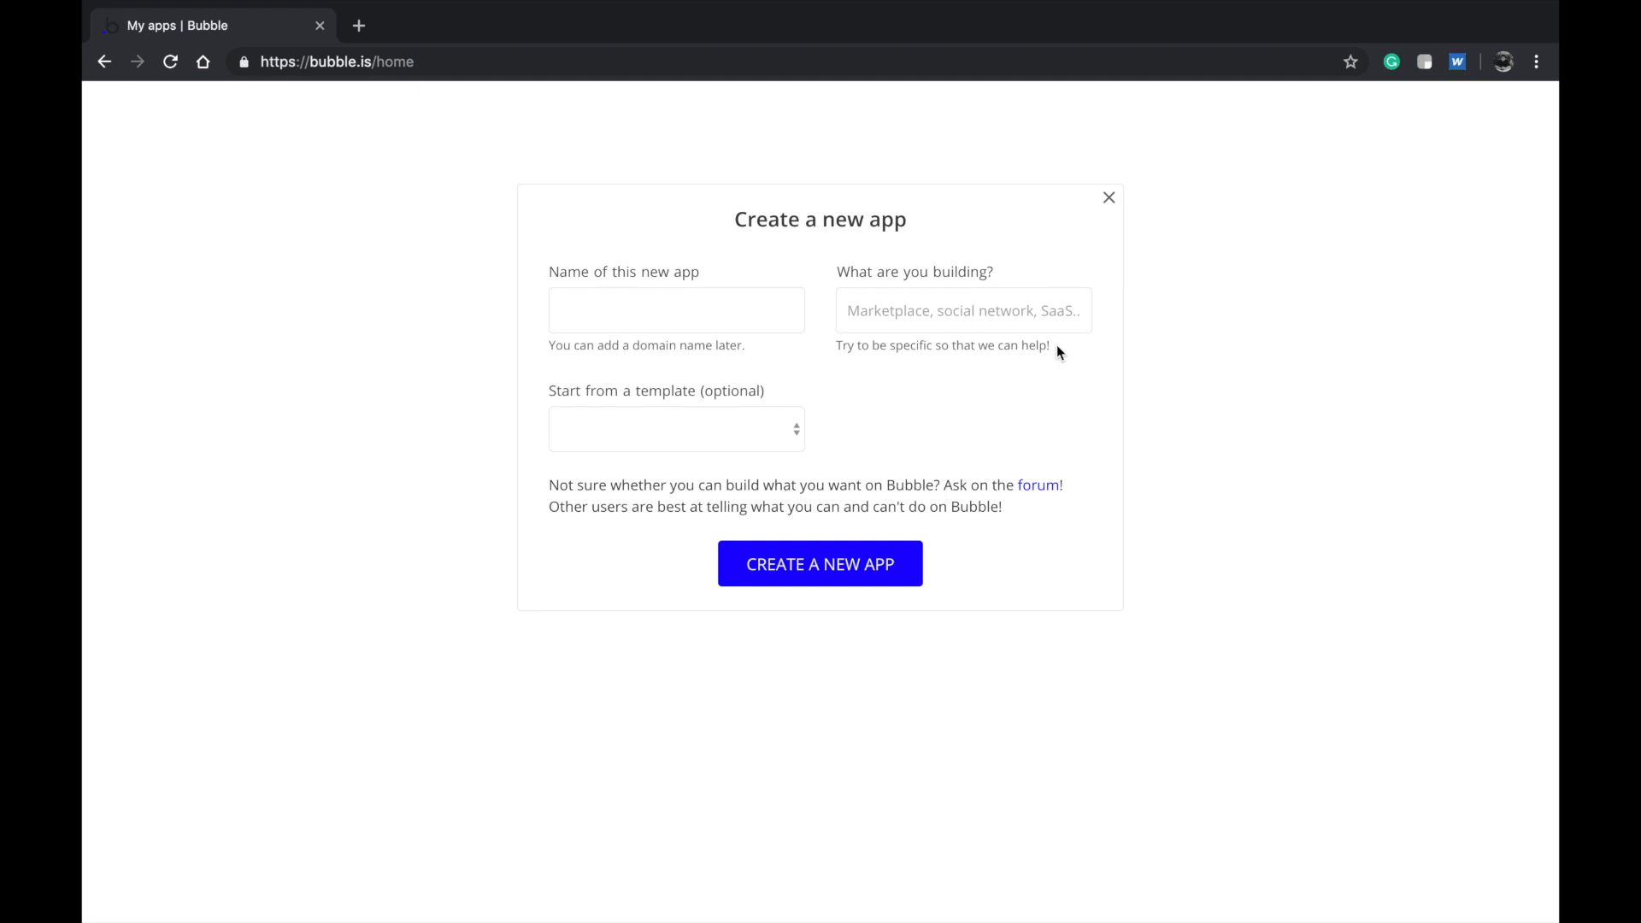
# Enter 'schoolfiles' as the new app's name and create the app
pyautogui.click(771, 311)
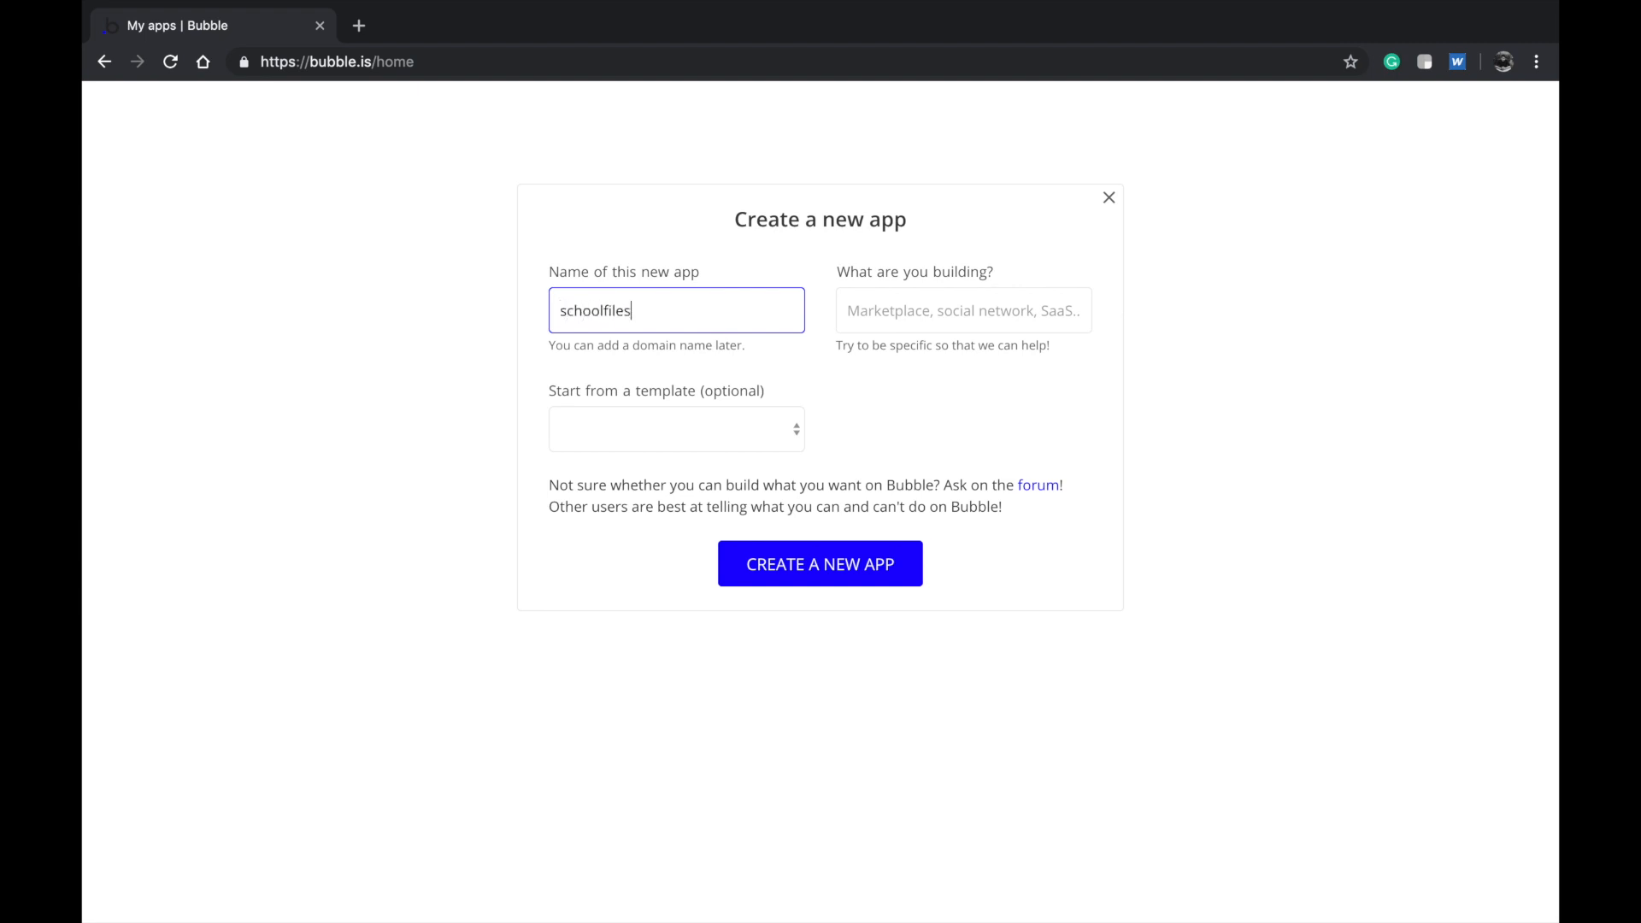
pyautogui.press('Return')
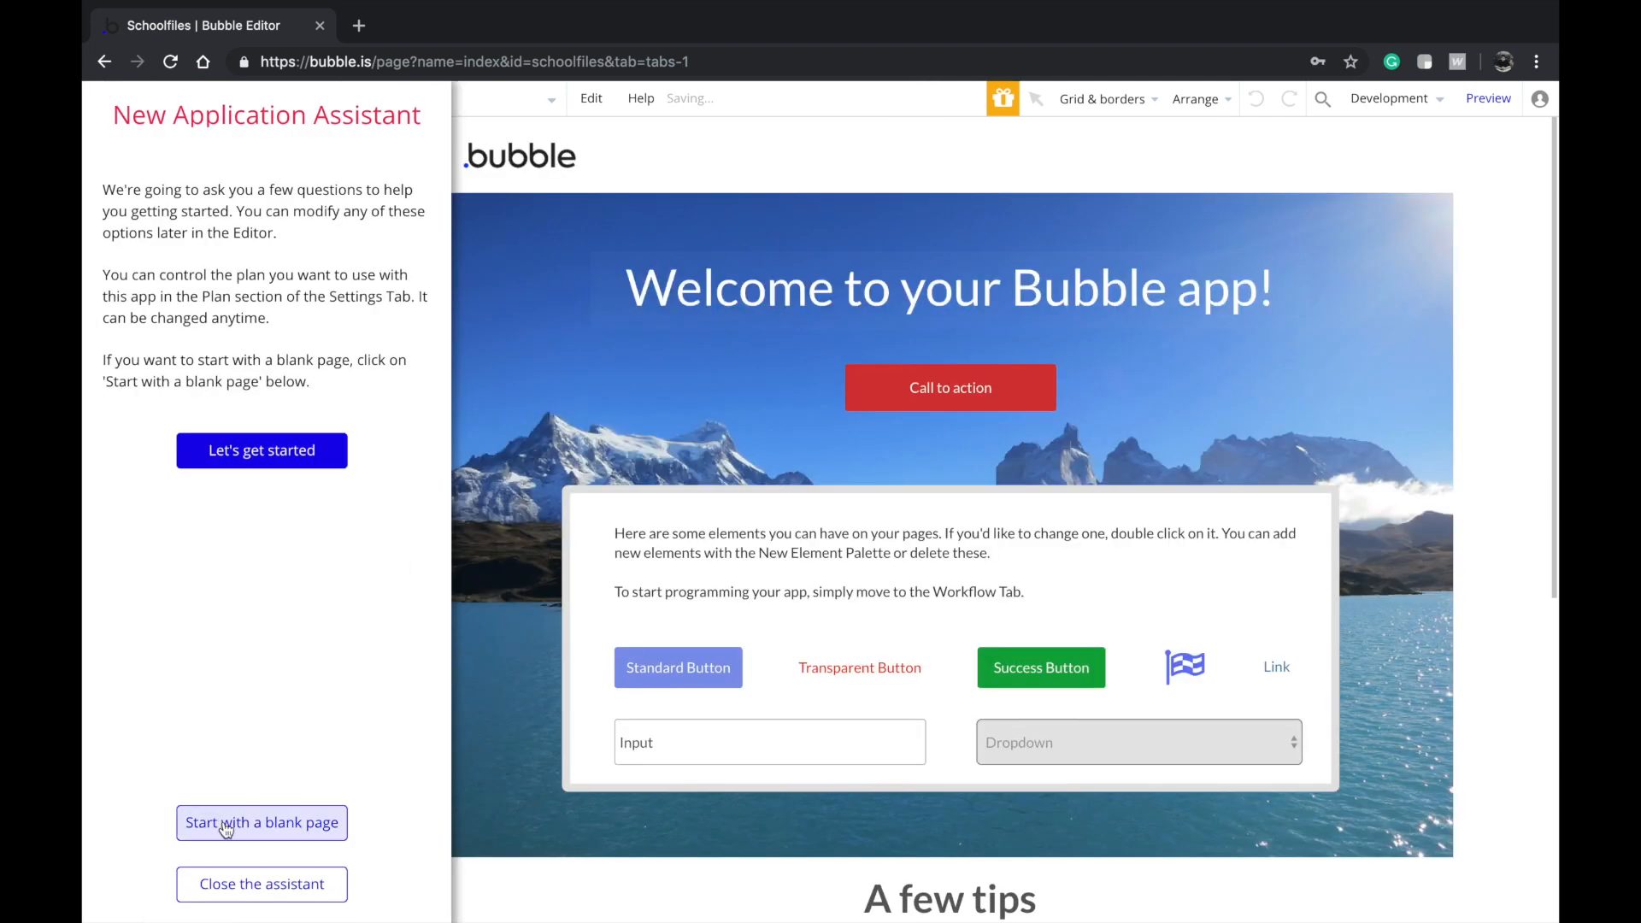
# Start from a blank page, accepting the default tab title and English as the language
pyautogui.click(218, 822)
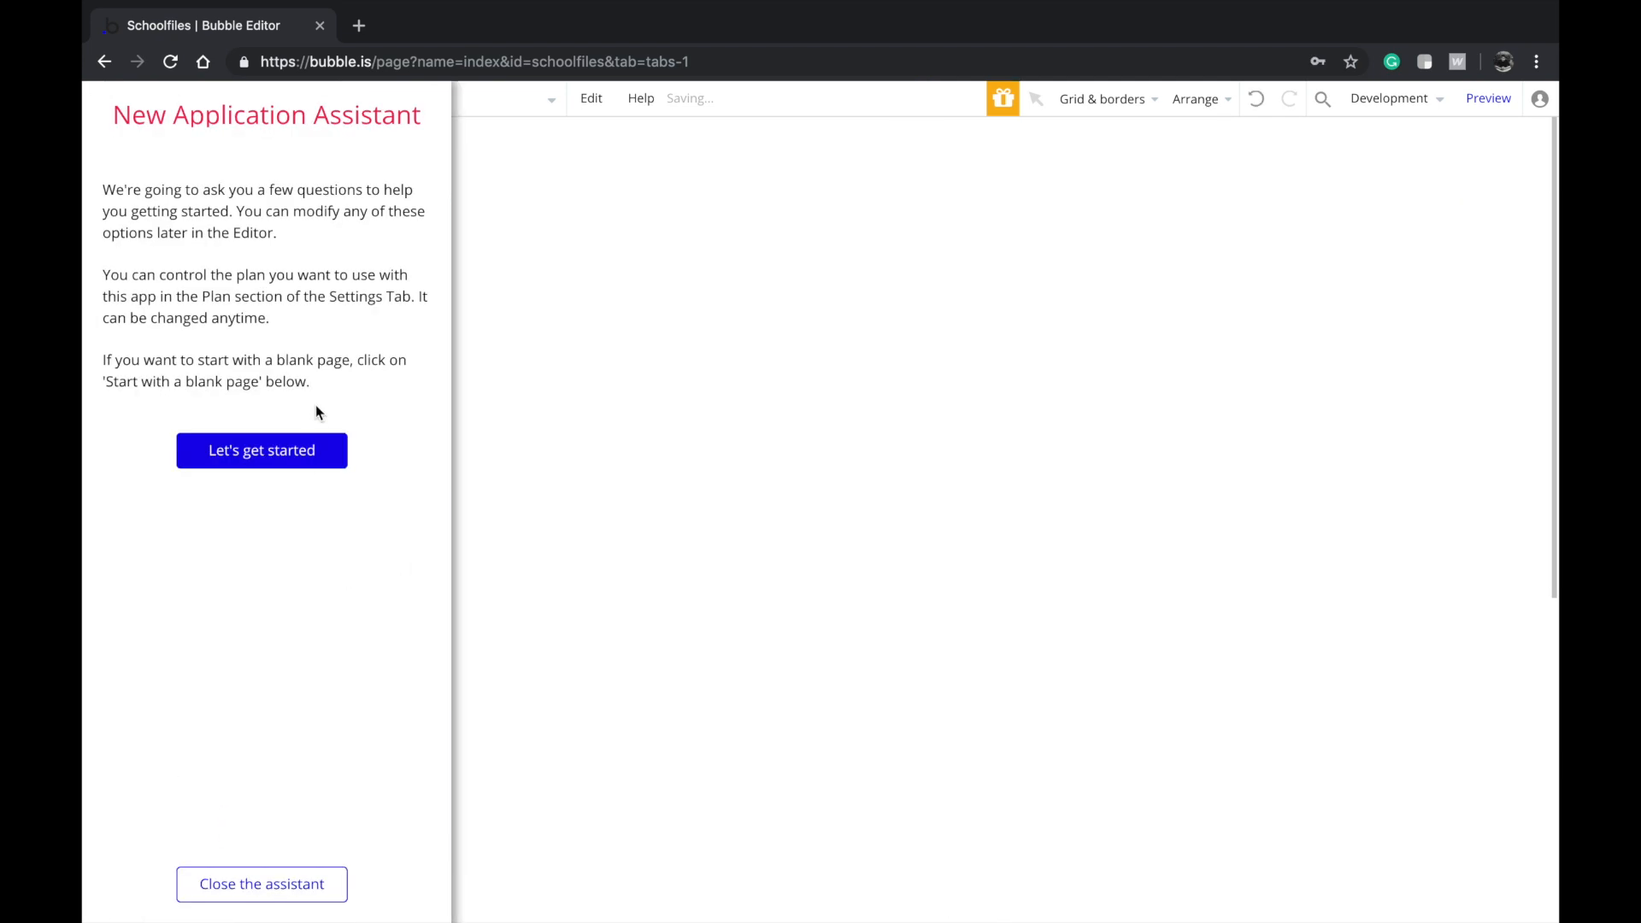
pyautogui.click(299, 461)
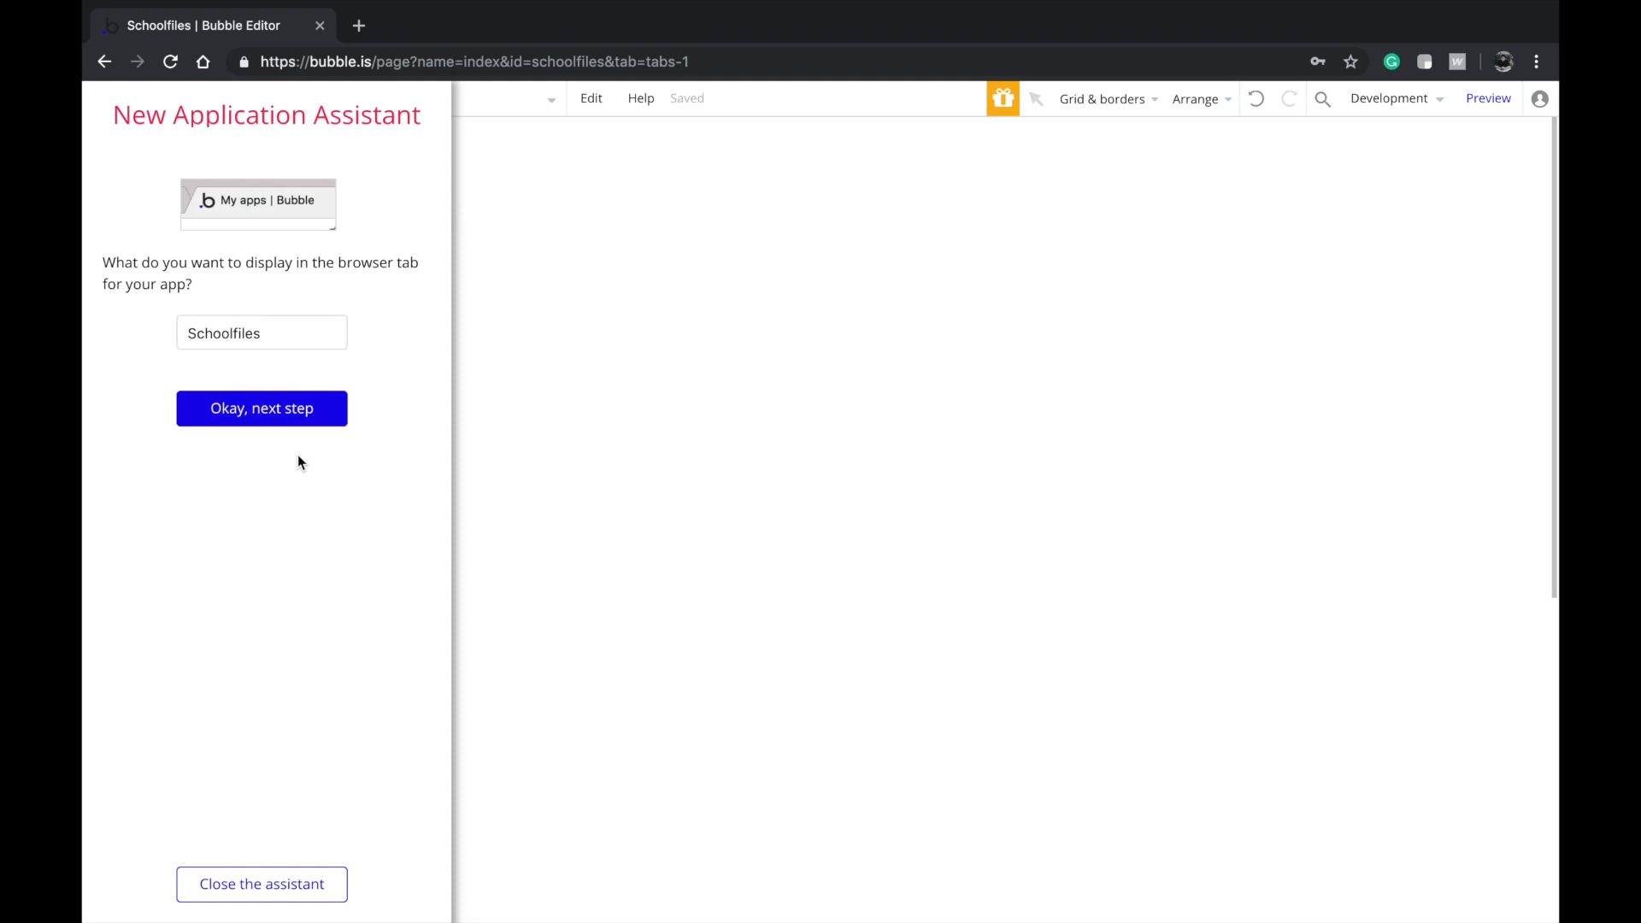
pyautogui.click(282, 402)
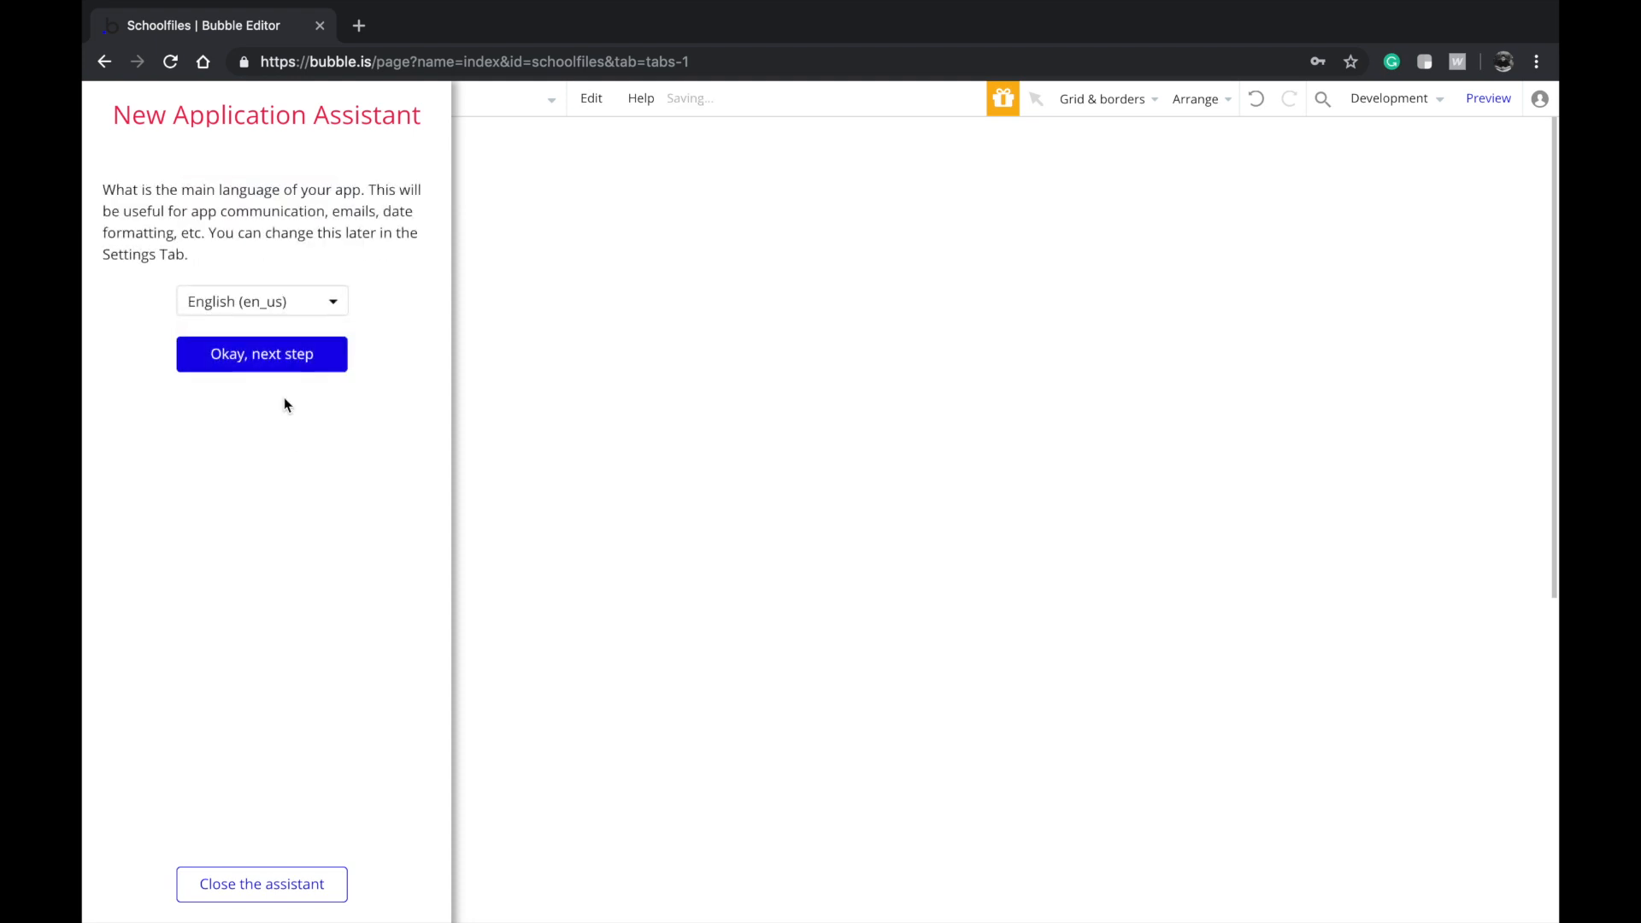
pyautogui.click(292, 366)
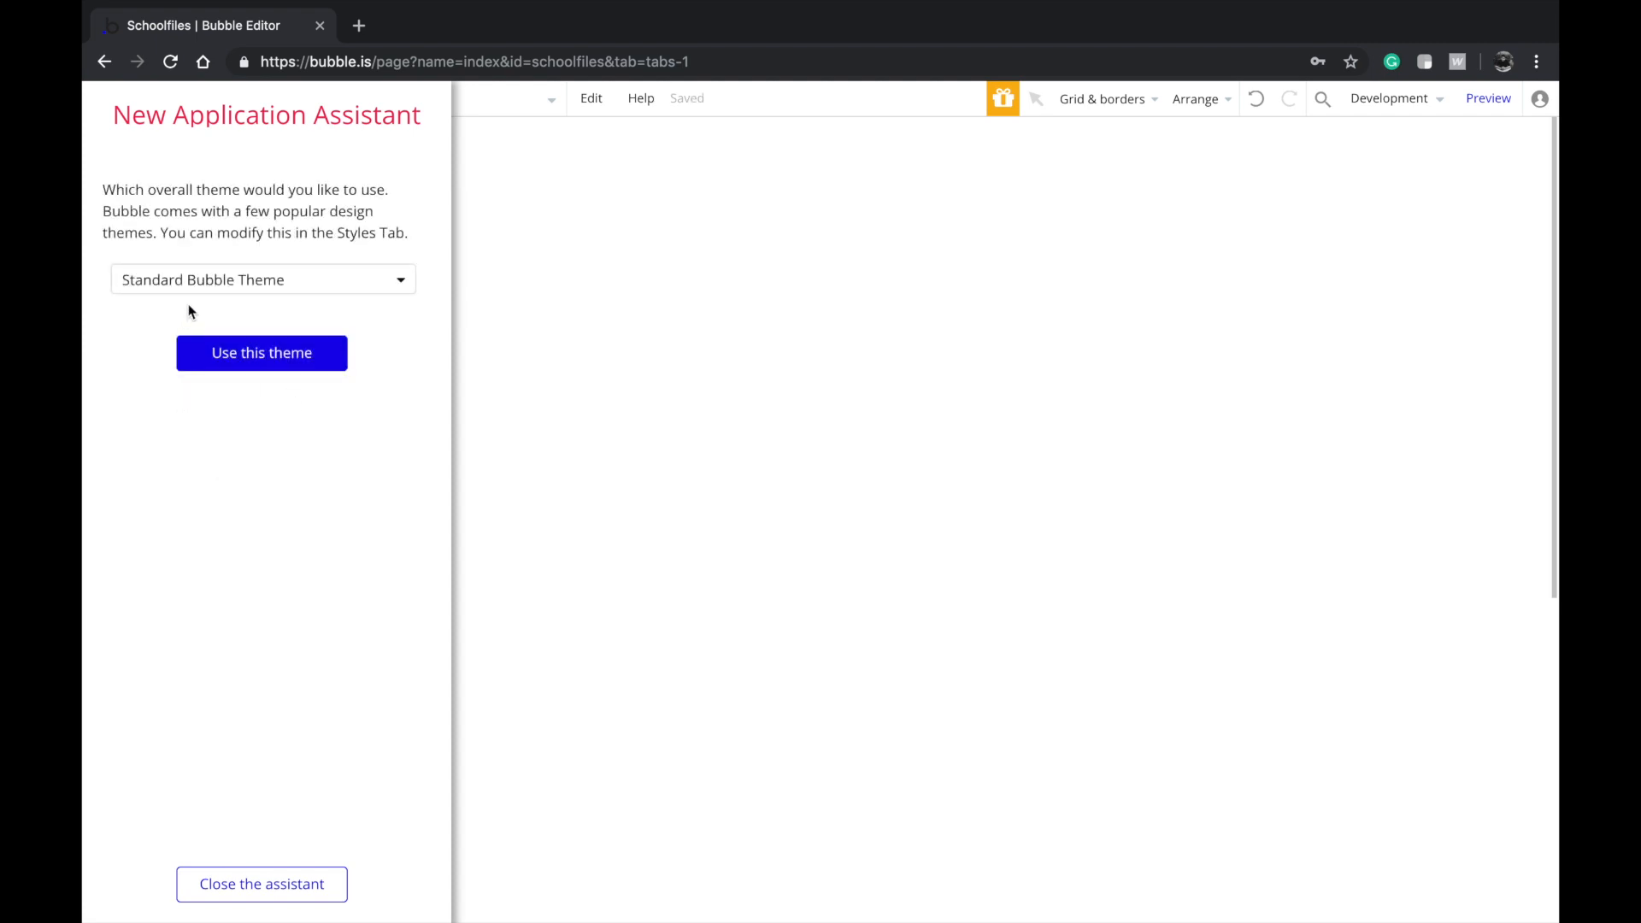
# Apply the TODC Bootstrap design theme and close the setup assistant
pyautogui.click(194, 282)
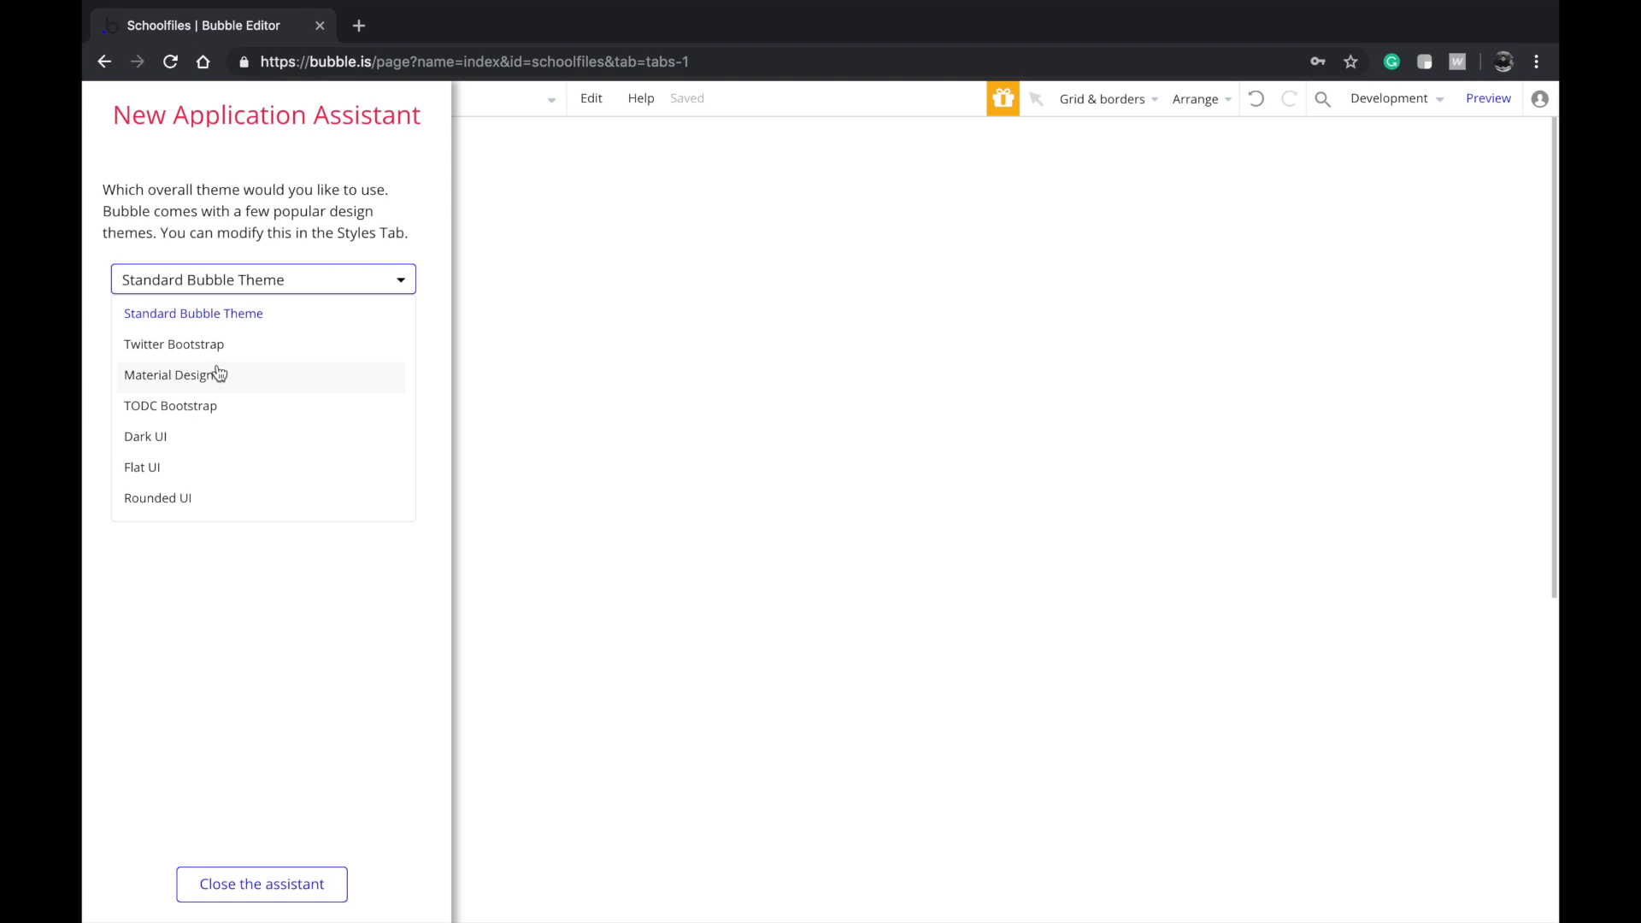
pyautogui.click(189, 468)
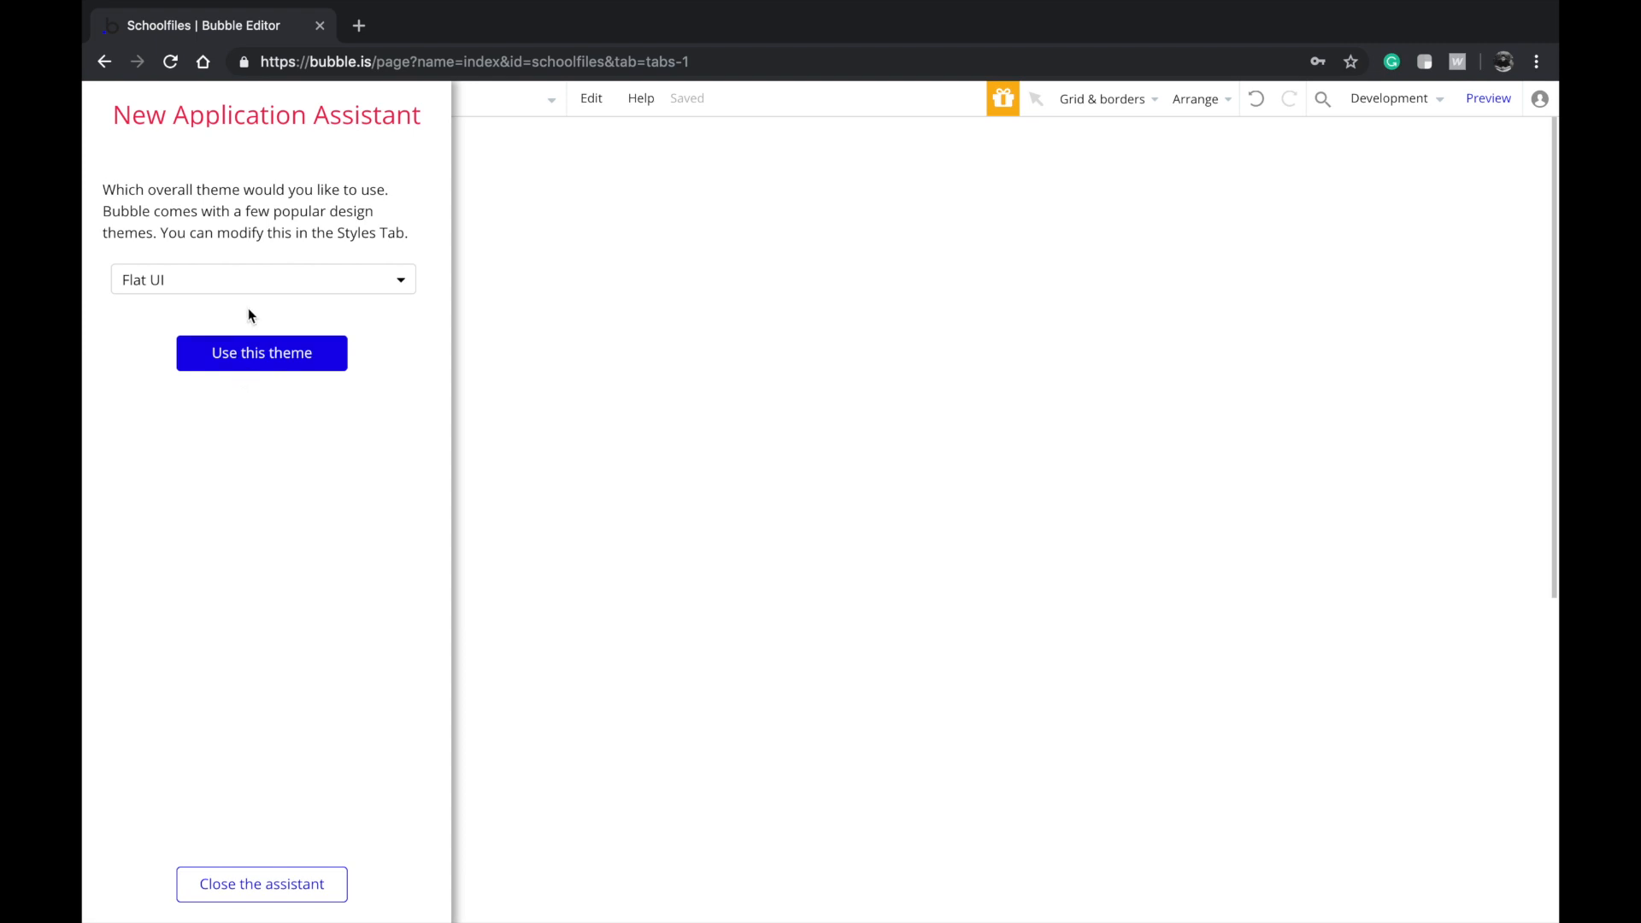
pyautogui.click(246, 277)
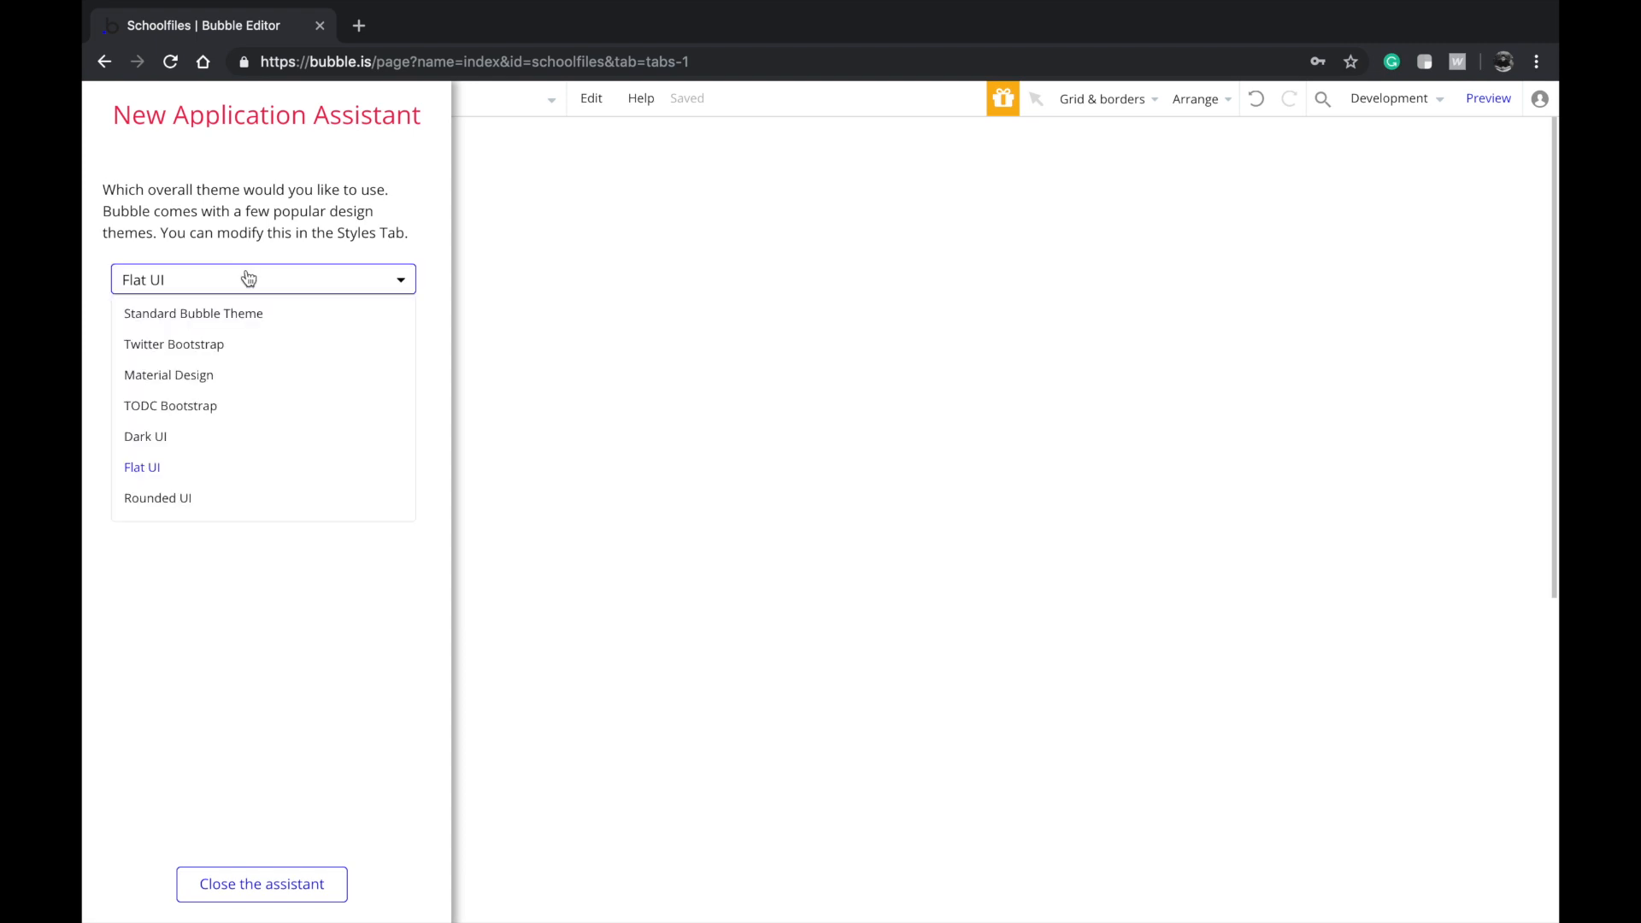
pyautogui.click(195, 407)
pyautogui.click(212, 369)
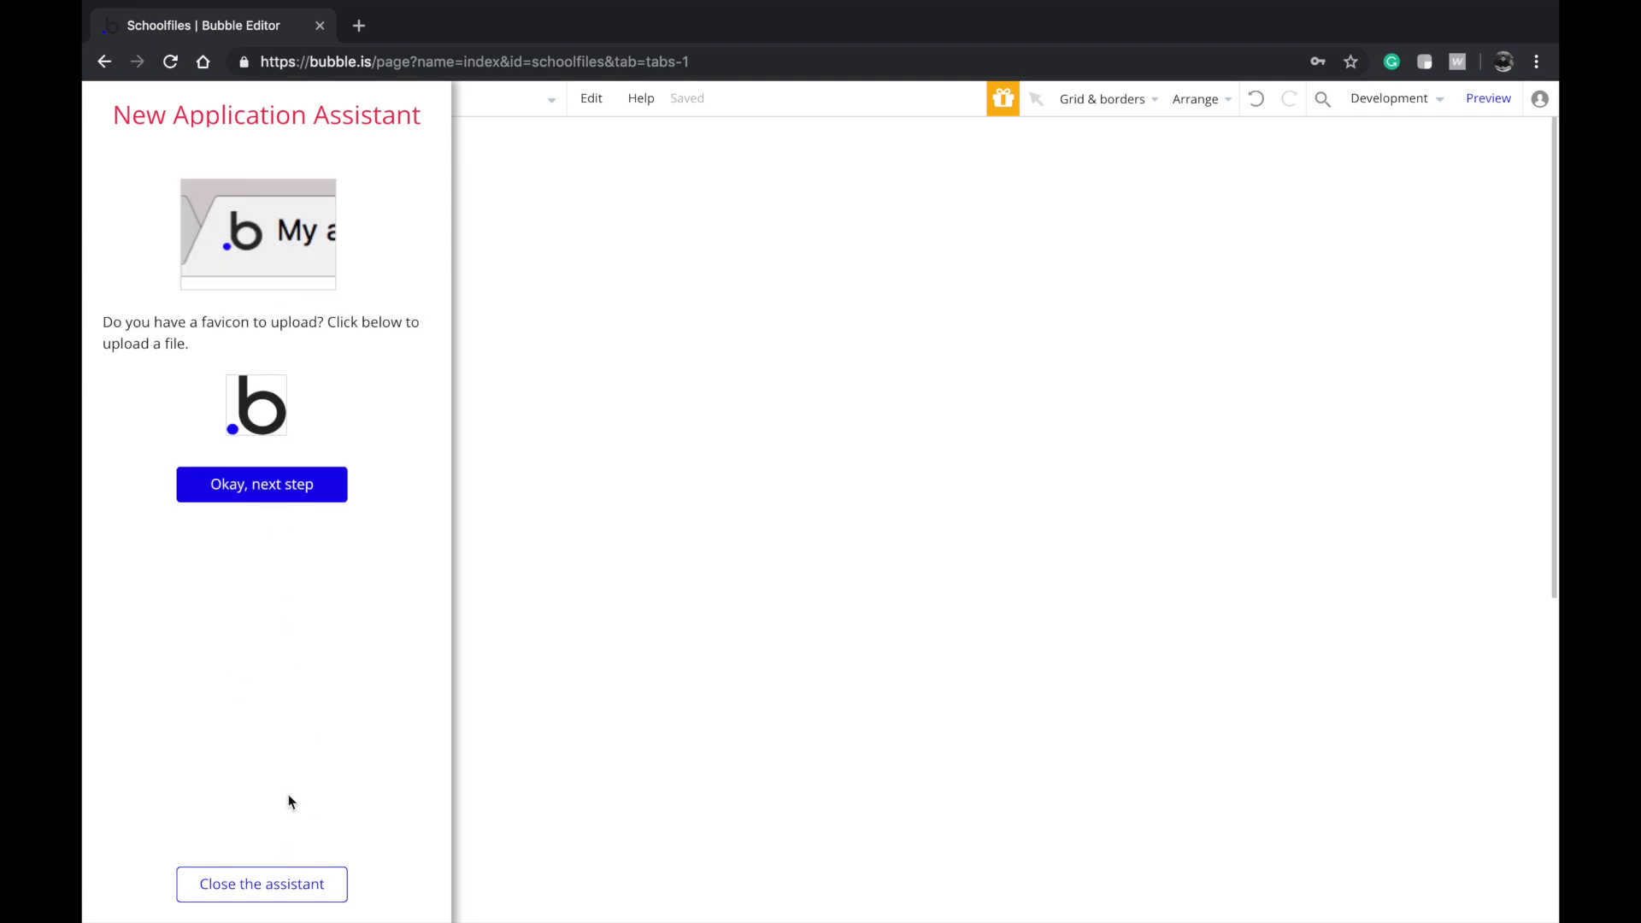
pyautogui.click(272, 889)
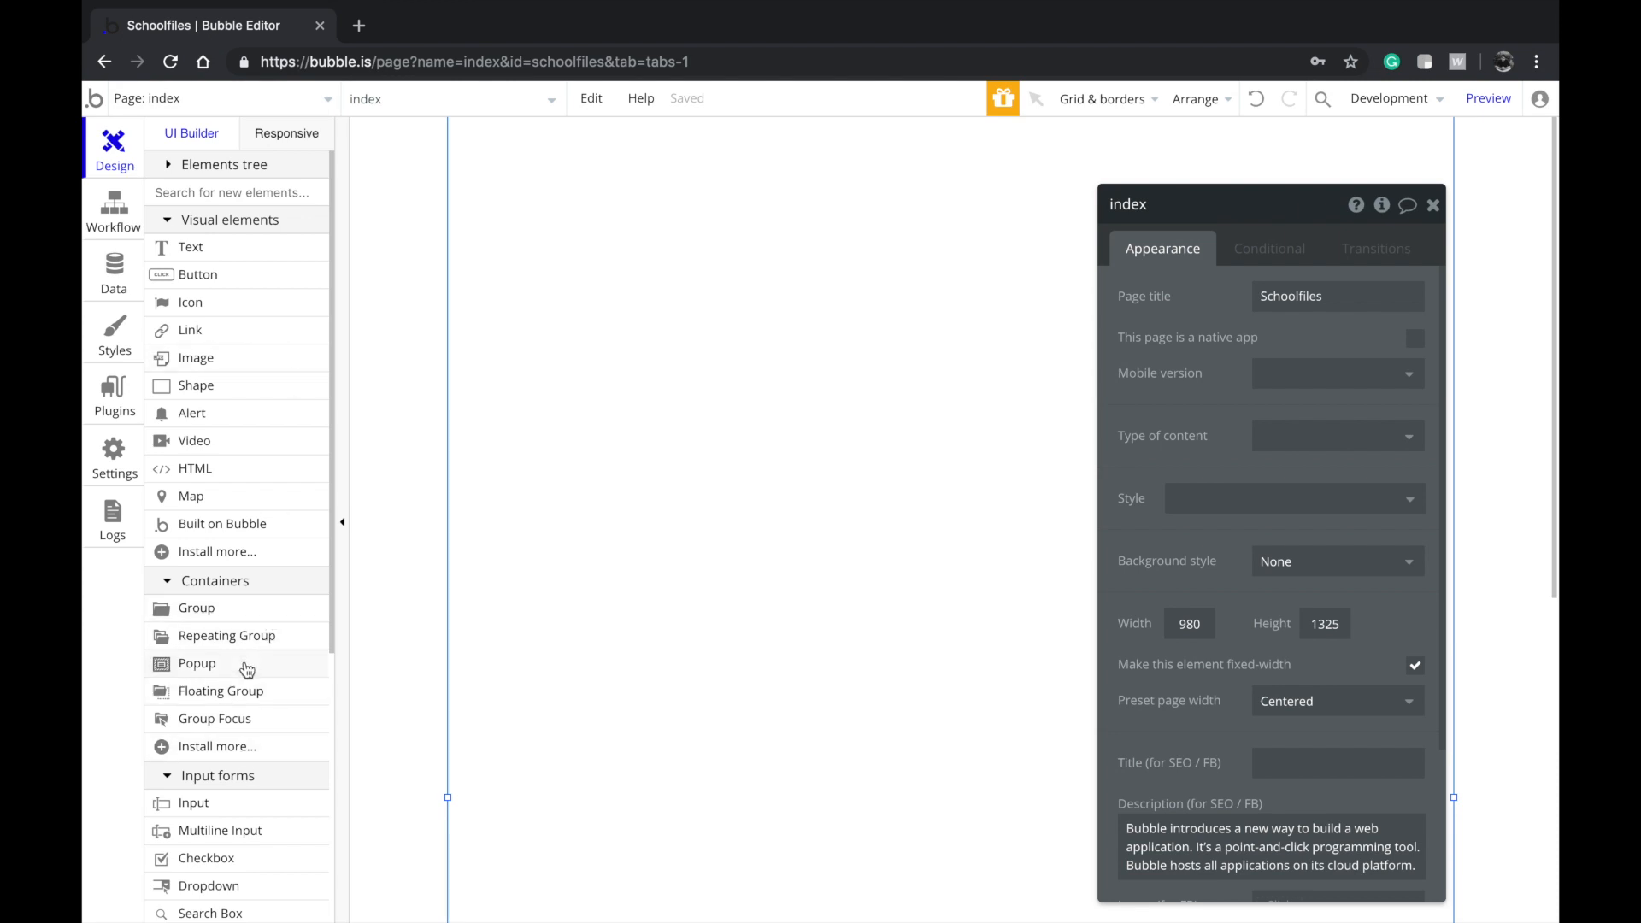
# Draw a tall group box on the page and move it higher up
pyautogui.moveTo(247, 669)
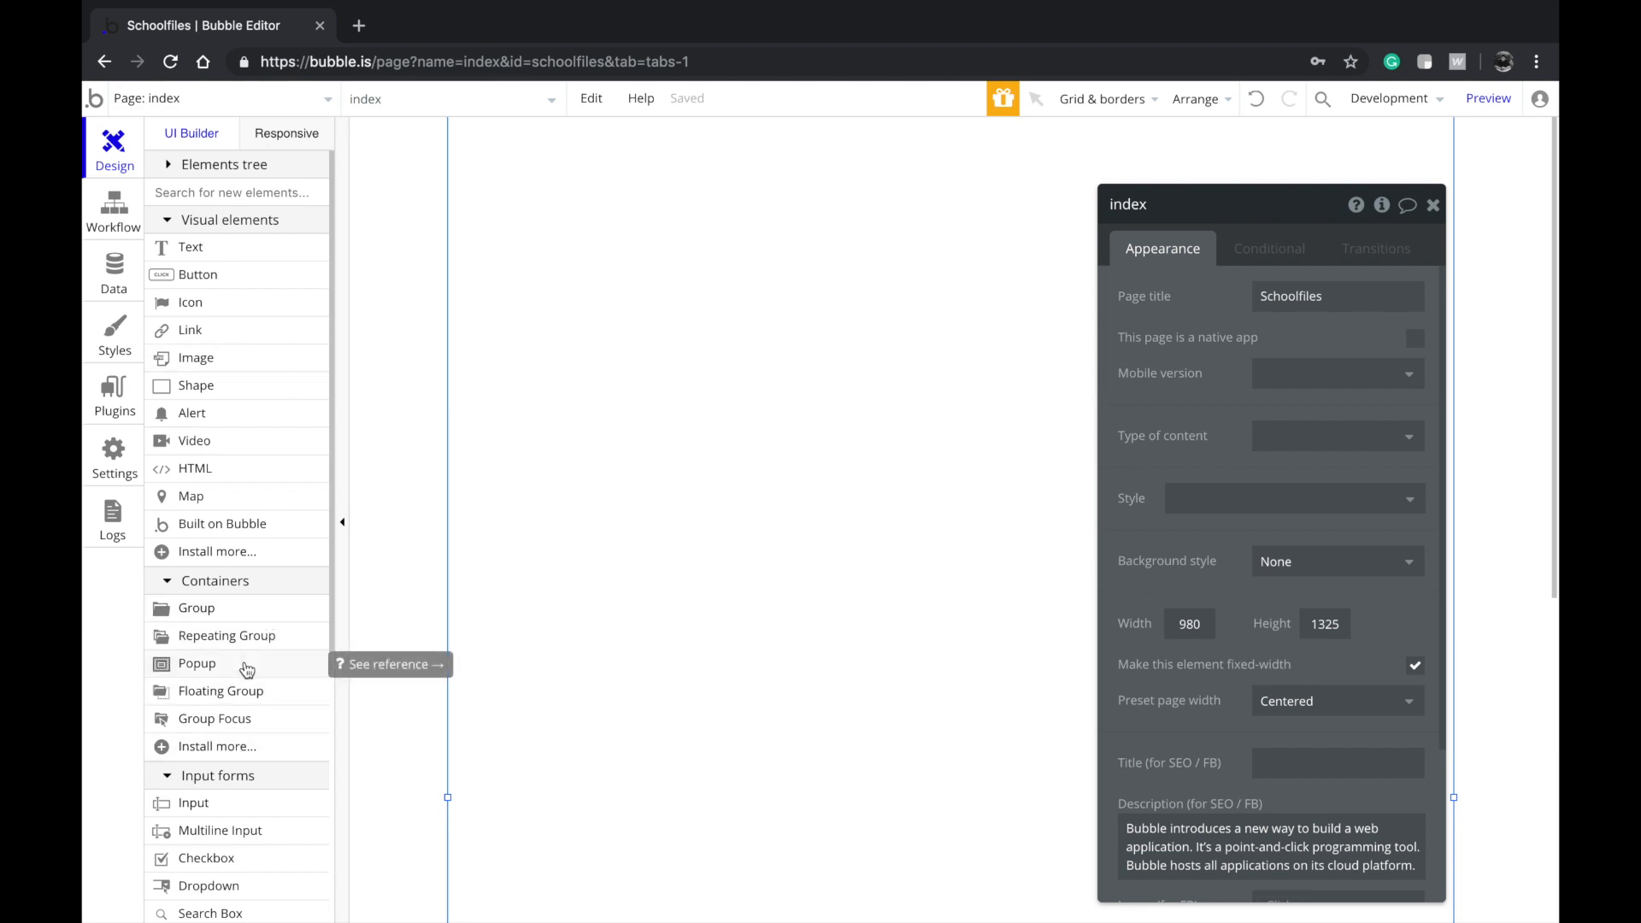
pyautogui.click(231, 610)
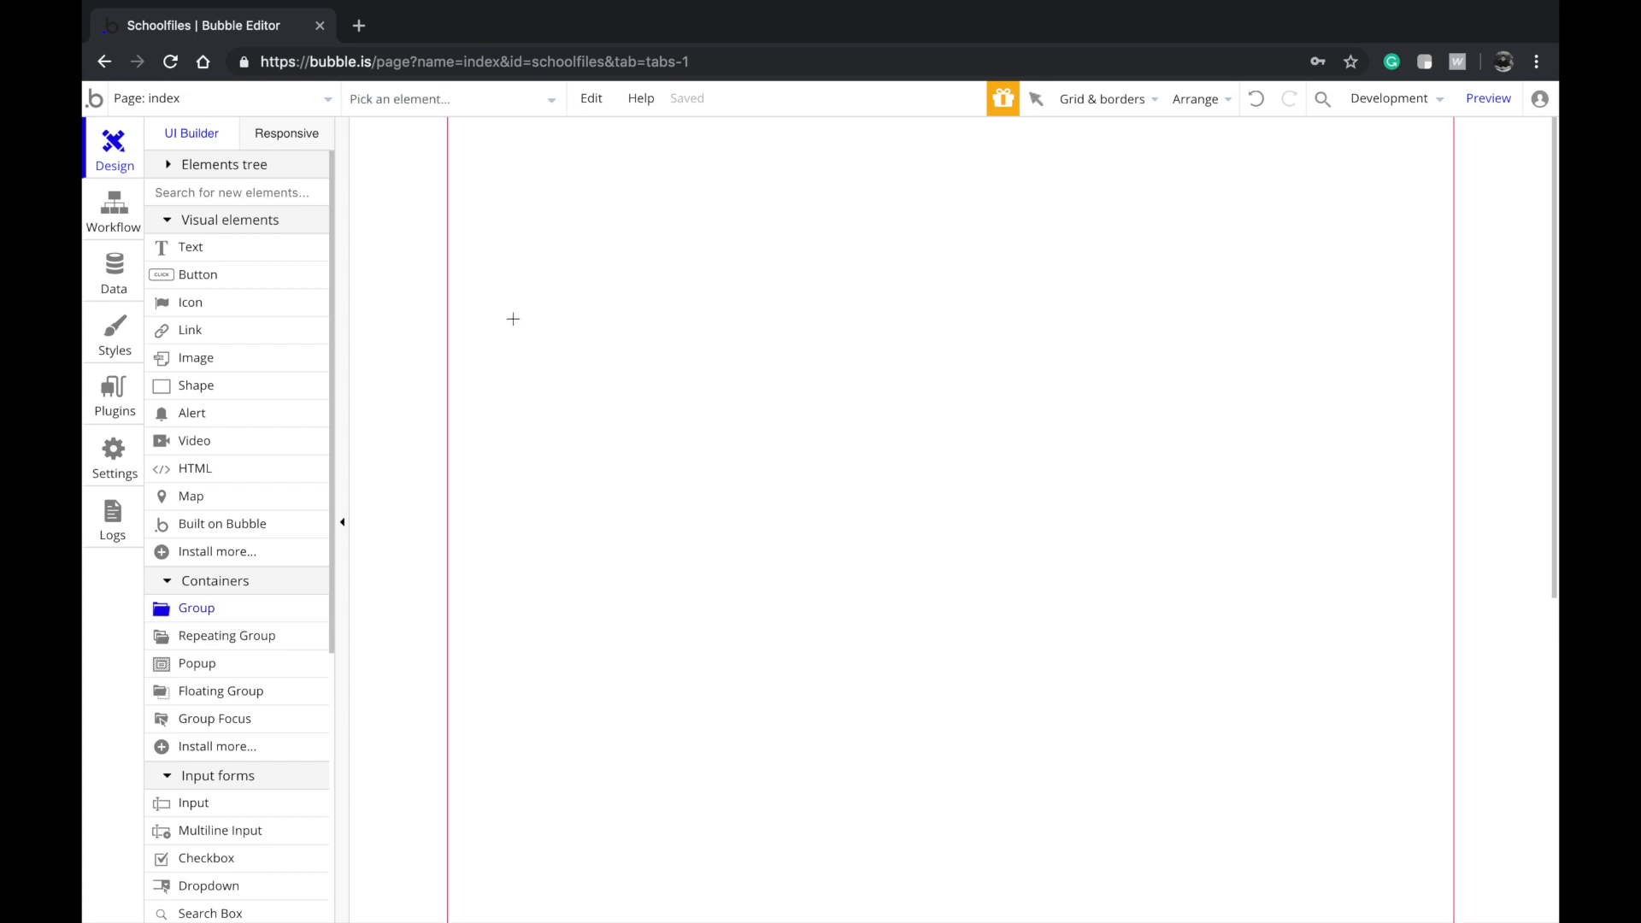
pyautogui.rightClick(511, 249)
pyautogui.click(883, 382)
pyautogui.click(197, 608)
pyautogui.moveTo(471, 362); pyautogui.dragTo(901, 884)
pyautogui.moveTo(788, 666); pyautogui.dragTo(802, 586)
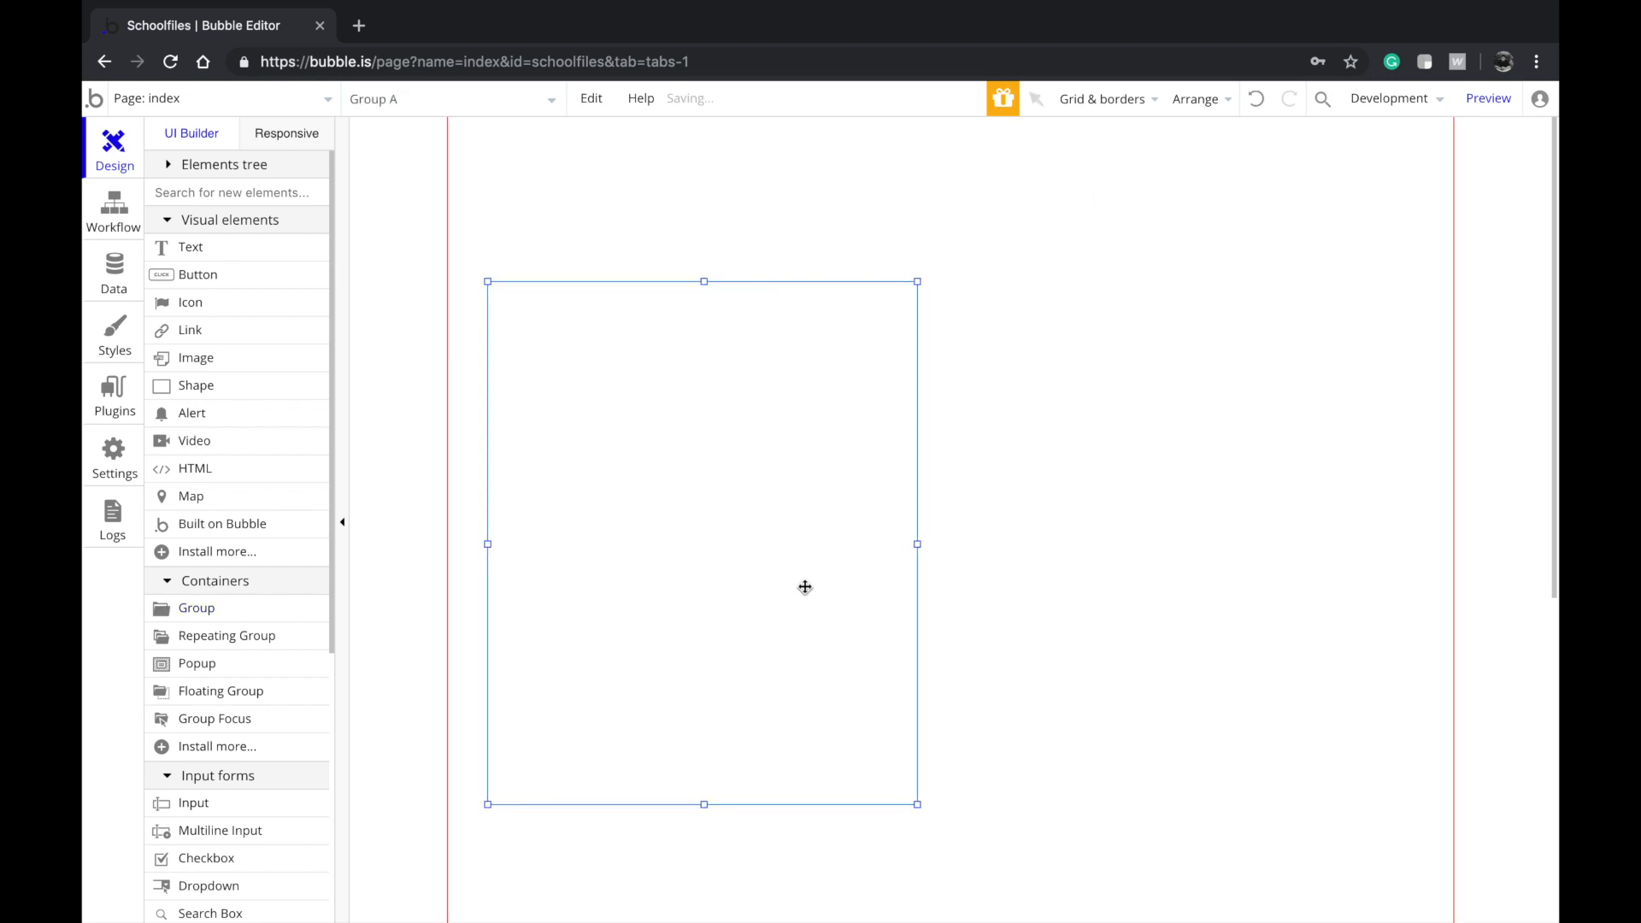
# Give the page a flat colour background of #F5F5F5
pyautogui.click(982, 513)
pyautogui.click(1269, 559)
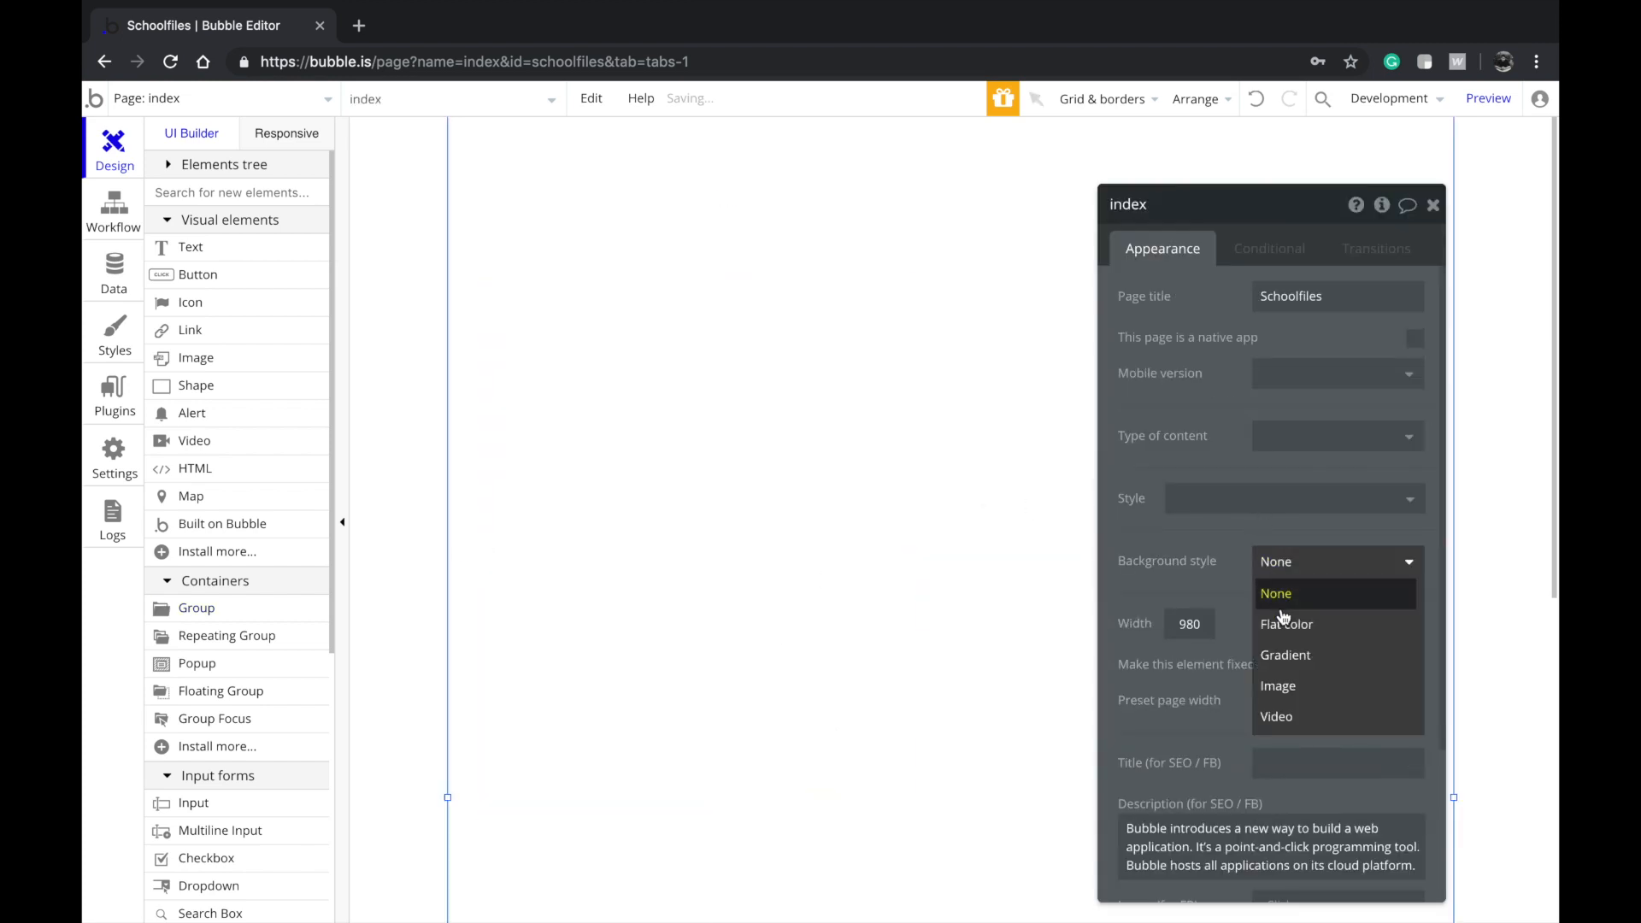
pyautogui.click(1286, 623)
pyautogui.click(1288, 590)
pyautogui.write('#F5F5F5')
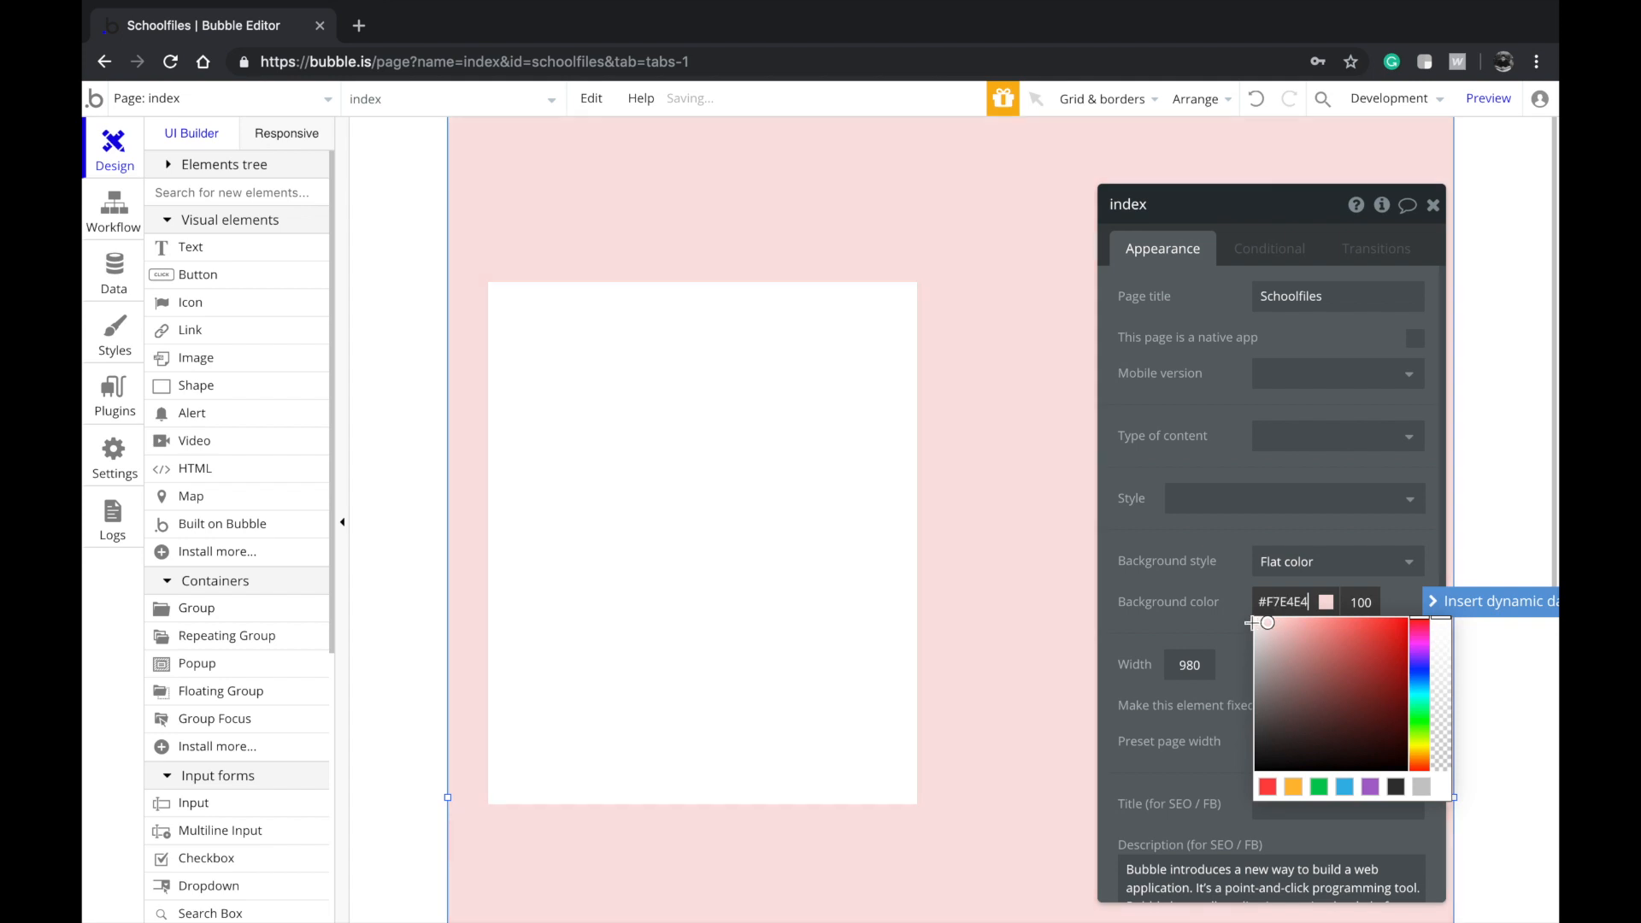
# Add a large centred 'Login' title at the top of the group
pyautogui.click(751, 466)
pyautogui.rightClick(751, 468)
pyautogui.click(694, 534)
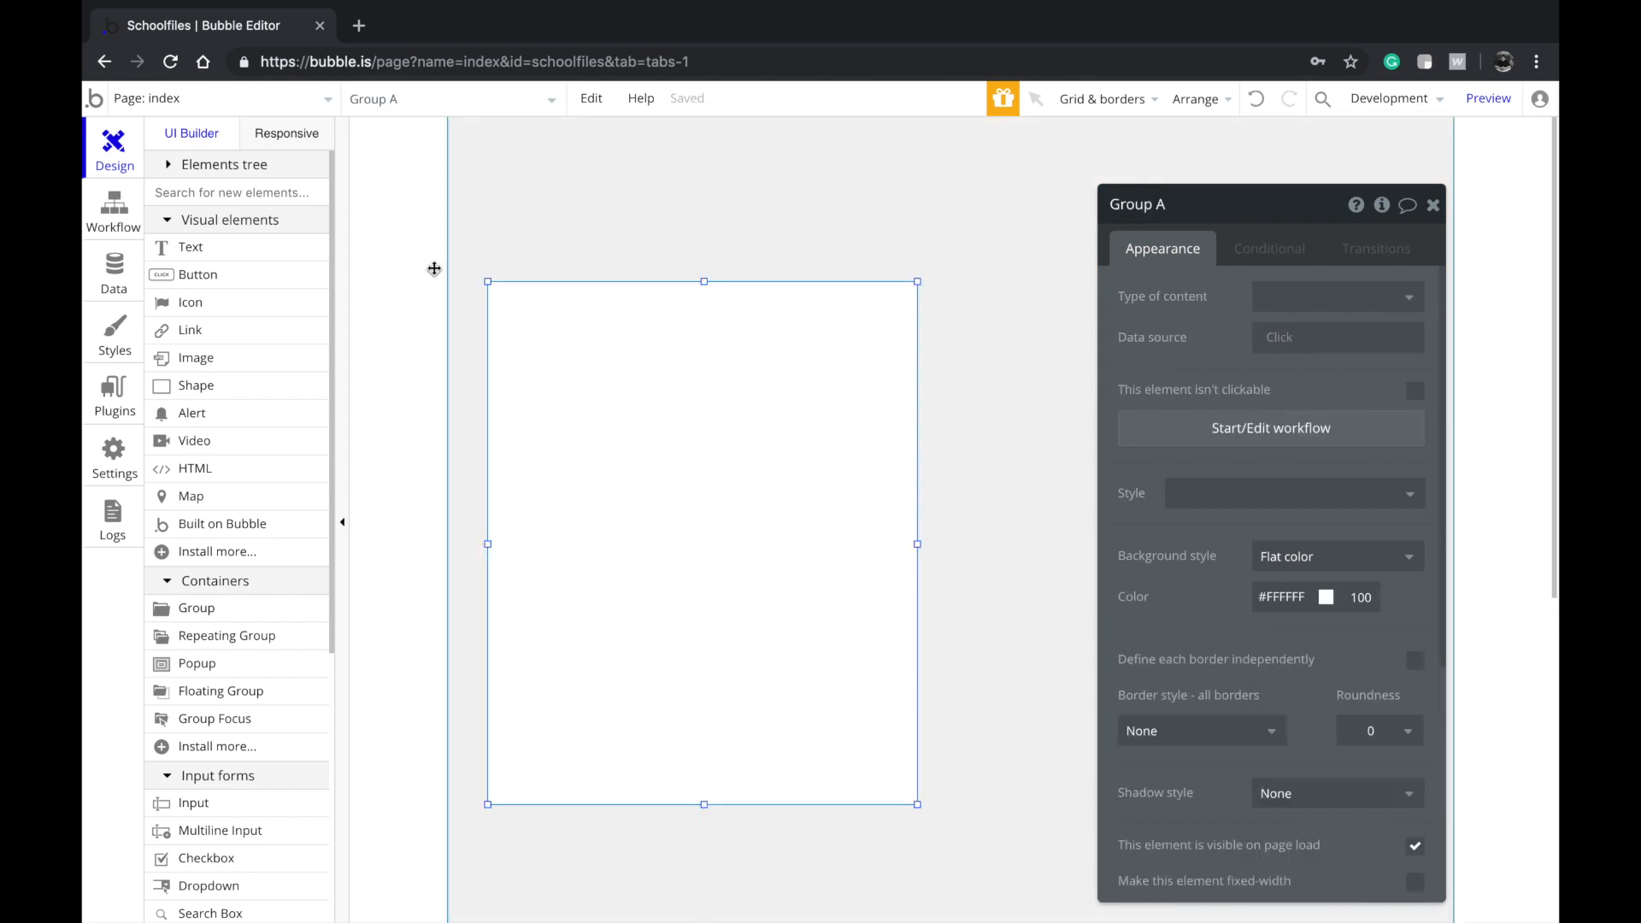
pyautogui.click(285, 249)
pyautogui.moveTo(535, 306); pyautogui.dragTo(865, 400)
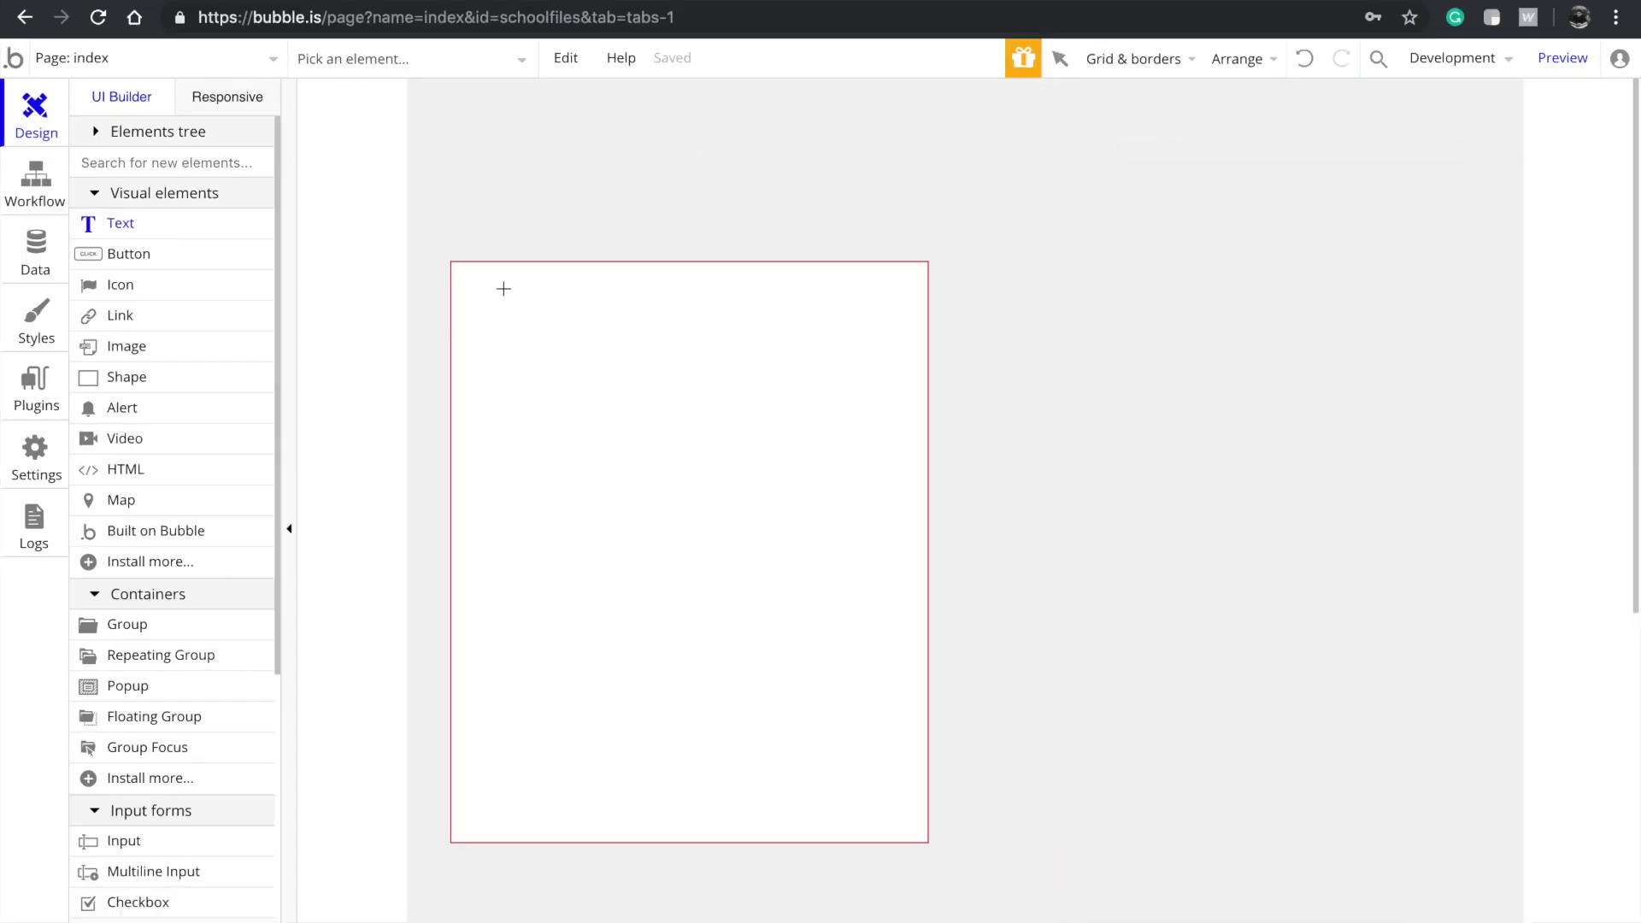
pyautogui.write('Login')
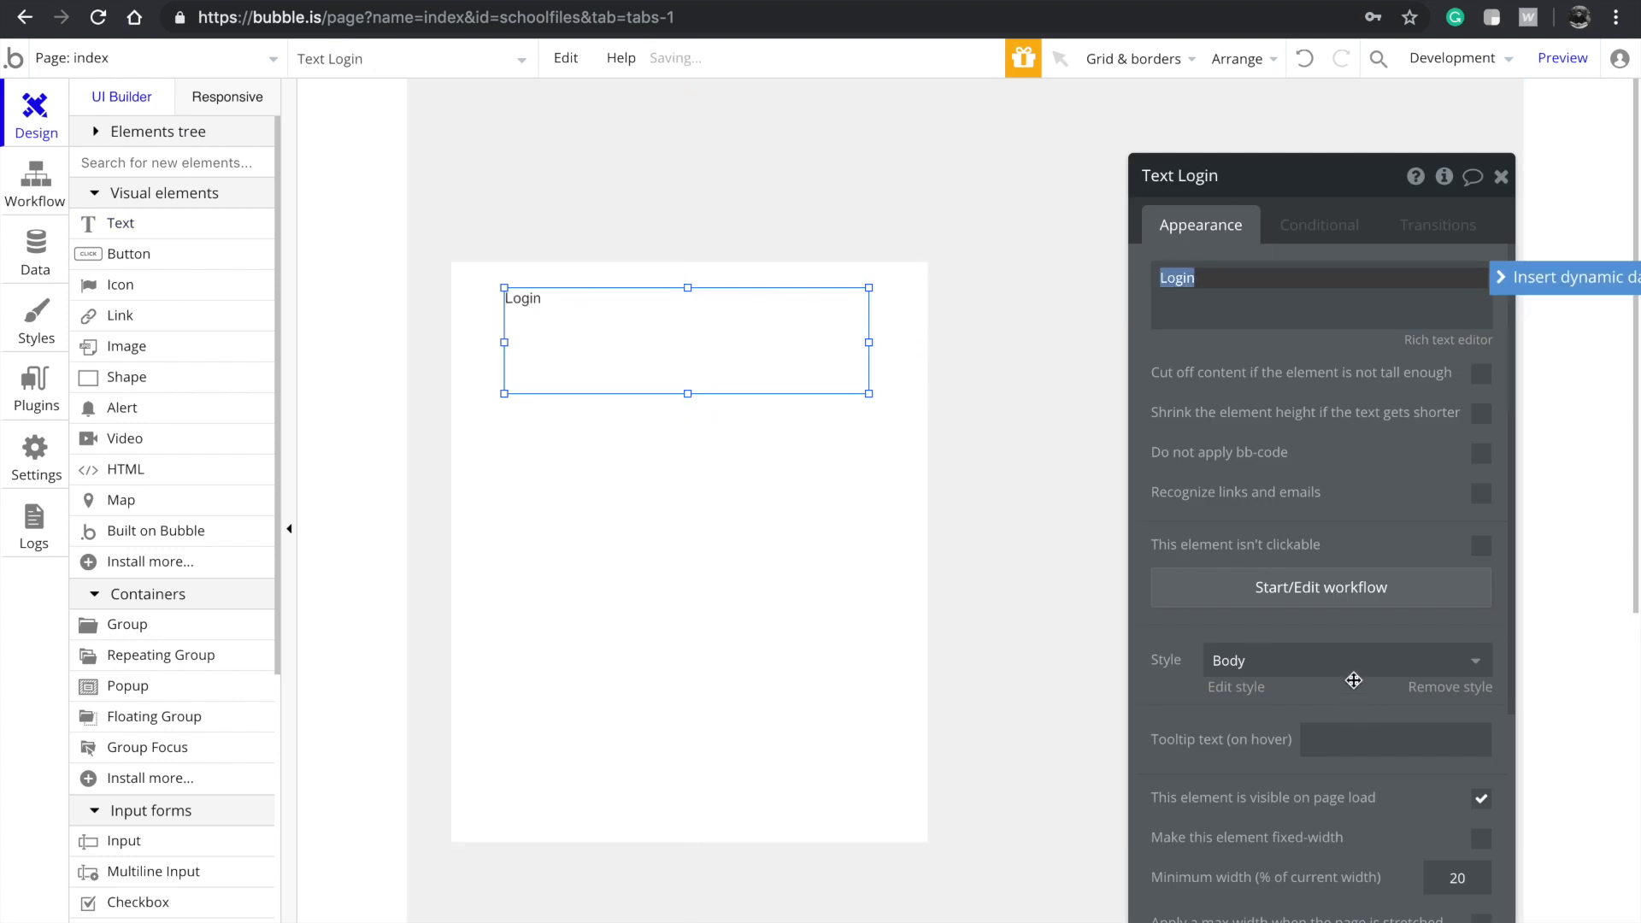
pyautogui.click(1347, 661)
pyautogui.click(1282, 776)
# Add an input field under the title and duplicate it just below
pyautogui.scroll(-3, 170, 598)
pyautogui.click(124, 581)
pyautogui.moveTo(485, 440); pyautogui.dragTo(852, 509)
pyautogui.moveTo(760, 460)
pyautogui.mouseDown()
pyautogui.moveTo(759, 434)
pyautogui.moveTo(779, 434)
pyautogui.mouseUp()
pyautogui.rightClick(873, 454)
pyautogui.click(652, 480)
pyautogui.hotkey('ctrl', 'v')
pyautogui.moveTo(798, 604); pyautogui.dragTo(687, 530)
# Set the inputs' placeholders to Email and Password with Email and Password content formats
pyautogui.doubleClick(628, 451)
pyautogui.write('Email')
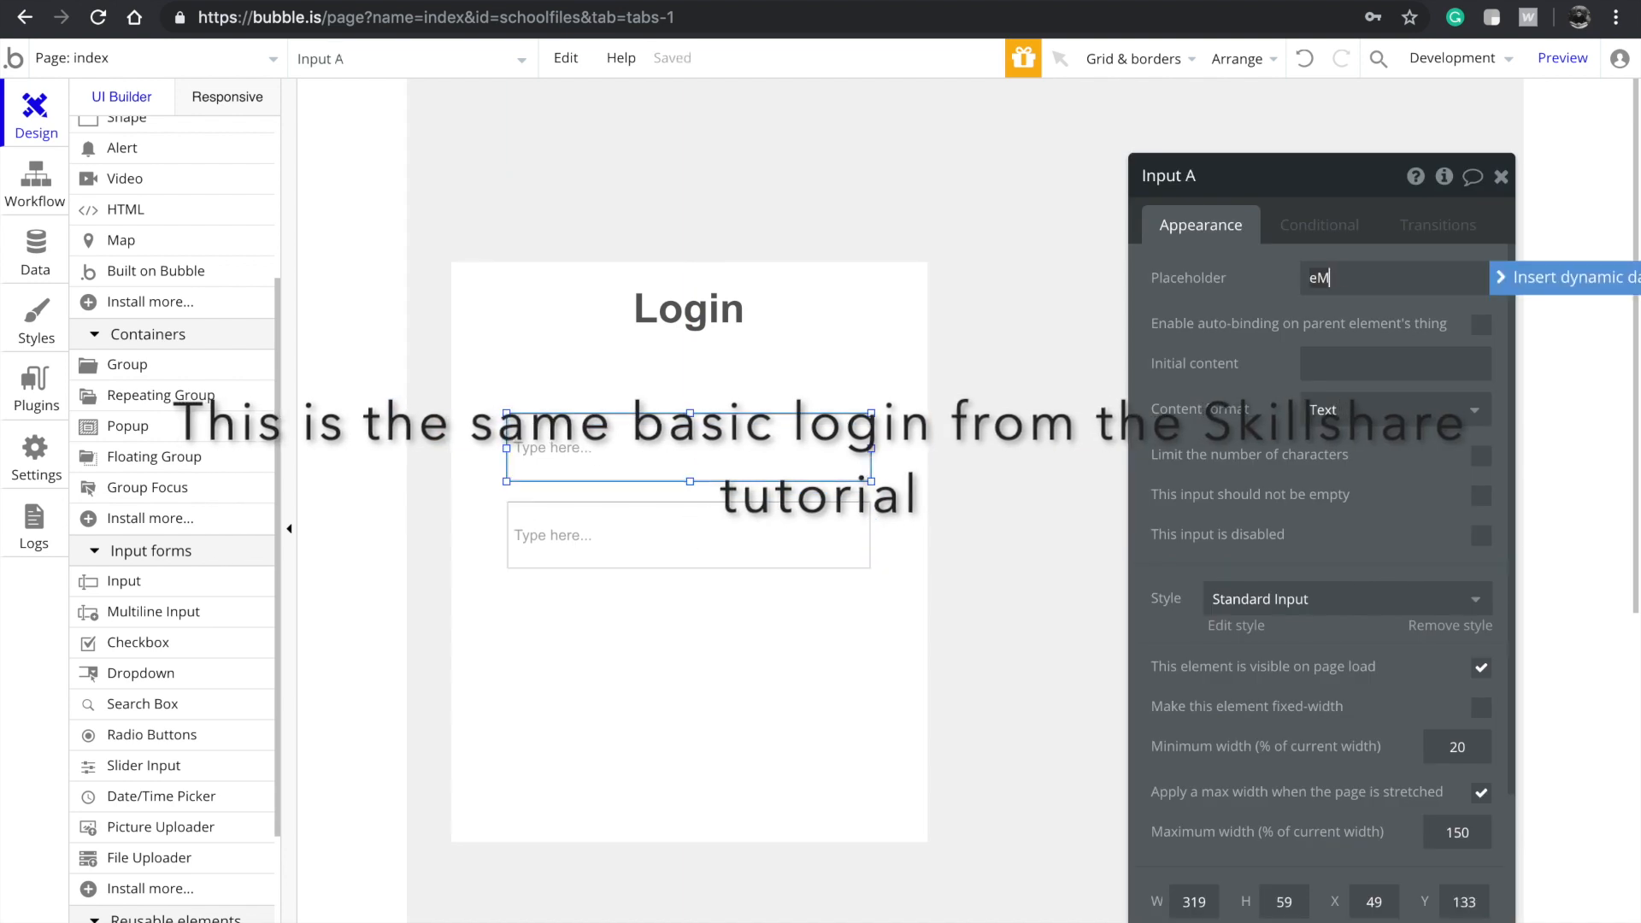
pyautogui.doubleClick(560, 522)
pyautogui.write('Password')
pyautogui.click(1350, 410)
pyautogui.click(1344, 479)
pyautogui.click(1346, 410)
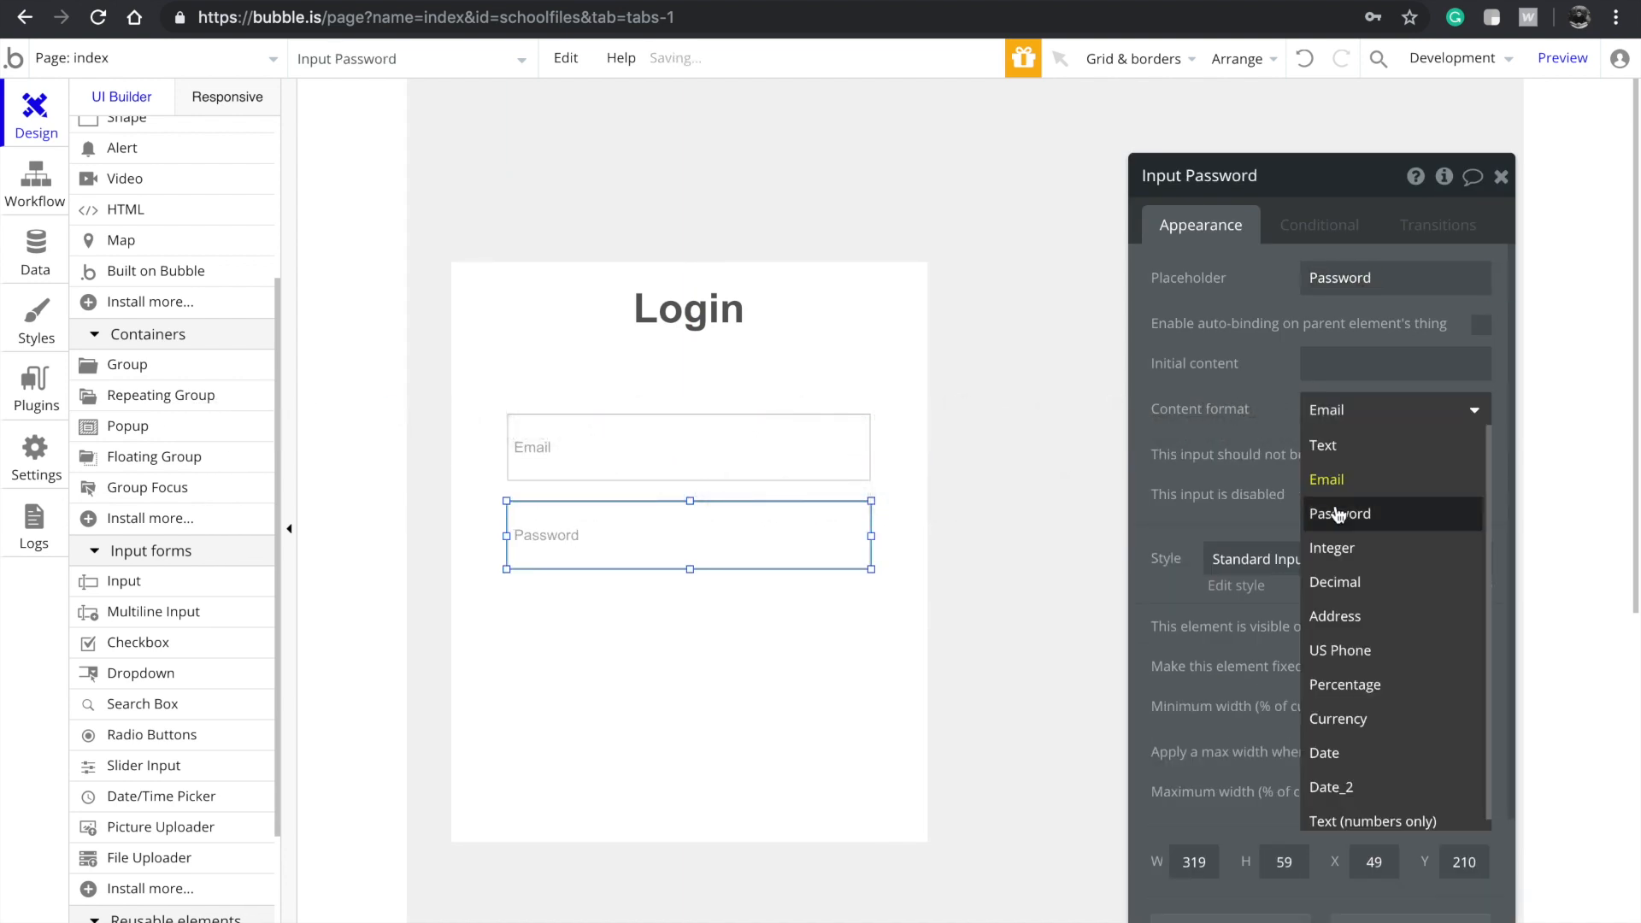
pyautogui.click(1339, 514)
pyautogui.click(688, 448)
pyautogui.click(1381, 410)
pyautogui.click(1381, 483)
# Add a 'Login' button below the inputs, widened to match them
pyautogui.click(129, 256)
pyautogui.moveTo(511, 596)
pyautogui.mouseDown()
pyautogui.moveTo(694, 685)
pyautogui.moveTo(598, 676)
pyautogui.mouseUp()
pyautogui.moveTo(689, 645); pyautogui.dragTo(872, 646)
pyautogui.write('Login')
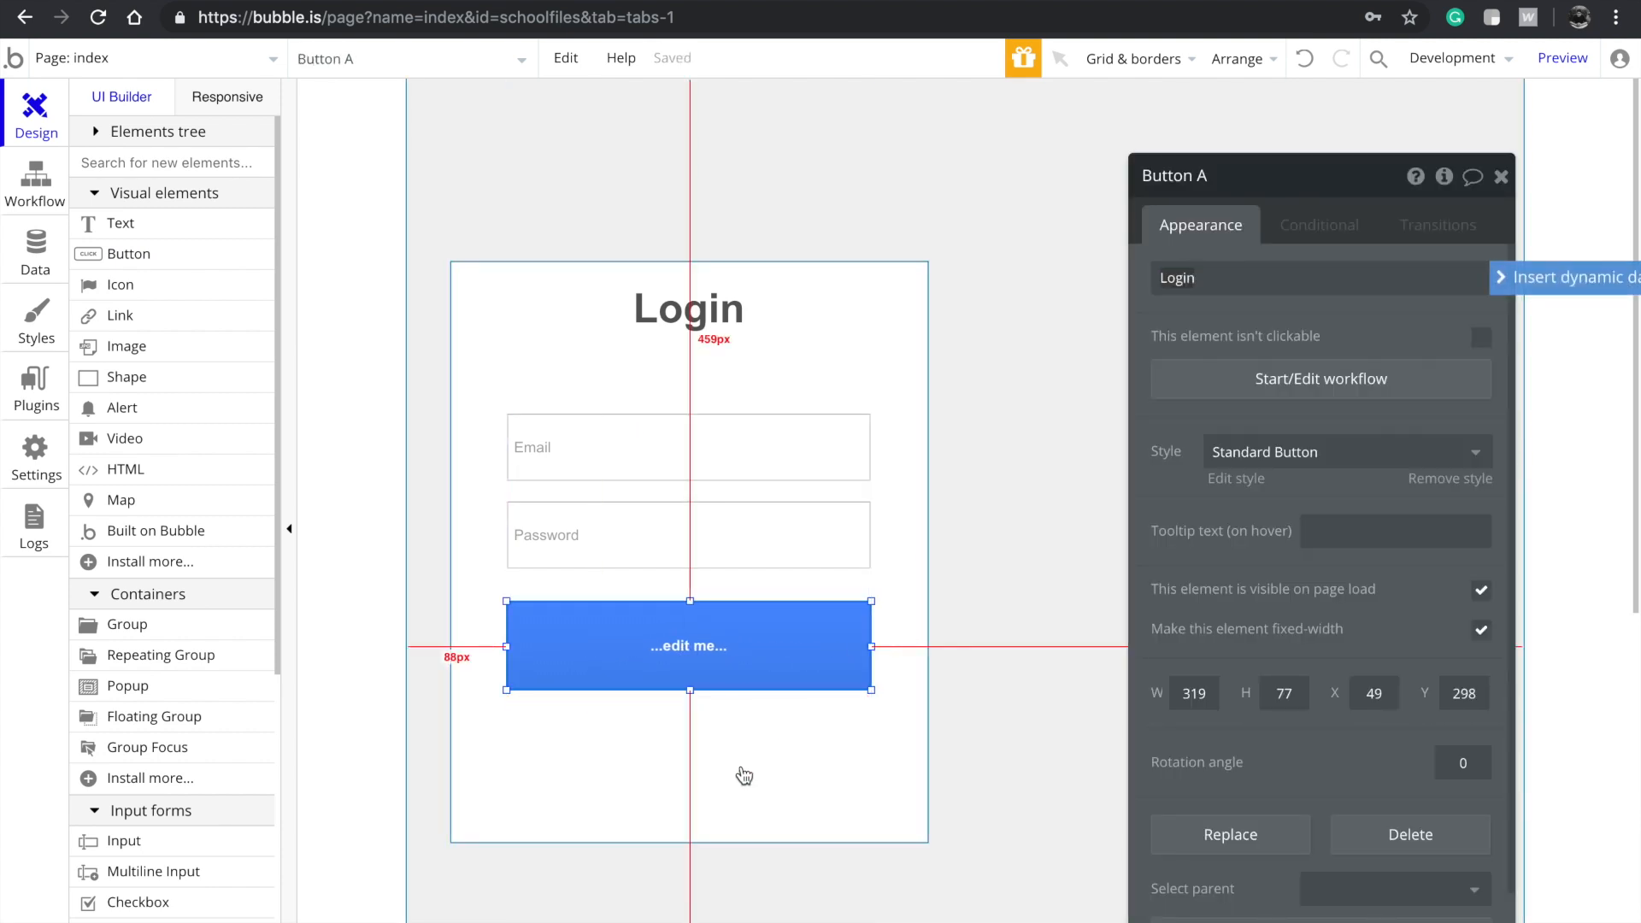
# Shorten the login group to fit the form and remove an accidental duplicate group
pyautogui.click(710, 800)
pyautogui.moveTo(691, 842); pyautogui.dragTo(721, 743)
pyautogui.click(887, 793)
pyautogui.moveTo(902, 540); pyautogui.dragTo(1439, 520)
pyautogui.press('Delete')
pyautogui.click(757, 645)
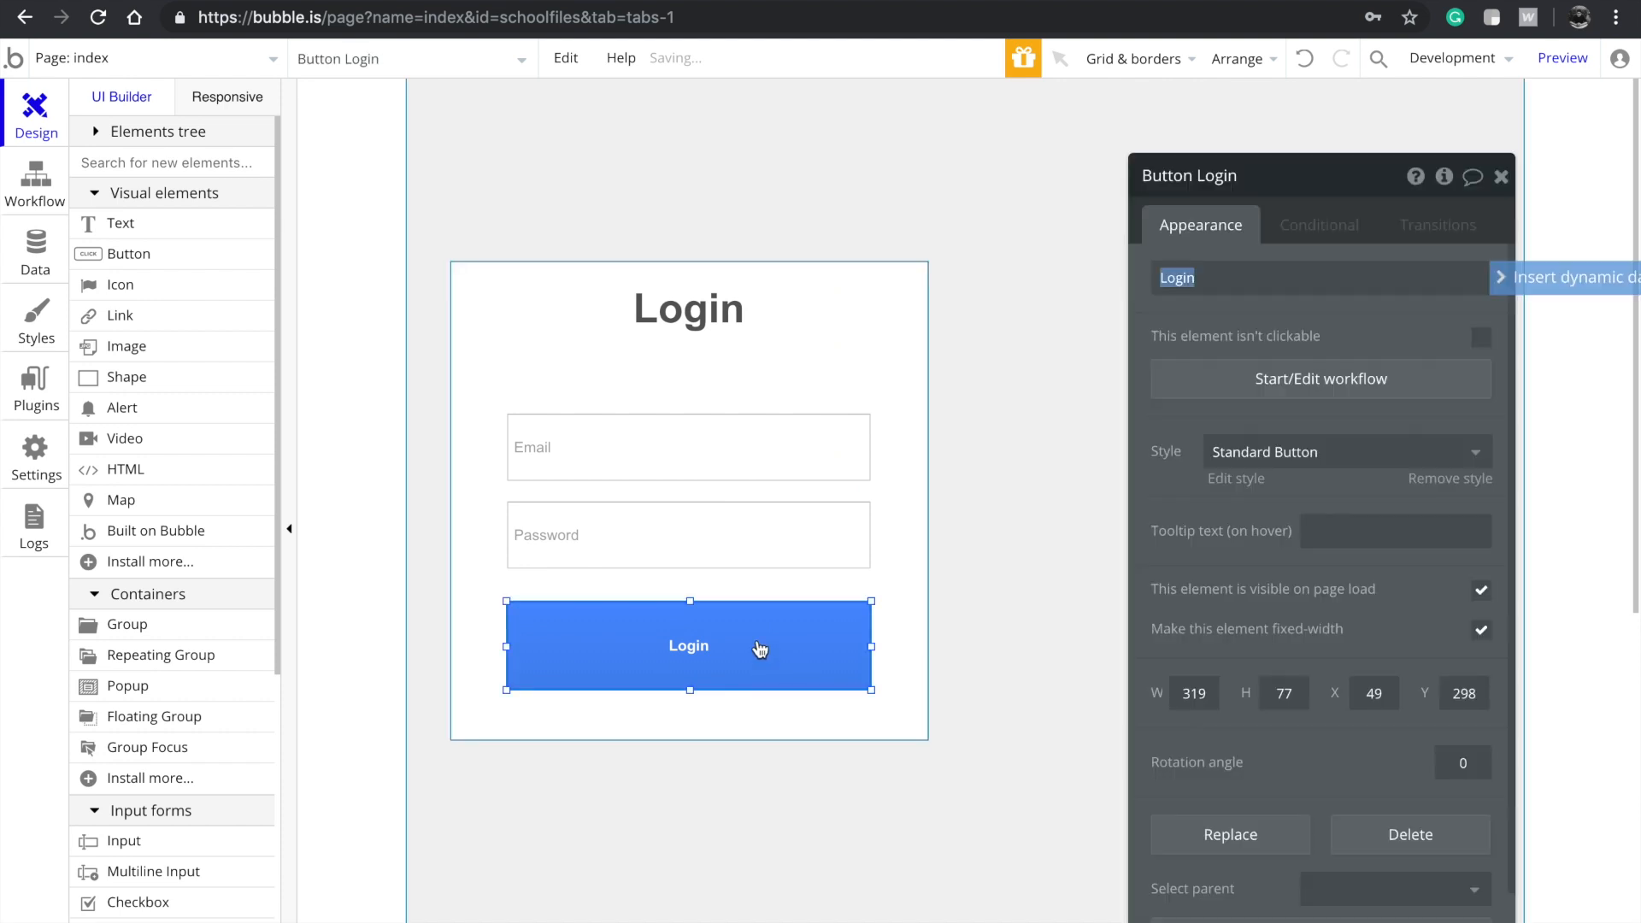
# On Login click, log the user in with the Email and Password inputs' values, remembering the email
pyautogui.click(1261, 391)
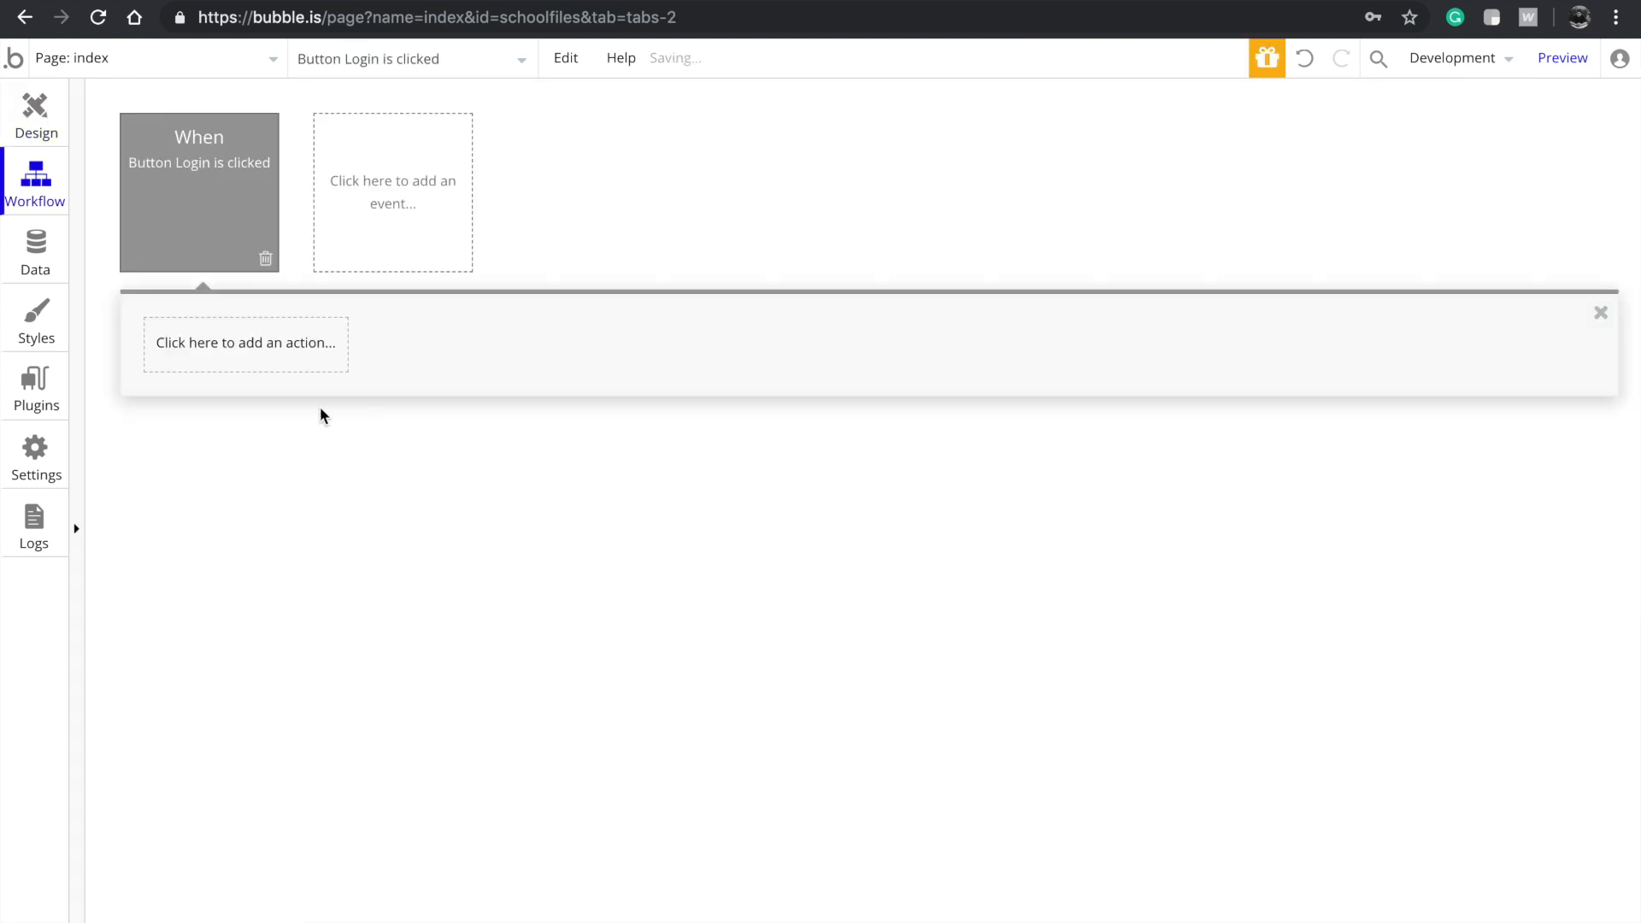
pyautogui.click(232, 369)
pyautogui.click(399, 422)
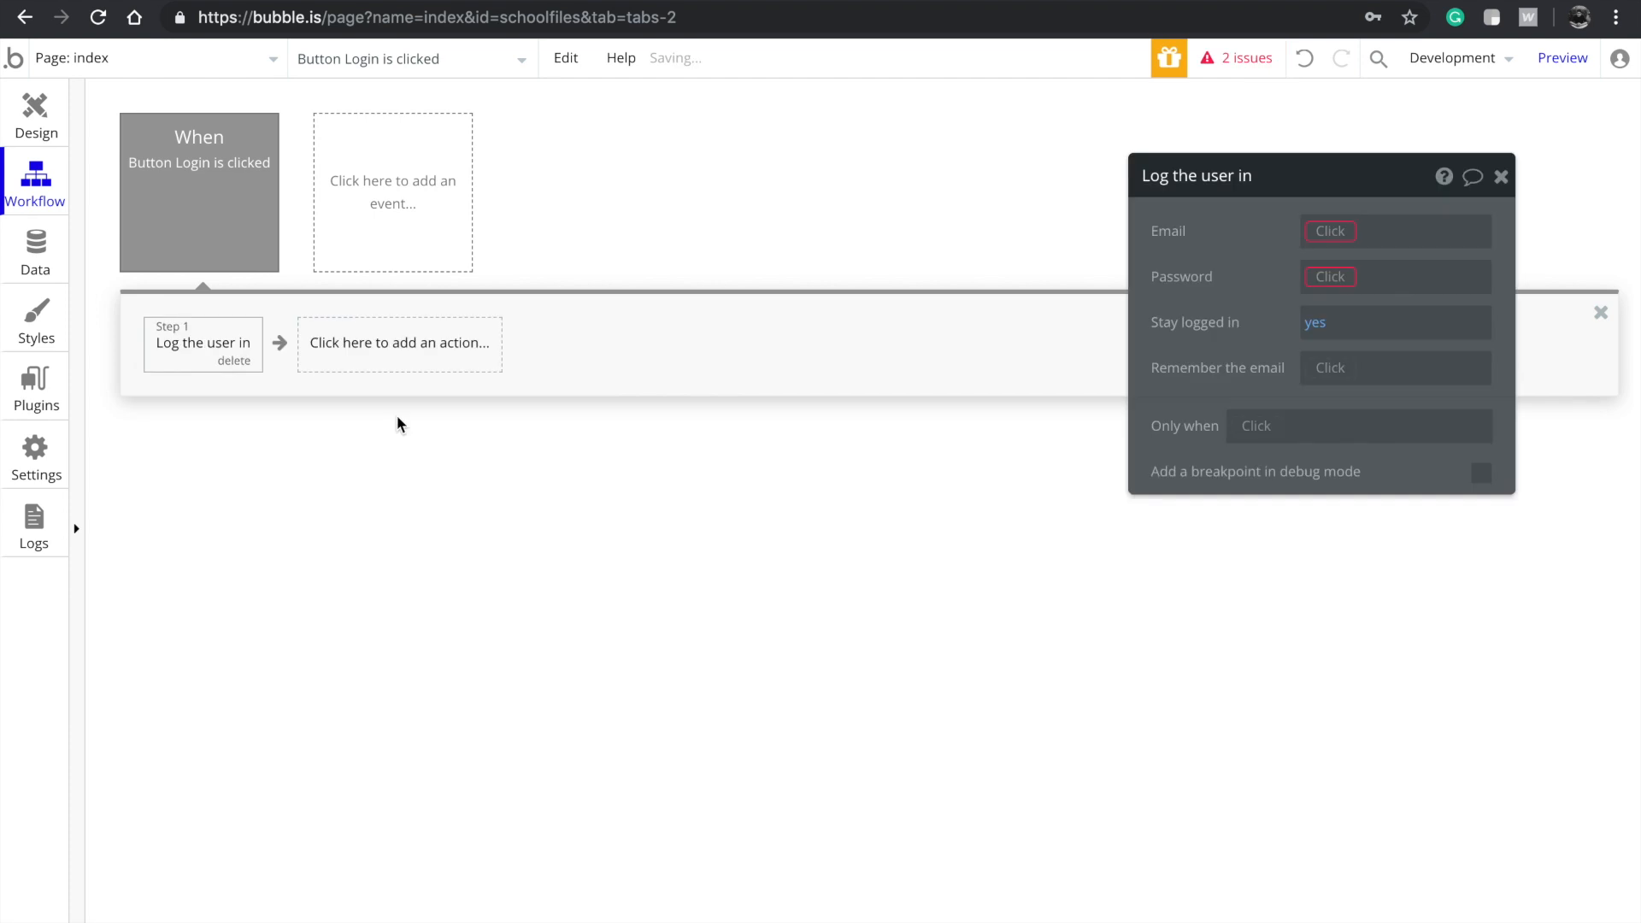
pyautogui.click(1347, 238)
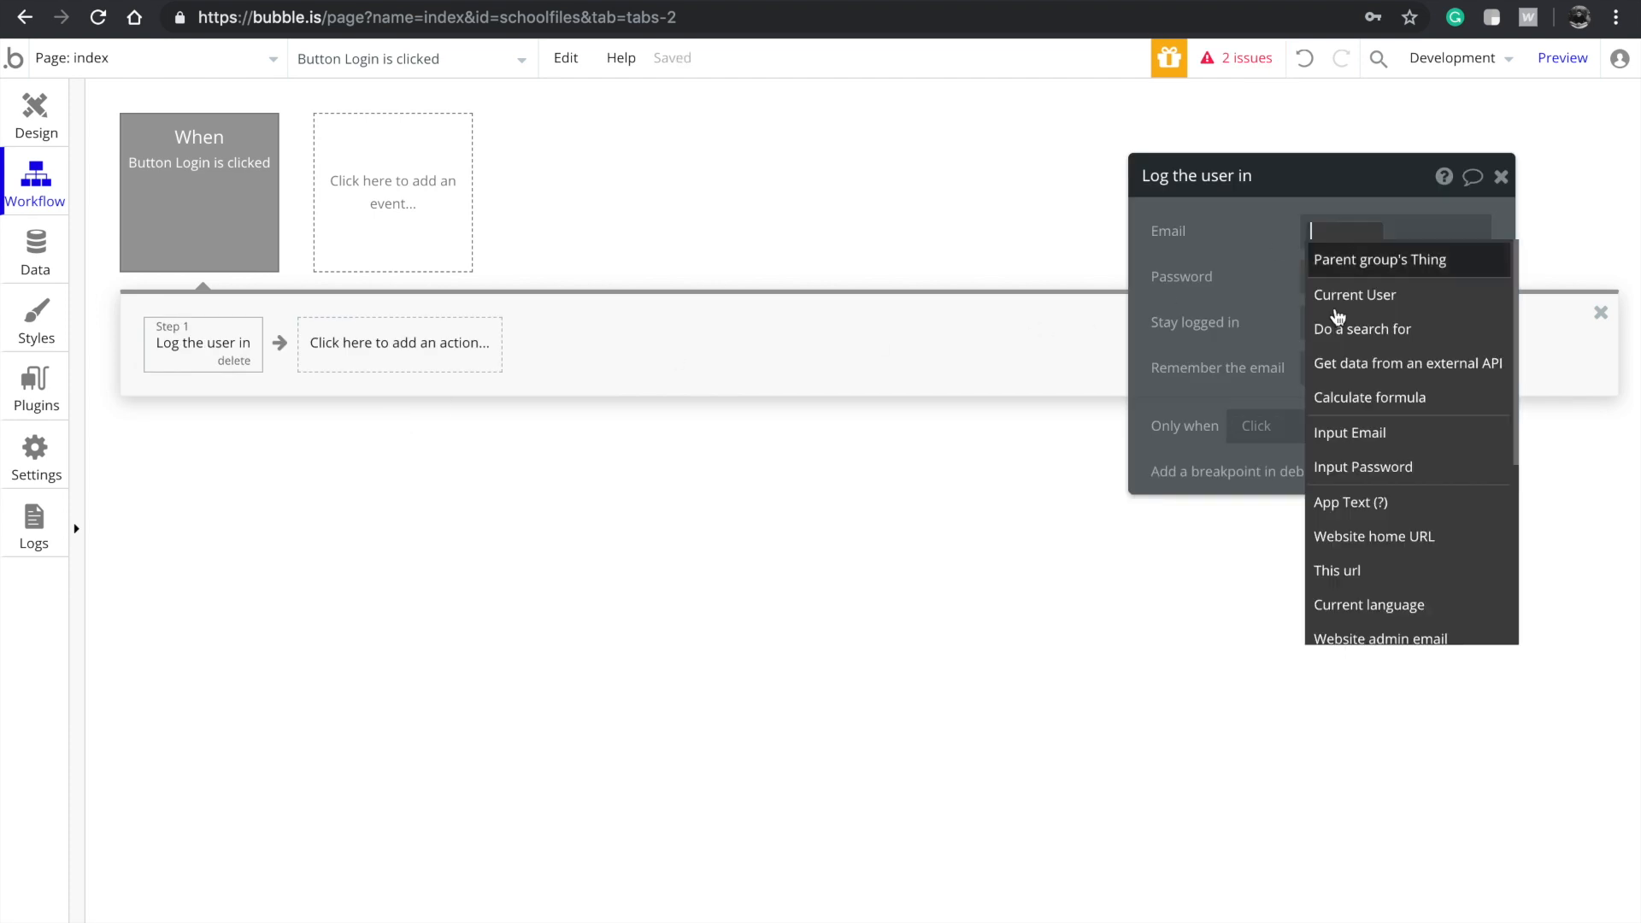
pyautogui.click(1353, 442)
pyautogui.click(1403, 263)
pyautogui.click(1333, 276)
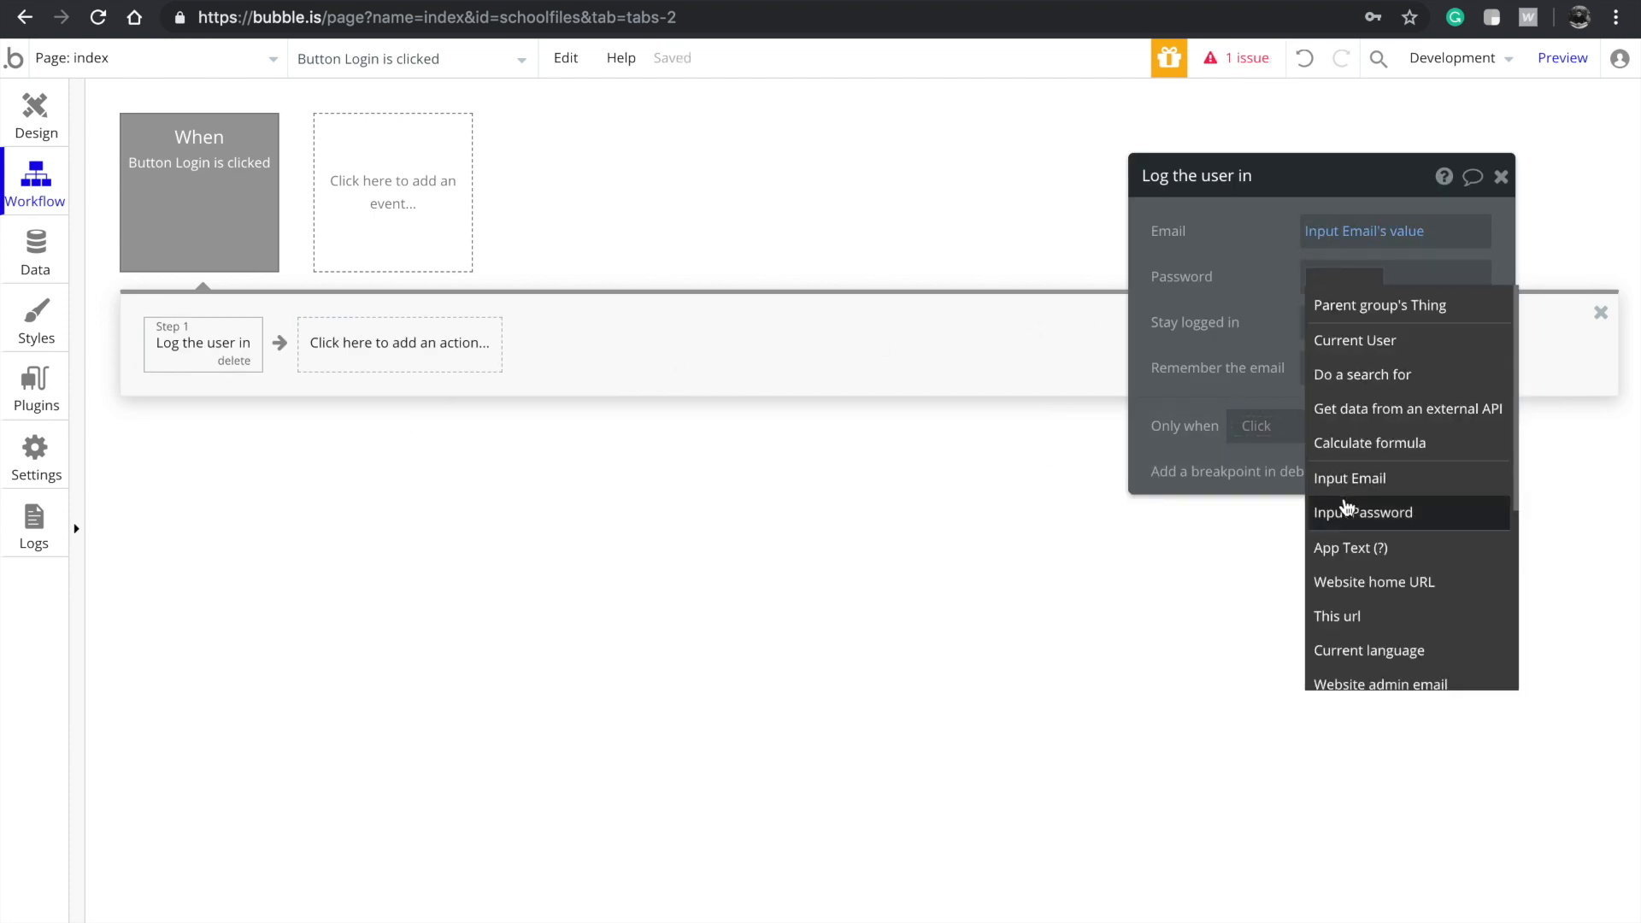
pyautogui.click(1344, 506)
pyautogui.click(1453, 309)
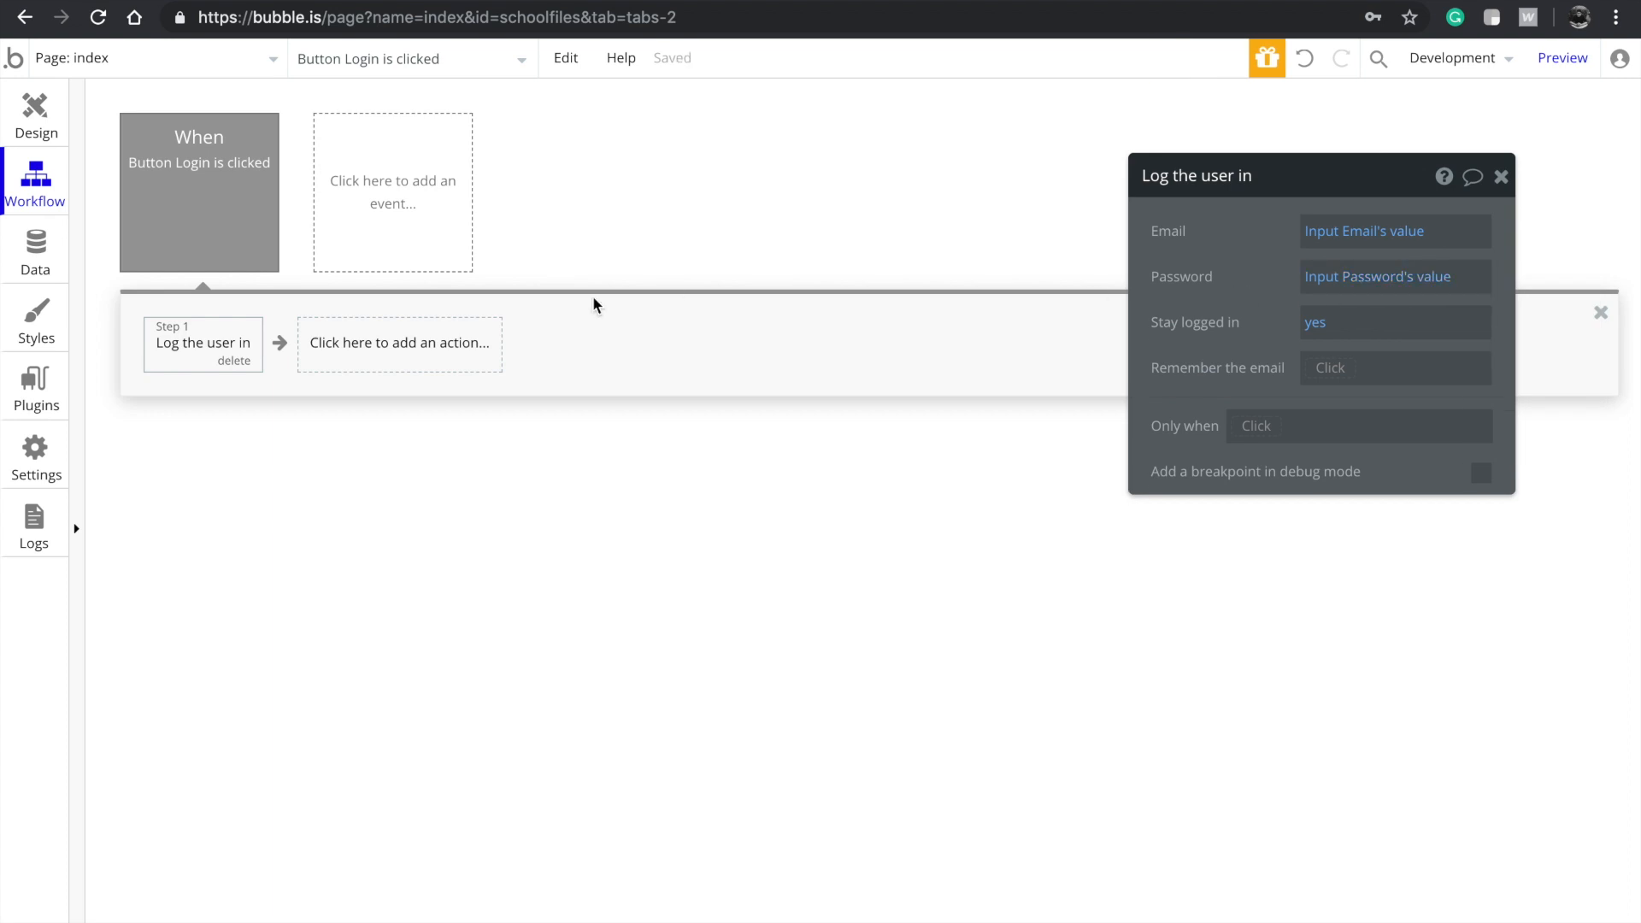
pyautogui.click(1323, 376)
pyautogui.click(1329, 412)
pyautogui.click(31, 107)
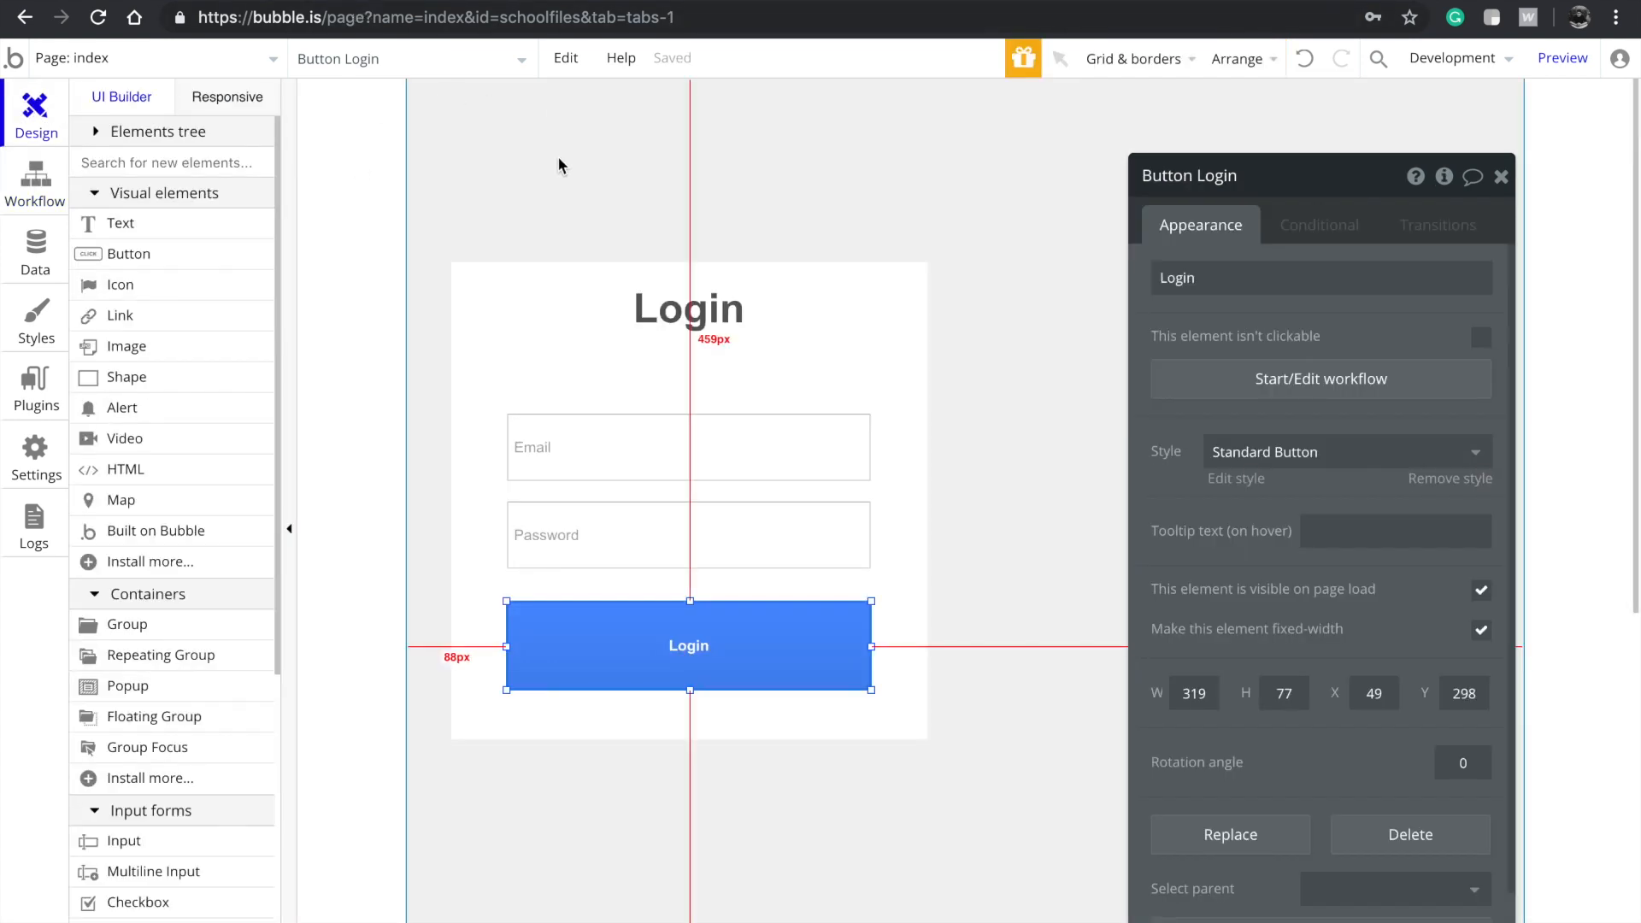
# Reposition the login group and drag the right Login group's bottom edge down to make it taller
pyautogui.click(596, 130)
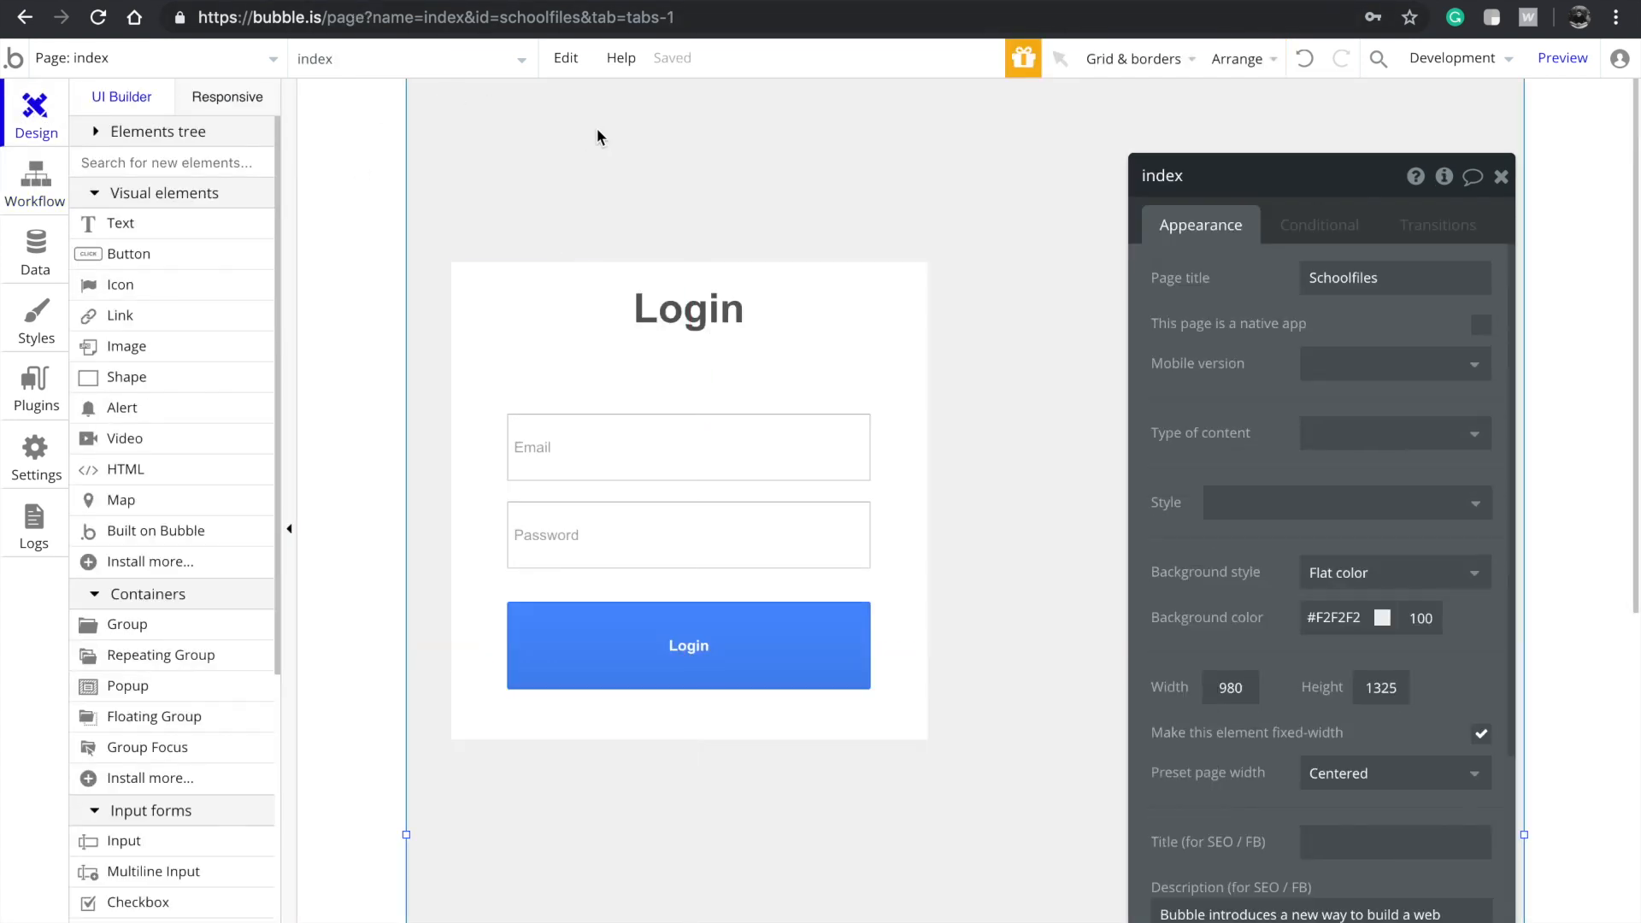
pyautogui.click(583, 388)
pyautogui.click(505, 381)
pyautogui.moveTo(510, 388); pyautogui.dragTo(1029, 374)
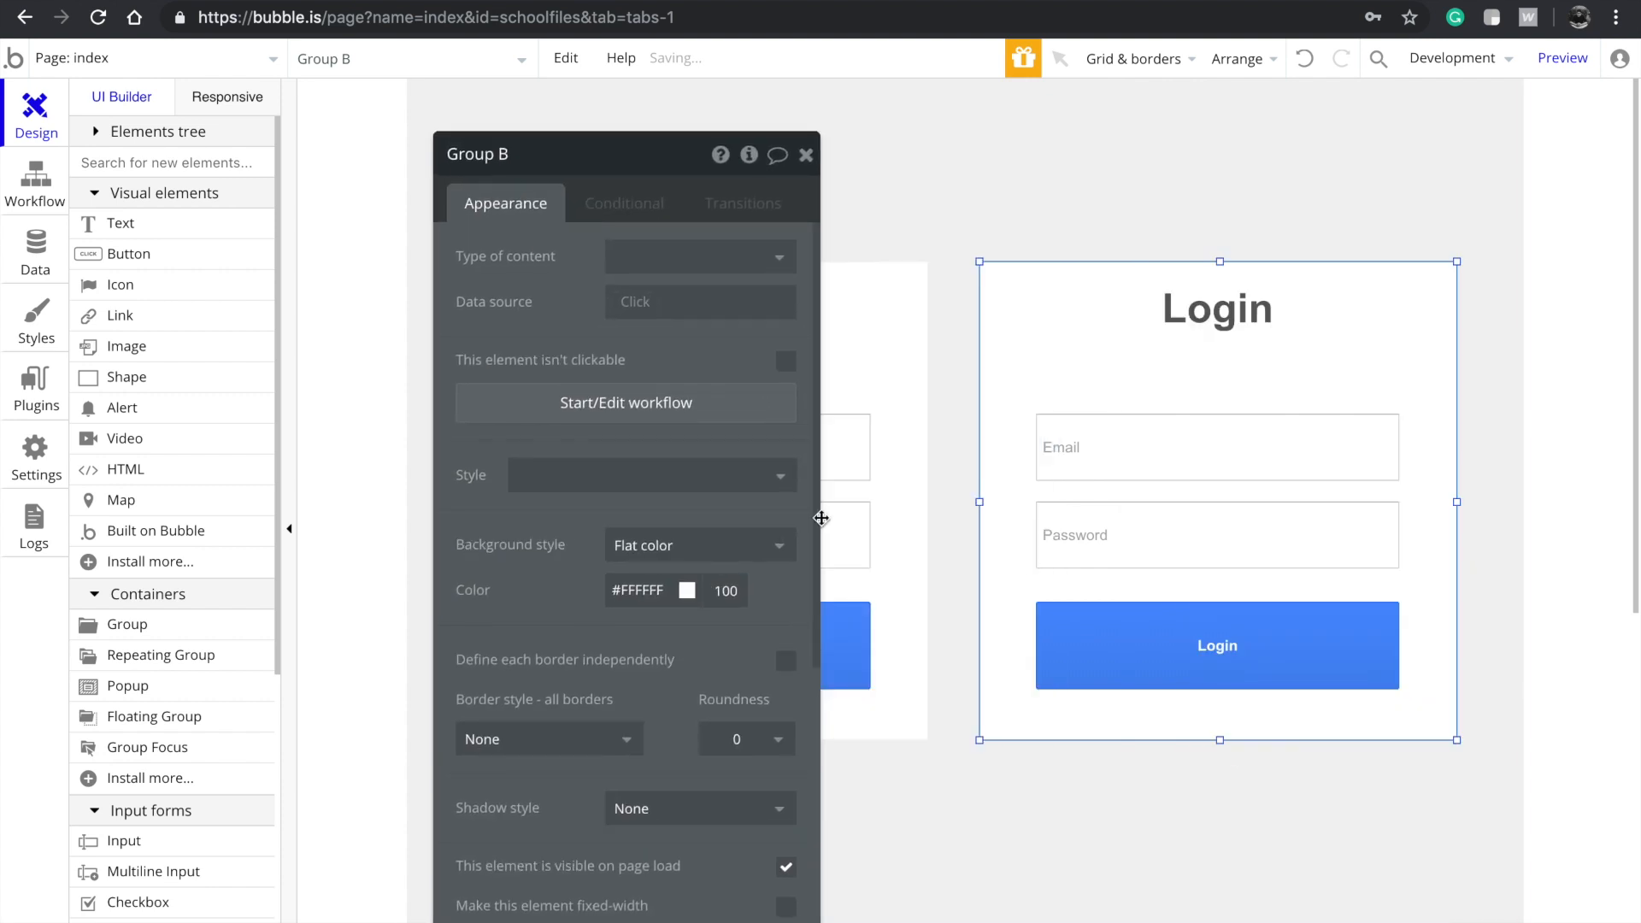
pyautogui.scroll(-5, 1029, 564)
pyautogui.moveTo(1219, 327); pyautogui.dragTo(1219, 754)
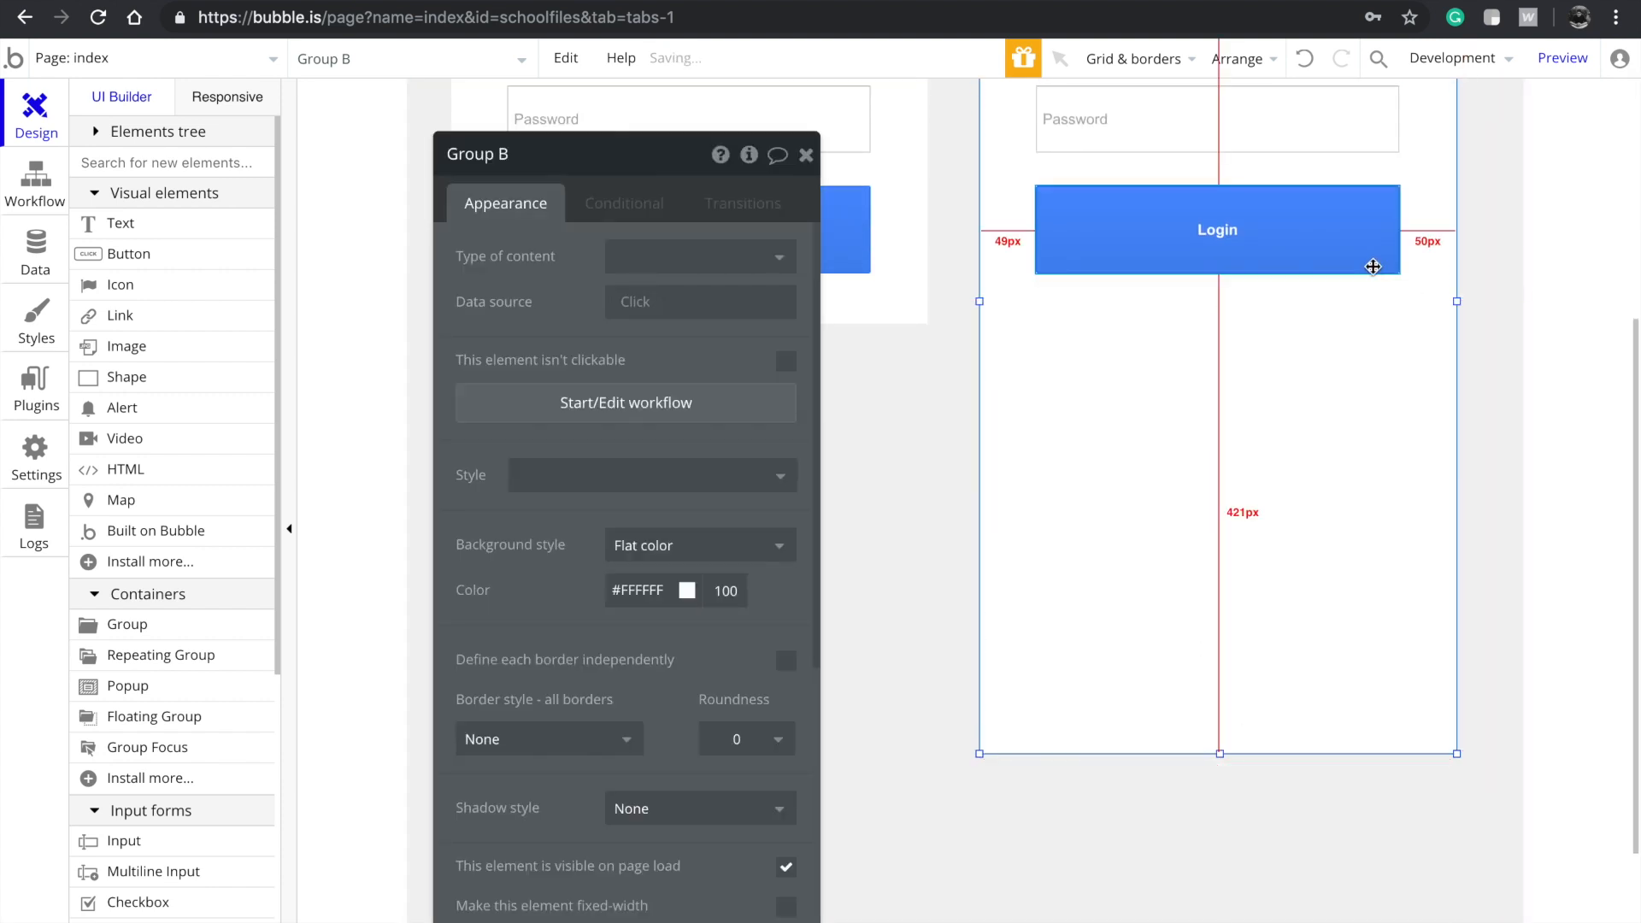
# Nudge the Login button four steps down toward the group's bottom
pyautogui.click(1306, 249)
pyautogui.press('Down')
pyautogui.press('Down')
pyautogui.press('Down')
pyautogui.press('Down')
pyautogui.press('Down')
pyautogui.press('Down')
pyautogui.press('Down')
pyautogui.press('Down')
pyautogui.press('Down')
pyautogui.press('Down')
pyautogui.press('Down')
pyautogui.press('Down')
pyautogui.press('Down')
pyautogui.press('Down')
pyautogui.press('Down')
pyautogui.press('Down')
pyautogui.press('Down')
pyautogui.press('Down')
pyautogui.press('Down')
pyautogui.press('Down')
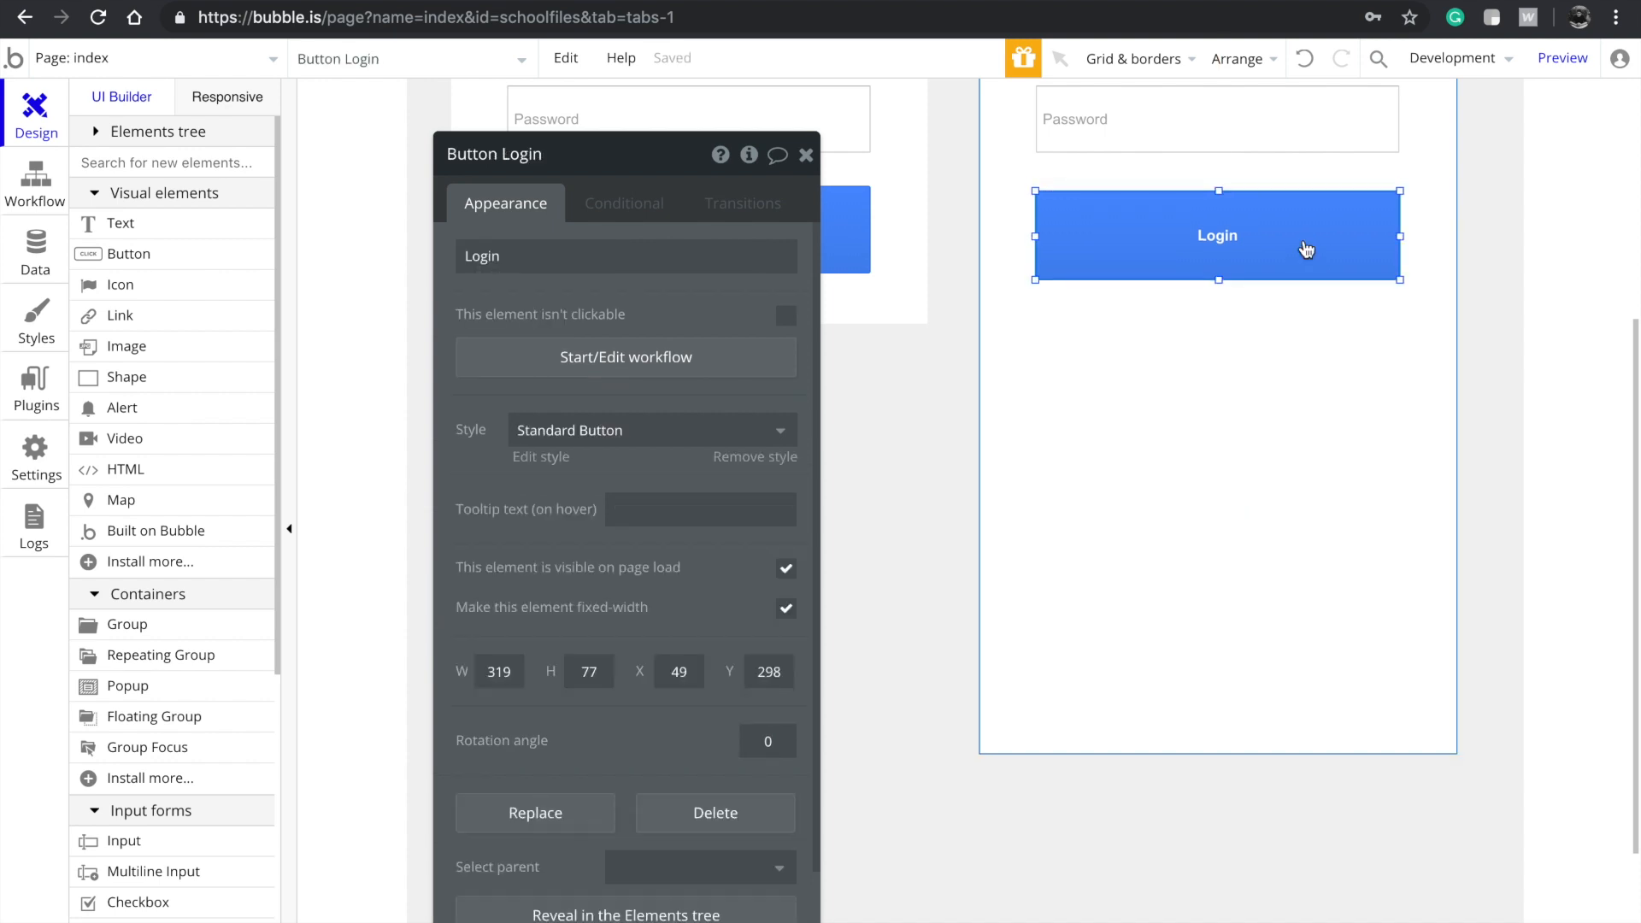
pyautogui.press('Down')
pyautogui.press('Down')
pyautogui.press('Down')
pyautogui.press('Down')
pyautogui.press('Down')
pyautogui.press('Down')
pyautogui.press('Down')
pyautogui.press('Down')
pyautogui.press('Down')
pyautogui.press('Down')
pyautogui.press('Down')
pyautogui.press('Down')
pyautogui.press('Down')
pyautogui.press('Down')
pyautogui.press('Down')
pyautogui.press('Down')
pyautogui.press('Down')
pyautogui.press('Down')
pyautogui.press('Down')
pyautogui.press('Down')
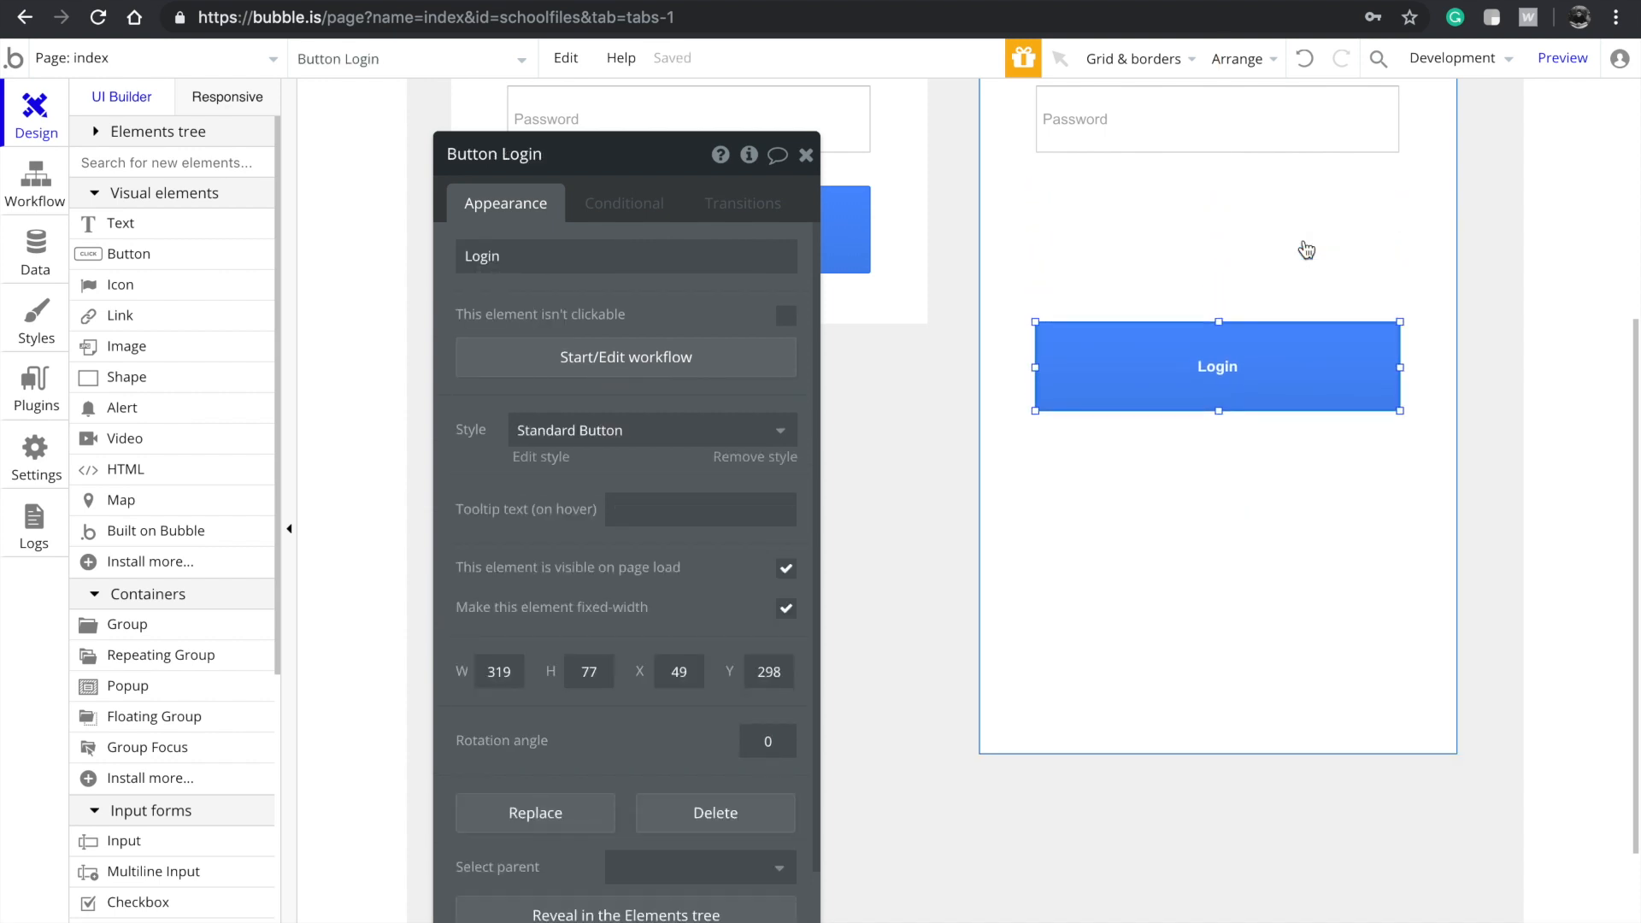
pyautogui.press('Down')
pyautogui.press('Down')
pyautogui.press('Down')
pyautogui.press('Down')
pyautogui.press('Down')
pyautogui.press('Down')
pyautogui.press('Down')
pyautogui.press('Down')
pyautogui.press('Down')
pyautogui.press('Down')
pyautogui.press('Down')
pyautogui.press('Down')
pyautogui.press('Down')
pyautogui.press('Down')
pyautogui.press('Down')
pyautogui.press('Down')
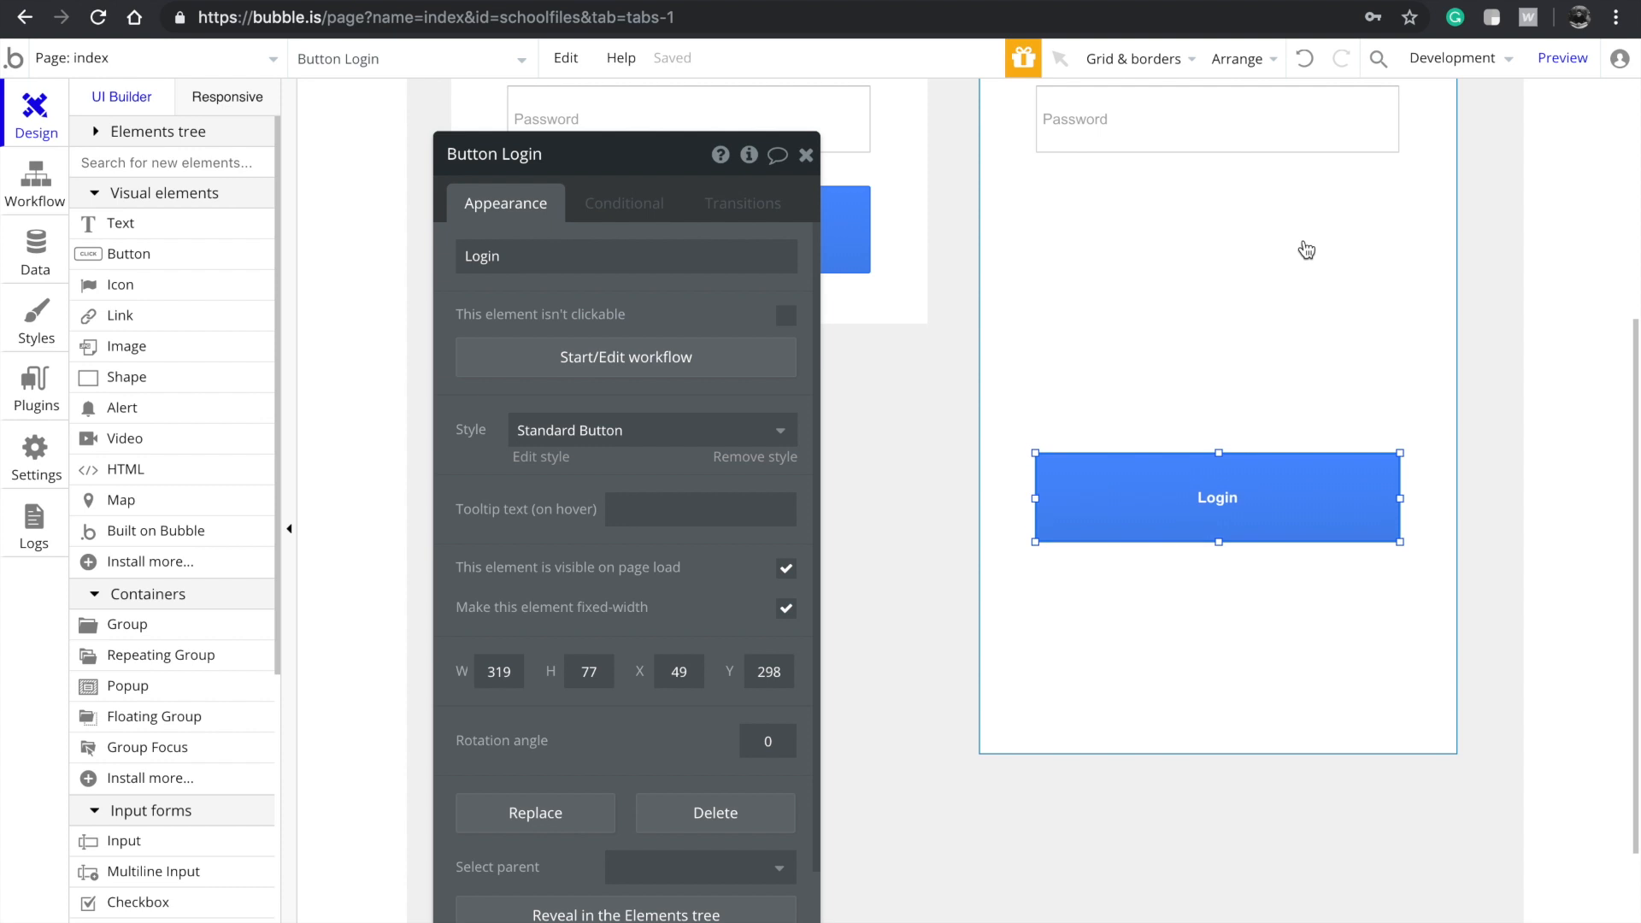
pyautogui.press('Down')
pyautogui.press('Down')
pyautogui.press('Down')
pyautogui.press('Down')
pyautogui.press('Down')
pyautogui.press('Down')
pyautogui.press('Down')
pyautogui.press('Down')
pyautogui.press('Down')
pyautogui.press('Down')
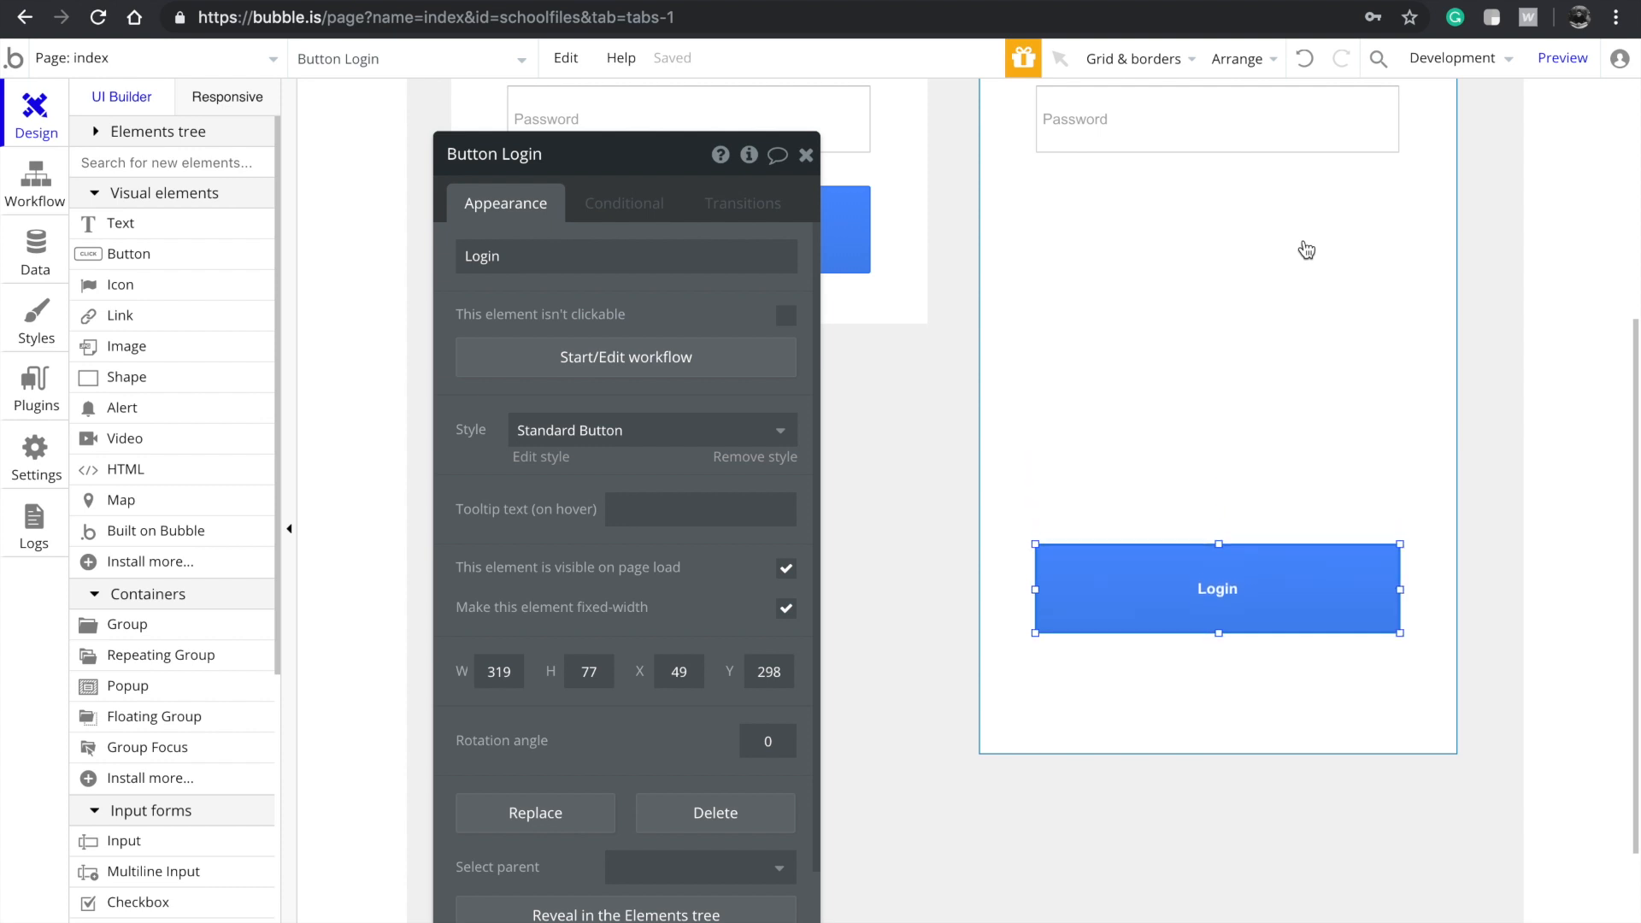
# Move the Email and Password inputs together two steps down inside the group
pyautogui.scroll(5, 1305, 250)
pyautogui.click(1231, 425)
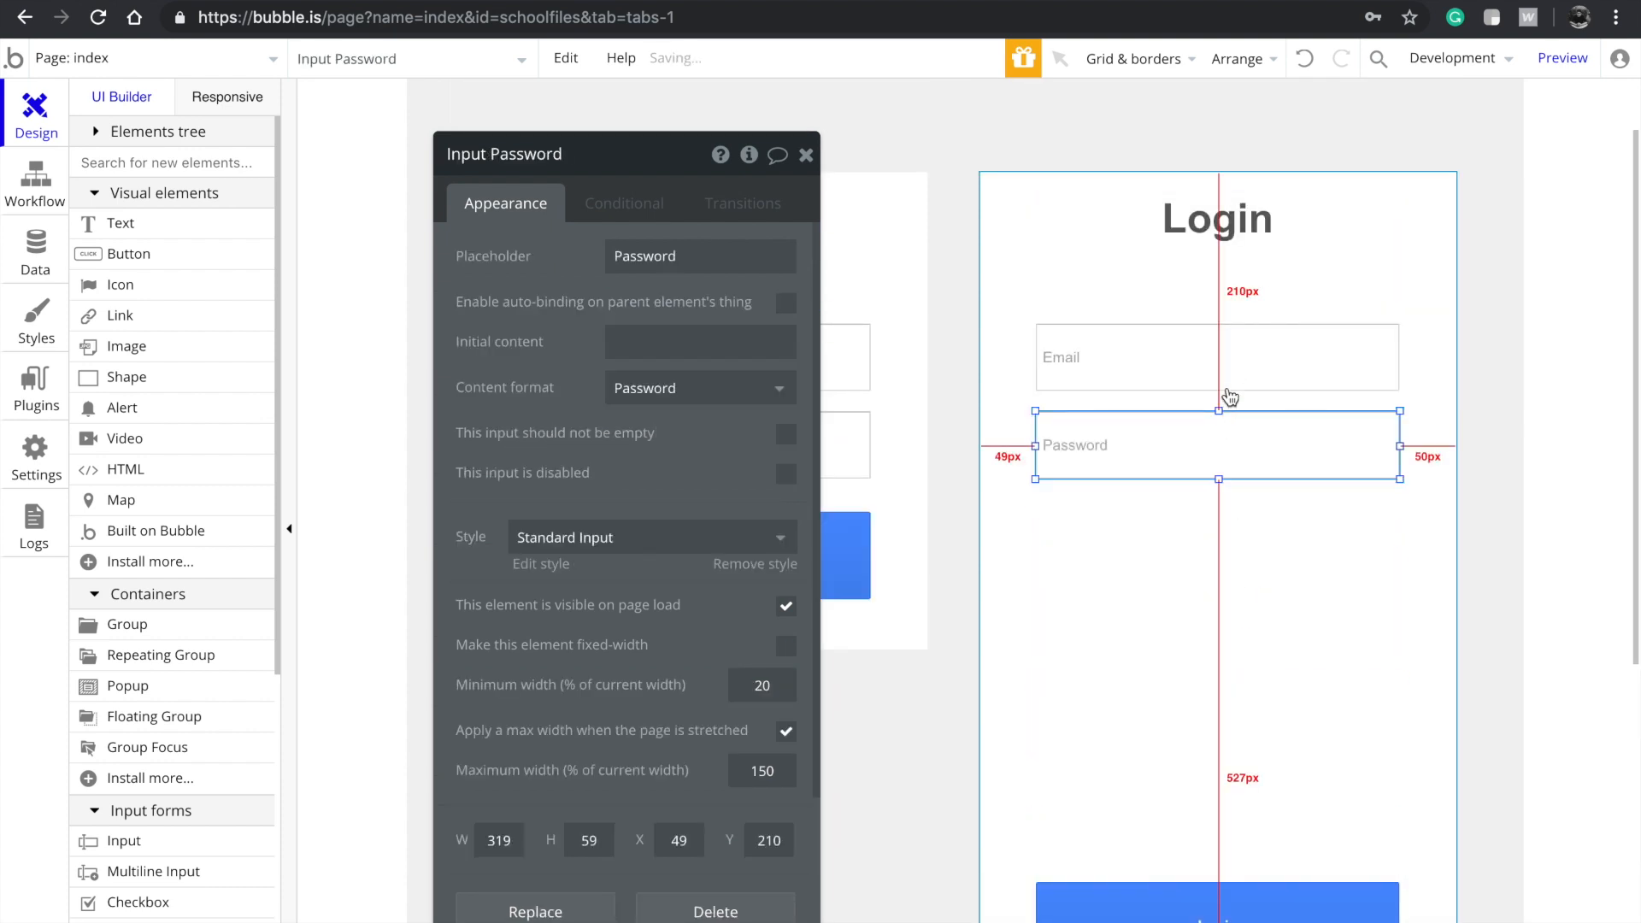
pyautogui.keyDown('shift'); pyautogui.click(1228, 389); pyautogui.keyUp('shift')
pyautogui.press('Down')
pyautogui.press('Down')
pyautogui.press('Down')
pyautogui.press('Down')
pyautogui.press('Down')
pyautogui.press('Down')
pyautogui.press('Down')
pyautogui.press('Down')
pyautogui.press('Down')
pyautogui.press('Down')
pyautogui.press('Down')
pyautogui.press('Down')
pyautogui.press('Down')
pyautogui.press('Down')
pyautogui.press('Down')
pyautogui.press('Down')
pyautogui.press('Down')
pyautogui.press('Down')
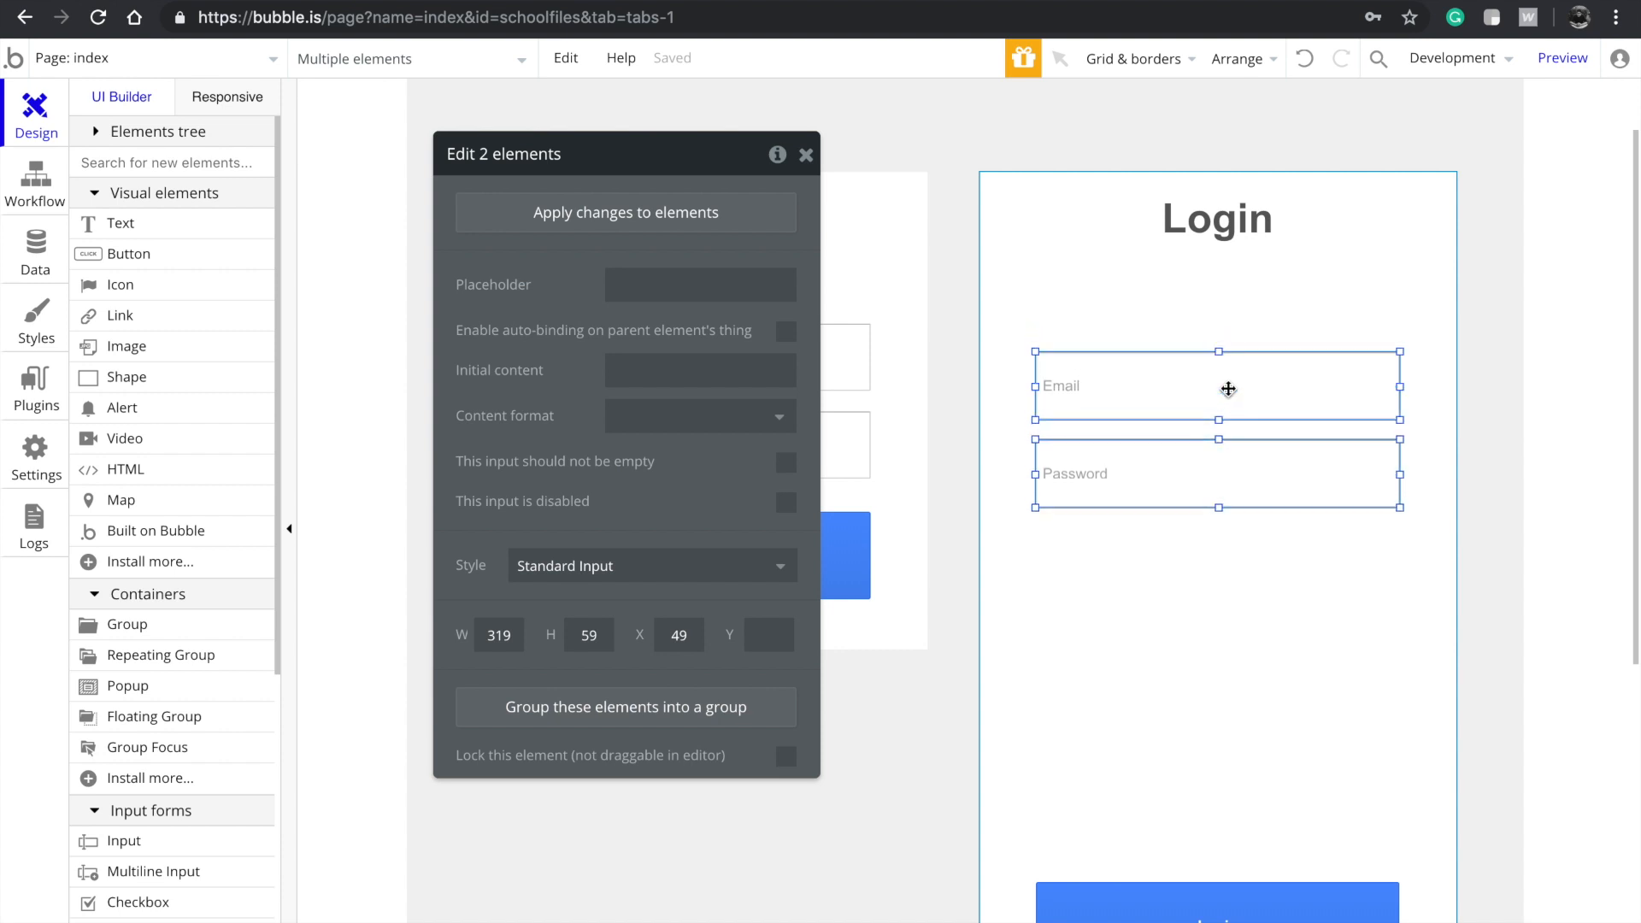
pyautogui.press('Down')
pyautogui.press('Down')
pyautogui.press('Down')
pyautogui.press('Down')
pyautogui.press('Down')
pyautogui.press('Down')
pyautogui.press('Down')
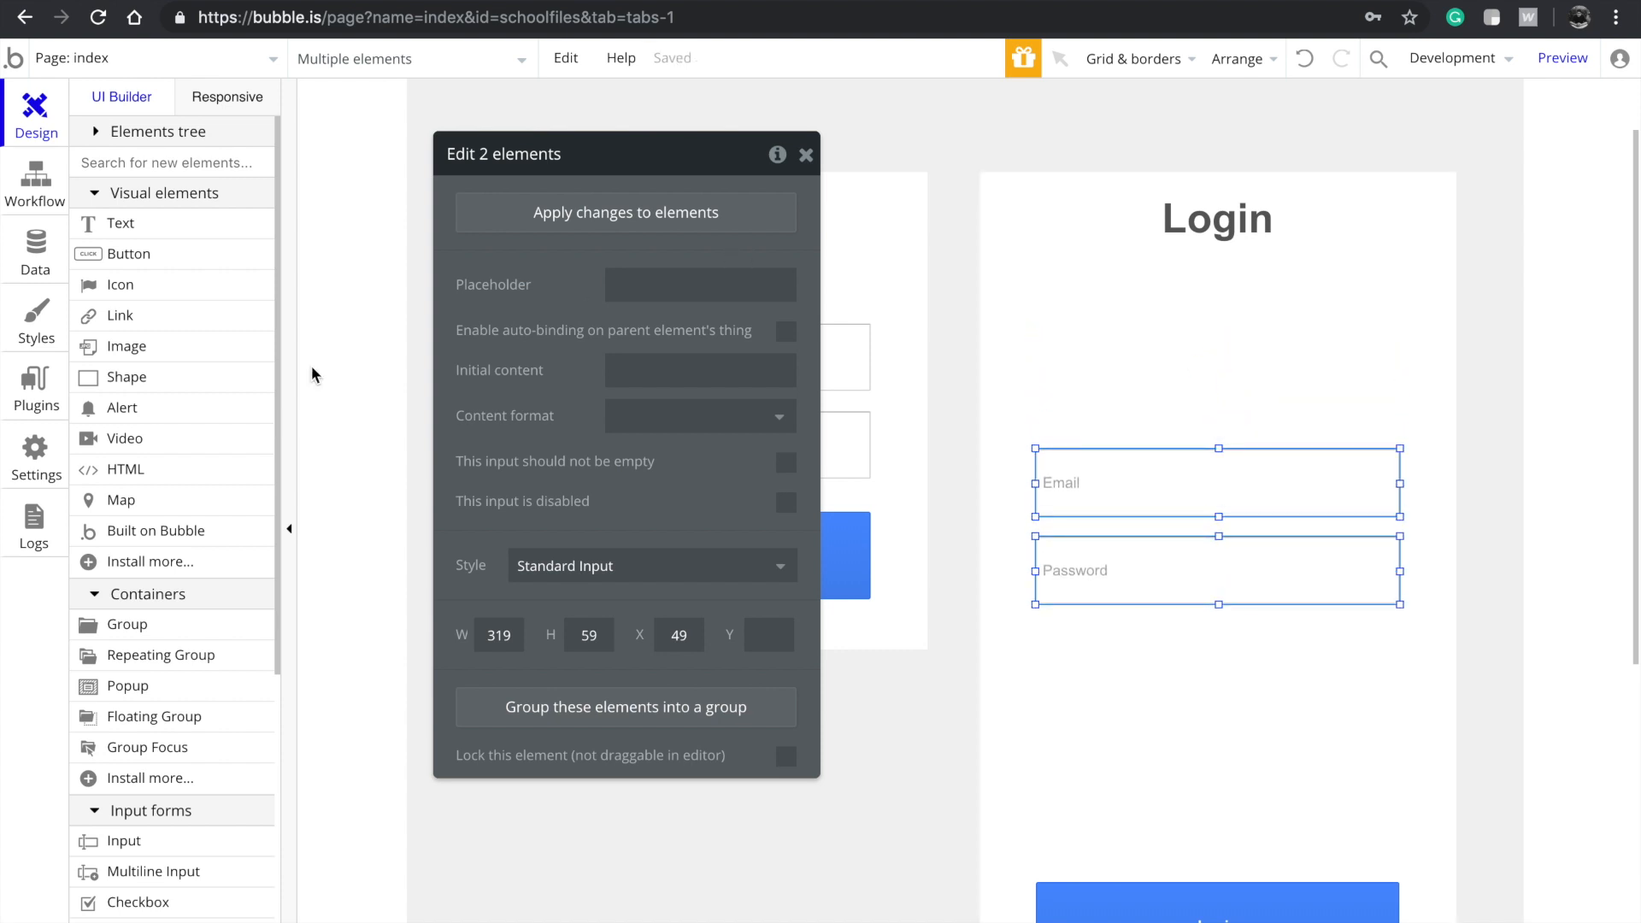
pyautogui.scroll(-1, 154, 429)
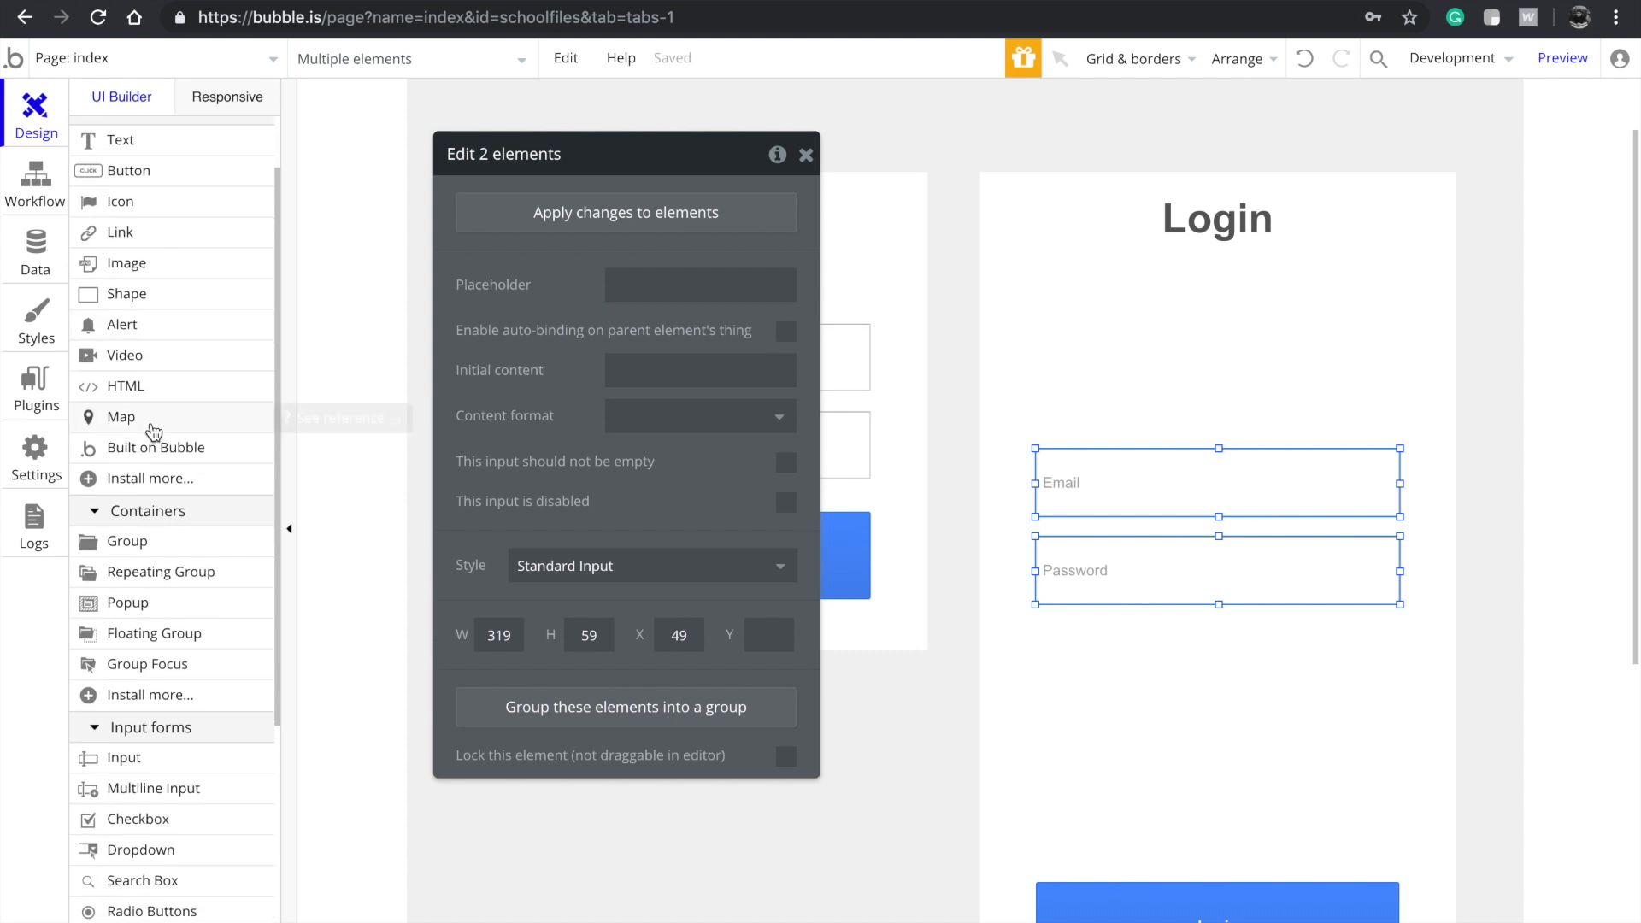
pyautogui.scroll(1, 889, 336)
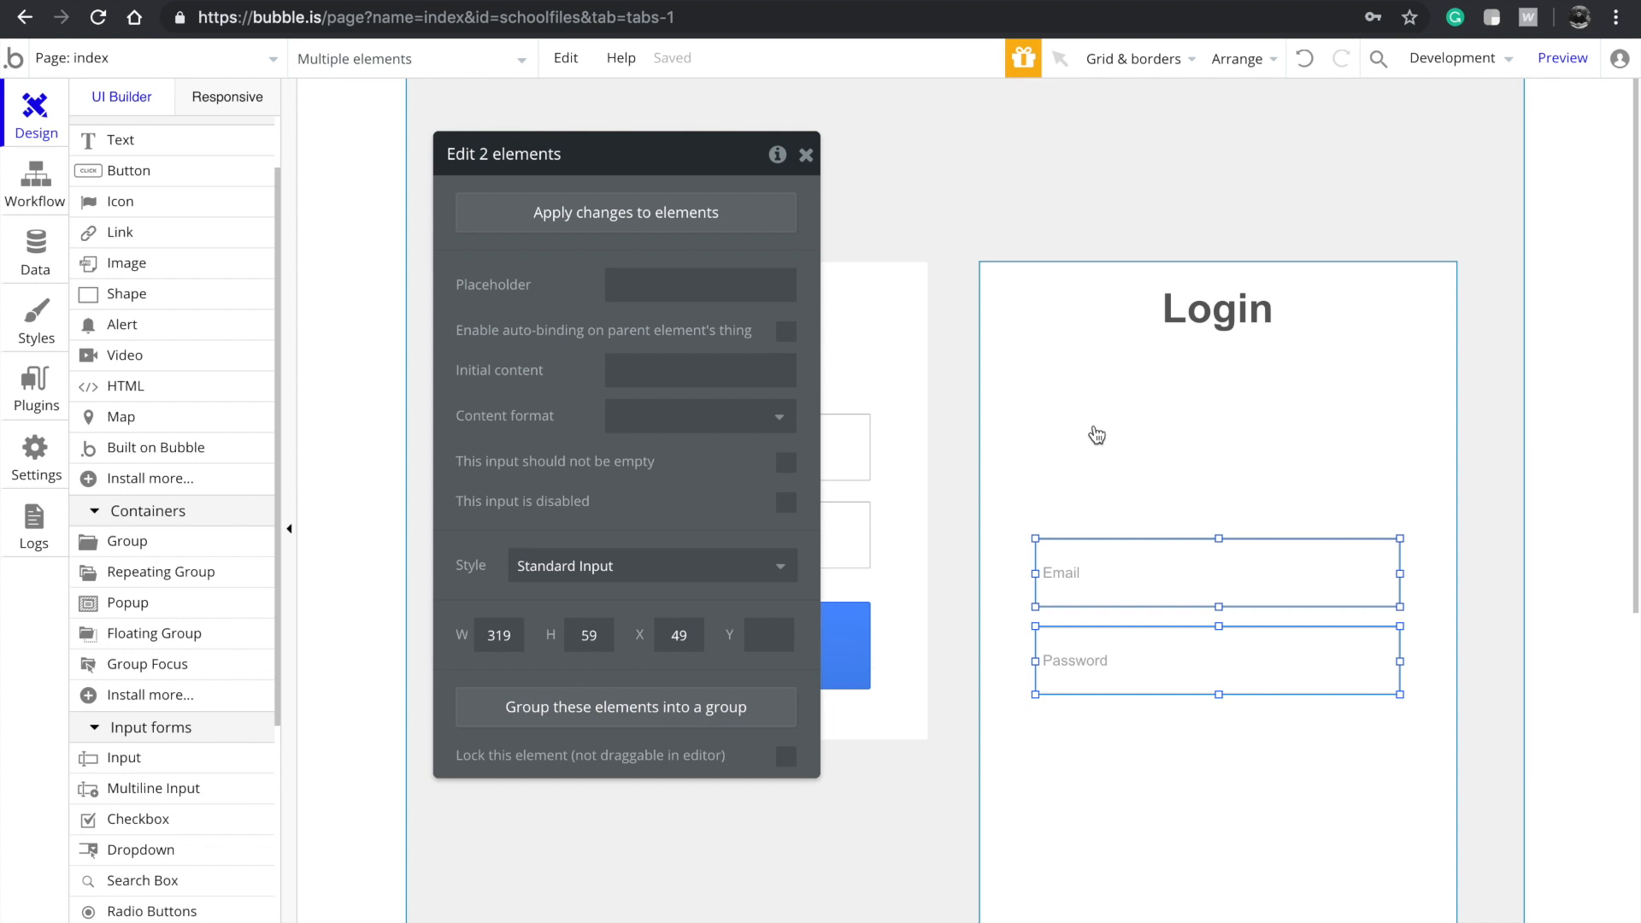
pyautogui.click(1152, 513)
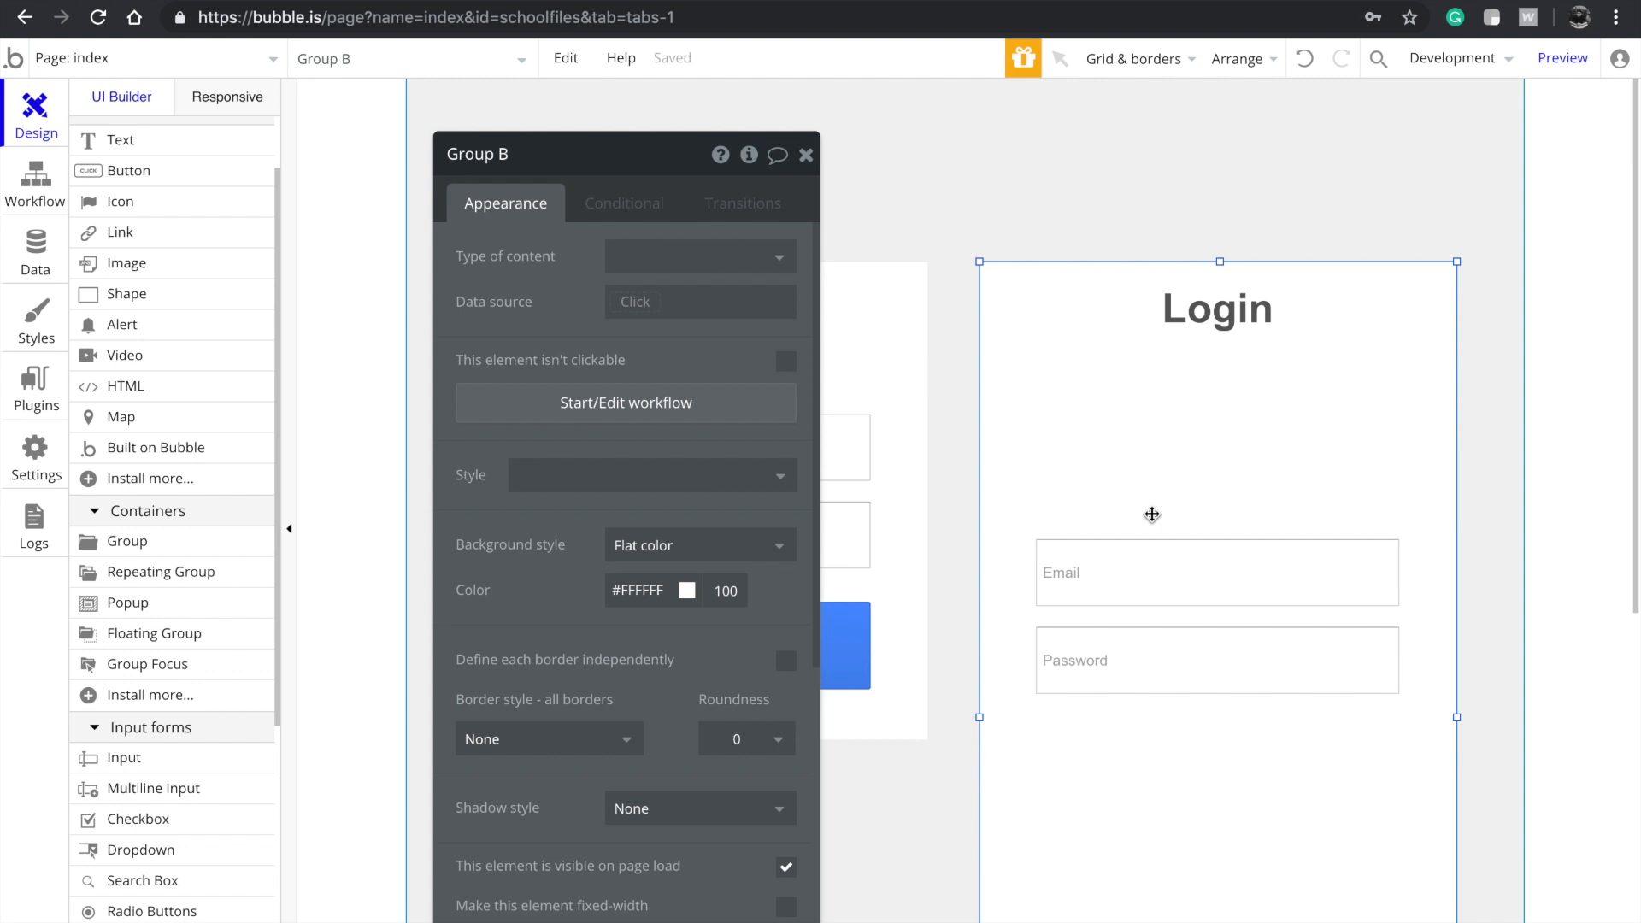
# Copy the Email input above itself, align it, and change the copy's placeholder to 'Name'
pyautogui.click(1162, 570)
pyautogui.moveTo(1165, 568); pyautogui.dragTo(1165, 478)
pyautogui.click(1162, 645)
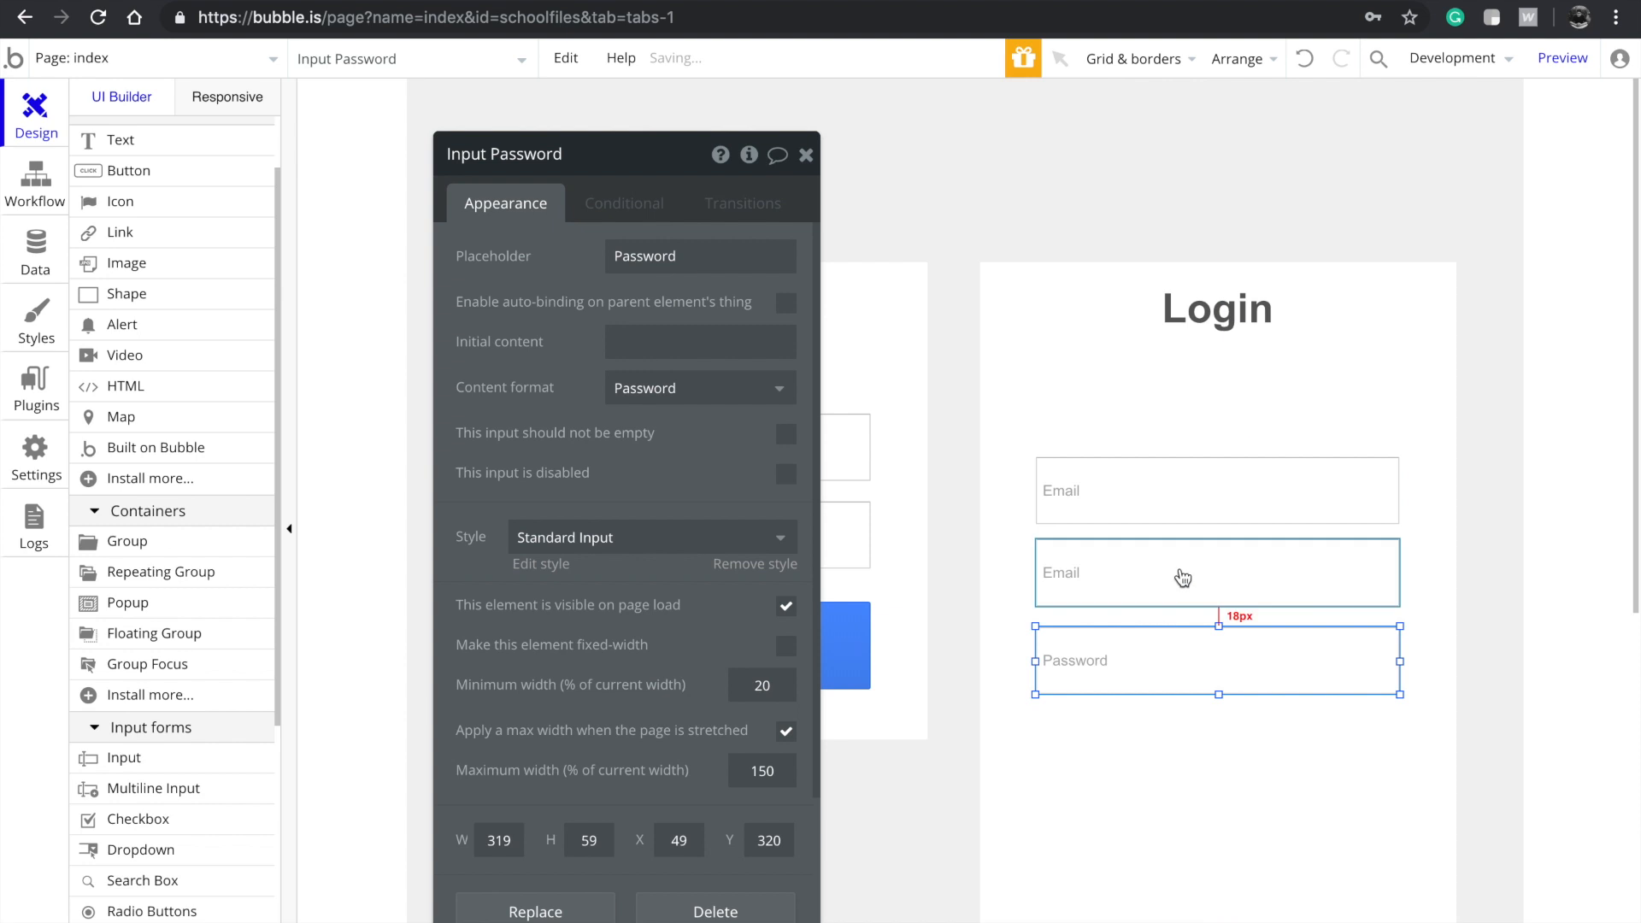
pyautogui.click(1183, 501)
pyautogui.moveTo(1182, 502); pyautogui.dragTo(1179, 493)
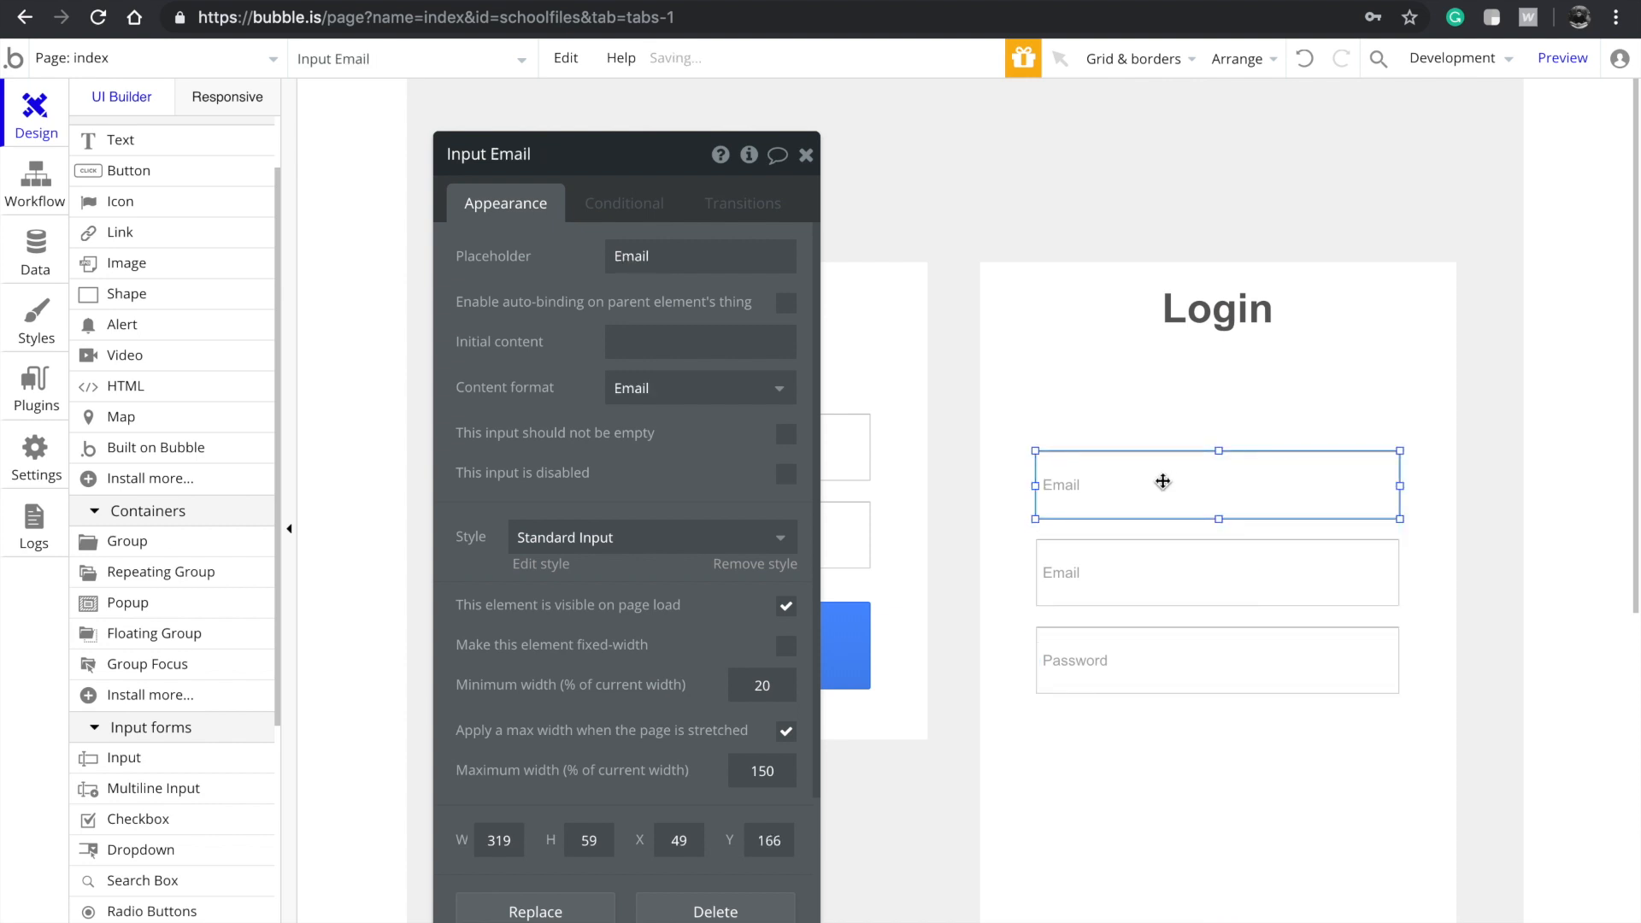
pyautogui.write('Name')
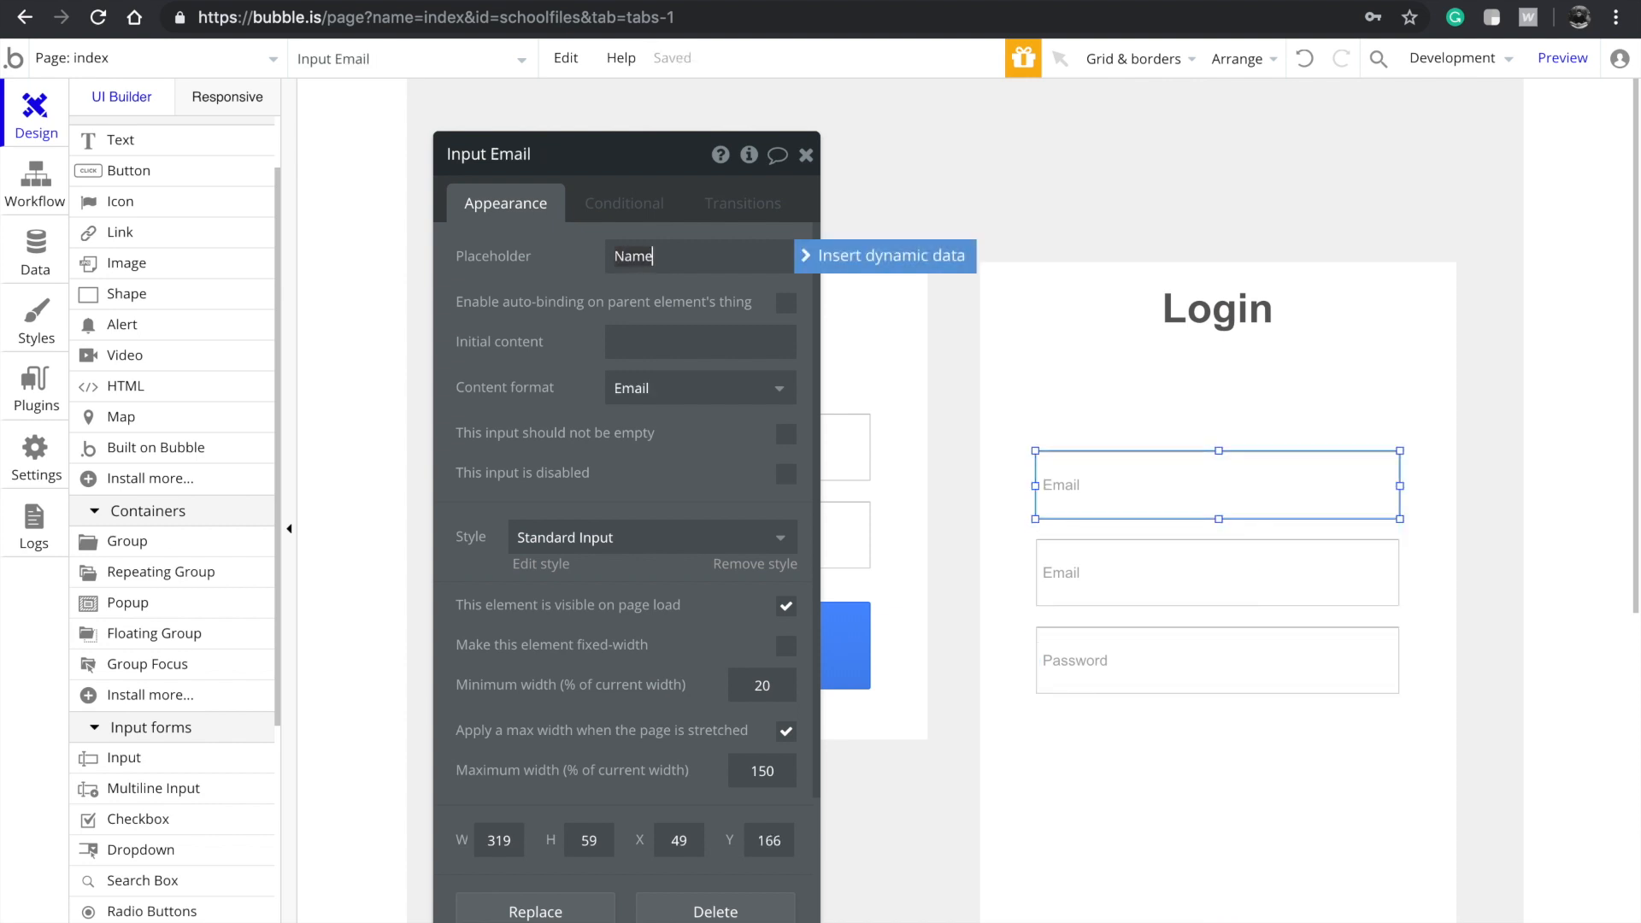
pyautogui.click(1200, 588)
pyautogui.click(1137, 497)
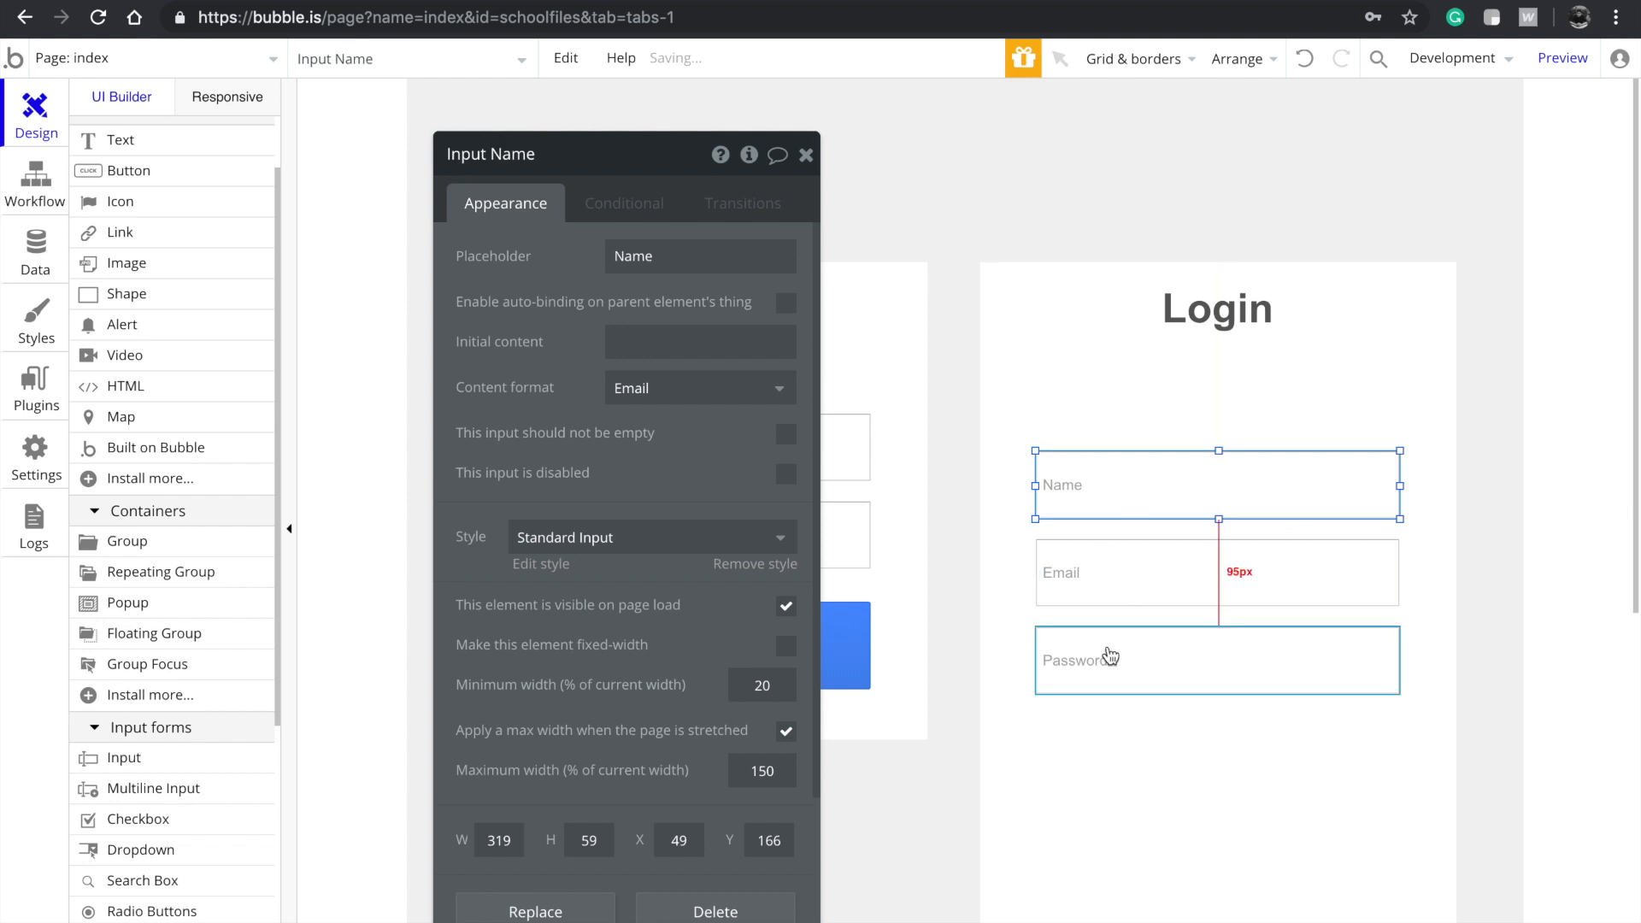
pyautogui.scroll(2, 137, 564)
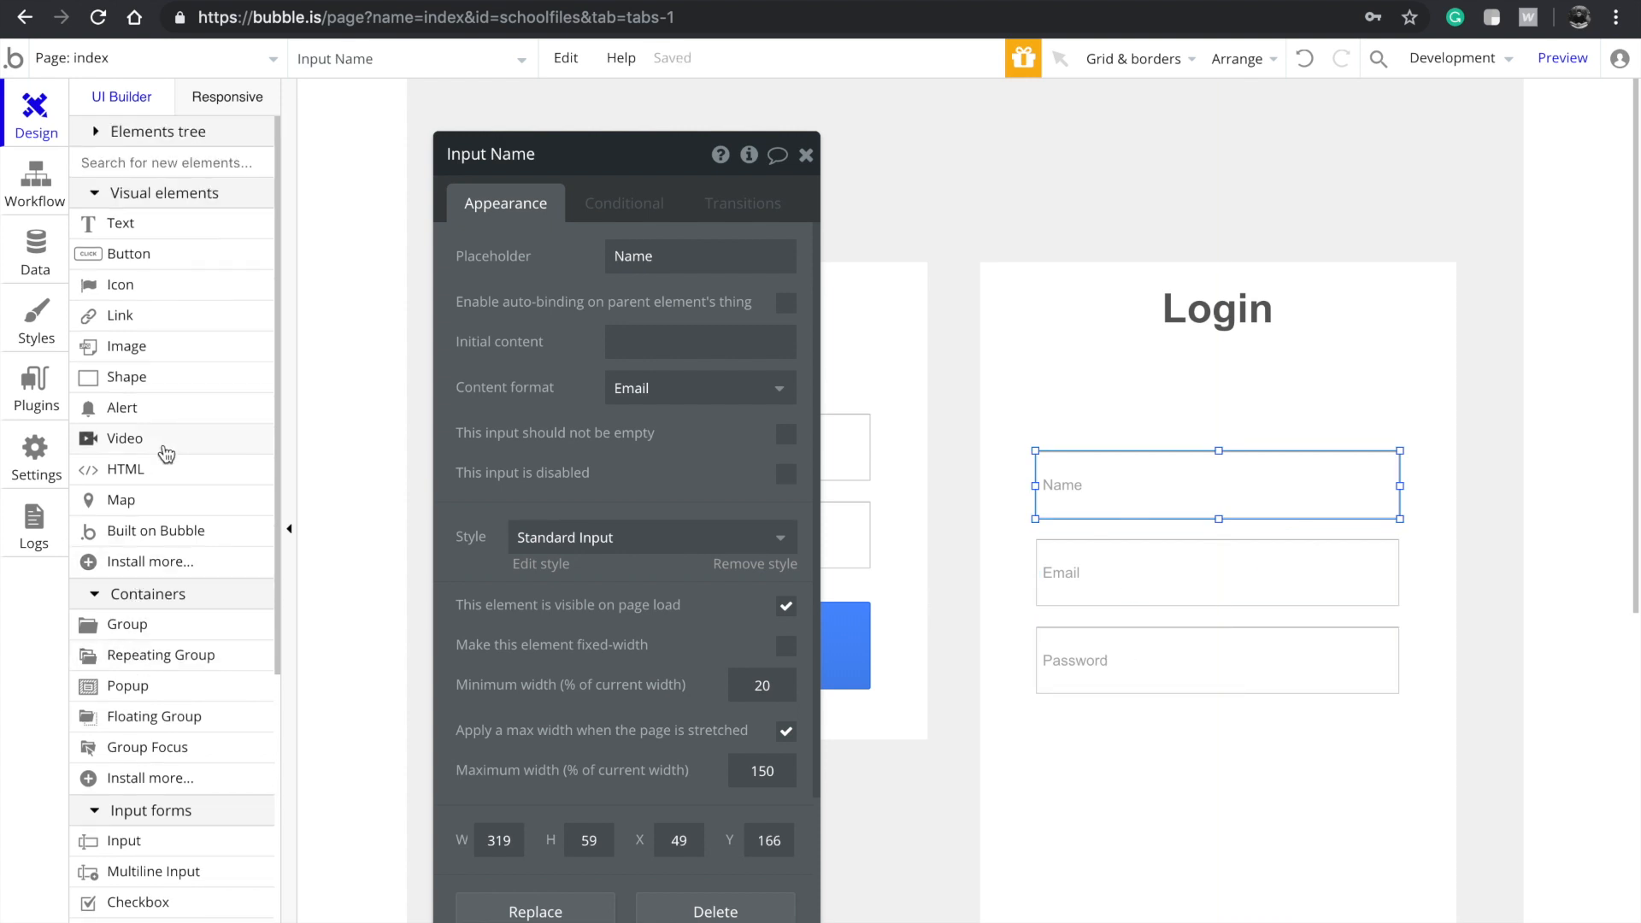
pyautogui.scroll(-2, 167, 454)
# Add a dropdown just below Password, widened to match the input fields
pyautogui.click(169, 862)
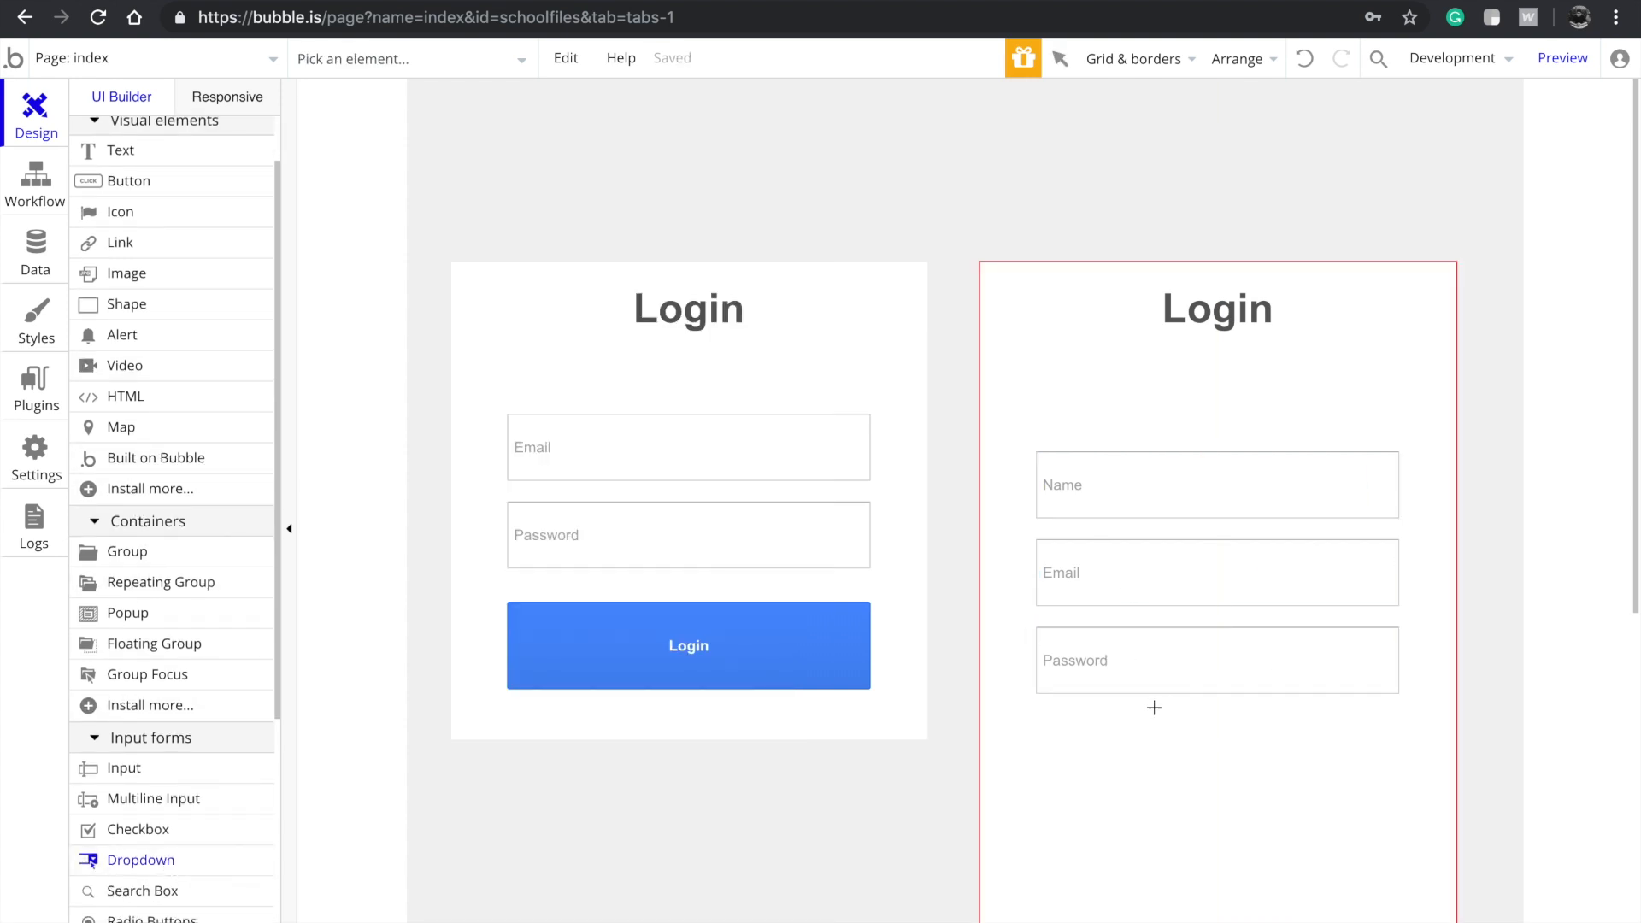
pyautogui.click(1067, 733)
pyautogui.moveTo(1136, 757); pyautogui.dragTo(1154, 694)
pyautogui.moveTo(1123, 744); pyautogui.dragTo(1111, 751)
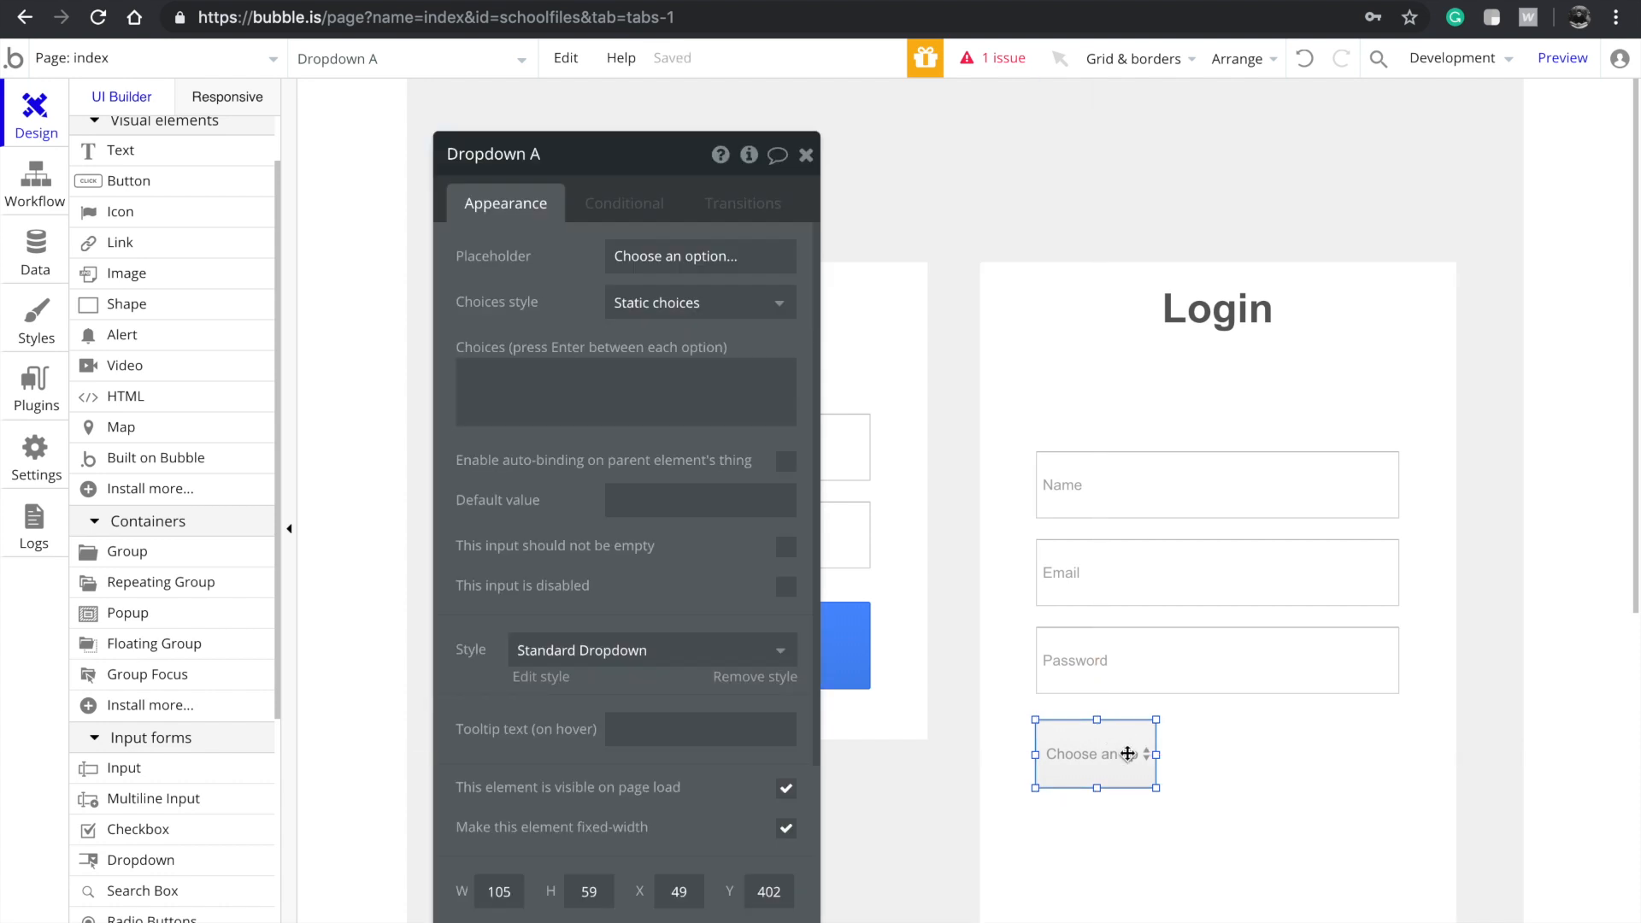
pyautogui.press('Up')
pyautogui.moveTo(1155, 749); pyautogui.dragTo(1397, 750)
# Give the dropdown the placeholder 'What are you?' with choices Teacher and Student
pyautogui.write('Student')
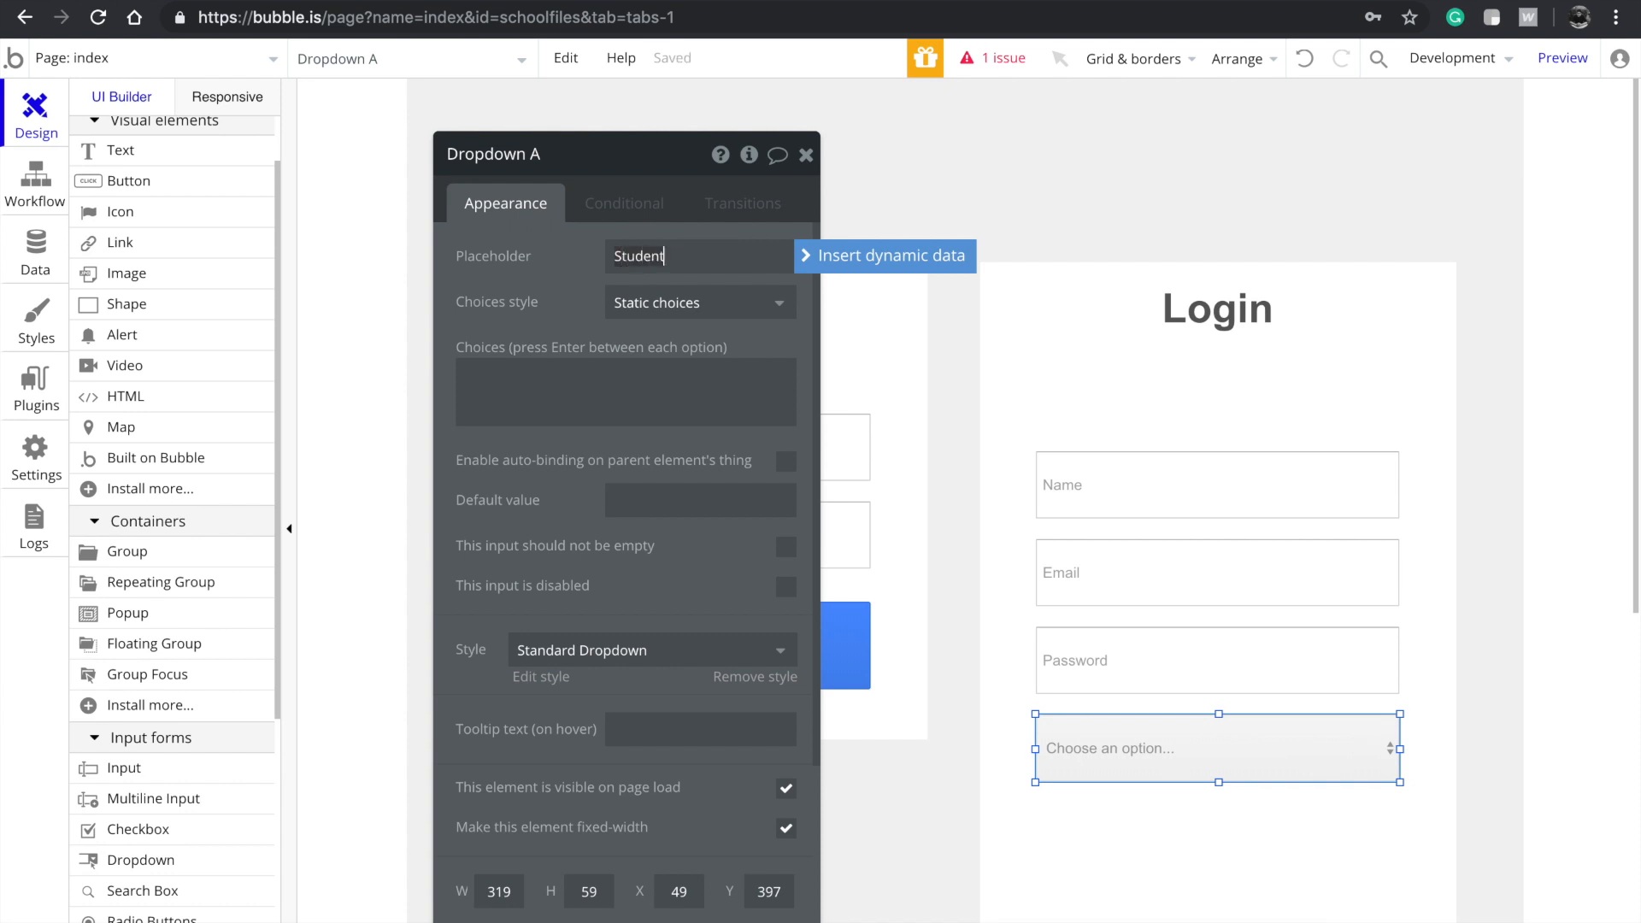
pyautogui.press('super+a')
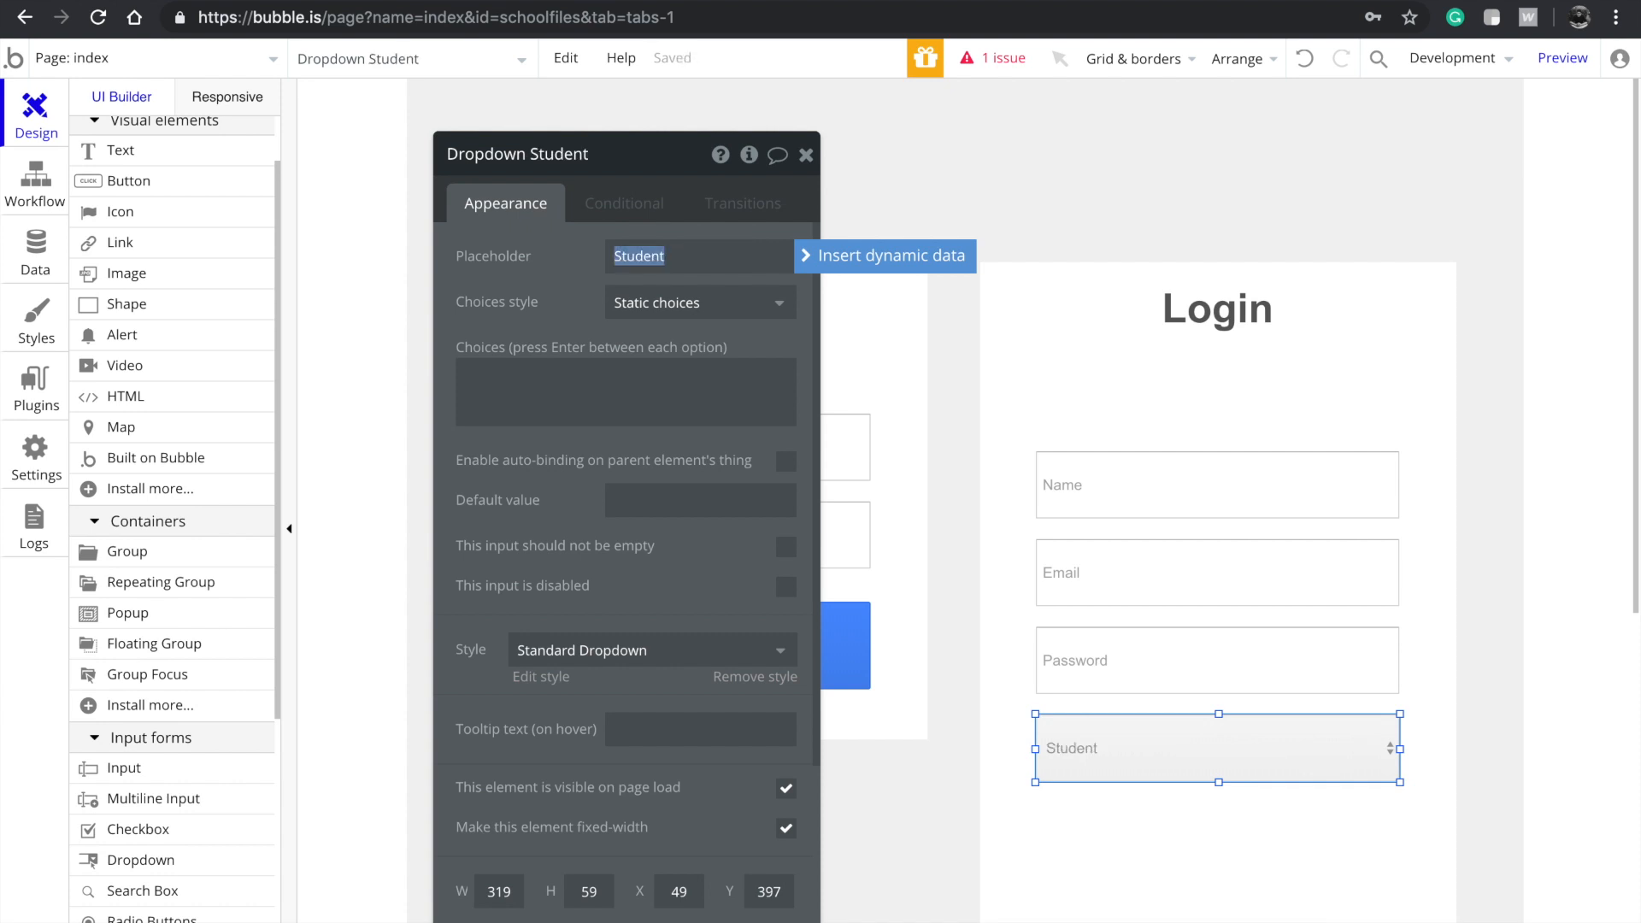
pyautogui.write('What are you?')
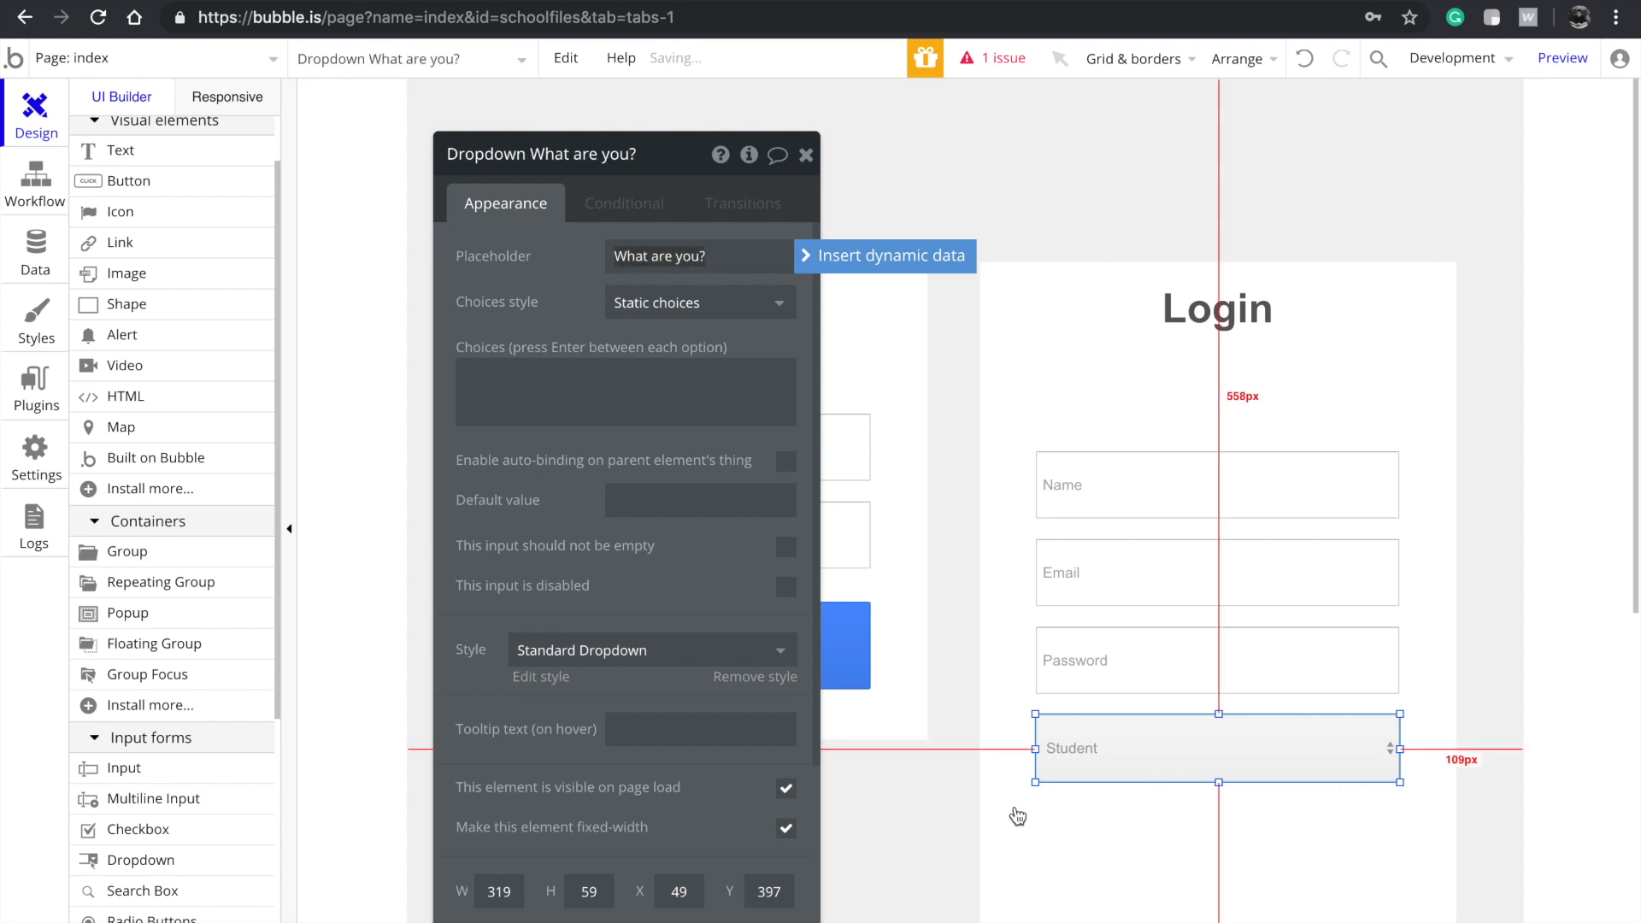
pyautogui.click(681, 396)
pyautogui.write('Teacher')
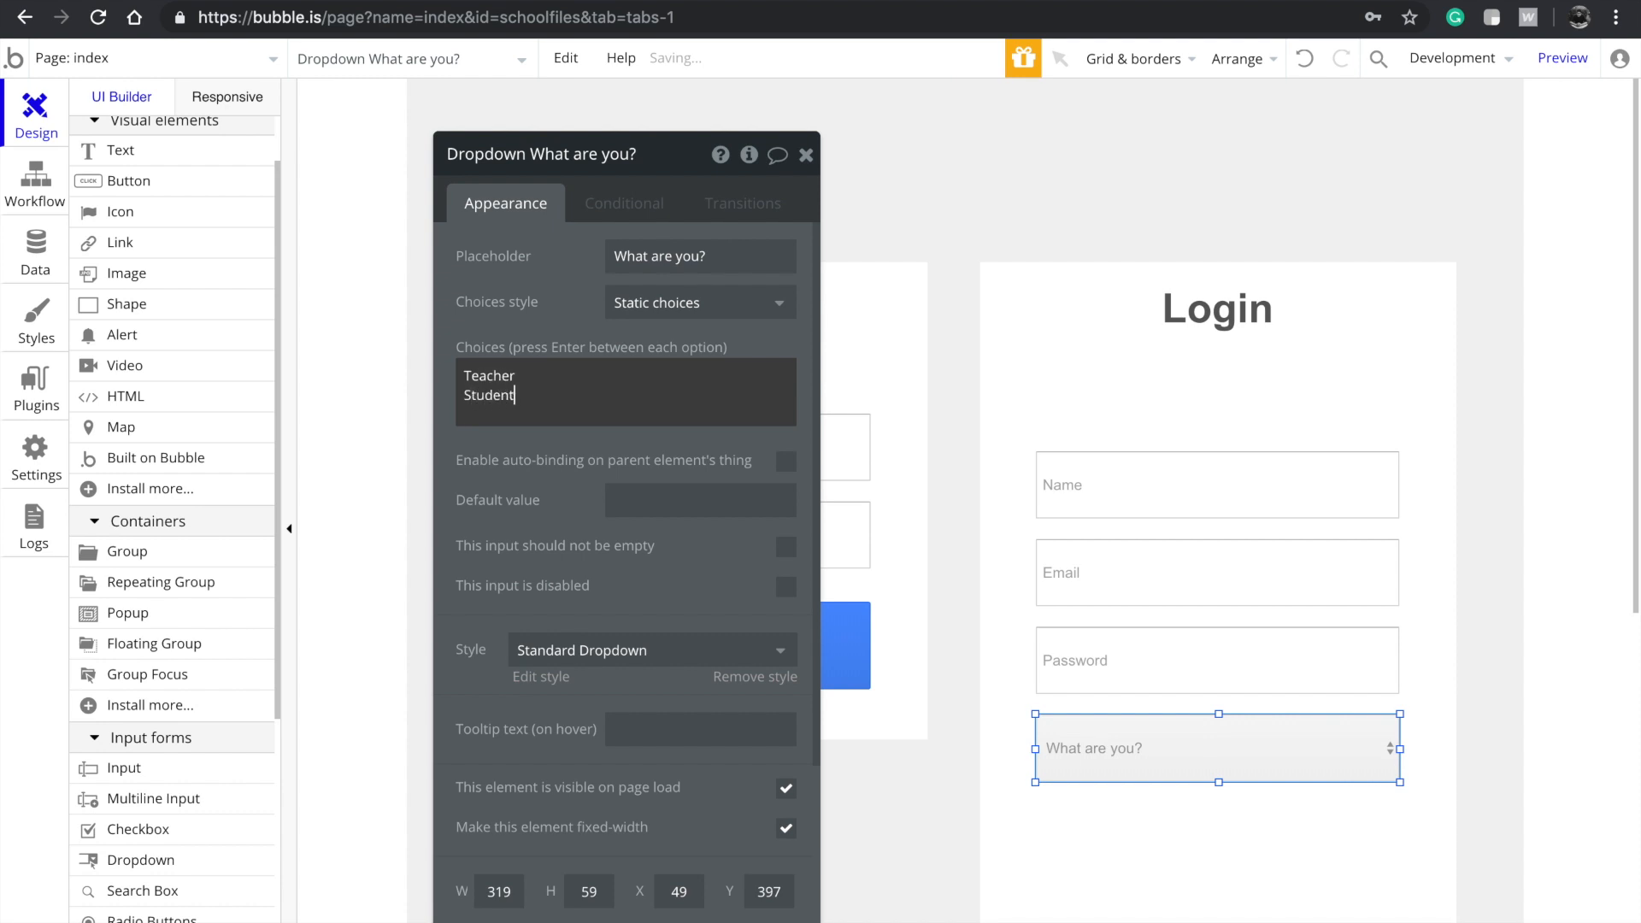
# Duplicate the dropdown below and set its placeholder to 'Which class do you belong to?'
pyautogui.click(1091, 880)
pyautogui.scroll(-2, 1133, 660)
pyautogui.click(1121, 628)
pyautogui.press('super+d')
pyautogui.moveTo(1141, 621); pyautogui.dragTo(1136, 703)
pyautogui.press('Up')
pyautogui.press('Up')
pyautogui.press('Up')
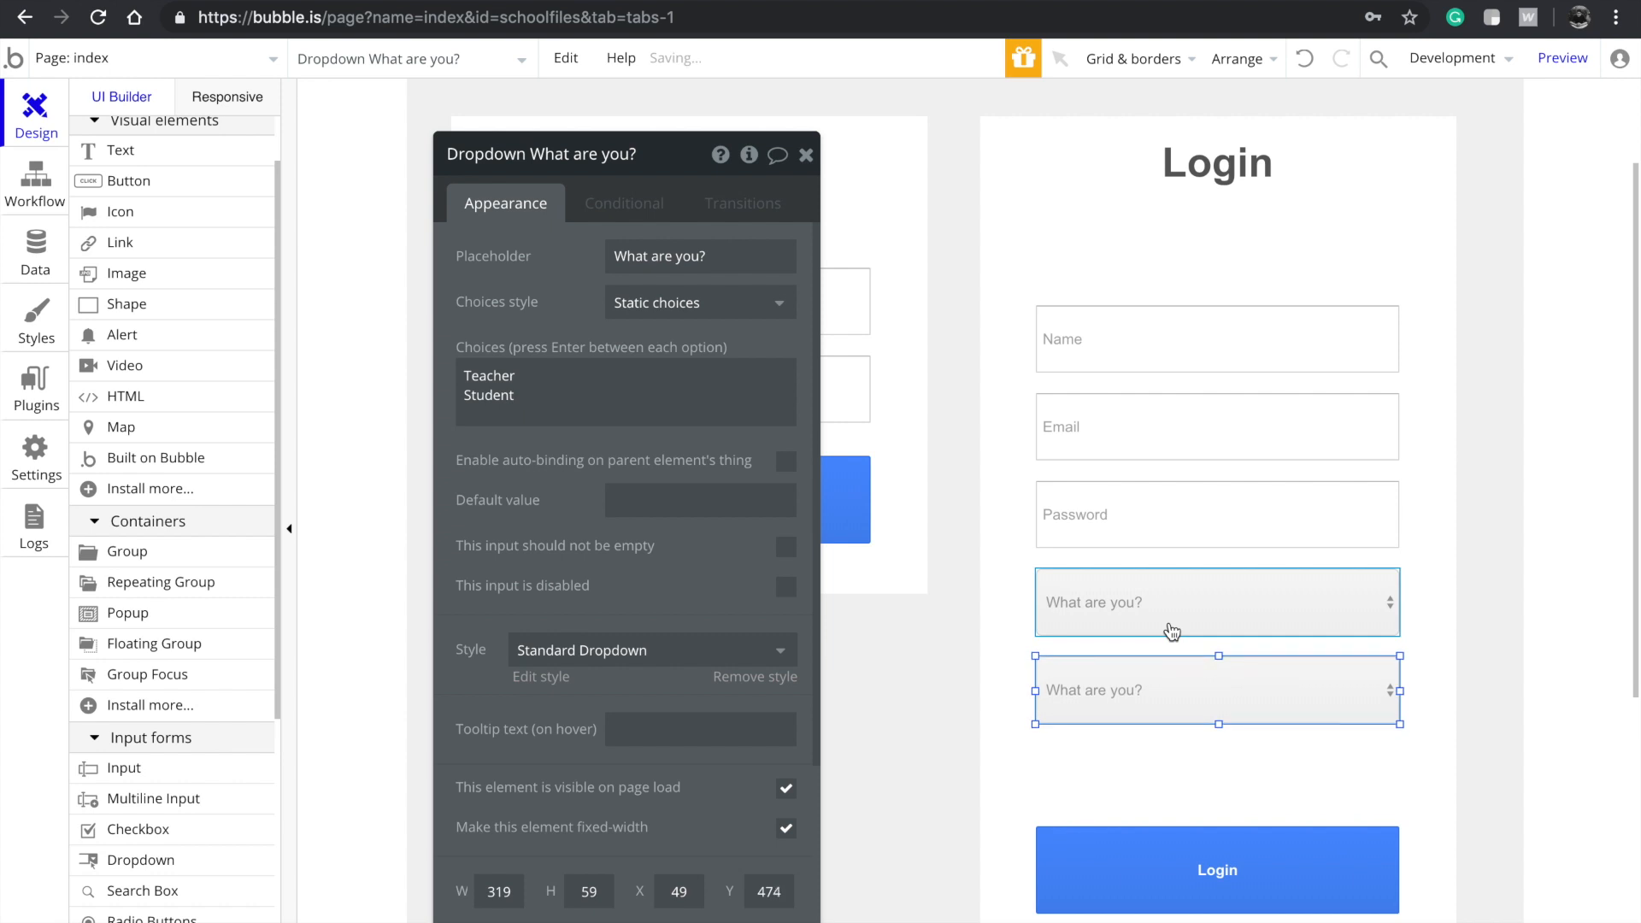
pyautogui.doubleClick(1163, 679)
pyautogui.write('wHICH')
pyautogui.hotkey('ctrl', 'a')
pyautogui.write('W')
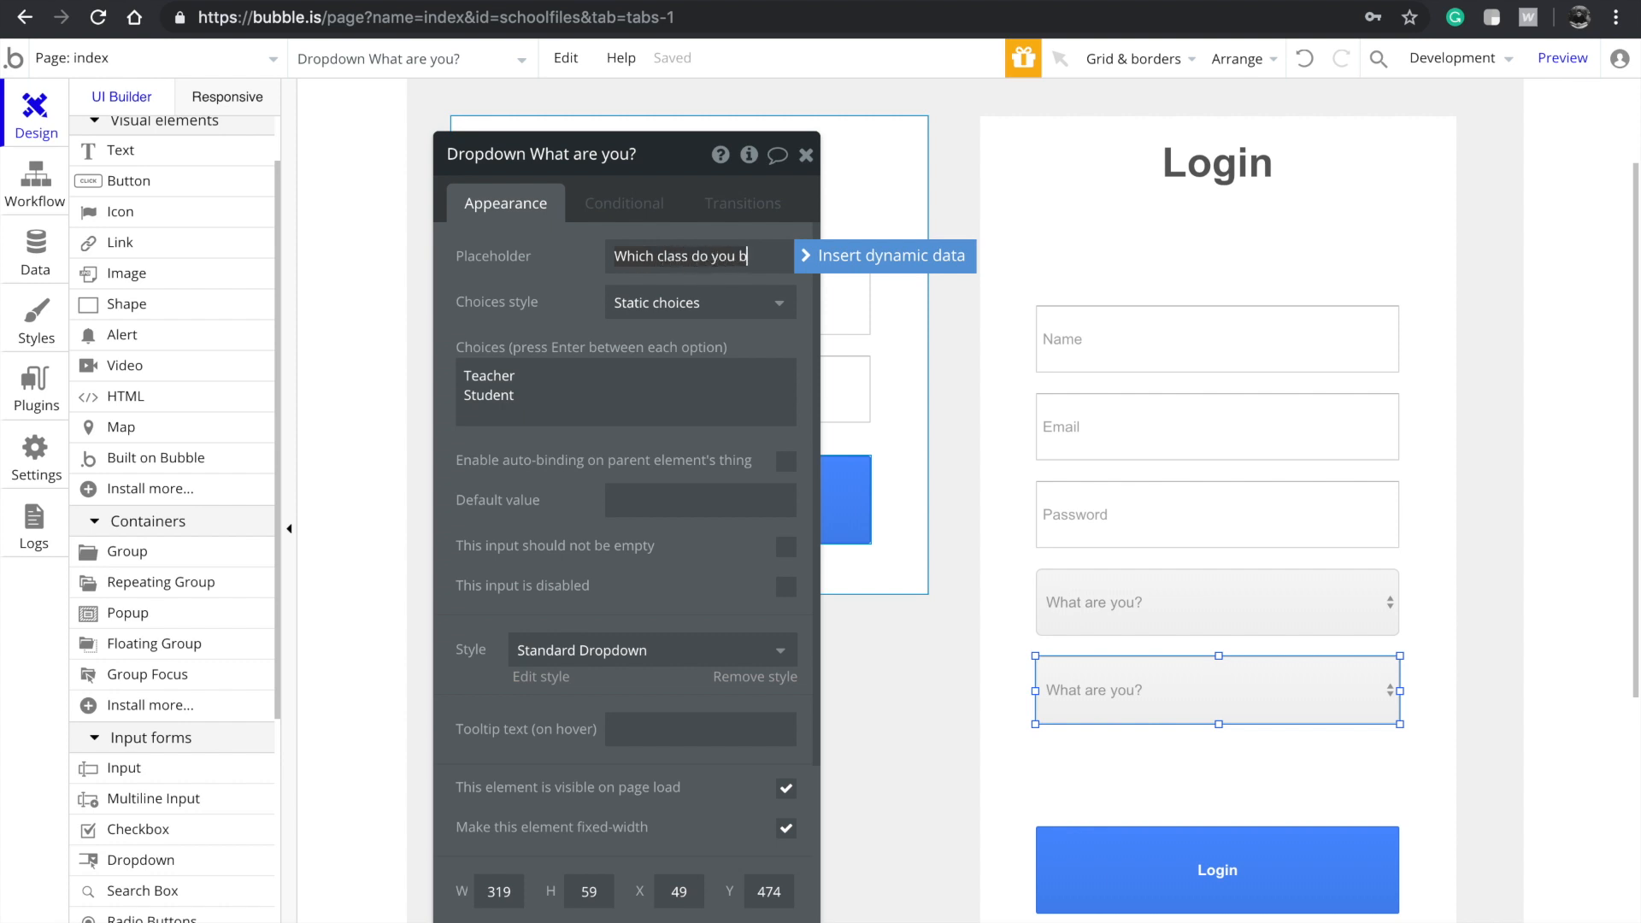
pyautogui.write('hich class do you belong to?')
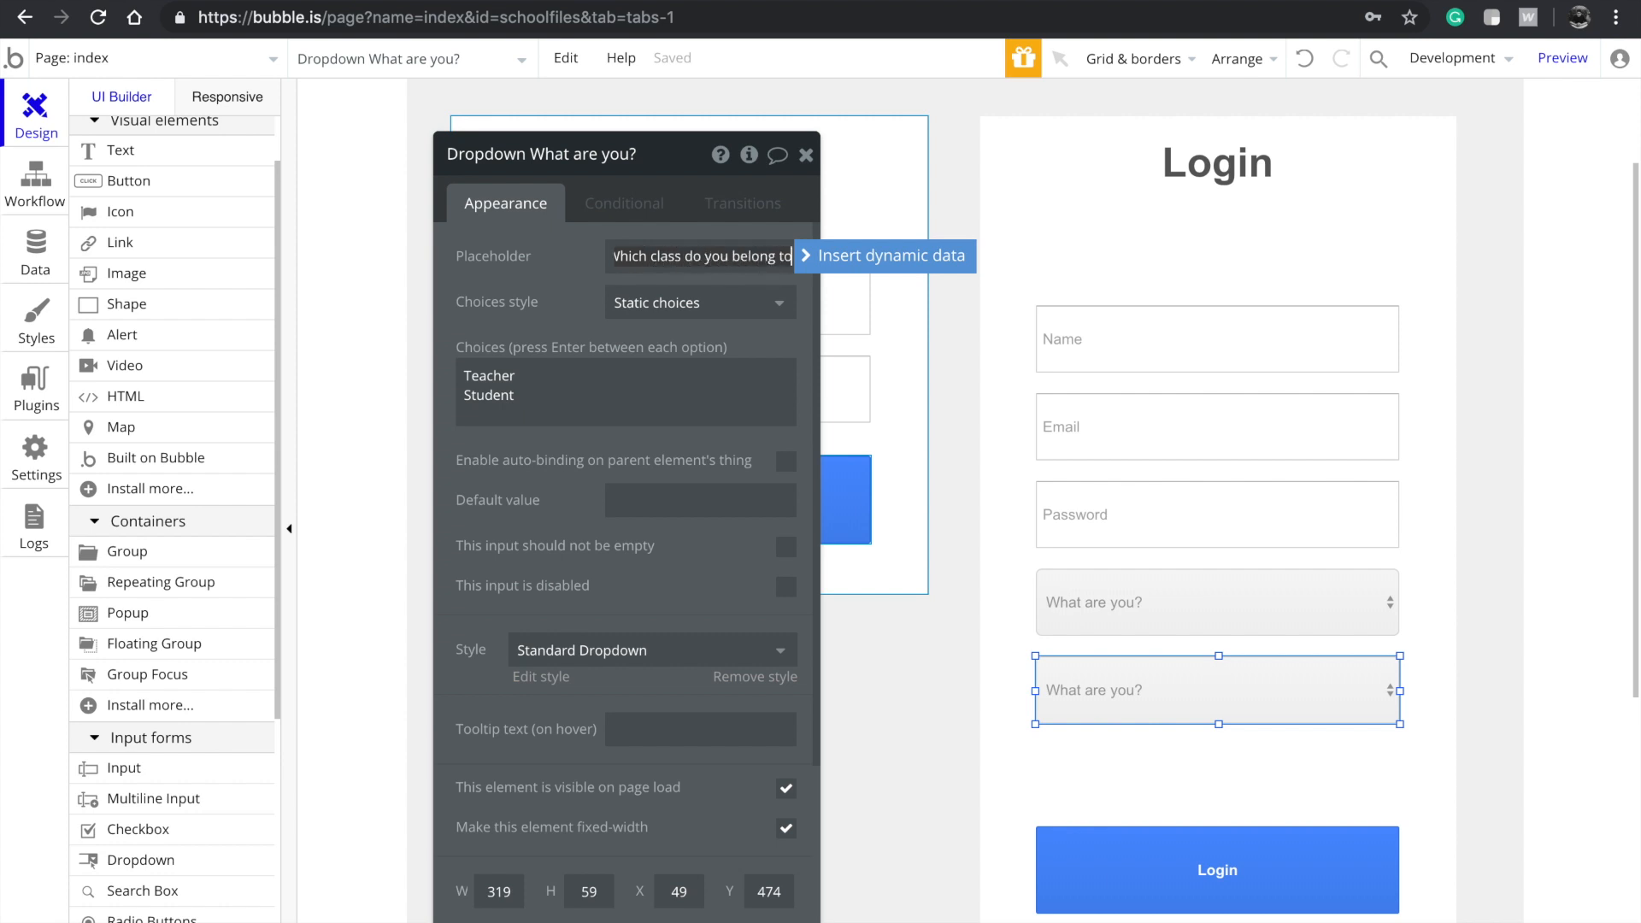
# Replace the copy's choices with CSE, IT, Mechanical and Civil, one per line
pyautogui.click(671, 386)
pyautogui.hotkey('ctrl', 'a')
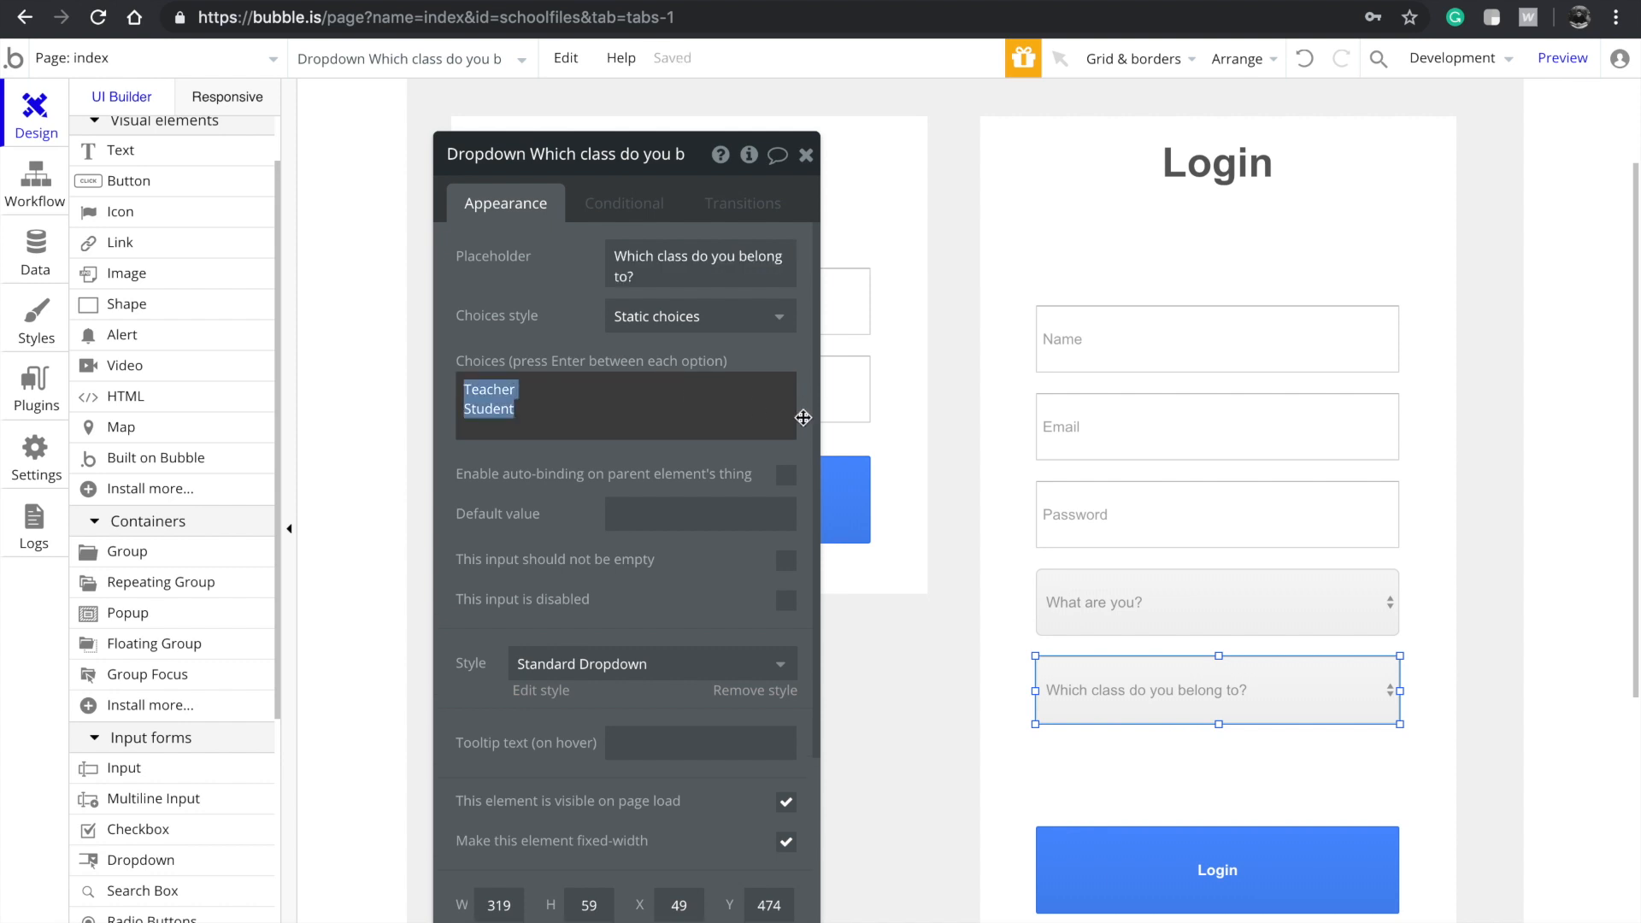
pyautogui.write('CSE IT')
pyautogui.press('Return')
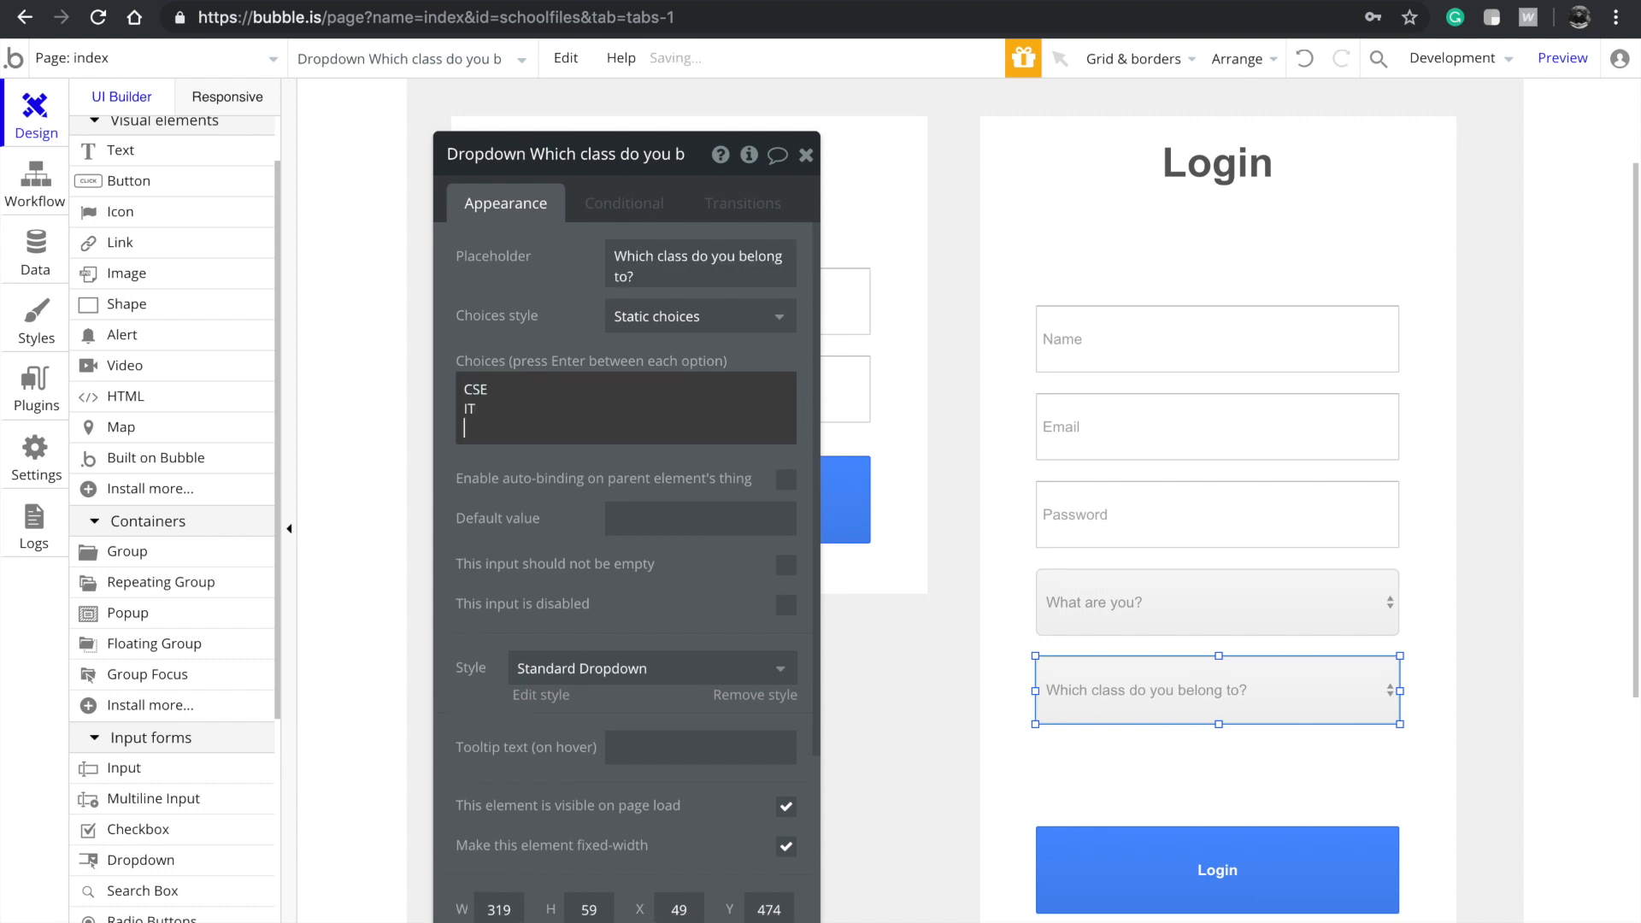
pyautogui.write('Mechanical')
pyautogui.press('Return')
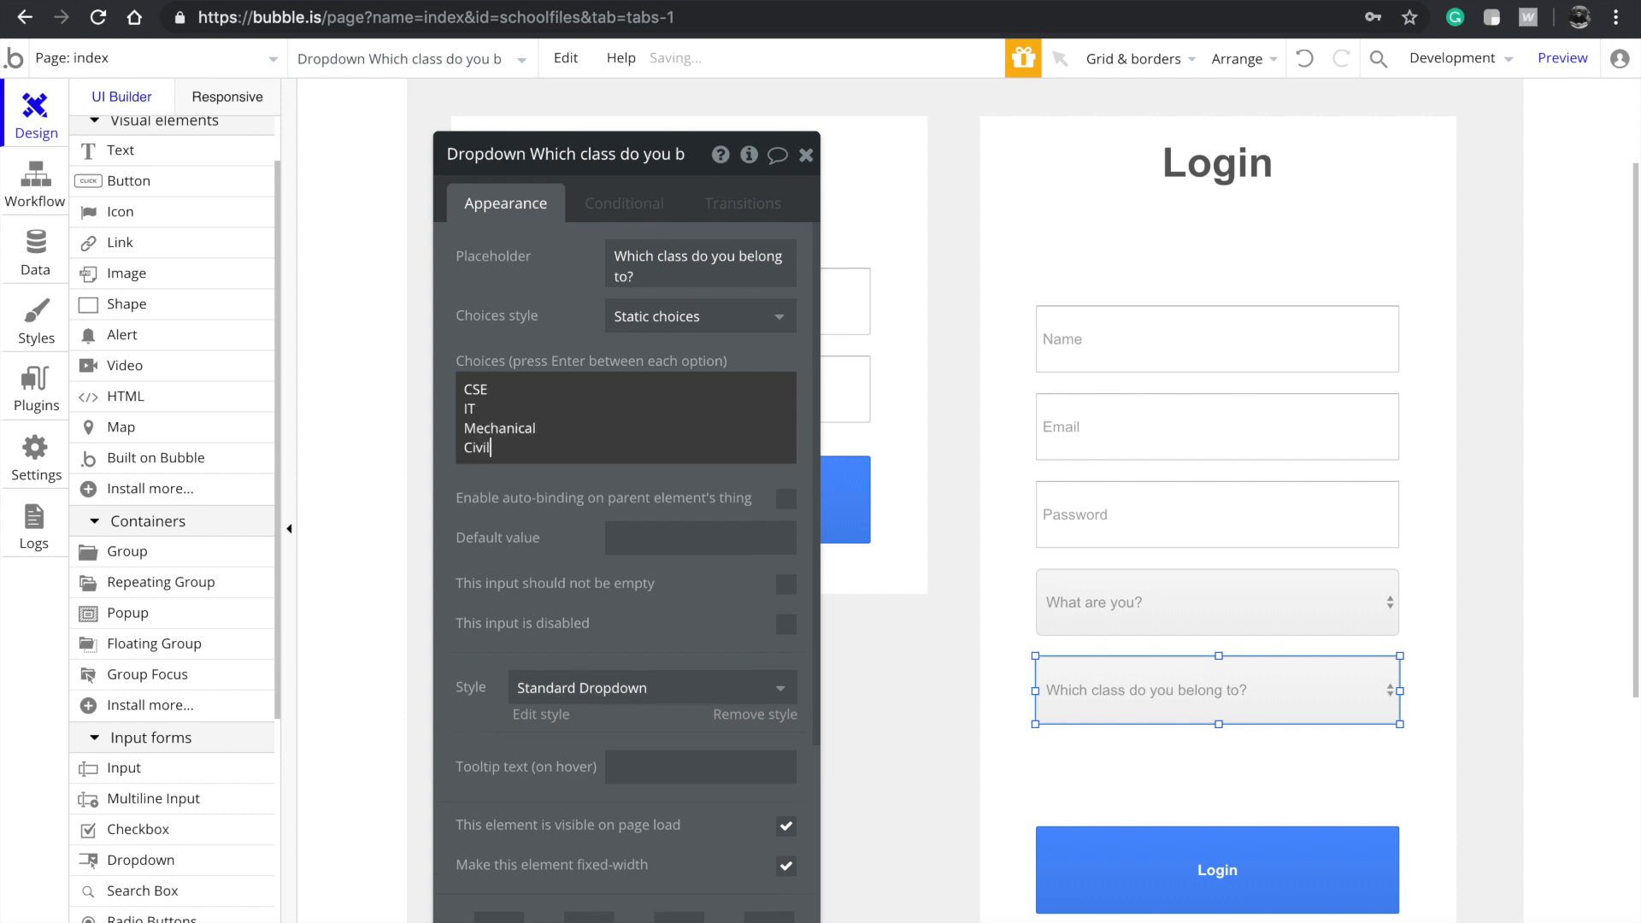
pyautogui.hotkey('ctrl', 'a')
pyautogui.click(617, 457)
pyautogui.press('Return')
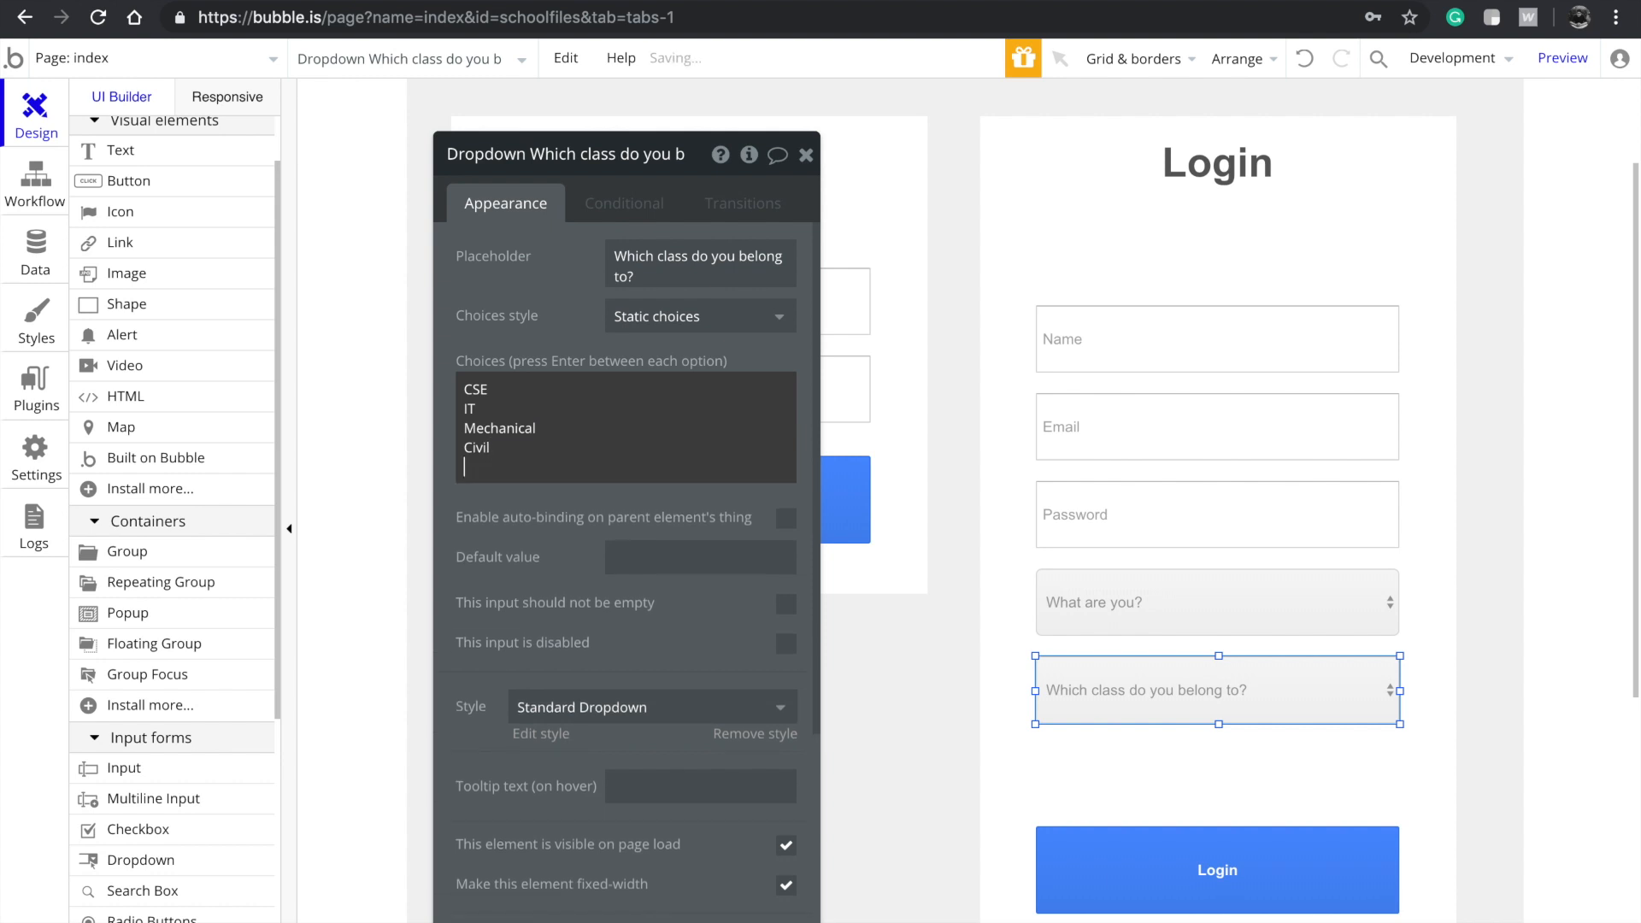
pyautogui.write('pOLY')
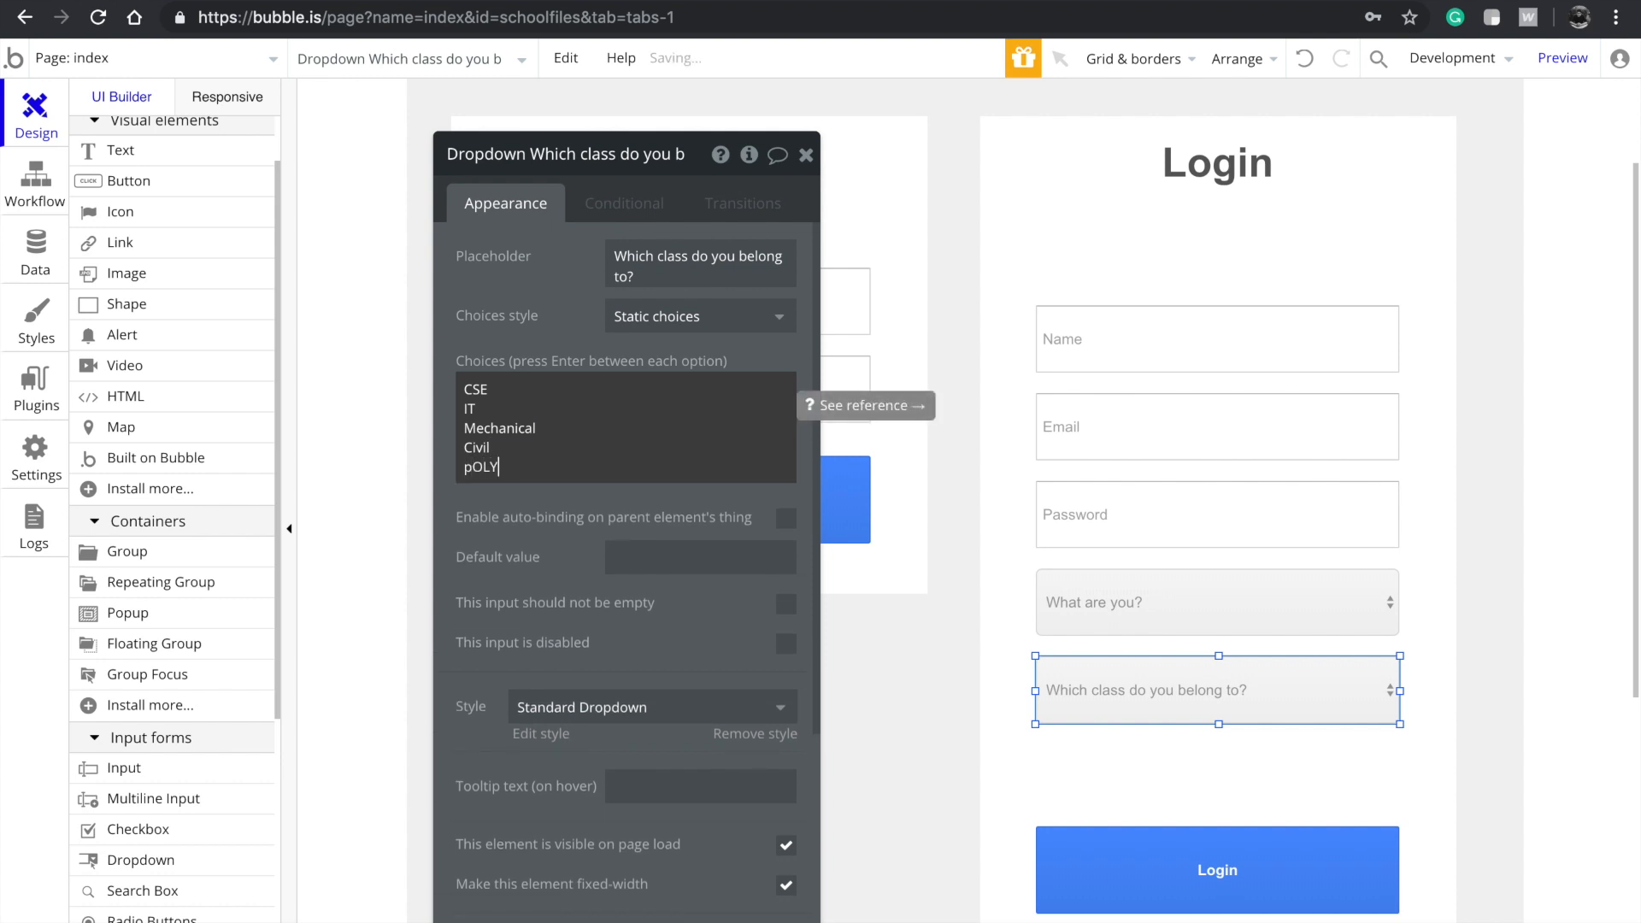
pyautogui.write('ME')
pyautogui.press('BackSpace')
pyautogui.press('BackSpace')
pyautogui.press('BackSpace')
pyautogui.press('BackSpace')
pyautogui.press('super+a')
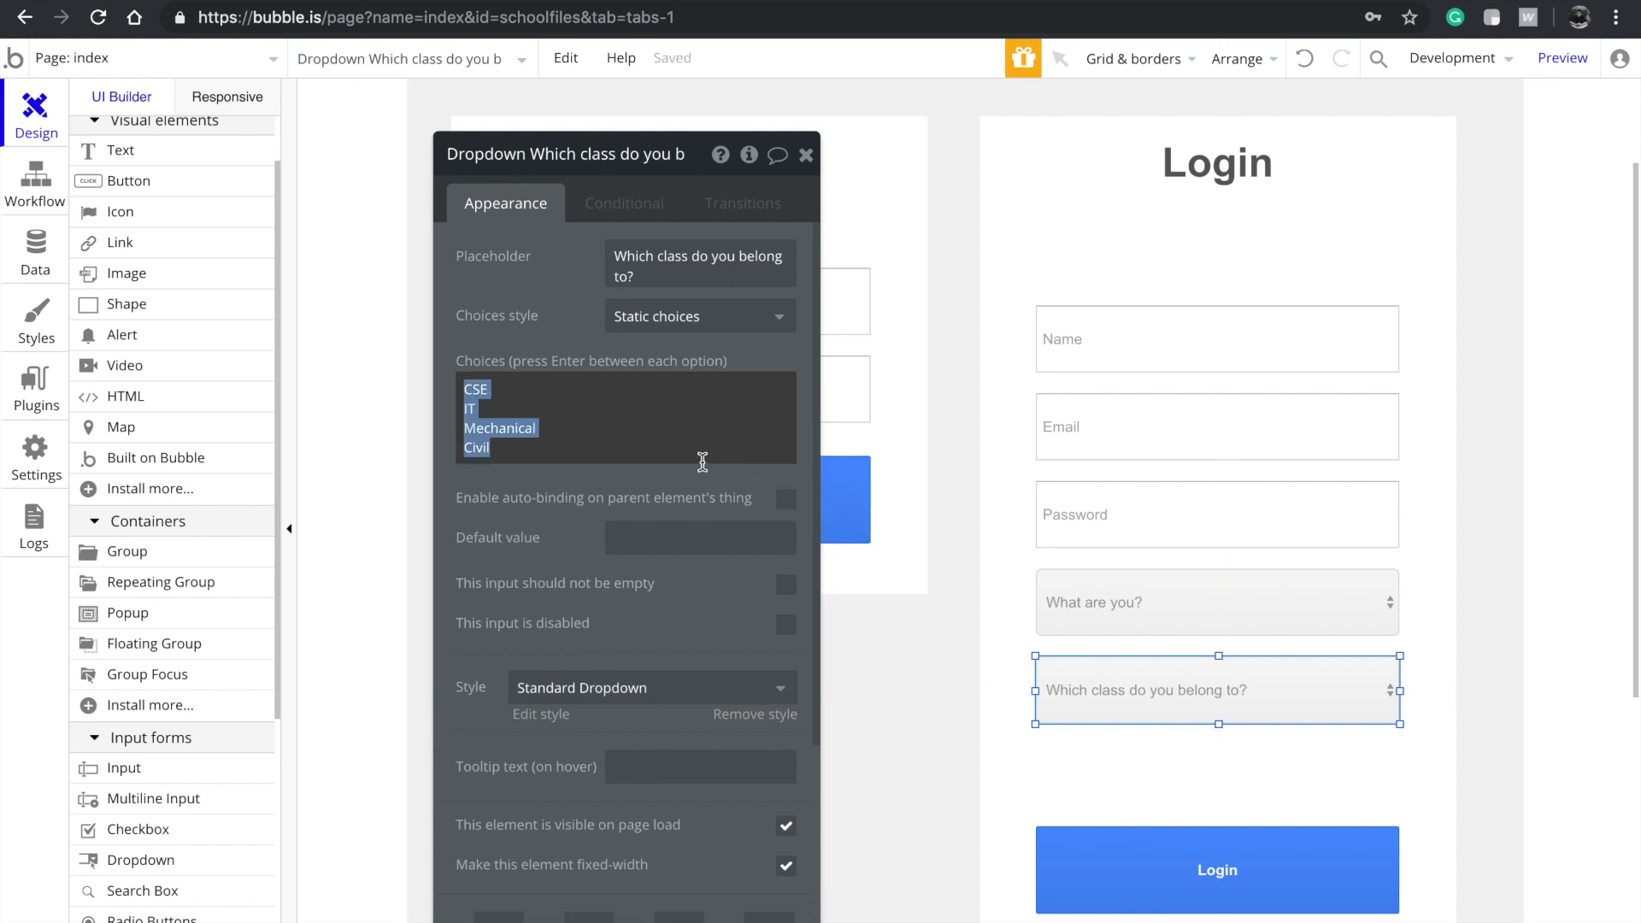
pyautogui.click(515, 253)
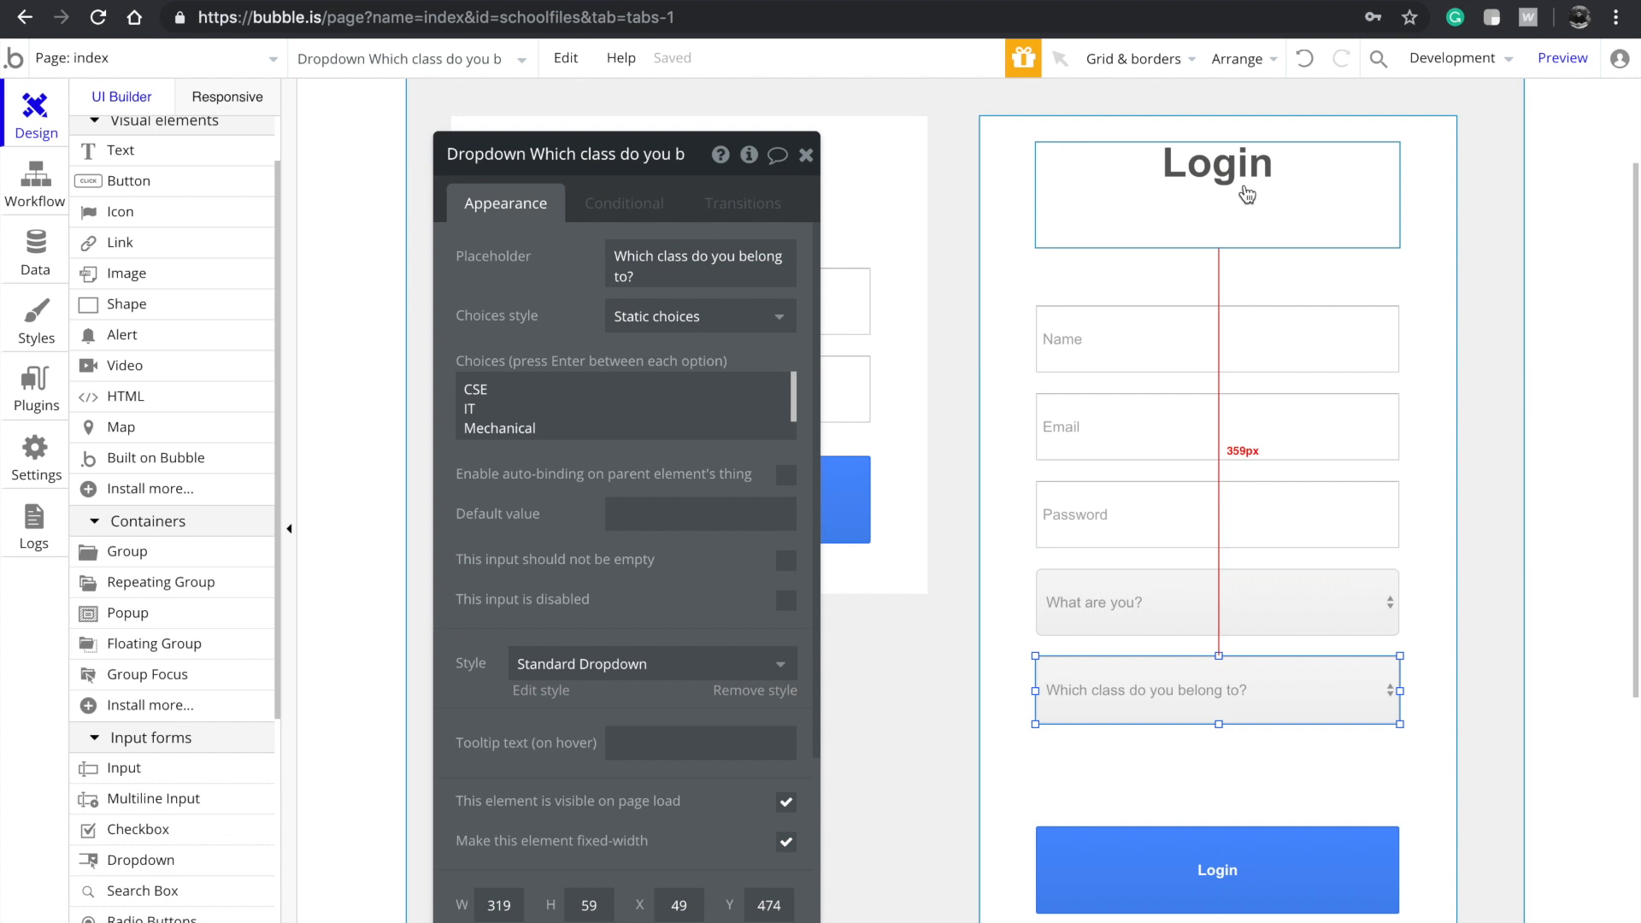
# Change the form title text from Login to Signup
pyautogui.click(1245, 223)
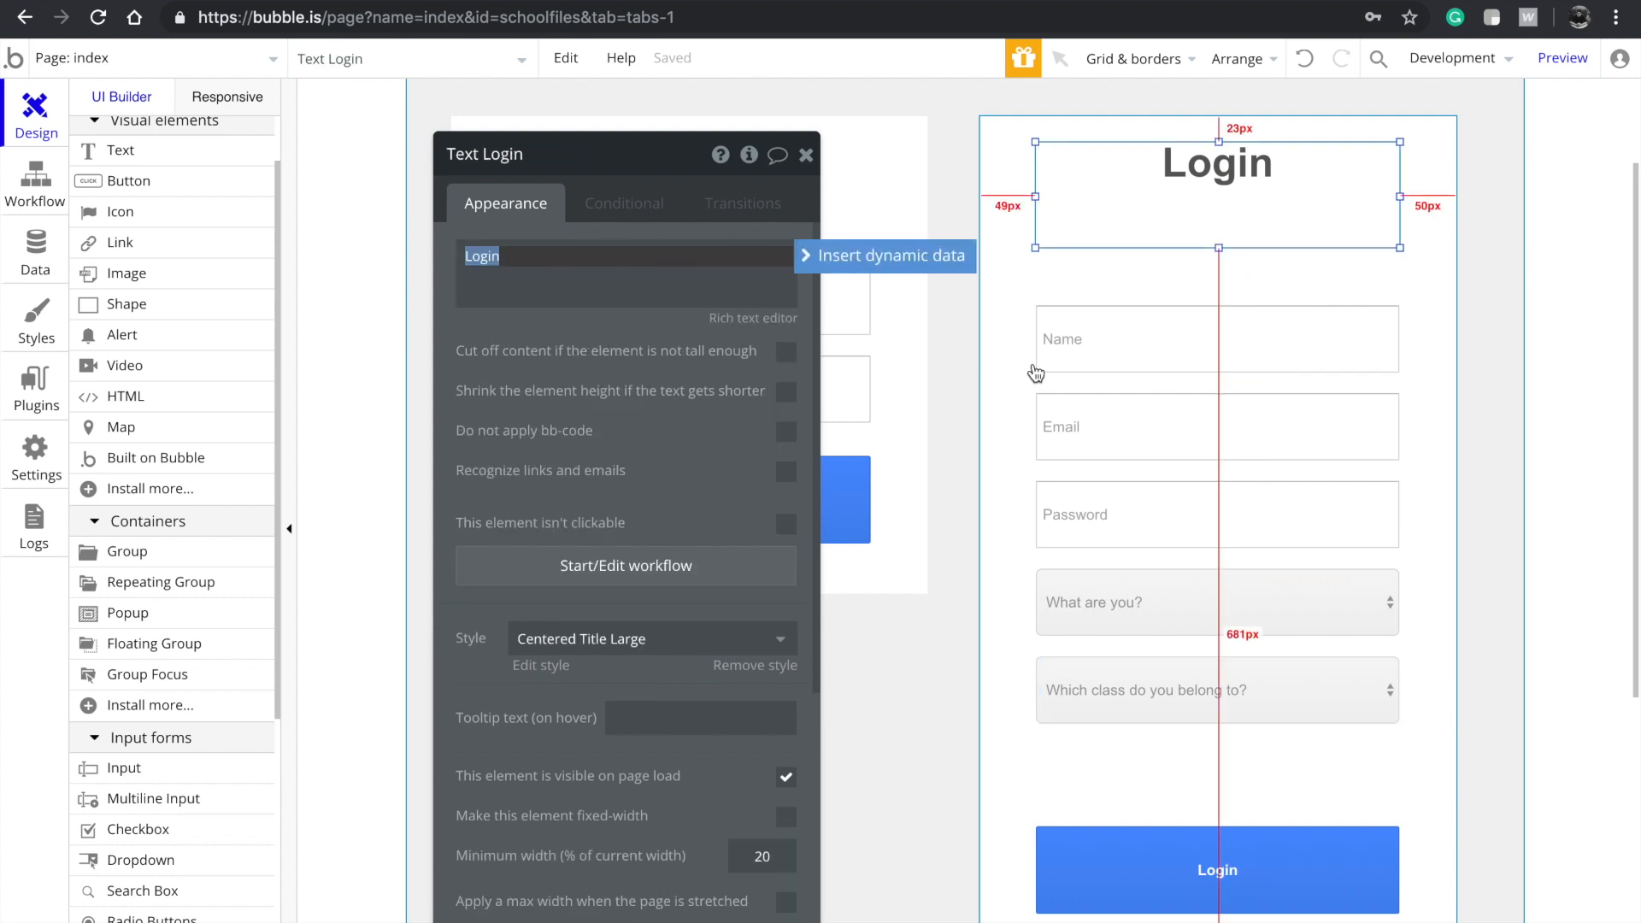
pyautogui.write('Signup')
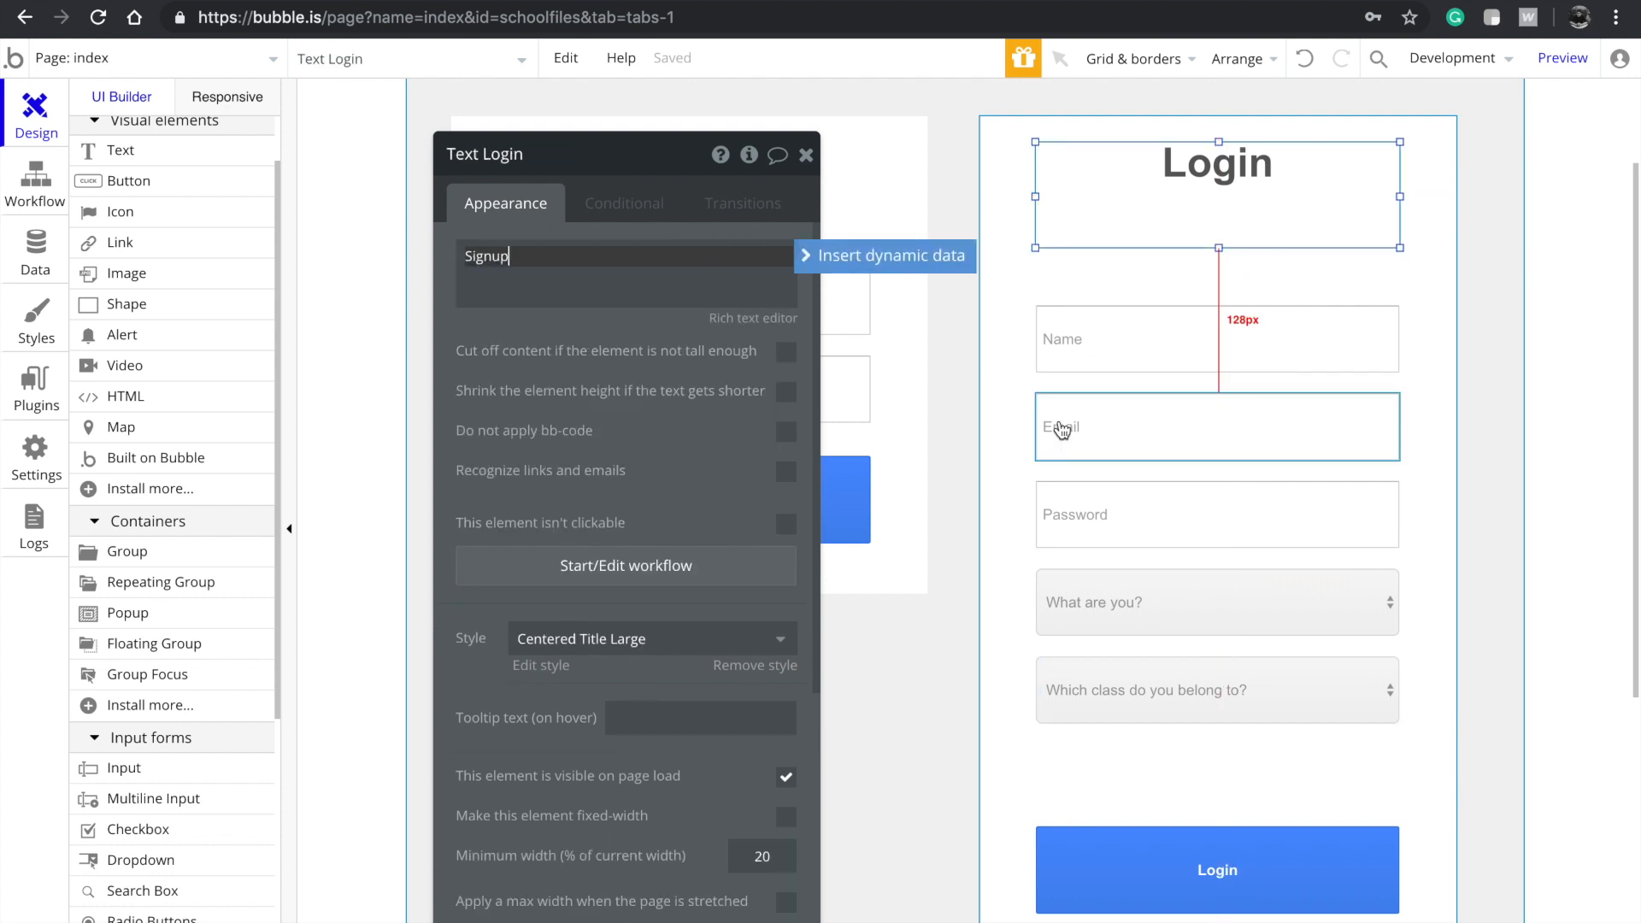
pyautogui.click(1235, 872)
# Start a new condition on the class dropdown based on the What are you? dropdown
pyautogui.click(1205, 672)
pyautogui.moveTo(1205, 672); pyautogui.dragTo(1178, 693)
pyautogui.click(1179, 611)
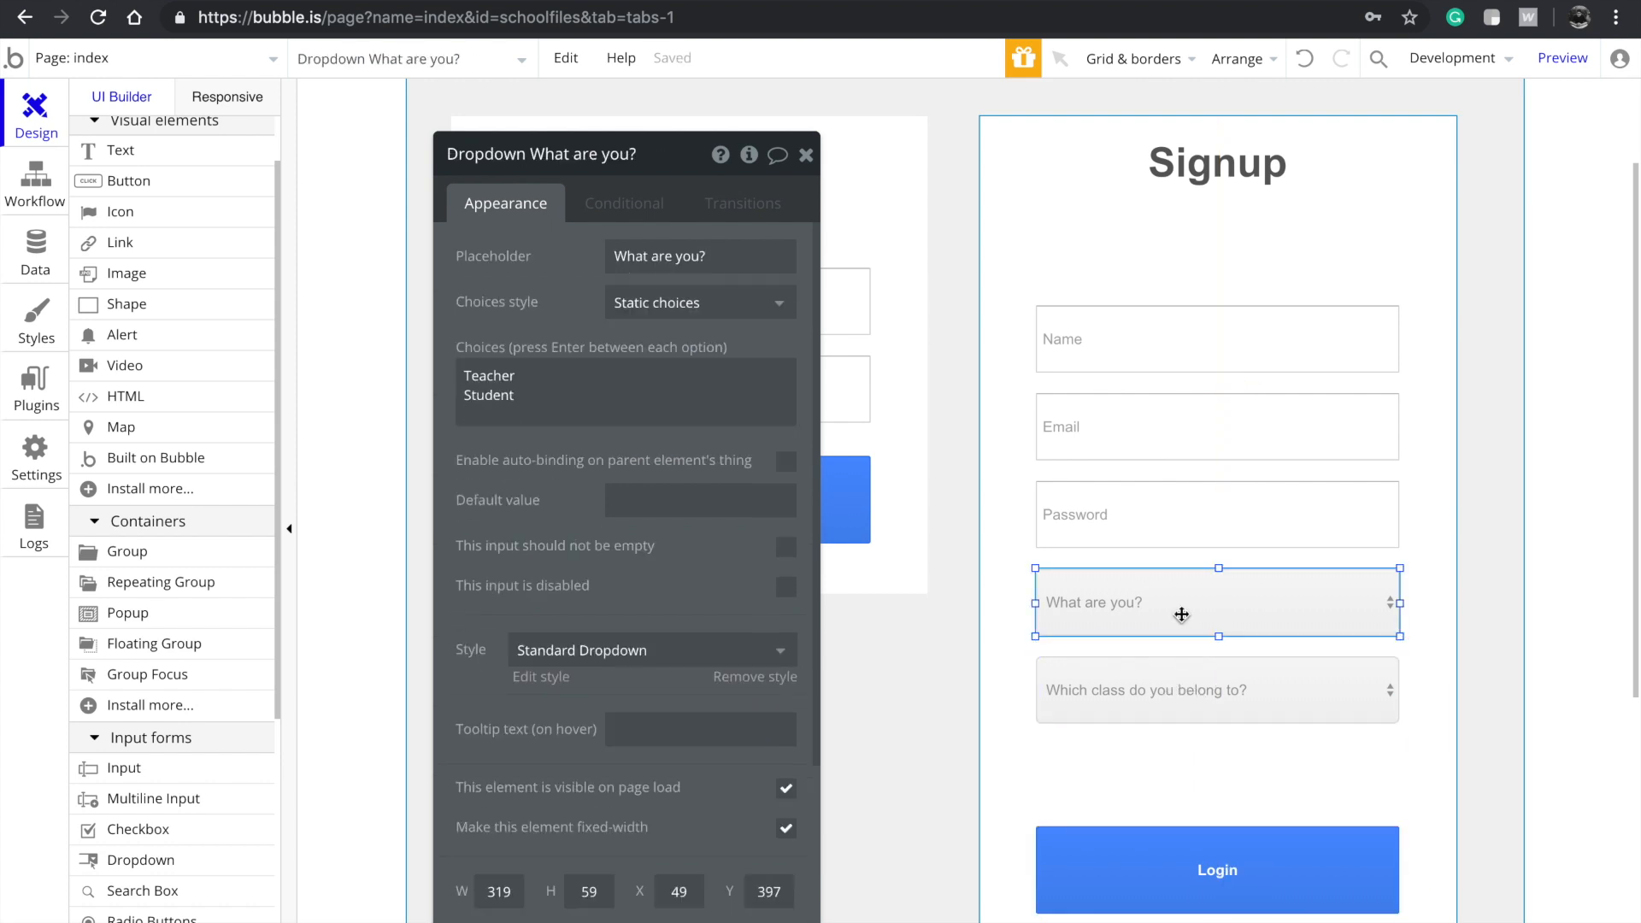
pyautogui.click(1131, 686)
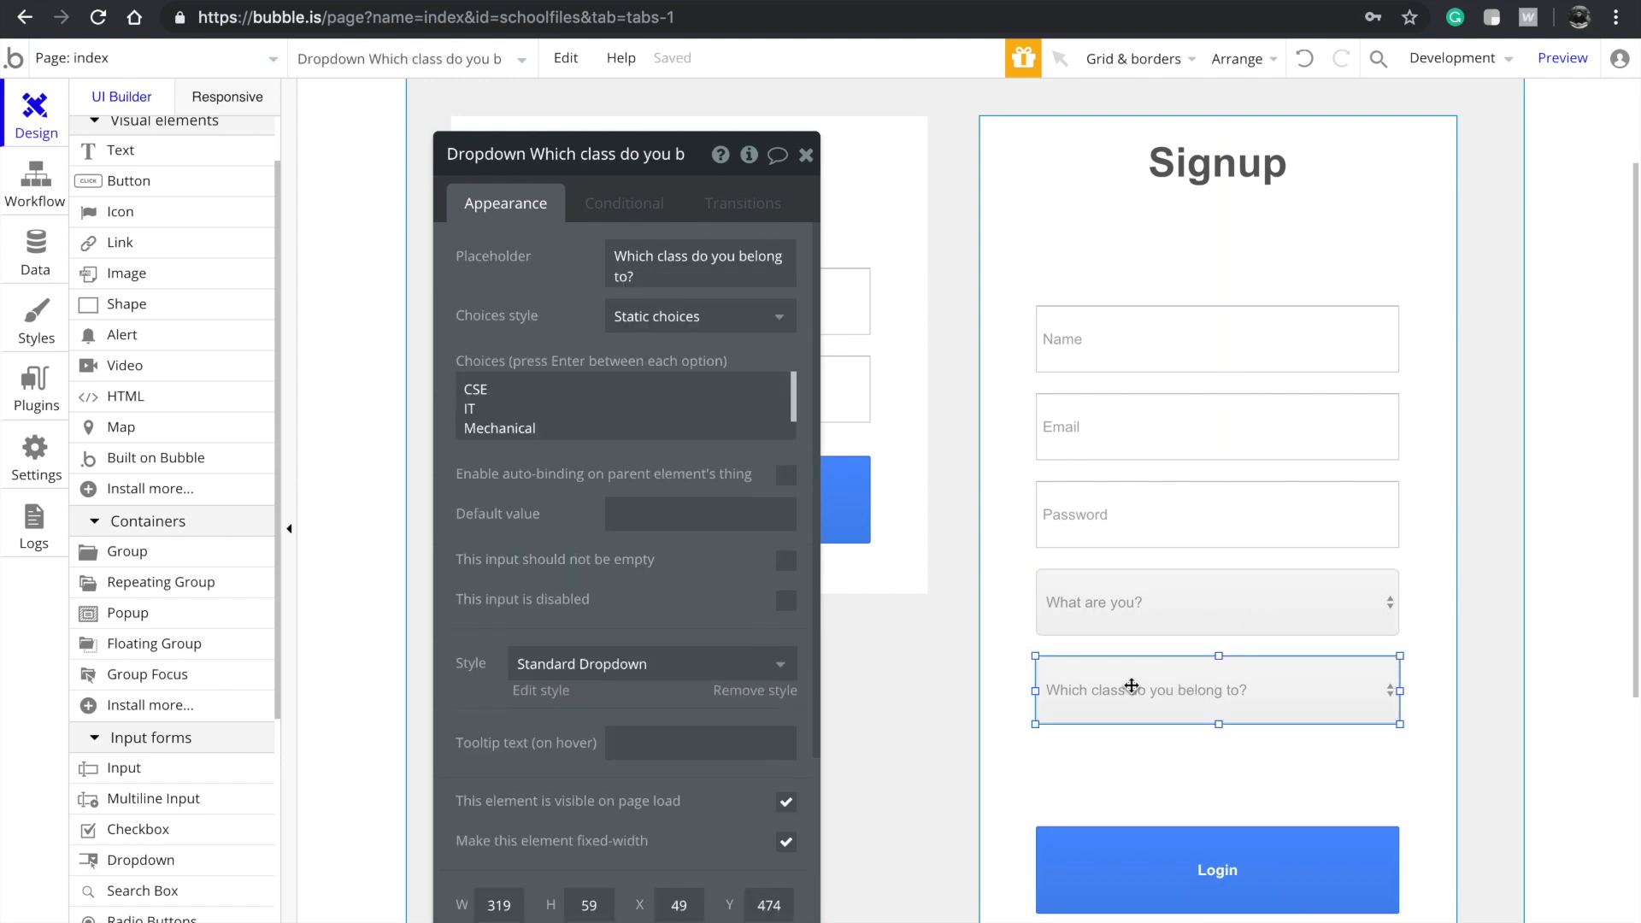
pyautogui.click(626, 199)
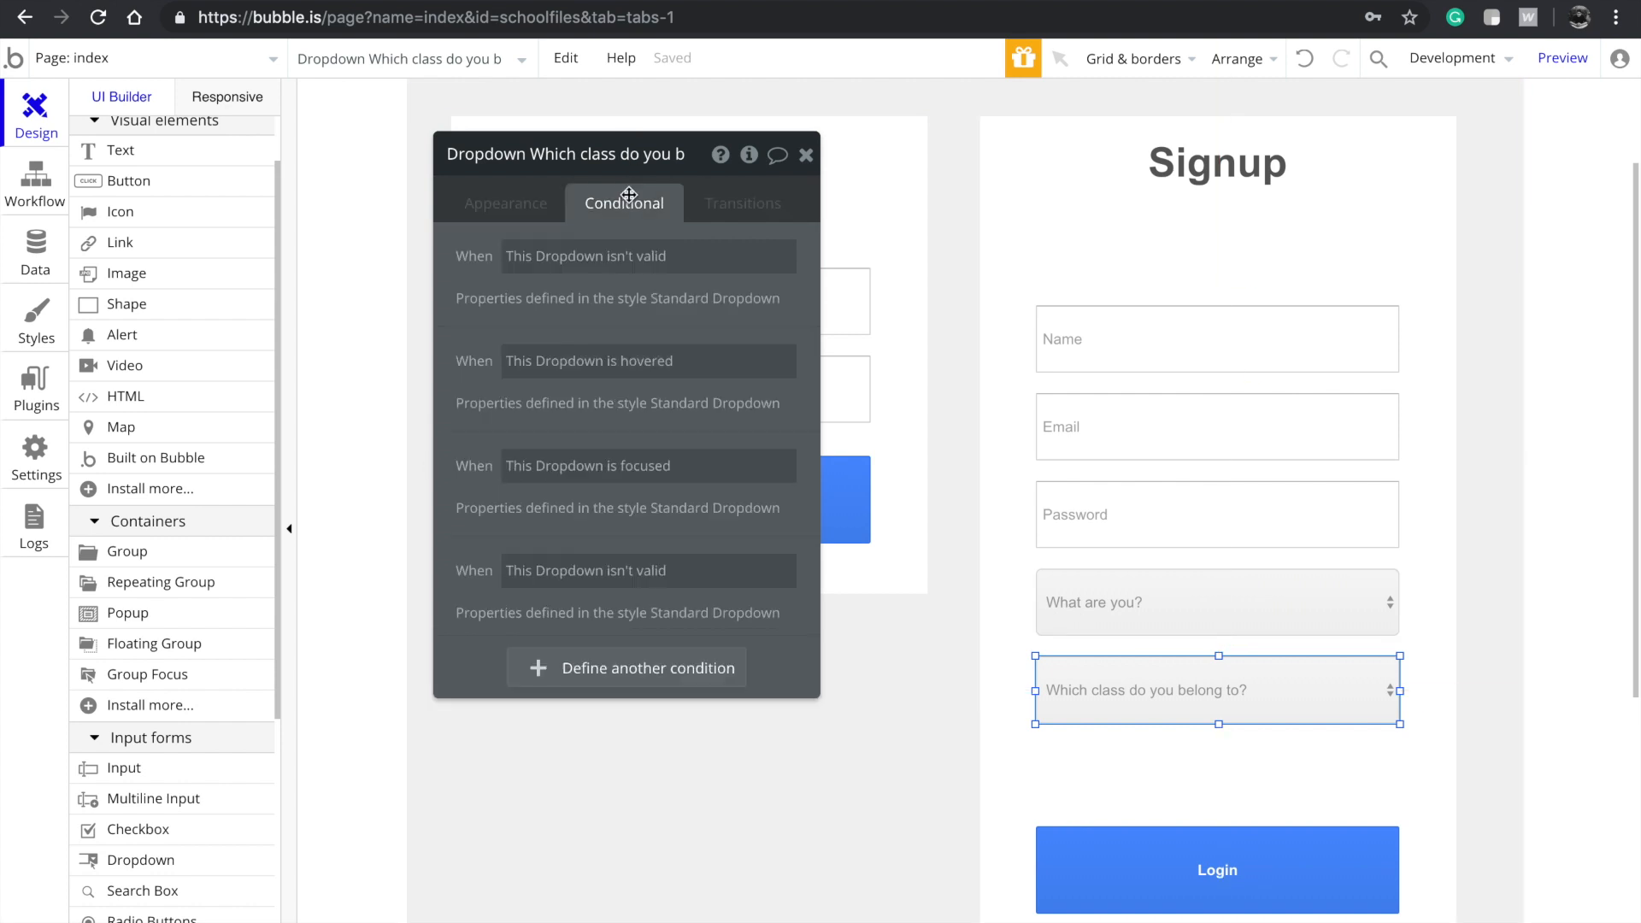
pyautogui.click(579, 677)
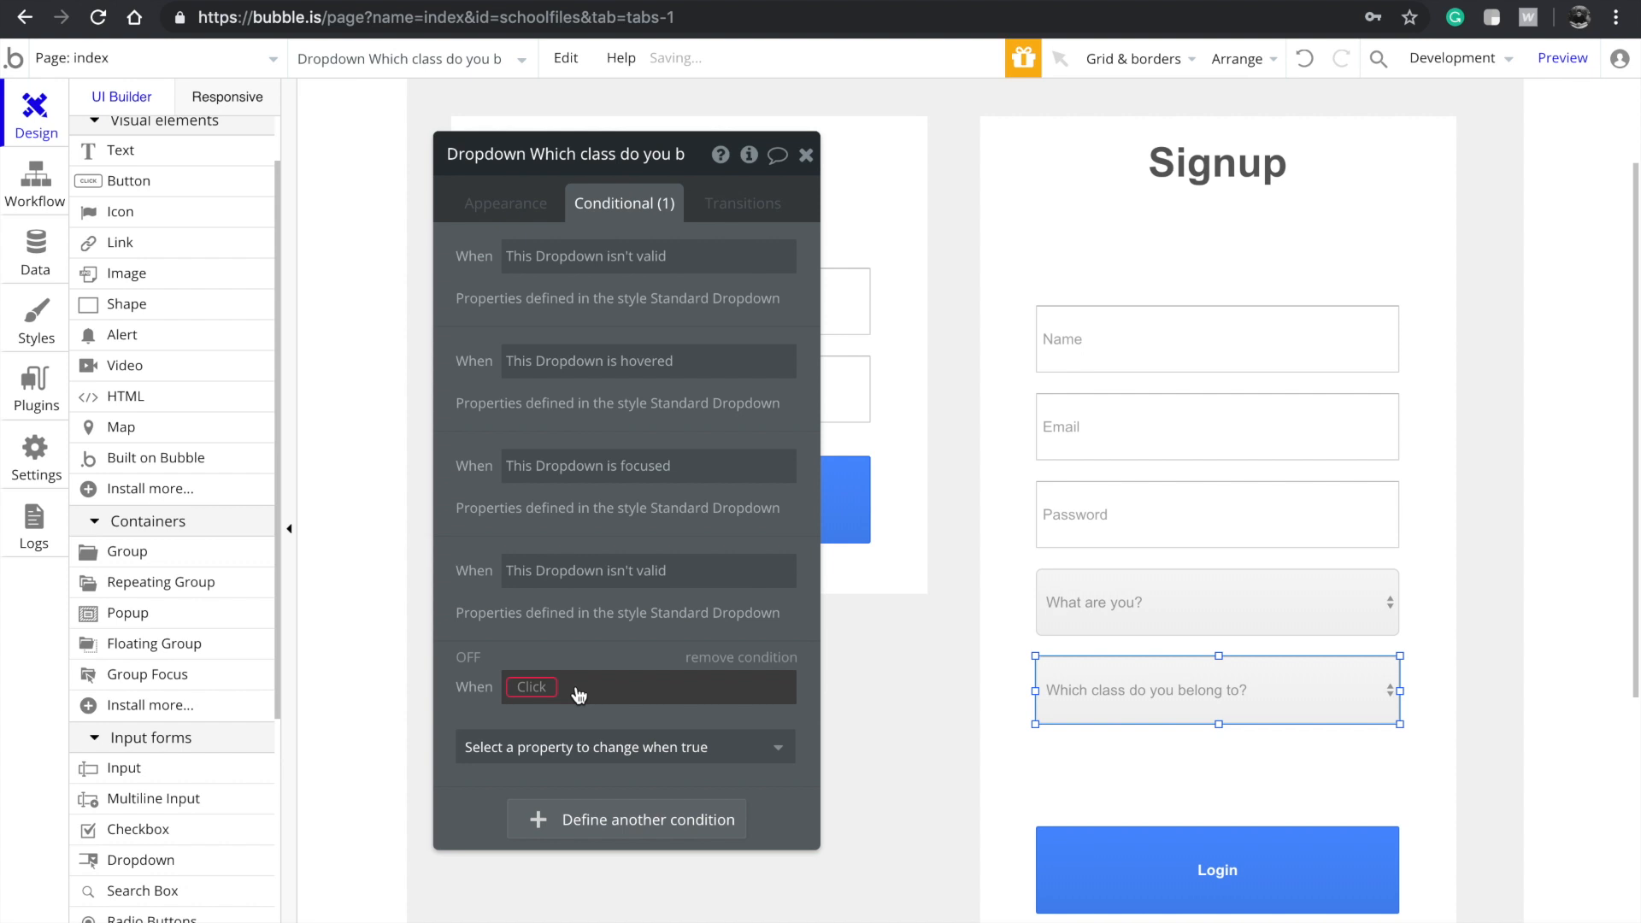
pyautogui.click(548, 689)
pyautogui.write('dro')
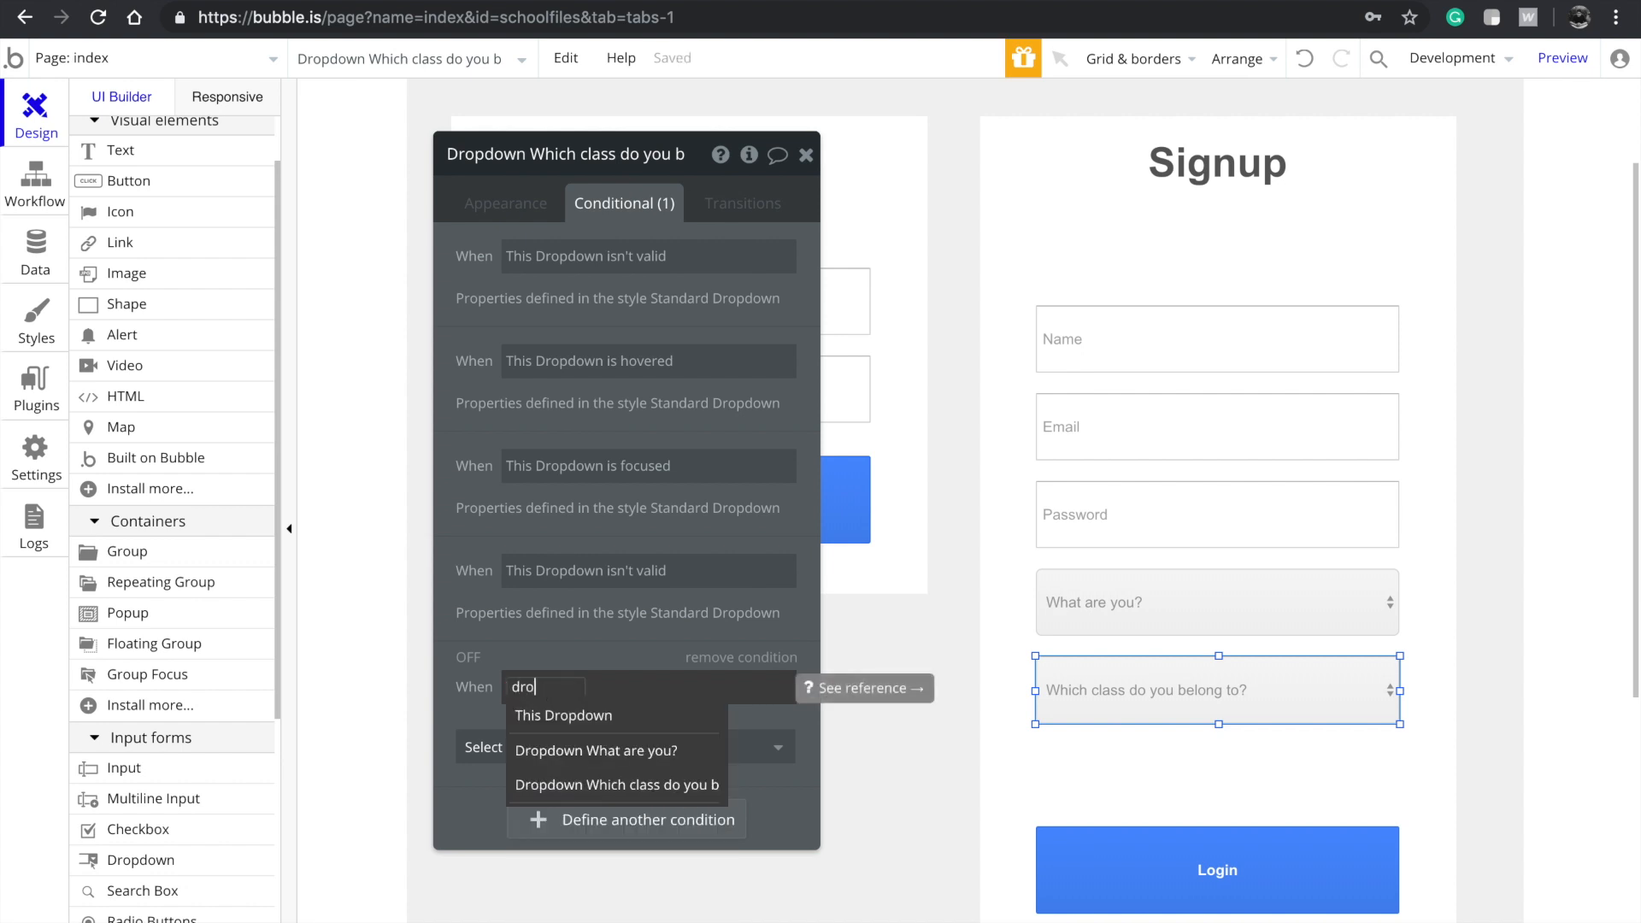
pyautogui.write('p')
pyautogui.click(556, 751)
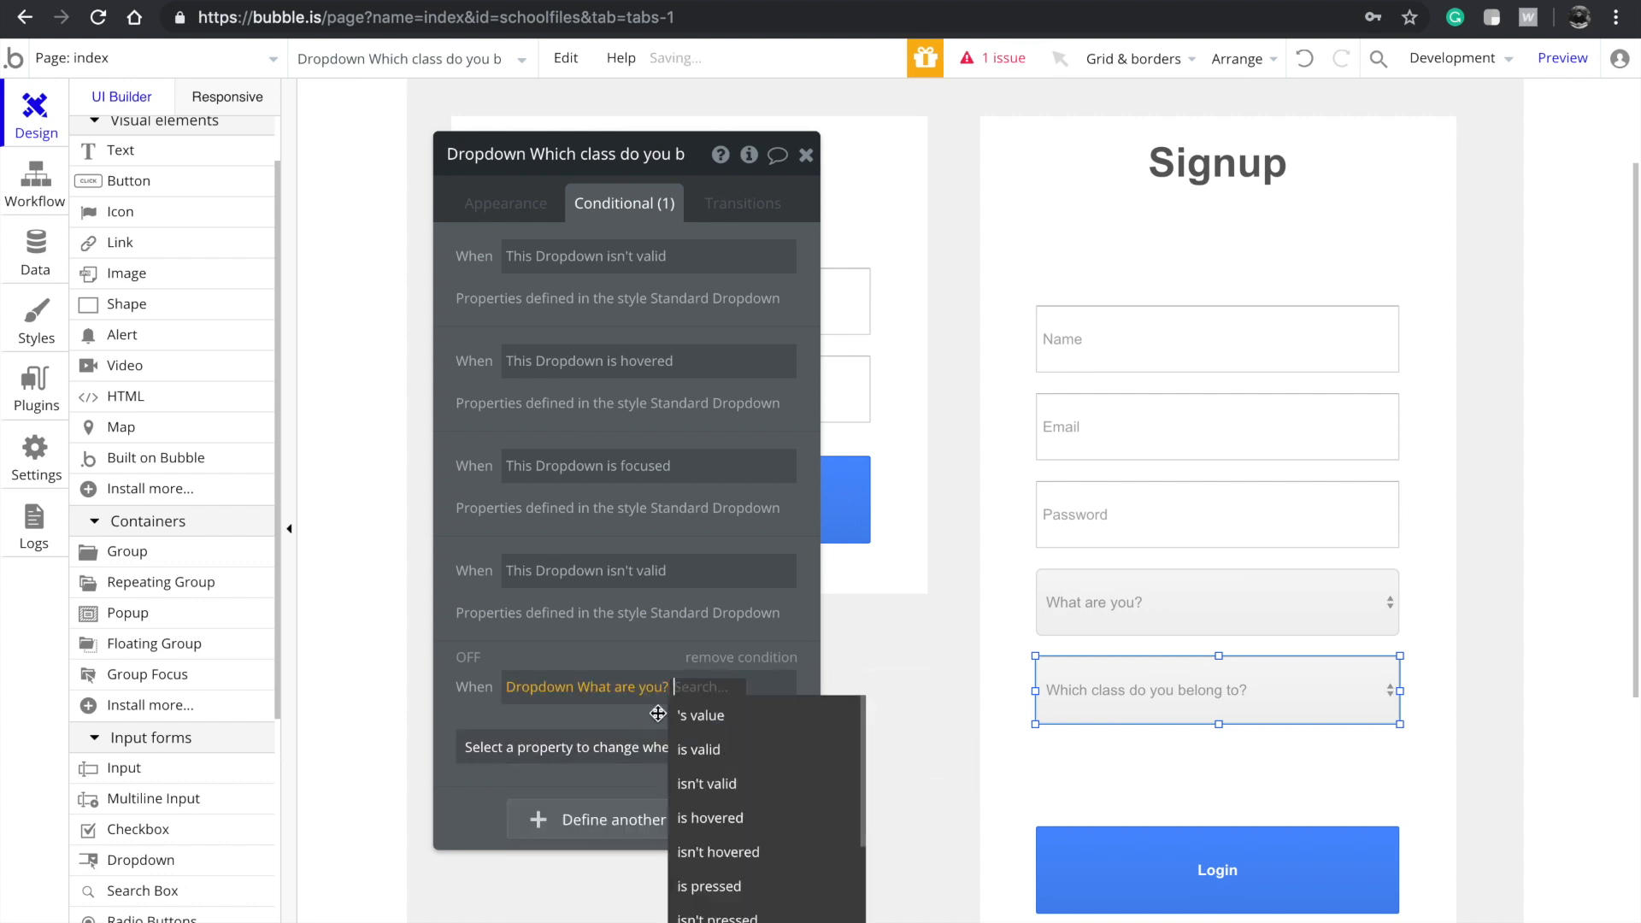
# Make the condition show the class dropdown when that dropdown's value is Teacher
pyautogui.click(716, 718)
pyautogui.click(612, 737)
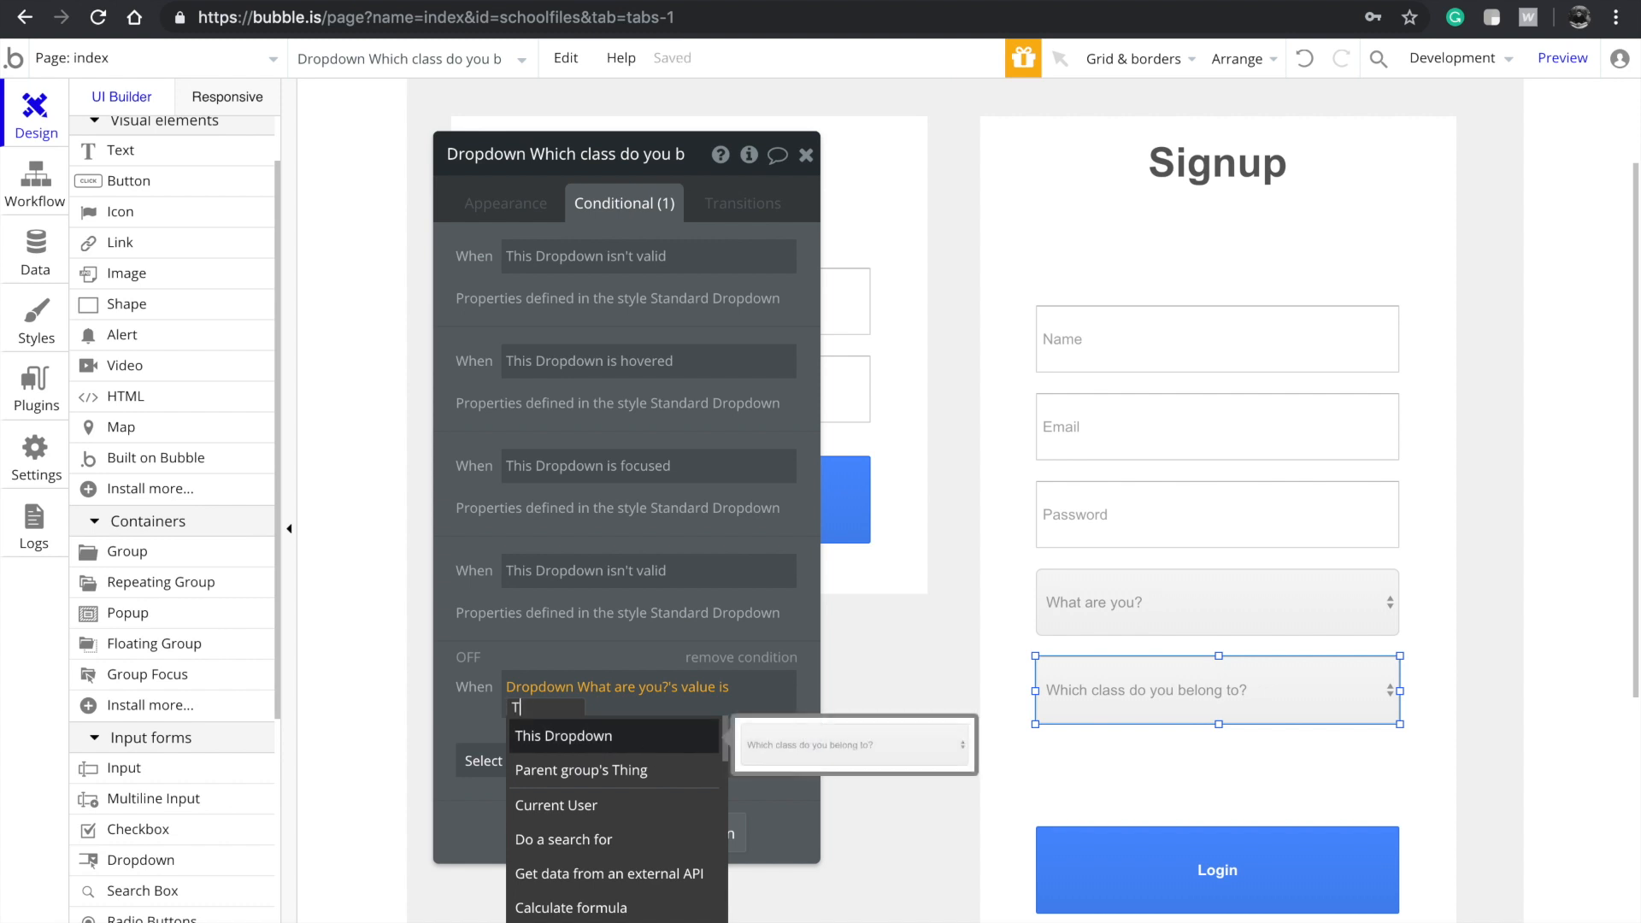
pyautogui.write('Teacher')
pyautogui.click(626, 634)
pyautogui.click(605, 758)
pyautogui.click(588, 834)
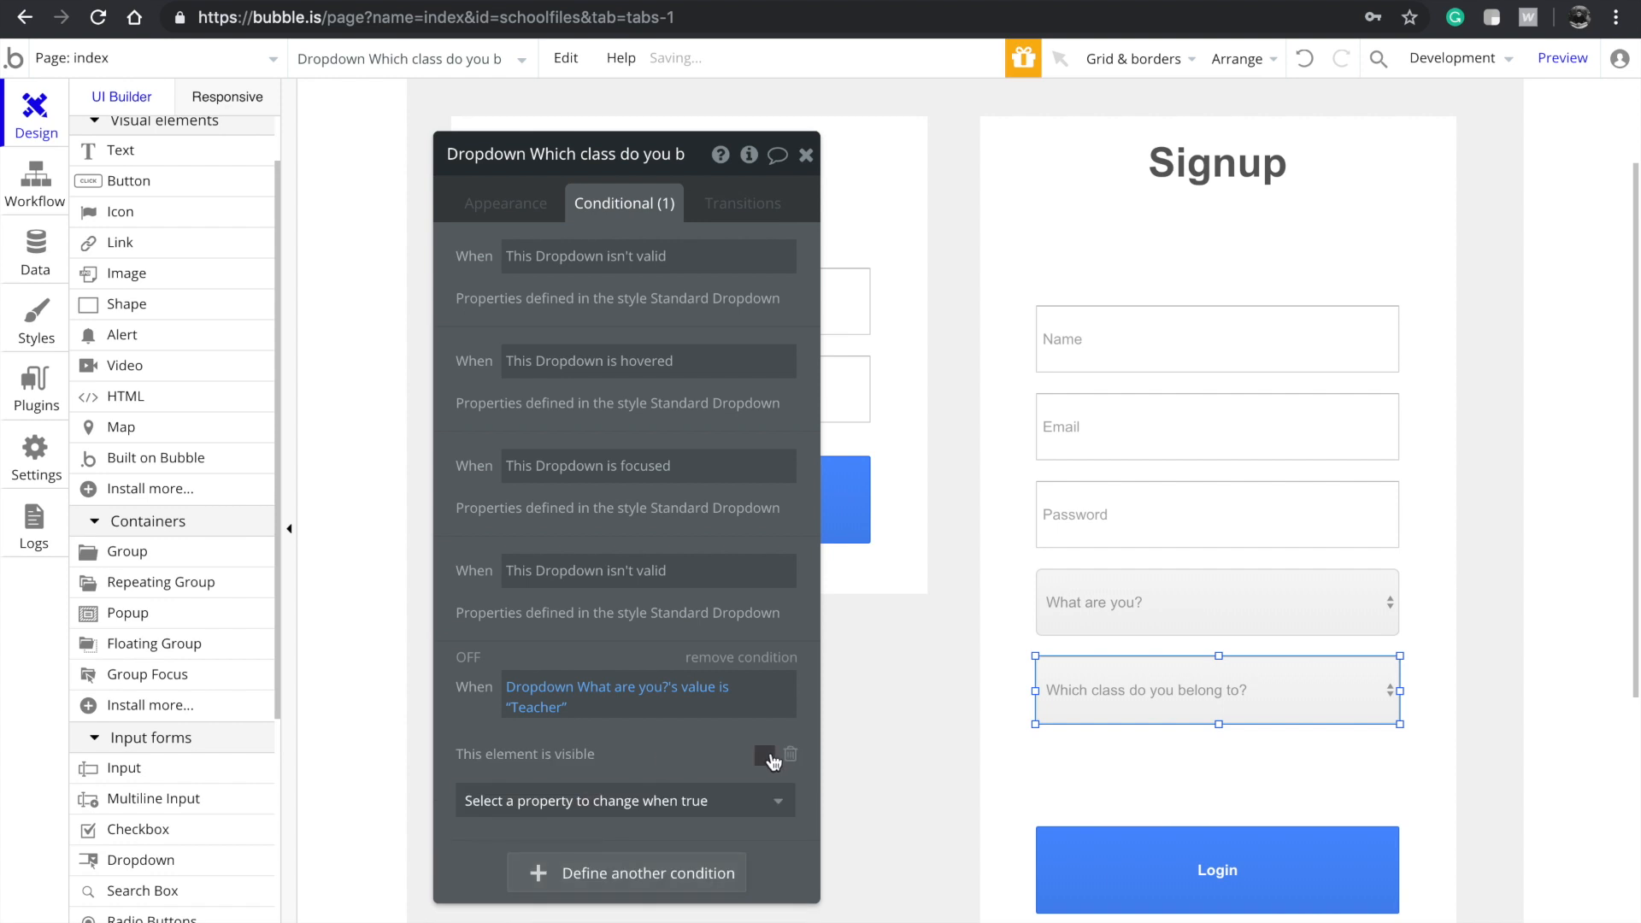
# Change the condition's comparison value from Teacher to Student
pyautogui.click(505, 205)
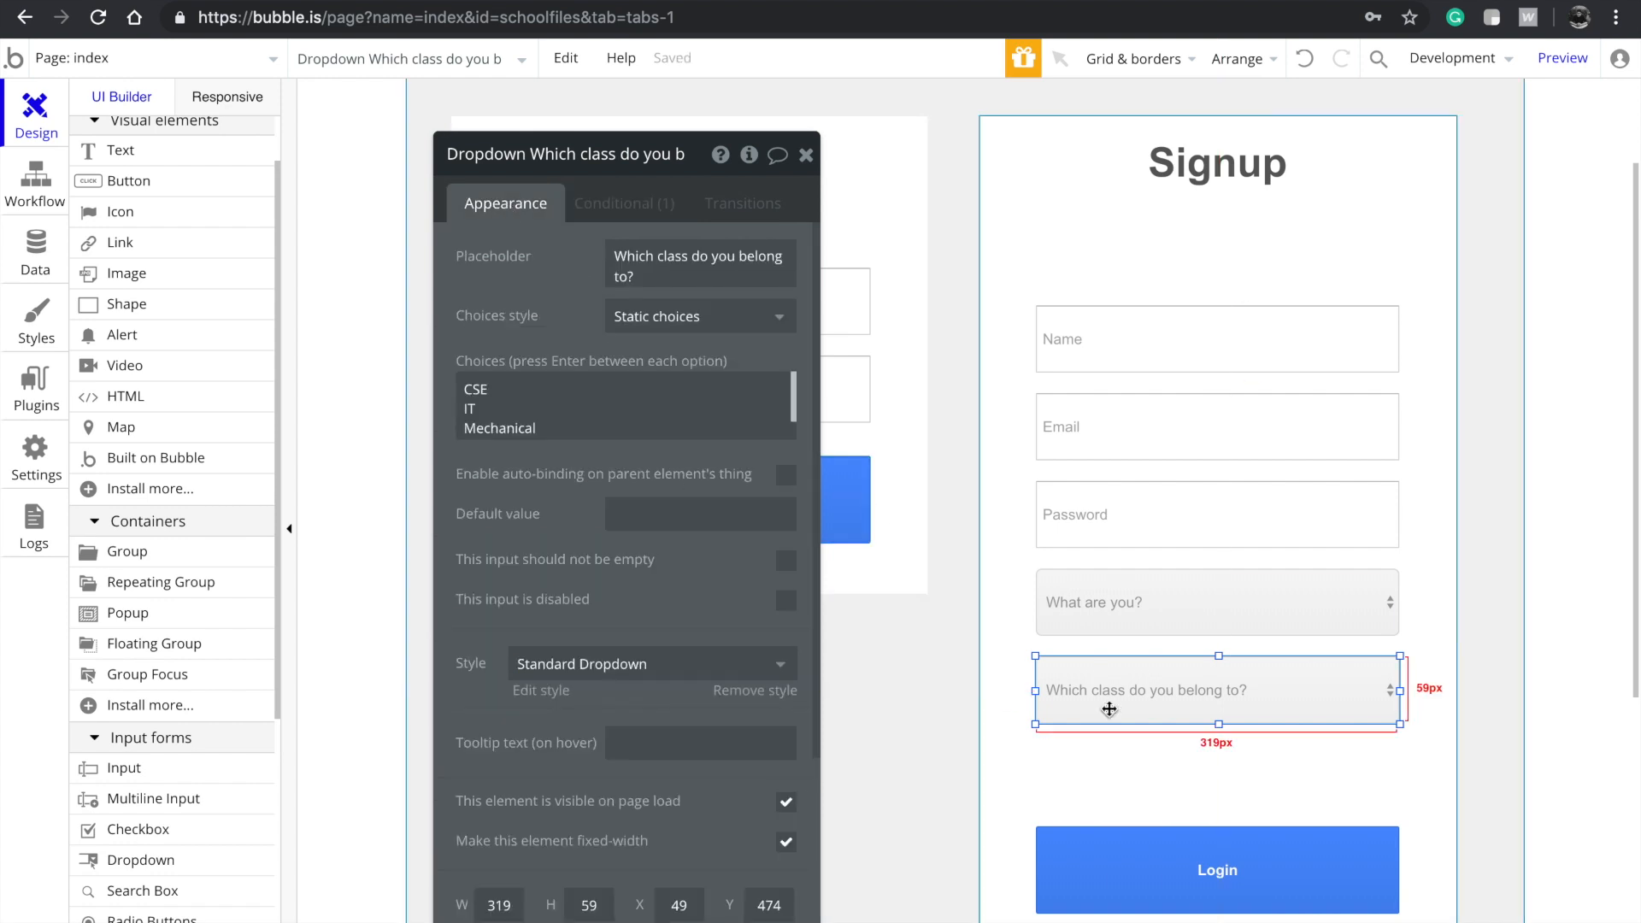
pyautogui.click(1191, 622)
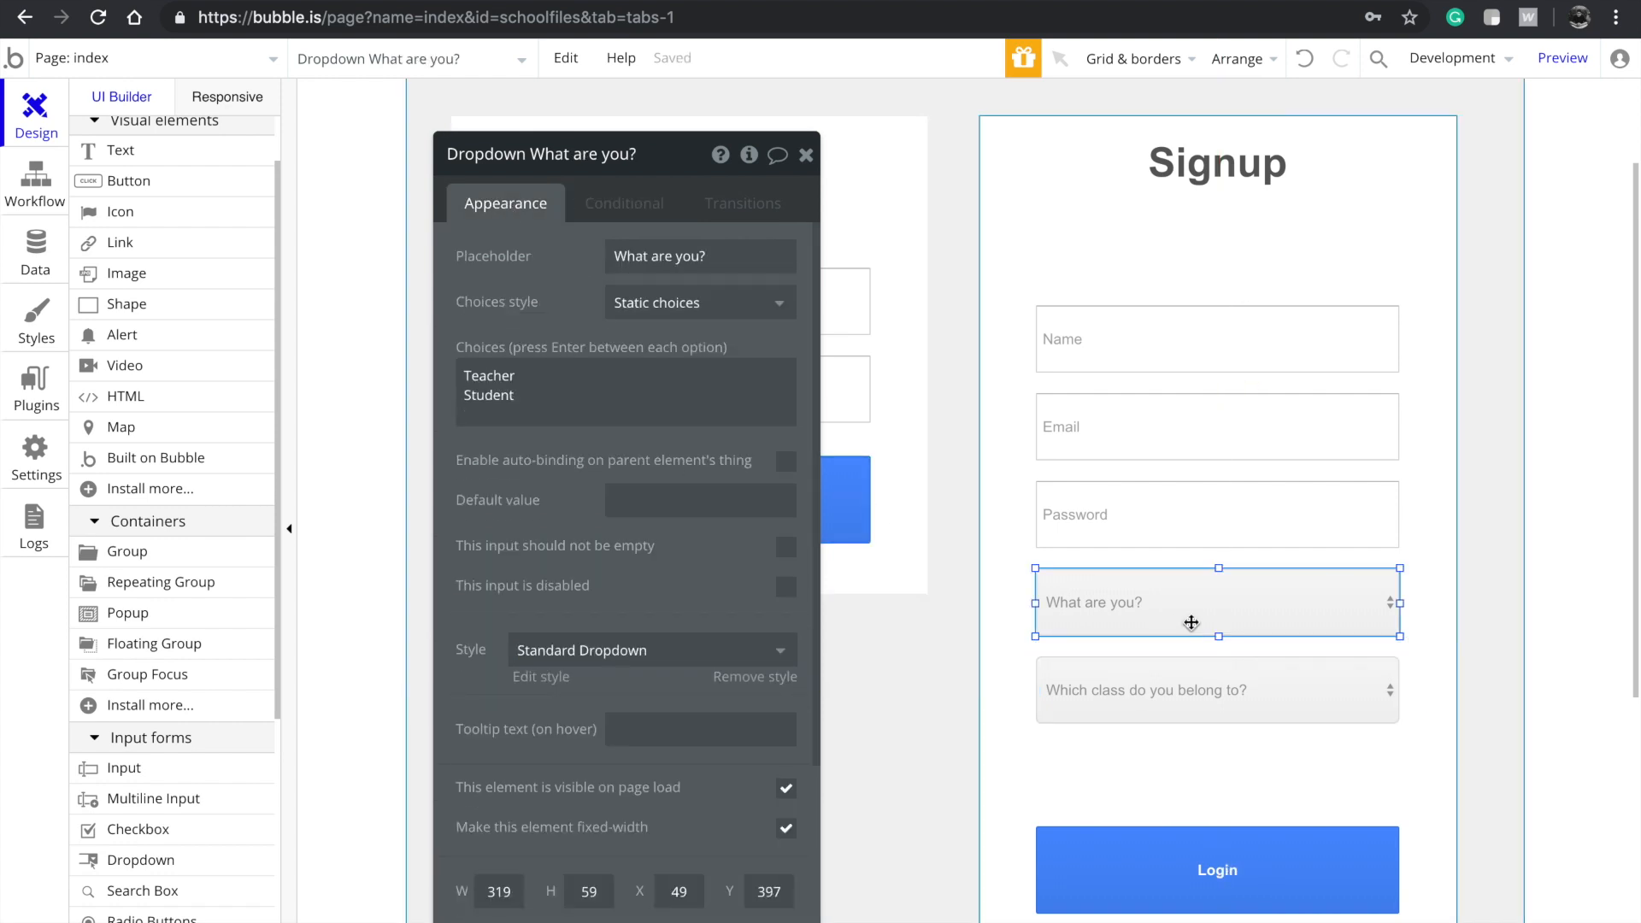
pyautogui.click(623, 197)
pyautogui.click(1148, 697)
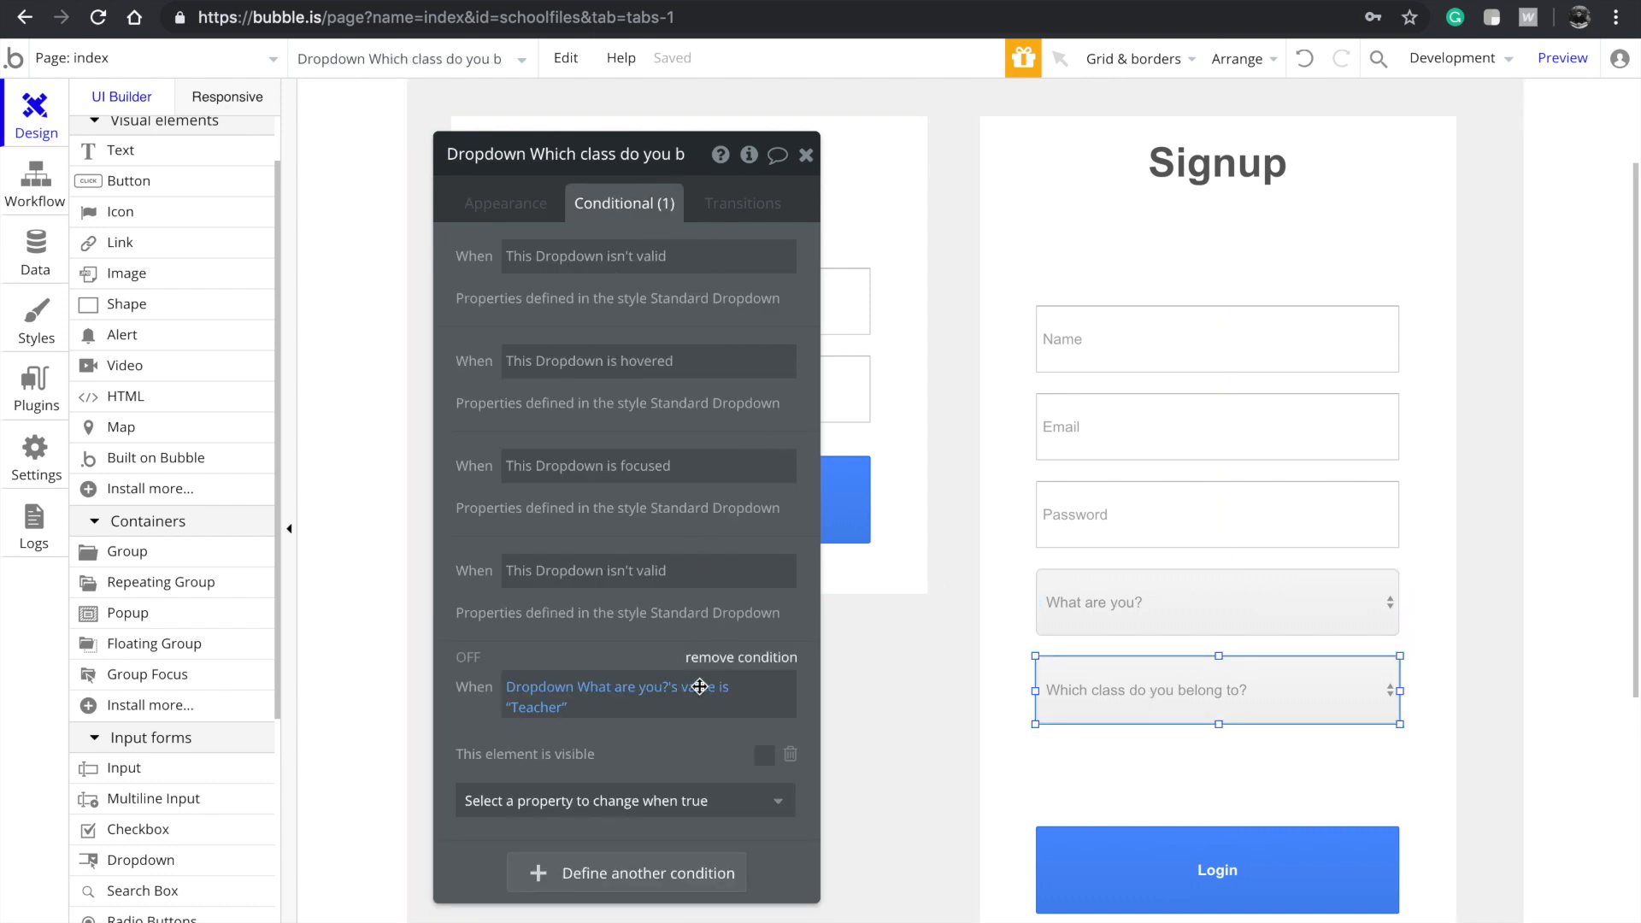
pyautogui.click(544, 709)
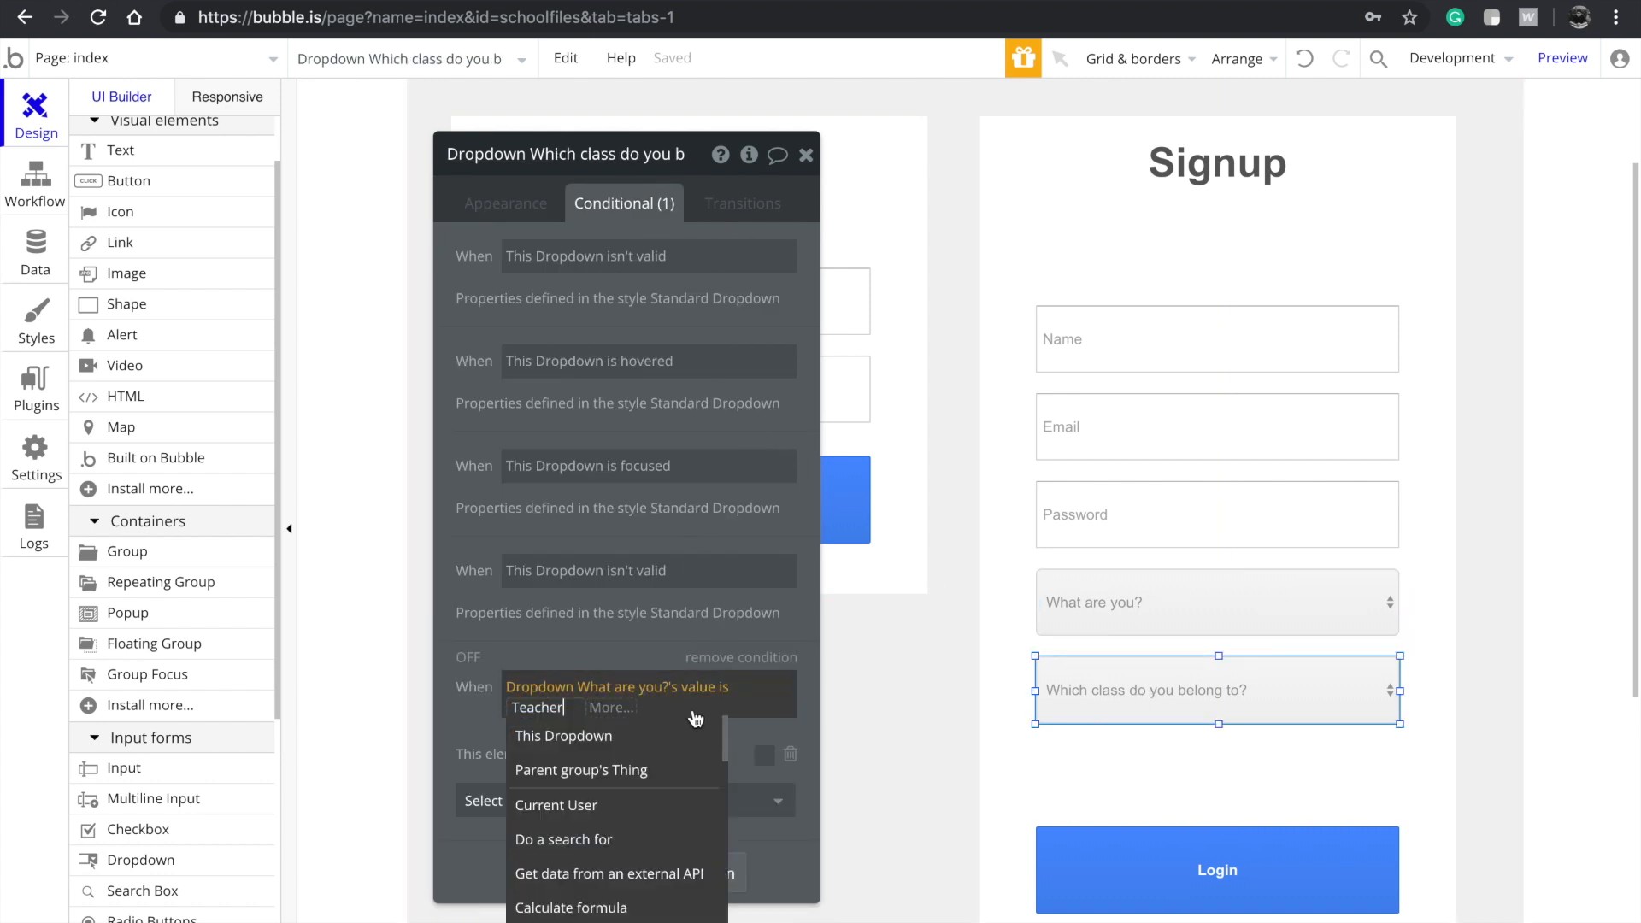
pyautogui.click(492, 738)
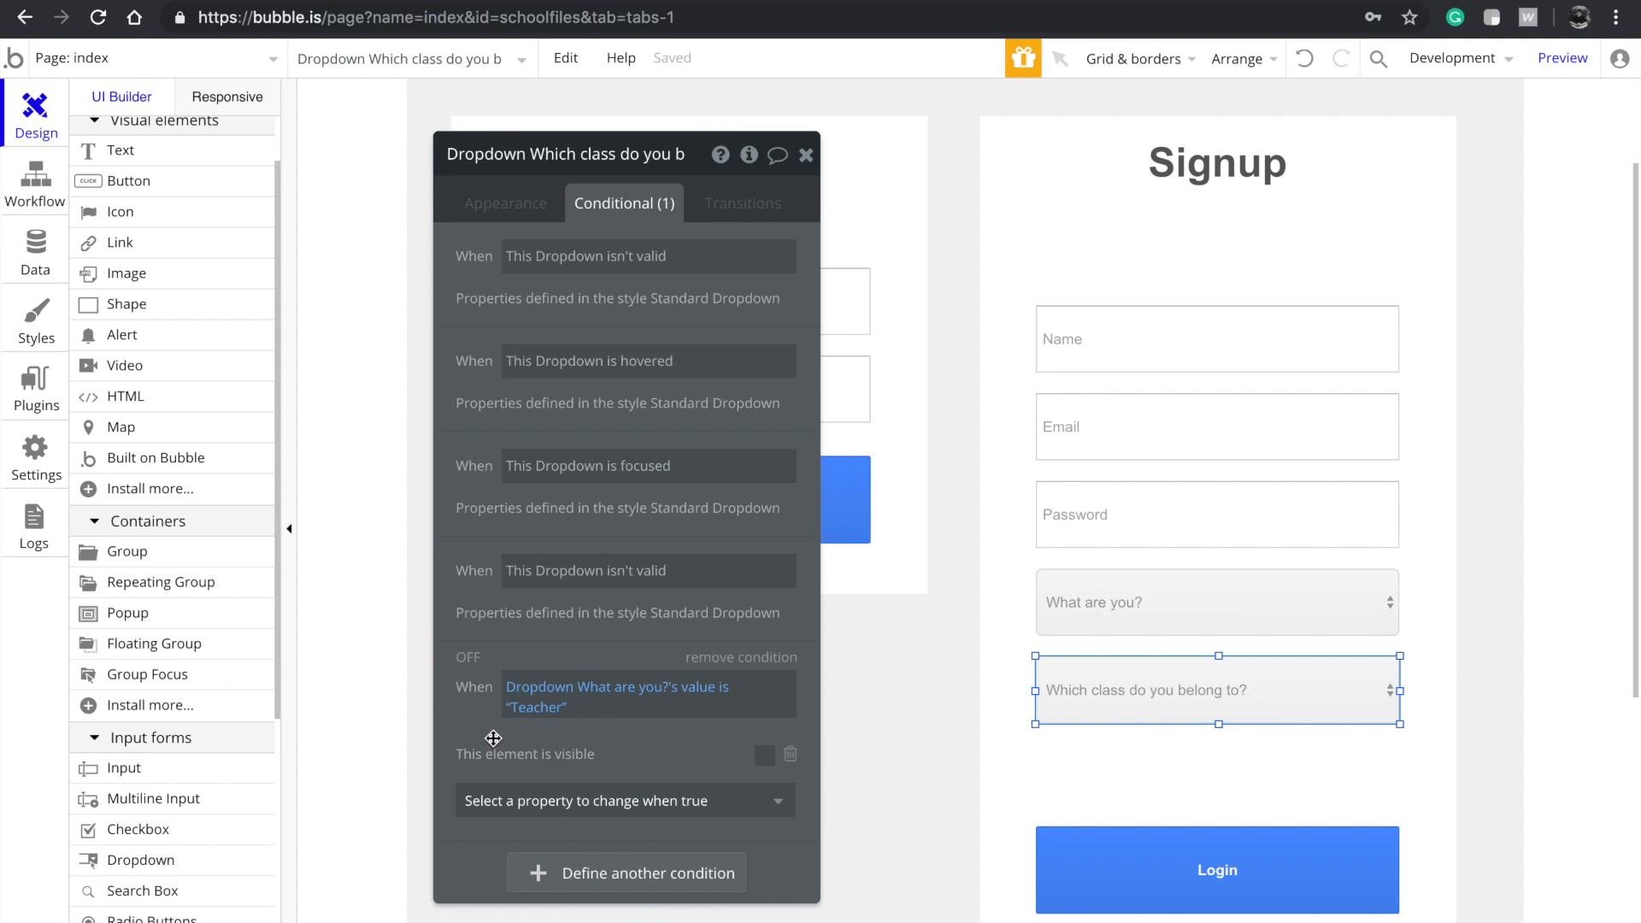
pyautogui.click(539, 715)
pyautogui.write('Student')
pyautogui.click(599, 631)
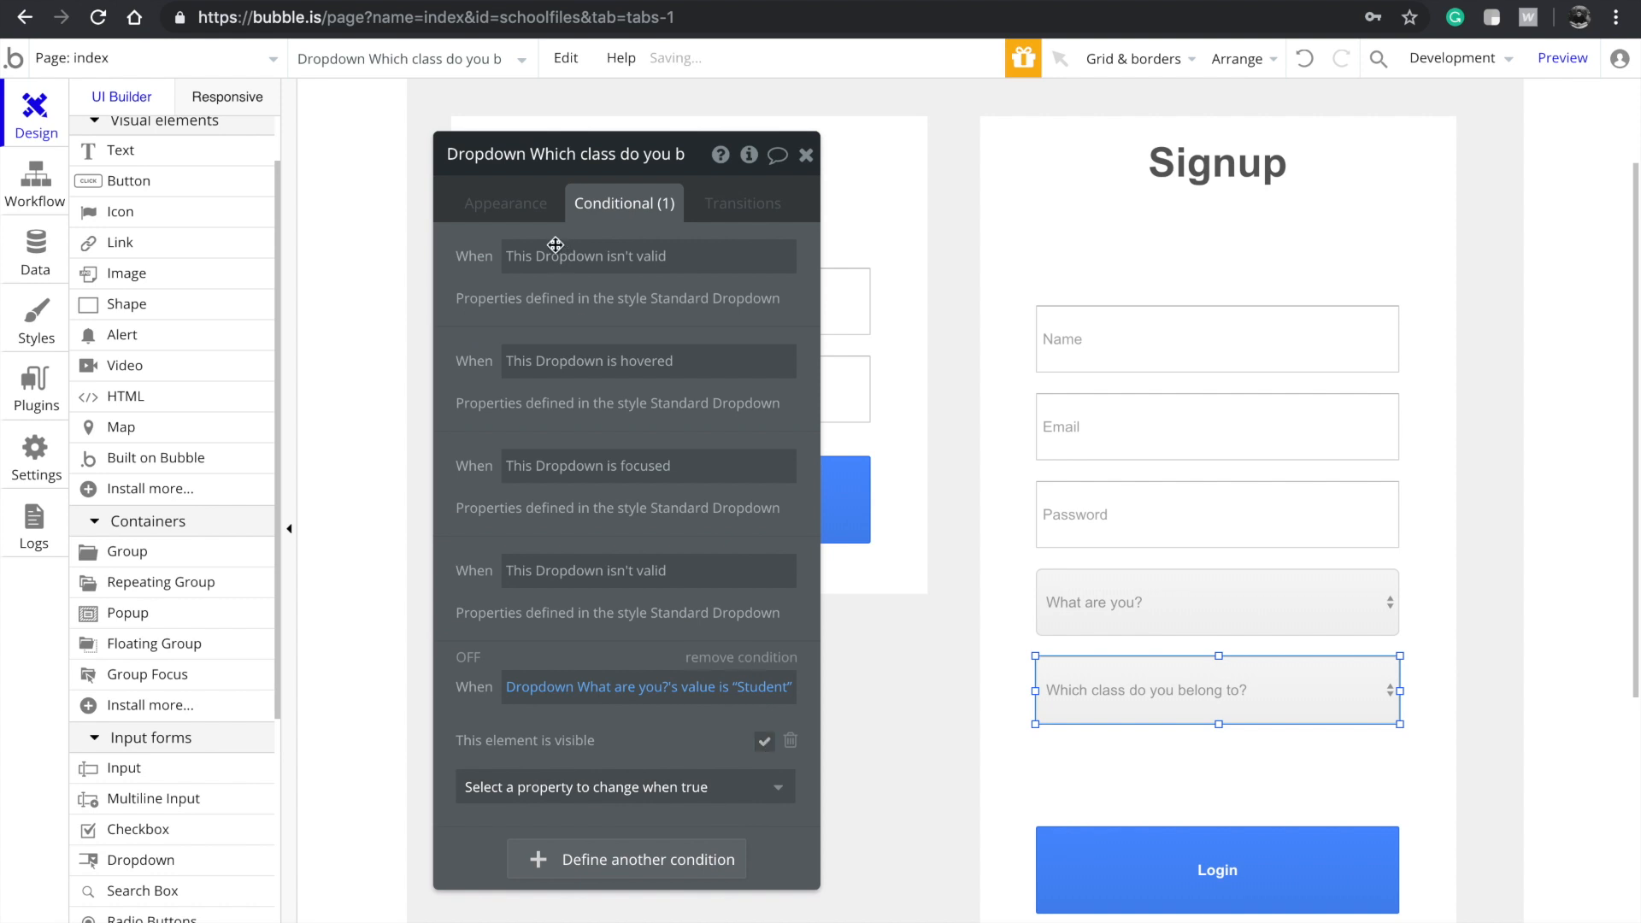
# Uncheck visible on page load for the class dropdown and nudge the Login button up
pyautogui.click(506, 206)
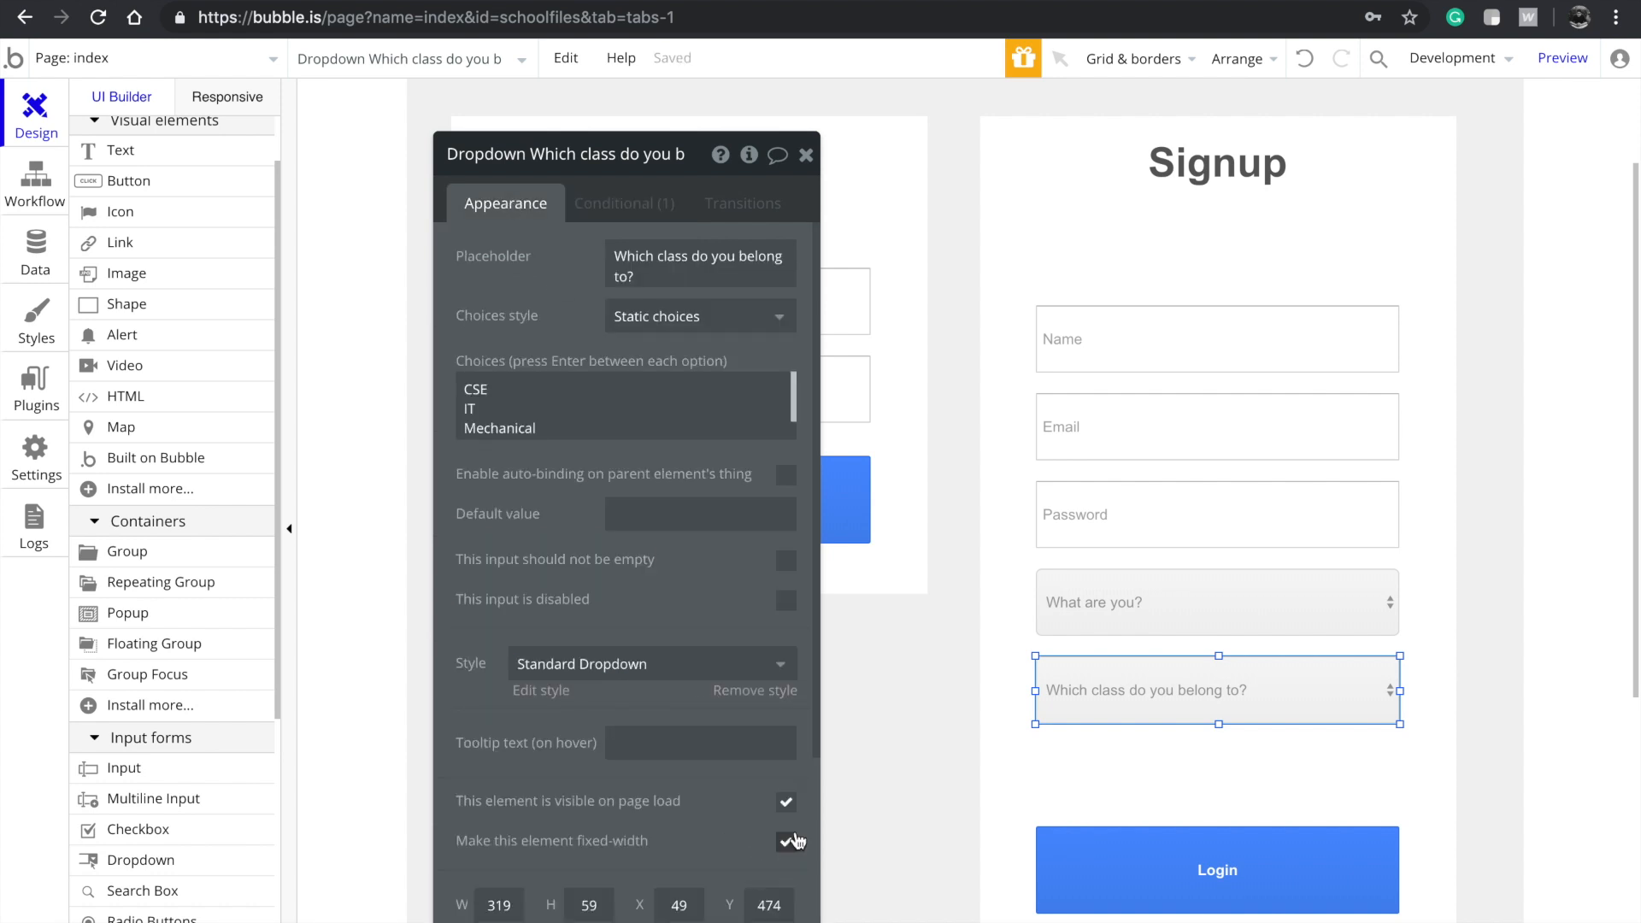
pyautogui.click(784, 803)
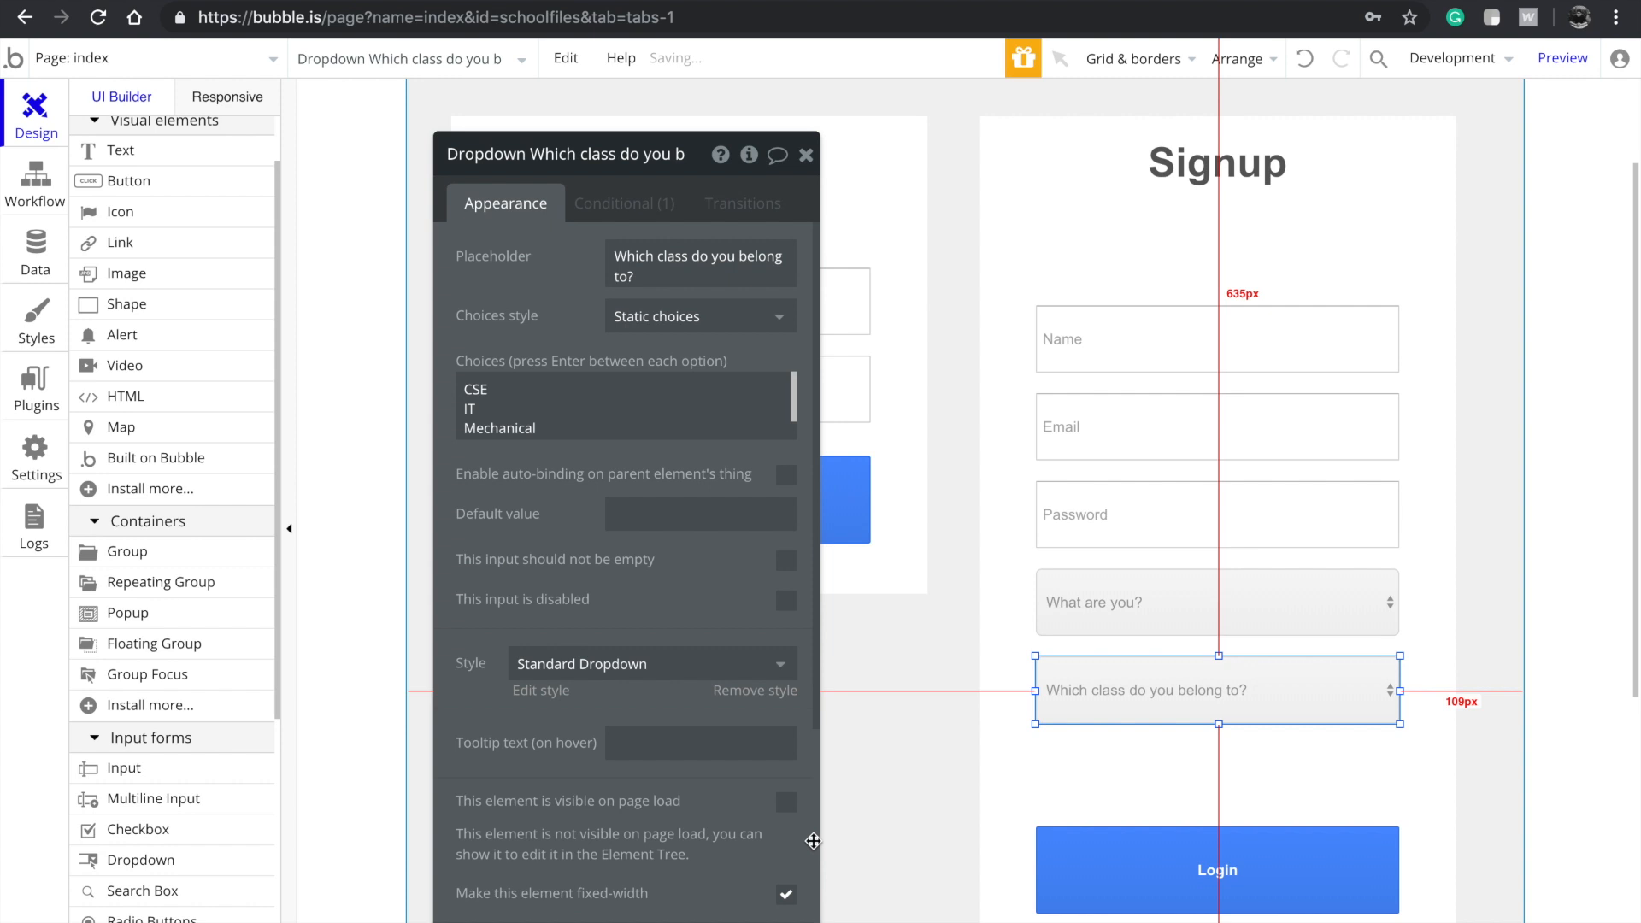
pyautogui.scroll(-3, 700, 684)
pyautogui.click(1207, 869)
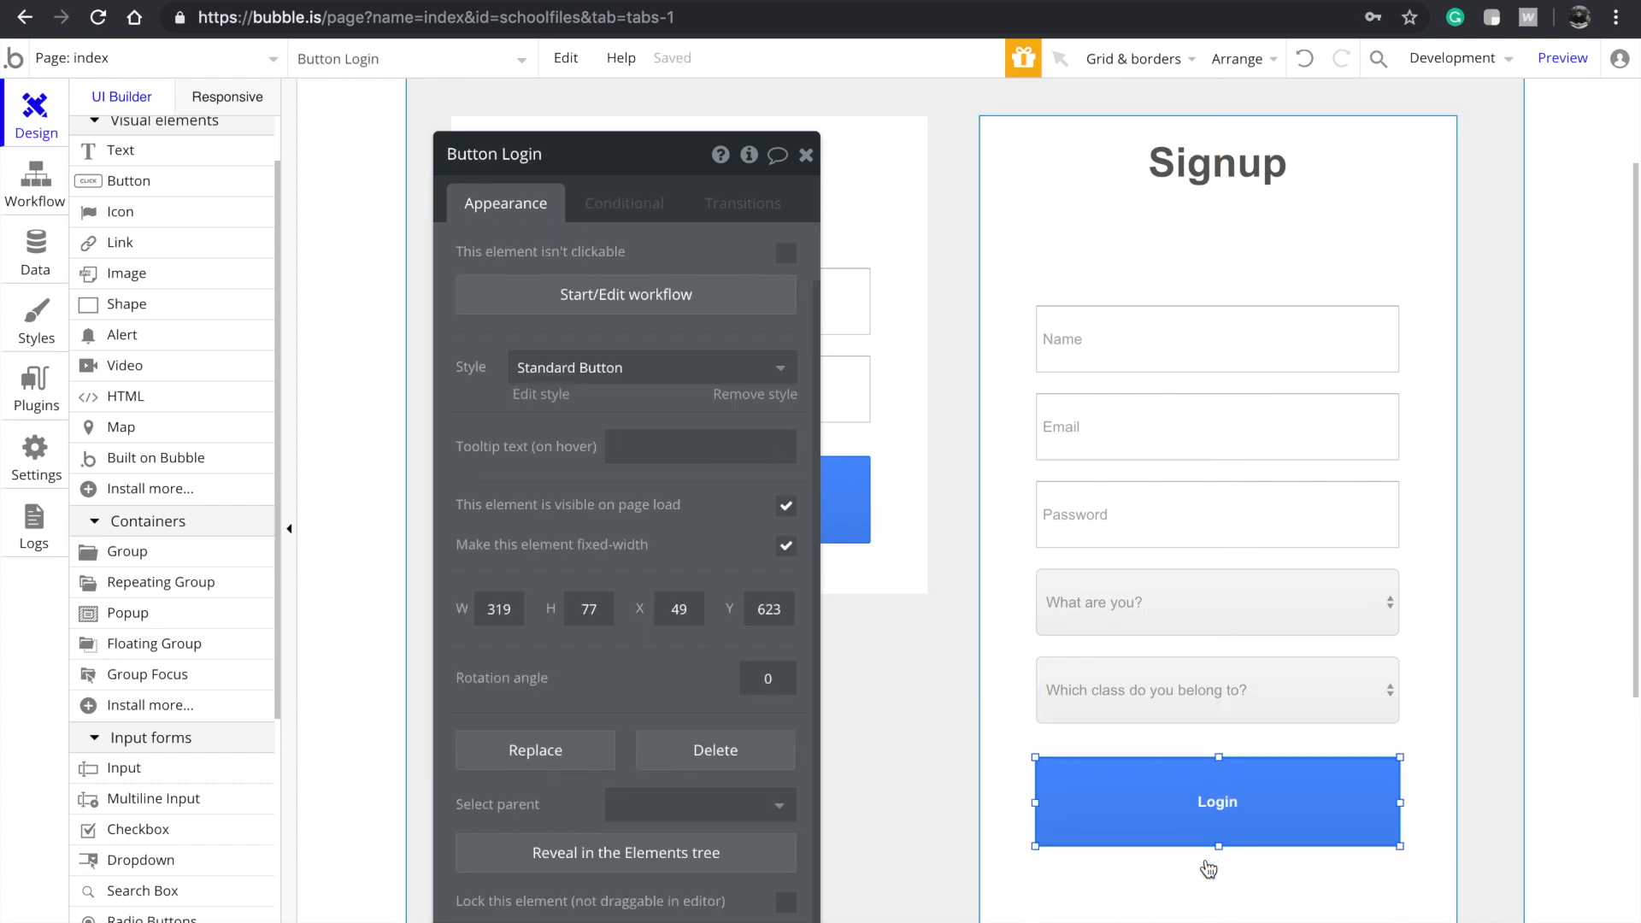
pyautogui.press('Up')
pyautogui.press('Up')
pyautogui.press('Up')
pyautogui.press('Up')
pyautogui.press('Up')
pyautogui.press('Up')
pyautogui.press('Up')
pyautogui.press('Up')
pyautogui.press('Up')
pyautogui.press('Up')
pyautogui.press('Up')
pyautogui.press('Up')
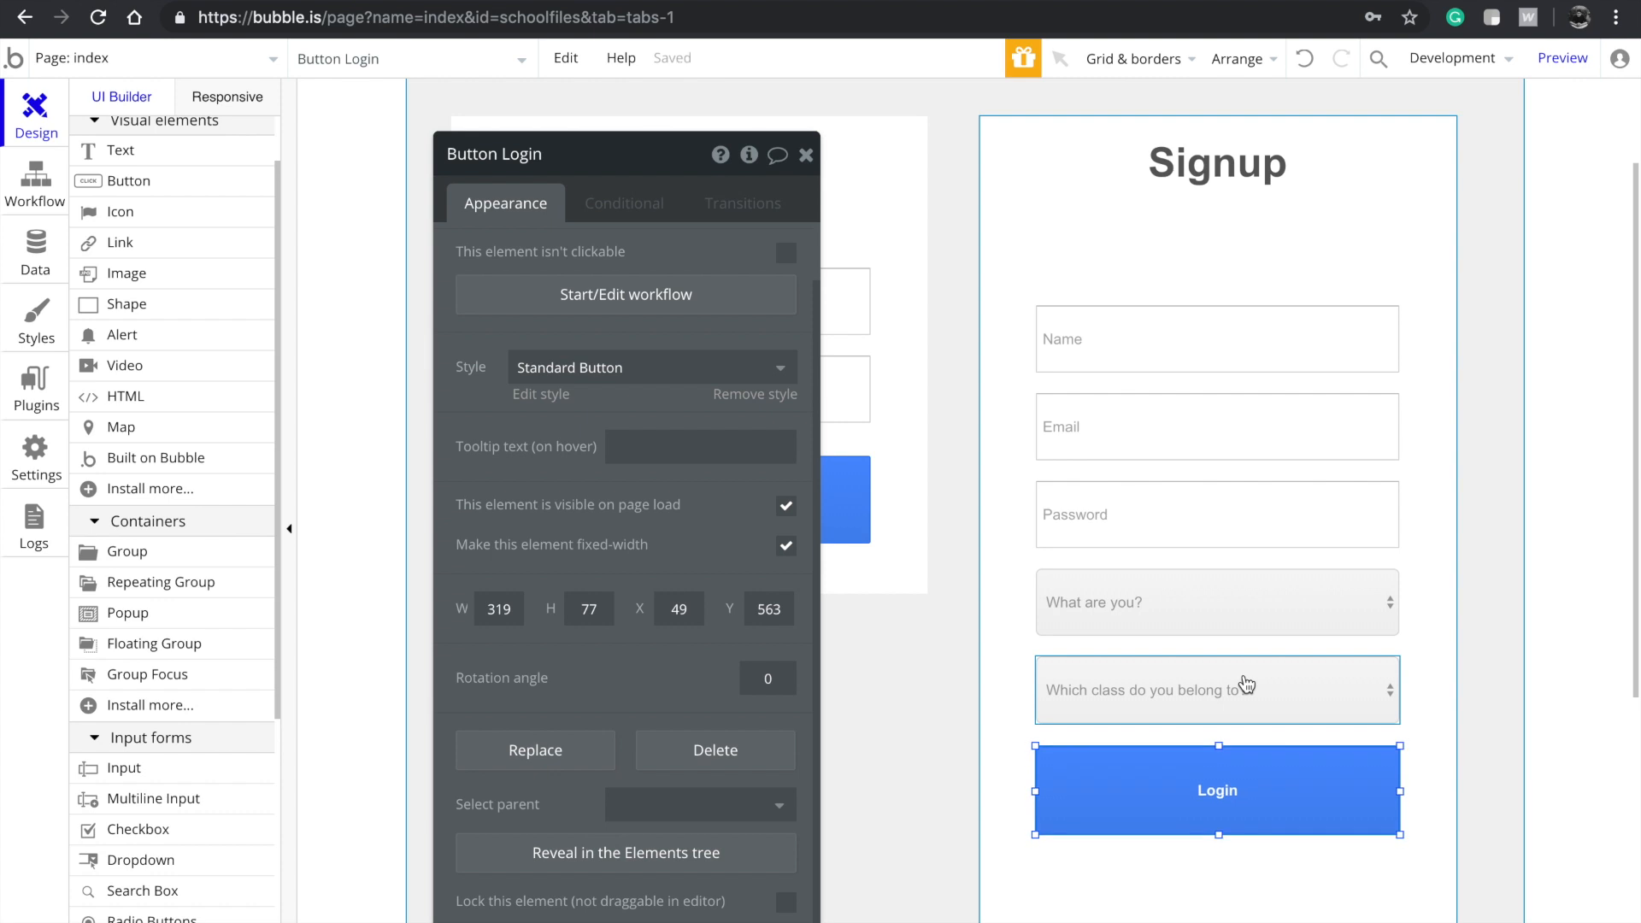
# Relabel the button Signup and drag the Signup form group's edge
pyautogui.doubleClick(1213, 797)
pyautogui.write('Sign')
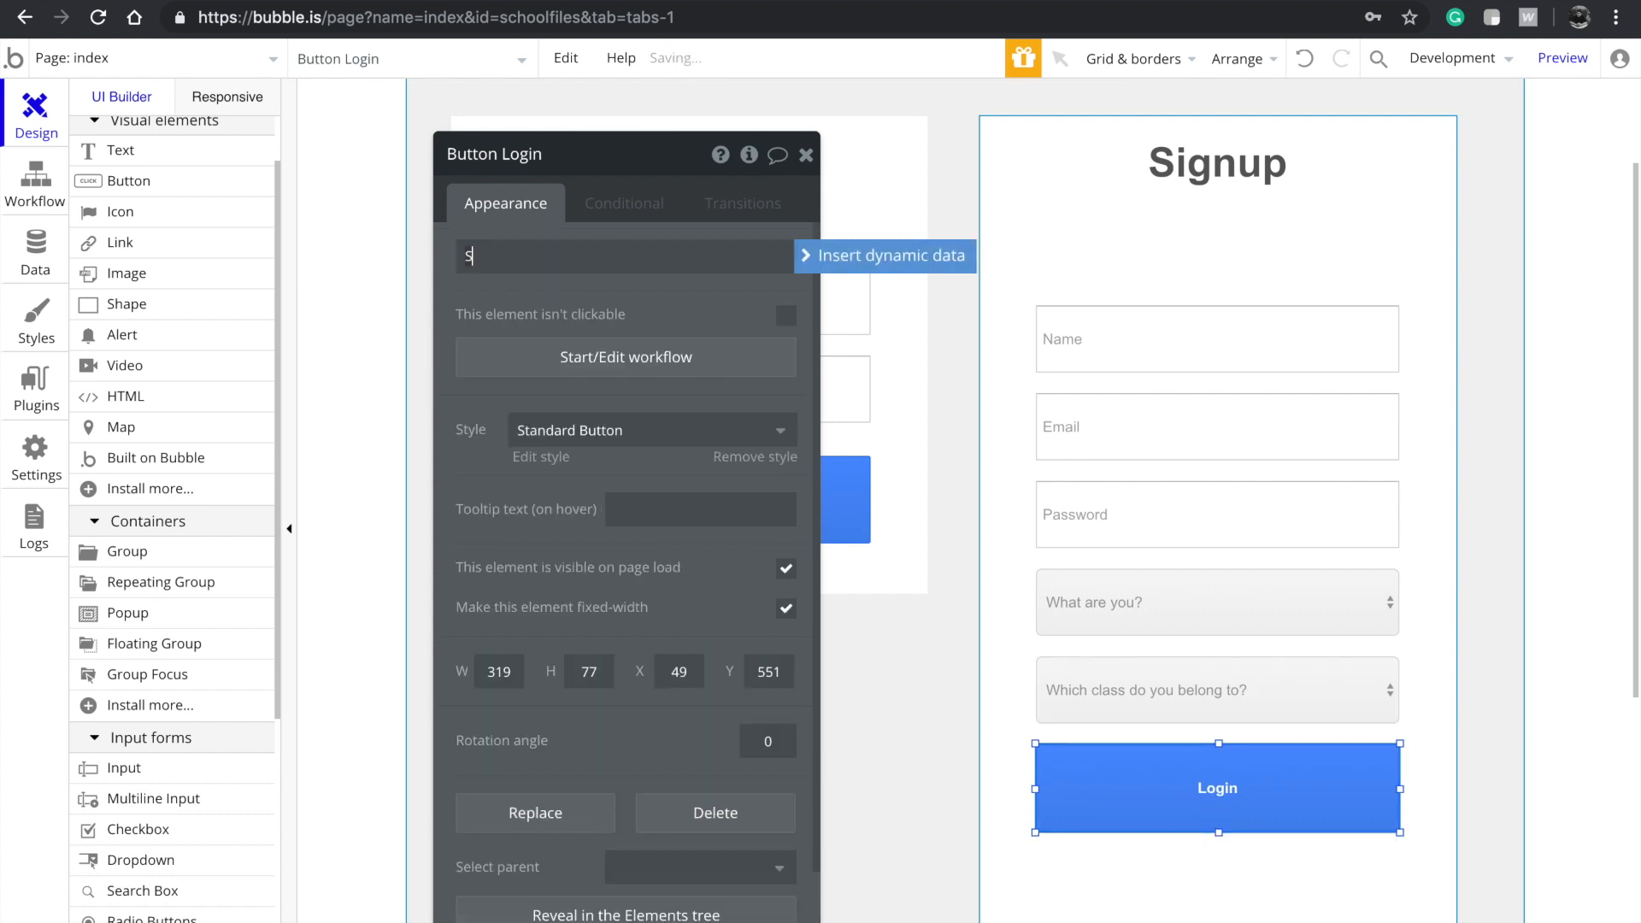
pyautogui.scroll(-2, 1231, 772)
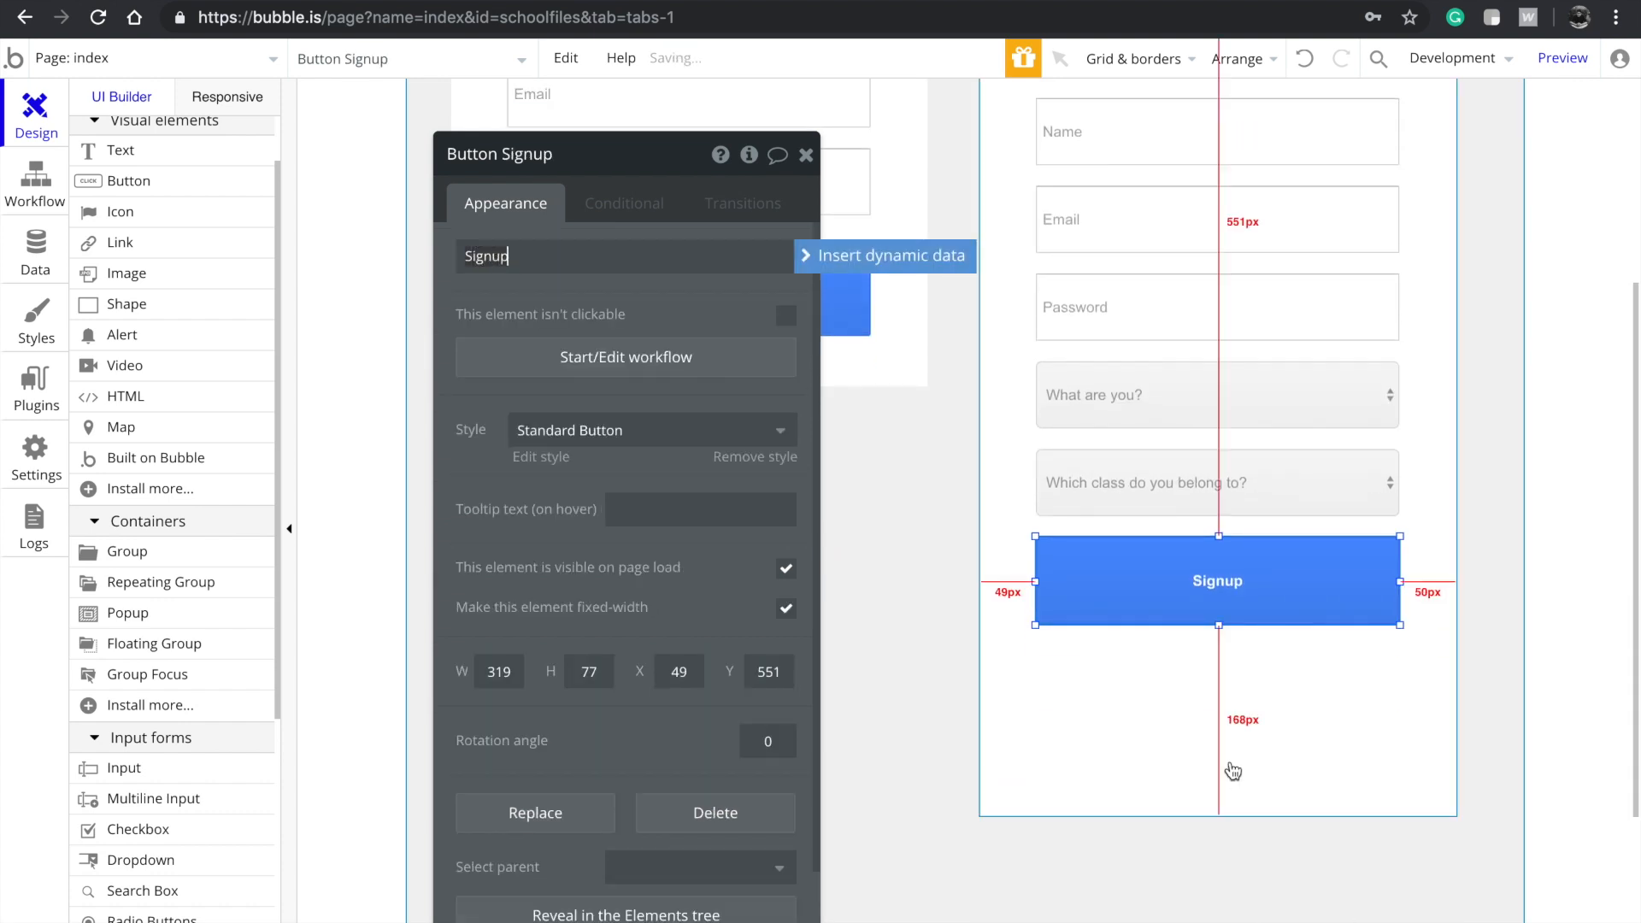
pyautogui.click(1230, 774)
pyautogui.moveTo(1220, 816); pyautogui.dragTo(1266, 665)
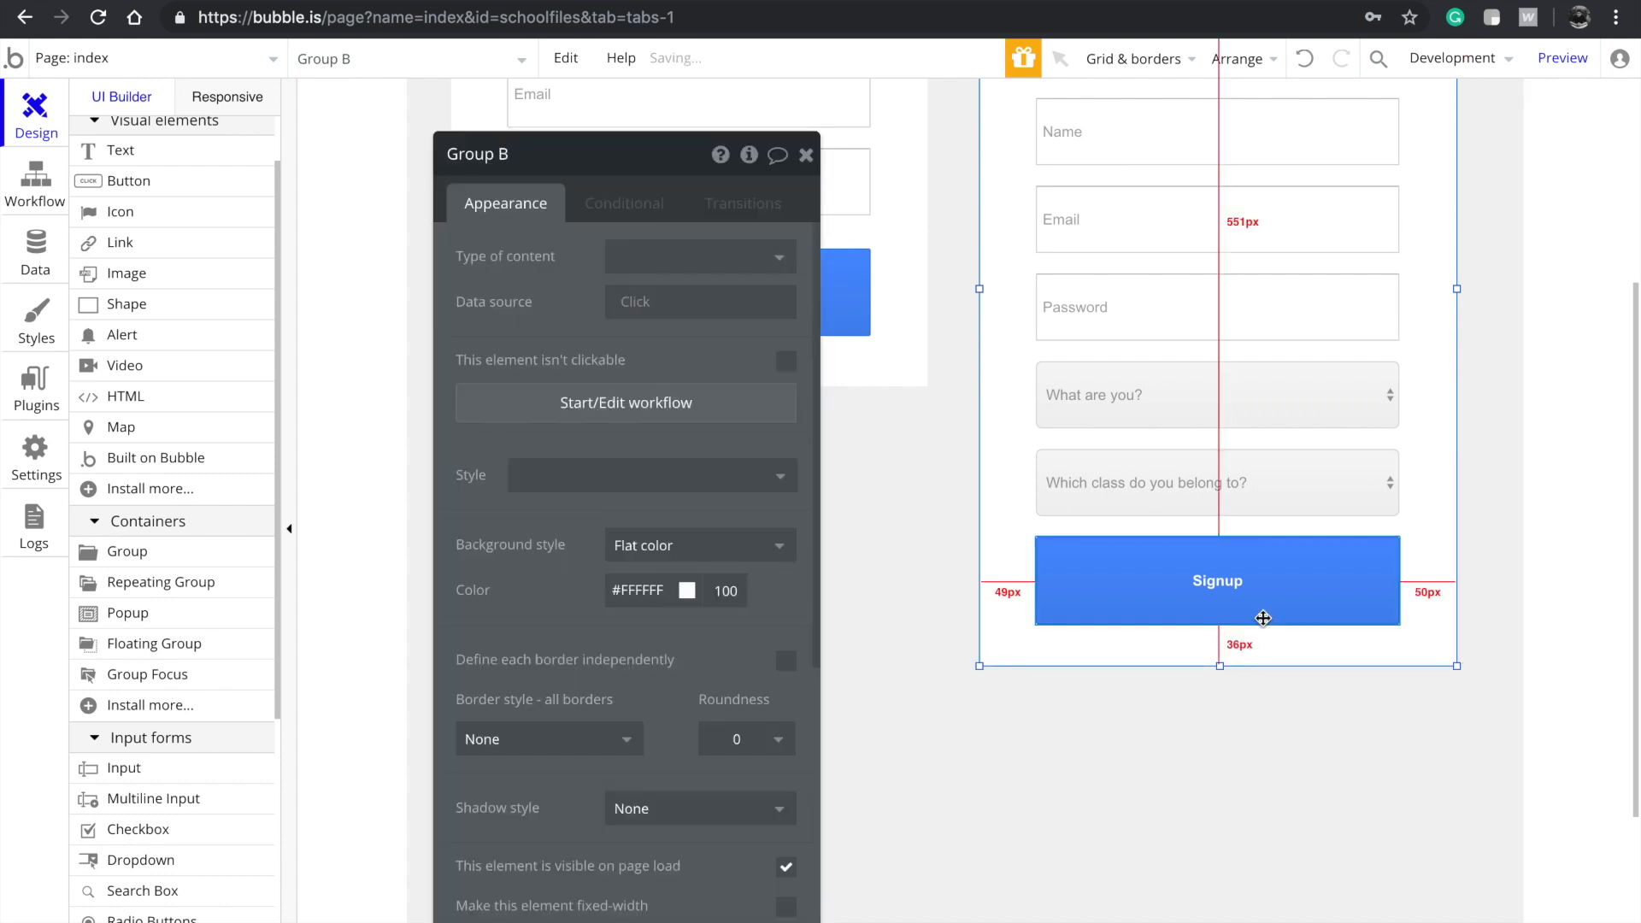
# Move the whole form (button, group, both dropdowns, Password, Email, Name inputs) up together
pyautogui.scroll(1, 1266, 615)
pyautogui.scroll(1, 1222, 521)
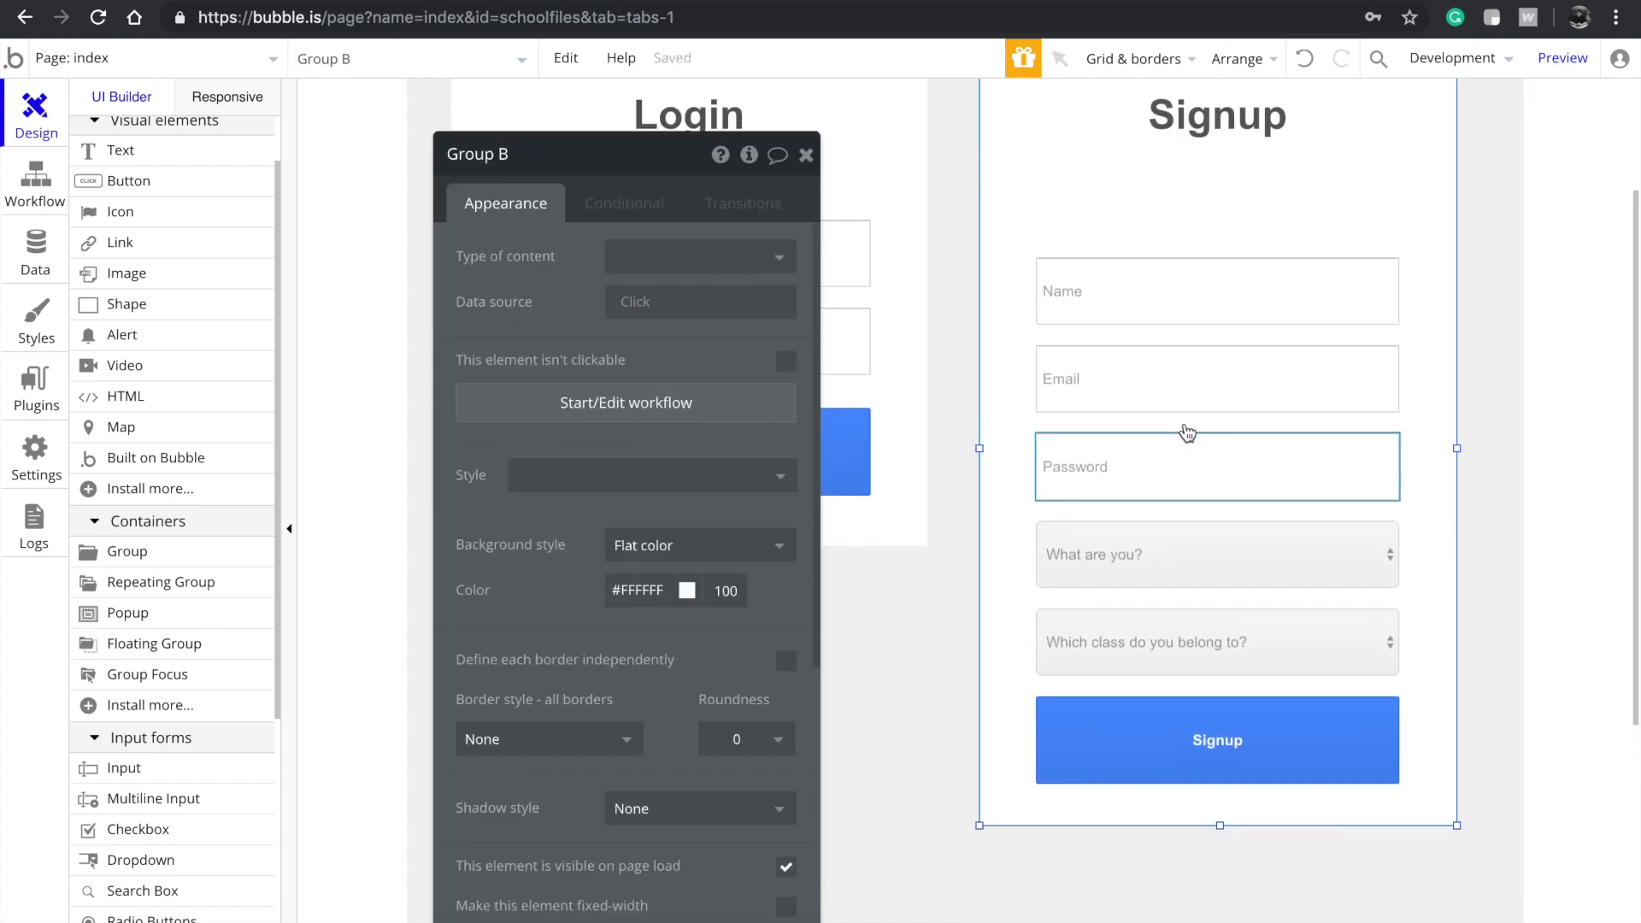
pyautogui.click(1146, 710)
pyautogui.keyDown('shift'); pyautogui.click(1151, 608); pyautogui.keyUp('shift')
pyautogui.keyDown('shift'); pyautogui.click(1147, 625); pyautogui.keyUp('shift')
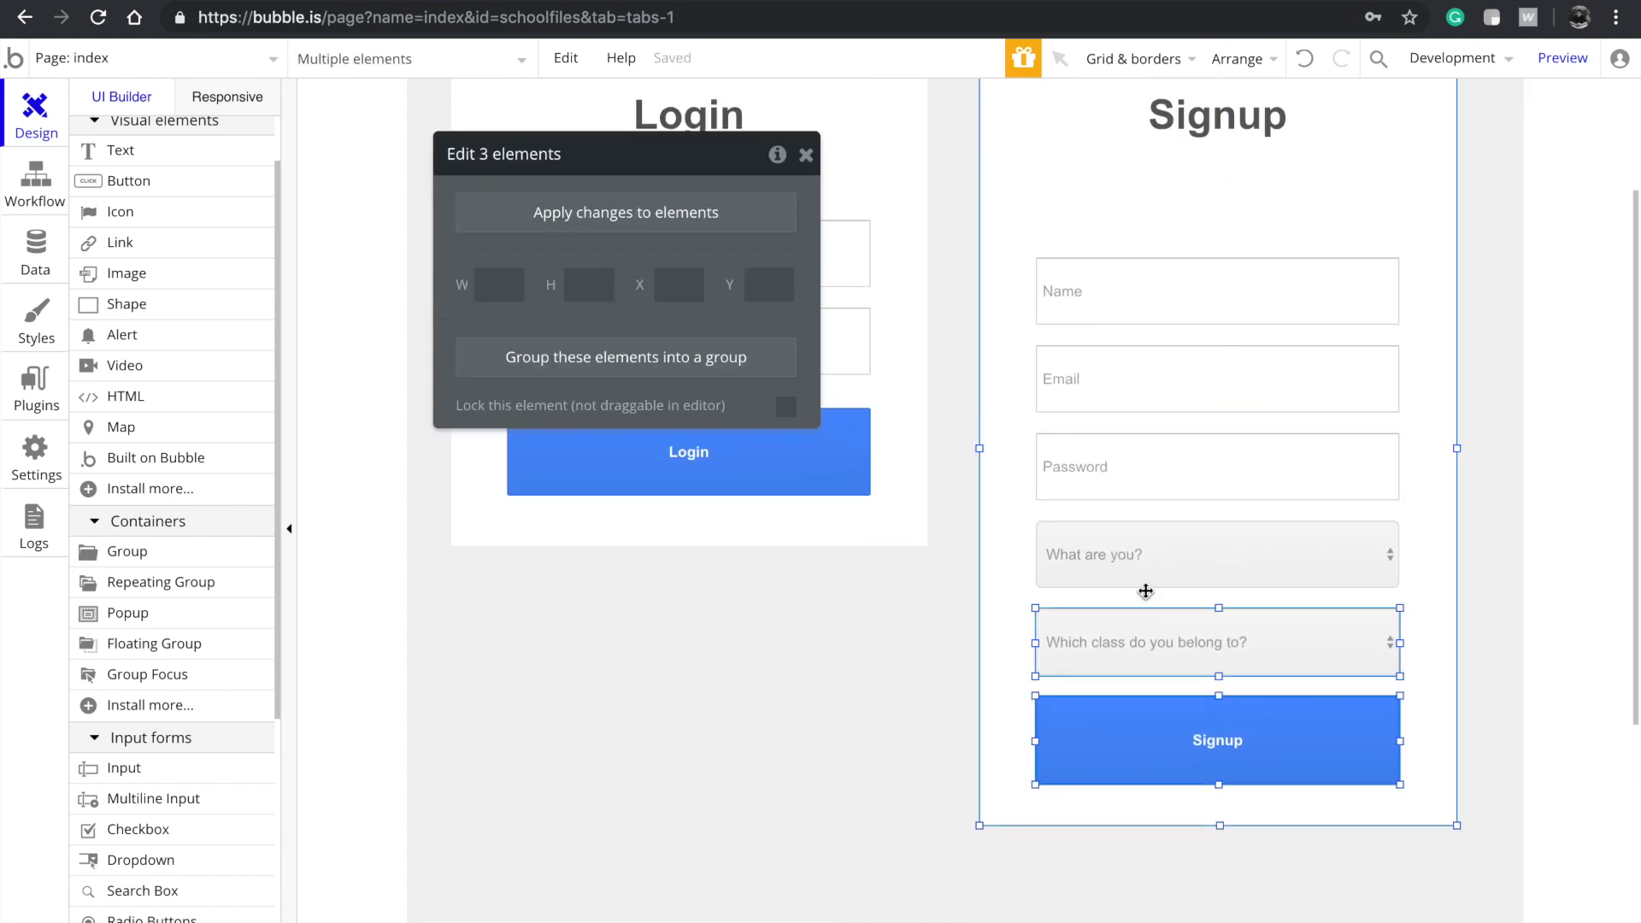
pyautogui.keyDown('shift'); pyautogui.click(1158, 562); pyautogui.keyUp('shift')
pyautogui.keyDown('shift'); pyautogui.click(1160, 500); pyautogui.keyUp('shift')
pyautogui.keyDown('shift'); pyautogui.click(1155, 384); pyautogui.keyUp('shift')
pyautogui.keyDown('shift'); pyautogui.click(1161, 273); pyautogui.keyUp('shift')
pyautogui.press('Up')
pyautogui.press('Up')
pyautogui.press('Up')
pyautogui.press('Up')
pyautogui.press('Up')
pyautogui.press('Up')
pyautogui.press('Up')
pyautogui.press('Up')
pyautogui.press('Up')
pyautogui.press('Up')
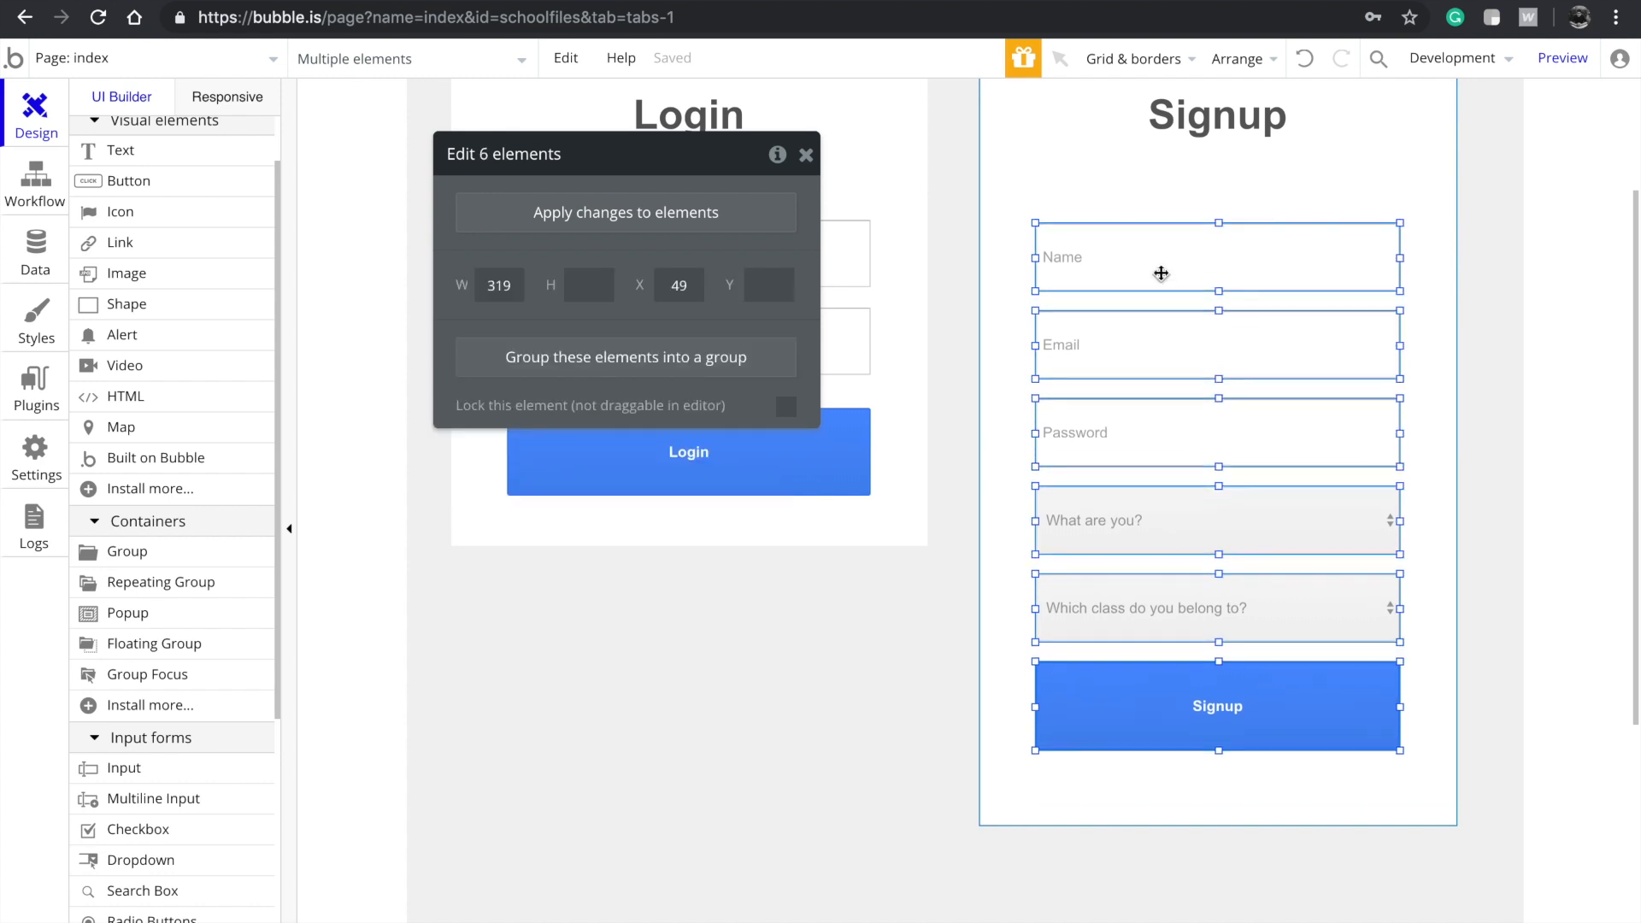
pyautogui.click(897, 699)
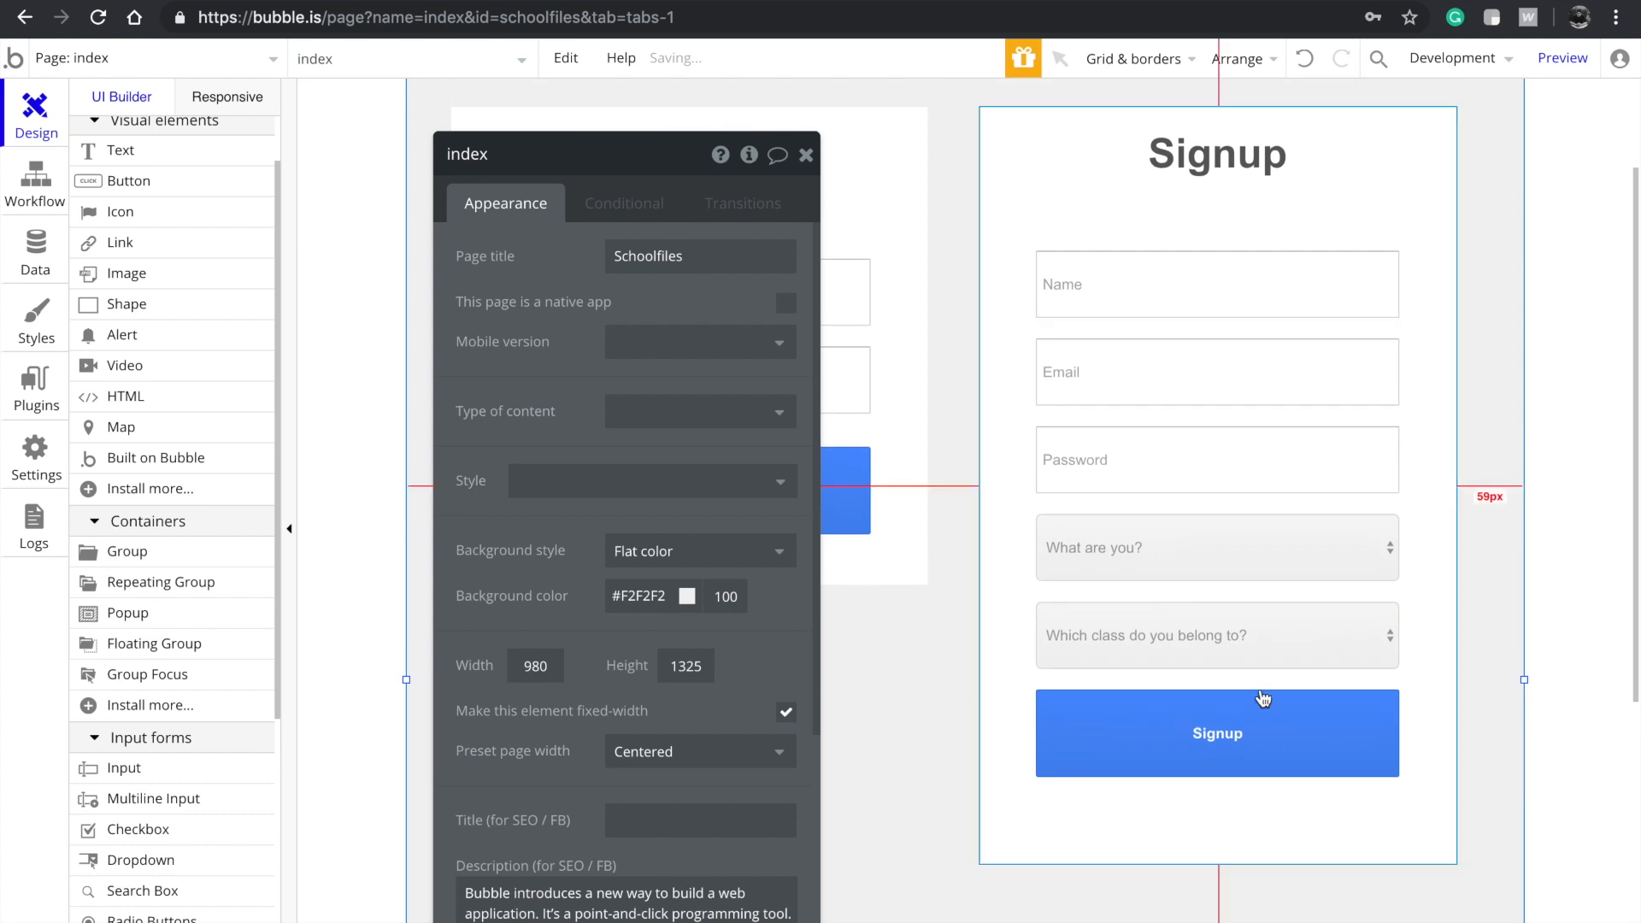
# Drag Group B's bottom up to 628px so it ends just below the Signup button
pyautogui.click(1266, 660)
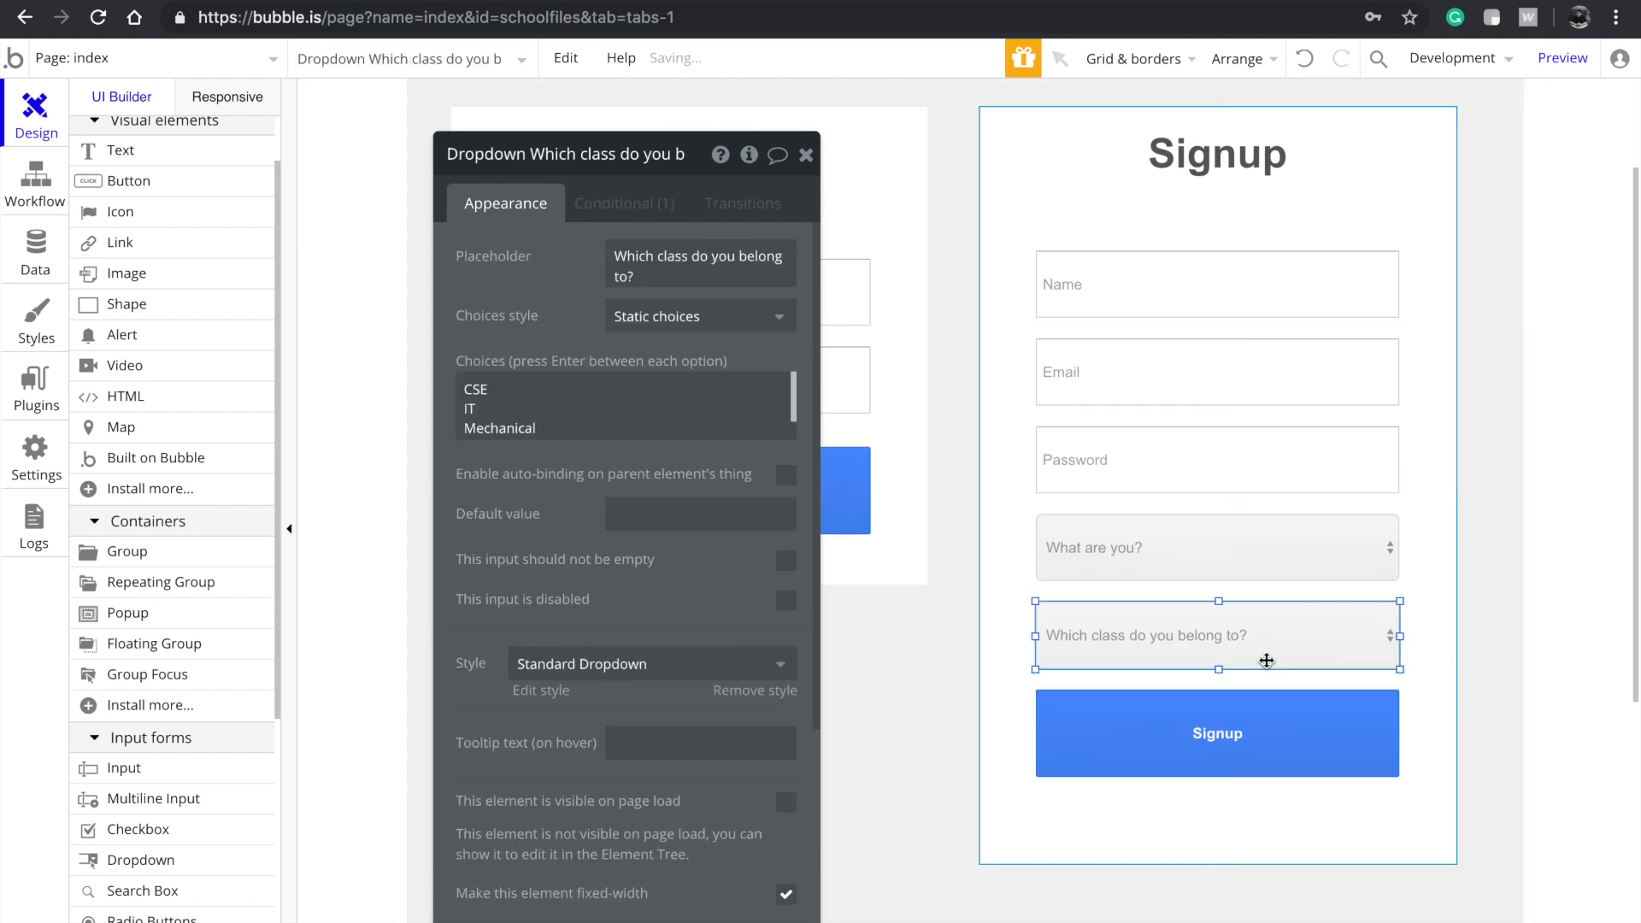
pyautogui.click(1179, 725)
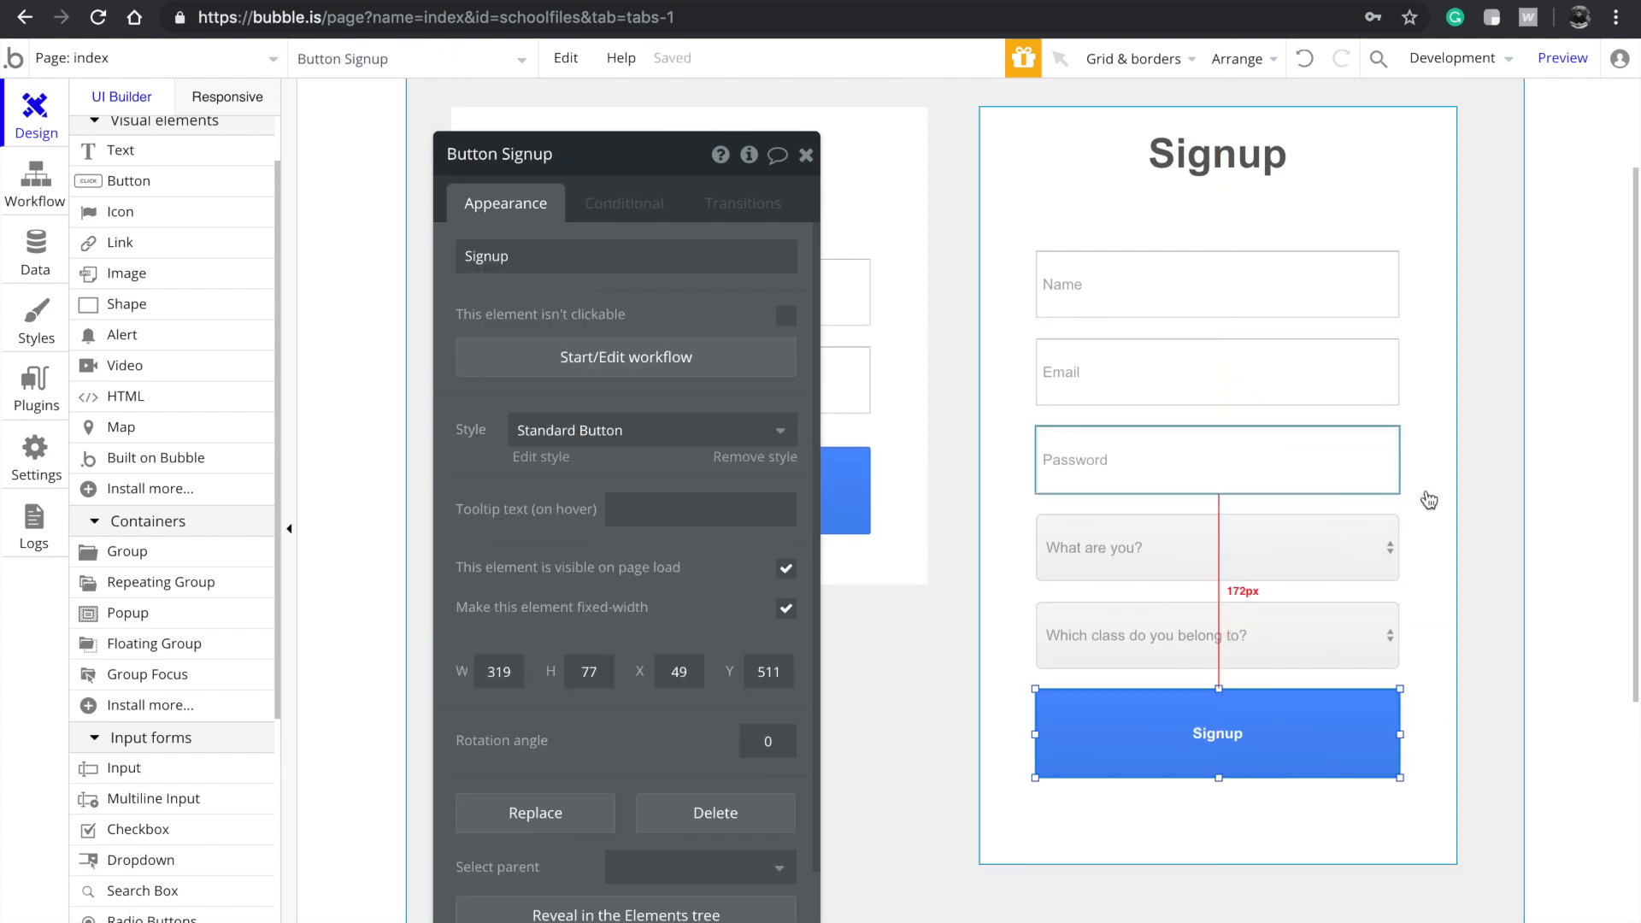
pyautogui.scroll(1, 1424, 498)
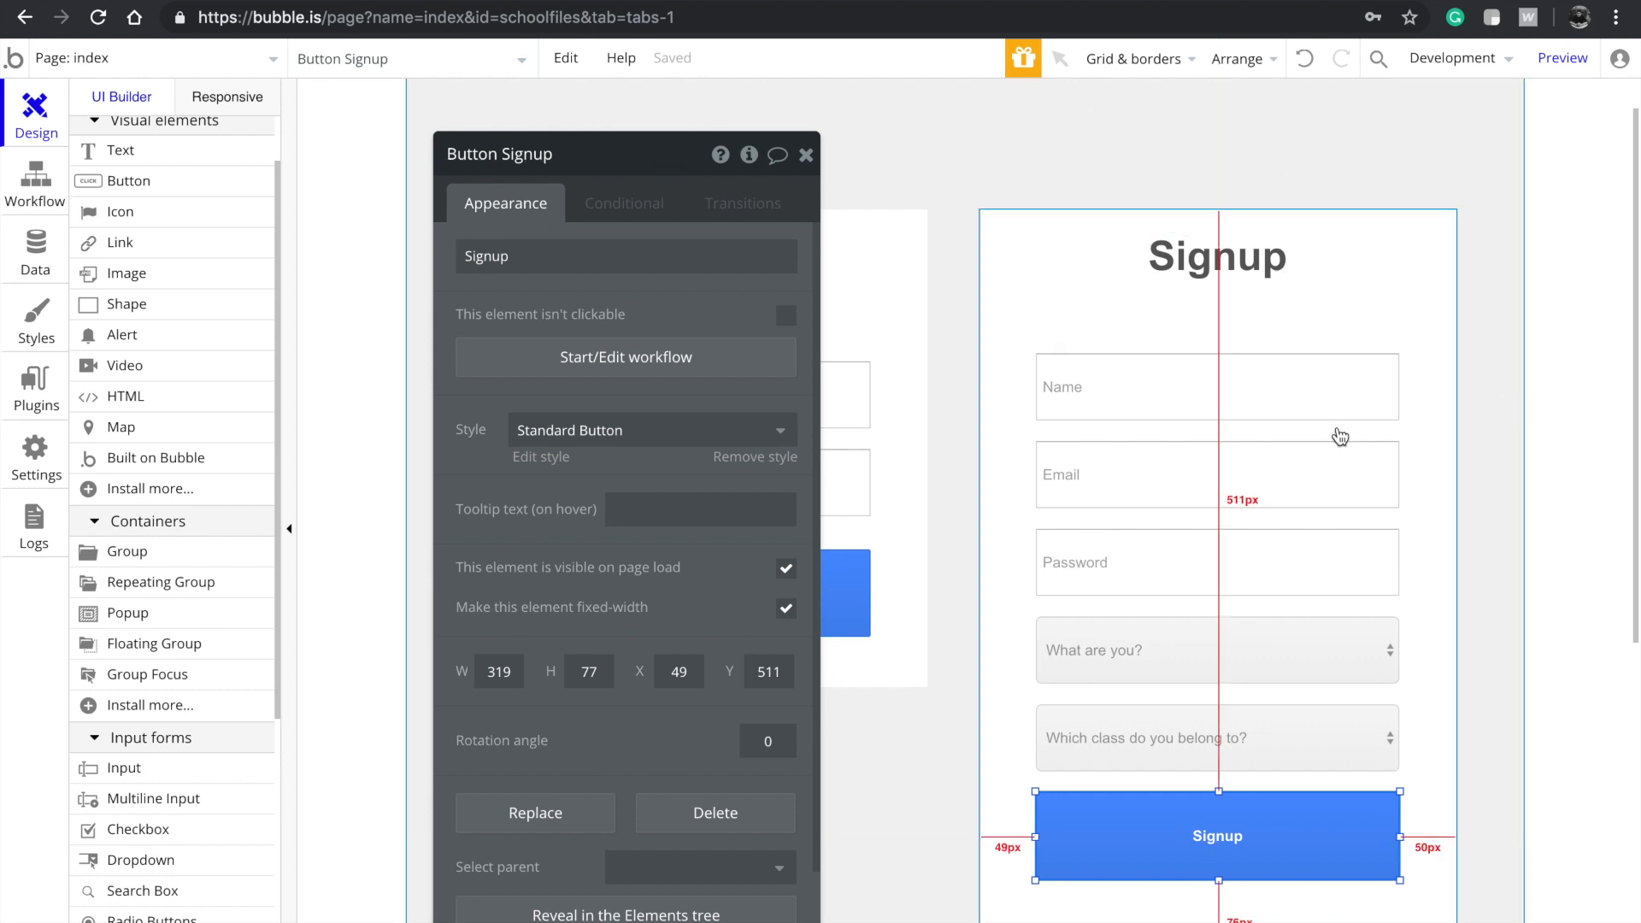
pyautogui.scroll(-1, 1546, 376)
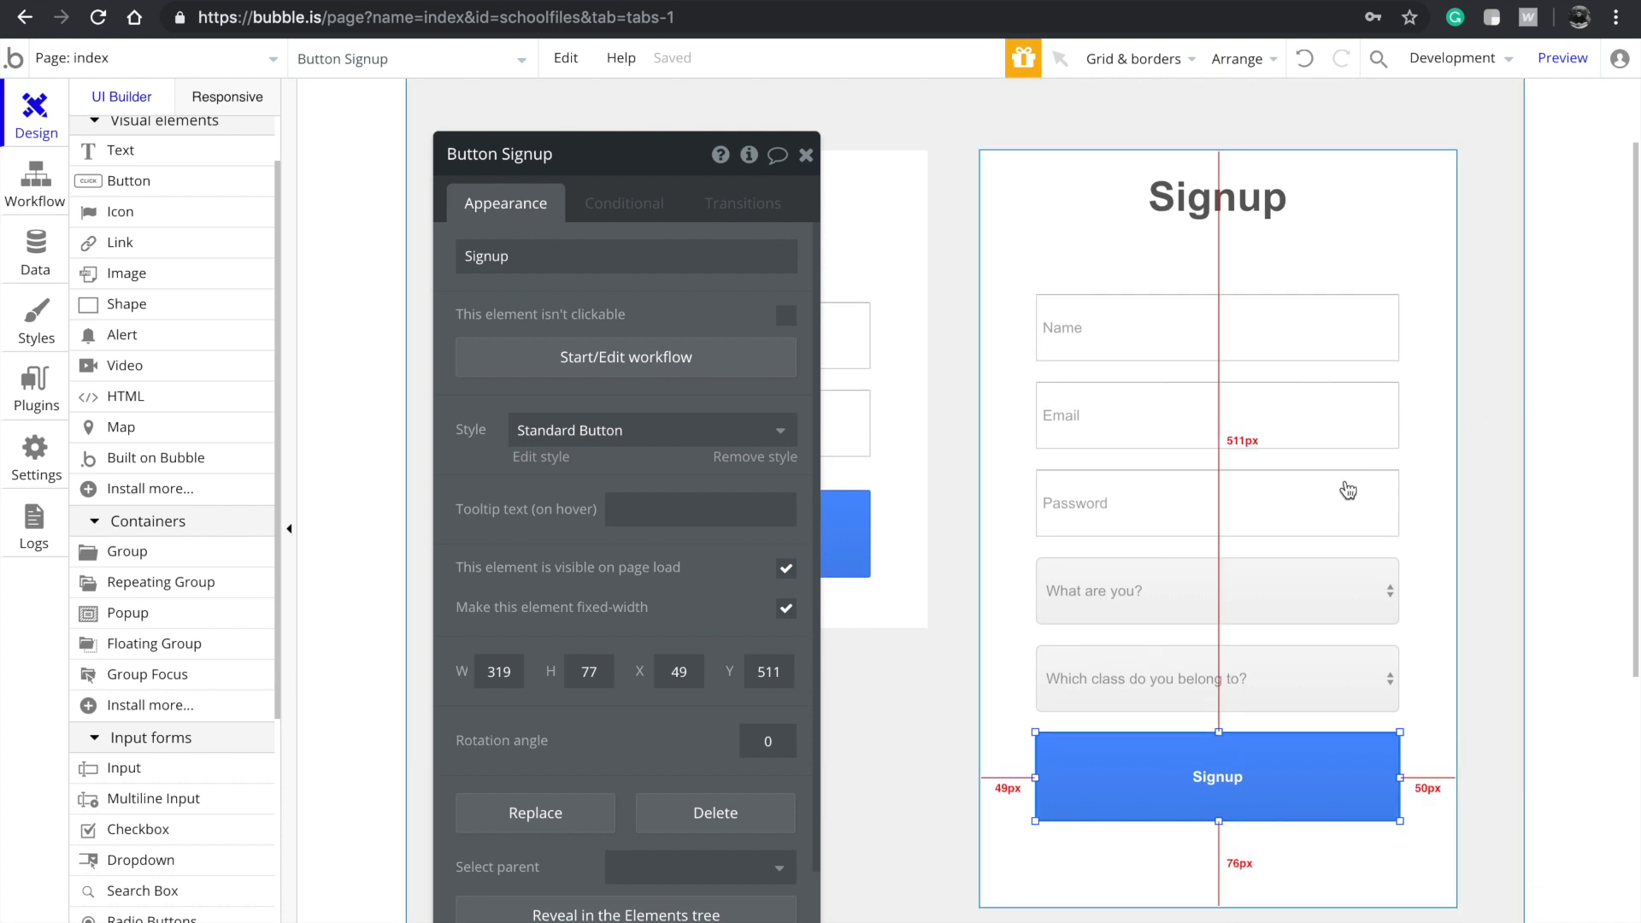
pyautogui.click(1232, 839)
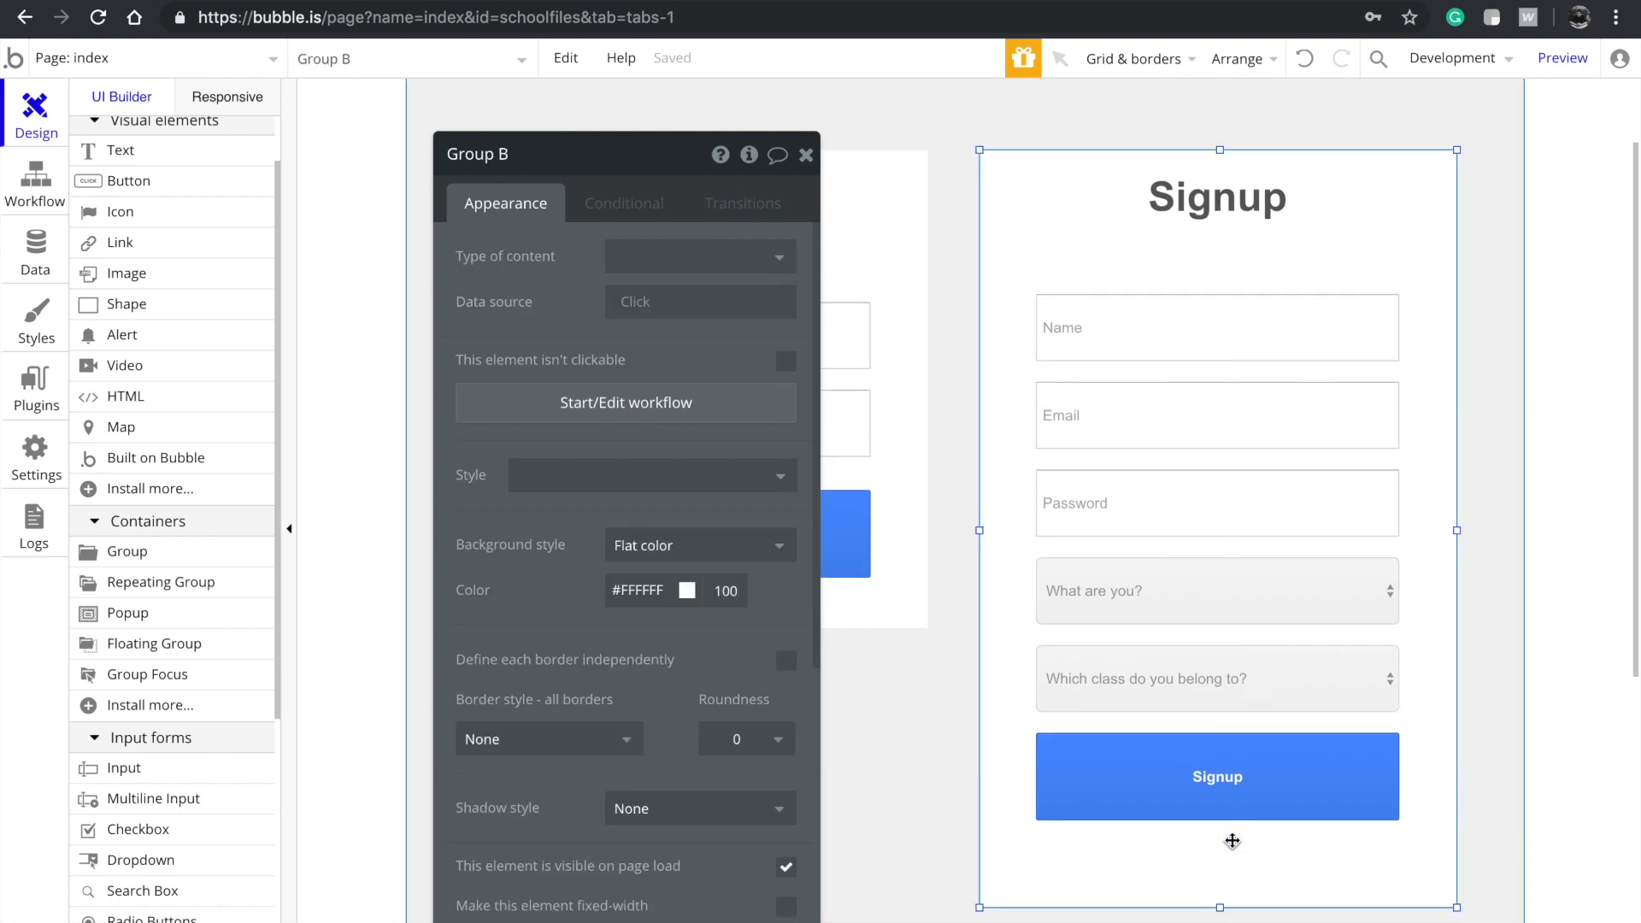
pyautogui.moveTo(1219, 916); pyautogui.dragTo(1221, 879)
# Check the Signup button and class dropdown placement within the resized group
pyautogui.click(1227, 908)
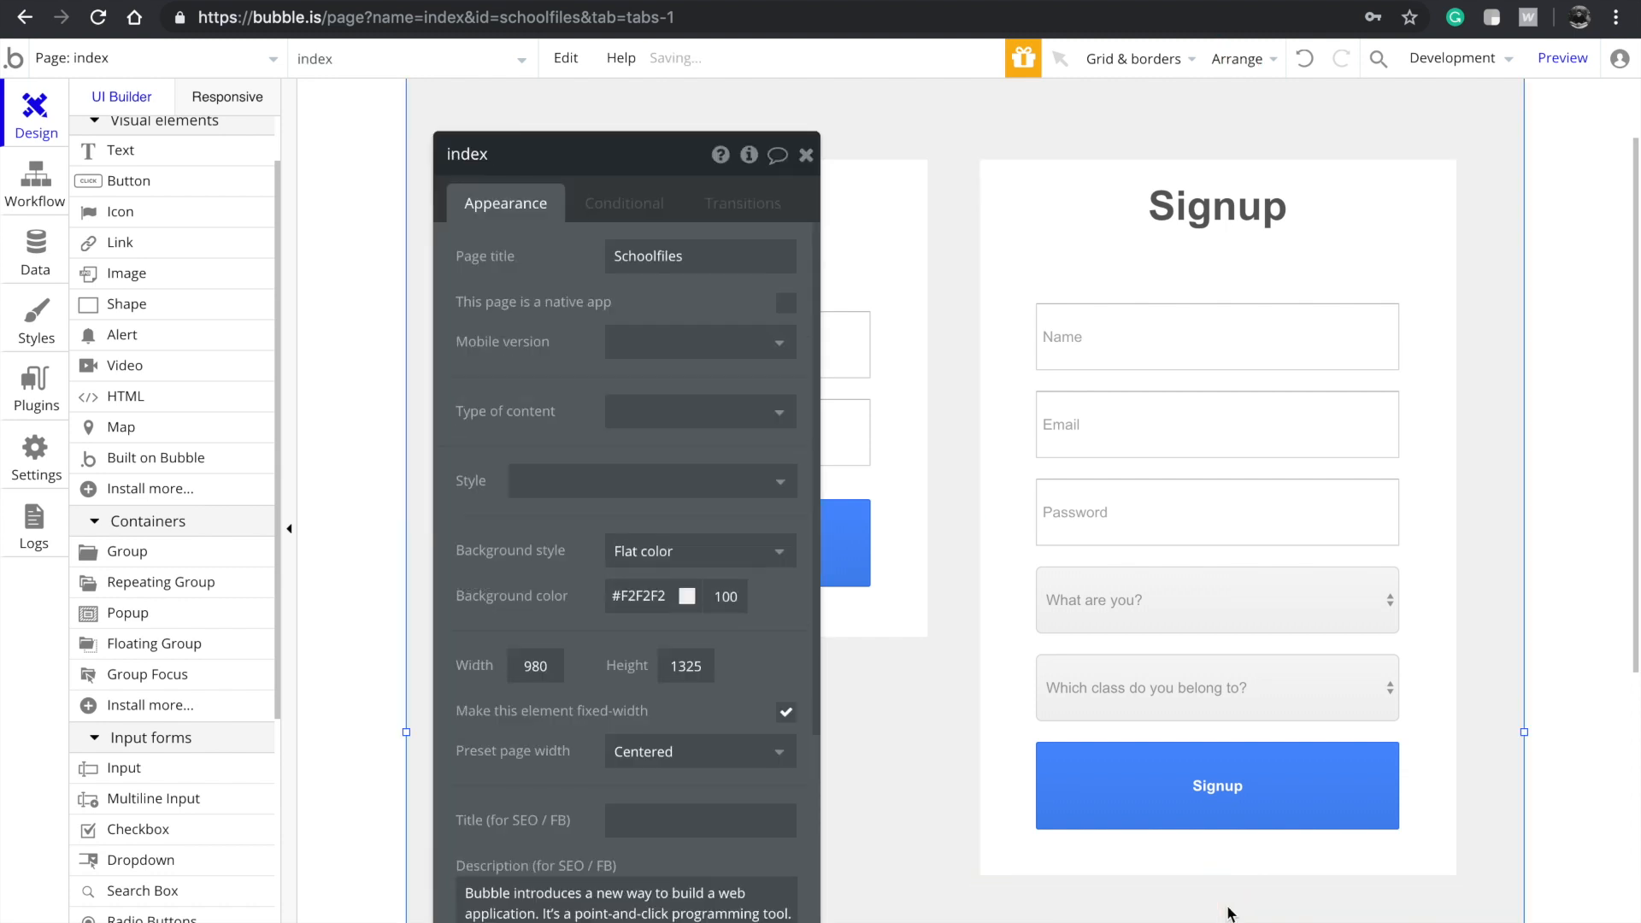
pyautogui.click(1212, 811)
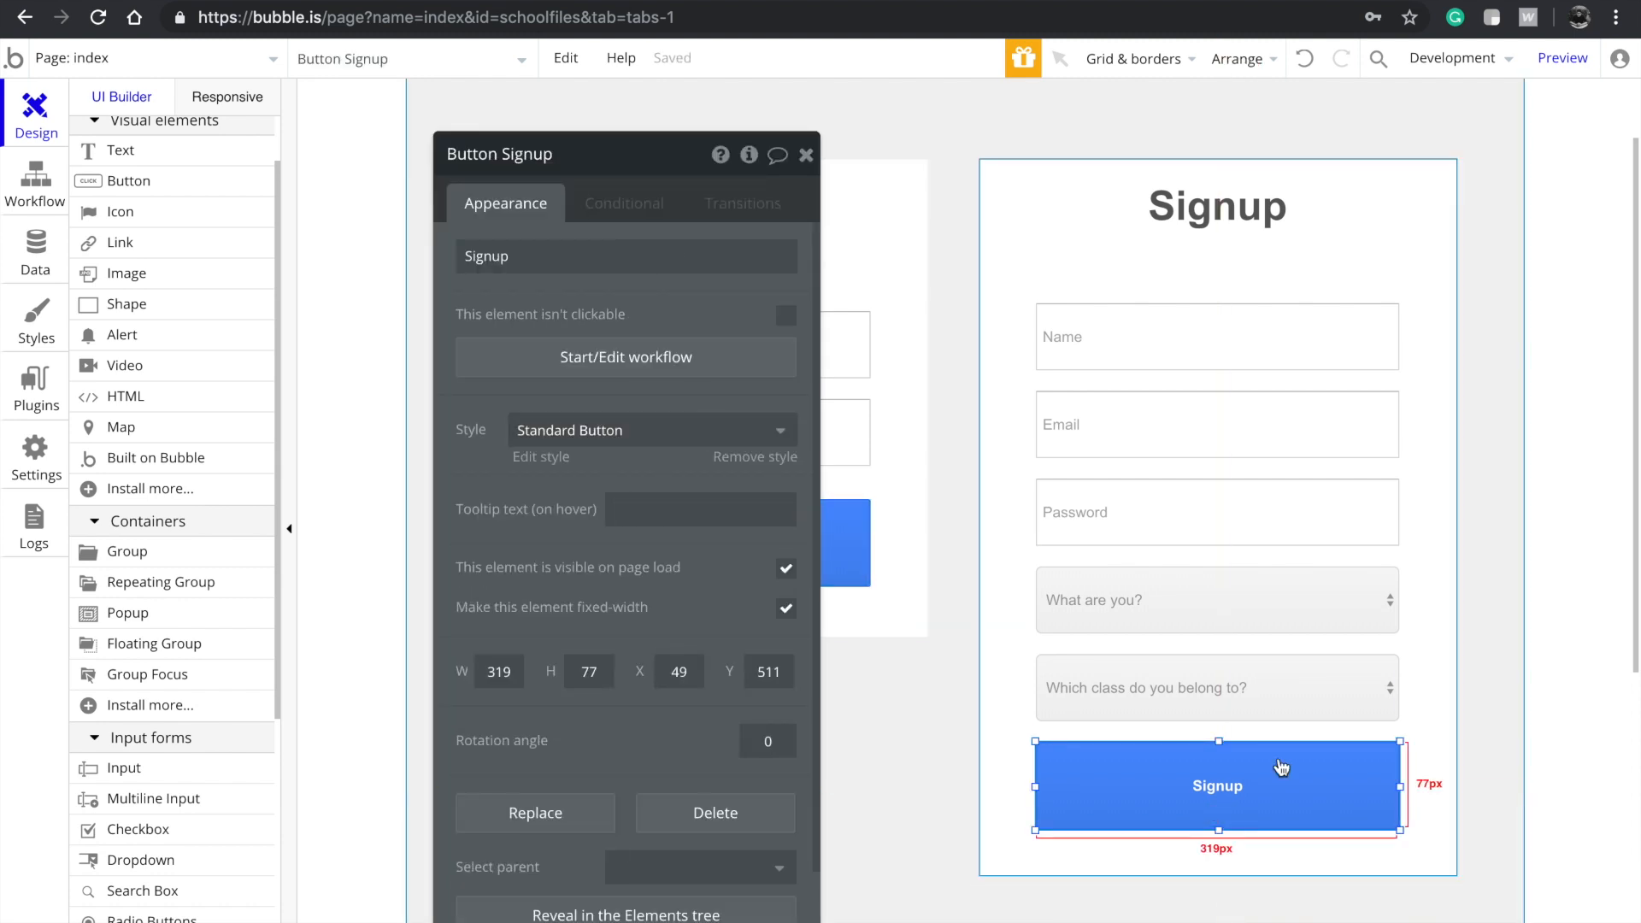
pyautogui.click(1235, 696)
pyautogui.scroll(-1, 1213, 598)
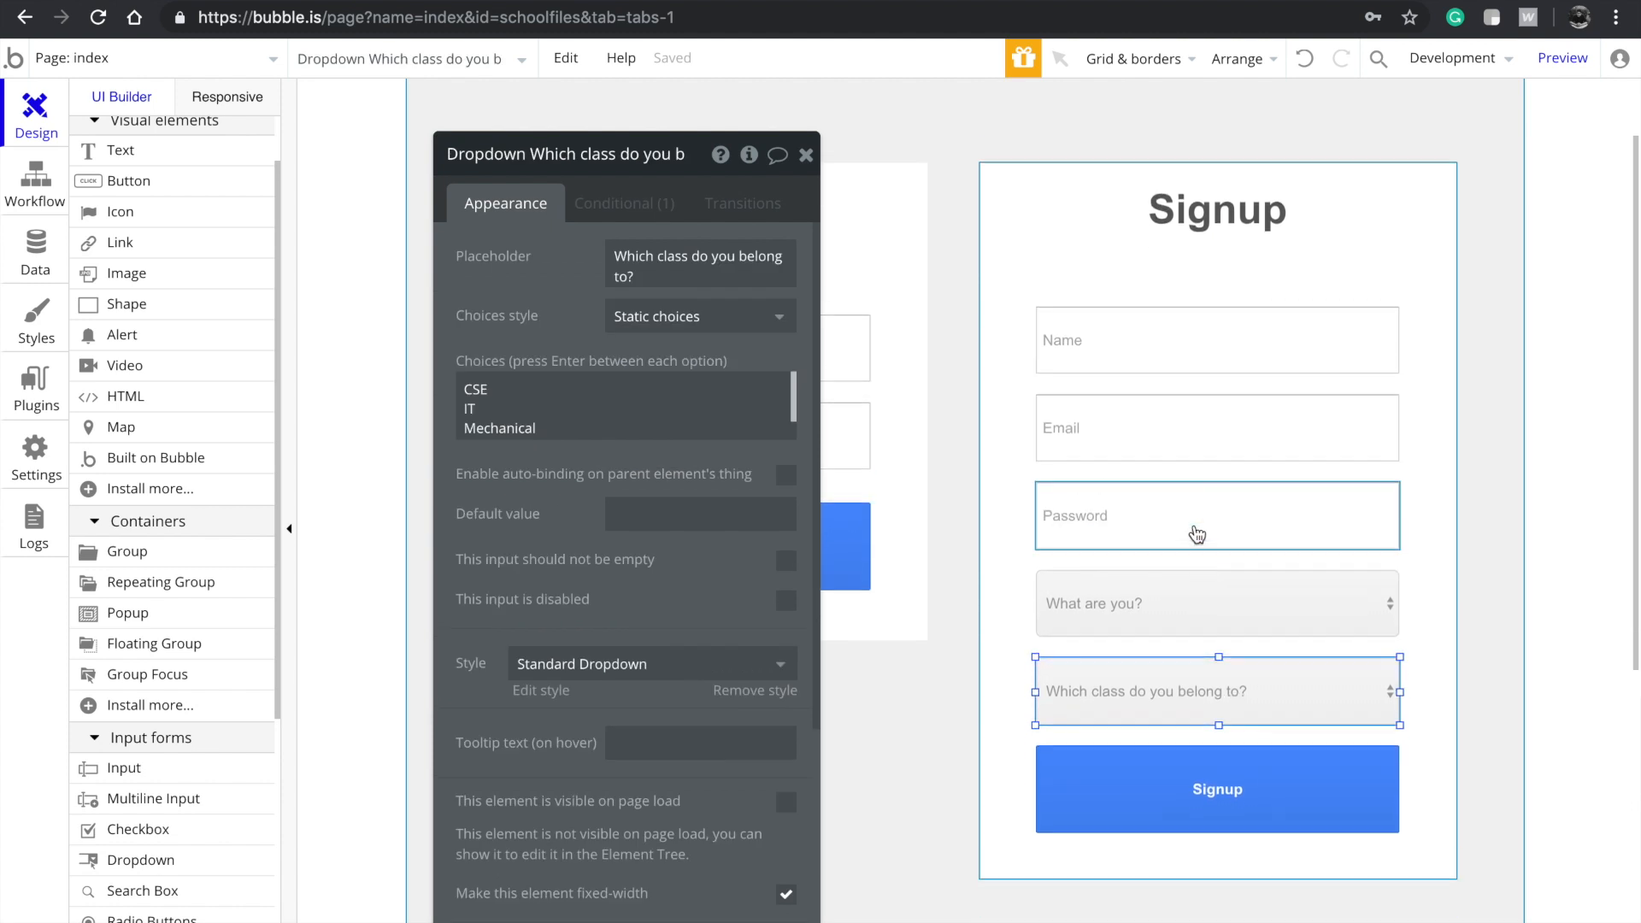
pyautogui.scroll(2, 1196, 530)
pyautogui.scroll(-1, 1102, 376)
pyautogui.scroll(-1, 1060, 773)
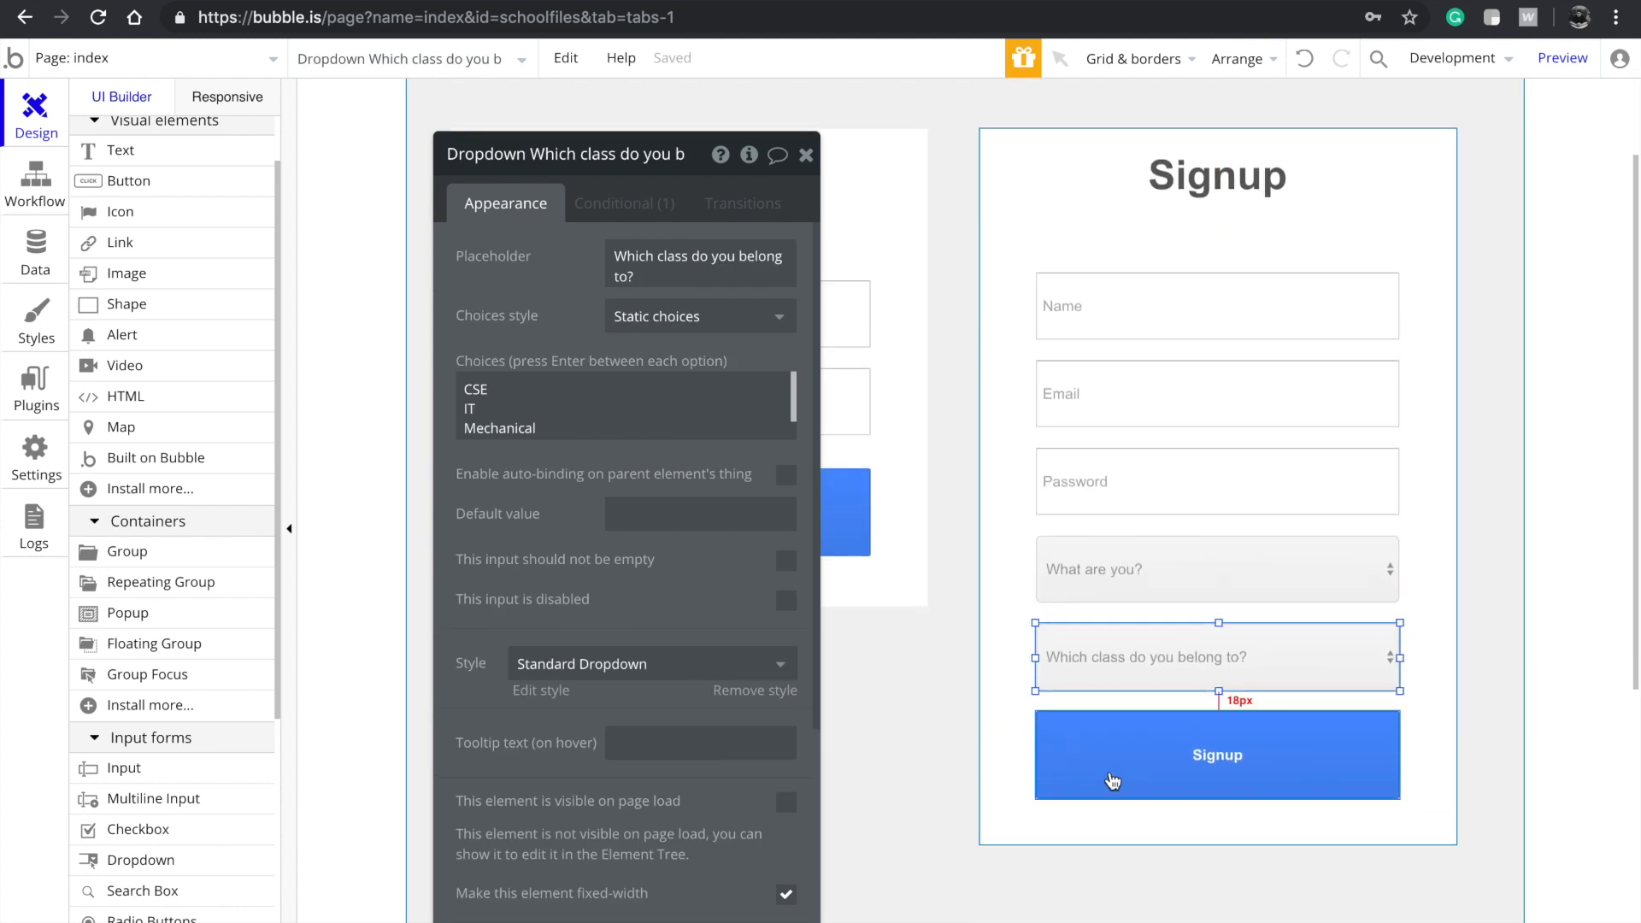
pyautogui.click(1112, 781)
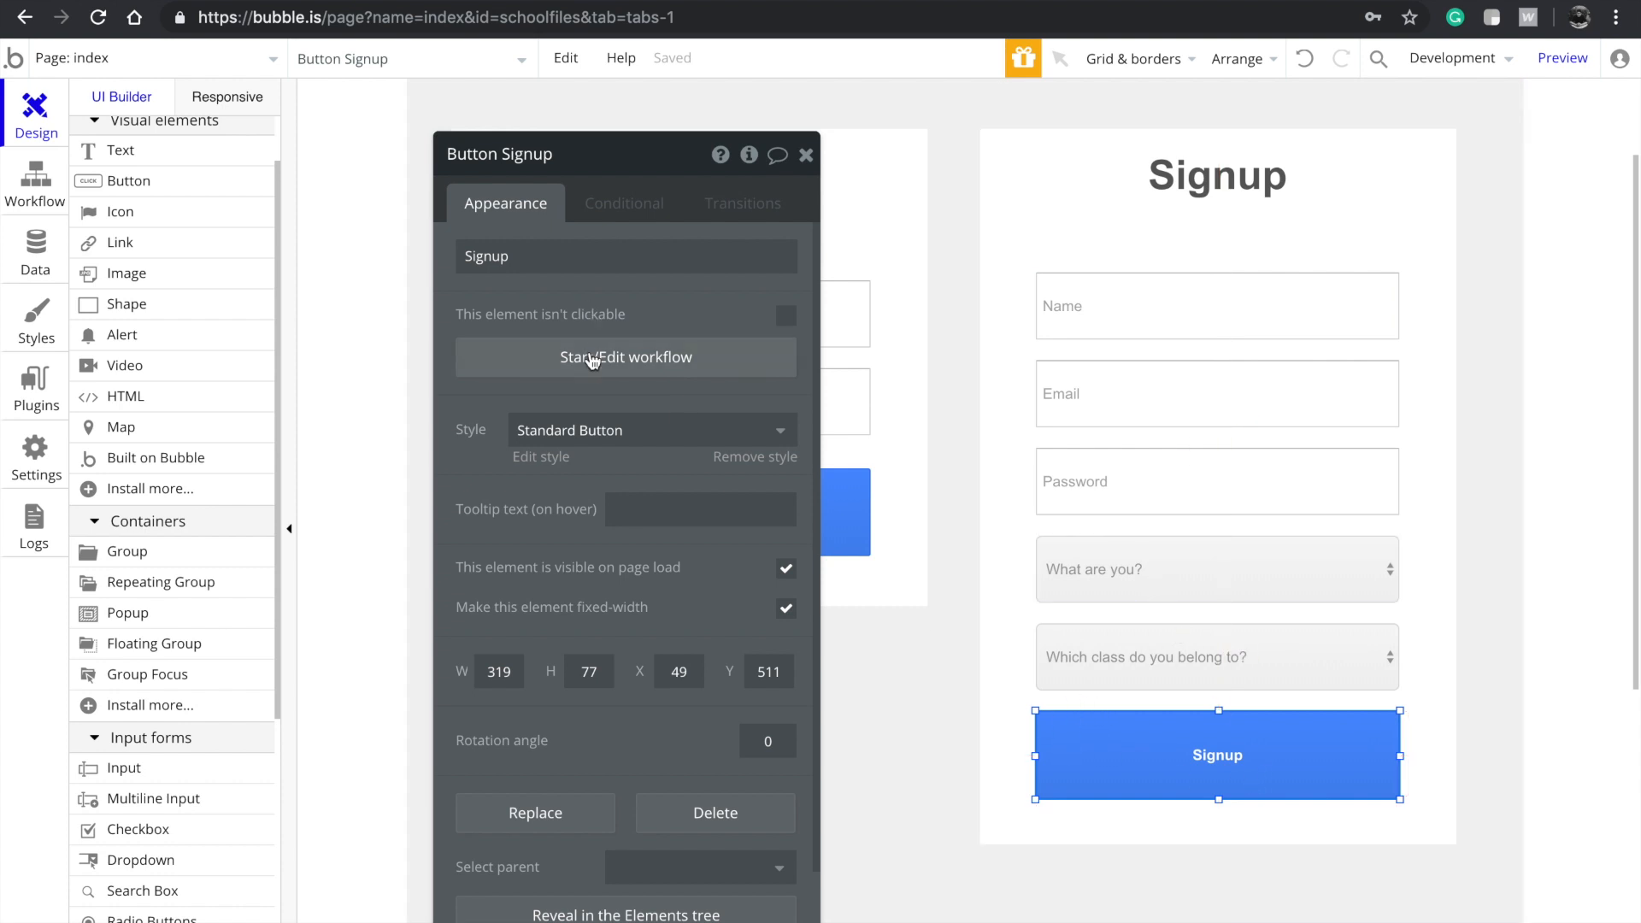
# In the Data tab, add a Display Name text field to User
pyautogui.click(37, 254)
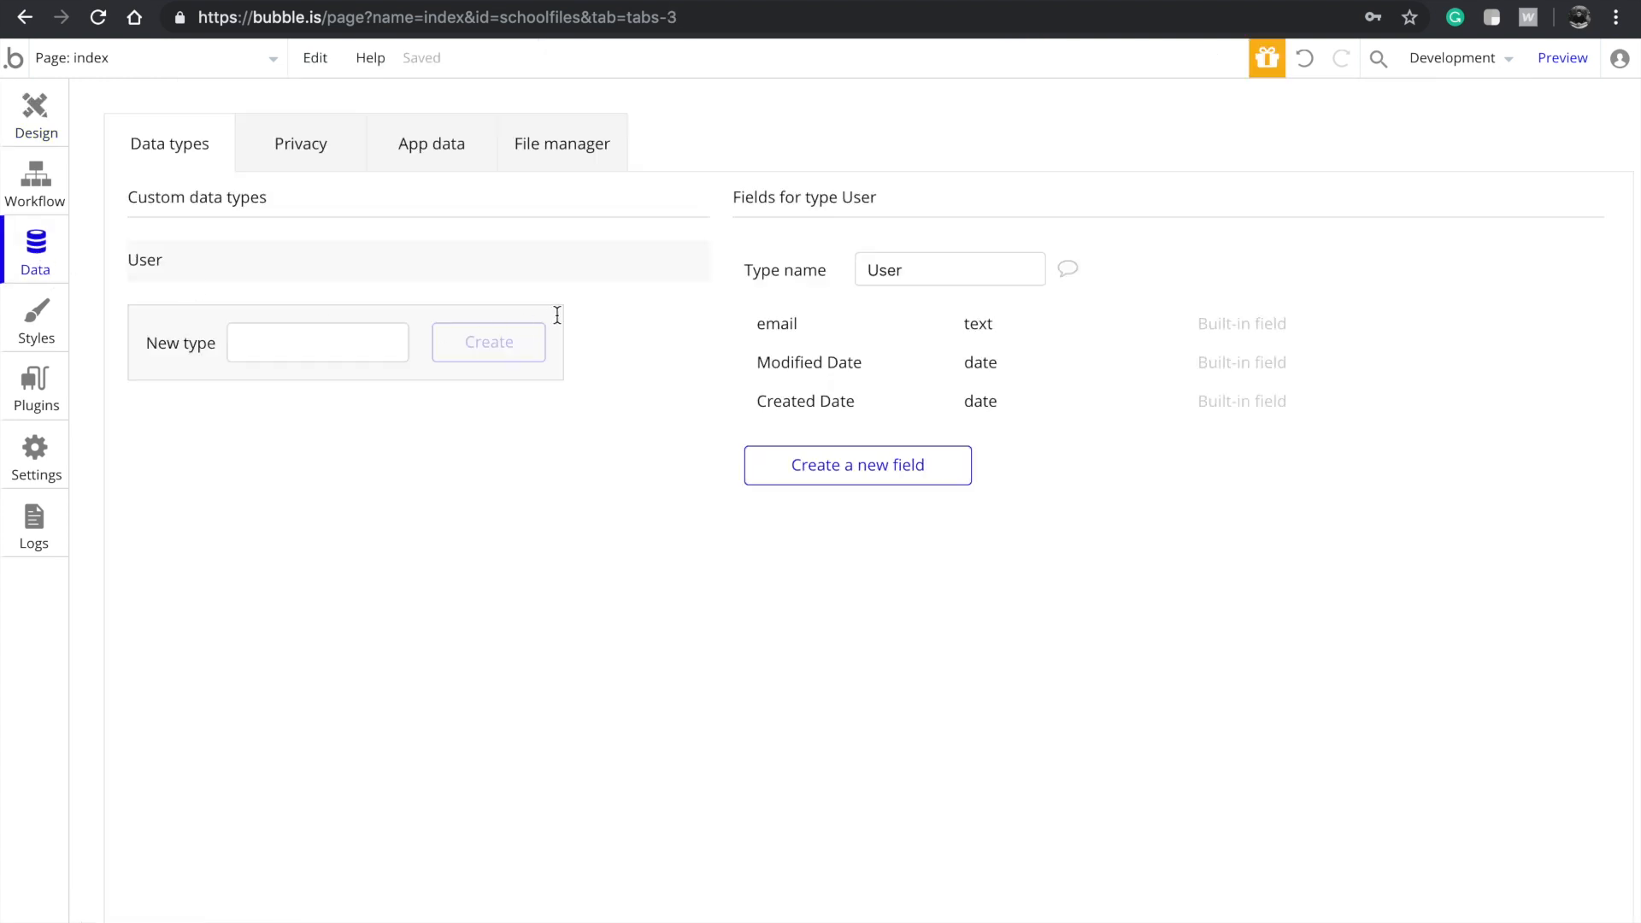
pyautogui.click(791, 480)
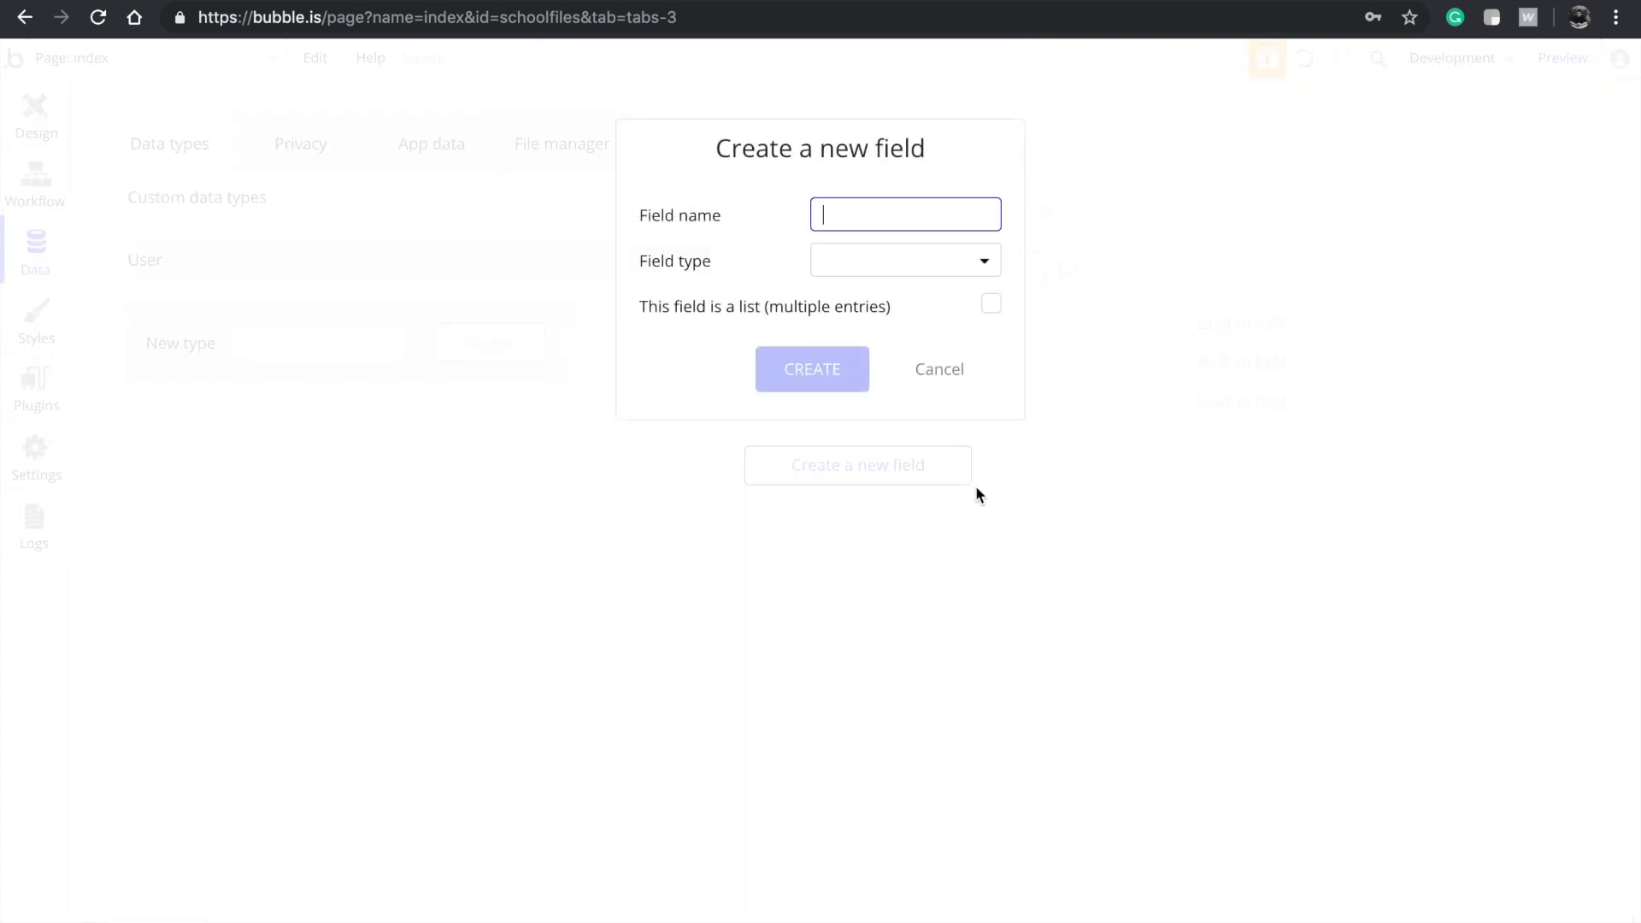
pyautogui.write('Name')
pyautogui.hotkey('ctrl', 'a')
pyautogui.write('F')
pyautogui.click(900, 246)
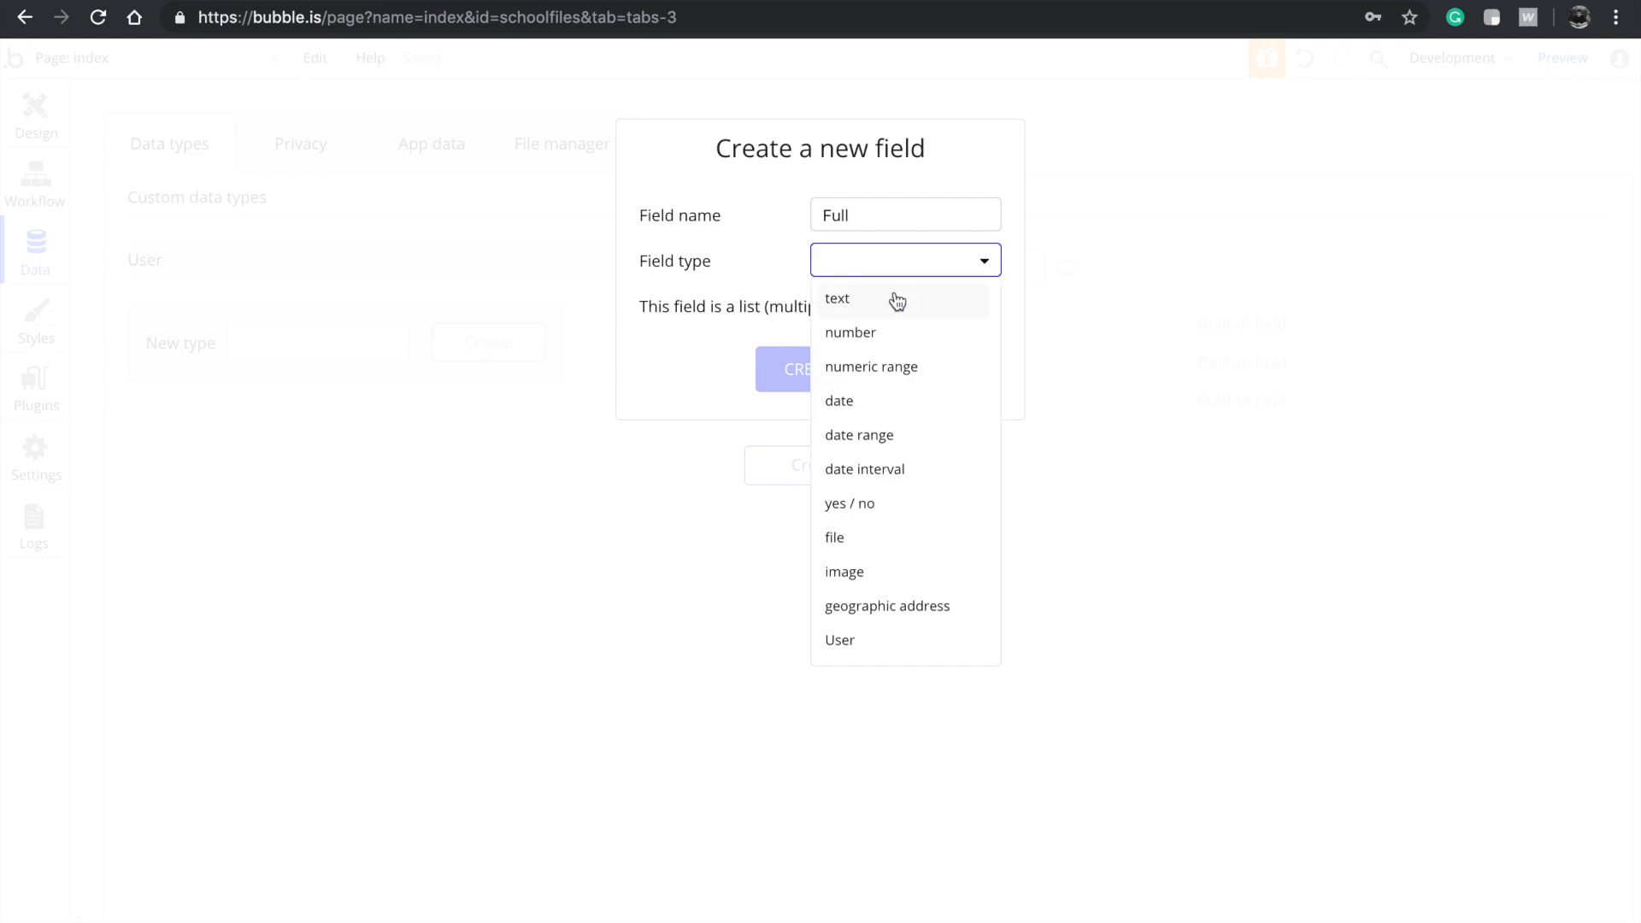
pyautogui.click(915, 207)
pyautogui.write('Name')
pyautogui.hotkey('ctrl', 'a')
pyautogui.write('Dus')
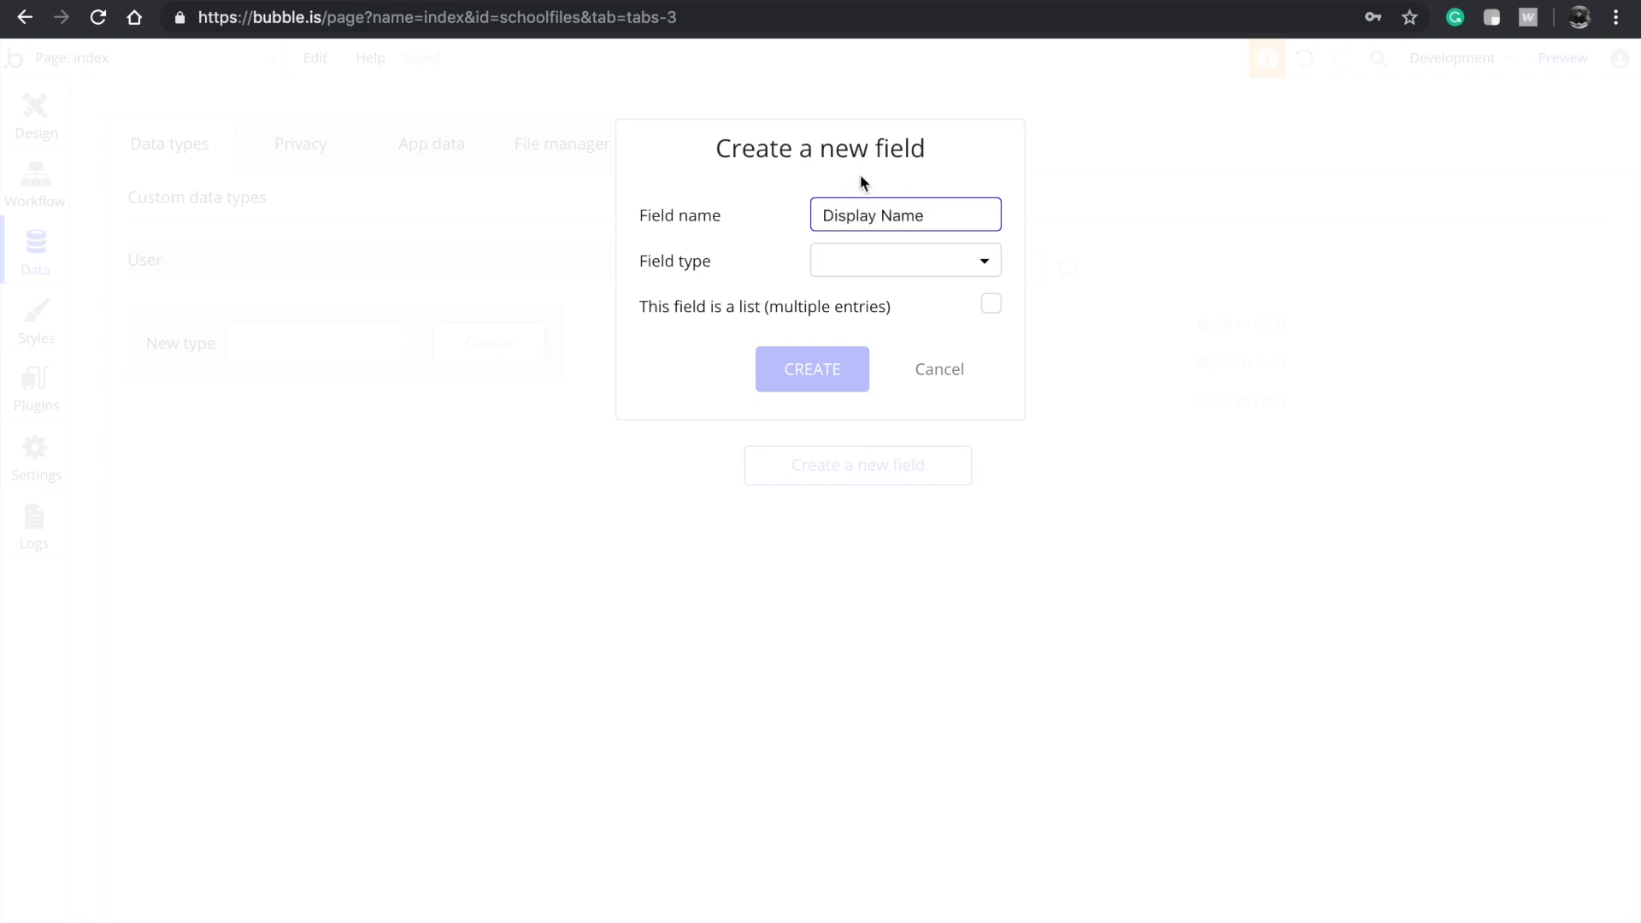
pyautogui.click(865, 260)
pyautogui.click(838, 293)
pyautogui.click(820, 368)
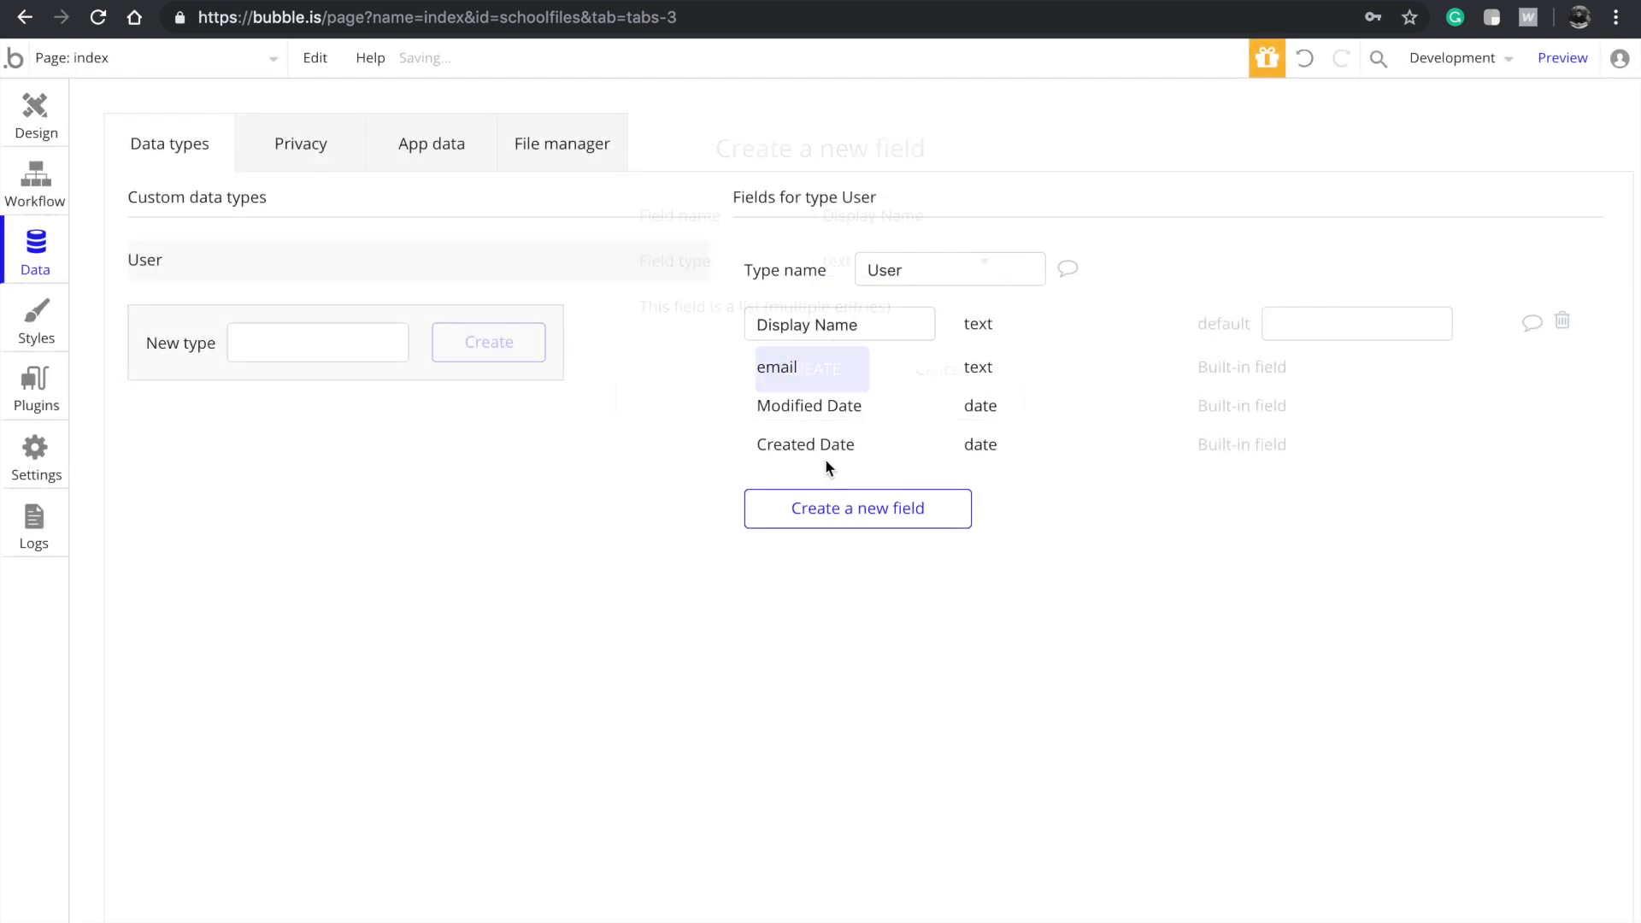
# Add an Occupation text field to User
pyautogui.click(835, 504)
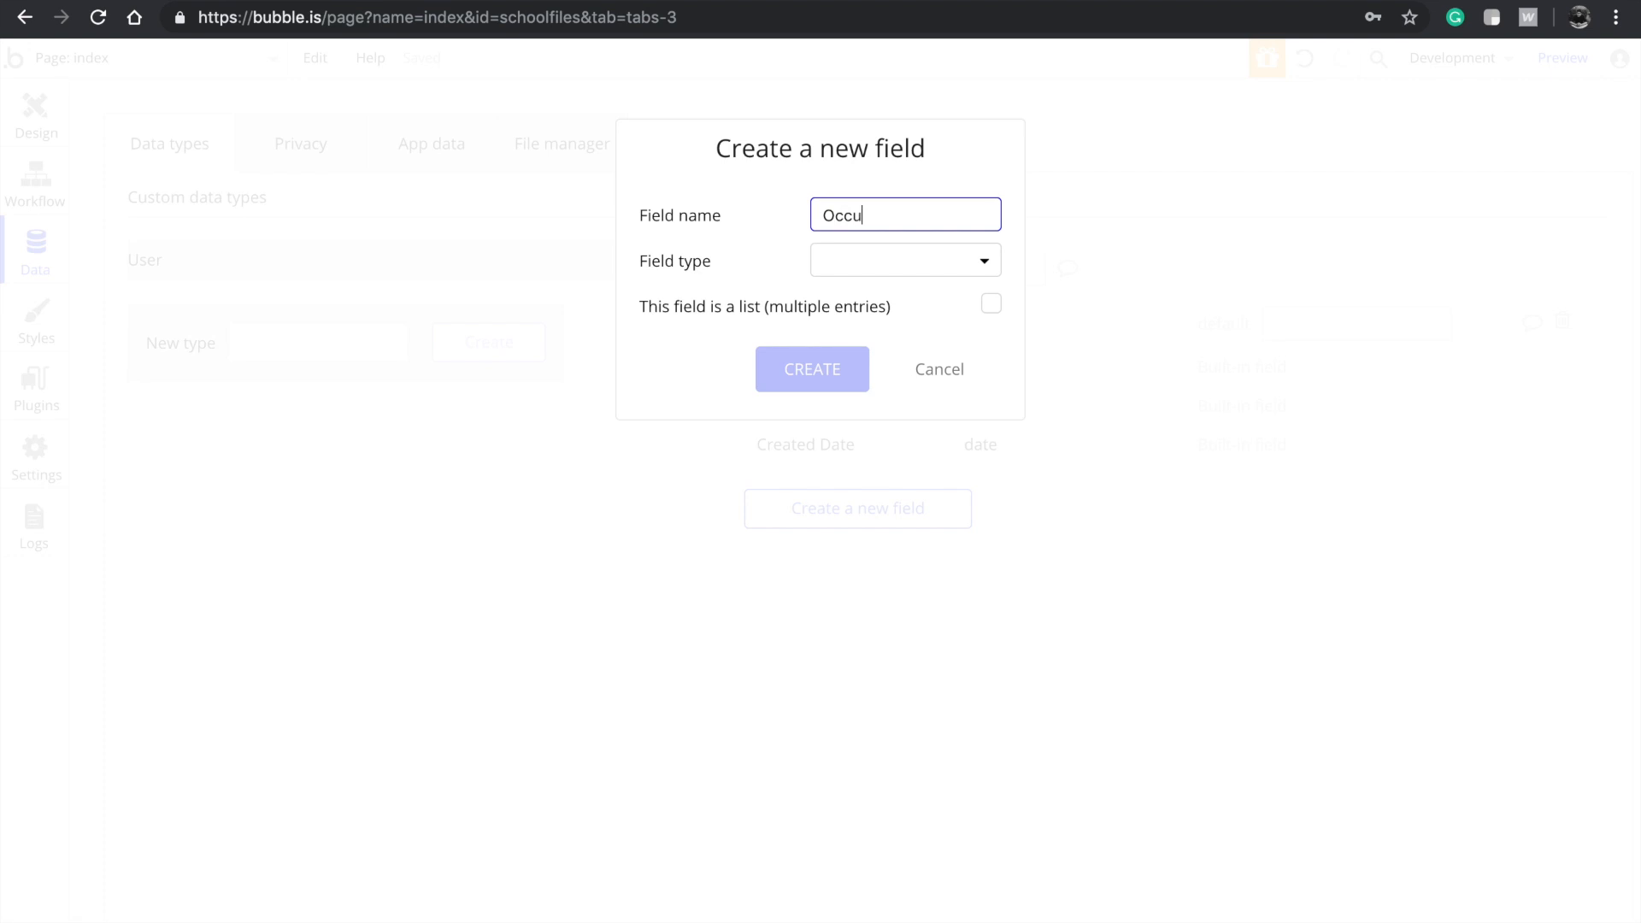
pyautogui.click(826, 273)
pyautogui.click(826, 273)
pyautogui.click(840, 280)
pyautogui.click(836, 299)
pyautogui.click(809, 376)
# Add a Class text field to User
pyautogui.click(846, 556)
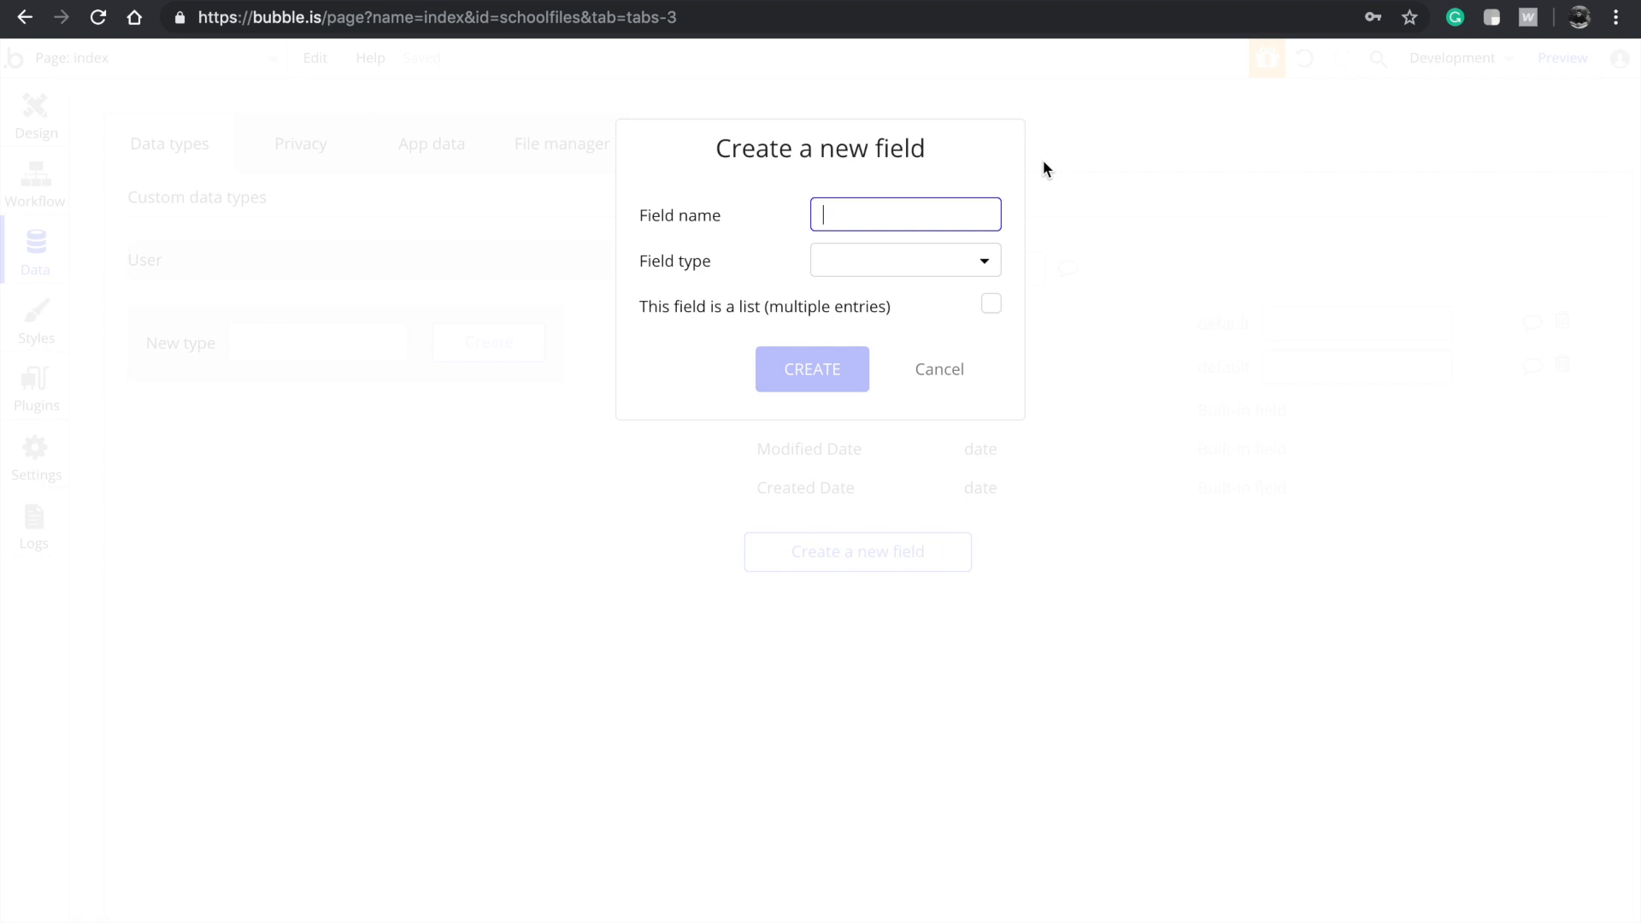
pyautogui.write('Class')
pyautogui.click(898, 259)
pyautogui.click(863, 305)
pyautogui.click(807, 366)
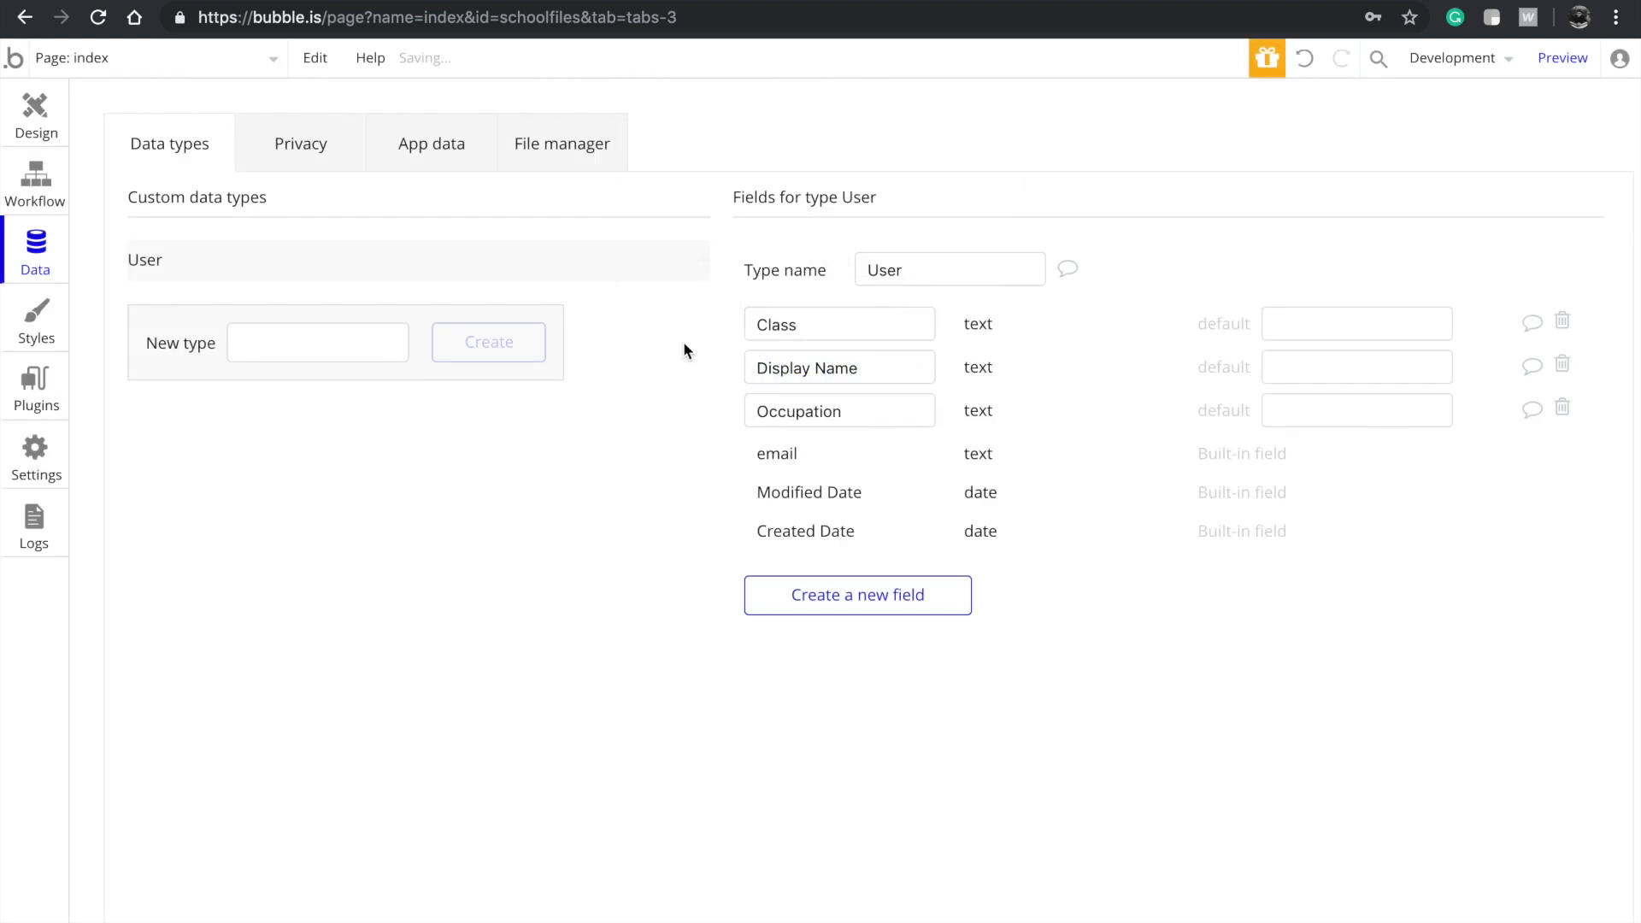
# Back in Design, select the Which class dropdown, review its Choices, and open its Conditional tab
pyautogui.click(36, 108)
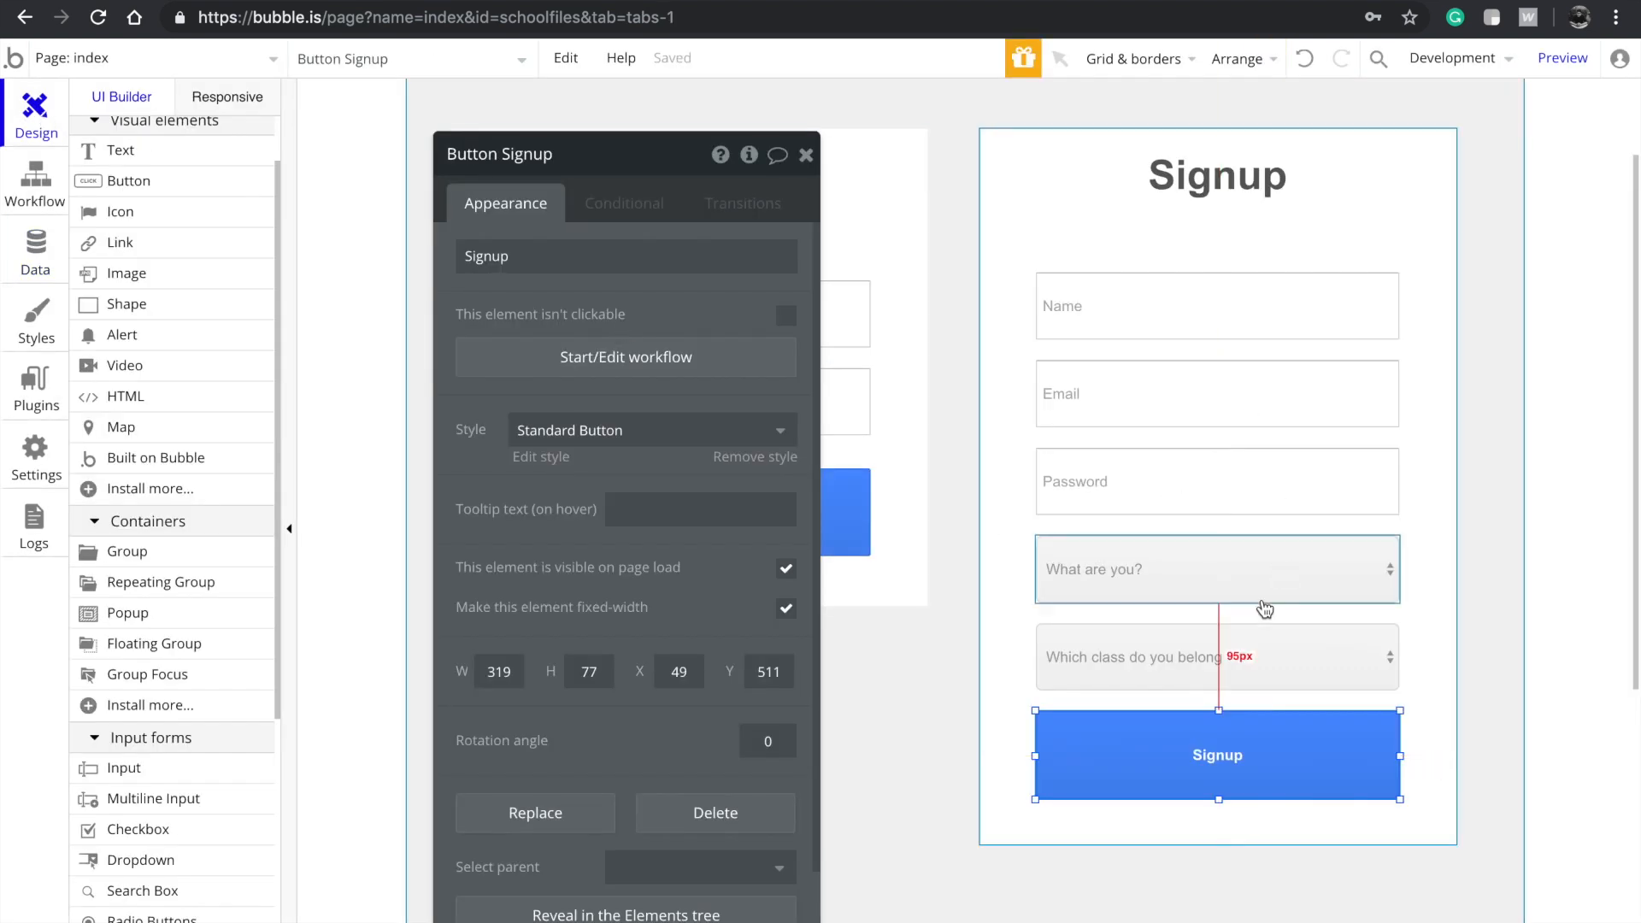
pyautogui.click(1252, 636)
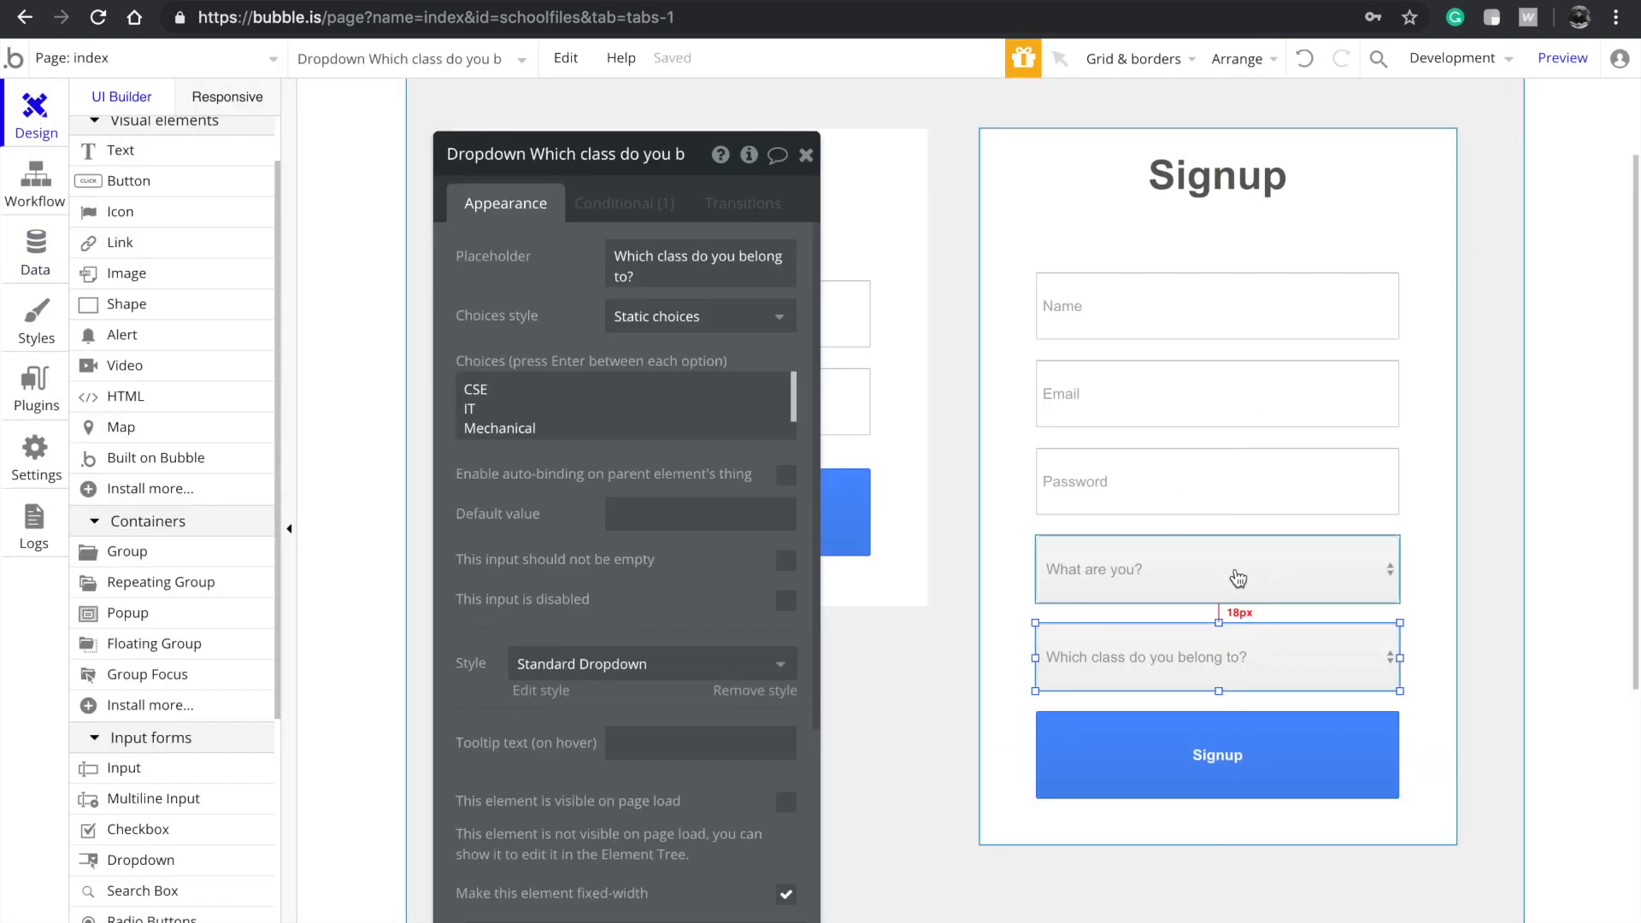
pyautogui.scroll(1, 1238, 557)
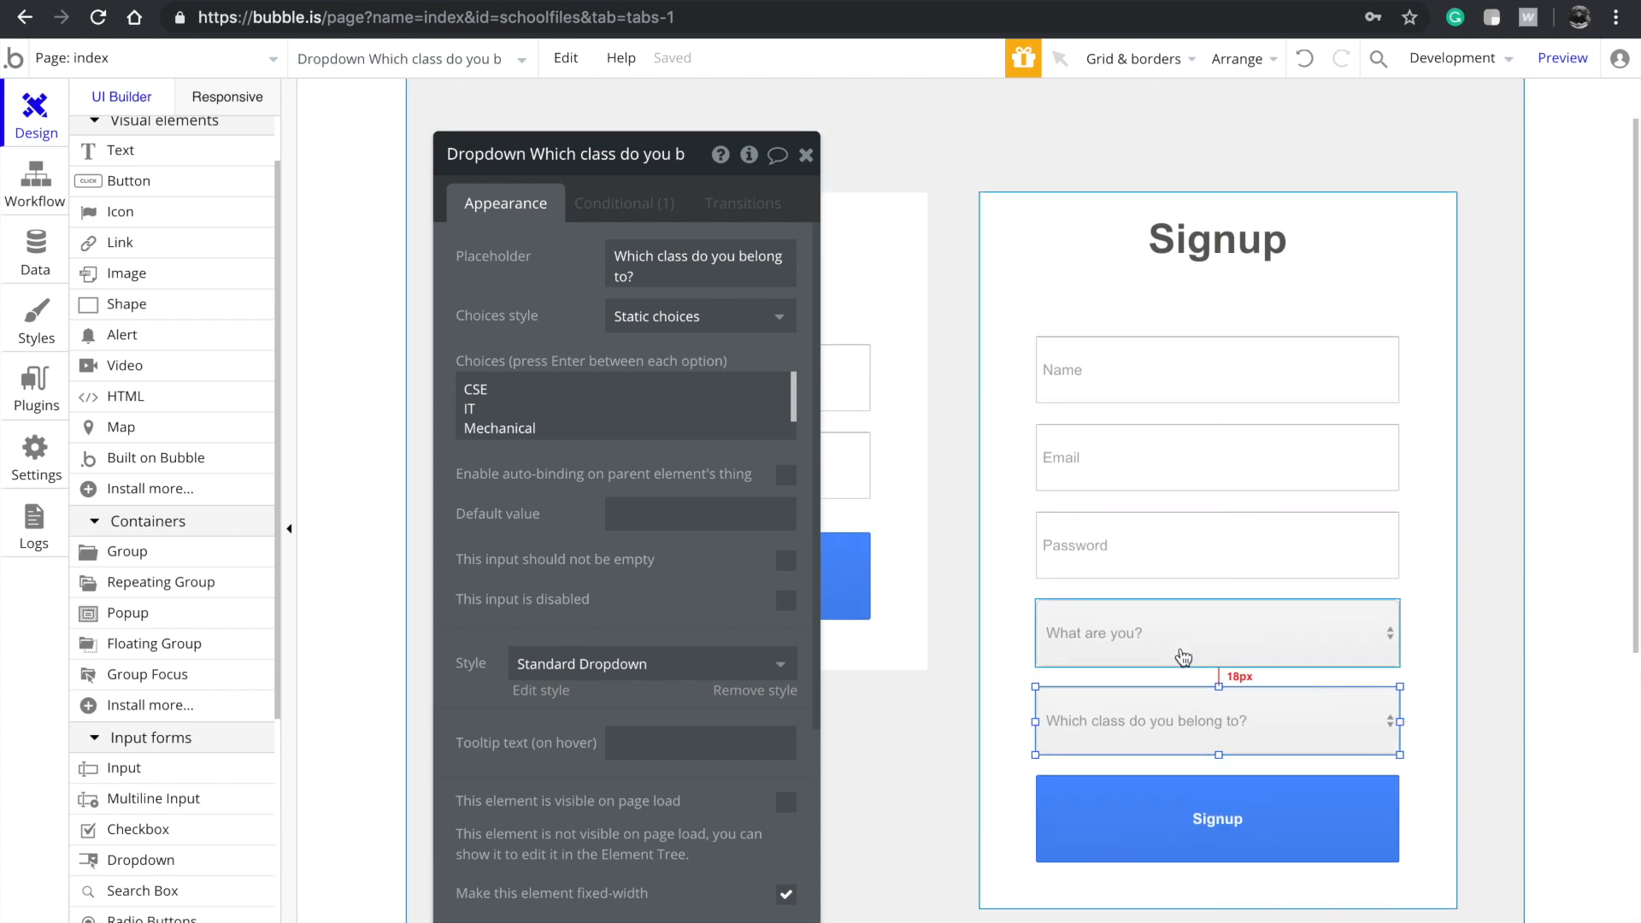
pyautogui.click(641, 424)
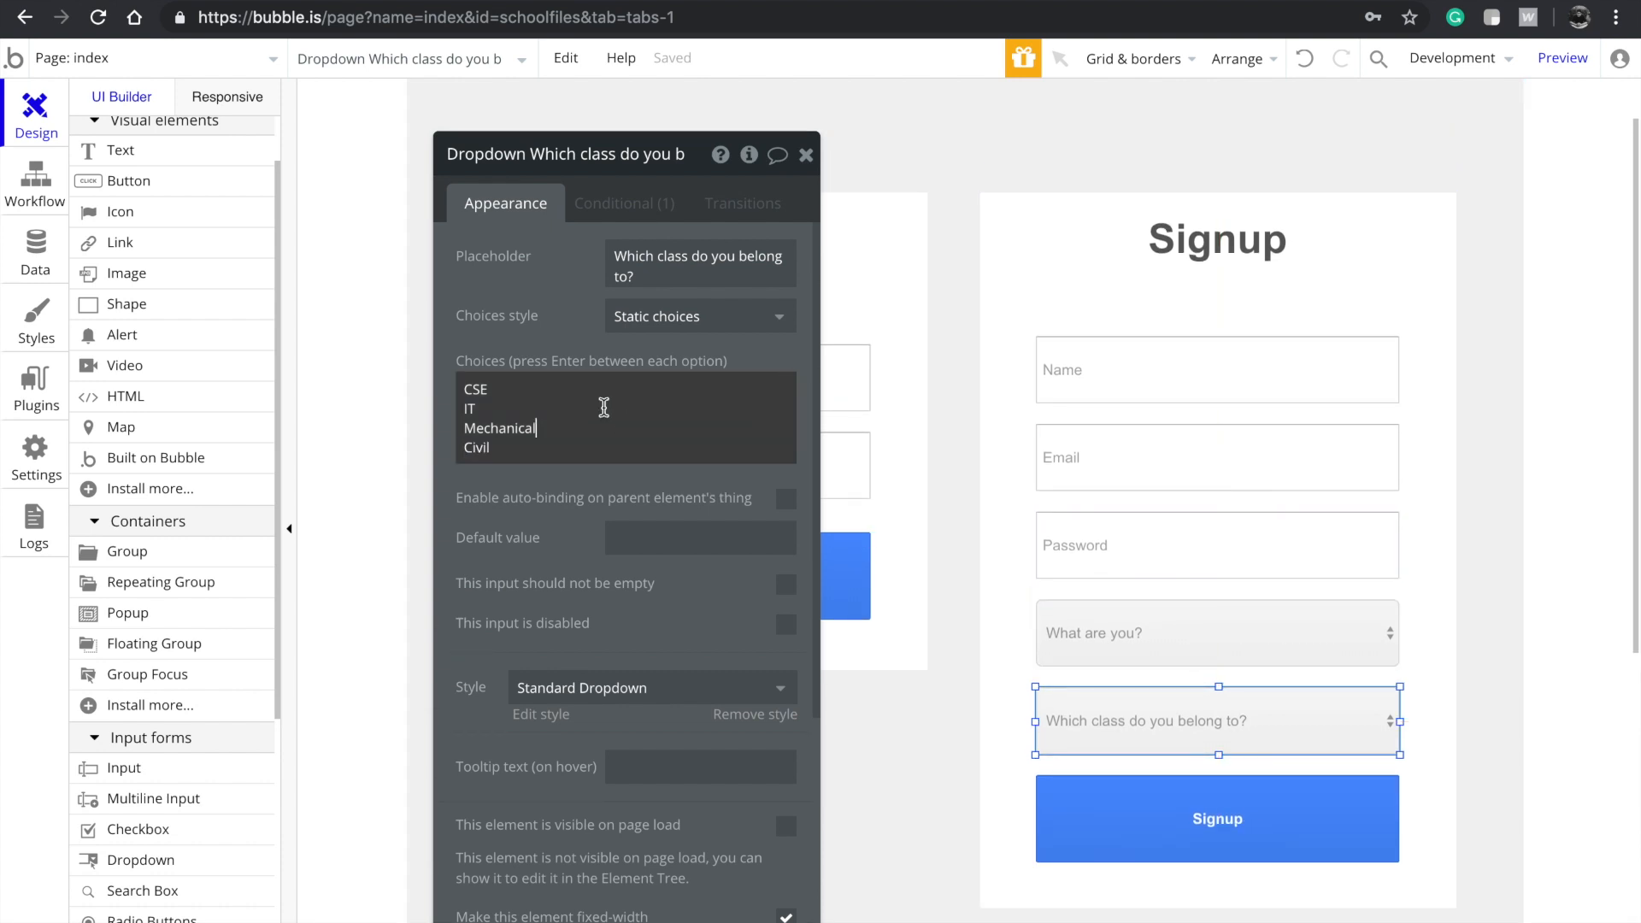
pyautogui.hotkey('ctrl', 'a')
pyautogui.click(569, 295)
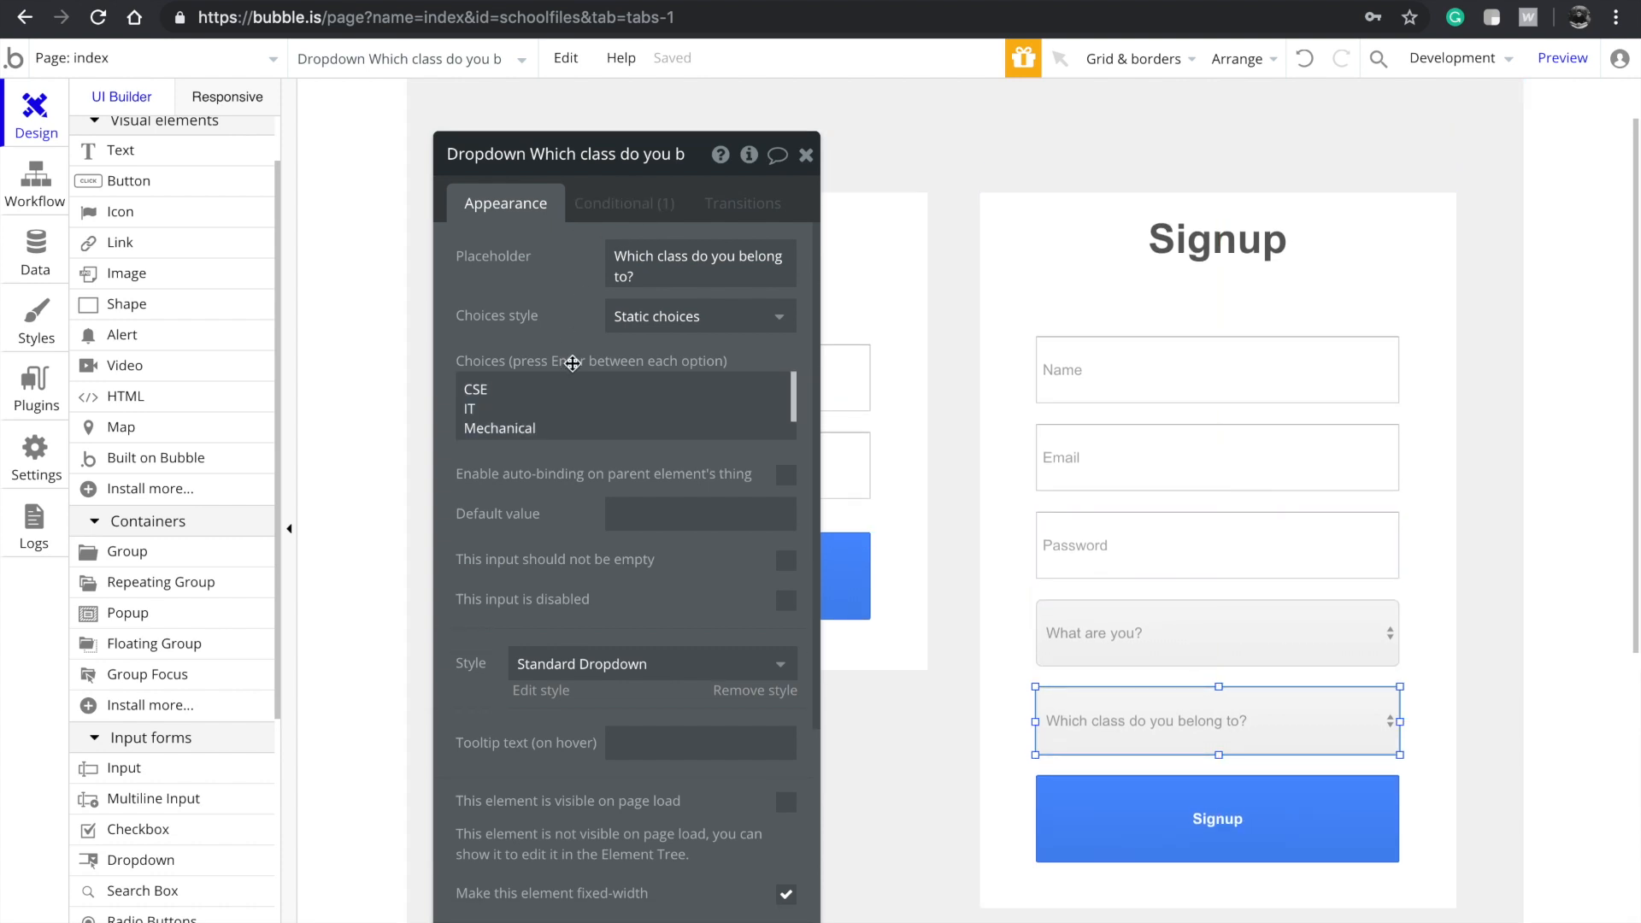
pyautogui.click(622, 205)
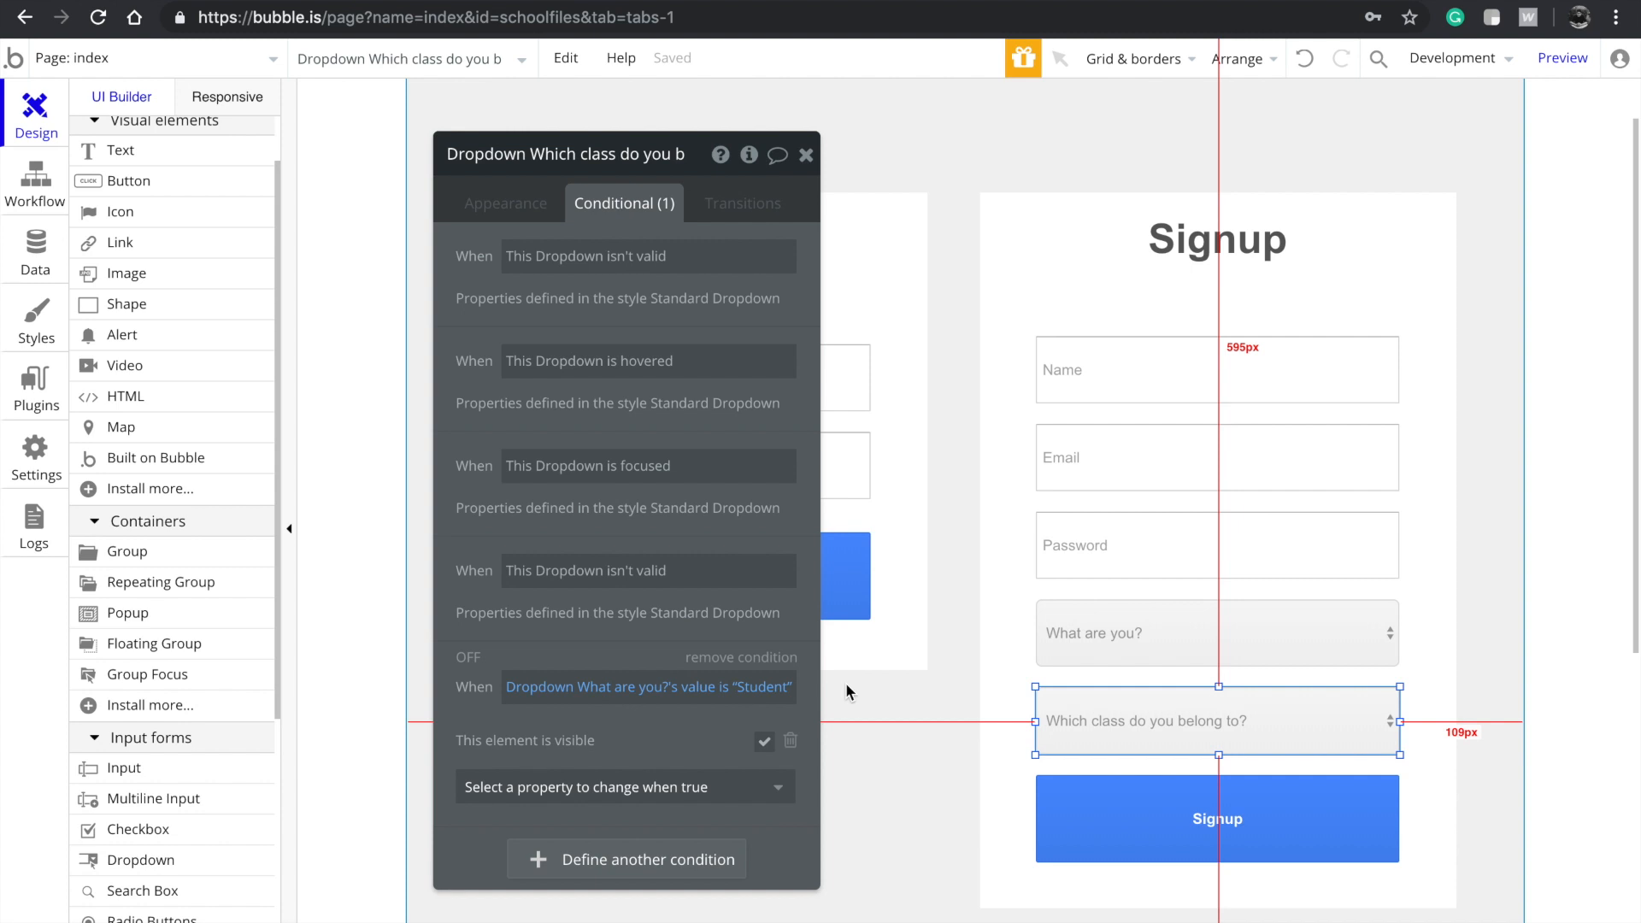
# Try making the Student condition change the dropdown's choices, then remove that change
pyautogui.click(763, 786)
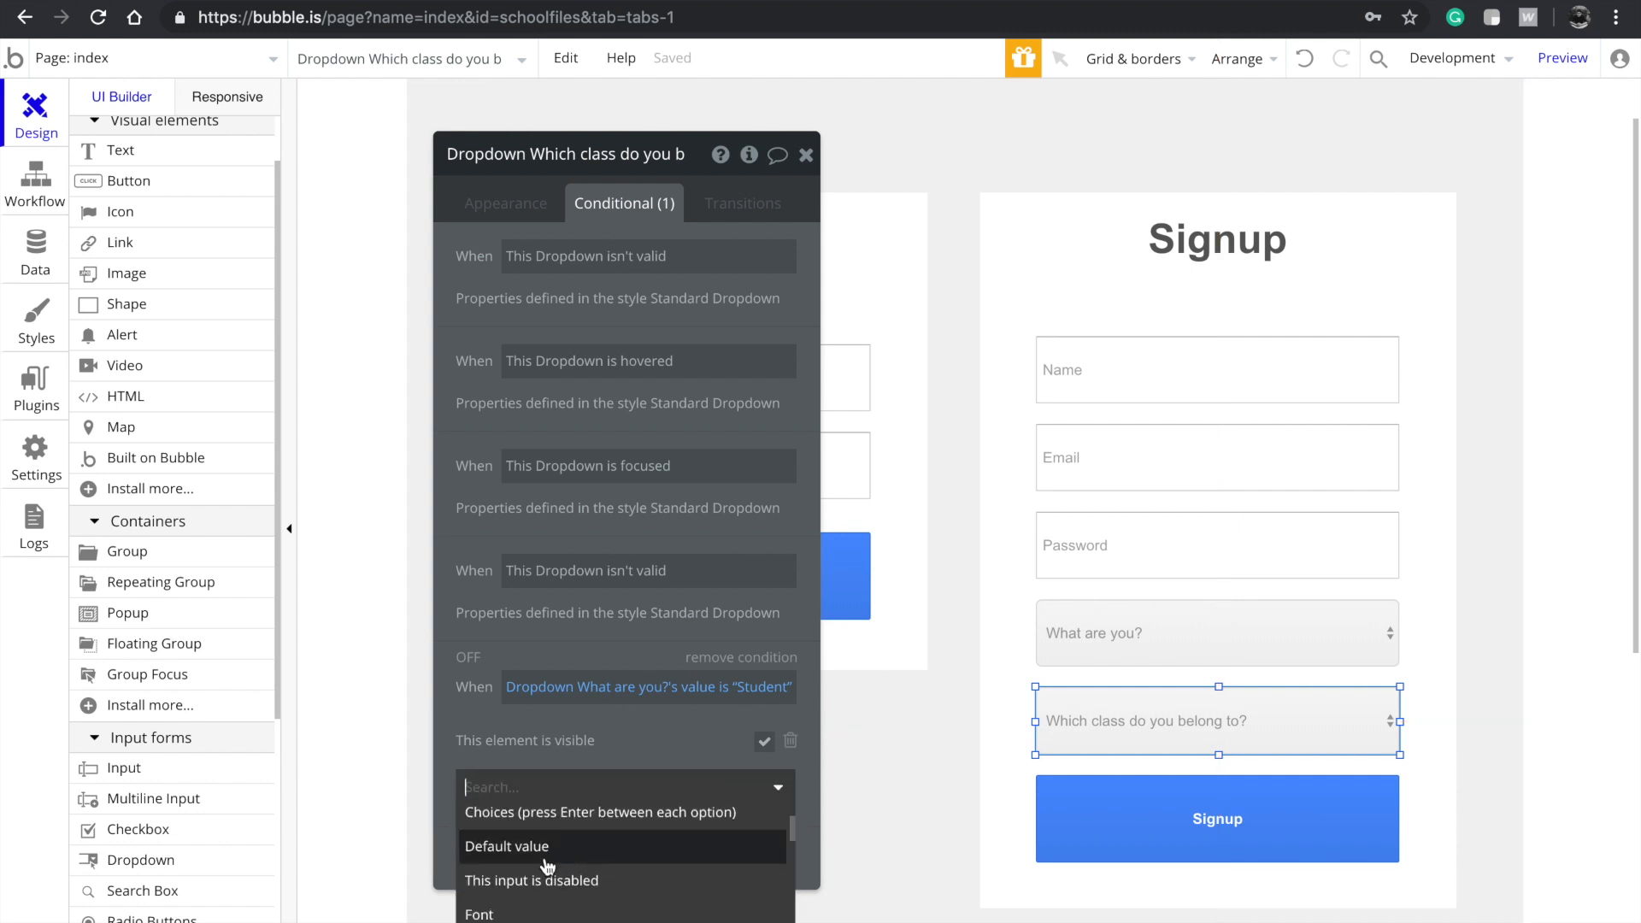
pyautogui.scroll(1, 547, 865)
pyautogui.click(523, 866)
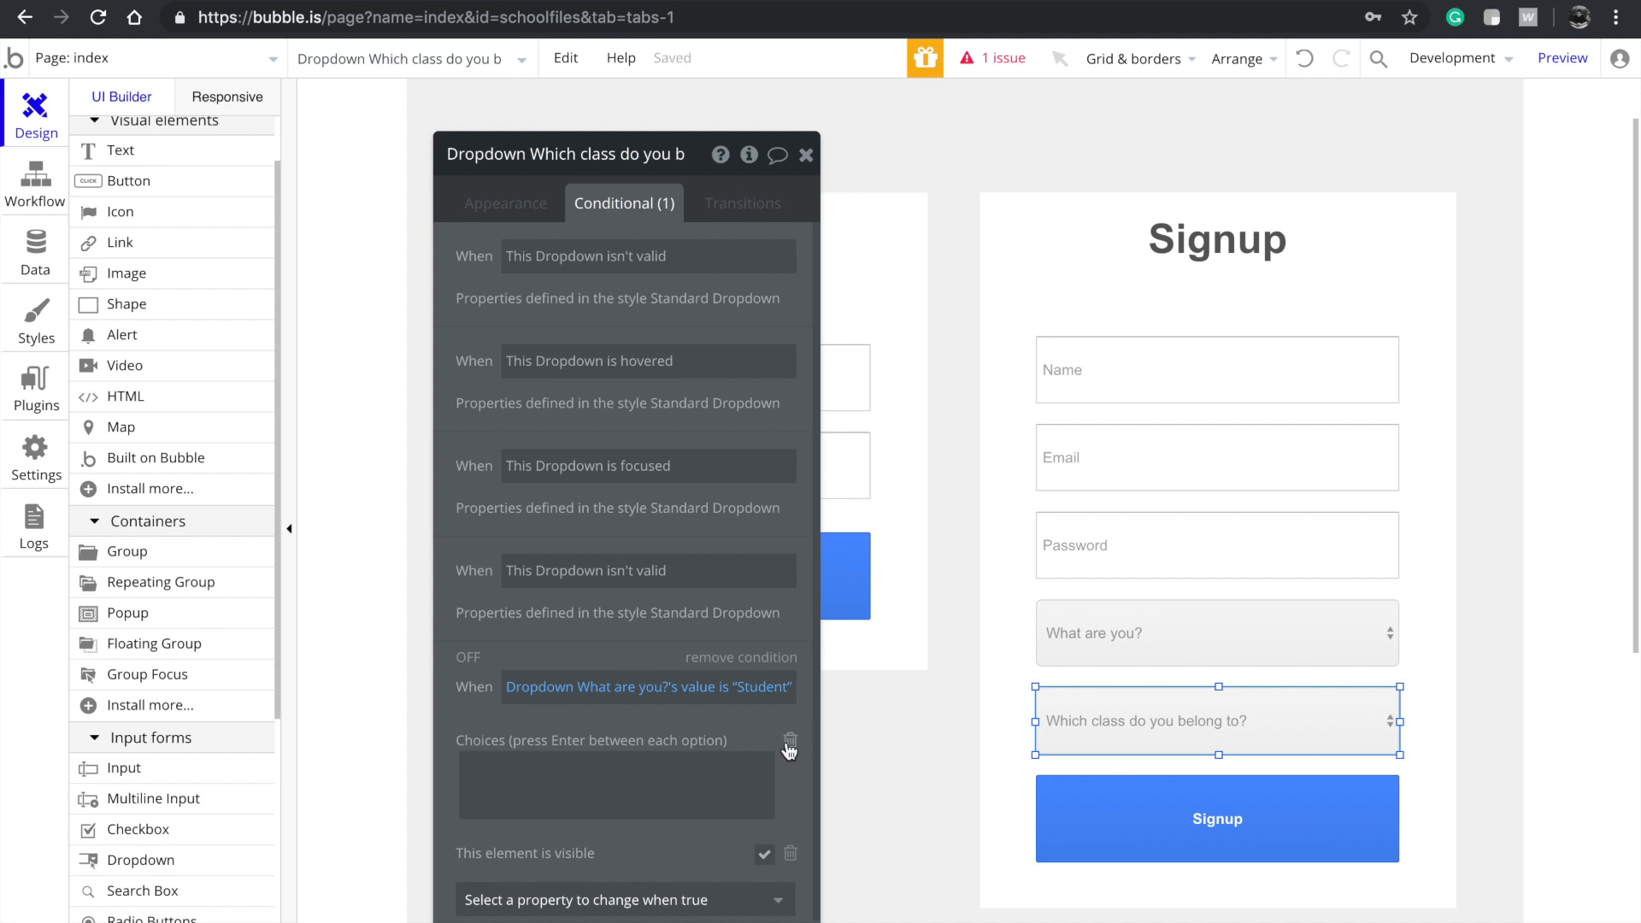
pyautogui.click(790, 740)
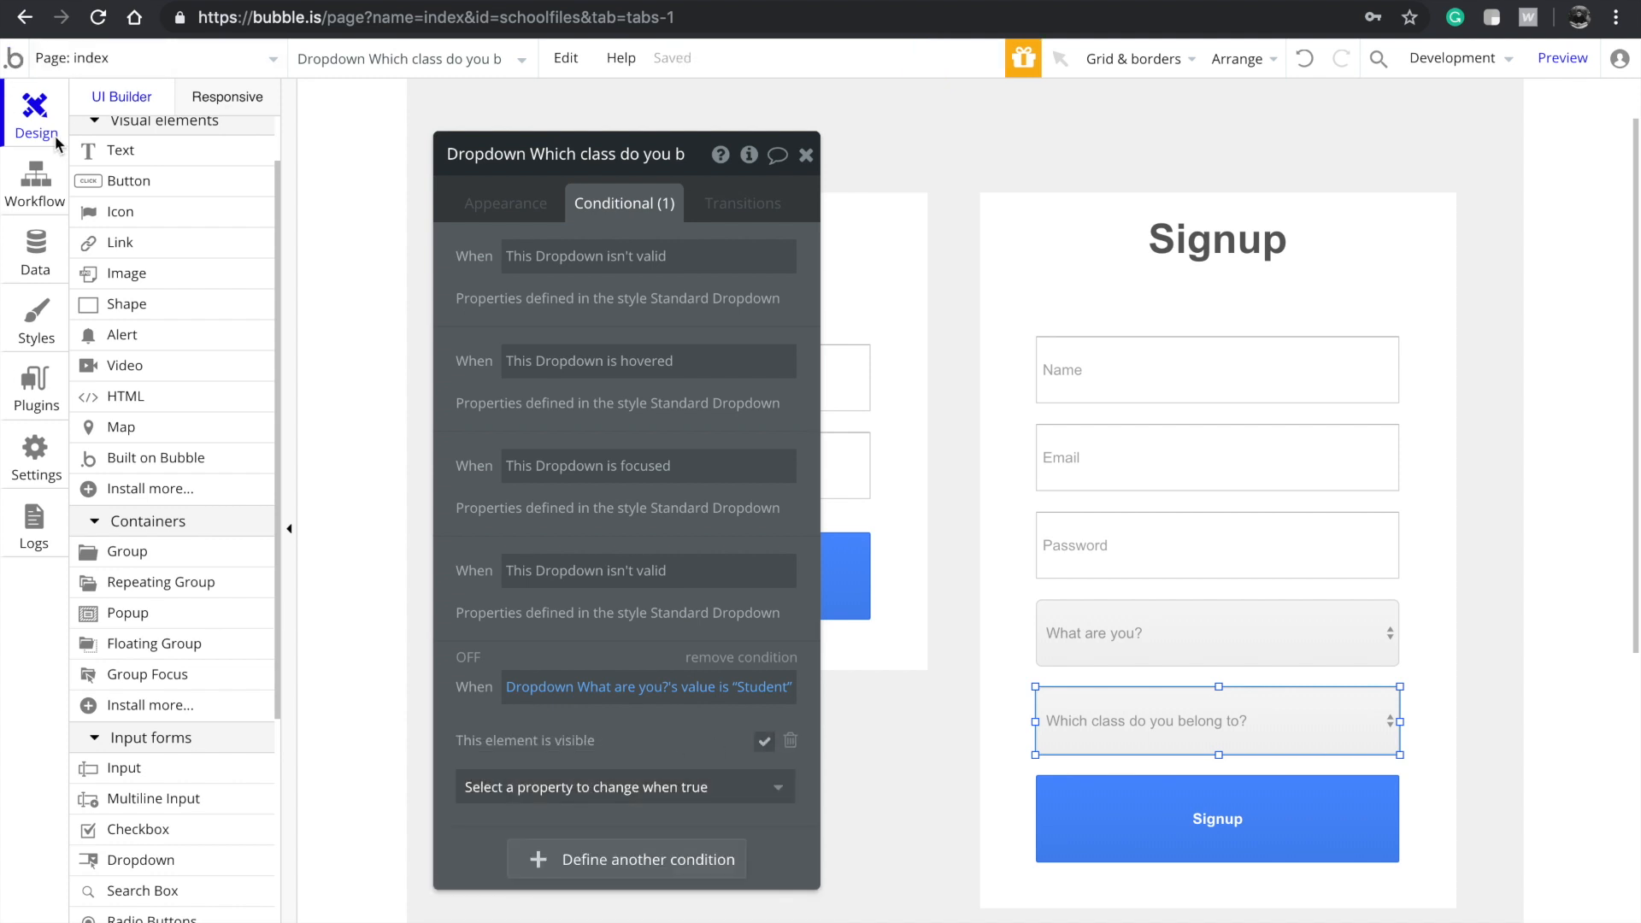
# Review the Signup group and class dropdown's appearance and conditional settings
pyautogui.click(34, 277)
pyautogui.click(39, 179)
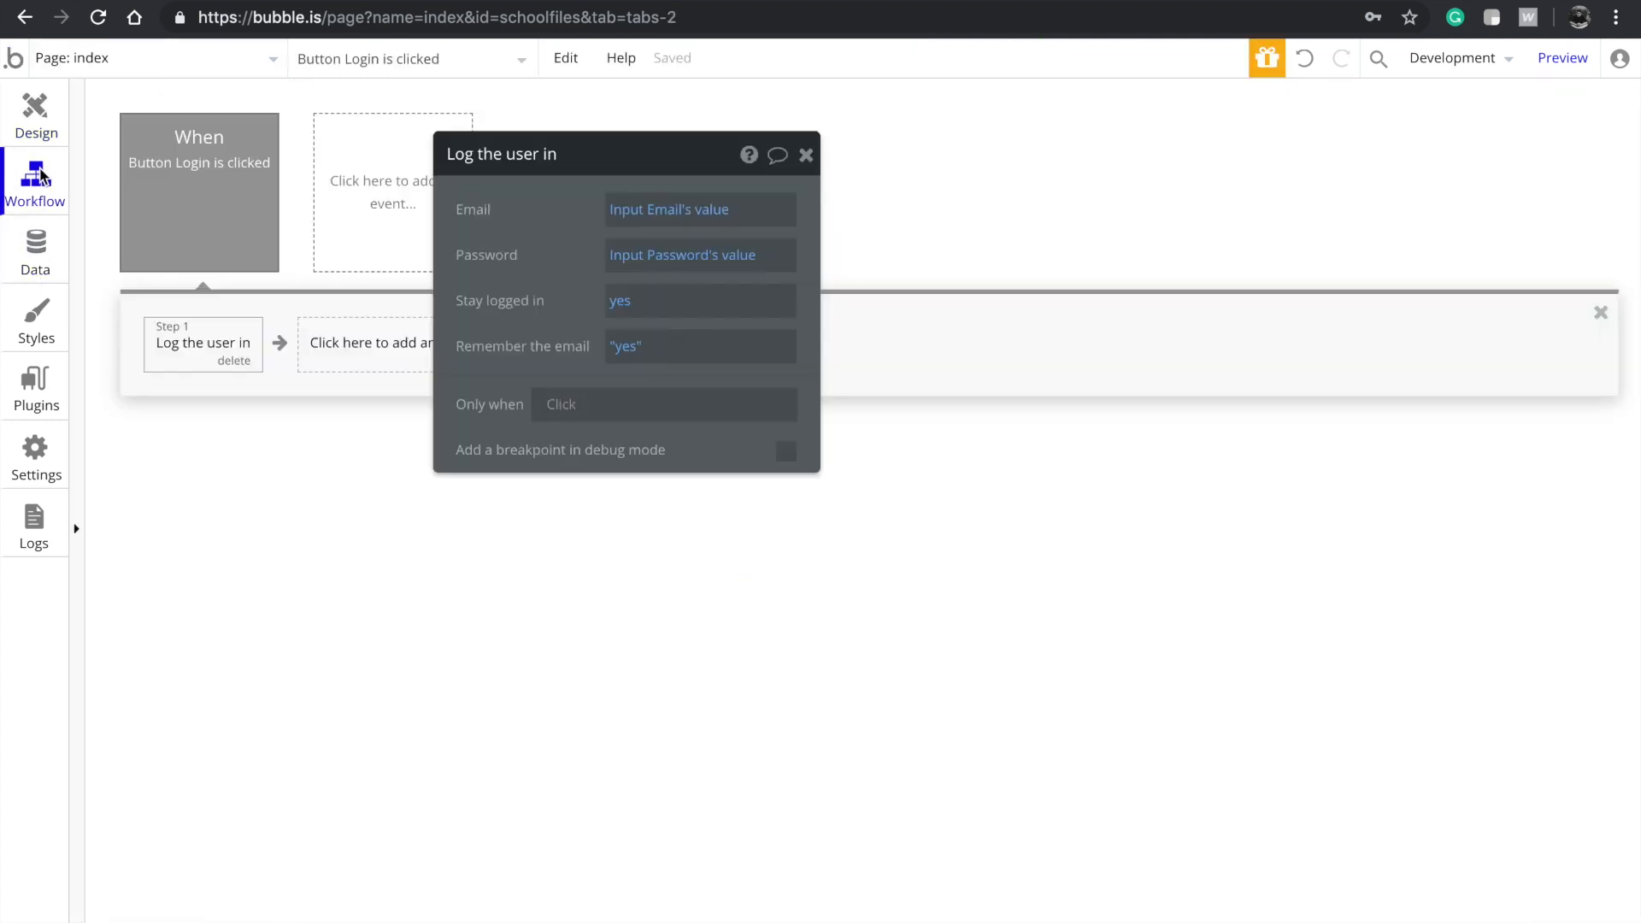
pyautogui.click(40, 117)
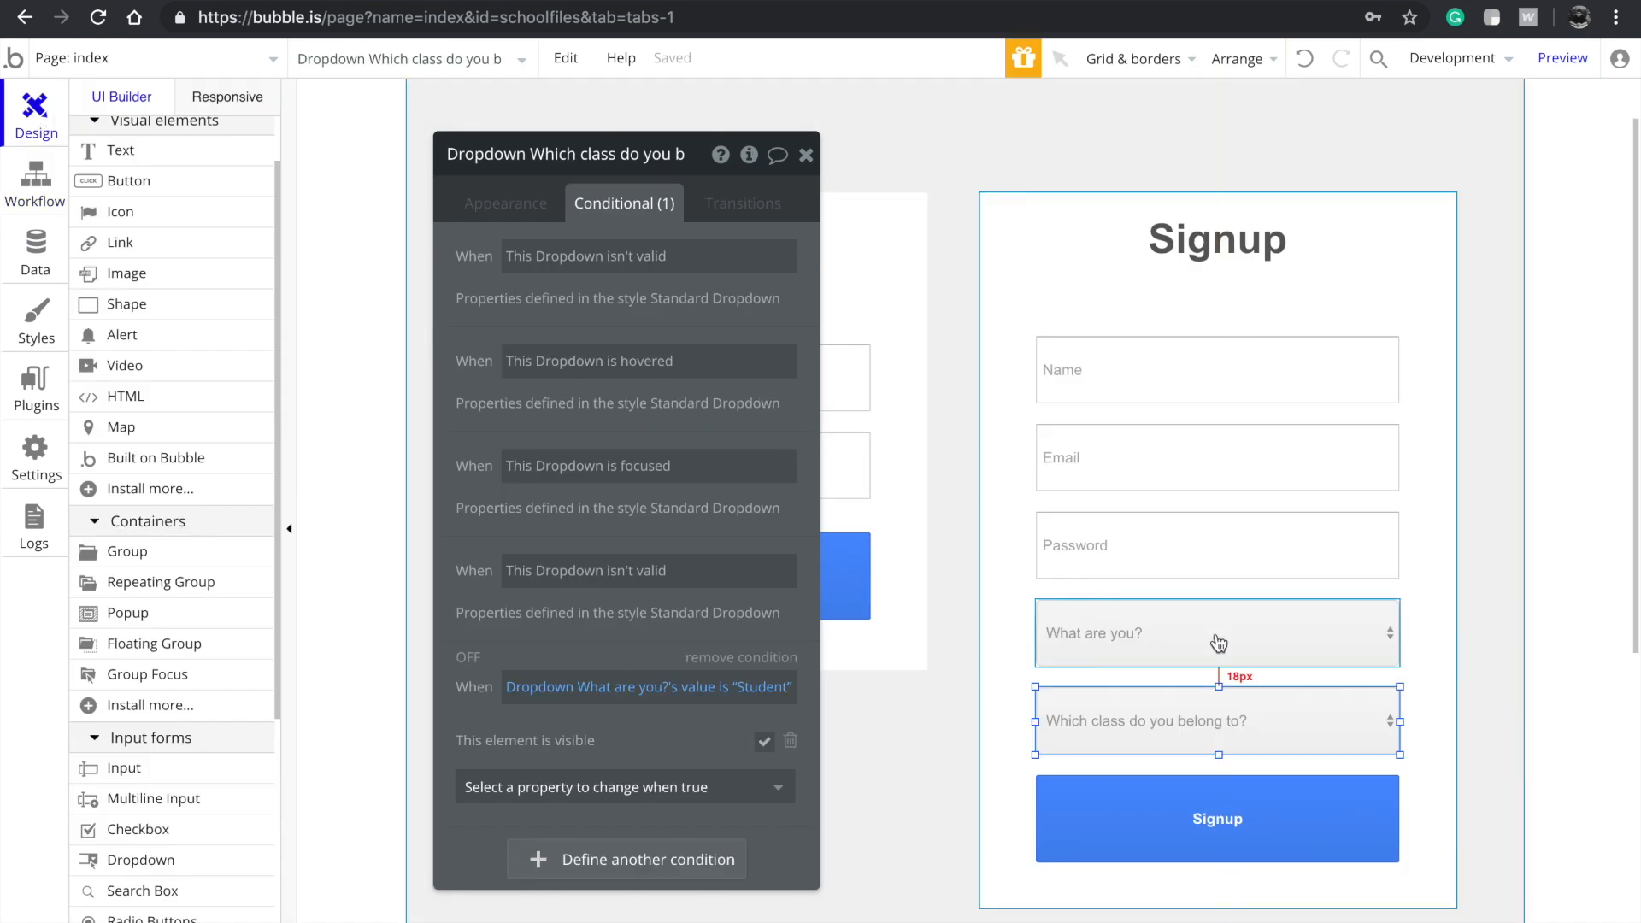
pyautogui.click(1015, 702)
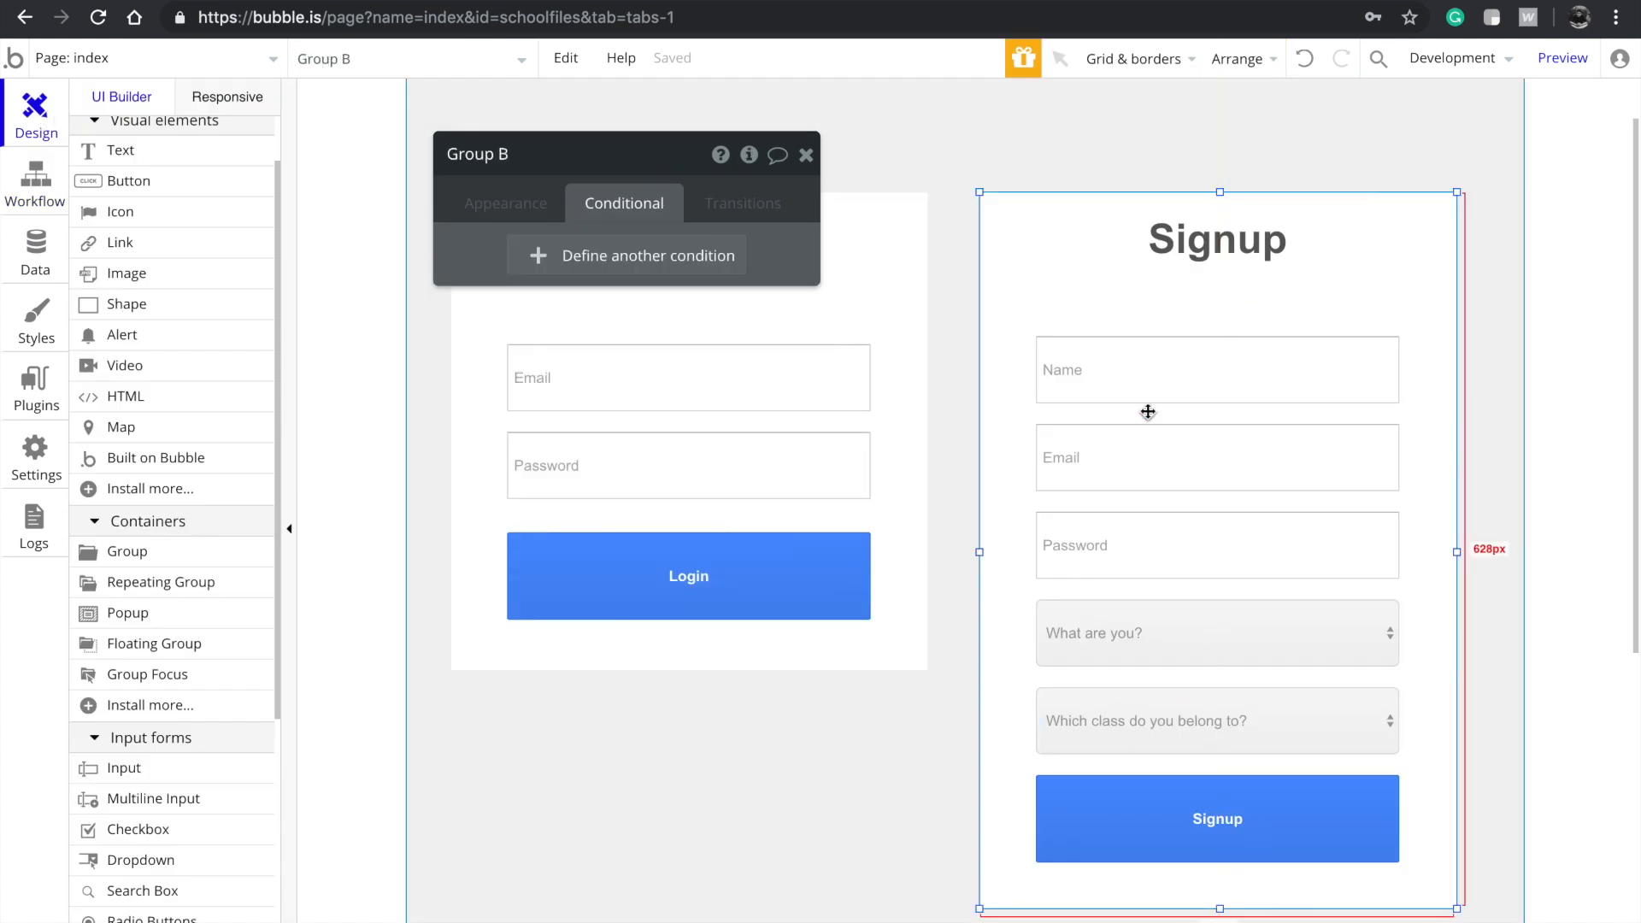
pyautogui.click(501, 202)
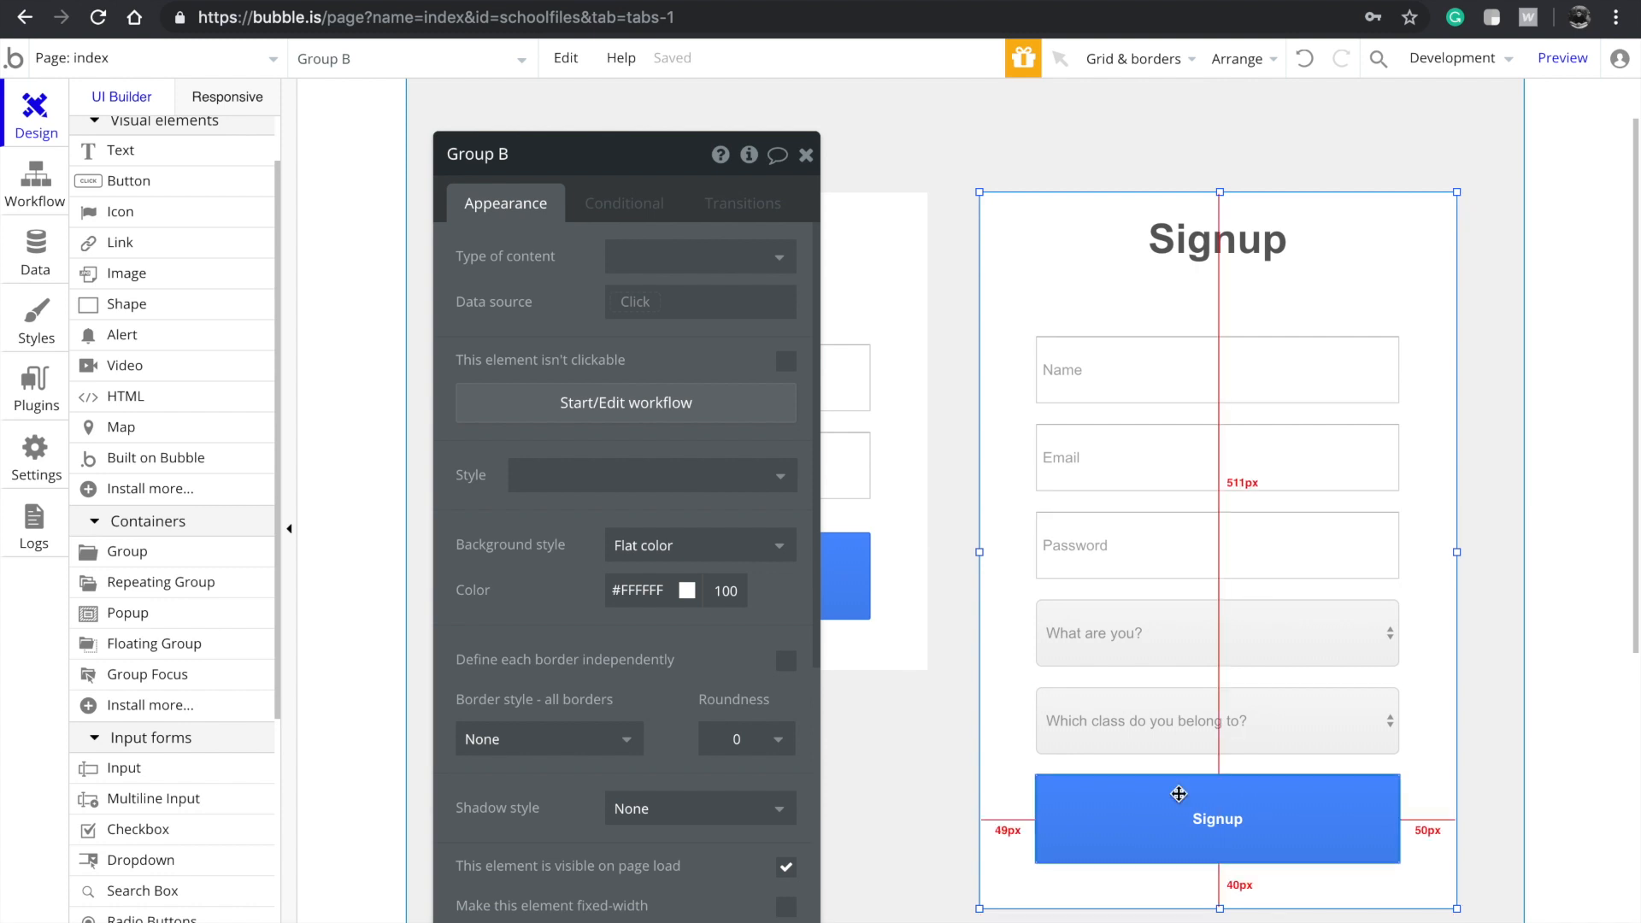
pyautogui.scroll(-1, 1179, 782)
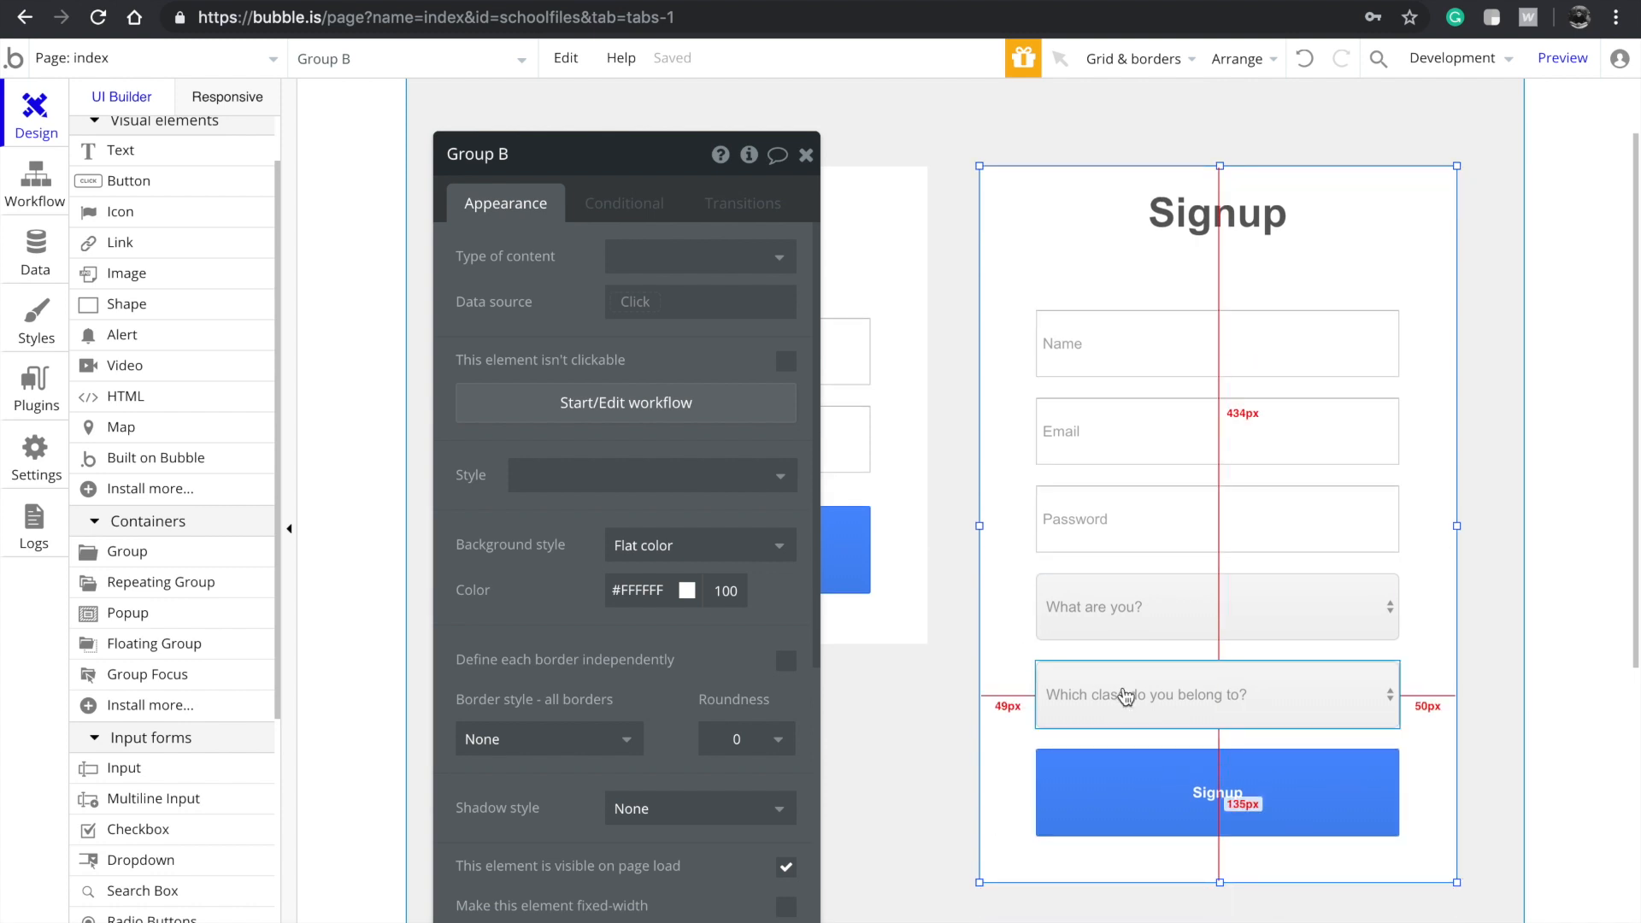
pyautogui.click(1170, 727)
pyautogui.click(624, 203)
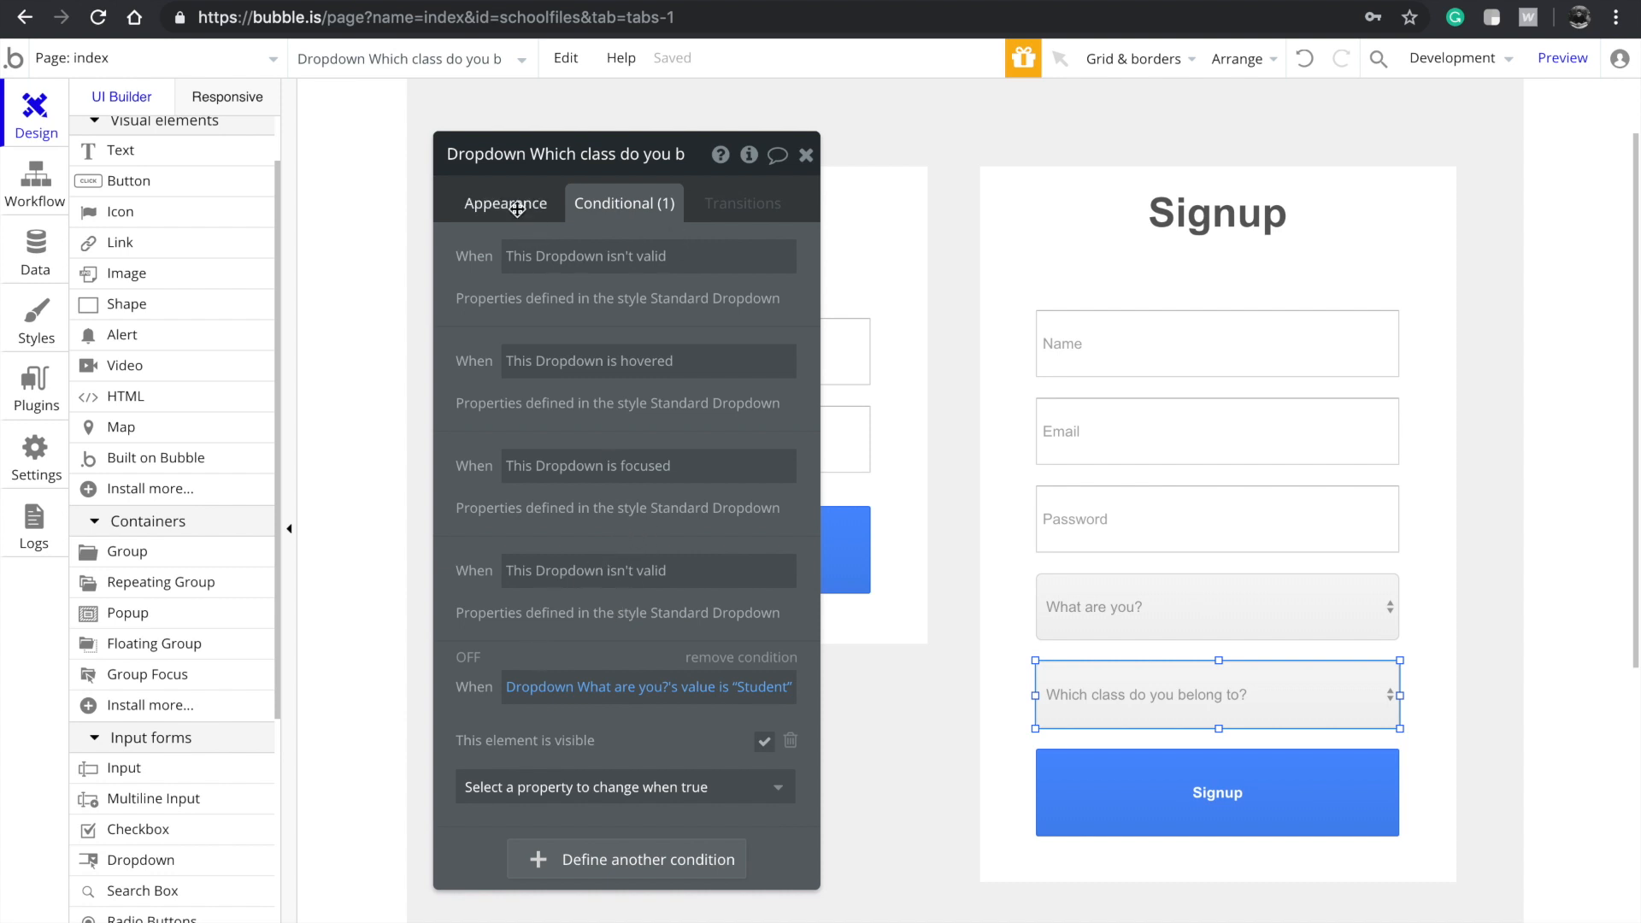
pyautogui.click(465, 208)
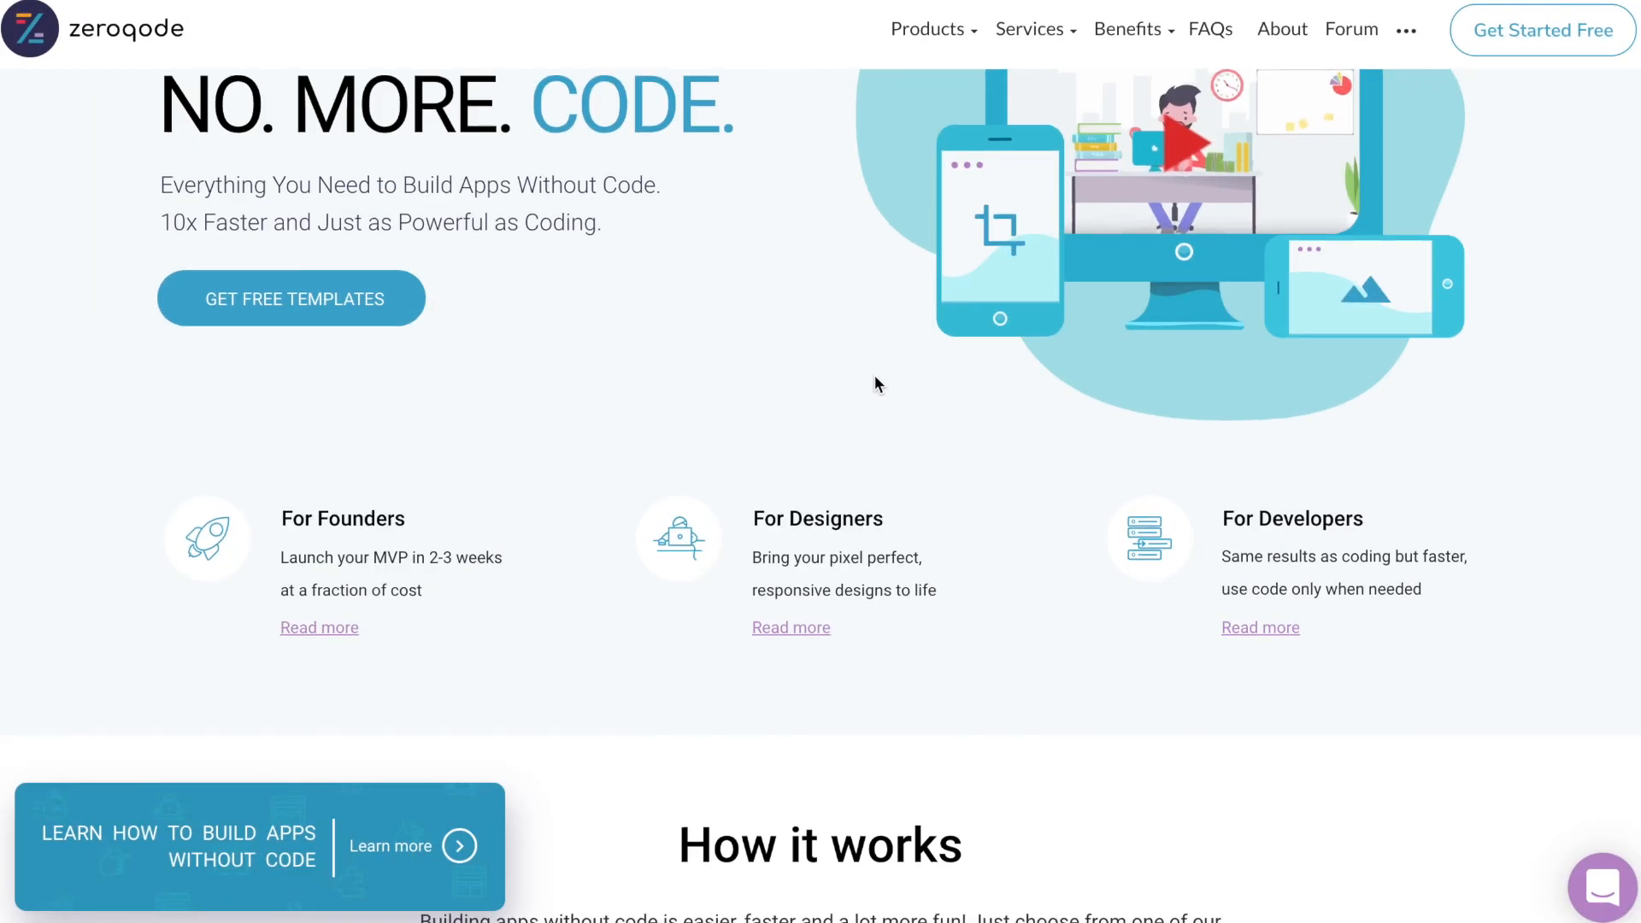
pyautogui.scroll(-1, 874, 376)
pyautogui.scroll(-10, 876, 382)
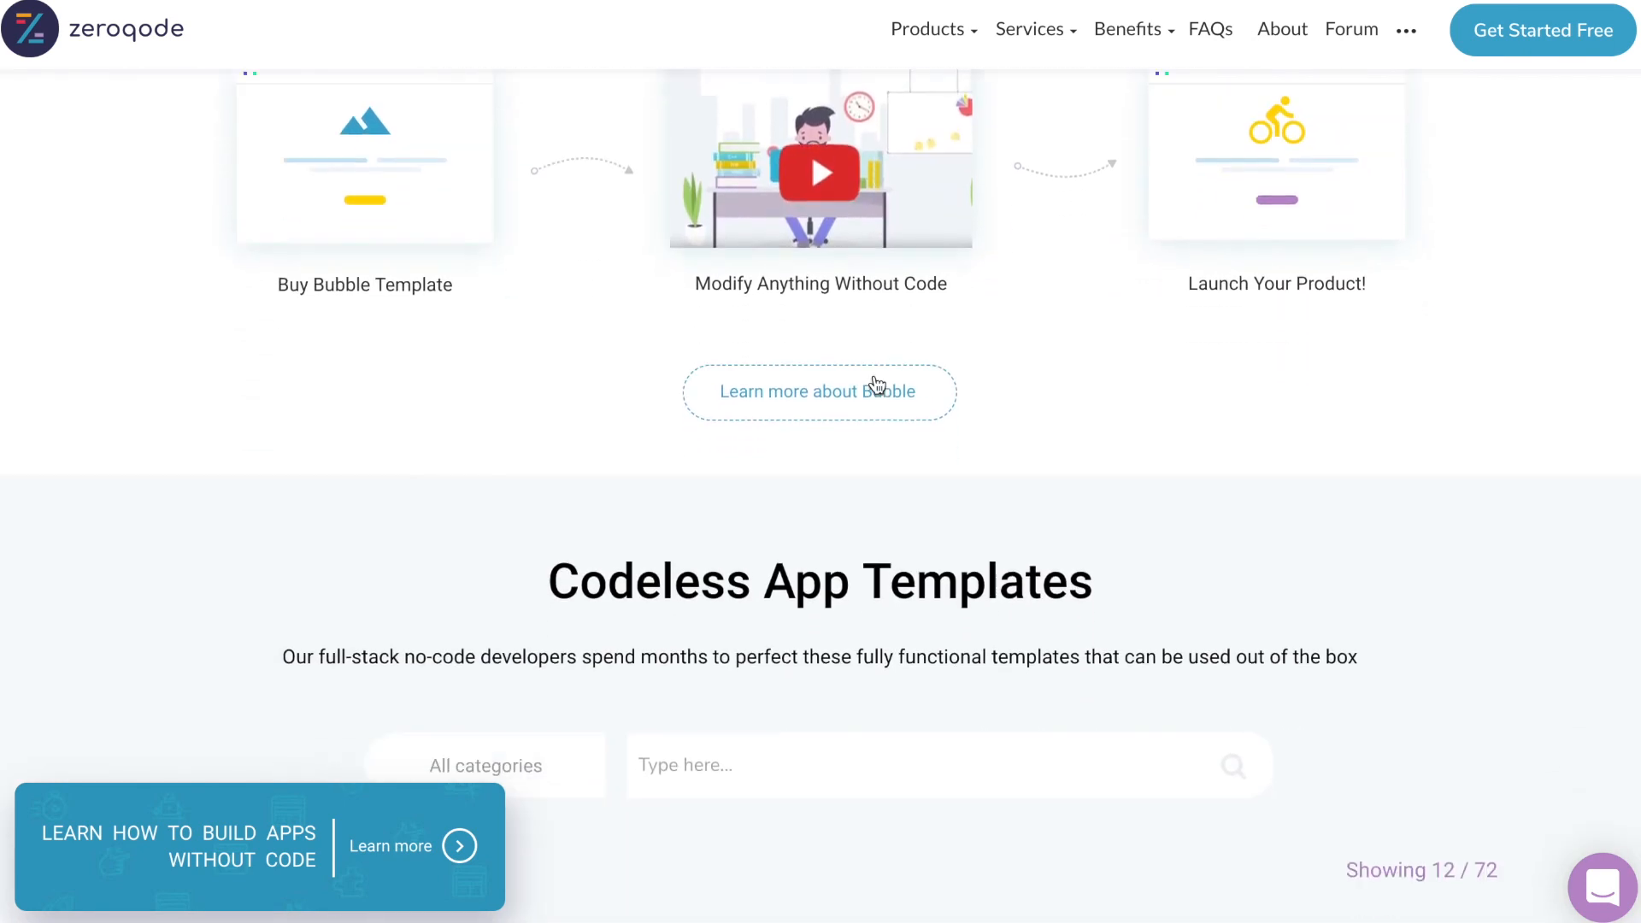
# Scroll the Zeroqode homepage past the template cards down to the footer
pyautogui.scroll(-12, 876, 384)
pyautogui.scroll(-10, 876, 384)
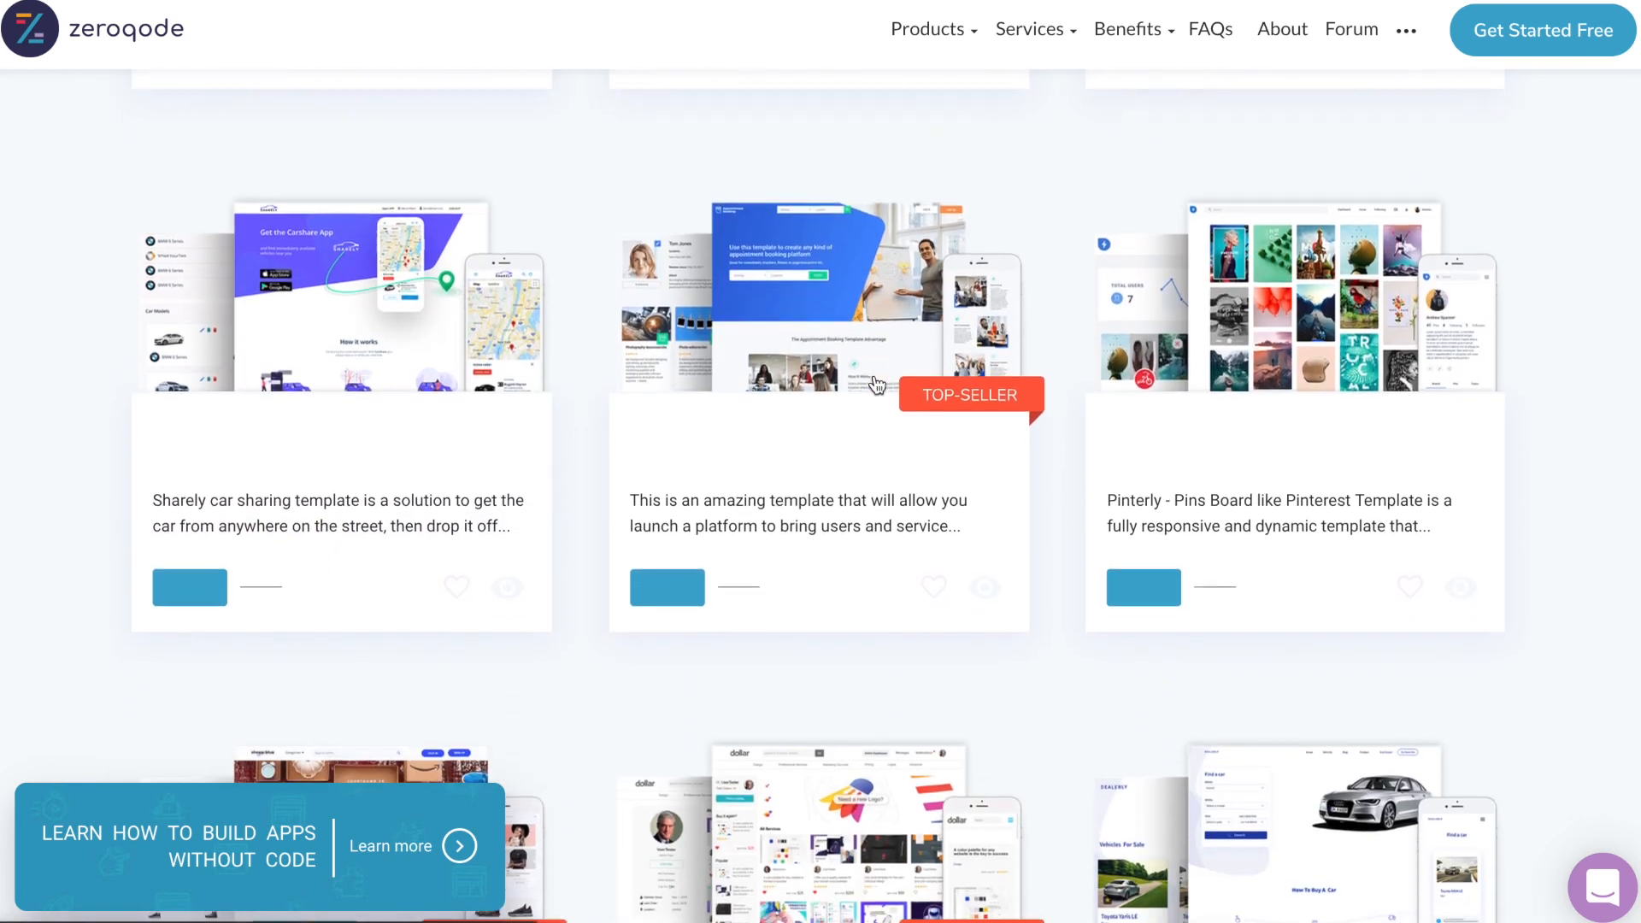
pyautogui.scroll(-7, 876, 384)
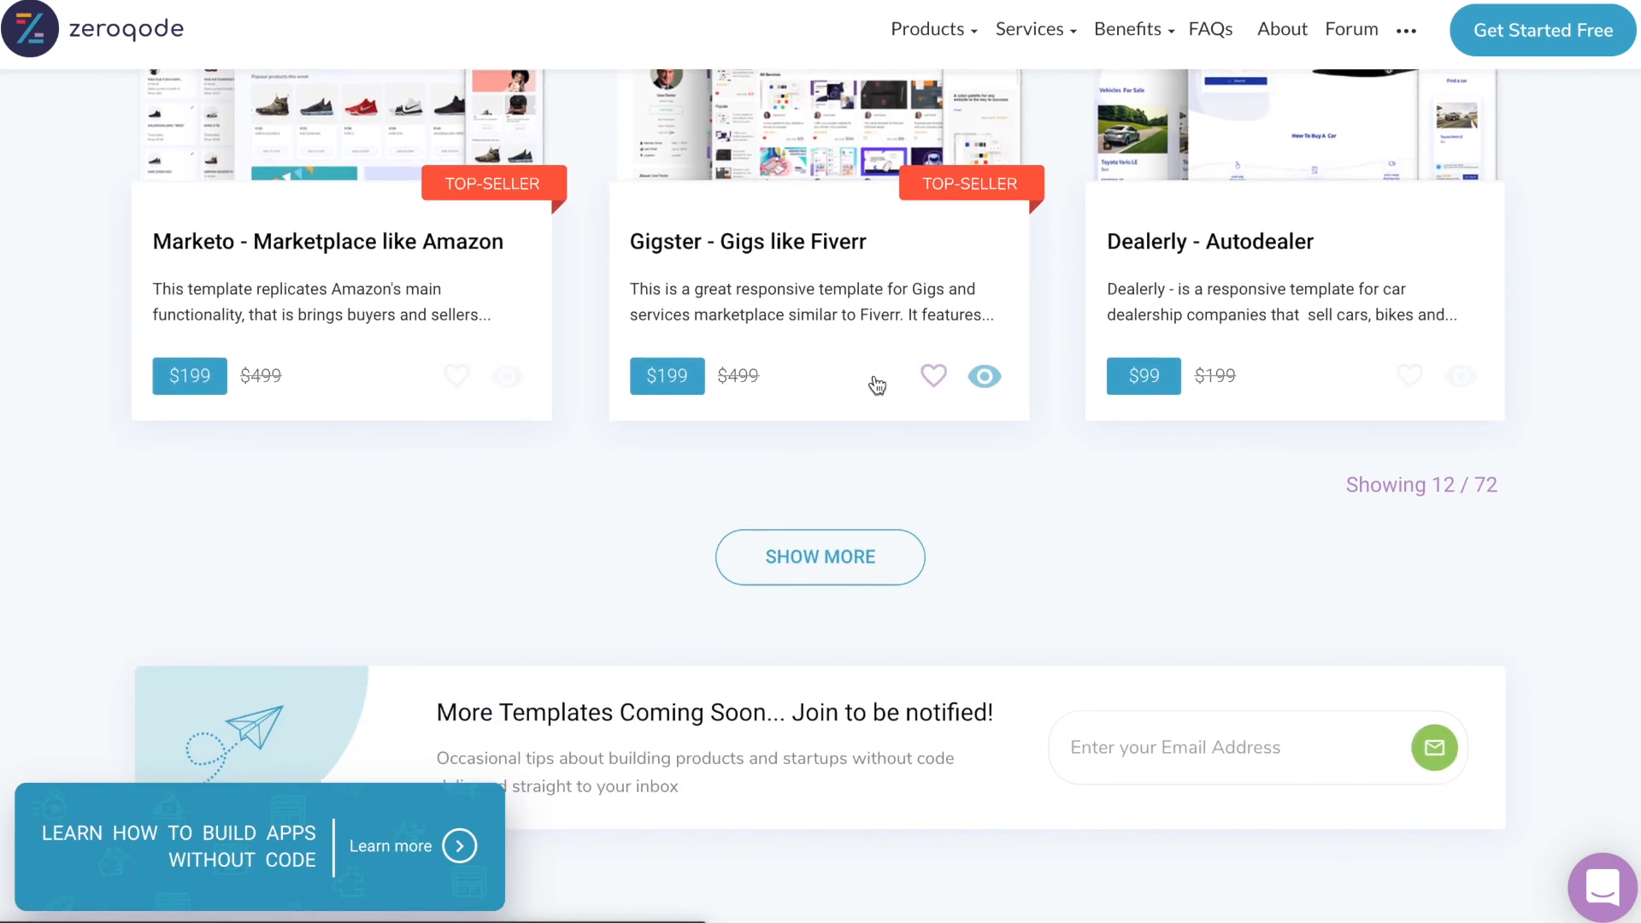
pyautogui.scroll(-11, 876, 384)
pyautogui.scroll(-20, 876, 384)
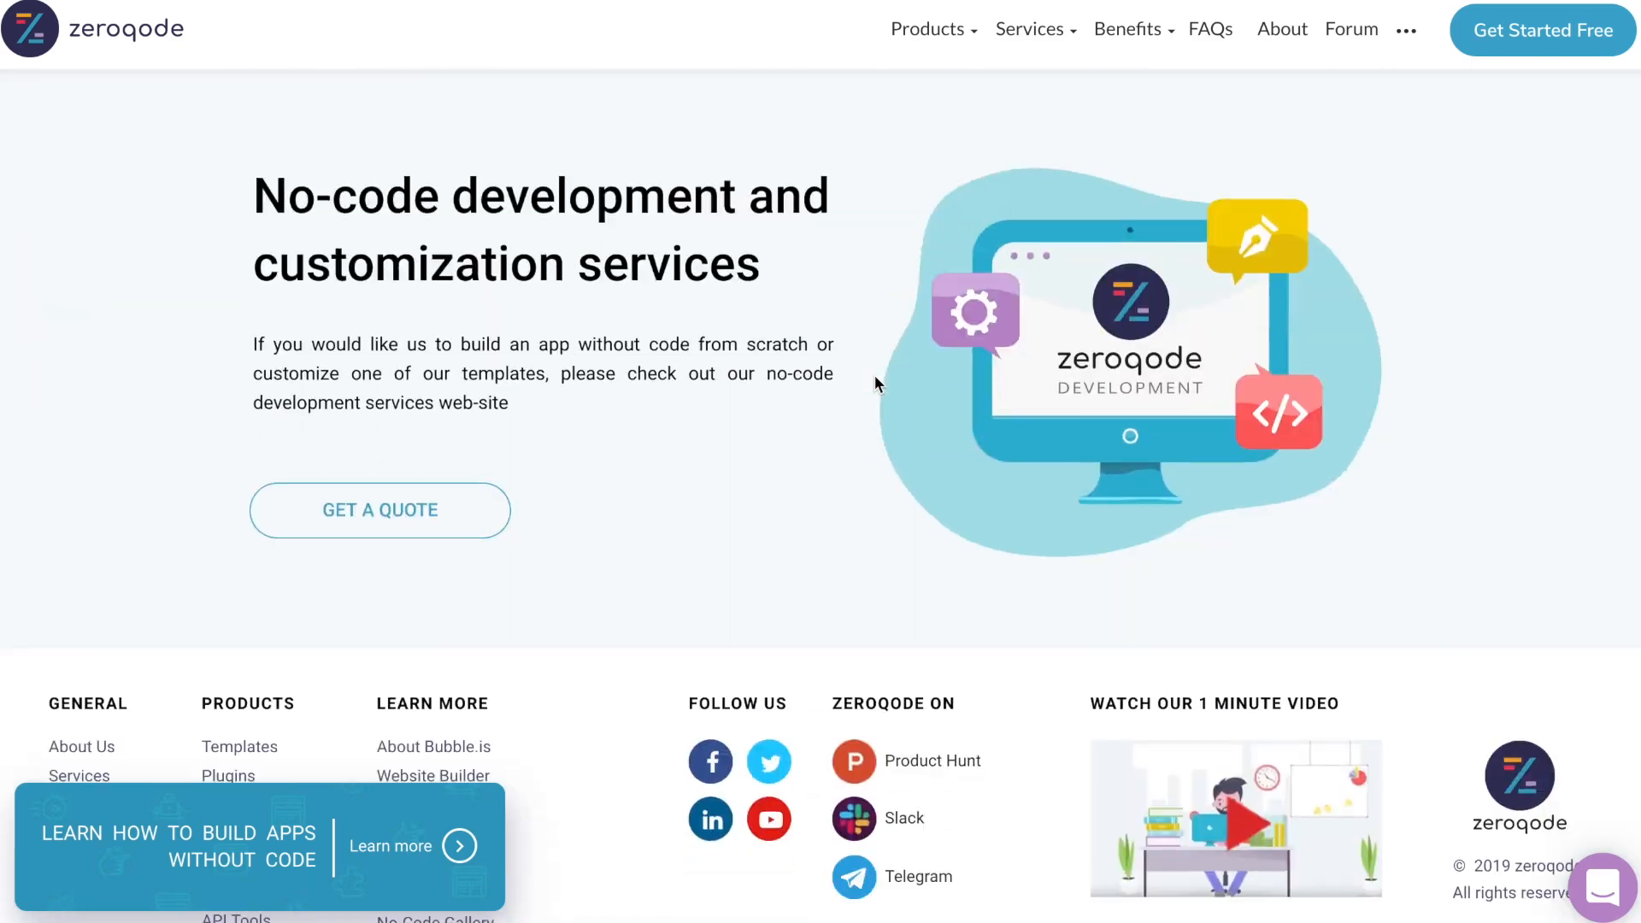
pyautogui.scroll(-1, 874, 376)
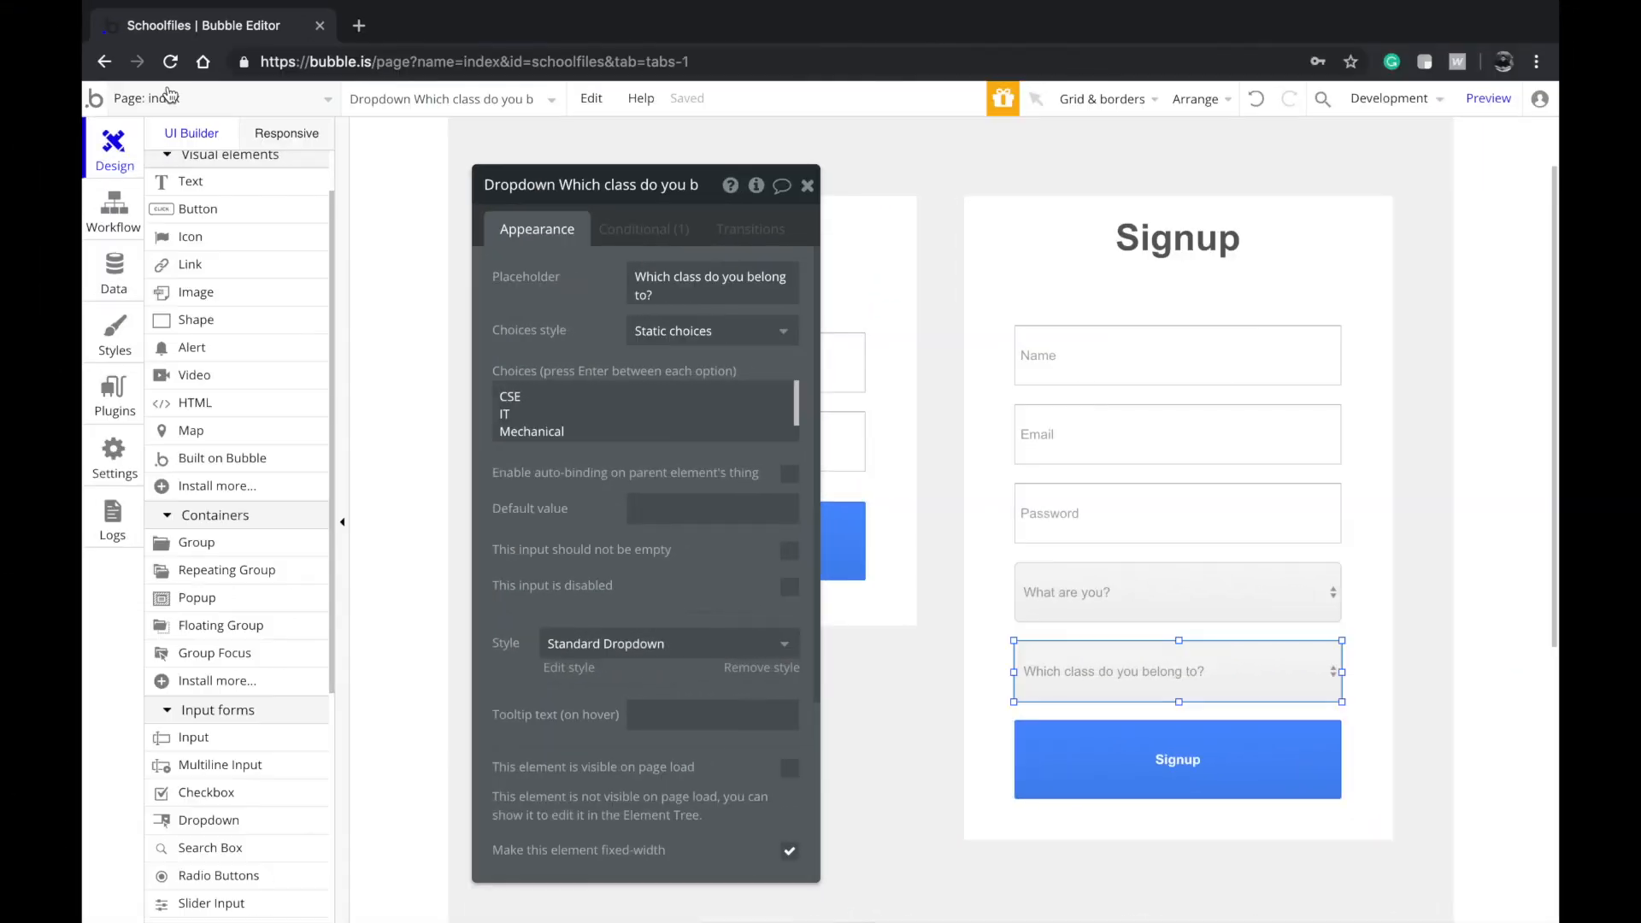
# Draw a 'School' text box across the top of the page styled Centered Title Large
pyautogui.click(216, 99)
pyautogui.click(272, 222)
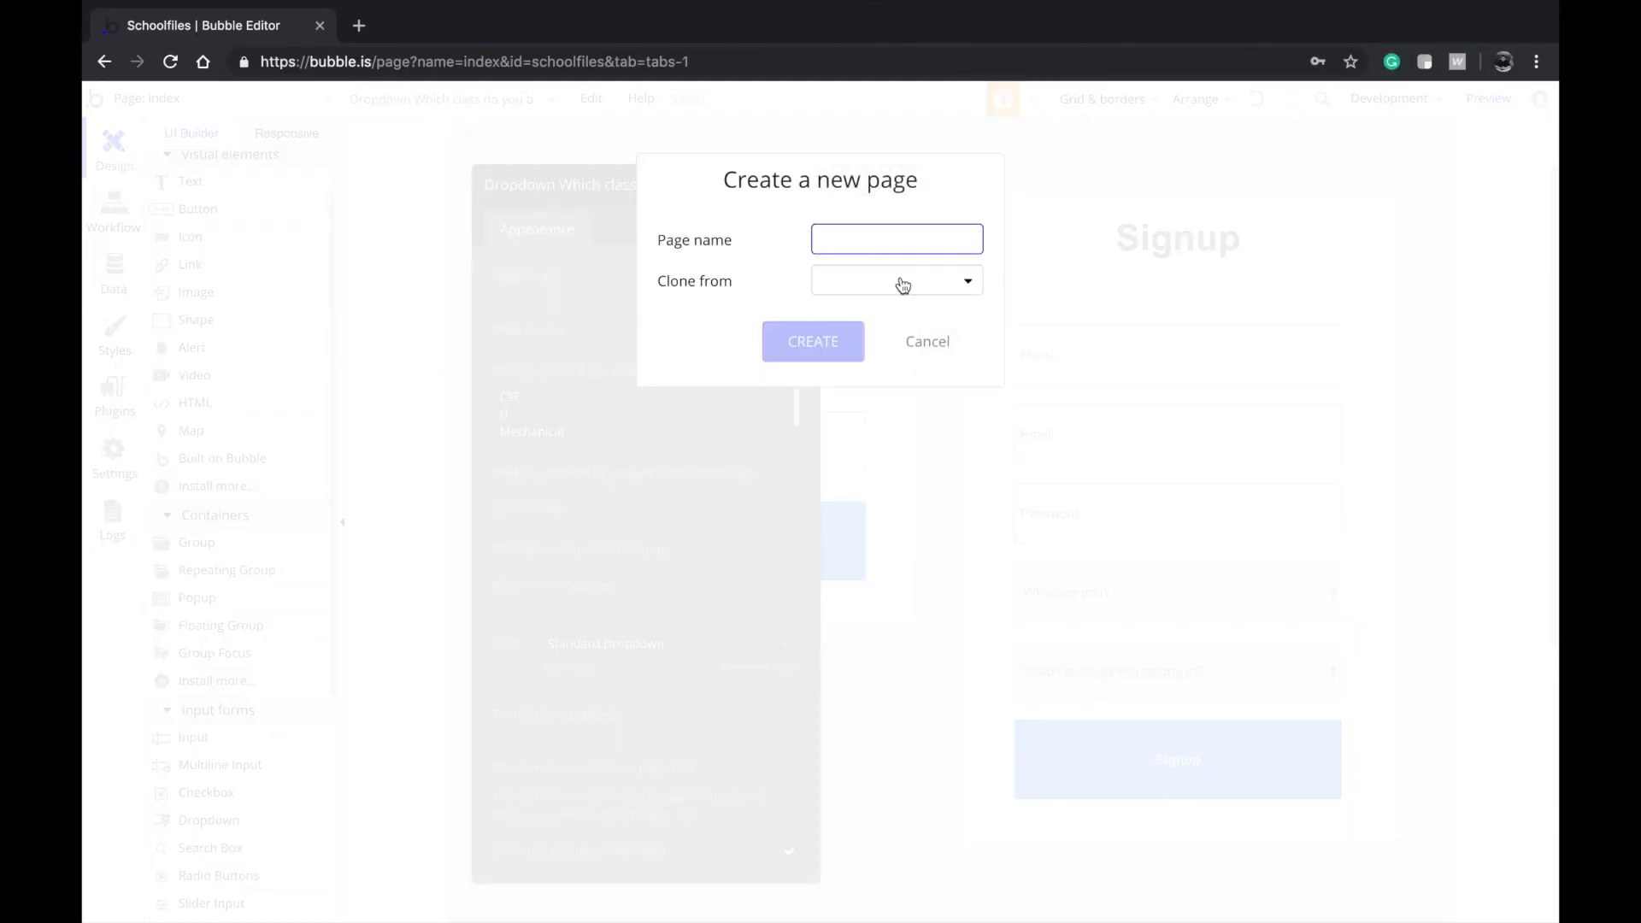
pyautogui.click(927, 341)
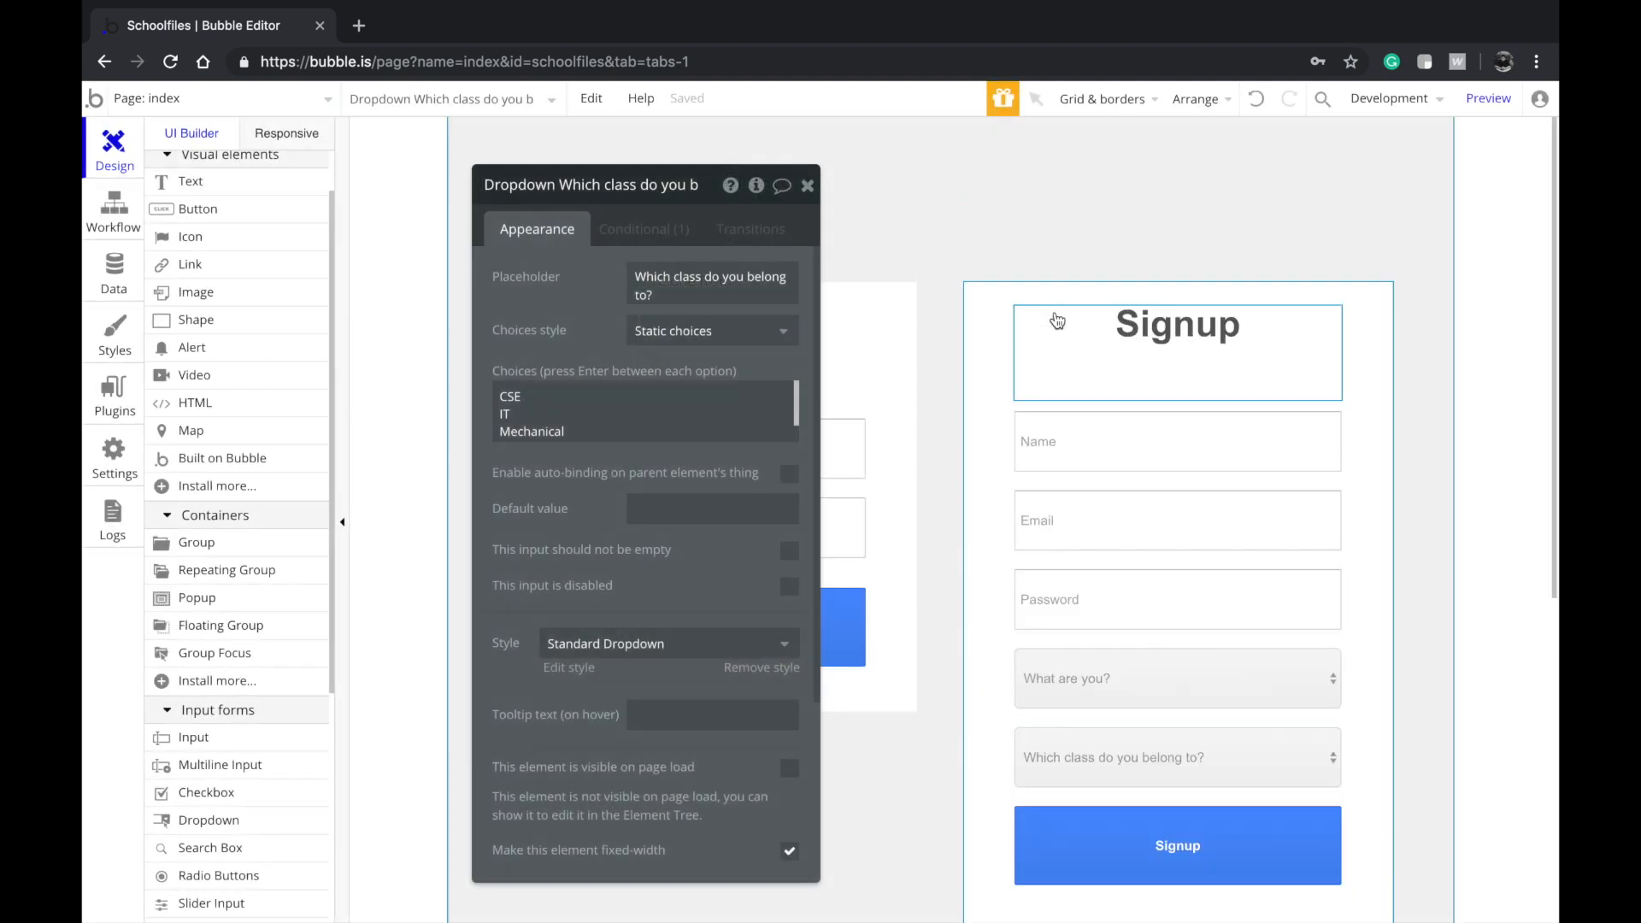
pyautogui.click(201, 182)
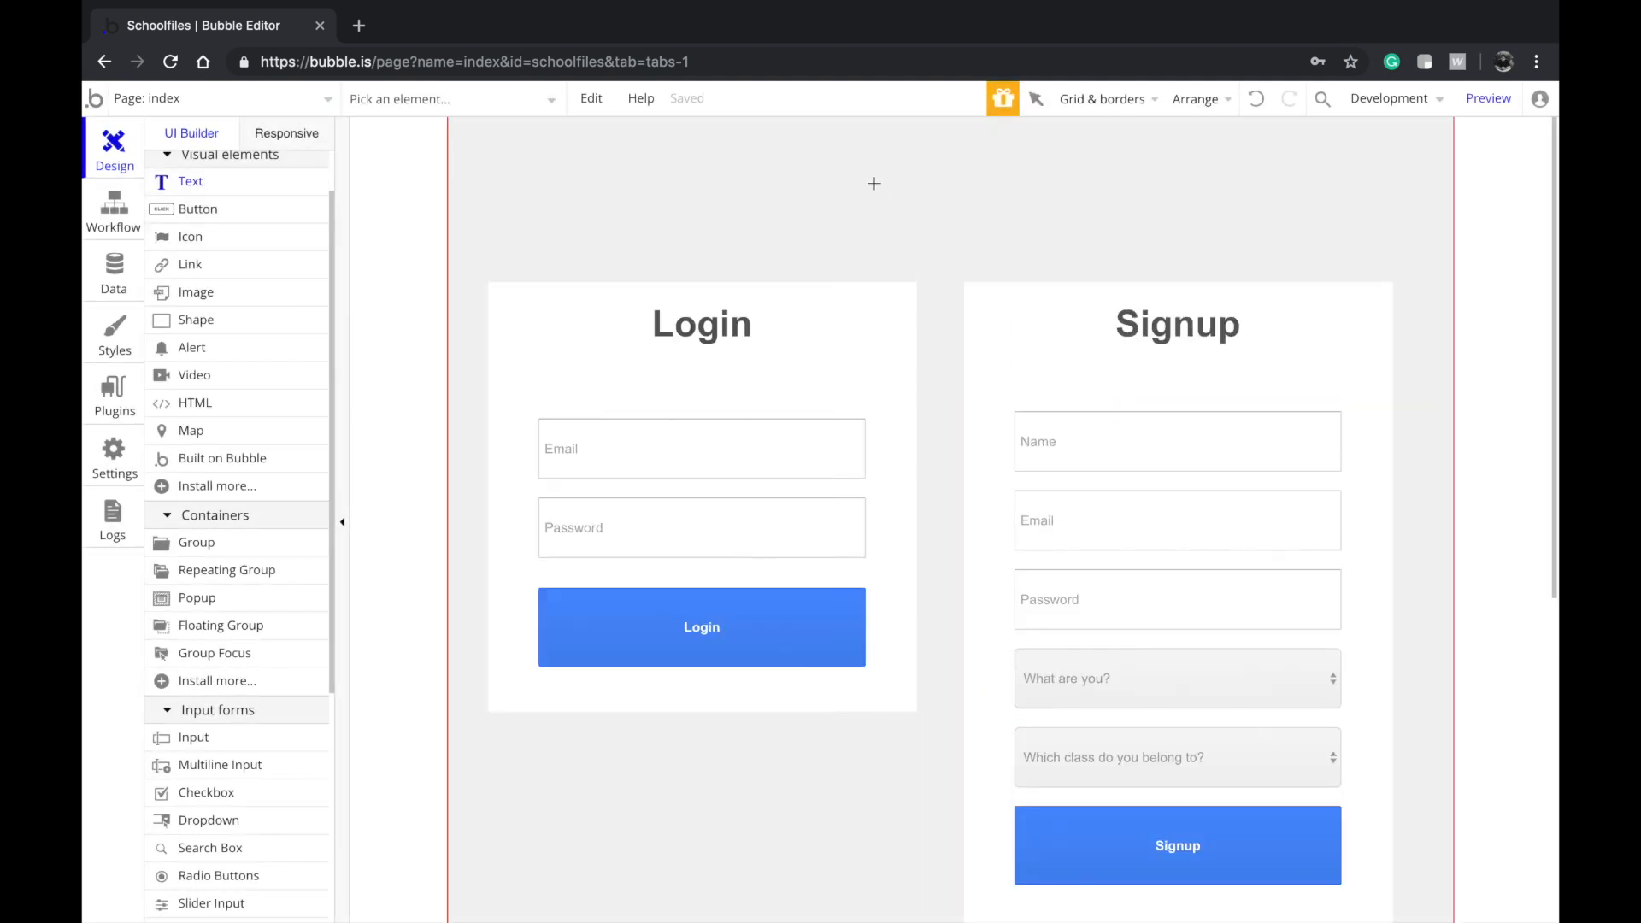
pyautogui.moveTo(787, 128)
pyautogui.mouseDown()
pyautogui.moveTo(1235, 231)
pyautogui.moveTo(1292, 227)
pyautogui.mouseUp()
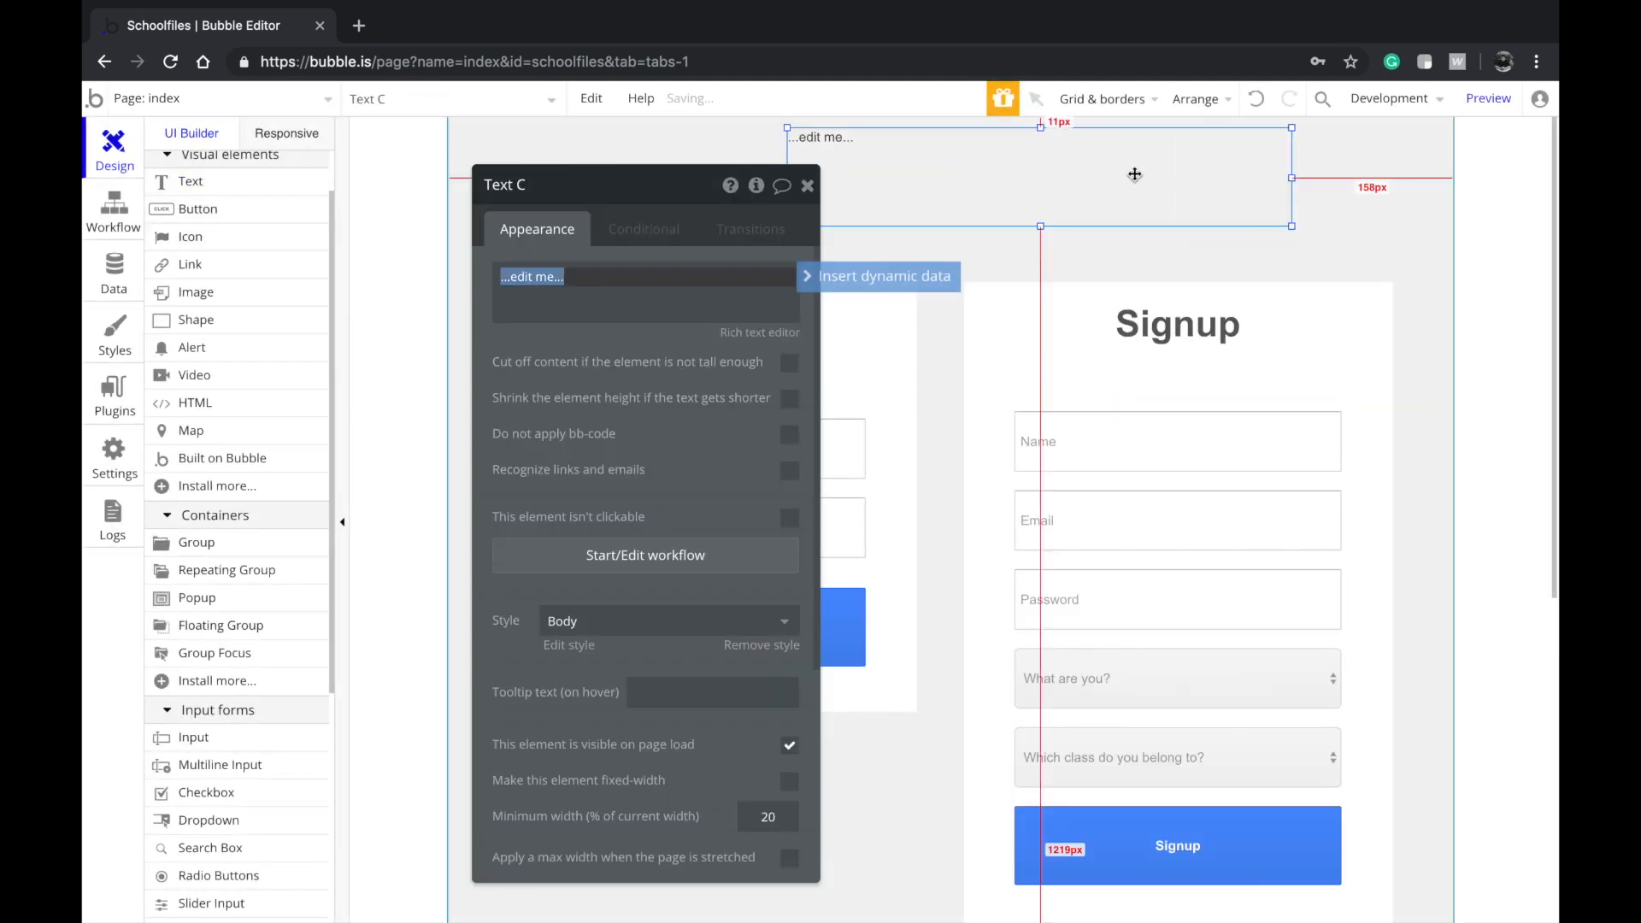
pyautogui.write('School')
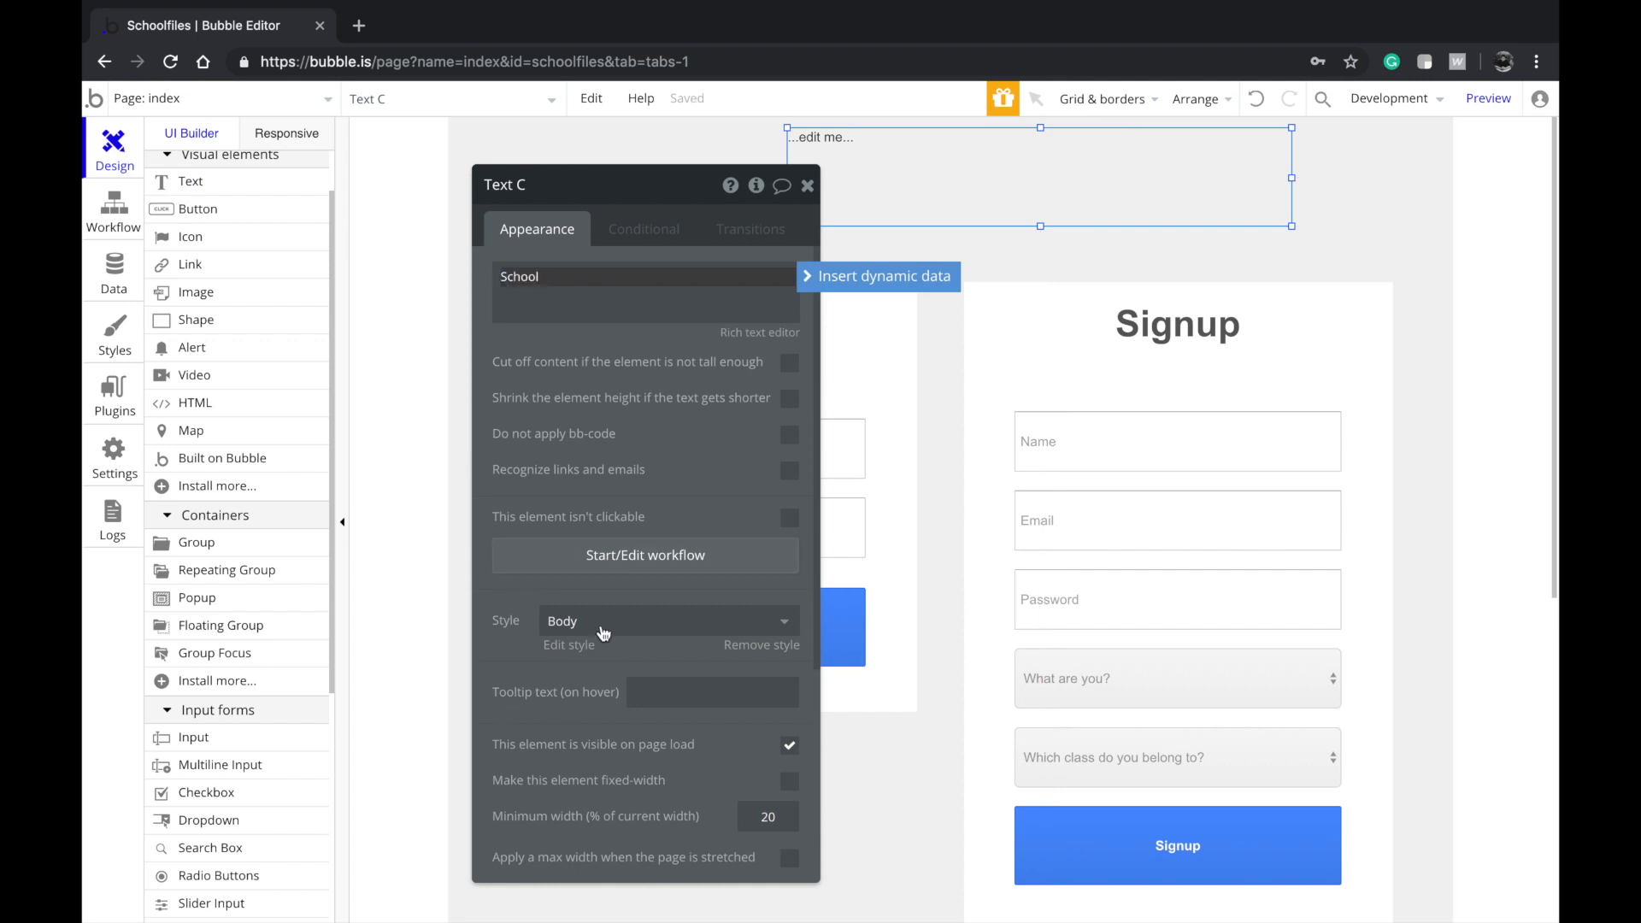
pyautogui.click(666, 598)
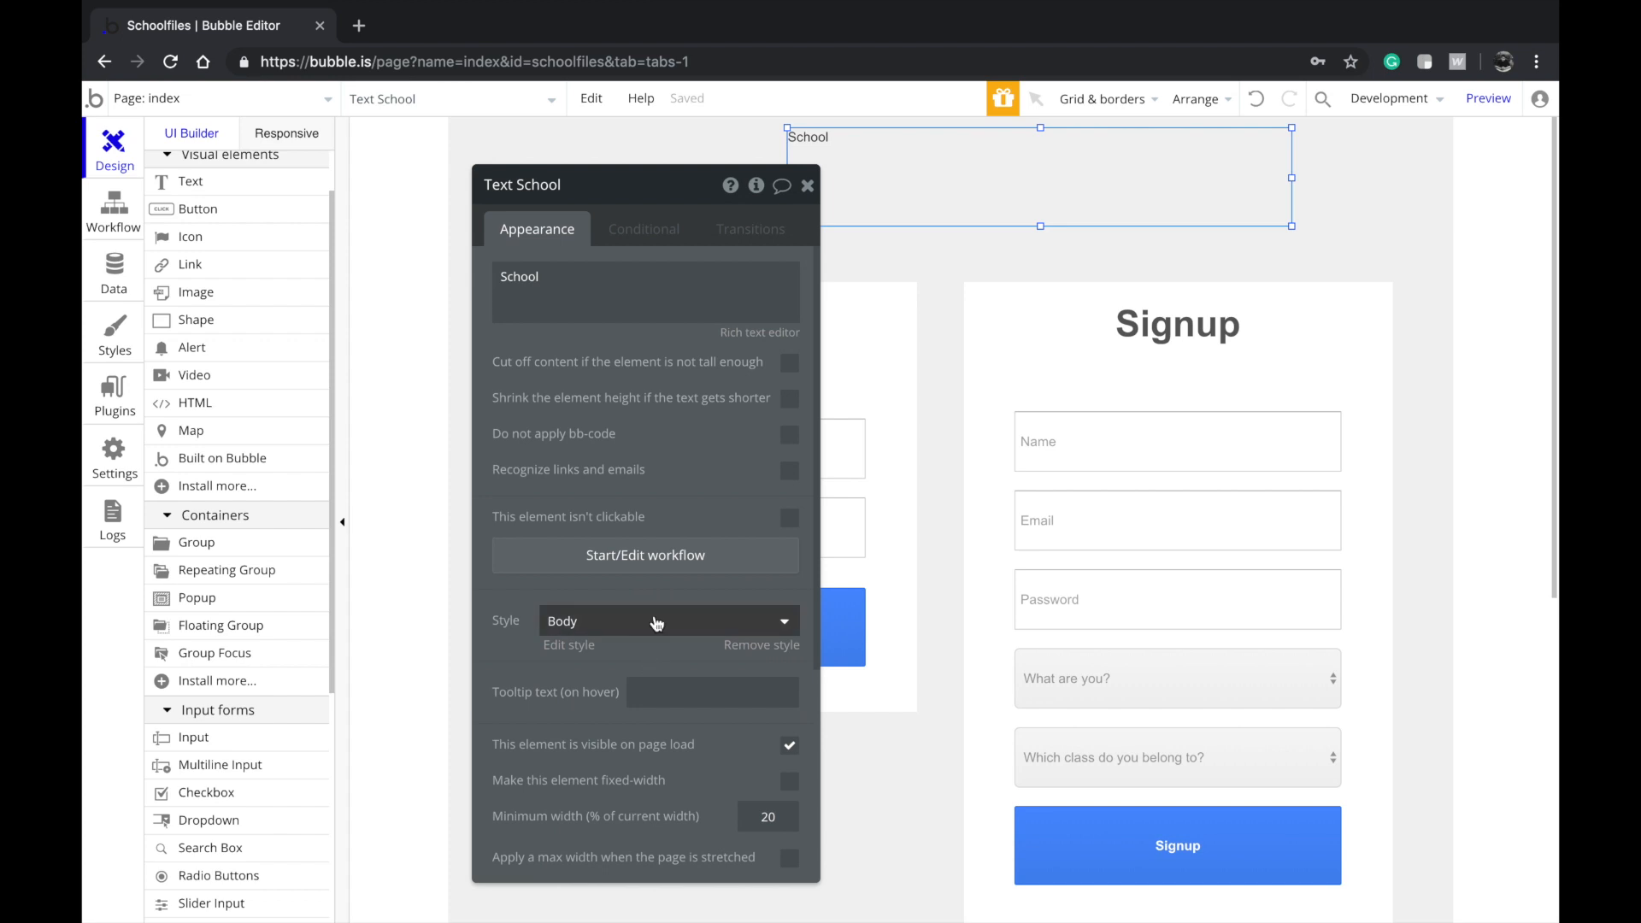
pyautogui.click(657, 623)
pyautogui.click(633, 778)
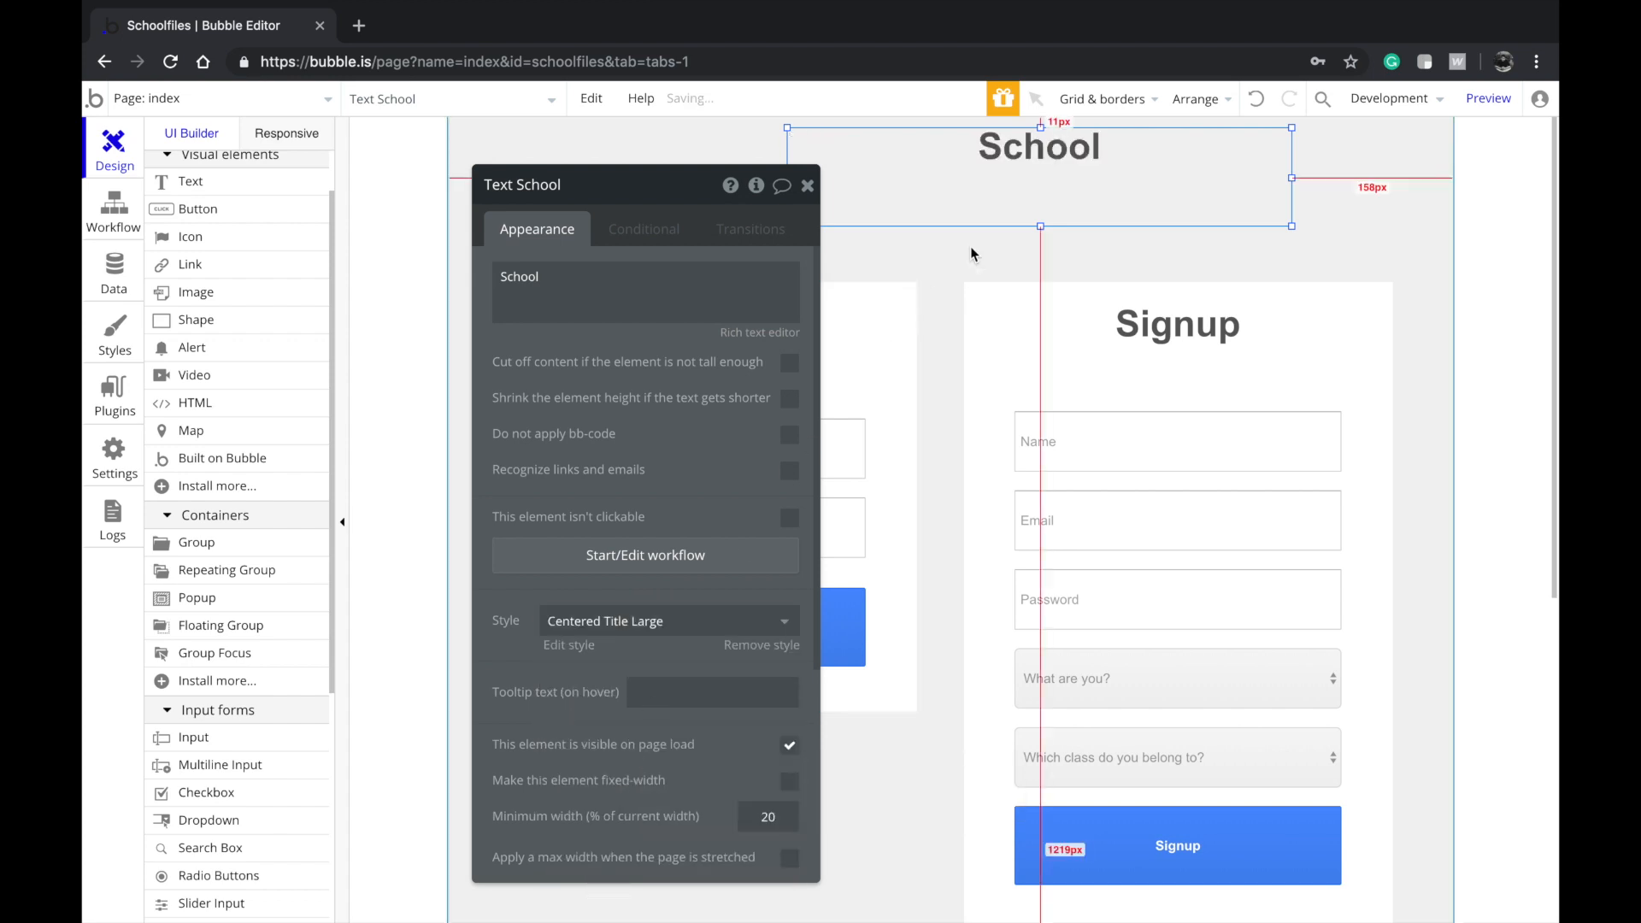
# Center the School title horizontally on the page
pyautogui.rightClick(977, 203)
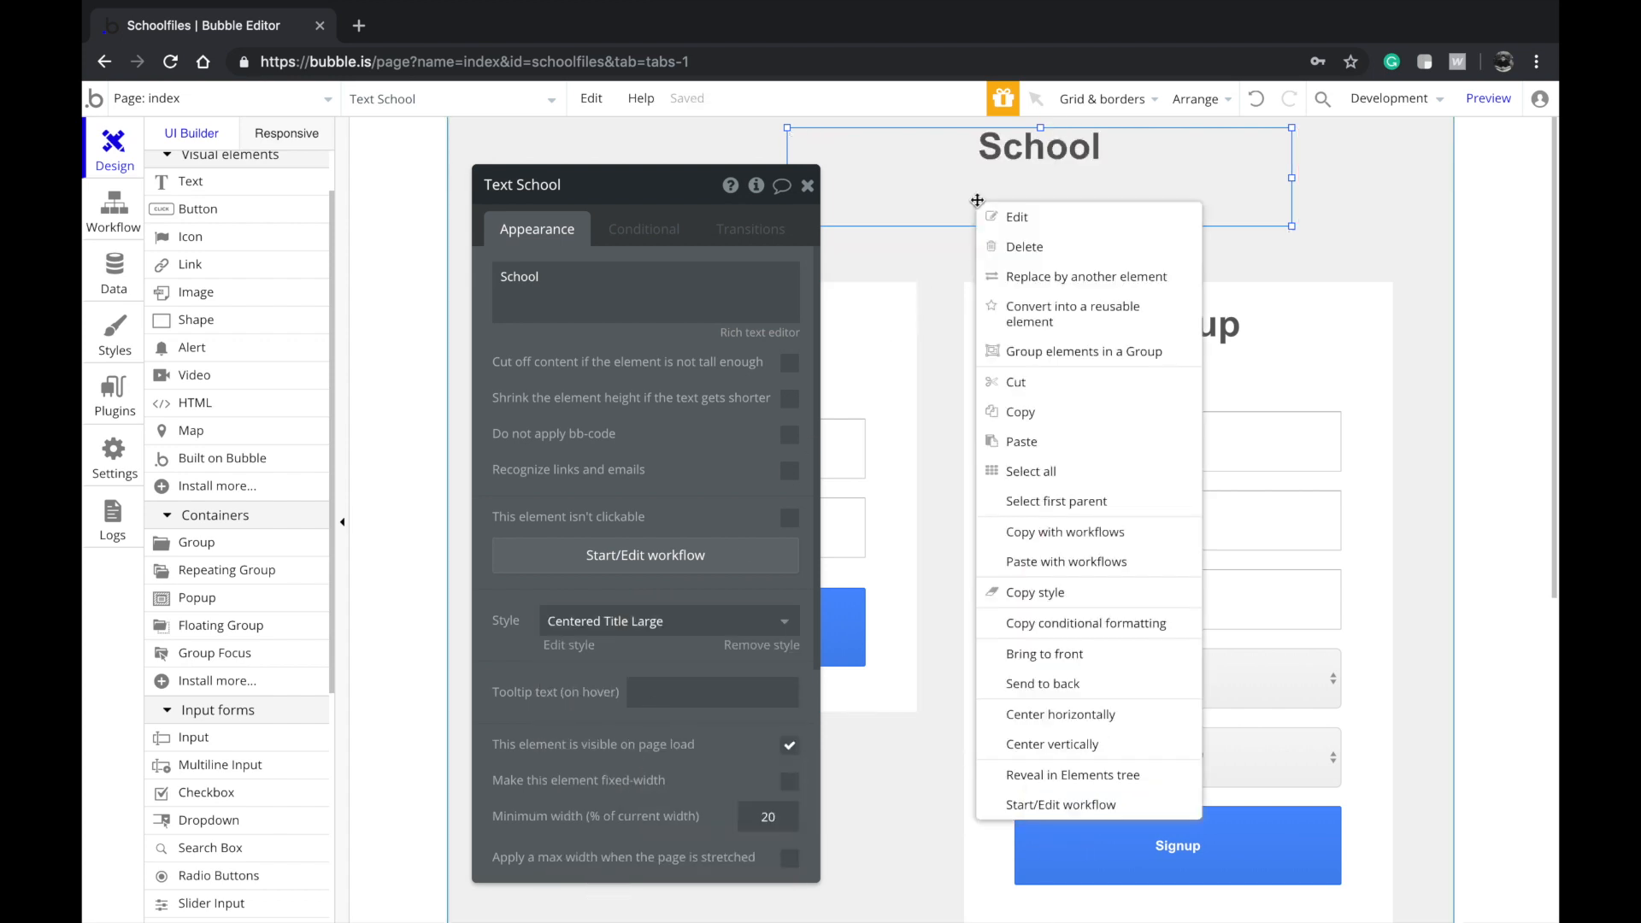
pyautogui.click(1026, 713)
pyautogui.click(1227, 176)
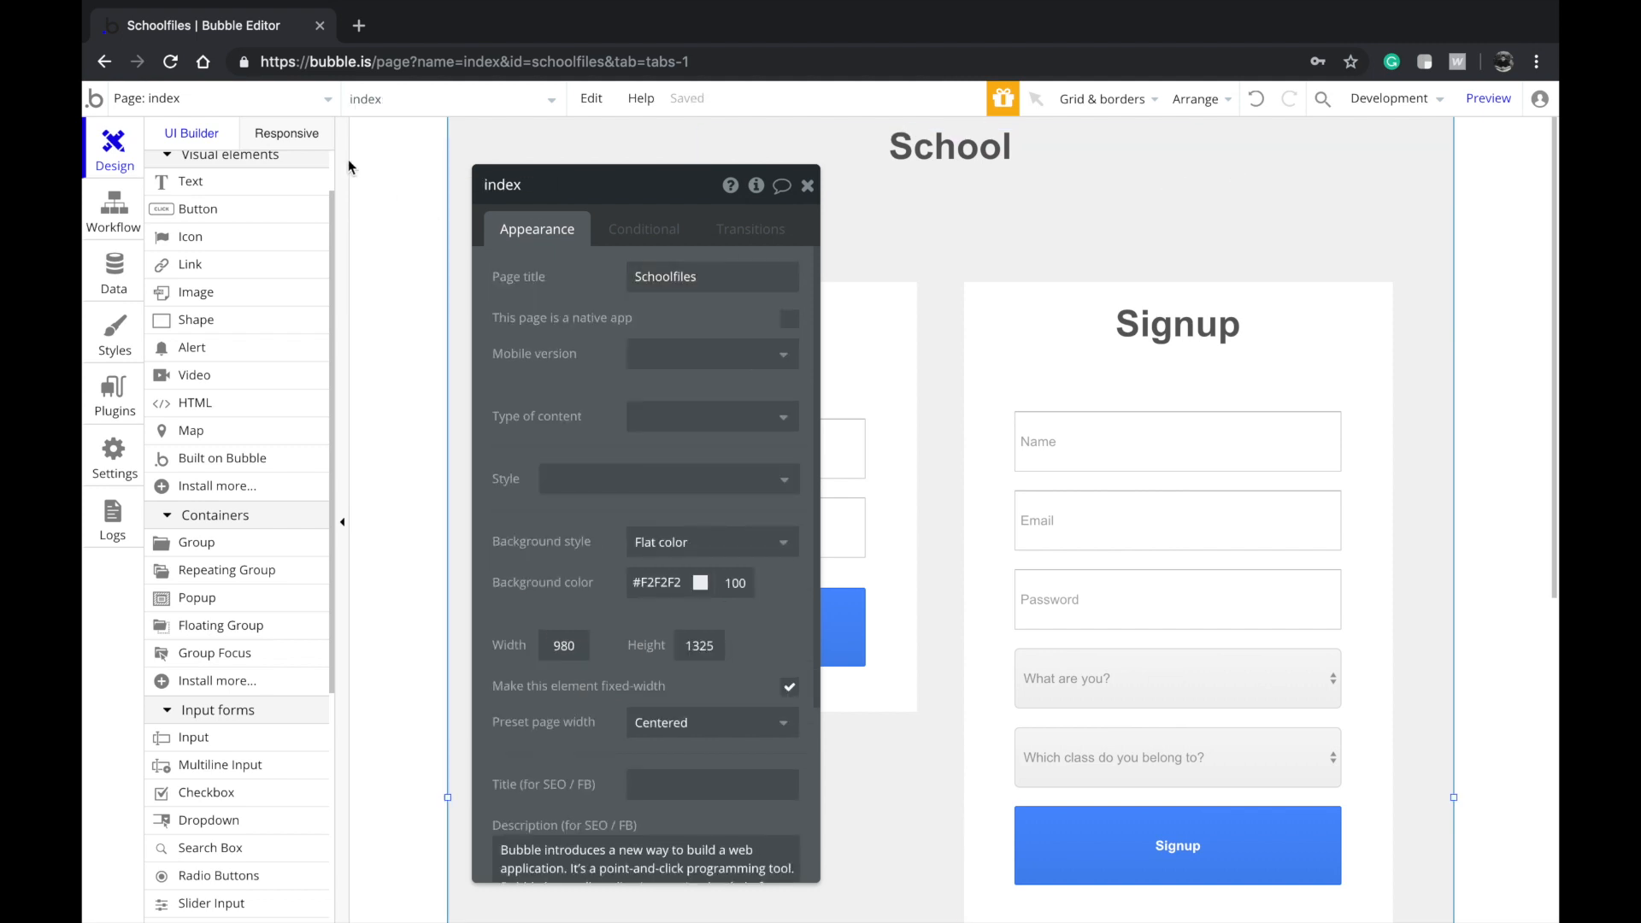
# Add a new page named app and drag its height to 751 px
pyautogui.click(308, 99)
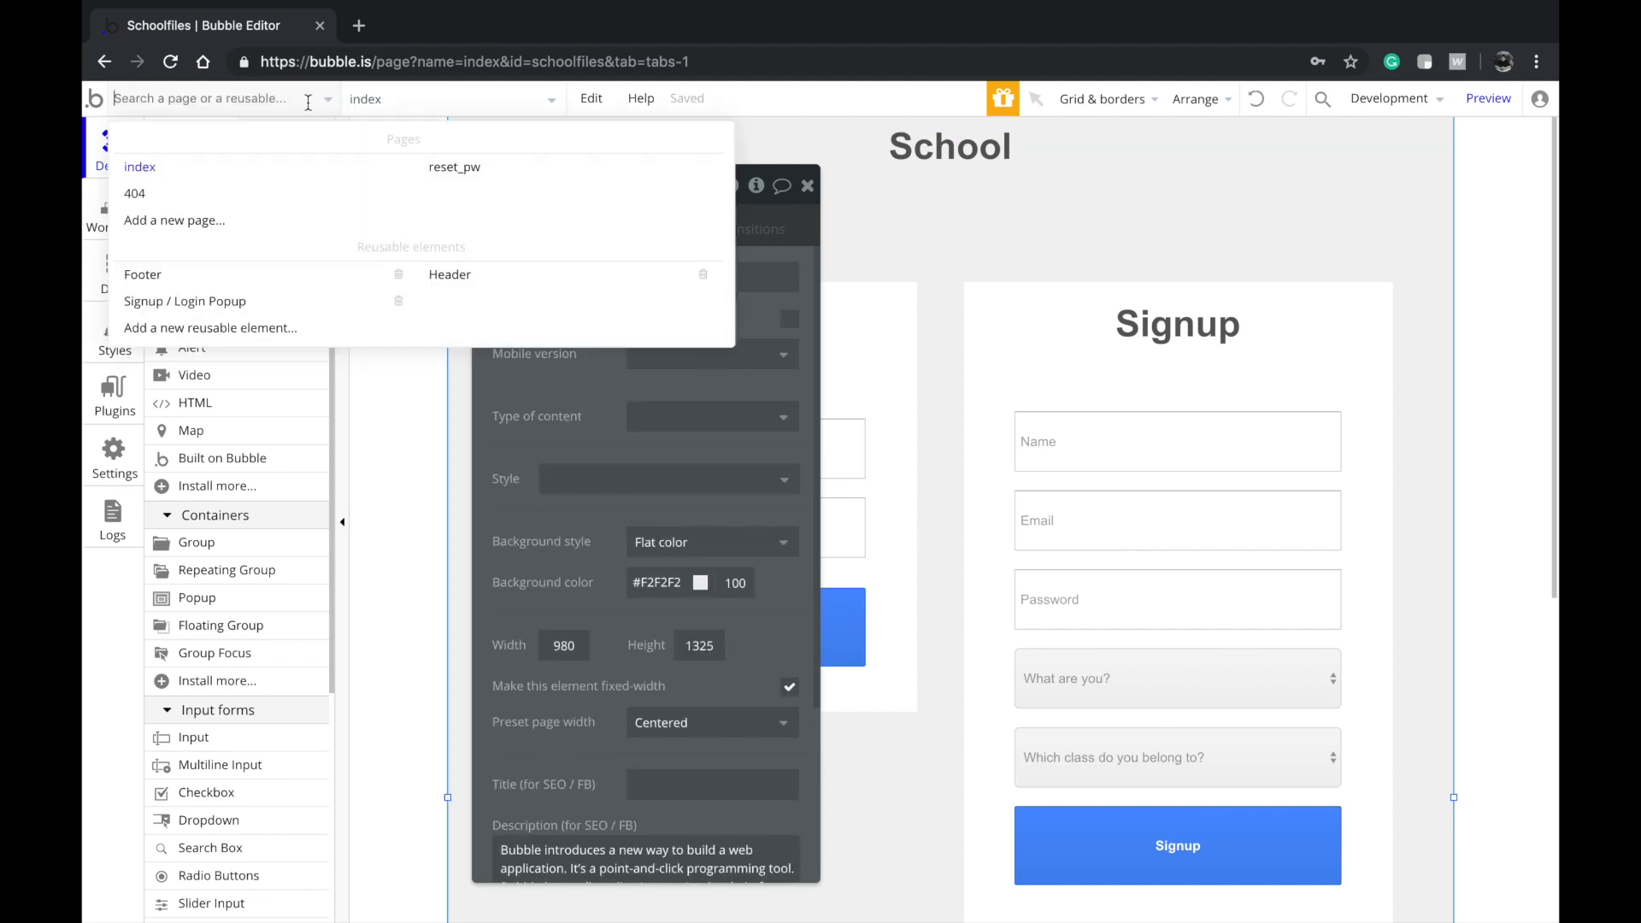
pyautogui.click(298, 224)
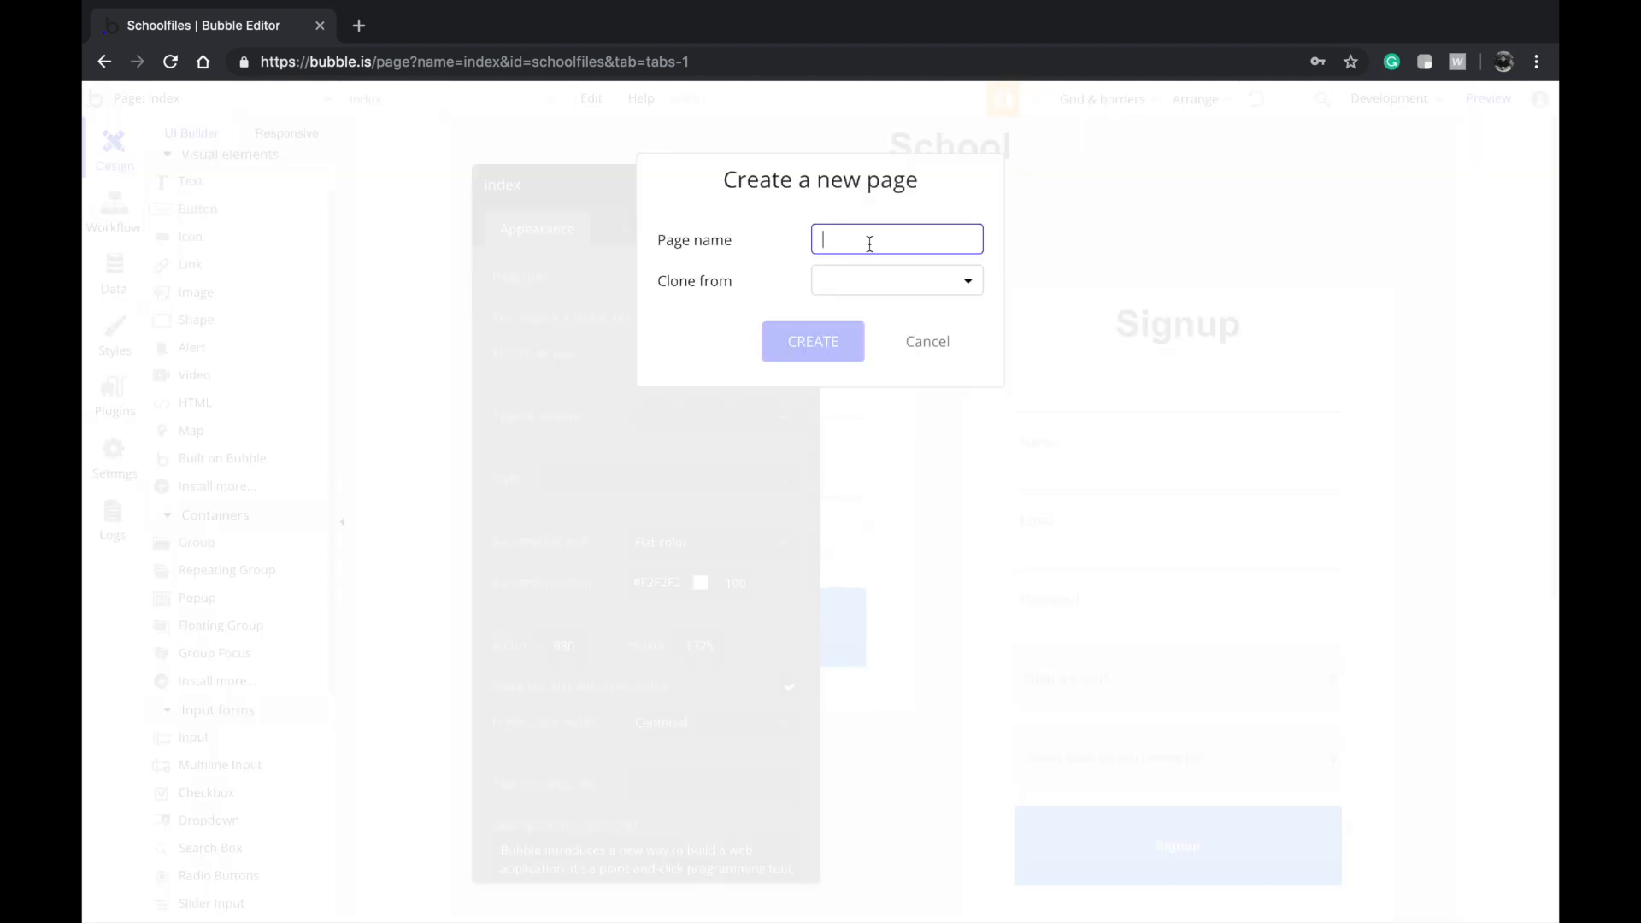
pyautogui.write('mai')
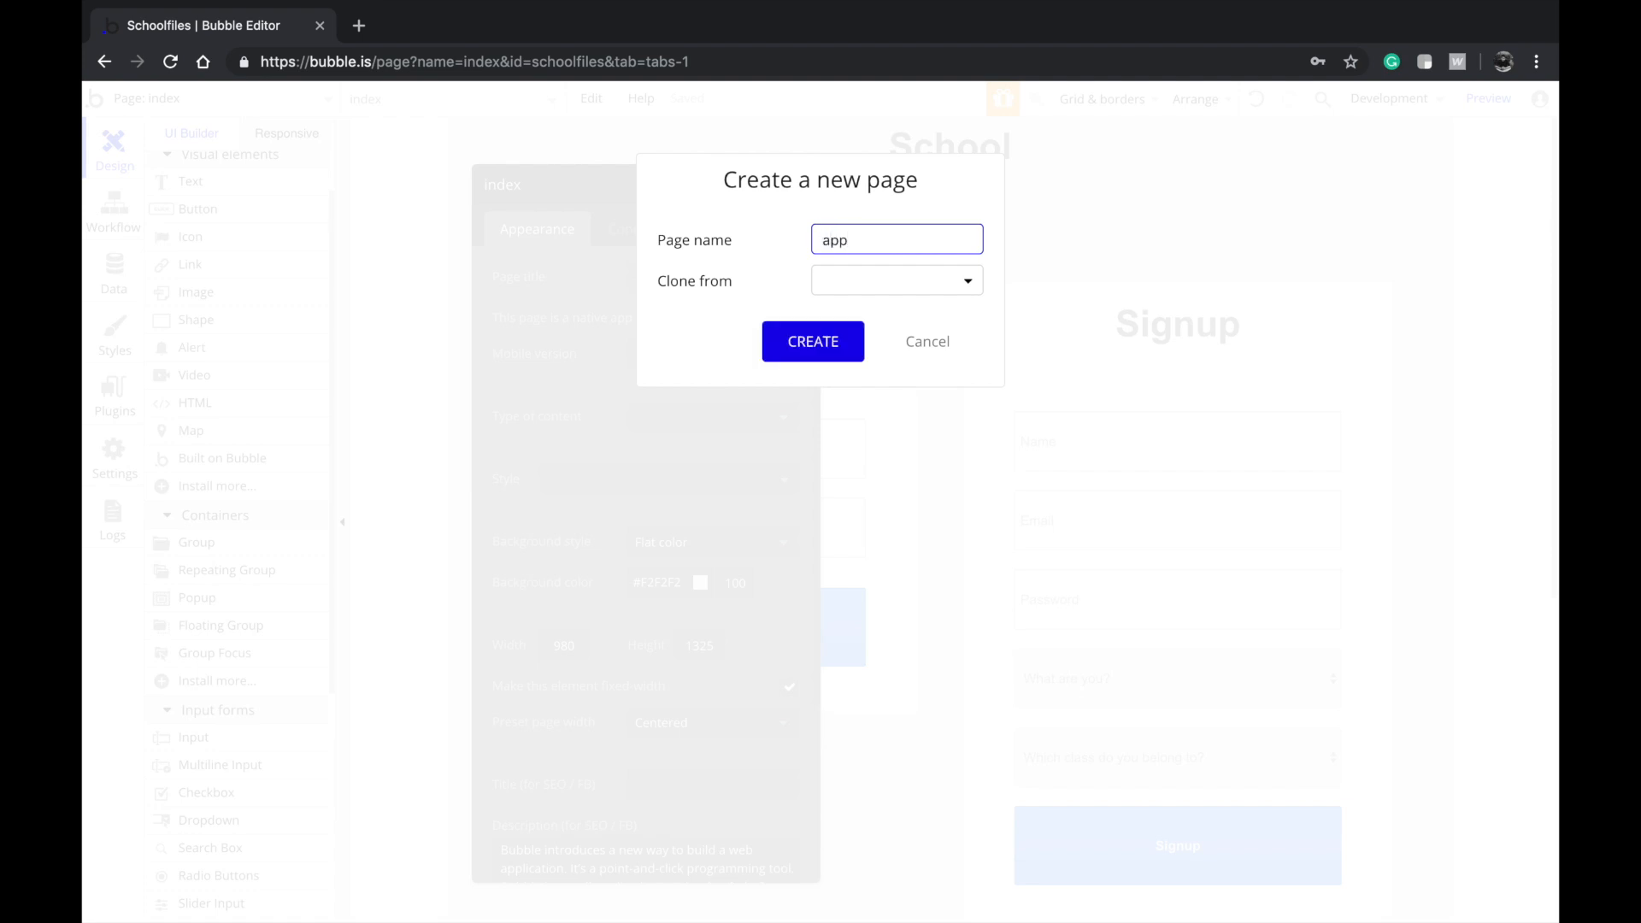
pyautogui.press('Return')
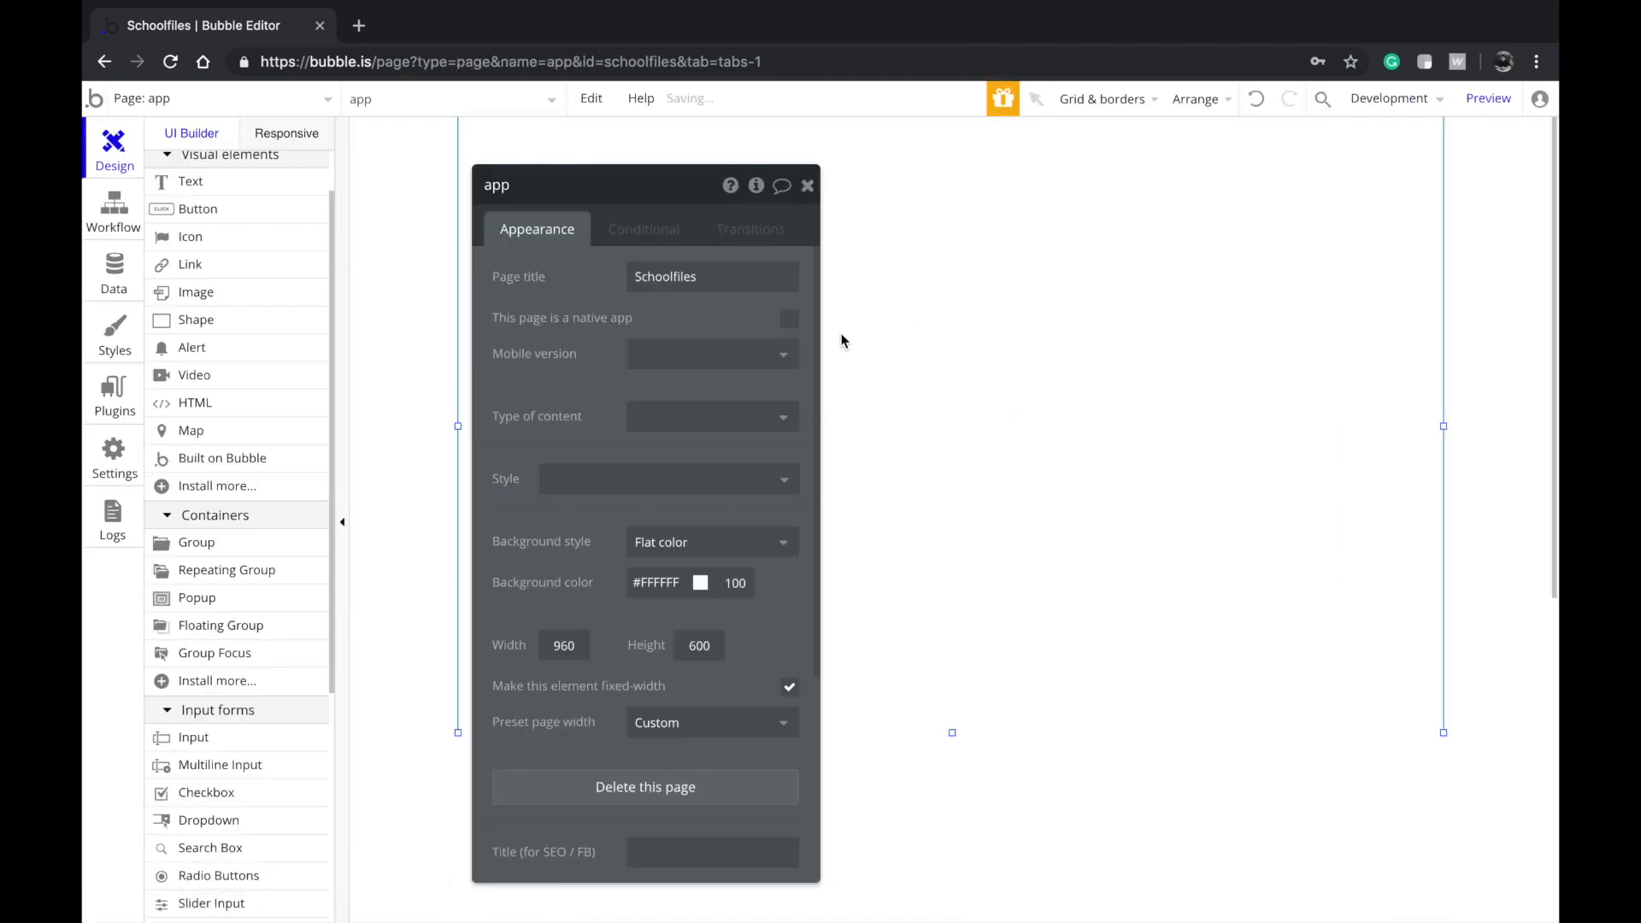
pyautogui.moveTo(954, 732); pyautogui.dragTo(952, 887)
# Copy the index page's #F2F2F2 background colour and apply it to the app page
pyautogui.click(226, 104)
pyautogui.click(209, 168)
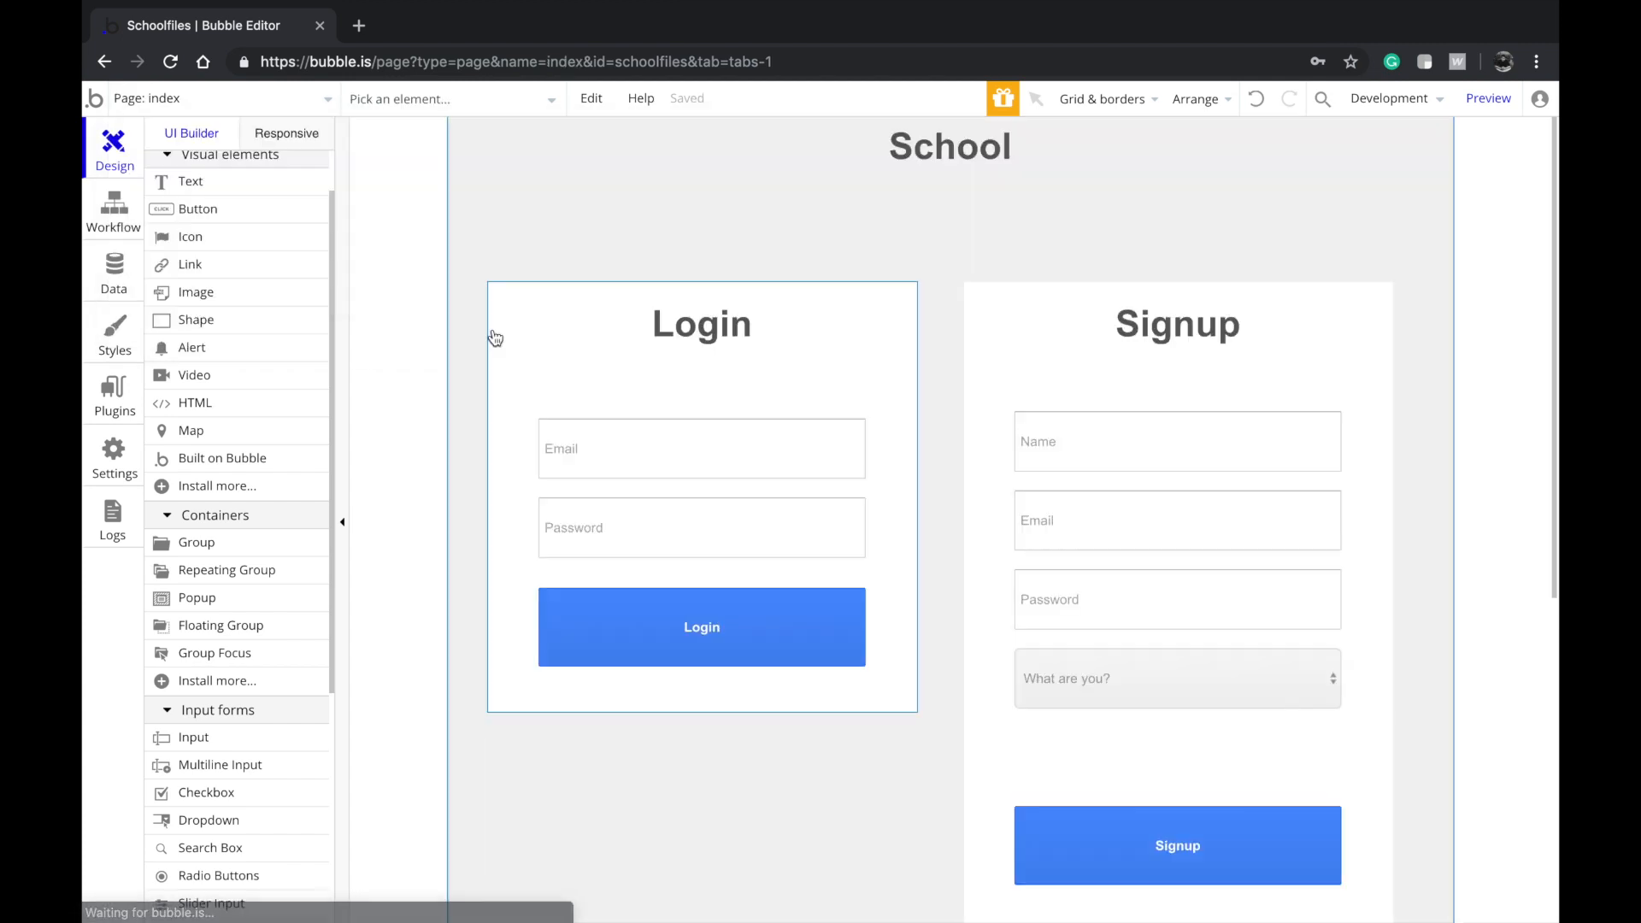
pyautogui.doubleClick(465, 306)
pyautogui.click(662, 582)
pyautogui.hotkey('ctrl', 'c')
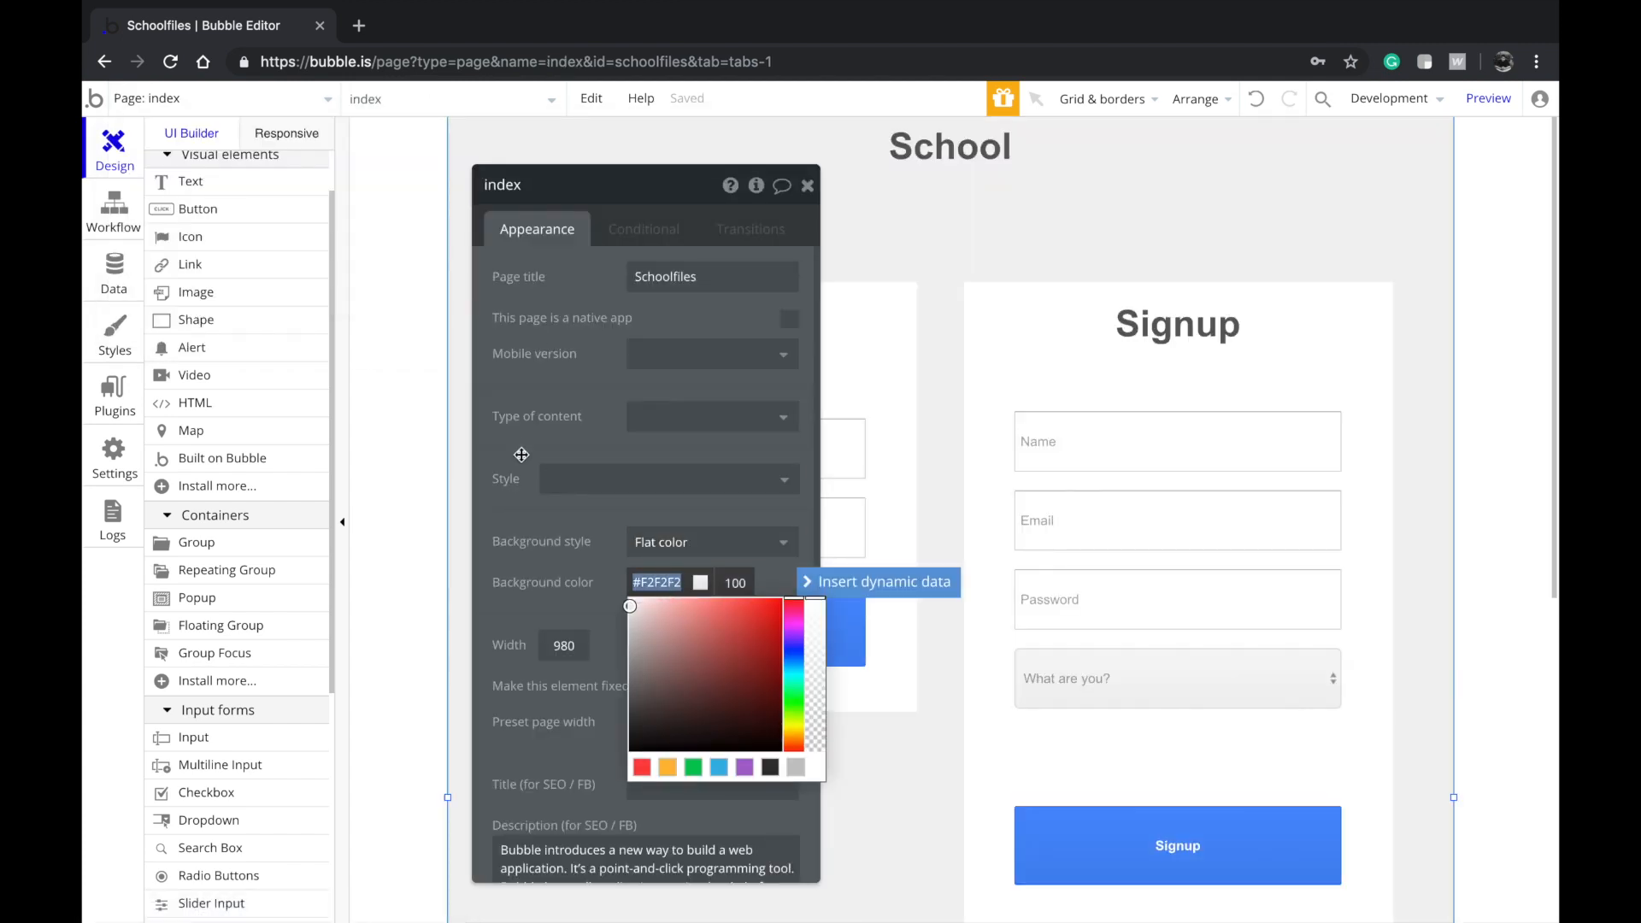
pyautogui.click(267, 112)
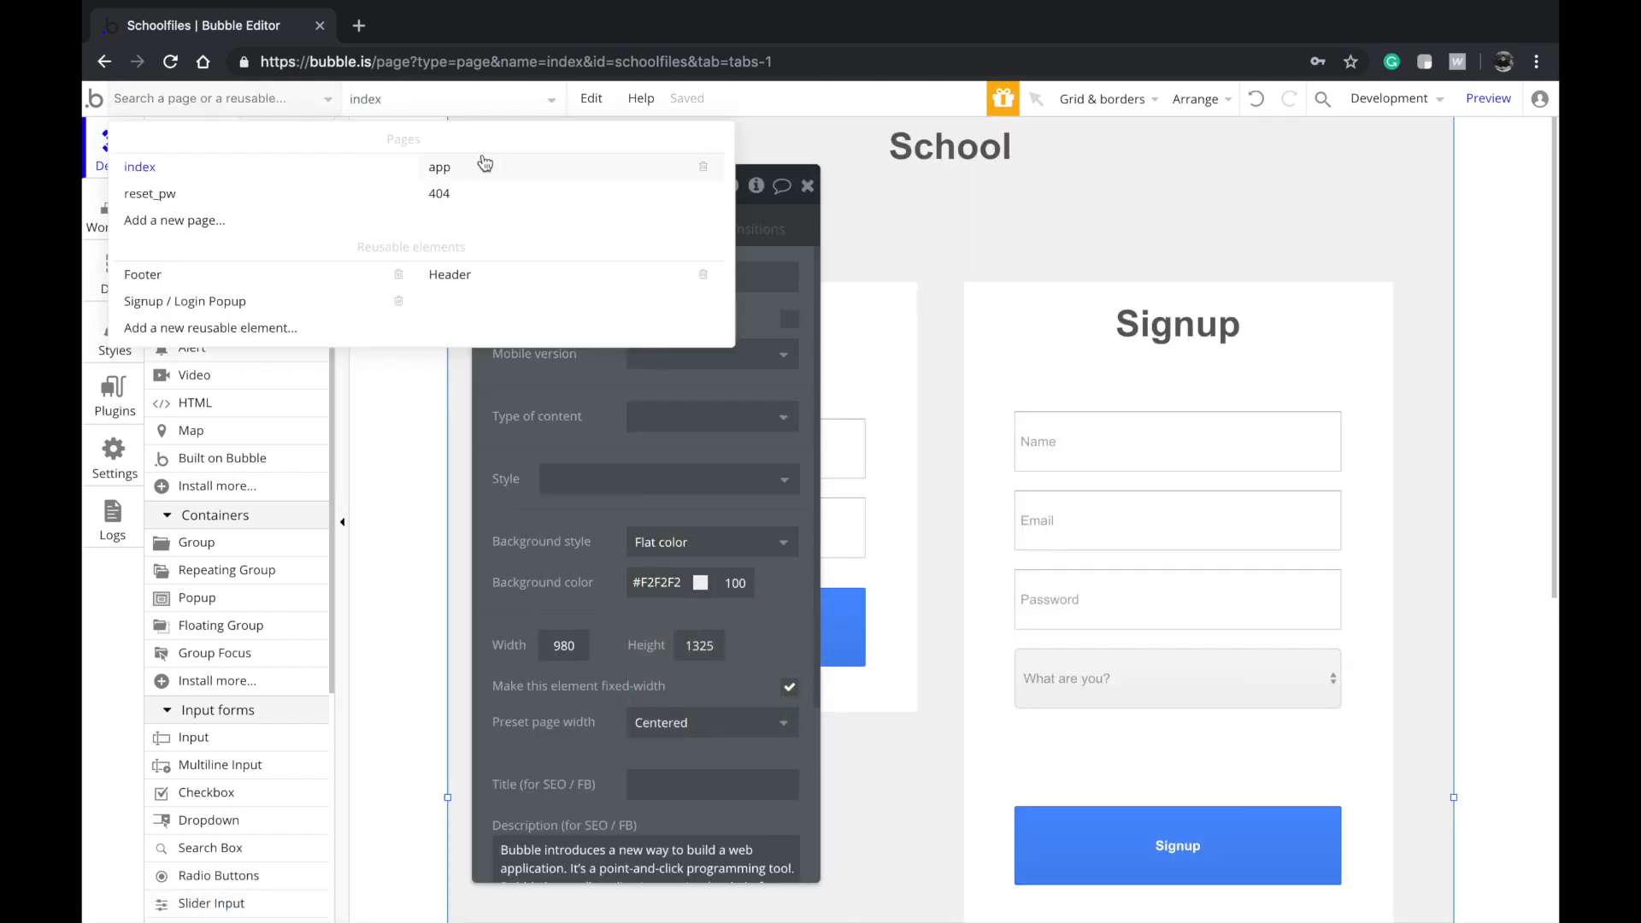
pyautogui.click(479, 165)
pyautogui.doubleClick(565, 326)
pyautogui.click(662, 582)
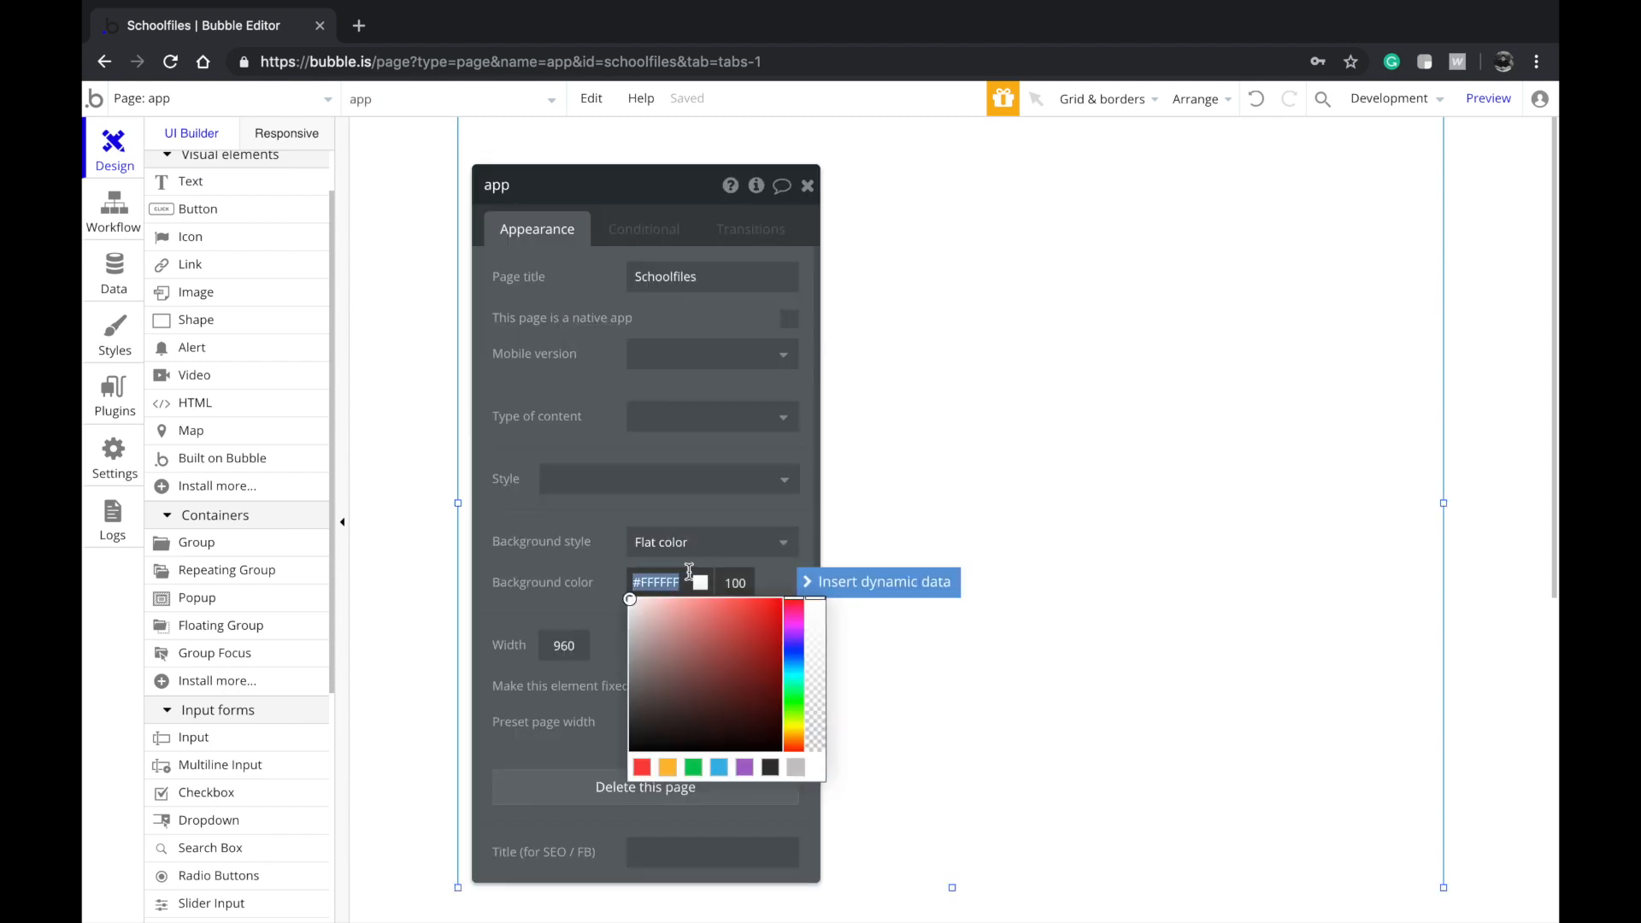
pyautogui.hotkey('ctrl', 'v')
pyautogui.click(751, 216)
pyautogui.click(806, 186)
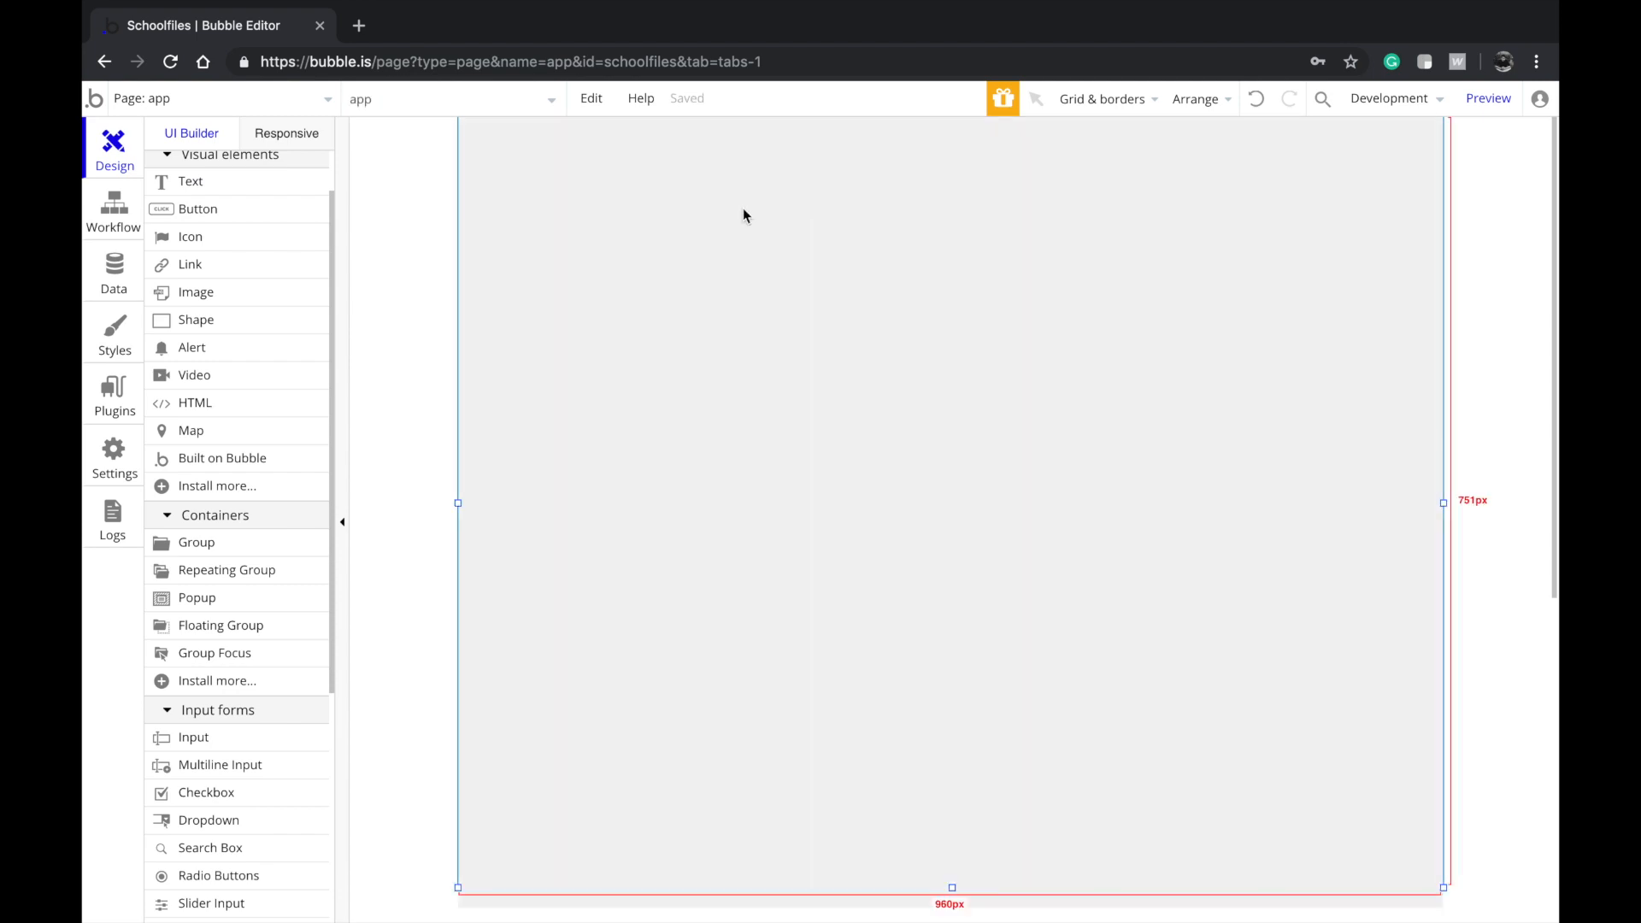
pyautogui.scroll(1, 240, 433)
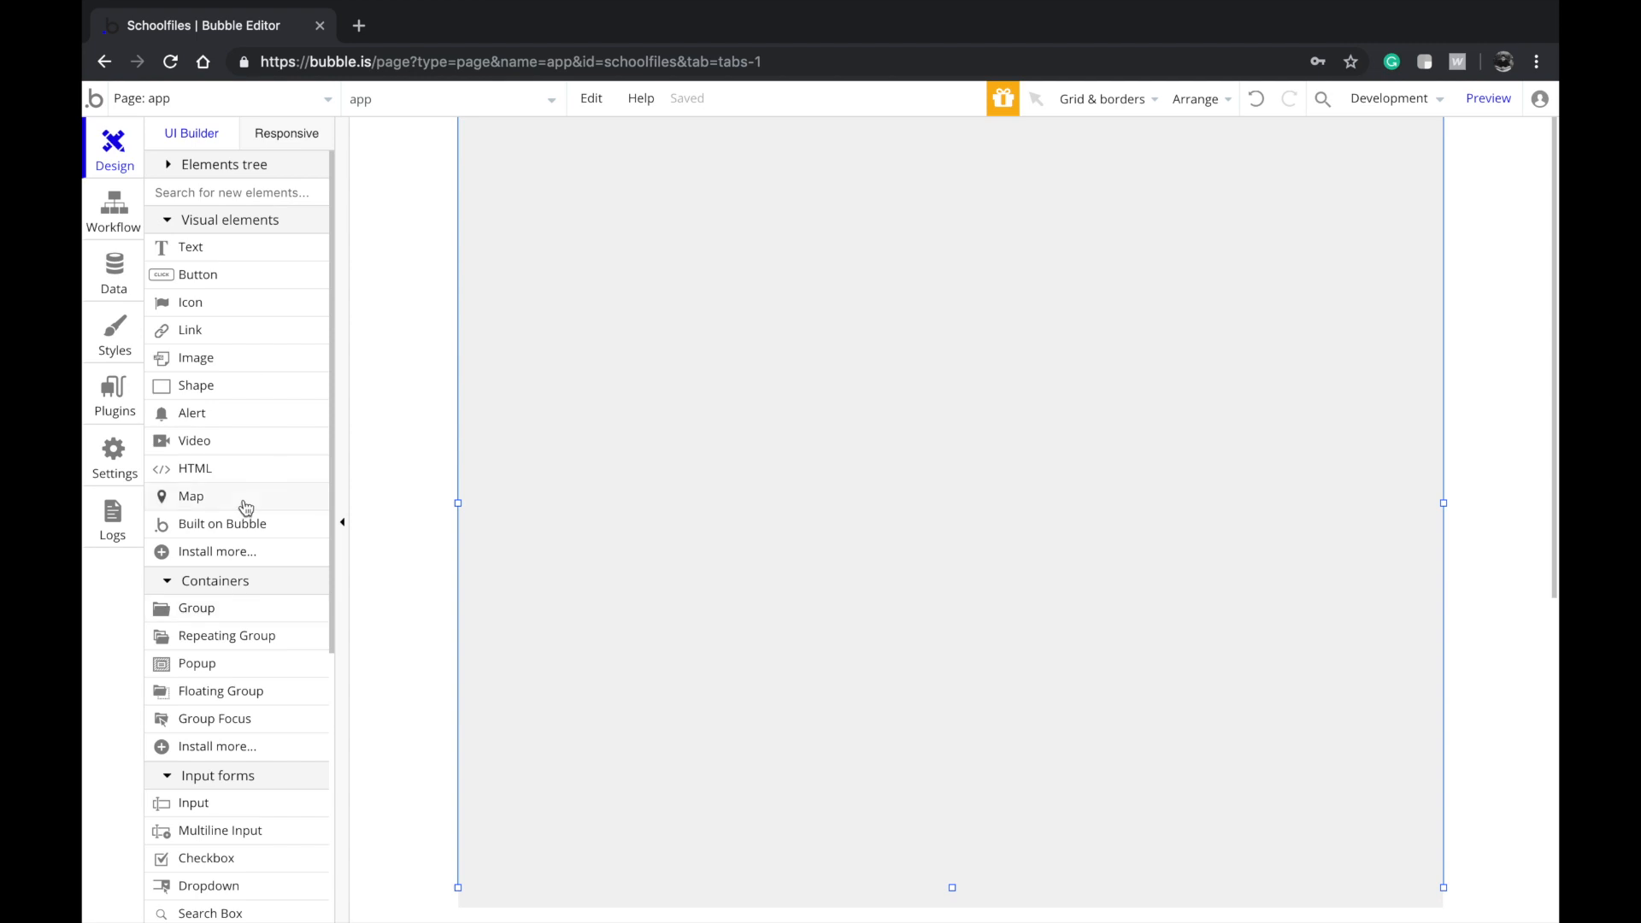
# Draw a group container for the form on the app page, discarding a stray button
pyautogui.click(257, 278)
pyautogui.moveTo(655, 233)
pyautogui.mouseDown()
pyautogui.moveTo(884, 258)
pyautogui.moveTo(818, 295)
pyautogui.moveTo(809, 271)
pyautogui.moveTo(825, 268)
pyautogui.mouseUp()
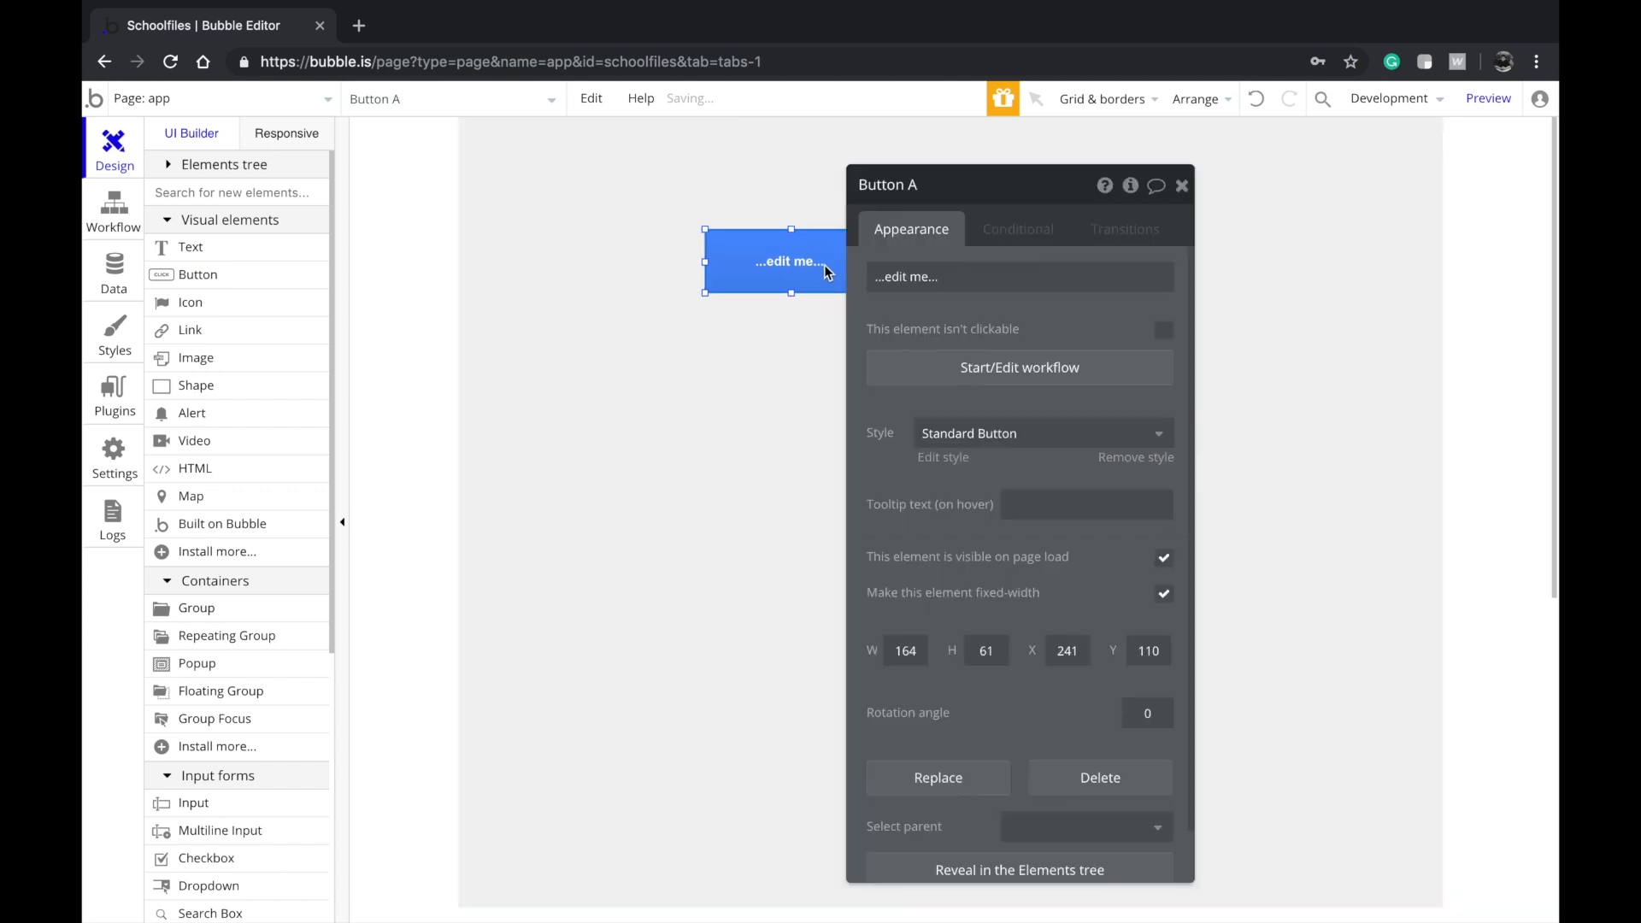
pyautogui.press('Delete')
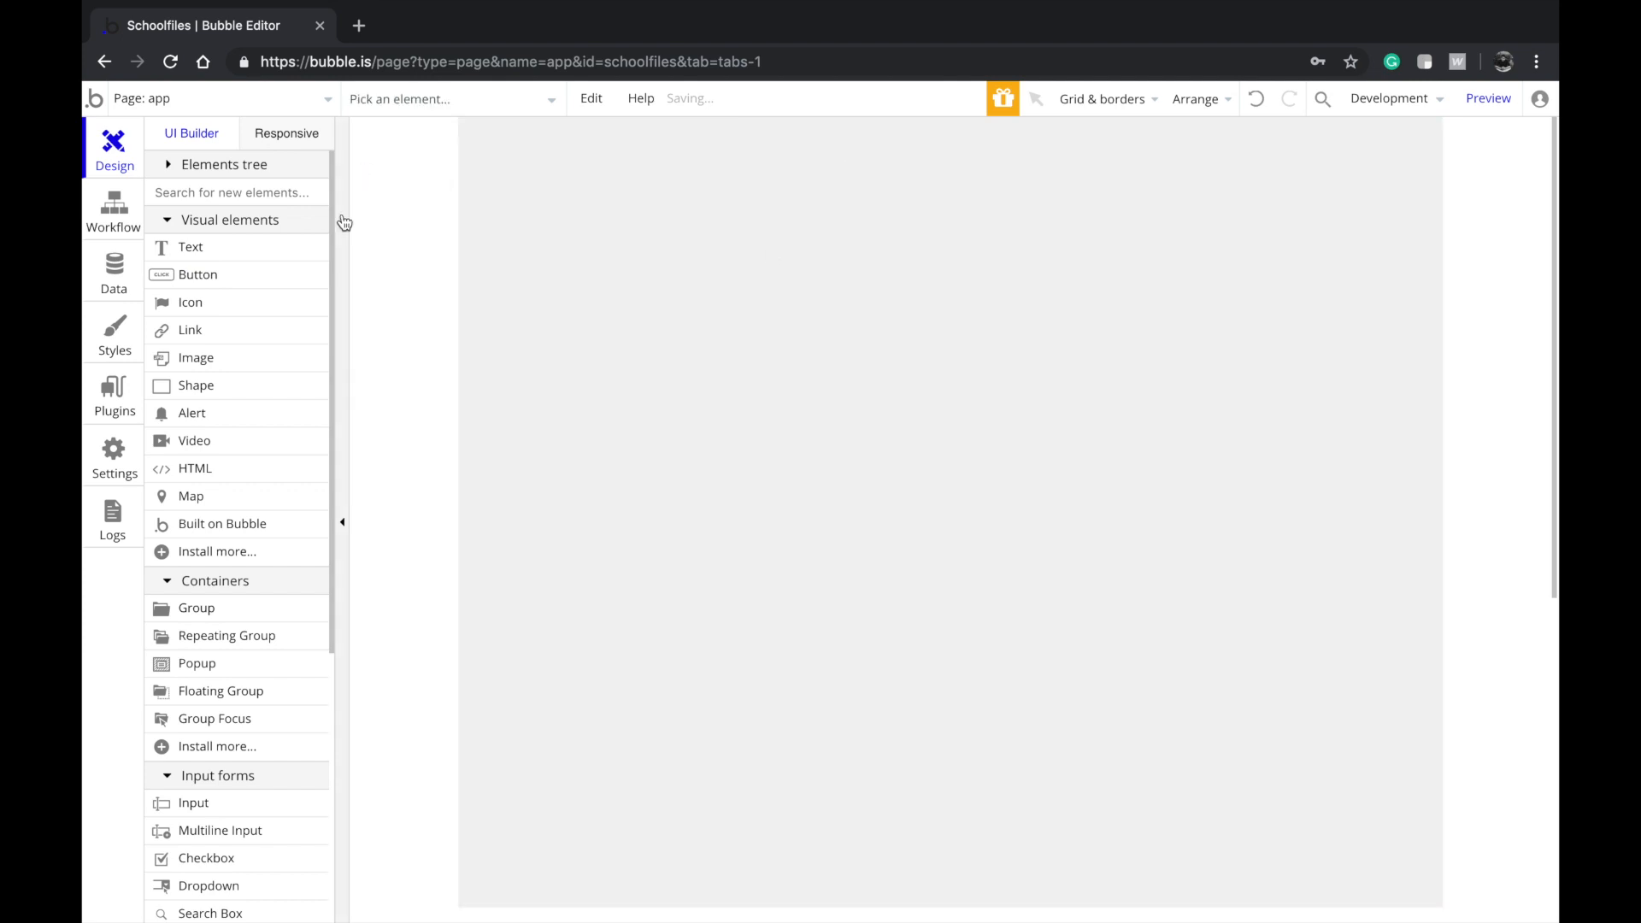
pyautogui.click(242, 607)
pyautogui.moveTo(611, 200)
pyautogui.mouseDown()
pyautogui.moveTo(812, 345)
pyautogui.moveTo(1066, 623)
pyautogui.moveTo(1087, 712)
pyautogui.mouseUp()
pyautogui.moveTo(842, 479)
pyautogui.mouseDown()
pyautogui.moveTo(791, 481)
pyautogui.moveTo(729, 560)
pyautogui.moveTo(721, 487)
pyautogui.mouseUp()
# Add a 'Send Files' text inside the group styled as Heading 2
pyautogui.click(163, 249)
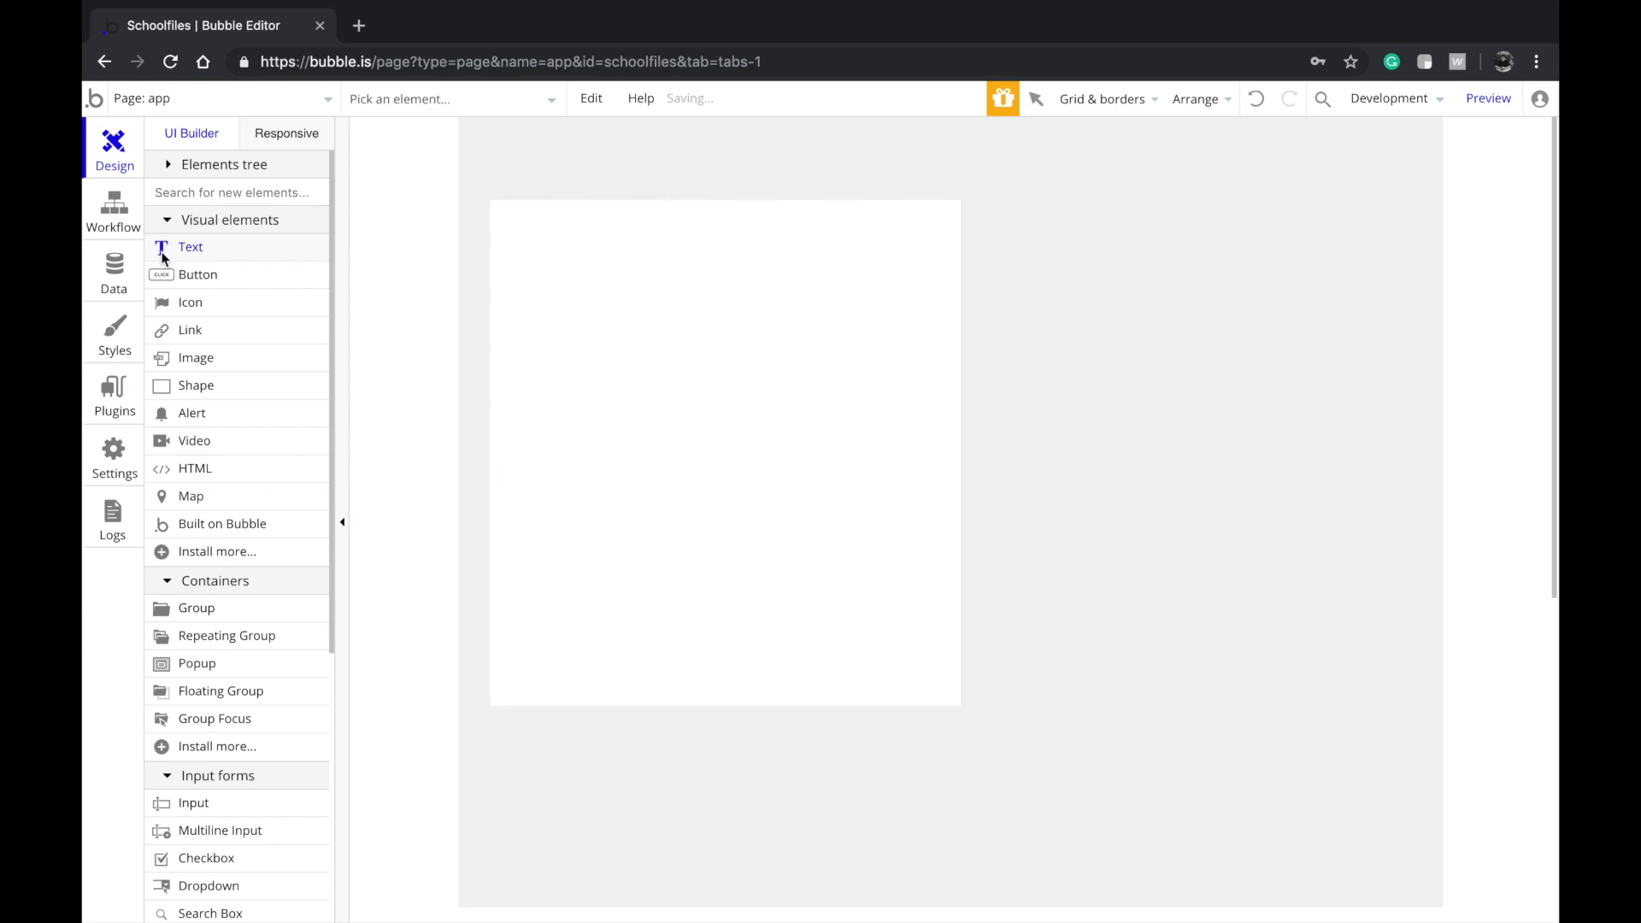
pyautogui.moveTo(508, 217); pyautogui.dragTo(908, 338)
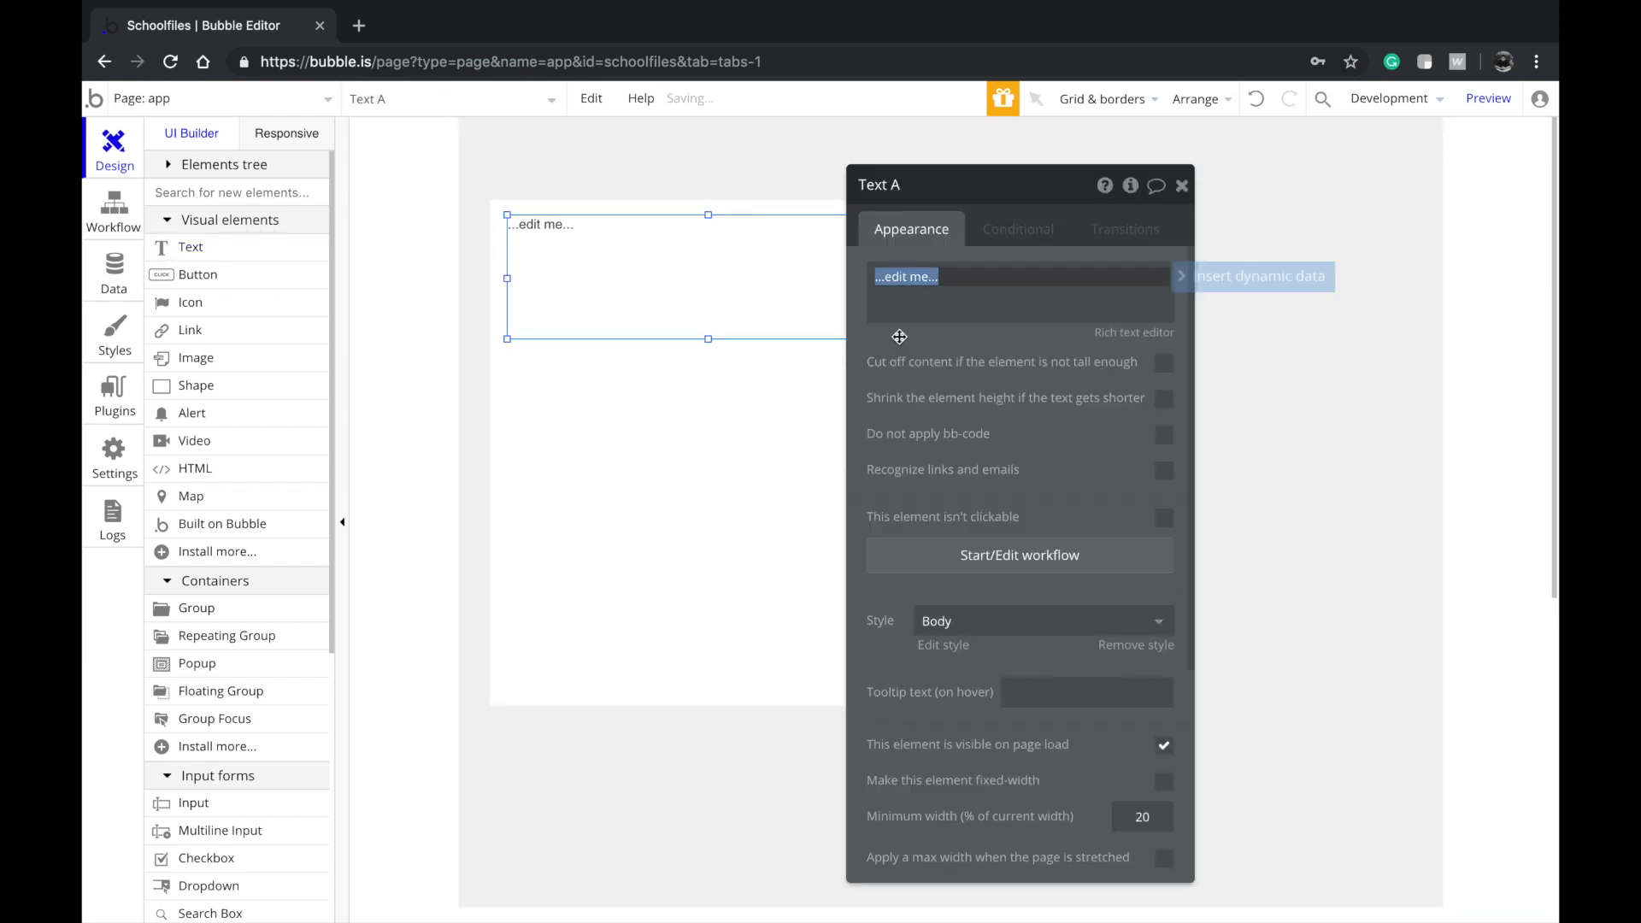
pyautogui.write('S')
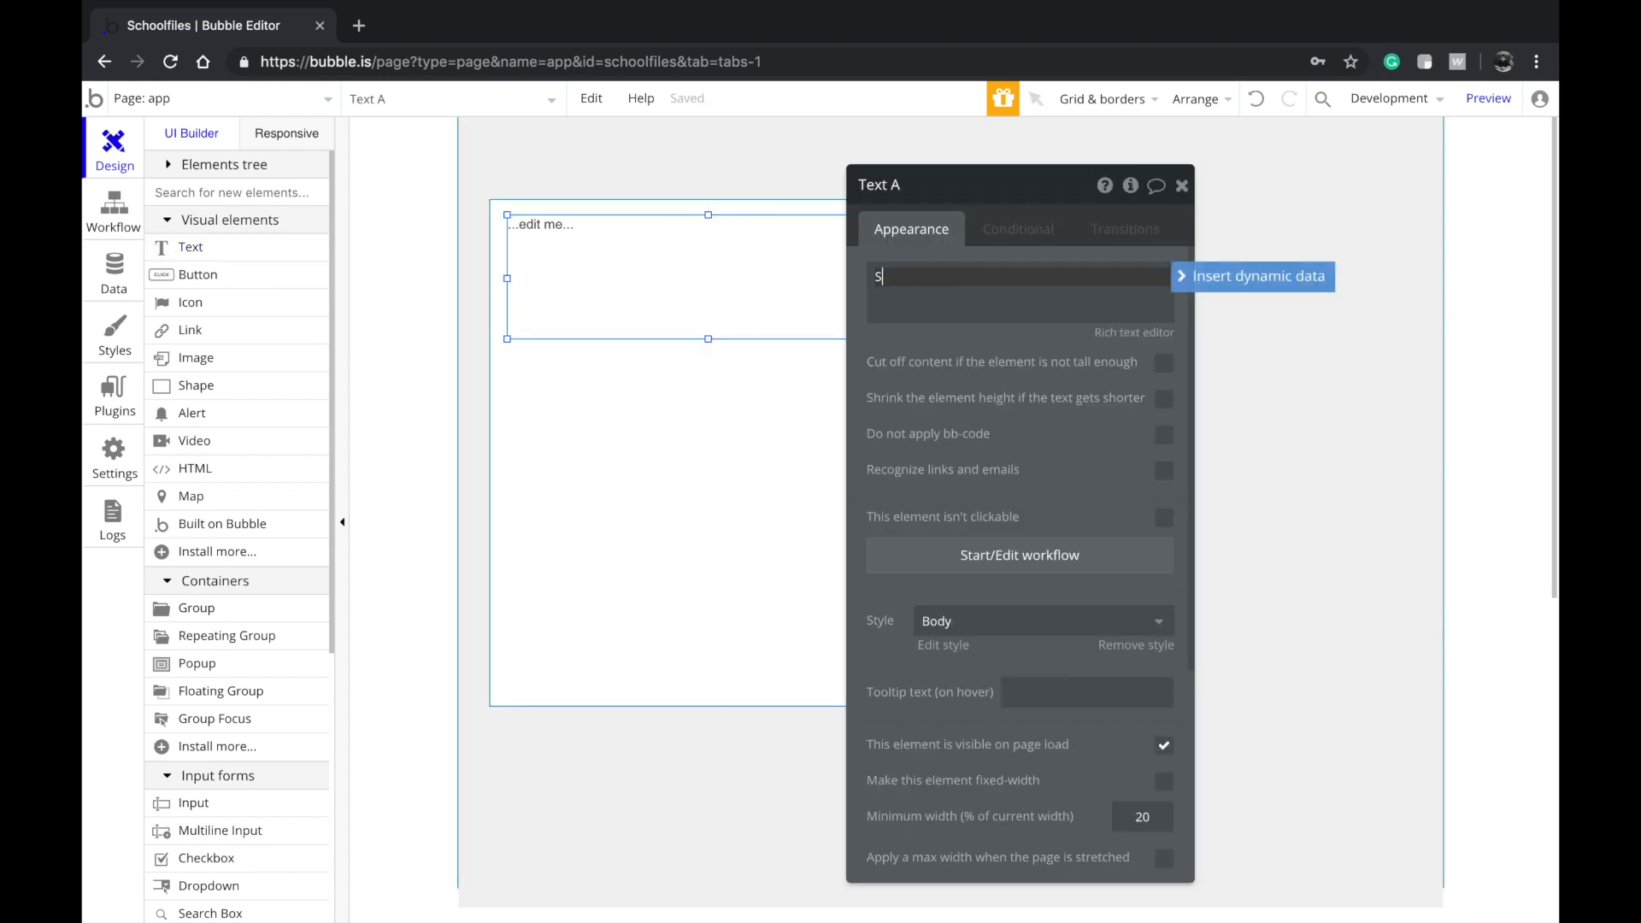
pyautogui.write('end Files')
pyautogui.click(641, 304)
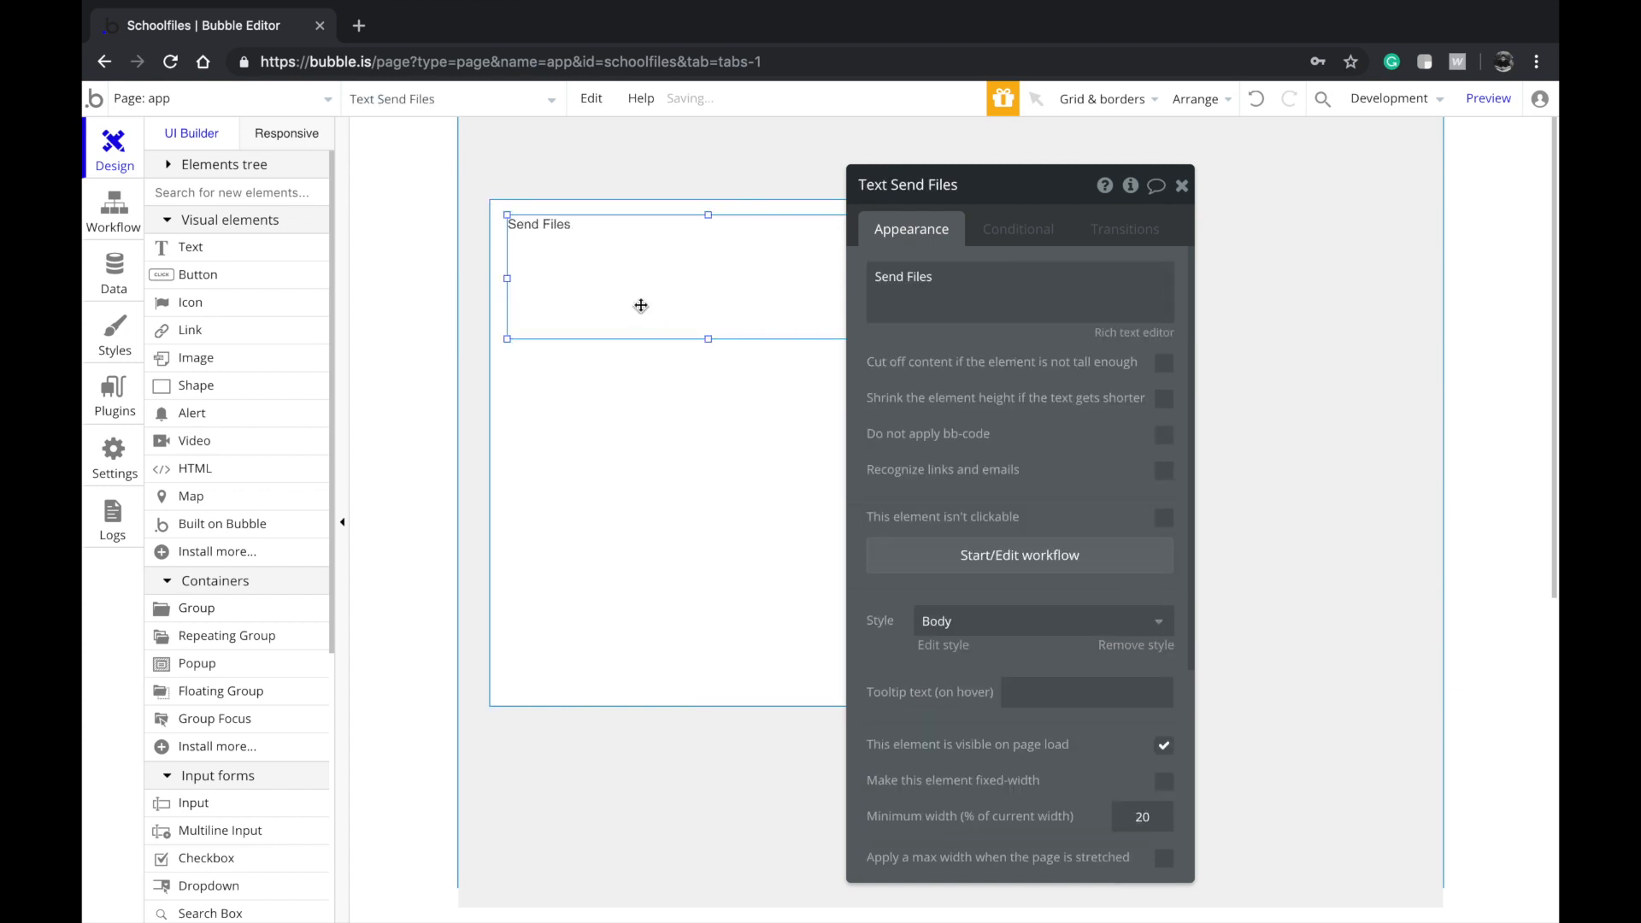
pyautogui.click(992, 624)
pyautogui.scroll(-2, 979, 803)
pyautogui.click(989, 731)
# Center the Send Files heading horizontally in the card
pyautogui.click(683, 389)
pyautogui.click(682, 296)
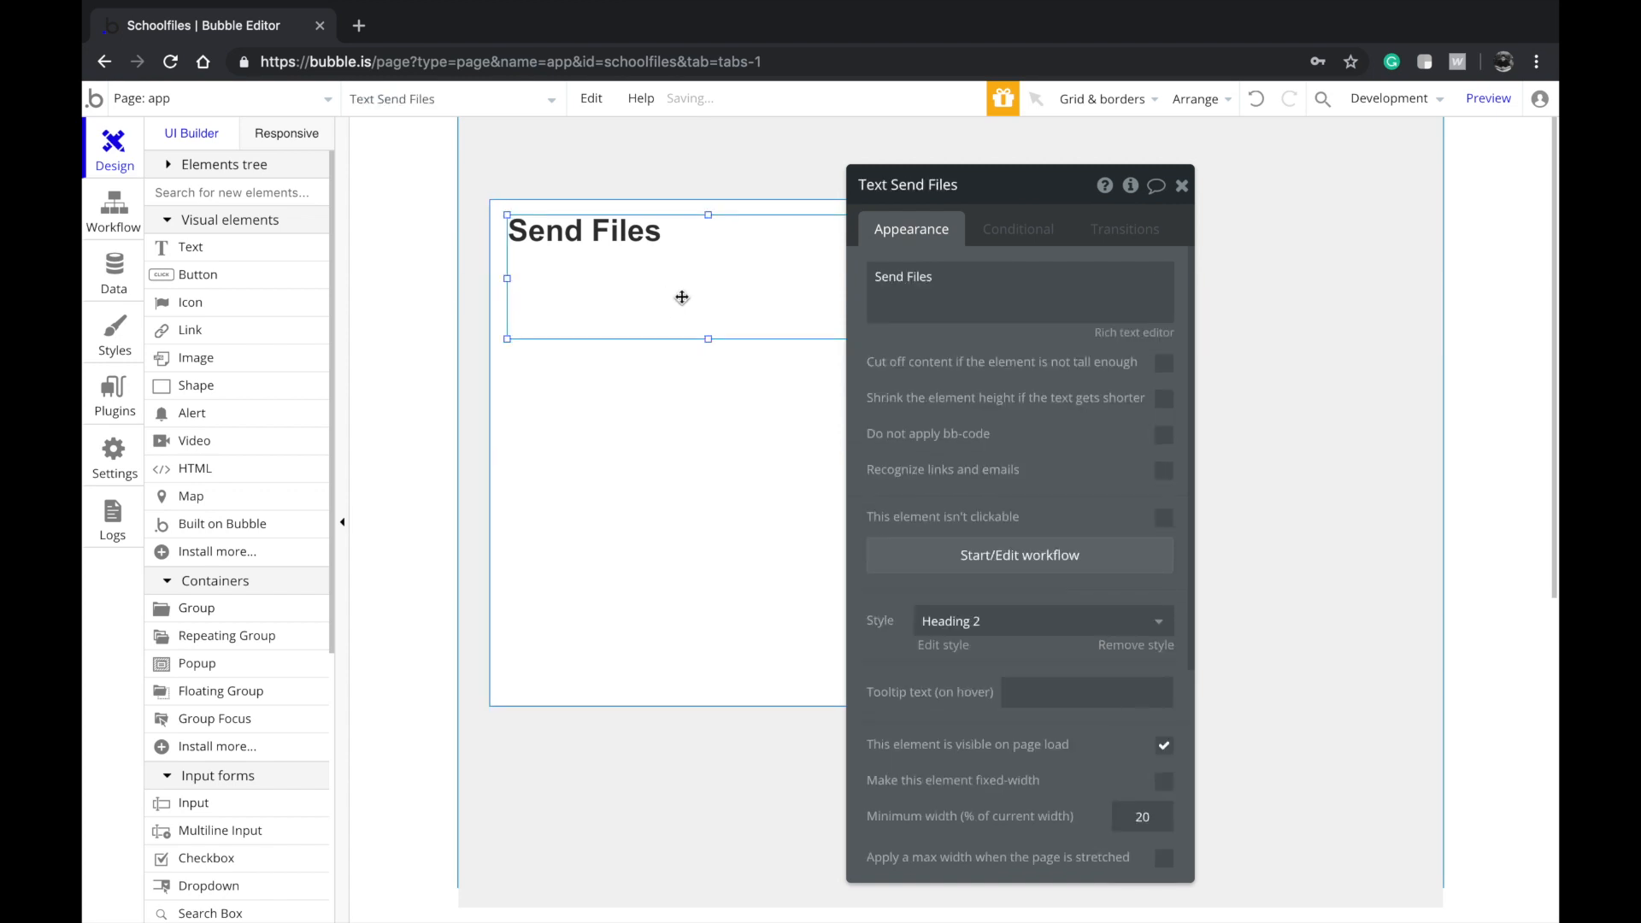
pyautogui.rightClick(776, 284)
pyautogui.click(880, 792)
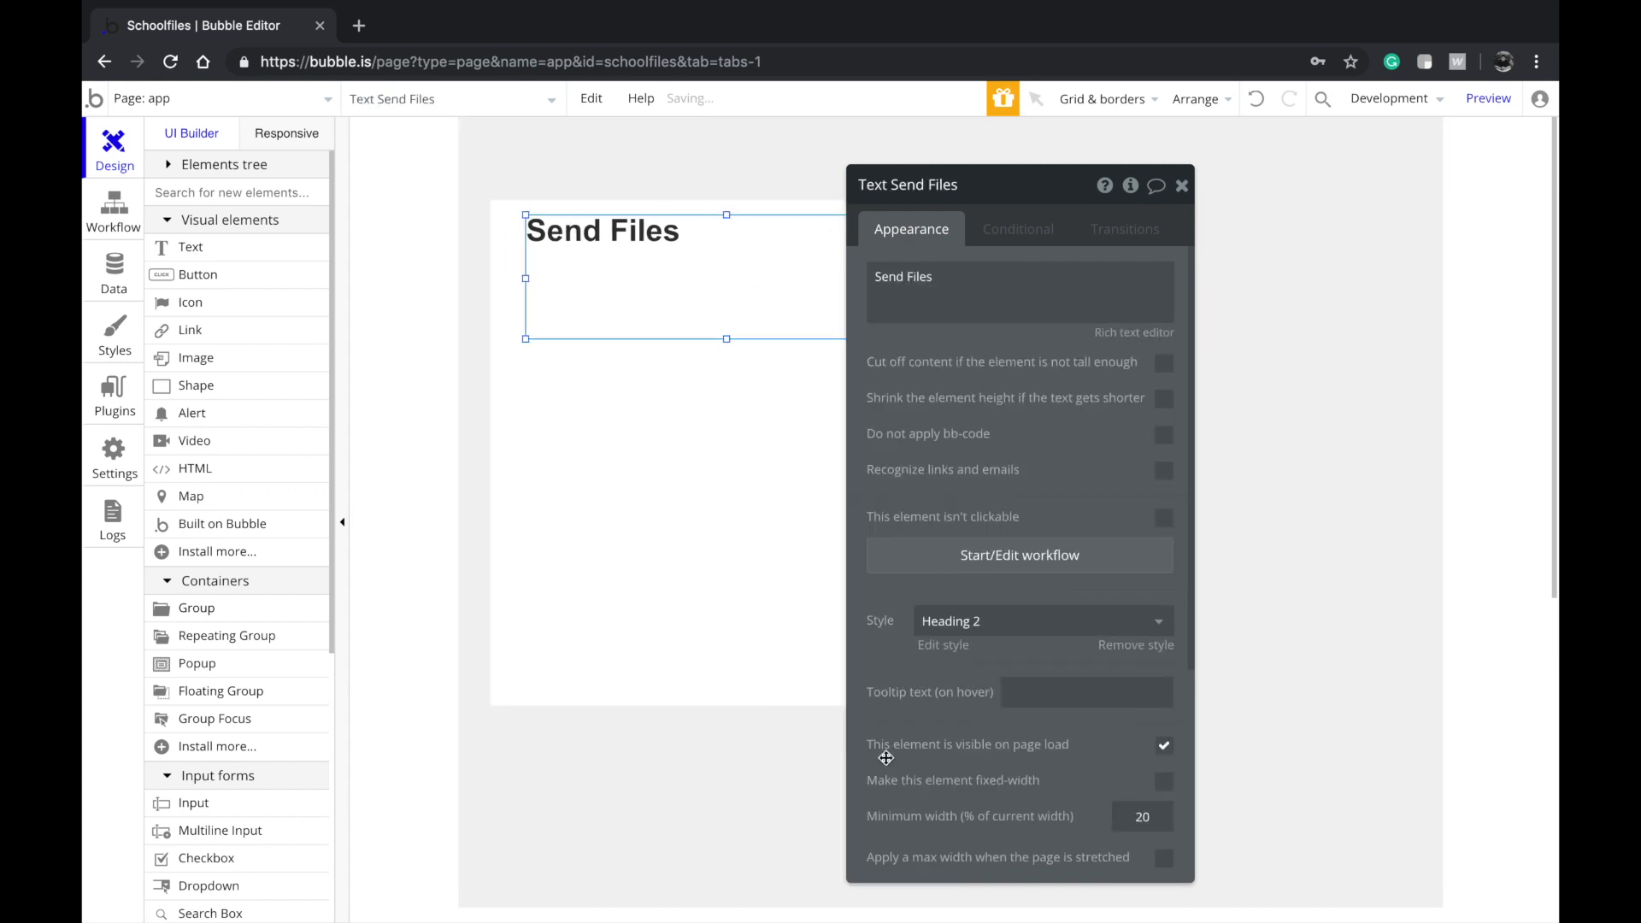
# Shorten the container group and the Send Files heading's box from the bottom
pyautogui.click(788, 565)
pyautogui.moveTo(727, 704); pyautogui.dragTo(726, 475)
pyautogui.click(788, 423)
pyautogui.click(769, 407)
pyautogui.click(679, 254)
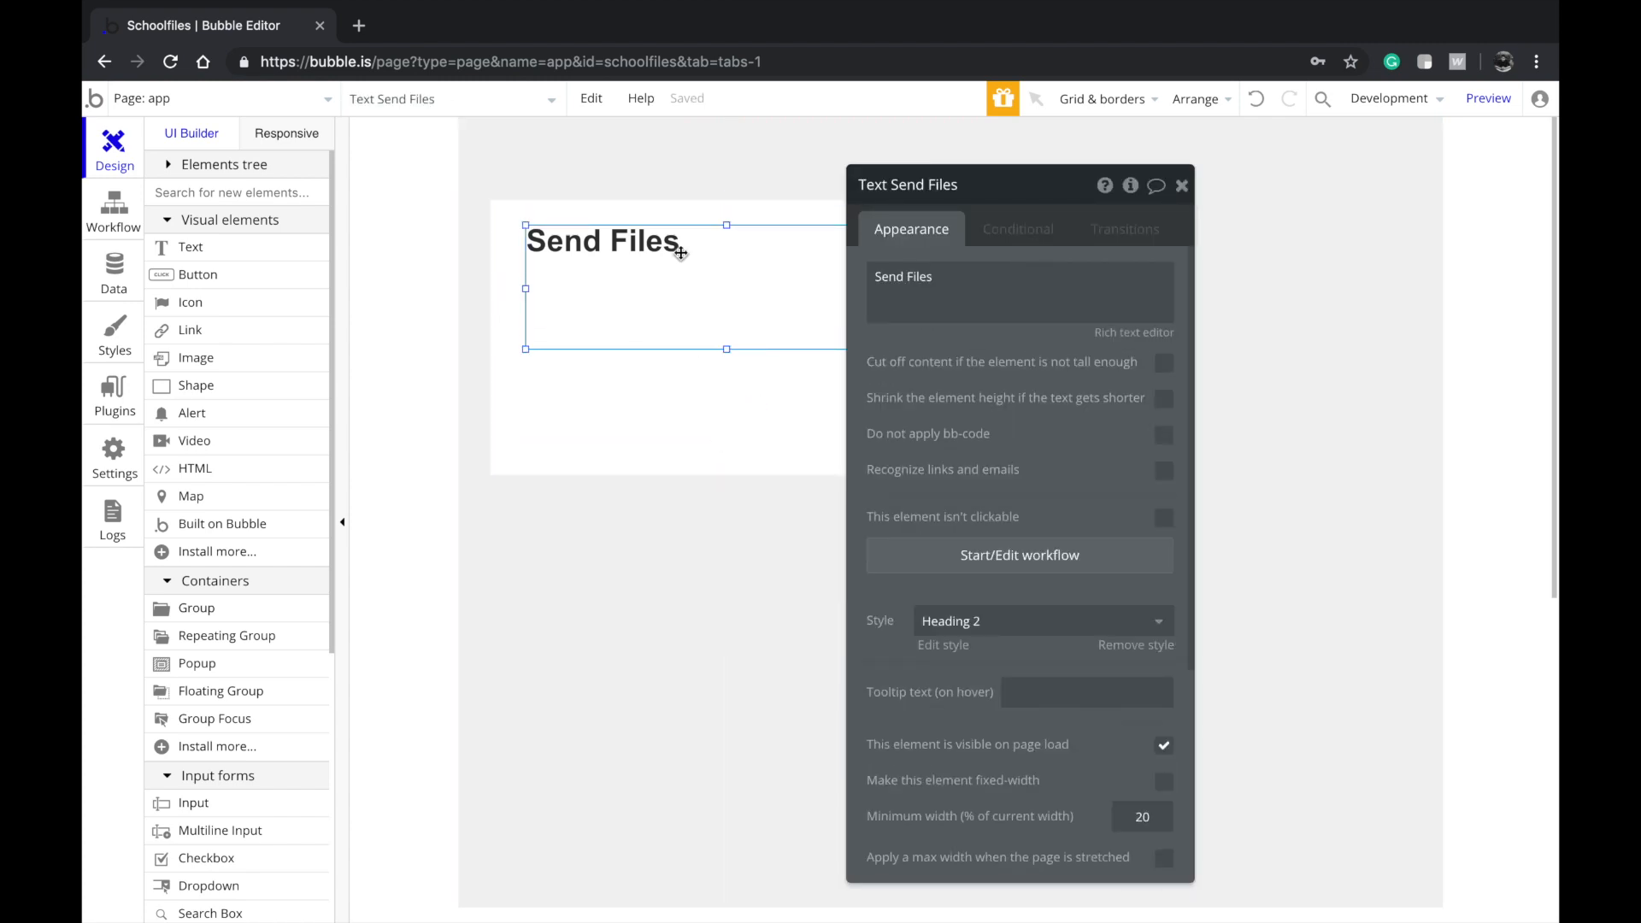
pyautogui.moveTo(728, 345); pyautogui.dragTo(734, 285)
# Draw a Send button inside the card and retitle the heading Send Content
pyautogui.click(708, 355)
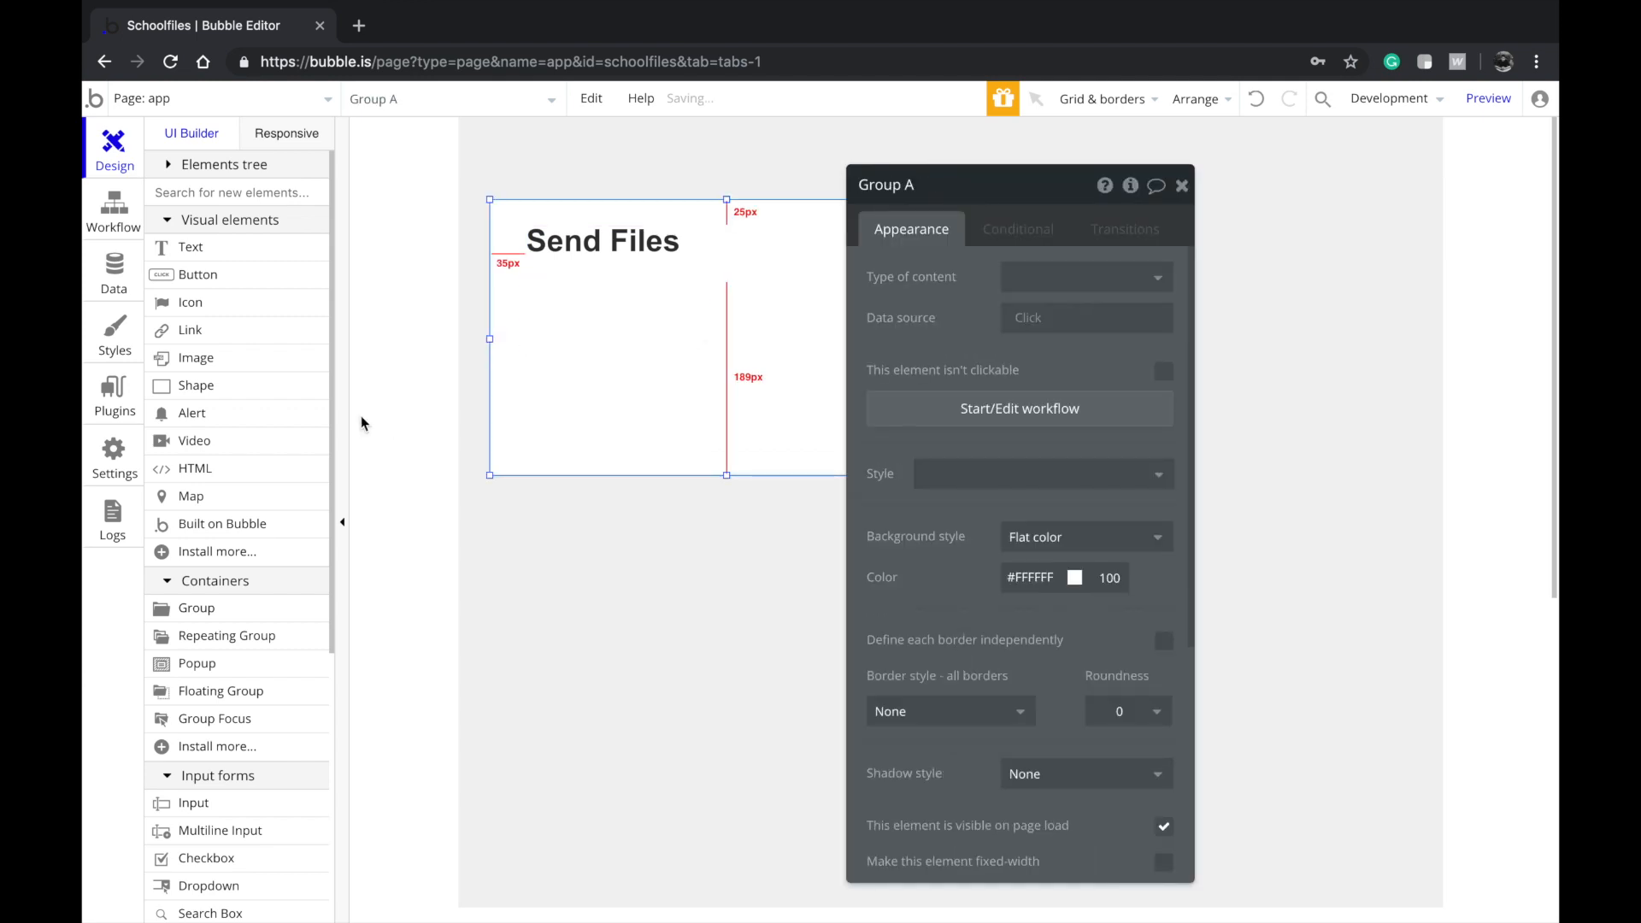
pyautogui.click(221, 286)
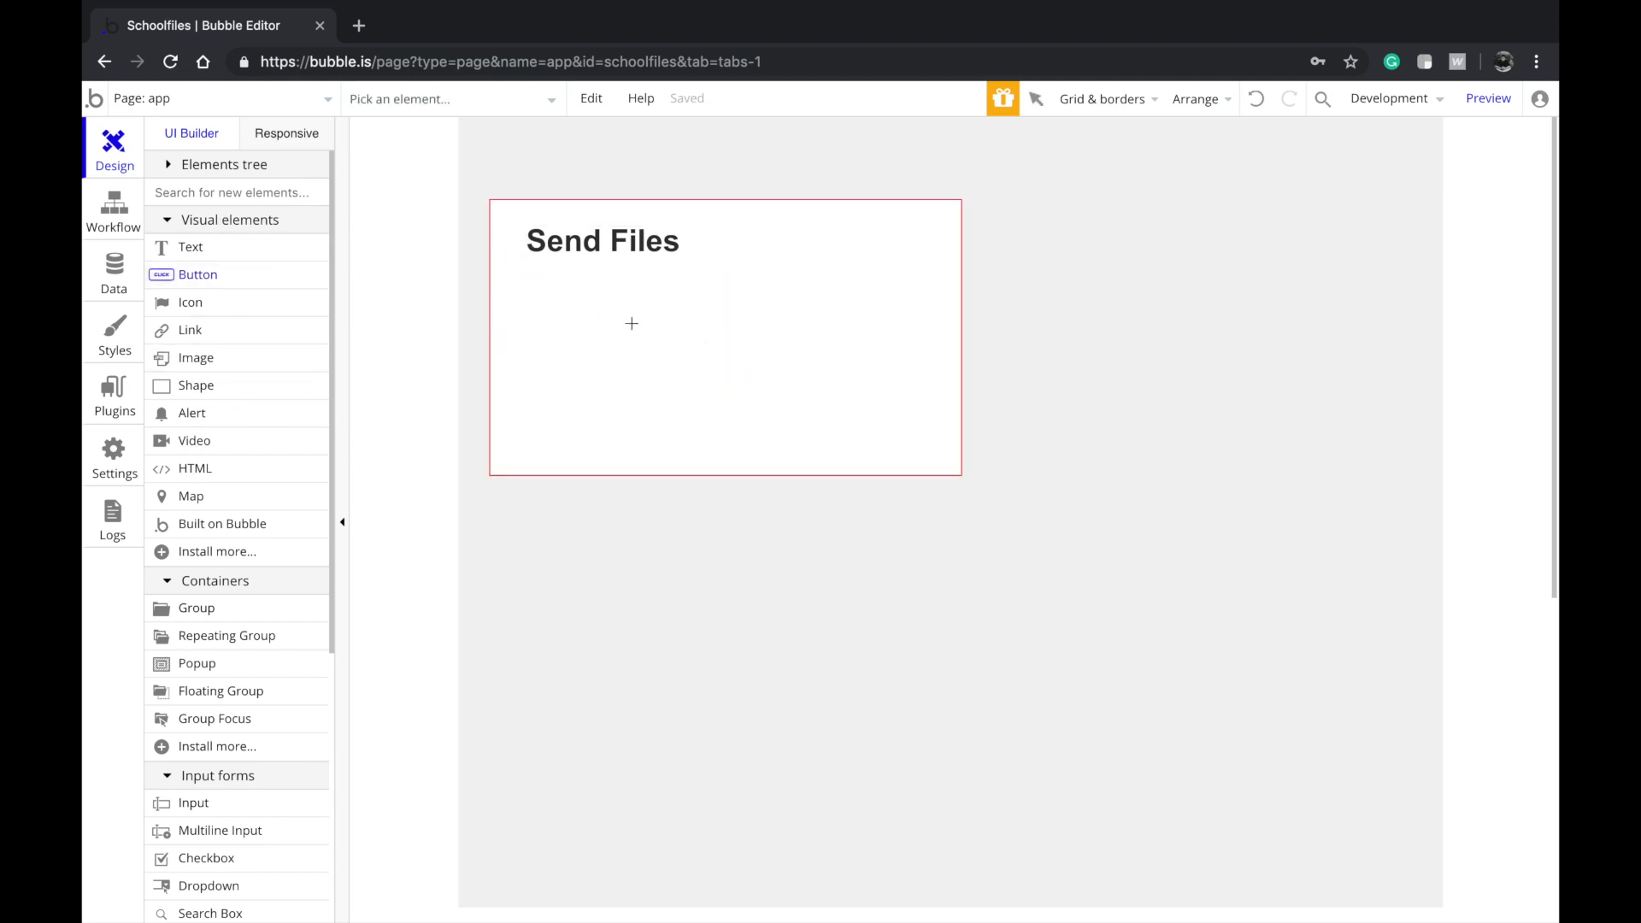
pyautogui.moveTo(558, 367); pyautogui.dragTo(730, 434)
pyautogui.write('Send')
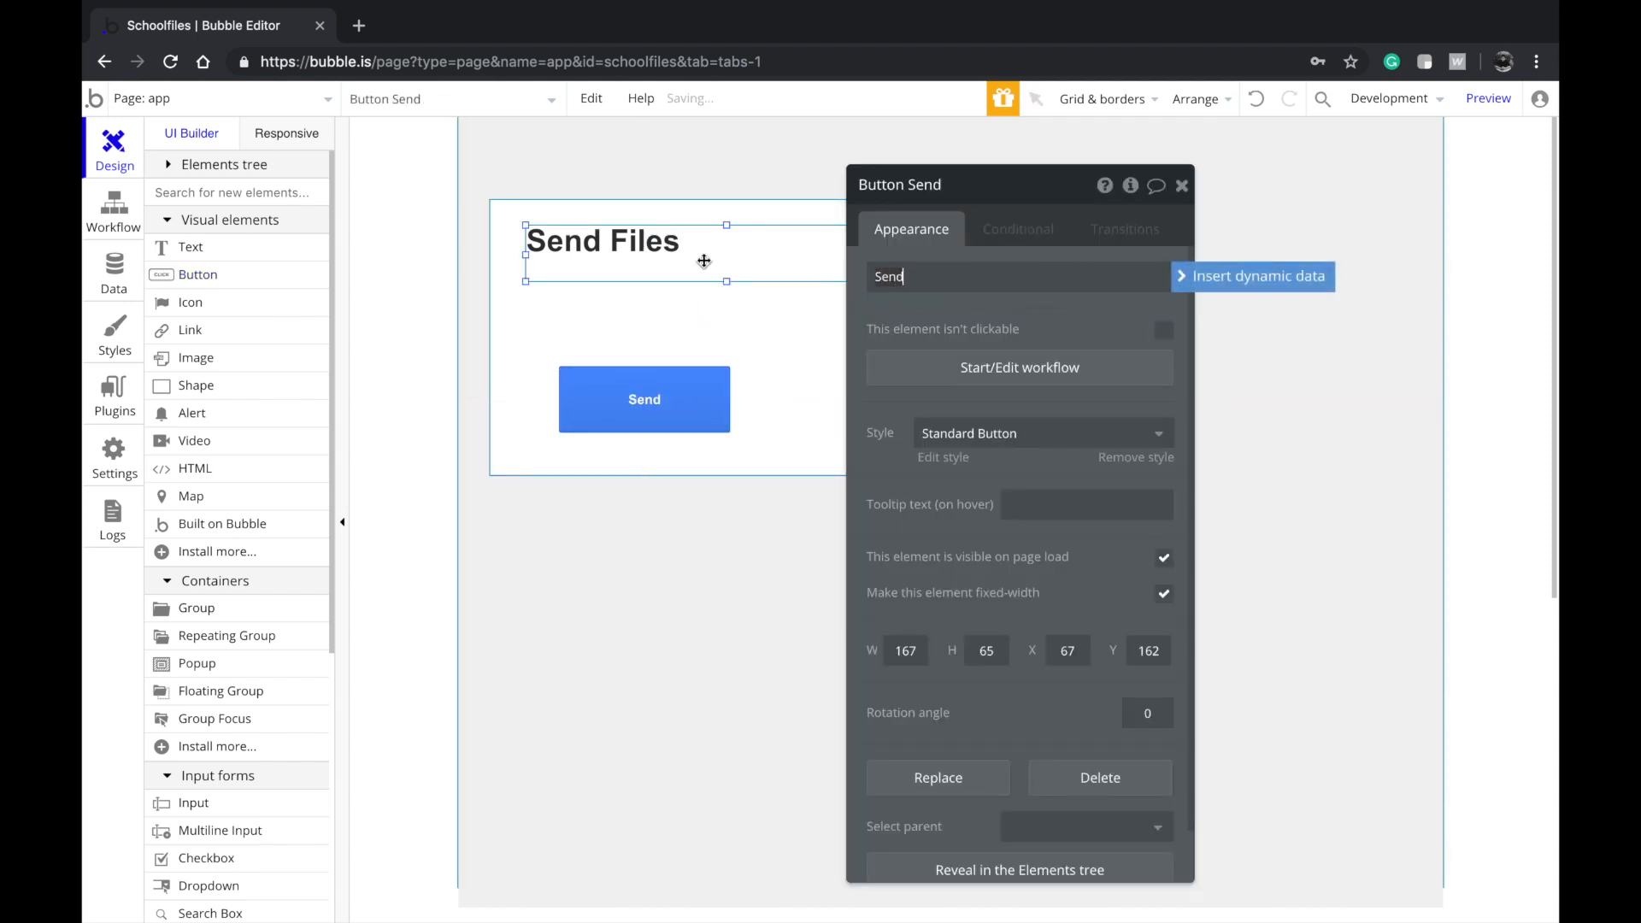
pyautogui.click(751, 247)
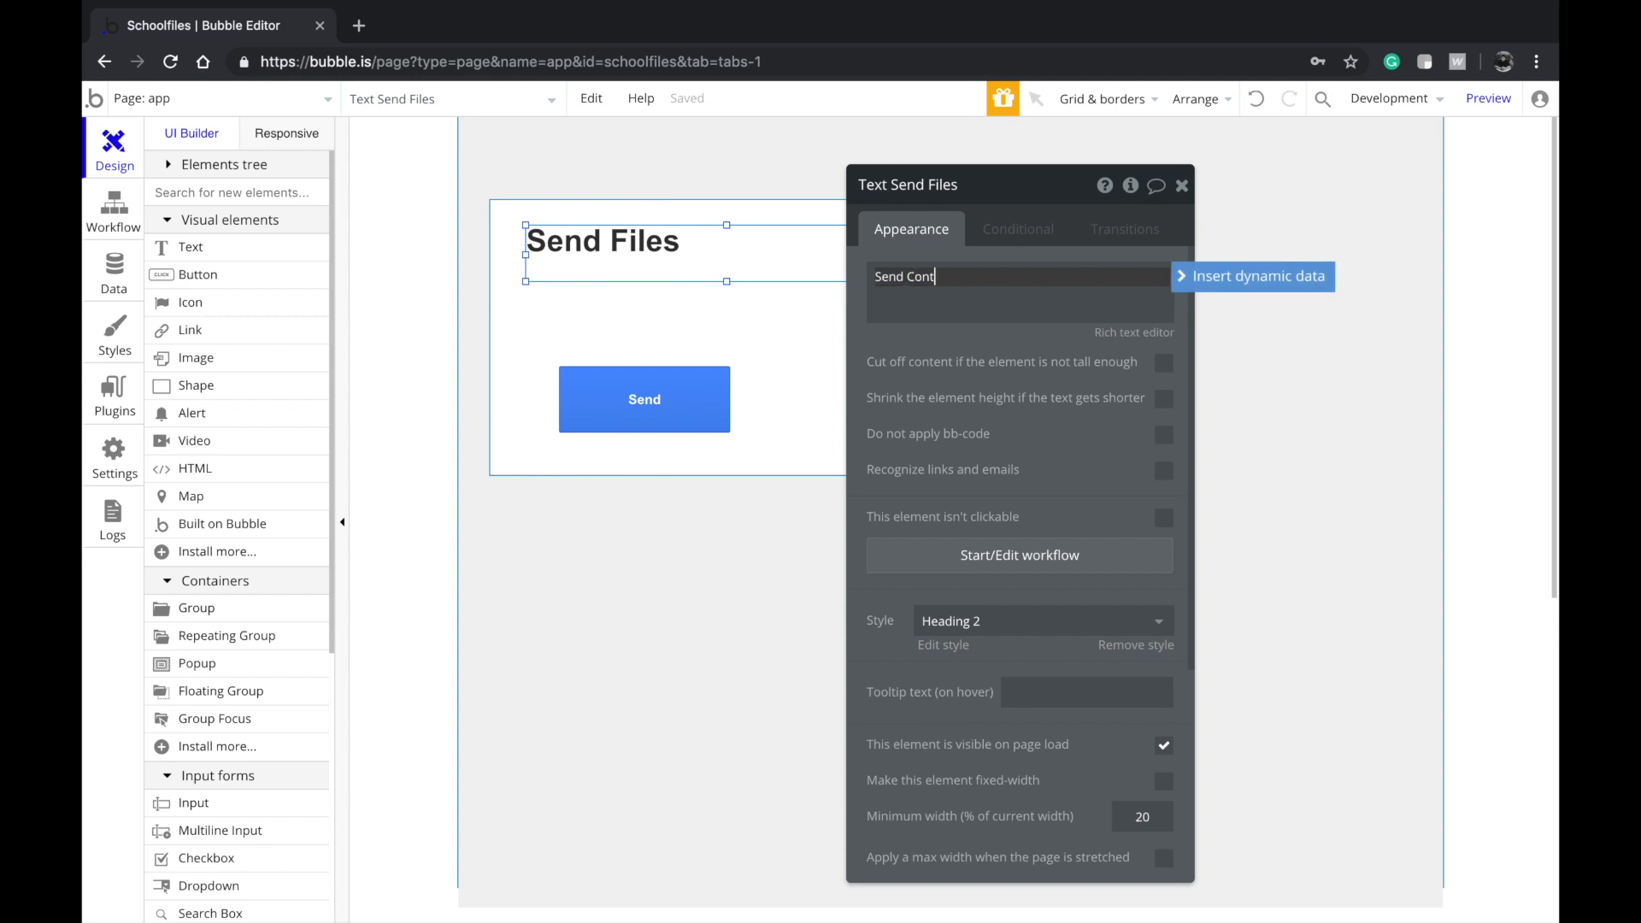
# Line up and widen the Send button, and make the container group taller
pyautogui.click(655, 364)
pyautogui.moveTo(656, 368); pyautogui.dragTo(623, 402)
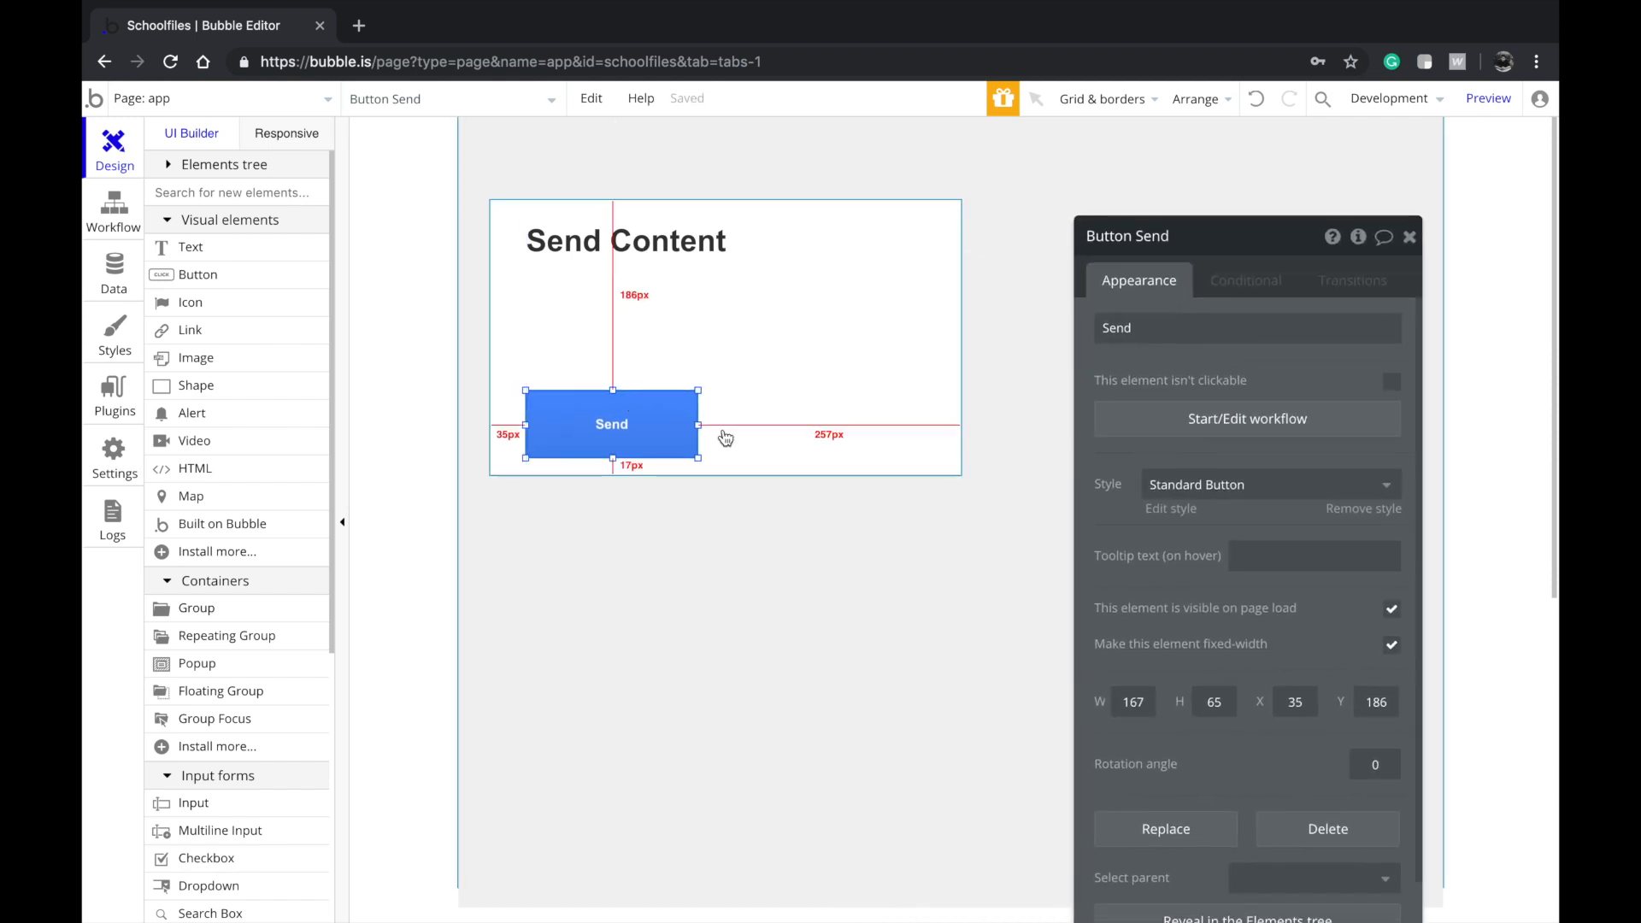
pyautogui.moveTo(699, 425); pyautogui.dragTo(854, 412)
pyautogui.click(844, 463)
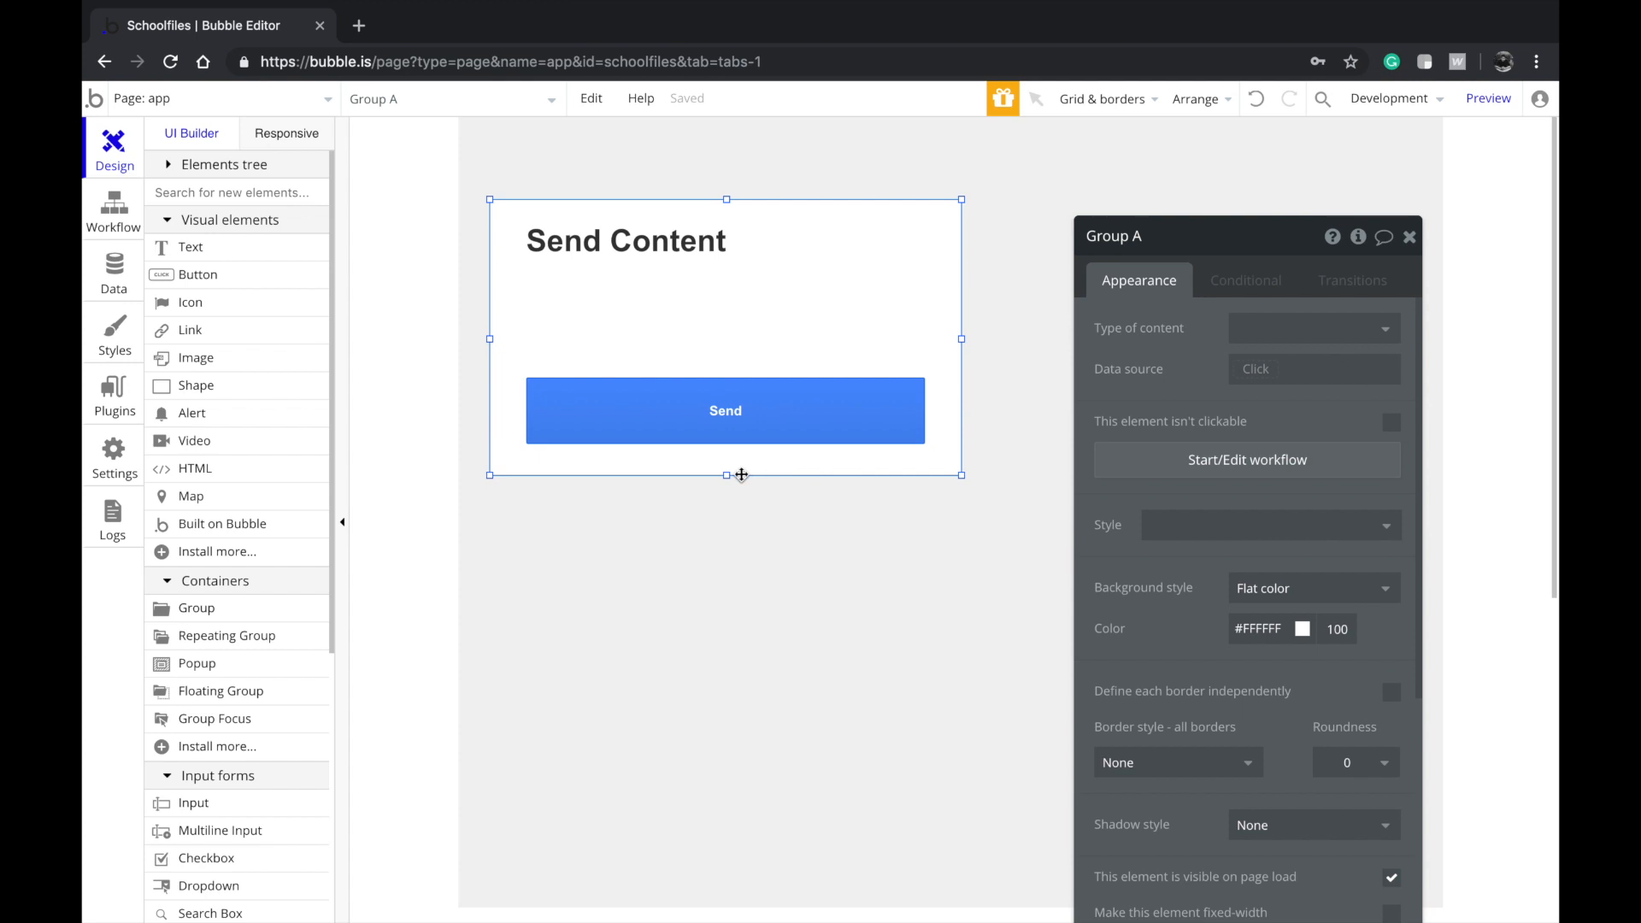
pyautogui.moveTo(729, 476); pyautogui.dragTo(736, 545)
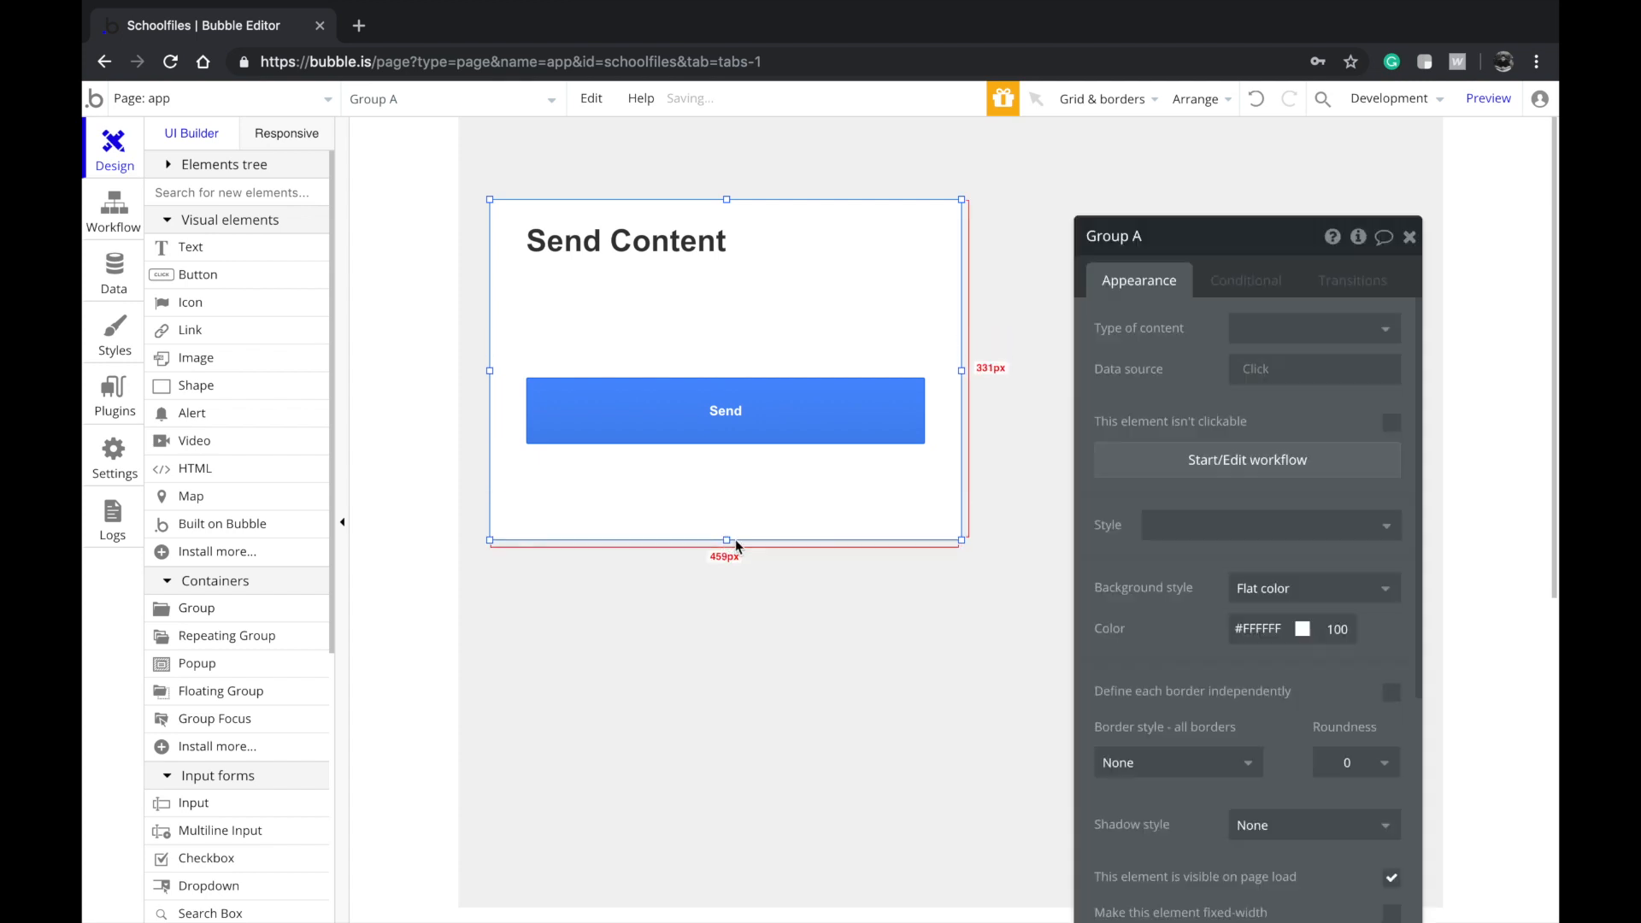
pyautogui.click(730, 438)
pyautogui.press('Down')
pyautogui.press('Down')
pyautogui.press('Down')
pyautogui.press('Down')
pyautogui.press('Down')
pyautogui.press('Down')
pyautogui.press('Down')
pyautogui.press('Down')
pyautogui.press('Down')
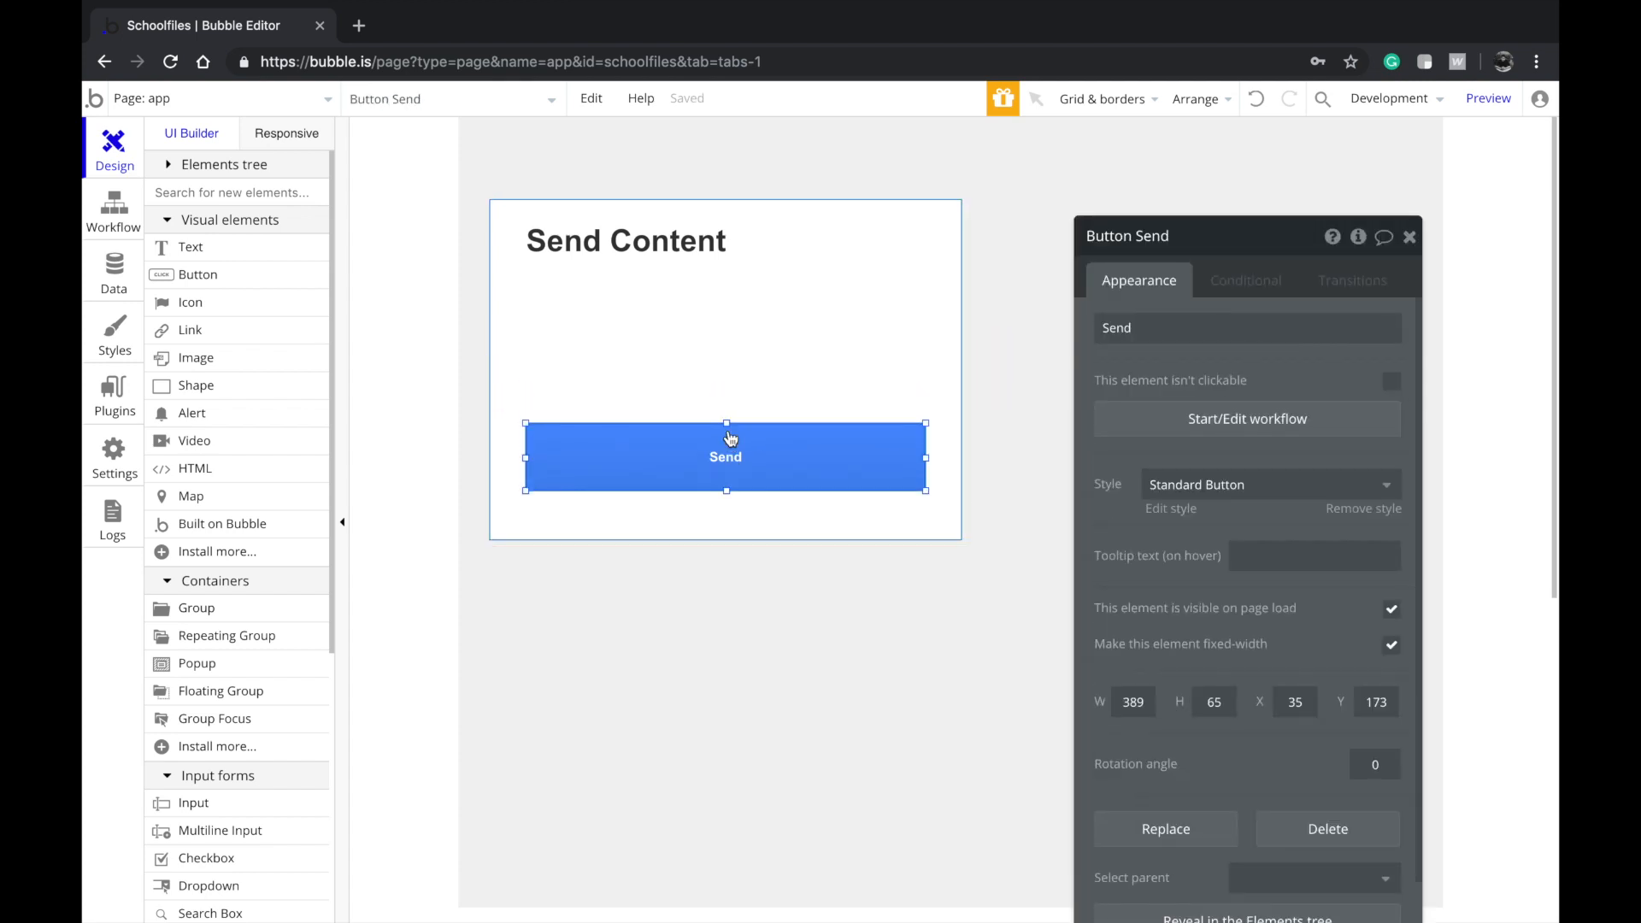
# Widen the container, Send button and Send Content heading across the card to 822 px
pyautogui.click(940, 325)
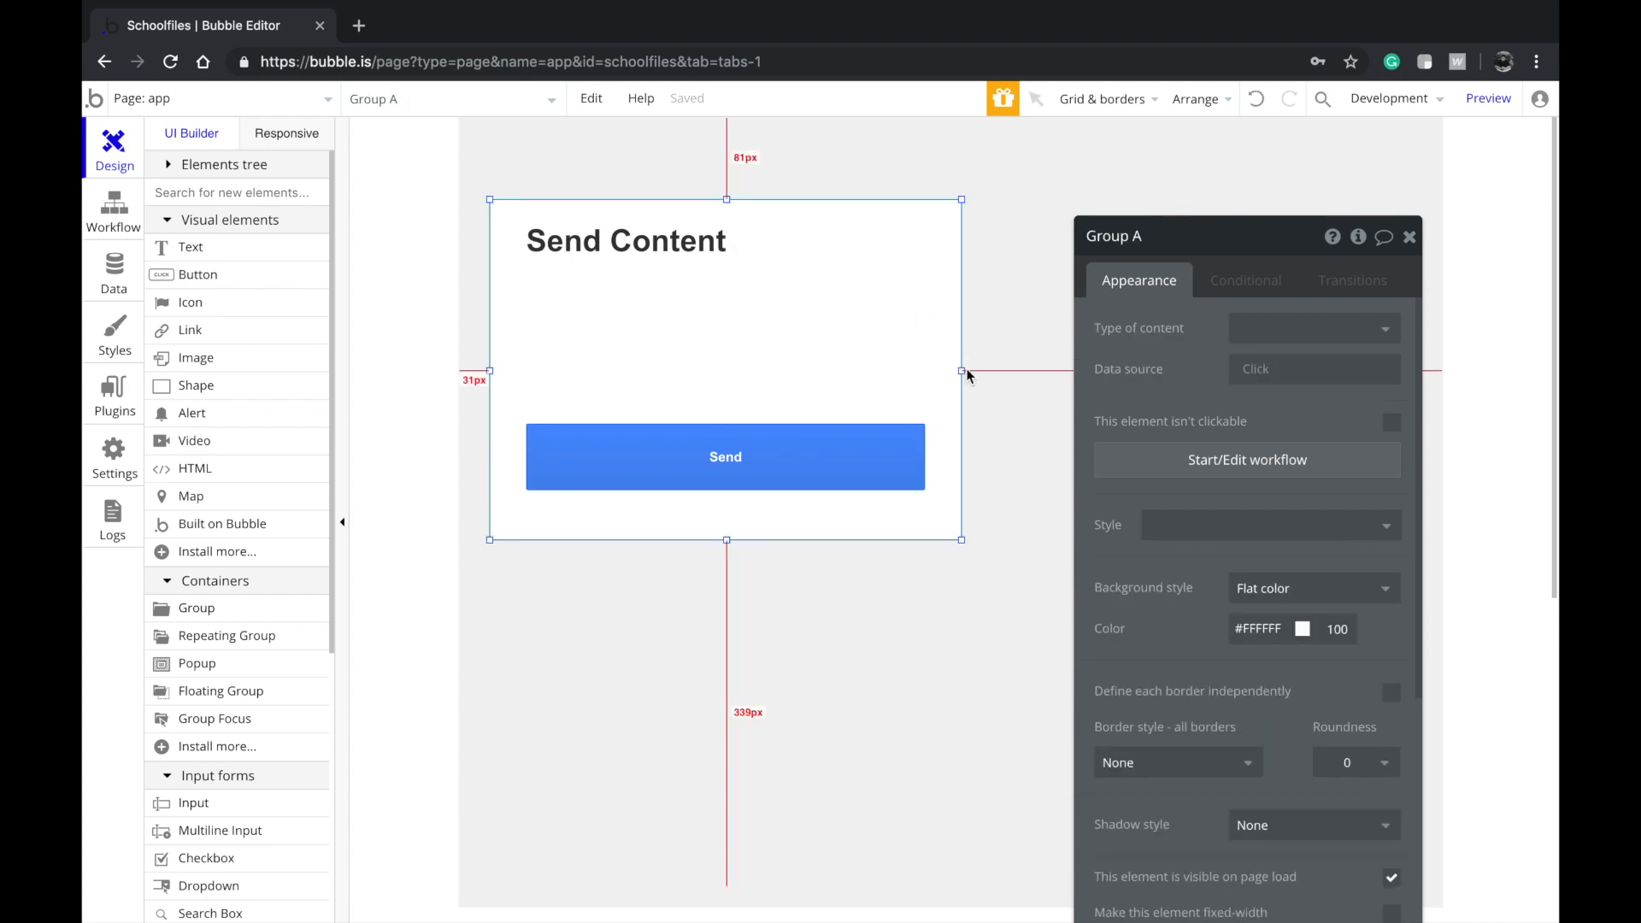
pyautogui.moveTo(964, 370); pyautogui.dragTo(1409, 370)
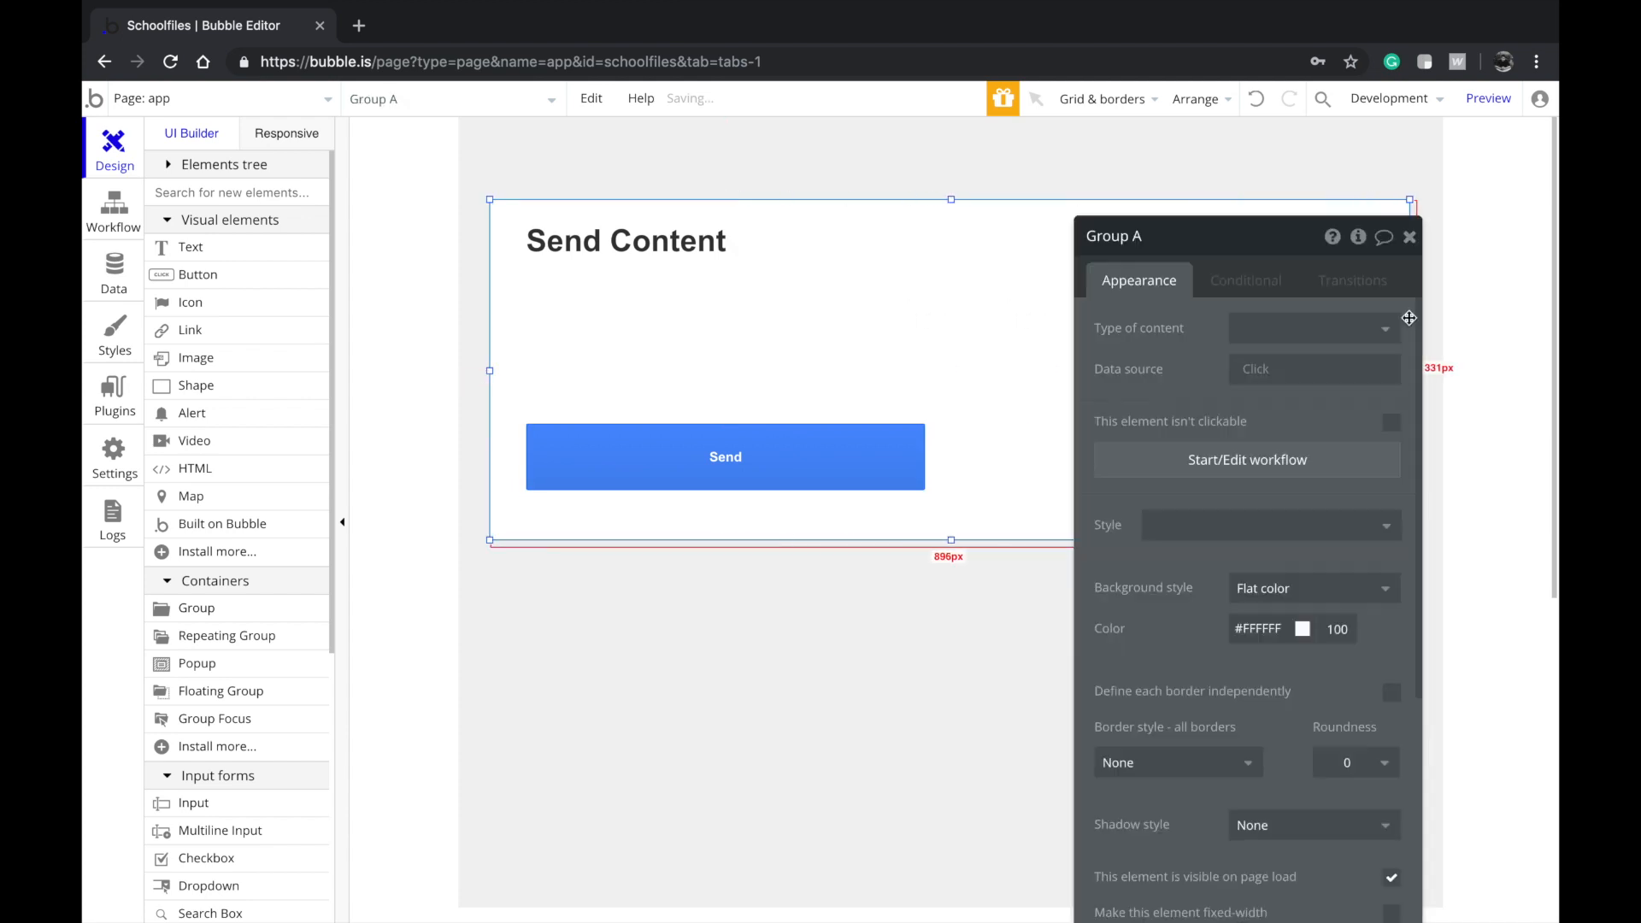
pyautogui.click(793, 257)
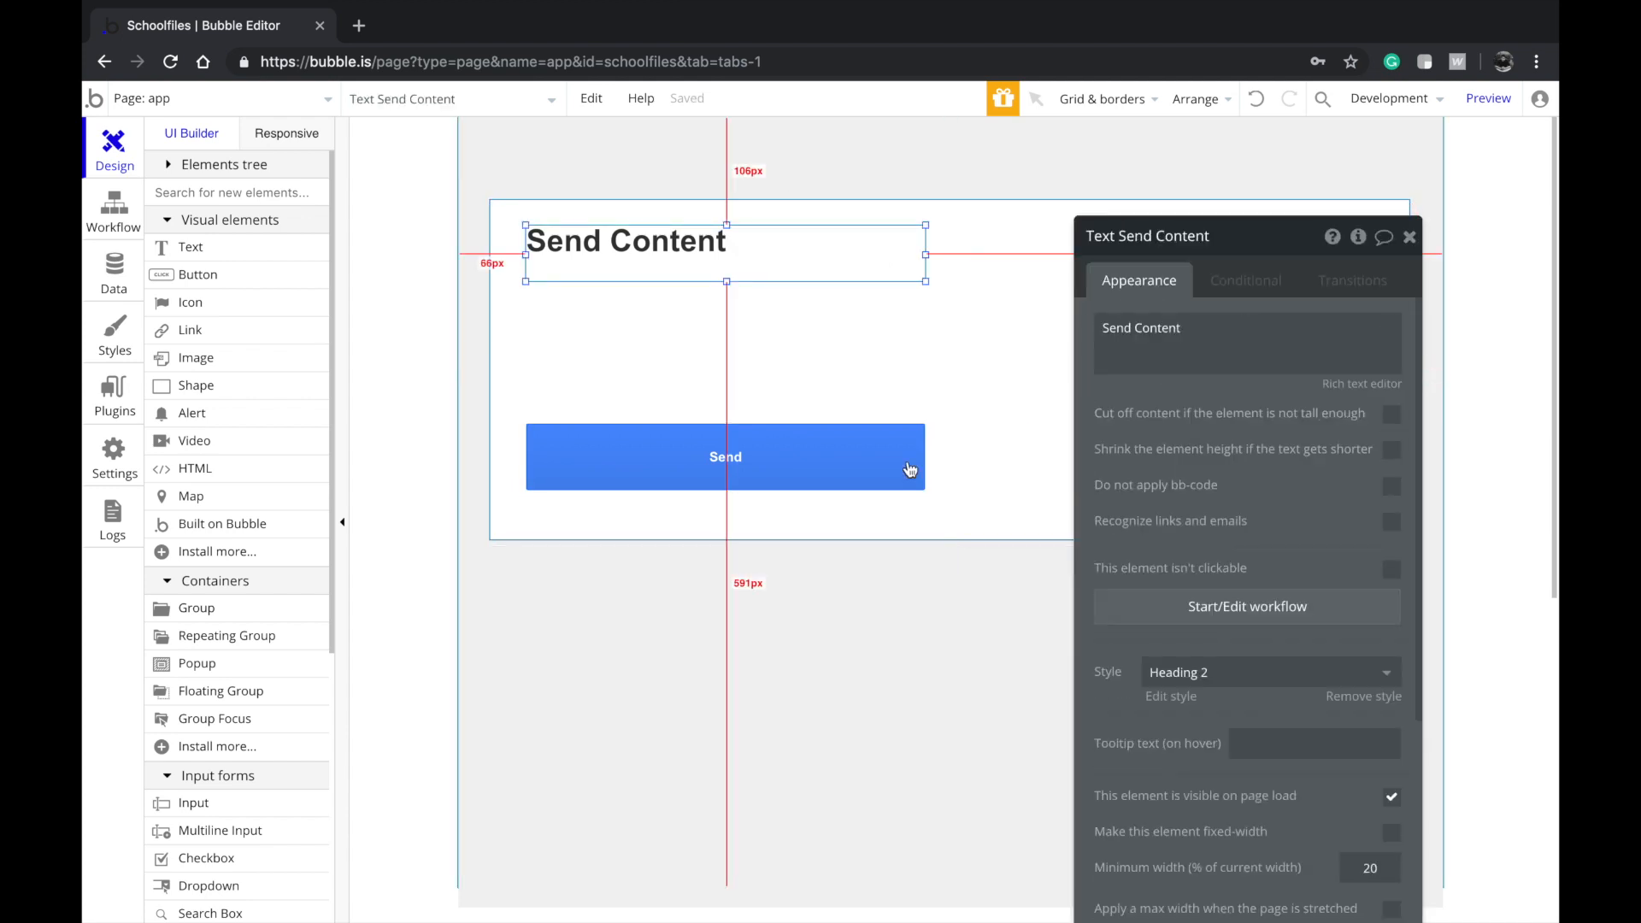
pyautogui.click(844, 457)
pyautogui.moveTo(924, 463); pyautogui.dragTo(1372, 458)
pyautogui.click(891, 253)
pyautogui.moveTo(926, 257); pyautogui.dragTo(1371, 254)
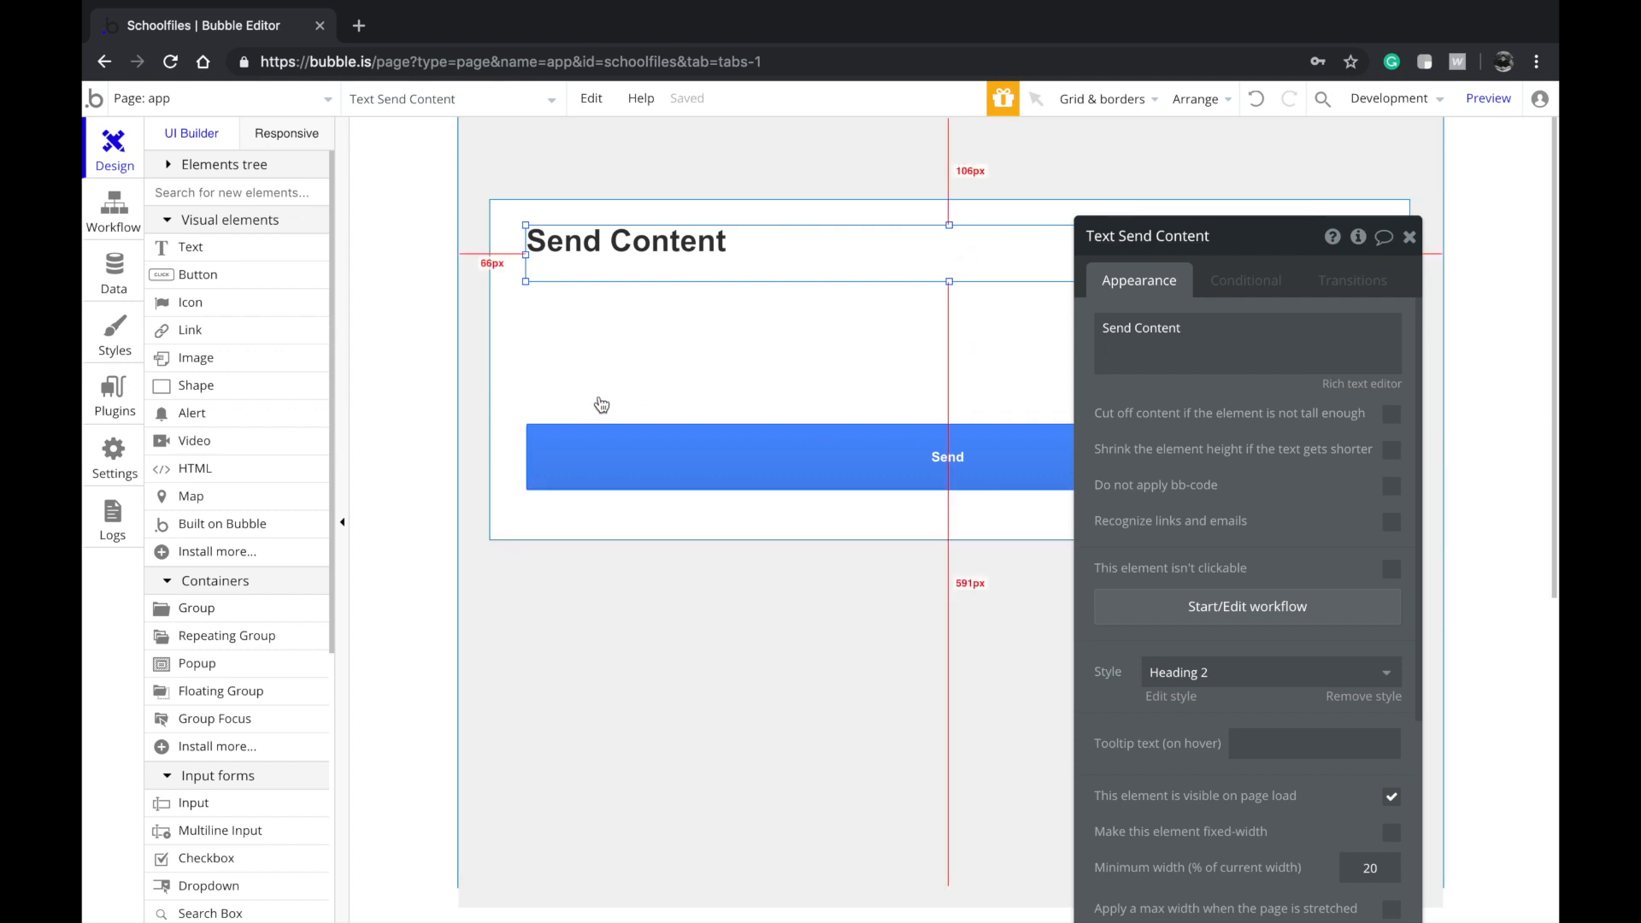
# Center the Send button and the Send Content heading horizontally
pyautogui.click(654, 462)
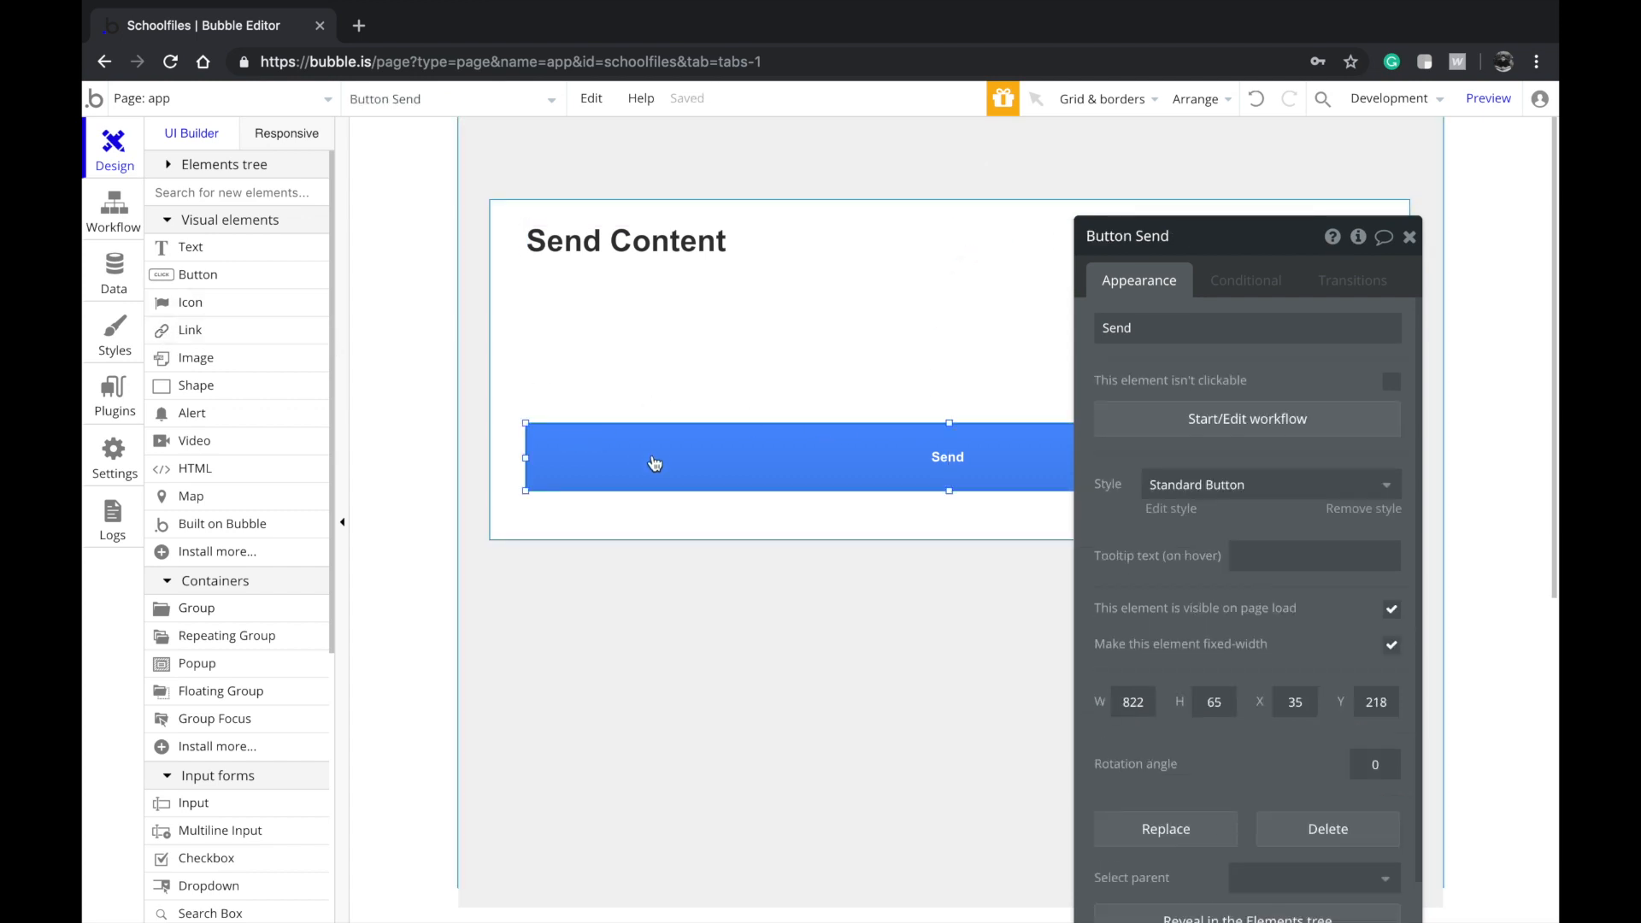
pyautogui.rightClick(653, 461)
pyautogui.click(766, 798)
pyautogui.click(662, 255)
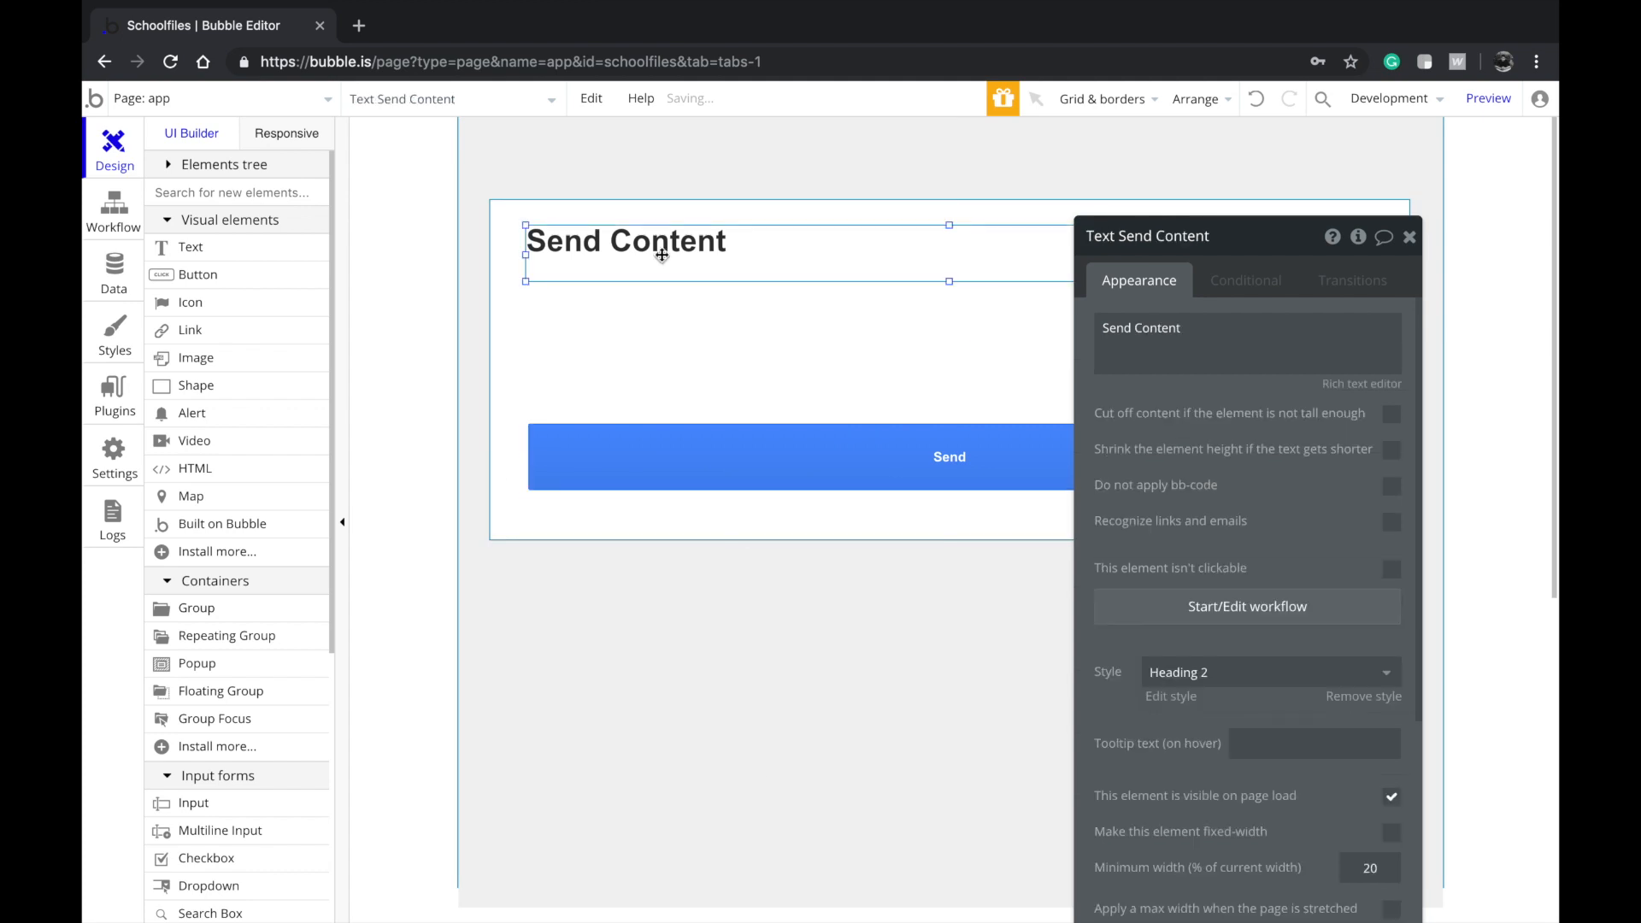
pyautogui.rightClick(661, 255)
pyautogui.click(766, 771)
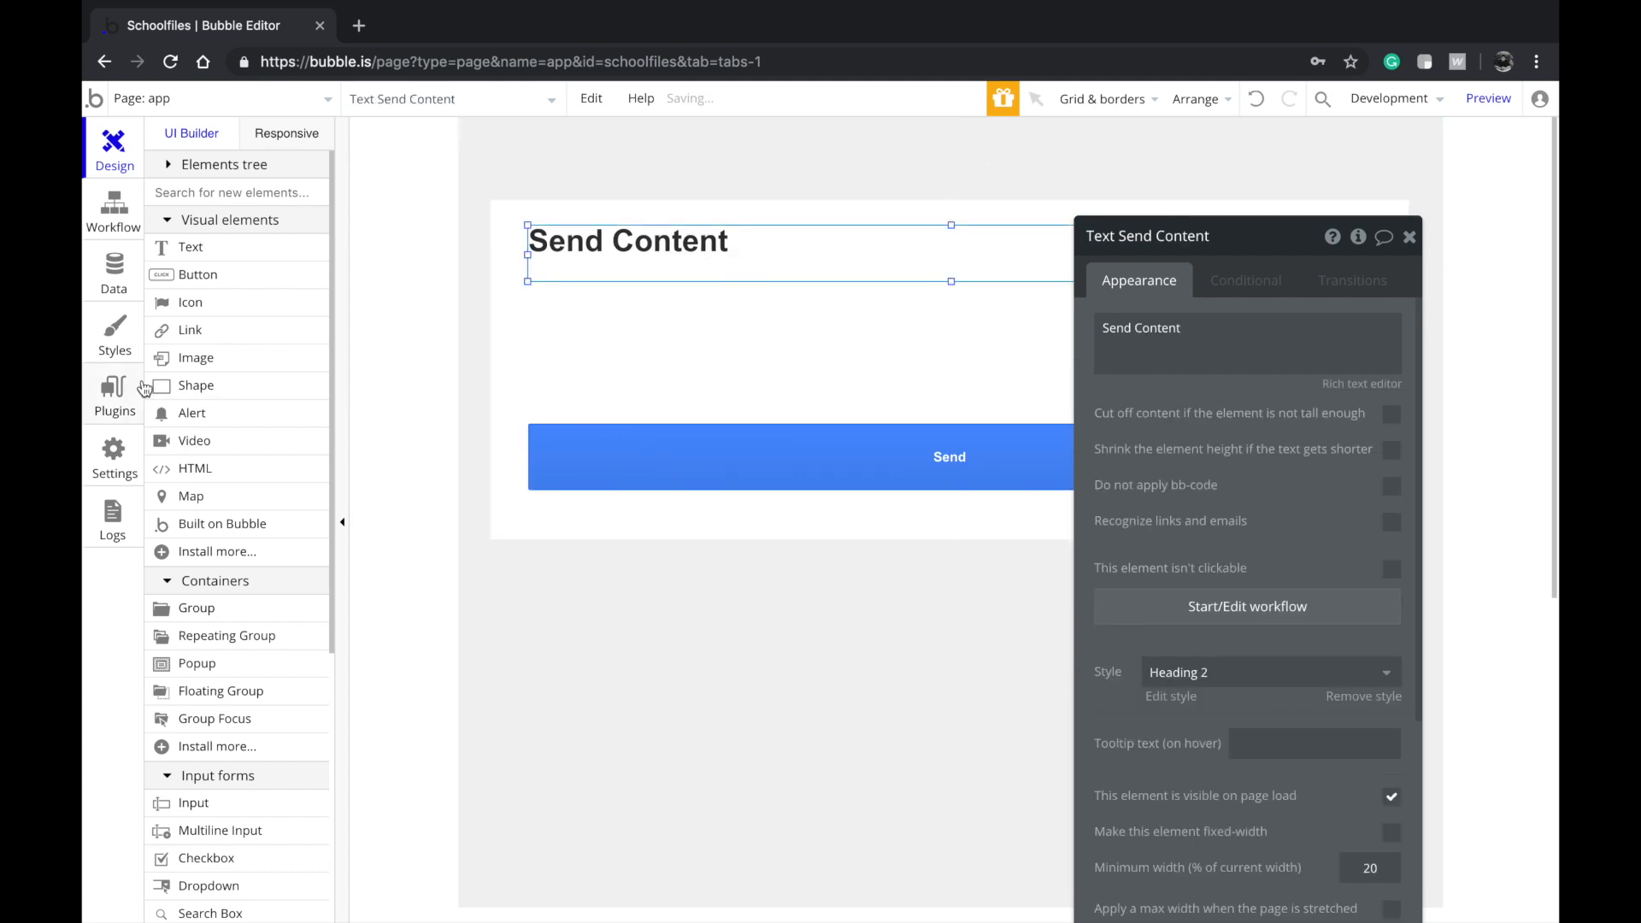
pyautogui.scroll(-1, 180, 479)
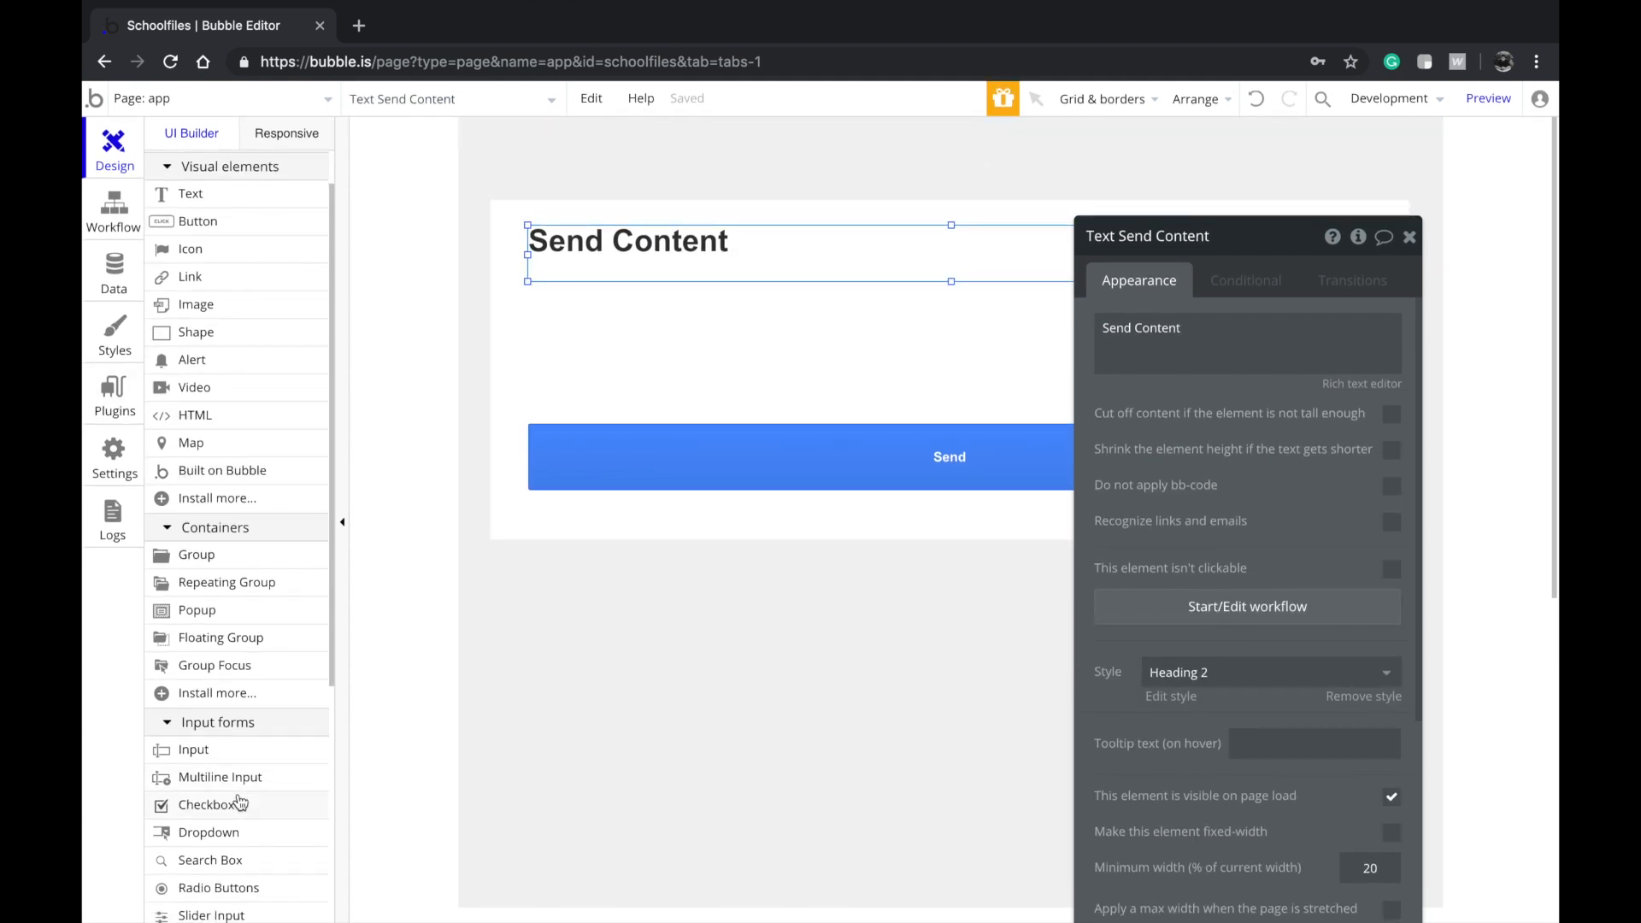
# Draw an 822 px text input above the Send button with placeholder 'Add some notes'
pyautogui.click(242, 746)
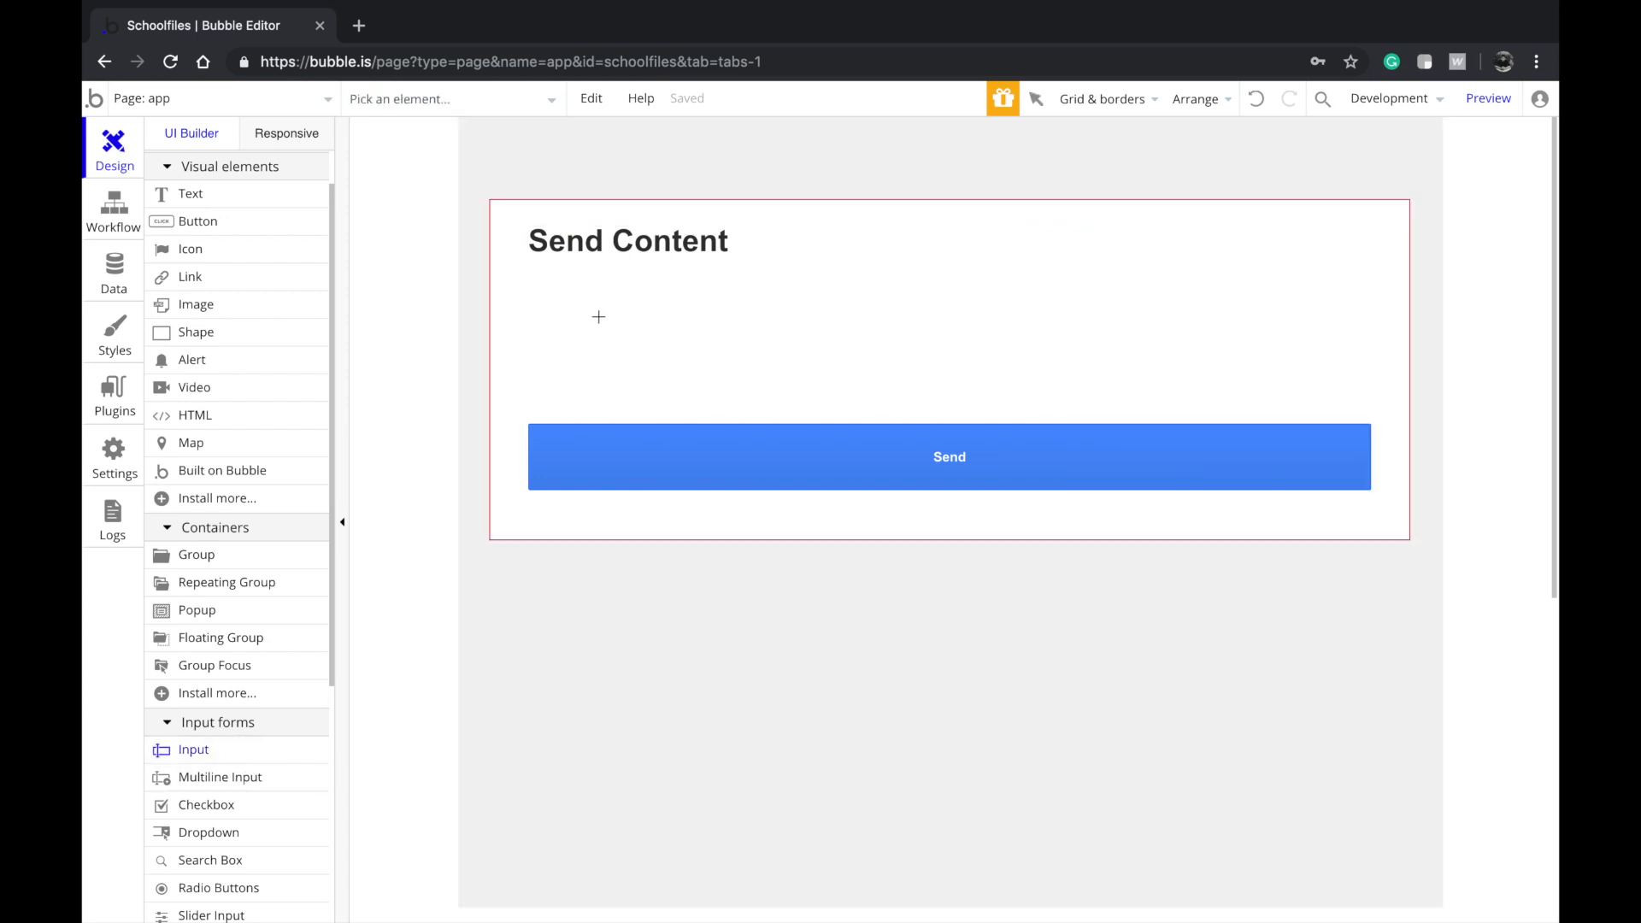
pyautogui.moveTo(554, 347)
pyautogui.mouseDown()
pyautogui.moveTo(654, 376)
pyautogui.moveTo(583, 367)
pyautogui.moveTo(567, 376)
pyautogui.moveTo(583, 405)
pyautogui.moveTo(996, 341)
pyautogui.moveTo(1373, 330)
pyautogui.mouseUp()
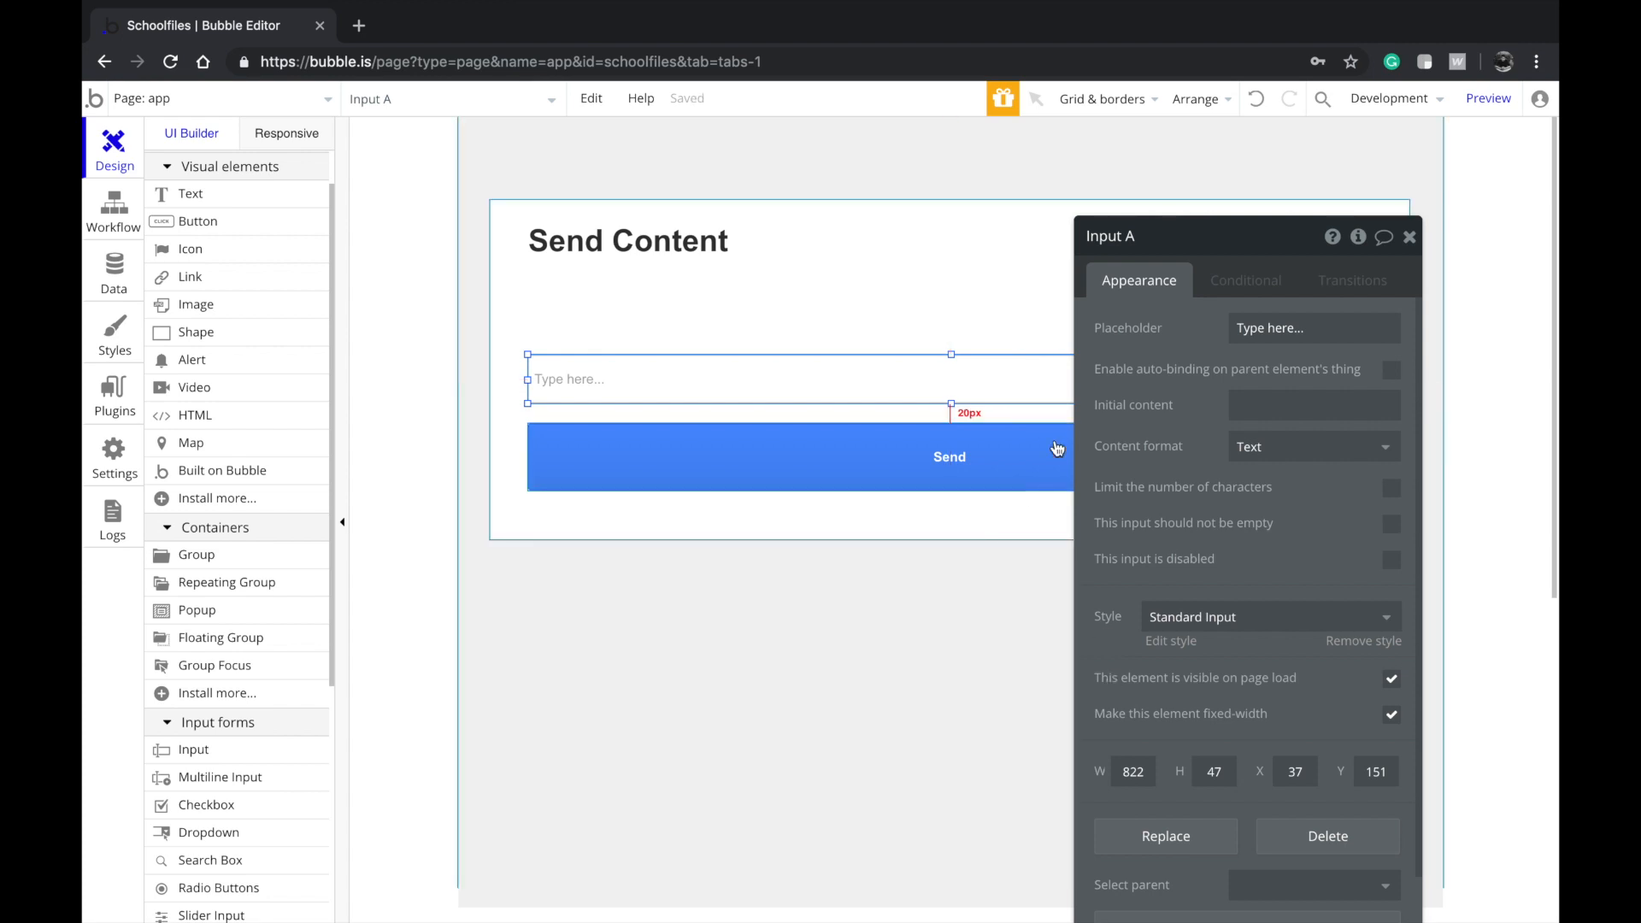
pyautogui.tripleClick(1273, 327)
pyautogui.write('Add some notes')
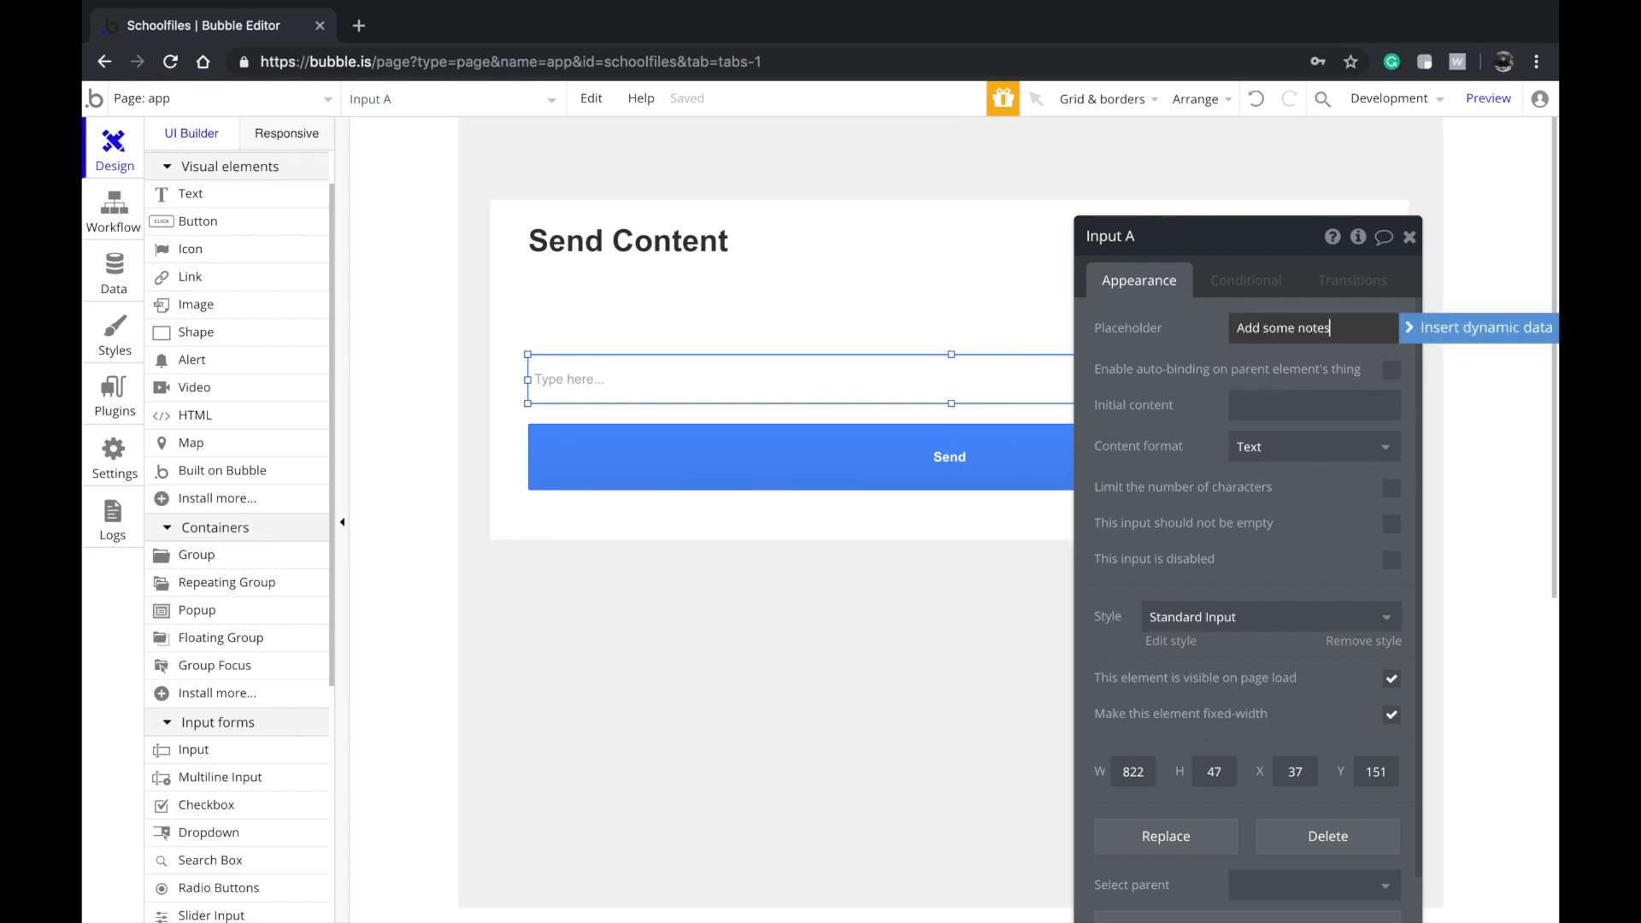
pyautogui.click(925, 610)
# Make the container taller and move the notes field and Send button lower
pyautogui.click(876, 511)
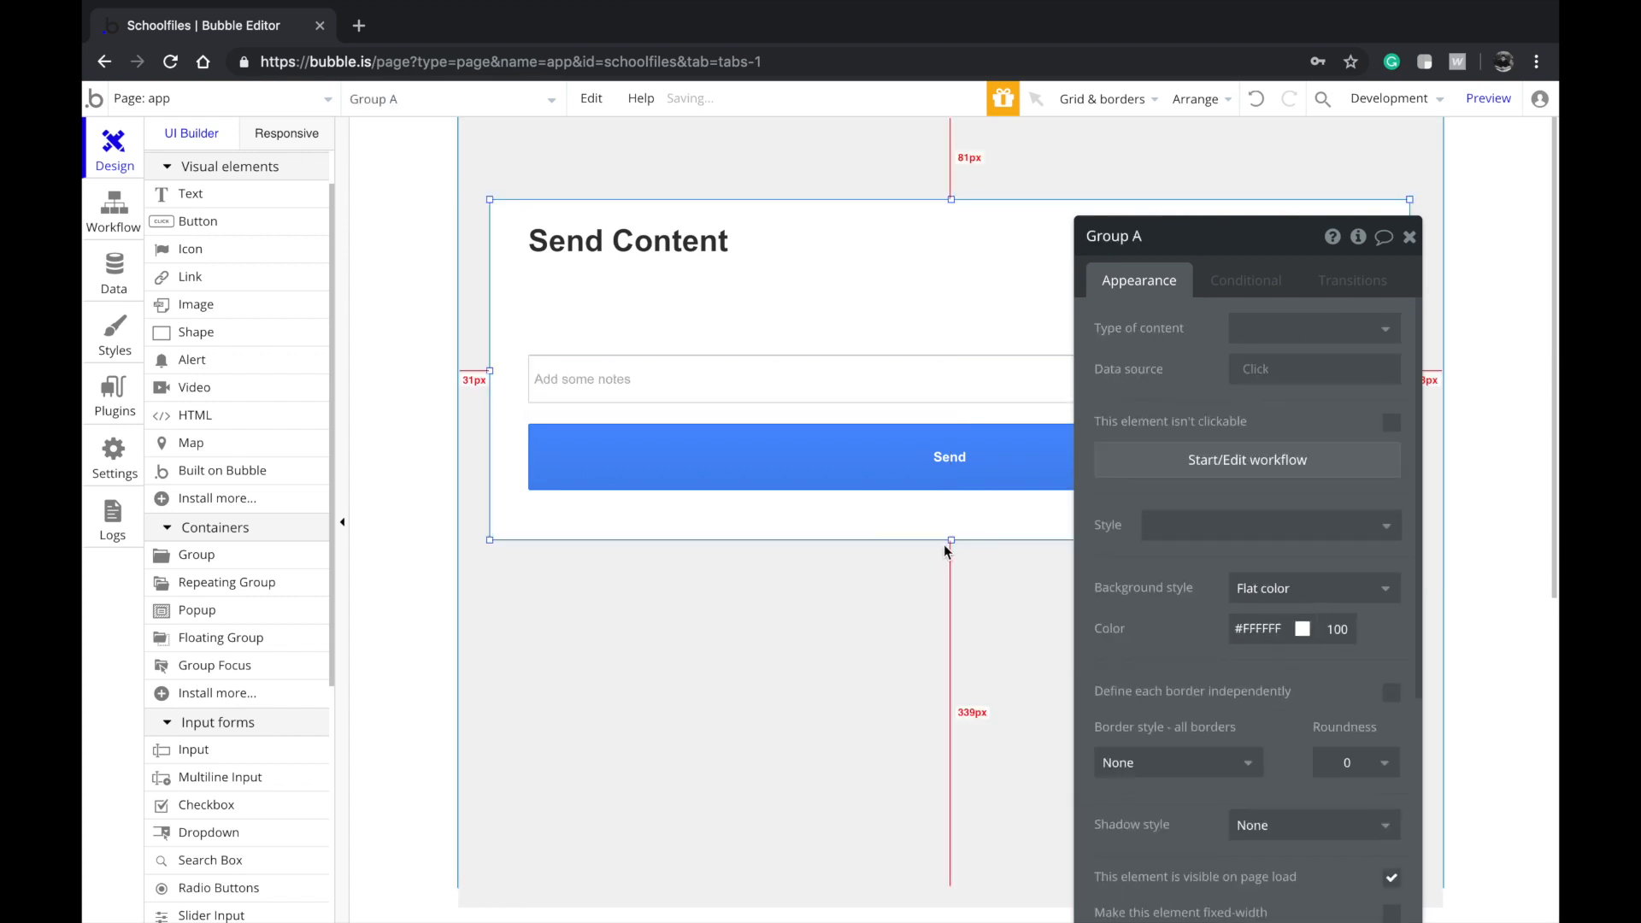
pyautogui.moveTo(954, 541); pyautogui.dragTo(952, 631)
pyautogui.press('super+z')
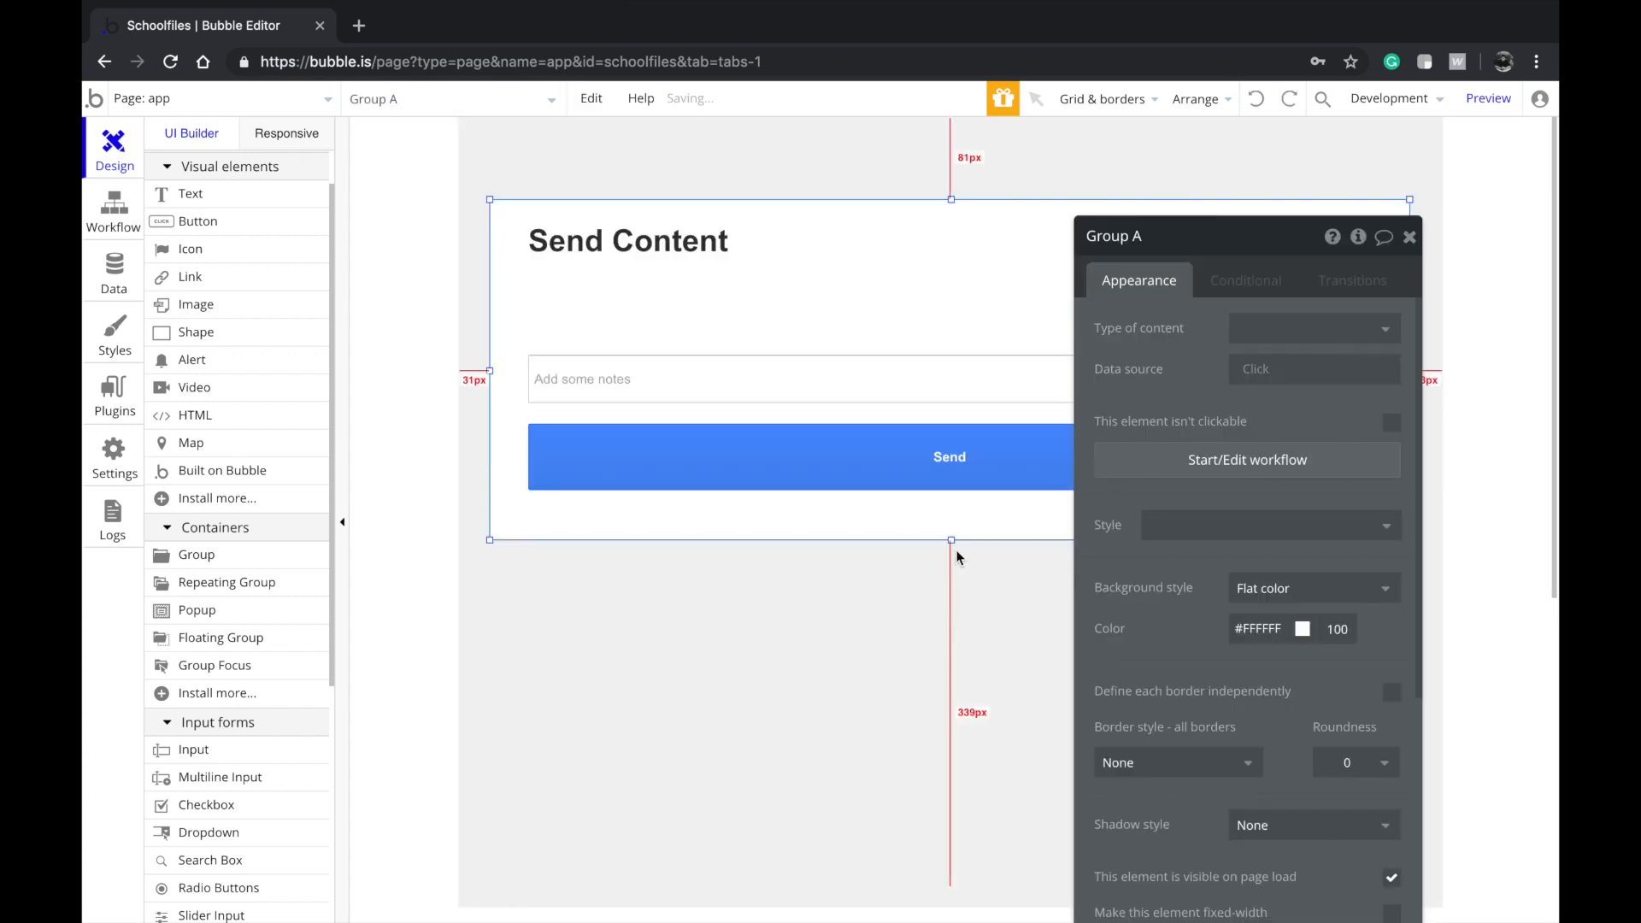
pyautogui.moveTo(952, 545); pyautogui.dragTo(952, 582)
pyautogui.click(945, 457)
pyautogui.keyDown('shift'); pyautogui.click(918, 390); pyautogui.keyUp('shift')
pyautogui.press('Down')
pyautogui.press('Down')
pyautogui.press('Down')
pyautogui.press('Down')
pyautogui.press('Down')
pyautogui.press('Down')
pyautogui.press('Down')
pyautogui.press('Down')
pyautogui.press('Down')
pyautogui.press('Down')
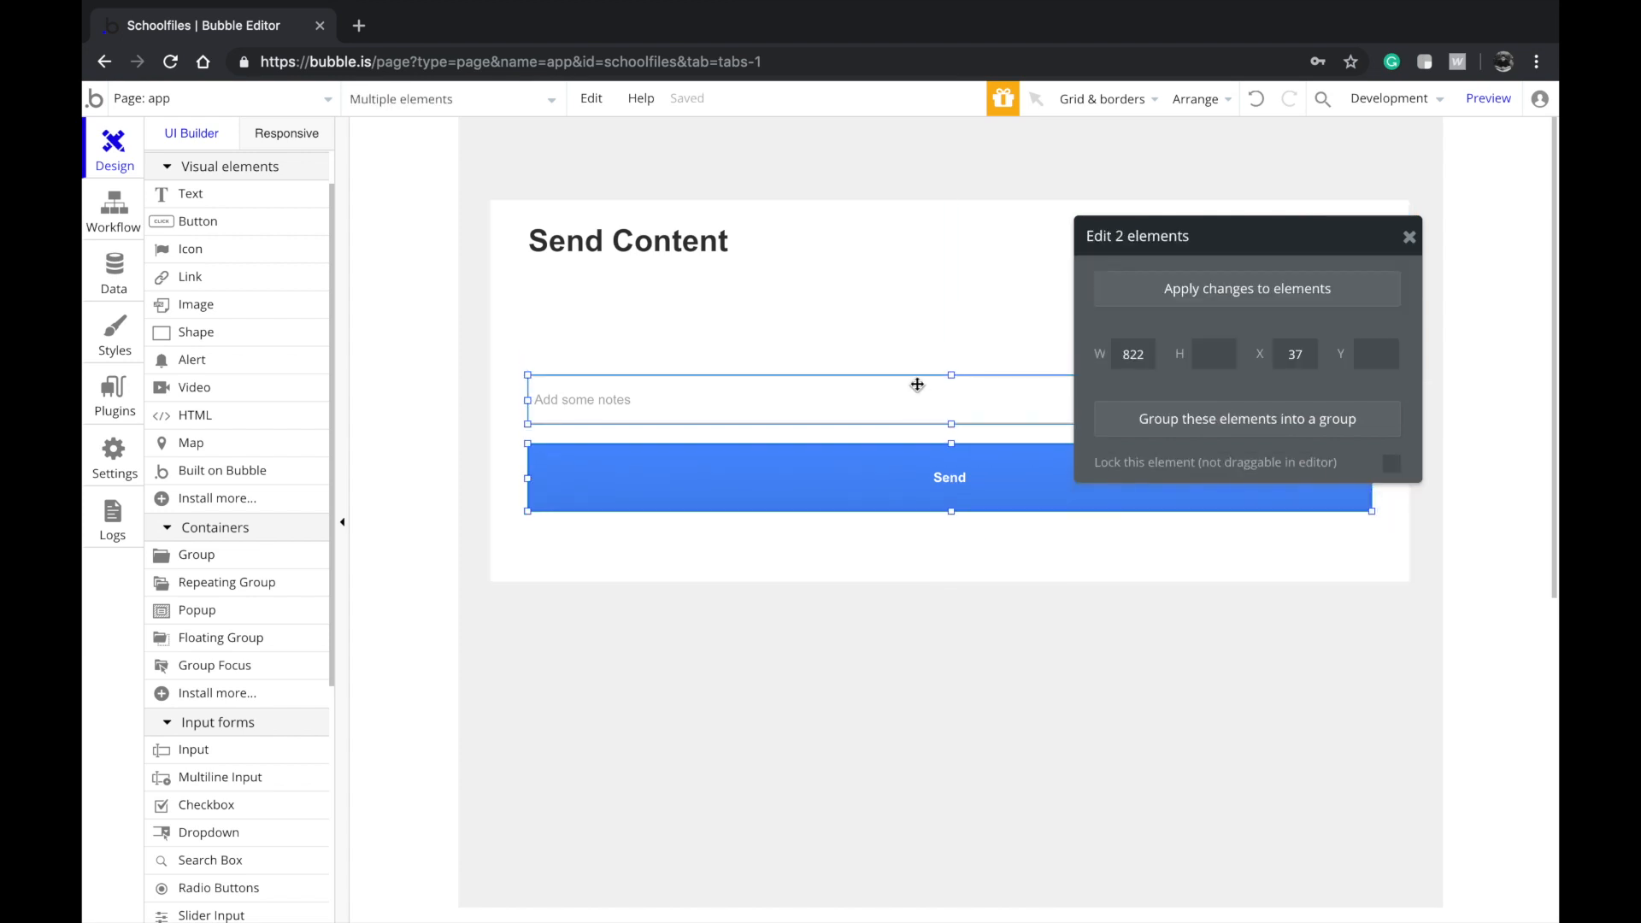
pyautogui.press('Down')
pyautogui.press('Down')
pyautogui.press('Down')
pyautogui.press('Down')
pyautogui.click(809, 623)
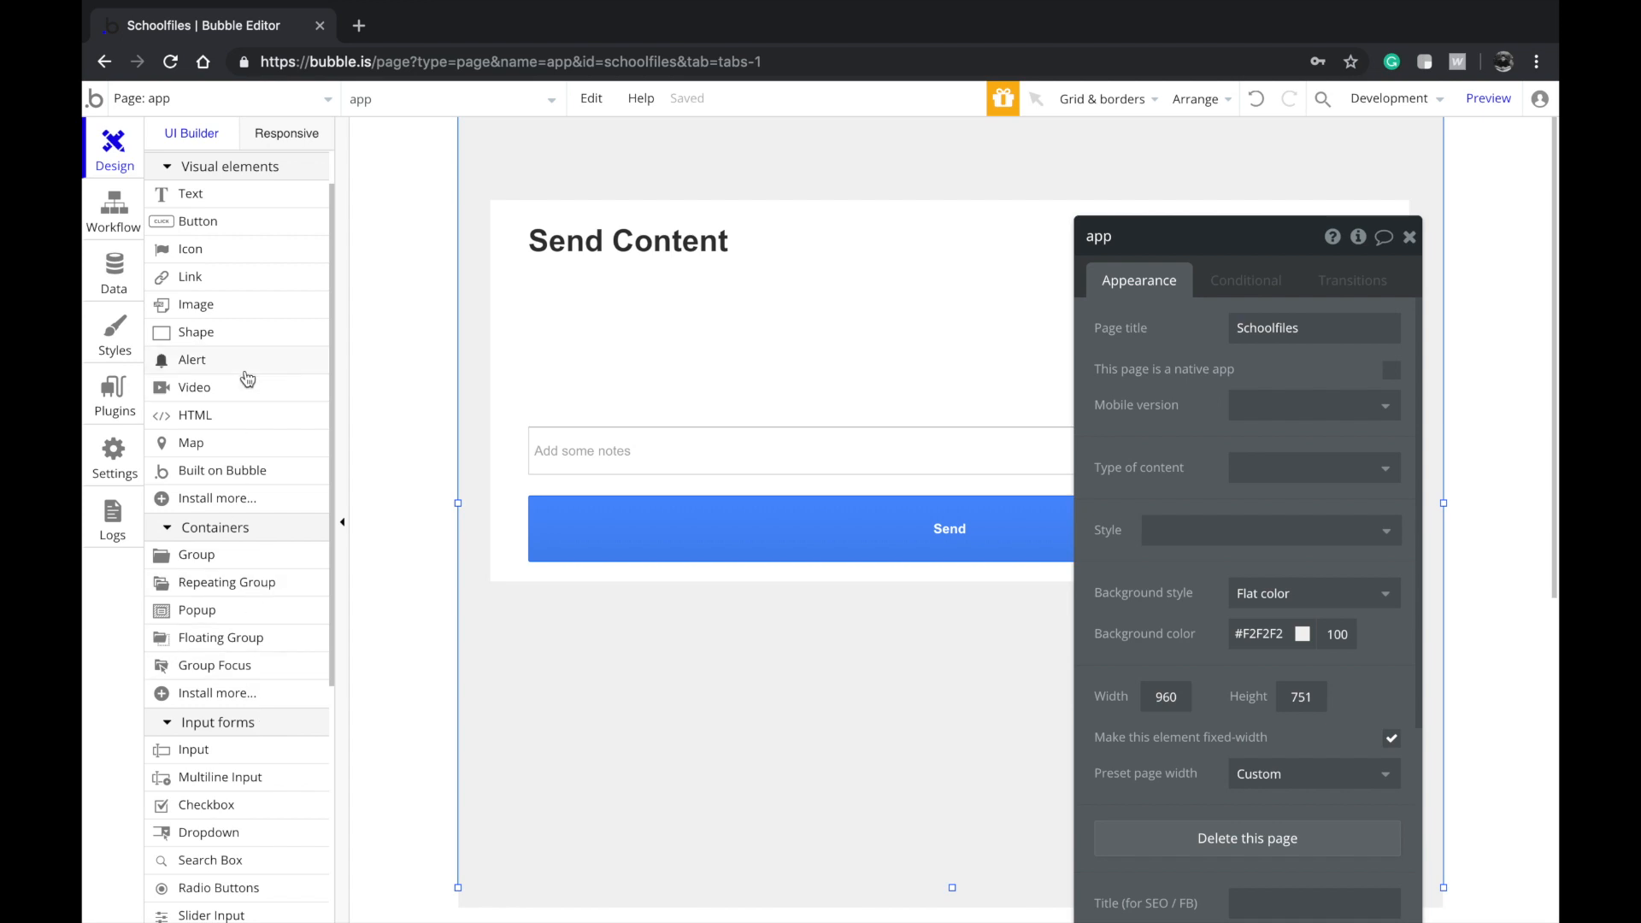
pyautogui.scroll(-3, 254, 628)
# Draw a dropdown above the notes field and widen it to 822 px
pyautogui.click(233, 722)
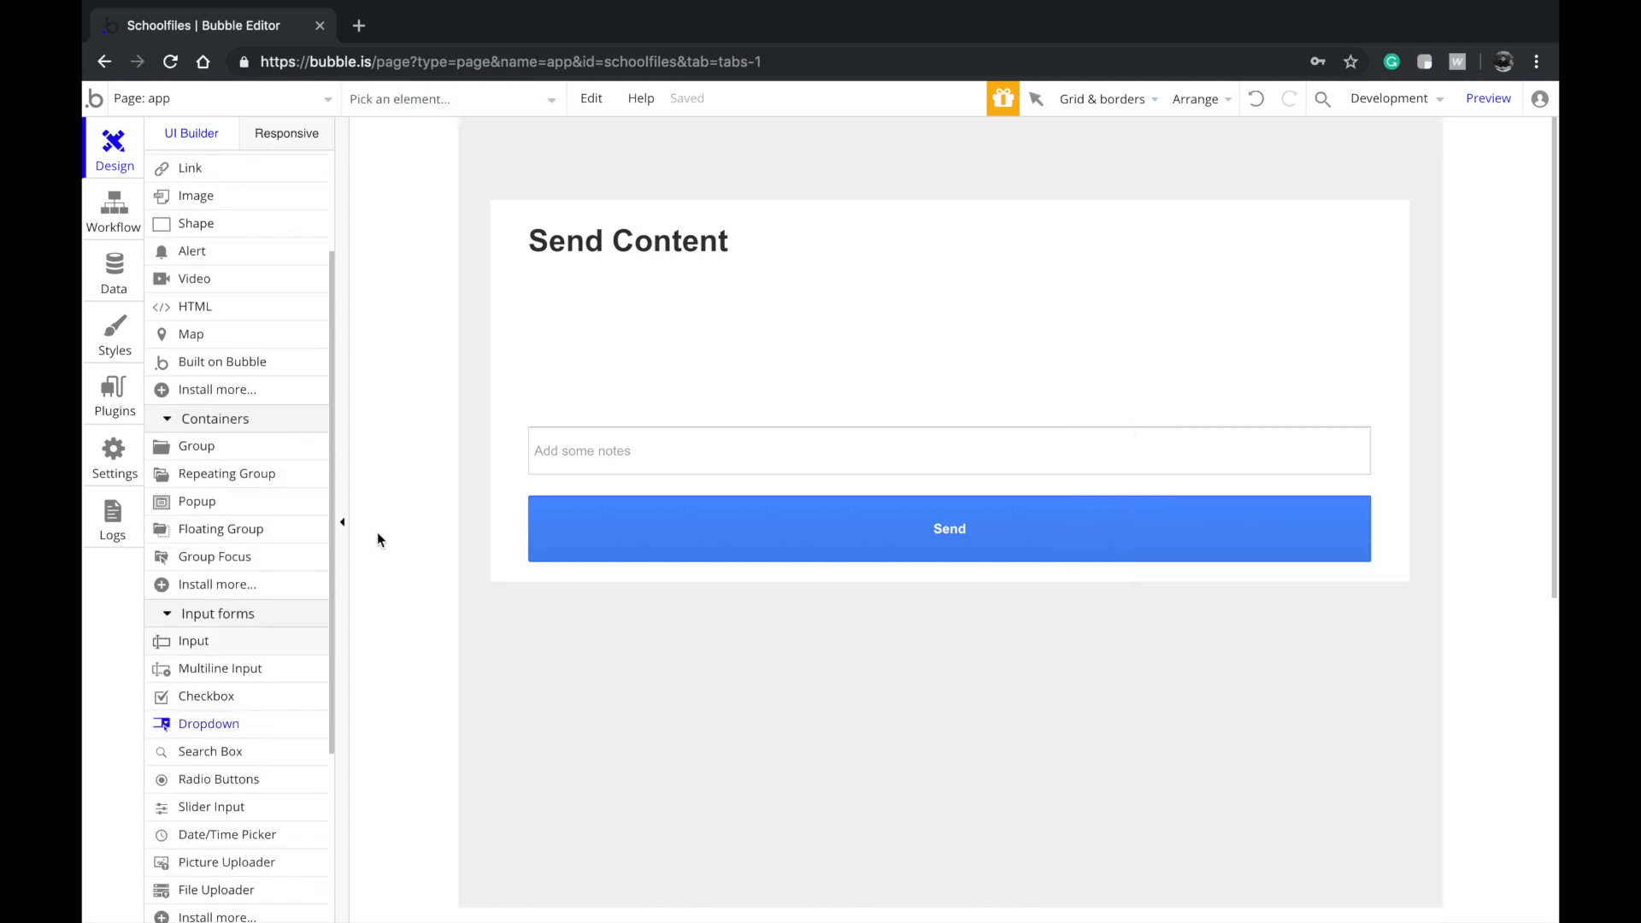
pyautogui.moveTo(552, 331)
pyautogui.mouseDown()
pyautogui.moveTo(645, 377)
pyautogui.moveTo(593, 388)
pyautogui.mouseUp()
pyautogui.click(579, 461)
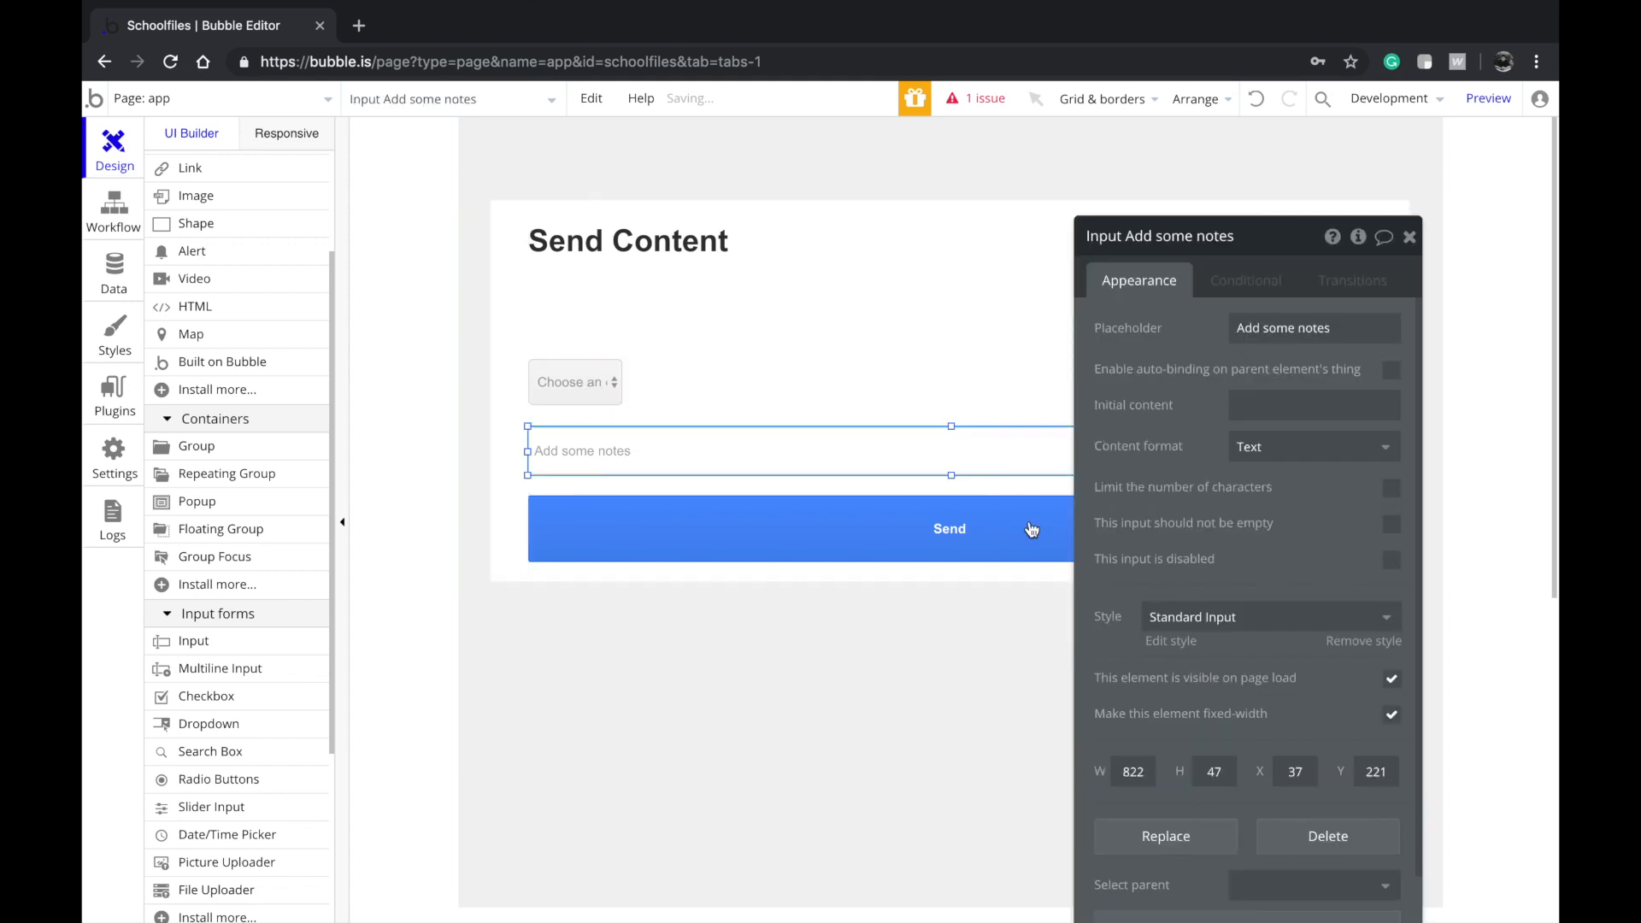
pyautogui.click(570, 385)
pyautogui.click(1222, 900)
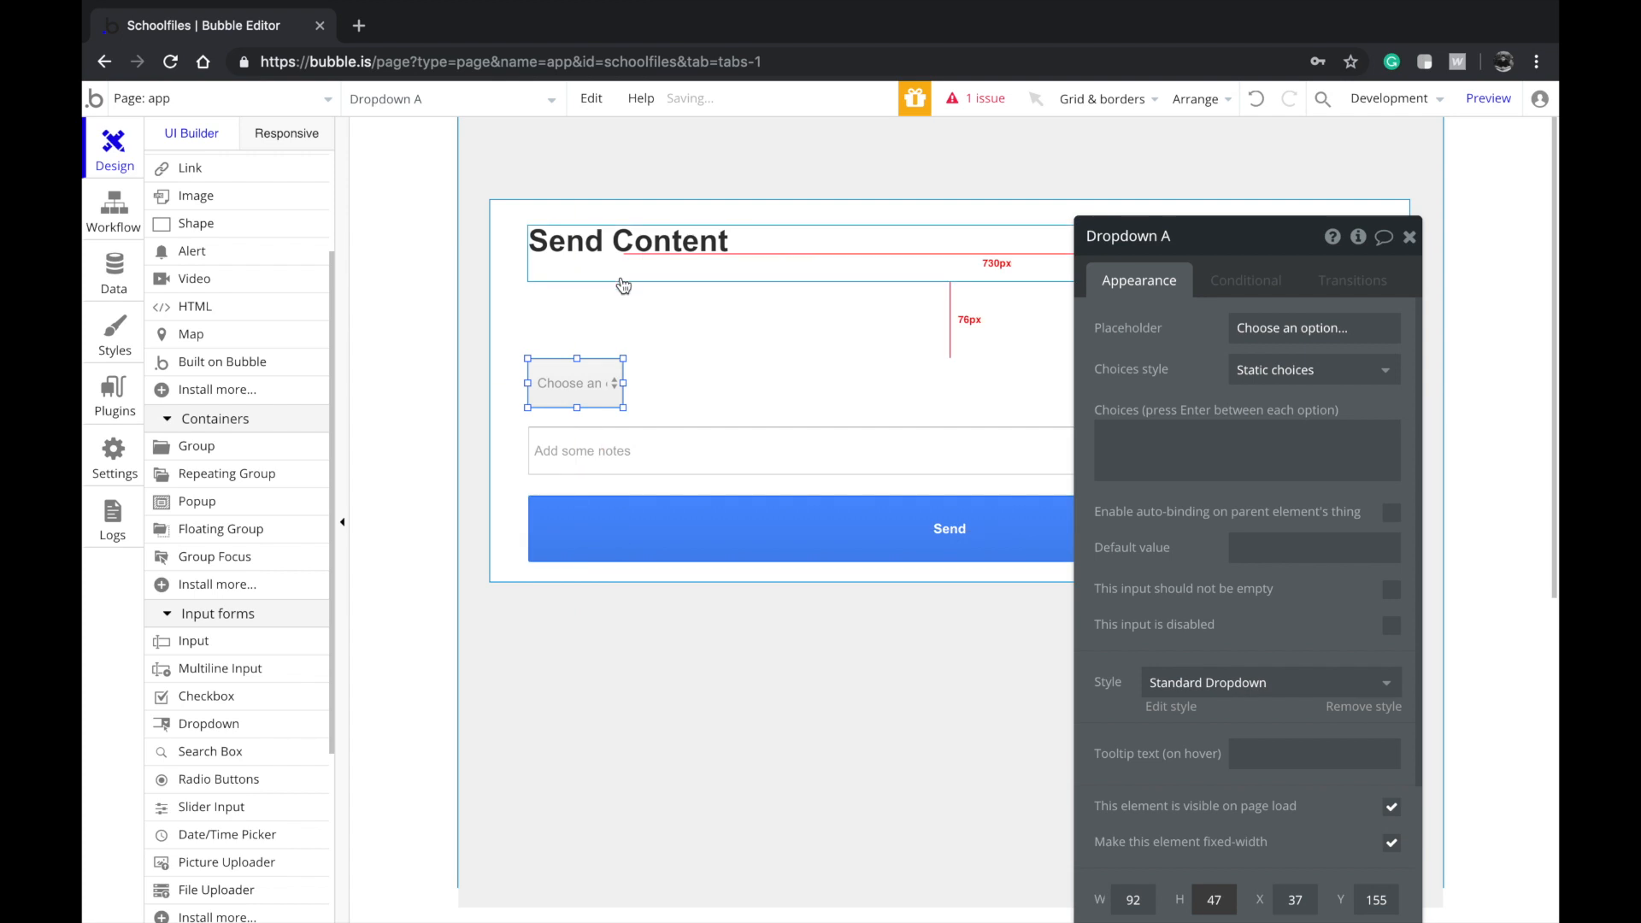
pyautogui.moveTo(622, 407); pyautogui.dragTo(1374, 408)
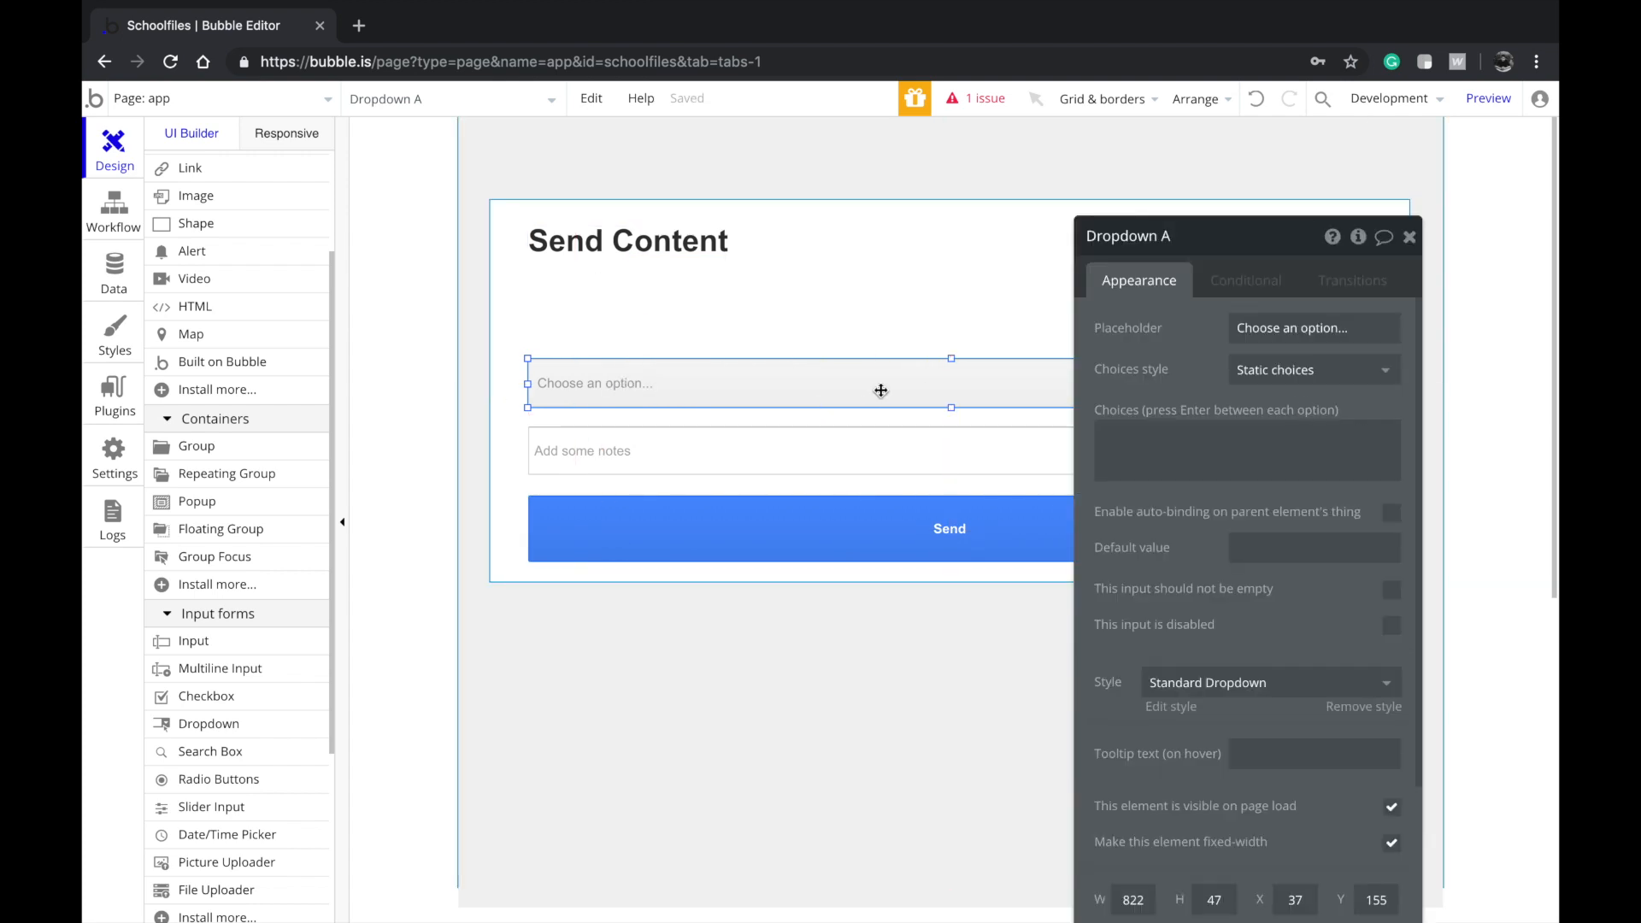
# Set the dropdown placeholder to 'Which class do you want to send this to?'
pyautogui.press('Tab')
pyautogui.write('Whi')
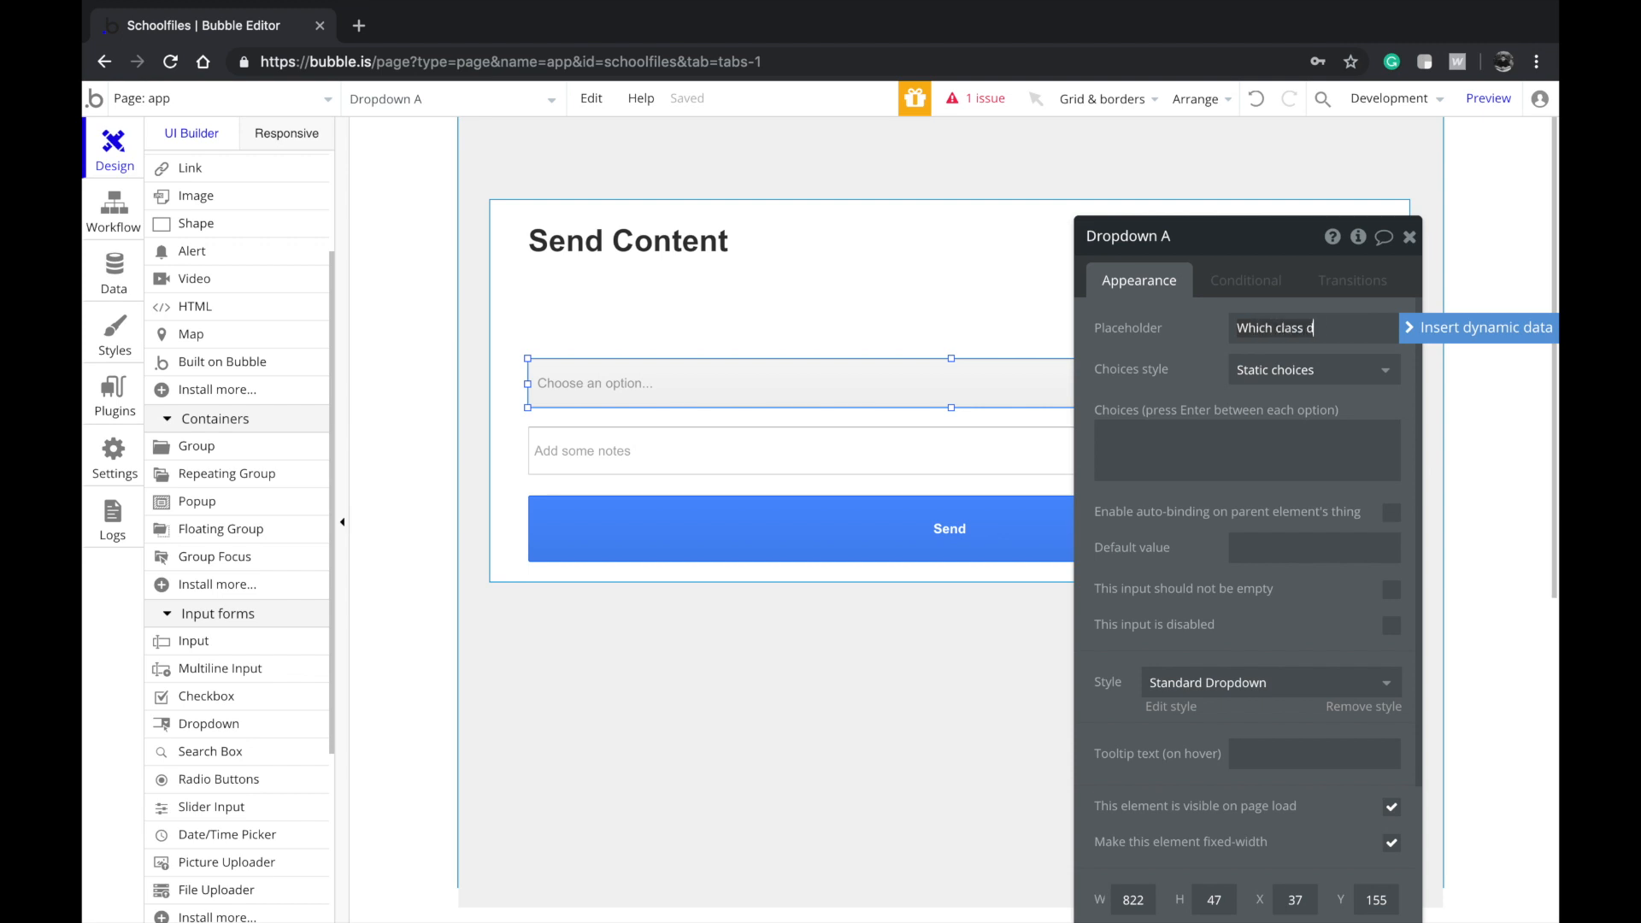
pyautogui.write('o se')
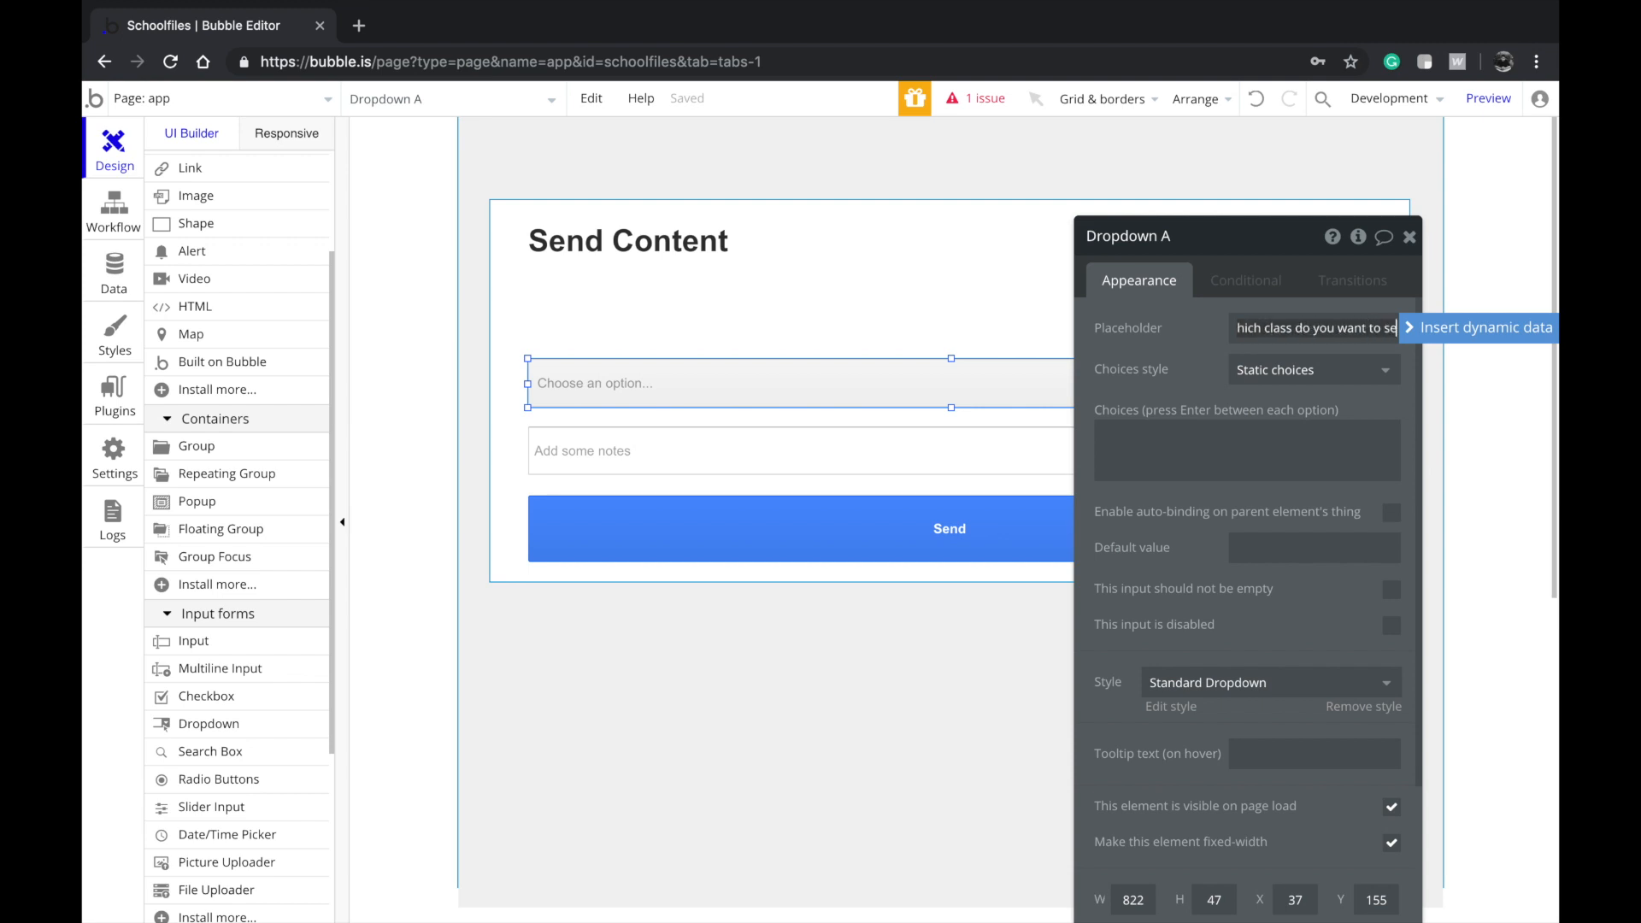
pyautogui.write('nd this to?')
pyautogui.click(604, 447)
pyautogui.click(649, 383)
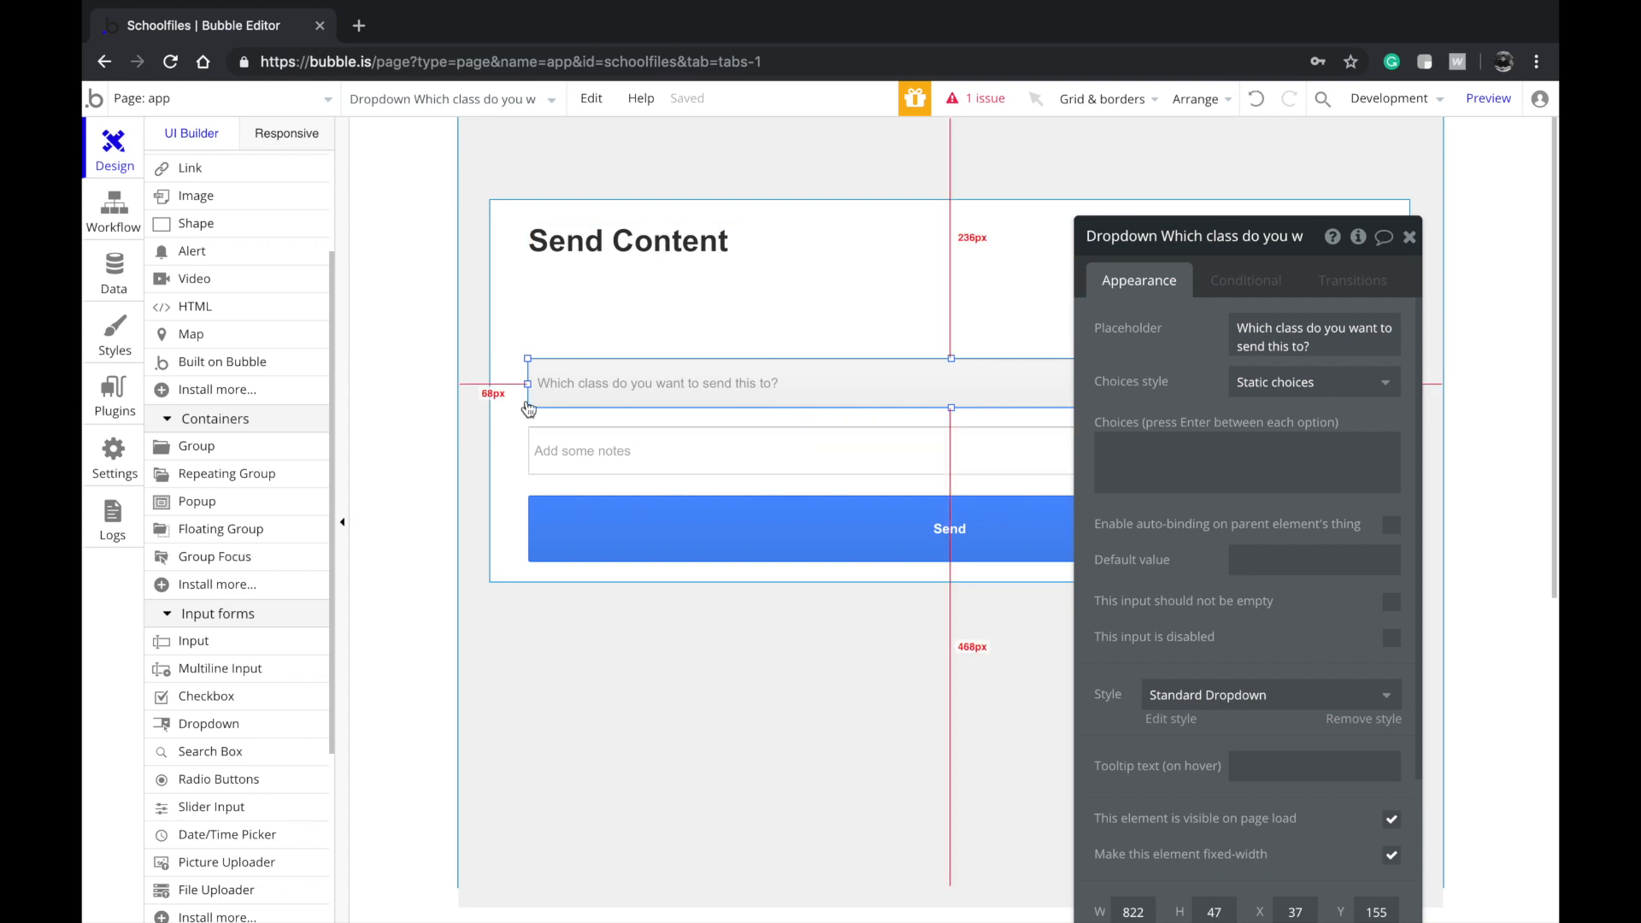
pyautogui.scroll(-2, 282, 684)
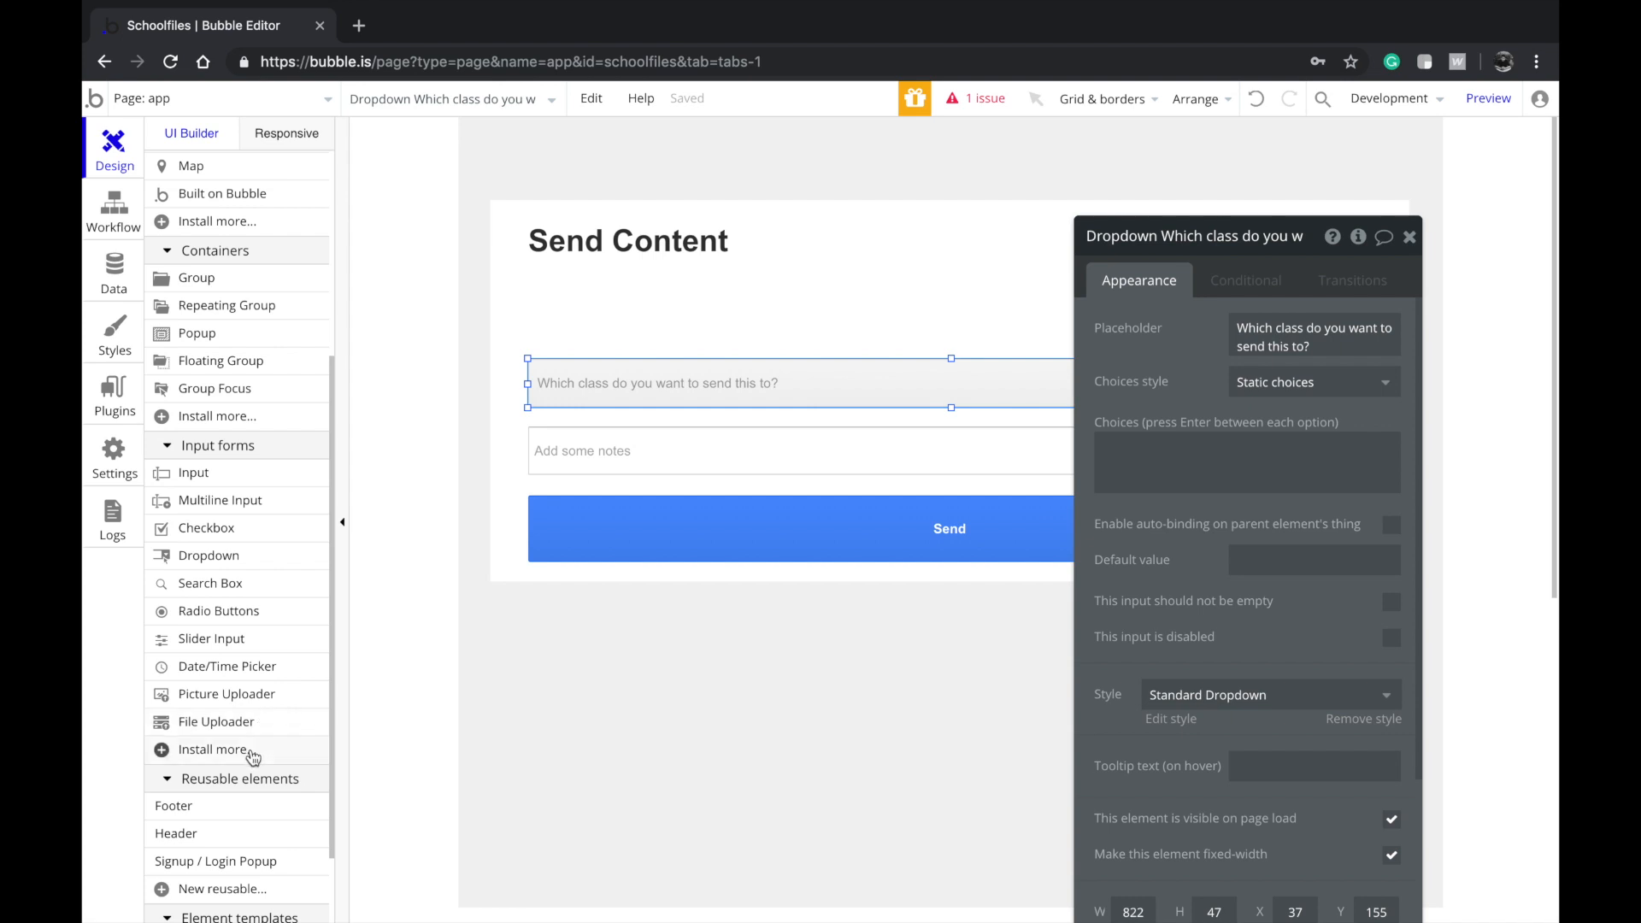
# Find and install the Multi-File Uploader - Dropzone plugin from the plugin browser
pyautogui.click(214, 750)
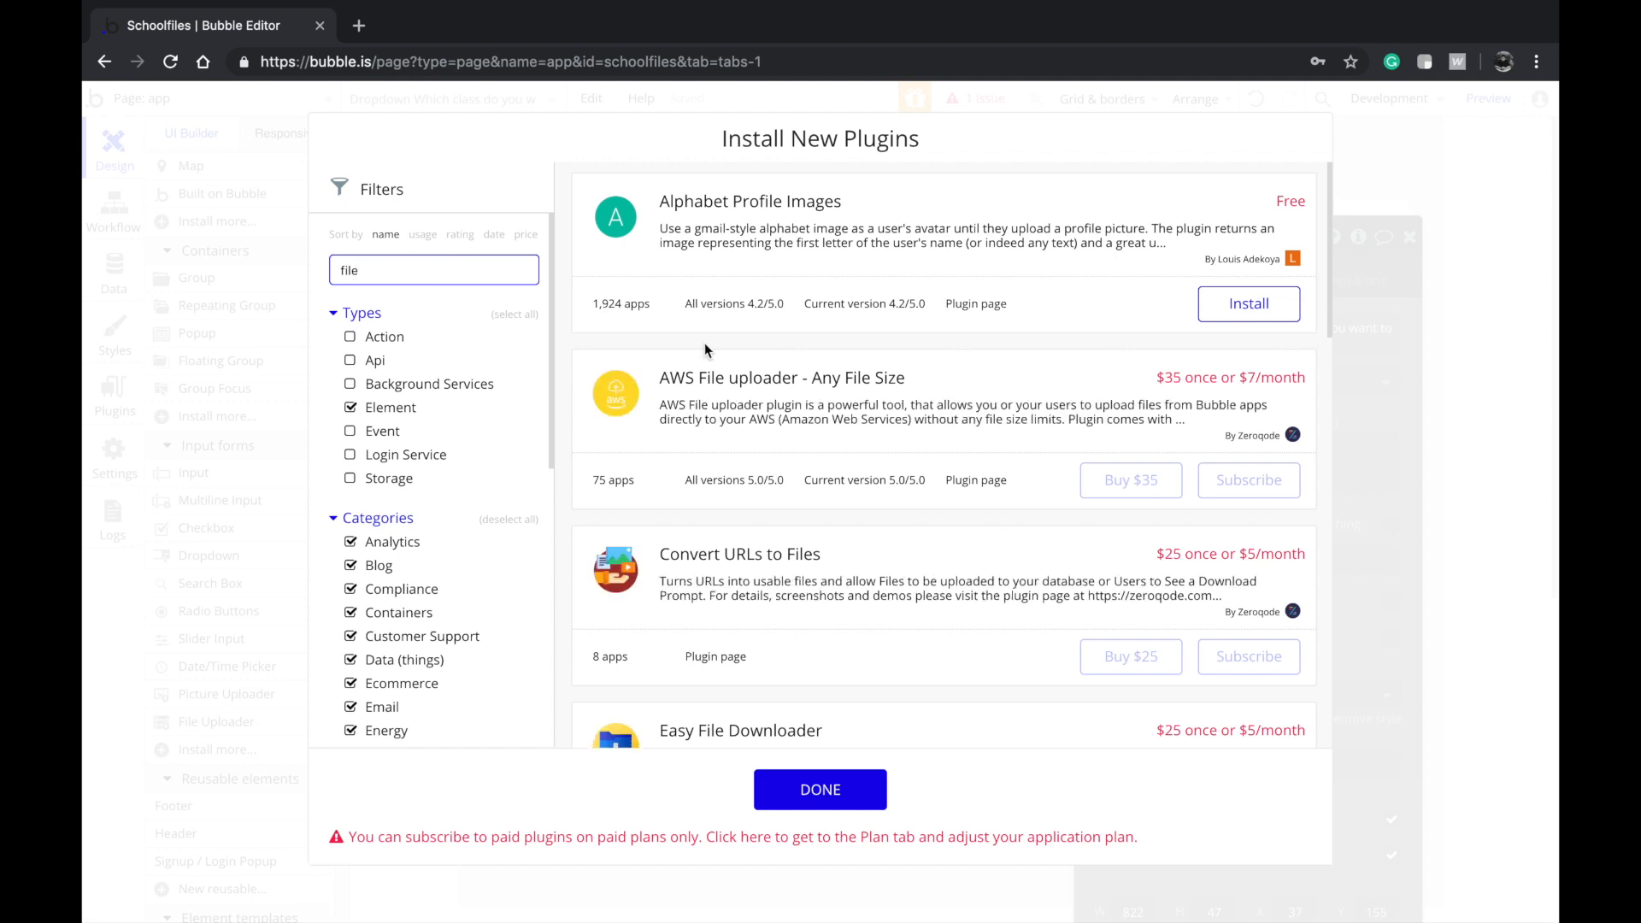
pyautogui.scroll(-10, 853, 461)
pyautogui.scroll(-7, 853, 462)
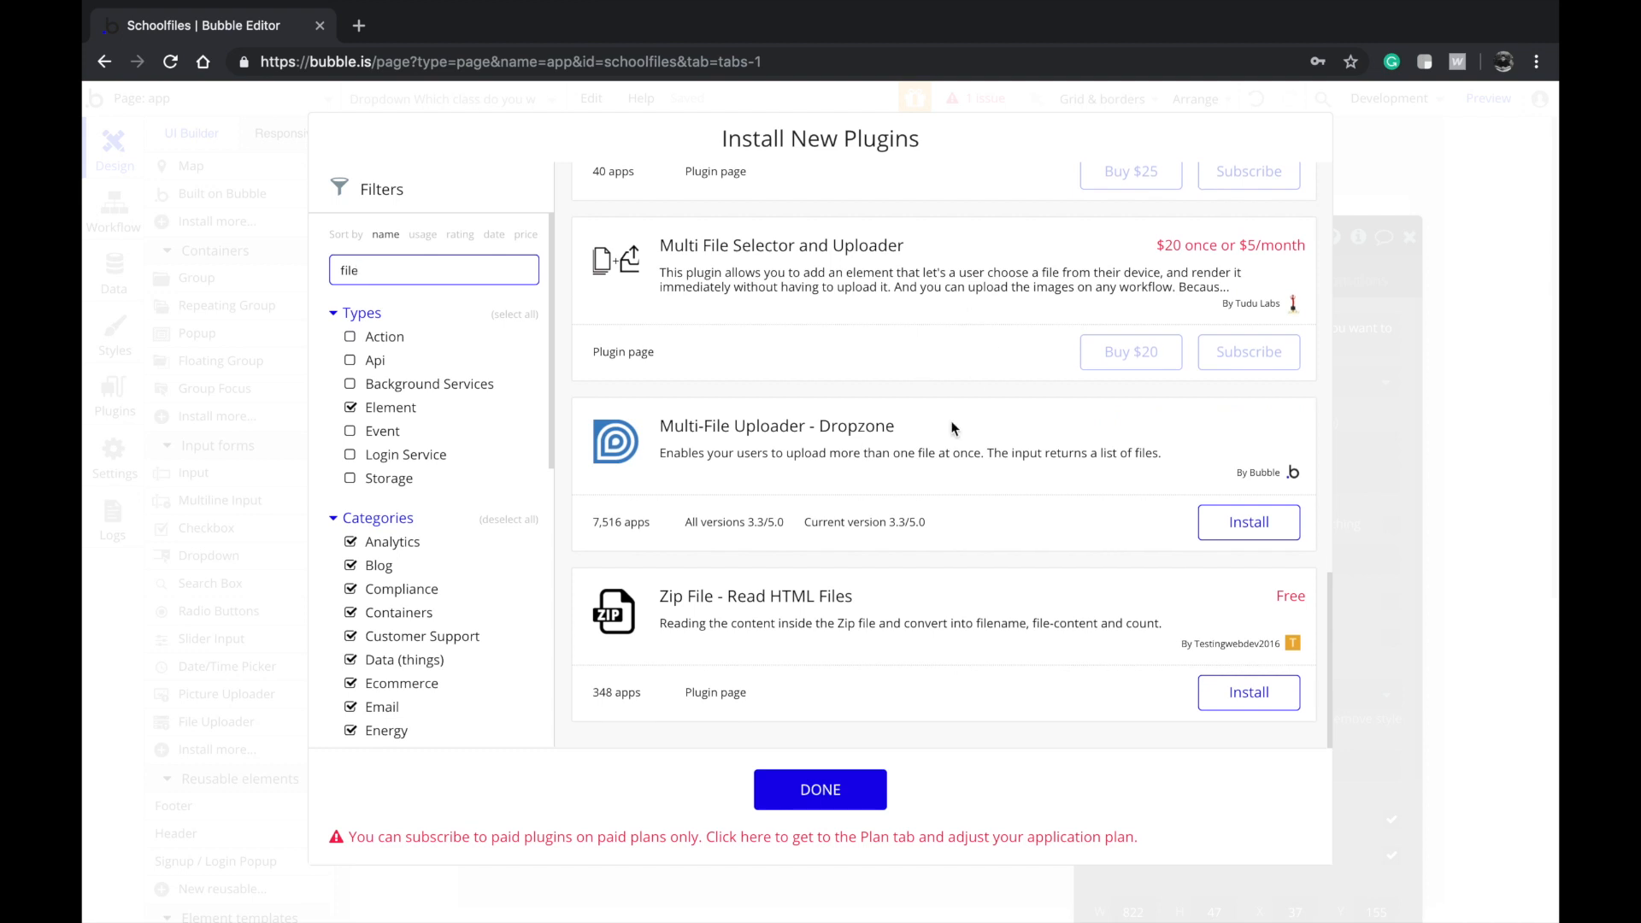
pyautogui.click(1234, 524)
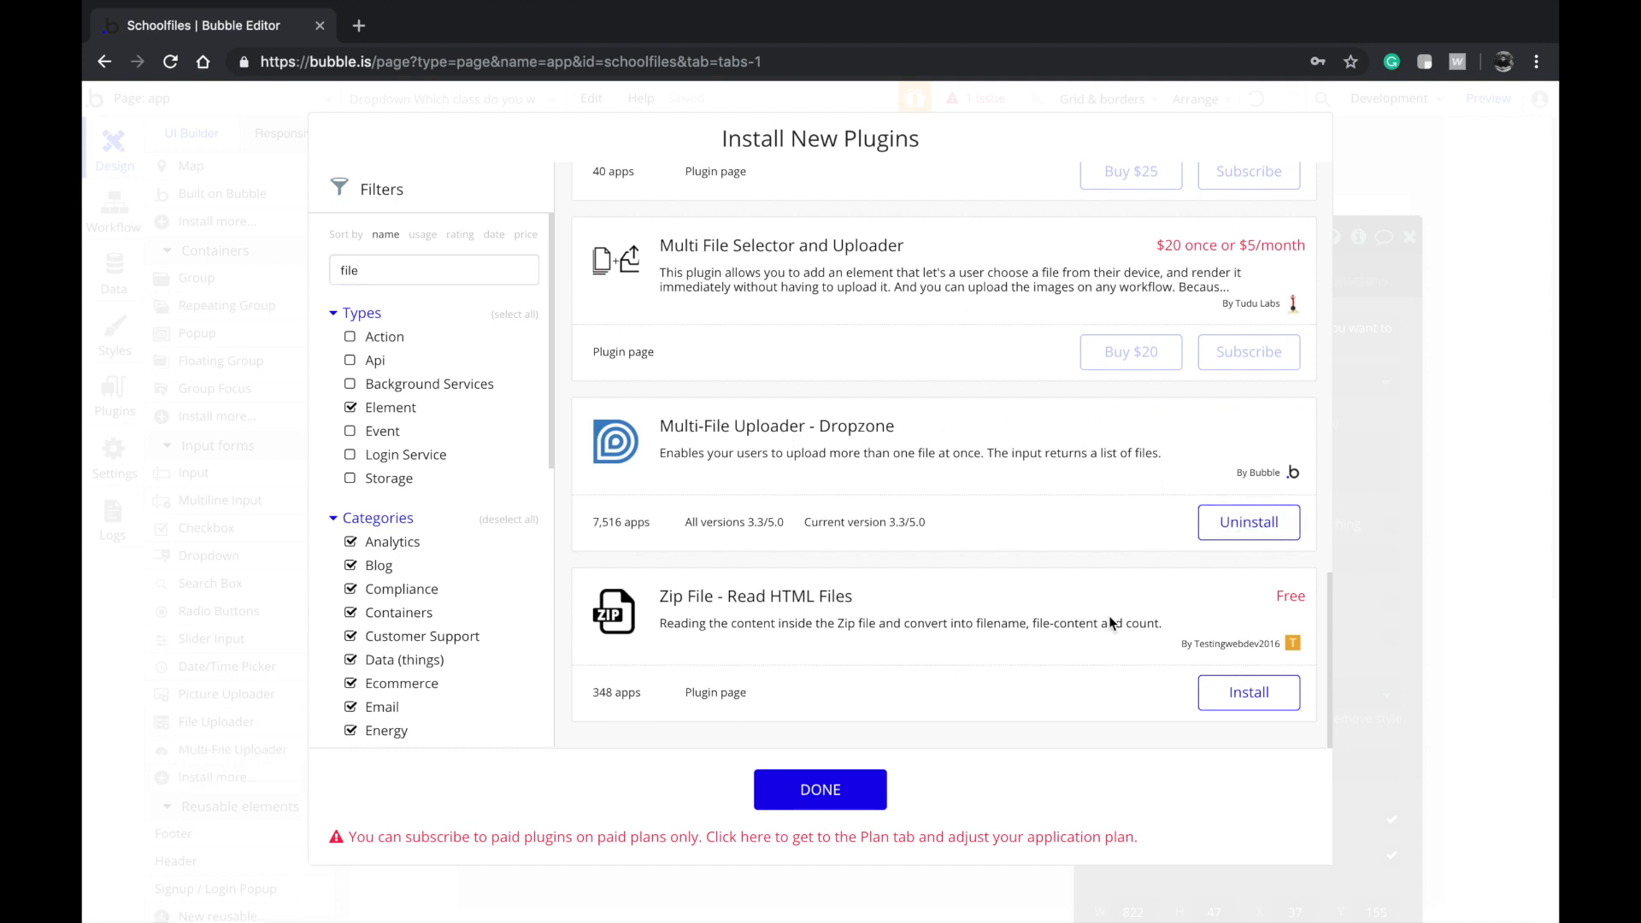
pyautogui.click(822, 788)
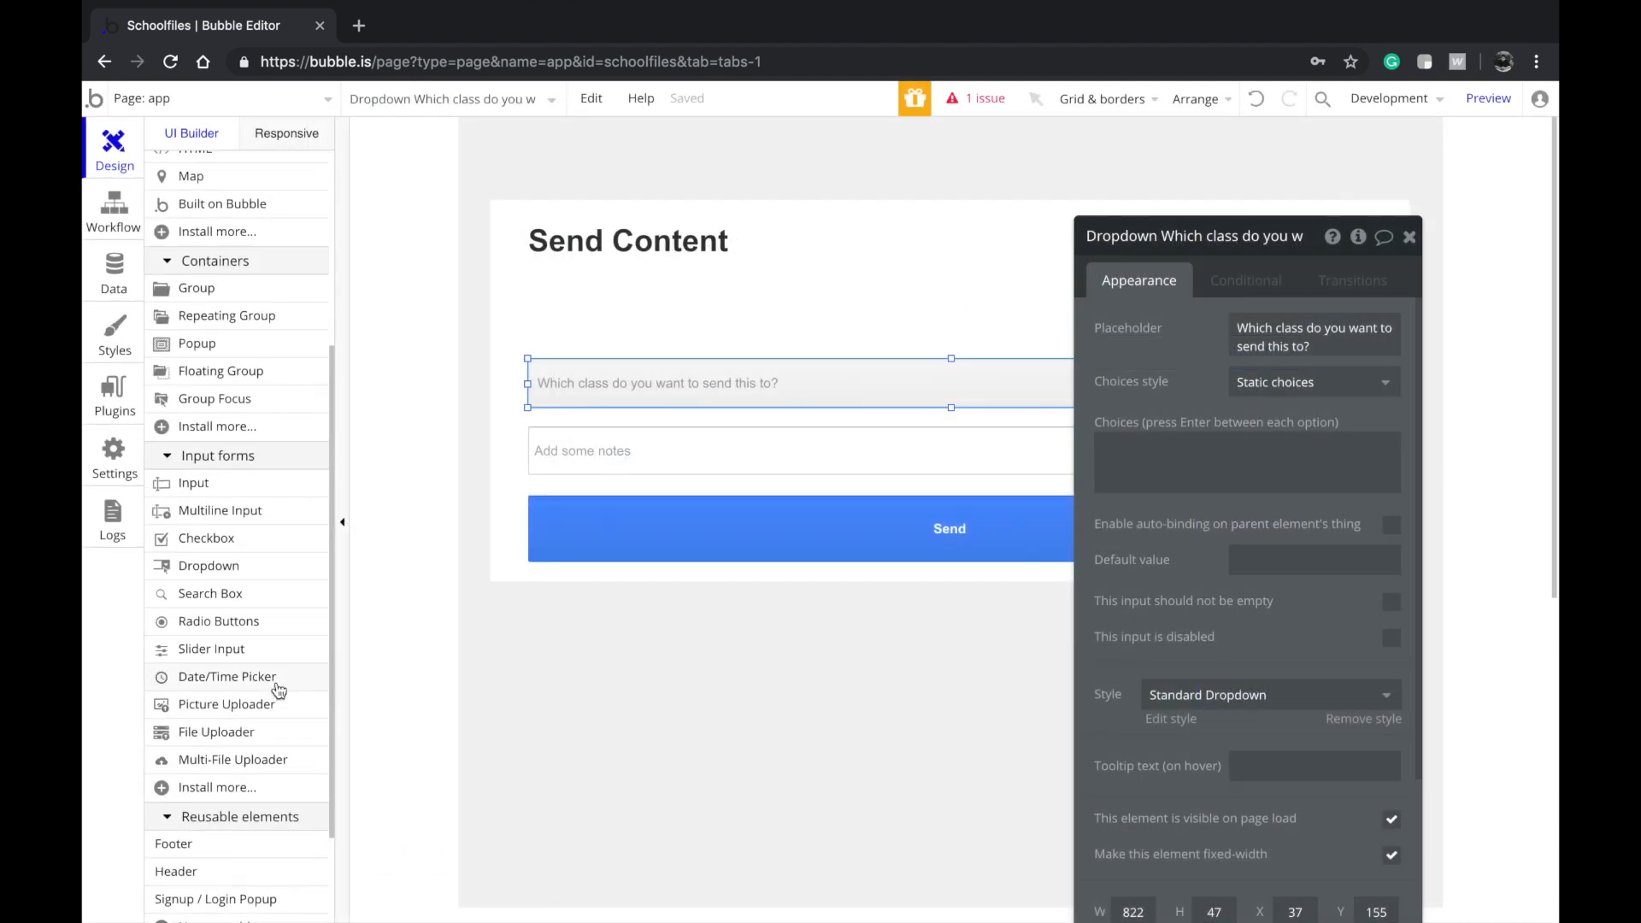
# Draw an 822 px multi-file uploader above the dropdown with text centred horizontally and vertically
pyautogui.click(247, 772)
pyautogui.moveTo(617, 333)
pyautogui.mouseDown()
pyautogui.moveTo(582, 313)
pyautogui.moveTo(1337, 307)
pyautogui.moveTo(1374, 330)
pyautogui.mouseUp()
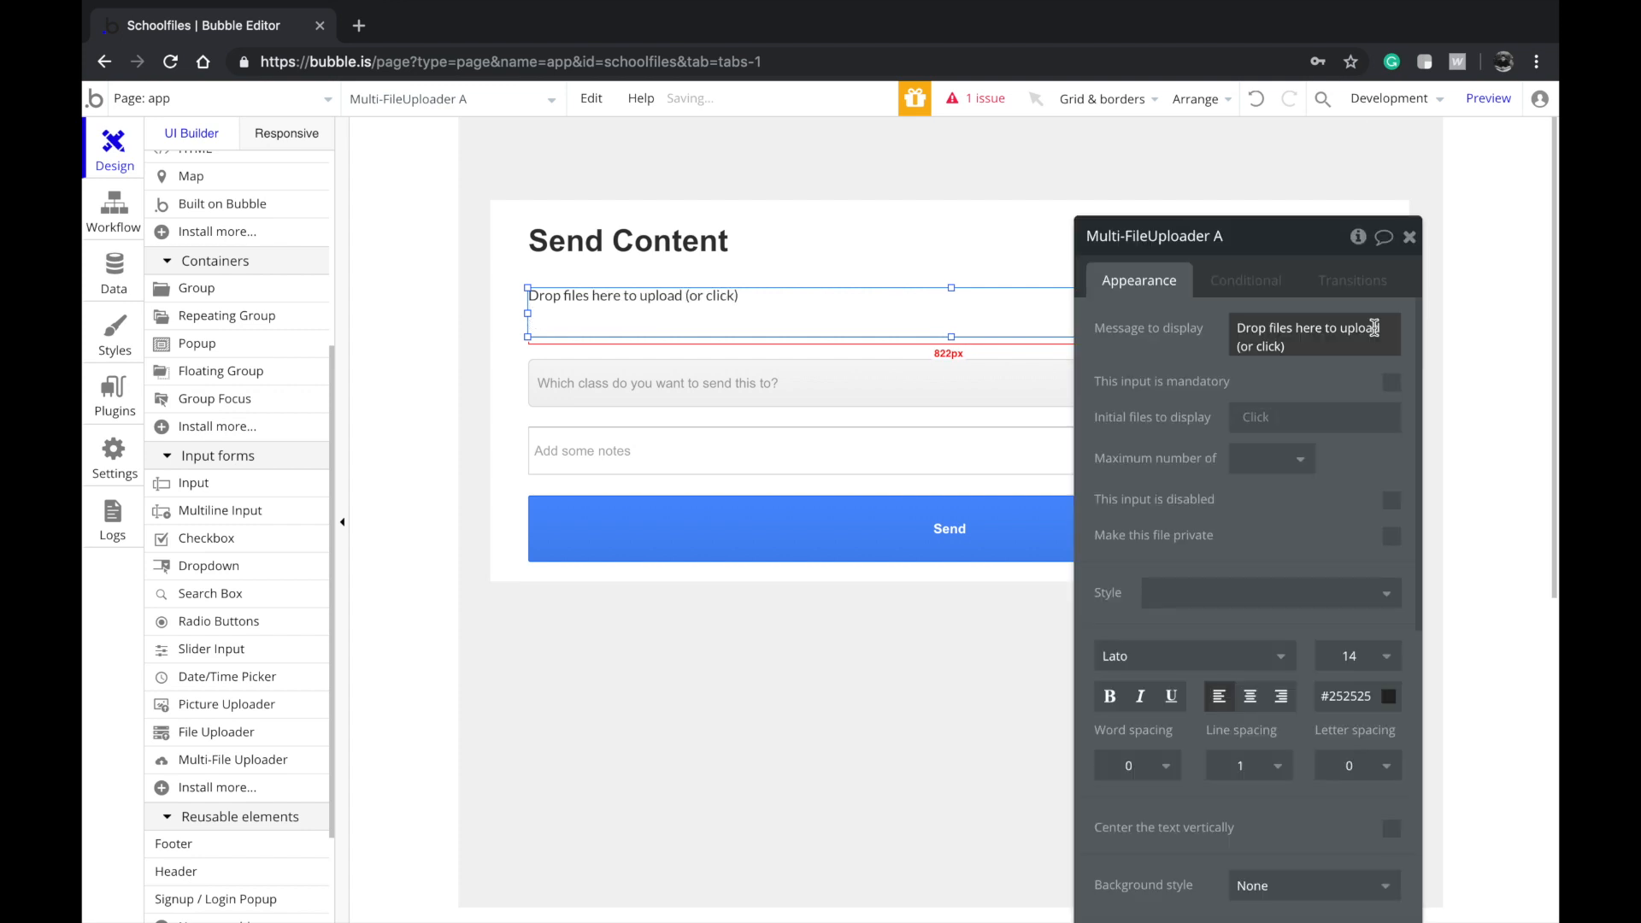
pyautogui.click(1252, 694)
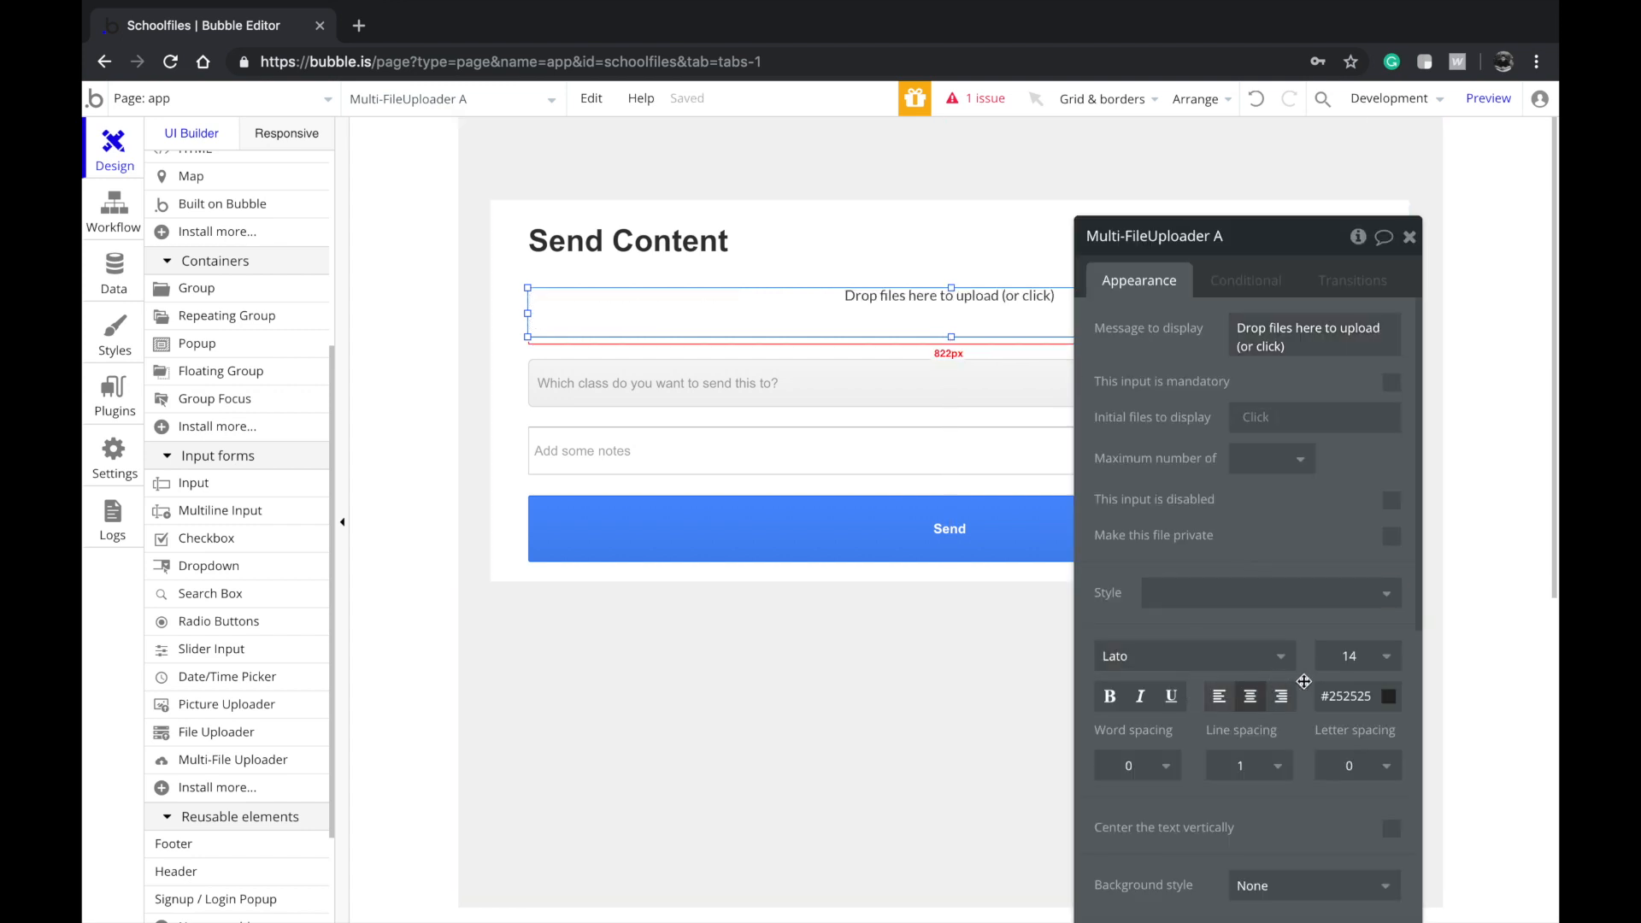
pyautogui.scroll(-1, 1304, 681)
pyautogui.click(1391, 771)
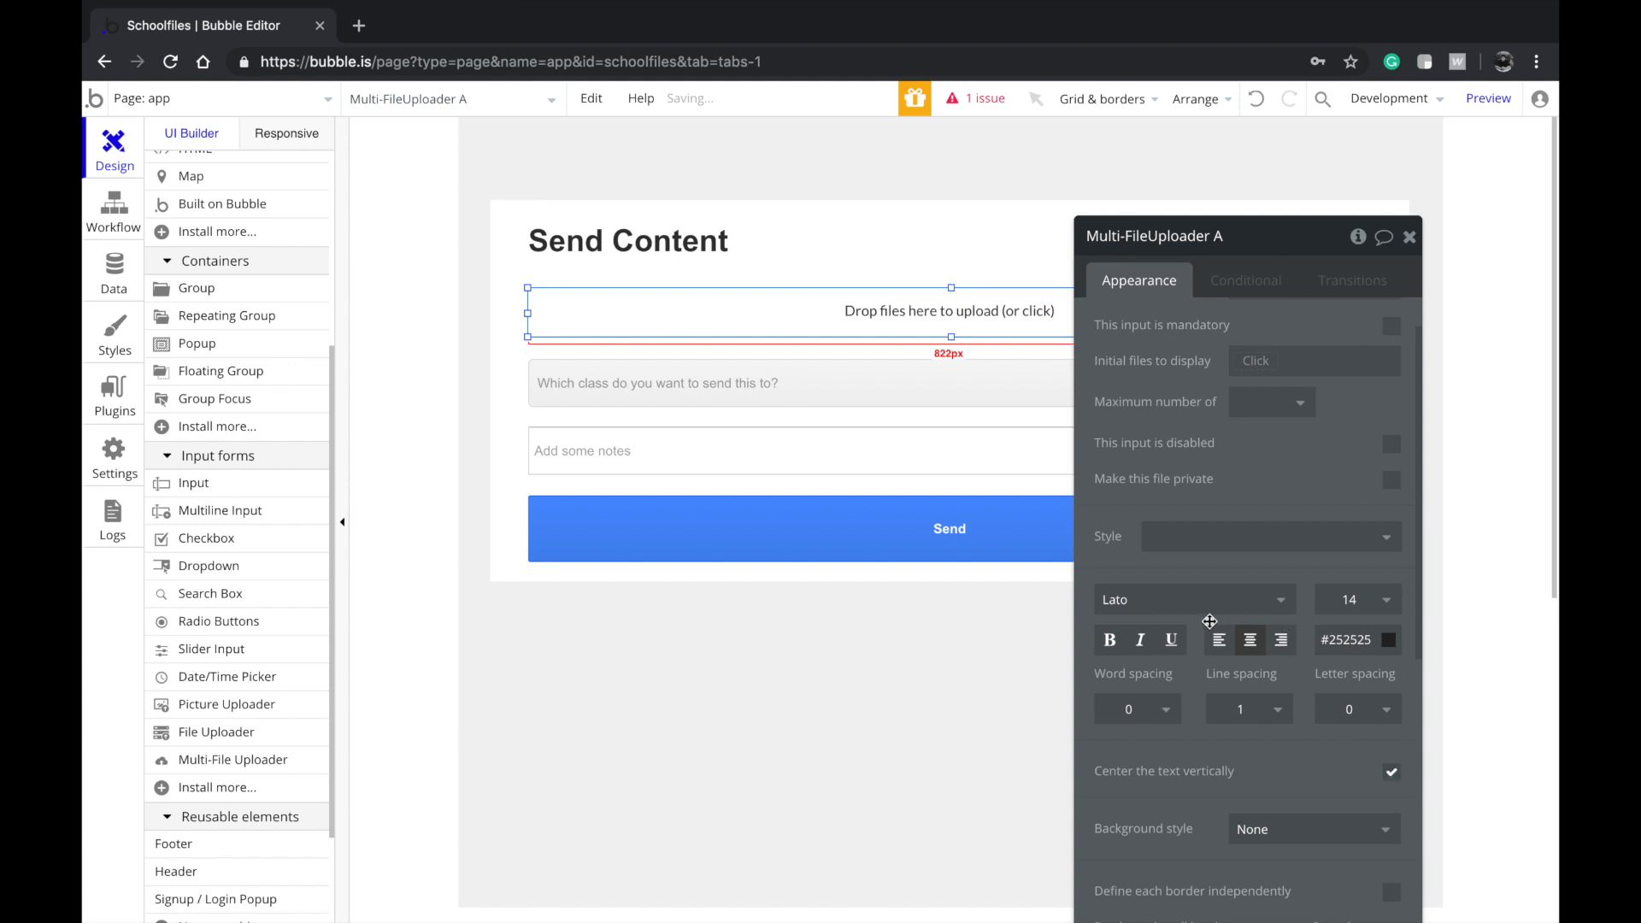
pyautogui.scroll(-3, 1210, 622)
# Give the uploader a flat colour background in grey #D4D4D4
pyautogui.click(1303, 645)
pyautogui.click(1282, 696)
pyautogui.click(1262, 679)
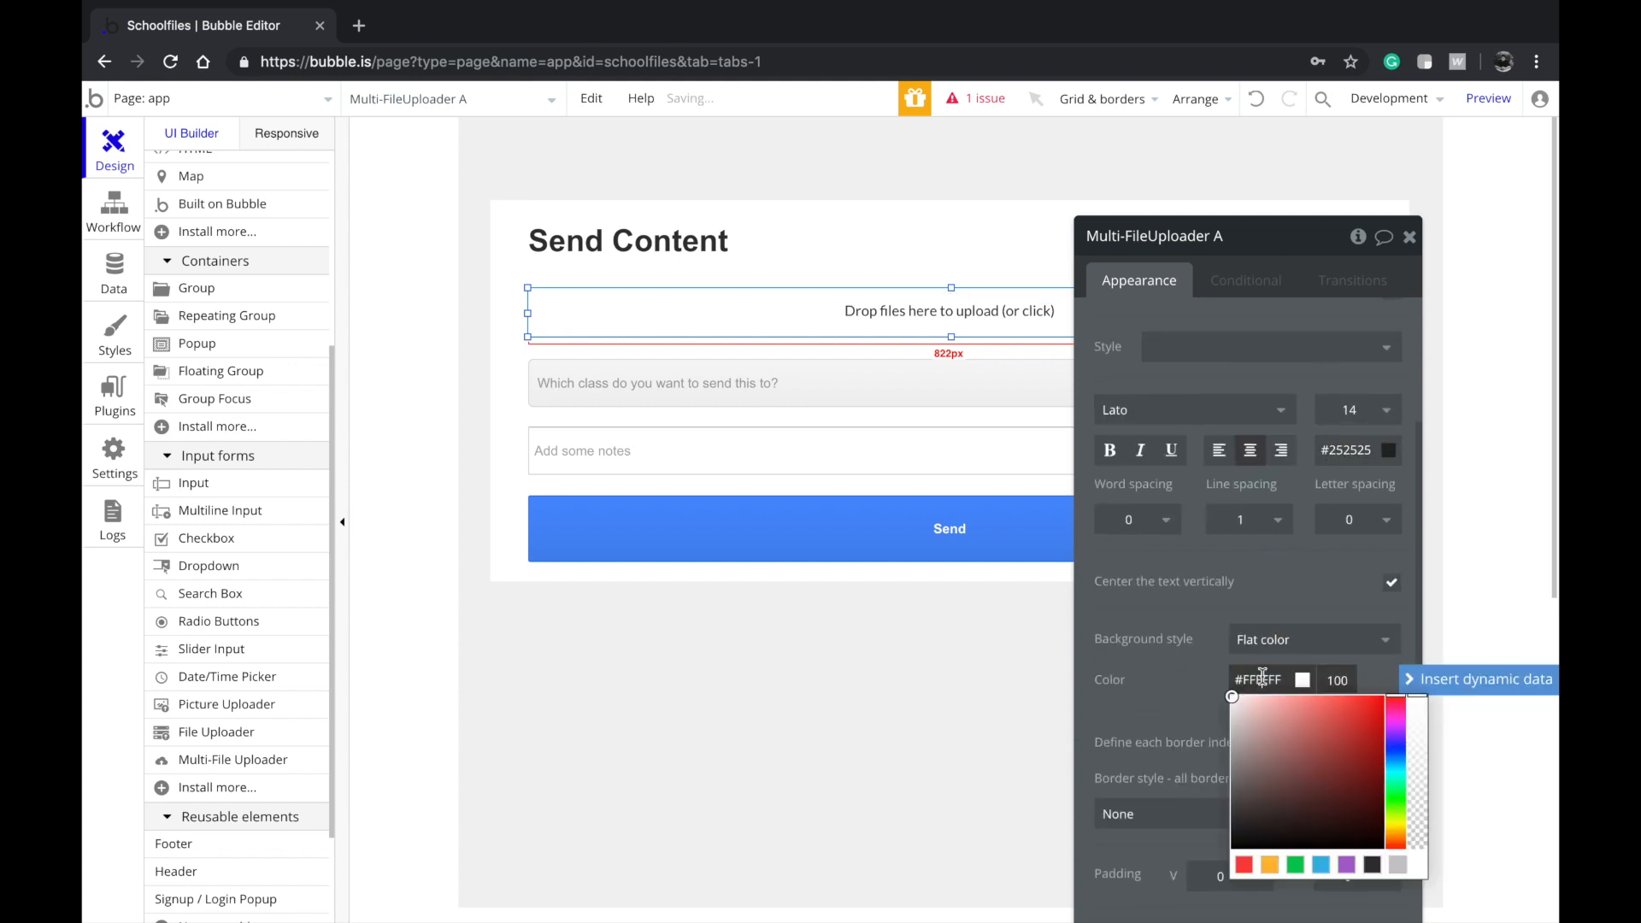
pyautogui.moveTo(1258, 742); pyautogui.dragTo(1191, 722)
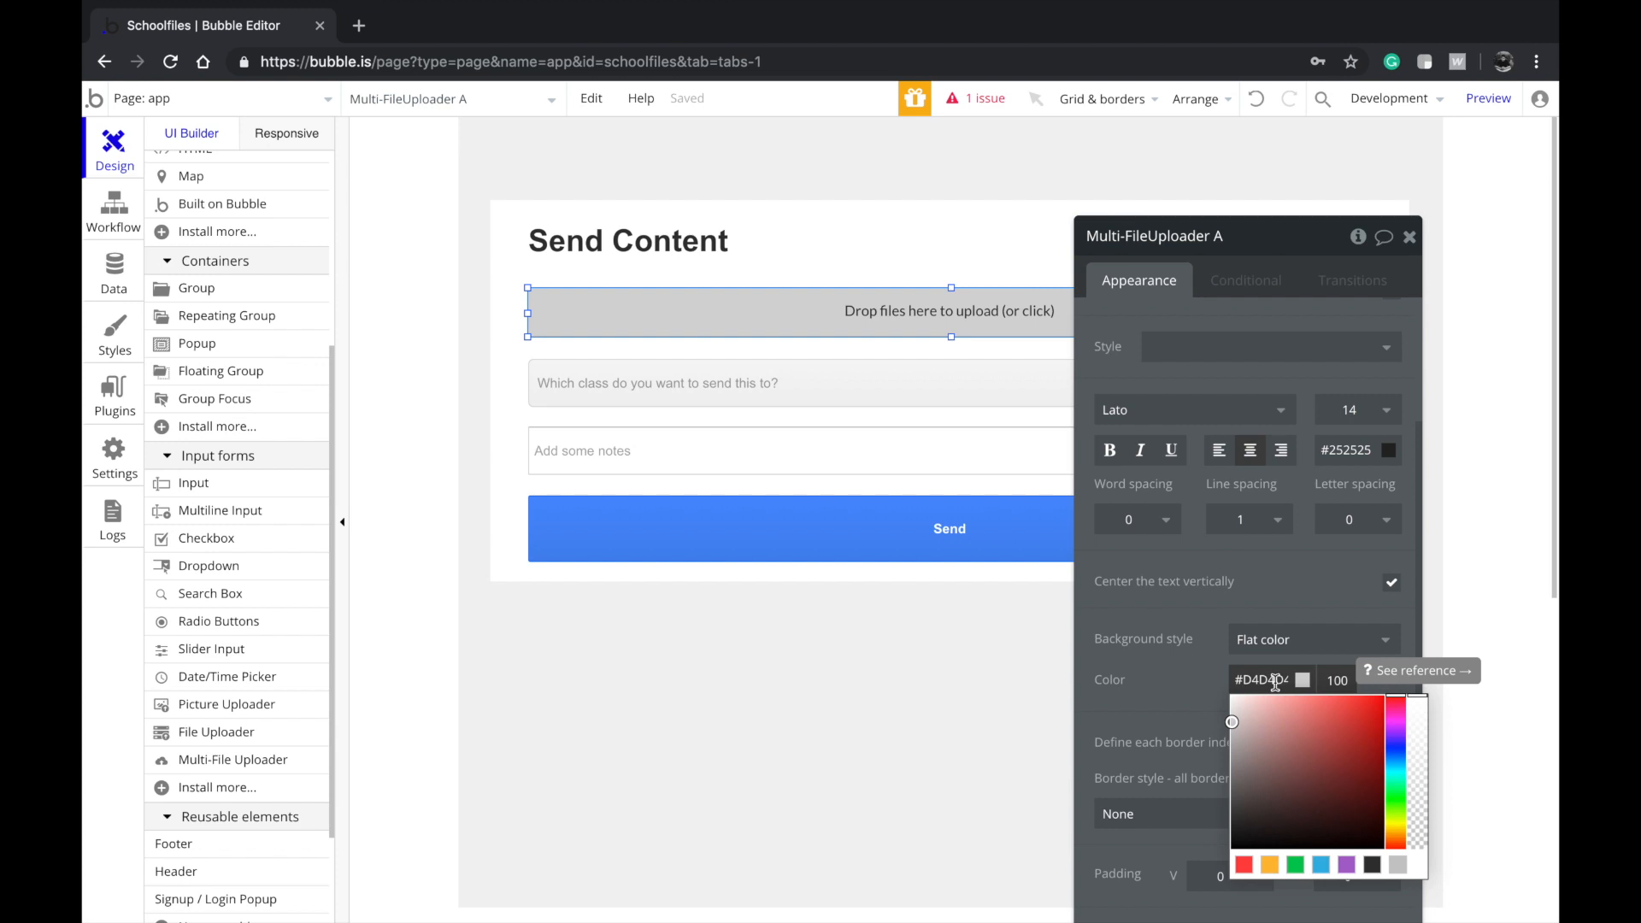
# Change the uploader's background colour to #F2F2F2
pyautogui.click(1257, 664)
pyautogui.tripleClick(1261, 680)
pyautogui.write('#F2F2F2')
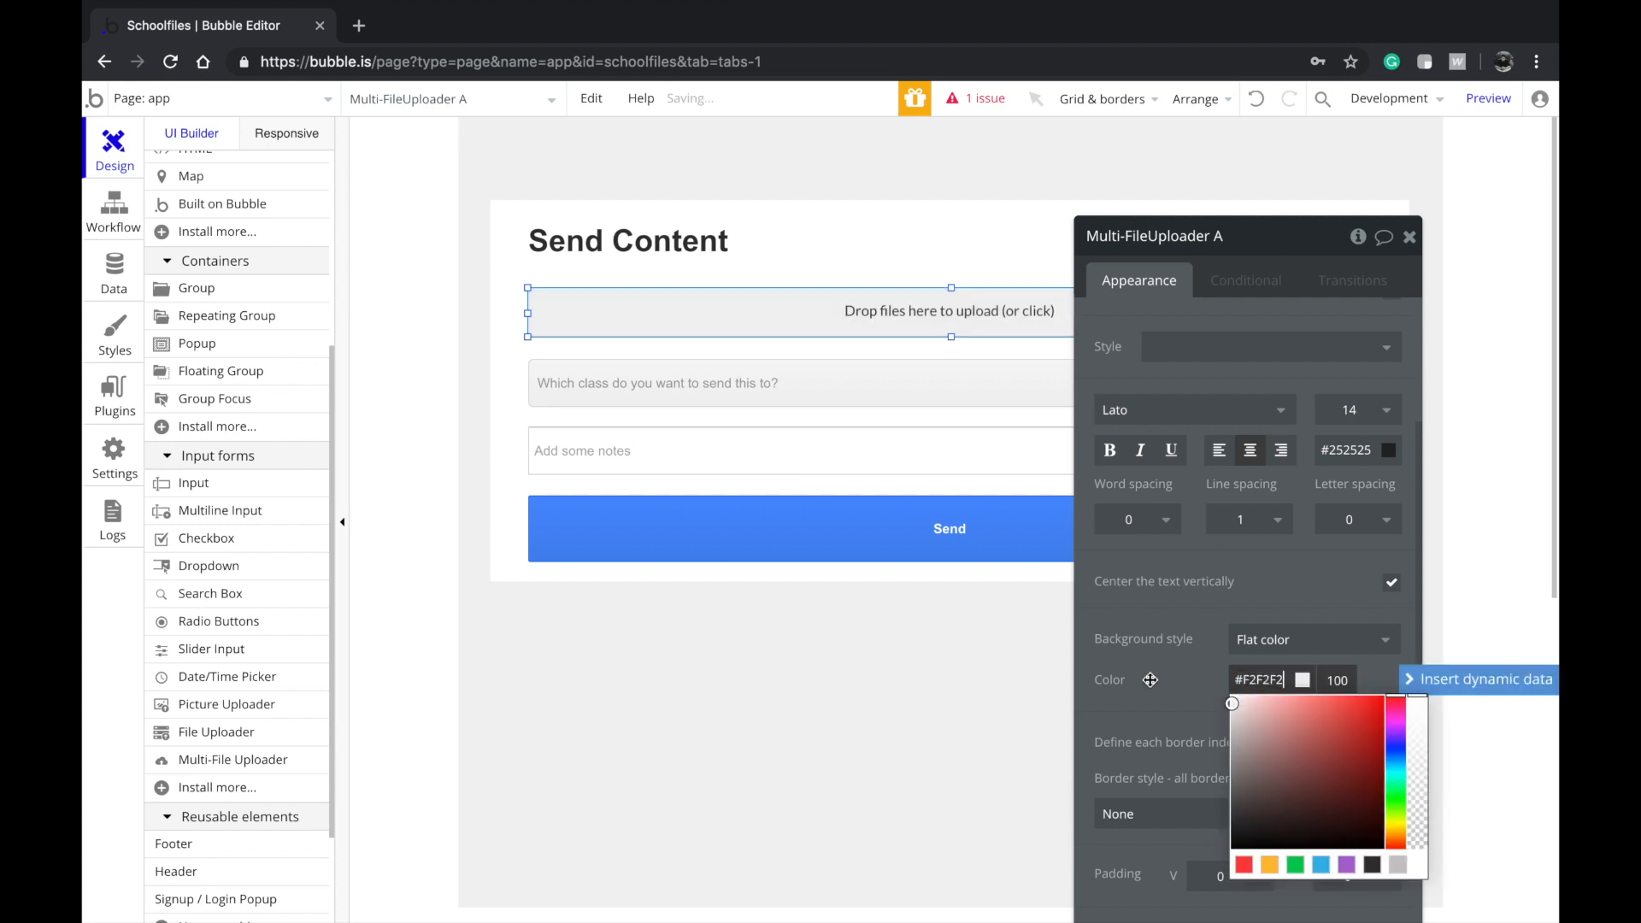
pyautogui.click(835, 531)
pyautogui.click(960, 320)
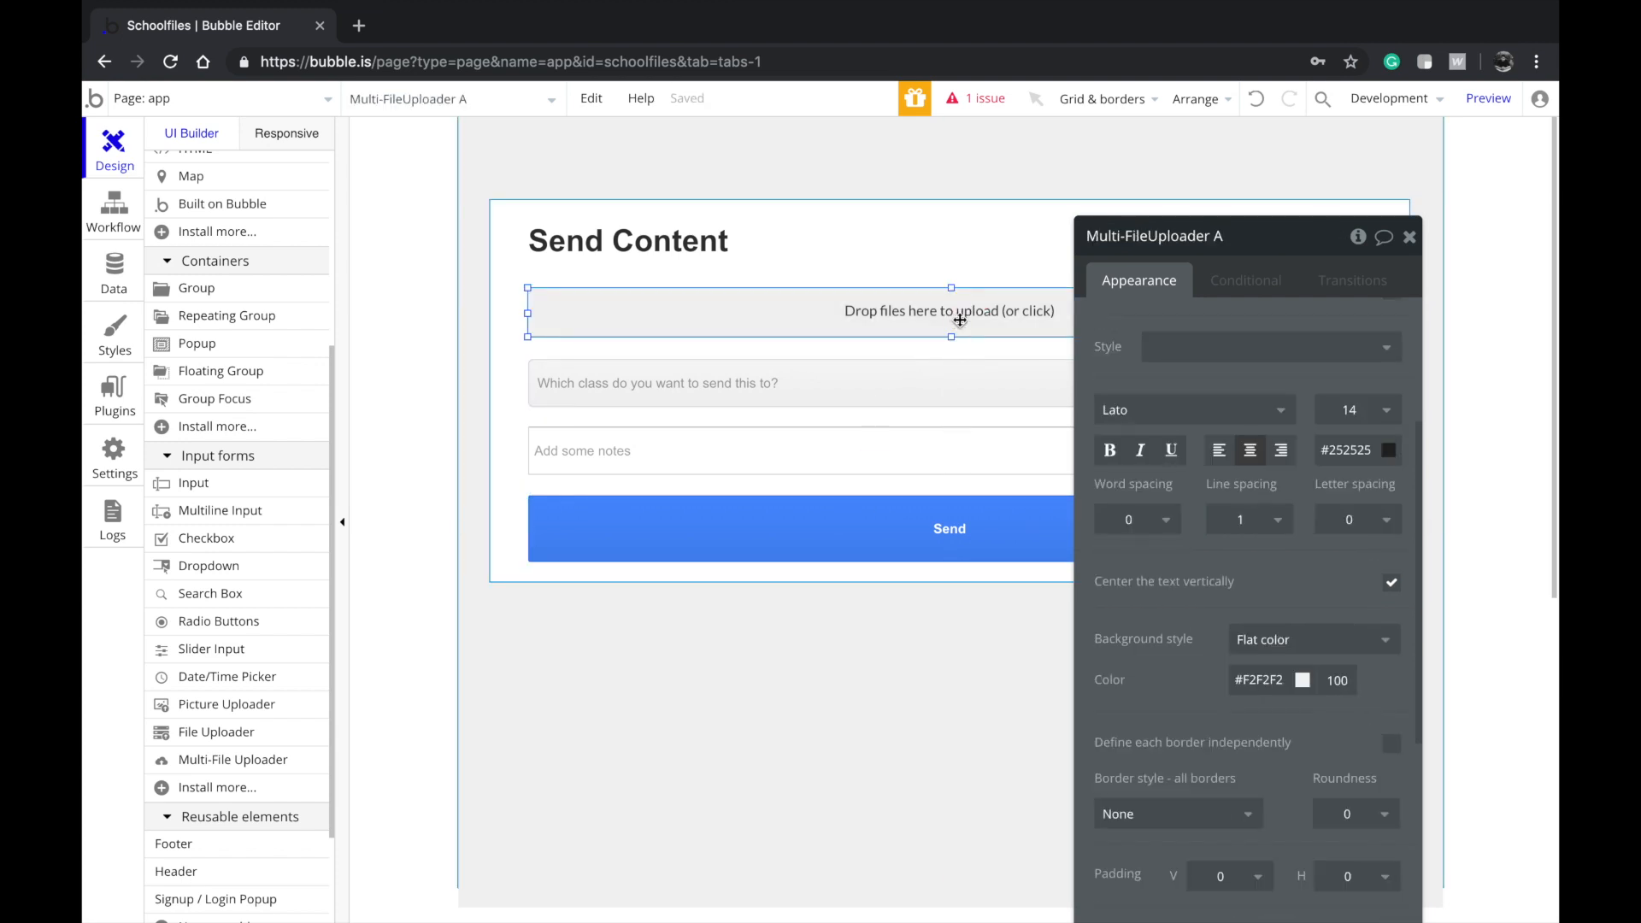
# Give the uploader a dotted border 3 px wide
pyautogui.scroll(-1, 1222, 598)
pyautogui.click(1208, 717)
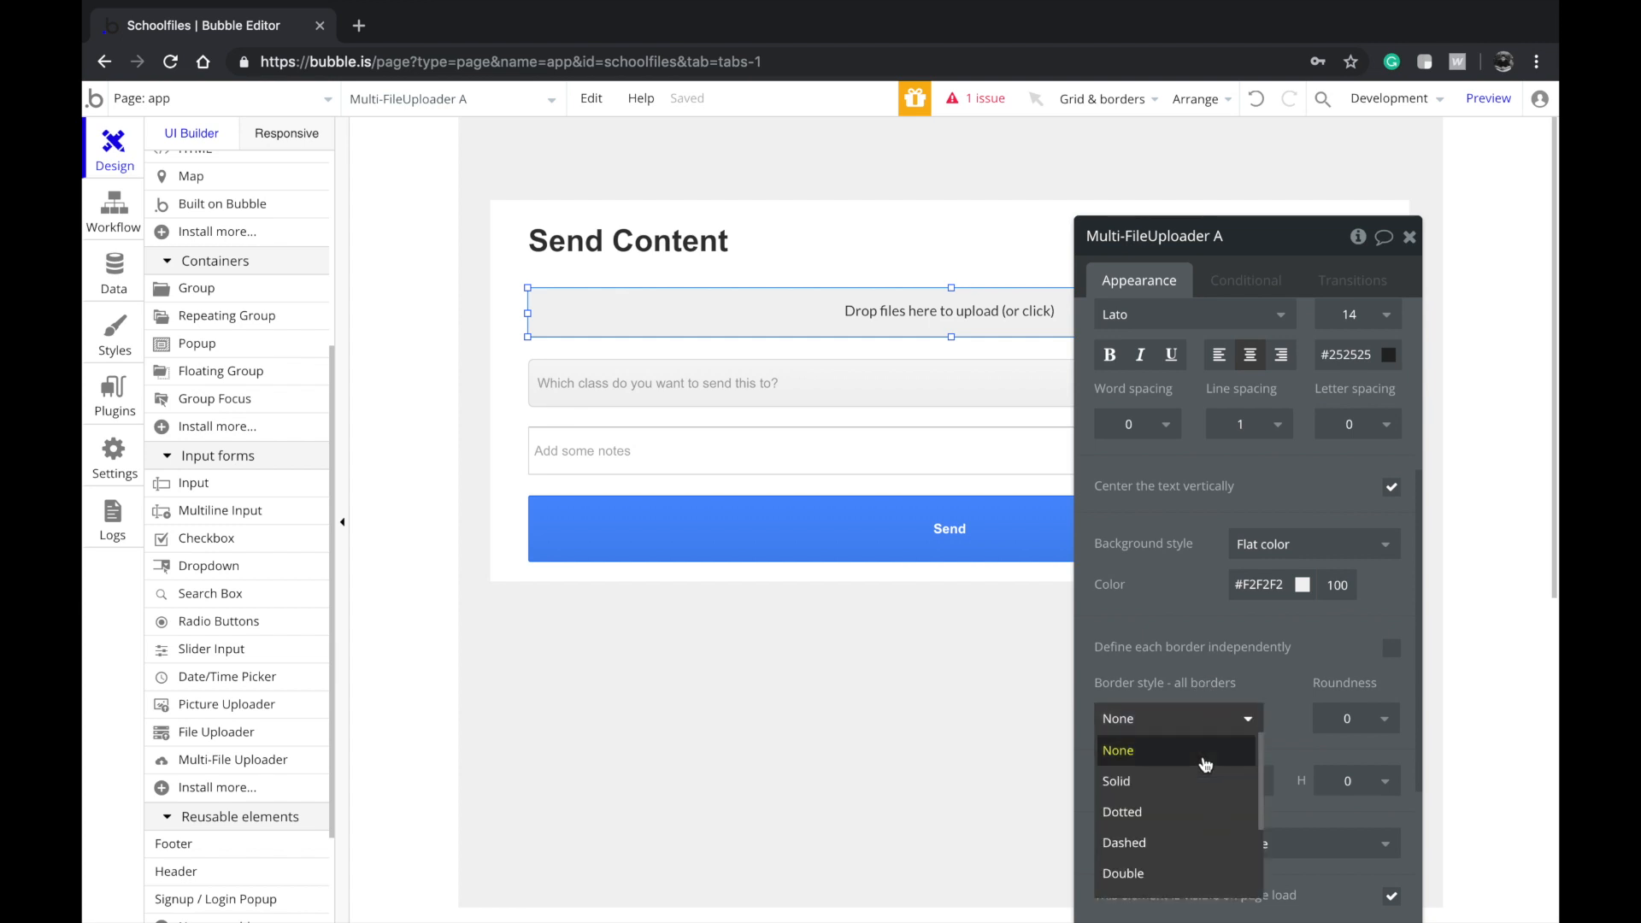
pyautogui.click(1206, 812)
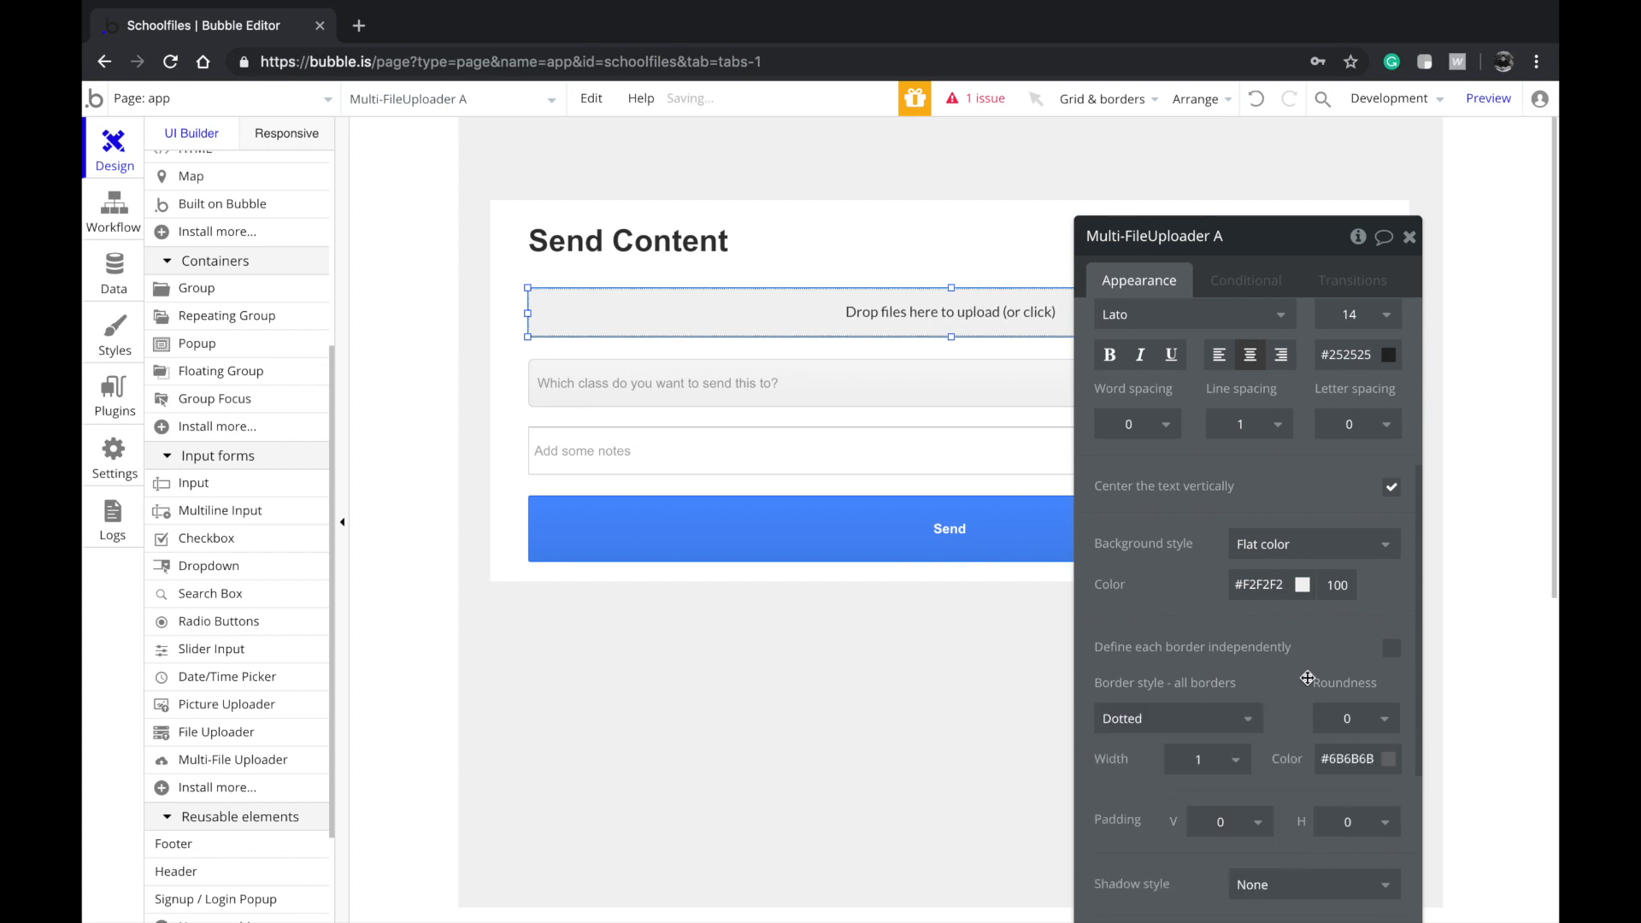
pyautogui.click(1235, 759)
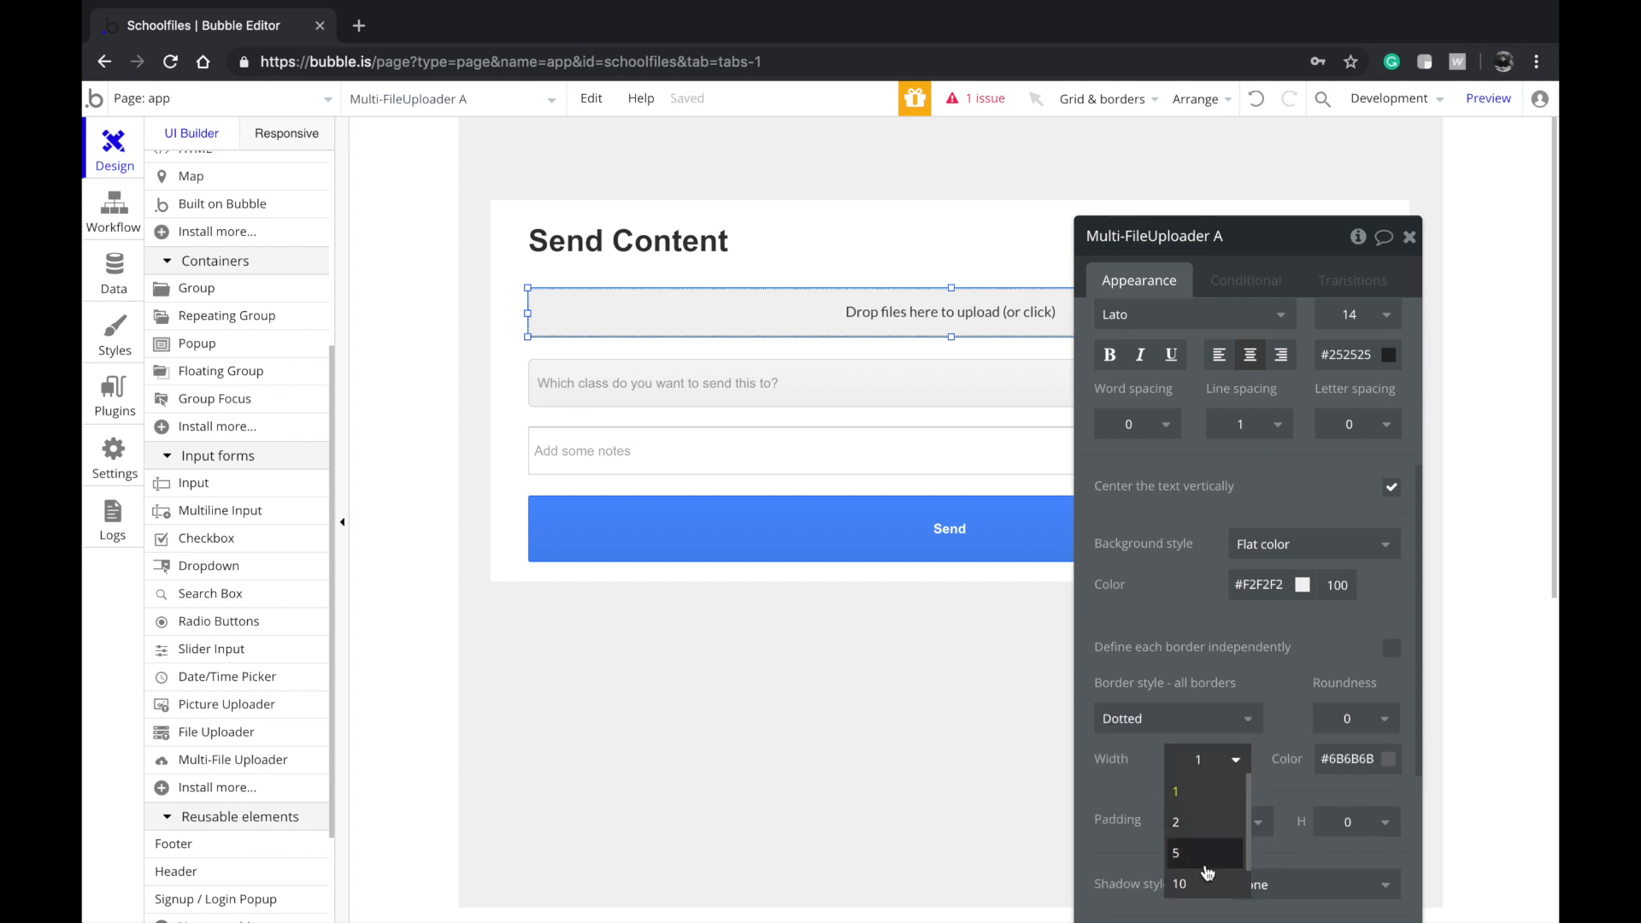
pyautogui.click(1206, 854)
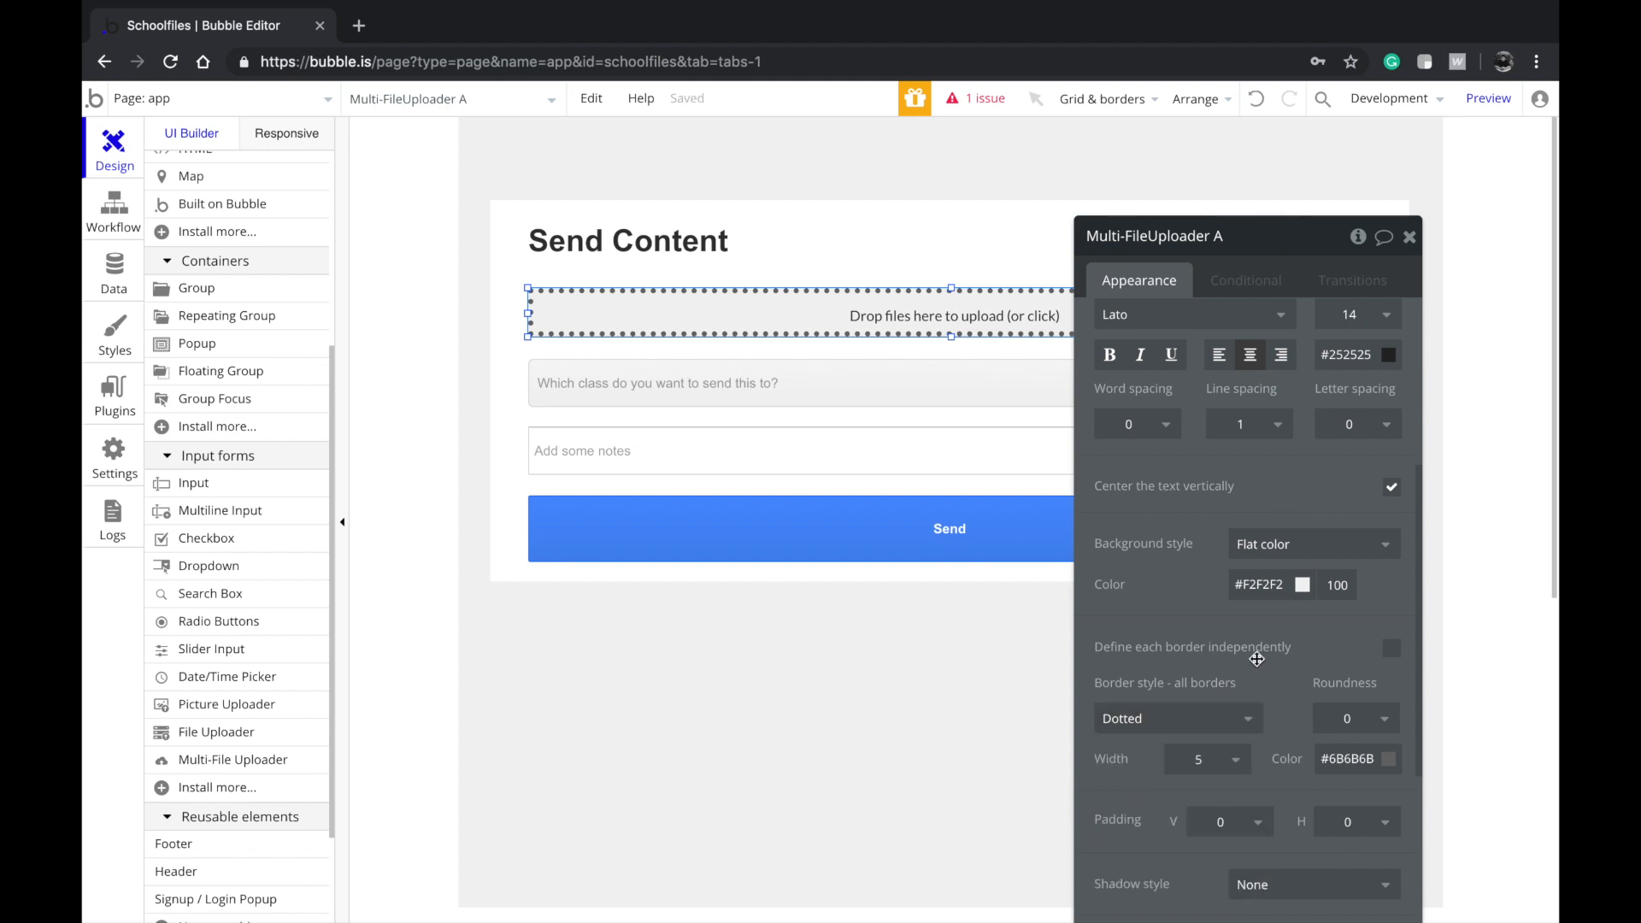
pyautogui.click(1236, 760)
pyautogui.click(1213, 823)
pyautogui.click(1232, 757)
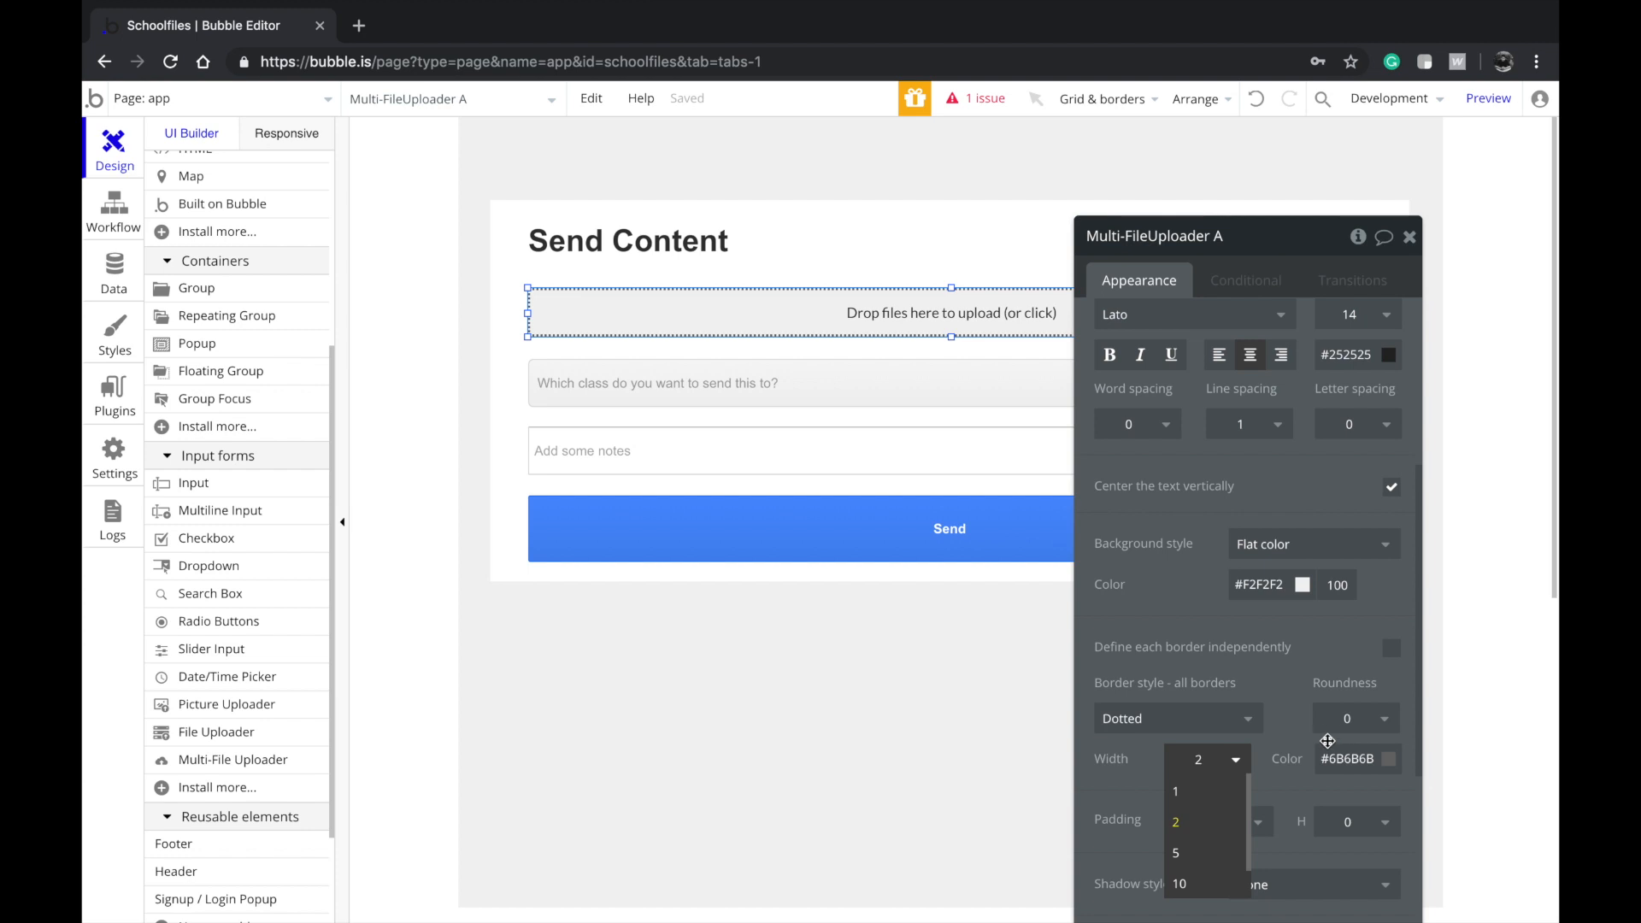
pyautogui.write('3')
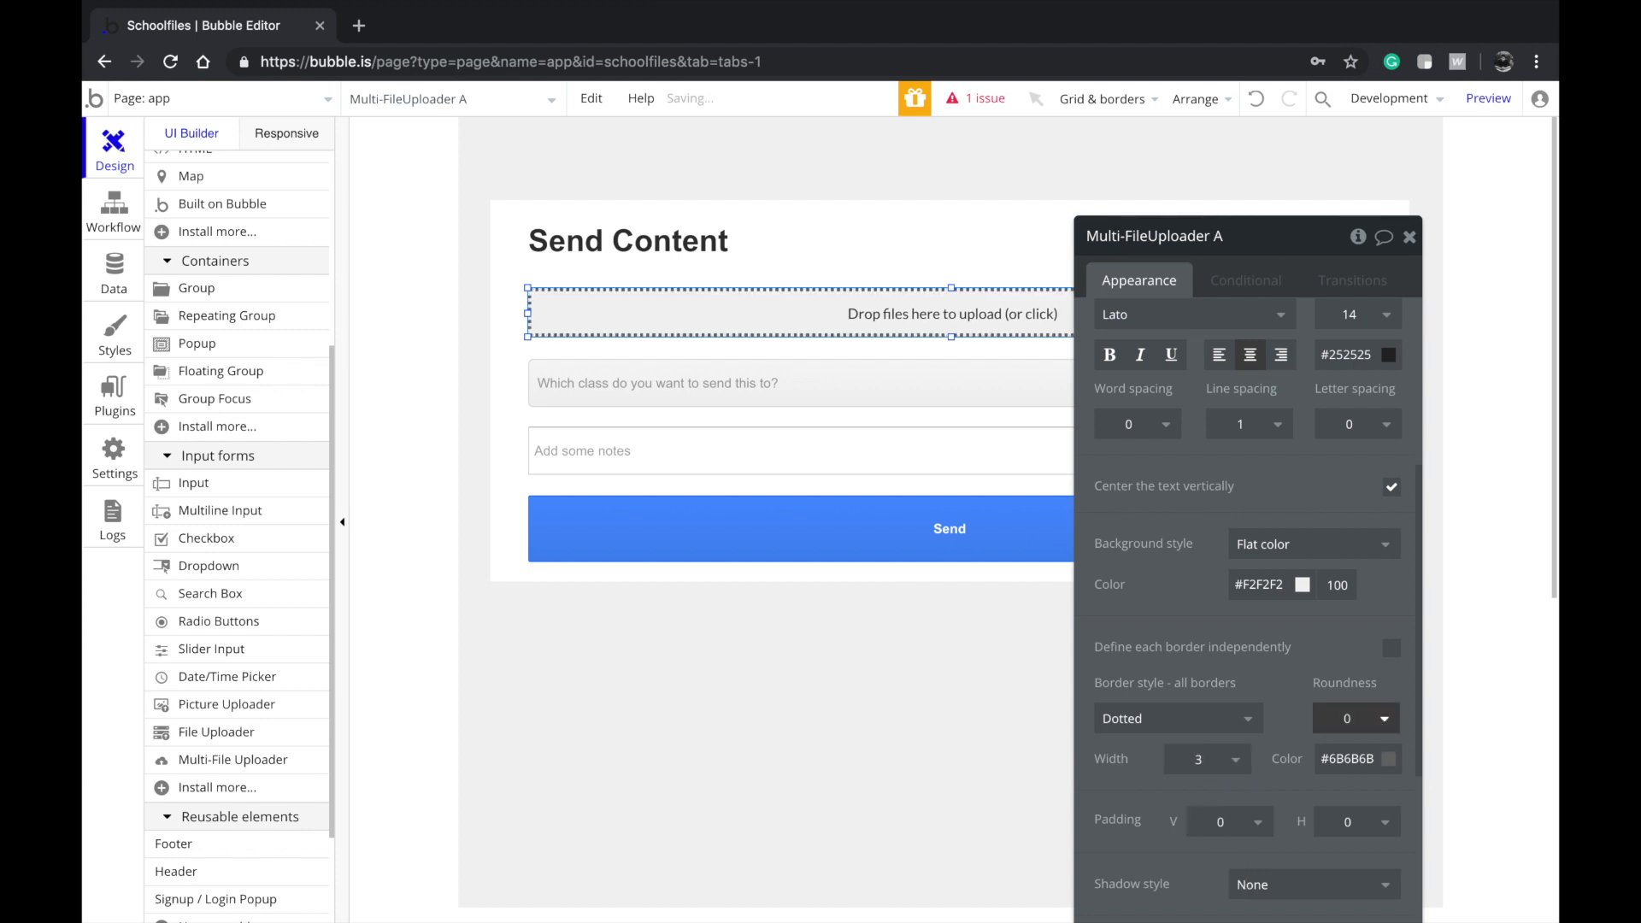
# Set the uploader's border colour to #D6D6D6 and roundness to 5
pyautogui.click(1351, 758)
pyautogui.write('#F2F2F2')
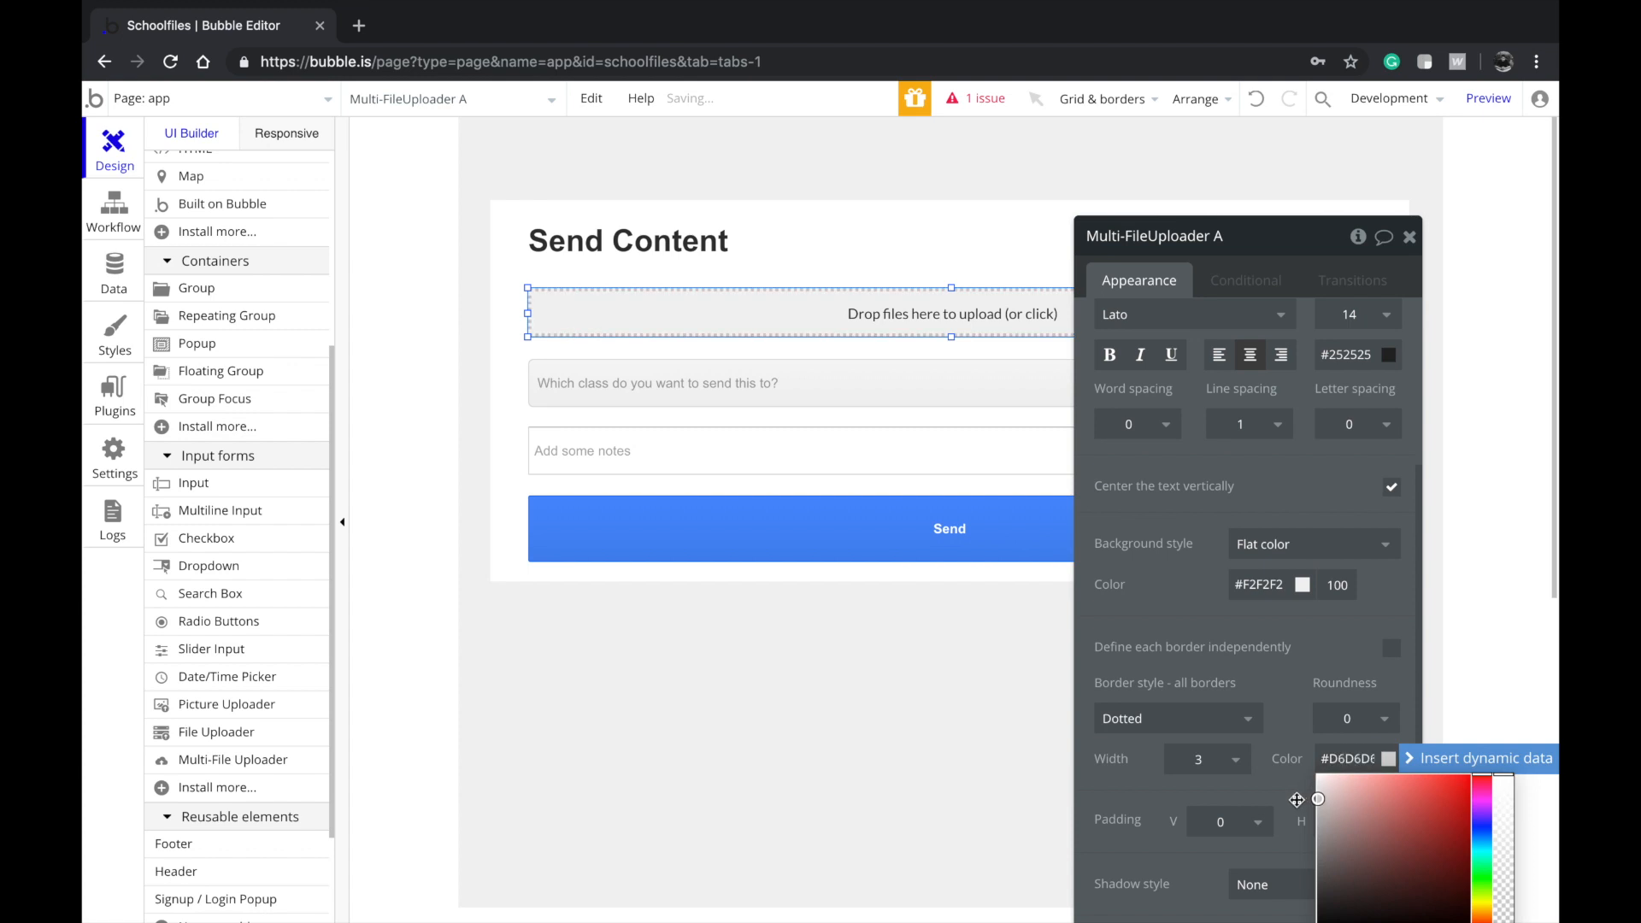
pyautogui.click(1007, 697)
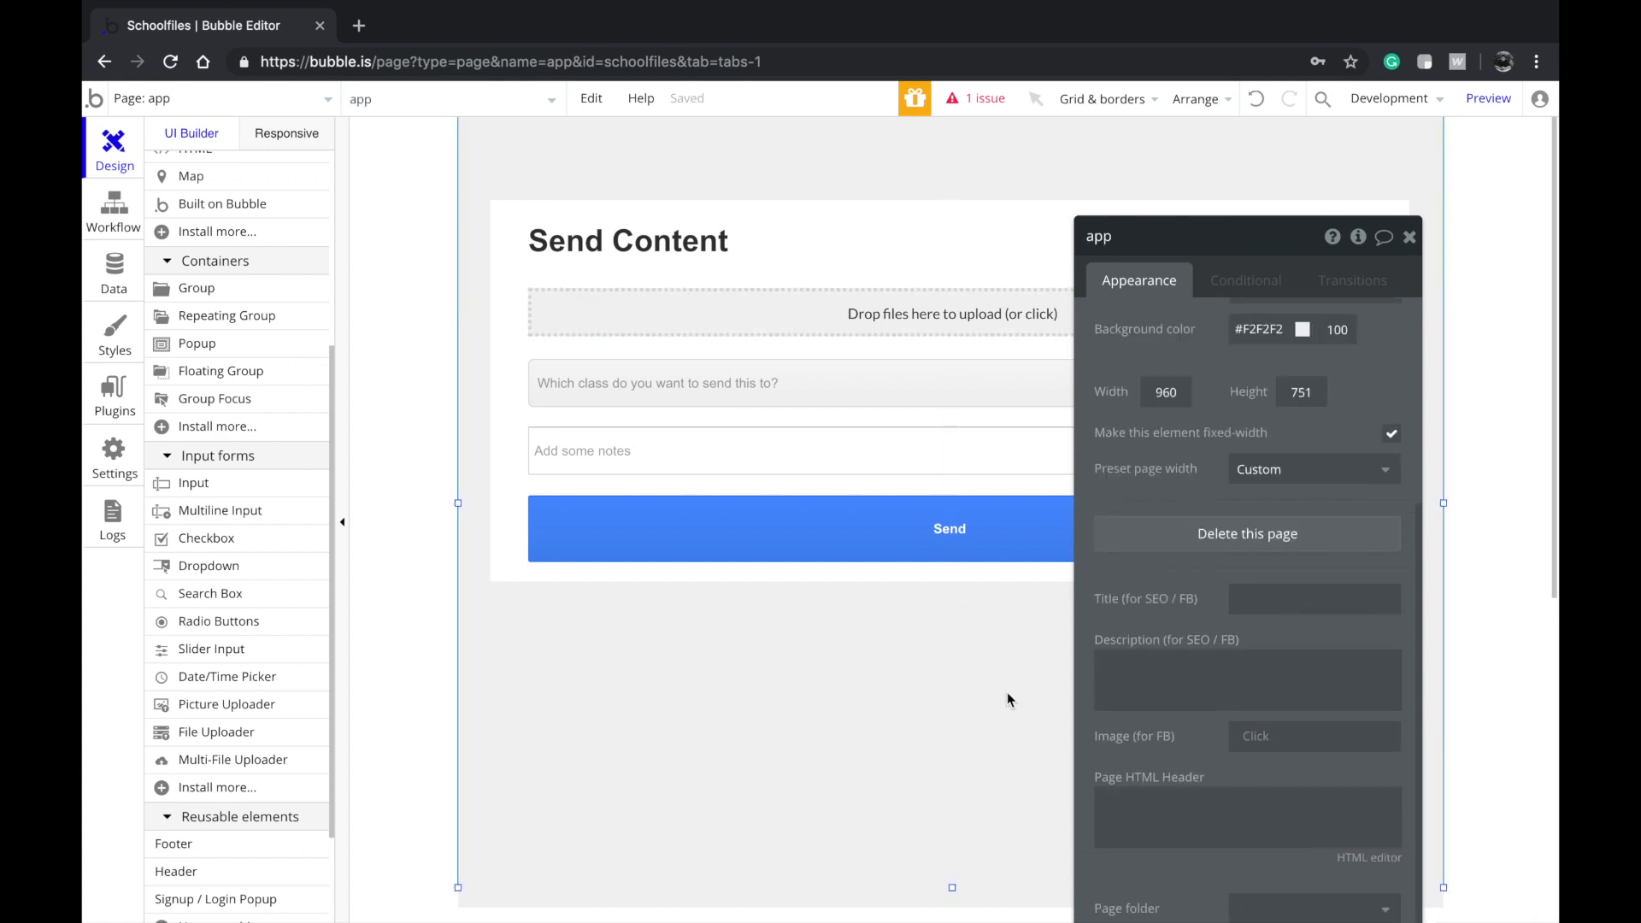
pyautogui.click(949, 321)
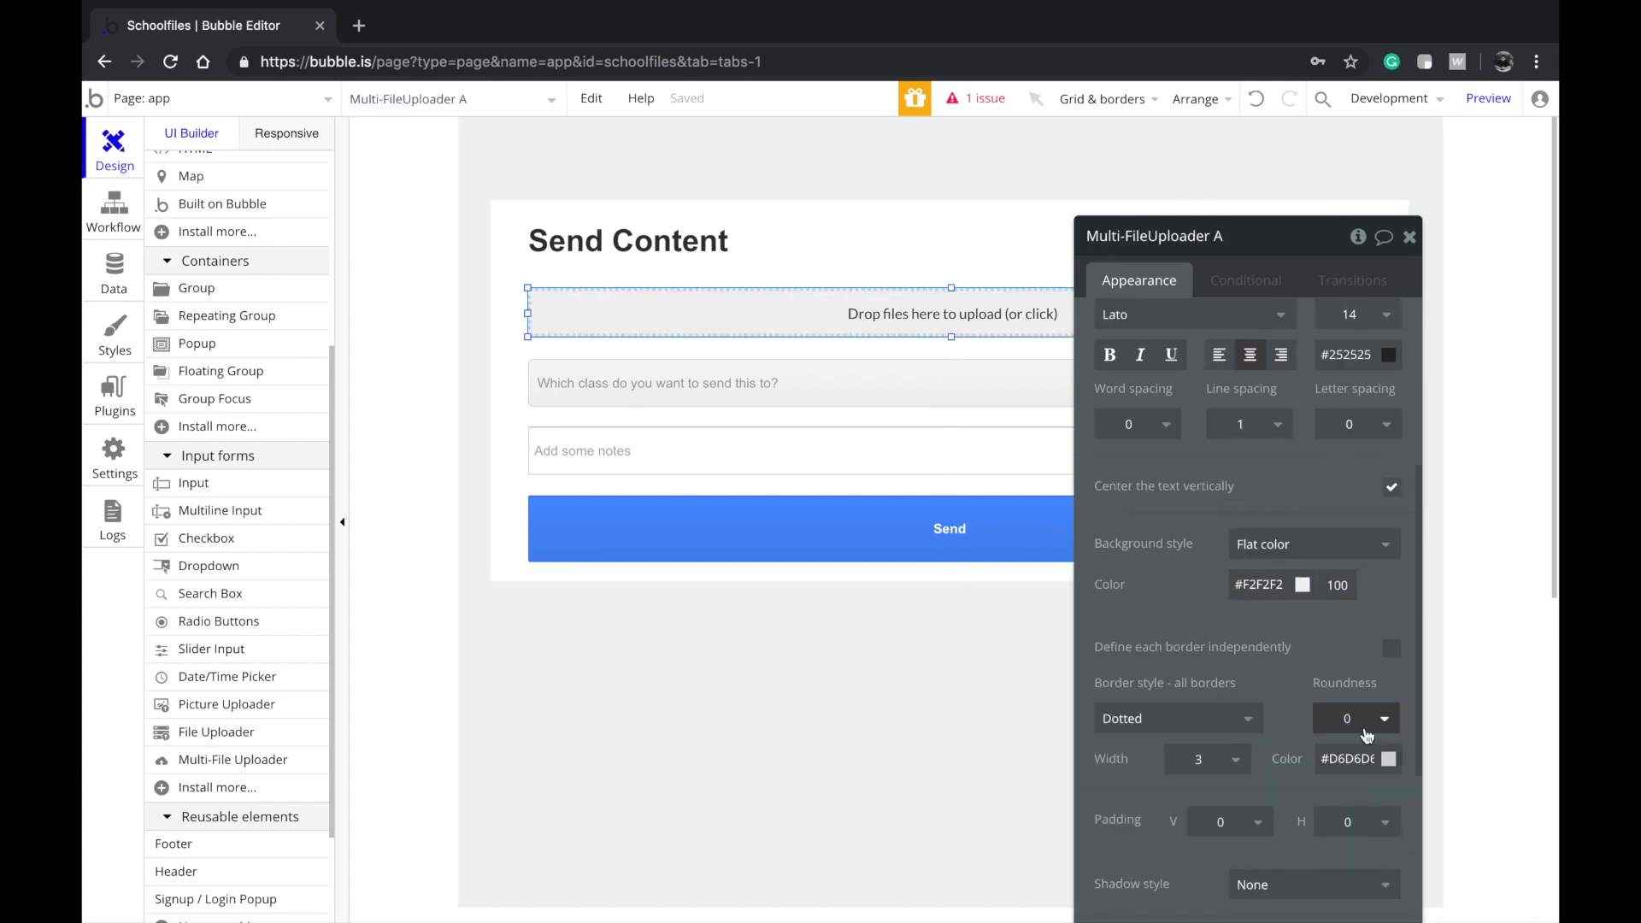
pyautogui.click(1370, 722)
pyautogui.write('5')
pyautogui.press('Return')
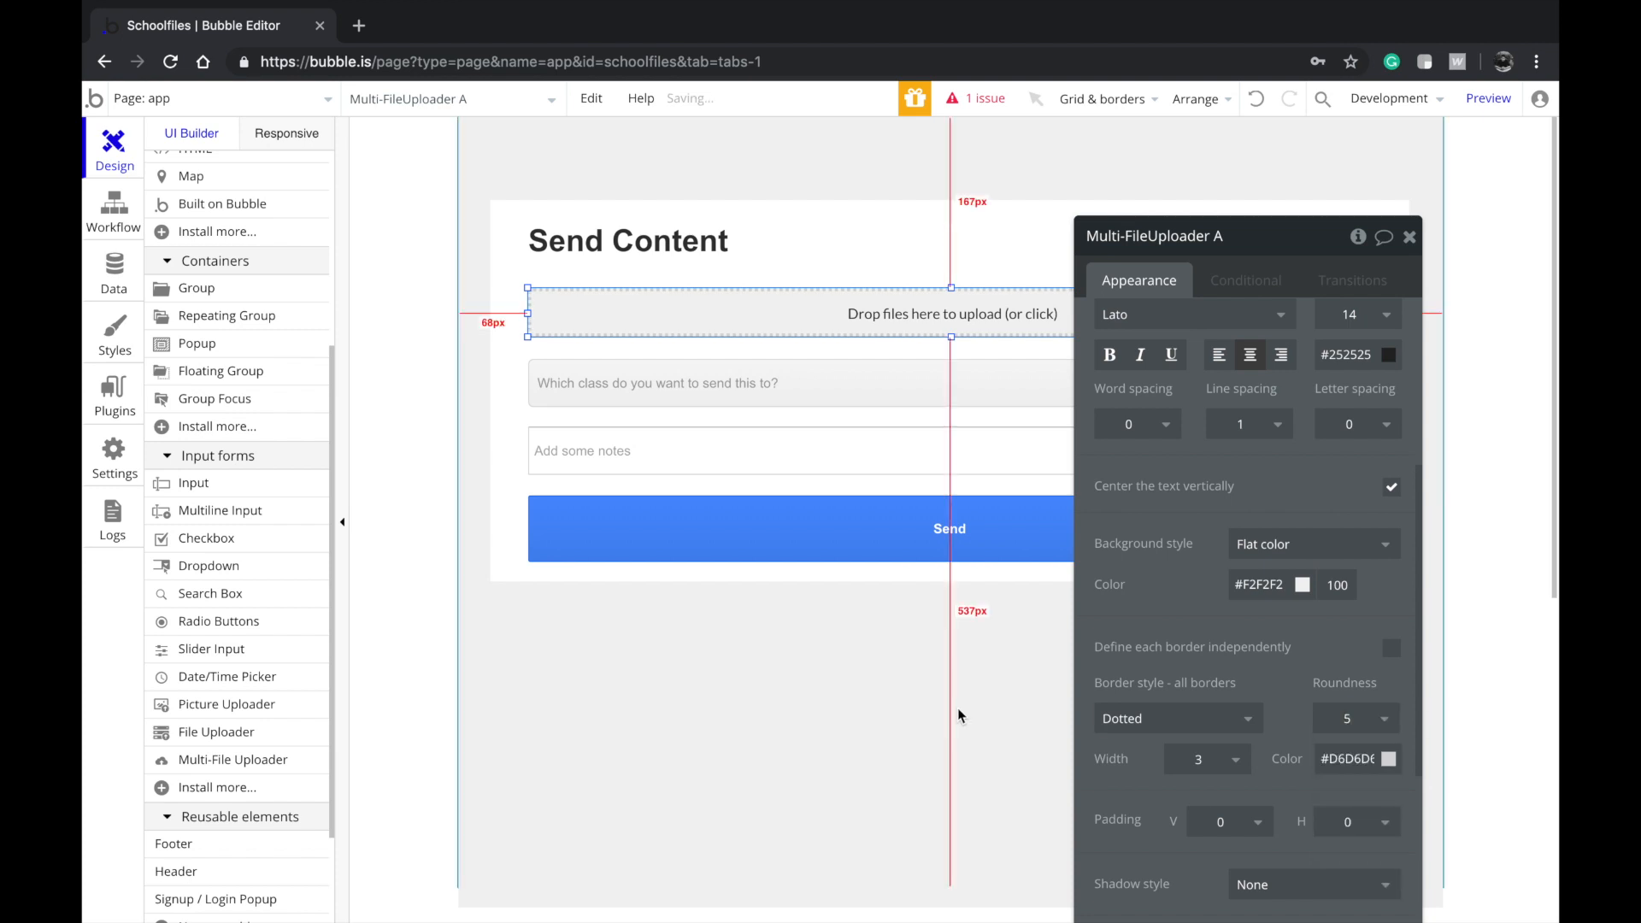
pyautogui.click(957, 707)
# Move the properties panel aside and check the uploader, dropdown, notes field and Send button
pyautogui.moveTo(1125, 367); pyautogui.dragTo(155, 311)
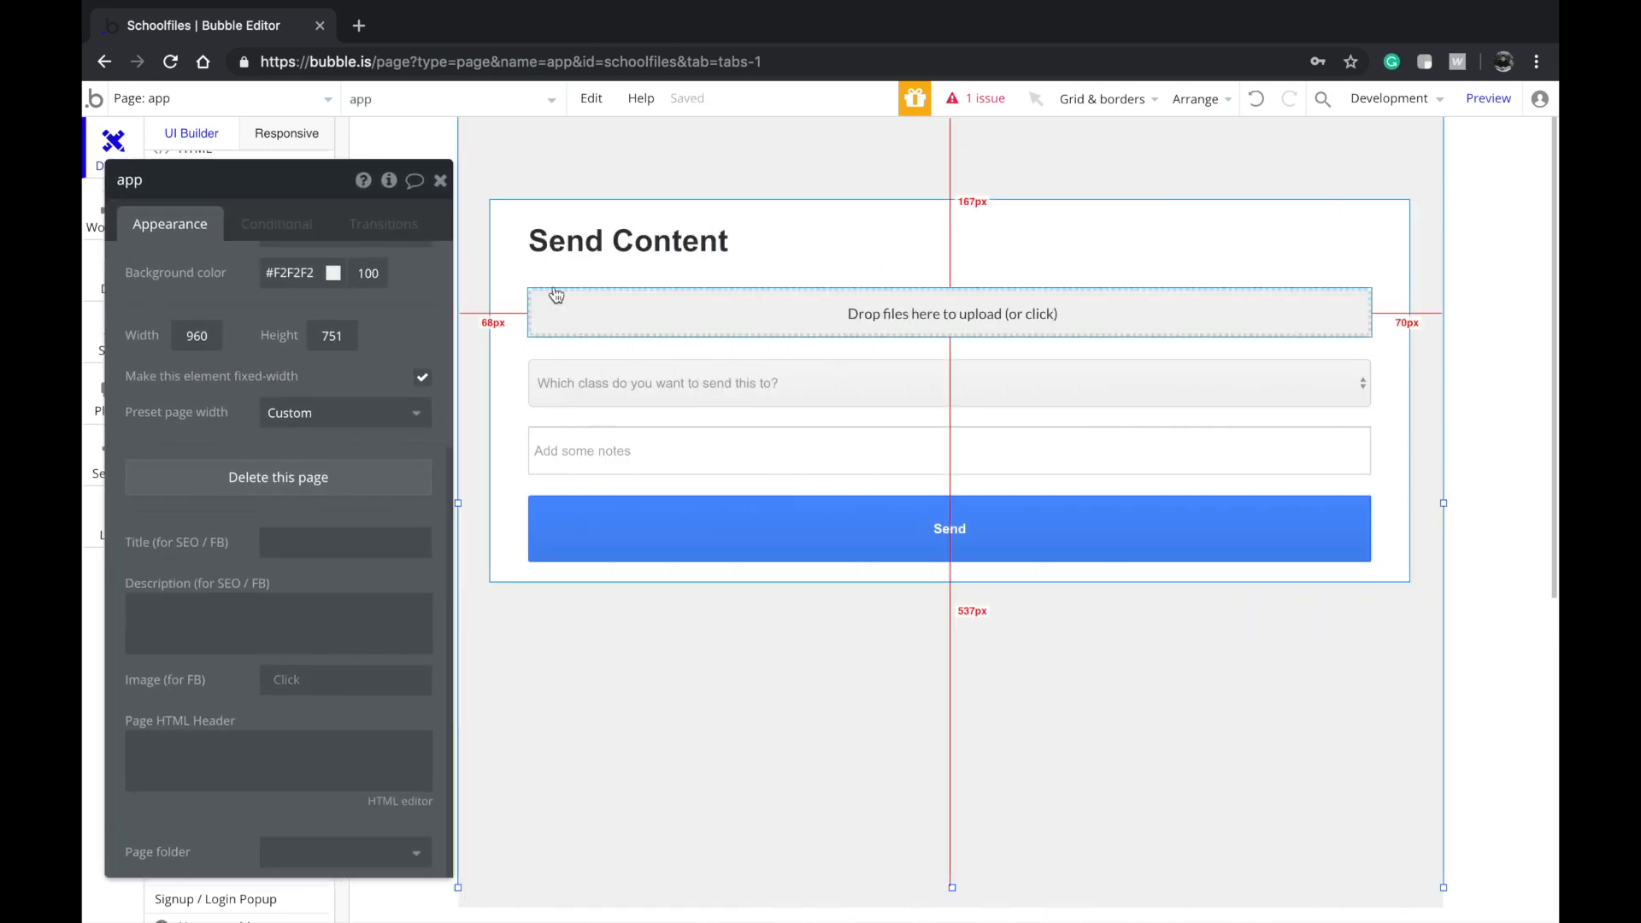
pyautogui.click(819, 313)
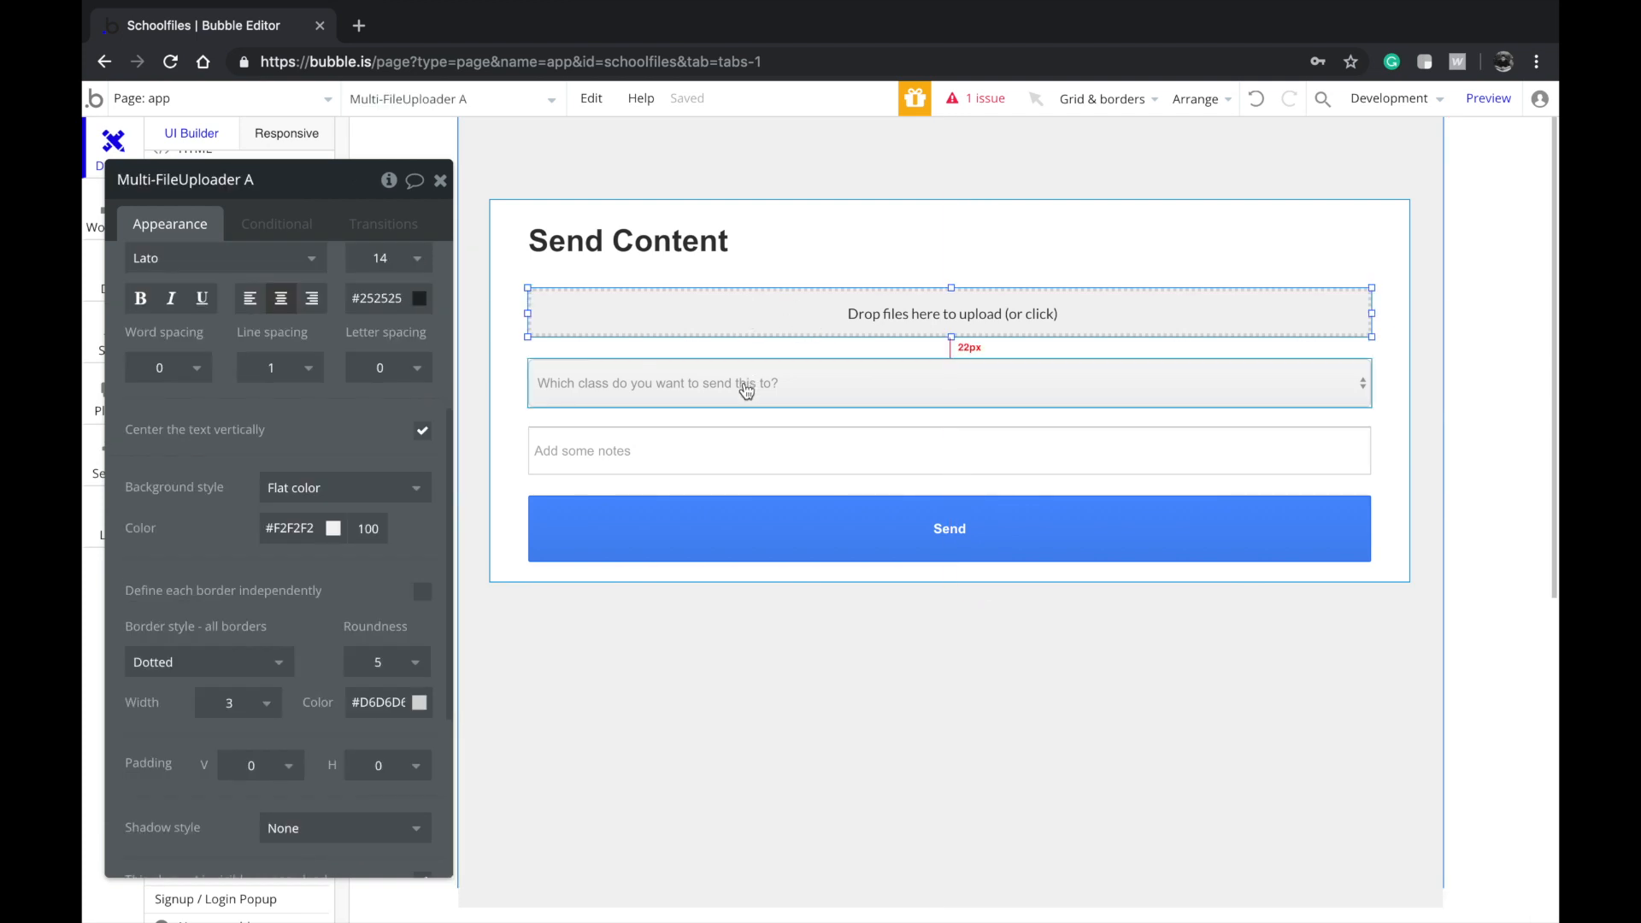
pyautogui.click(716, 379)
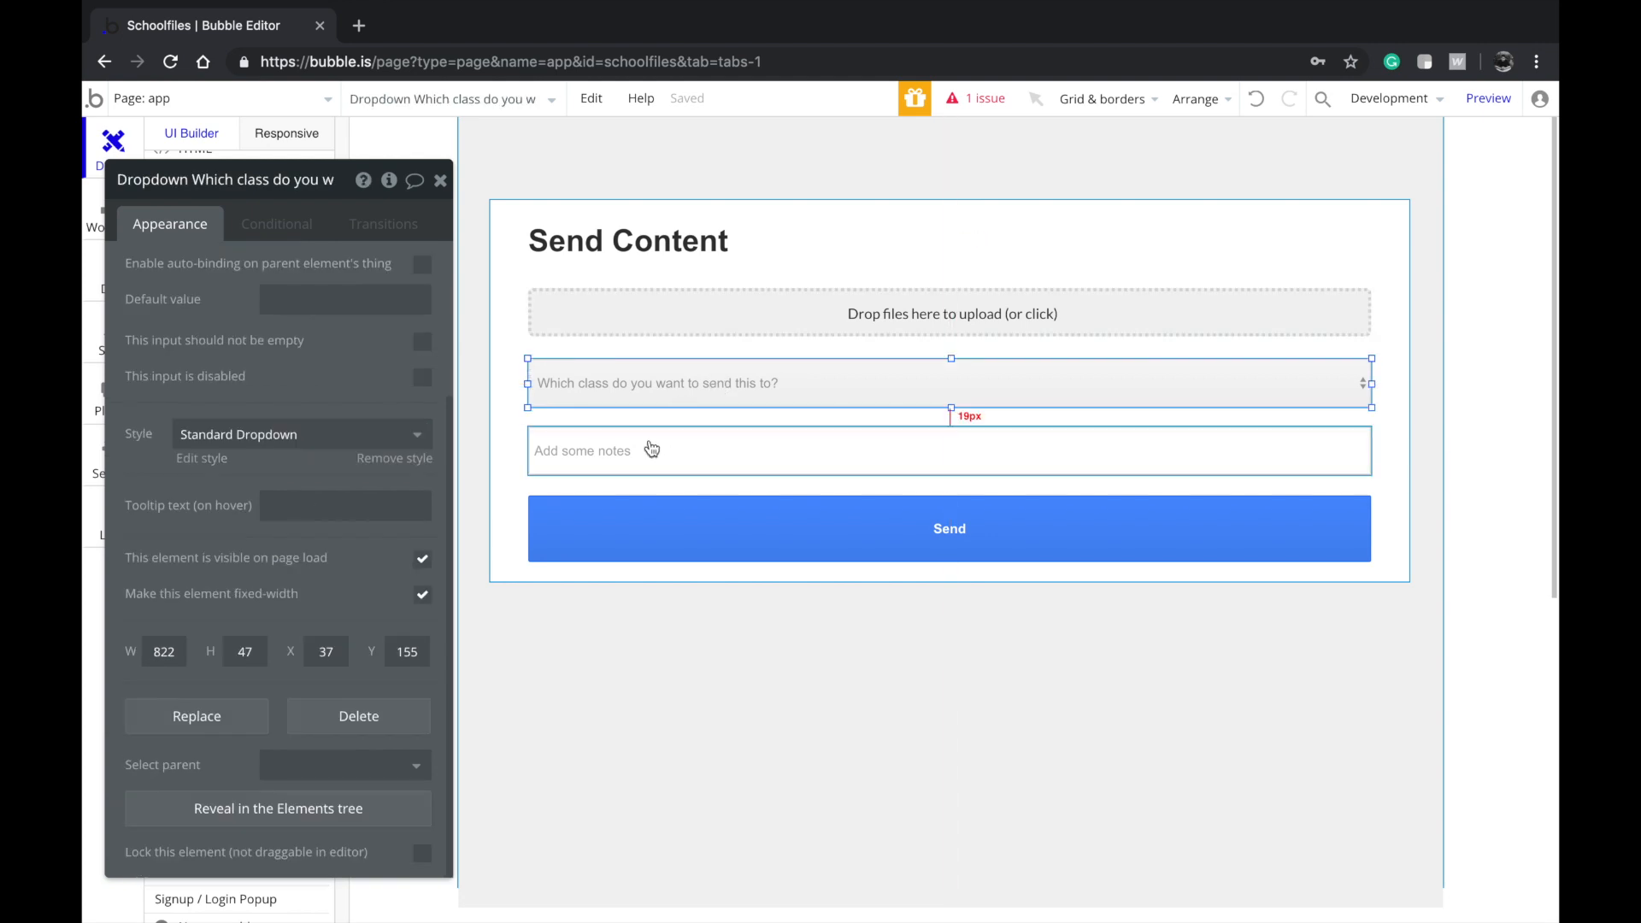
pyautogui.click(650, 442)
pyautogui.click(880, 517)
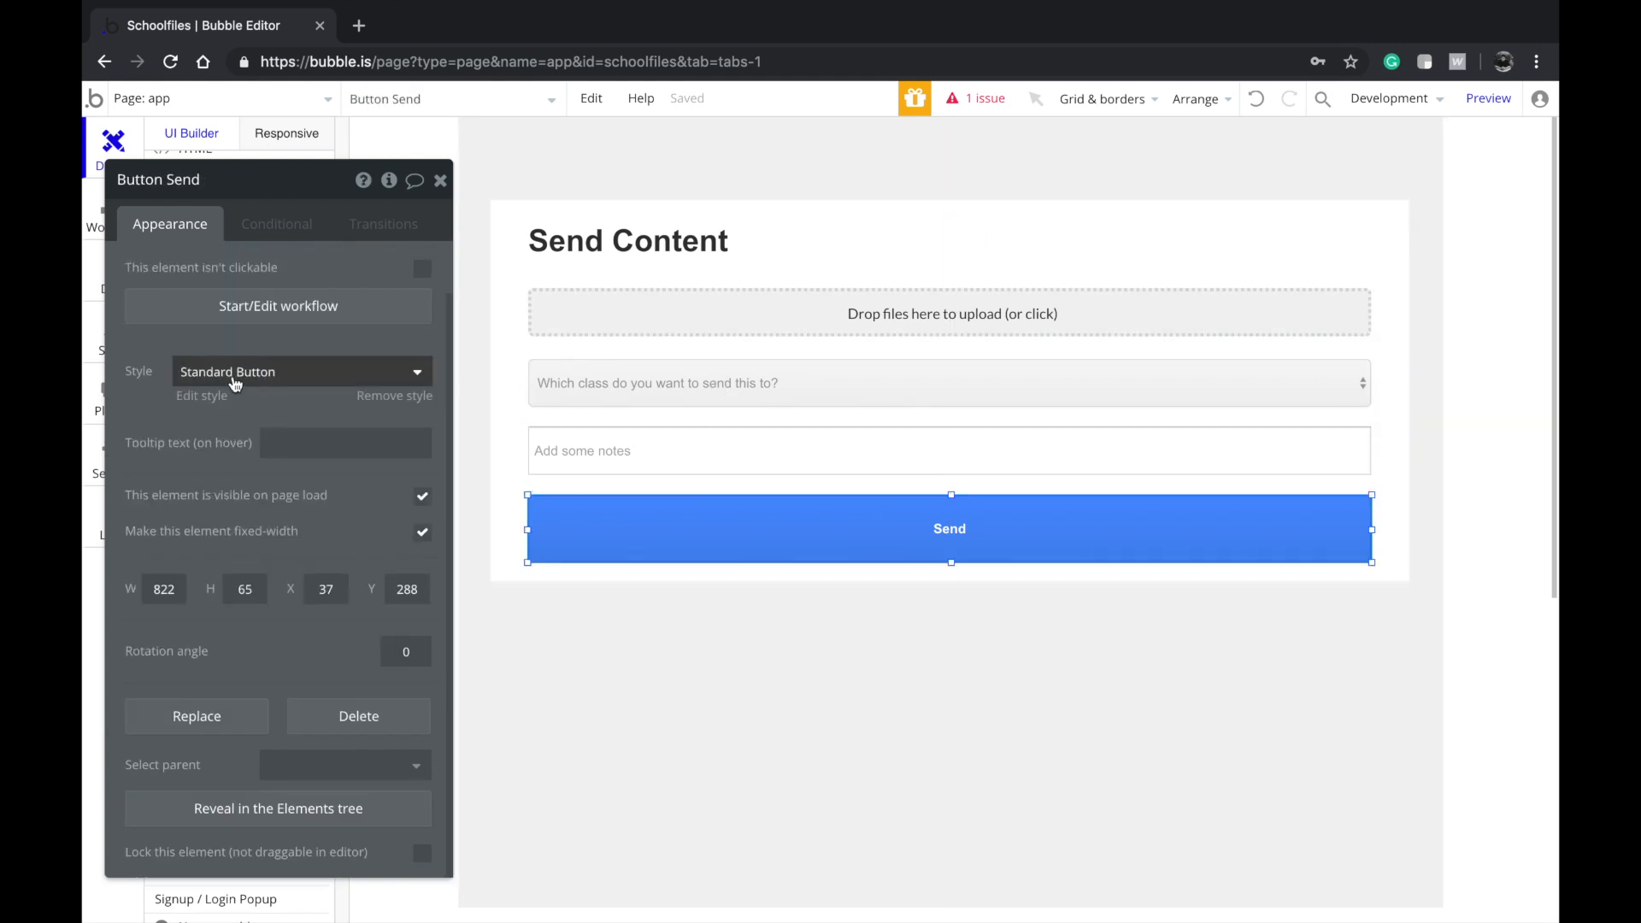
pyautogui.moveTo(145, 397); pyautogui.dragTo(376, 527)
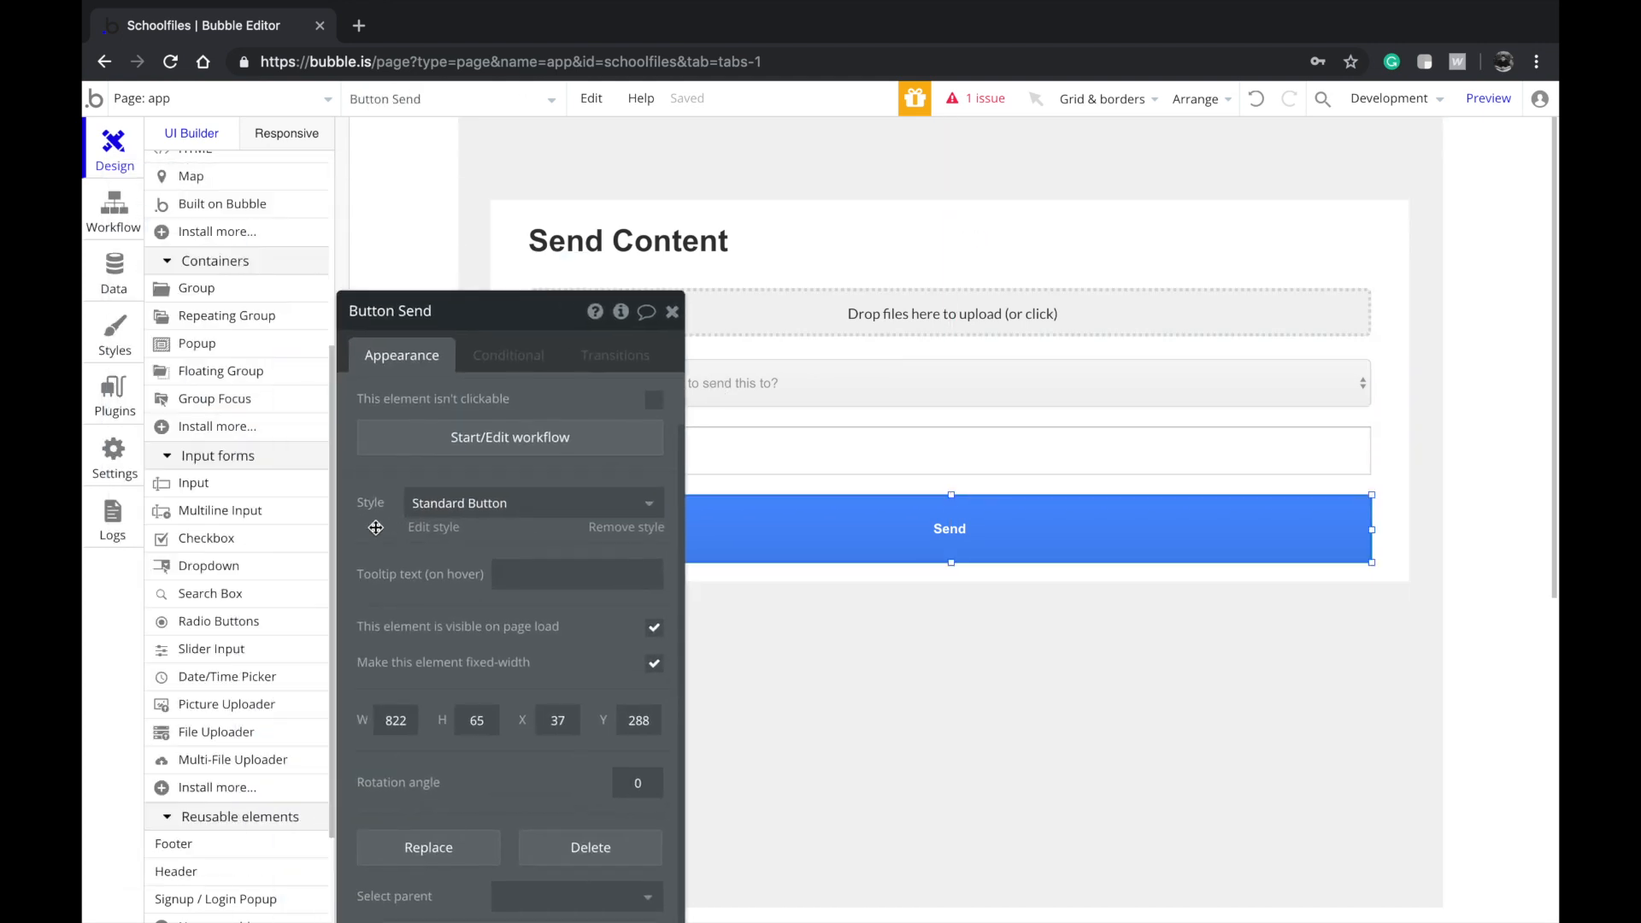
# Duplicate the Send Content group and place the copy below the original
pyautogui.click(743, 222)
pyautogui.press('super+c')
pyautogui.press('super+v')
pyautogui.moveTo(759, 221); pyautogui.dragTo(766, 623)
# Retitle the copied group's heading to 'Files Received'
pyautogui.click(733, 658)
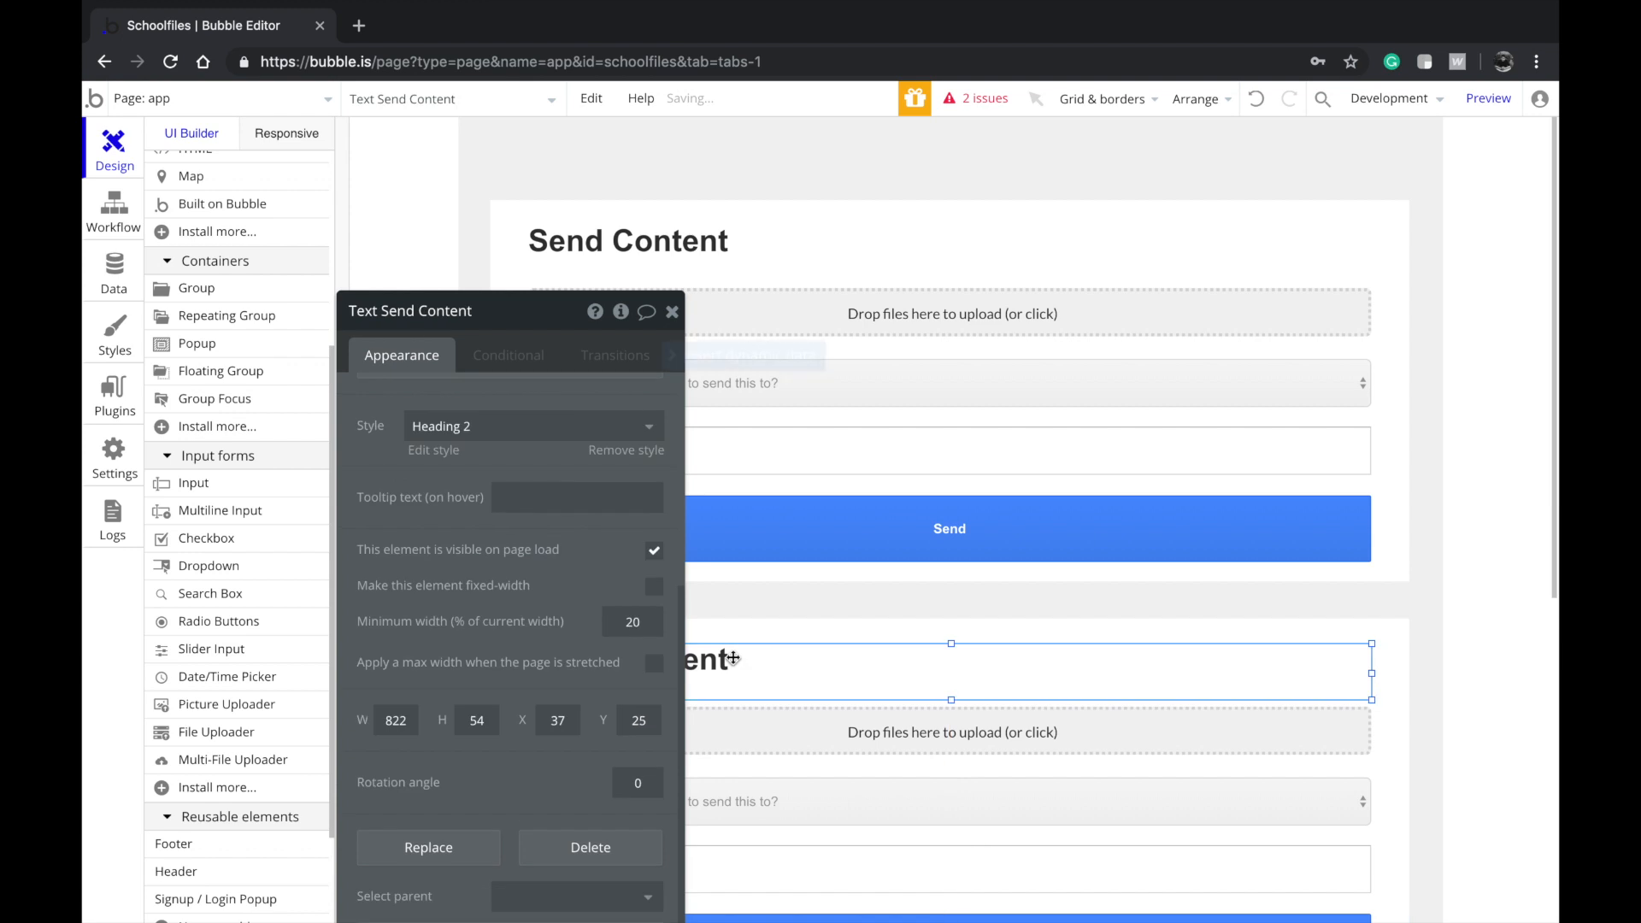
pyautogui.scroll(4, 535, 596)
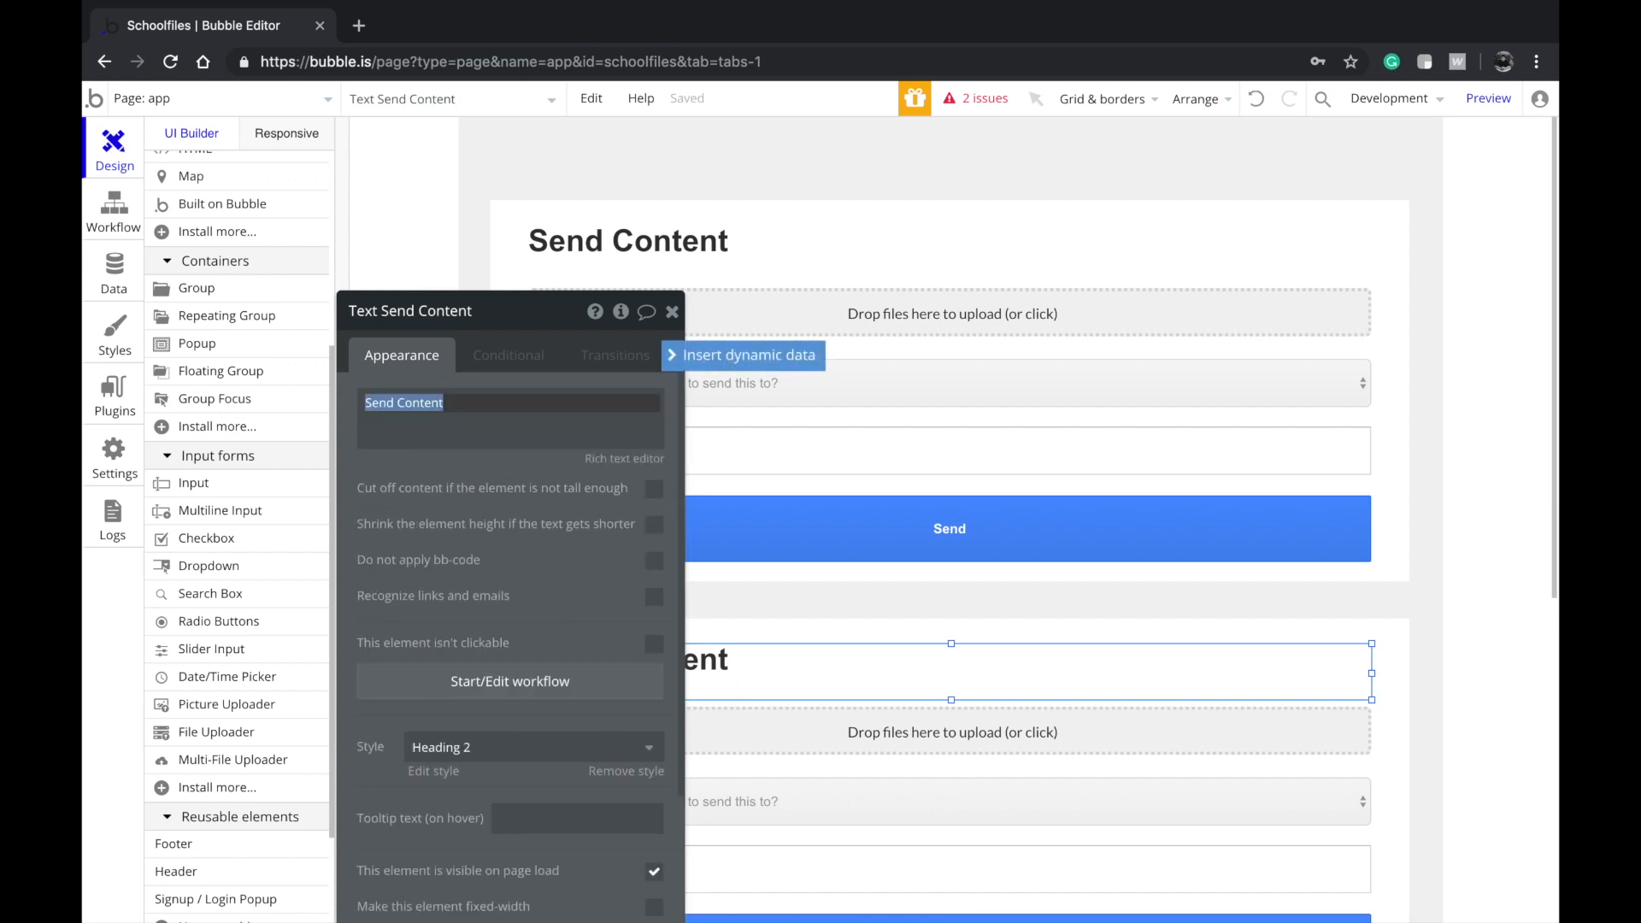
pyautogui.write('Files Received')
# Delete the copied file uploader, class dropdown, notes input and Send button from Files Received
pyautogui.click(765, 743)
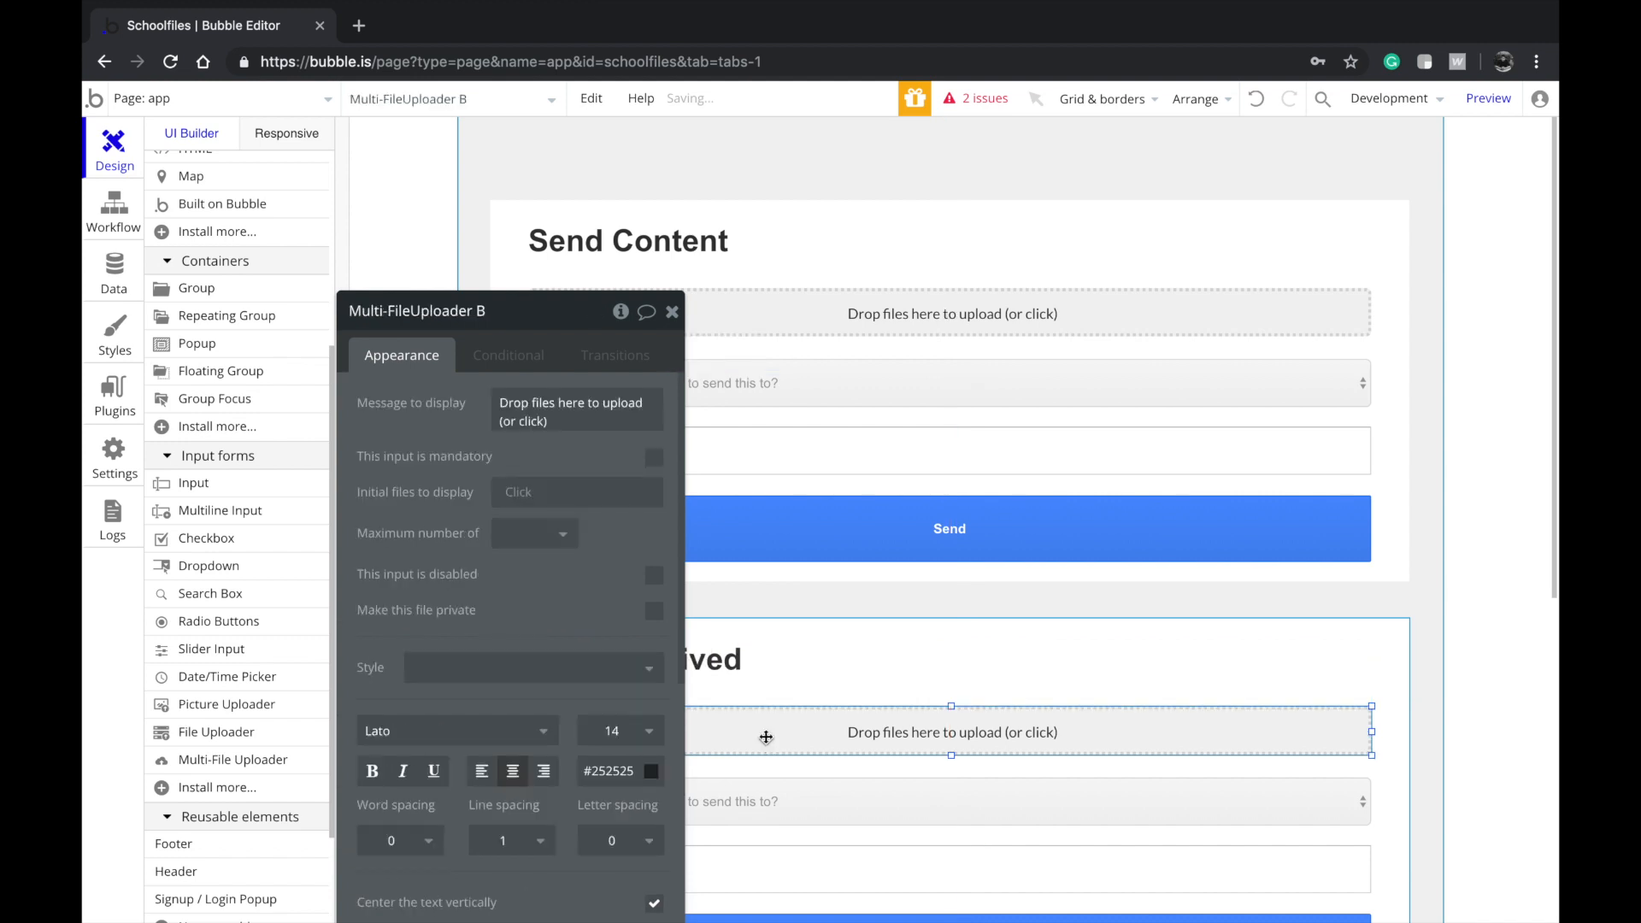
pyautogui.press('Delete')
pyautogui.click(729, 811)
pyautogui.press('Delete')
pyautogui.click(722, 879)
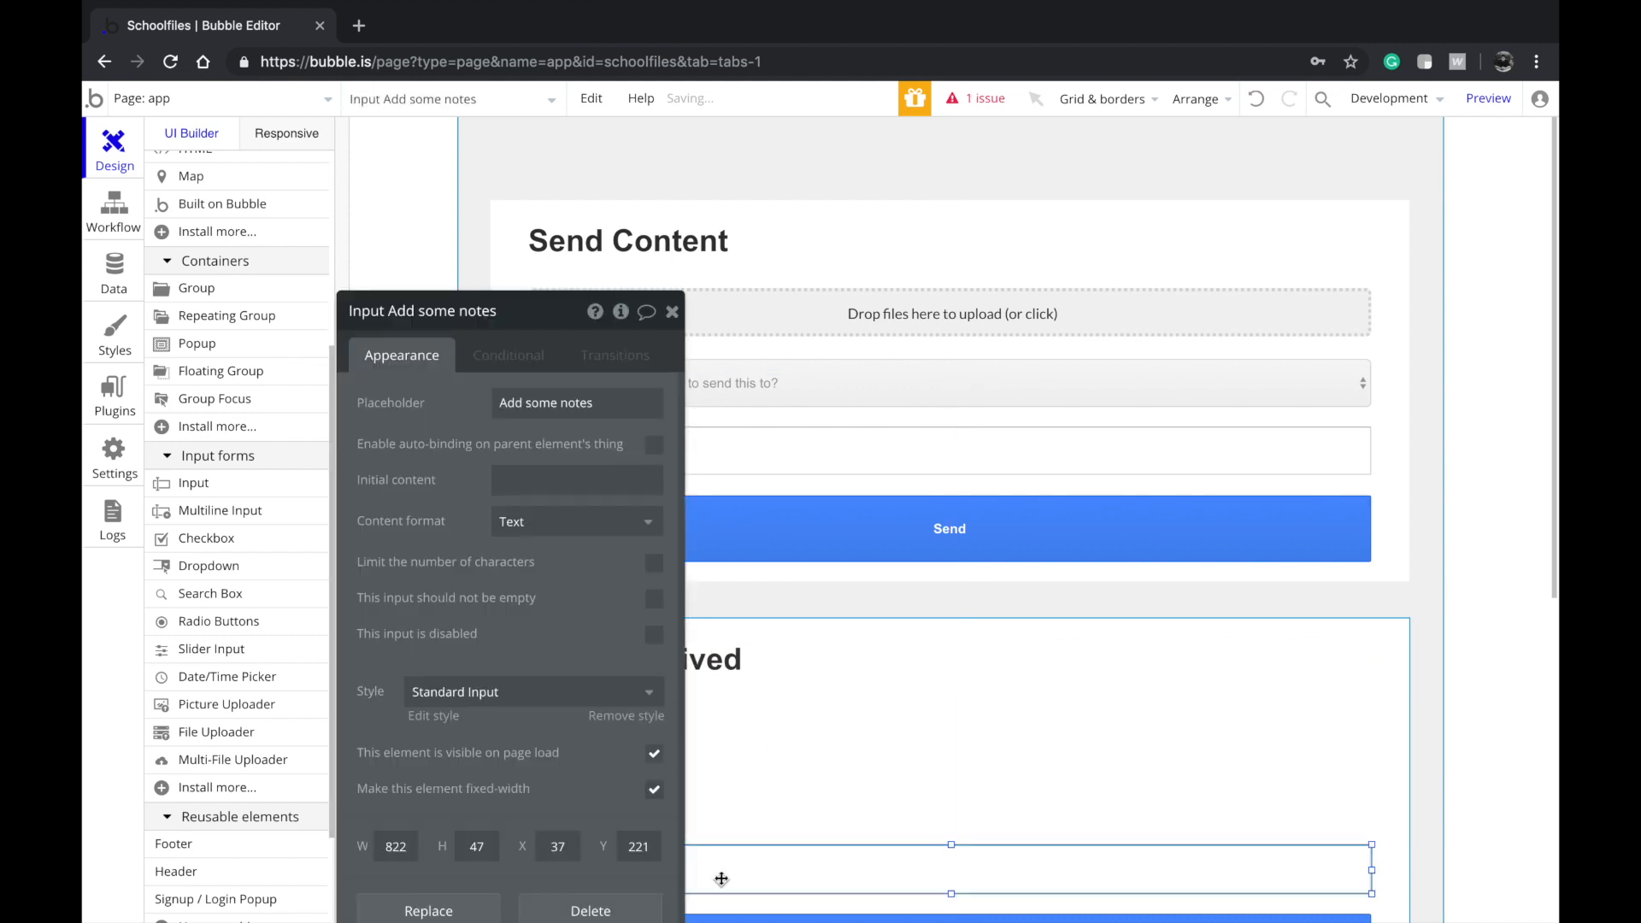
pyautogui.press('Delete')
pyautogui.click(722, 803)
pyautogui.press('Delete')
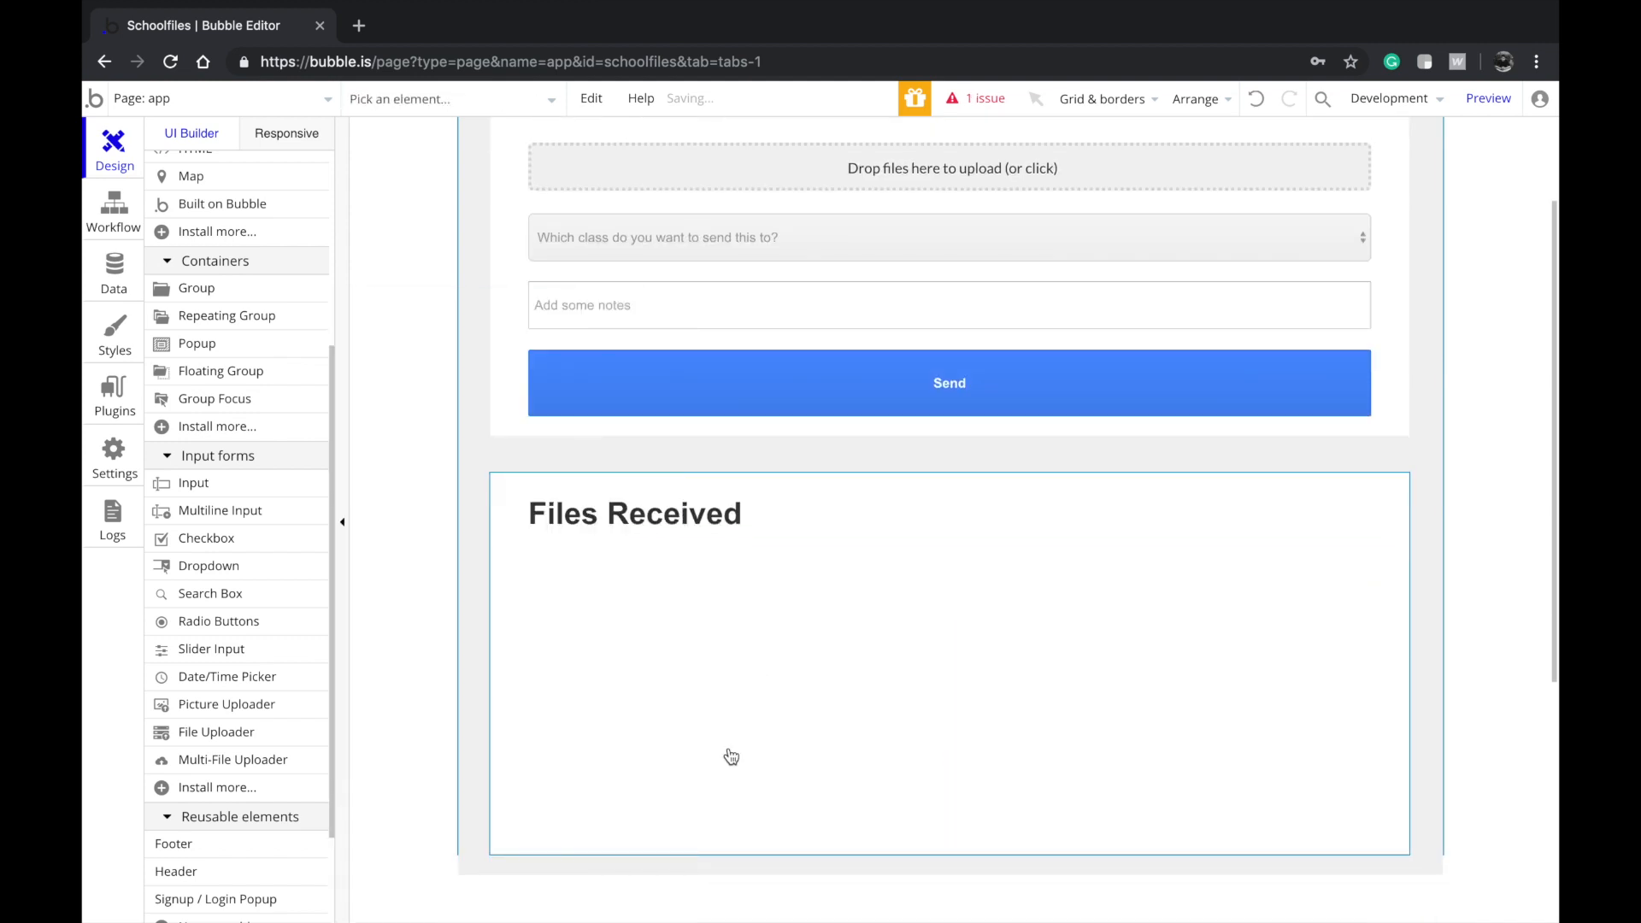
# Extend the page's height to about 1216 px
pyautogui.click(820, 647)
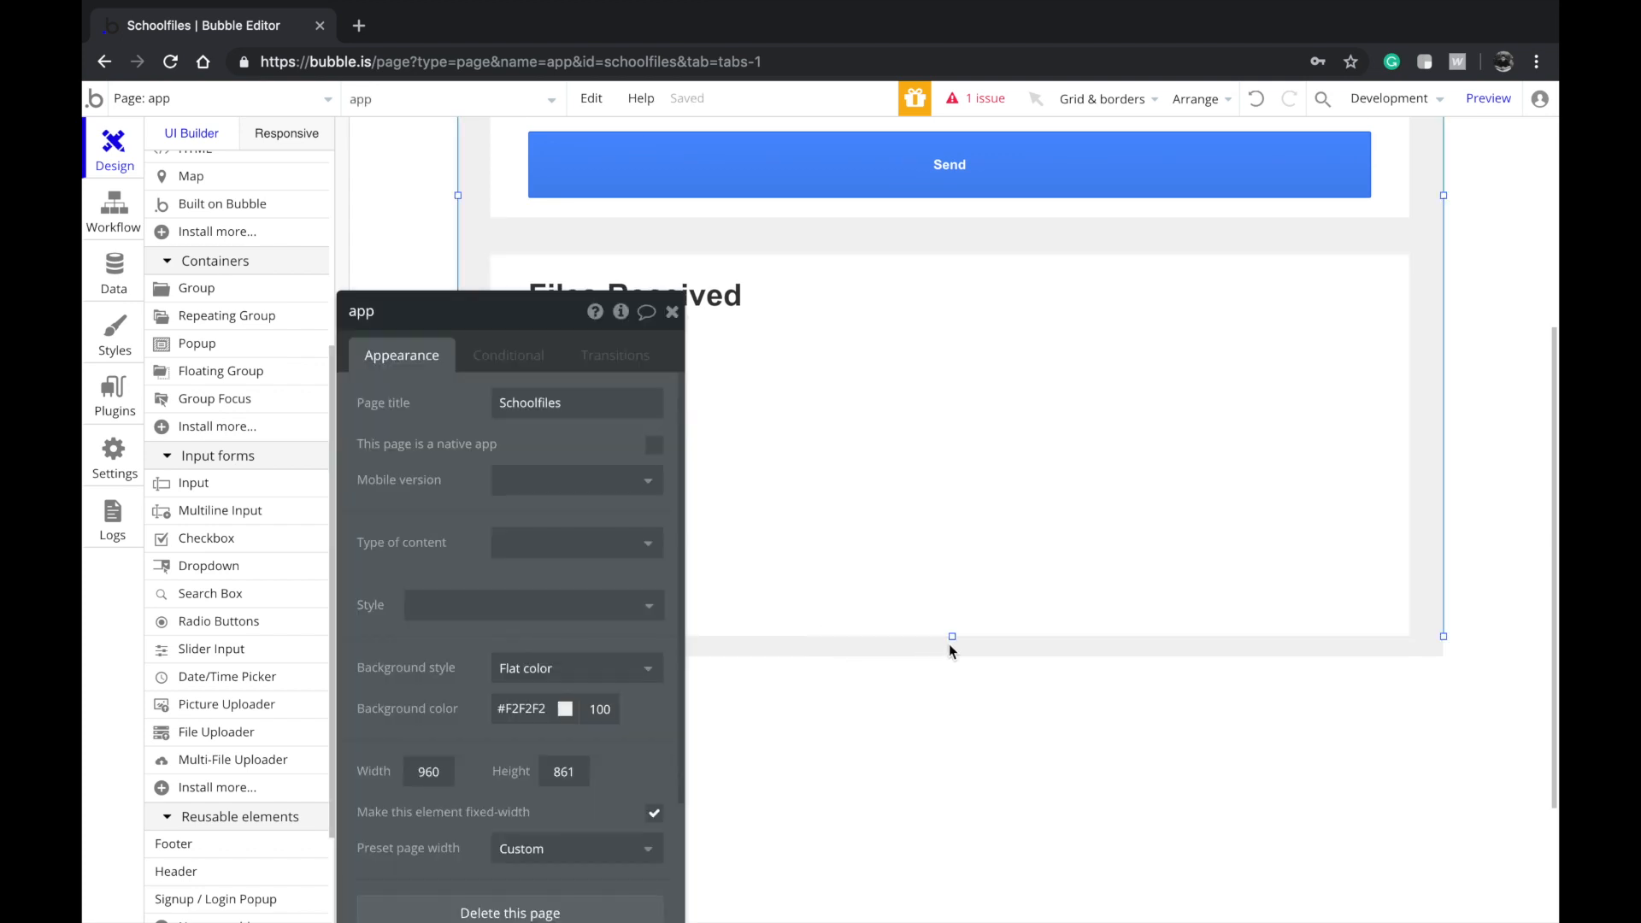
pyautogui.moveTo(954, 640); pyautogui.dragTo(954, 921)
pyautogui.click(848, 481)
pyautogui.scroll(-3, 855, 477)
pyautogui.click(890, 758)
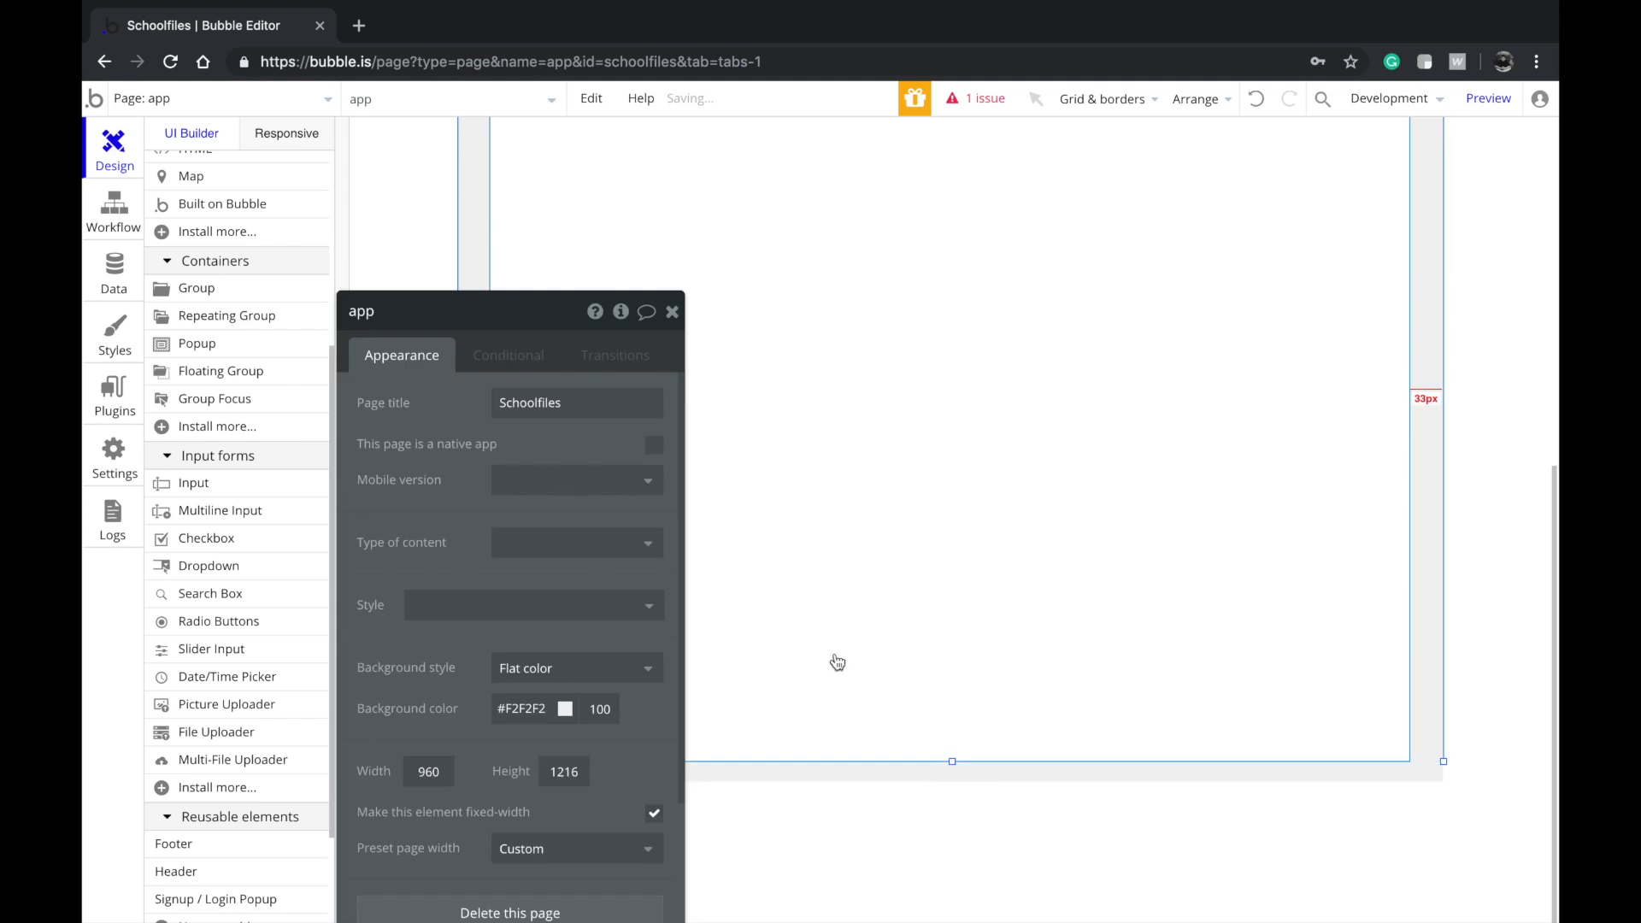
pyautogui.scroll(5, 821, 683)
pyautogui.click(765, 653)
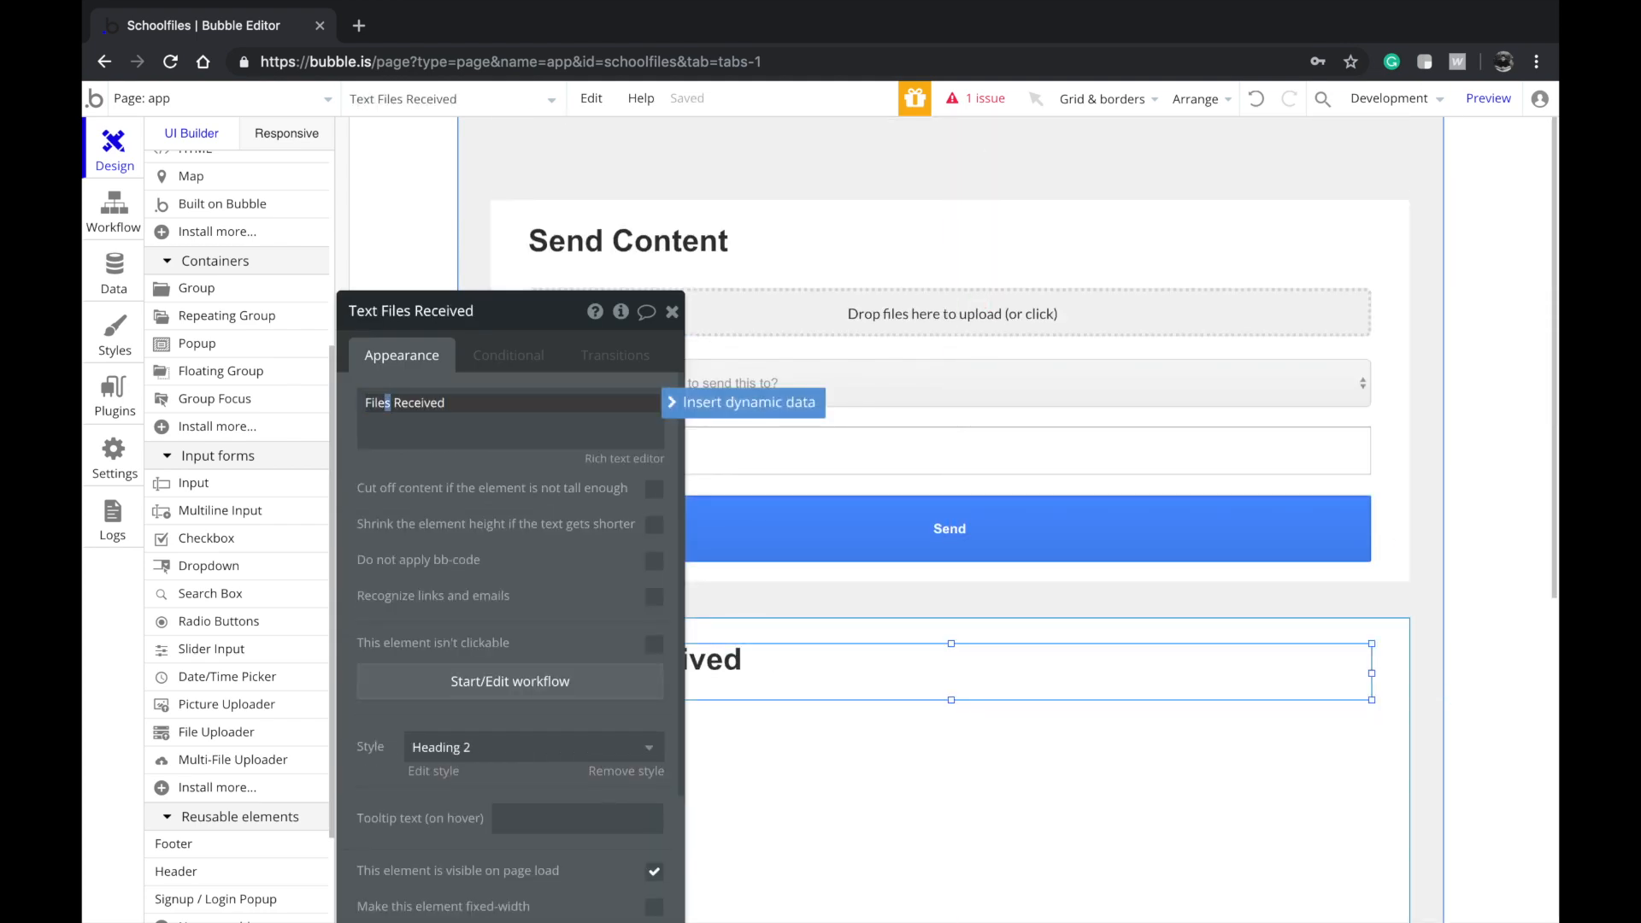
# Replace 'Files' with 'Content' so the lower card's heading reads 'Content Received'
pyautogui.write('Content')
pyautogui.click(854, 799)
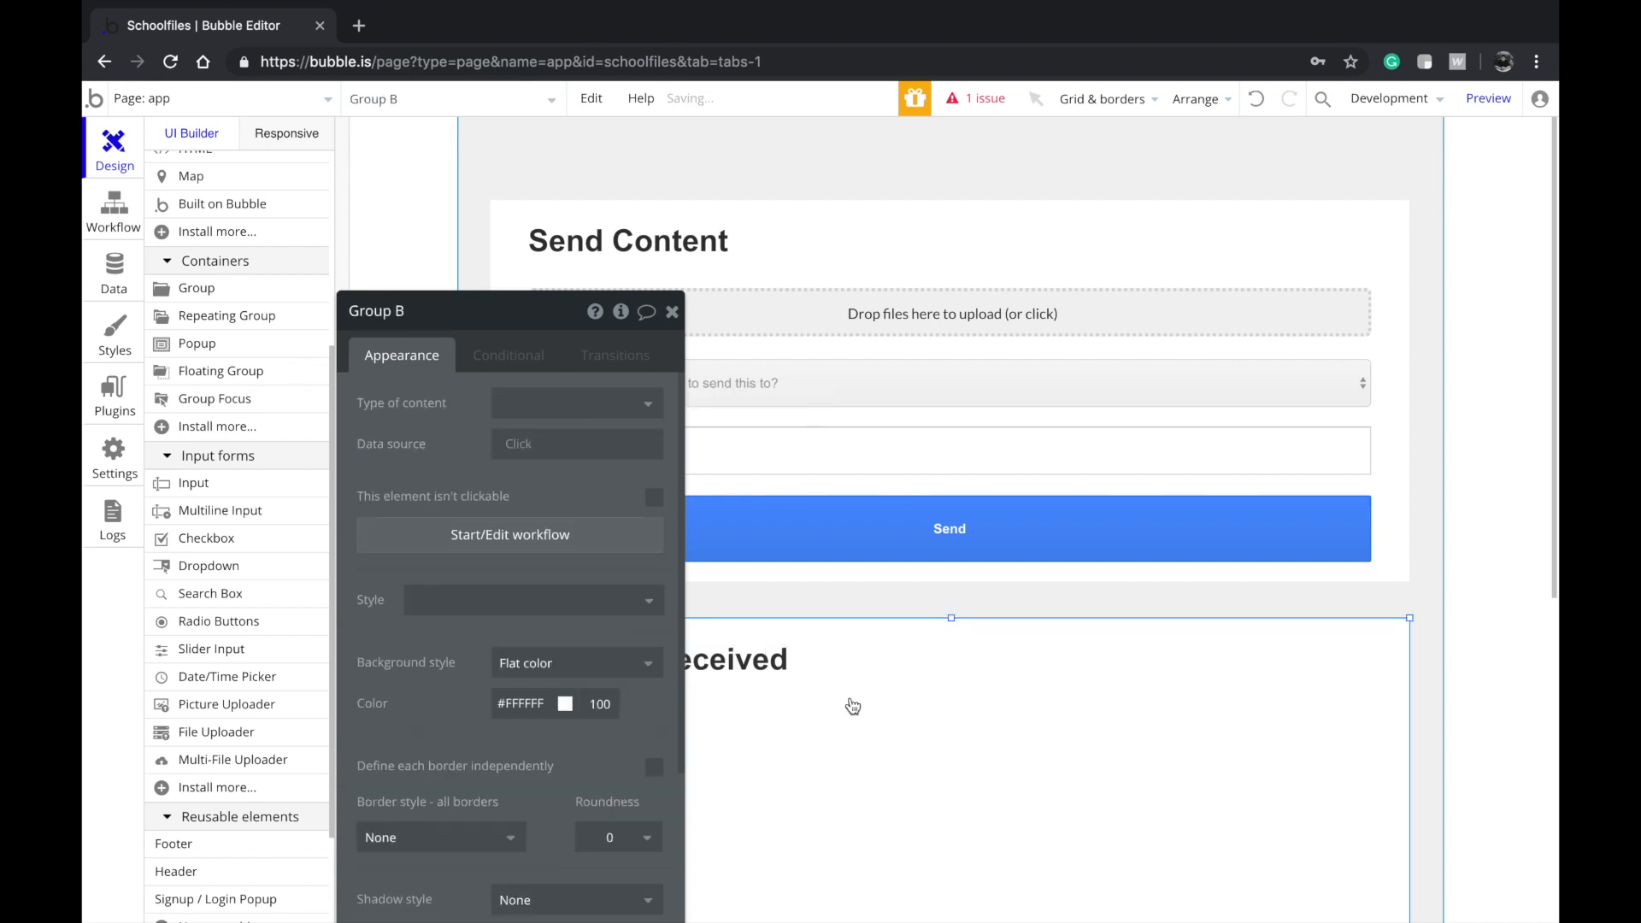
pyautogui.scroll(4, 248, 482)
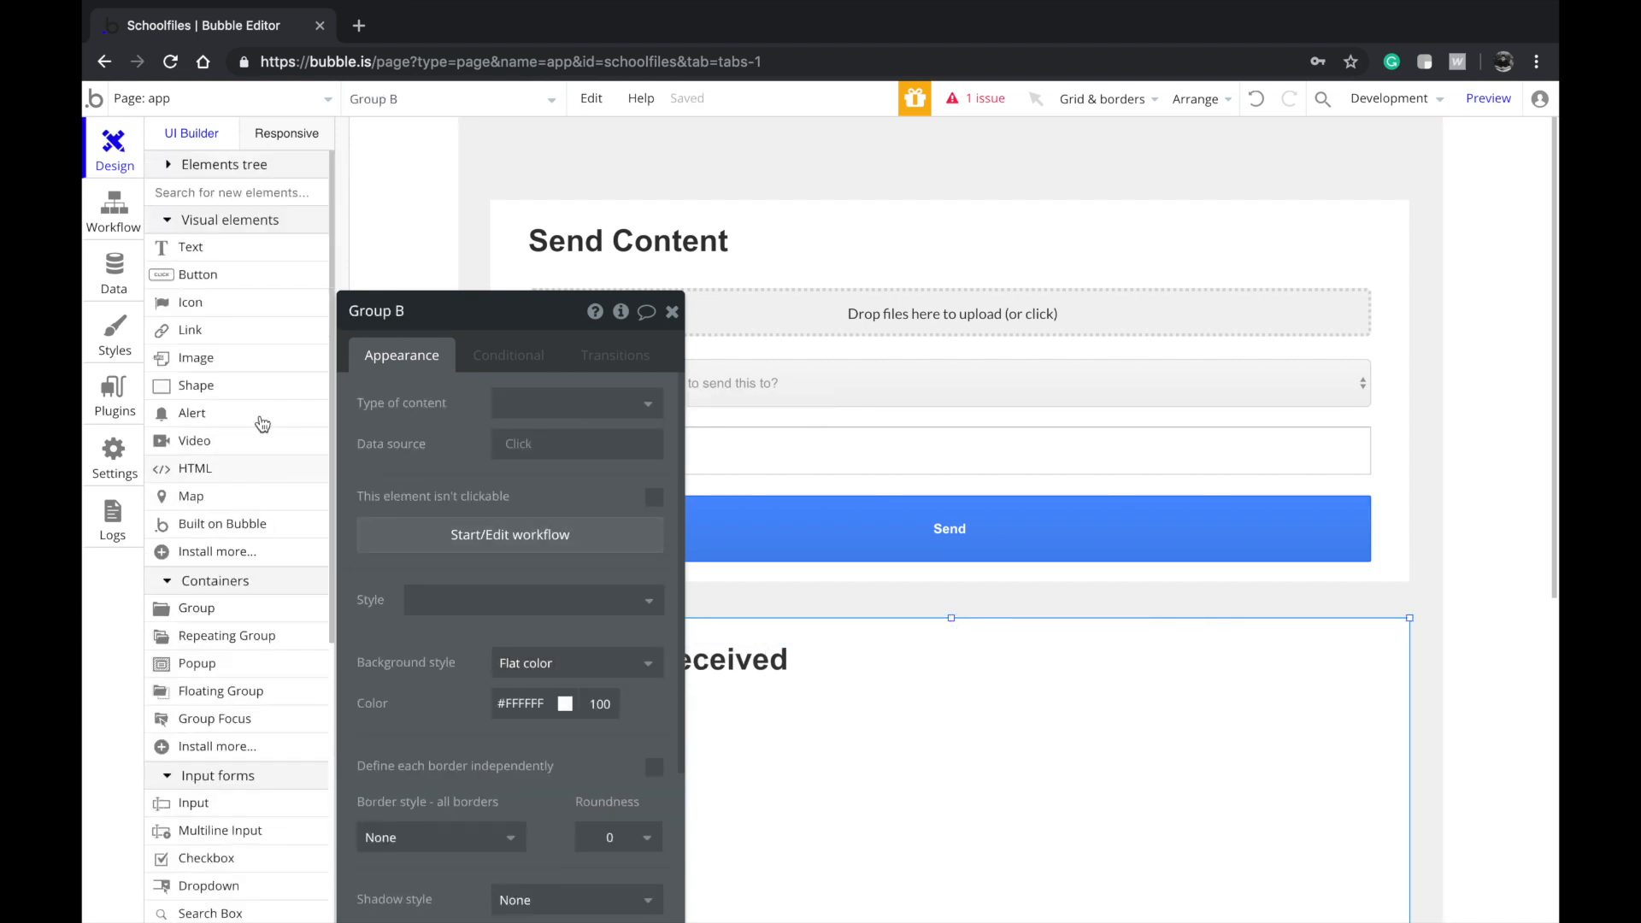
pyautogui.moveTo(389, 401); pyautogui.dragTo(1257, 360)
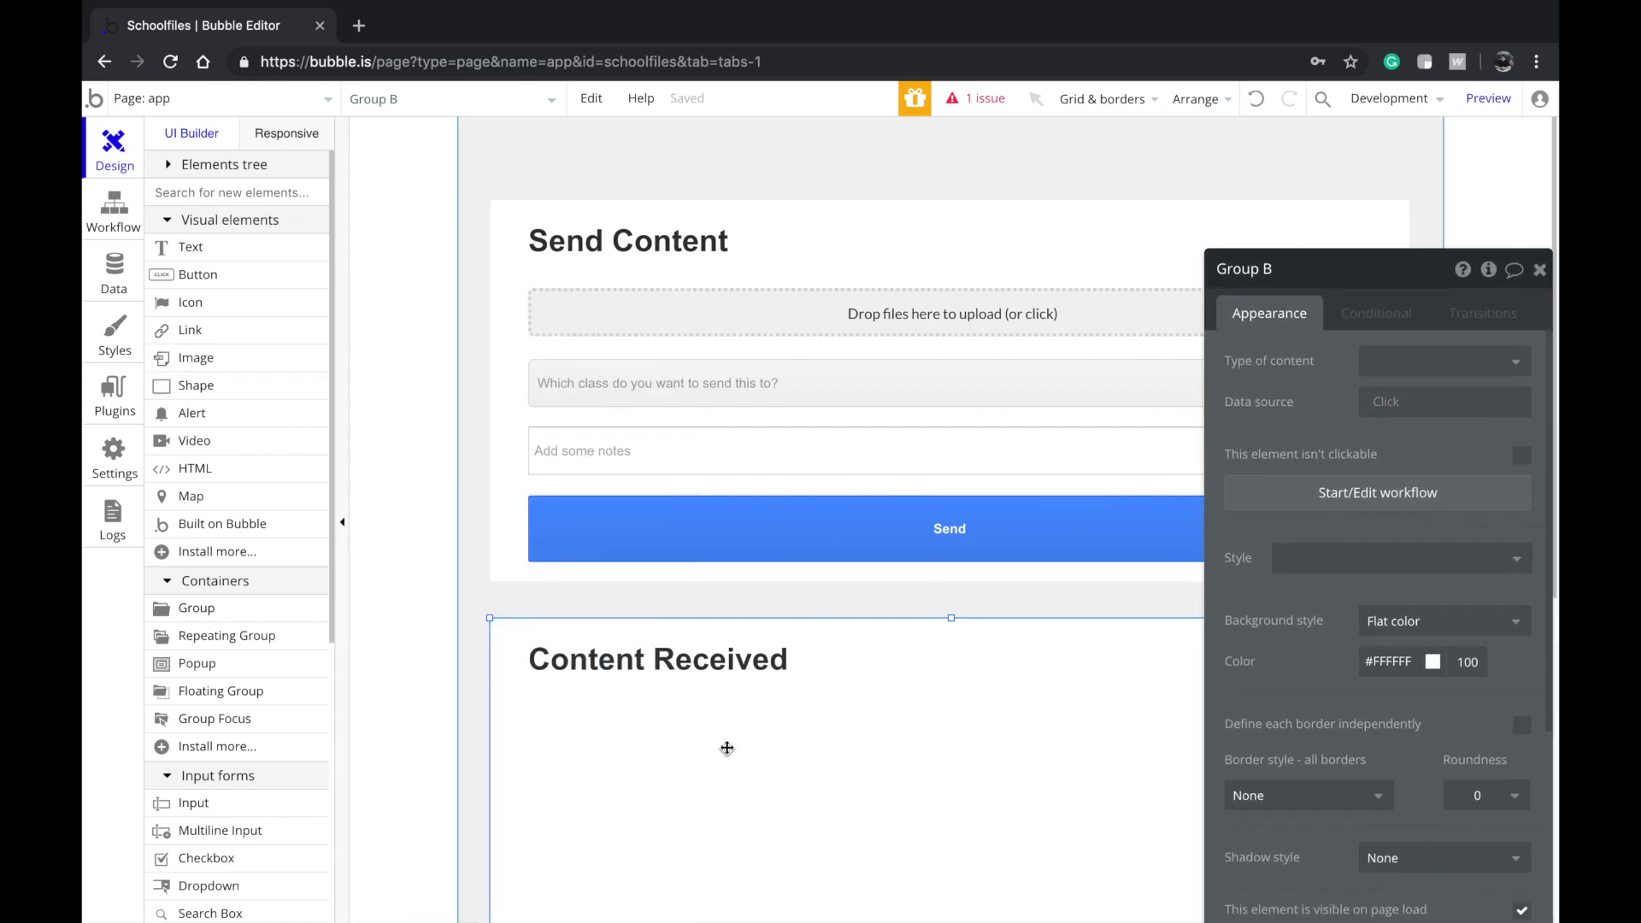
pyautogui.scroll(-1, 729, 746)
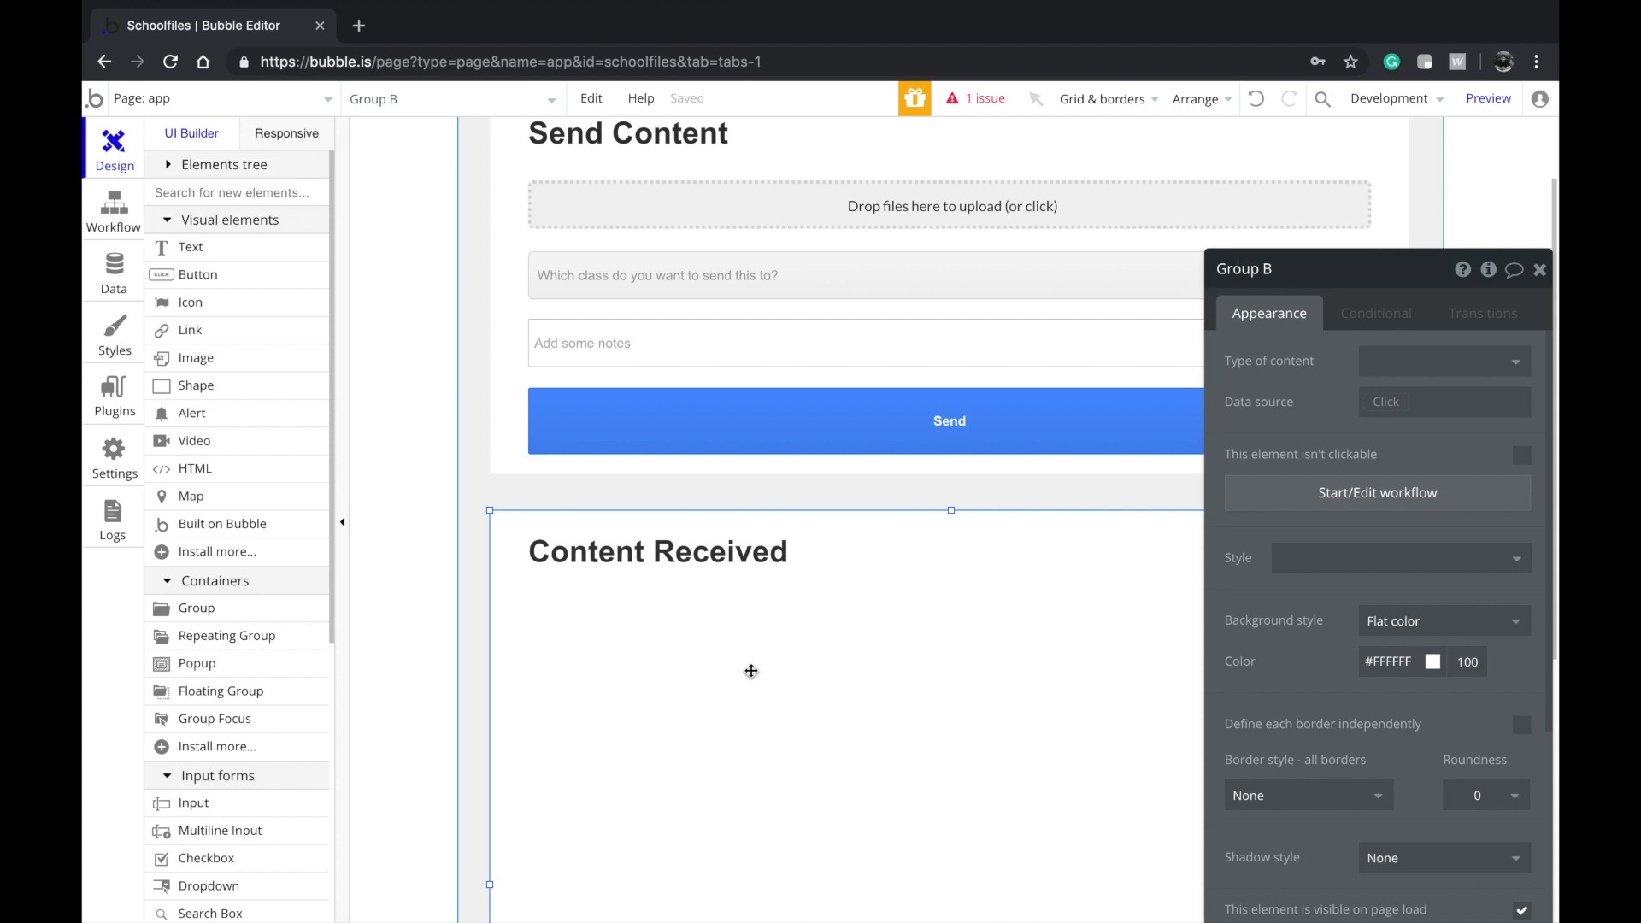
pyautogui.click(722, 574)
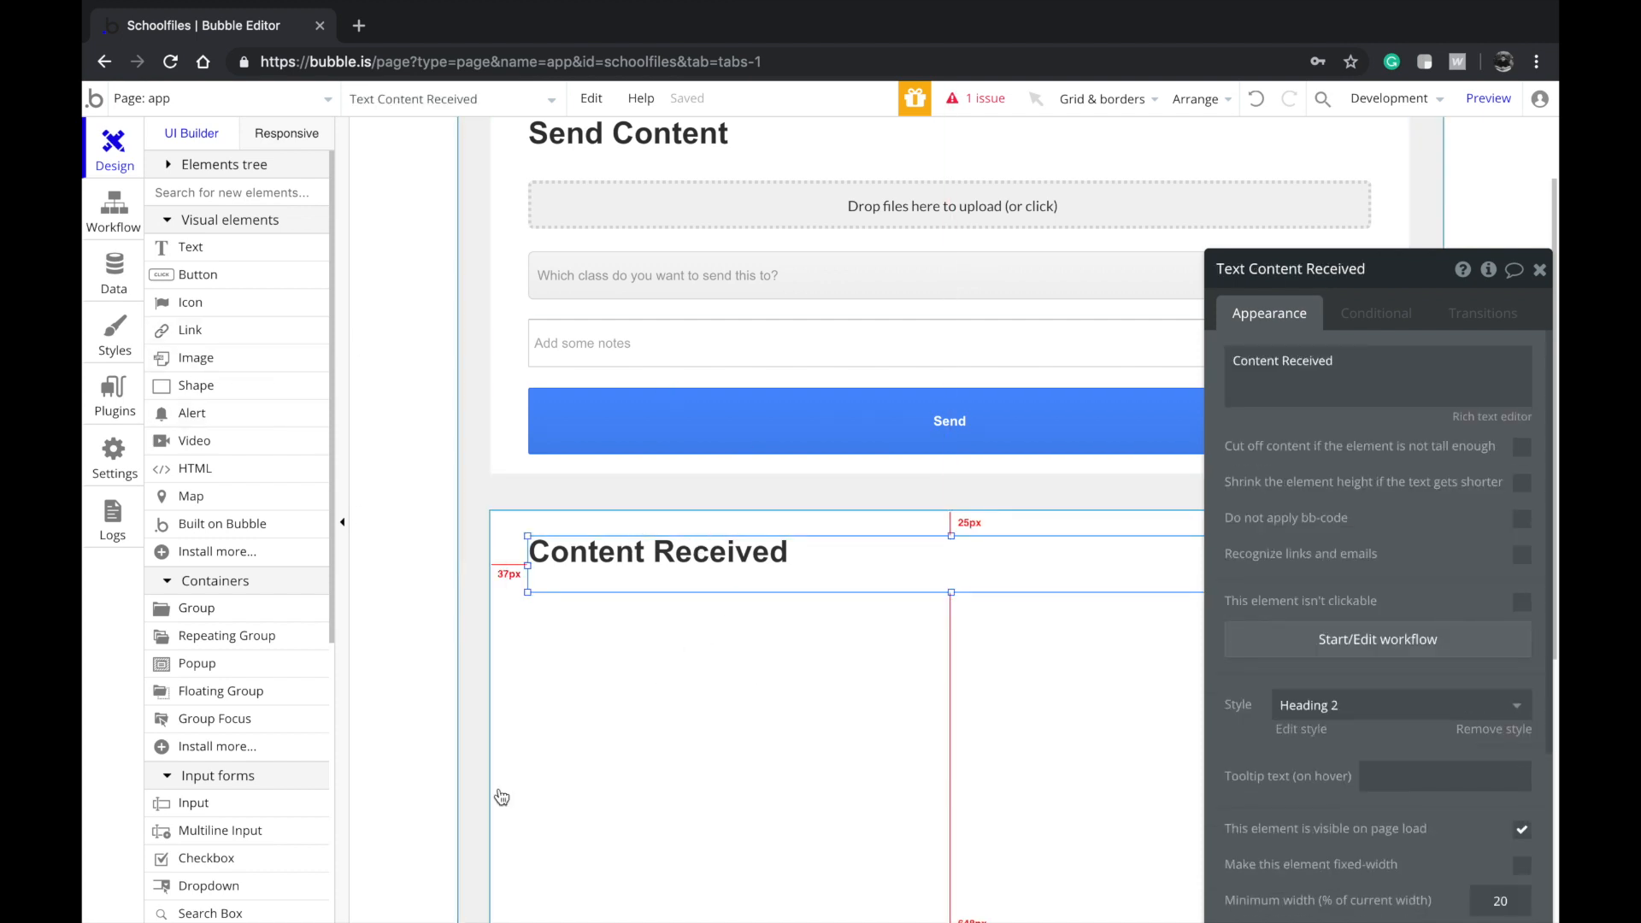
pyautogui.scroll(-1, 287, 402)
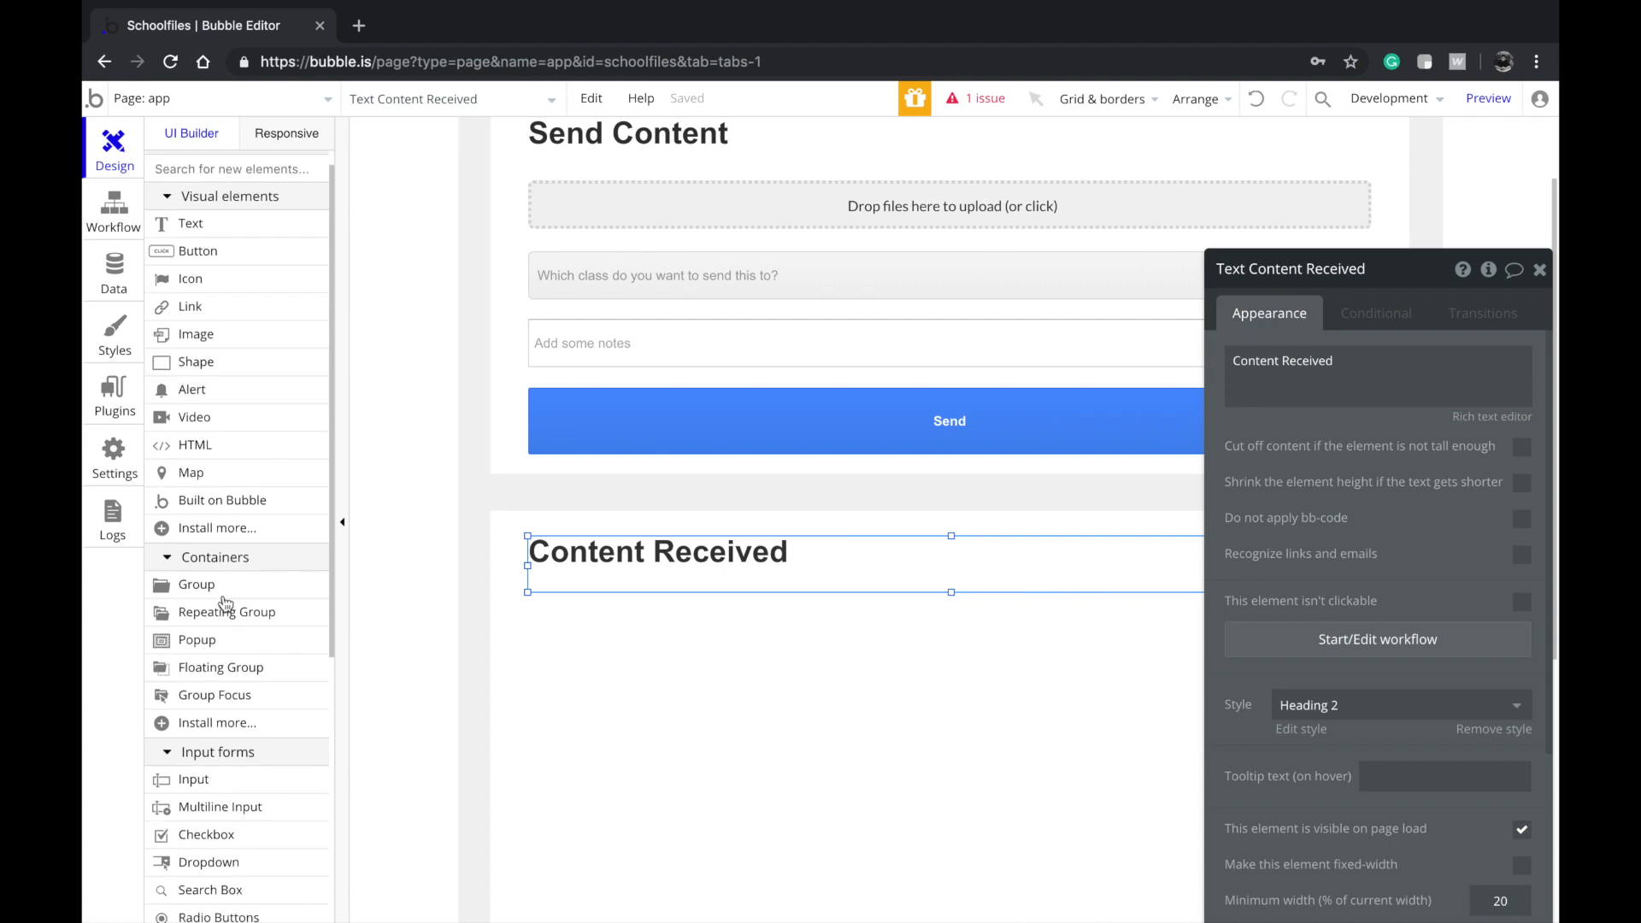
# Draw a repeating group under the Content Received heading, size it to the section, and shorten the section
pyautogui.click(229, 609)
pyautogui.moveTo(633, 663); pyautogui.dragTo(767, 844)
pyautogui.moveTo(715, 780)
pyautogui.mouseDown()
pyautogui.moveTo(627, 784)
pyautogui.moveTo(1278, 782)
pyautogui.moveTo(1381, 856)
pyautogui.mouseUp()
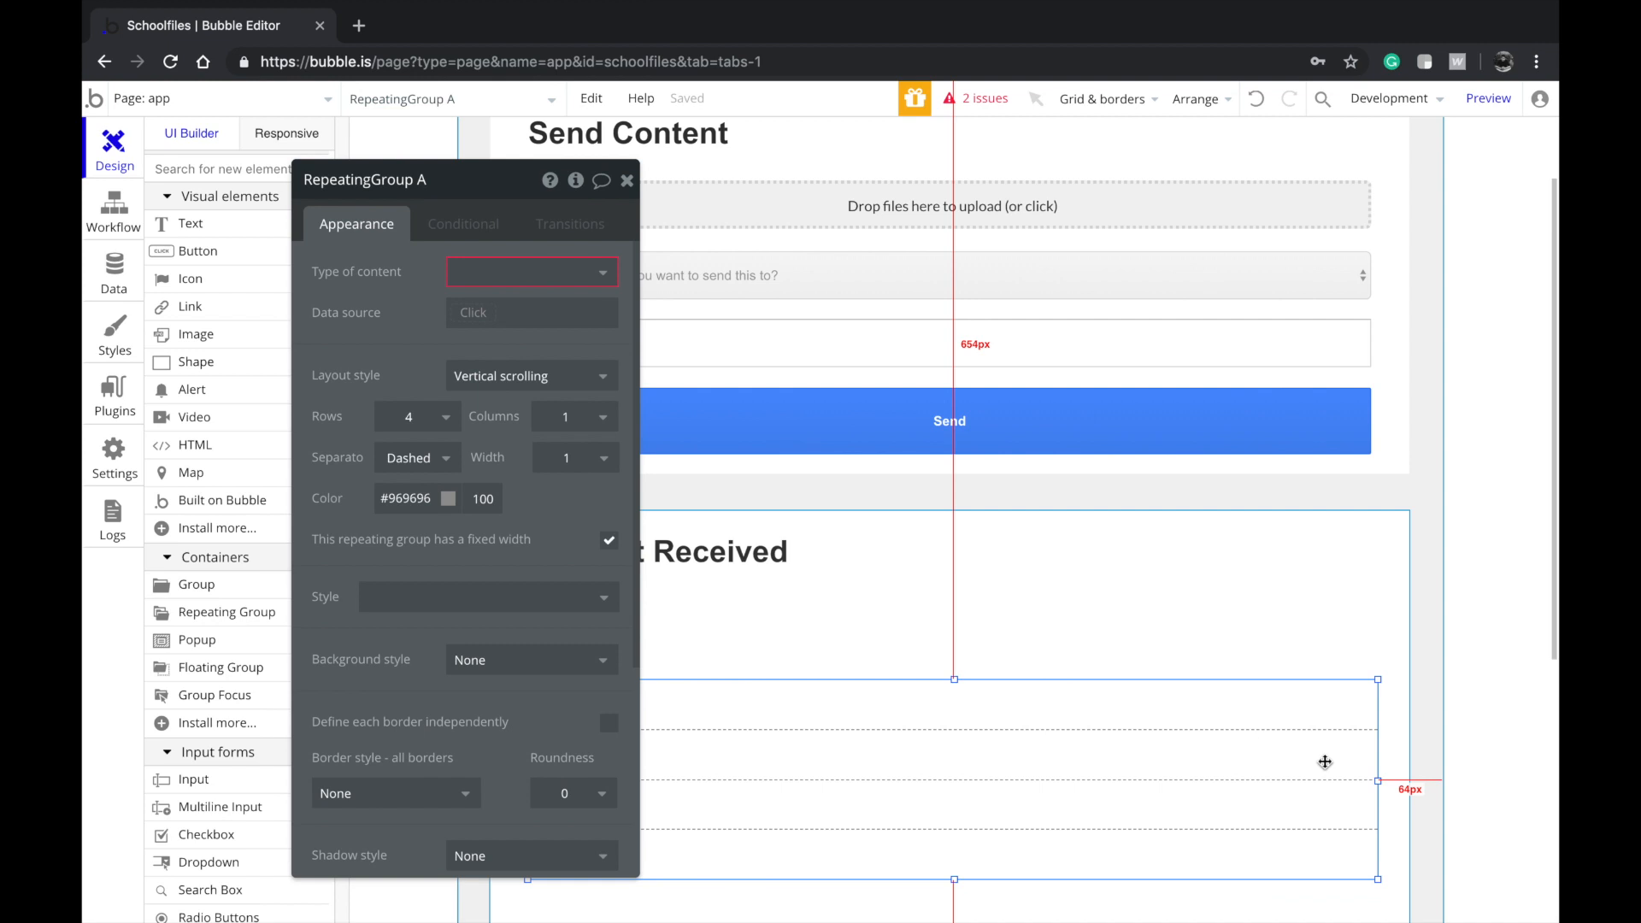
pyautogui.moveTo(1382, 788); pyautogui.dragTo(1371, 782)
pyautogui.scroll(-4, 1192, 640)
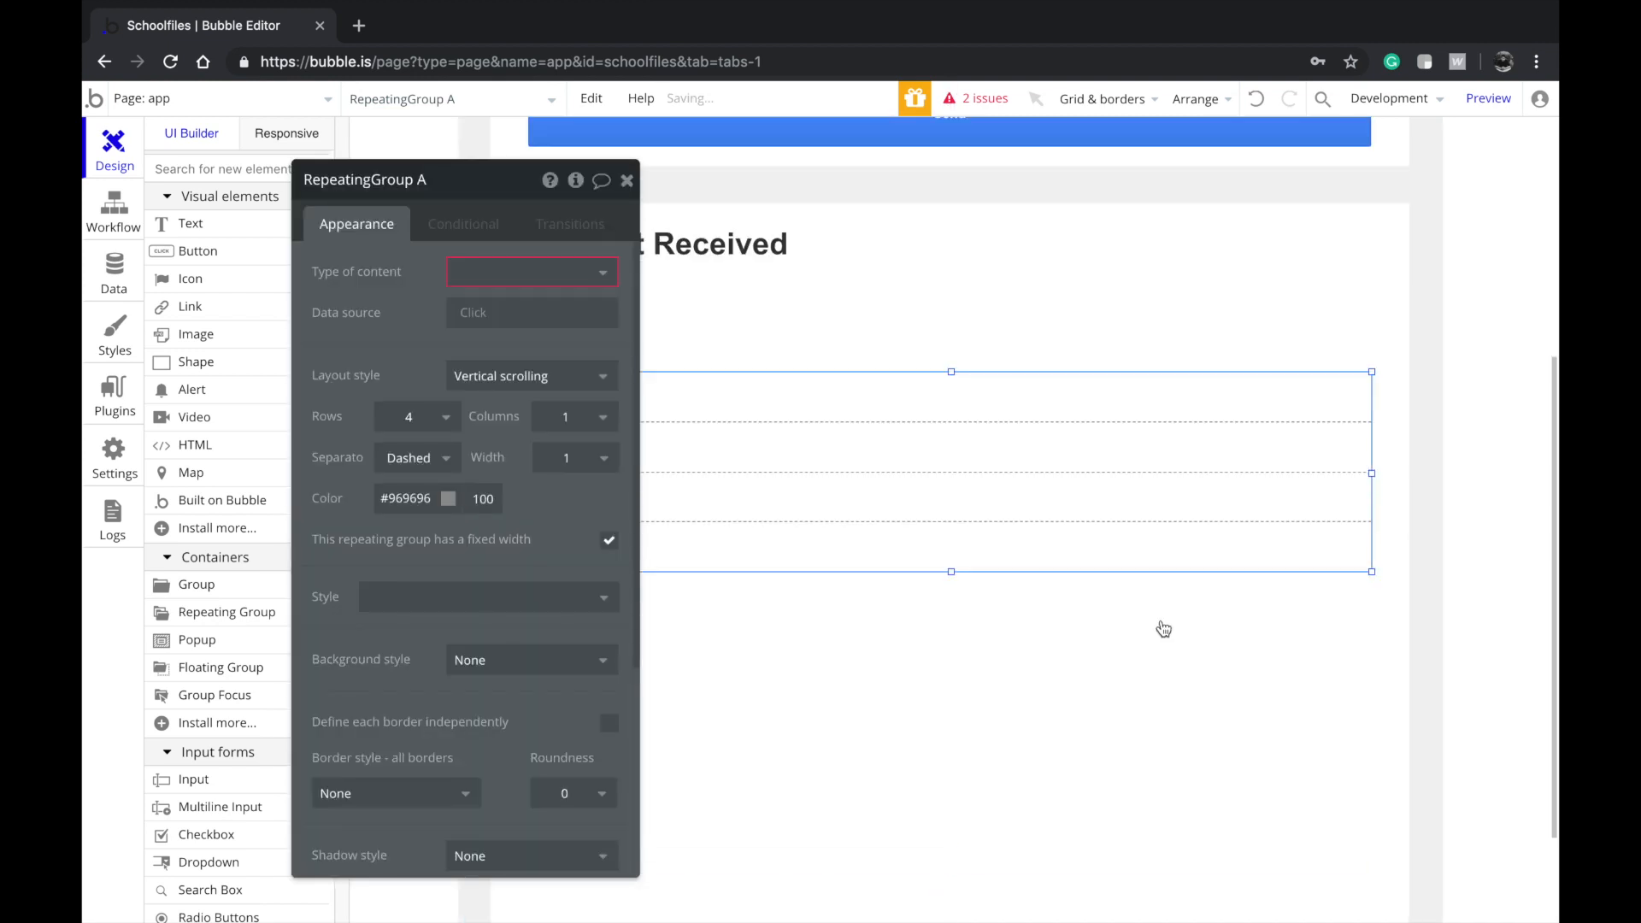
pyautogui.moveTo(949, 567); pyautogui.dragTo(951, 897)
pyautogui.scroll(-1, 953, 680)
pyautogui.scroll(-2, 966, 495)
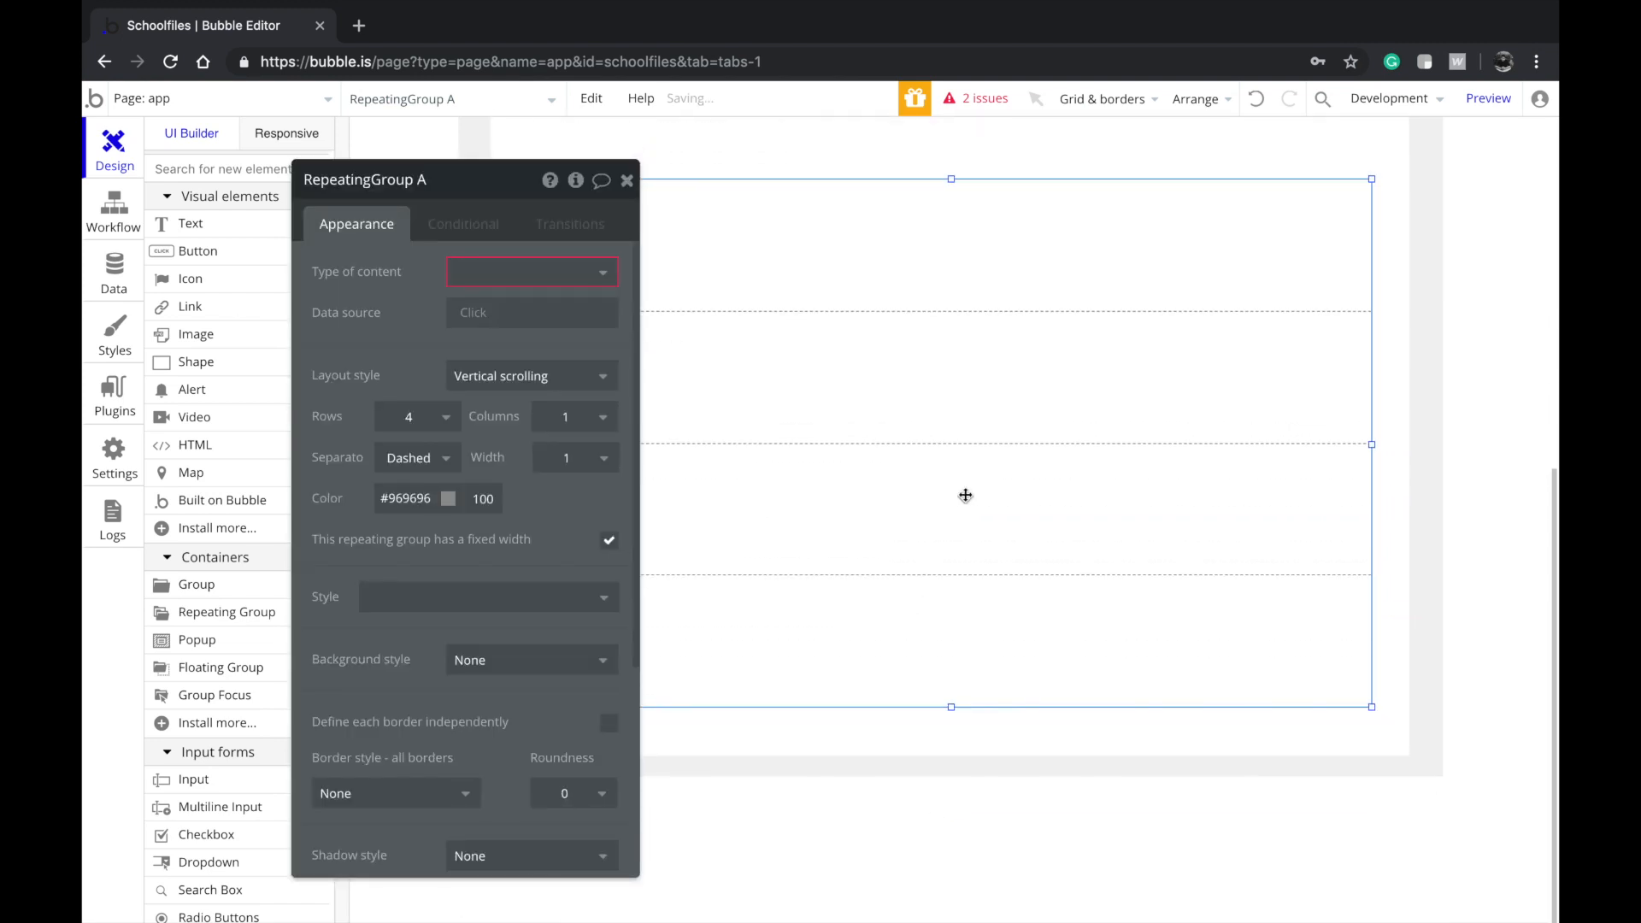
pyautogui.click(935, 734)
pyautogui.moveTo(951, 756); pyautogui.dragTo(951, 737)
pyautogui.click(923, 520)
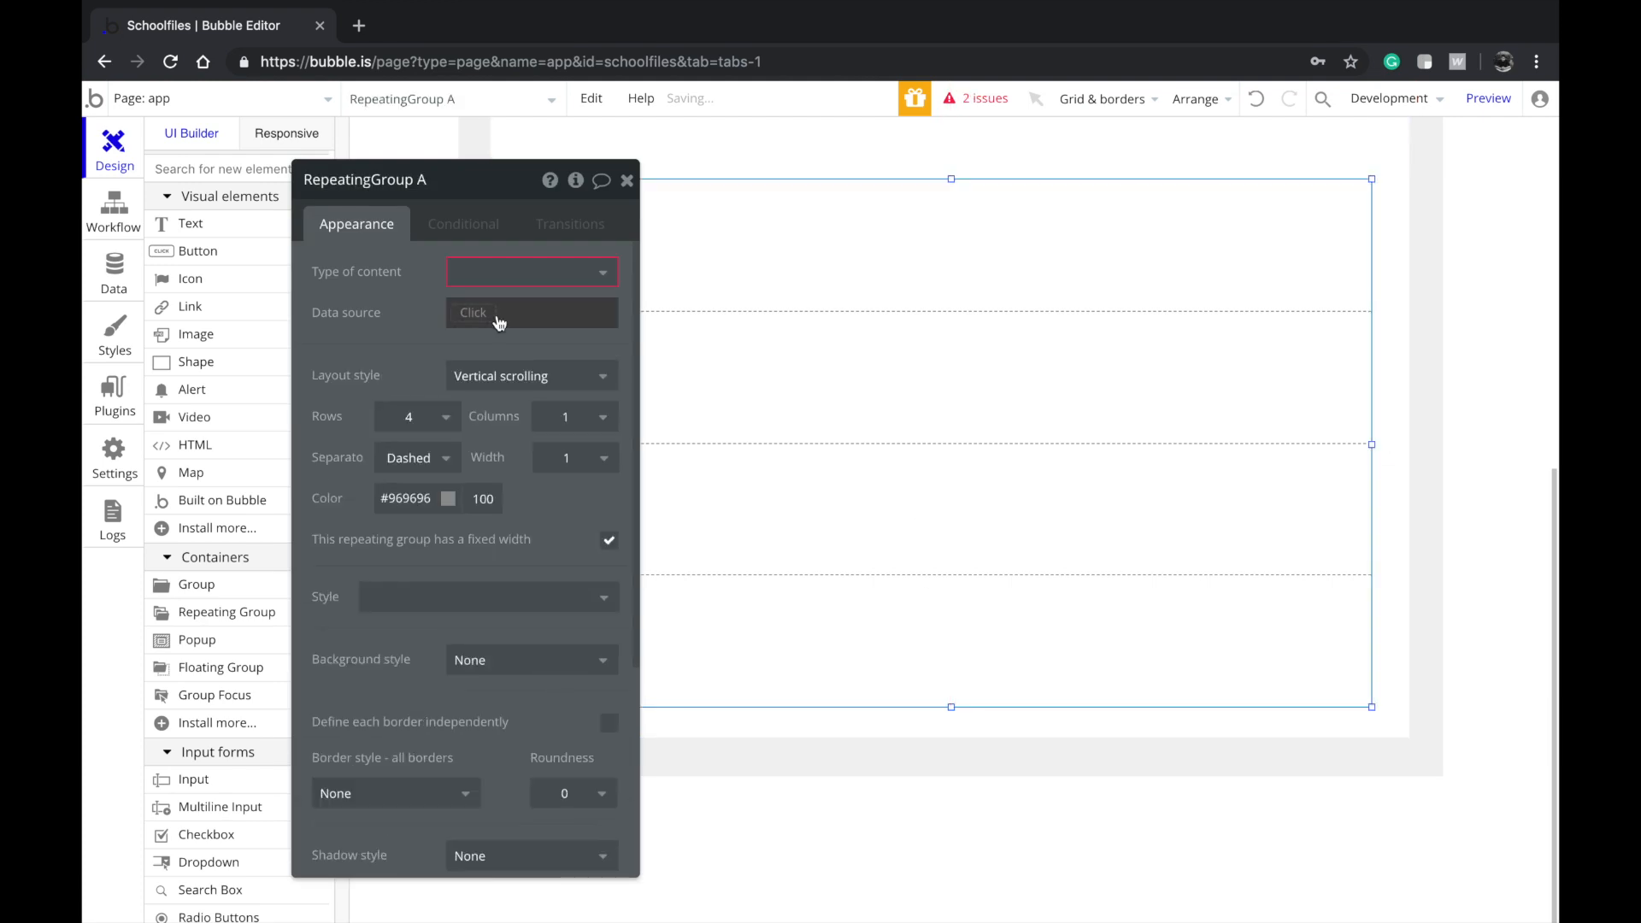
# Set the repeating group's layout style to Ext. vertical scrolling and its separator to None
pyautogui.click(494, 376)
pyautogui.click(496, 434)
pyautogui.scroll(8, 1038, 307)
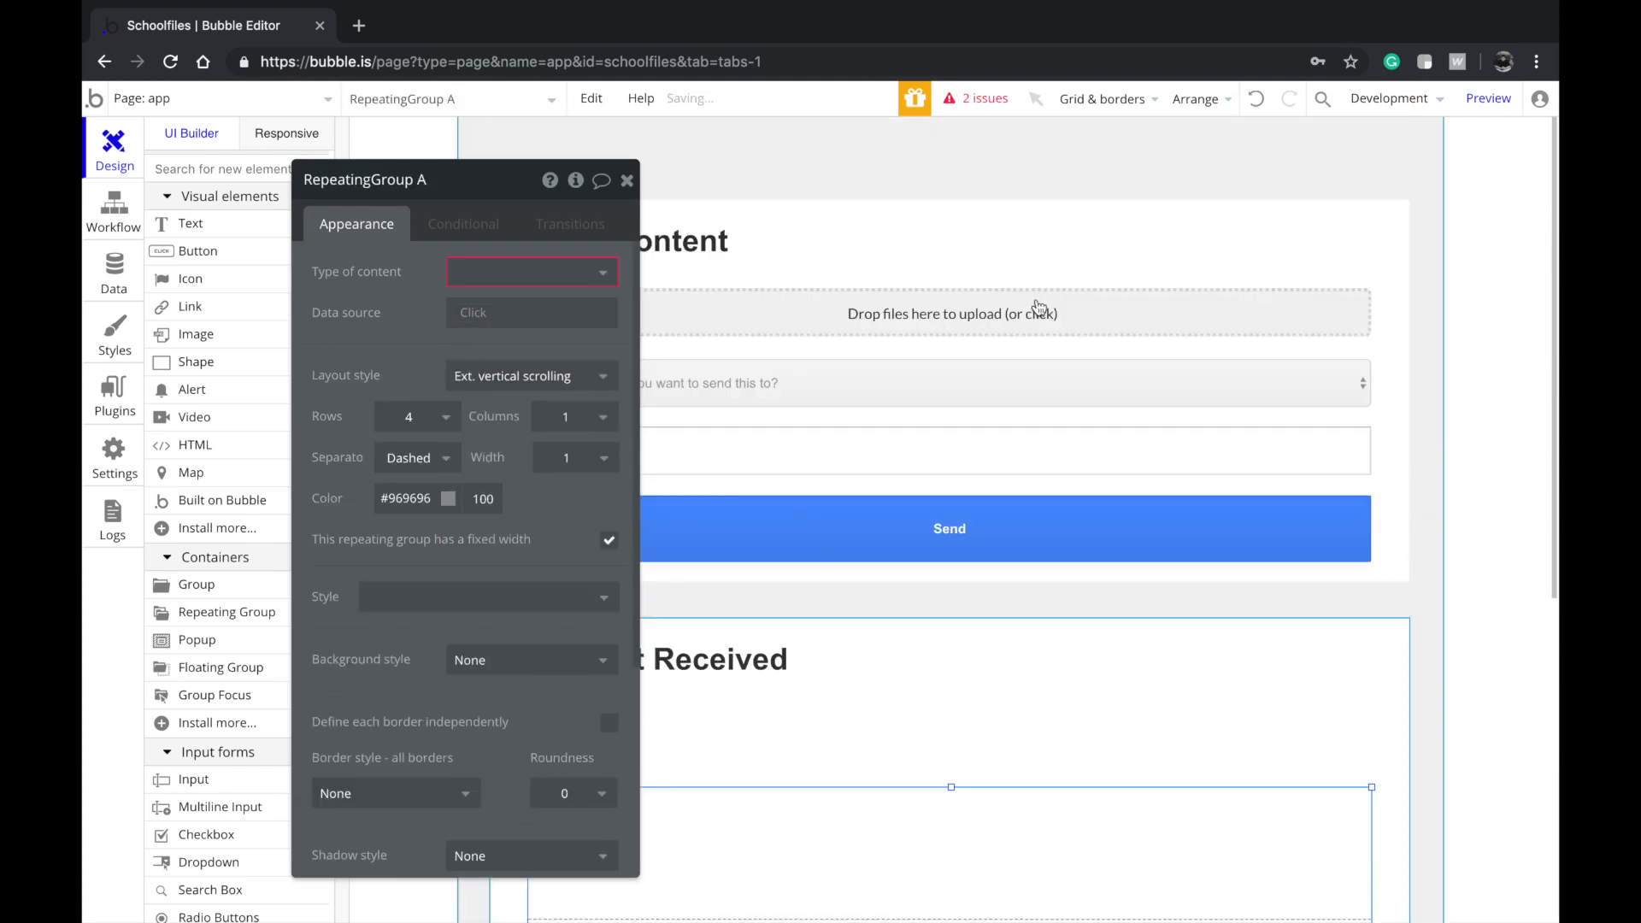
pyautogui.scroll(-7, 1062, 729)
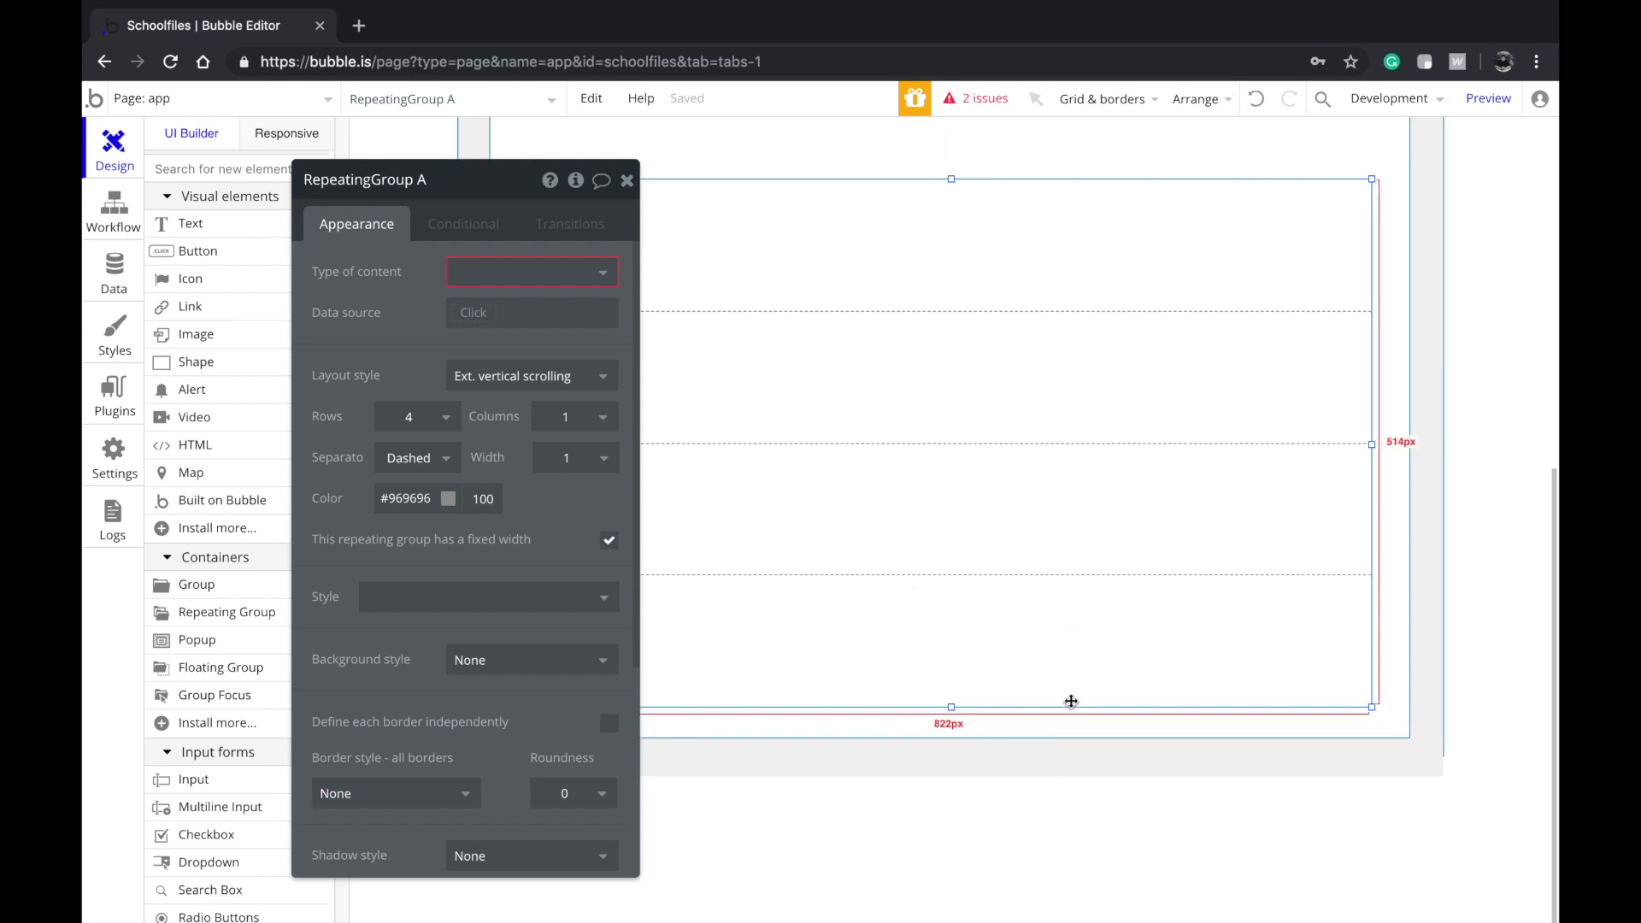
pyautogui.scroll(3, 1059, 696)
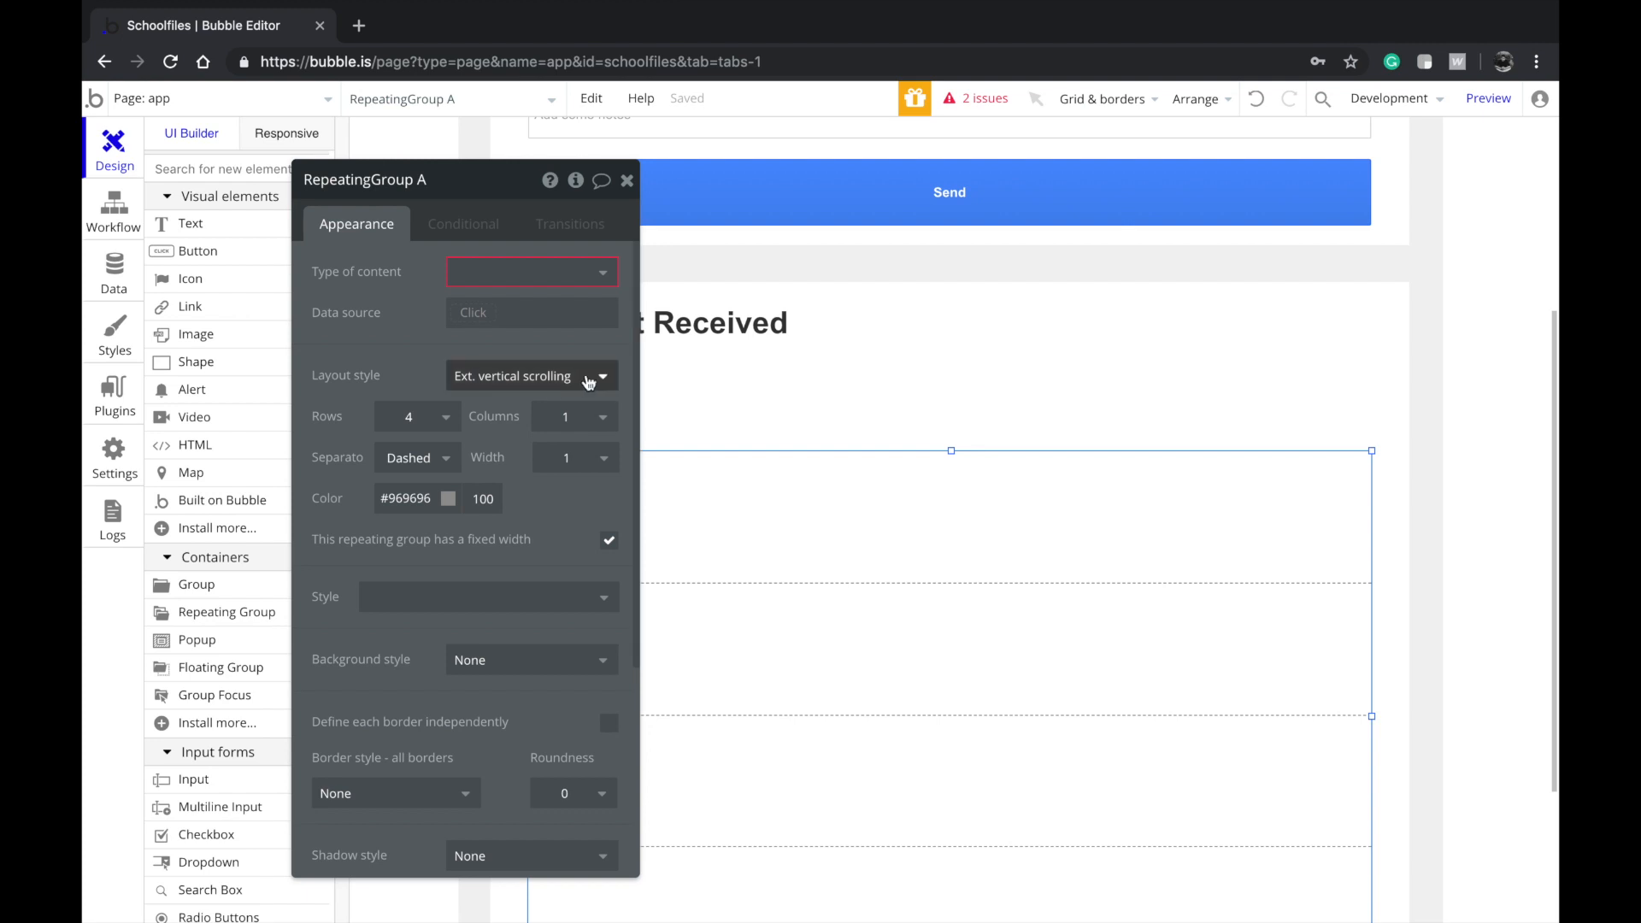
pyautogui.click(446, 459)
pyautogui.click(423, 490)
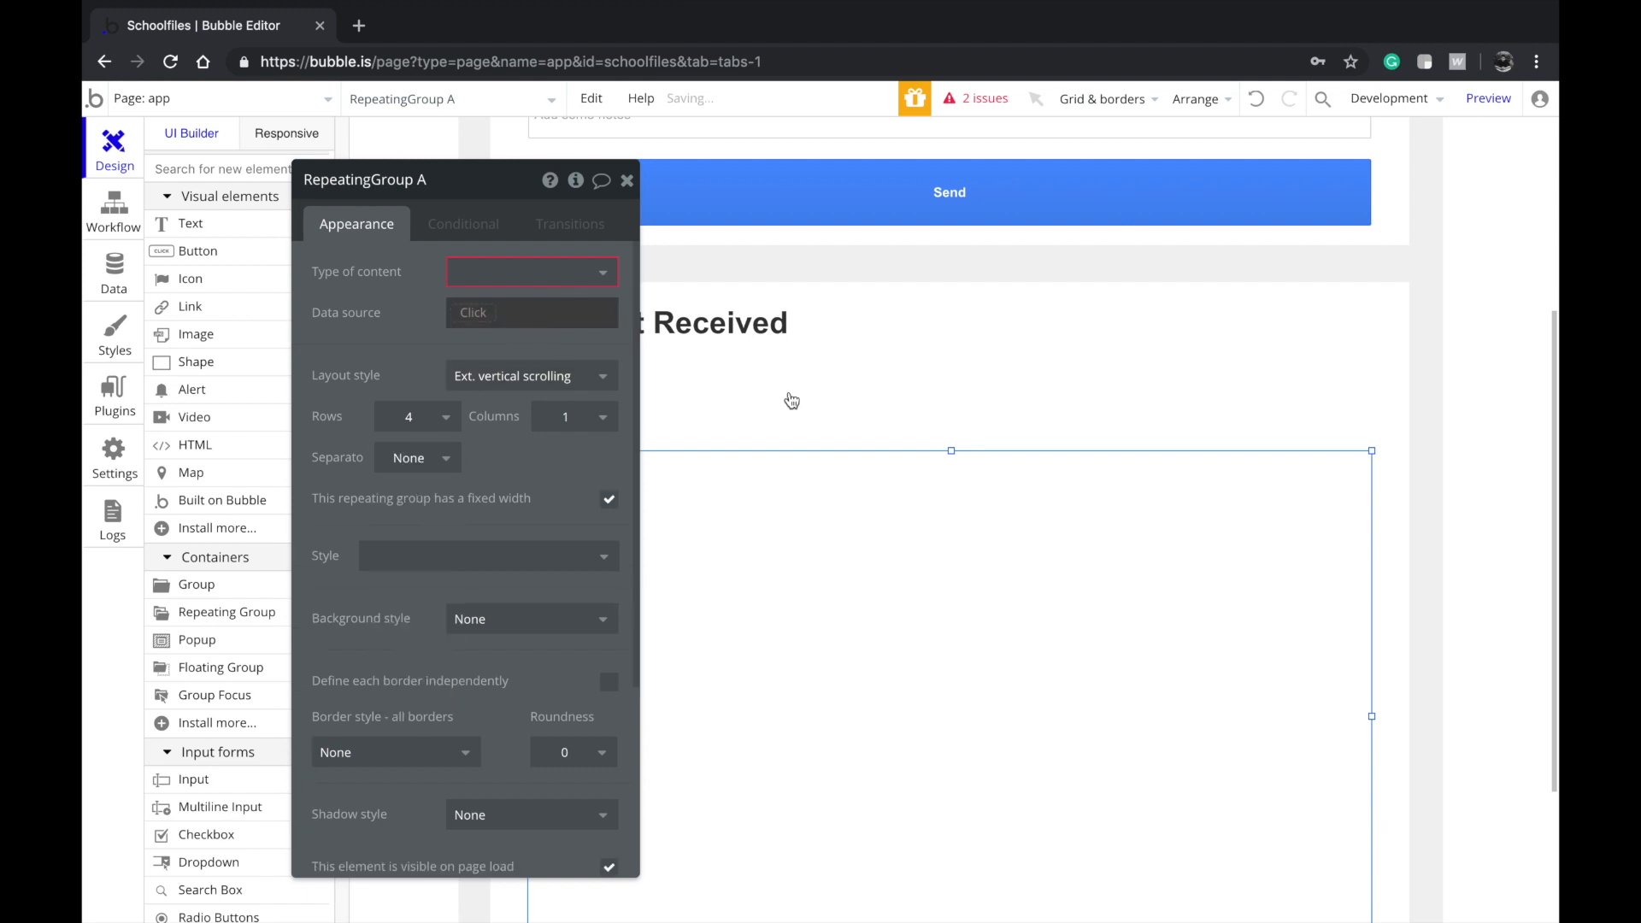
pyautogui.moveTo(385, 317); pyautogui.dragTo(1221, 327)
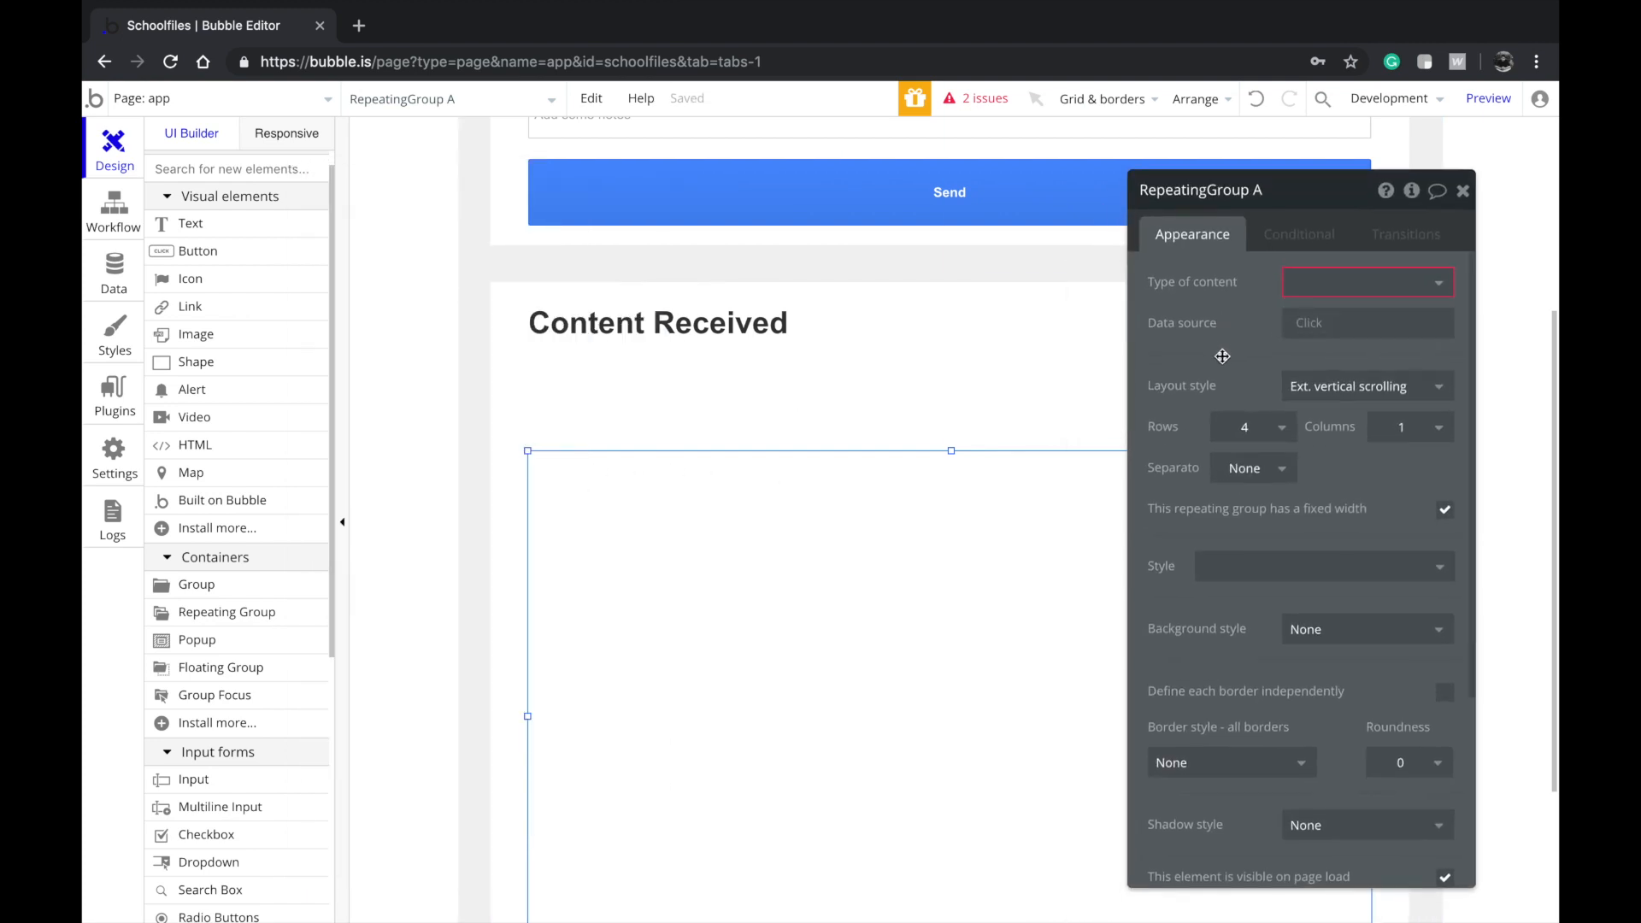
pyautogui.click(467, 347)
pyautogui.click(178, 221)
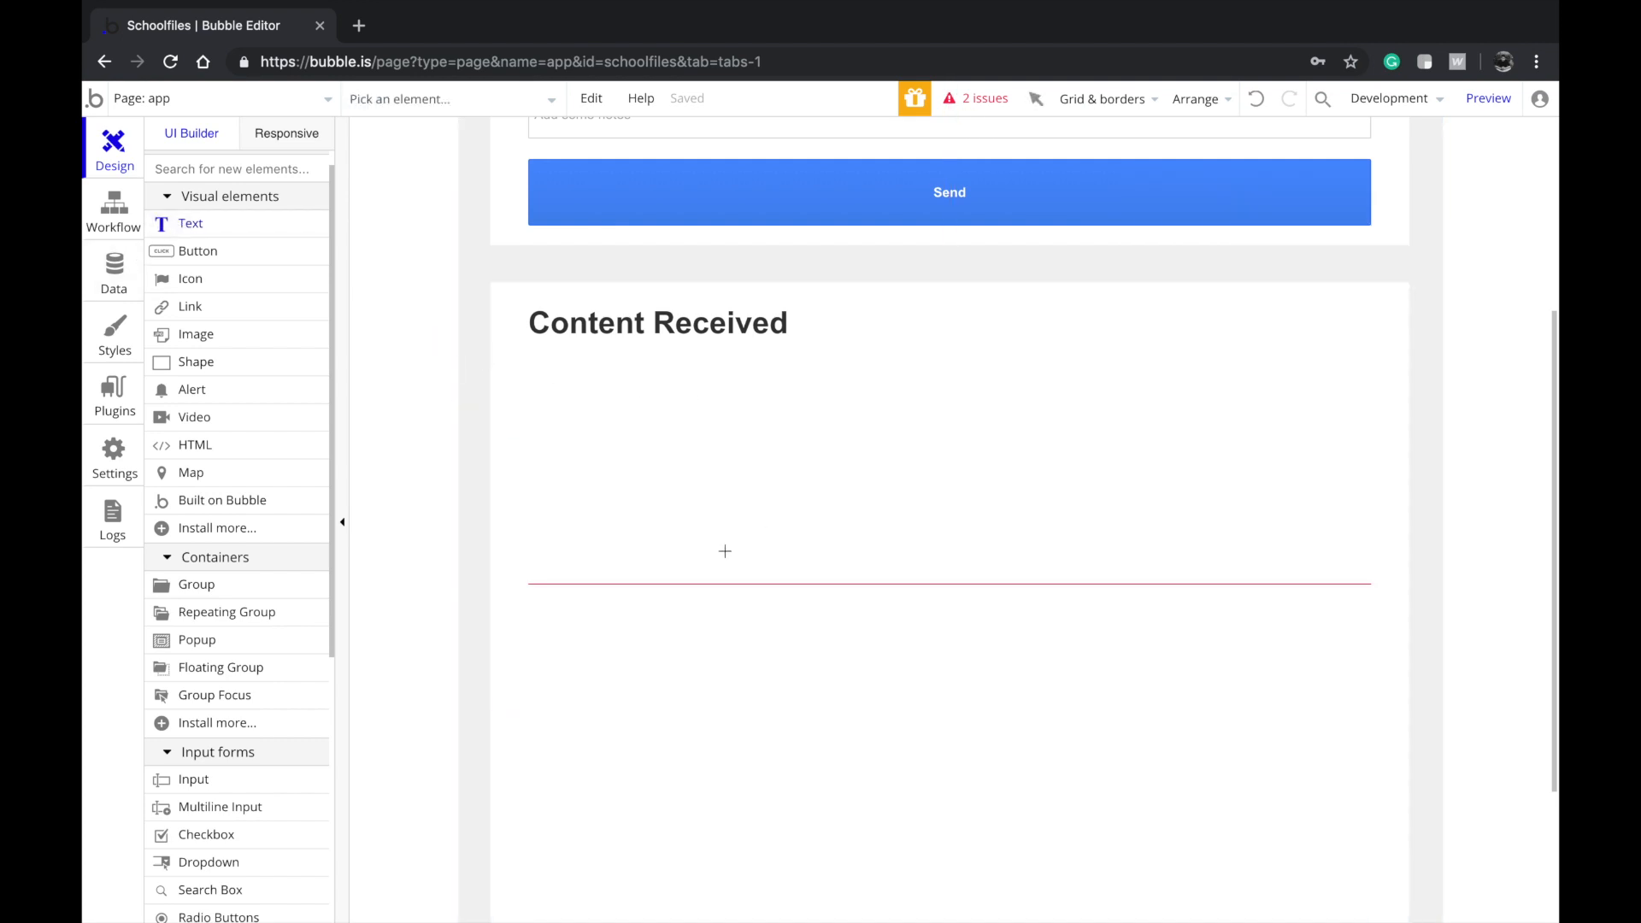
# Draw a text element reading 'Notes' in the repeating group's first cell
pyautogui.moveTo(715, 488)
pyautogui.mouseDown()
pyautogui.moveTo(981, 557)
pyautogui.moveTo(1064, 548)
pyautogui.mouseUp()
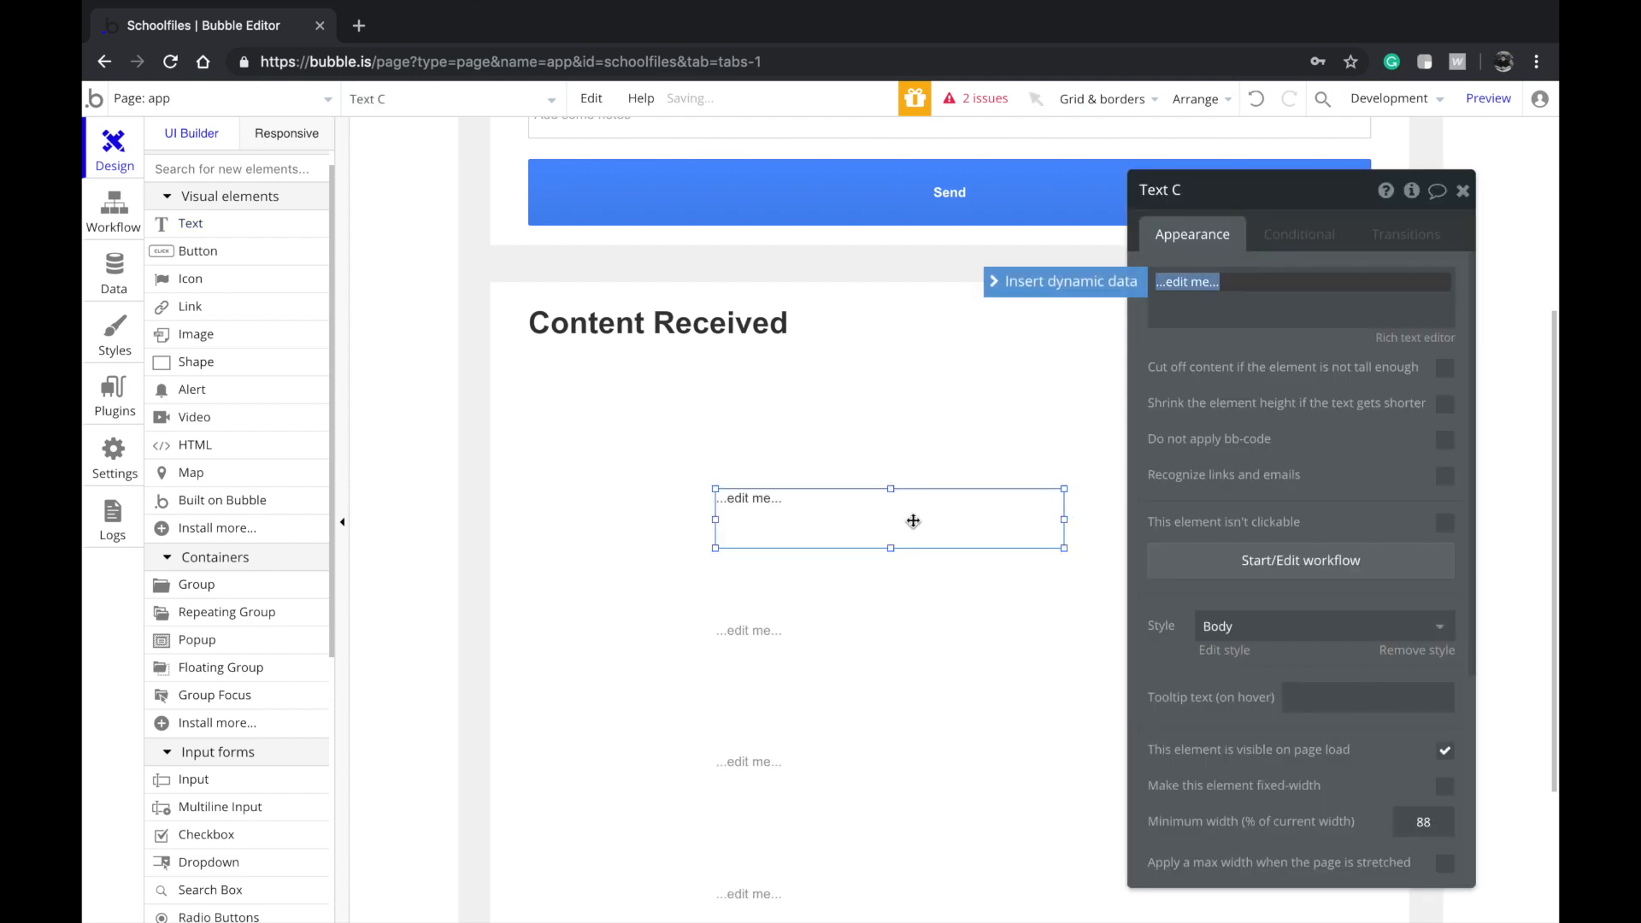
pyautogui.write('Ni')
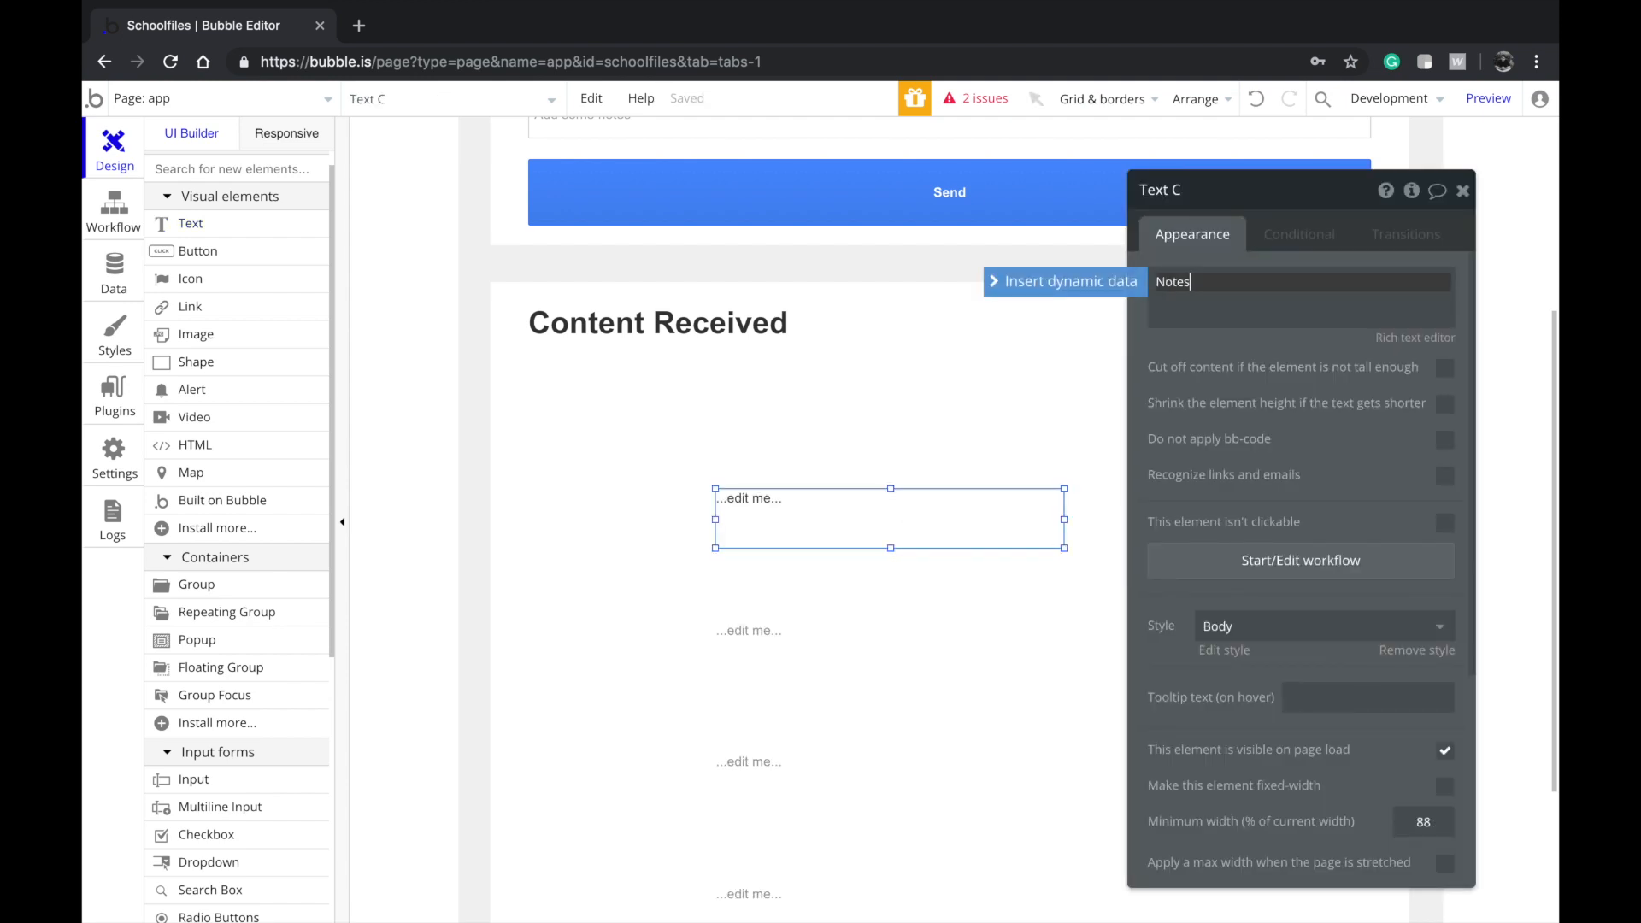
pyautogui.moveTo(837, 507); pyautogui.dragTo(842, 490)
pyautogui.click(740, 538)
pyautogui.click(760, 520)
# Try the Caption style on the Notes text, then undo back to Body
pyautogui.rightClick(759, 514)
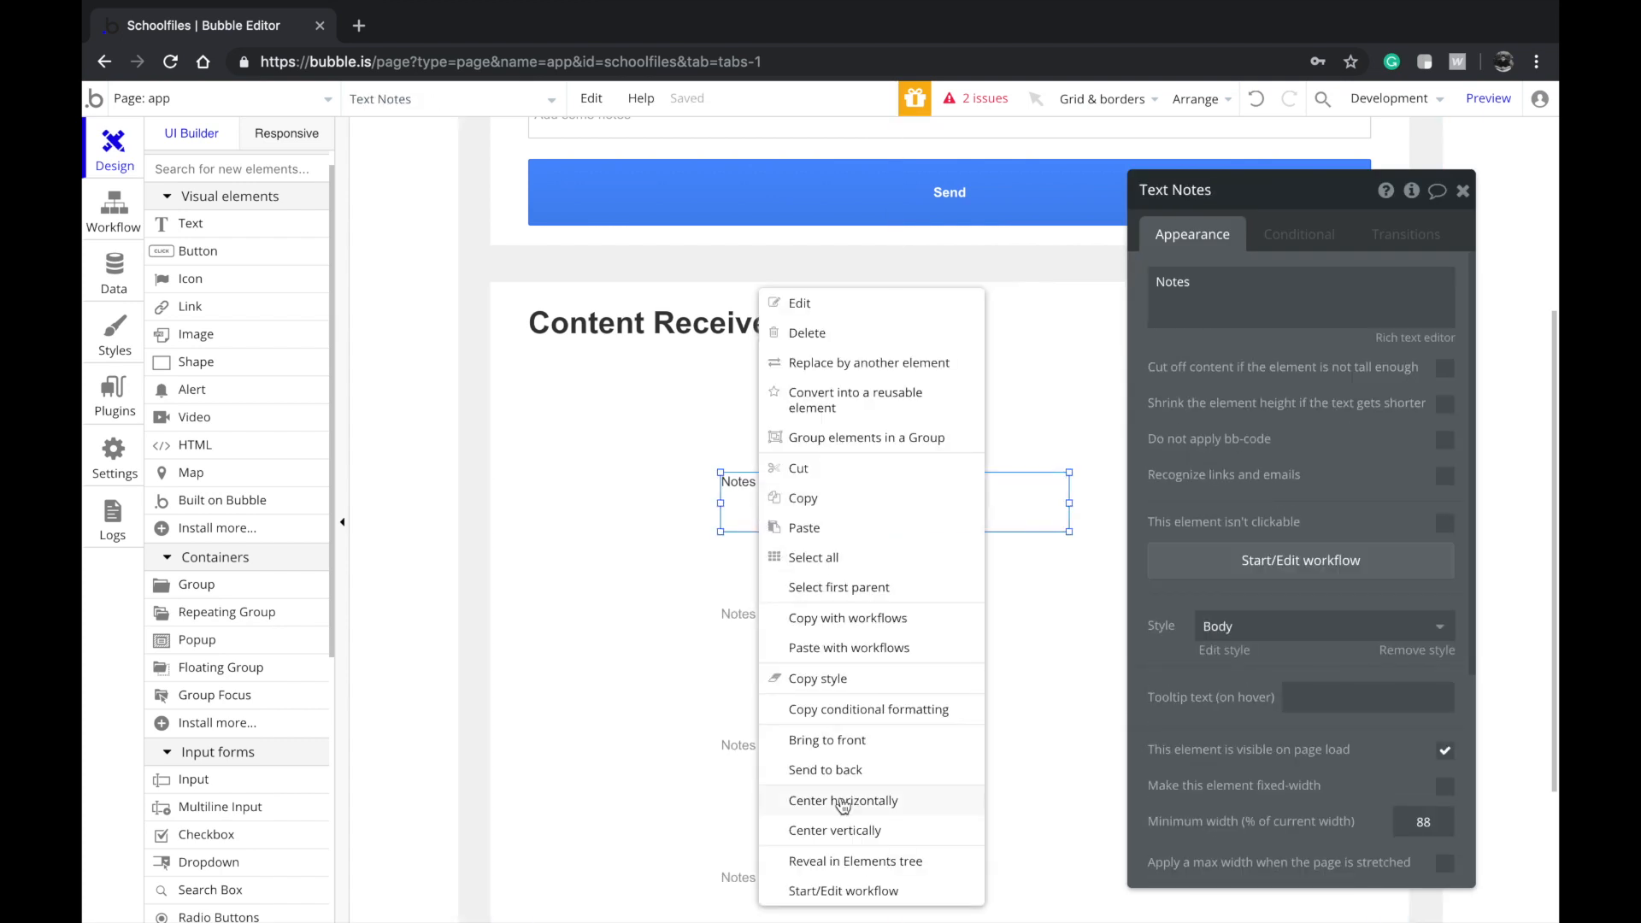
pyautogui.click(689, 622)
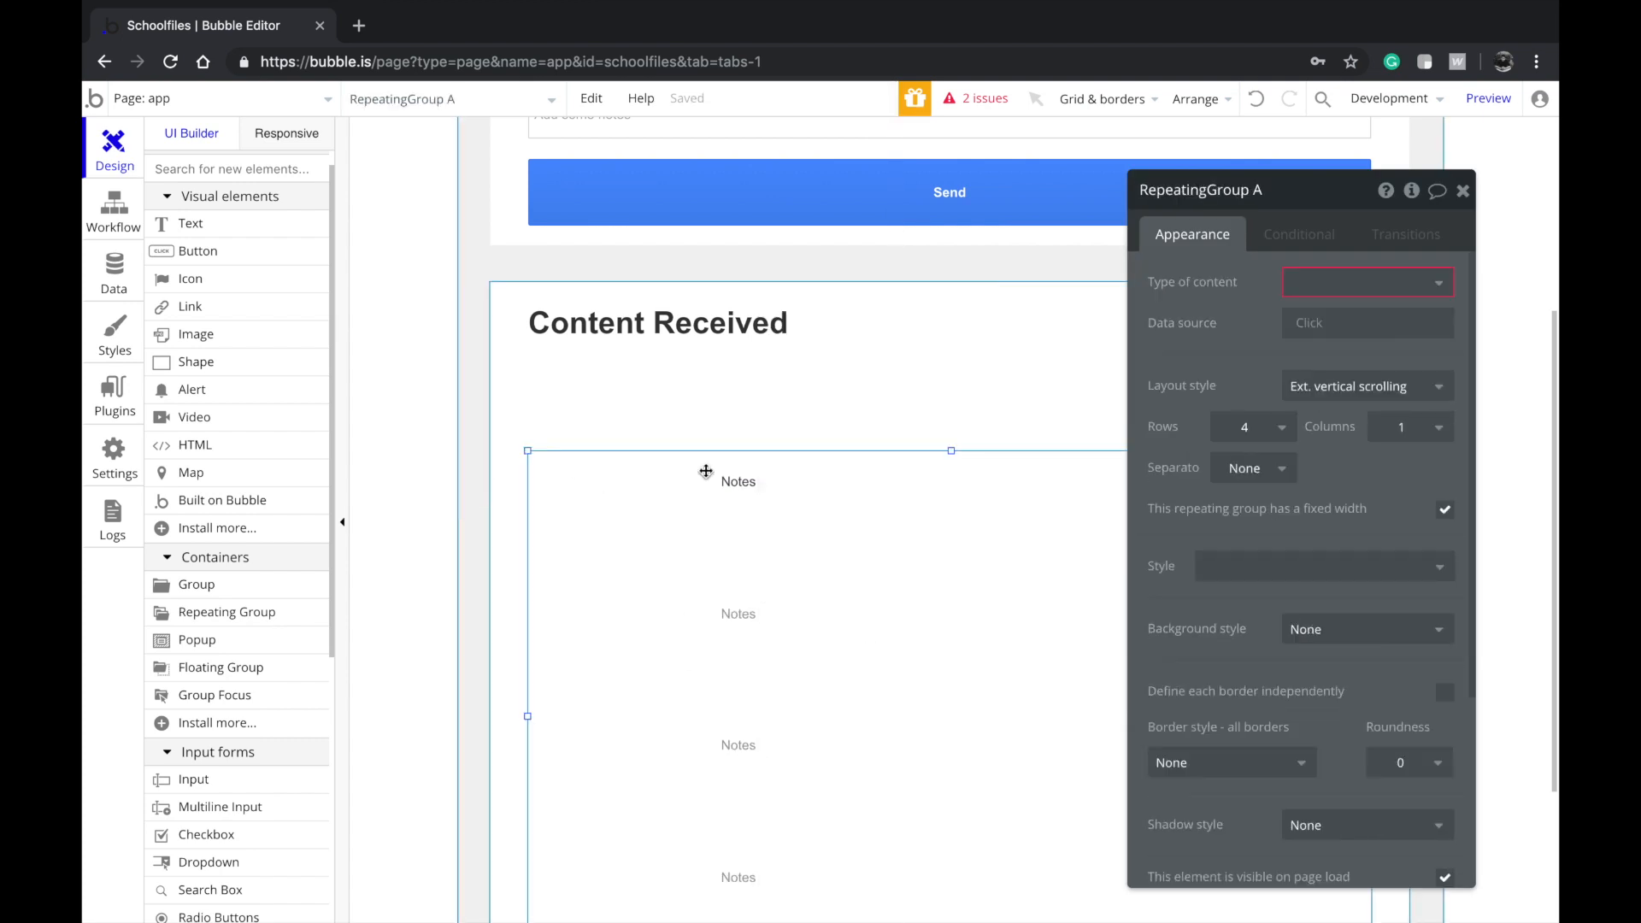
pyautogui.click(765, 510)
pyautogui.click(1282, 626)
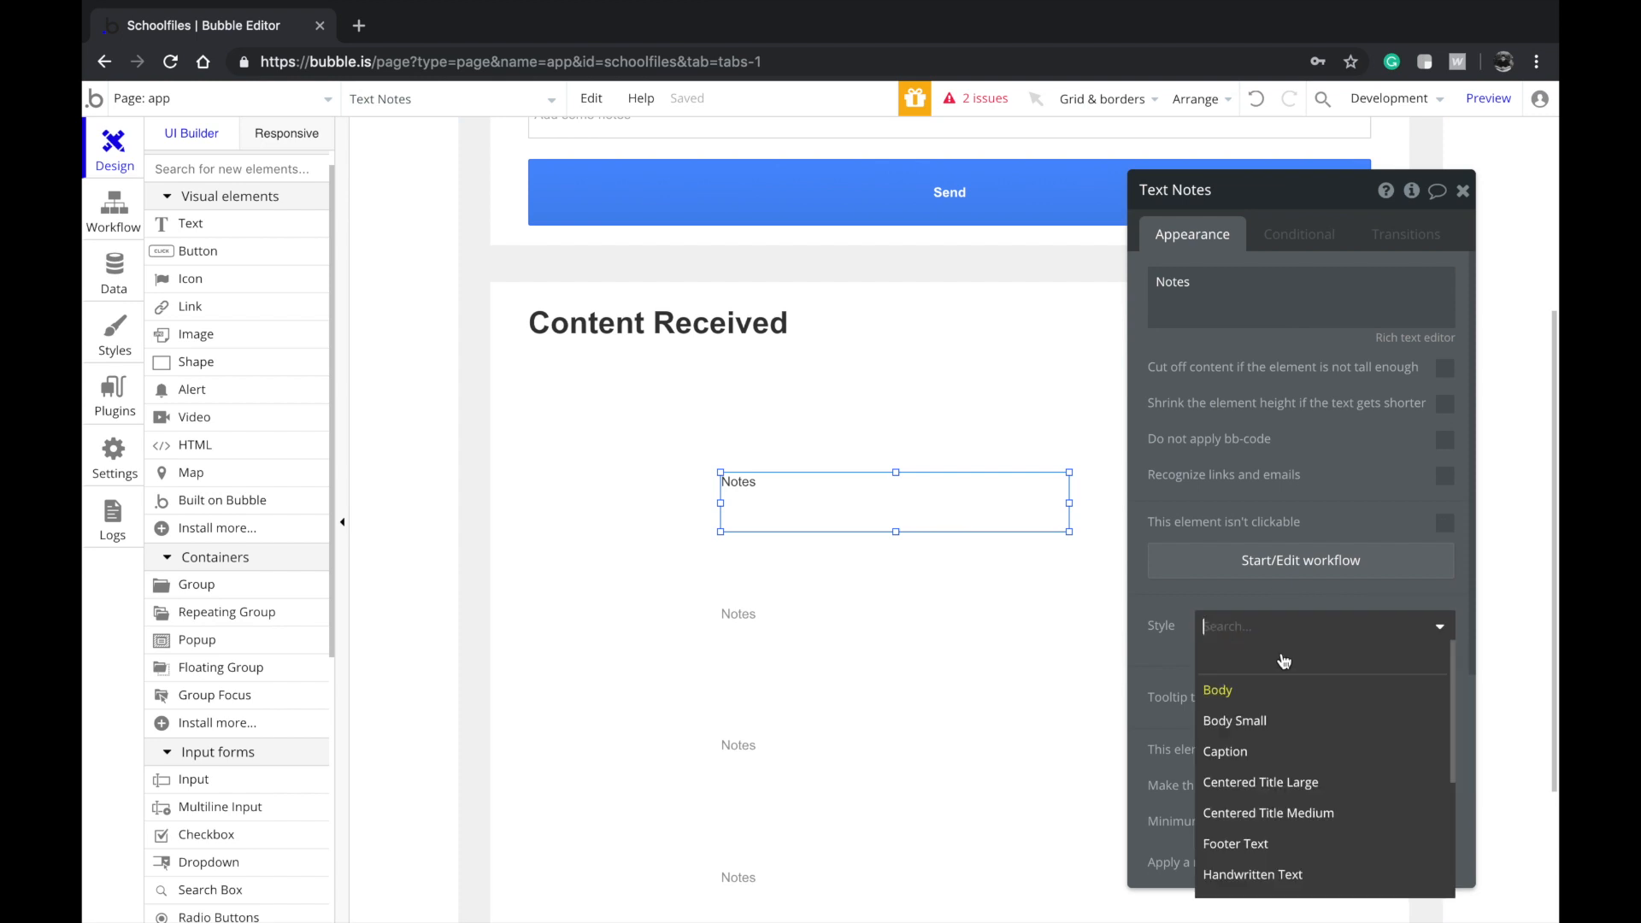
pyautogui.click(1265, 752)
pyautogui.click(879, 513)
pyautogui.click(881, 503)
pyautogui.rightClick(841, 508)
pyautogui.hotkey('ctrl', 'z')
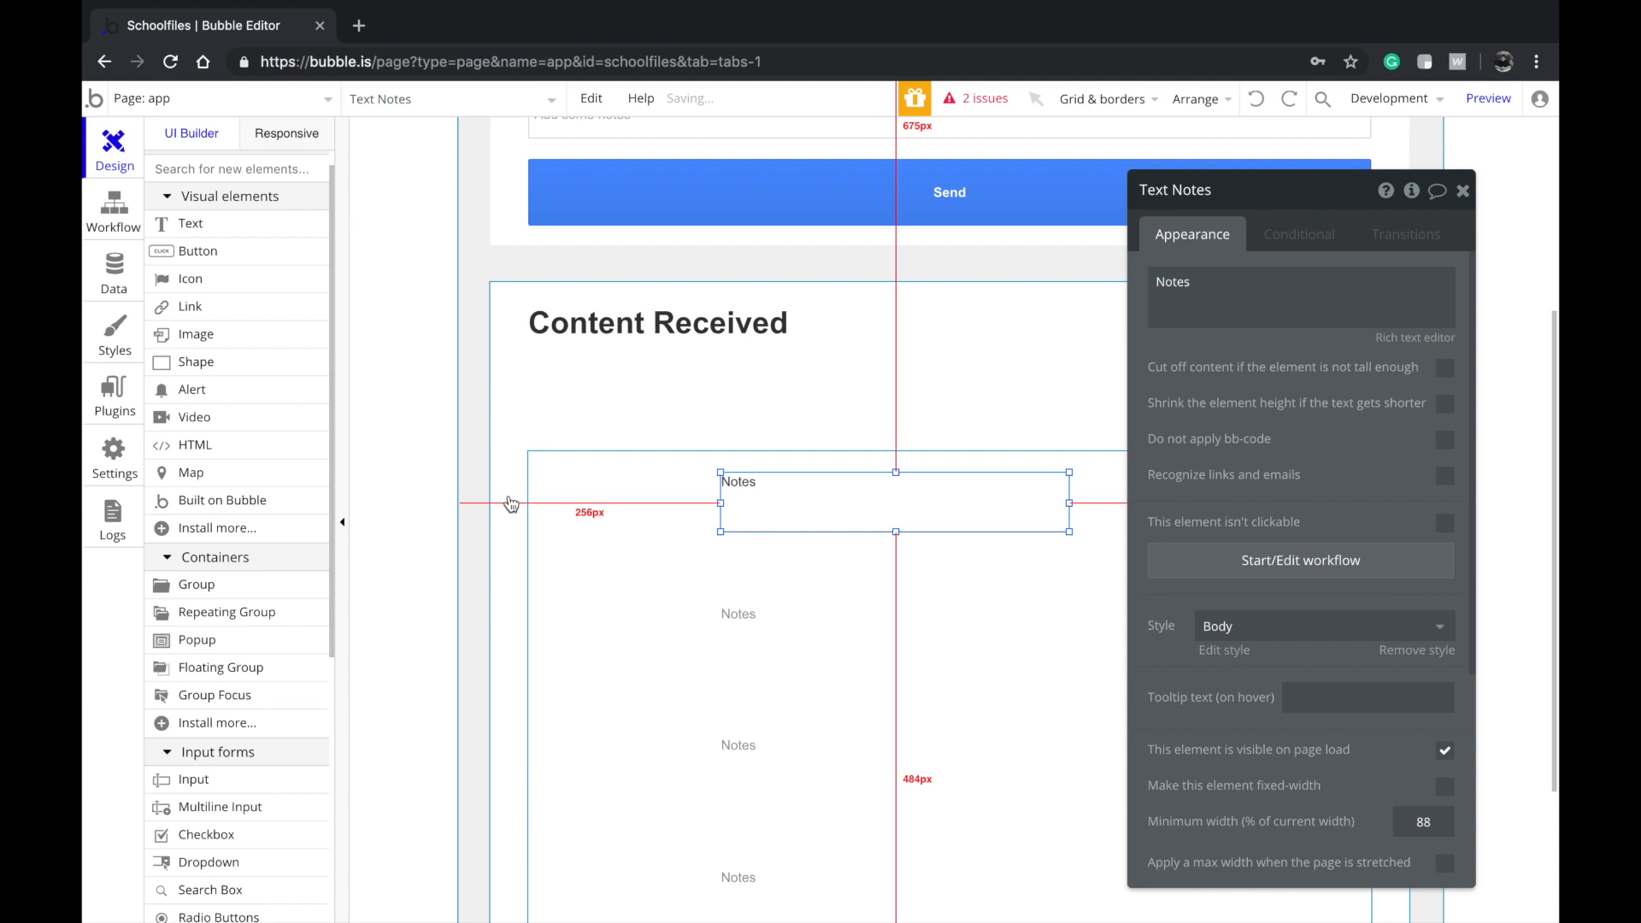
pyautogui.click(229, 335)
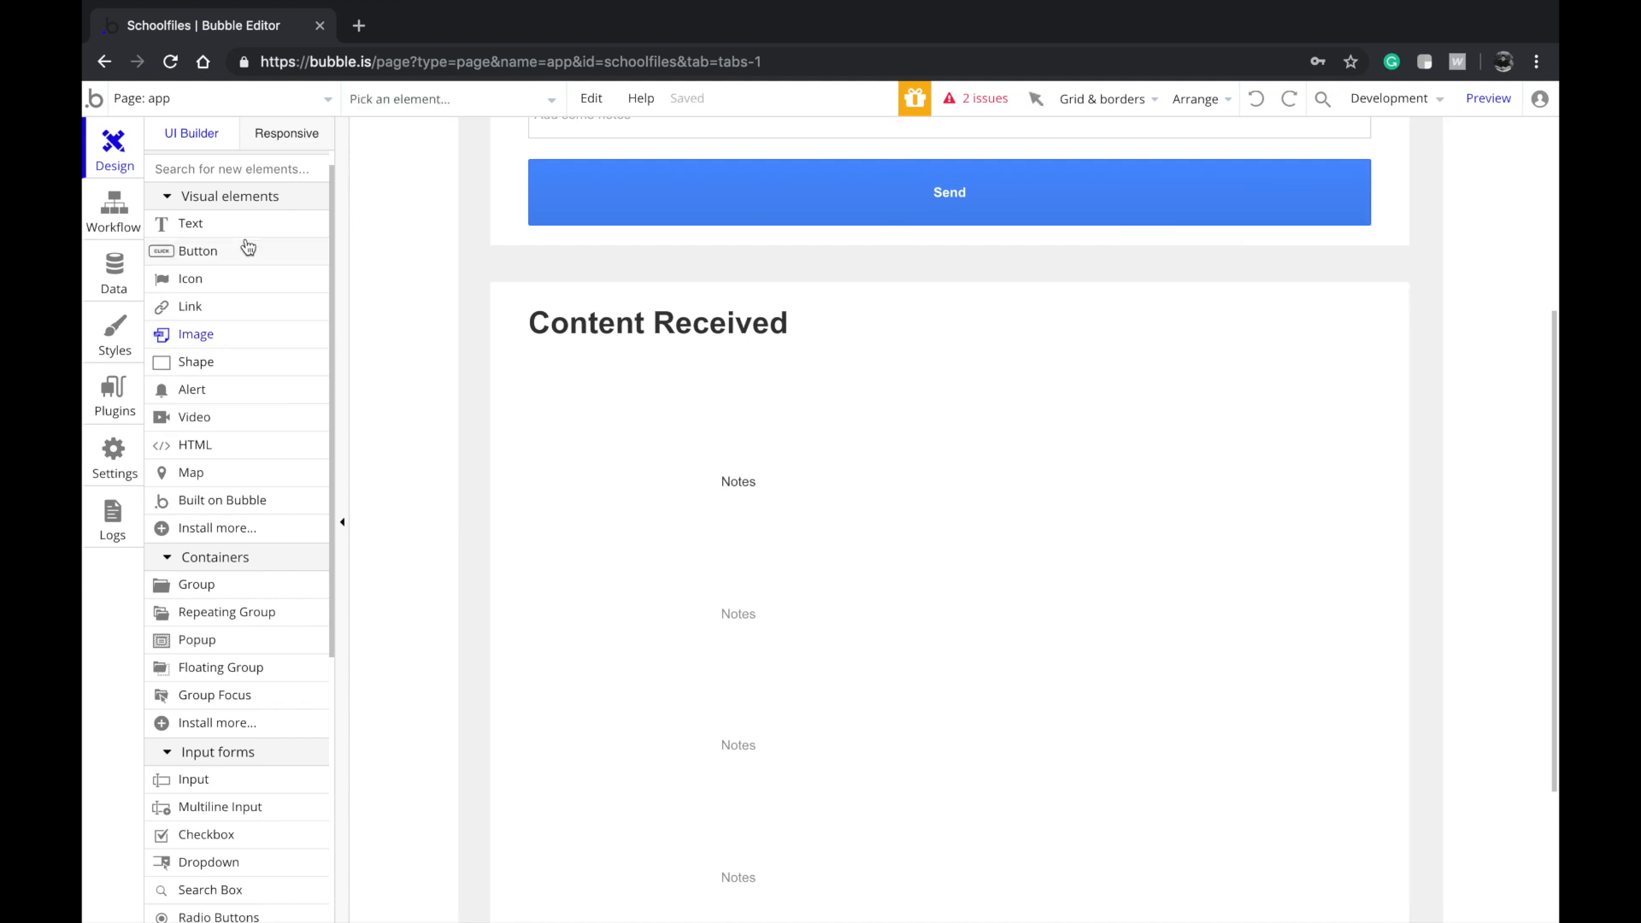
# Draw a second text element left of Notes in the first cell and edit its content
pyautogui.click(249, 227)
pyautogui.moveTo(556, 481)
pyautogui.mouseDown()
pyautogui.moveTo(688, 534)
pyautogui.moveTo(619, 505)
pyautogui.mouseUp()
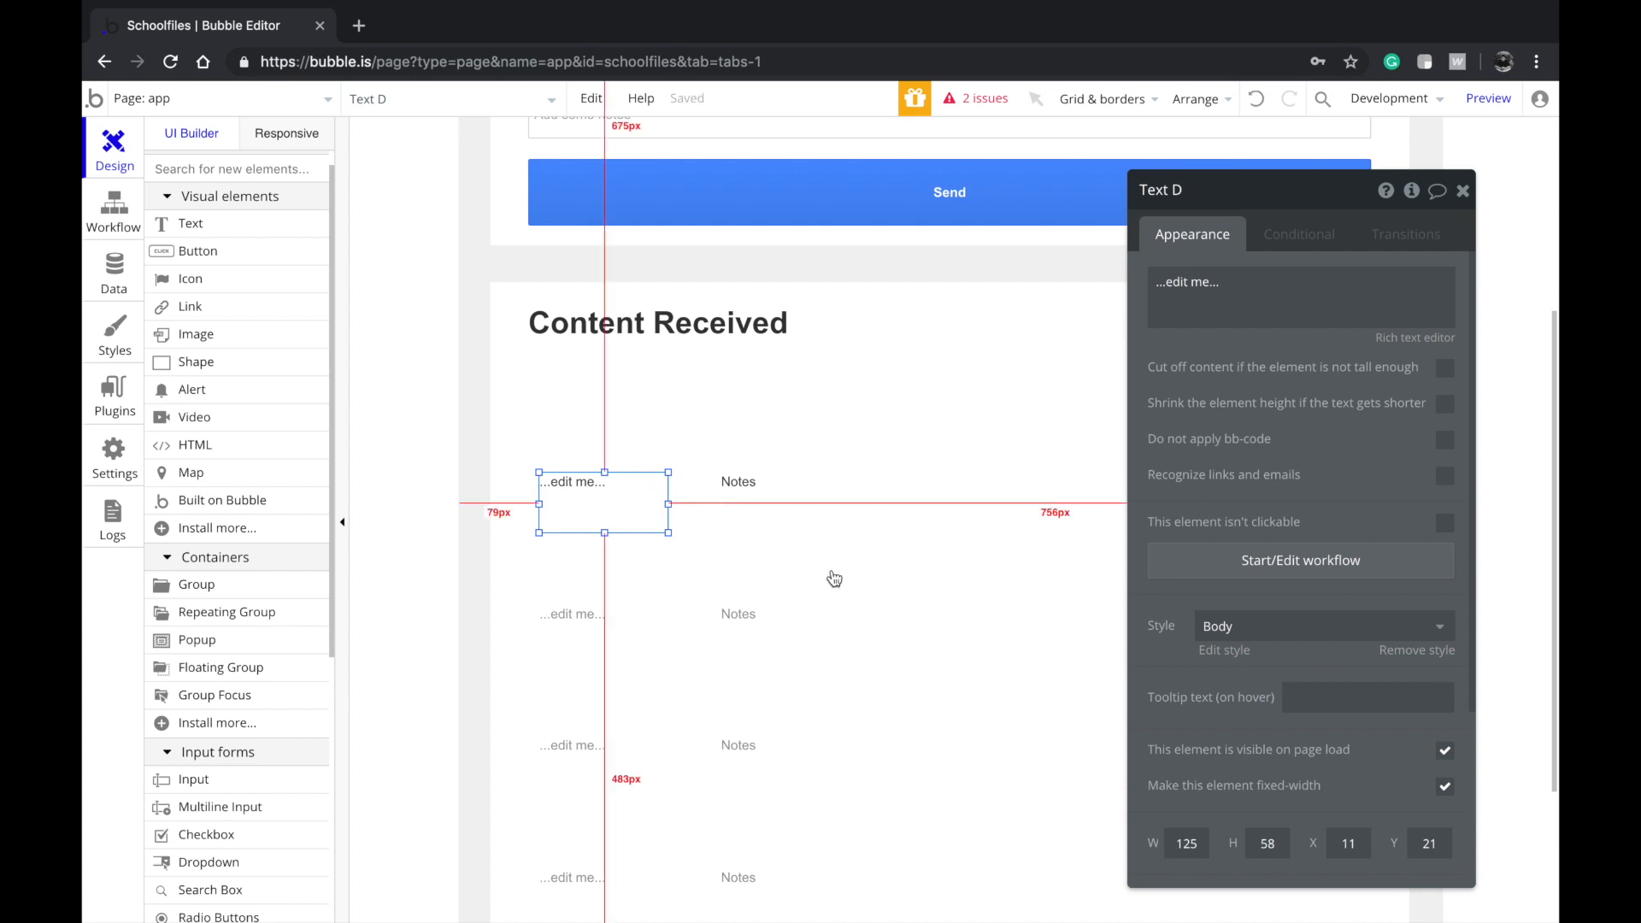
pyautogui.click(588, 492)
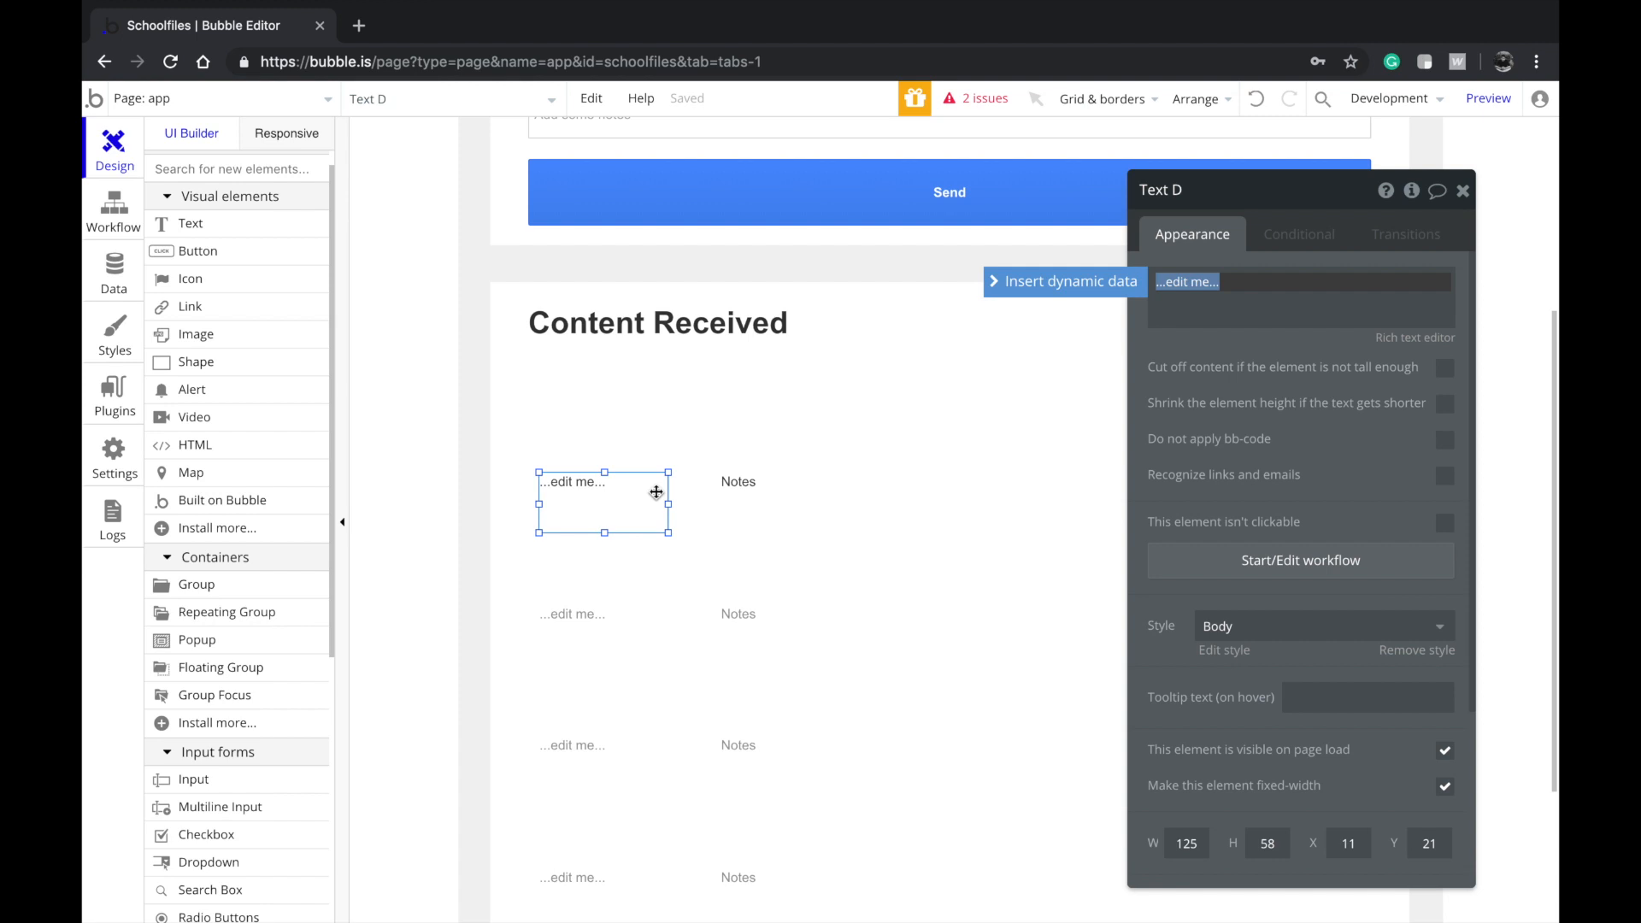
# Label the new text 'Sender name' and make it bold with no preset style
pyautogui.write('Sender')
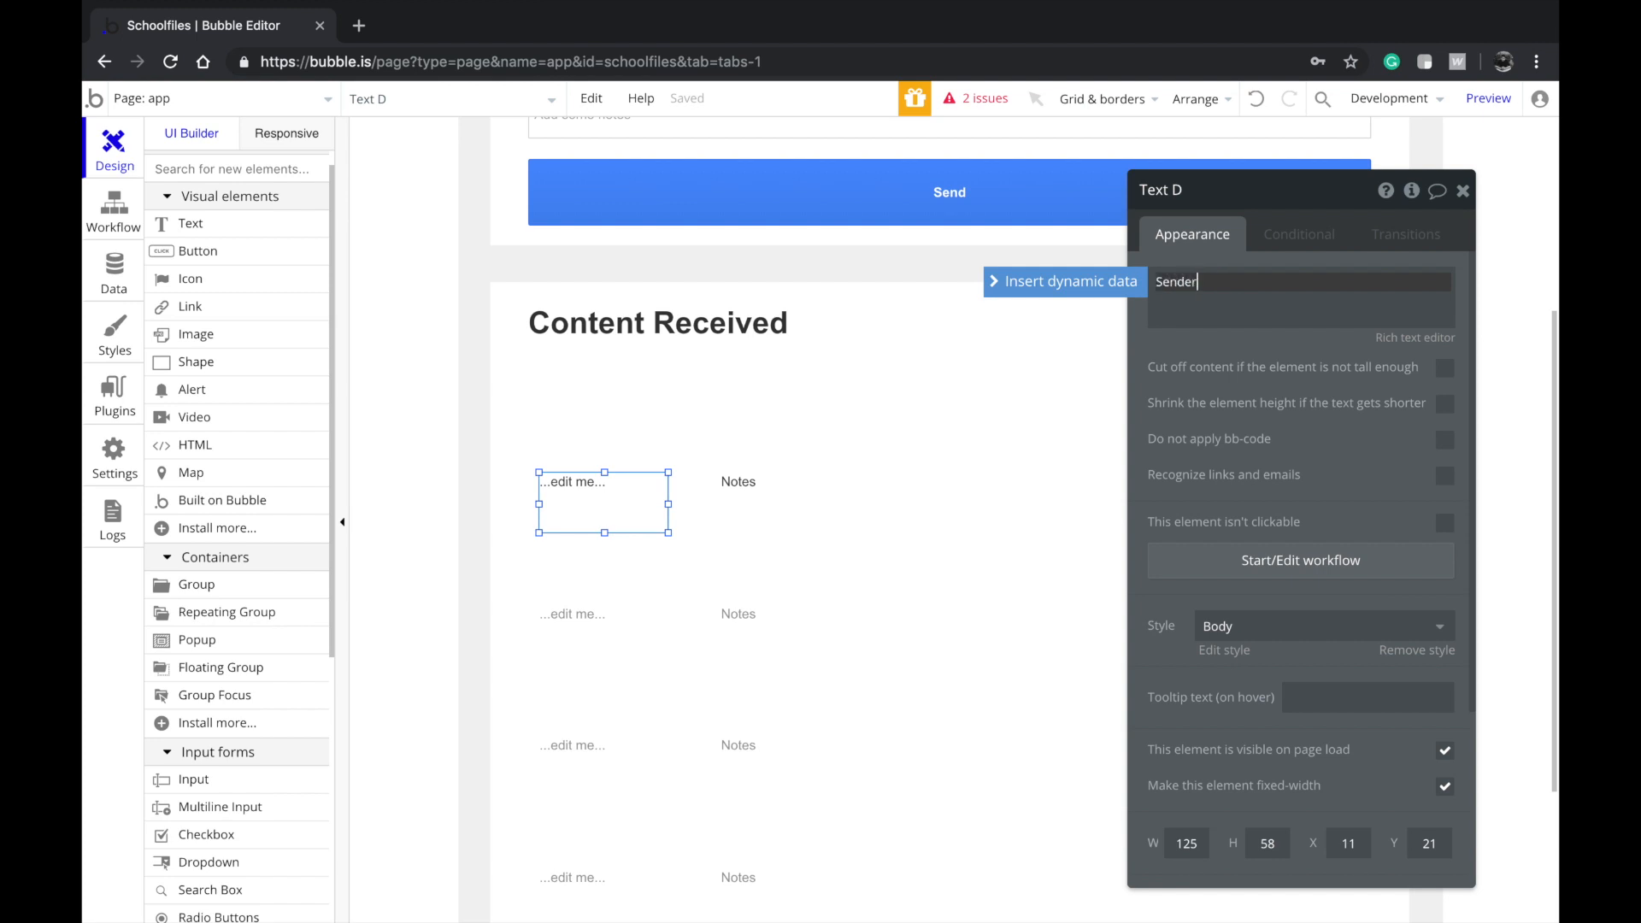
pyautogui.write(' name')
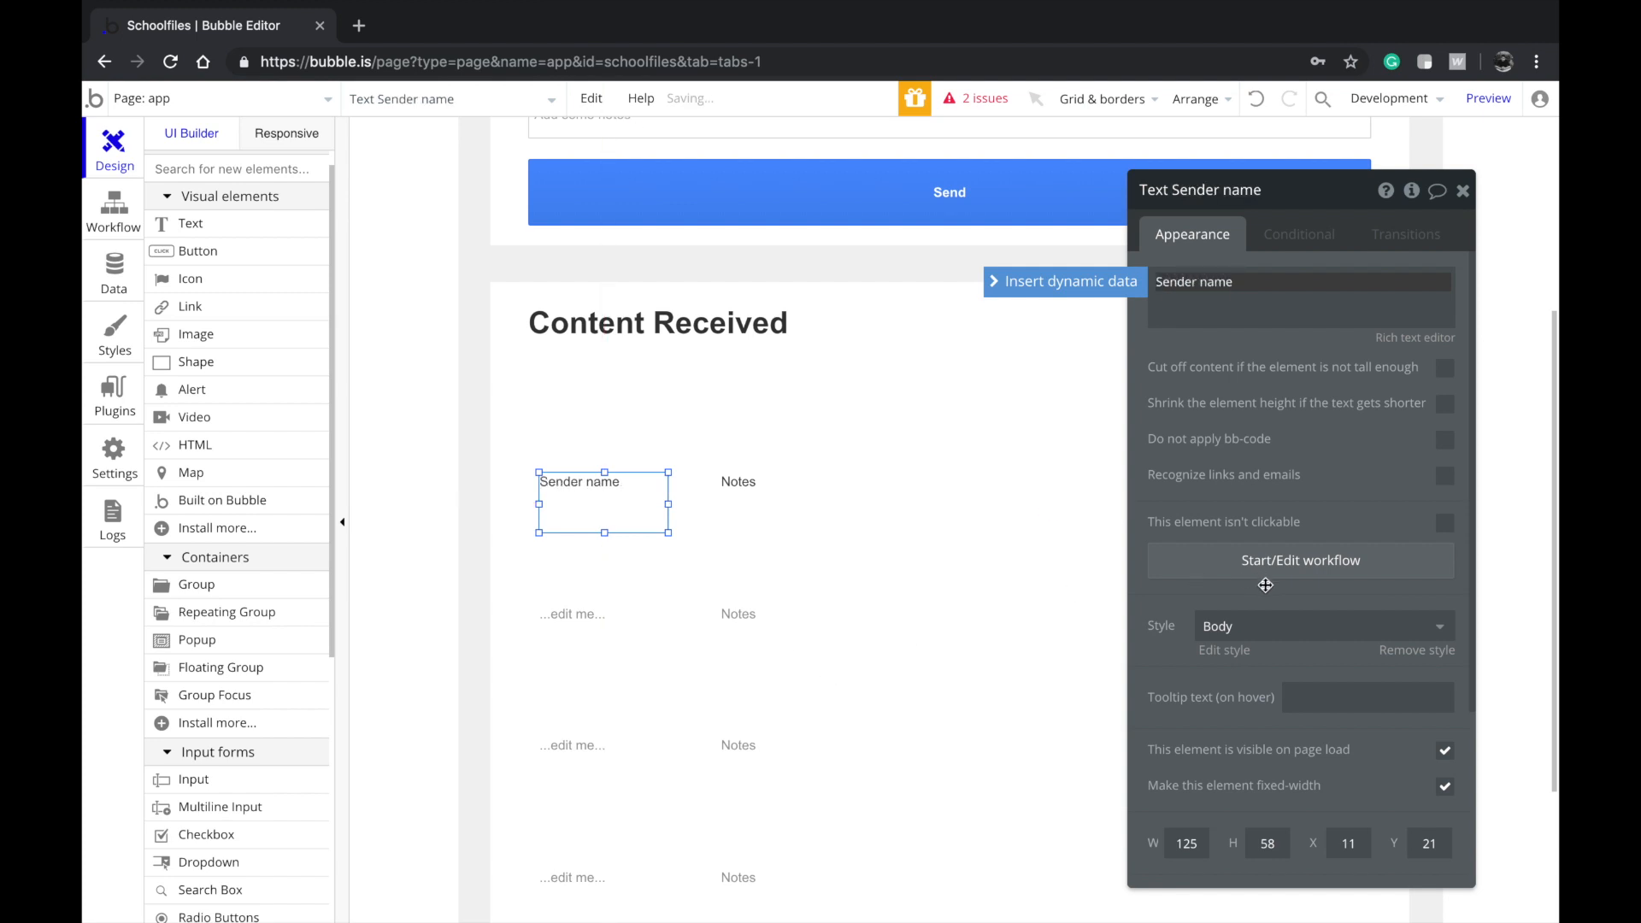
pyautogui.click(1267, 626)
pyautogui.scroll(-1, 1250, 785)
pyautogui.scroll(1, 1273, 722)
pyautogui.scroll(-3, 1259, 807)
pyautogui.click(1239, 846)
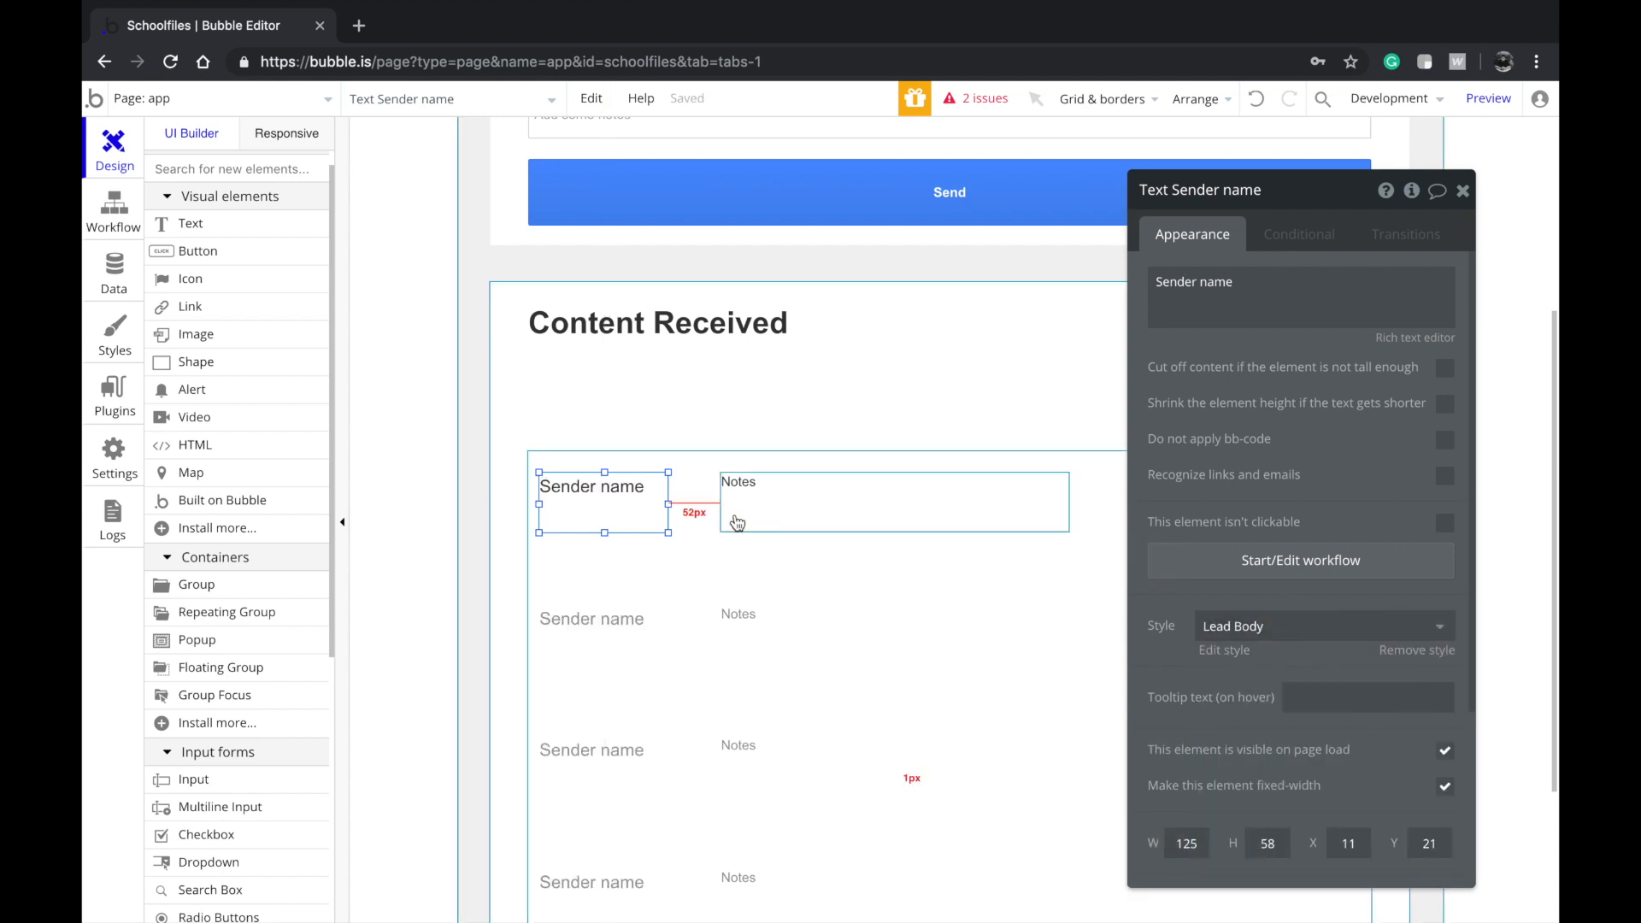
pyautogui.click(1247, 626)
pyautogui.click(1247, 685)
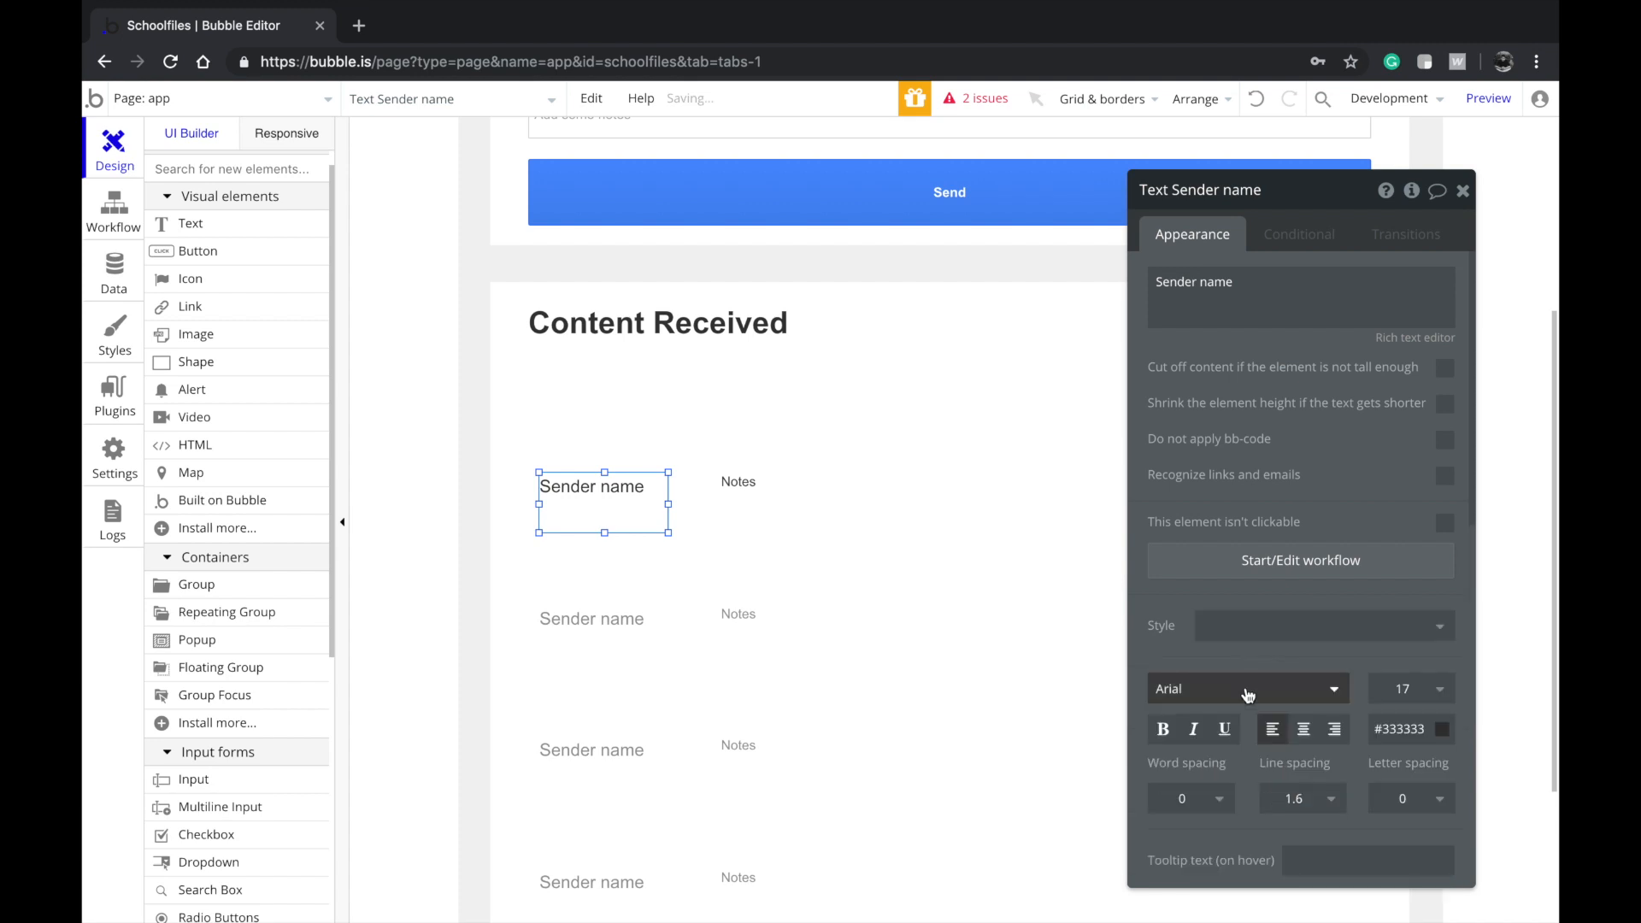
pyautogui.click(1163, 728)
# Move the Notes text below Sender name and widen Sender name to 820px
pyautogui.moveTo(793, 508); pyautogui.dragTo(750, 544)
pyautogui.moveTo(633, 502); pyautogui.dragTo(662, 493)
pyautogui.click(761, 516)
pyautogui.moveTo(762, 516); pyautogui.dragTo(1373, 509)
pyautogui.click(652, 495)
pyautogui.moveTo(577, 502); pyautogui.dragTo(531, 502)
pyautogui.click(583, 535)
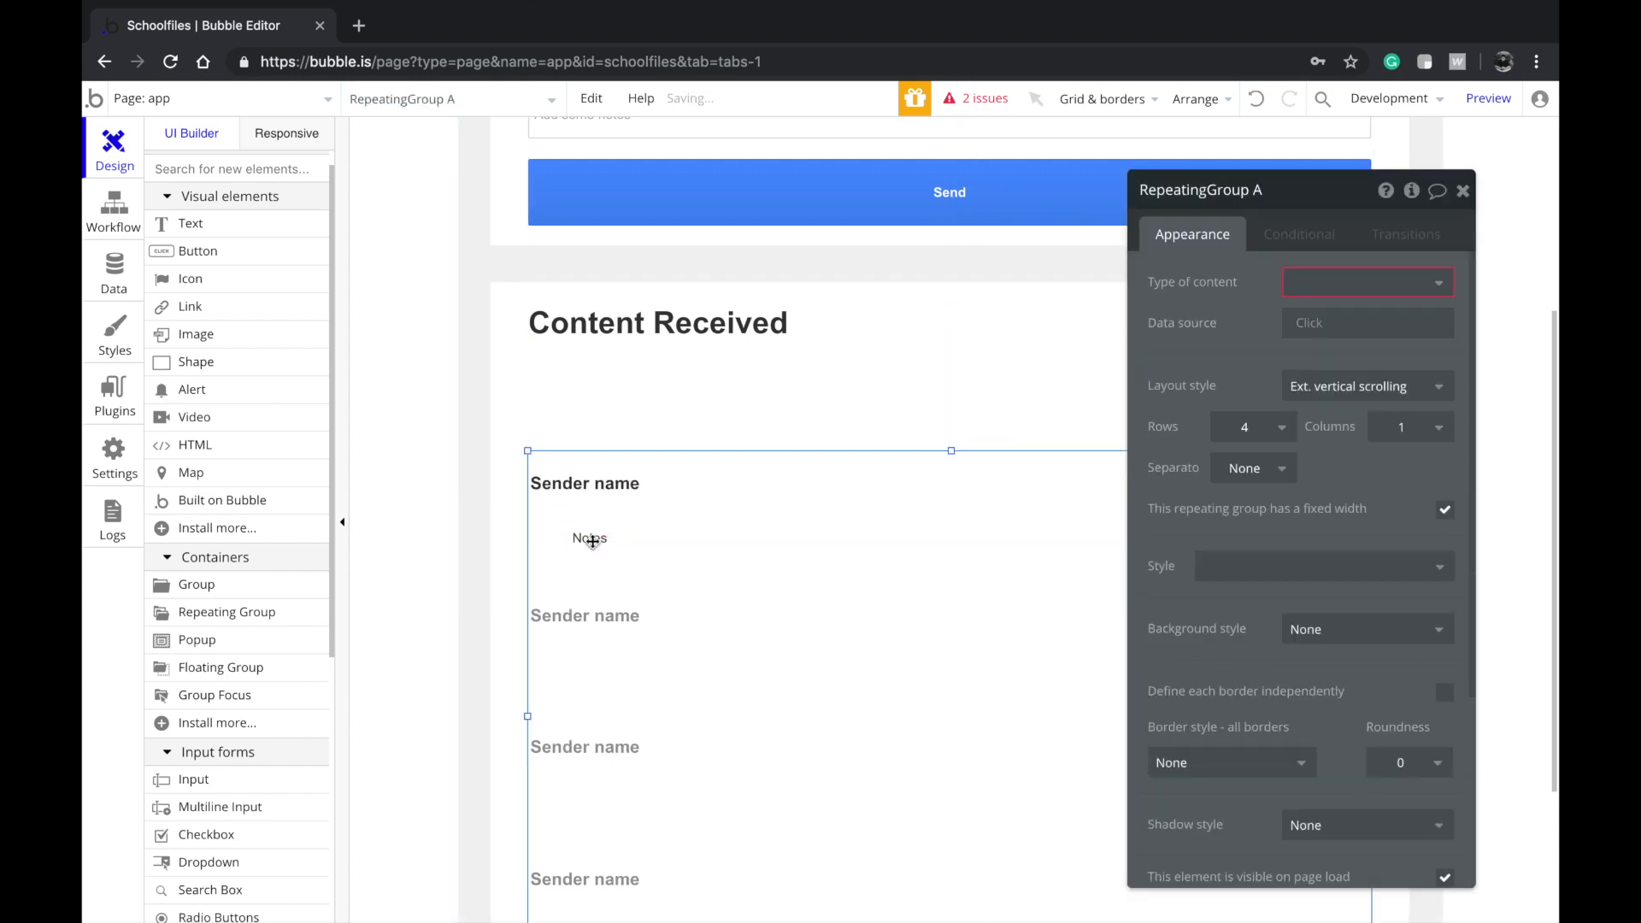
# Extend the received-content repeating list downward and center it horizontally
pyautogui.click(654, 440)
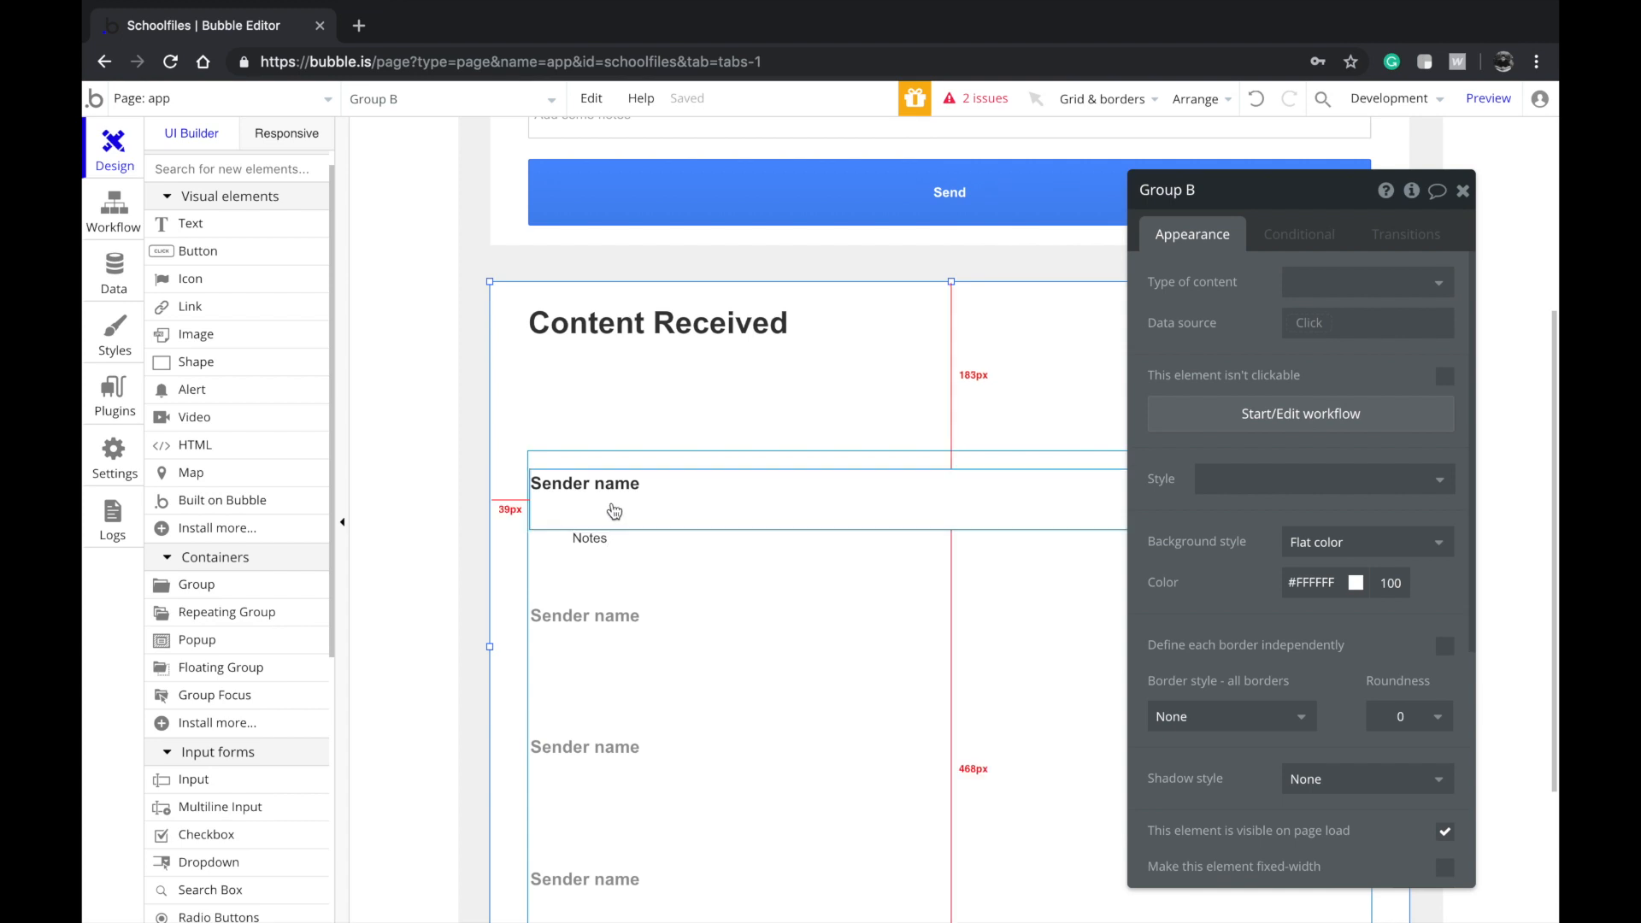
pyautogui.click(615, 509)
pyautogui.click(729, 692)
pyautogui.scroll(-3, 729, 692)
pyautogui.moveTo(950, 709); pyautogui.dragTo(951, 736)
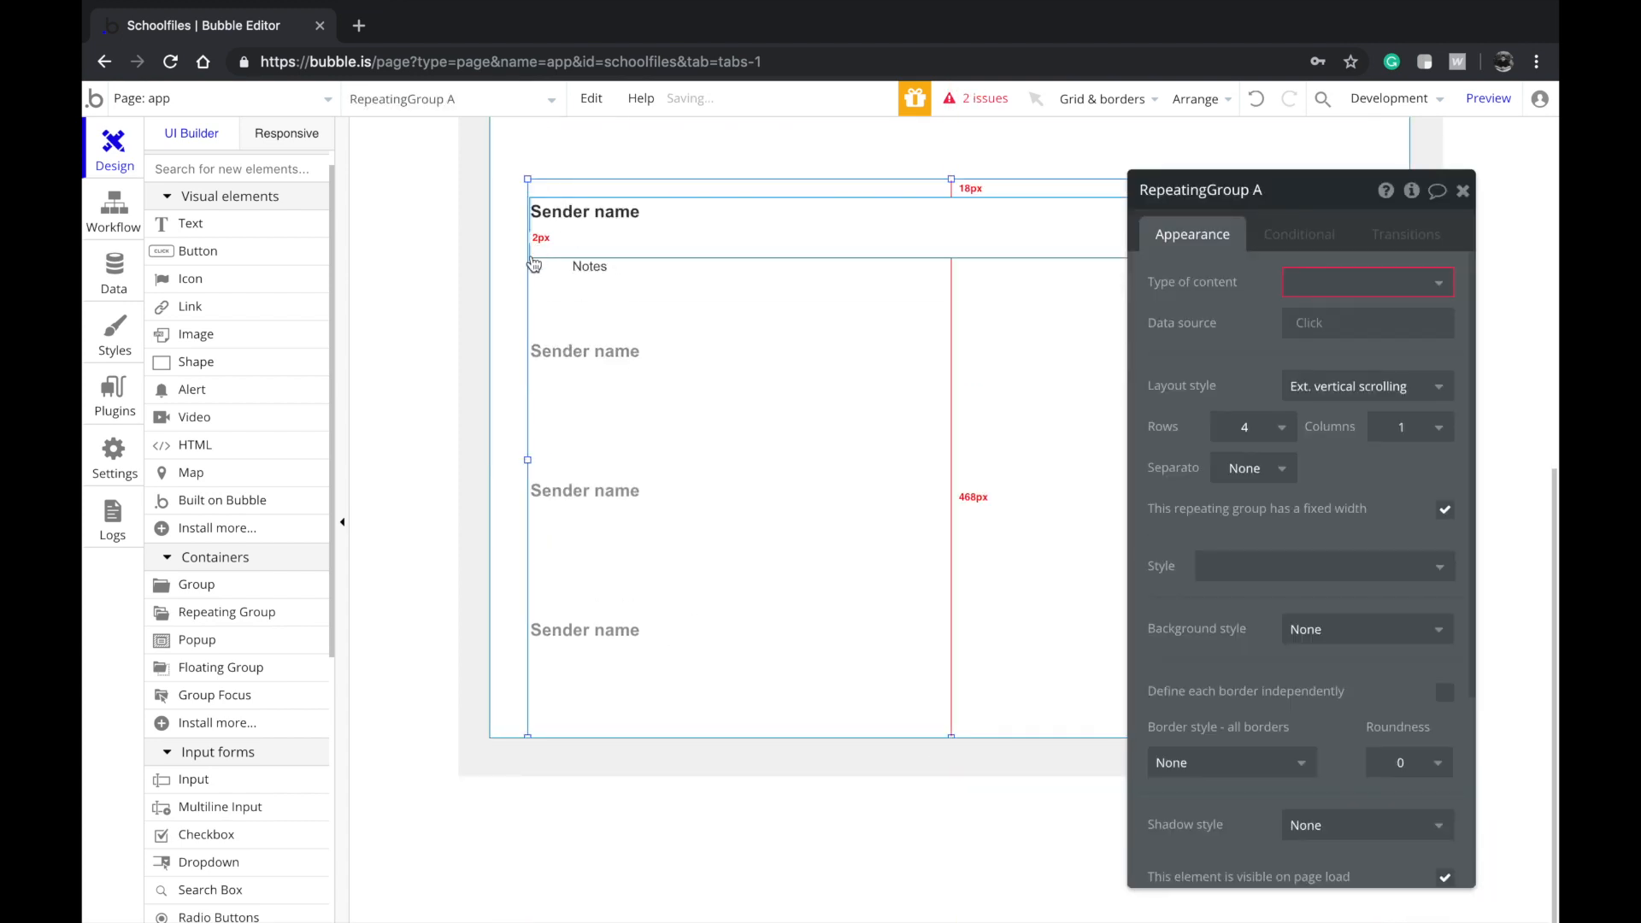
pyautogui.click(620, 266)
pyautogui.click(633, 254)
pyautogui.click(689, 326)
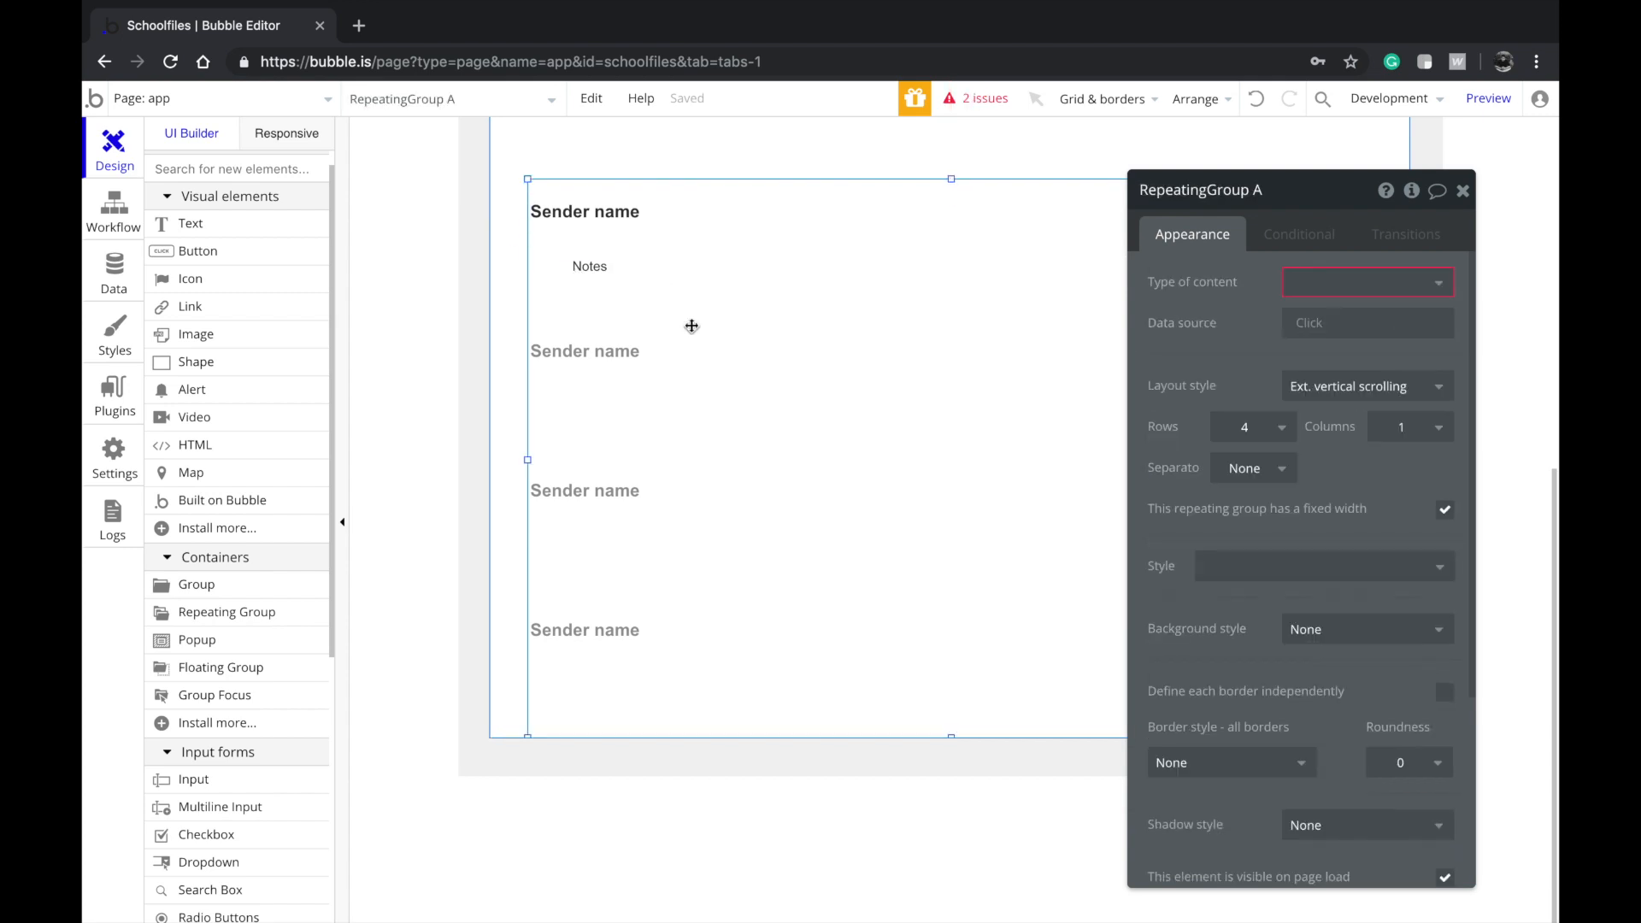
pyautogui.rightClick(692, 330)
pyautogui.click(801, 827)
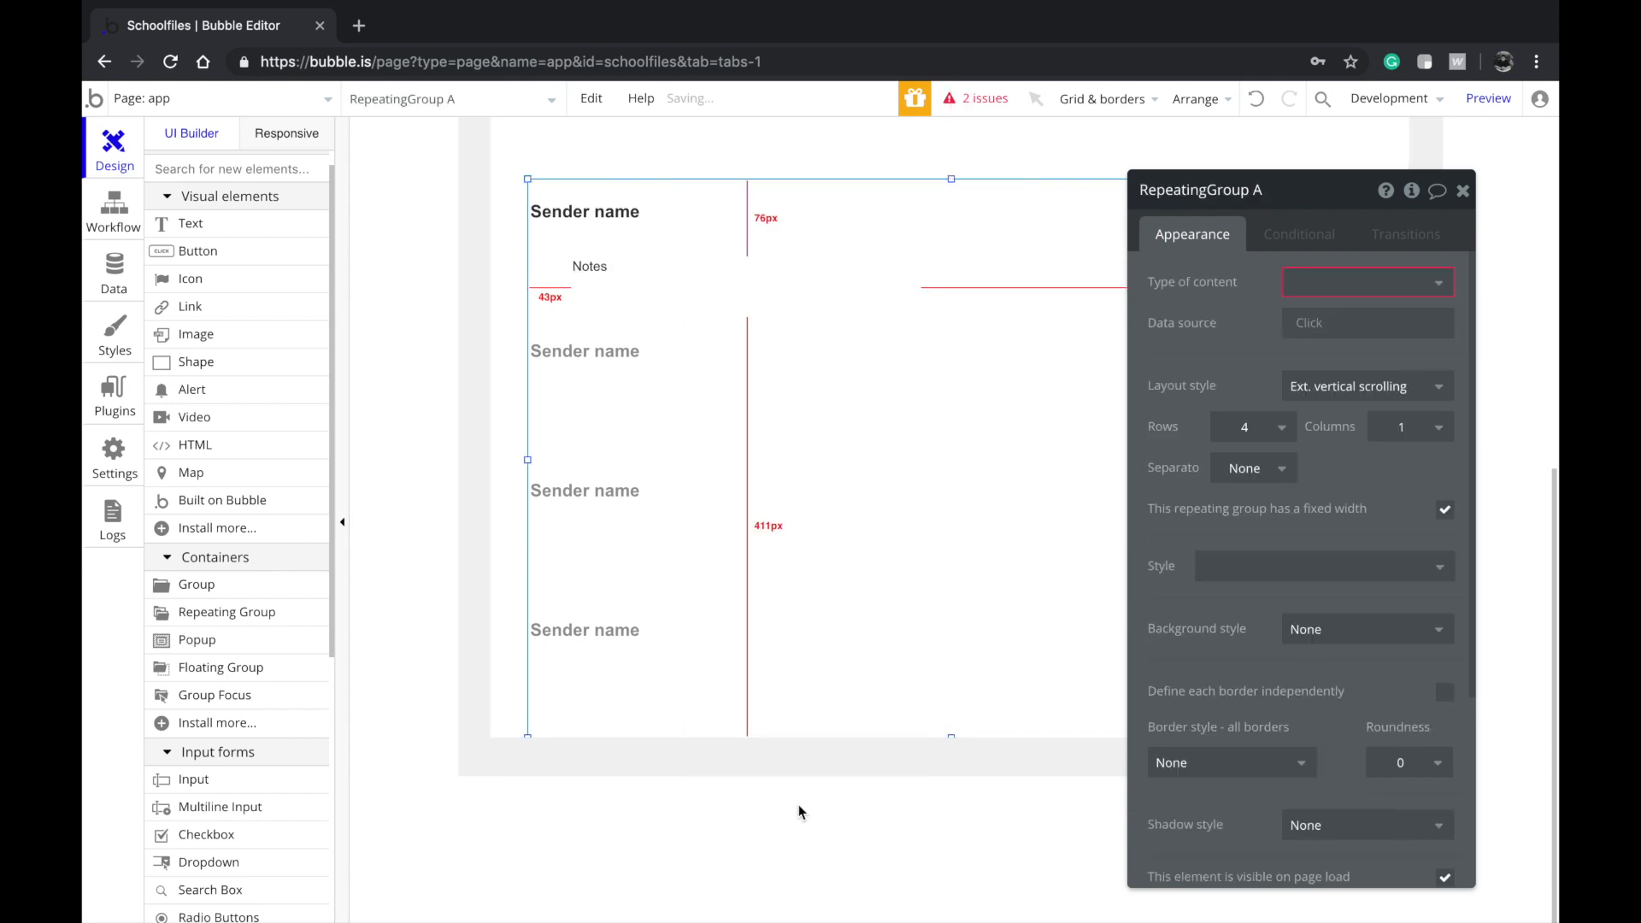
# Move Notes up under Sender name, shorten Sender name and widen Notes
pyautogui.moveTo(652, 293); pyautogui.dragTo(638, 257)
pyautogui.scroll(3, 686, 239)
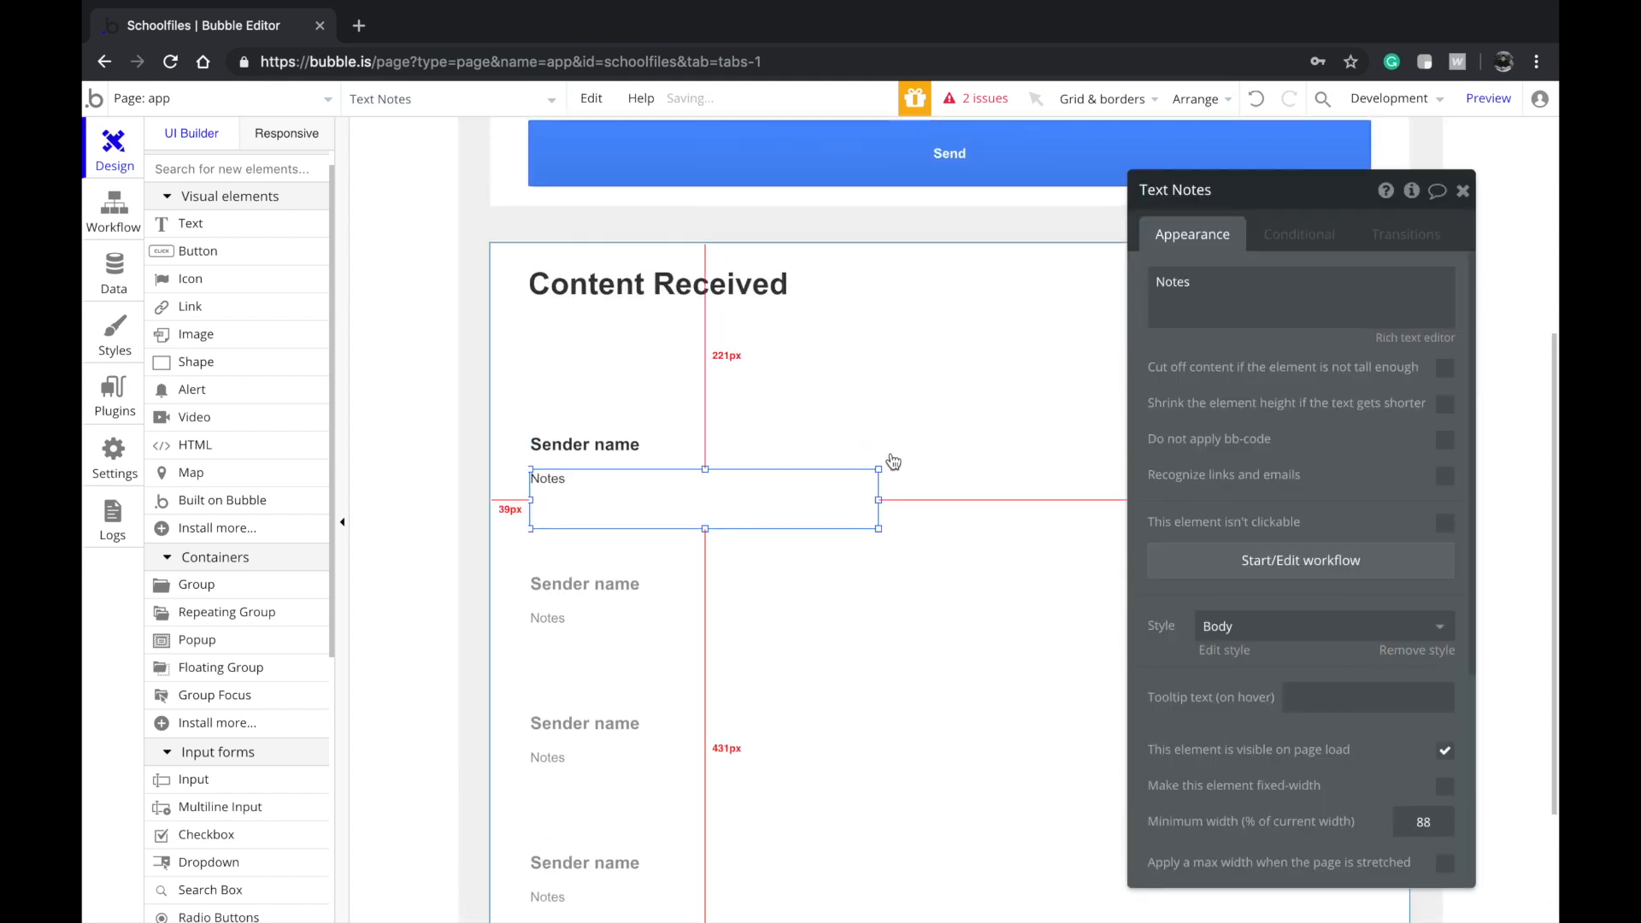
pyautogui.click(918, 484)
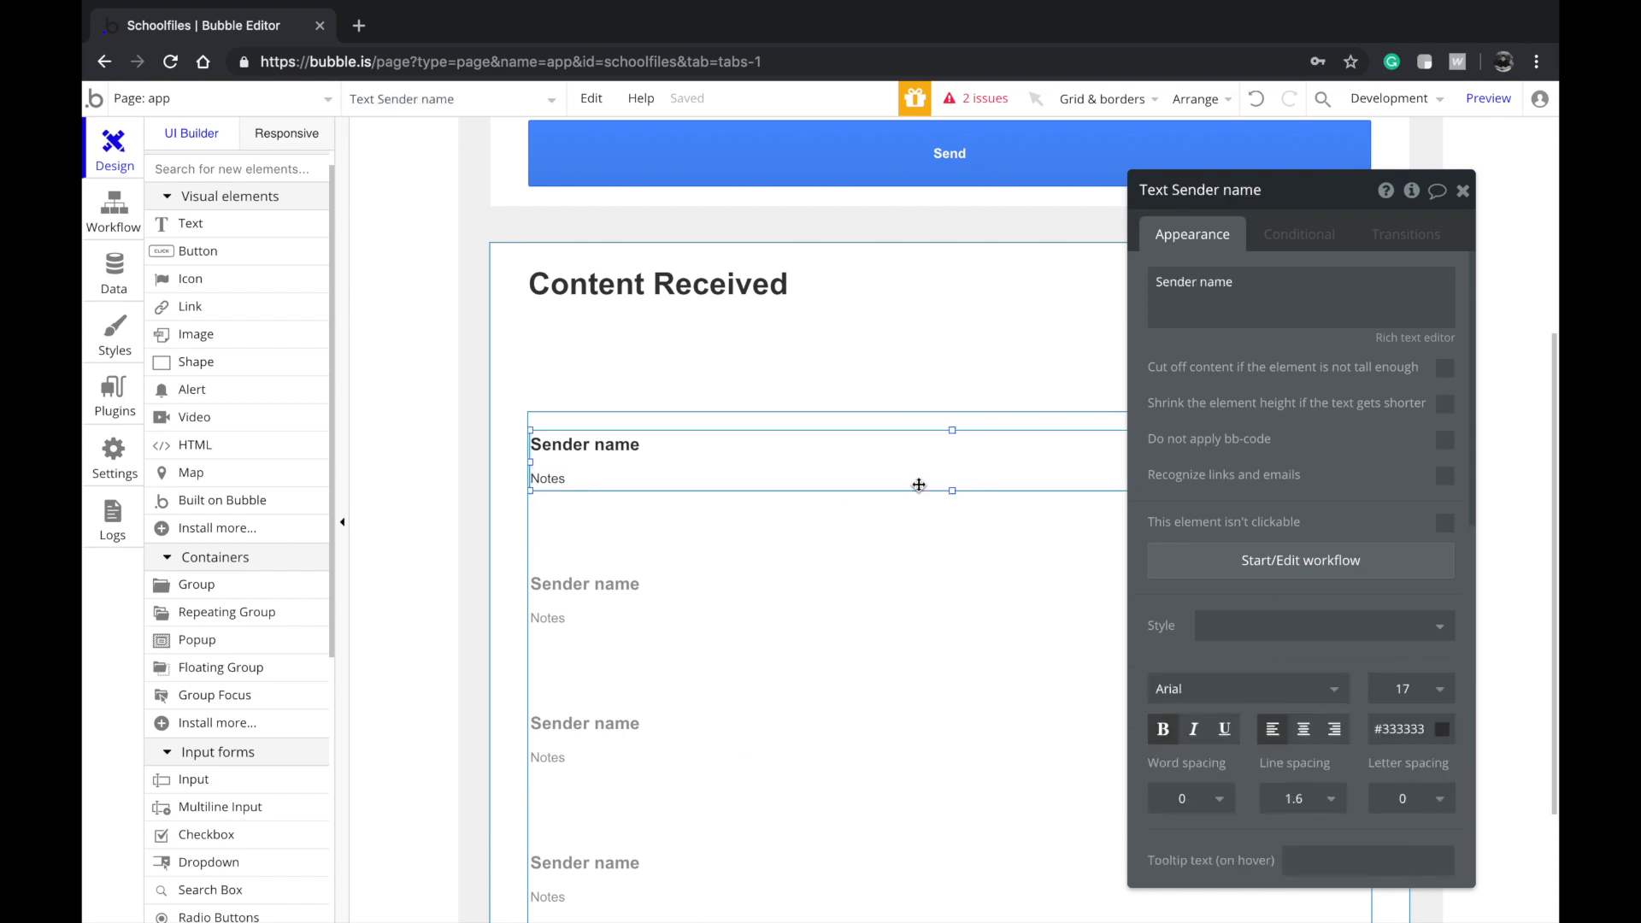
pyautogui.moveTo(952, 492); pyautogui.dragTo(1370, 512)
pyautogui.click(757, 492)
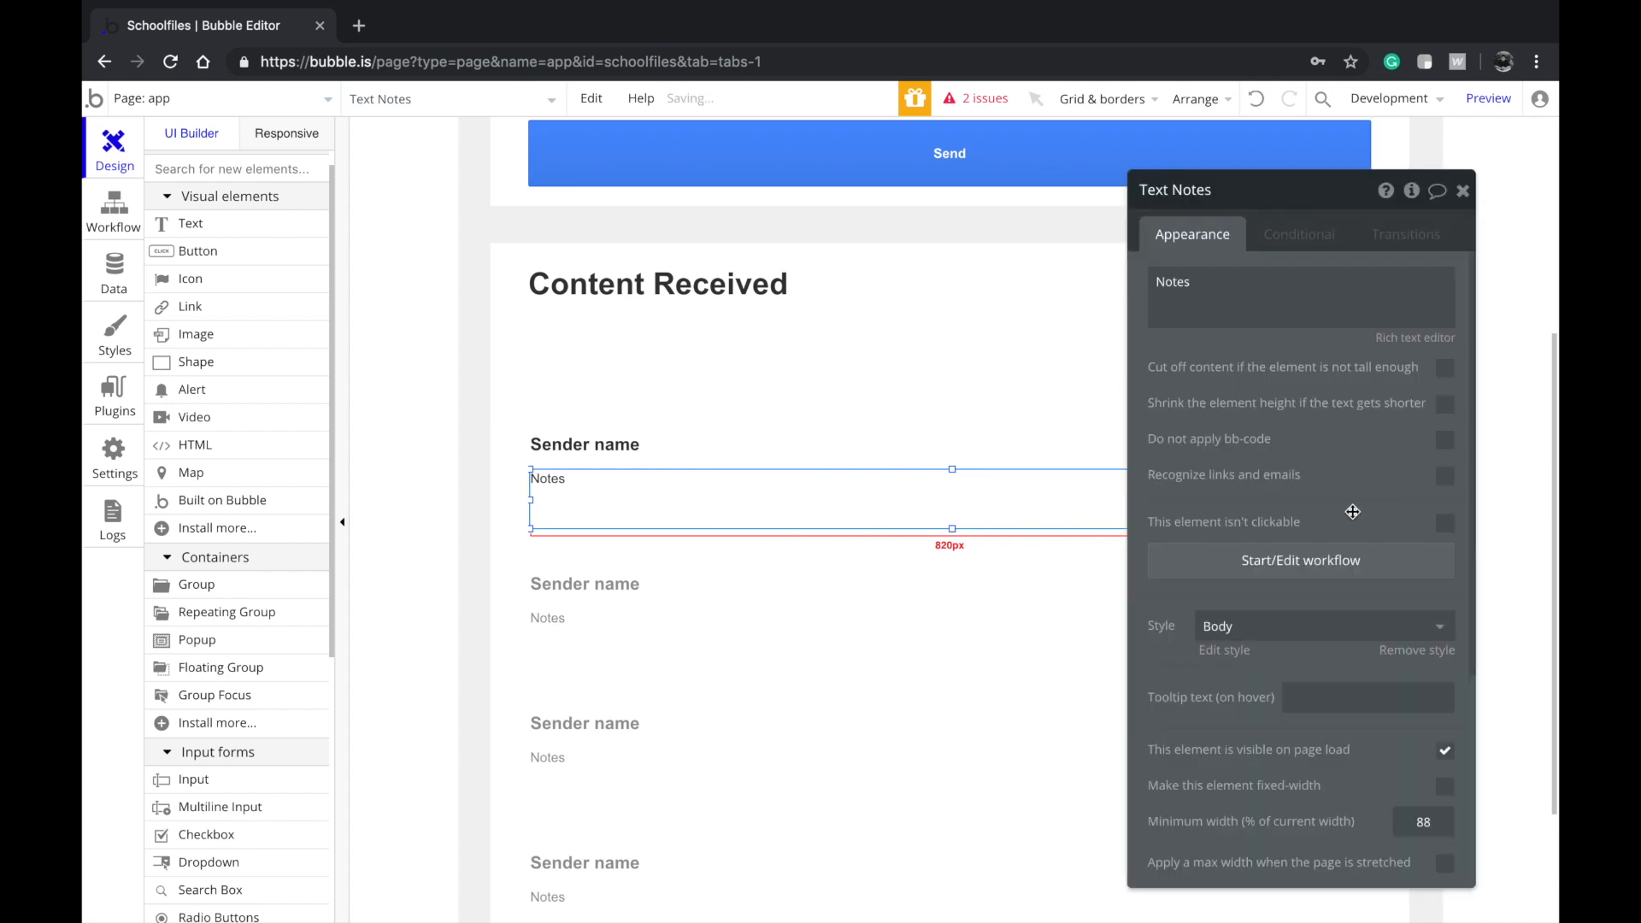
pyautogui.moveTo(1277, 458); pyautogui.dragTo(305, 496)
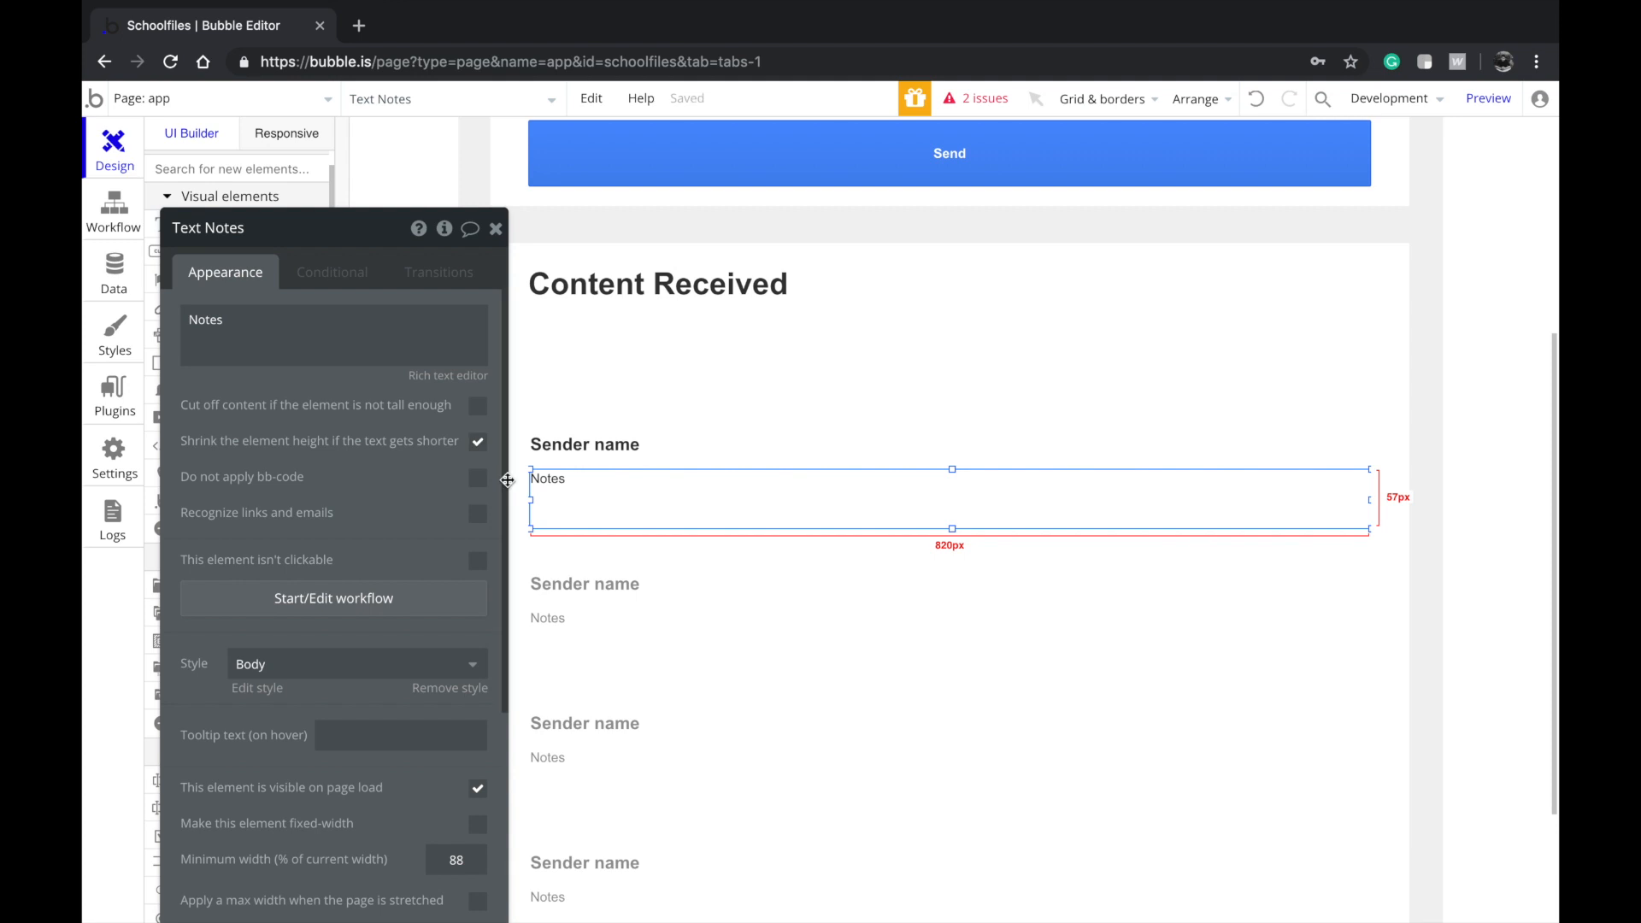
pyautogui.moveTo(507, 481); pyautogui.dragTo(1301, 390)
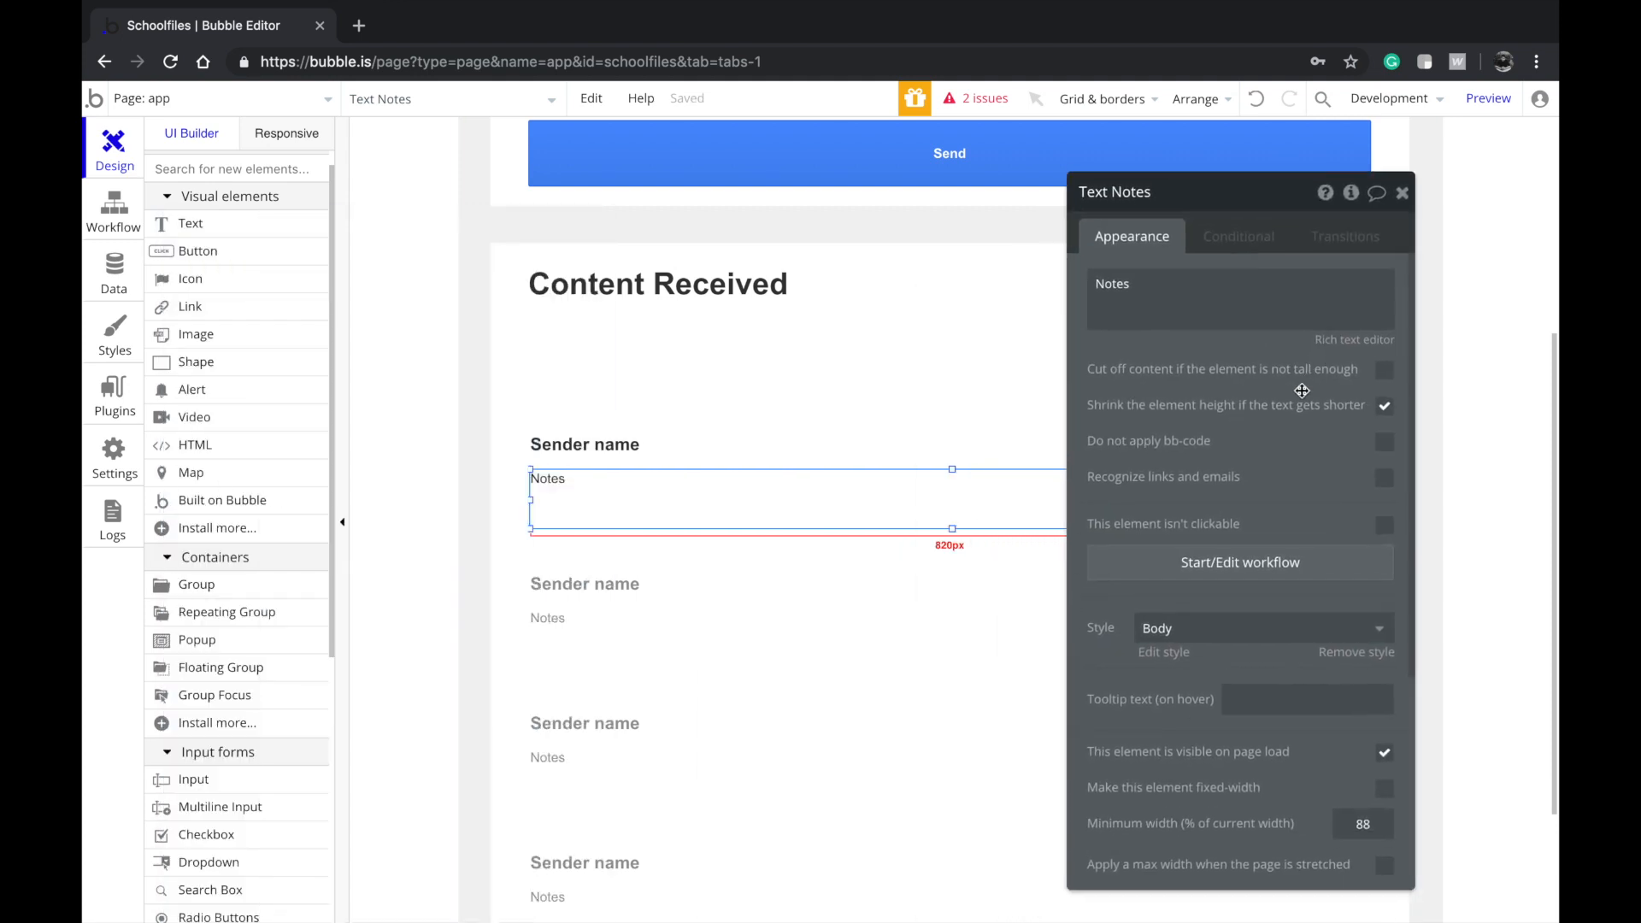
# Make links and emails in Notes clickable with link colour blue #33B5E5
pyautogui.click(1383, 479)
pyautogui.click(1259, 511)
pyautogui.moveTo(1295, 603)
pyautogui.mouseDown()
pyautogui.moveTo(1379, 613)
pyautogui.moveTo(1367, 660)
pyautogui.mouseUp()
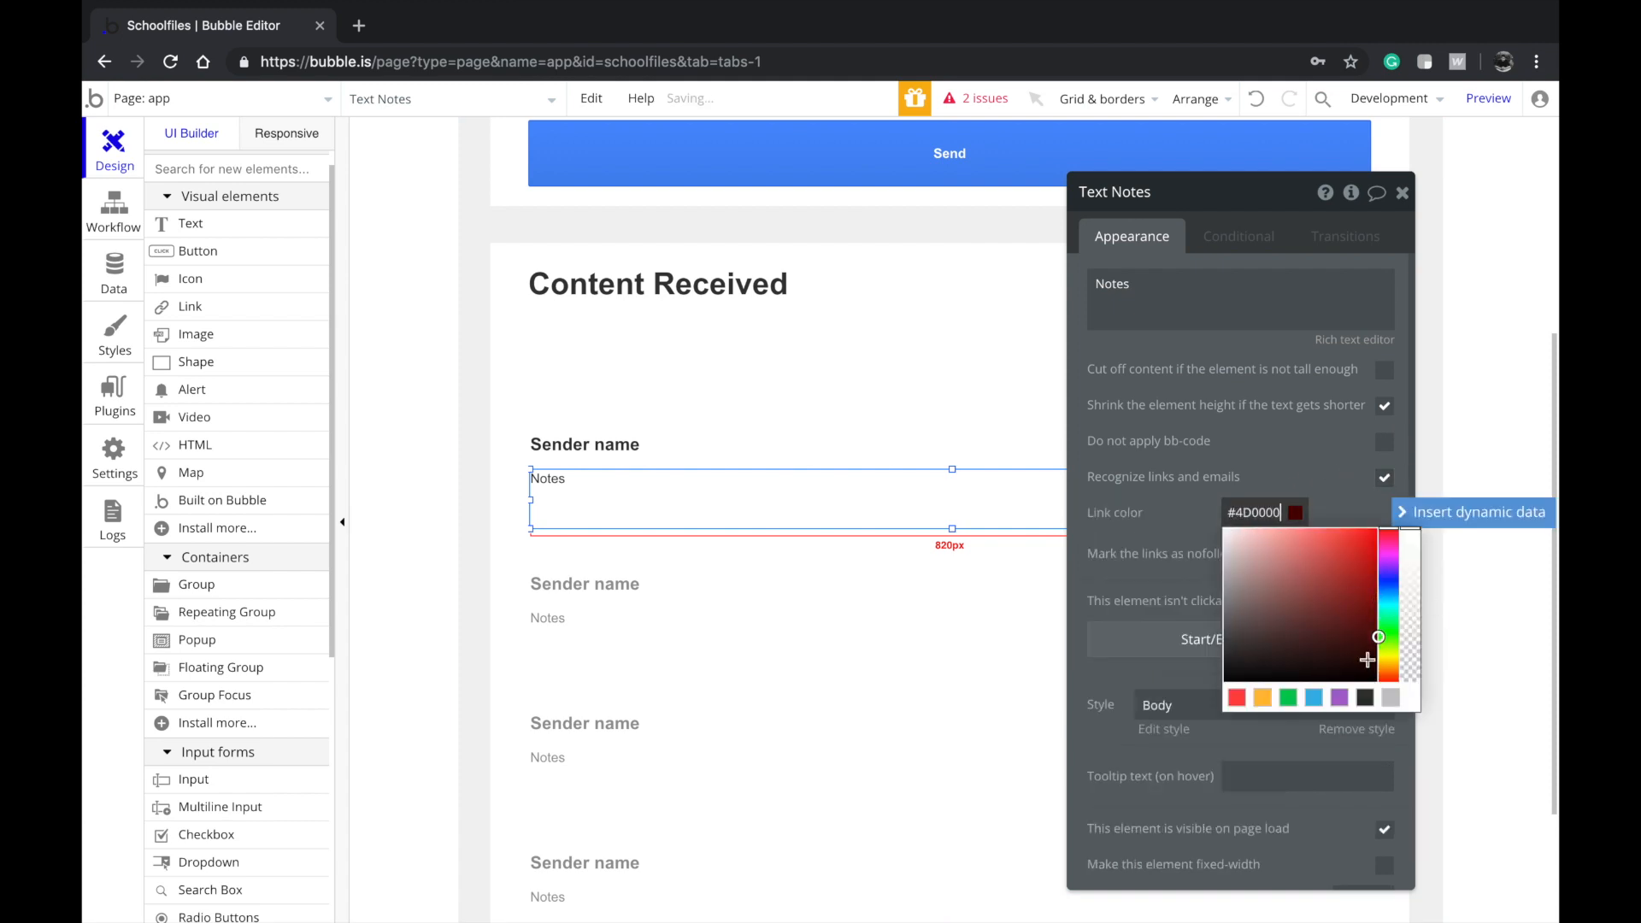
pyautogui.click(1321, 699)
pyautogui.click(1152, 416)
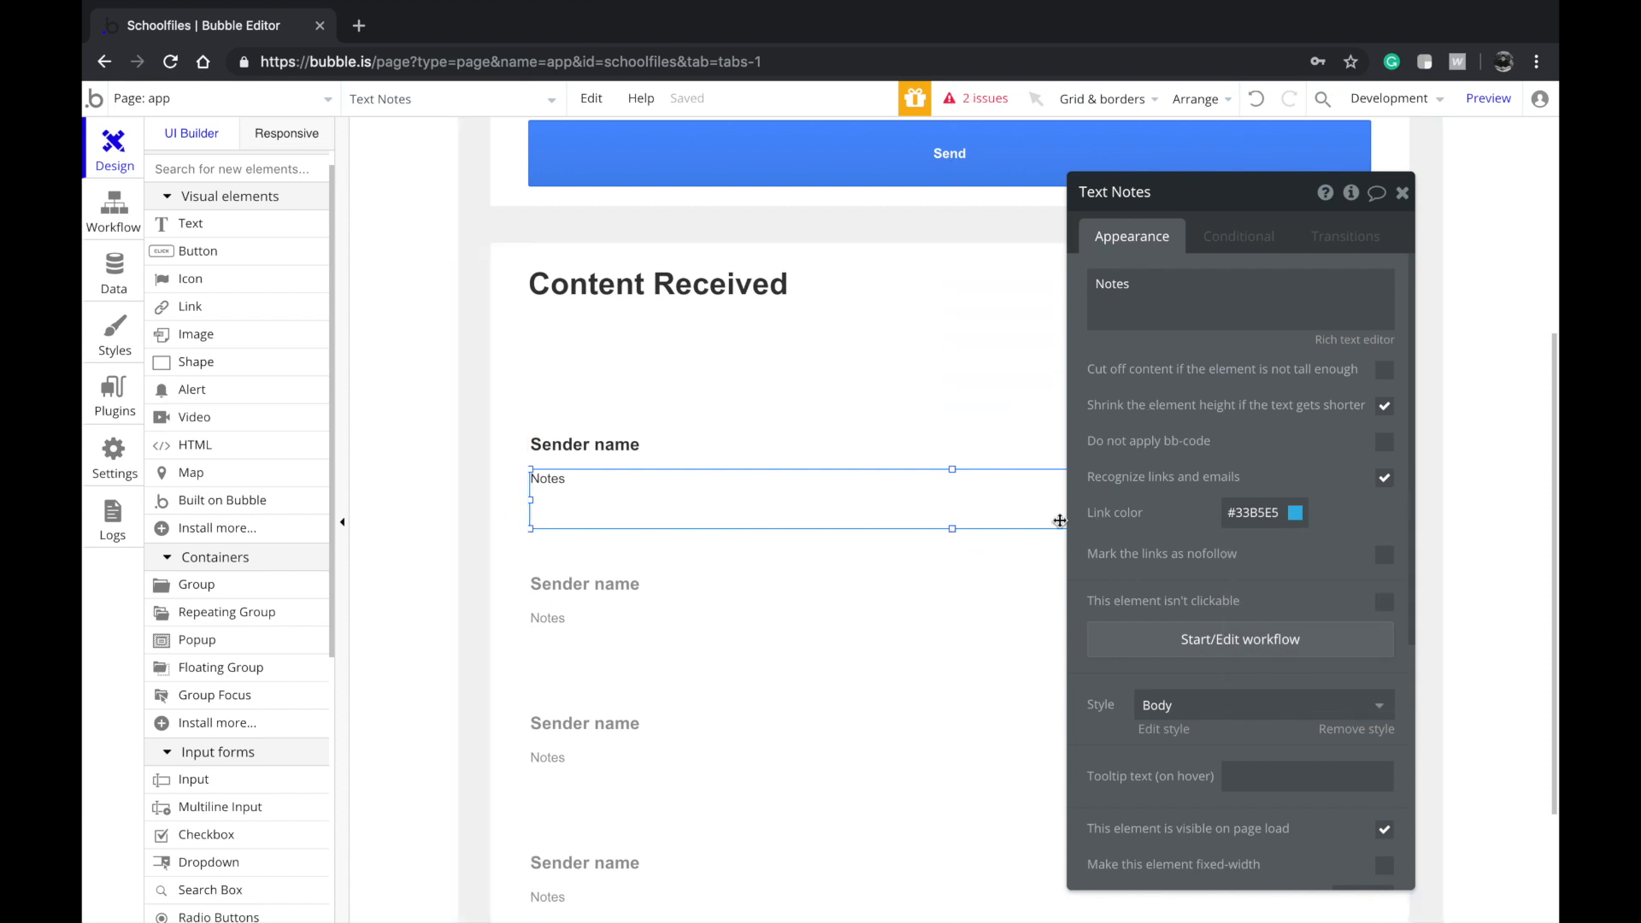
# Narrow Sender name to about 677px and Notes to 671px so they stack compactly
pyautogui.scroll(3, 854, 384)
pyautogui.click(761, 323)
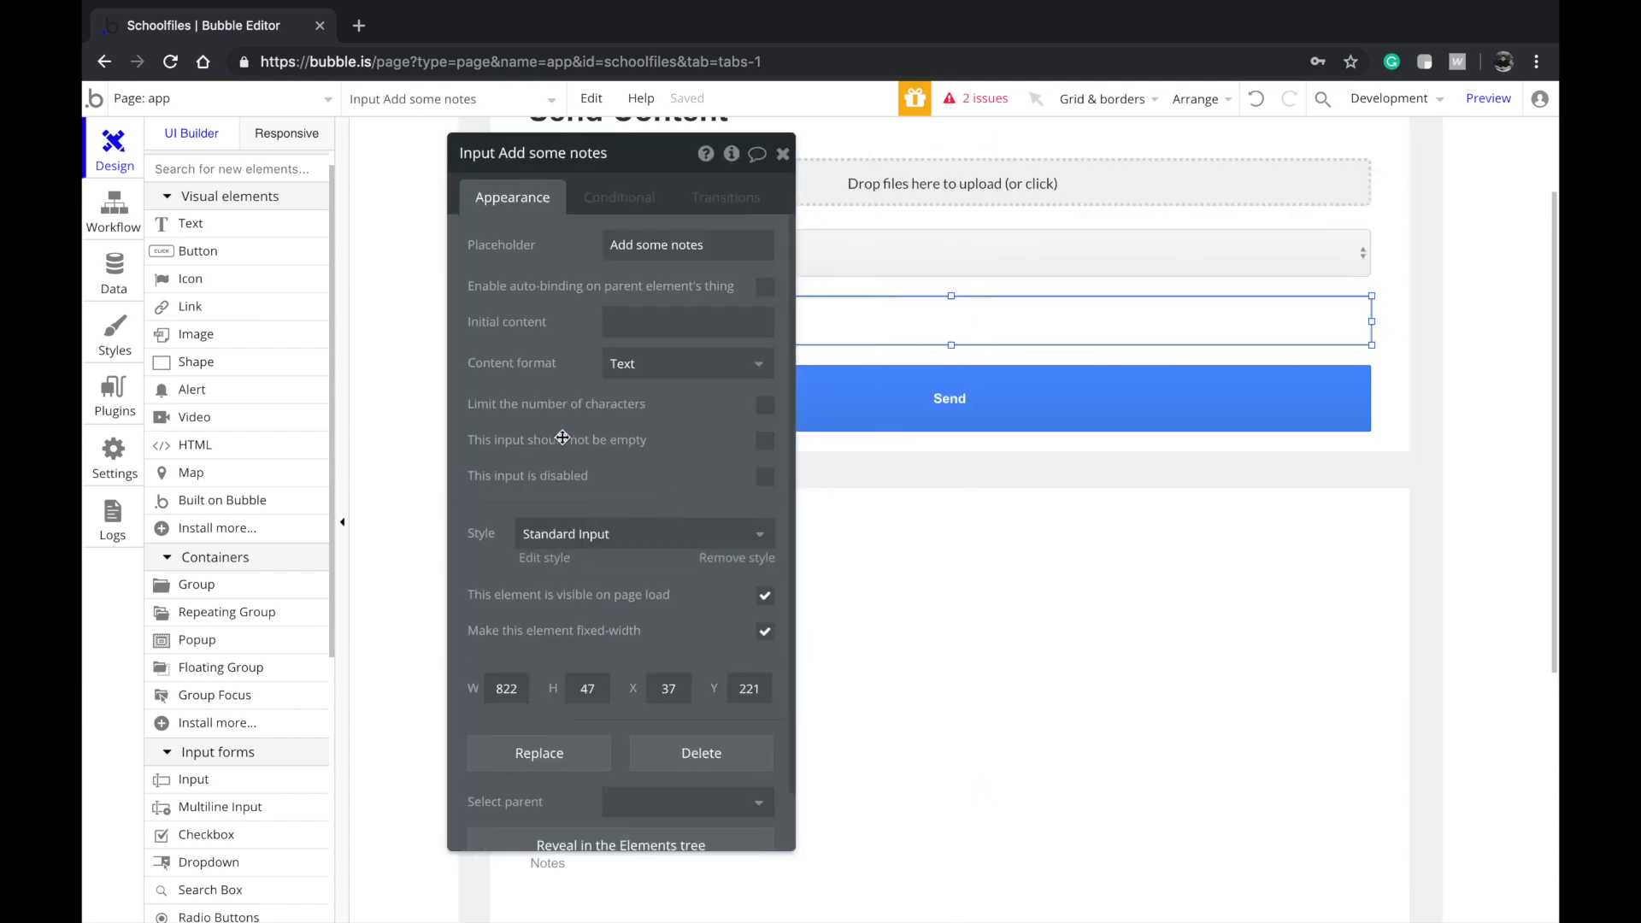
pyautogui.click(1262, 709)
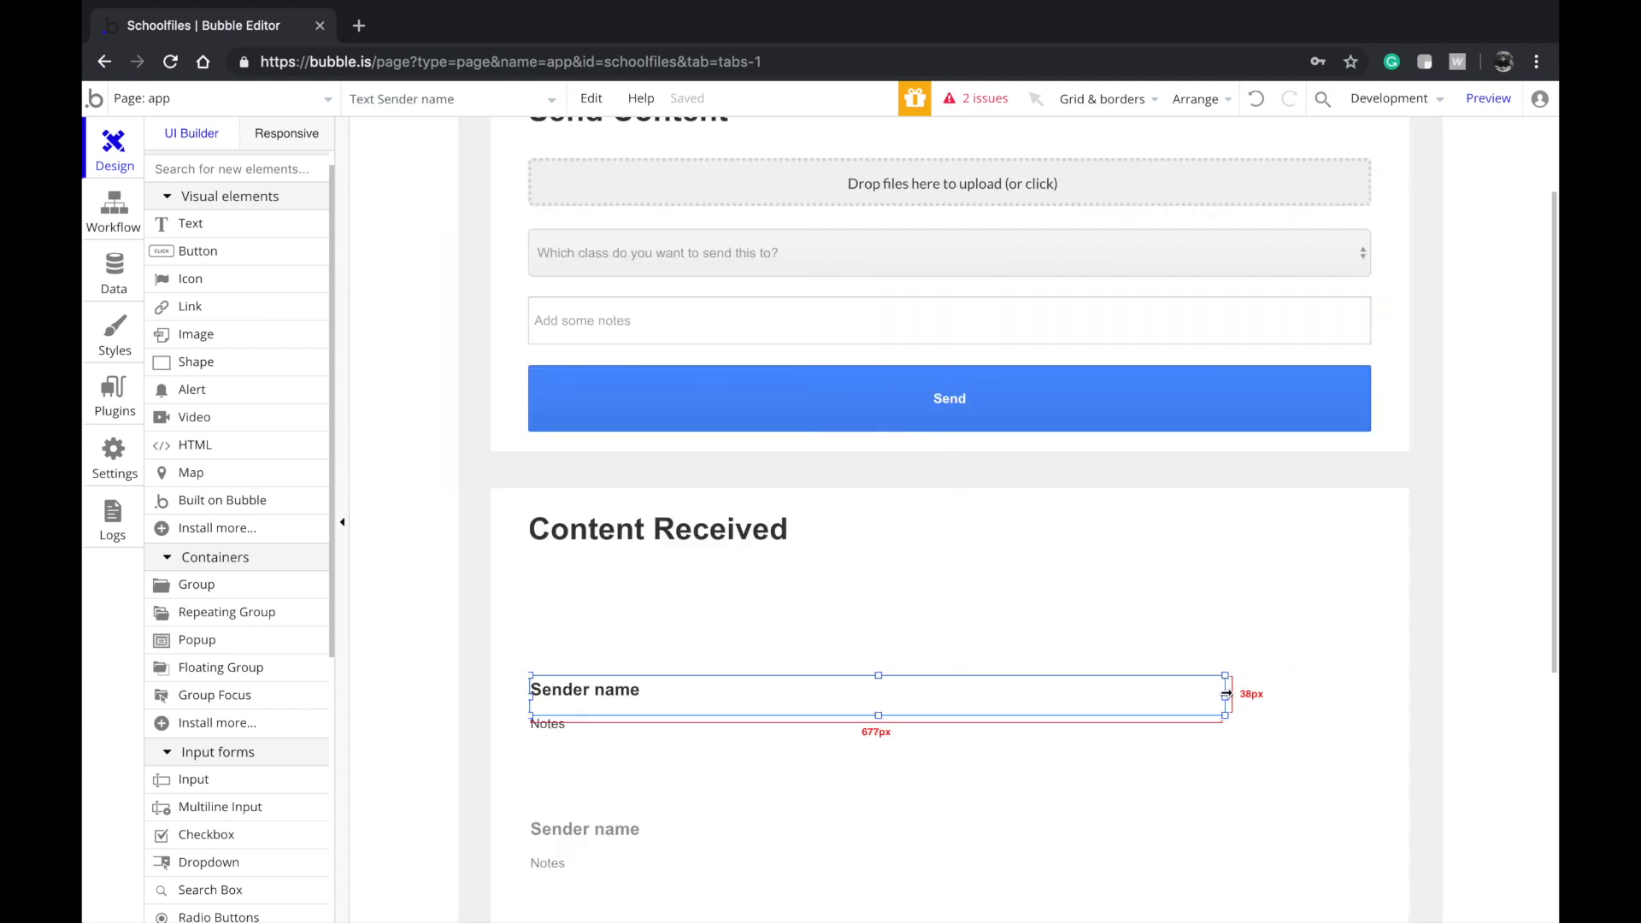
pyautogui.doubleClick(1231, 699)
pyautogui.click(1345, 758)
pyautogui.moveTo(1374, 752); pyautogui.dragTo(1220, 743)
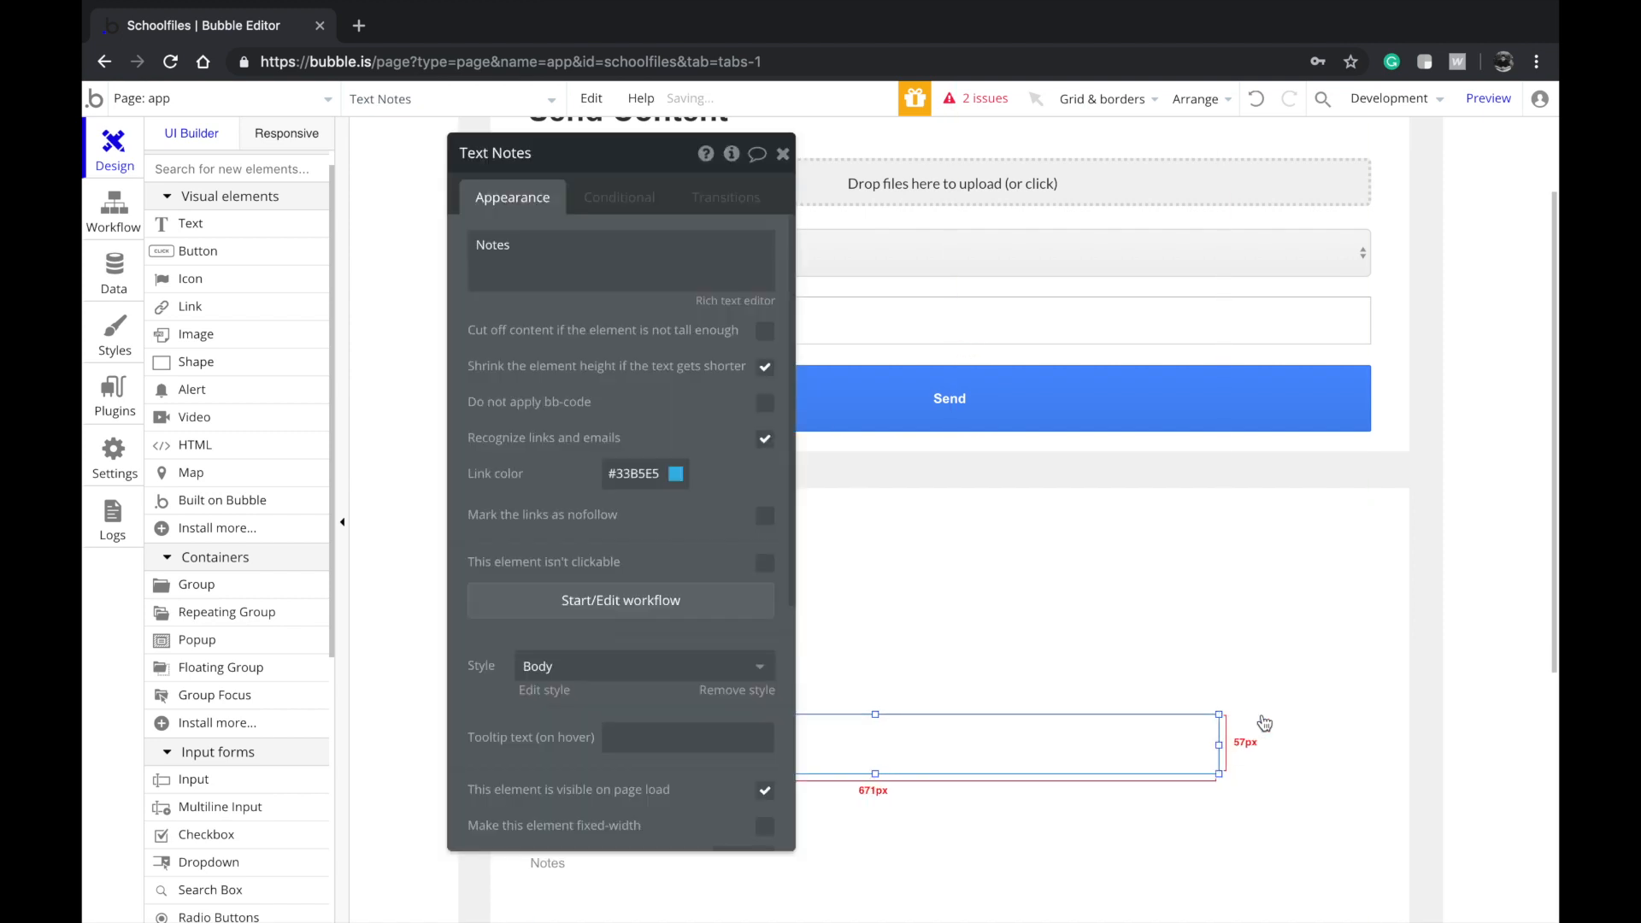
pyautogui.click(1262, 721)
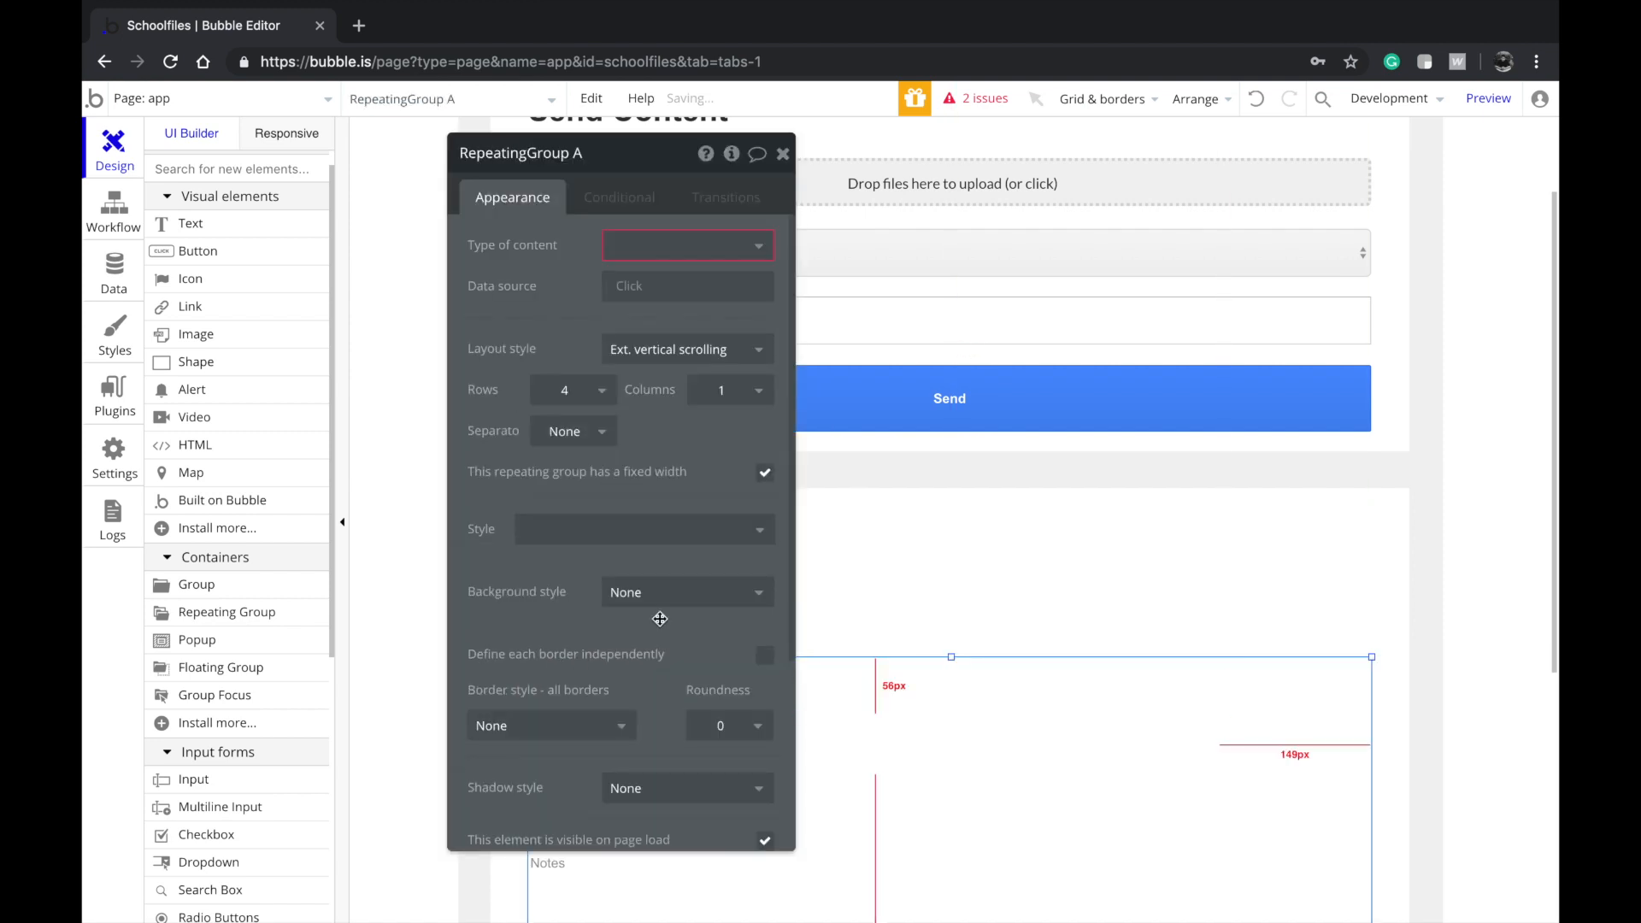
pyautogui.click(864, 414)
pyautogui.click(248, 248)
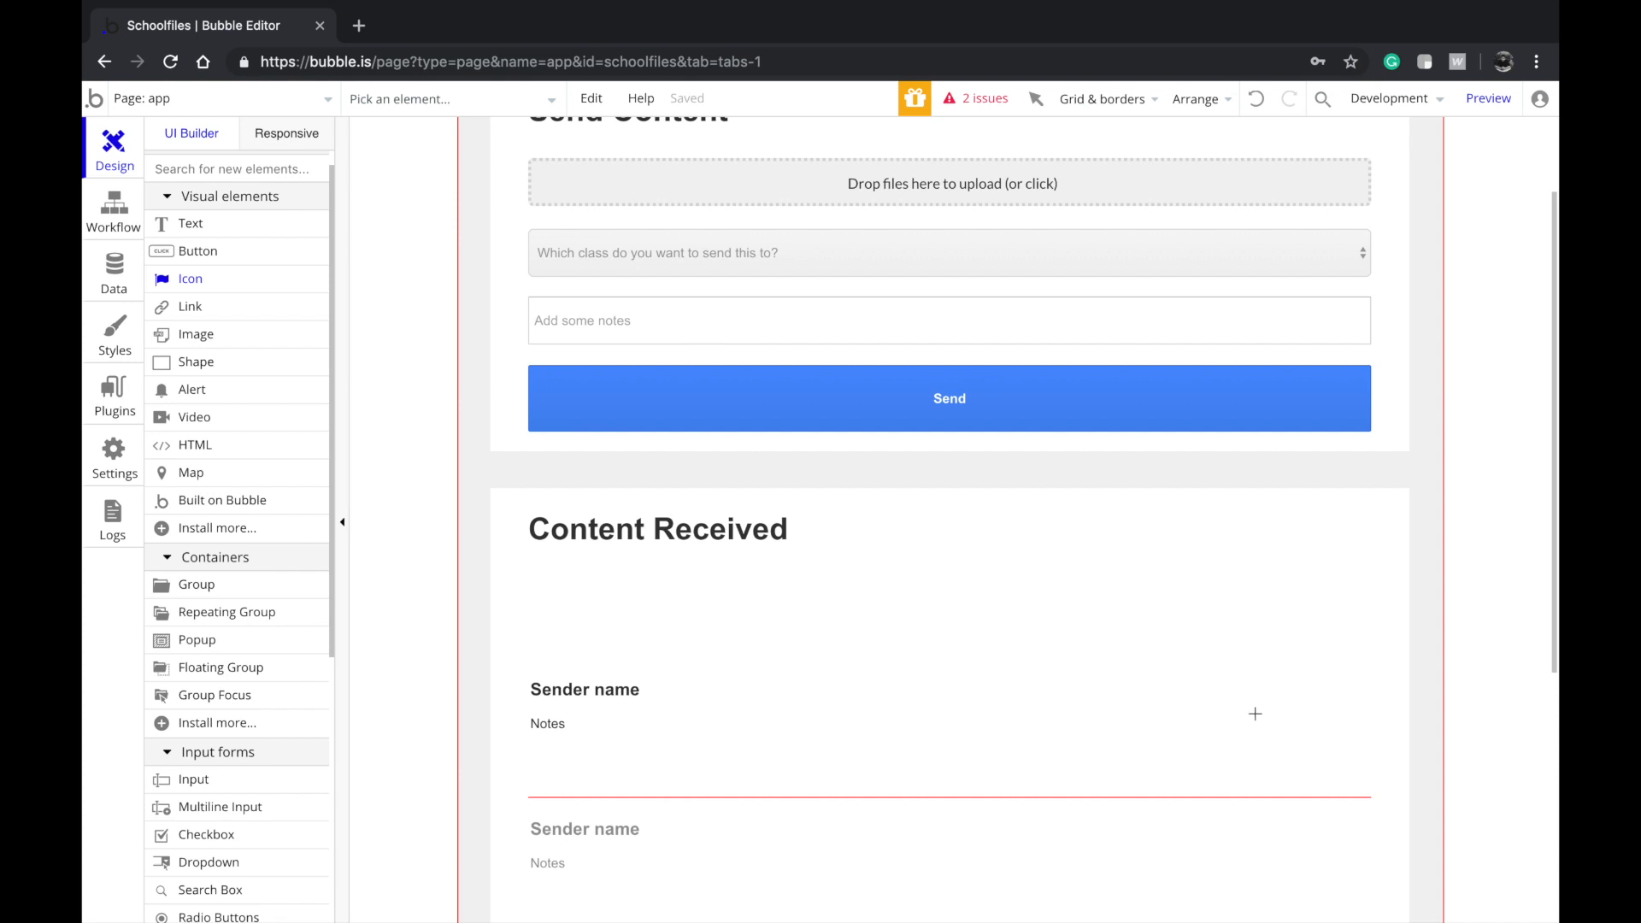
# Add a cloud download icon at the right of the first row, sized 32 by 32
pyautogui.moveTo(1292, 747); pyautogui.dragTo(1294, 747)
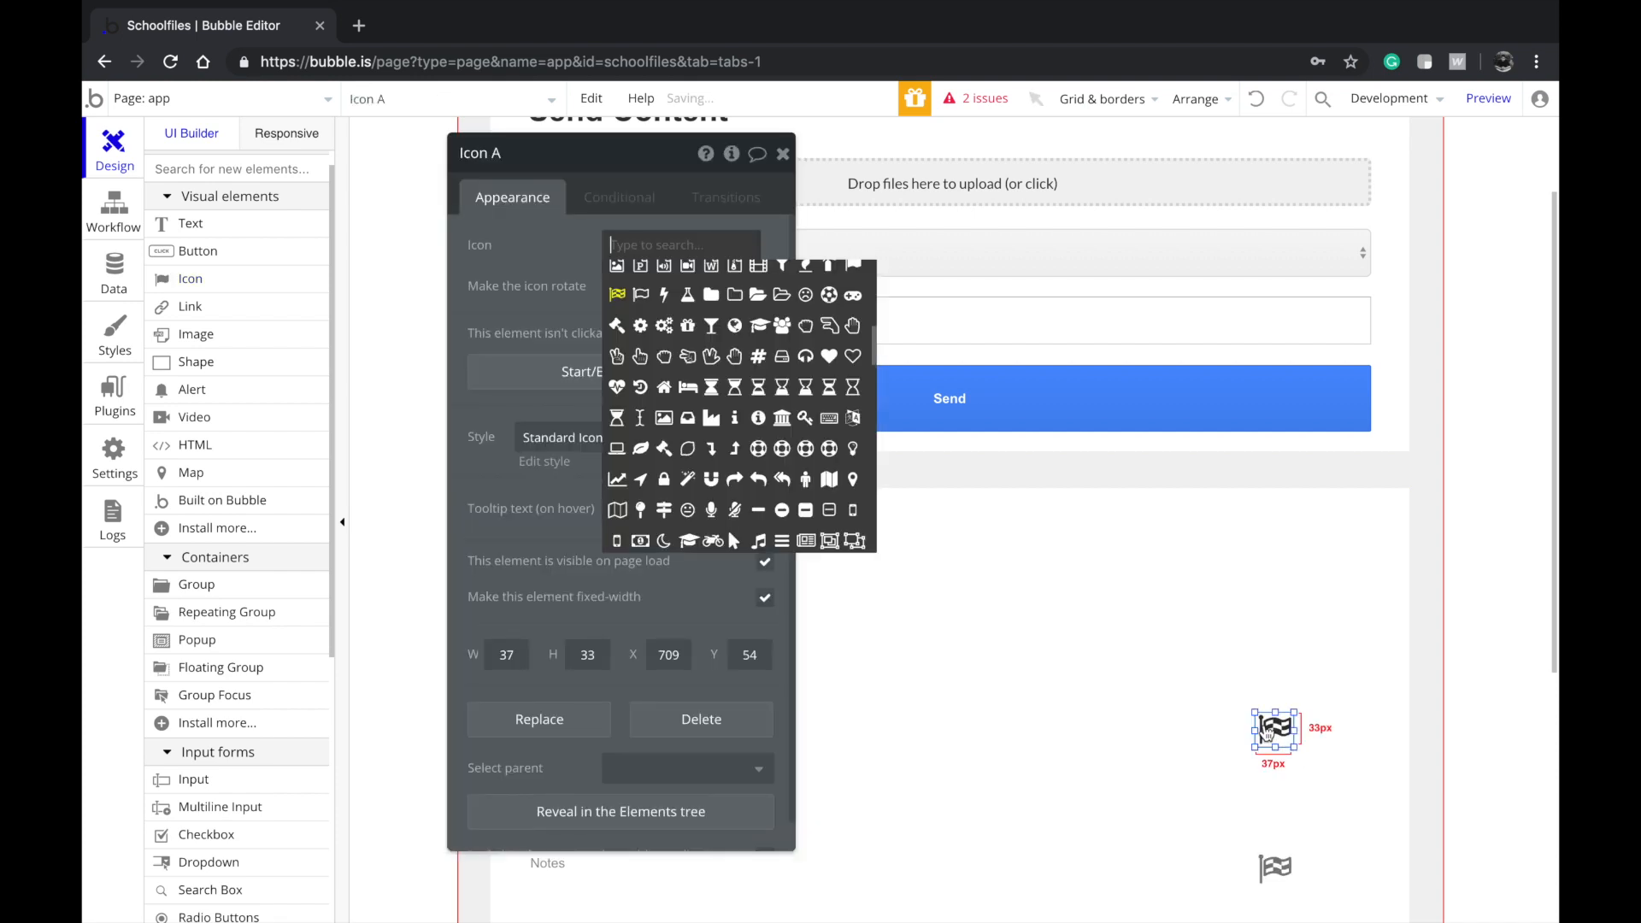
pyautogui.scroll(3, 697, 367)
pyautogui.write('down')
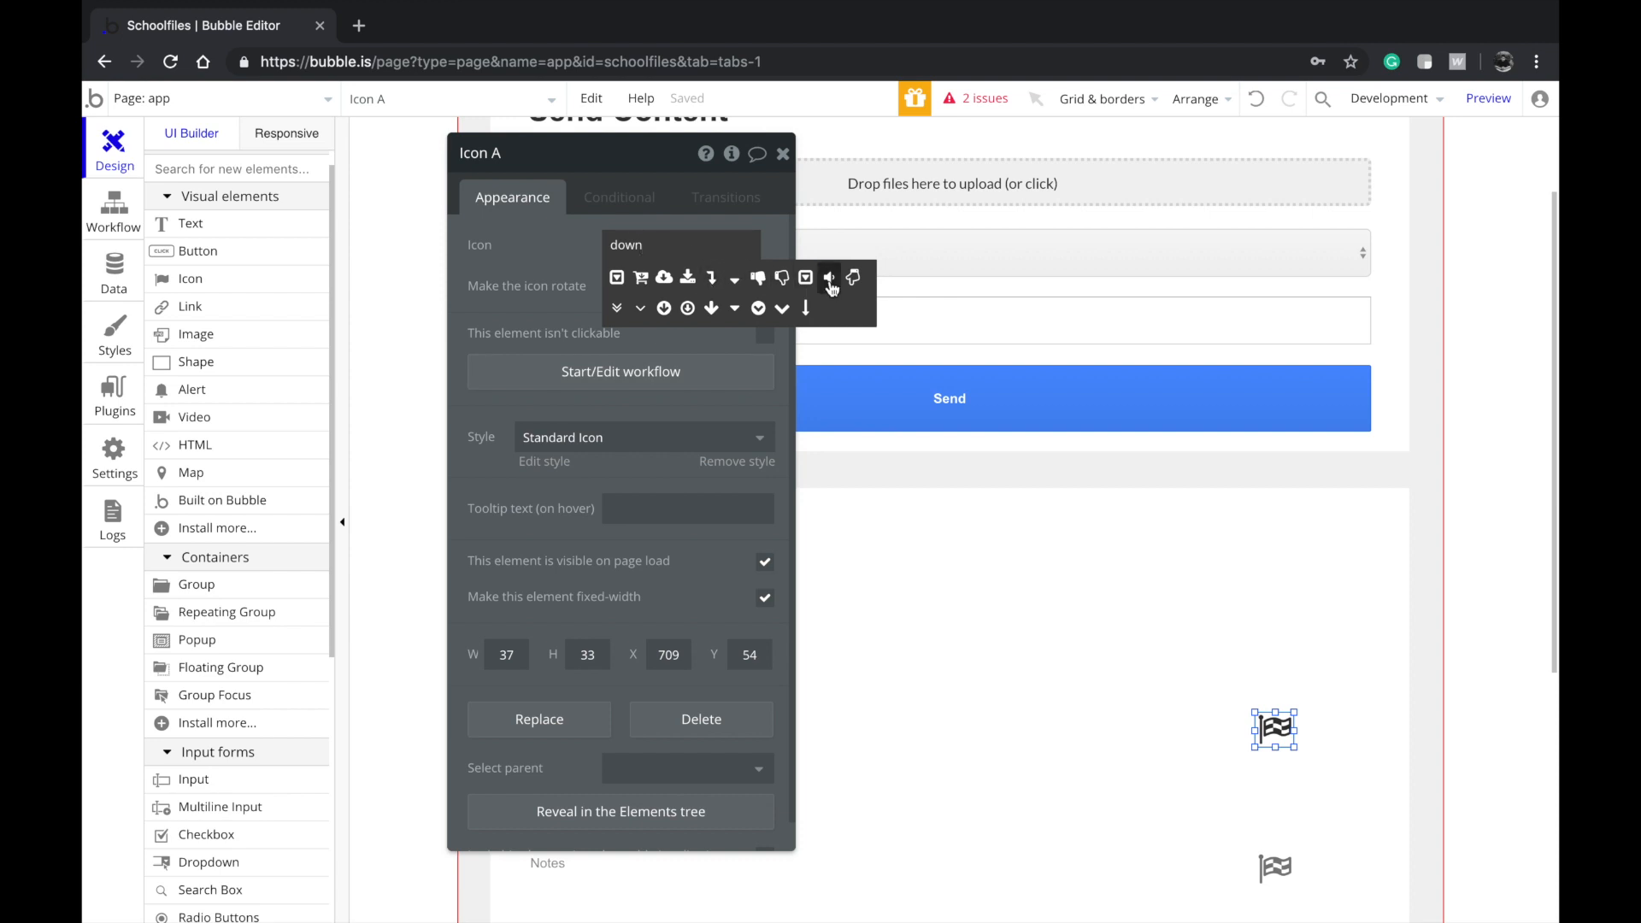
pyautogui.click(664, 277)
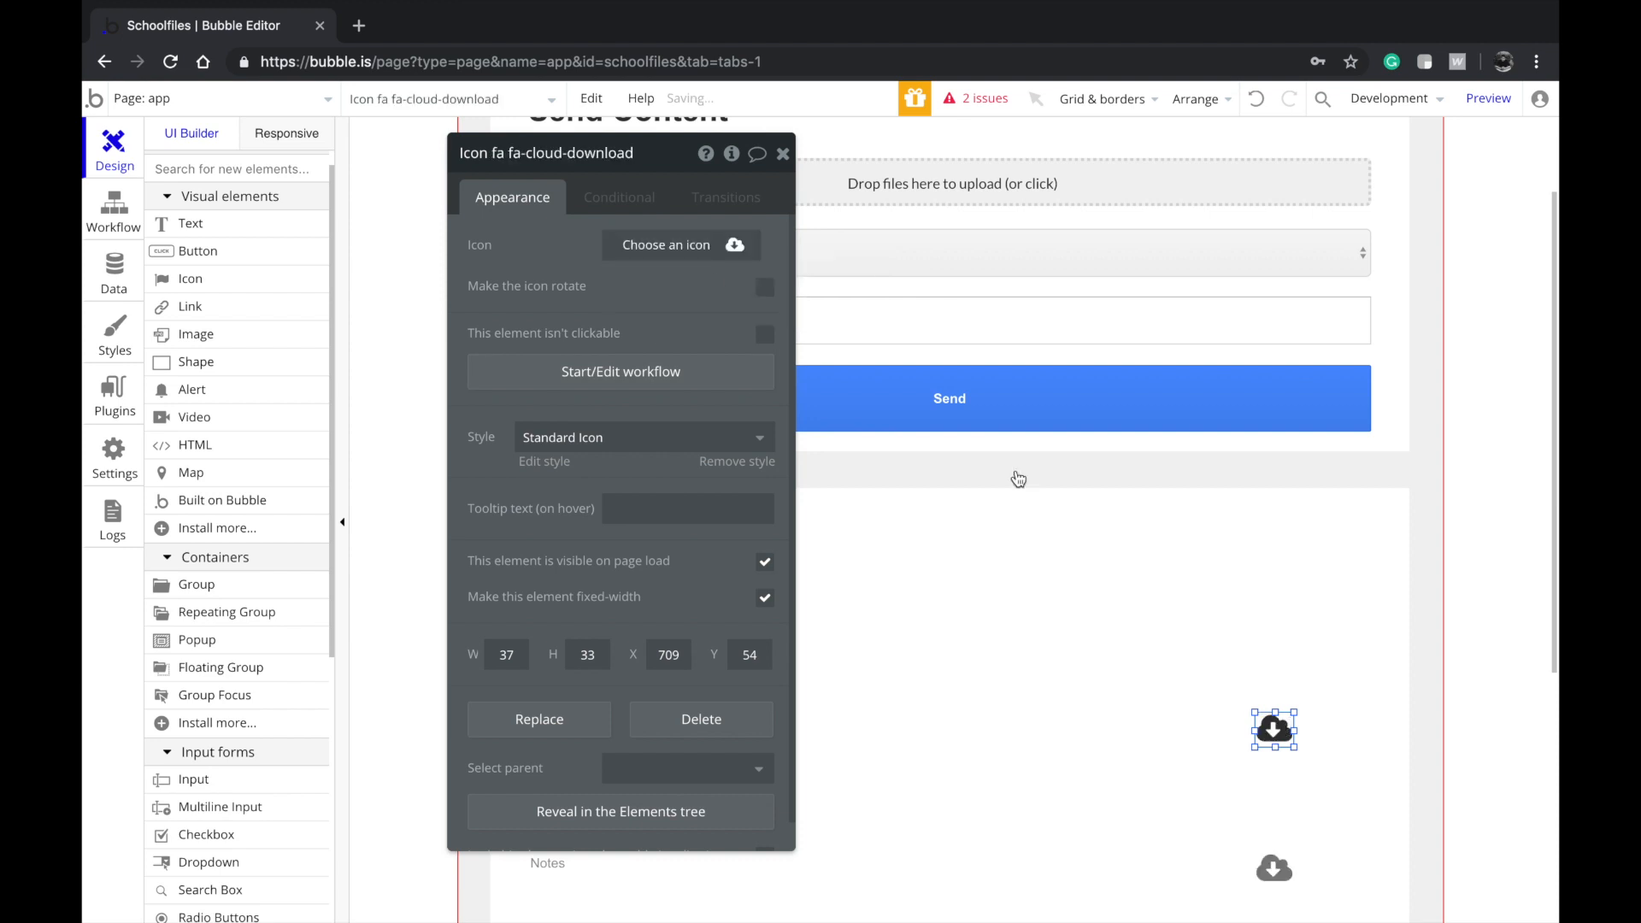
pyautogui.click(506, 655)
pyautogui.write('3')
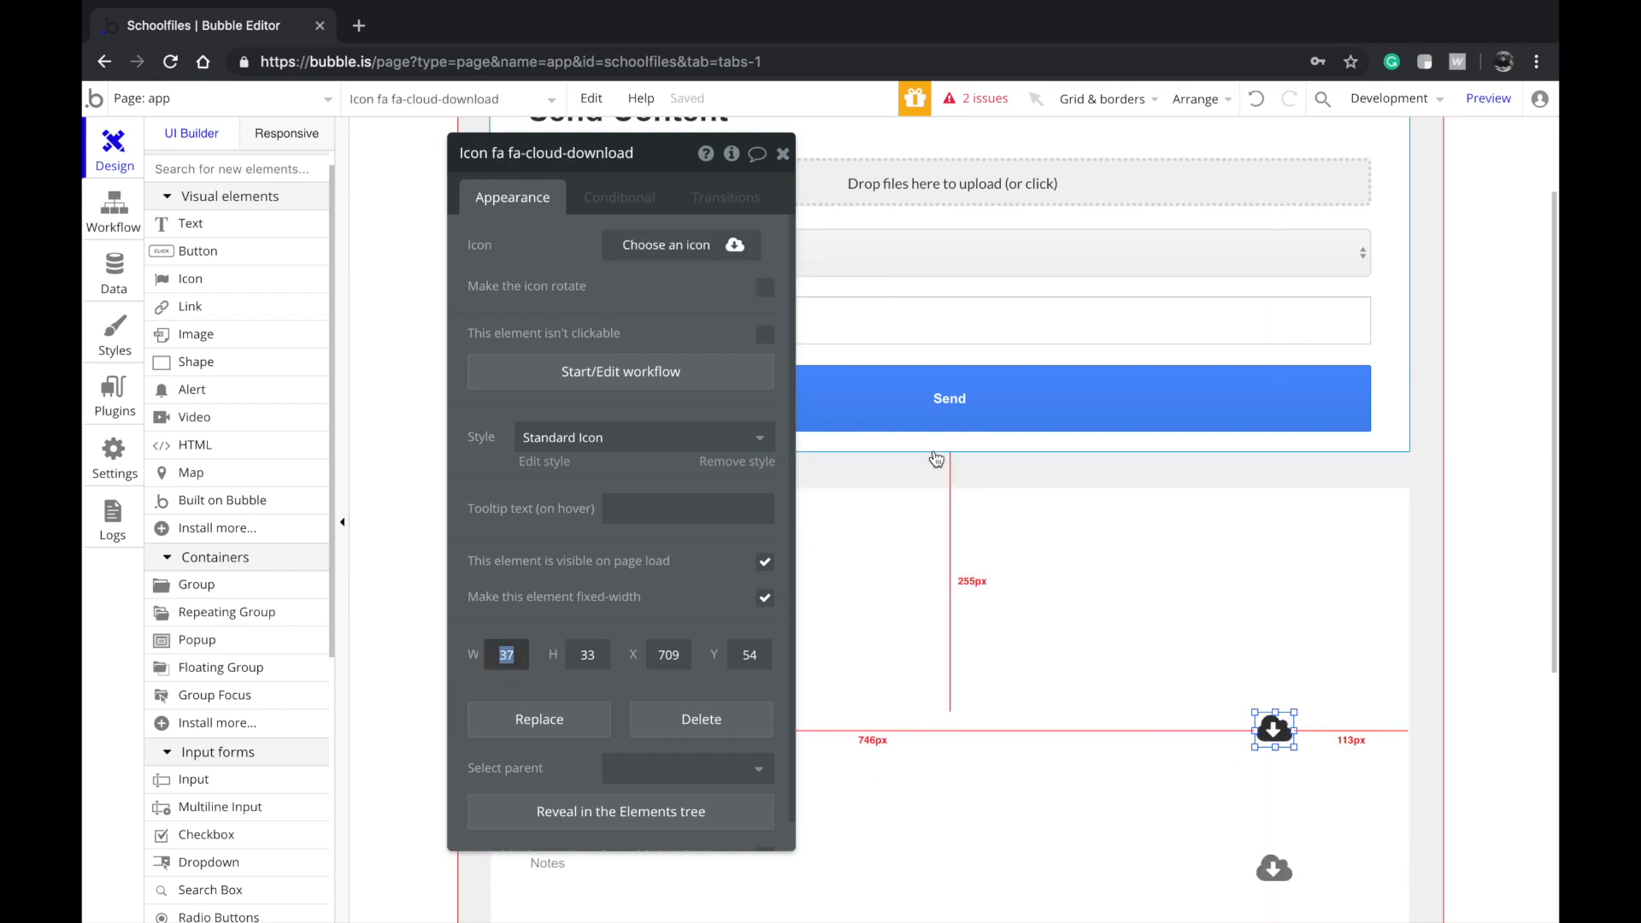
pyautogui.write('2')
pyautogui.press('Tab')
pyautogui.write('32')
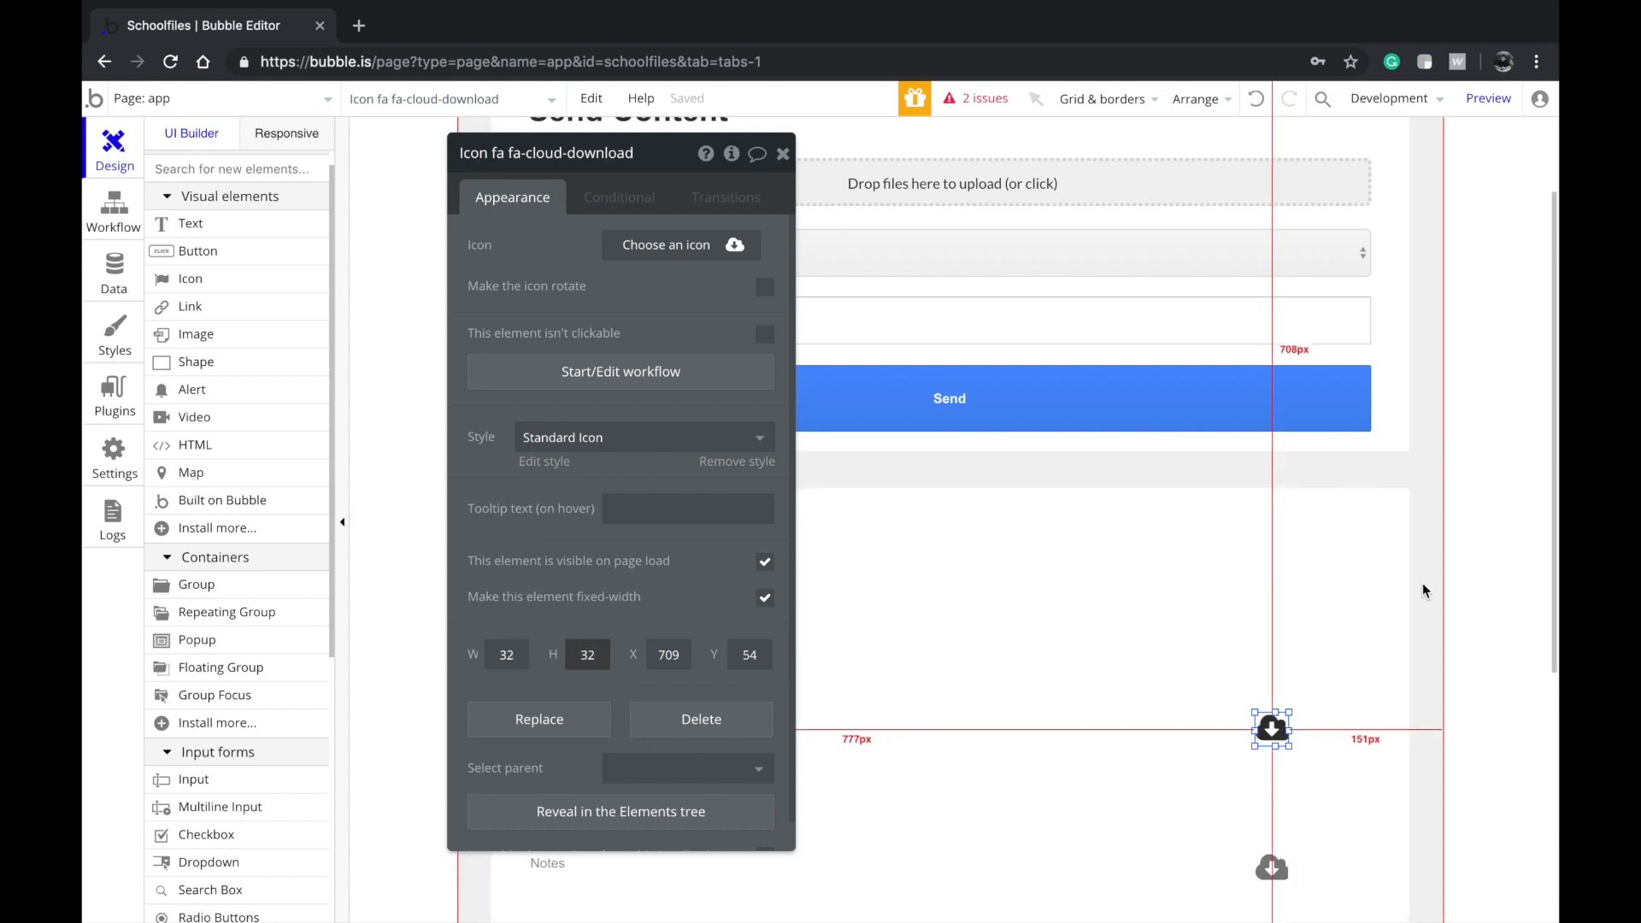
# Center the download icon vertically in its row and enlarge it to 48
pyautogui.click(1325, 725)
pyautogui.click(1267, 728)
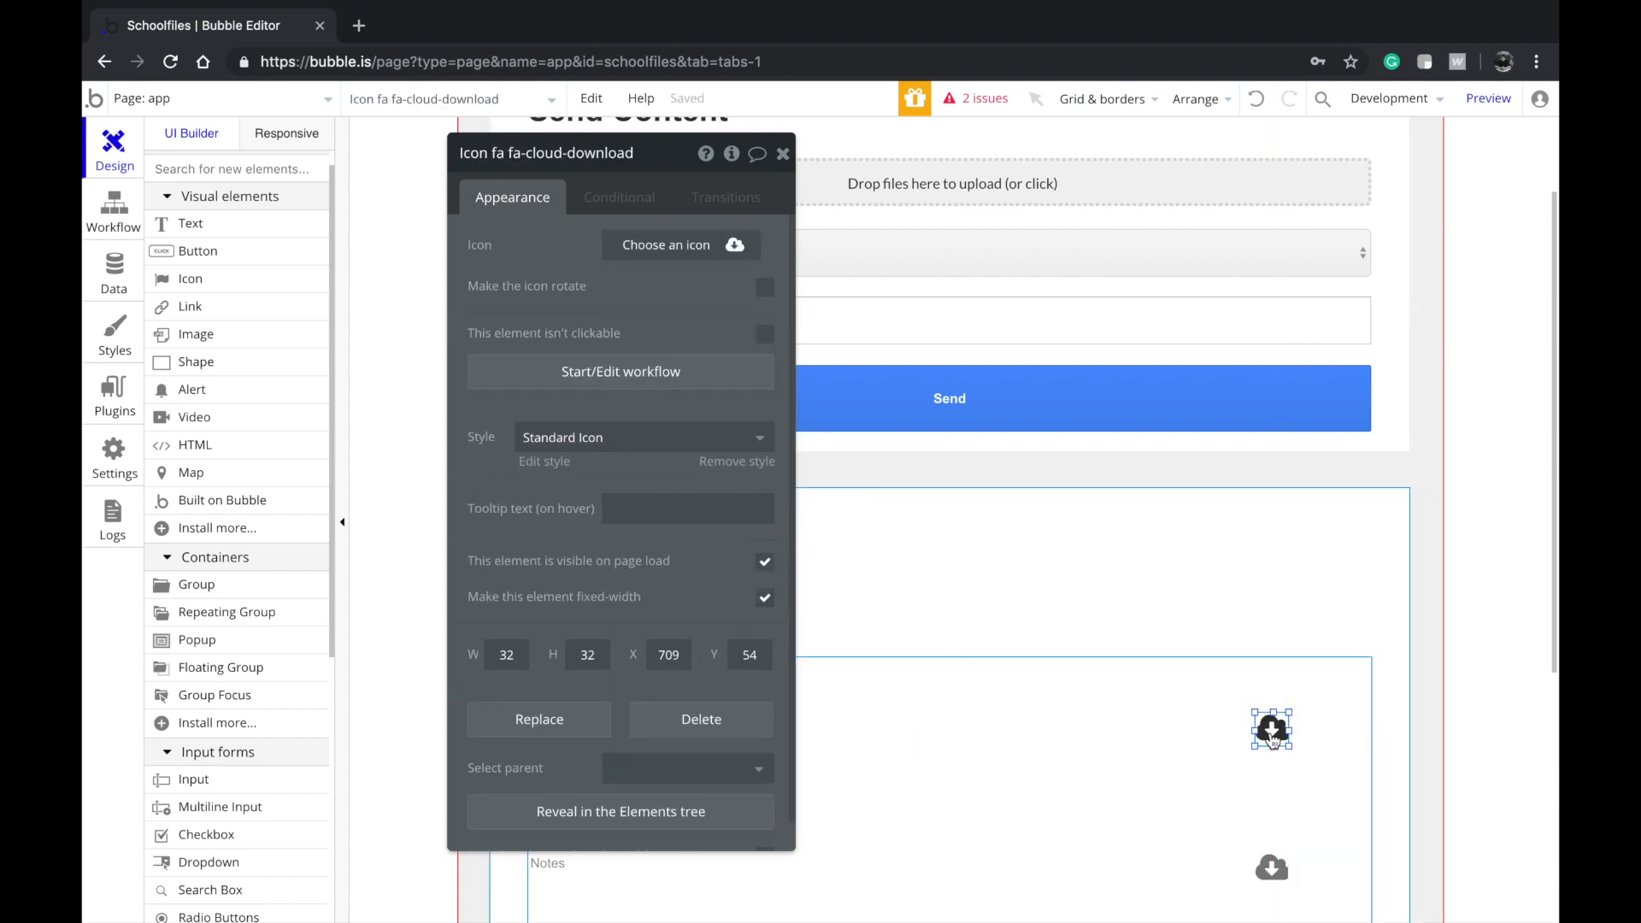
pyautogui.rightClick(1268, 734)
pyautogui.click(1318, 831)
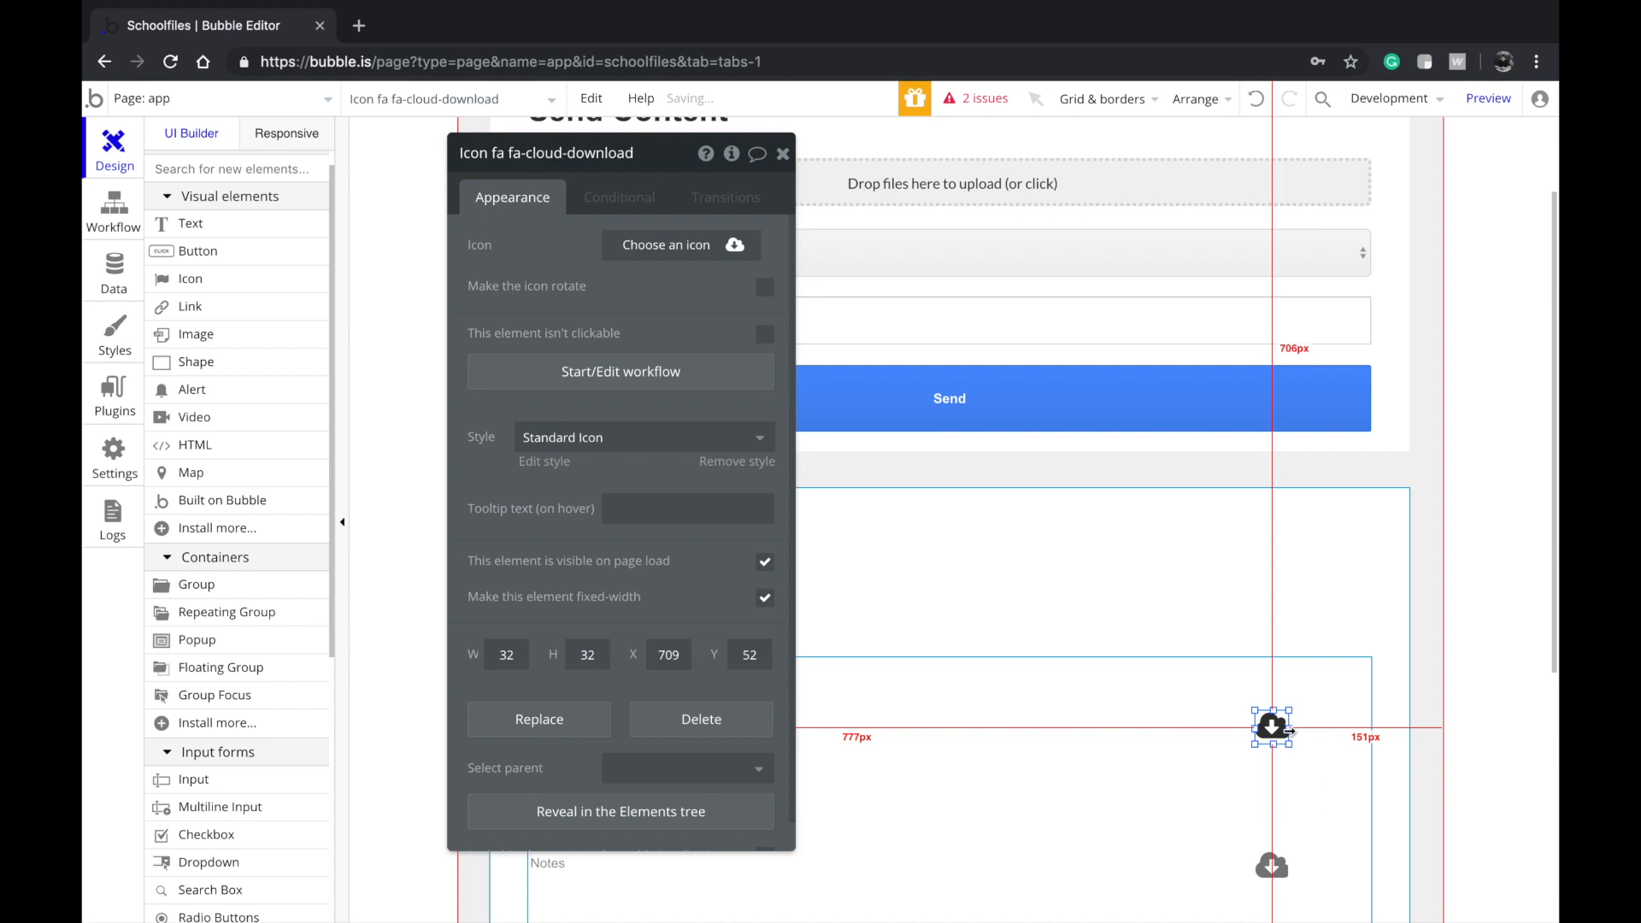
pyautogui.click(1322, 740)
pyautogui.click(1432, 711)
pyautogui.click(1272, 728)
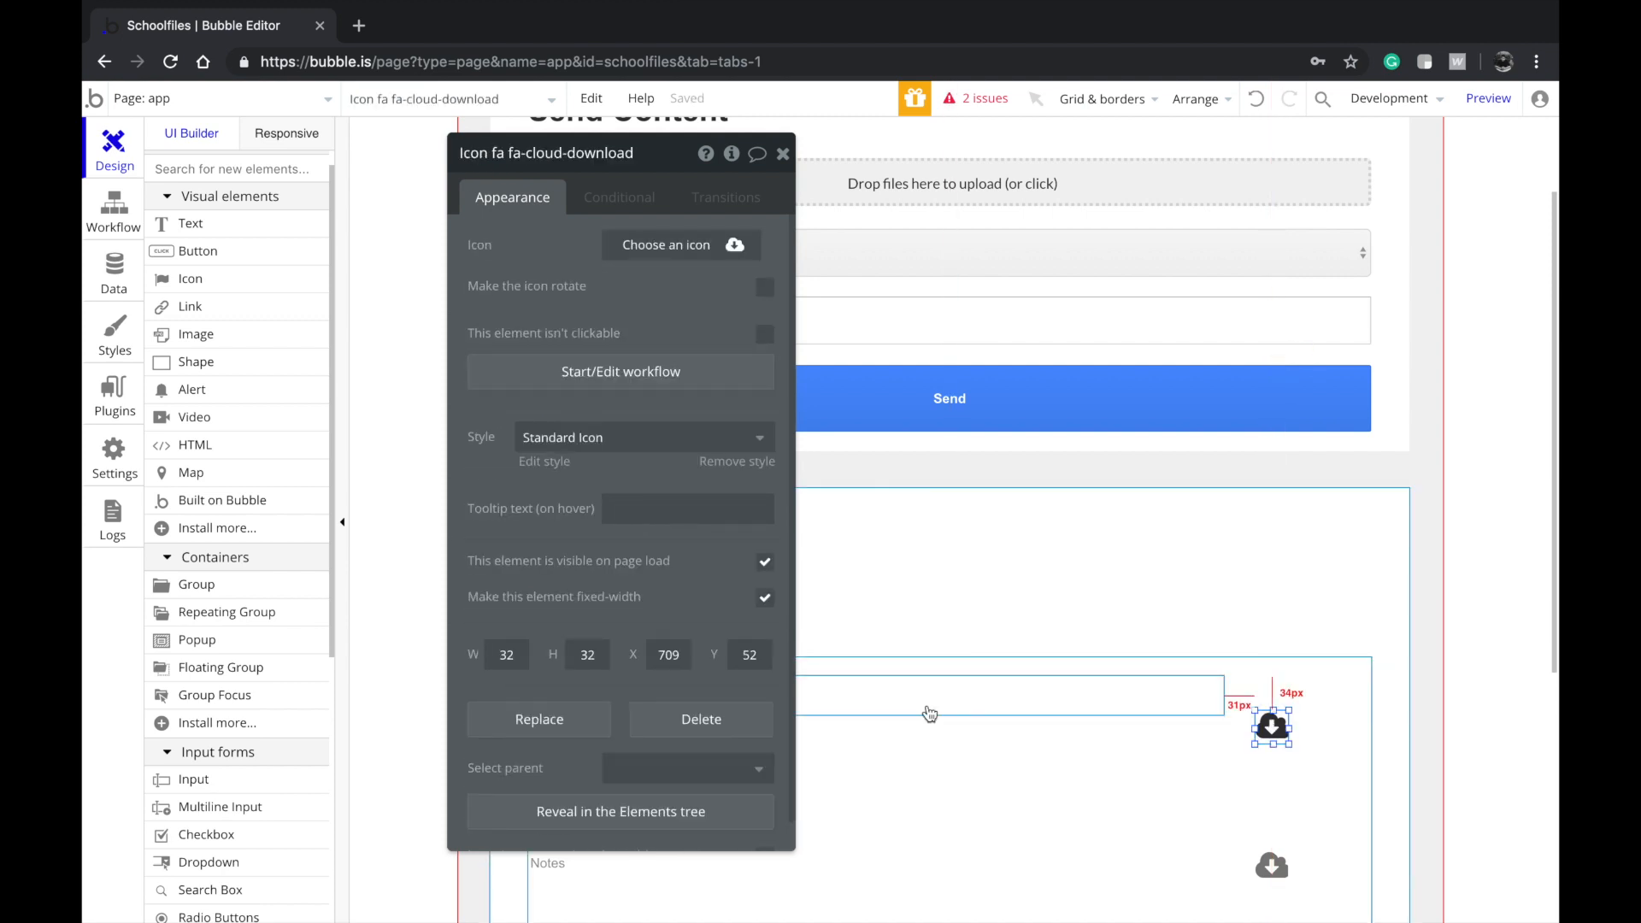
pyautogui.doubleClick(512, 654)
pyautogui.write('48')
pyautogui.press('Tab')
pyautogui.write('48')
# Place a second icon beside the download icon and turn it into a trash can
pyautogui.click(1473, 725)
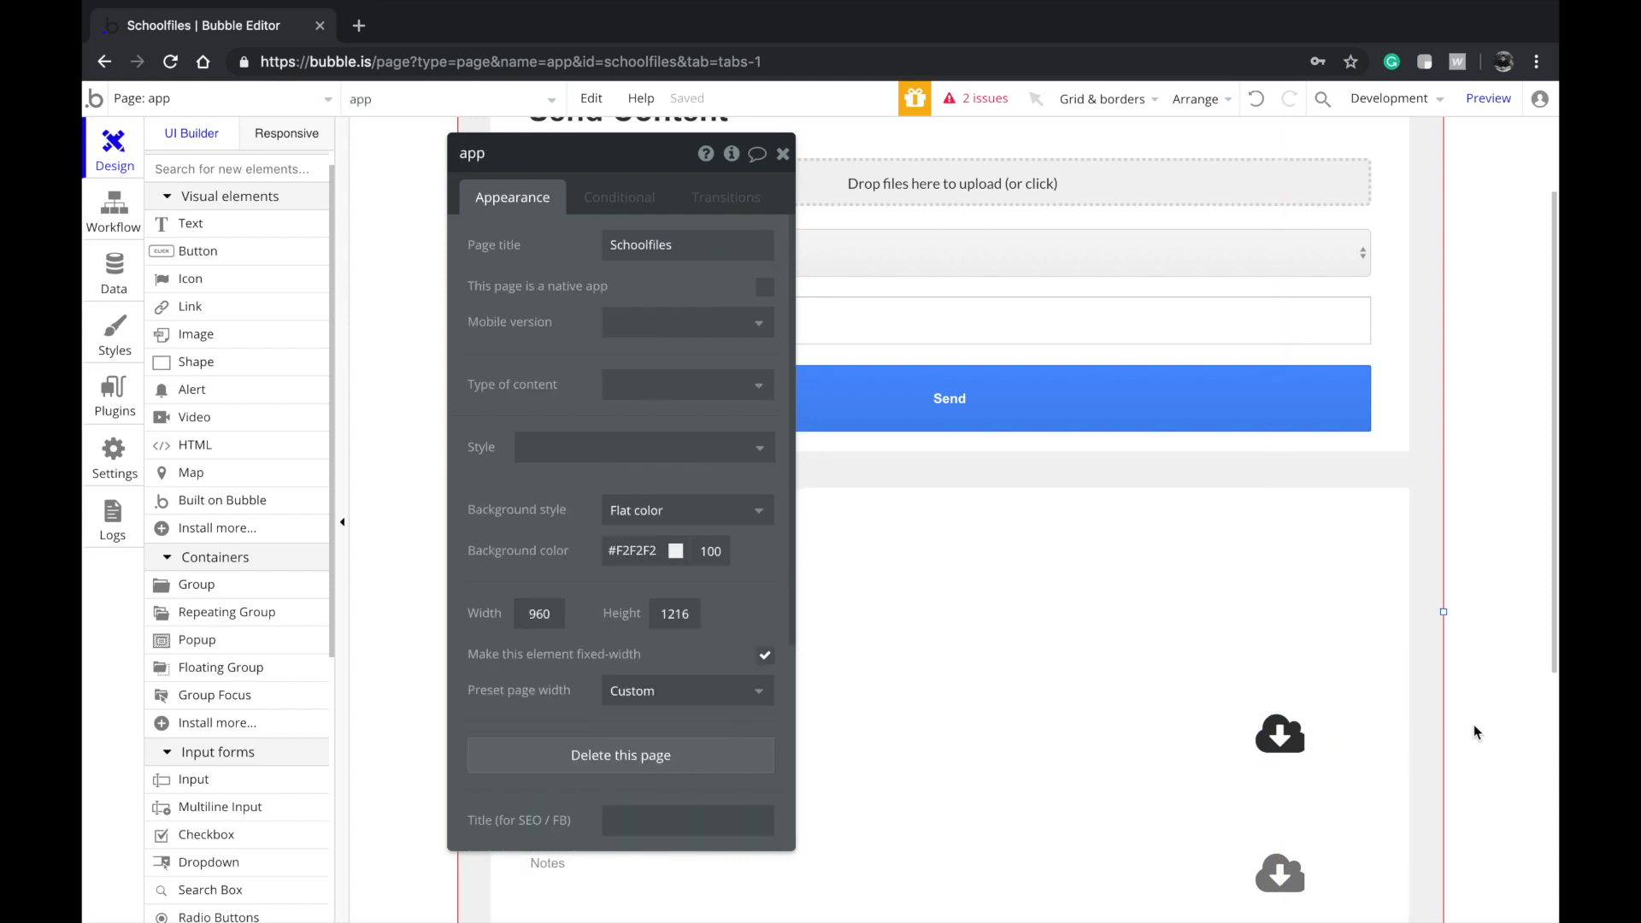
pyautogui.click(1289, 731)
pyautogui.moveTo(1305, 728); pyautogui.dragTo(1344, 717)
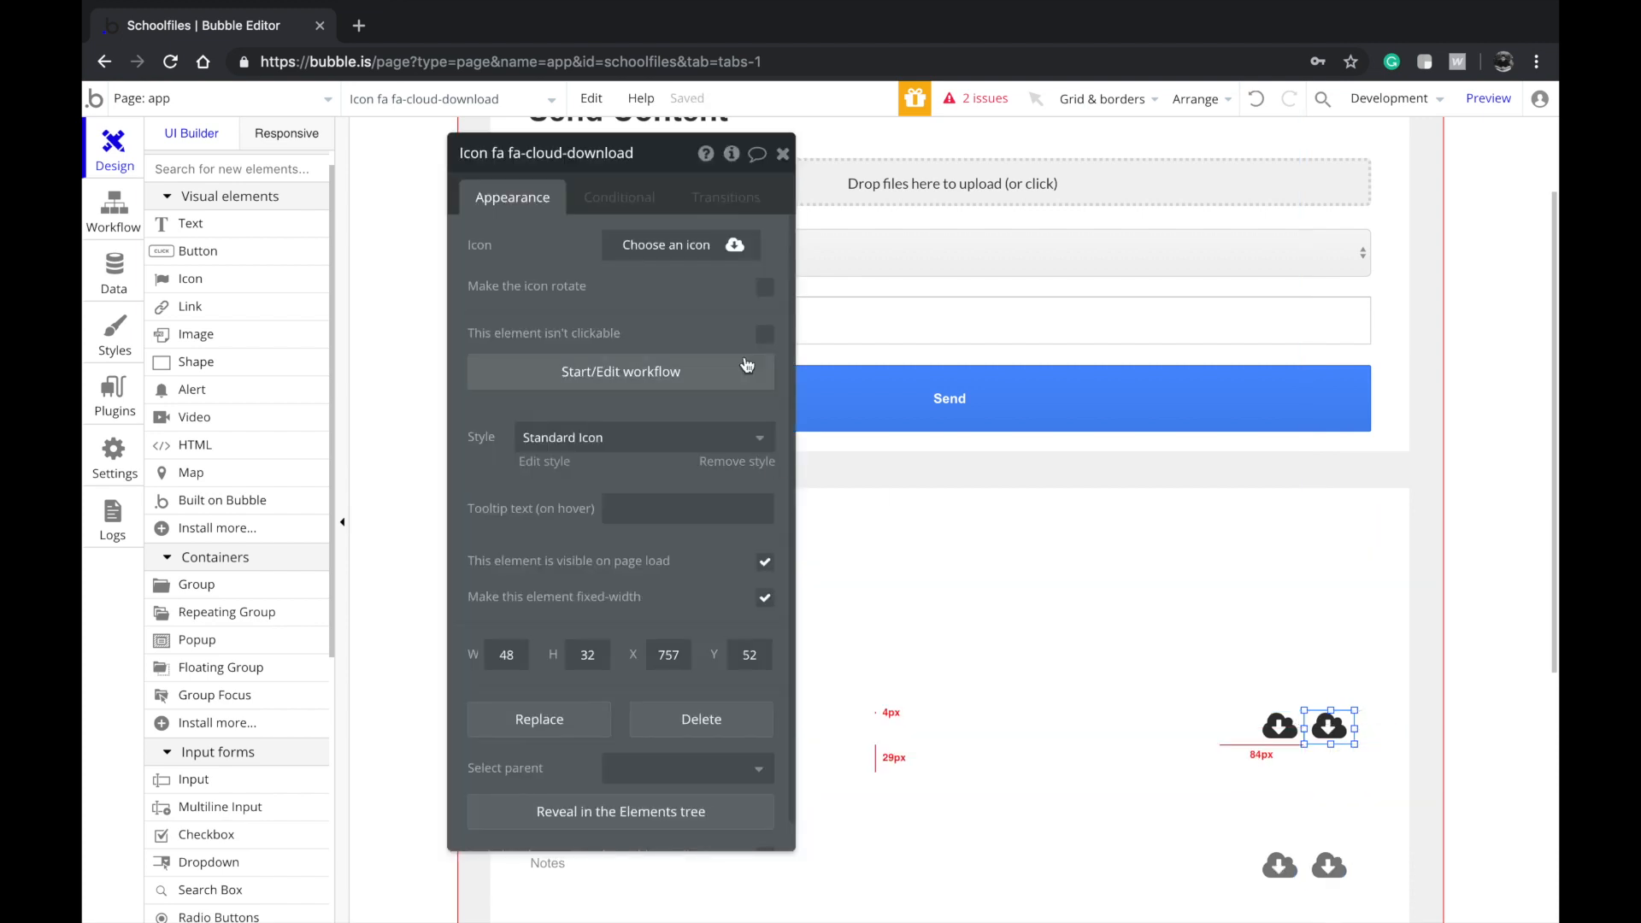
pyautogui.click(684, 260)
pyautogui.write('dele')
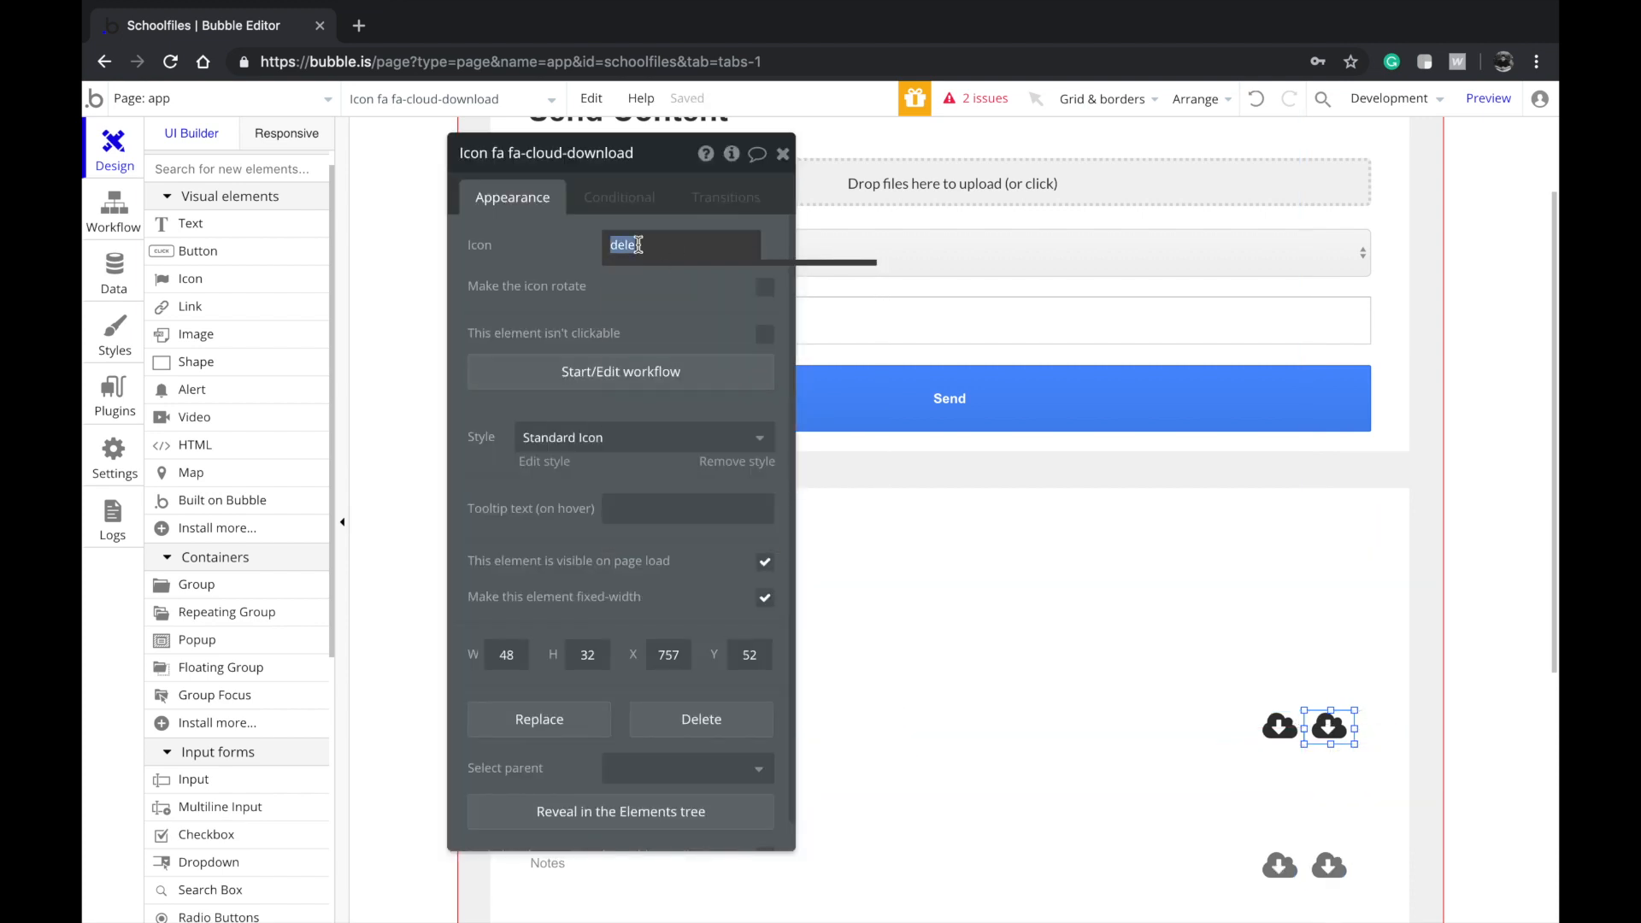
pyautogui.write('trash')
pyautogui.click(615, 277)
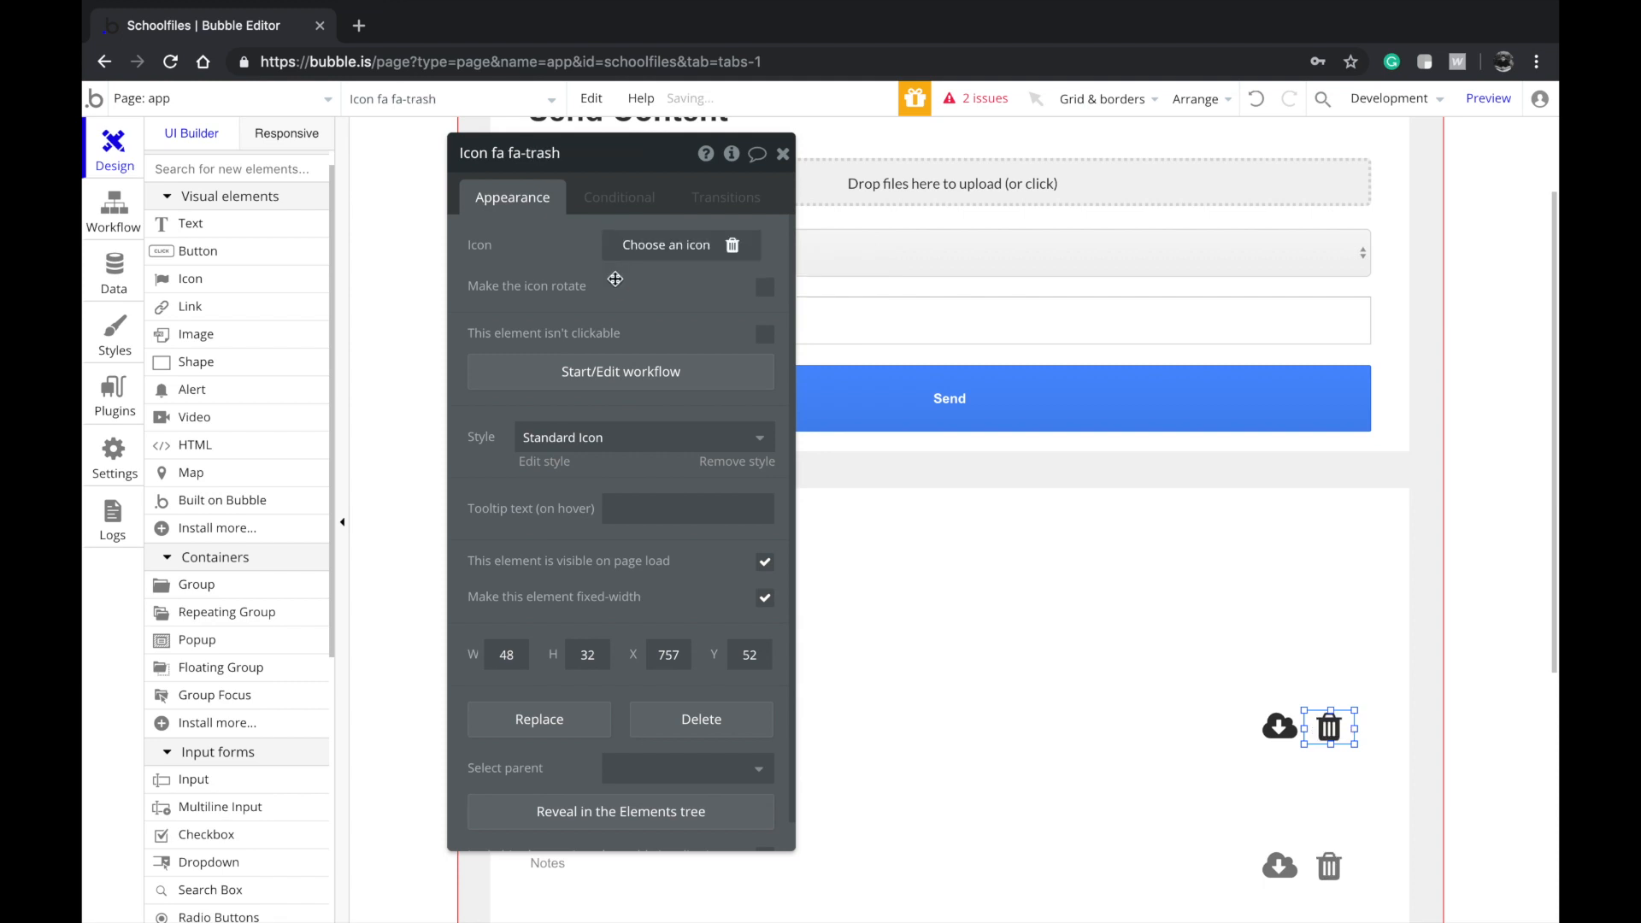
# Nudge the download icon left, then add and remove a condition on the trash icon
pyautogui.click(1438, 669)
pyautogui.click(1329, 739)
pyautogui.moveTo(1293, 739); pyautogui.dragTo(1287, 739)
pyautogui.click(1339, 742)
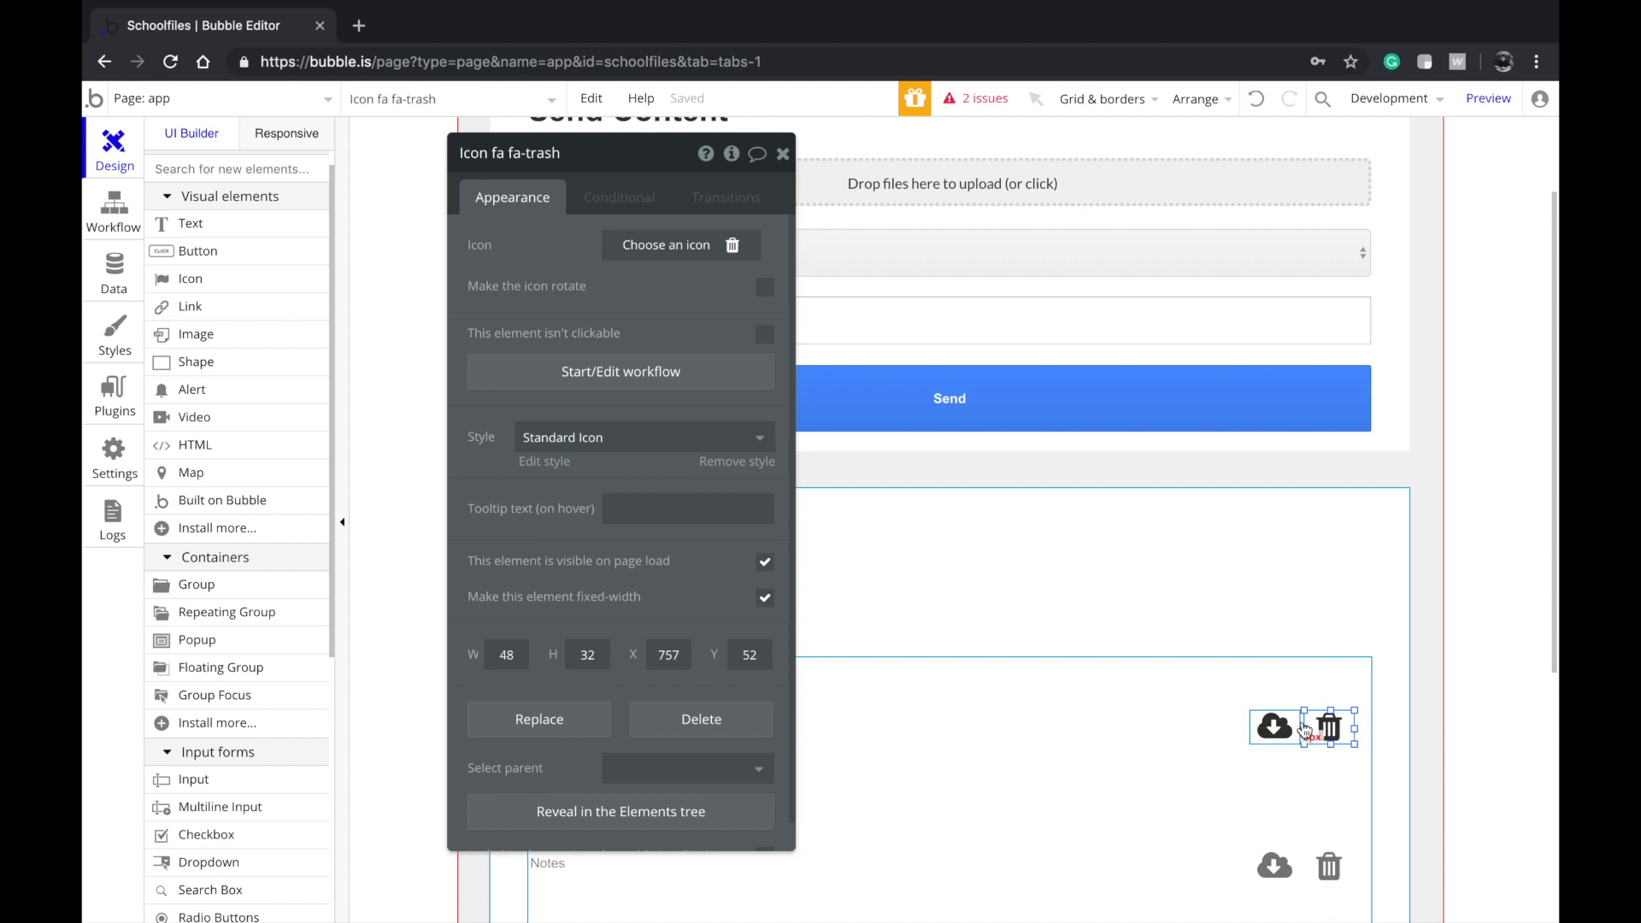
pyautogui.scroll(-3, 1264, 718)
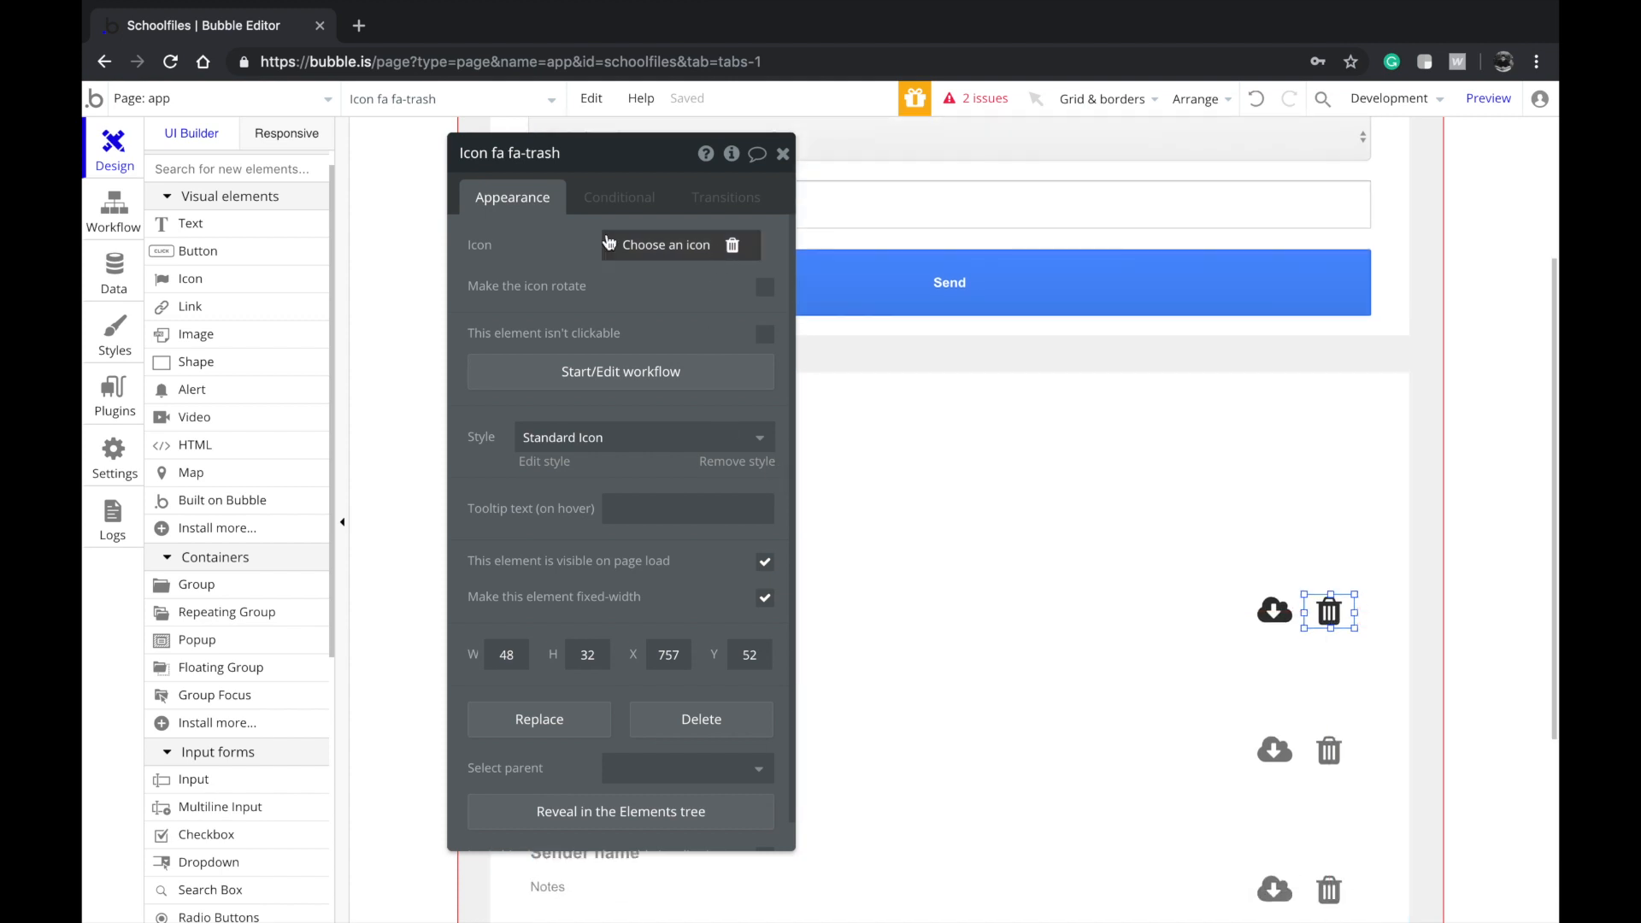
pyautogui.click(602, 204)
pyautogui.click(582, 248)
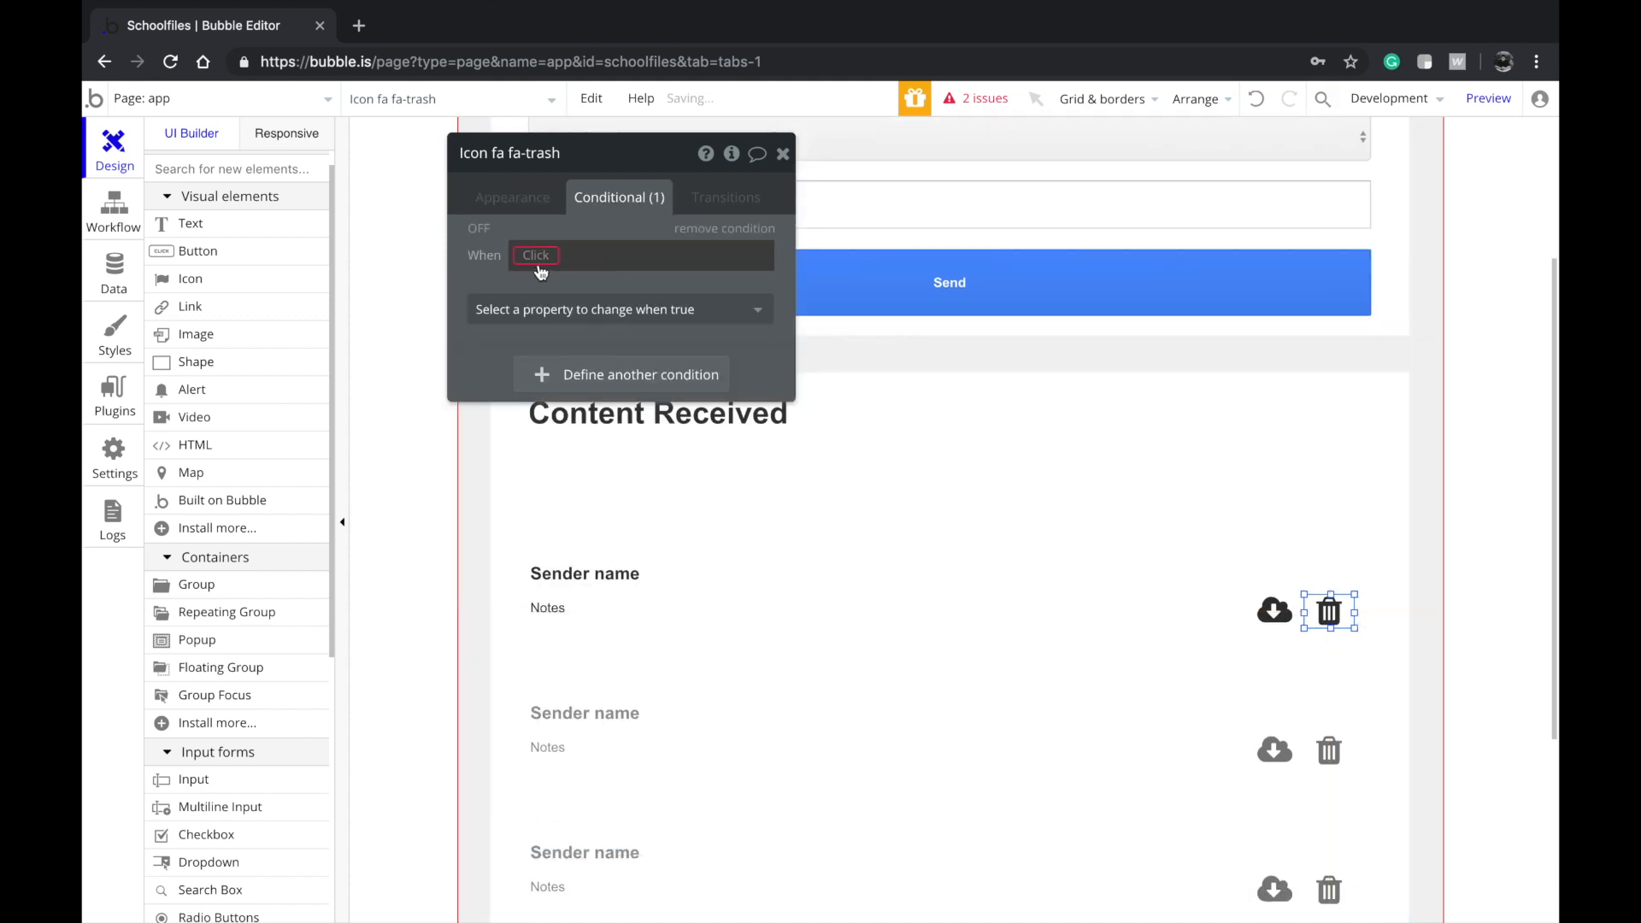
pyautogui.click(717, 225)
pyautogui.click(543, 198)
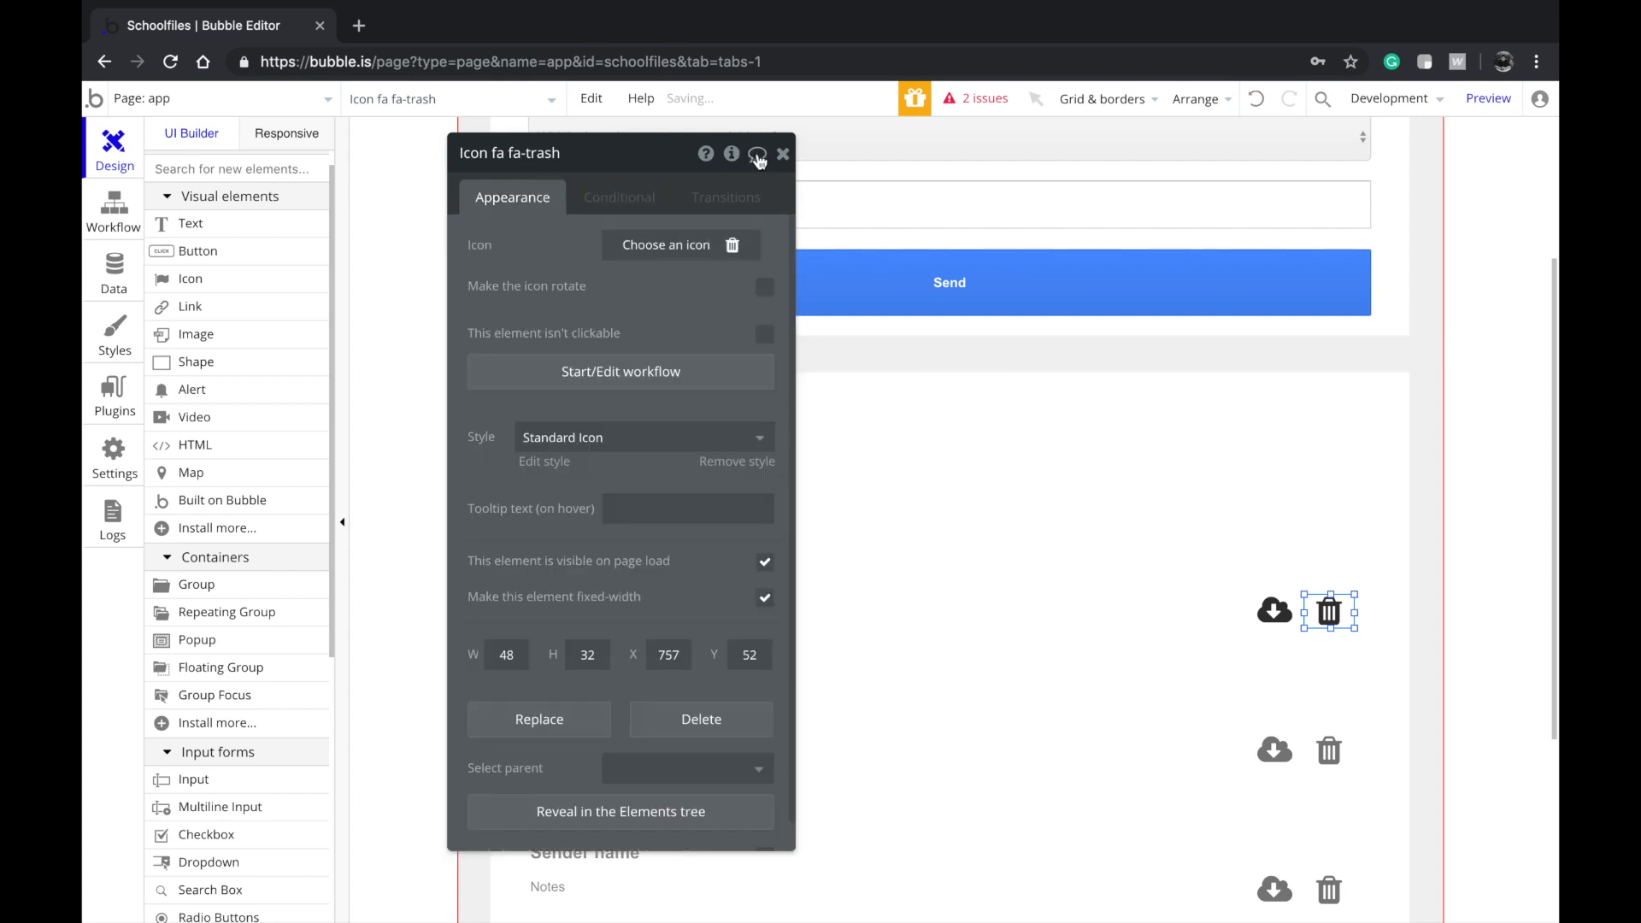
pyautogui.click(783, 153)
# Nudge the received-content list up and back down with the arrow keys
pyautogui.scroll(-2, 762, 517)
pyautogui.click(799, 643)
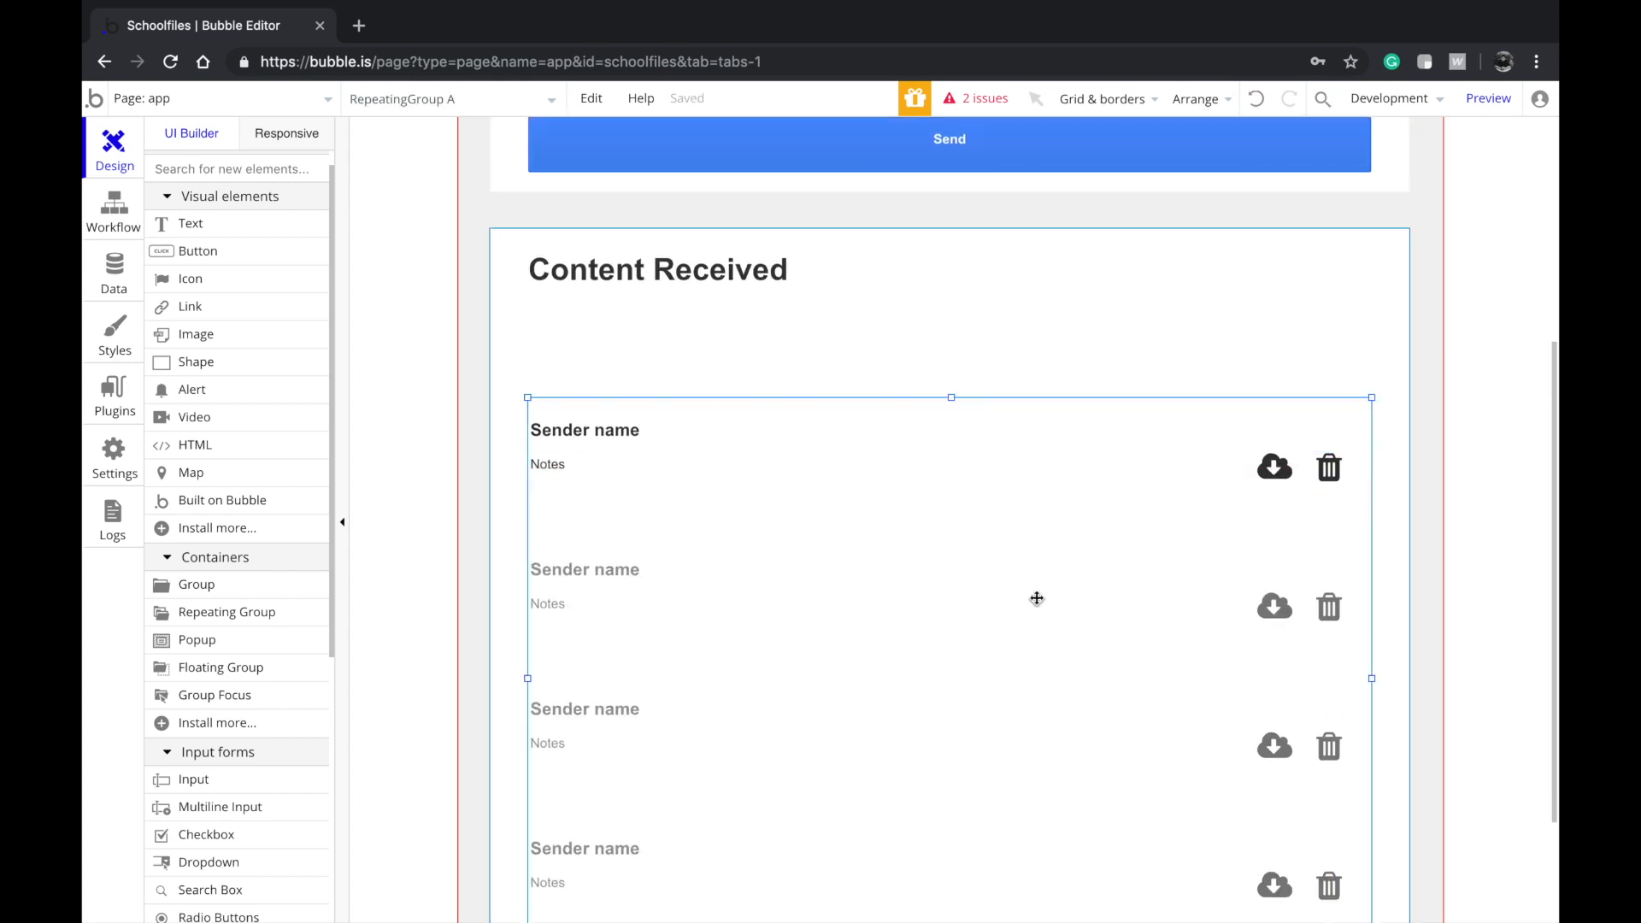
pyautogui.scroll(-2, 981, 498)
pyautogui.press('Up')
pyautogui.press('Up')
pyautogui.press('Up')
pyautogui.press('Up')
pyautogui.press('Up')
pyautogui.press('Up')
pyautogui.press('Up')
pyautogui.press('Up')
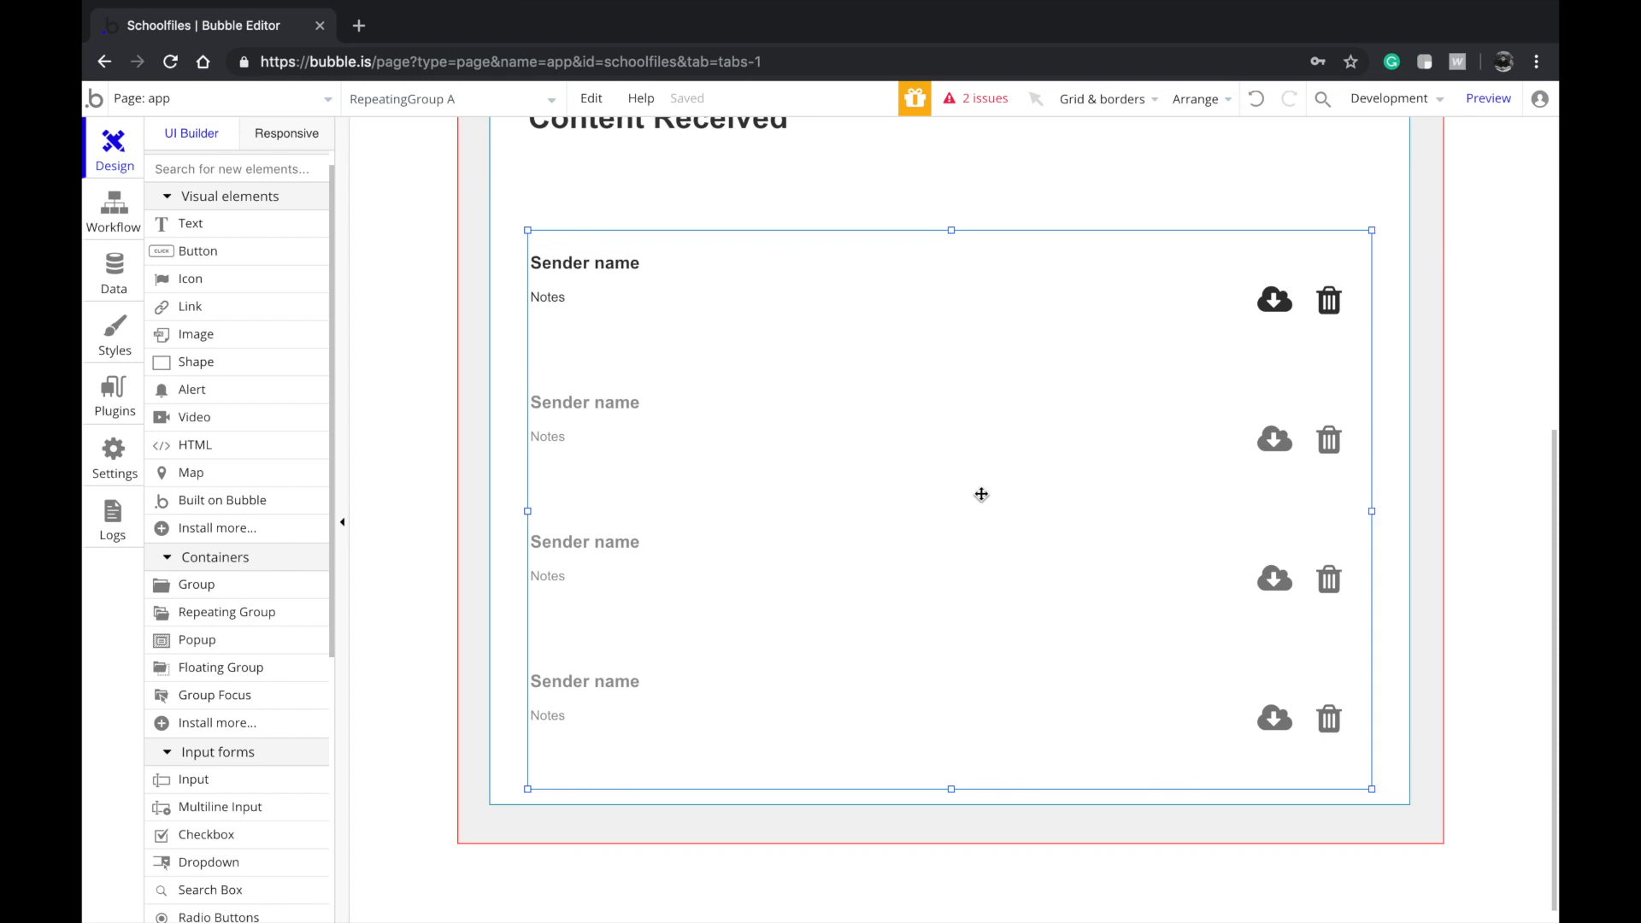
pyautogui.scroll(3, 981, 494)
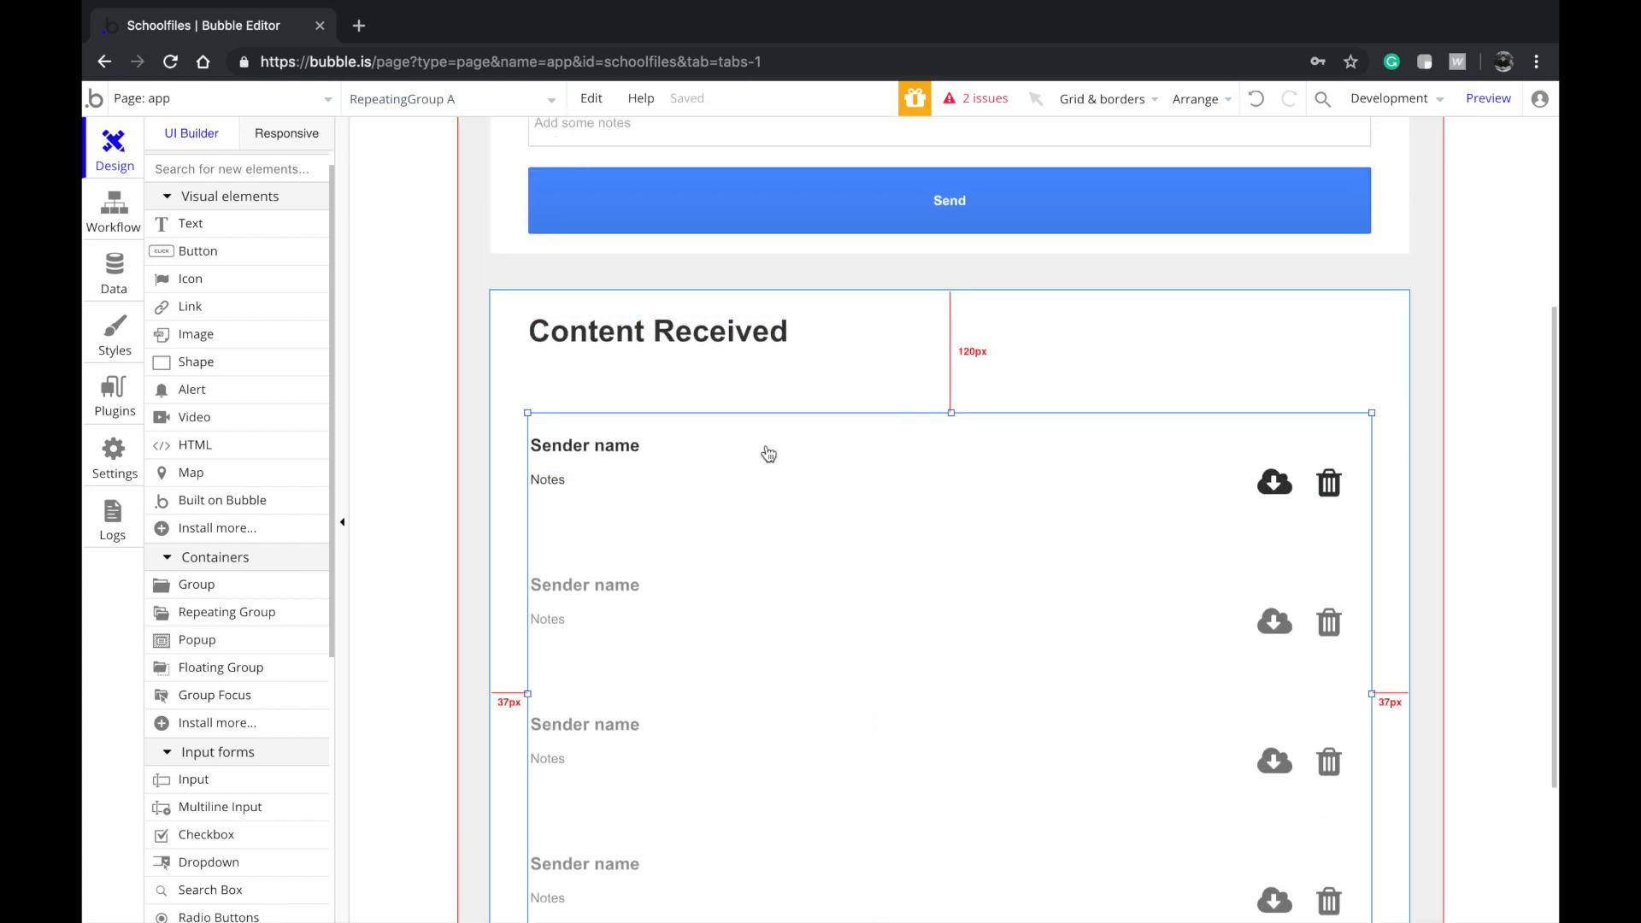
pyautogui.scroll(-2, 747, 593)
pyautogui.press('Down')
pyautogui.press('Down')
pyautogui.press('Down')
pyautogui.press('Down')
pyautogui.press('Down')
pyautogui.press('Down')
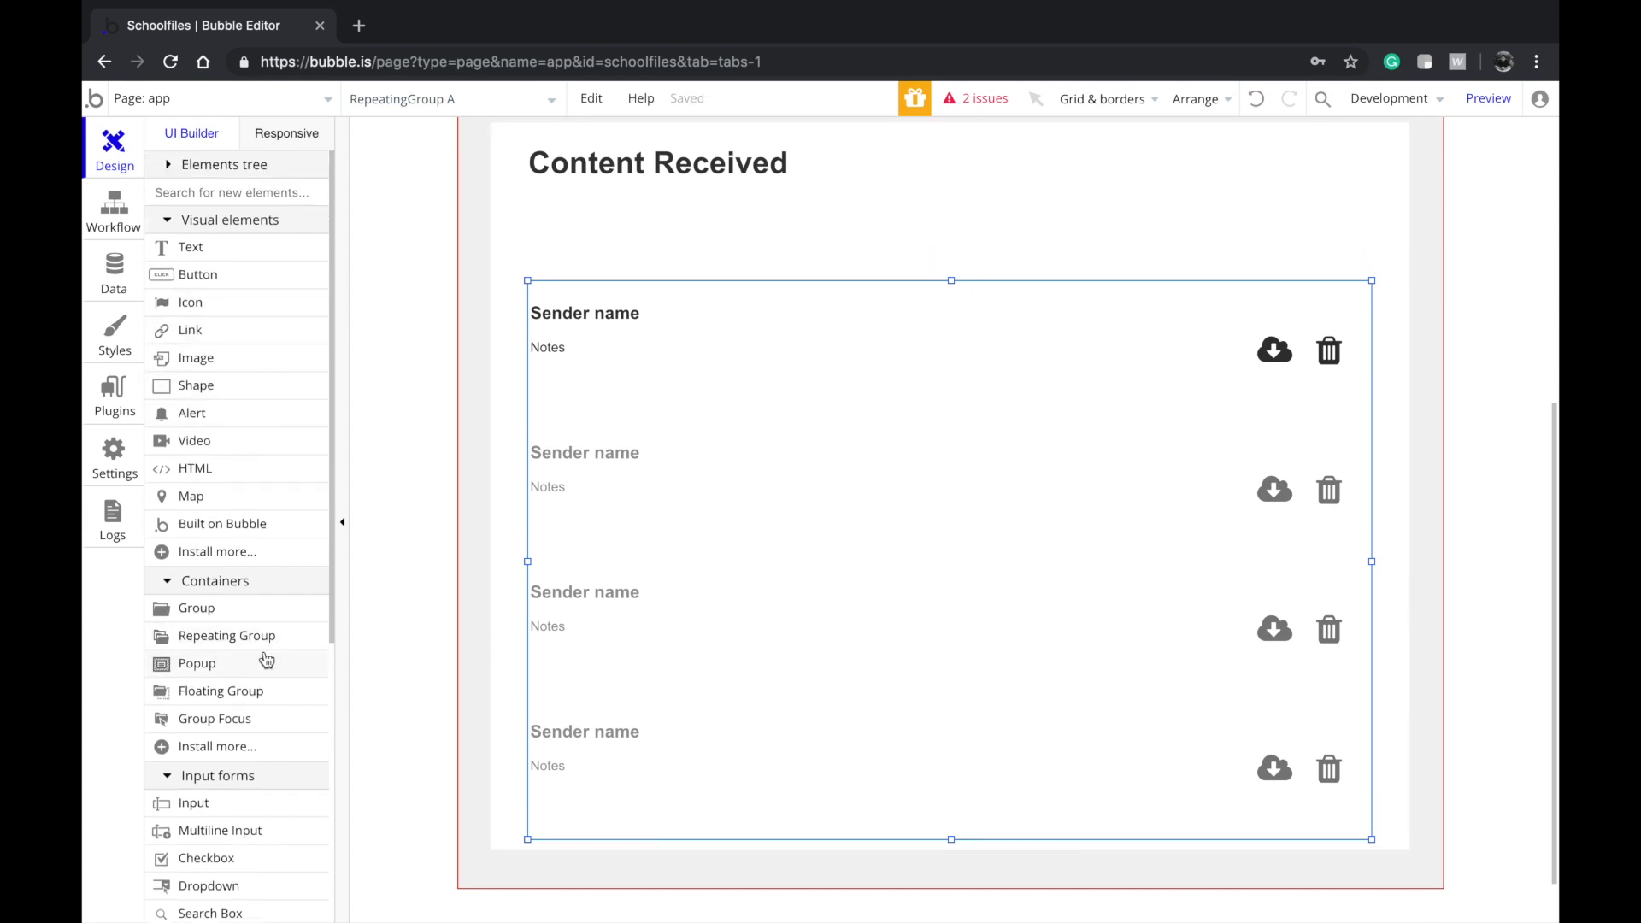
# Draw a new input element above the Content Received list
pyautogui.click(231, 193)
pyautogui.write('sea')
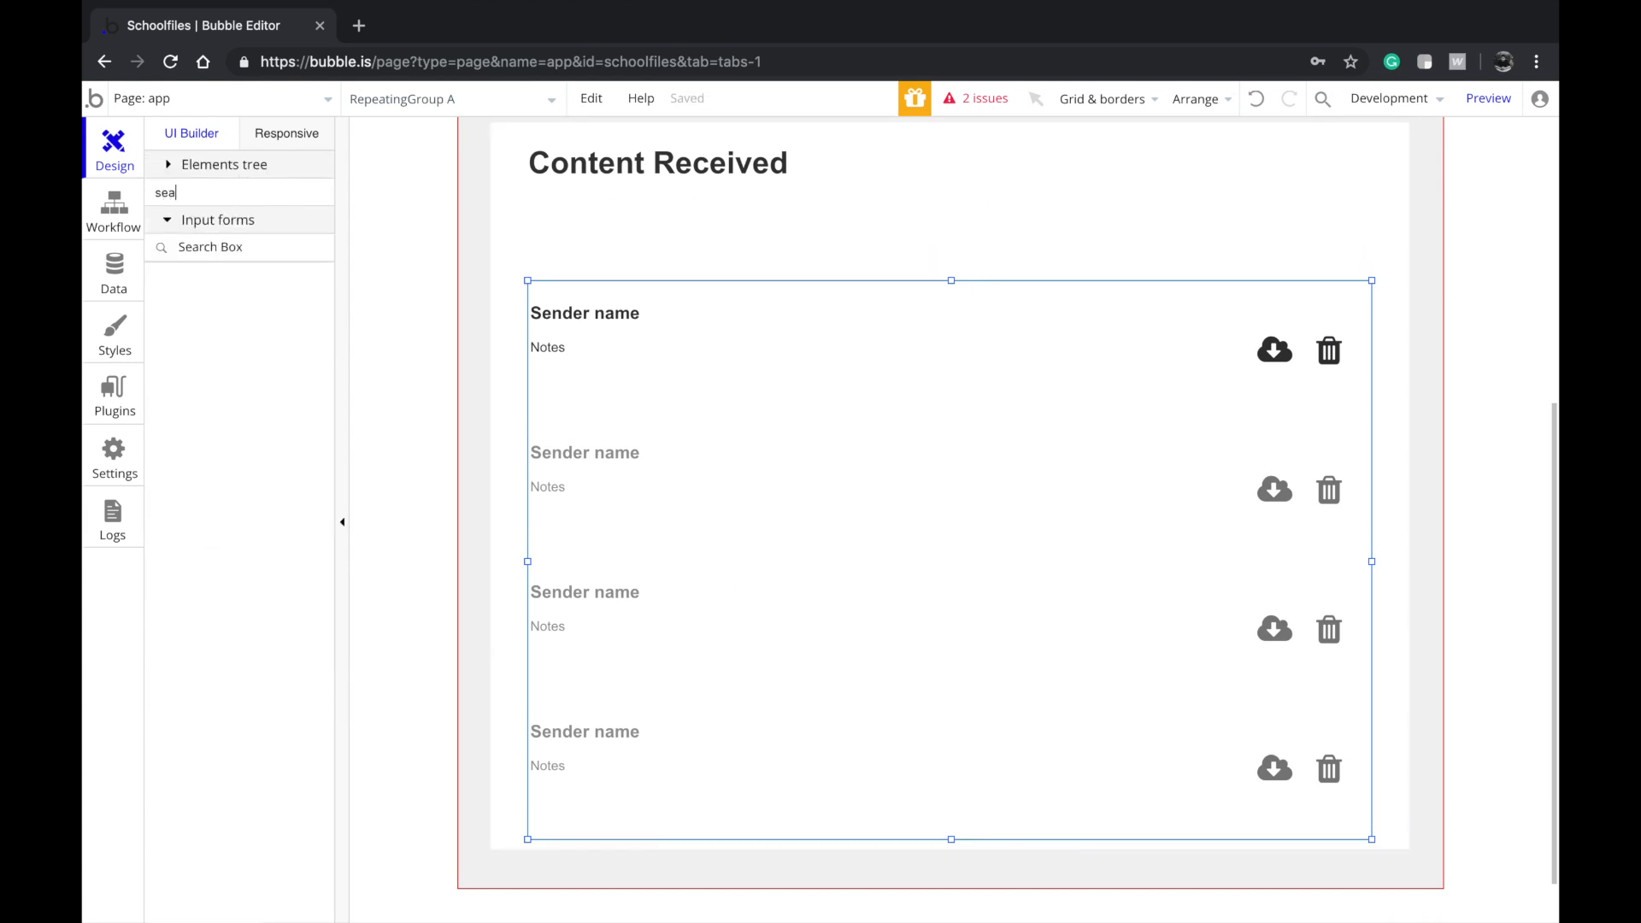
pyautogui.press('BackSpace')
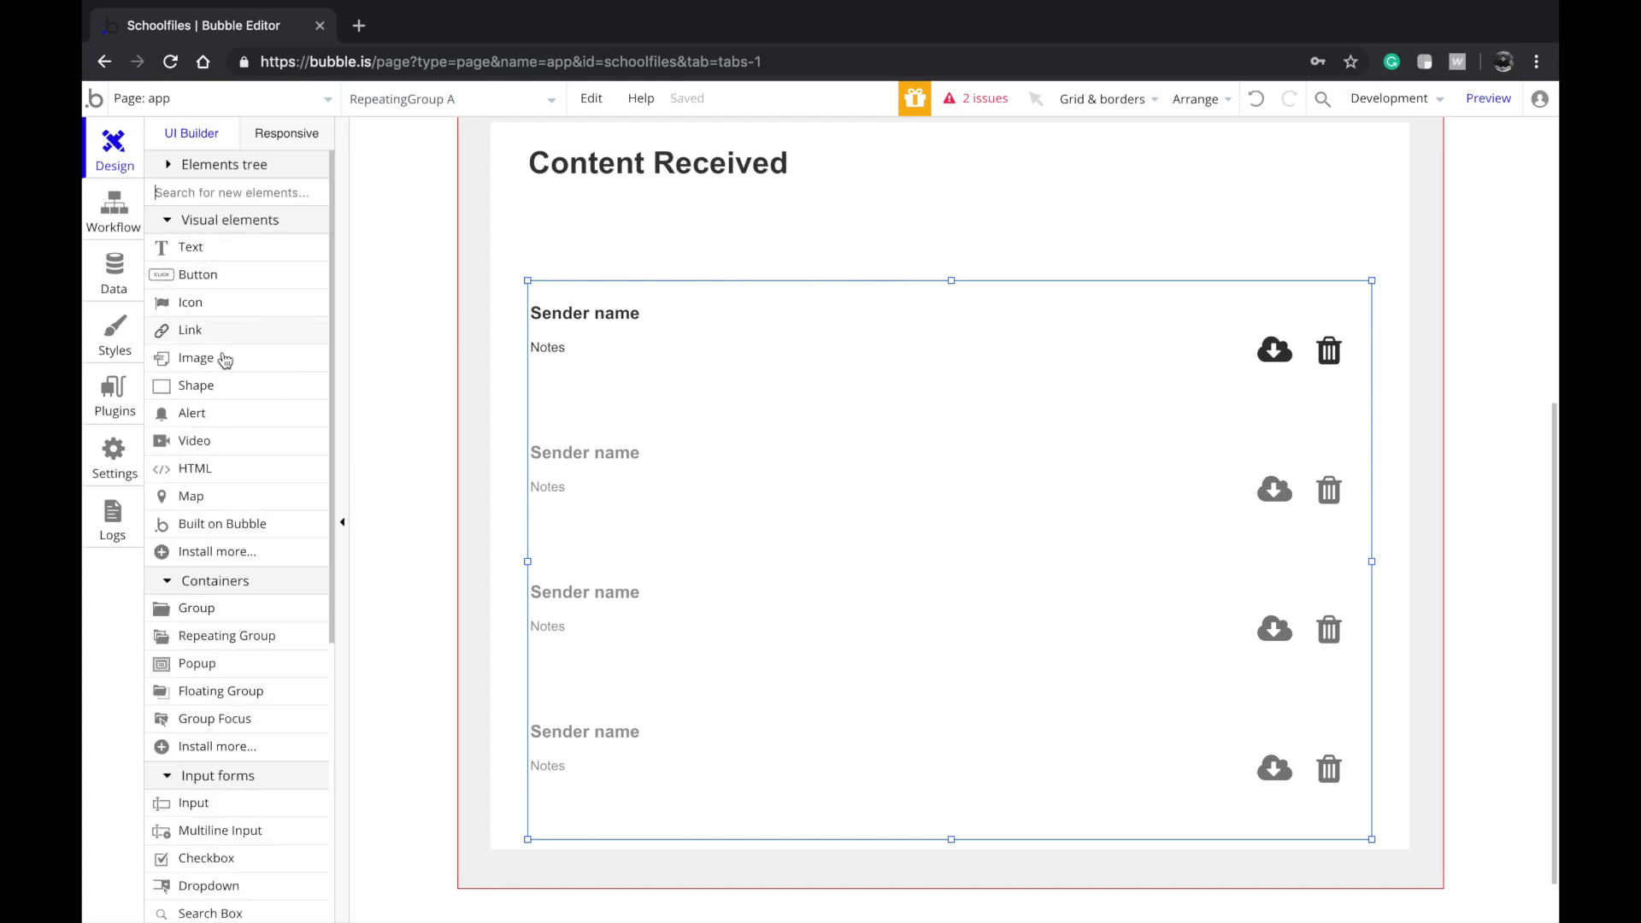
pyautogui.click(242, 813)
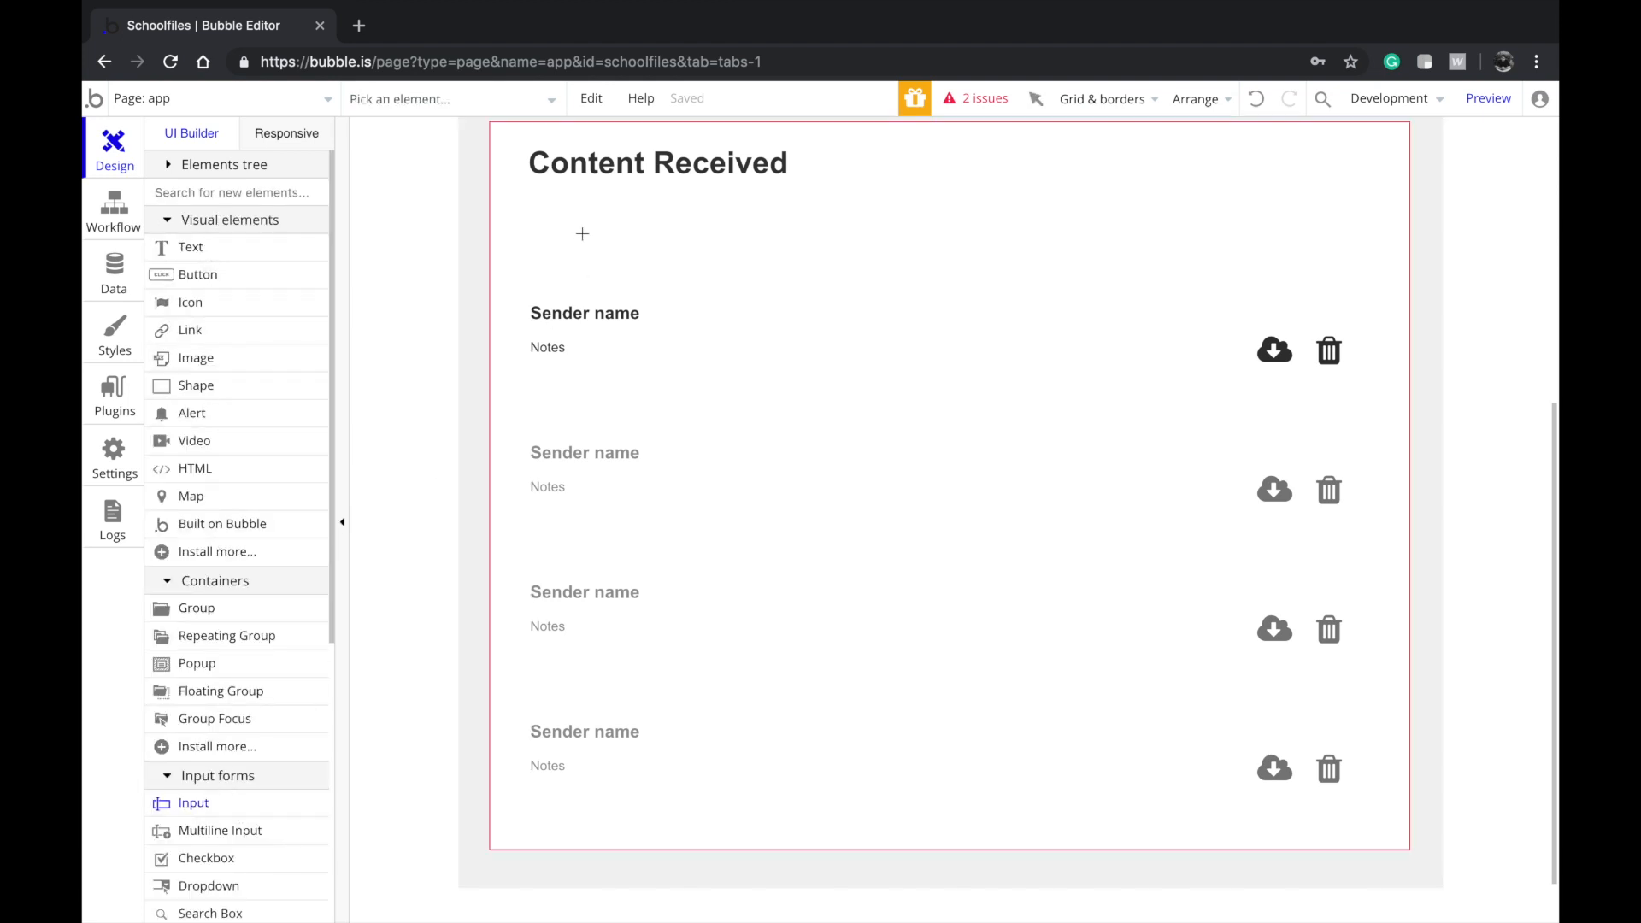
pyautogui.moveTo(566, 211)
pyautogui.mouseDown()
pyautogui.moveTo(662, 287)
pyautogui.moveTo(680, 256)
pyautogui.moveTo(590, 249)
pyautogui.moveTo(614, 250)
pyautogui.mouseUp()
# Widen the input to span the list at 832px and make it slightly taller
pyautogui.scroll(3, 615, 251)
pyautogui.moveTo(639, 396); pyautogui.dragTo(1372, 377)
pyautogui.moveTo(796, 421); pyautogui.dragTo(340, 464)
pyautogui.scroll(-3, 974, 542)
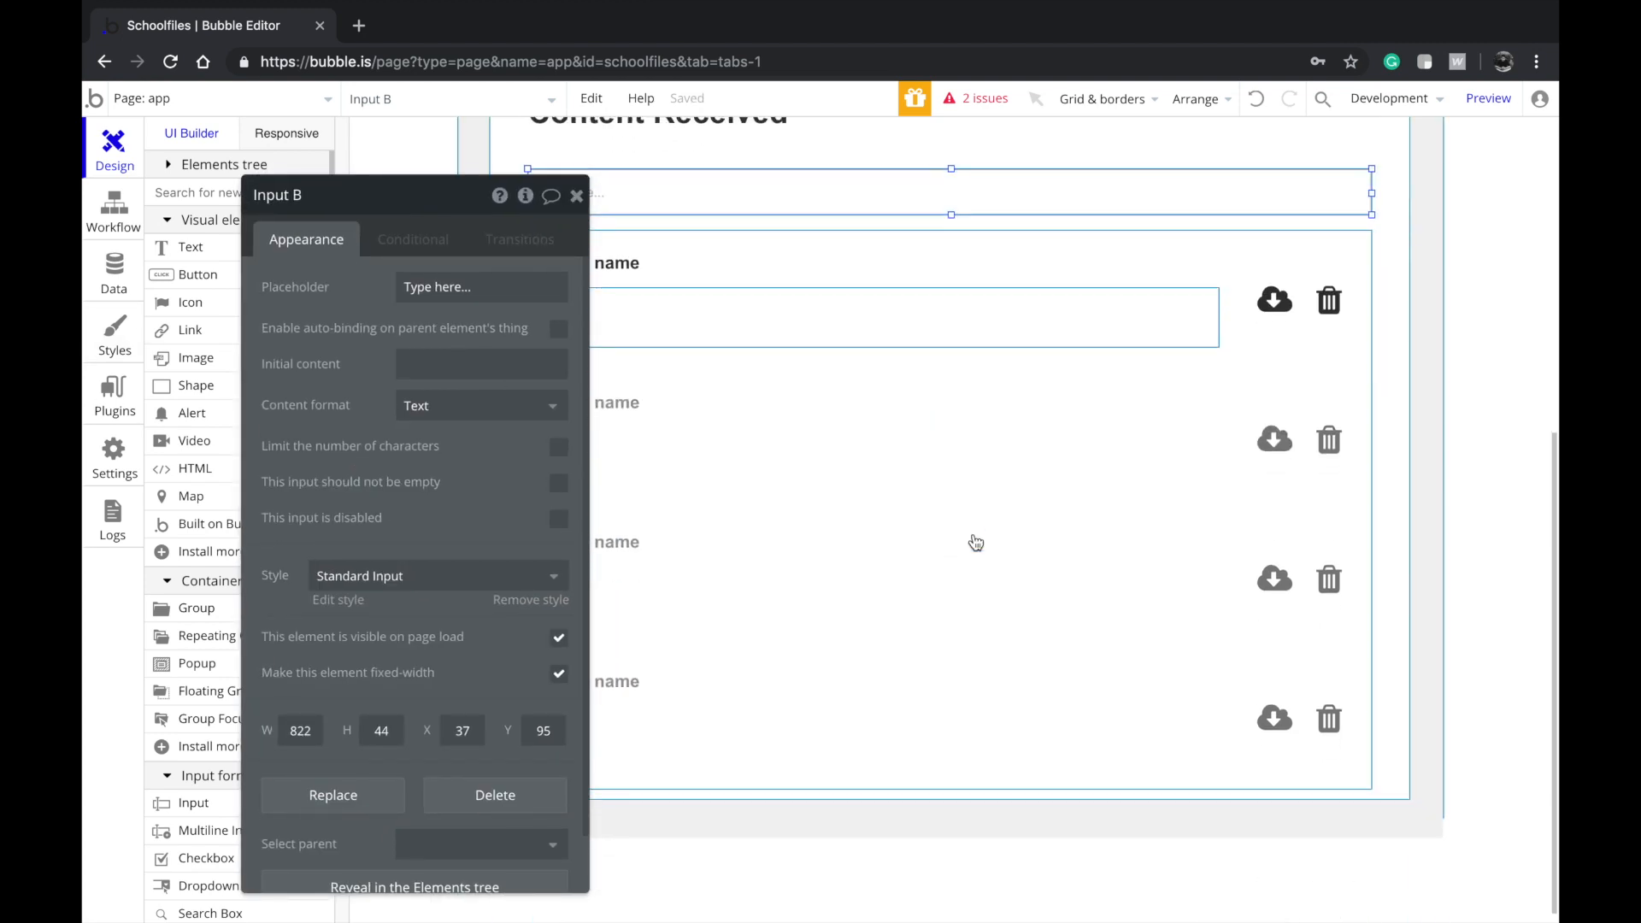
pyautogui.moveTo(949, 205); pyautogui.dragTo(951, 211)
pyautogui.click(954, 449)
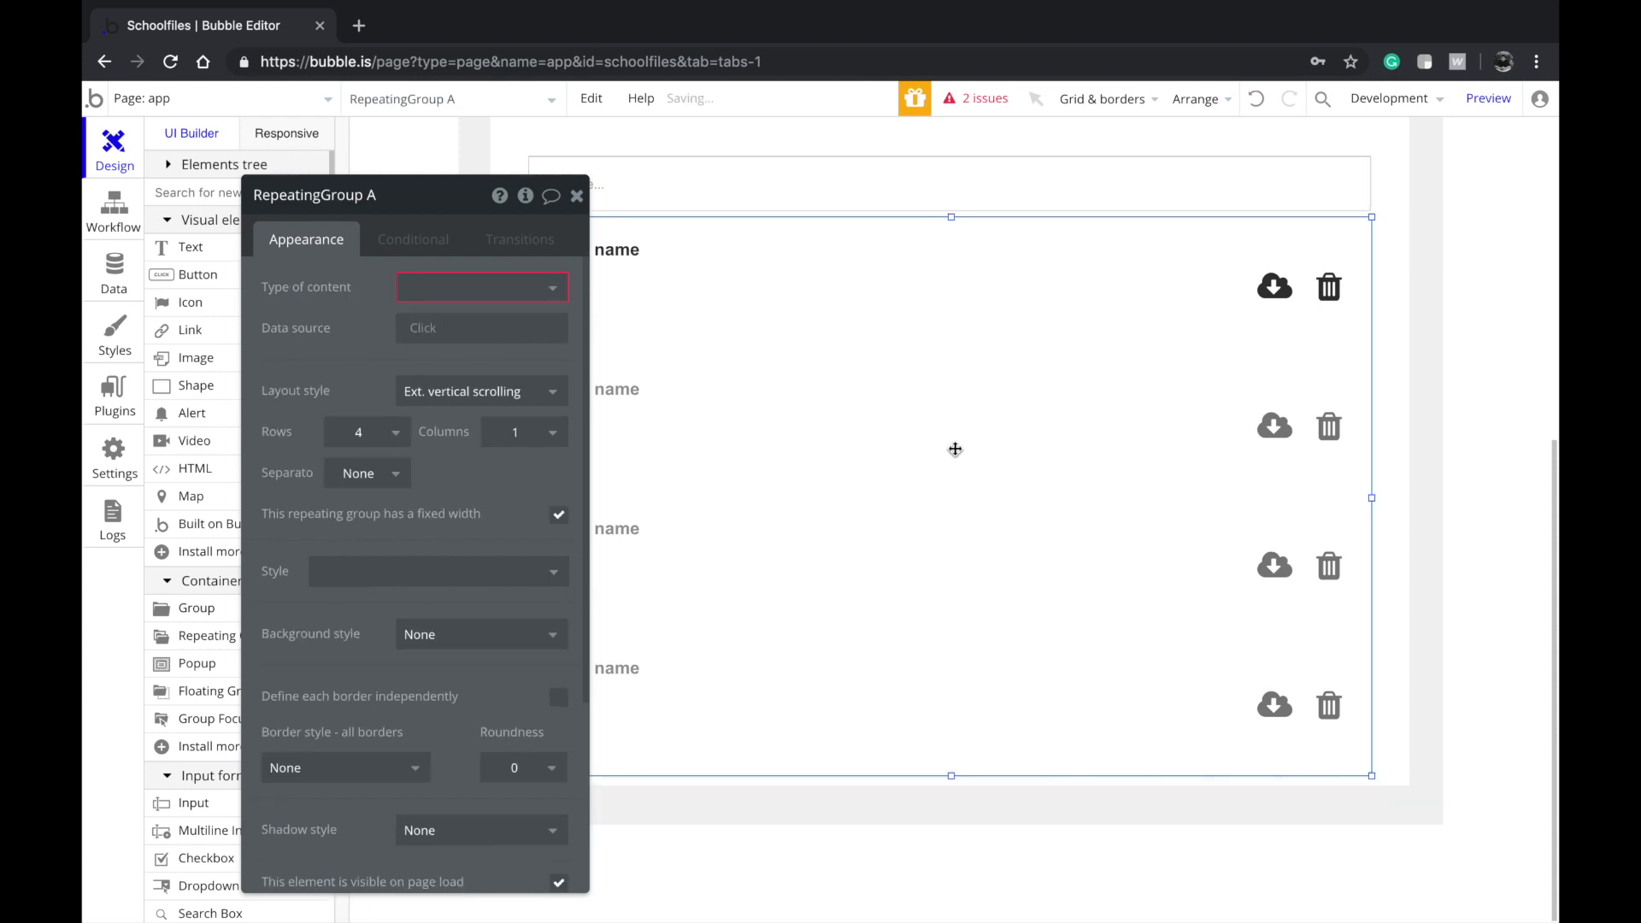
# Set the input's placeholder text to 'search..'
pyautogui.click(952, 179)
pyautogui.moveTo(388, 423); pyautogui.dragTo(248, 353)
pyautogui.scroll(1, 732, 239)
pyautogui.click(706, 272)
pyautogui.write('search..')
pyautogui.click(963, 498)
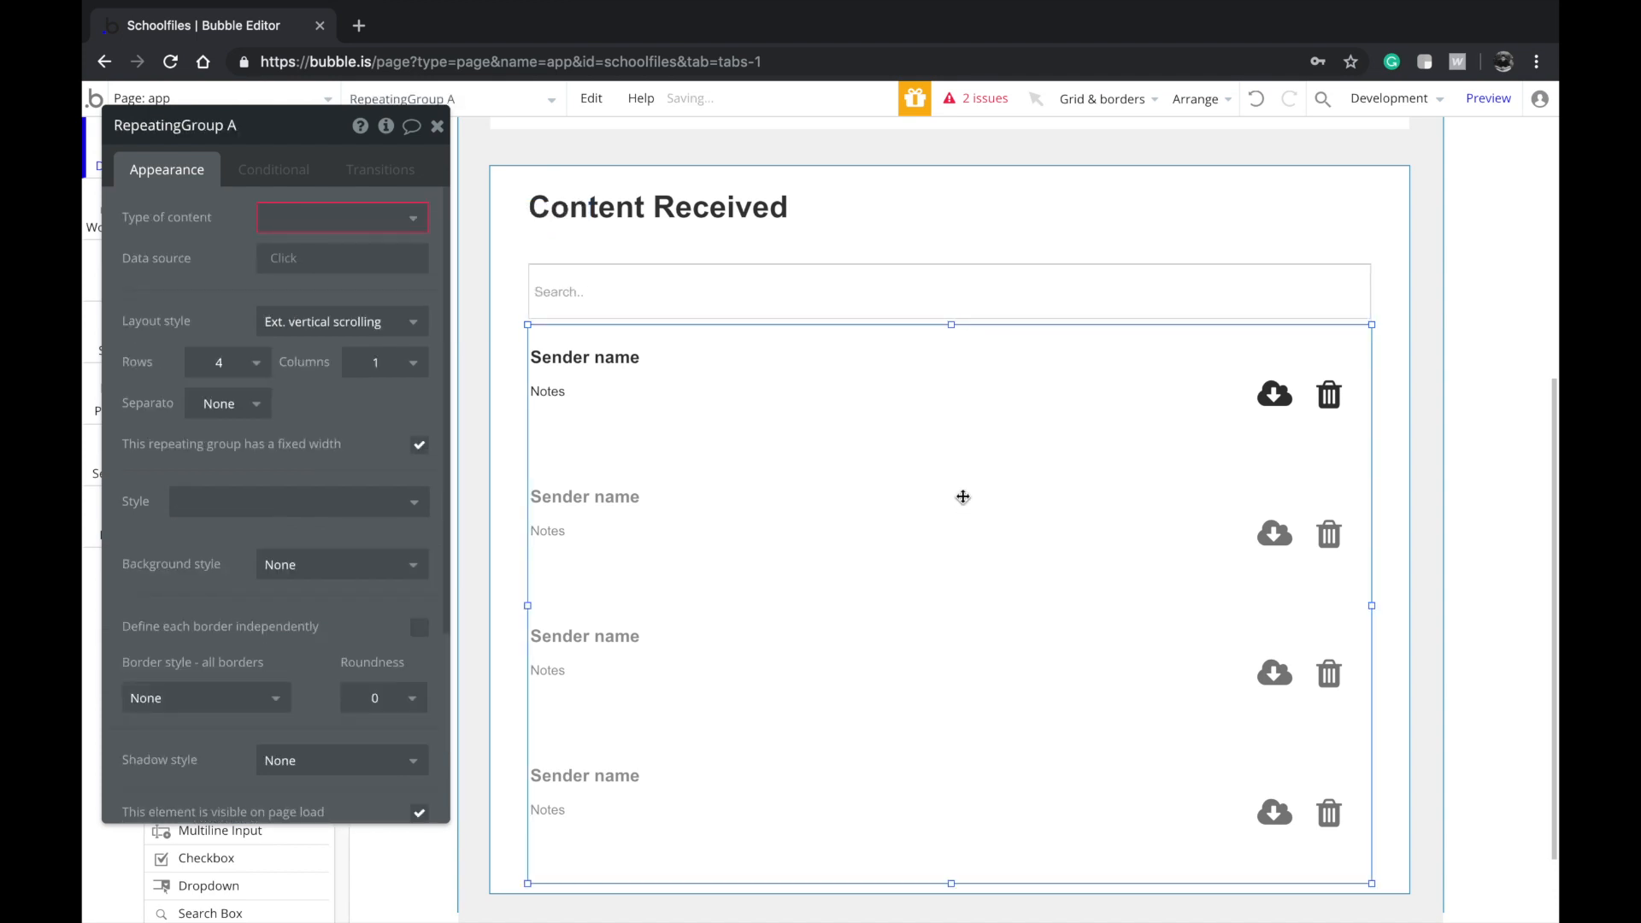
# Select the first Sender name text, then close its settings and deselect it
pyautogui.click(1419, 356)
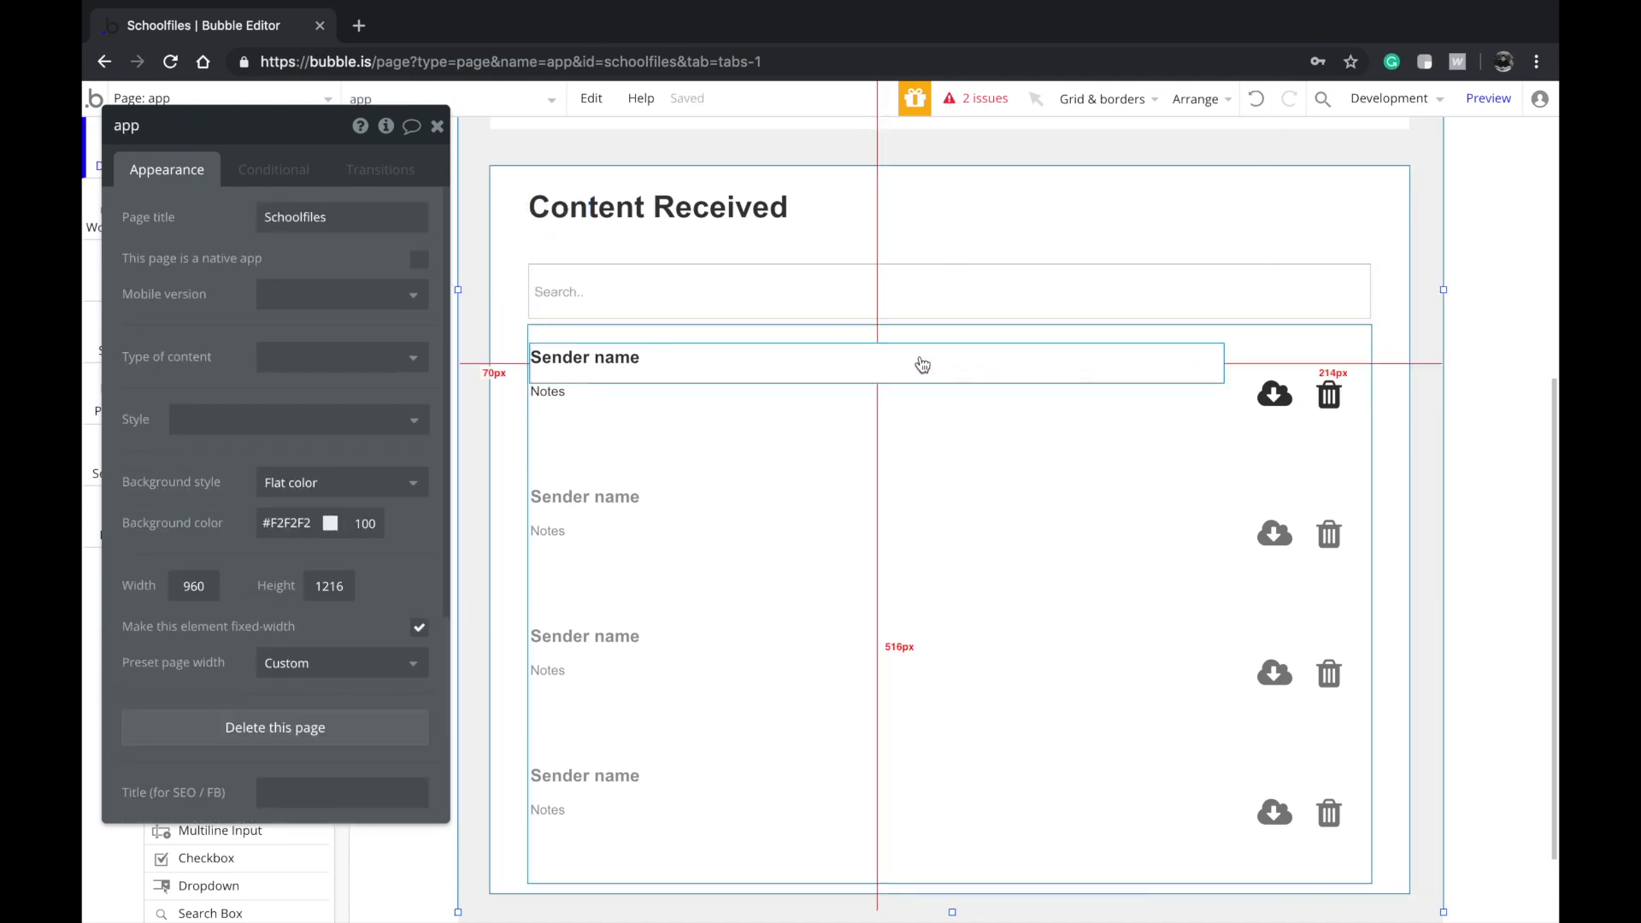
pyautogui.click(920, 357)
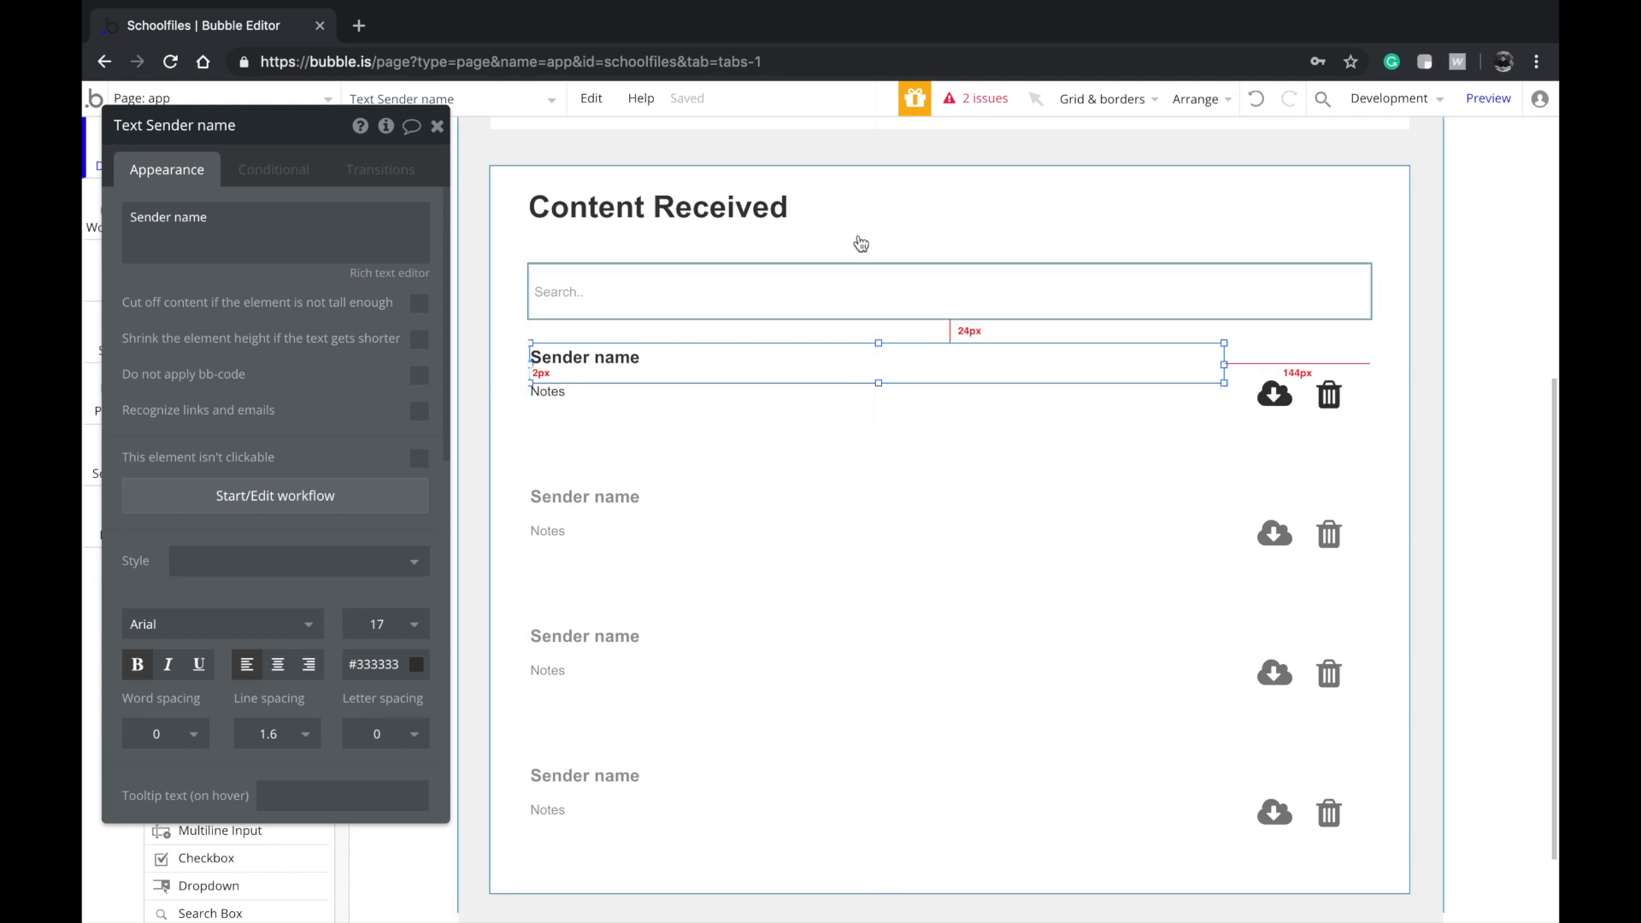
pyautogui.click(438, 126)
pyautogui.scroll(2, 747, 410)
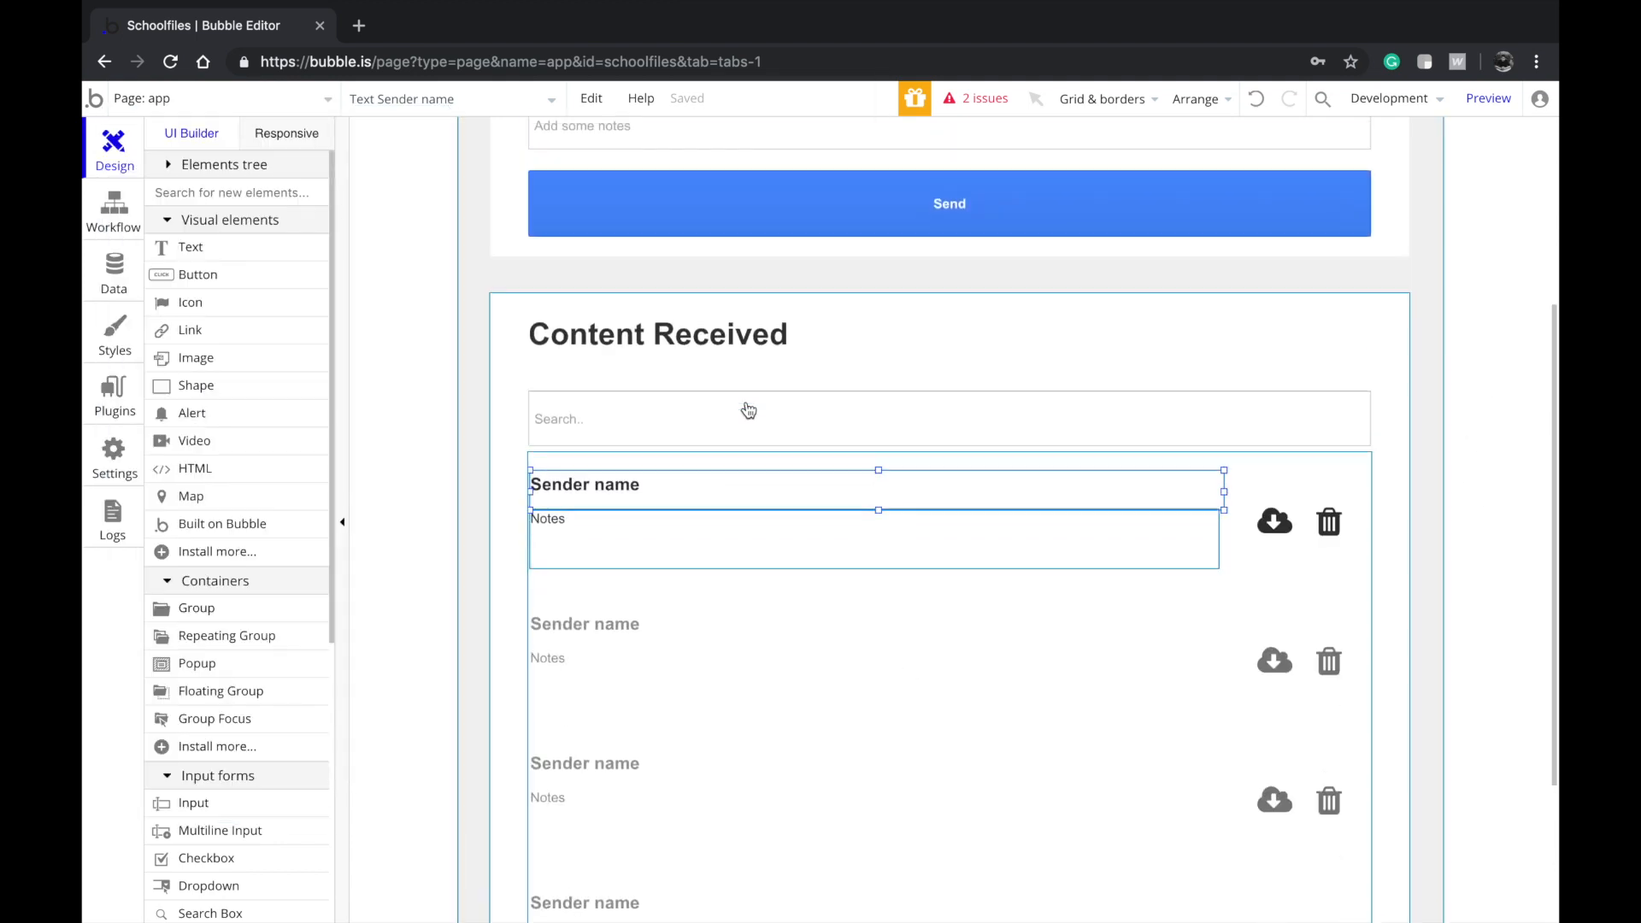
pyautogui.click(1484, 486)
# Scroll through the Send Content and Content Received sections to review the layout
pyautogui.scroll(2, 1484, 486)
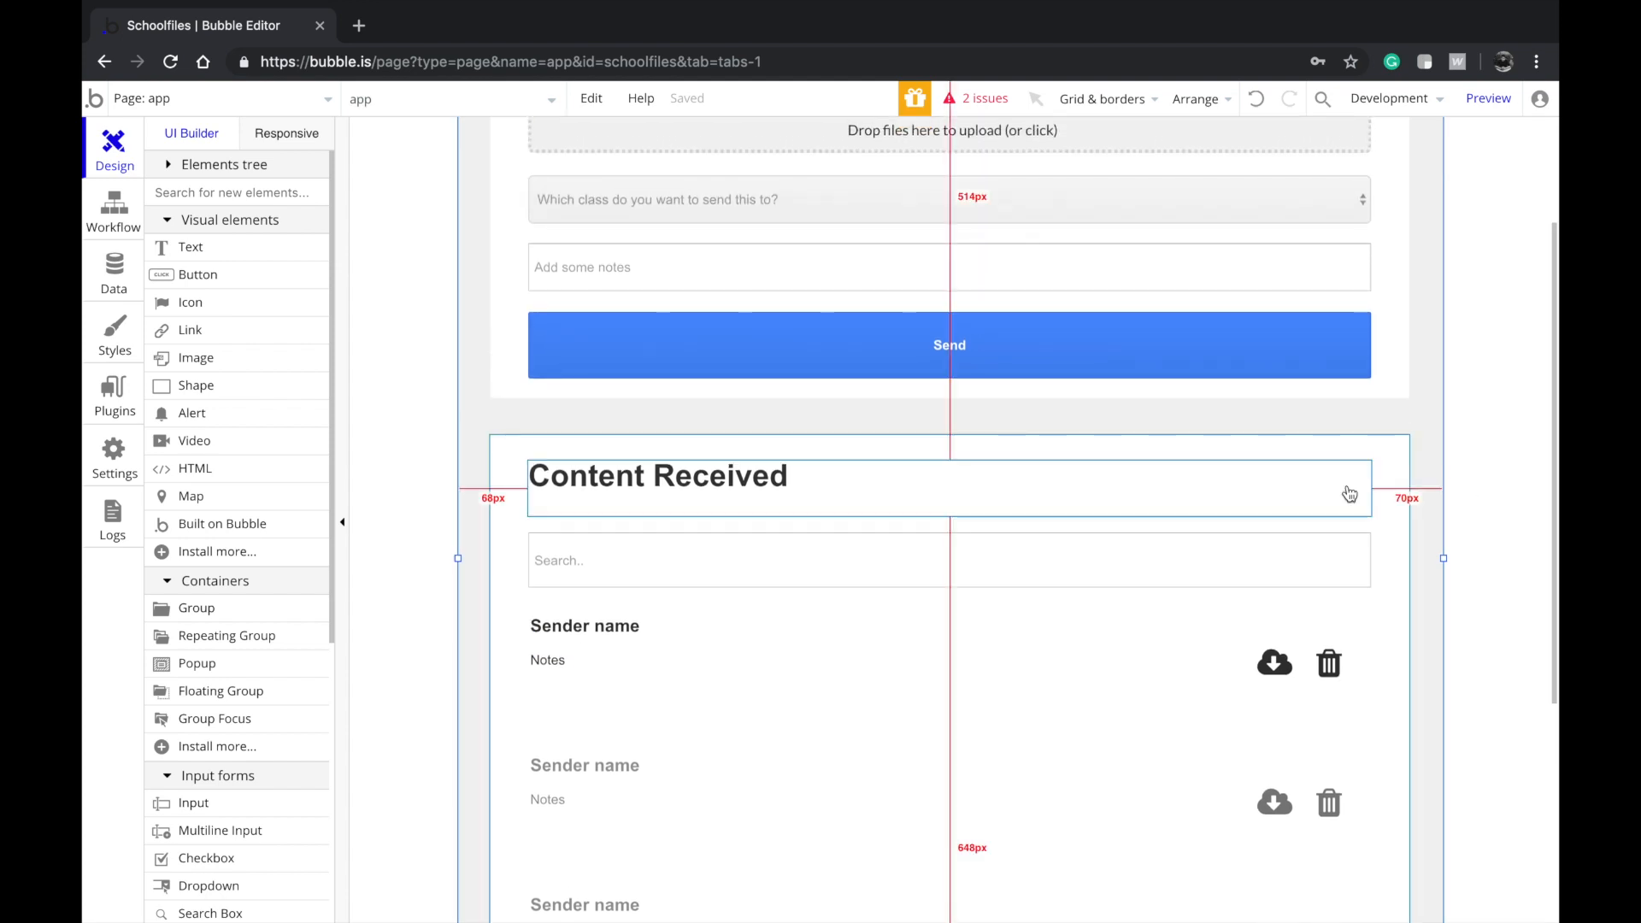
pyautogui.scroll(-2, 1350, 489)
pyautogui.scroll(1, 1350, 494)
pyautogui.scroll(-4, 1349, 494)
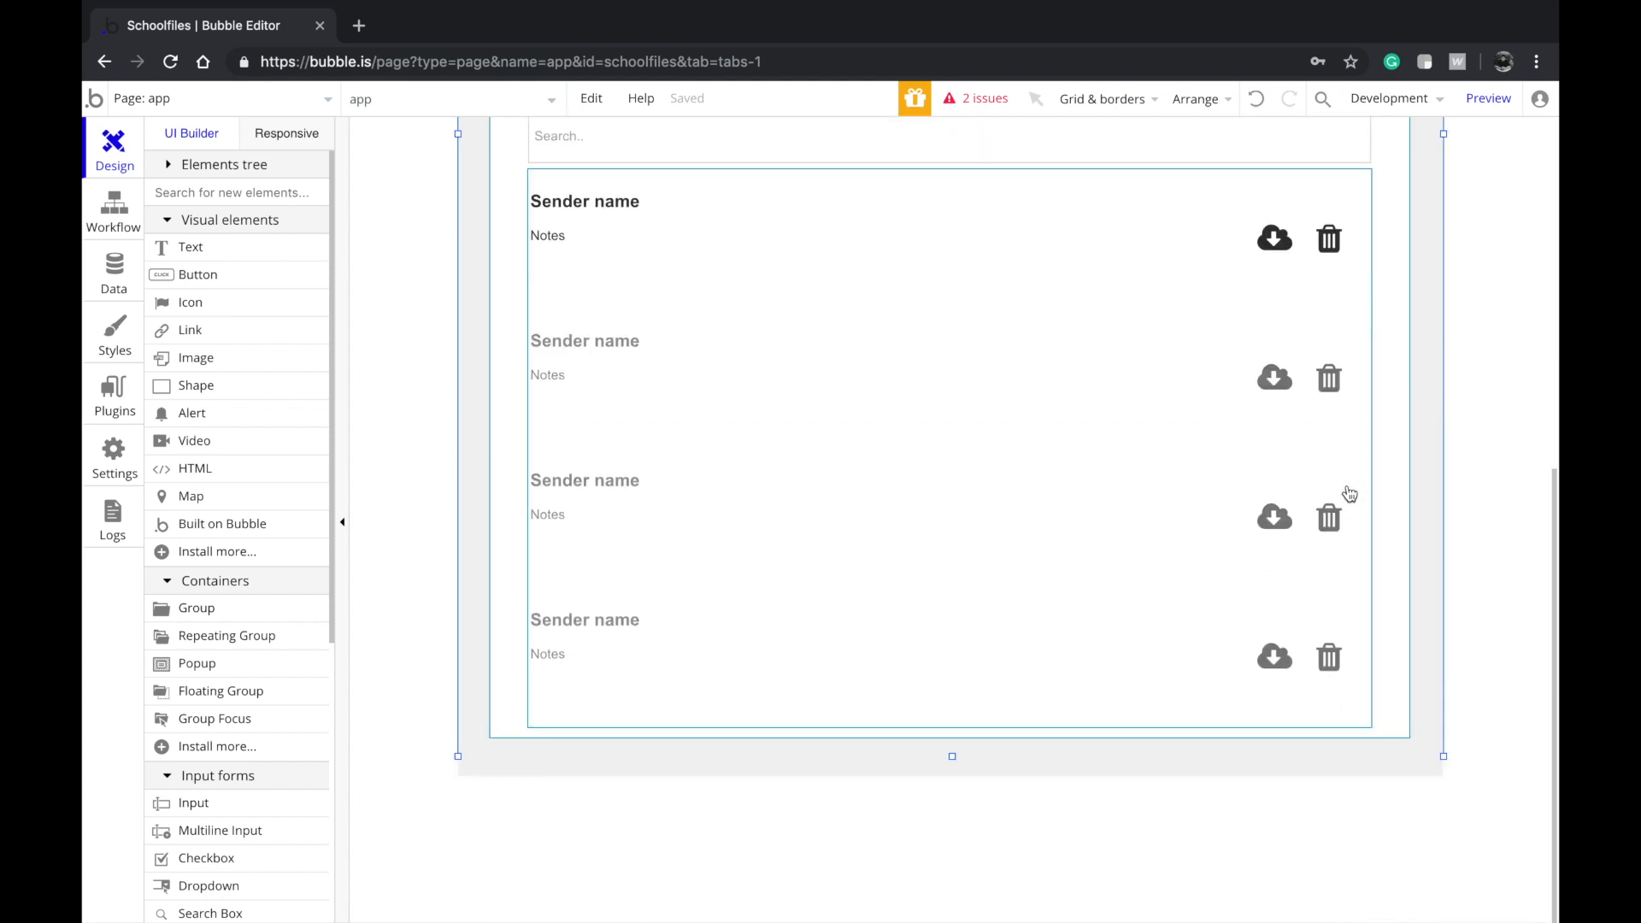
pyautogui.scroll(6, 1343, 494)
pyautogui.scroll(-3, 1245, 501)
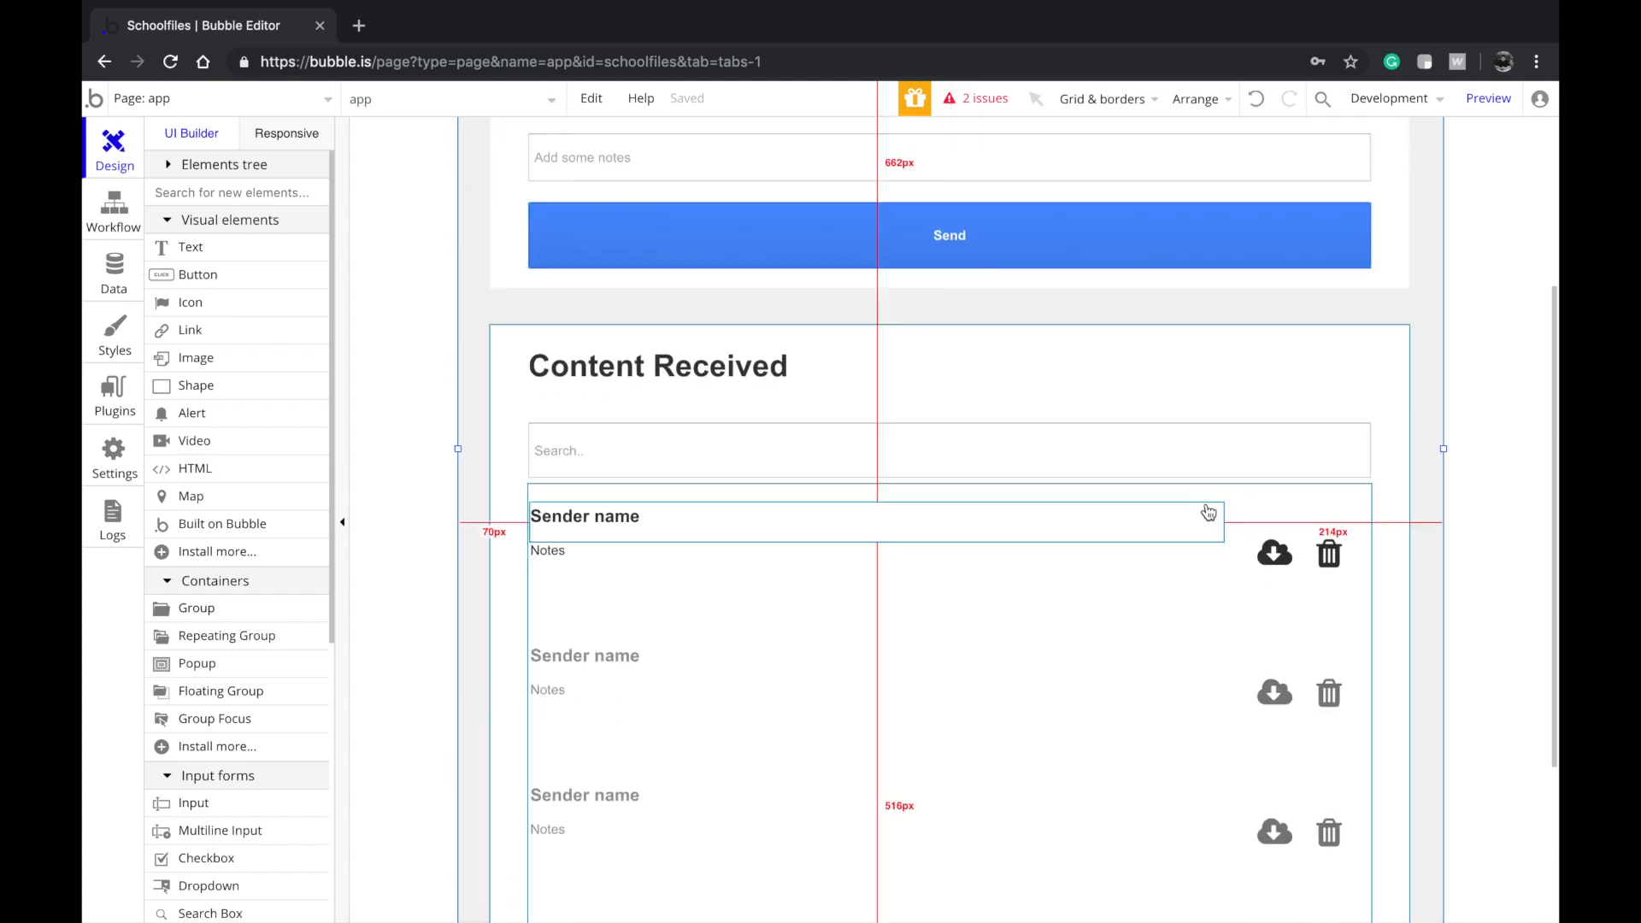
pyautogui.scroll(3, 1169, 561)
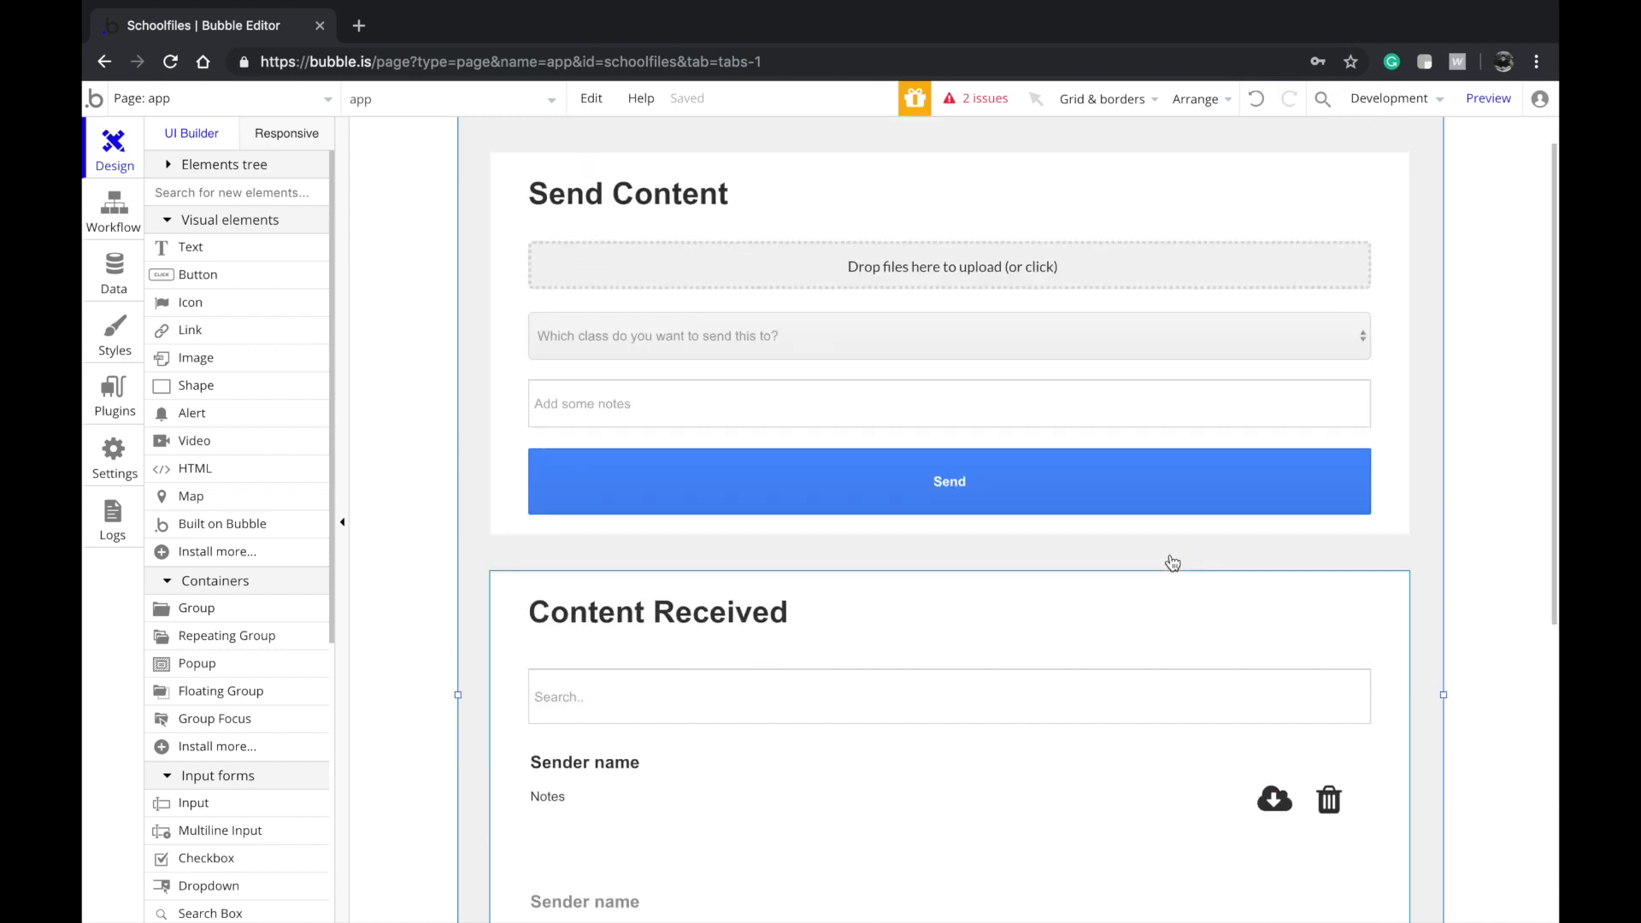
pyautogui.scroll(-1, 1169, 561)
pyautogui.scroll(2, 1171, 559)
pyautogui.scroll(-7, 1171, 559)
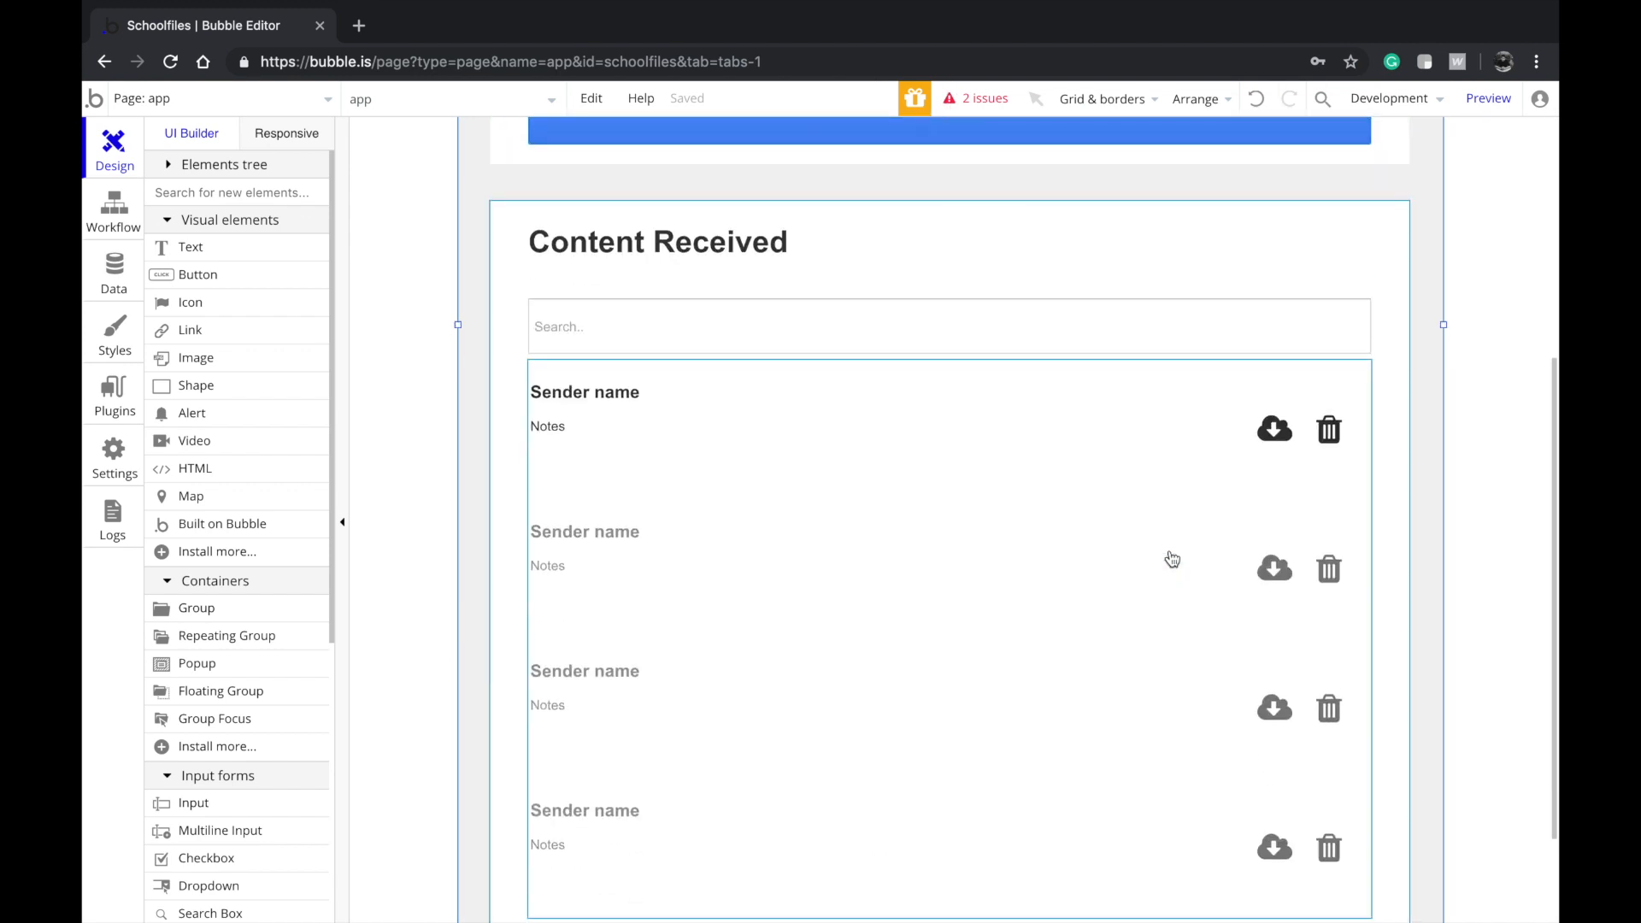
pyautogui.scroll(6, 1171, 559)
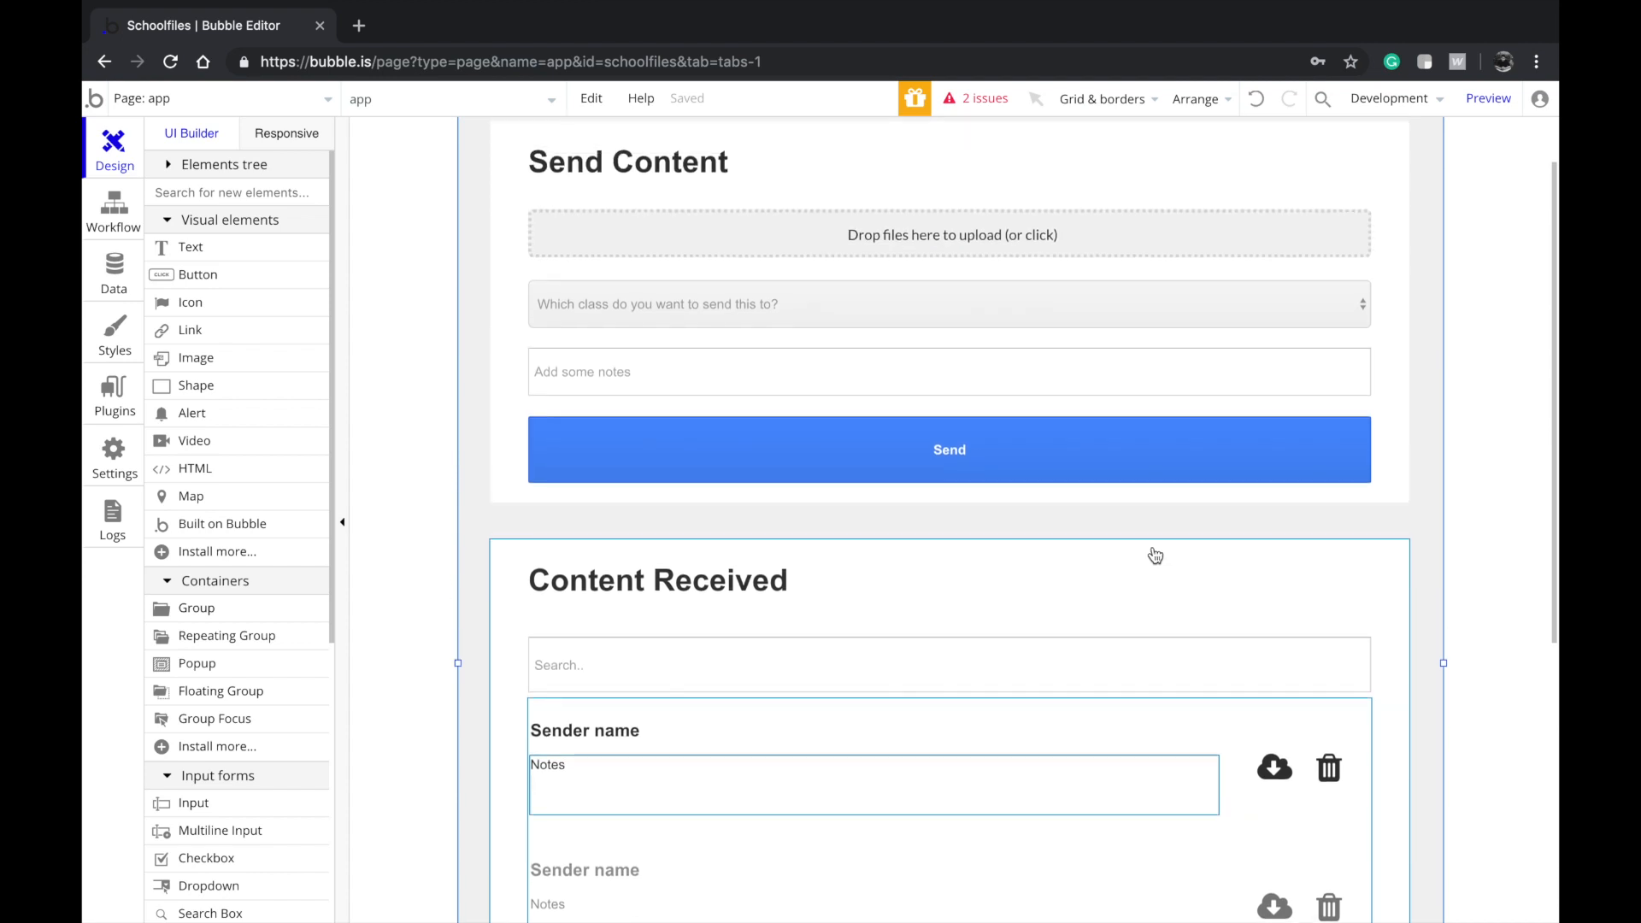
# Create a new data type named Content
pyautogui.click(122, 272)
pyautogui.click(357, 362)
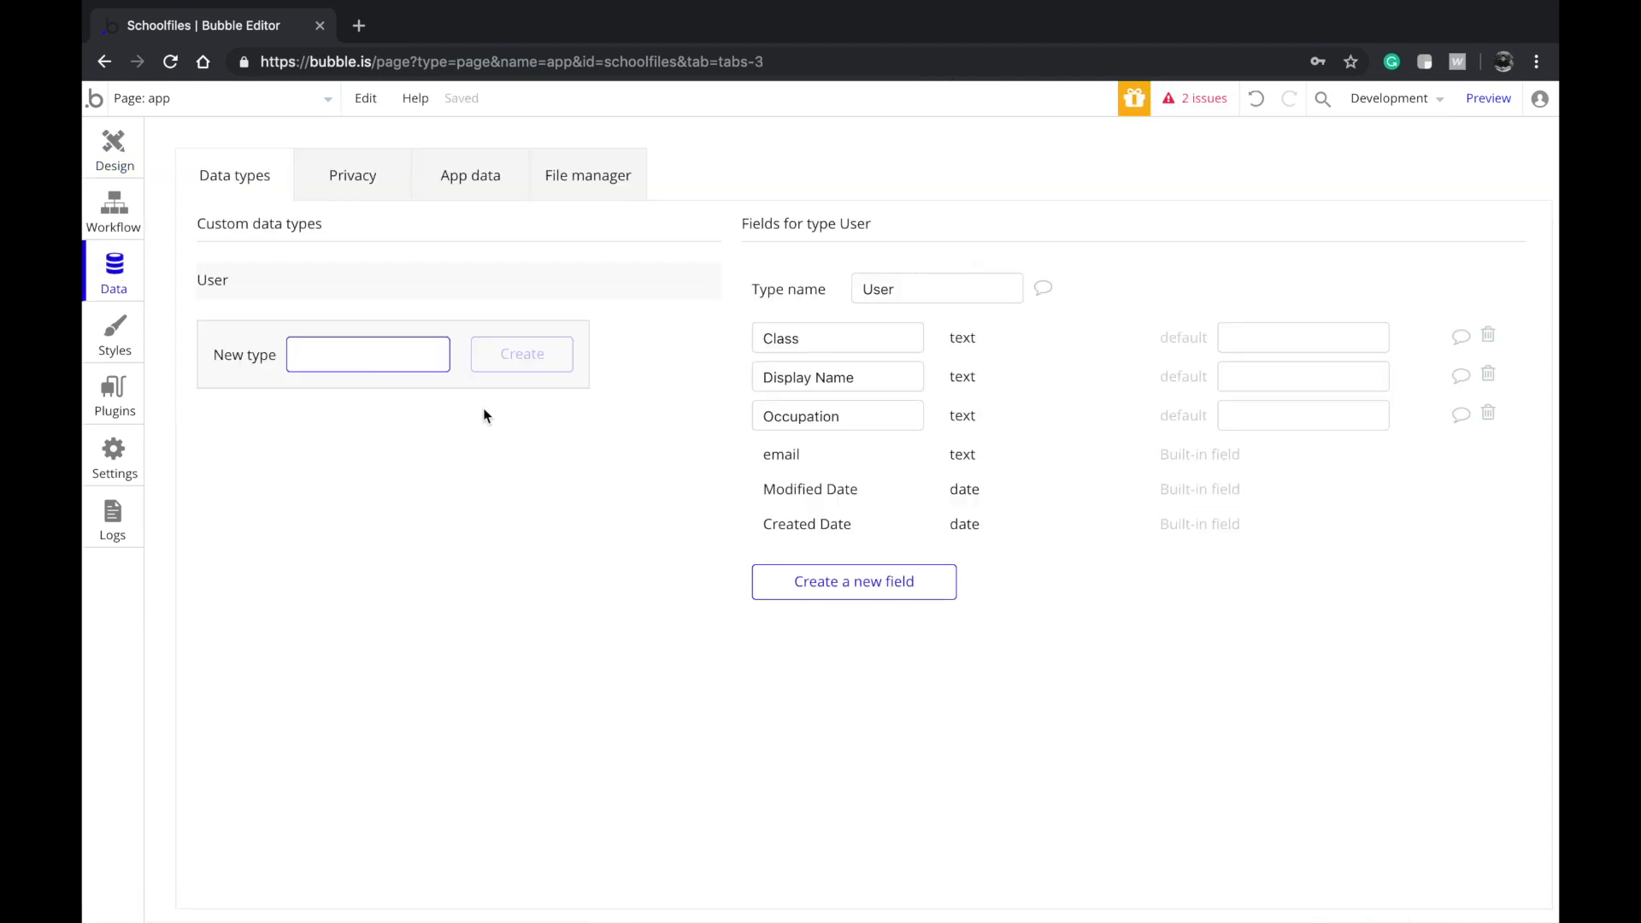
pyautogui.write('Ck')
pyautogui.press('BackSpace')
pyautogui.write('Content')
pyautogui.press('Return')
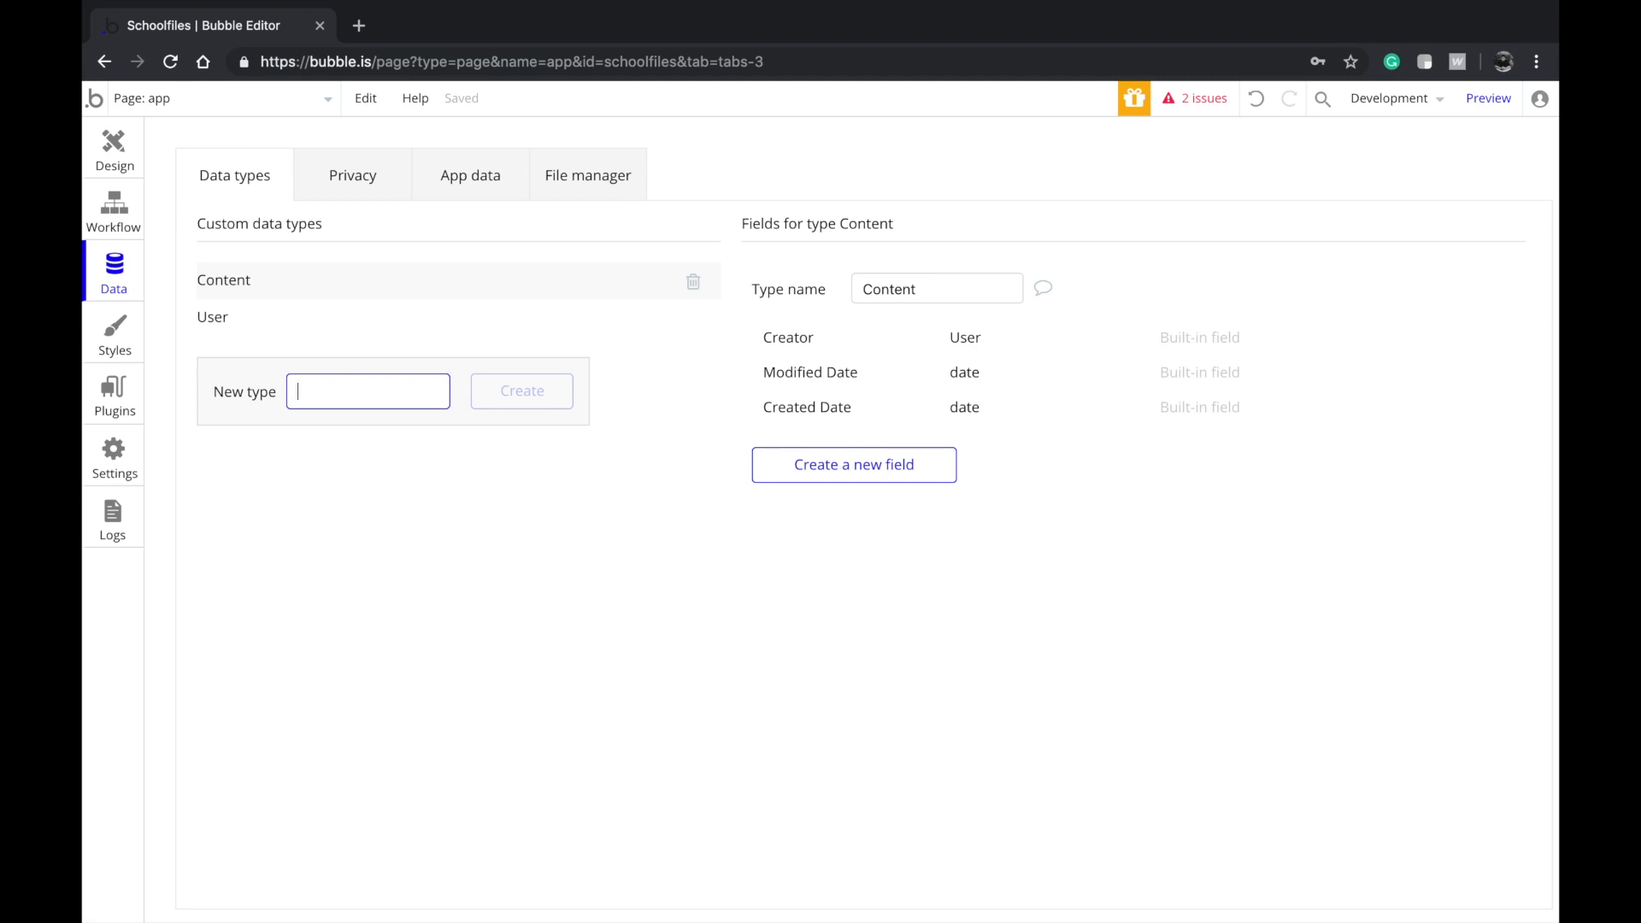
# Add a Files field to Content, of type file, as a list
pyautogui.click(842, 479)
pyautogui.click(850, 466)
pyautogui.write('Files')
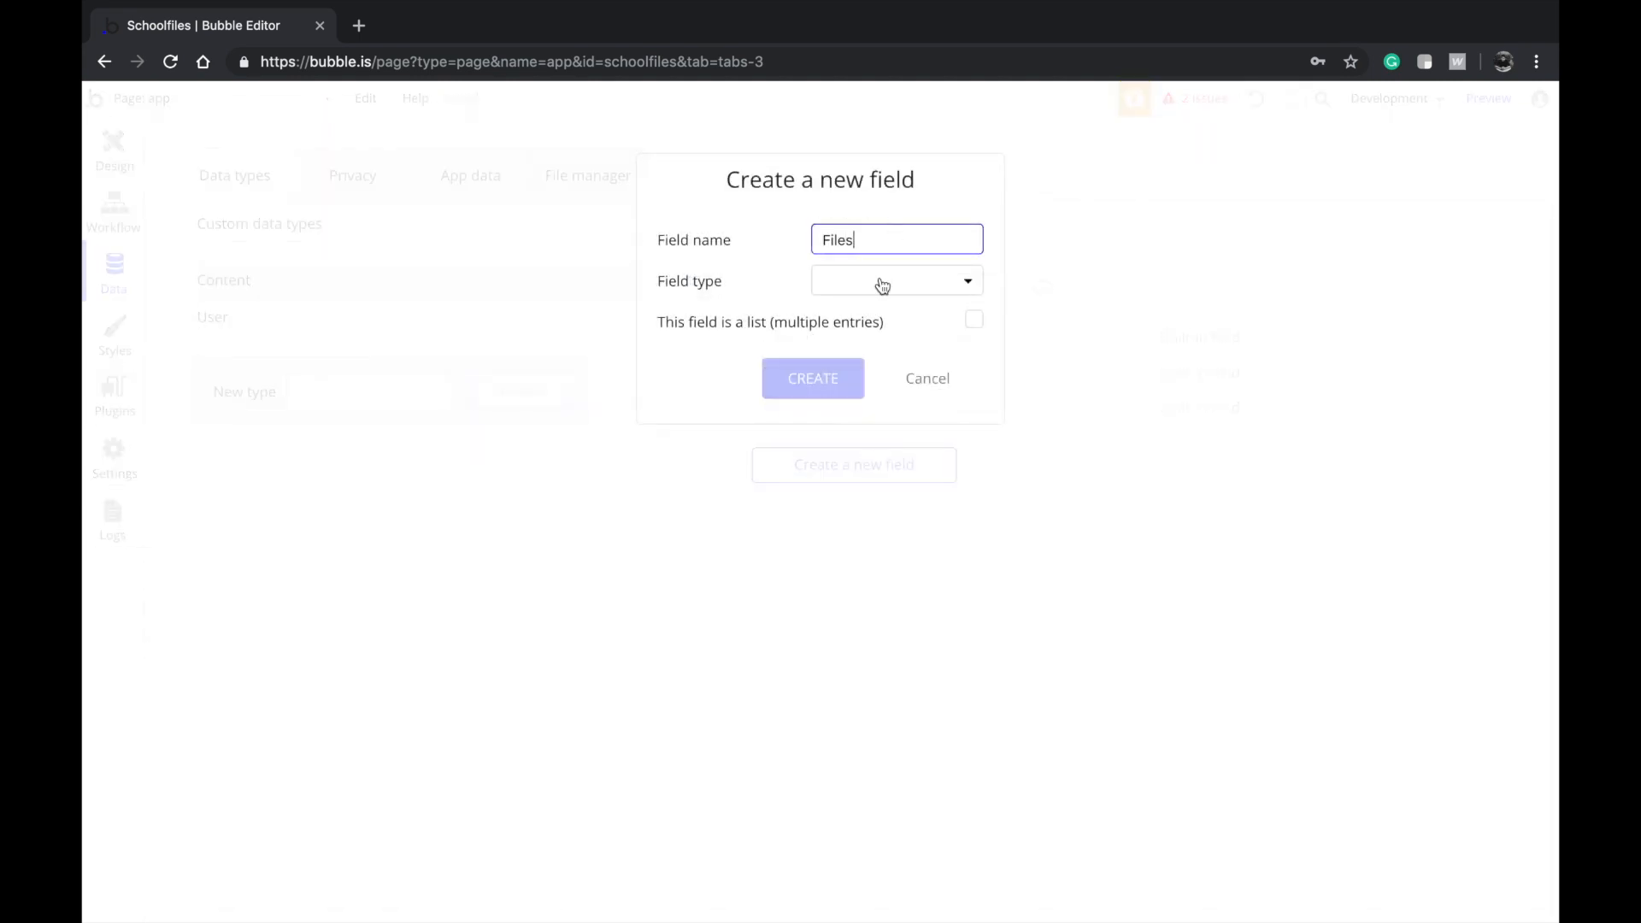
pyautogui.click(886, 285)
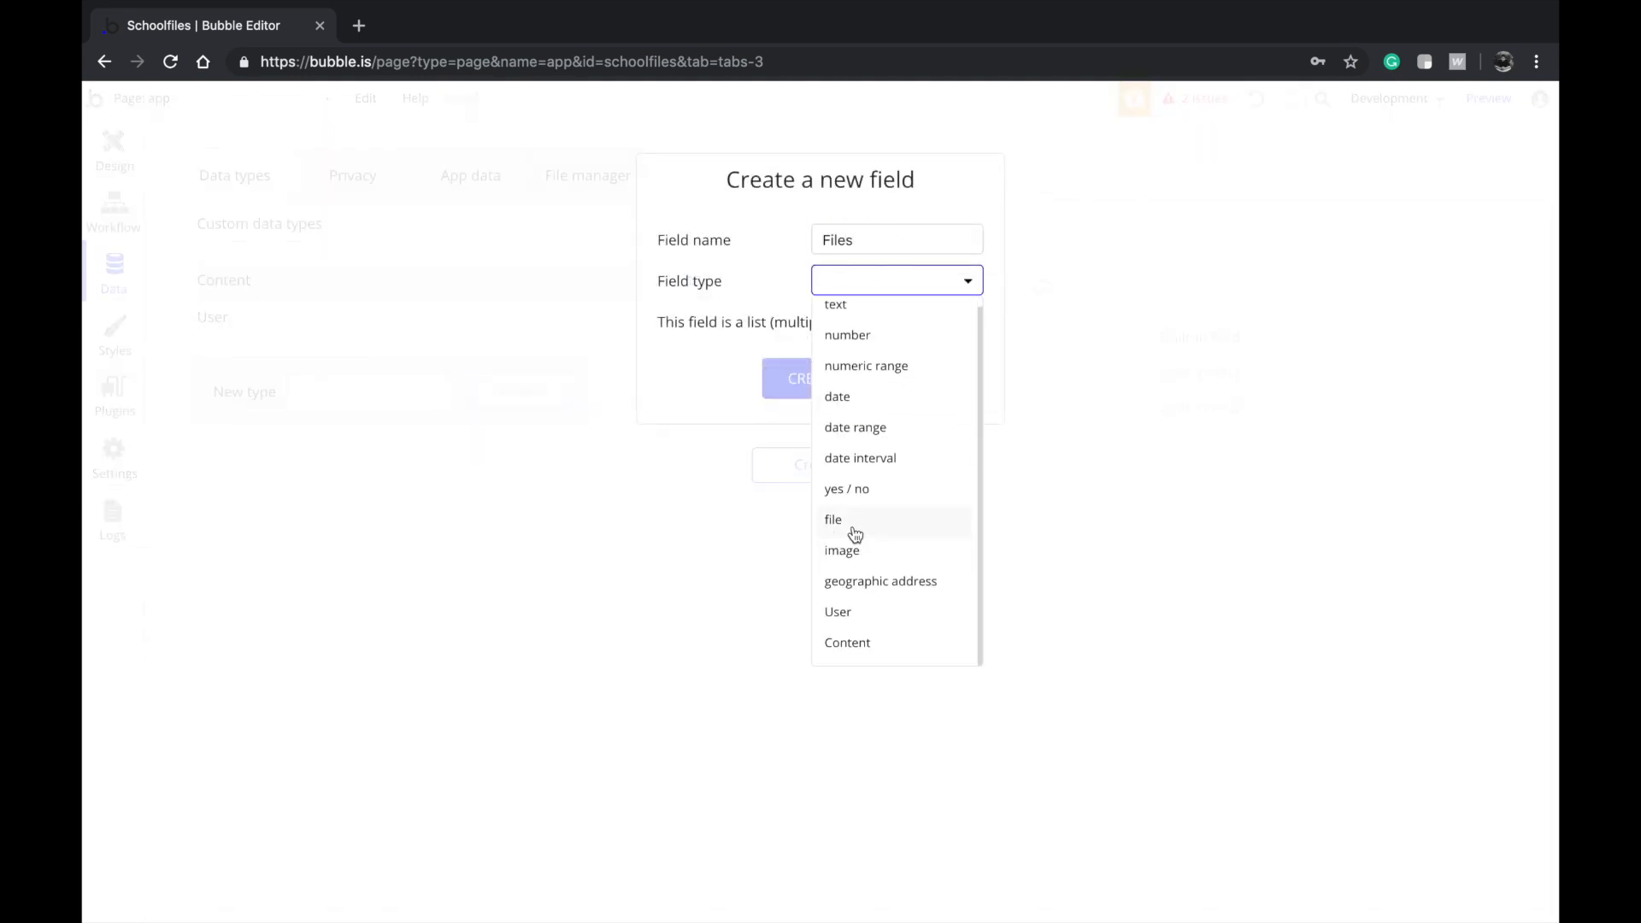
pyautogui.click(855, 522)
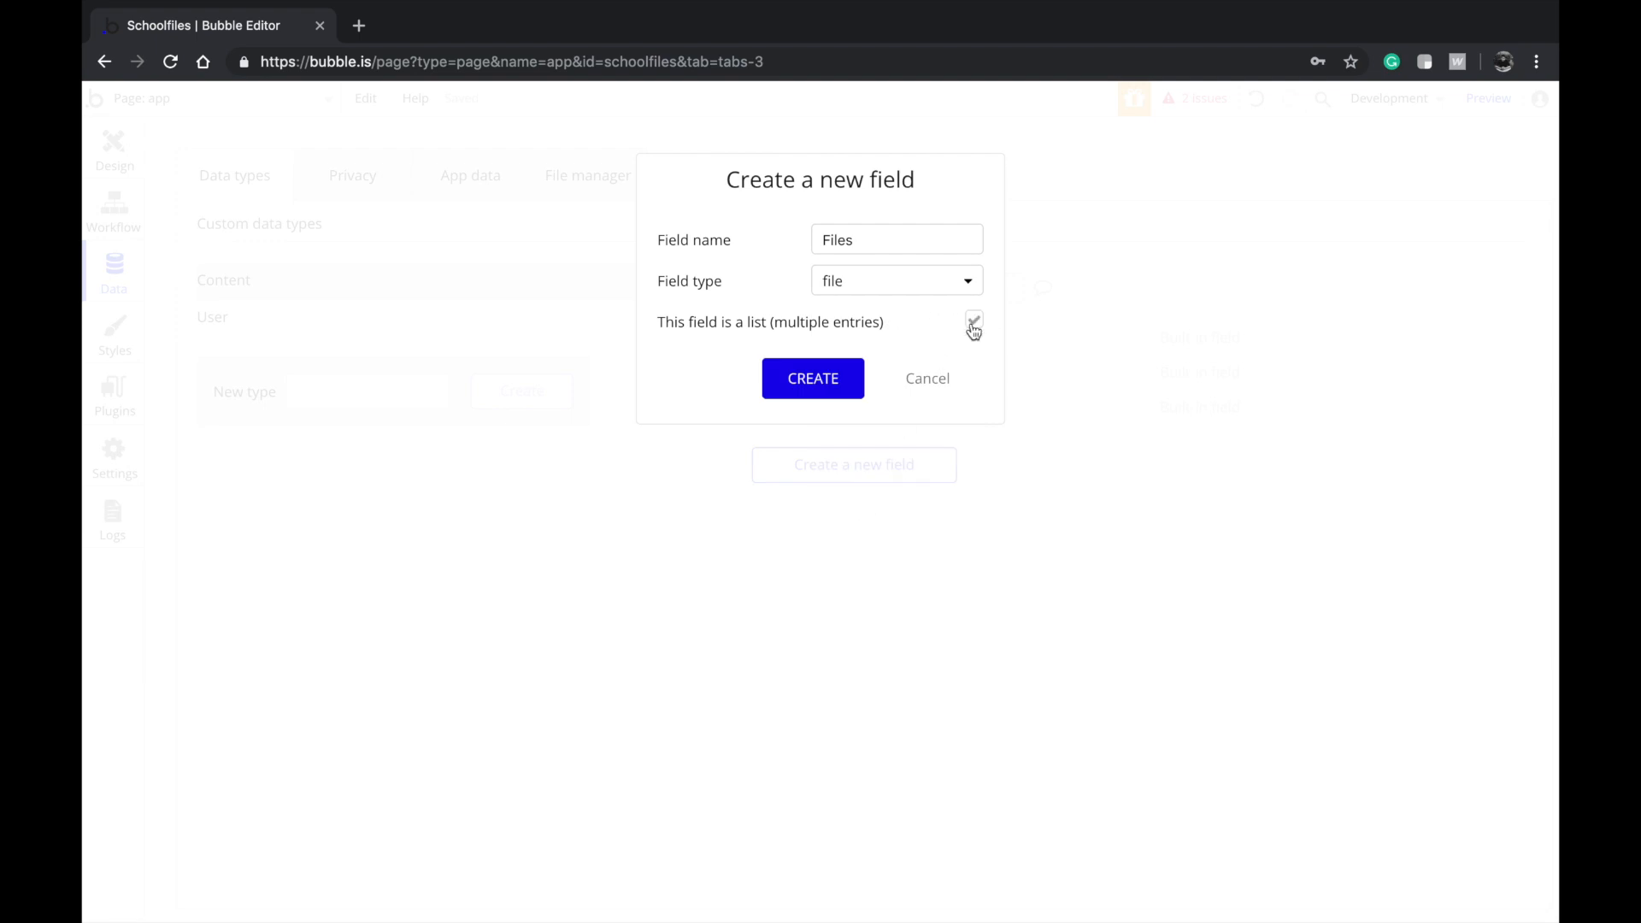
pyautogui.click(820, 373)
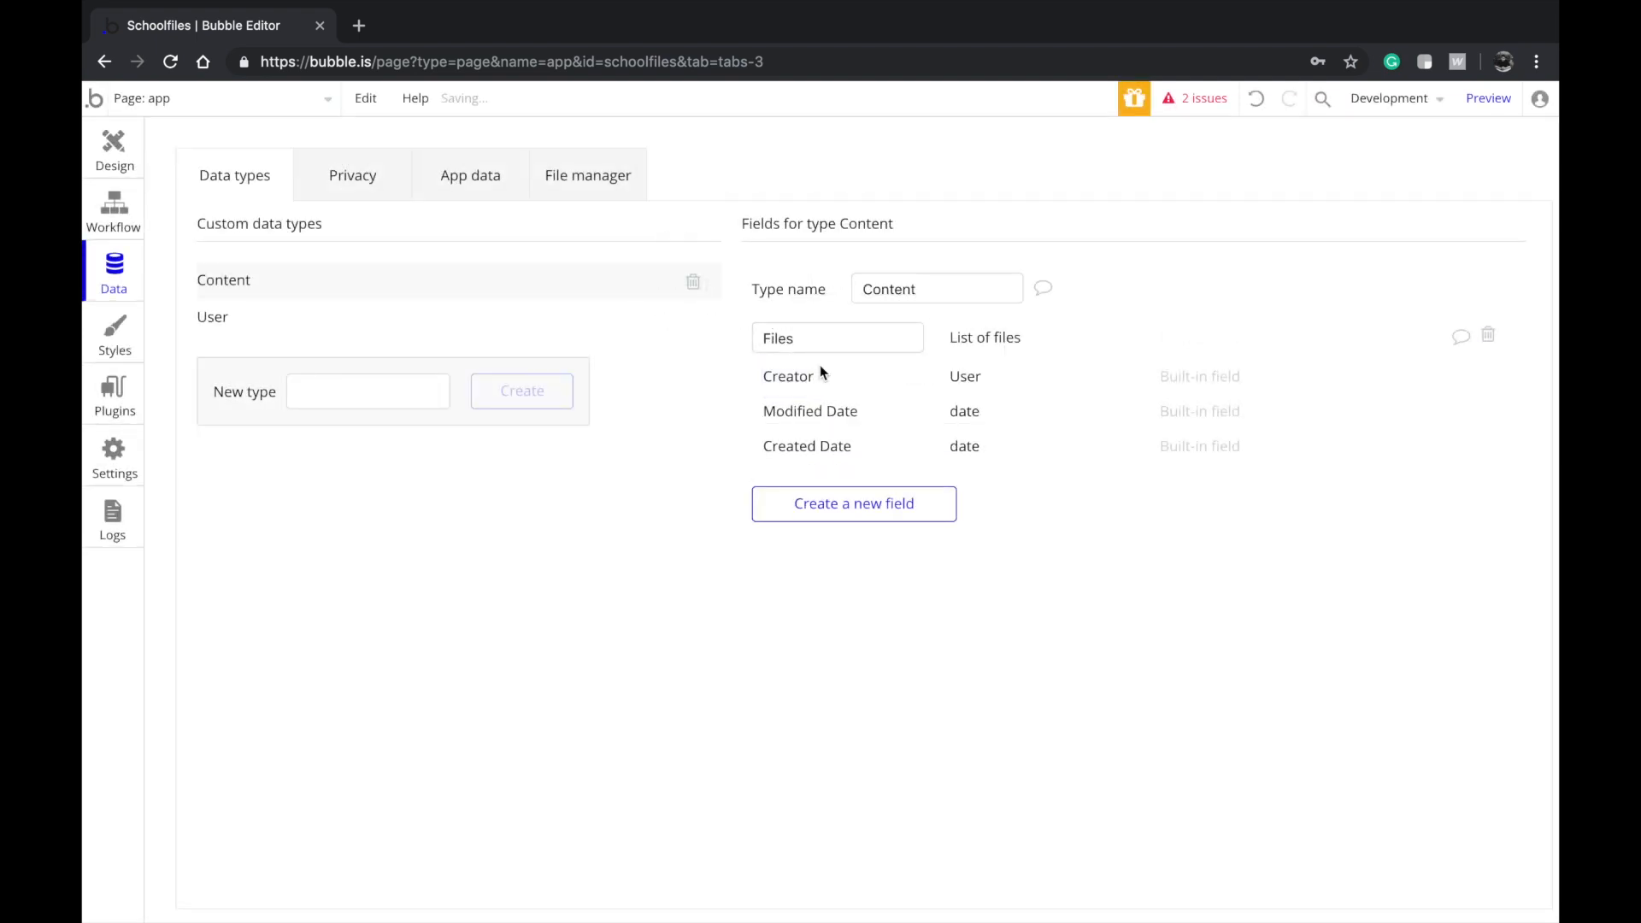
# Add a Notes field of type text to Content
pyautogui.click(792, 501)
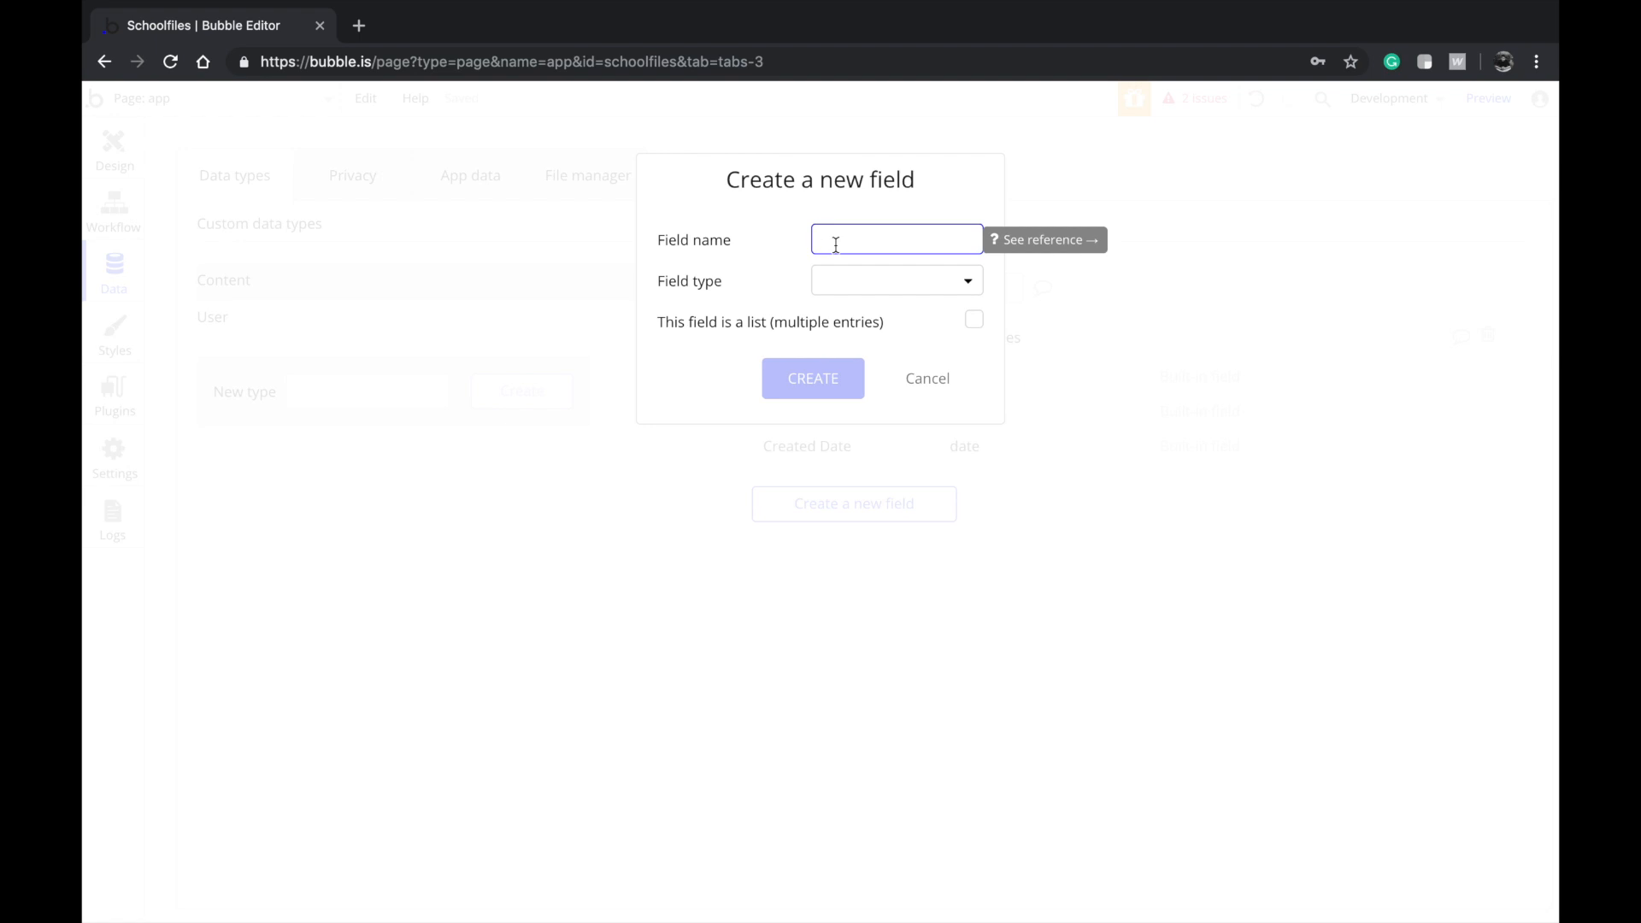
pyautogui.write('Notes')
pyautogui.click(855, 282)
pyautogui.click(844, 325)
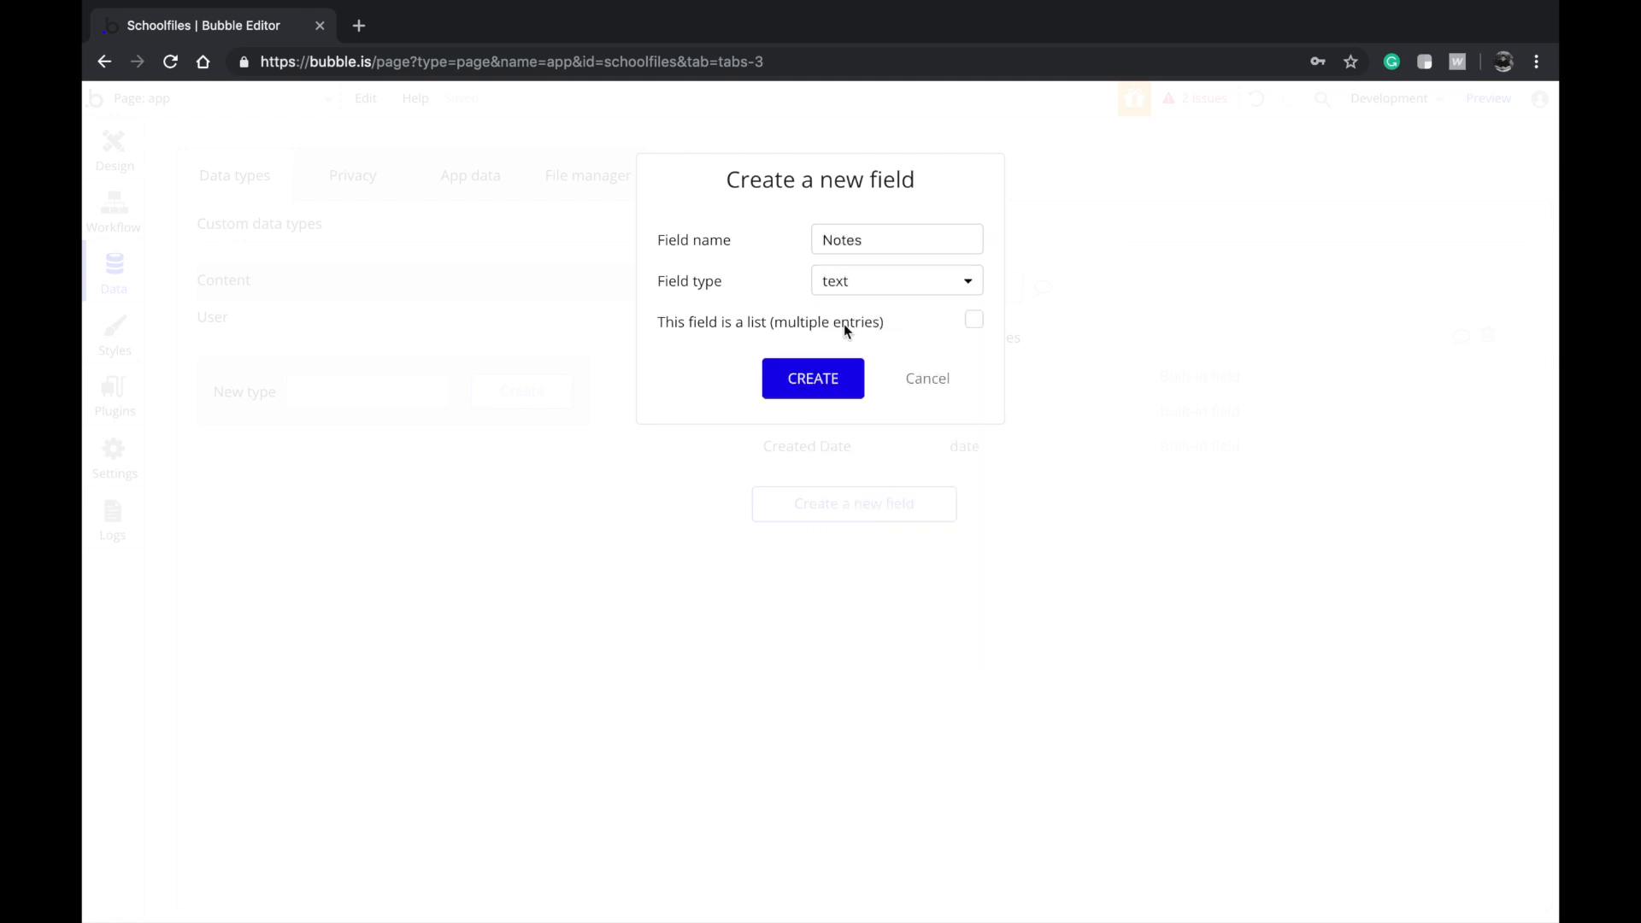
pyautogui.click(827, 374)
pyautogui.click(838, 544)
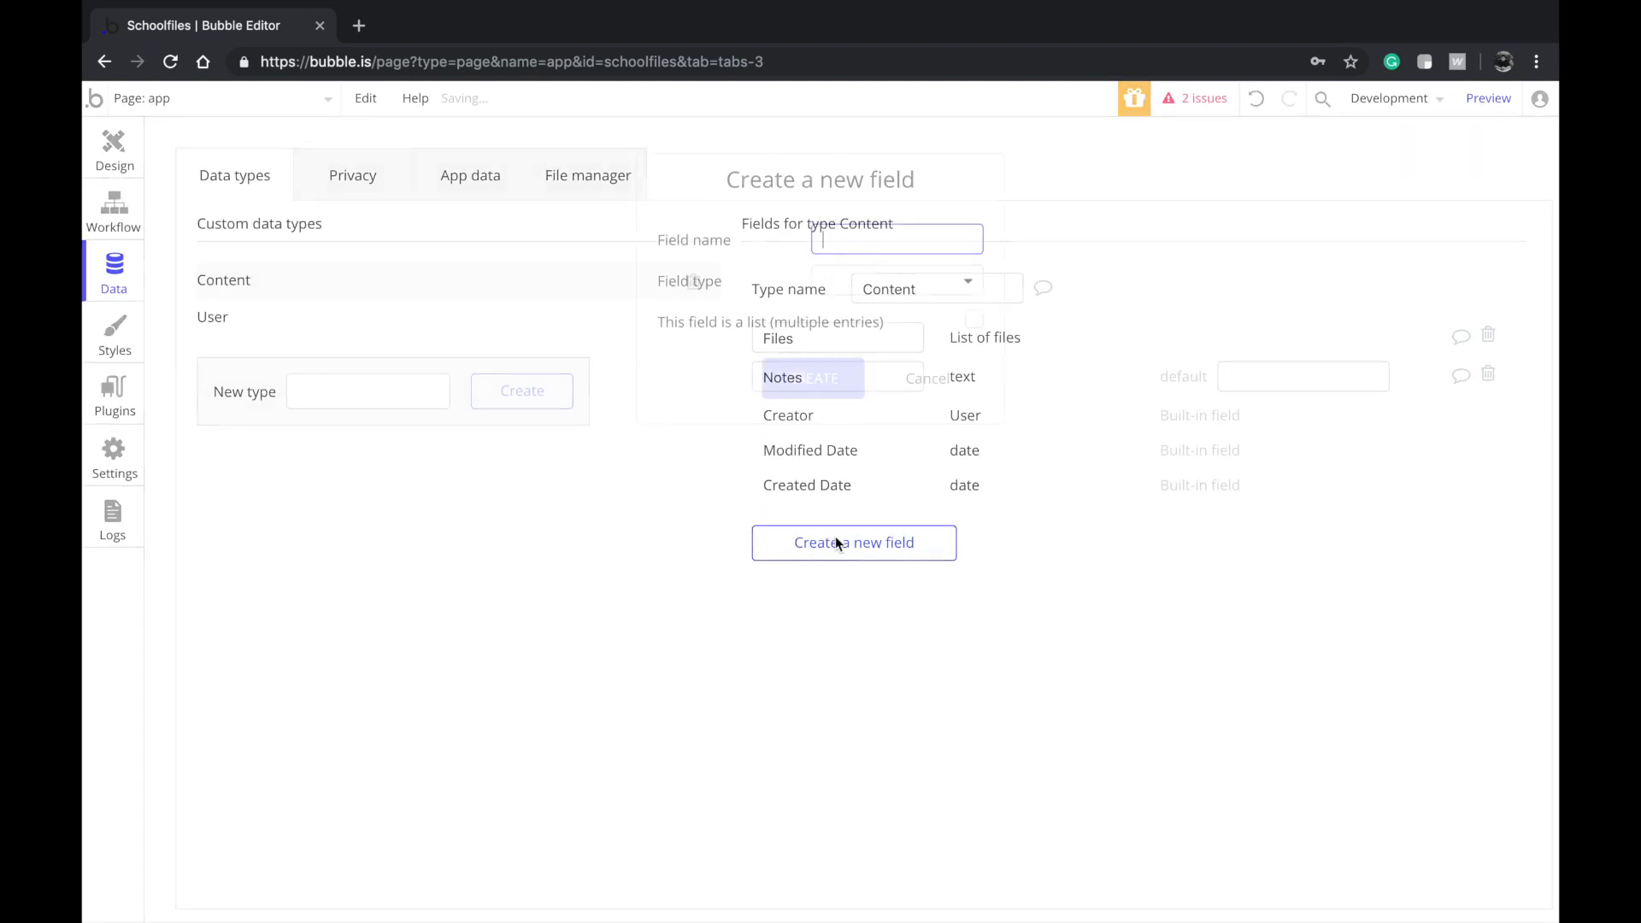
pyautogui.click(928, 382)
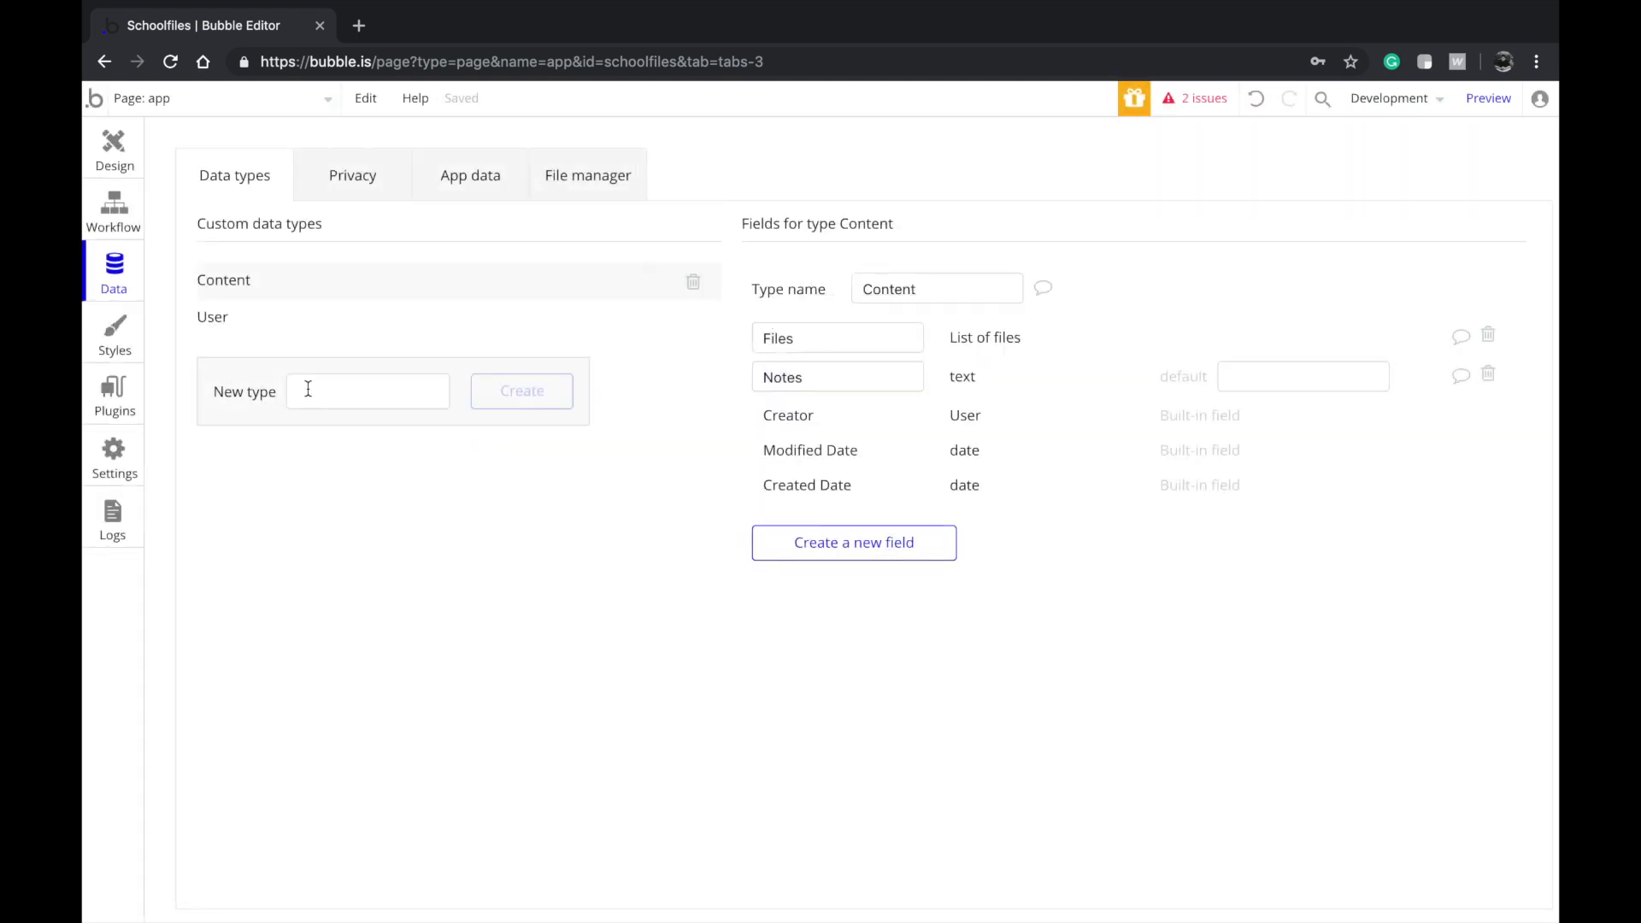
pyautogui.click(104, 168)
# Set the Content Received repeating group to show 2 rows
pyautogui.scroll(-3, 769, 616)
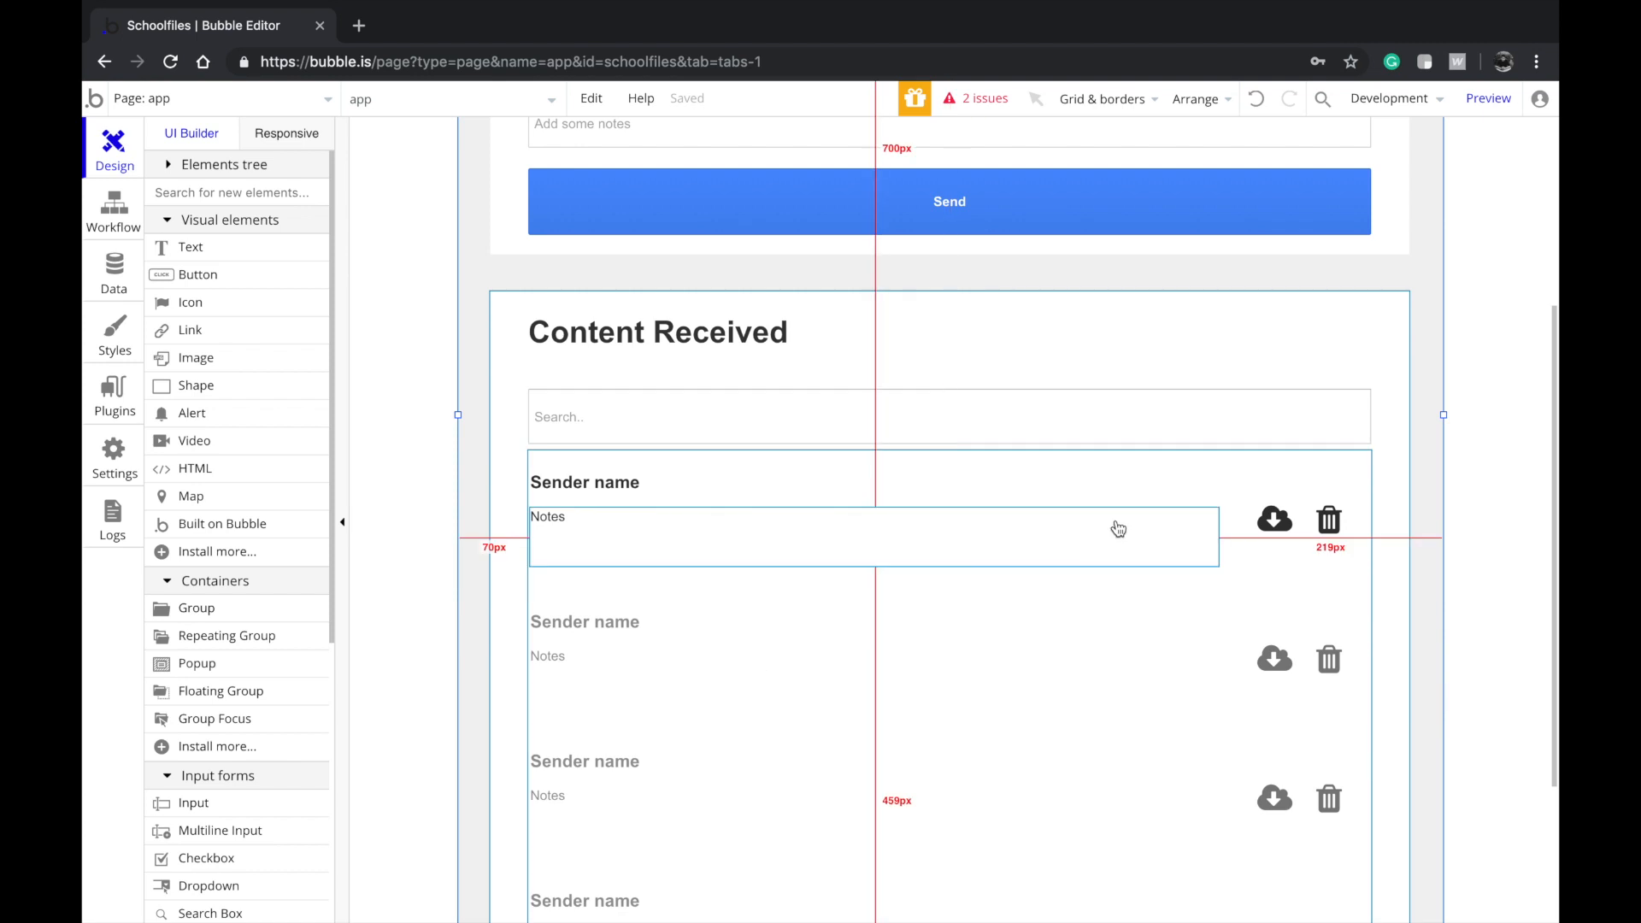
pyautogui.scroll(-2, 1111, 547)
pyautogui.click(1079, 563)
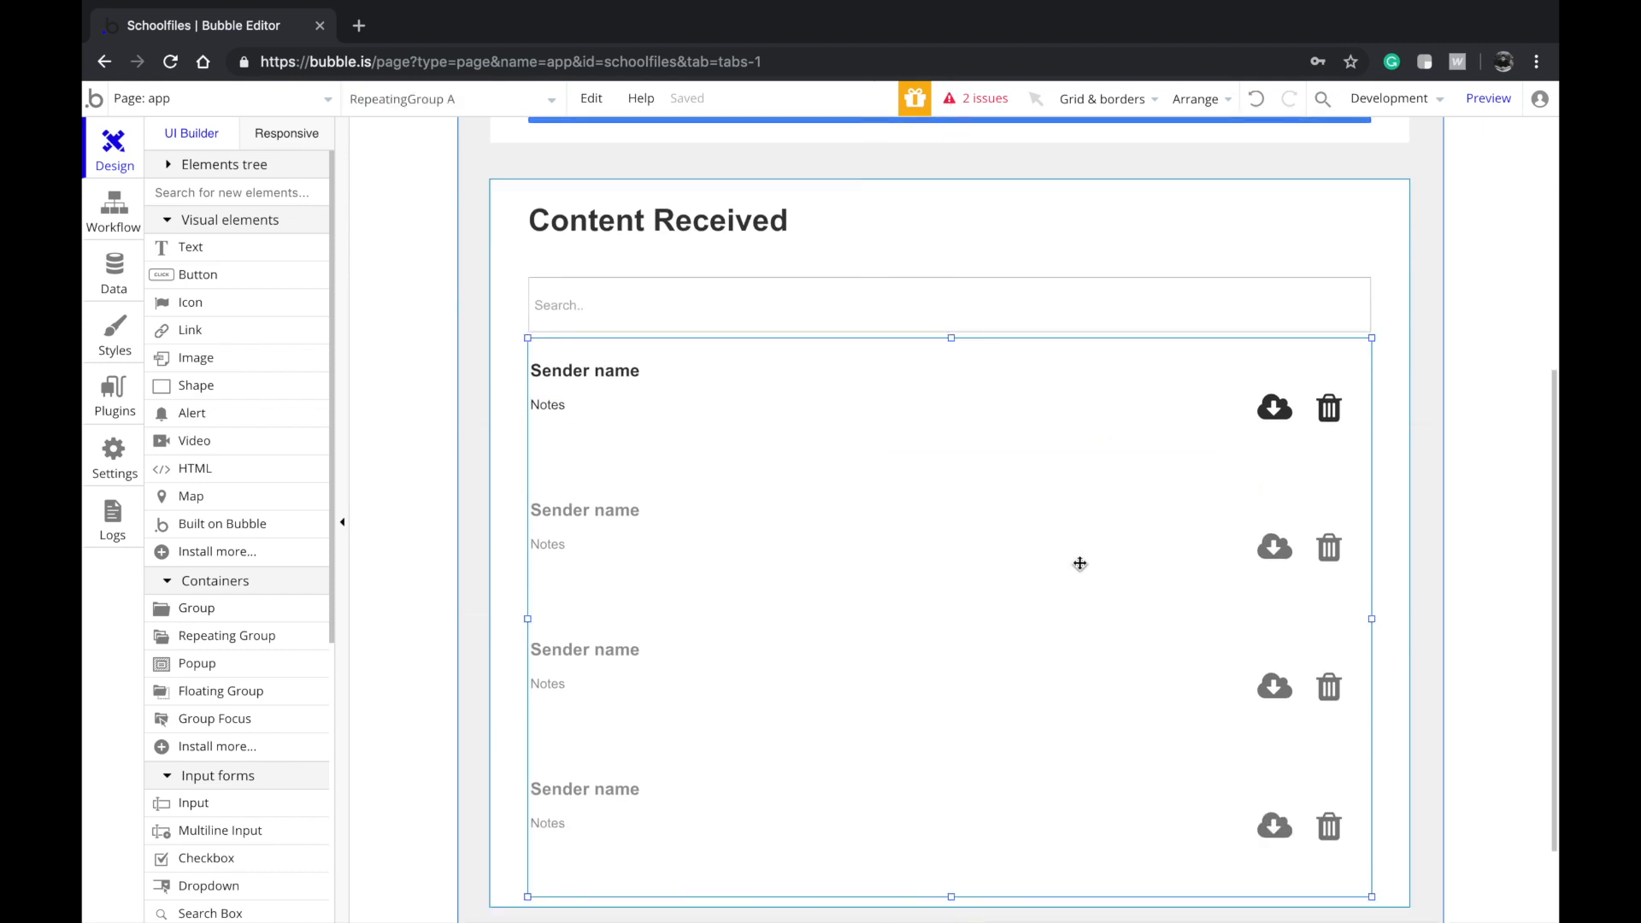
pyautogui.scroll(-1, 1161, 453)
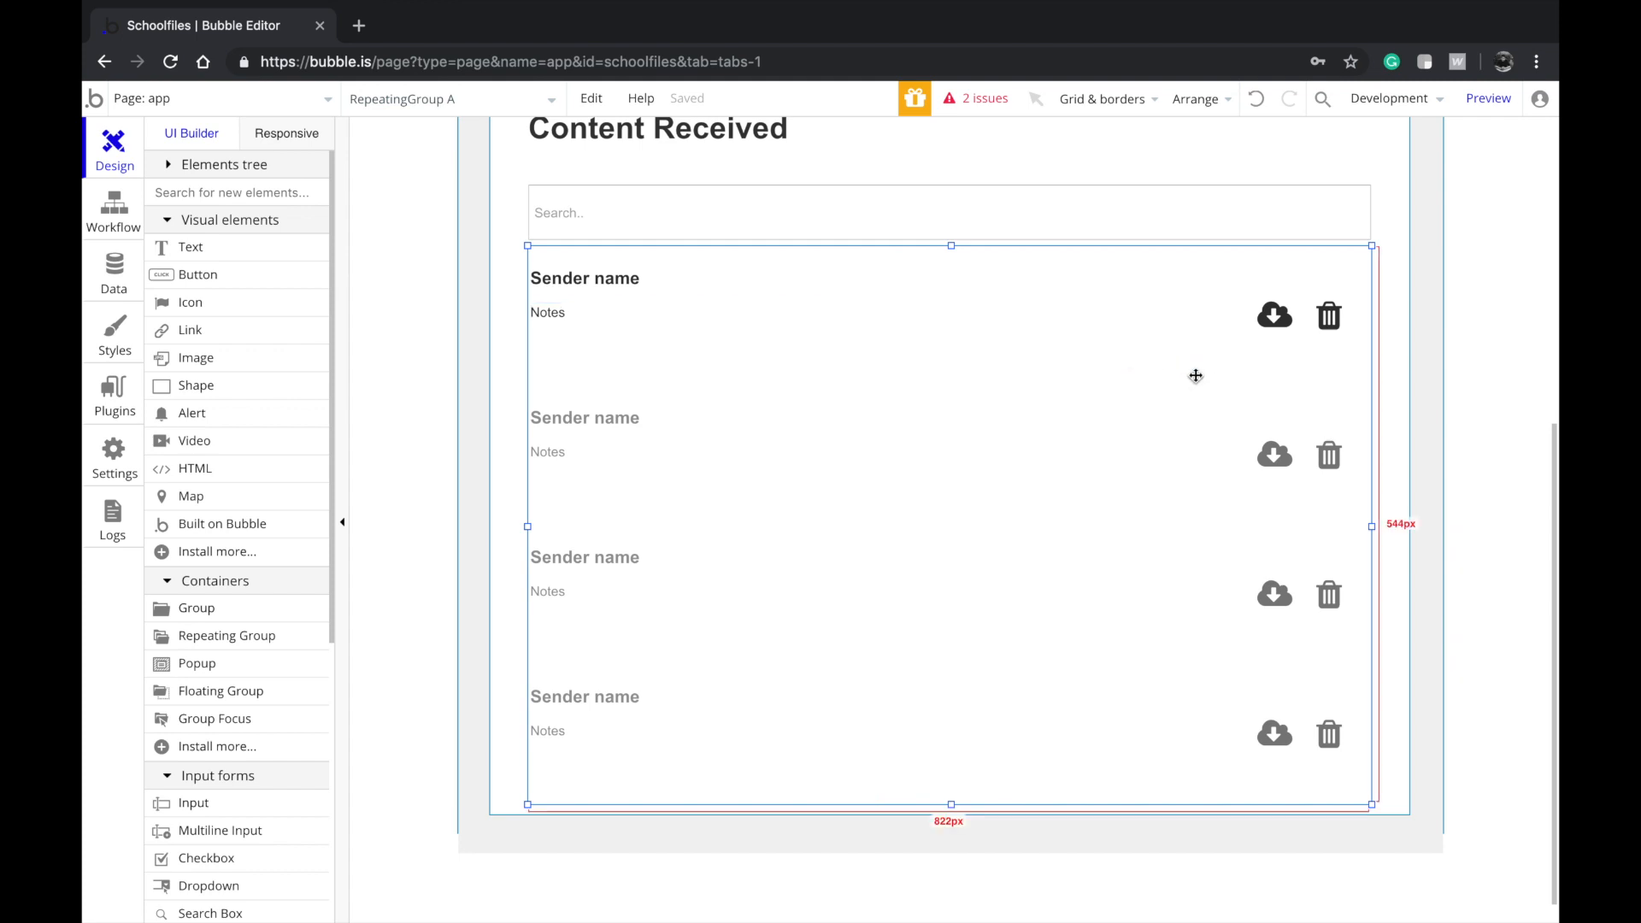
pyautogui.doubleClick(1080, 546)
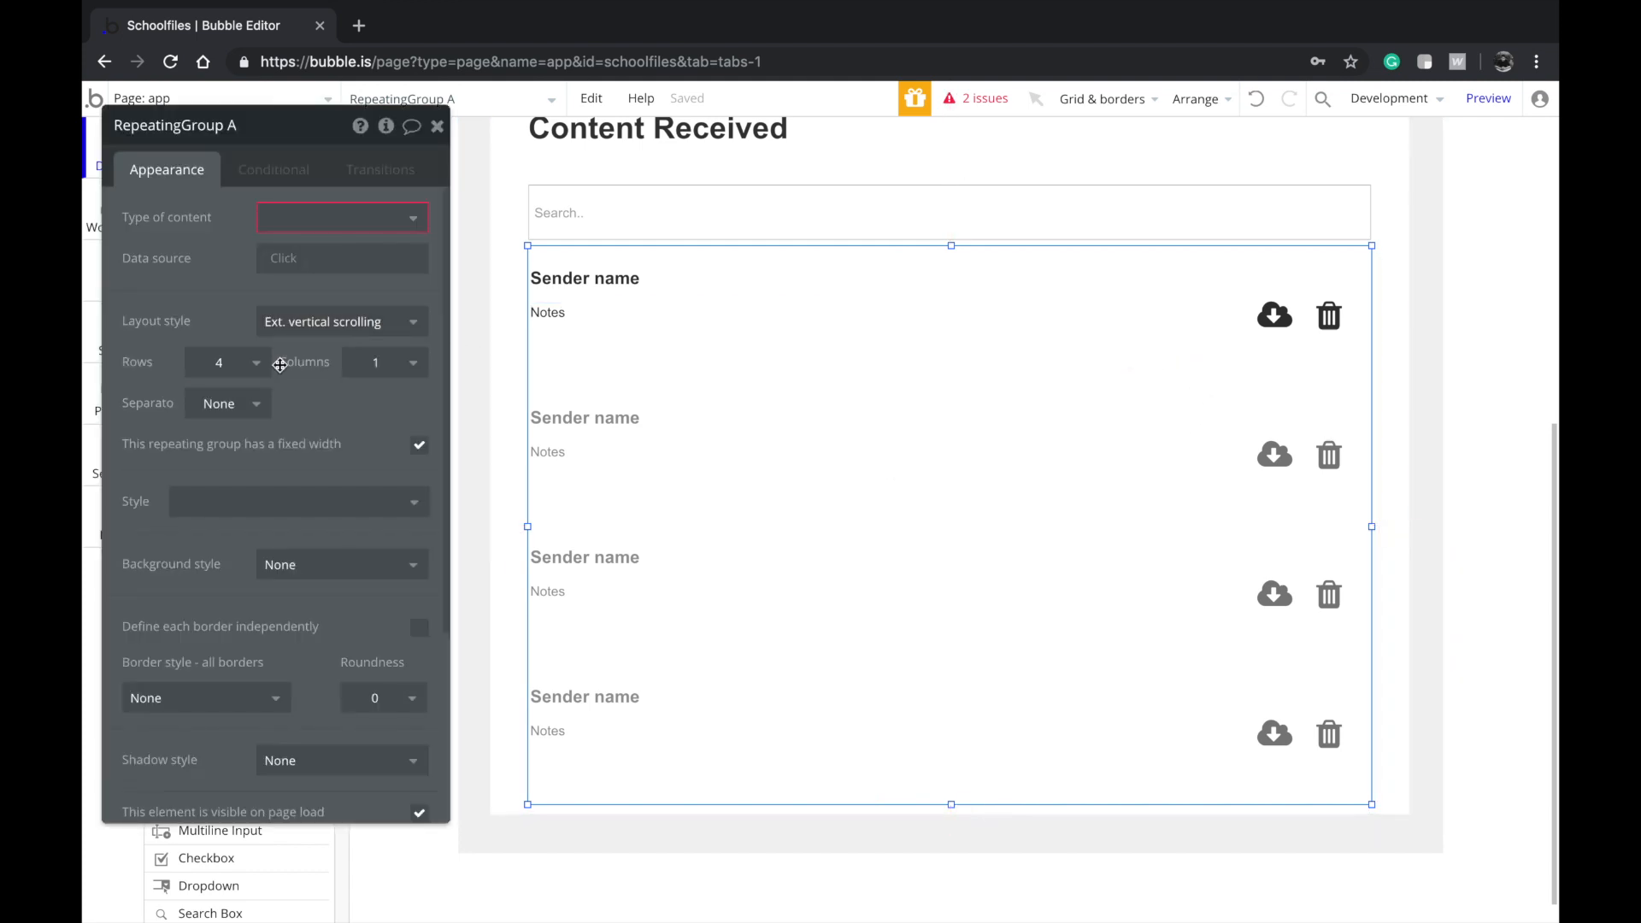
pyautogui.click(246, 370)
pyautogui.click(233, 424)
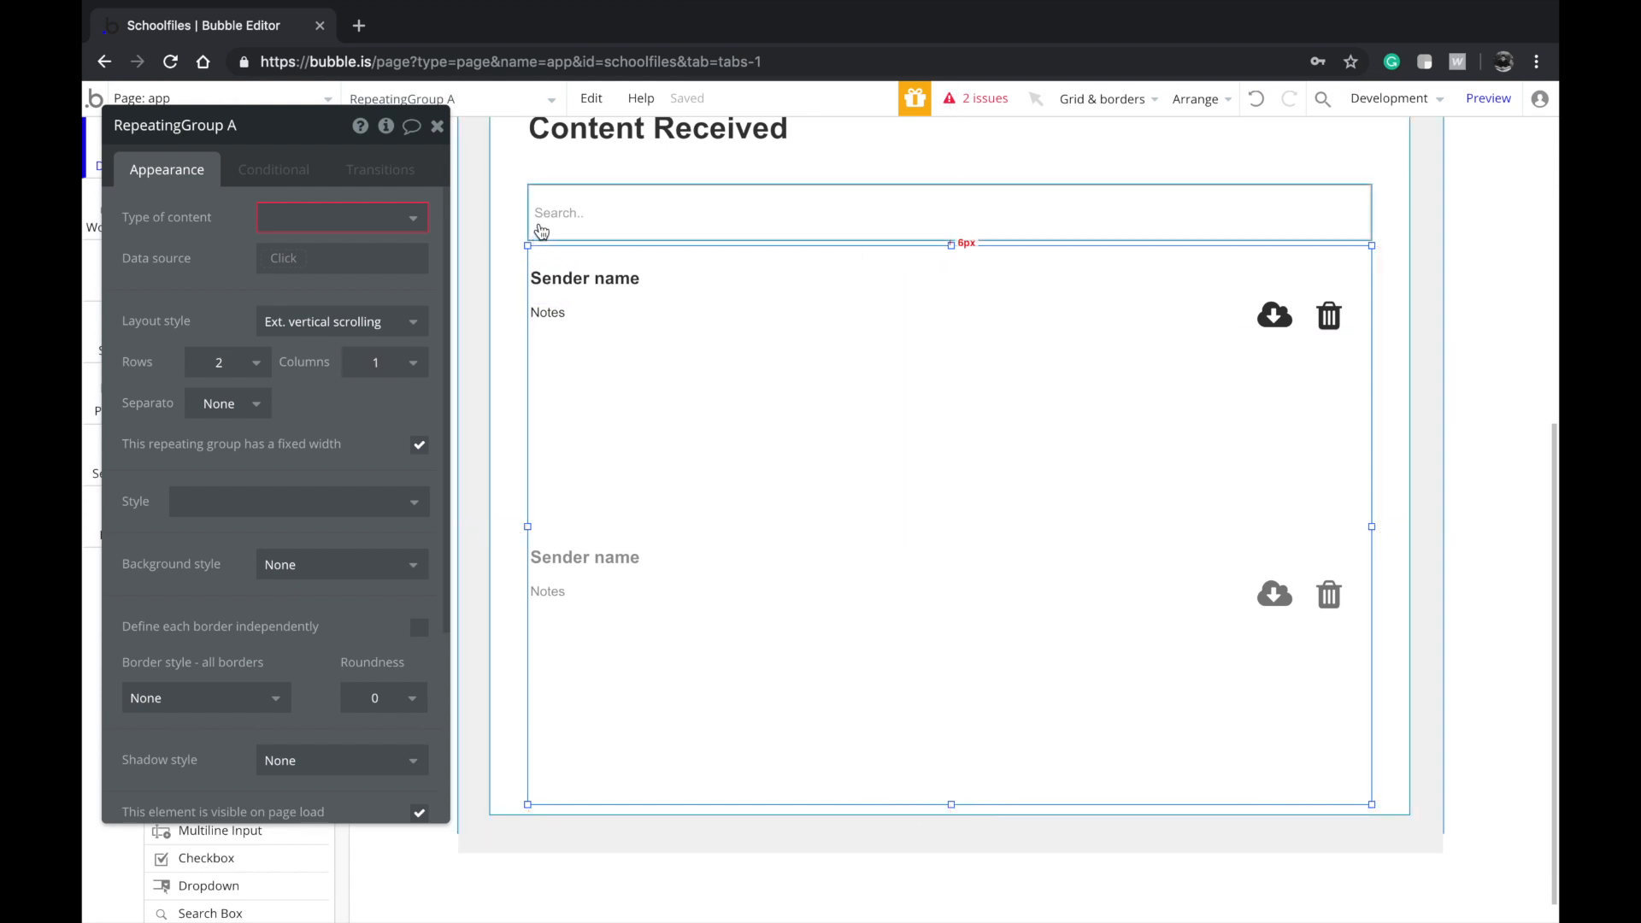
# Select the download icon in the first Content Received entry
pyautogui.scroll(-3, 205, 726)
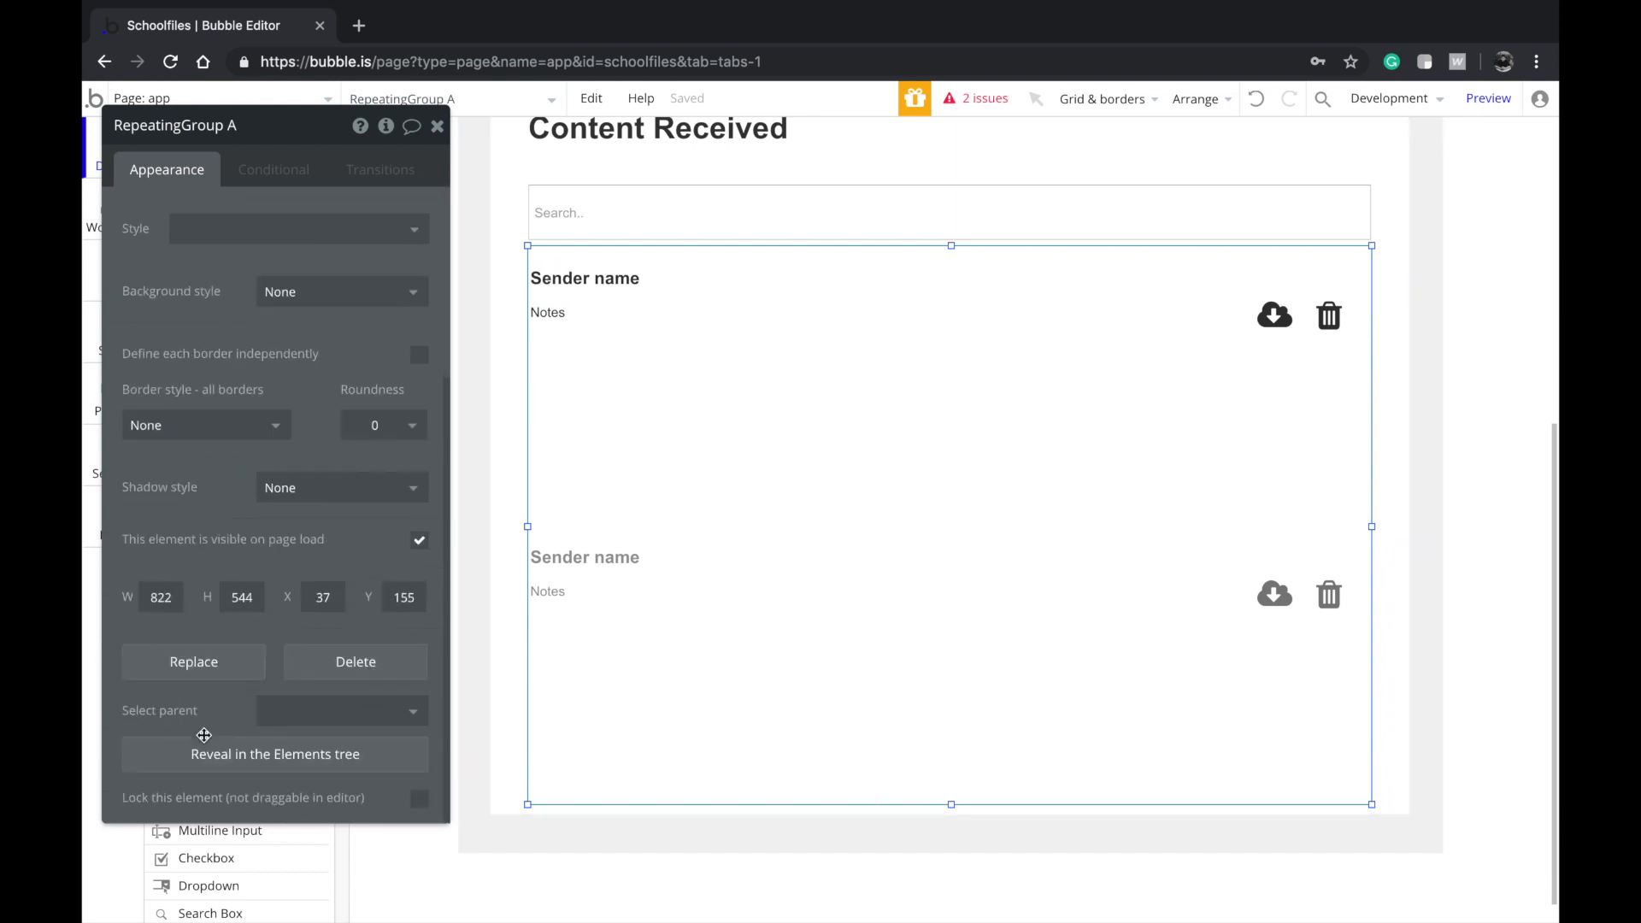
pyautogui.scroll(1, 757, 534)
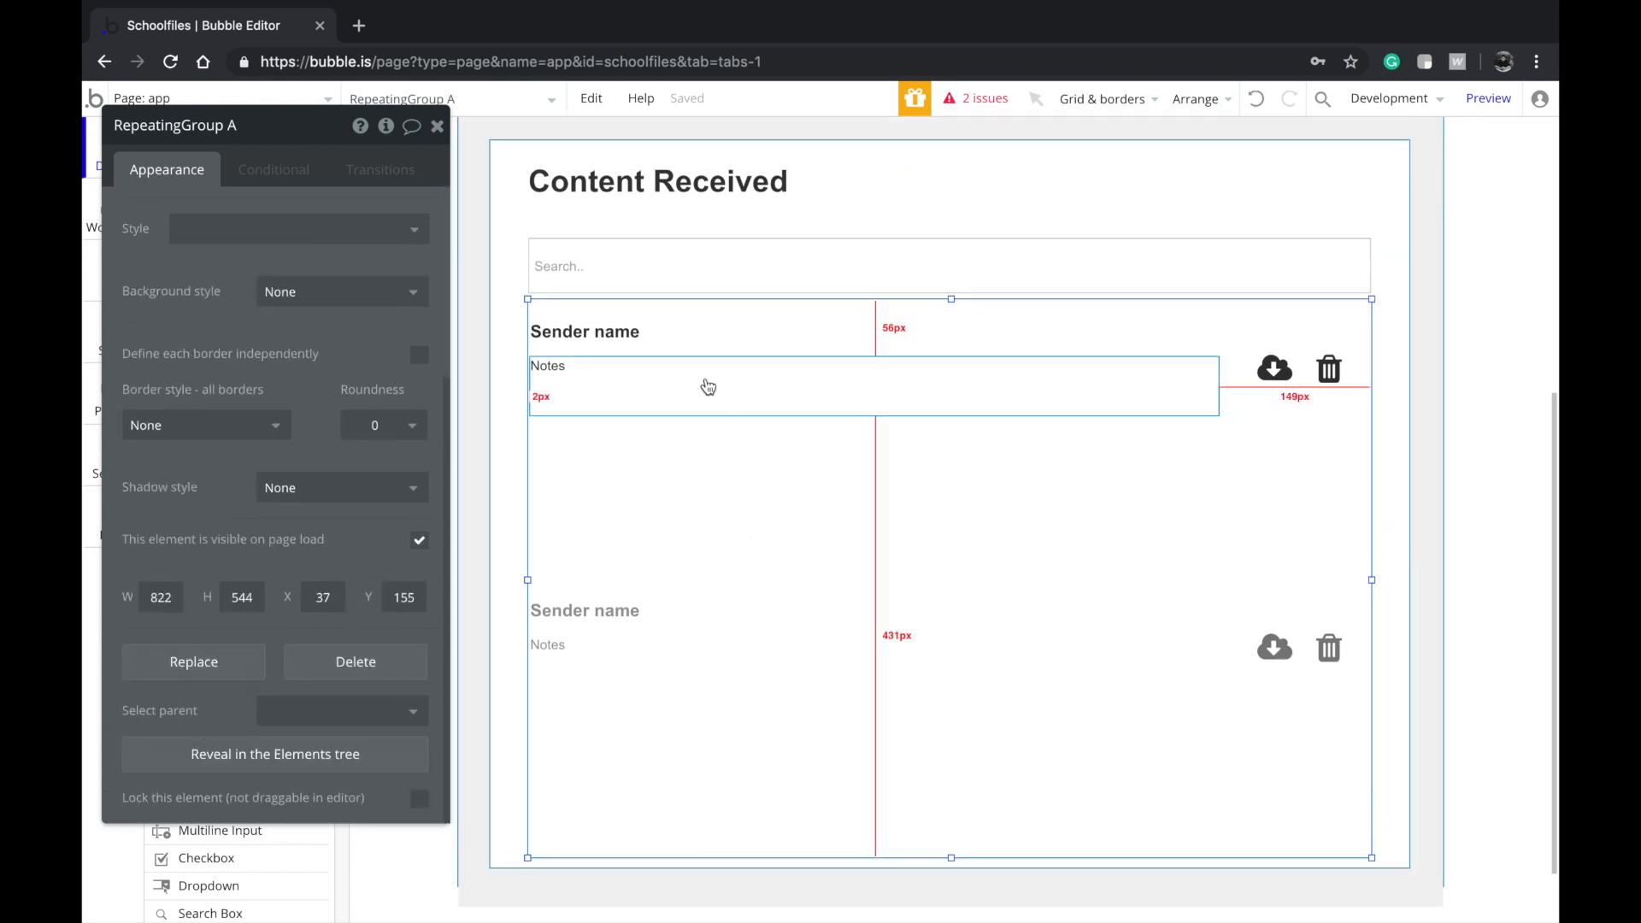
pyautogui.moveTo(304, 416); pyautogui.dragTo(560, 461)
pyautogui.scroll(5, 991, 282)
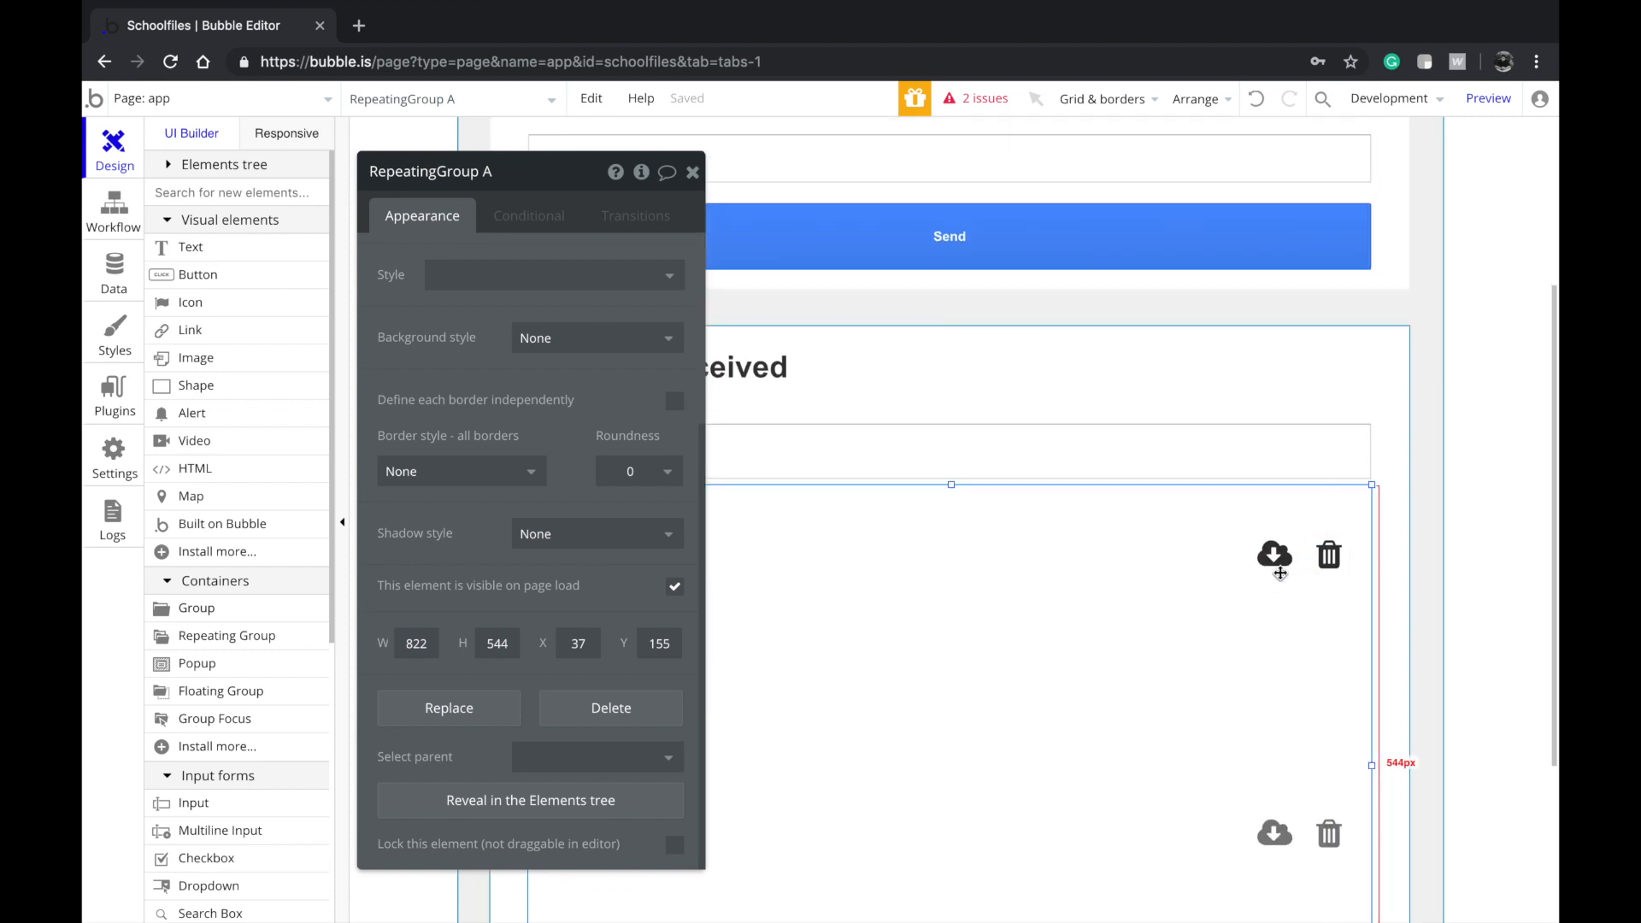
pyautogui.click(1279, 571)
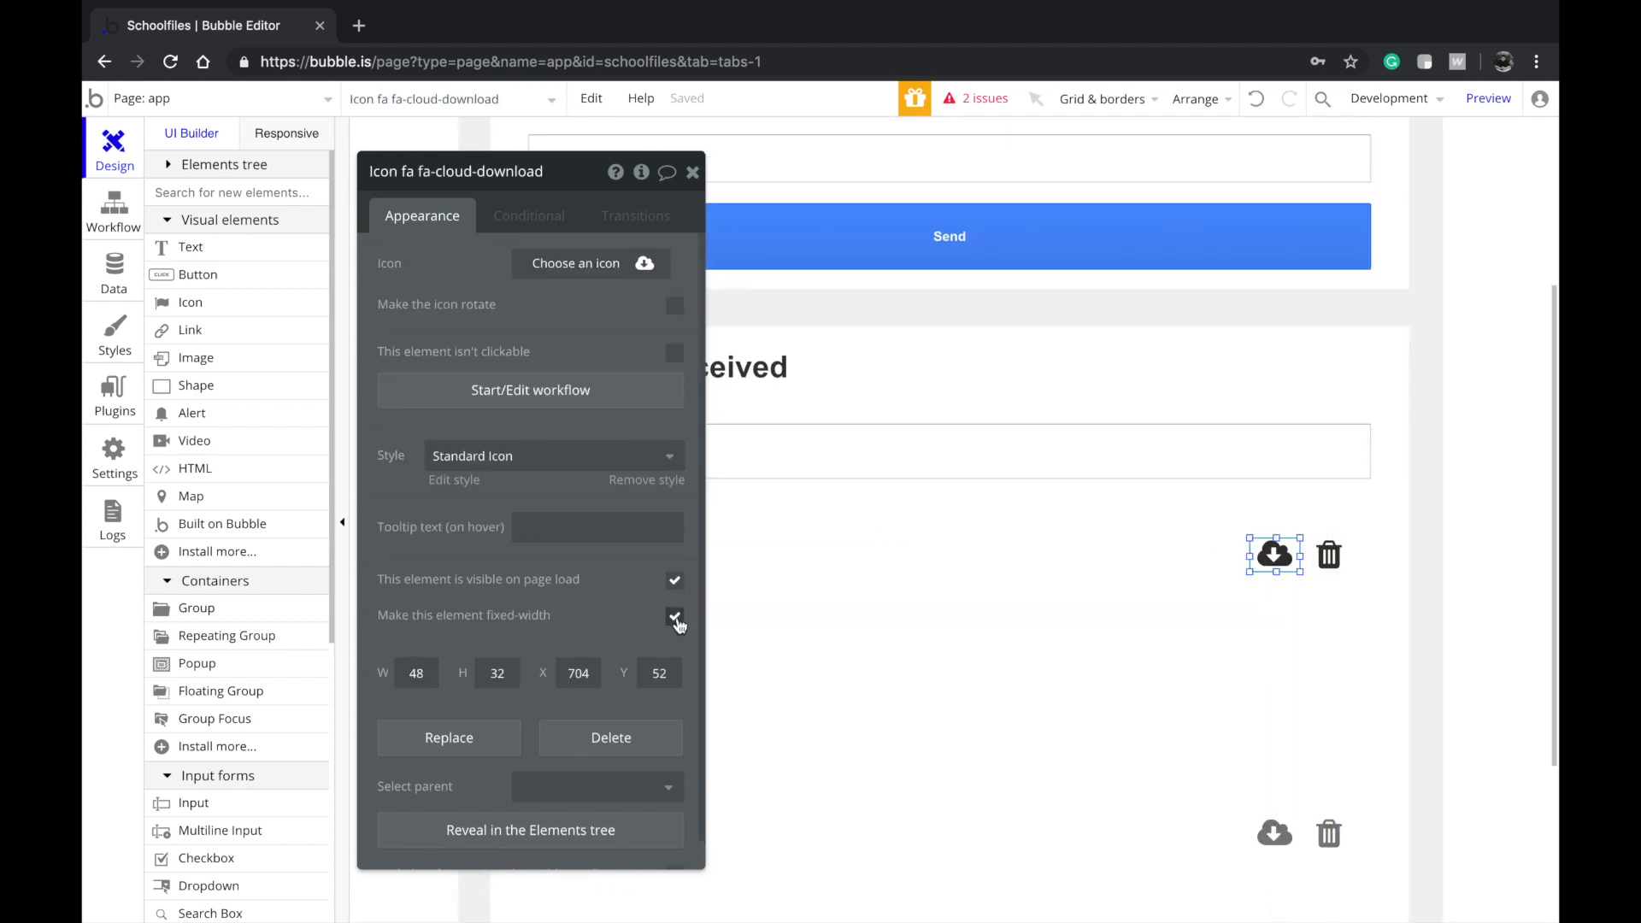
pyautogui.scroll(-2, 221, 534)
# Draw a new repeating group inside the first entry, widen and heighten it, and set Rows to 2
pyautogui.click(213, 490)
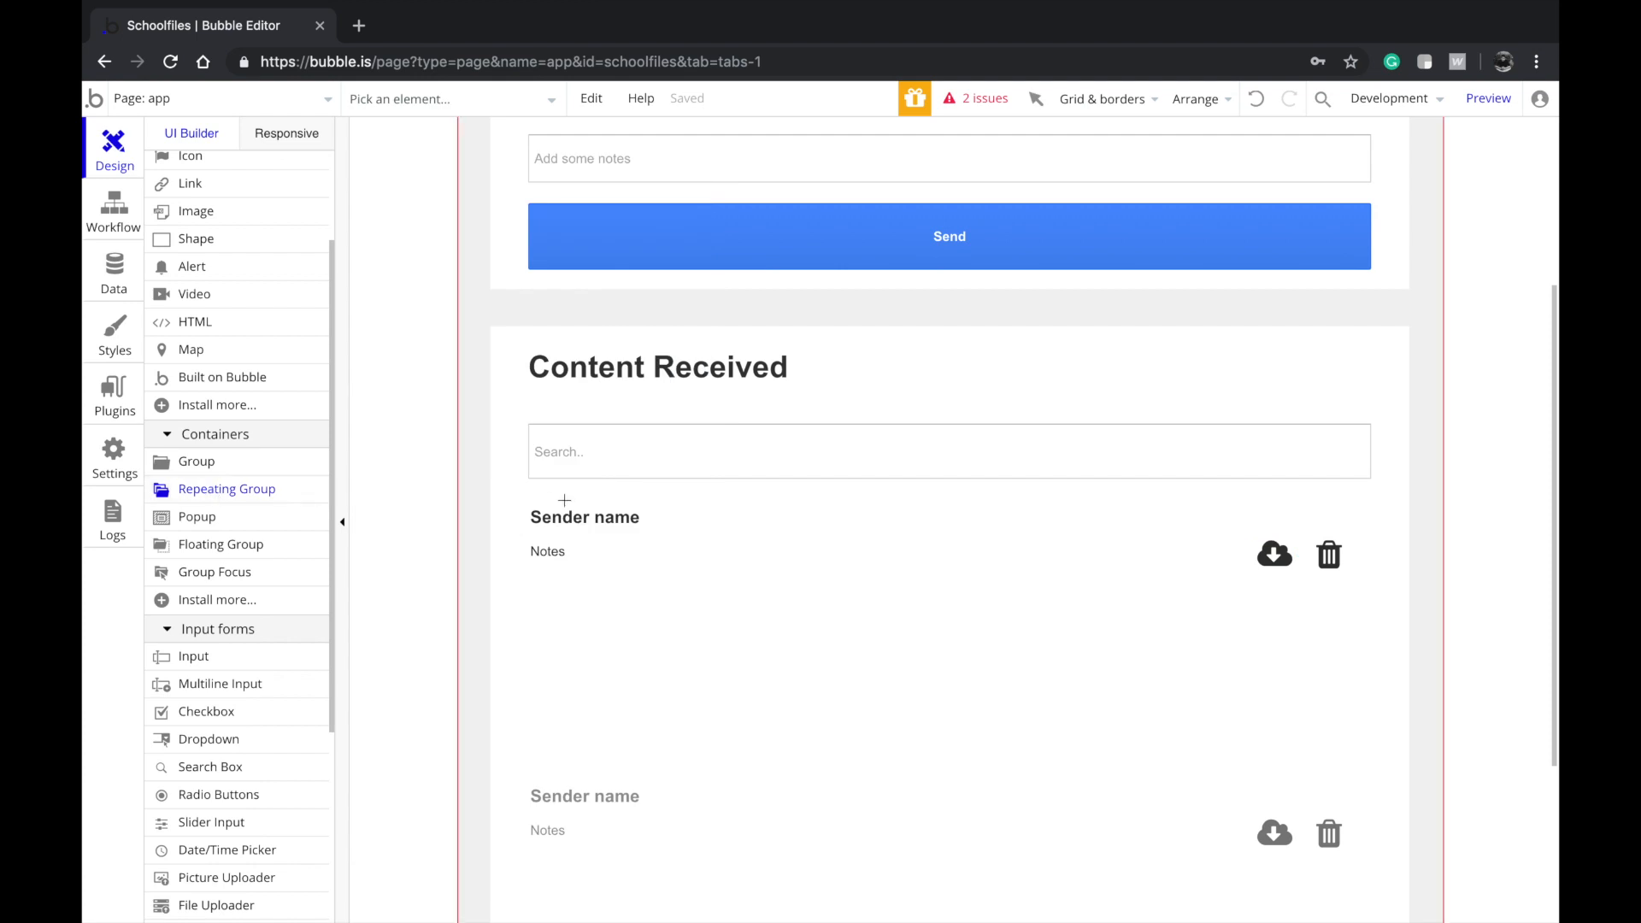
pyautogui.moveTo(555, 596); pyautogui.dragTo(796, 737)
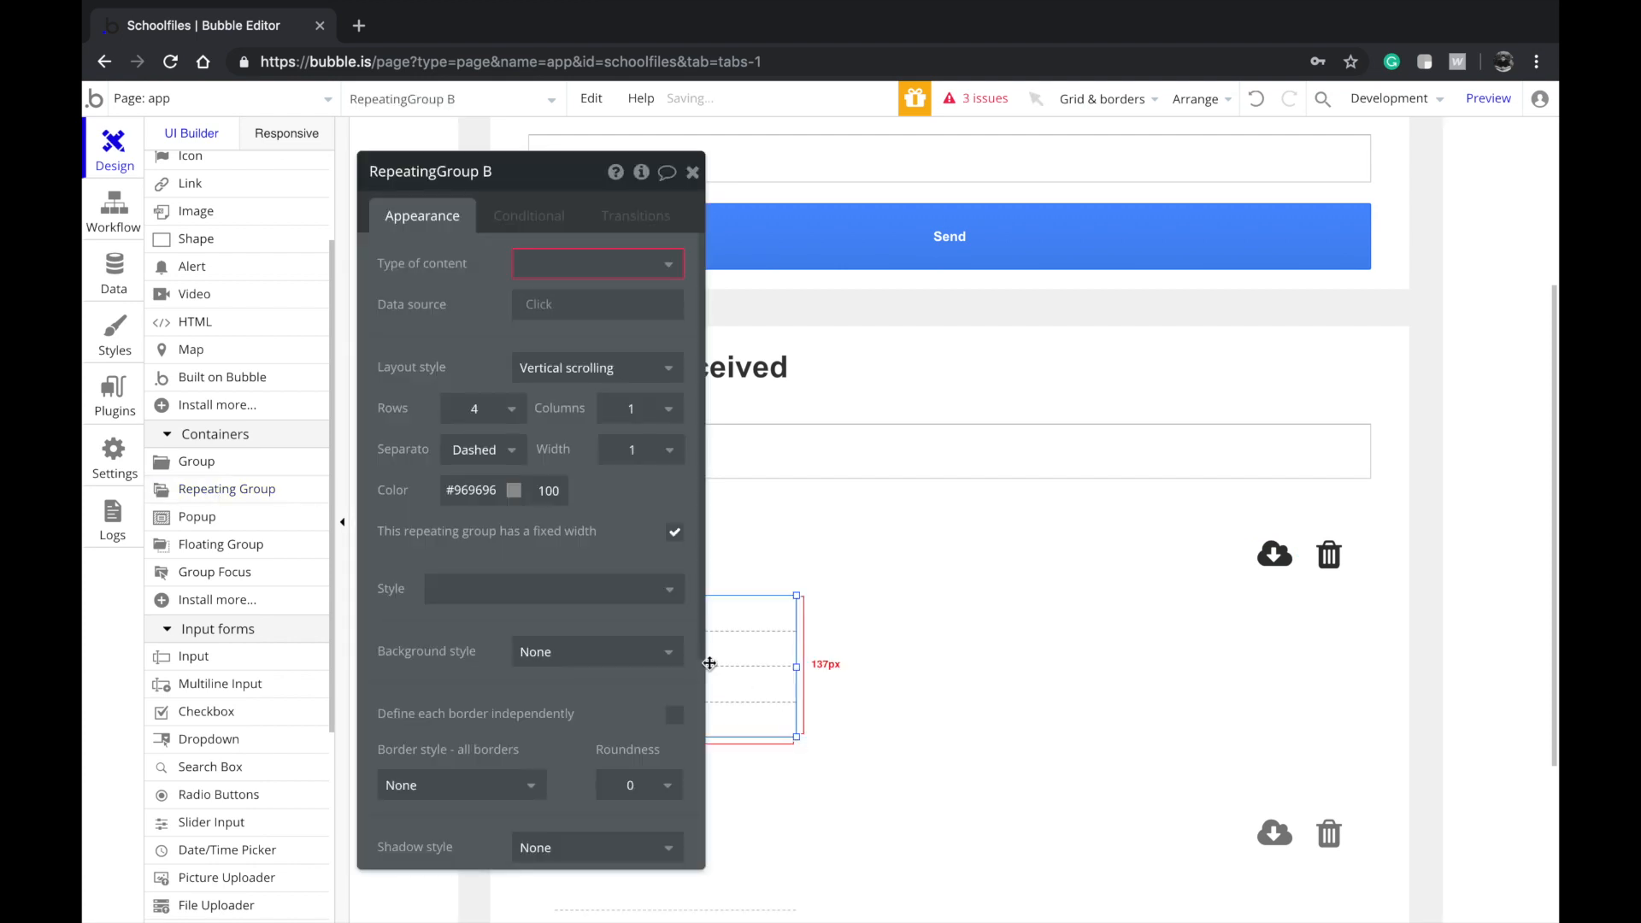
pyautogui.moveTo(697, 661); pyautogui.dragTo(1351, 693)
pyautogui.scroll(-2, 1034, 656)
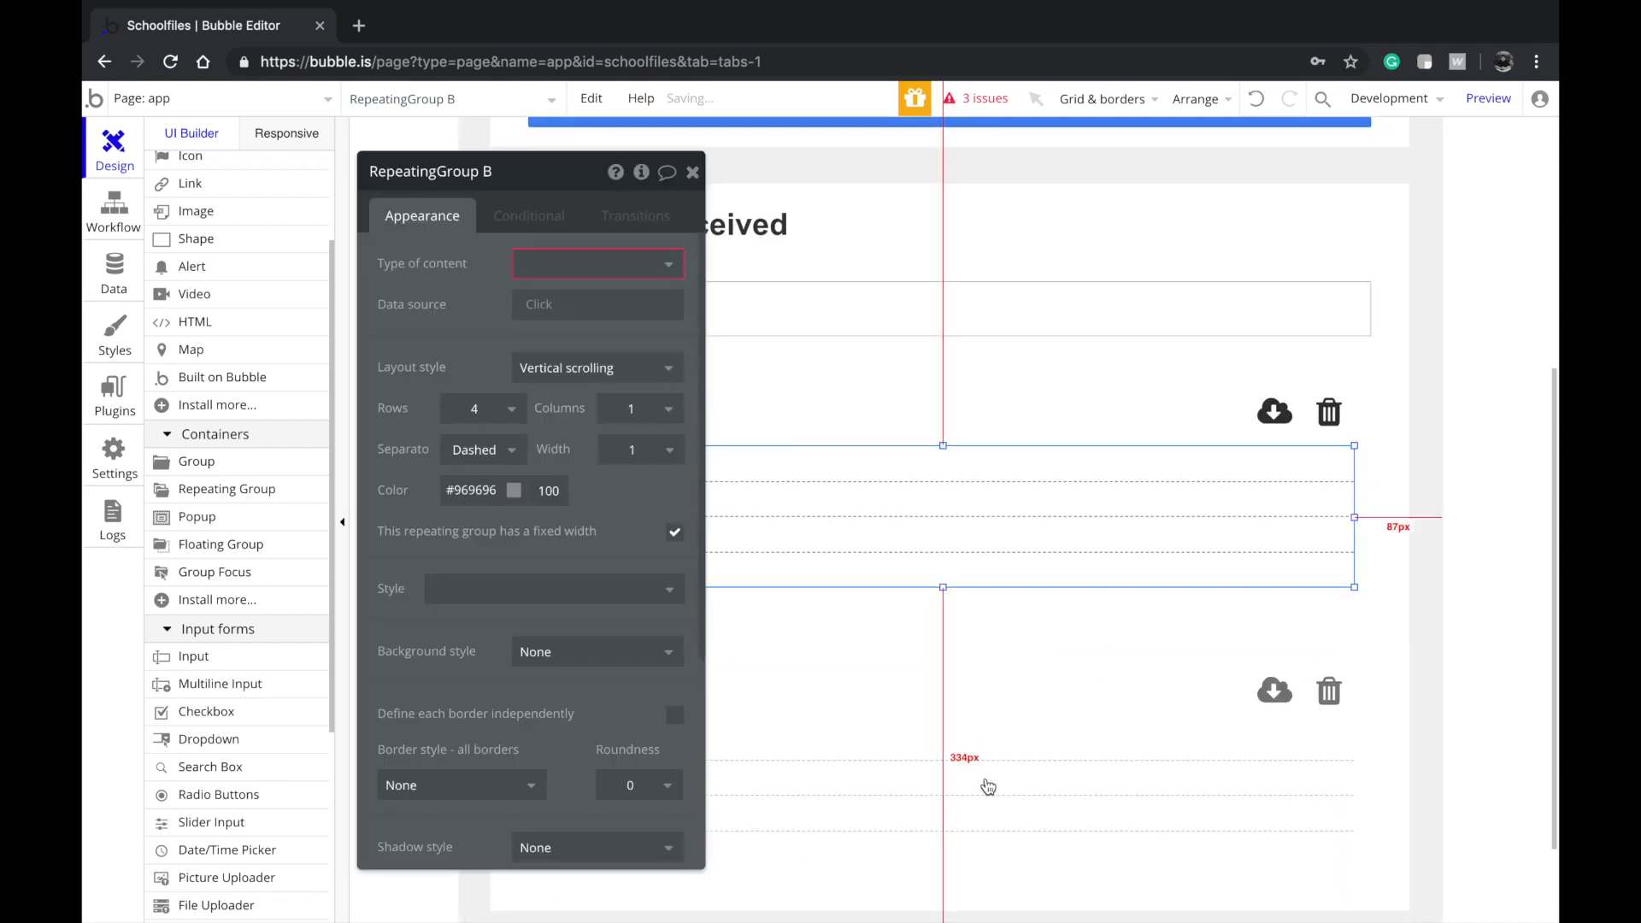
pyautogui.scroll(-1, 989, 775)
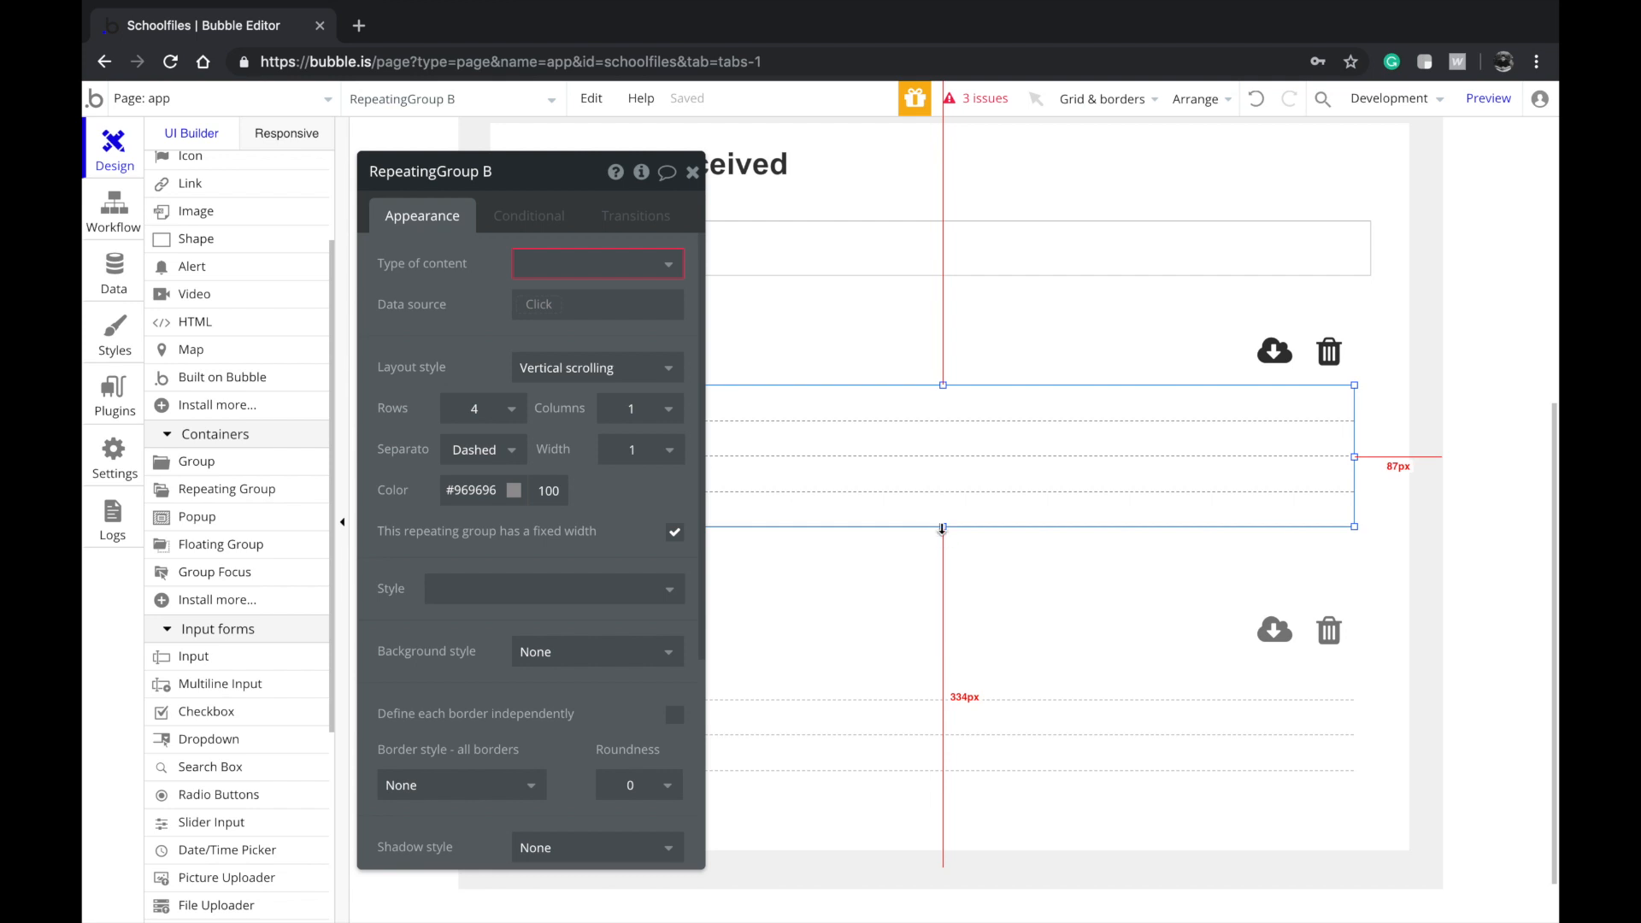
pyautogui.moveTo(942, 536); pyautogui.dragTo(944, 571)
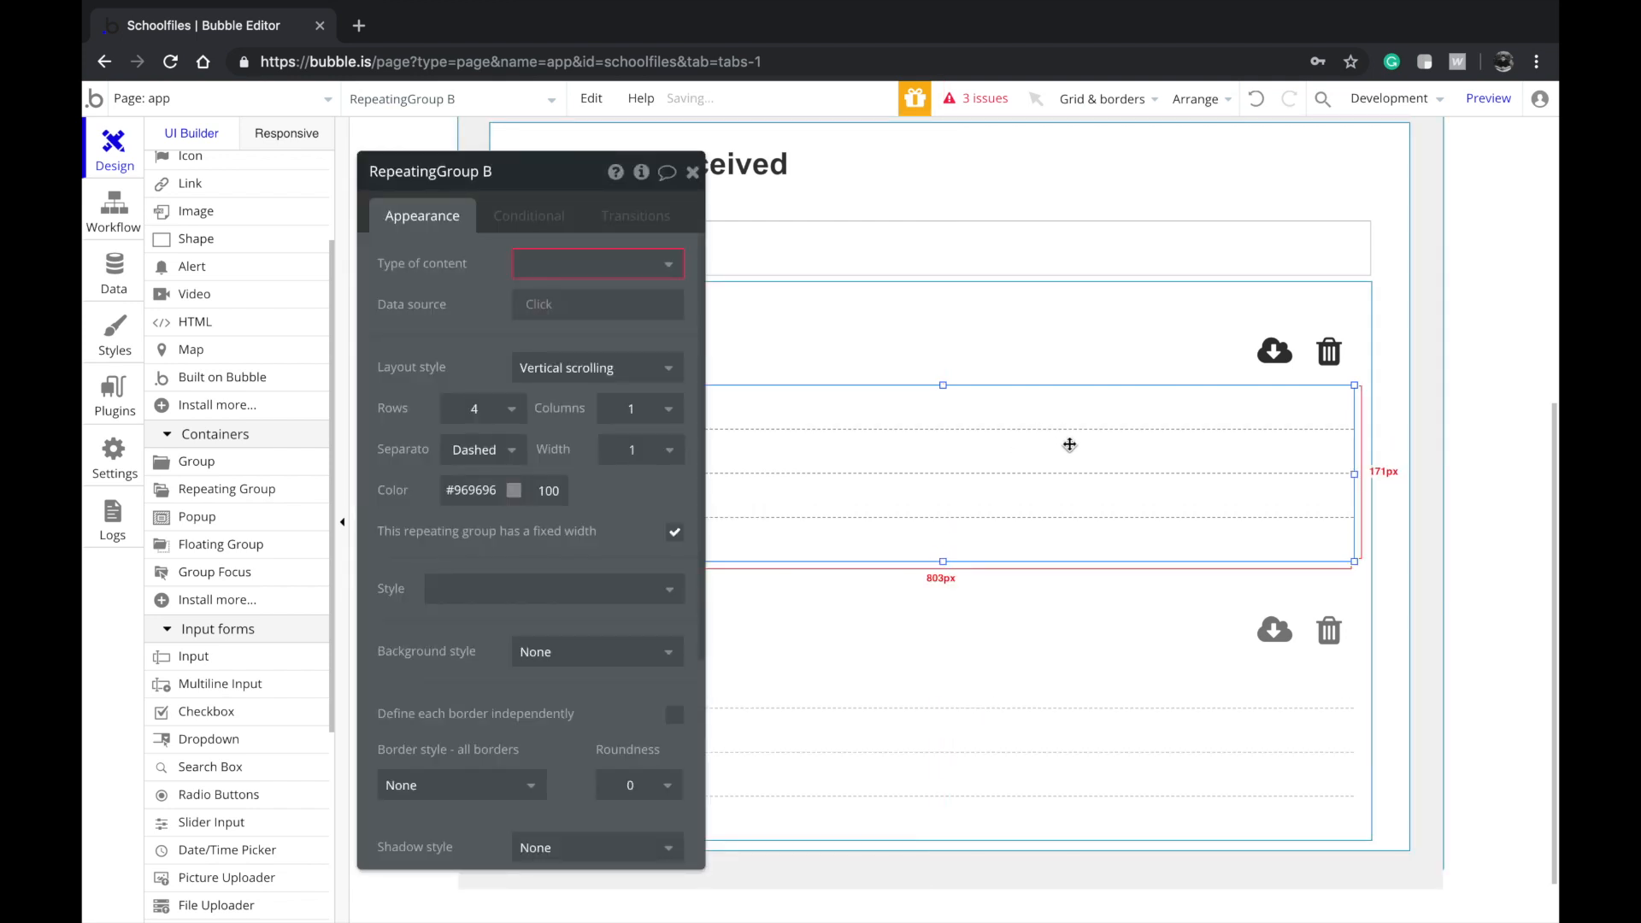
pyautogui.click(523, 414)
pyautogui.click(454, 472)
# Move the download icon and a shortened Notes text into the nested list's cell, icon in front
pyautogui.click(1295, 358)
pyautogui.moveTo(1294, 357); pyautogui.dragTo(1273, 439)
pyautogui.rightClick(1273, 438)
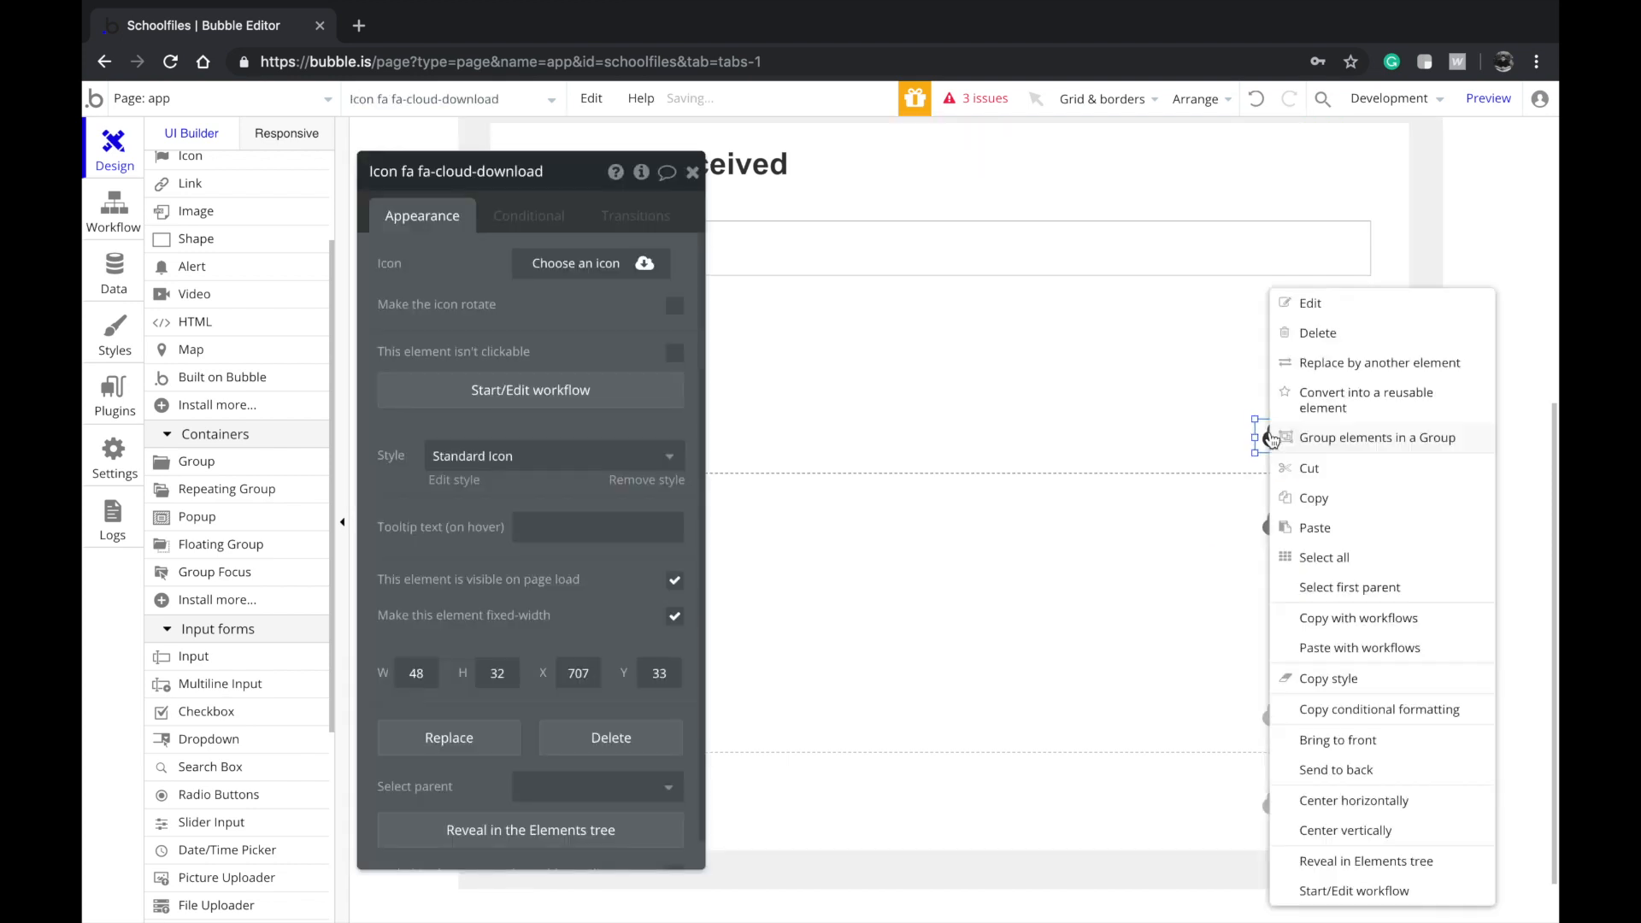
pyautogui.click(1367, 828)
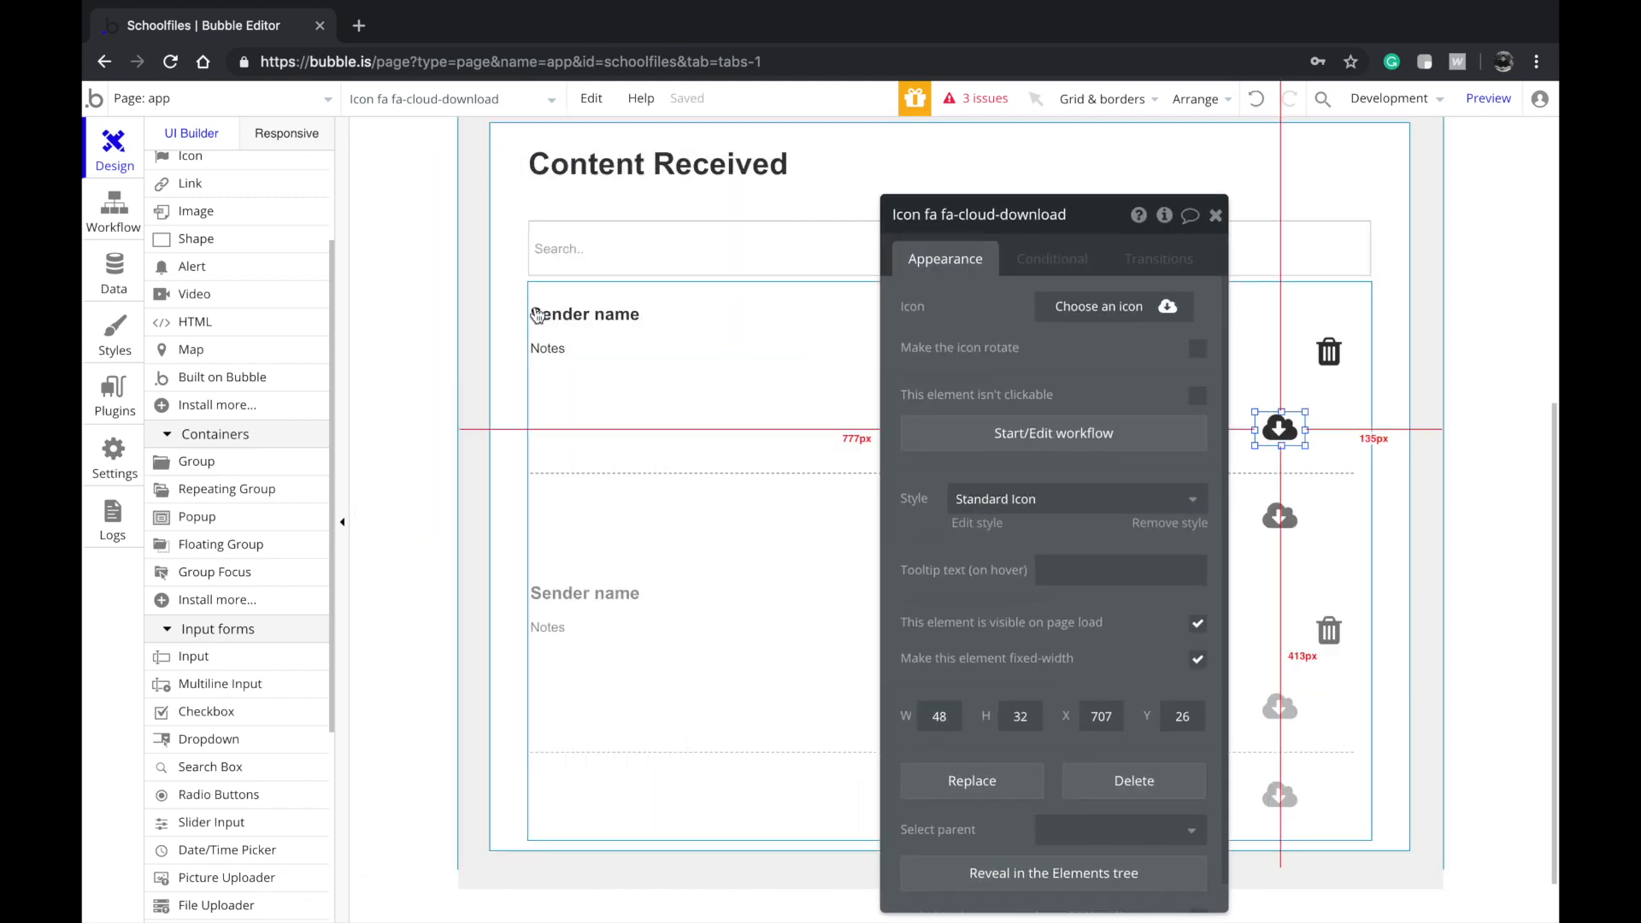
pyautogui.click(570, 348)
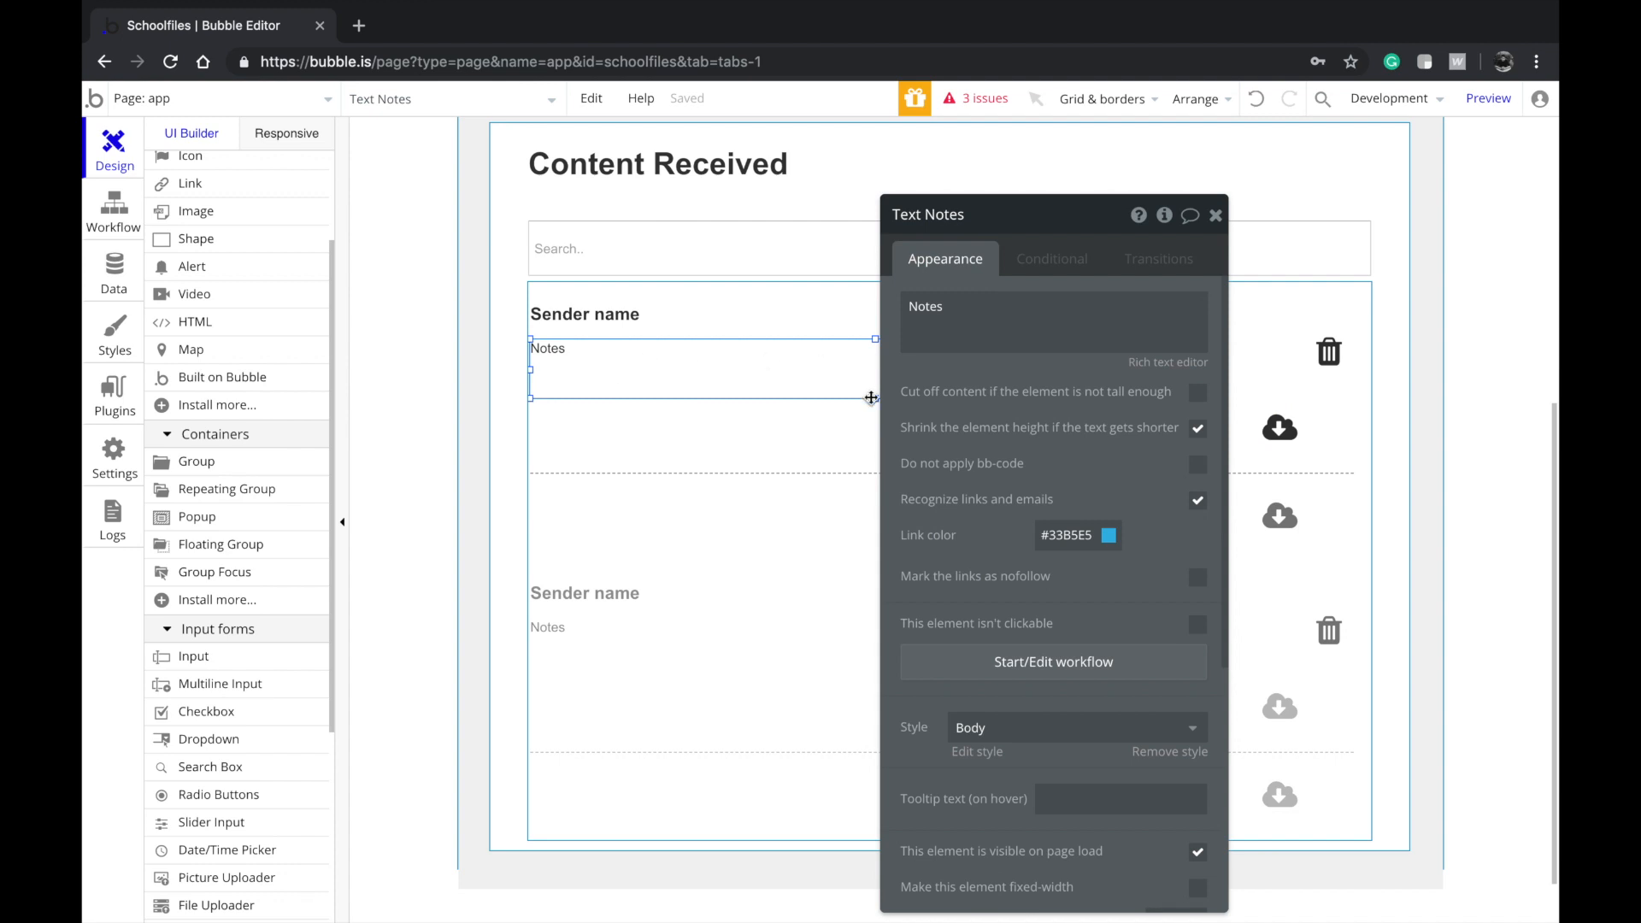
pyautogui.moveTo(875, 399); pyautogui.dragTo(873, 377)
pyautogui.moveTo(770, 366); pyautogui.dragTo(692, 431)
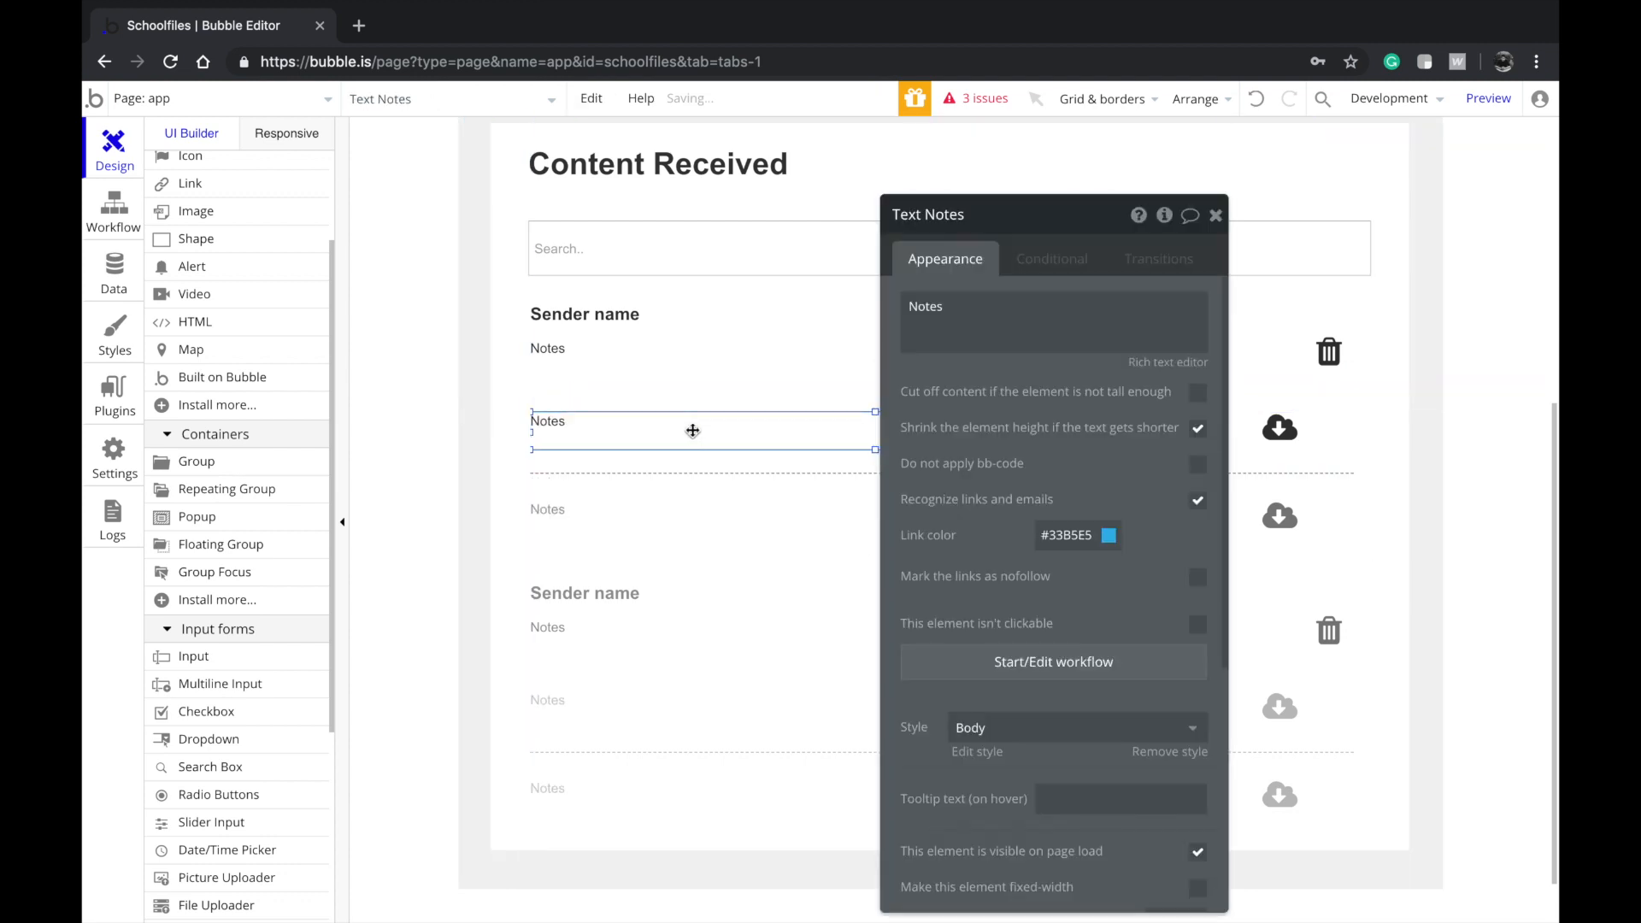
# Adjust the nested repeating group's layout so the Notes text lines up with its icon
pyautogui.click(805, 542)
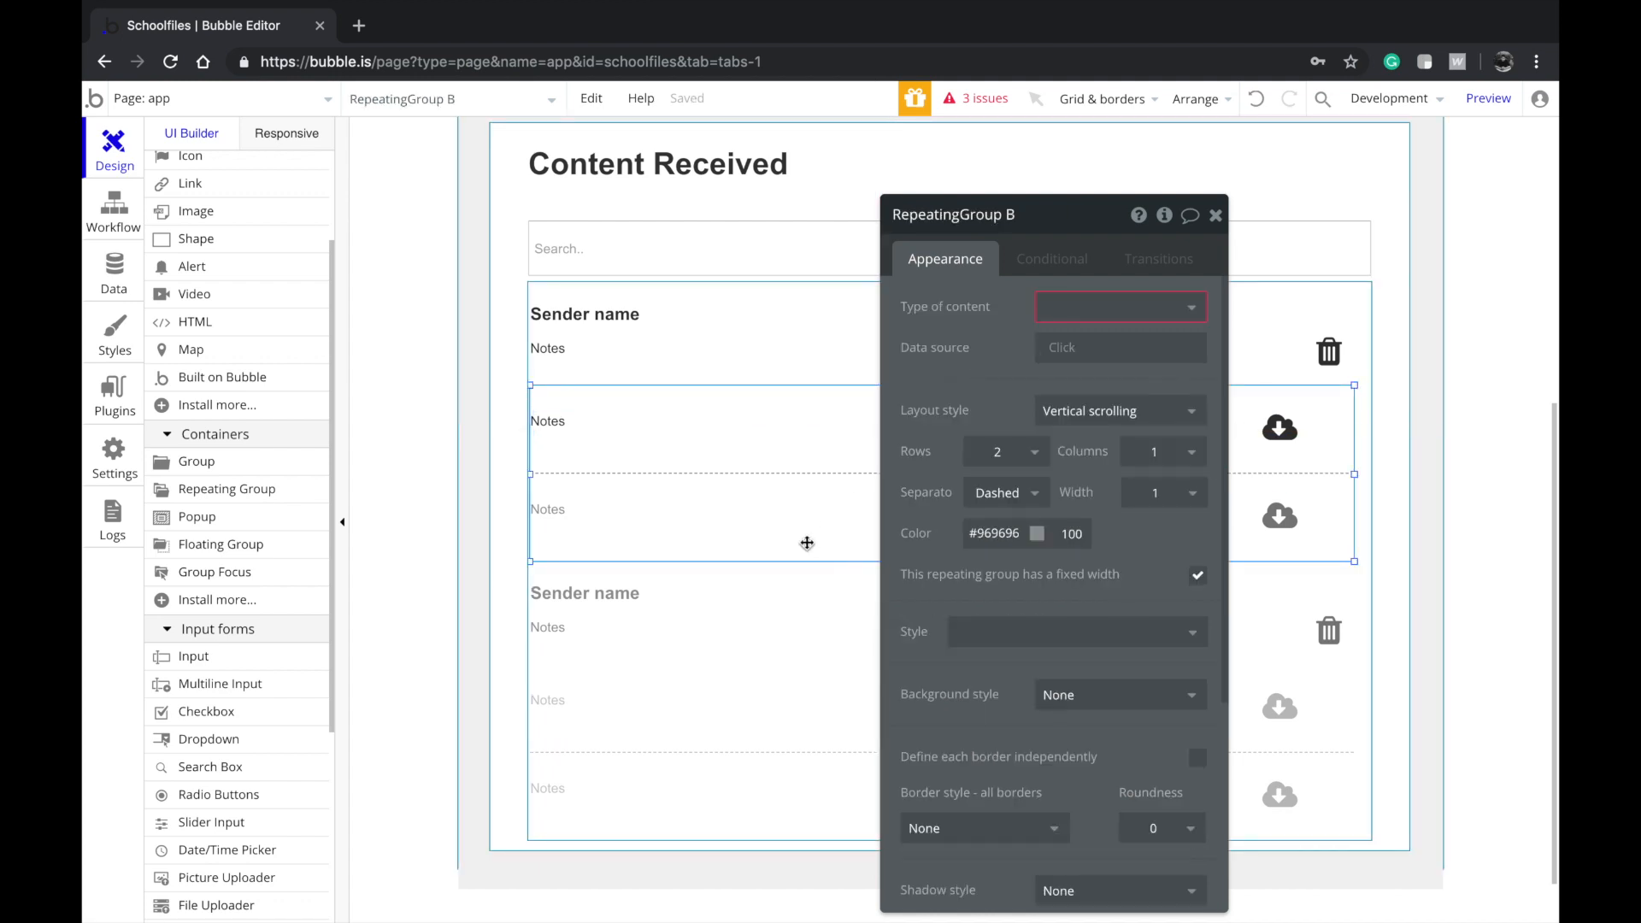
pyautogui.scroll(3, 646, 766)
pyautogui.scroll(-3, 751, 638)
pyautogui.moveTo(950, 591); pyautogui.dragTo(213, 590)
pyautogui.scroll(3, 879, 448)
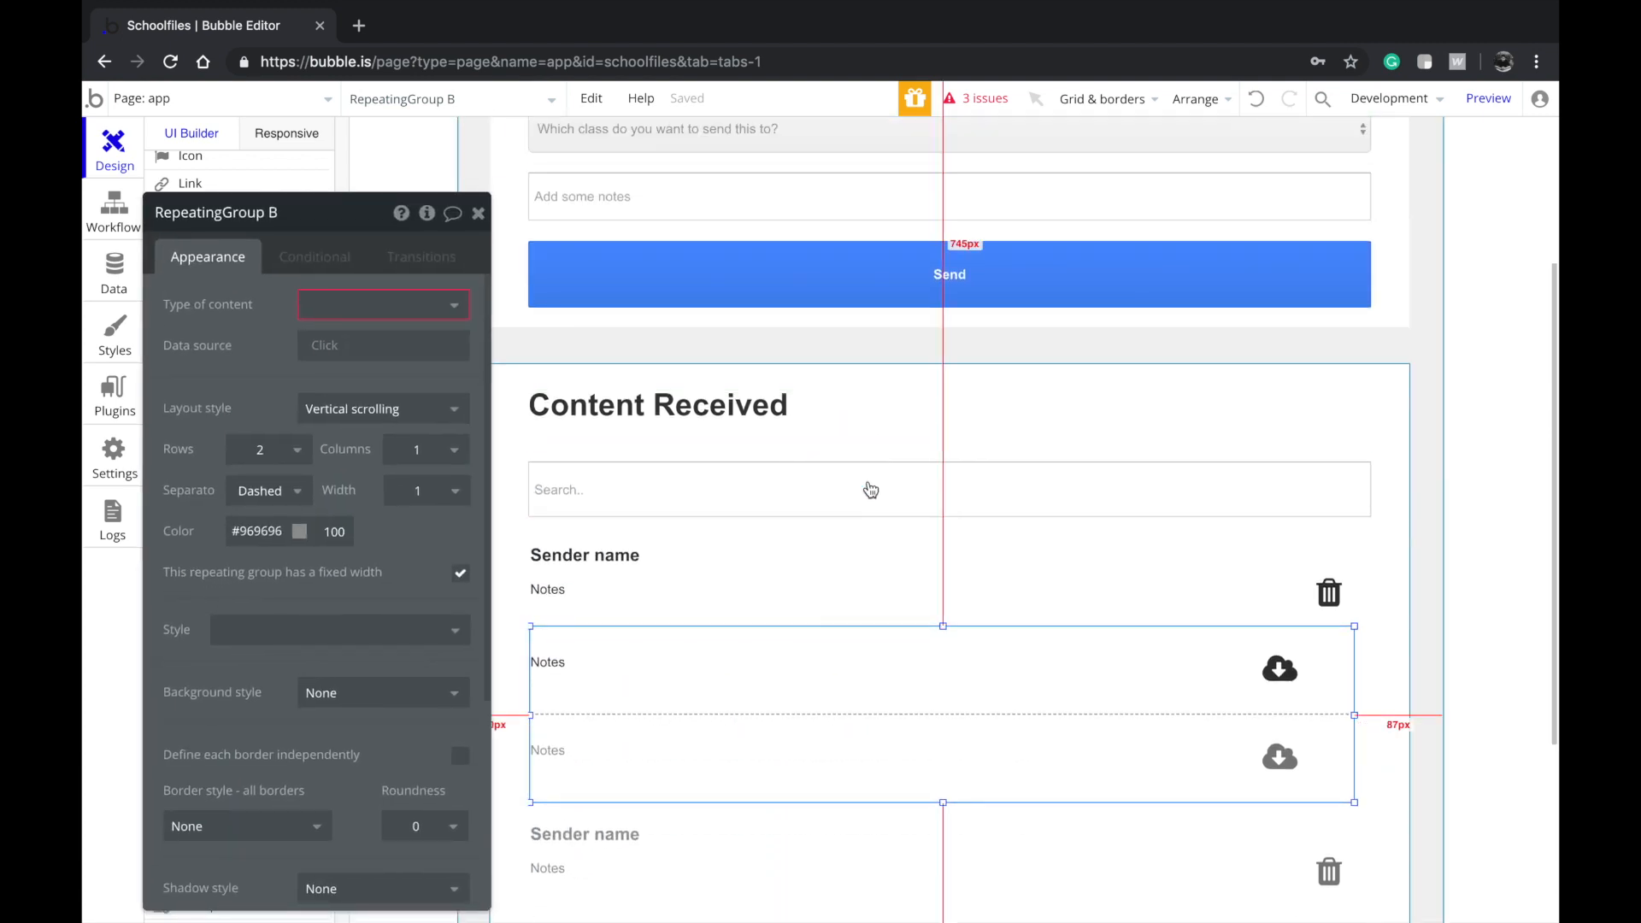
pyautogui.scroll(3, 821, 444)
pyautogui.click(853, 531)
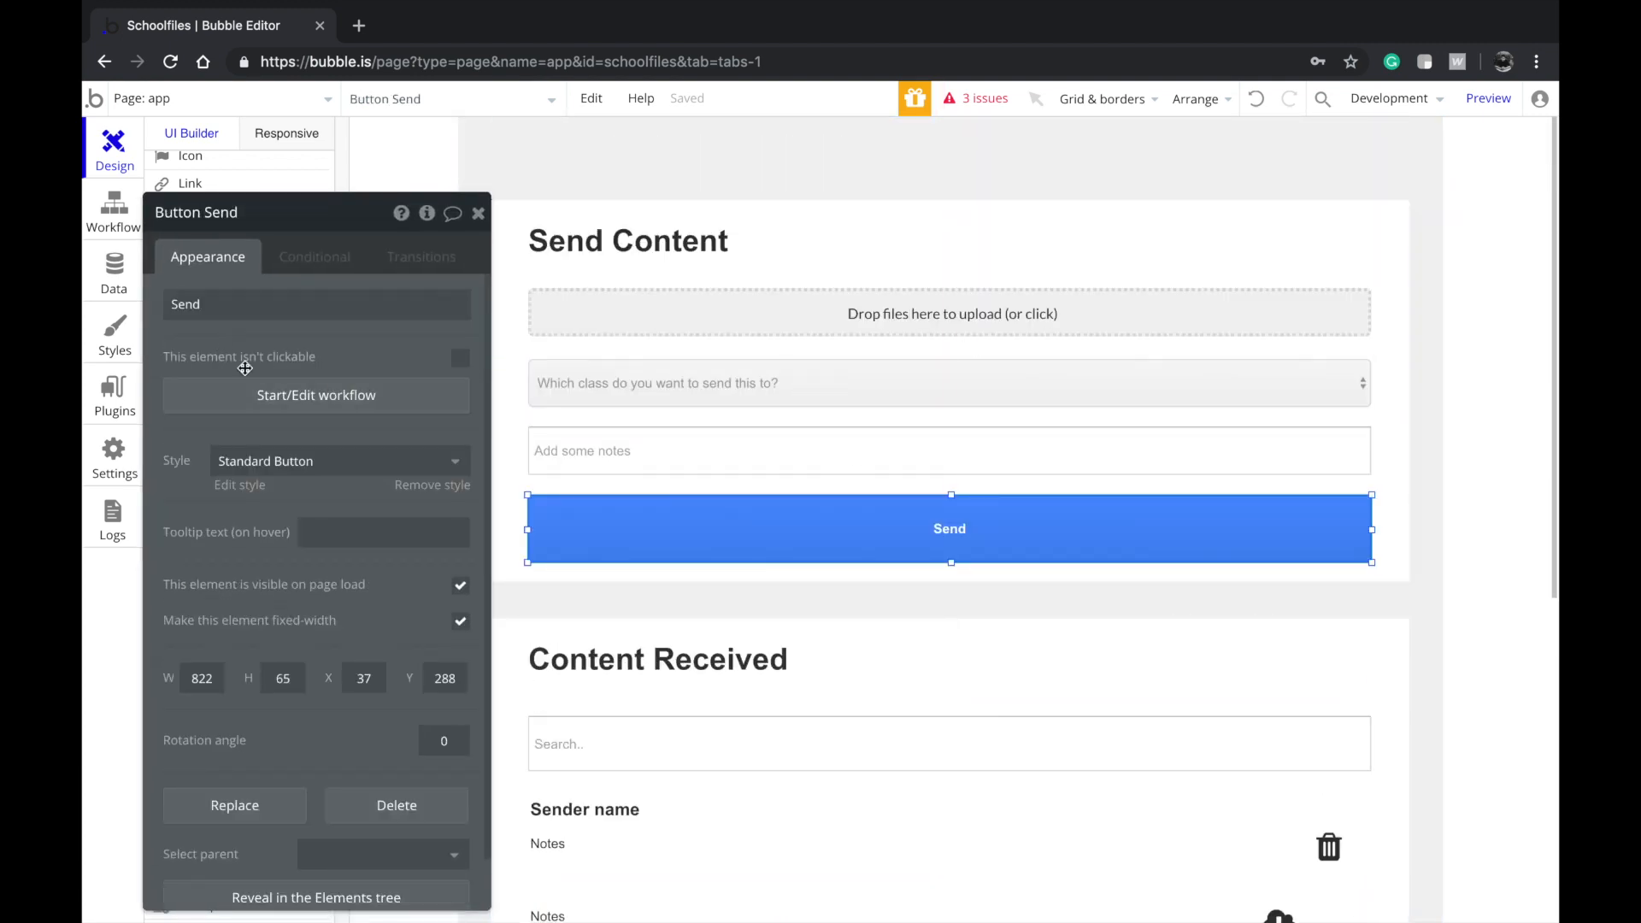
# Add a Create a new thing action of type Content to the Send workflow
pyautogui.click(261, 410)
pyautogui.moveTo(166, 377); pyautogui.dragTo(579, 393)
pyautogui.click(254, 373)
pyautogui.moveTo(283, 440)
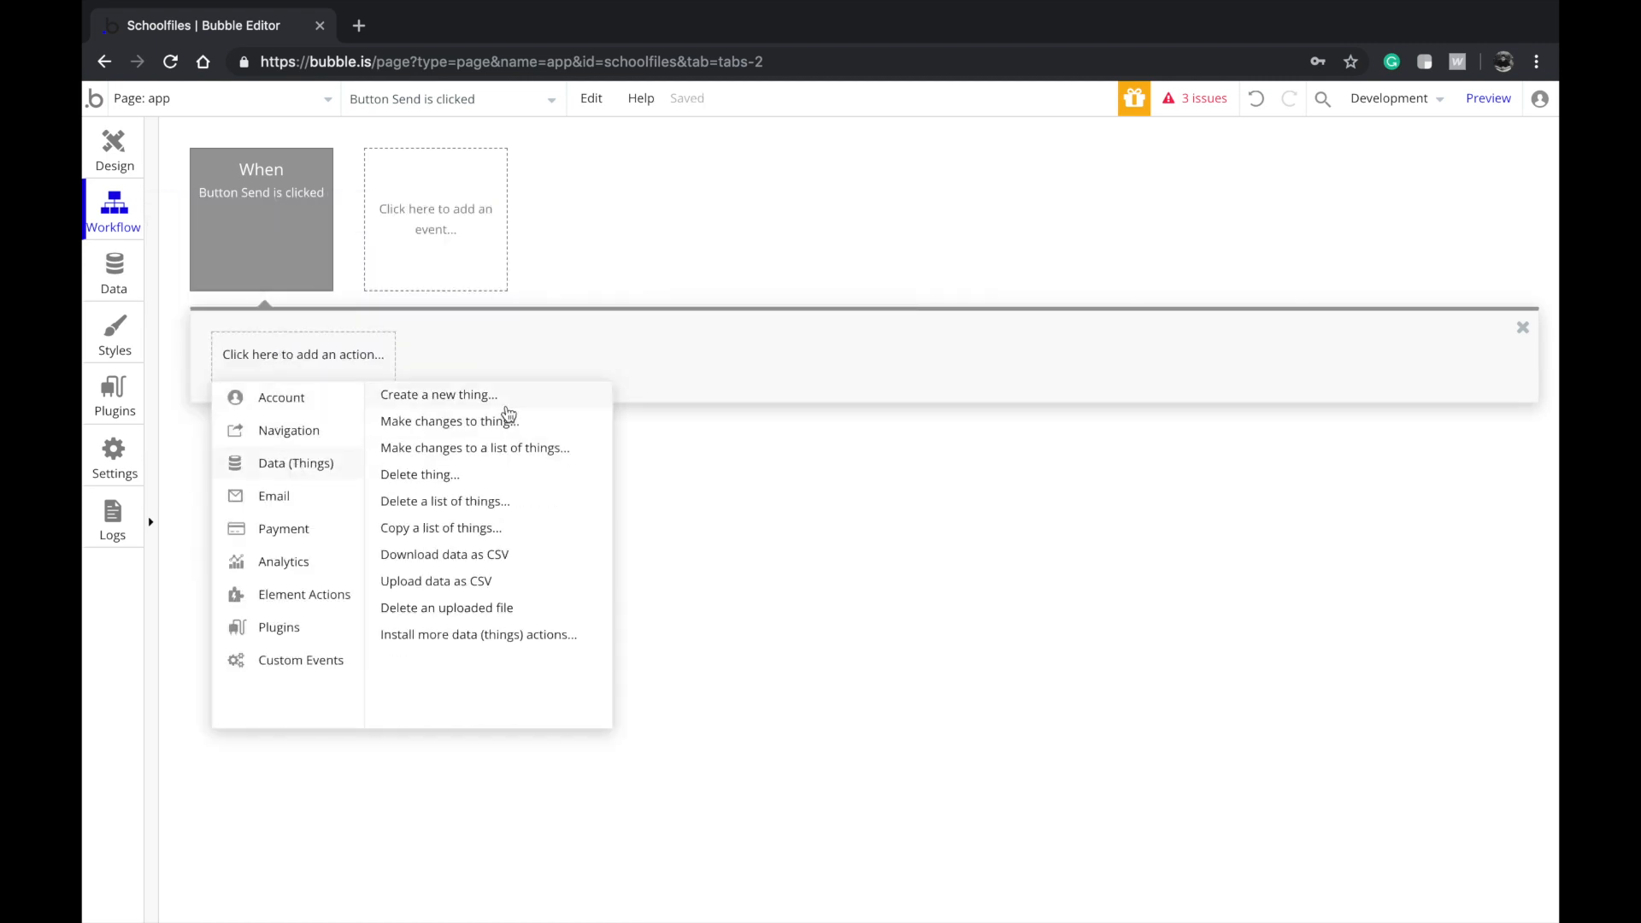
pyautogui.click(497, 395)
pyautogui.click(791, 281)
pyautogui.click(789, 322)
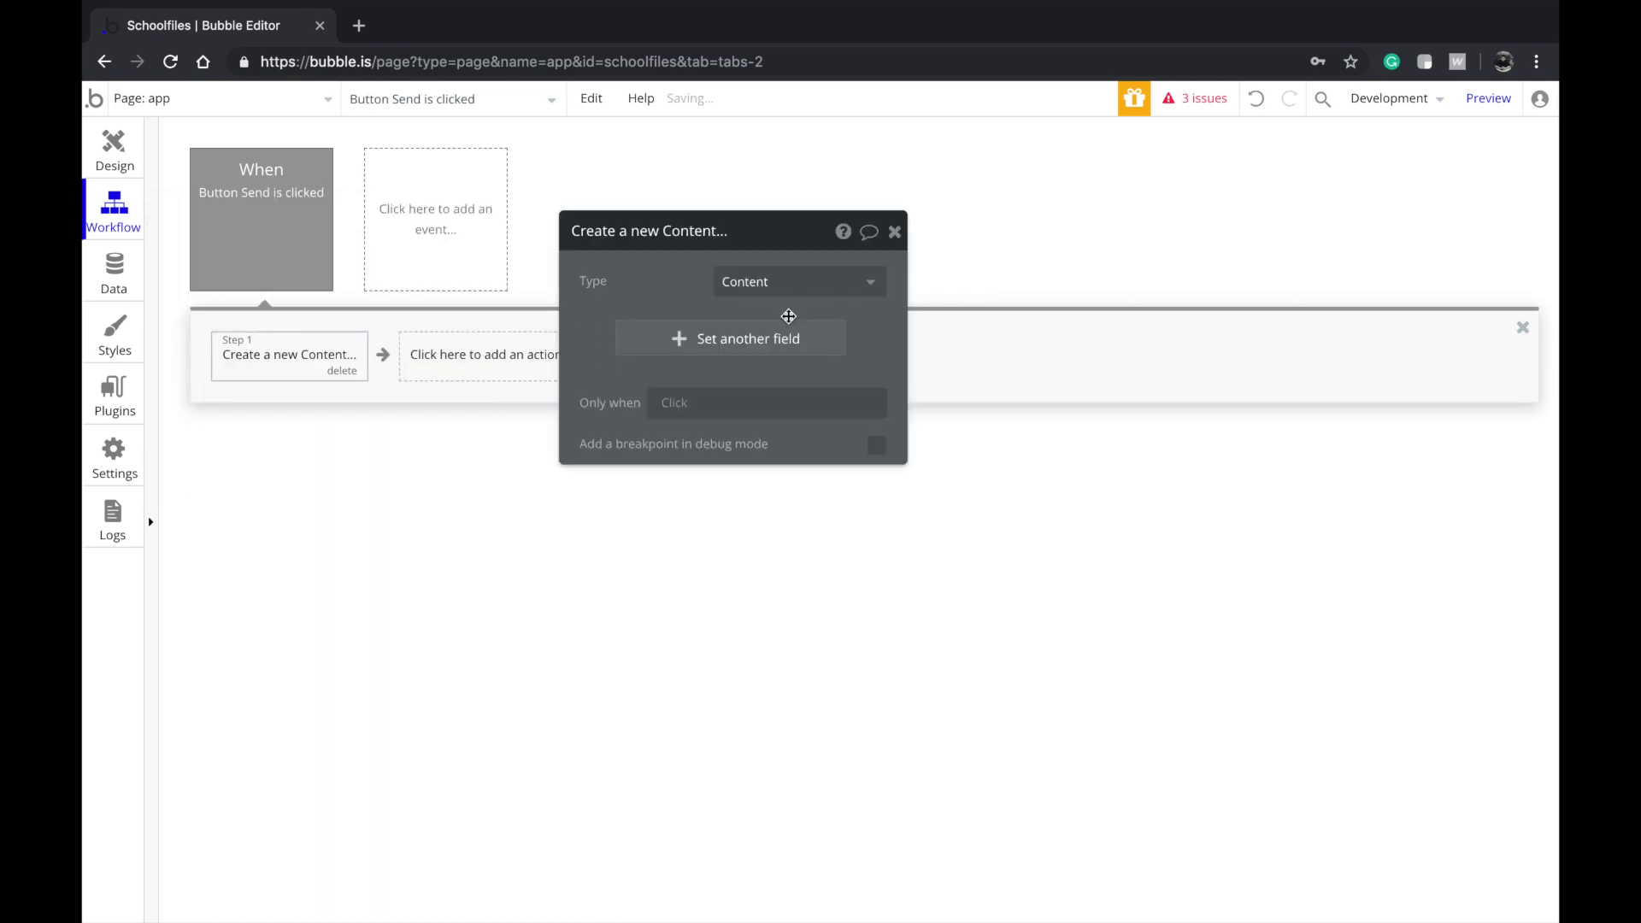
# Set the new Content's Files to Multi-FileUploader A's value
pyautogui.click(688, 342)
pyautogui.click(611, 332)
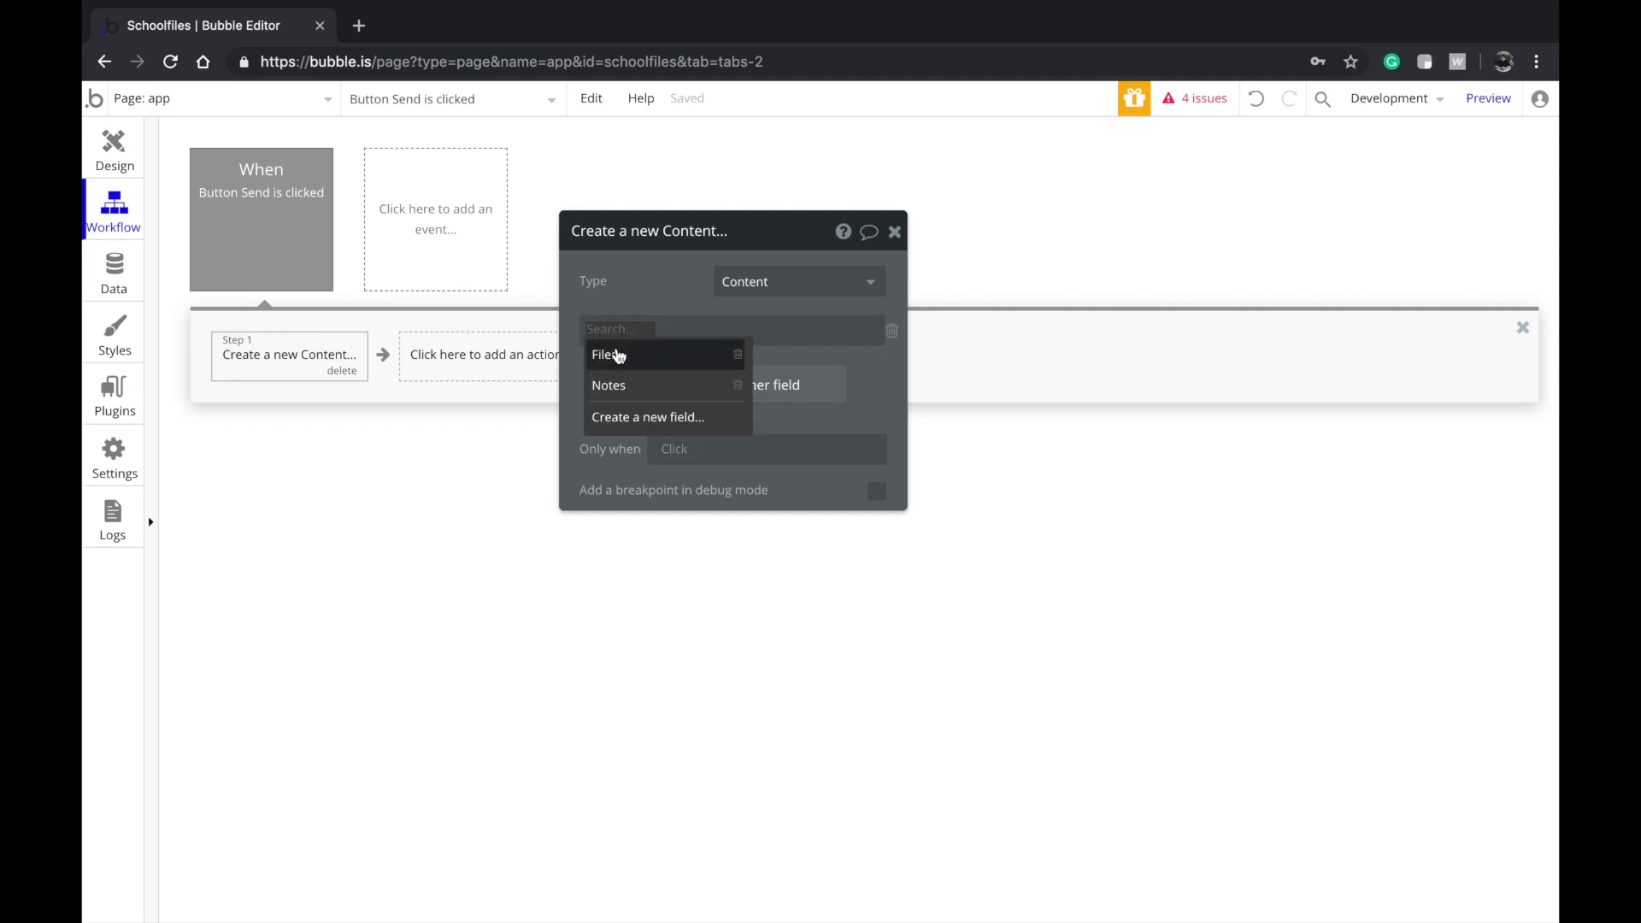
pyautogui.click(619, 355)
pyautogui.click(639, 335)
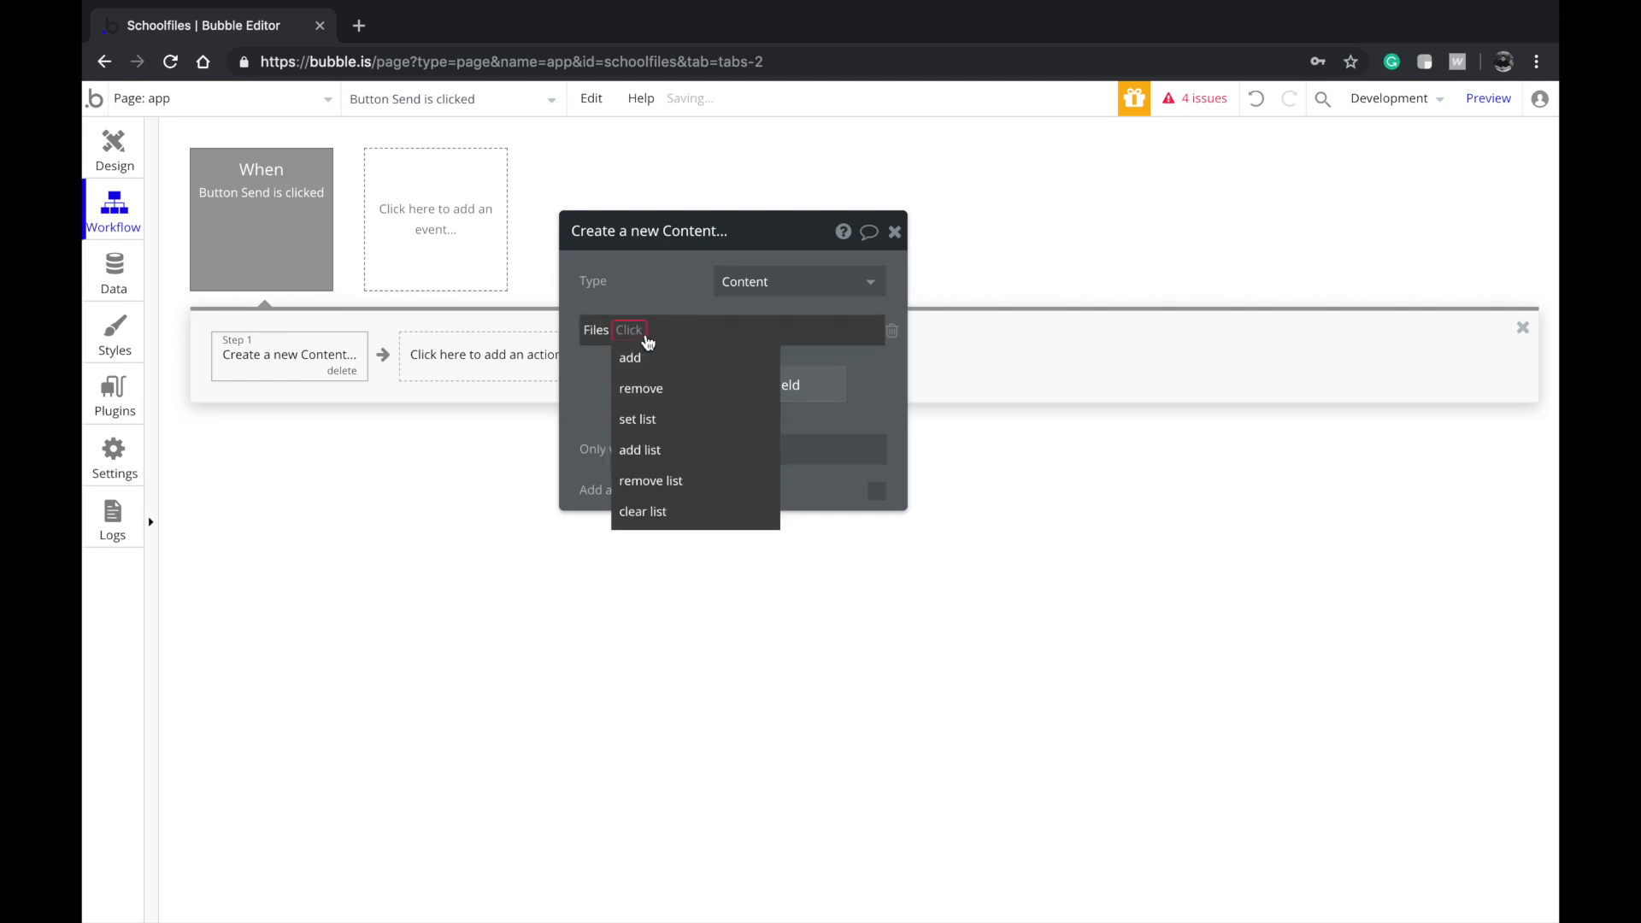
pyautogui.click(658, 429)
pyautogui.click(670, 330)
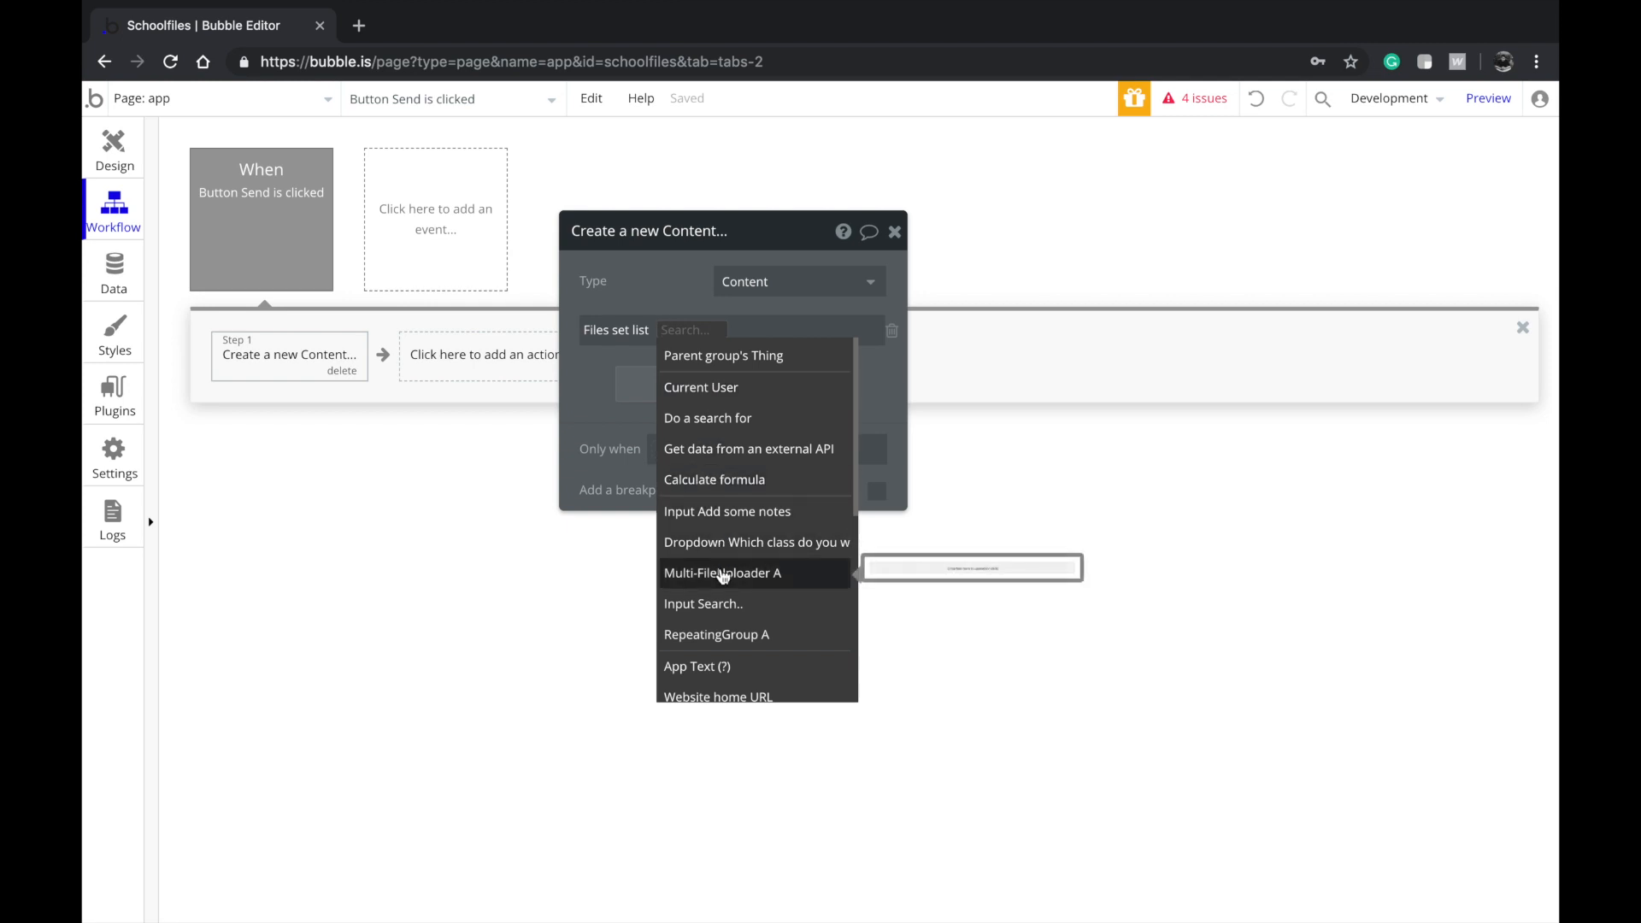
pyautogui.click(752, 574)
pyautogui.click(799, 355)
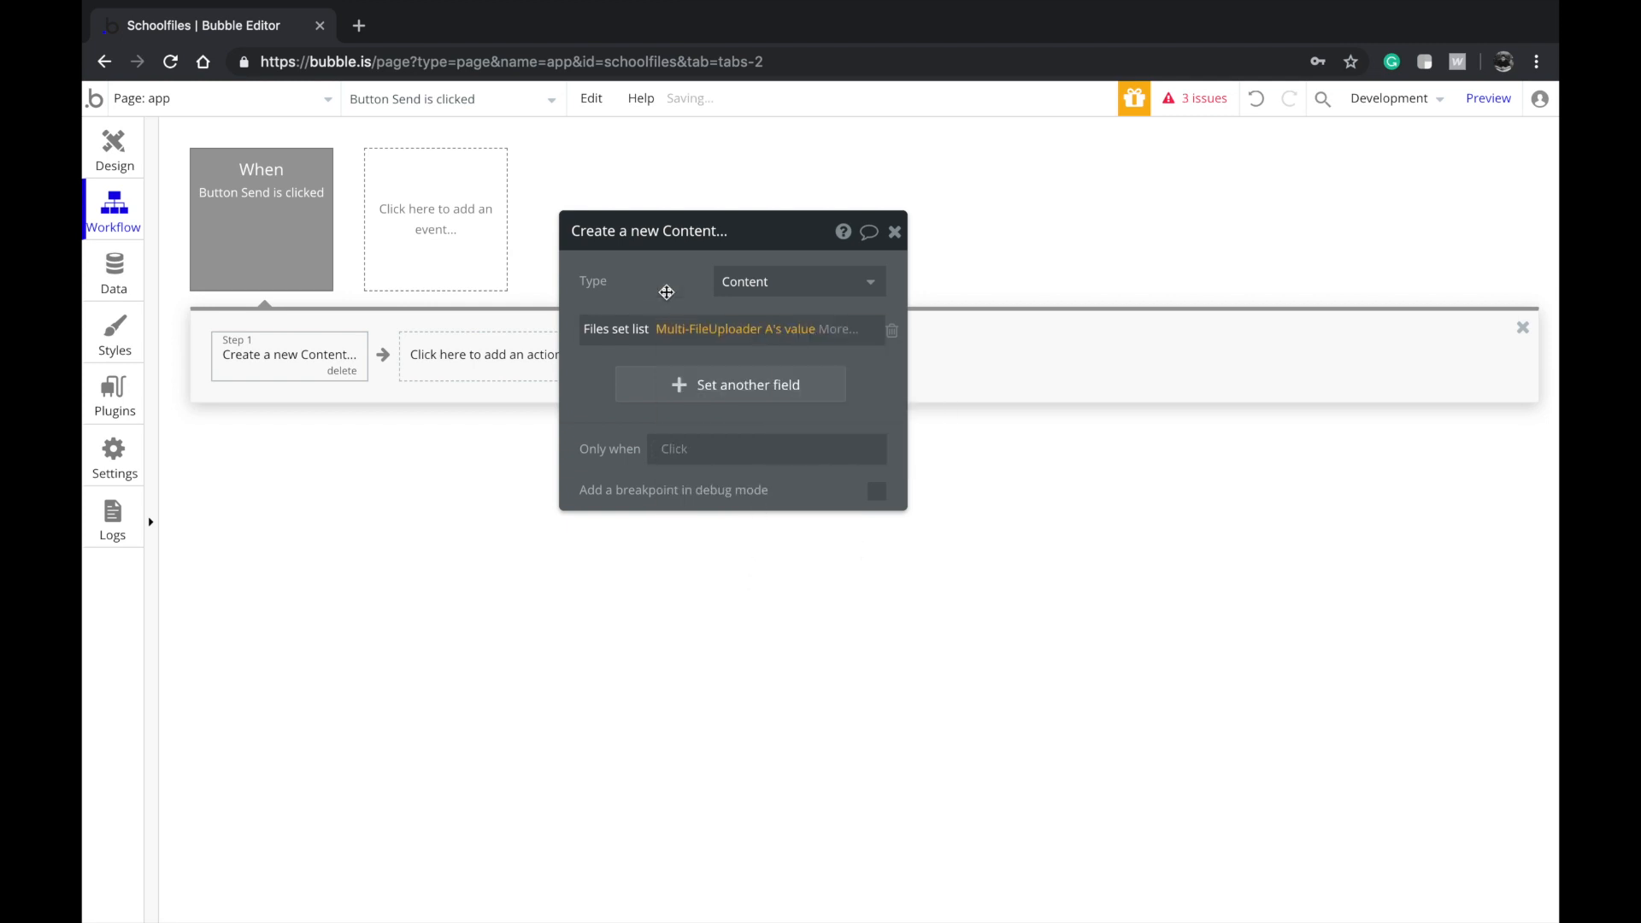
# Set the new Content's Notes to the Add some notes input's value
pyautogui.click(731, 386)
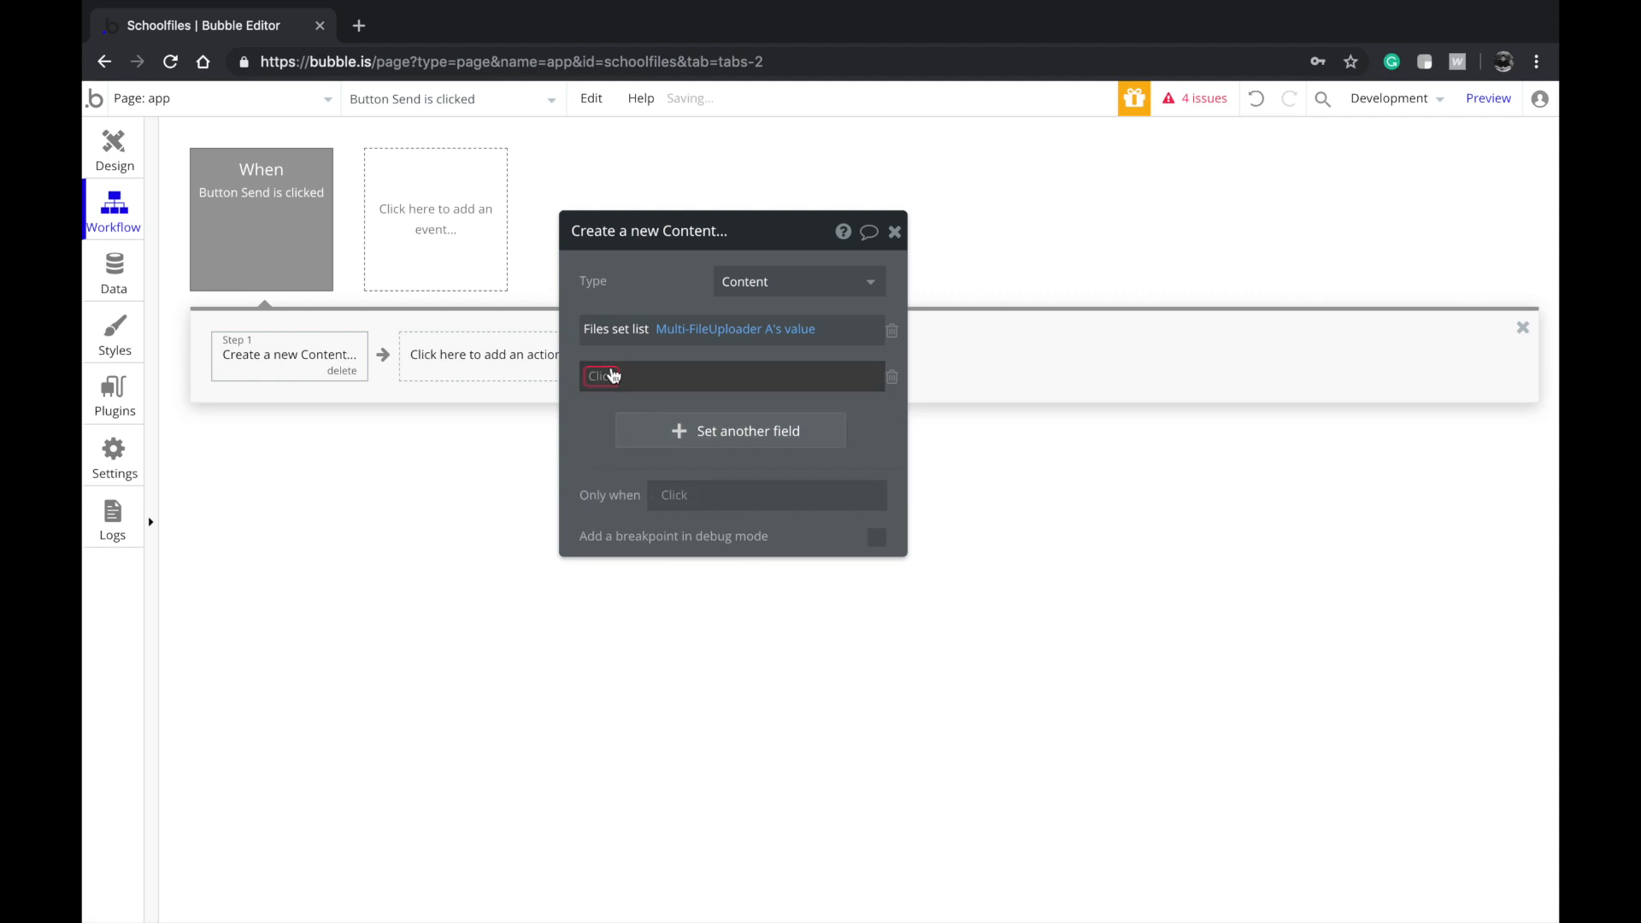
pyautogui.click(612, 373)
pyautogui.click(639, 434)
pyautogui.click(672, 374)
pyautogui.click(990, 388)
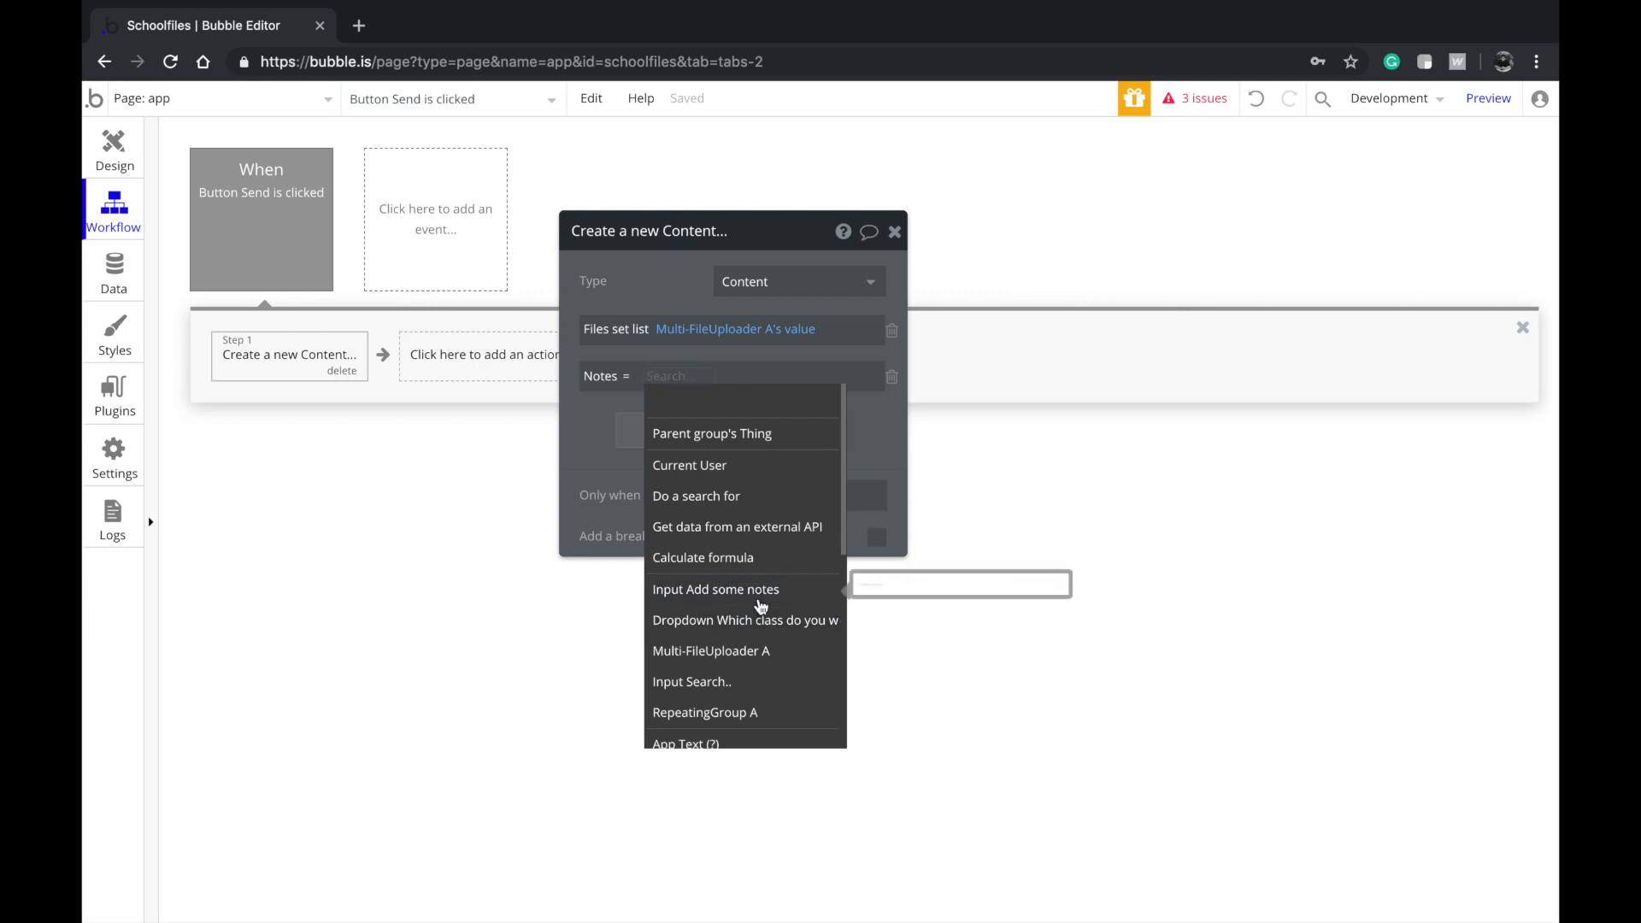
pyautogui.click(760, 592)
pyautogui.click(790, 397)
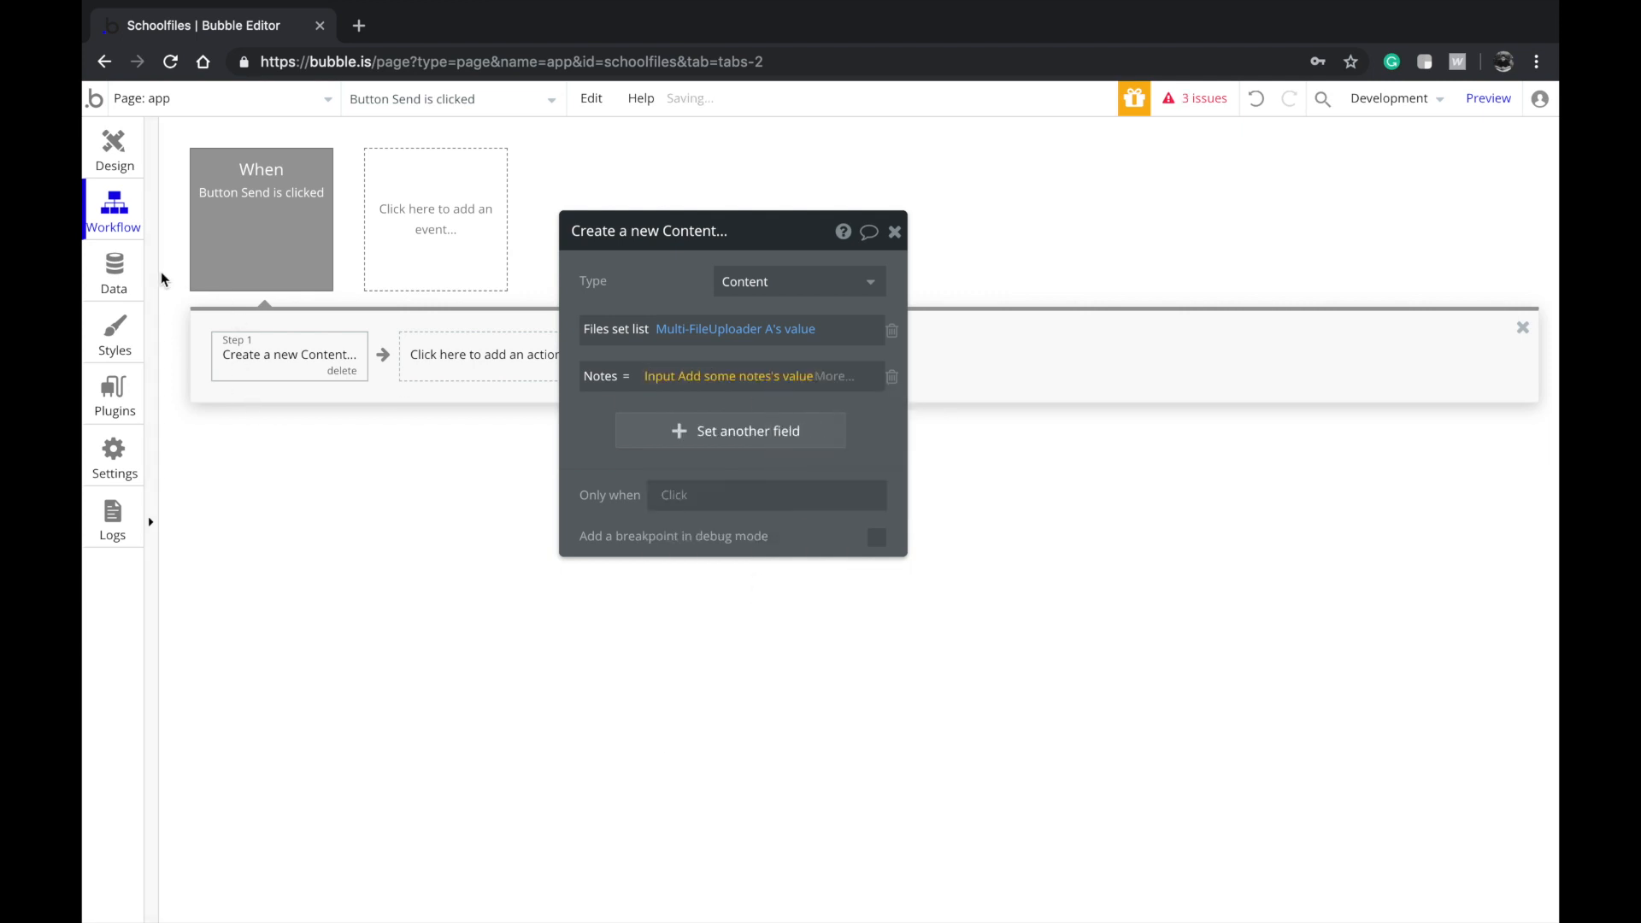
pyautogui.click(100, 269)
# Create a Class field of type text in the Content data type
pyautogui.click(930, 531)
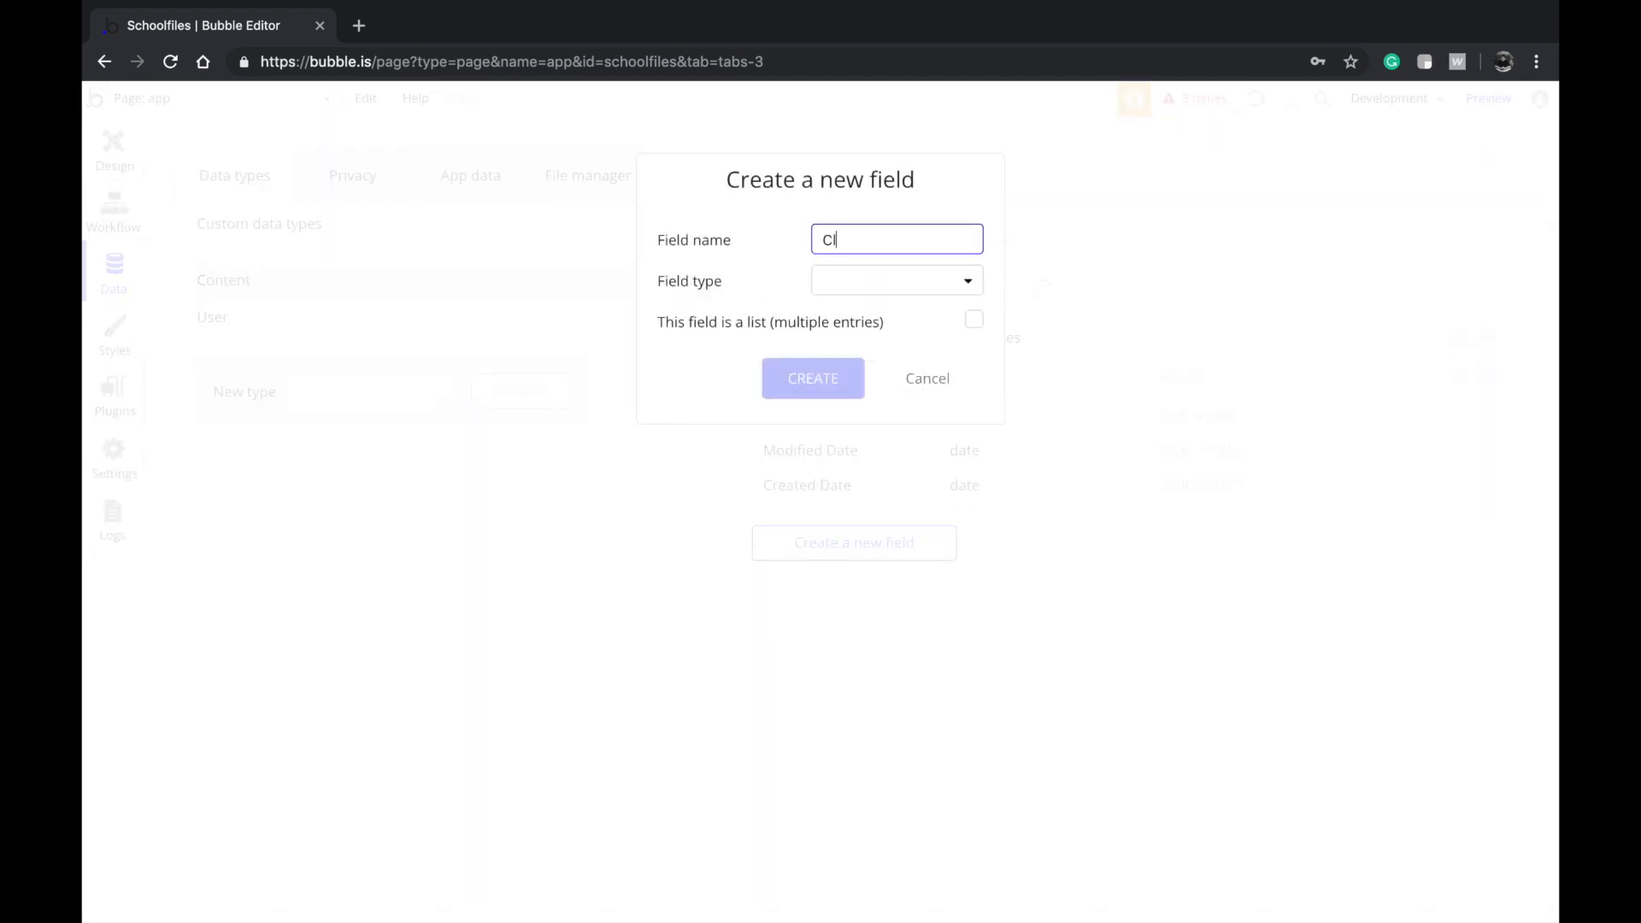
pyautogui.click(893, 282)
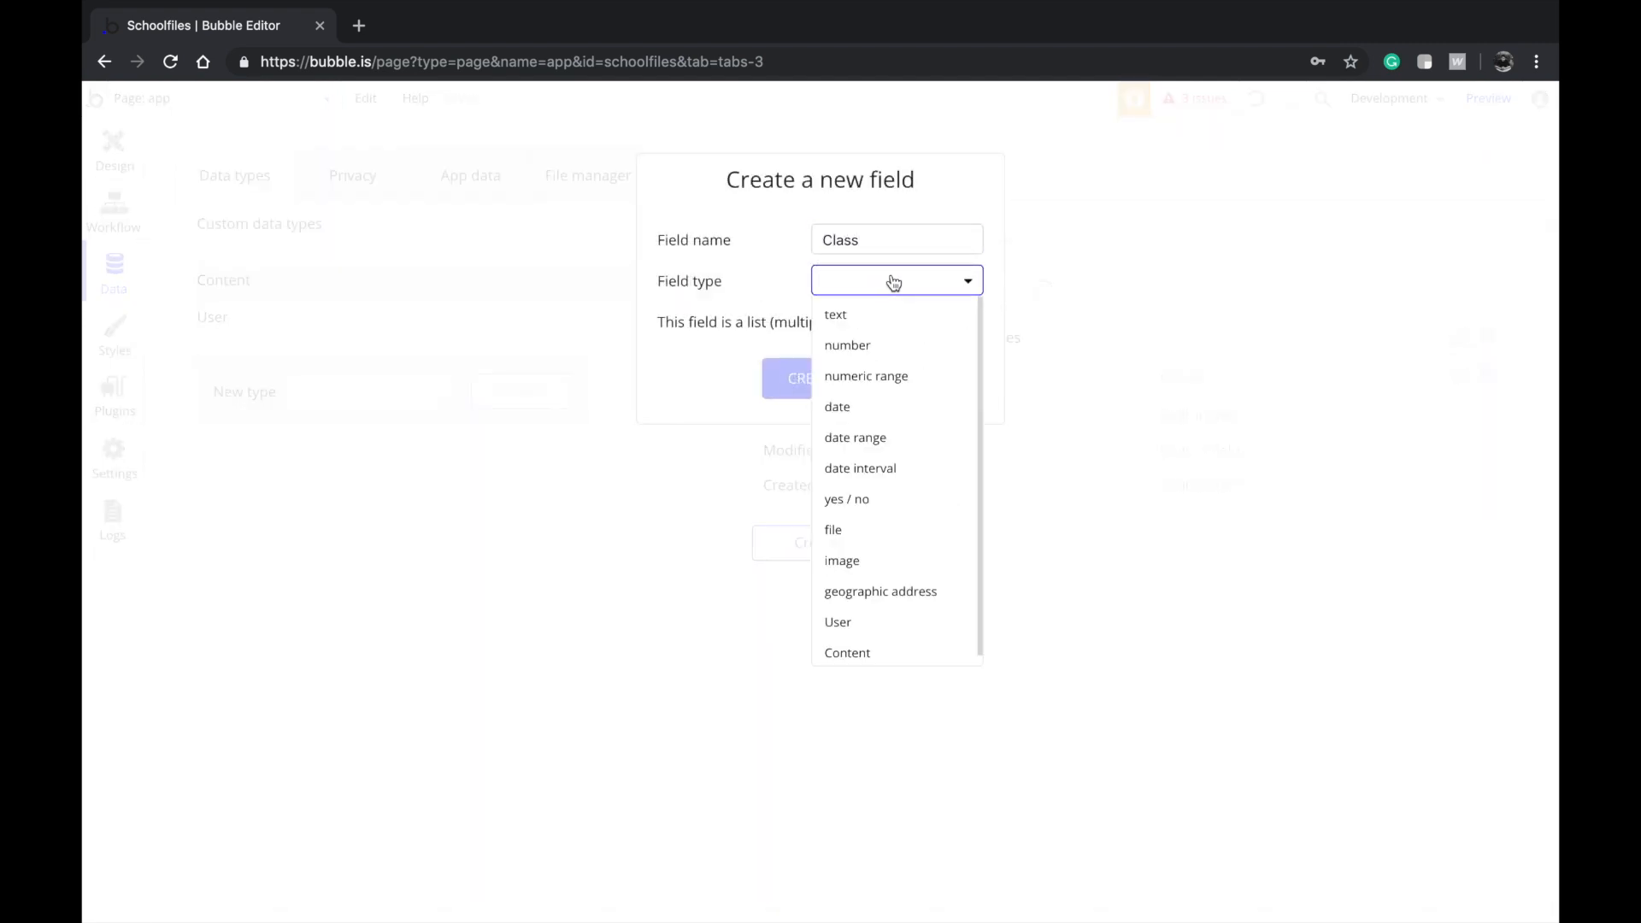
pyautogui.click(874, 320)
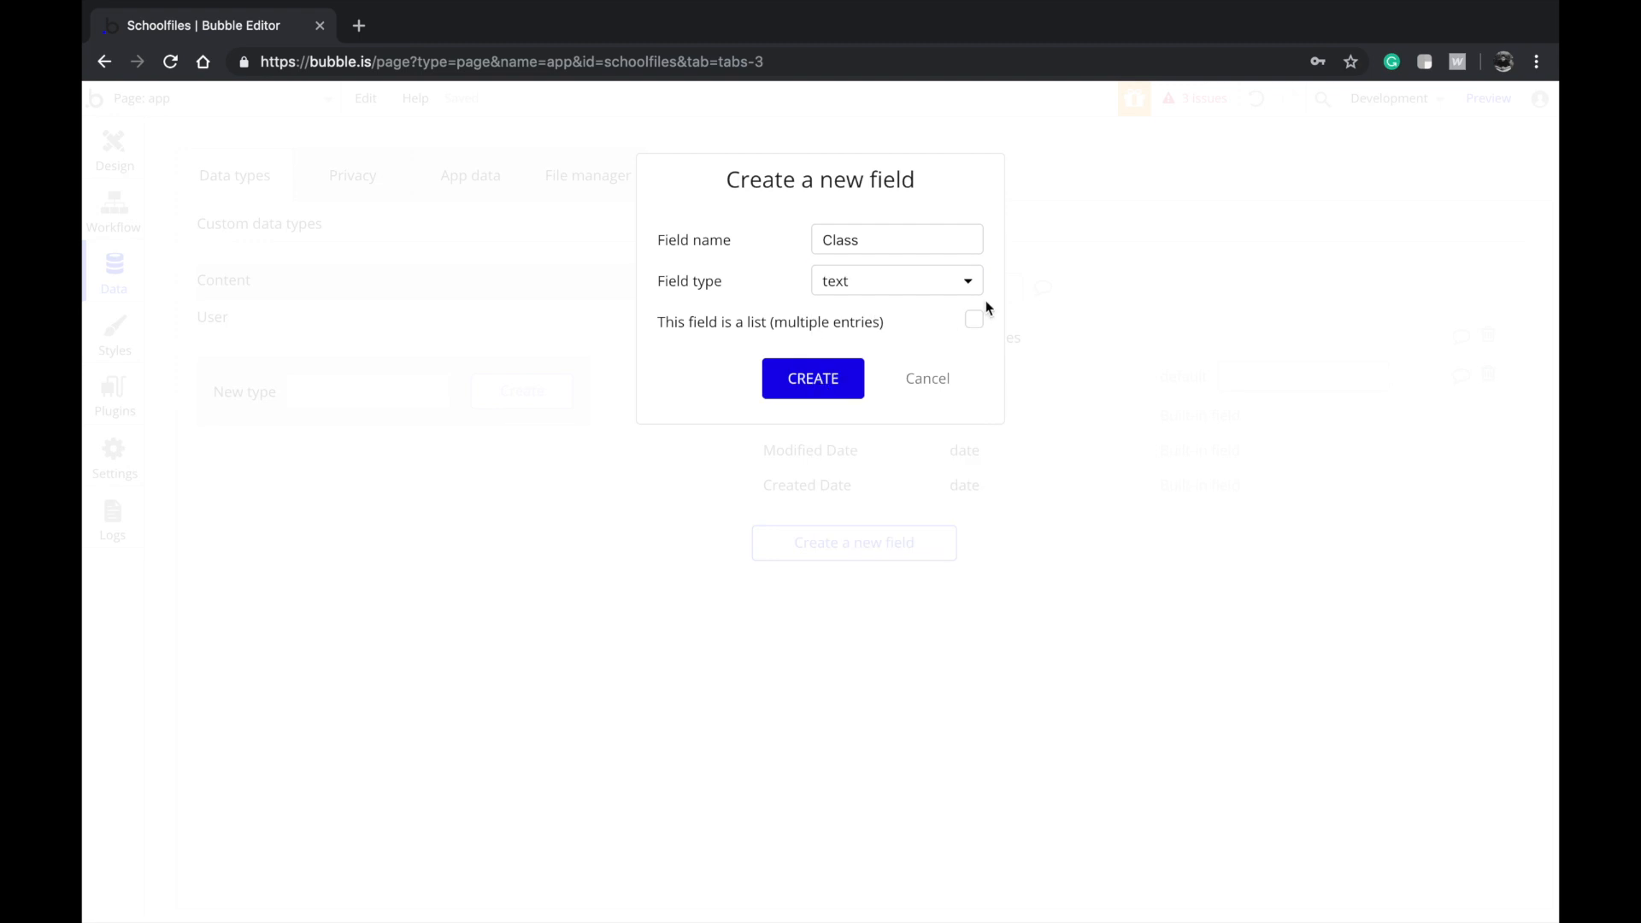
pyautogui.click(819, 377)
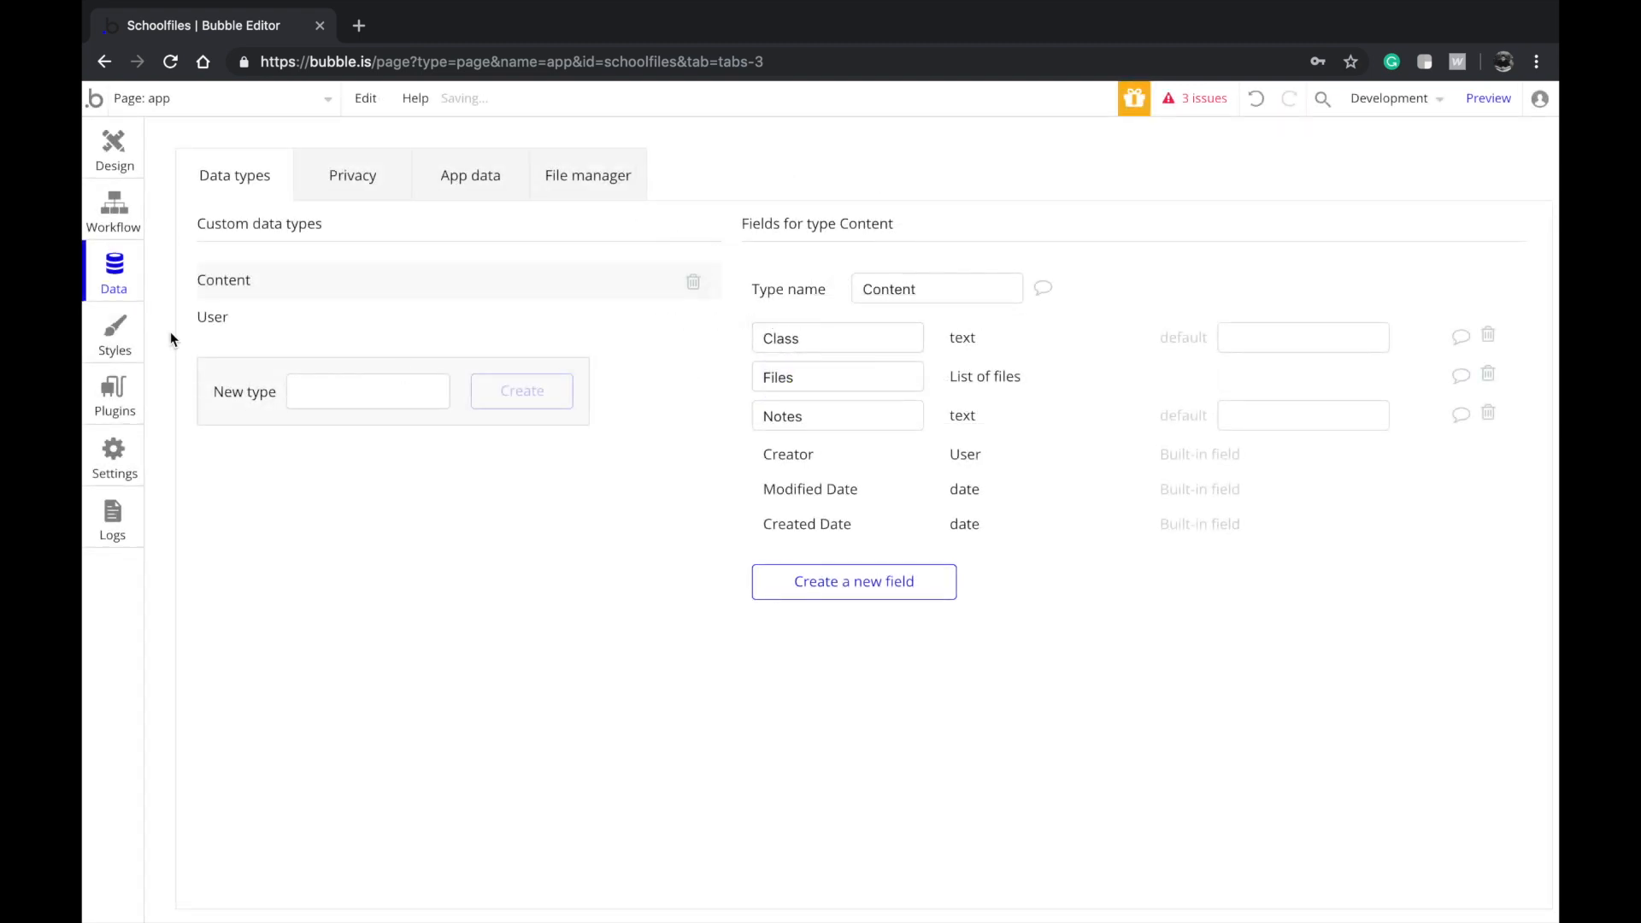
pyautogui.click(110, 156)
pyautogui.click(181, 97)
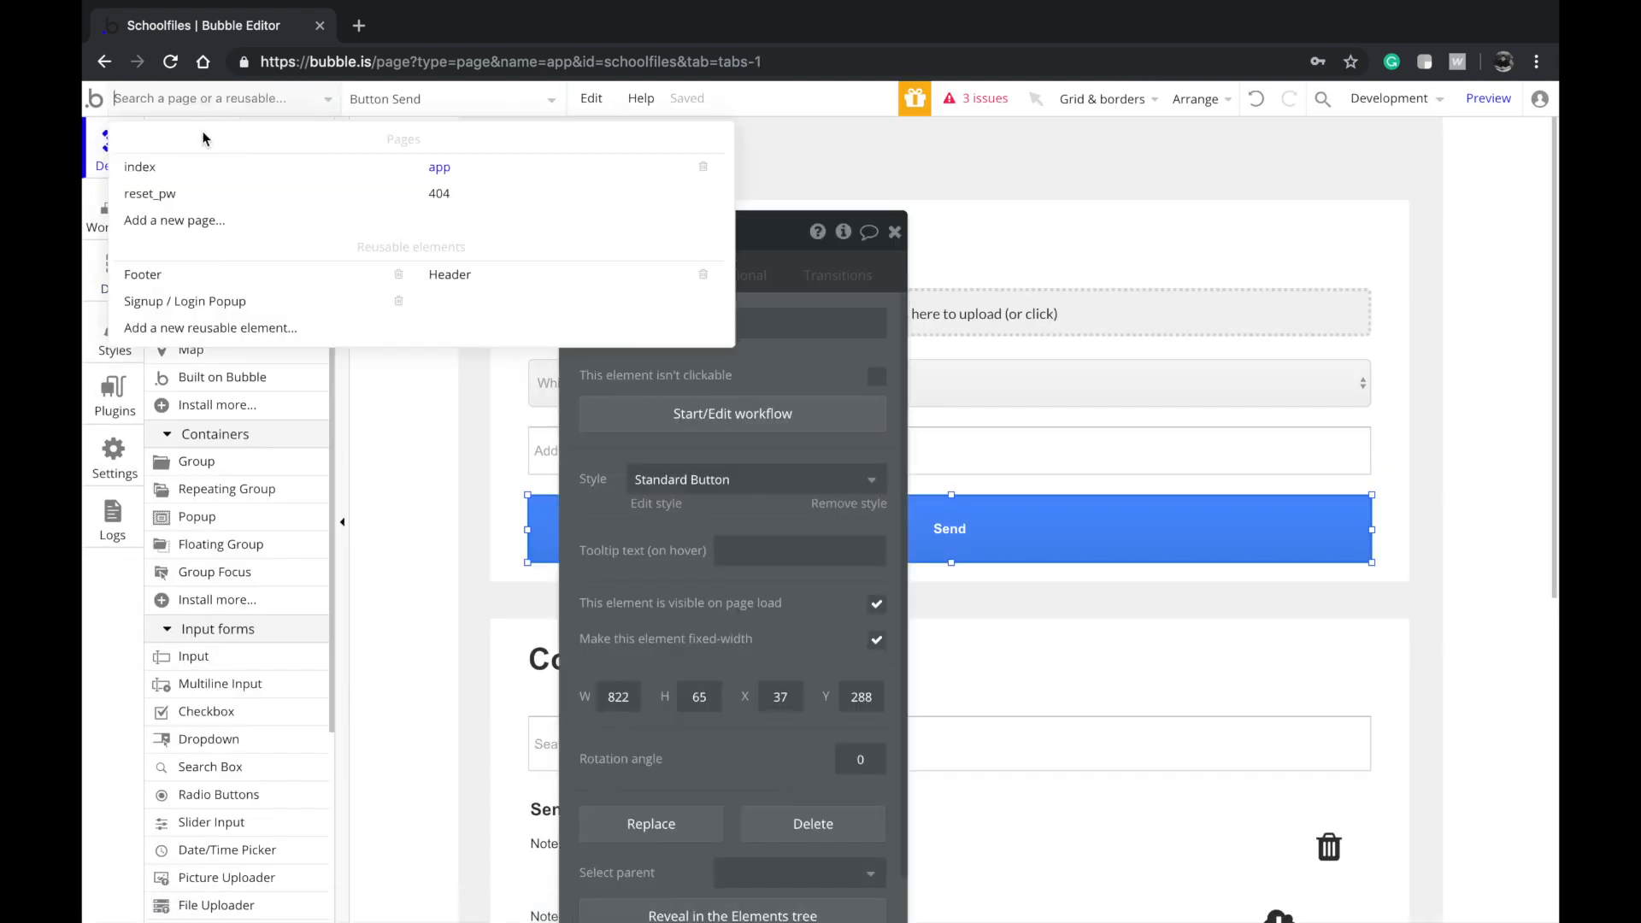
# Copy the class choices from the signup form's class dropdown on the index page
pyautogui.click(203, 176)
pyautogui.click(1055, 675)
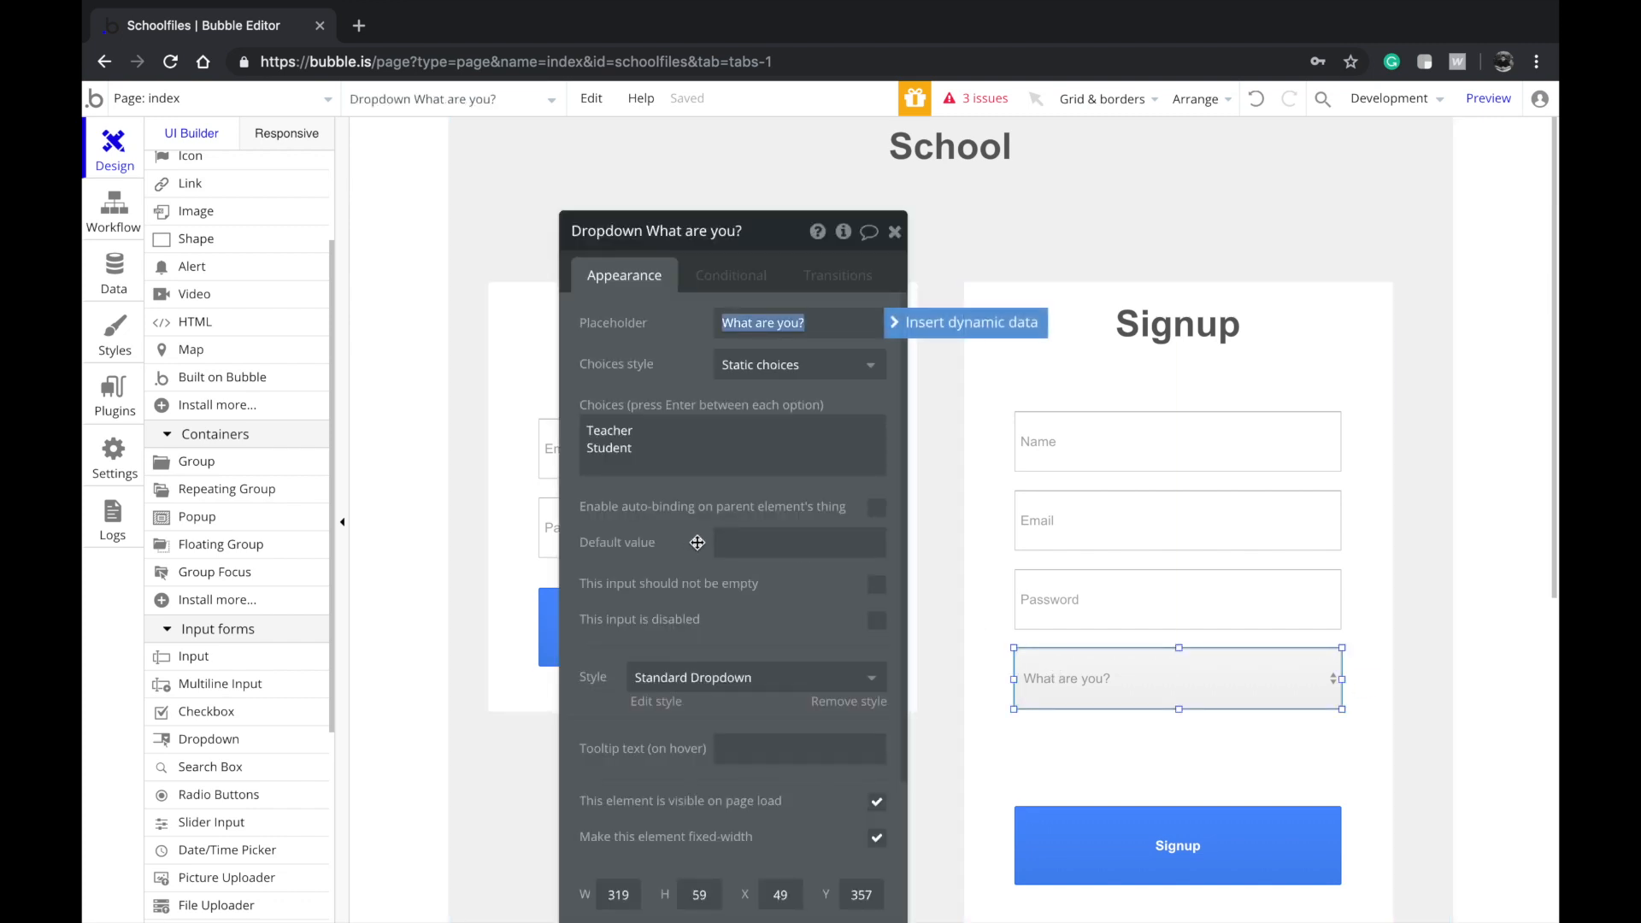
pyautogui.click(415, 97)
pyautogui.write('clas')
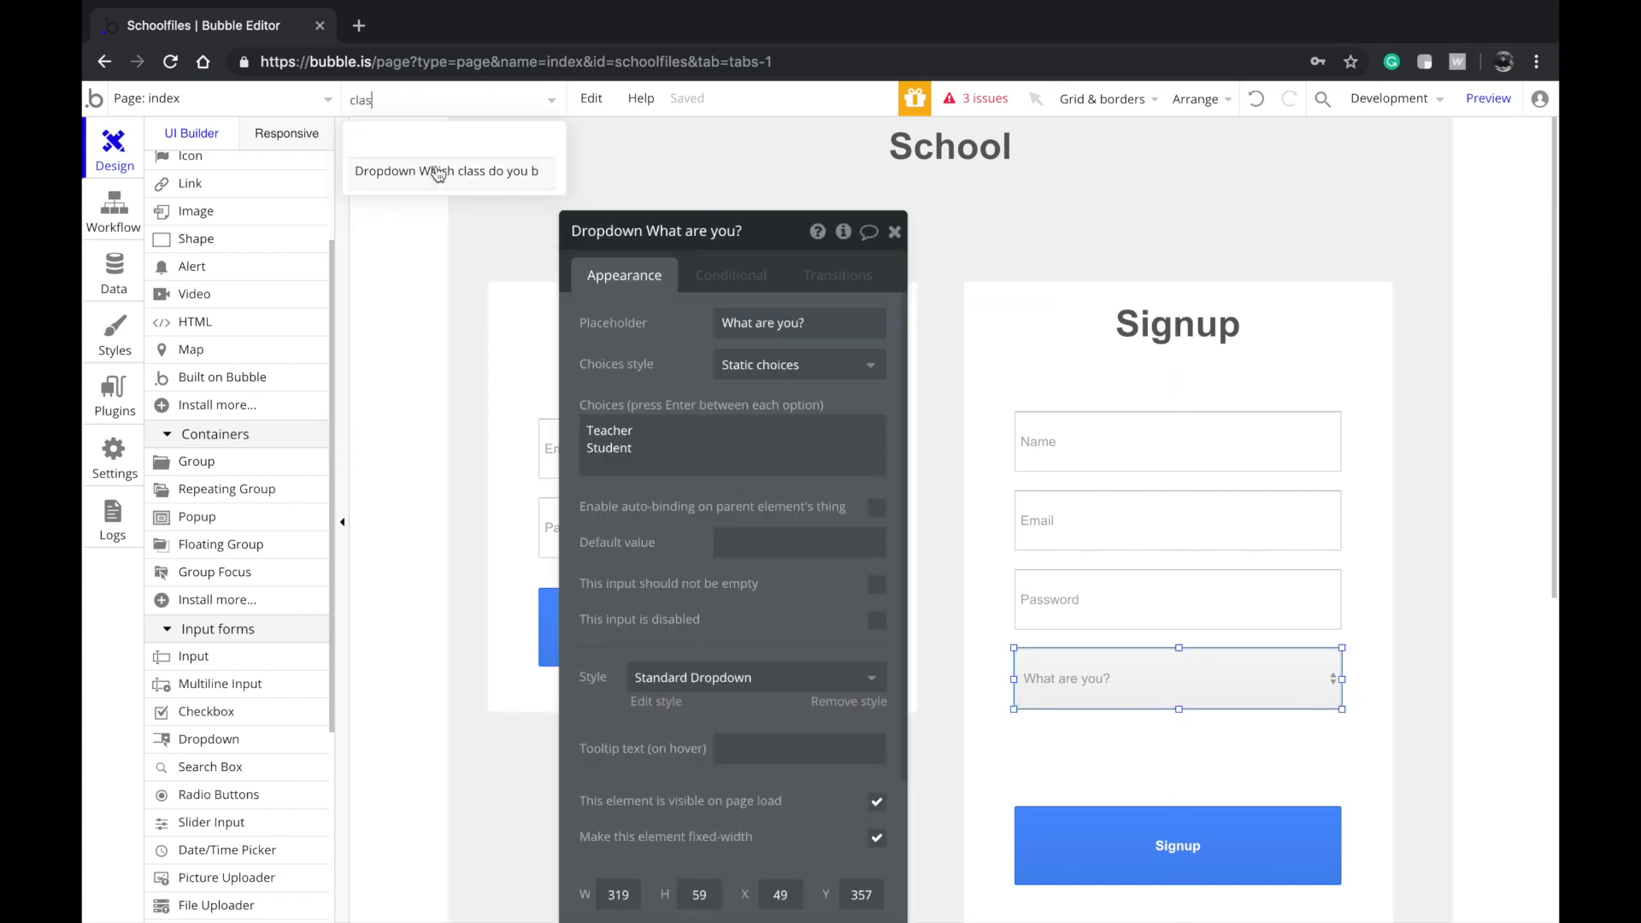
pyautogui.click(437, 174)
pyautogui.click(747, 460)
pyautogui.press('super+a')
pyautogui.press('super+c')
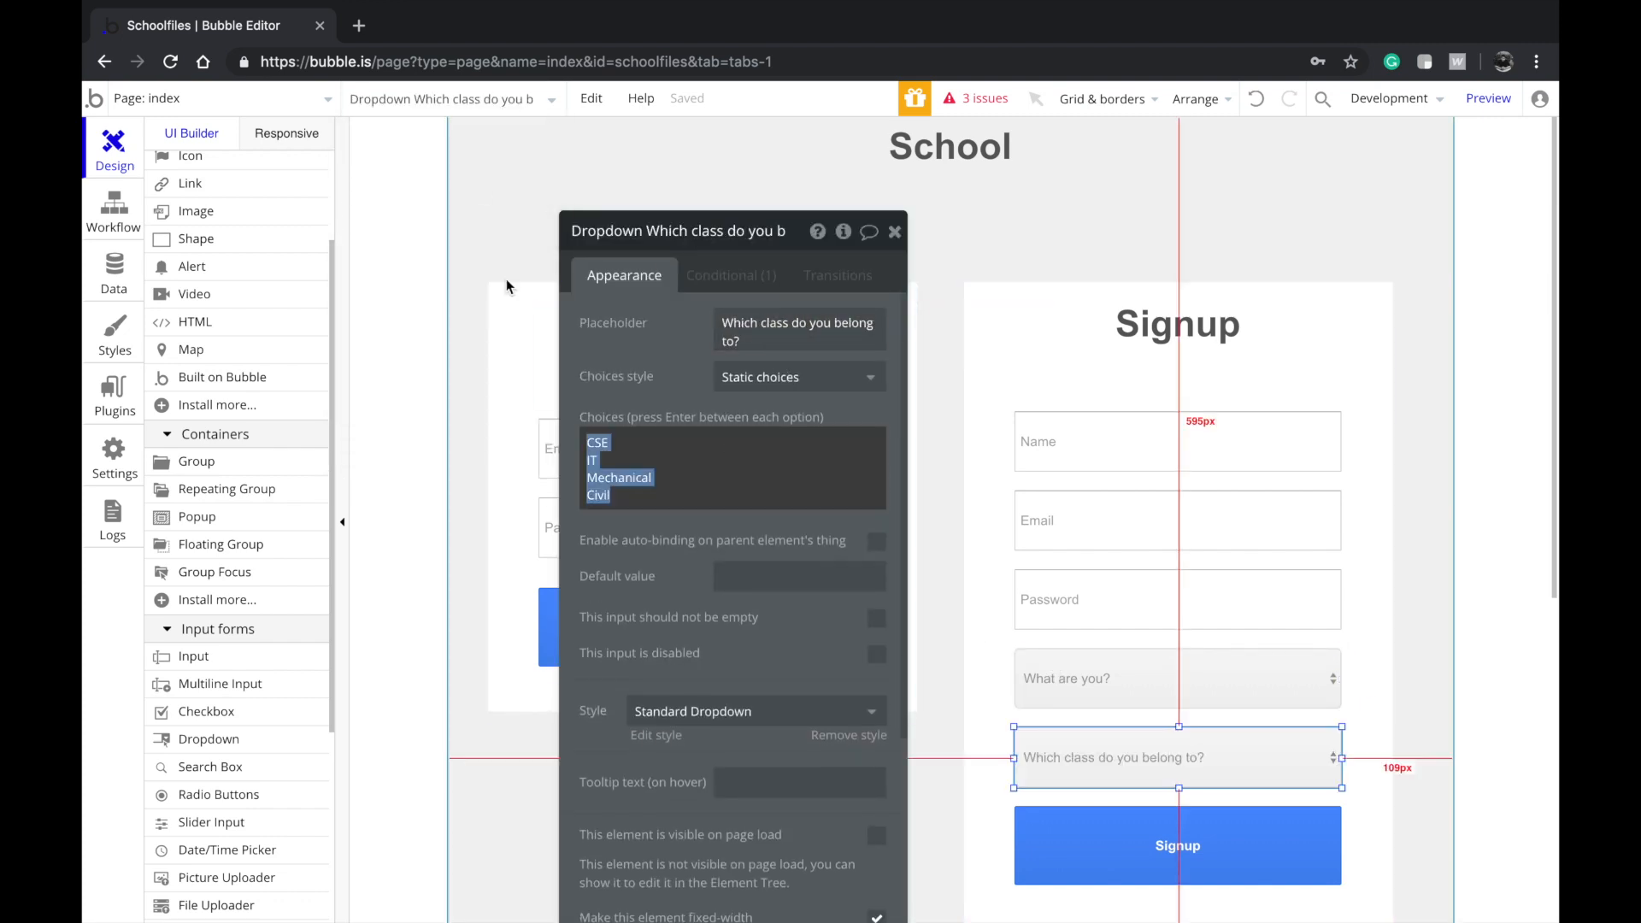
# Paste CSE, IT, Mechanical, Civil into the Send Content class dropdown's choices on the app page
pyautogui.click(309, 104)
pyautogui.click(588, 166)
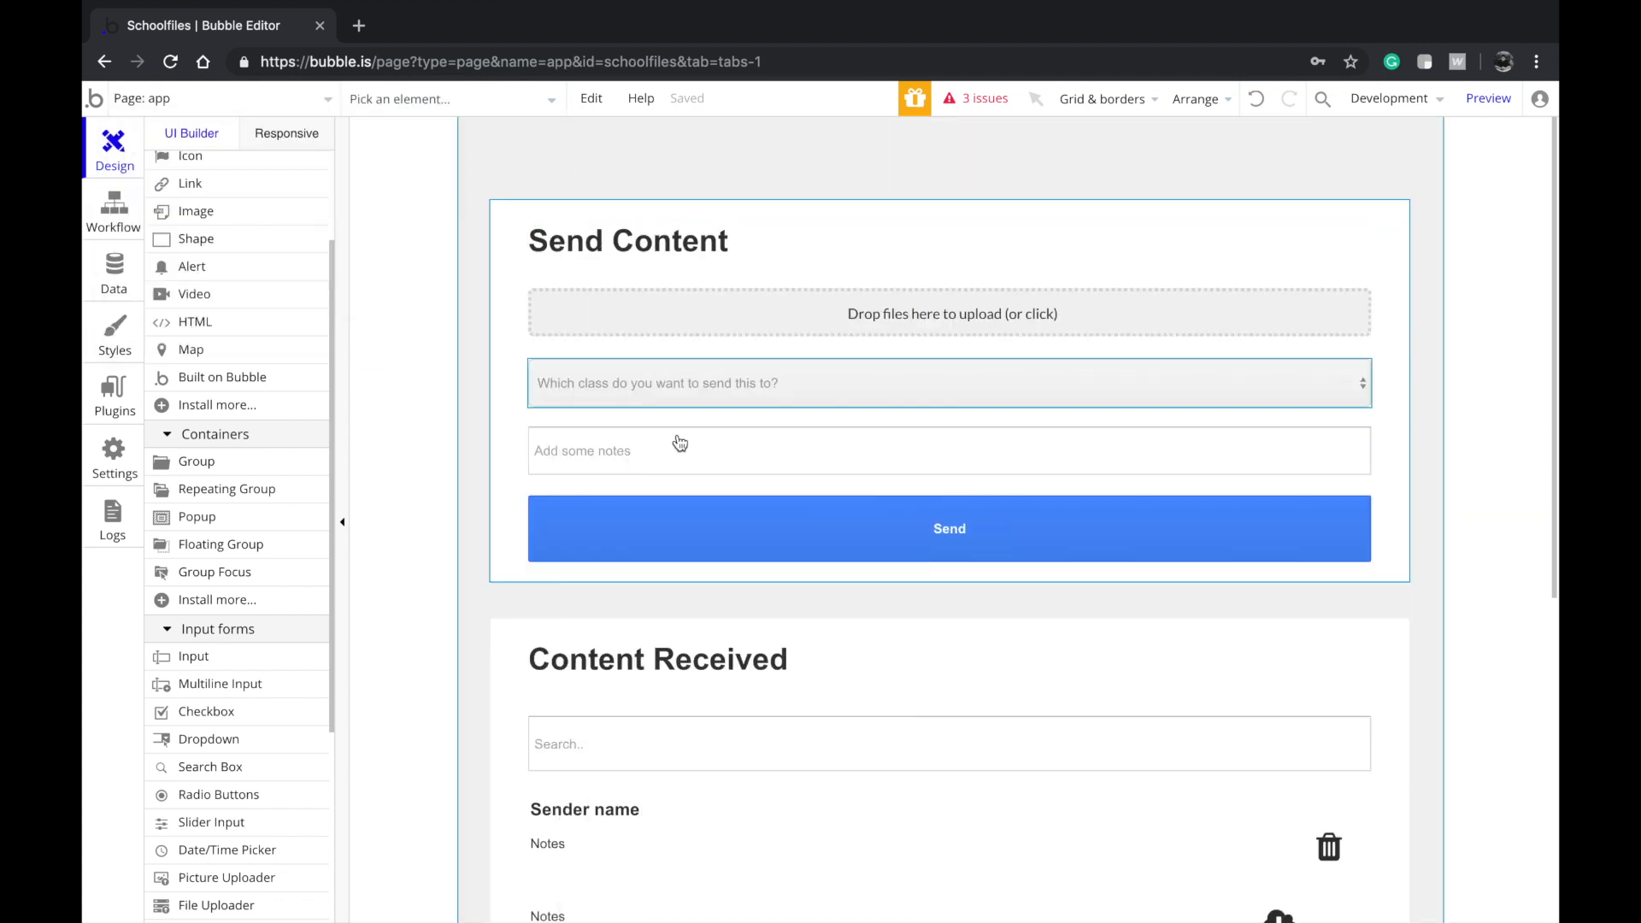
pyautogui.scroll(-3, 640, 355)
pyautogui.doubleClick(706, 323)
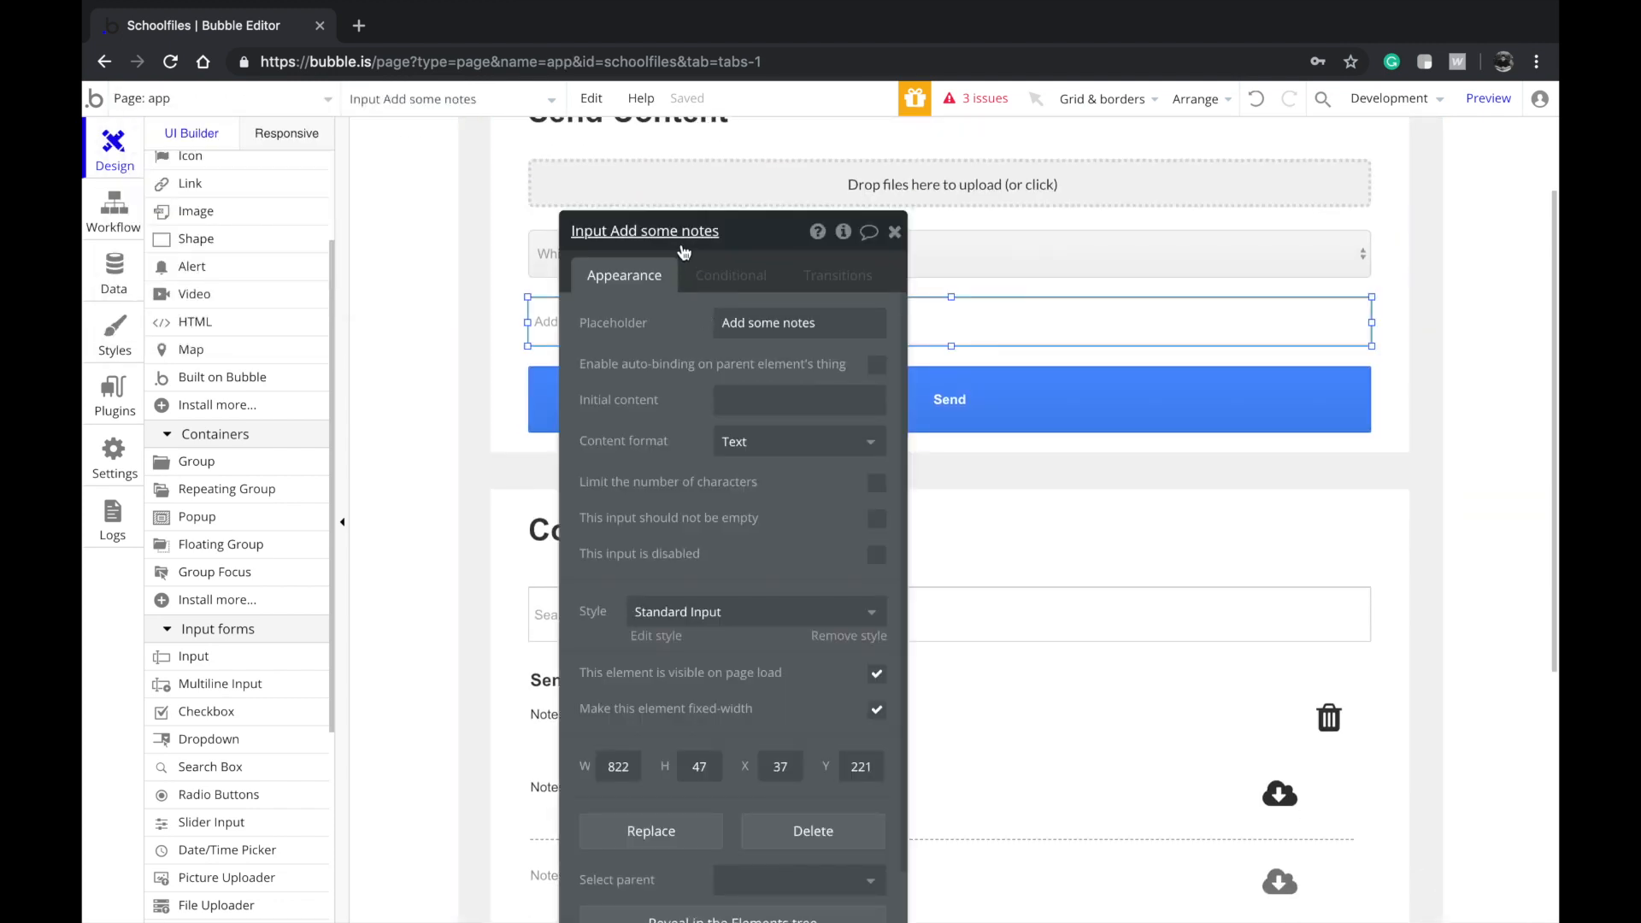
pyautogui.click(1153, 235)
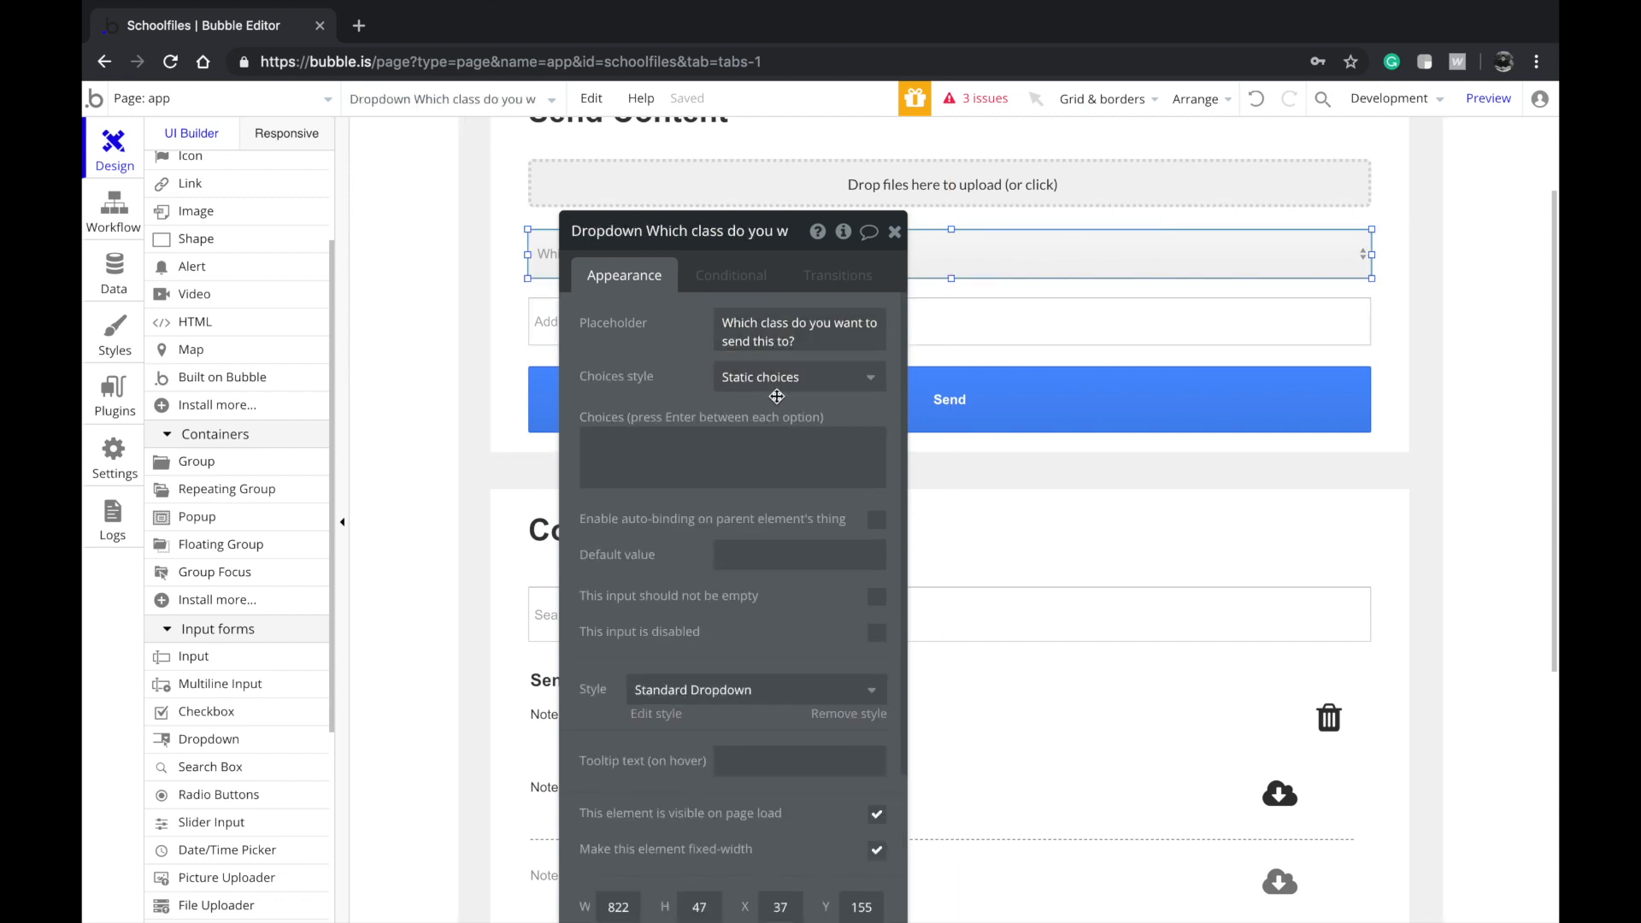
pyautogui.click(738, 448)
pyautogui.hotkey('ctrl', 'v')
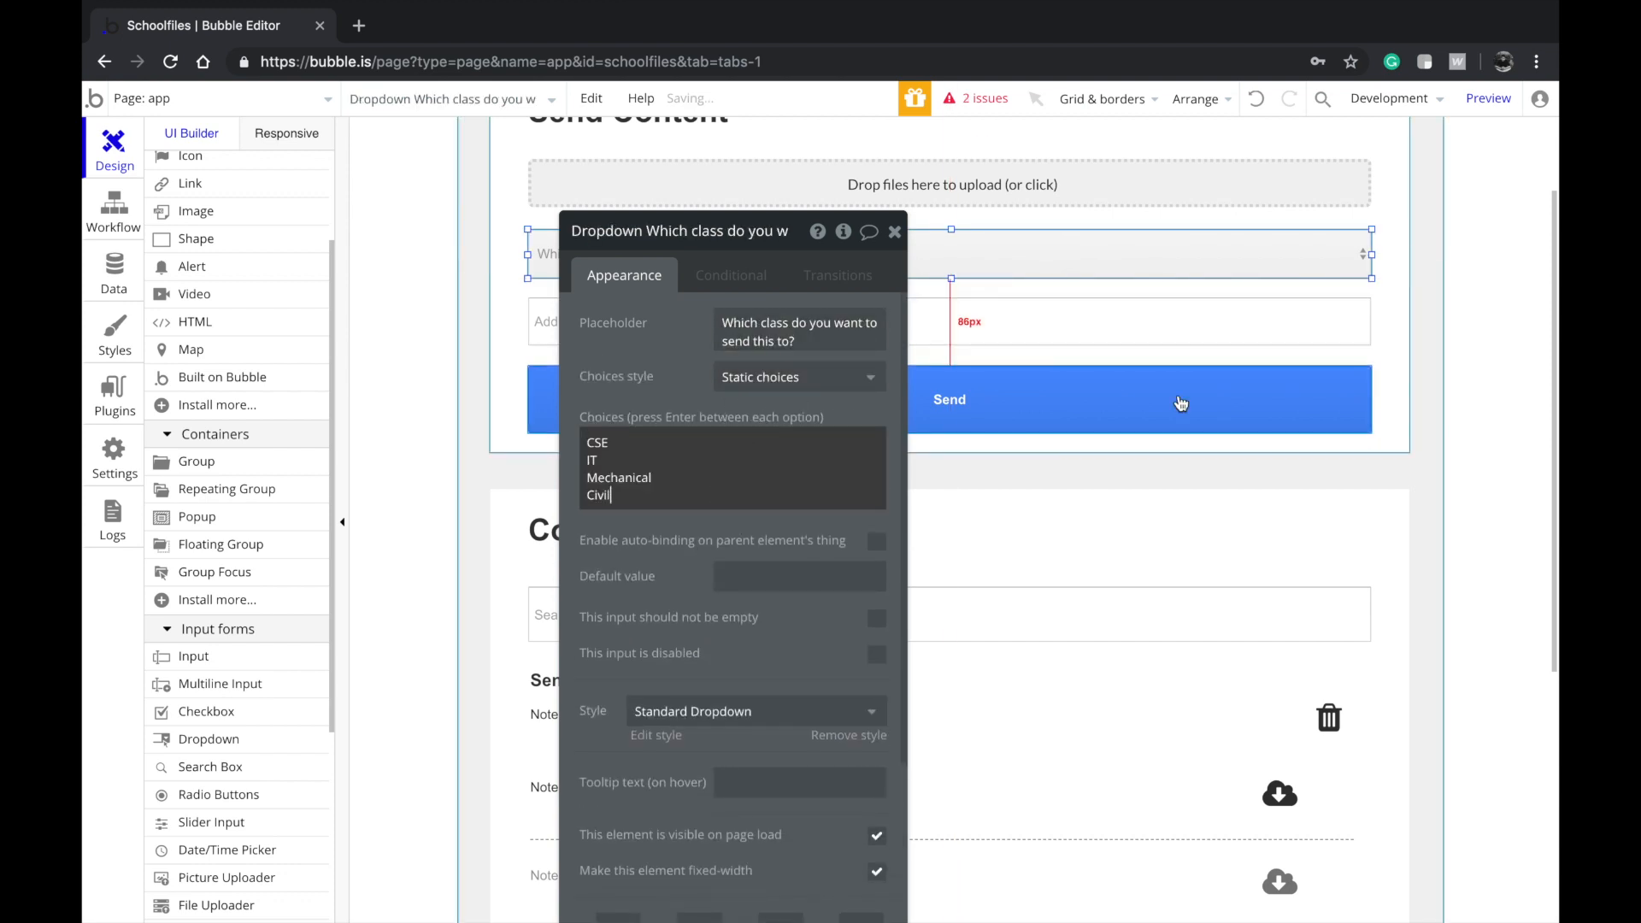
pyautogui.click(633, 393)
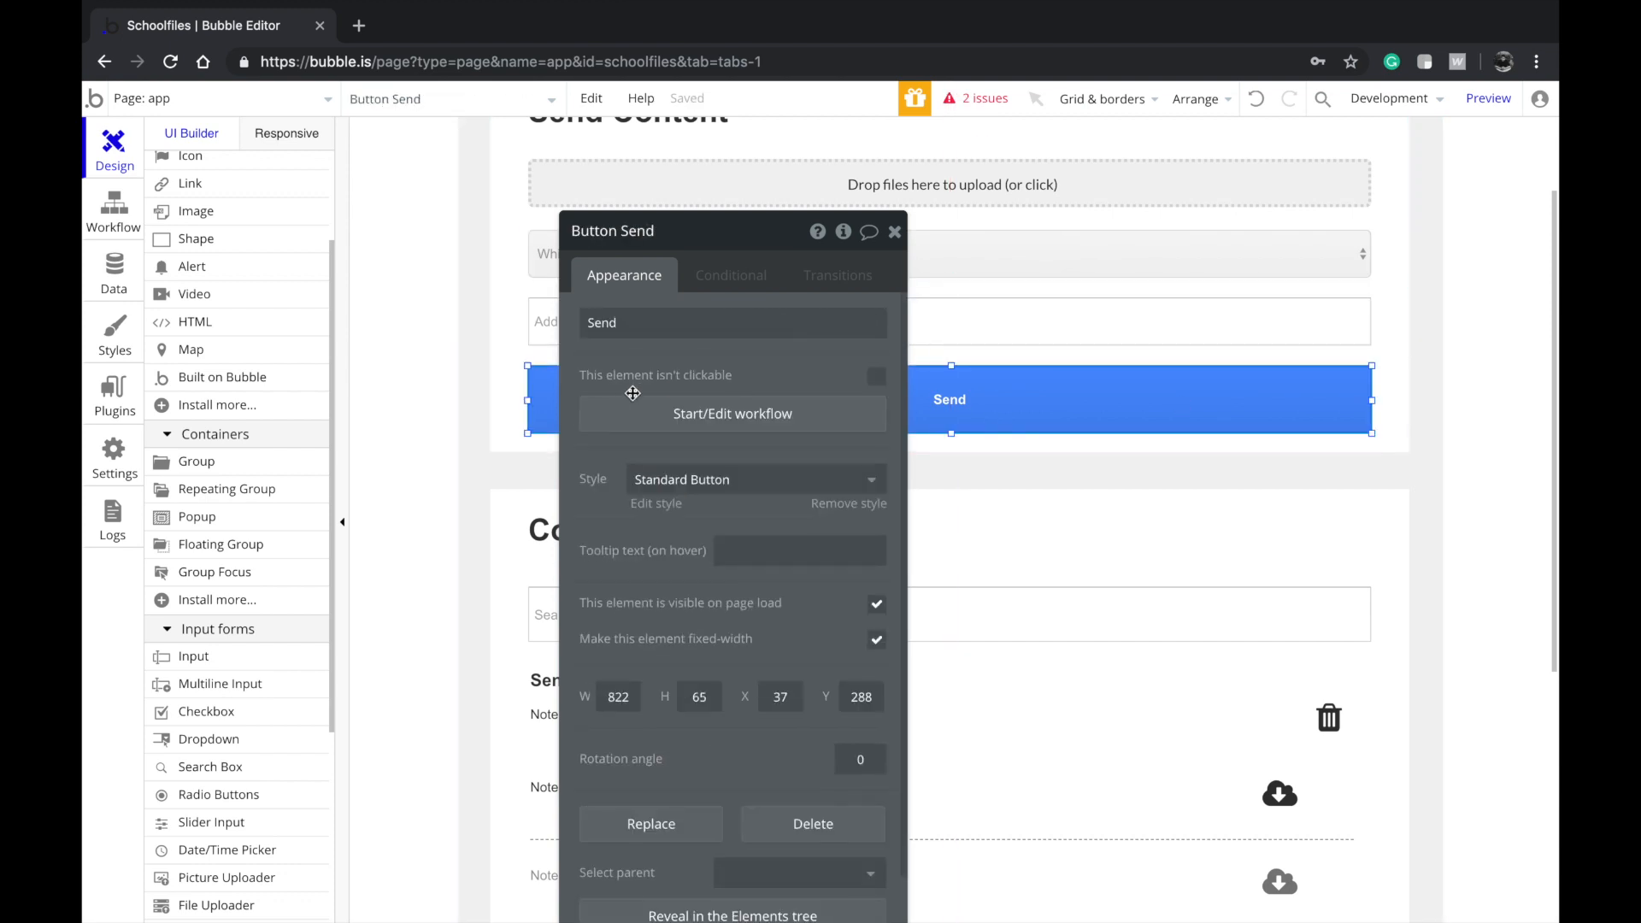
# Set Class on the create-Content action to Dropdown Which class's value
pyautogui.click(689, 413)
pyautogui.click(305, 346)
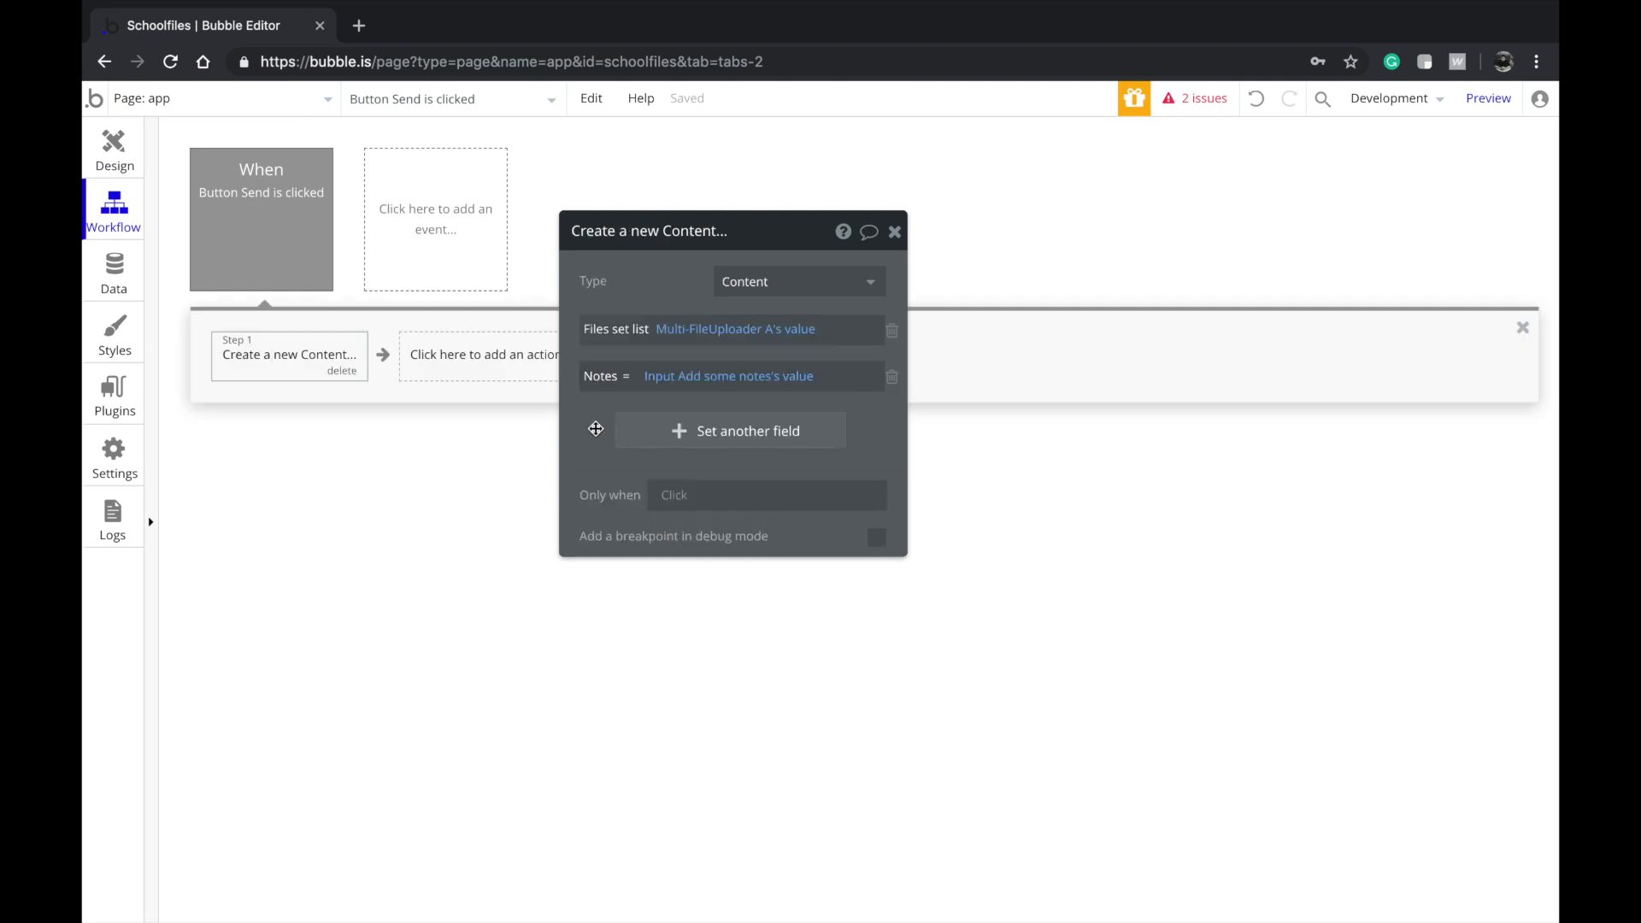
pyautogui.click(658, 429)
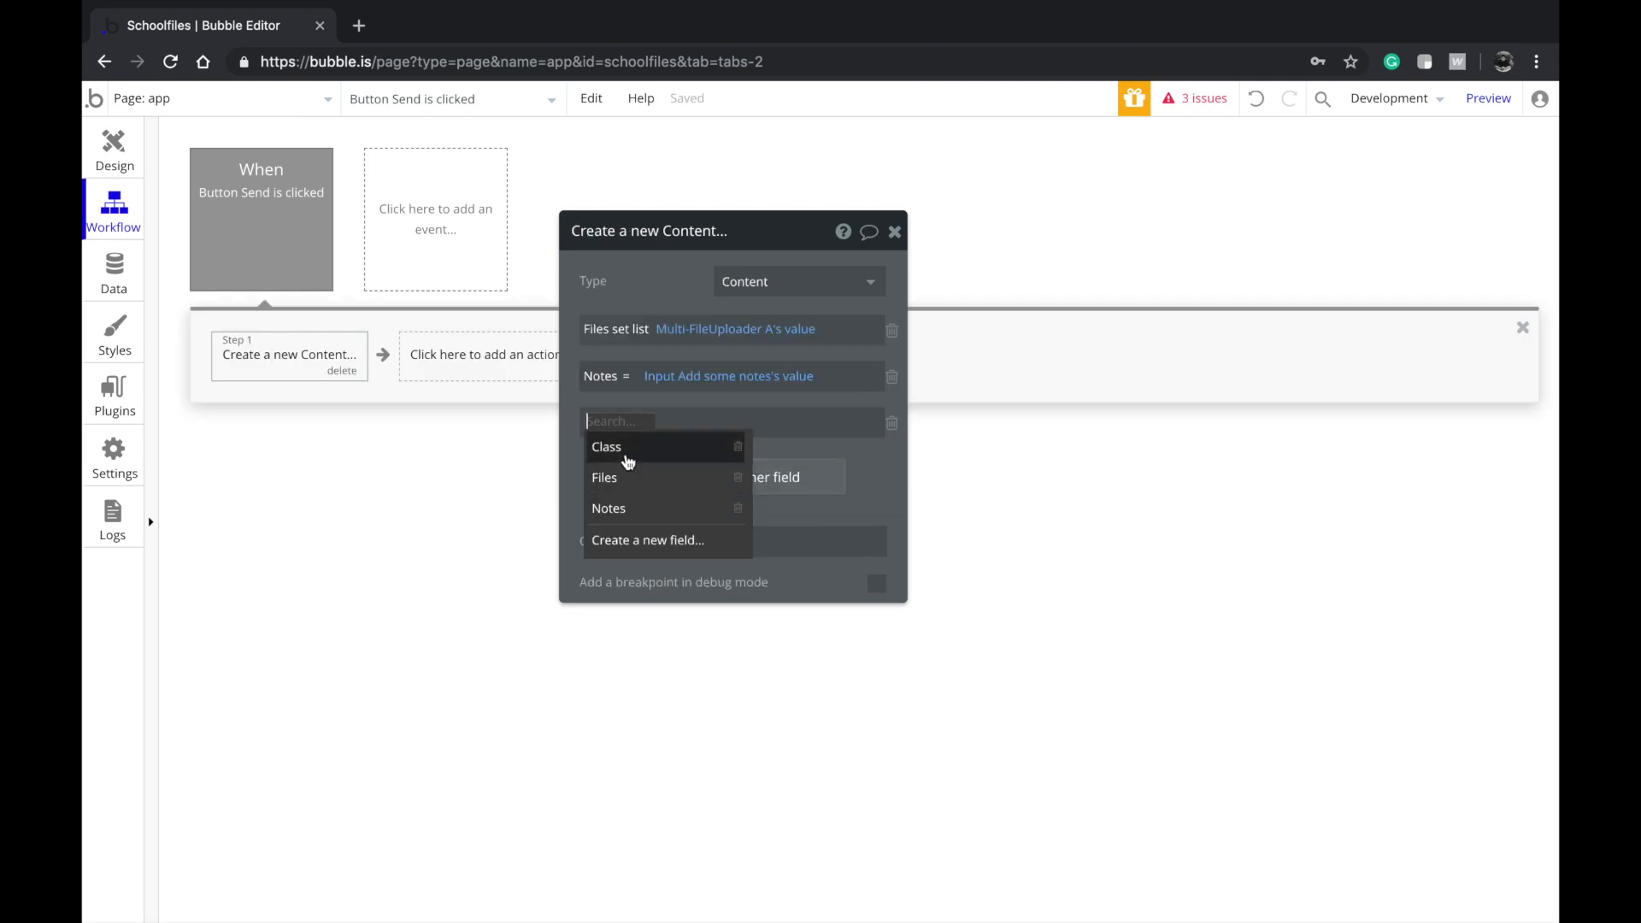
pyautogui.click(628, 461)
pyautogui.click(959, 424)
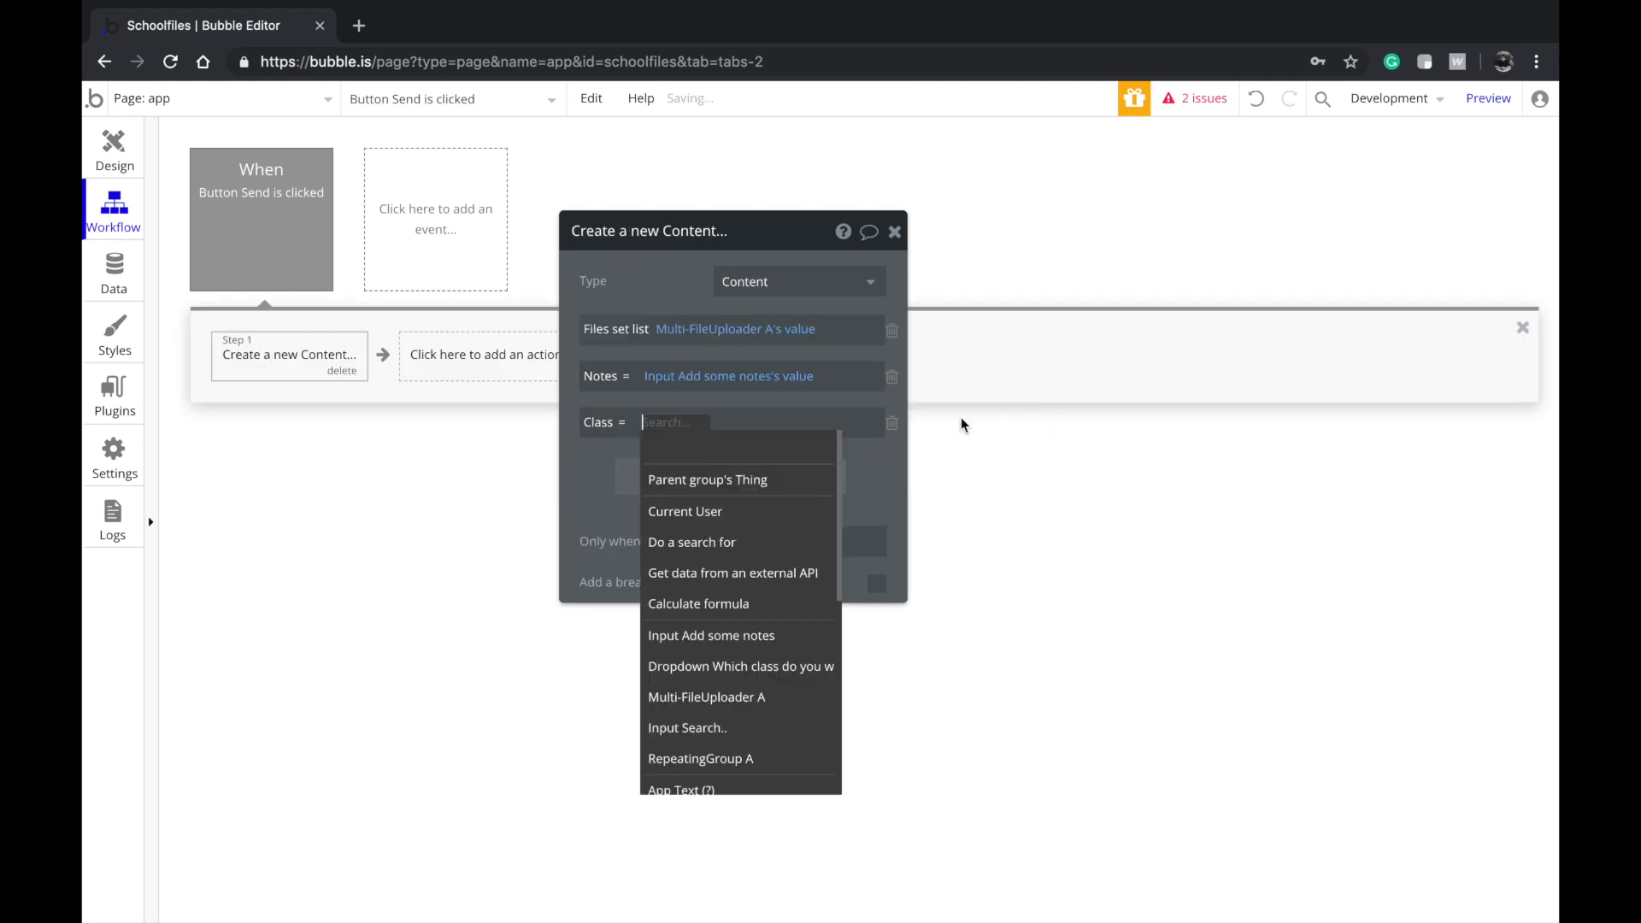
pyautogui.click(804, 667)
pyautogui.click(744, 467)
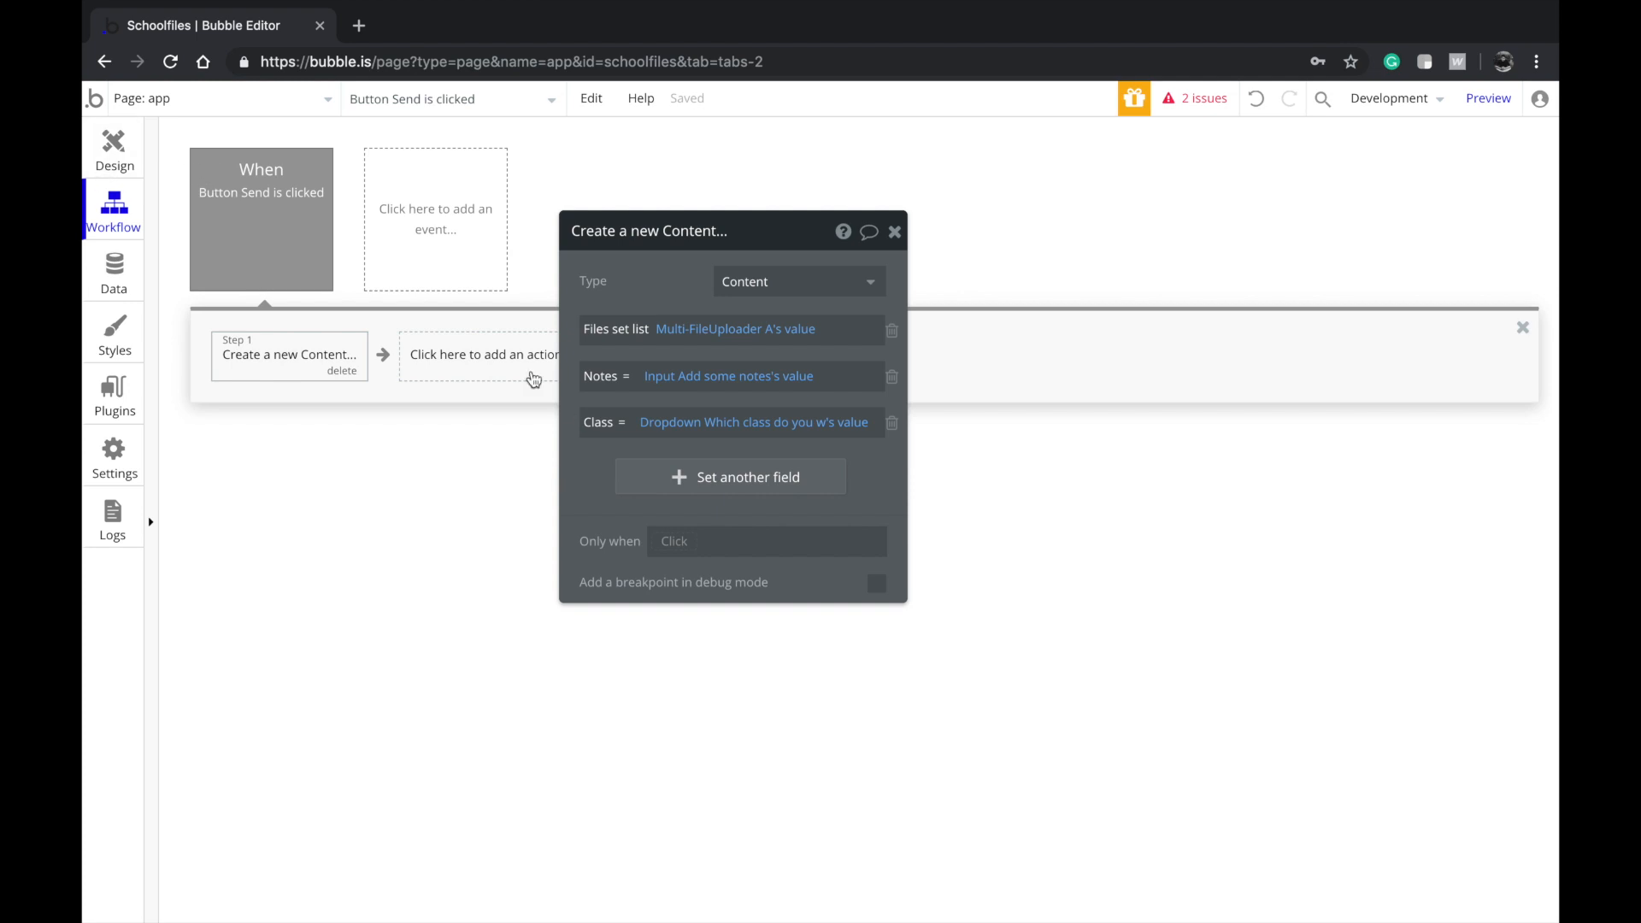
# Add a second workflow step, Reset relevant inputs
pyautogui.click(489, 359)
pyautogui.click(476, 417)
pyautogui.click(242, 369)
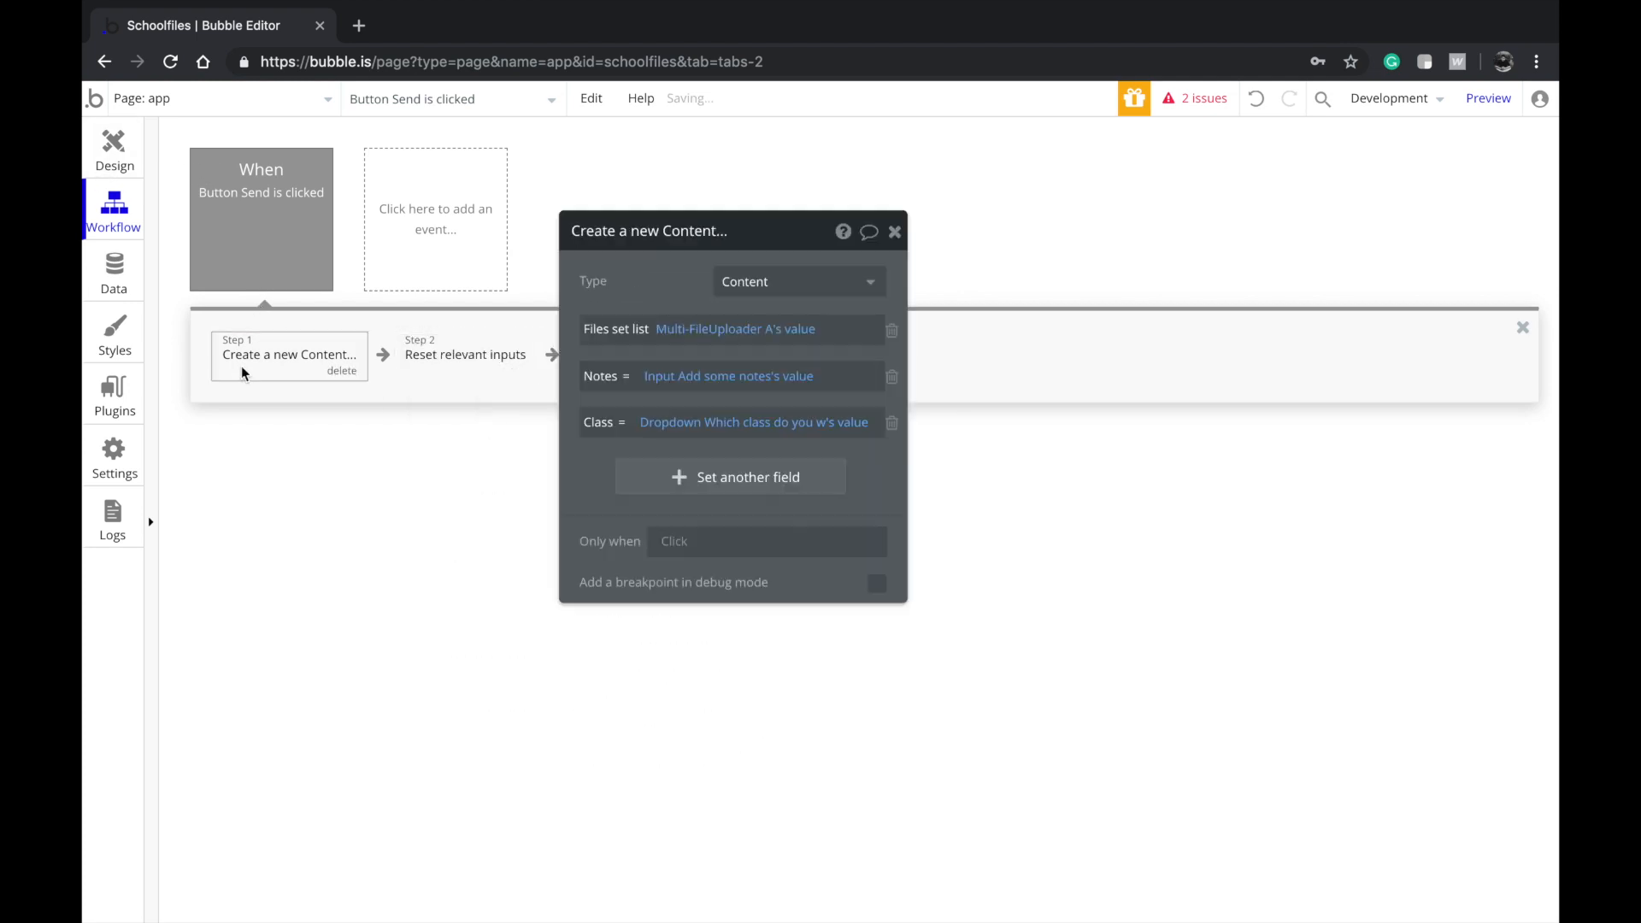
pyautogui.click(108, 163)
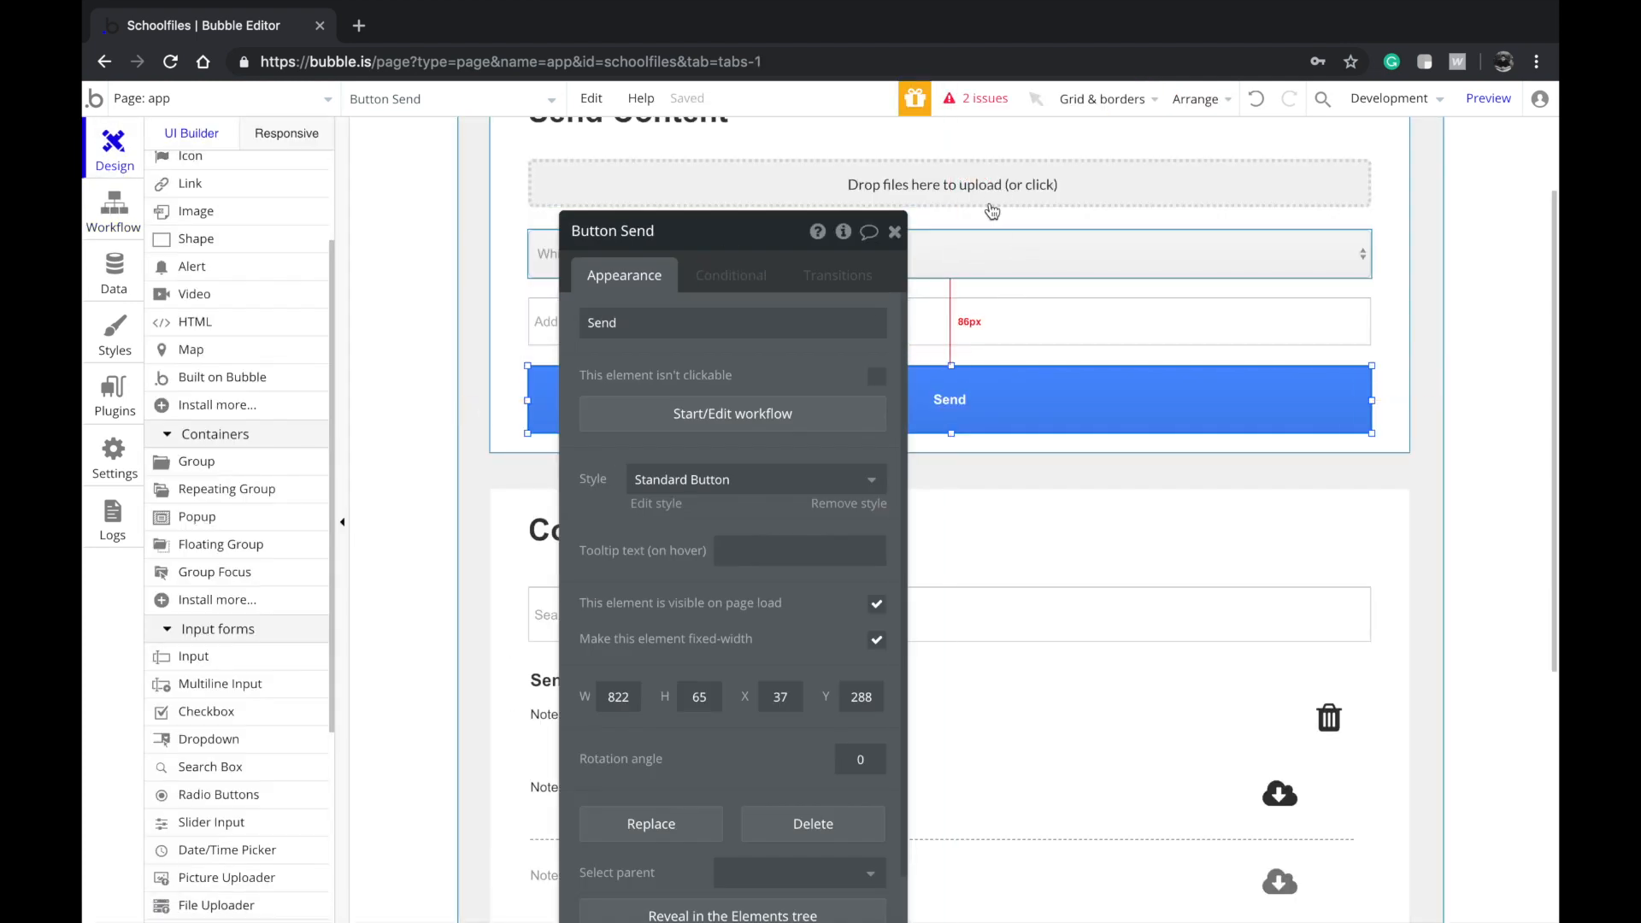
# Set the outer Content Received repeating group's Type of content to Content
pyautogui.moveTo(699, 373); pyautogui.dragTo(265, 357)
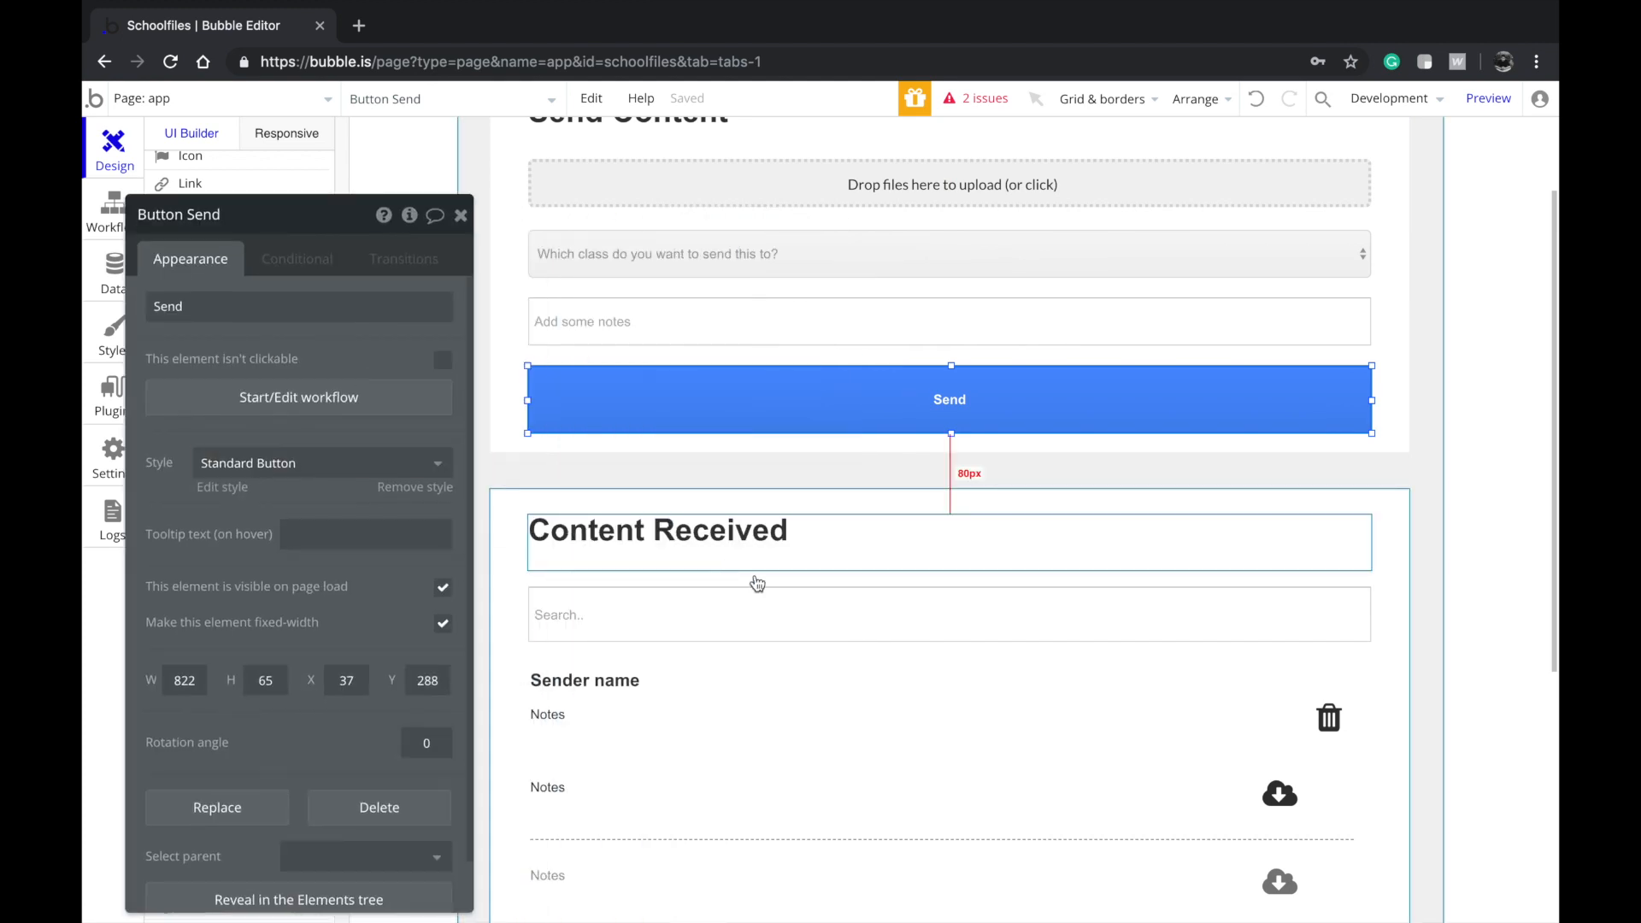
pyautogui.scroll(-3, 754, 578)
pyautogui.click(726, 640)
pyautogui.scroll(-2, 672, 742)
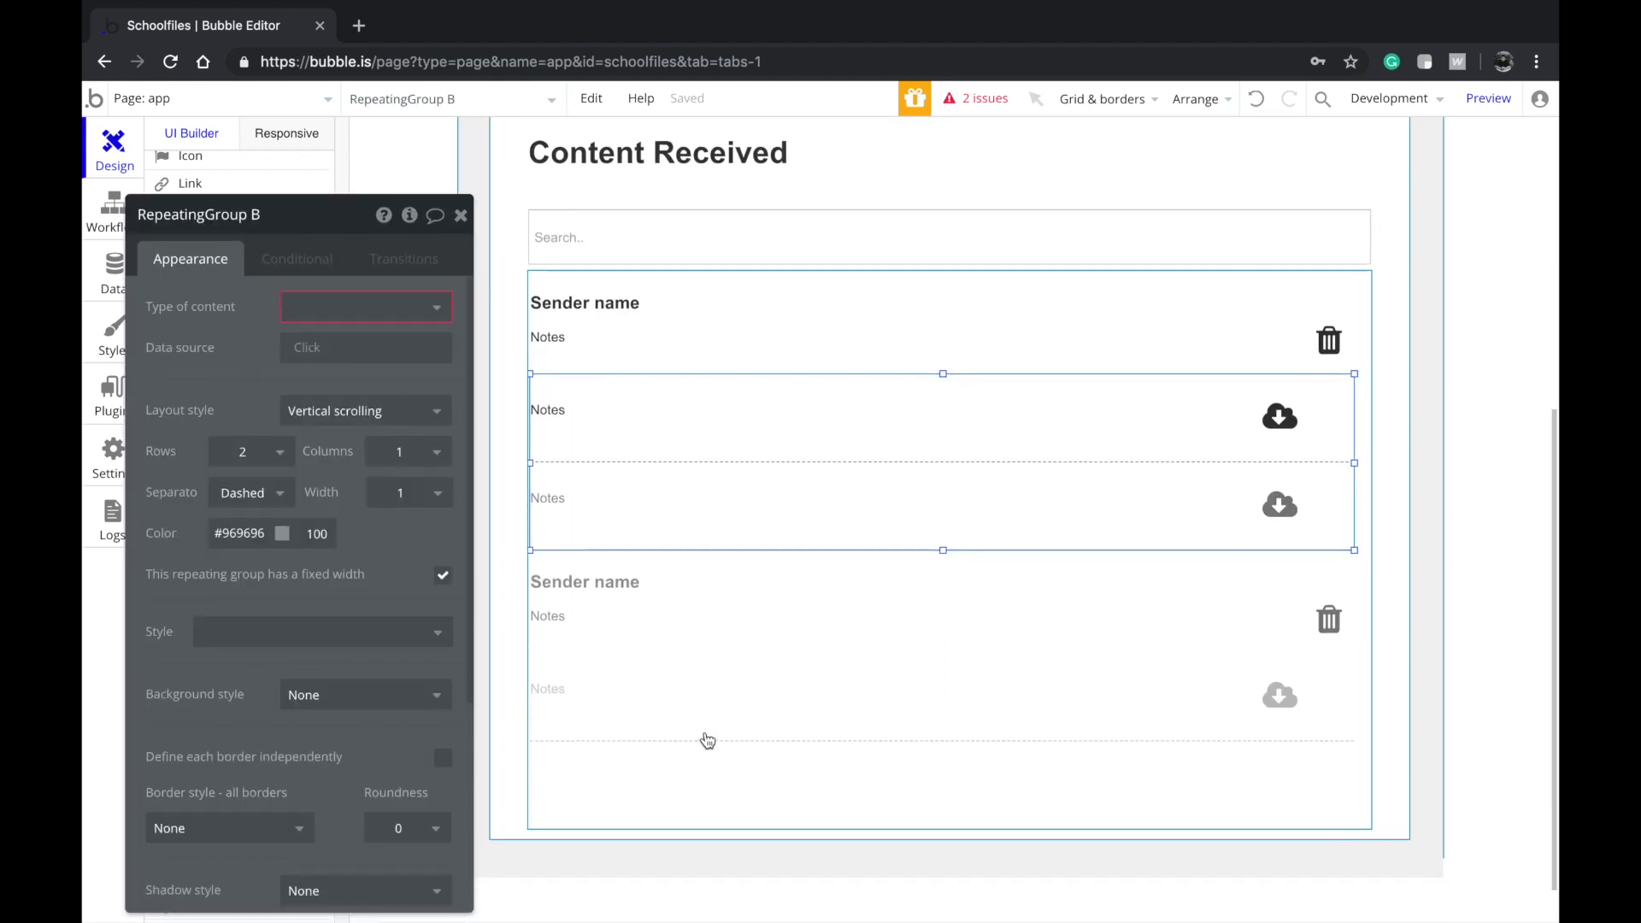
pyautogui.click(551, 598)
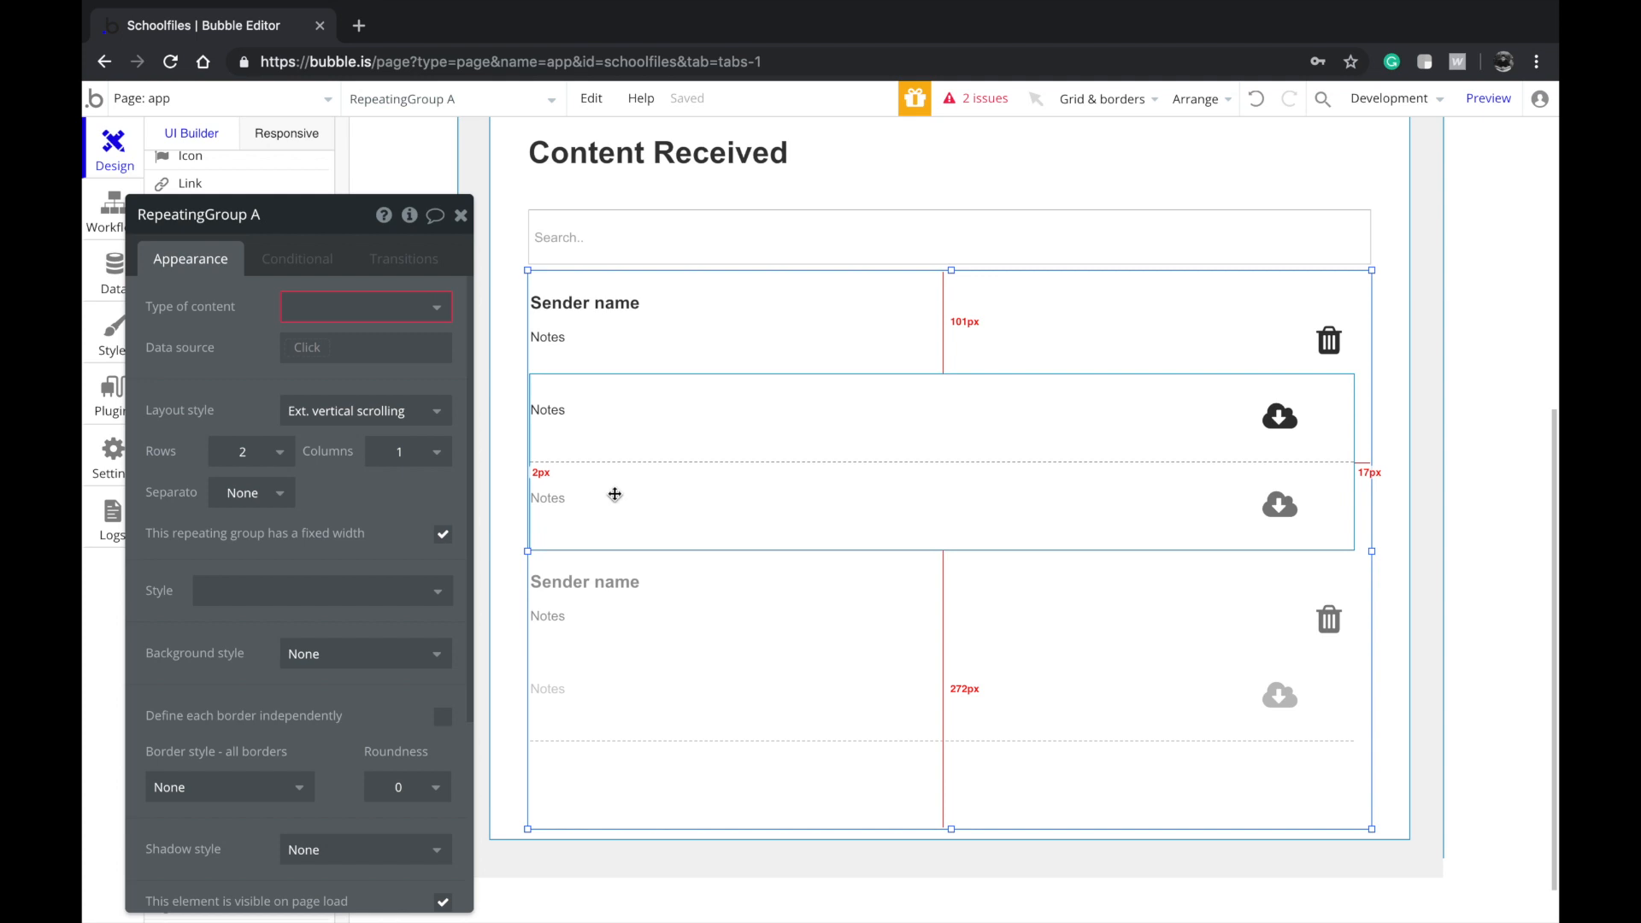
pyautogui.scroll(1, 614, 494)
pyautogui.click(314, 312)
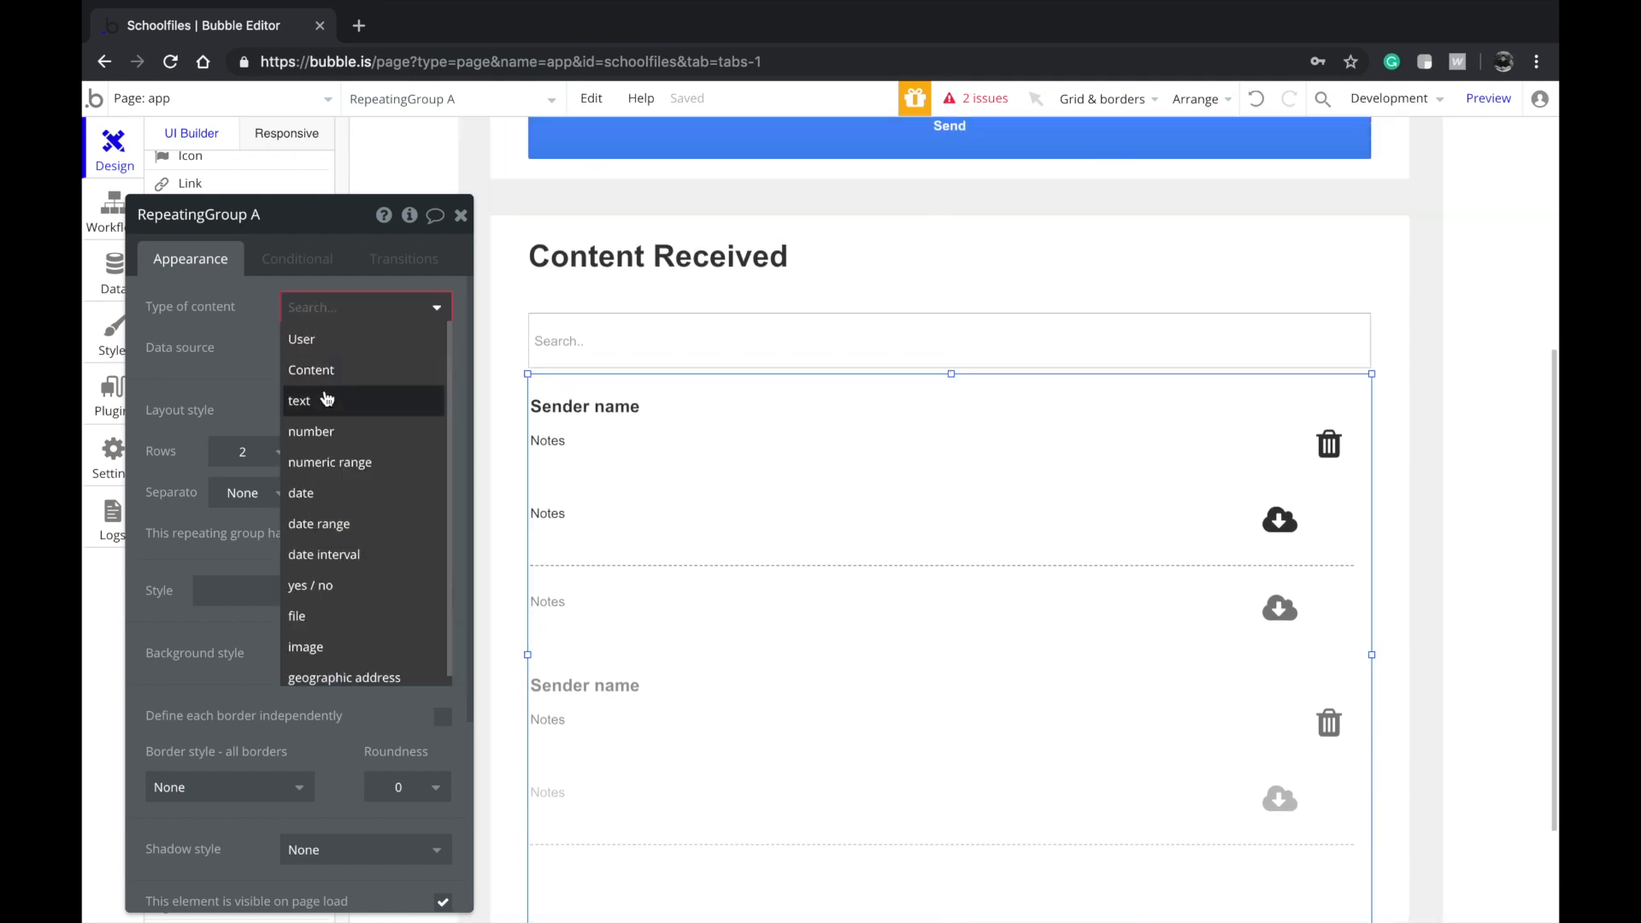
pyautogui.click(311, 369)
# Set its data source to a search for Contents where Class = Current User's Class
pyautogui.click(319, 348)
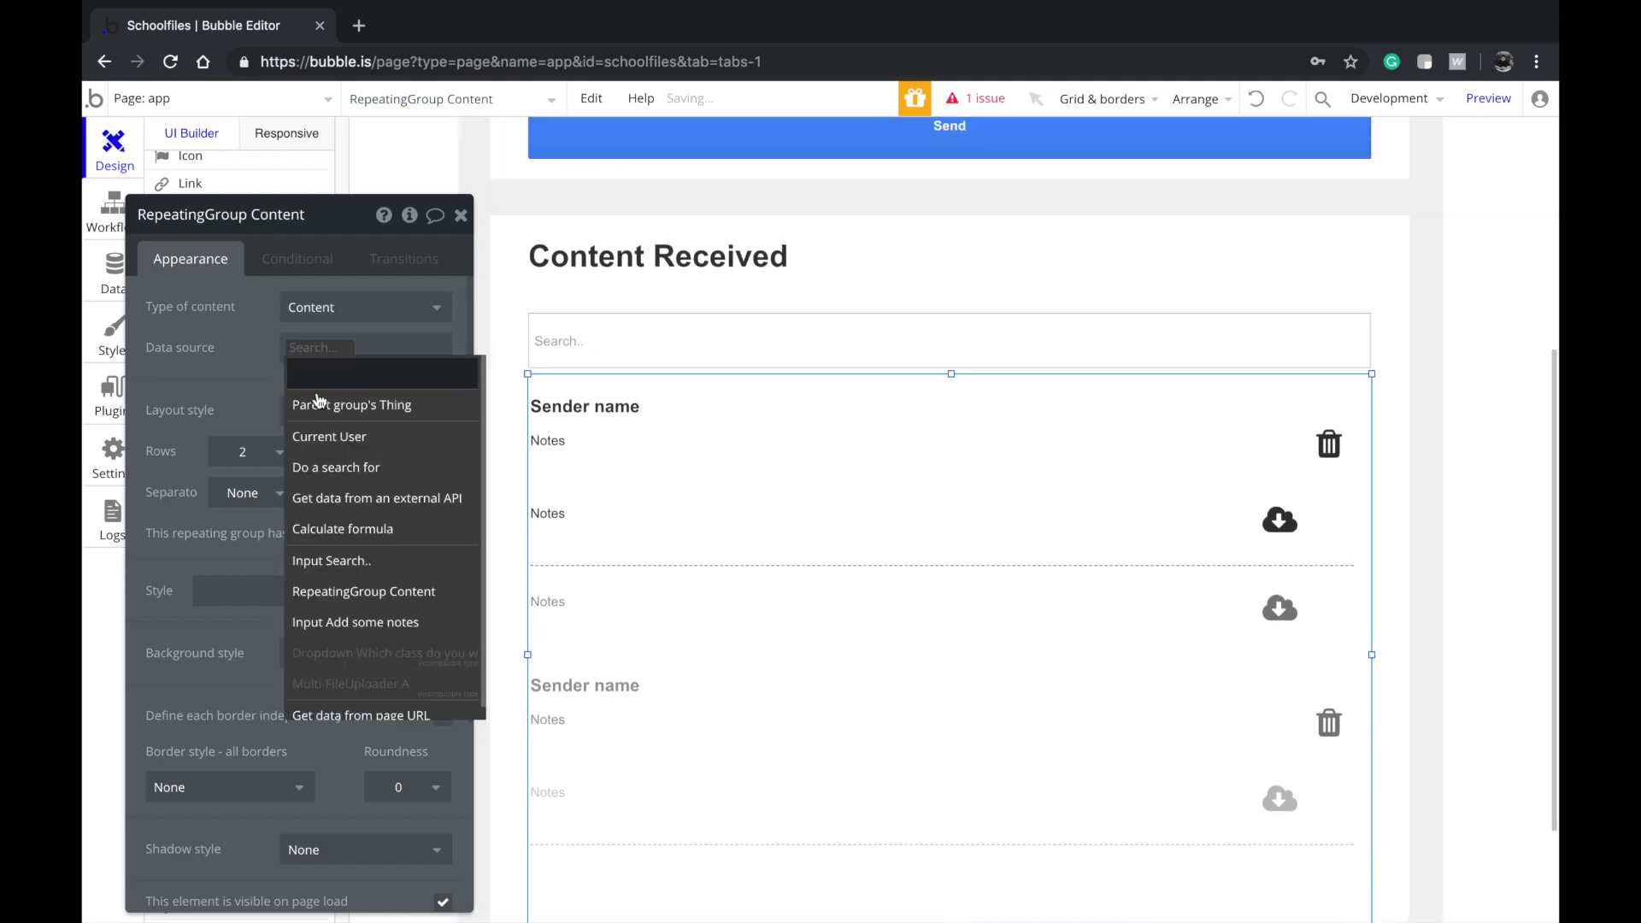
pyautogui.click(336, 466)
pyautogui.click(658, 263)
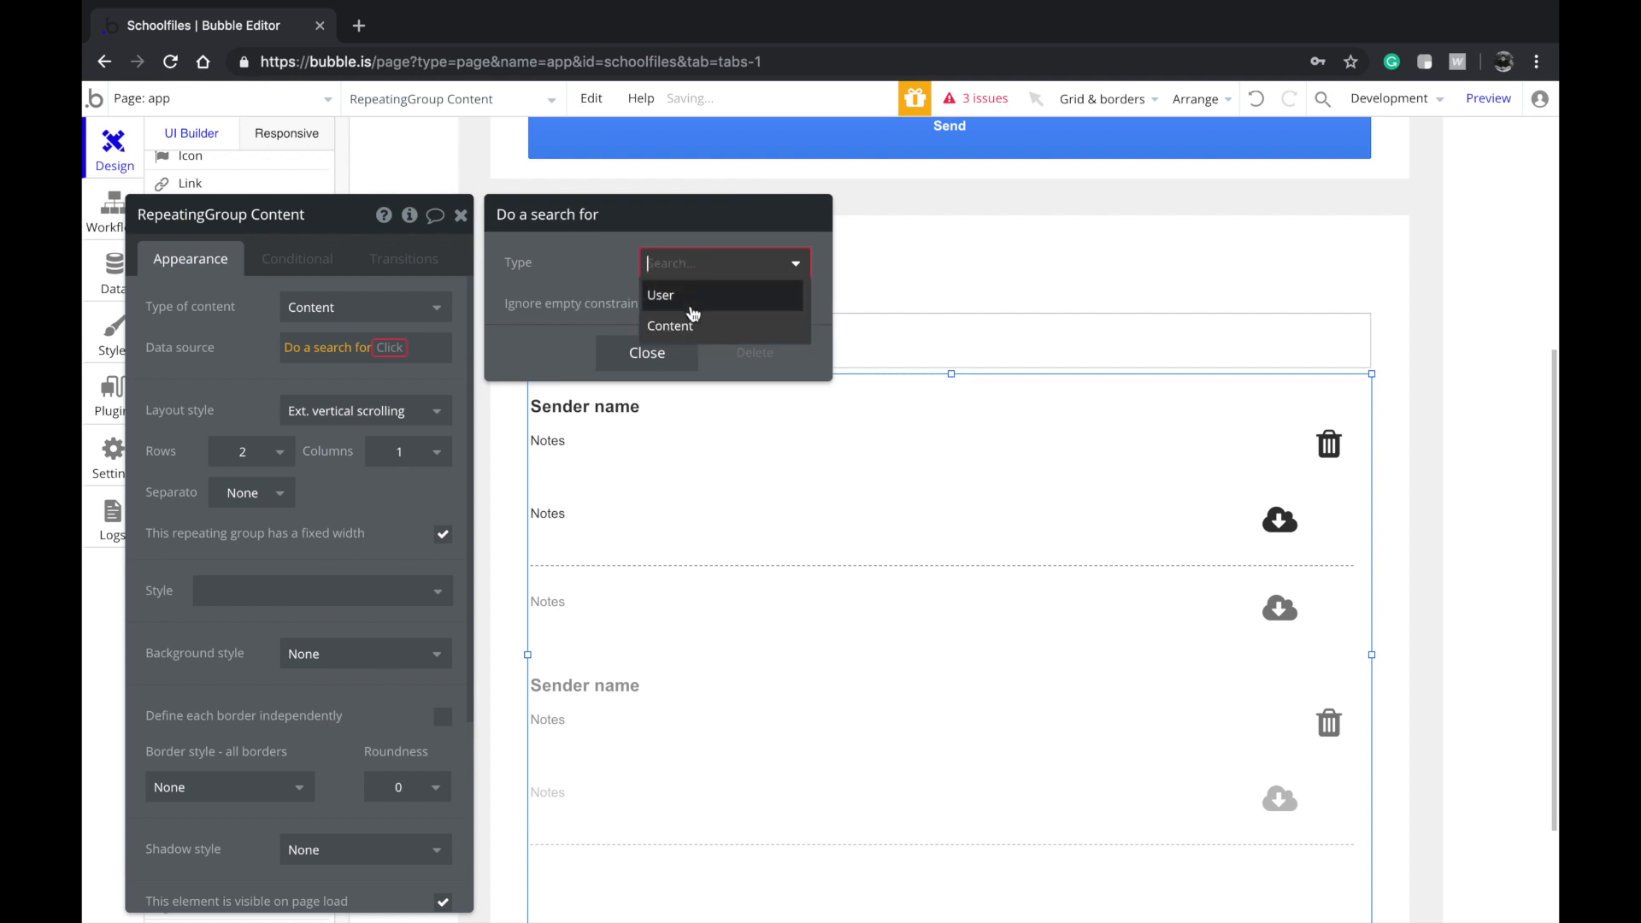
pyautogui.click(680, 326)
pyautogui.click(540, 312)
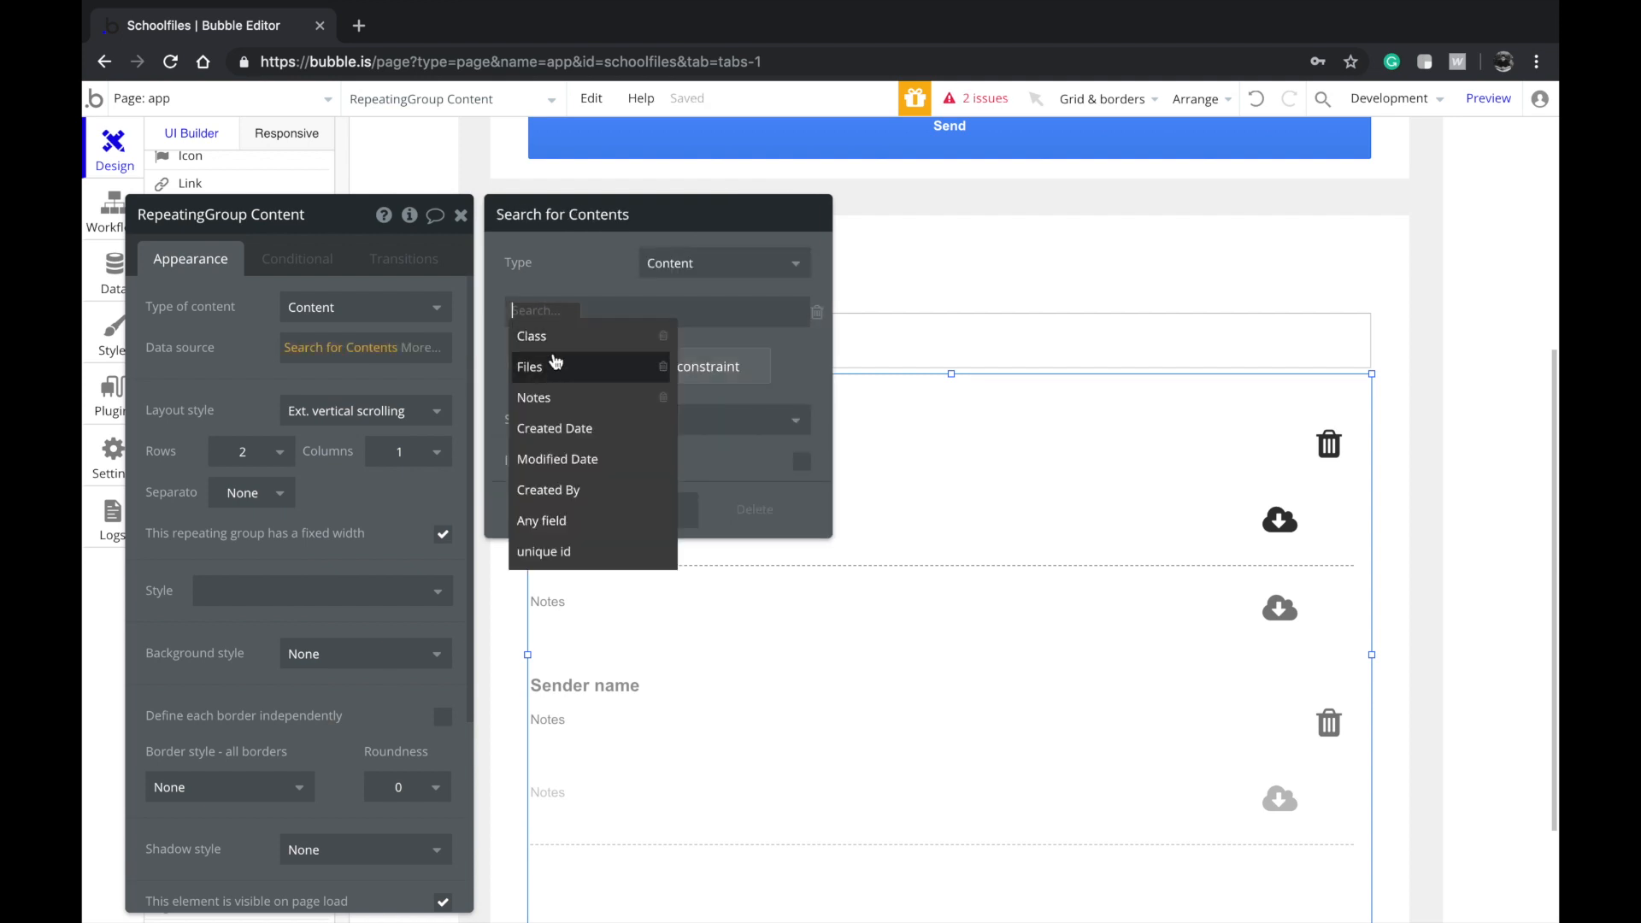
pyautogui.click(560, 341)
pyautogui.click(558, 314)
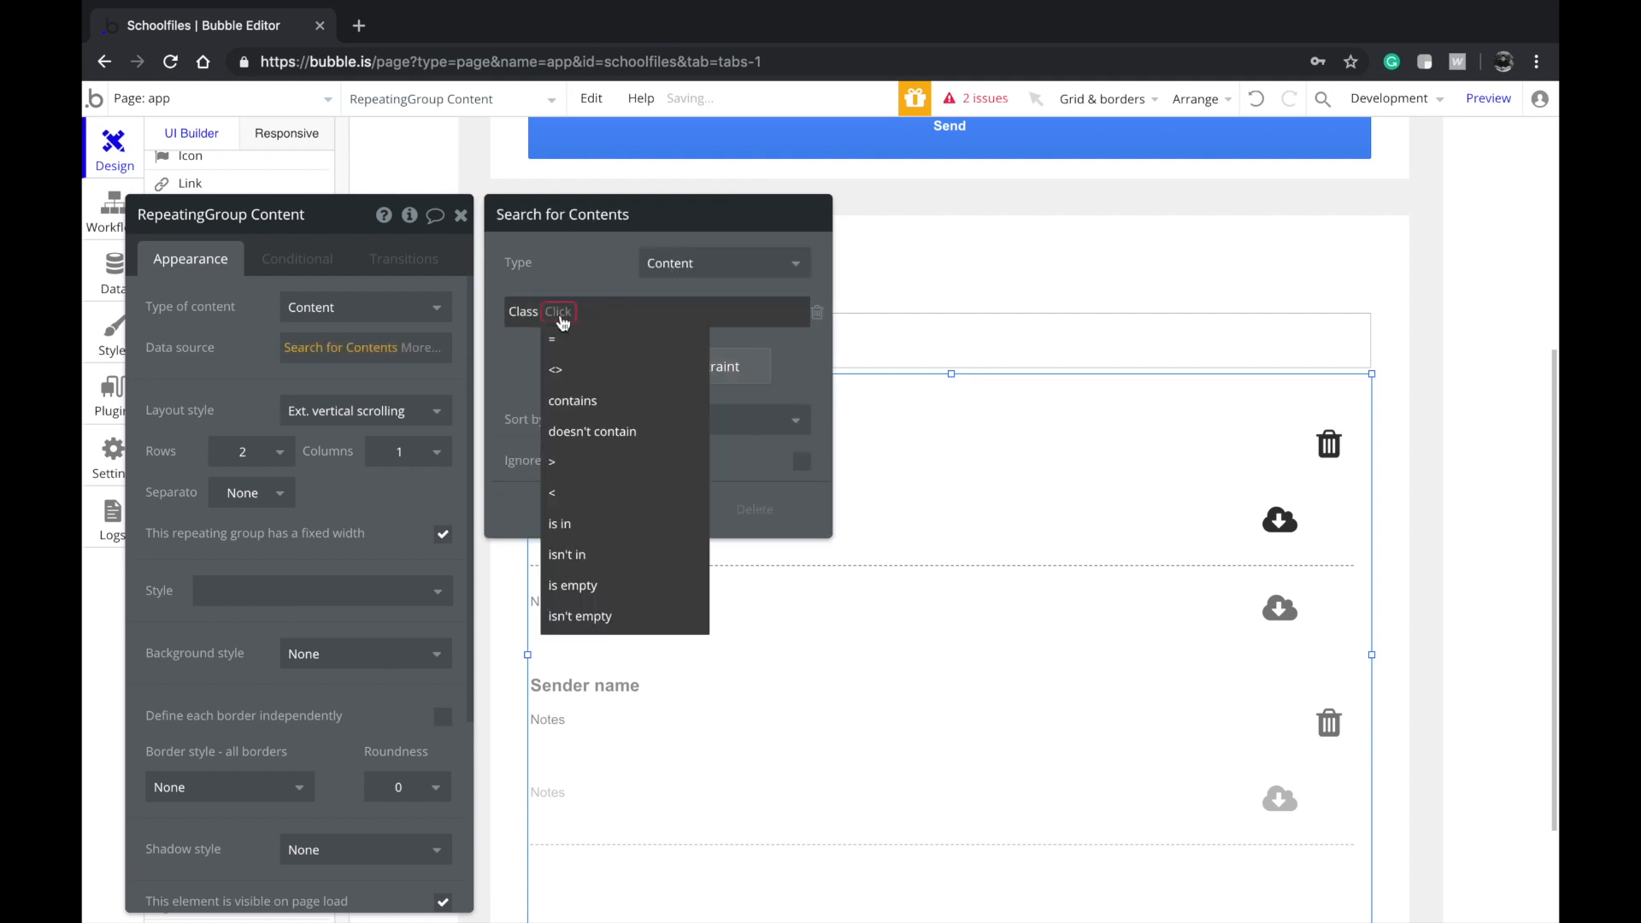
pyautogui.click(586, 341)
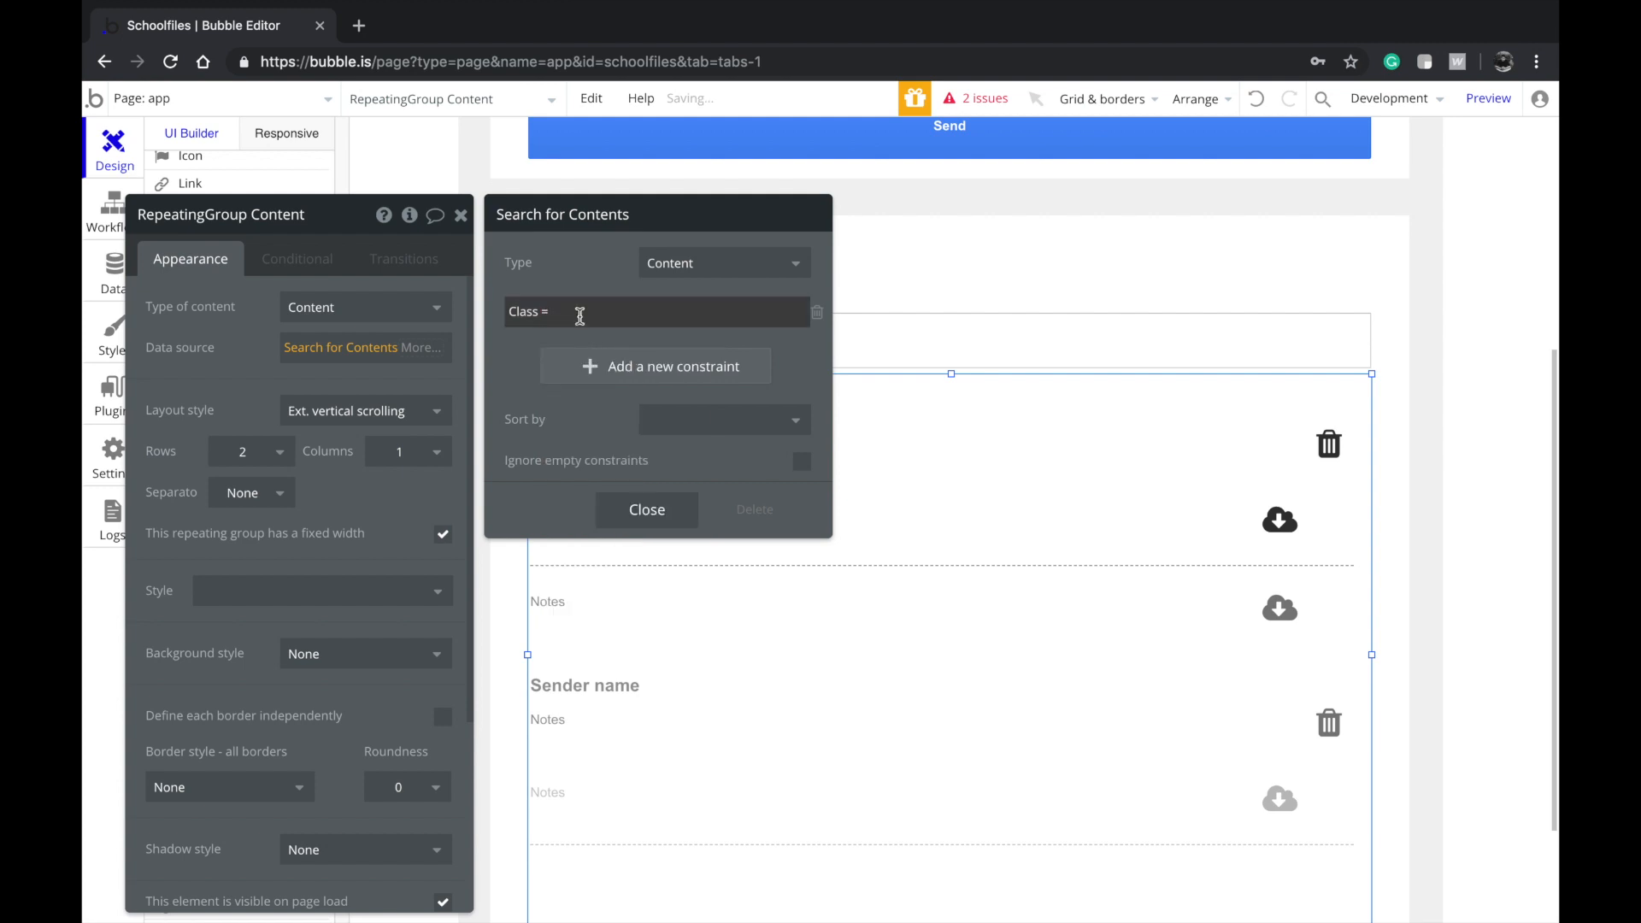
pyautogui.click(870, 313)
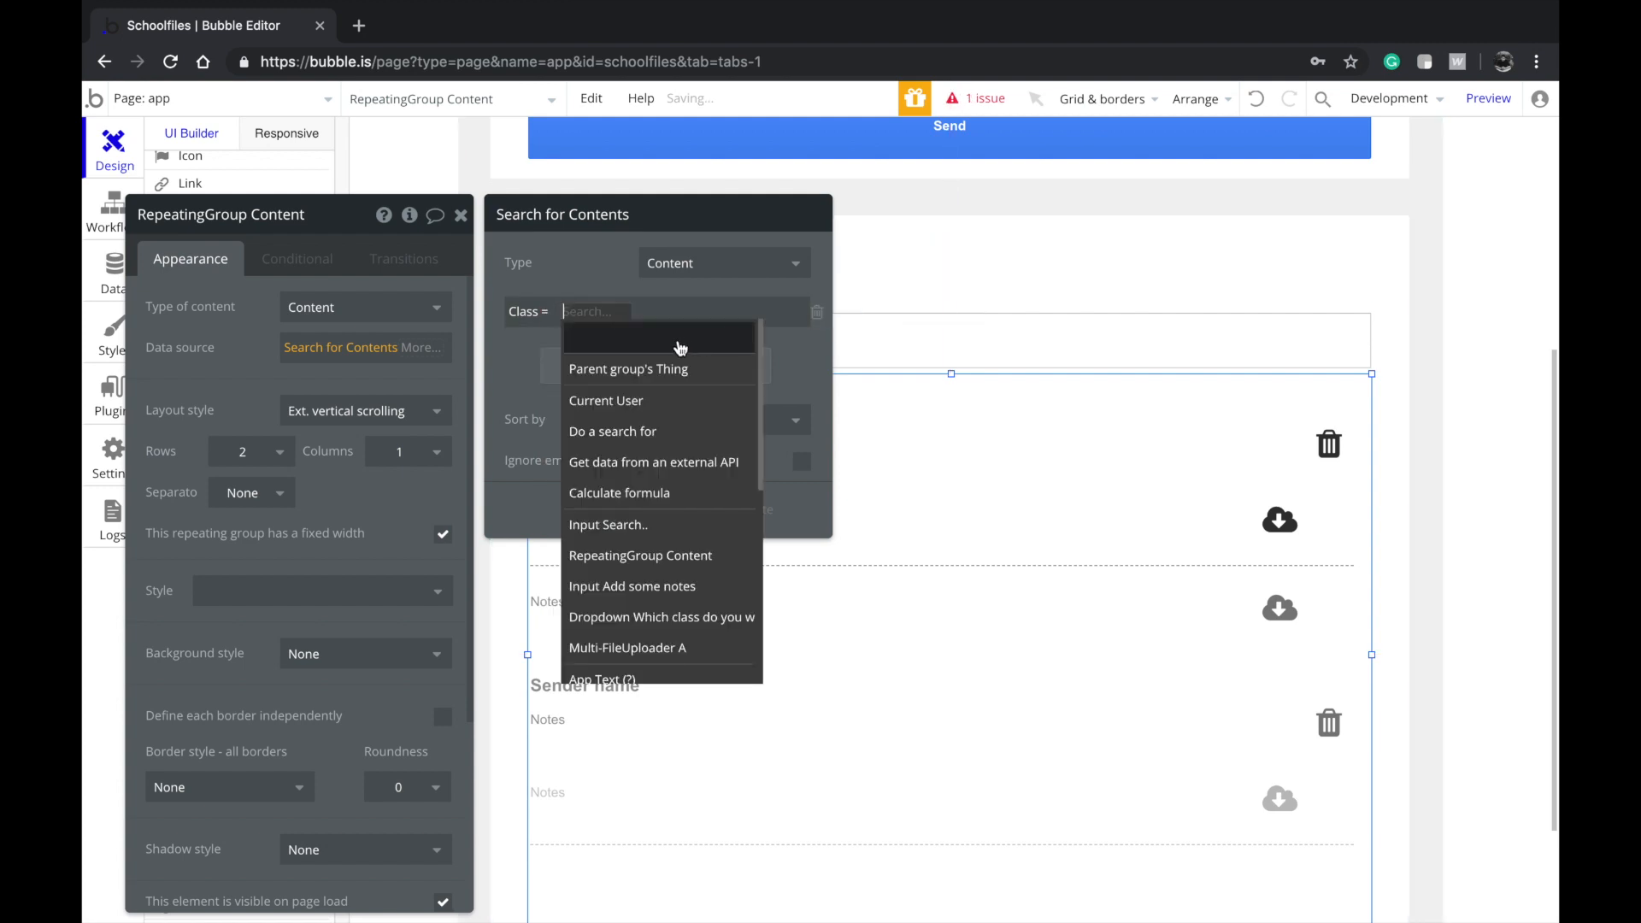
pyautogui.click(657, 399)
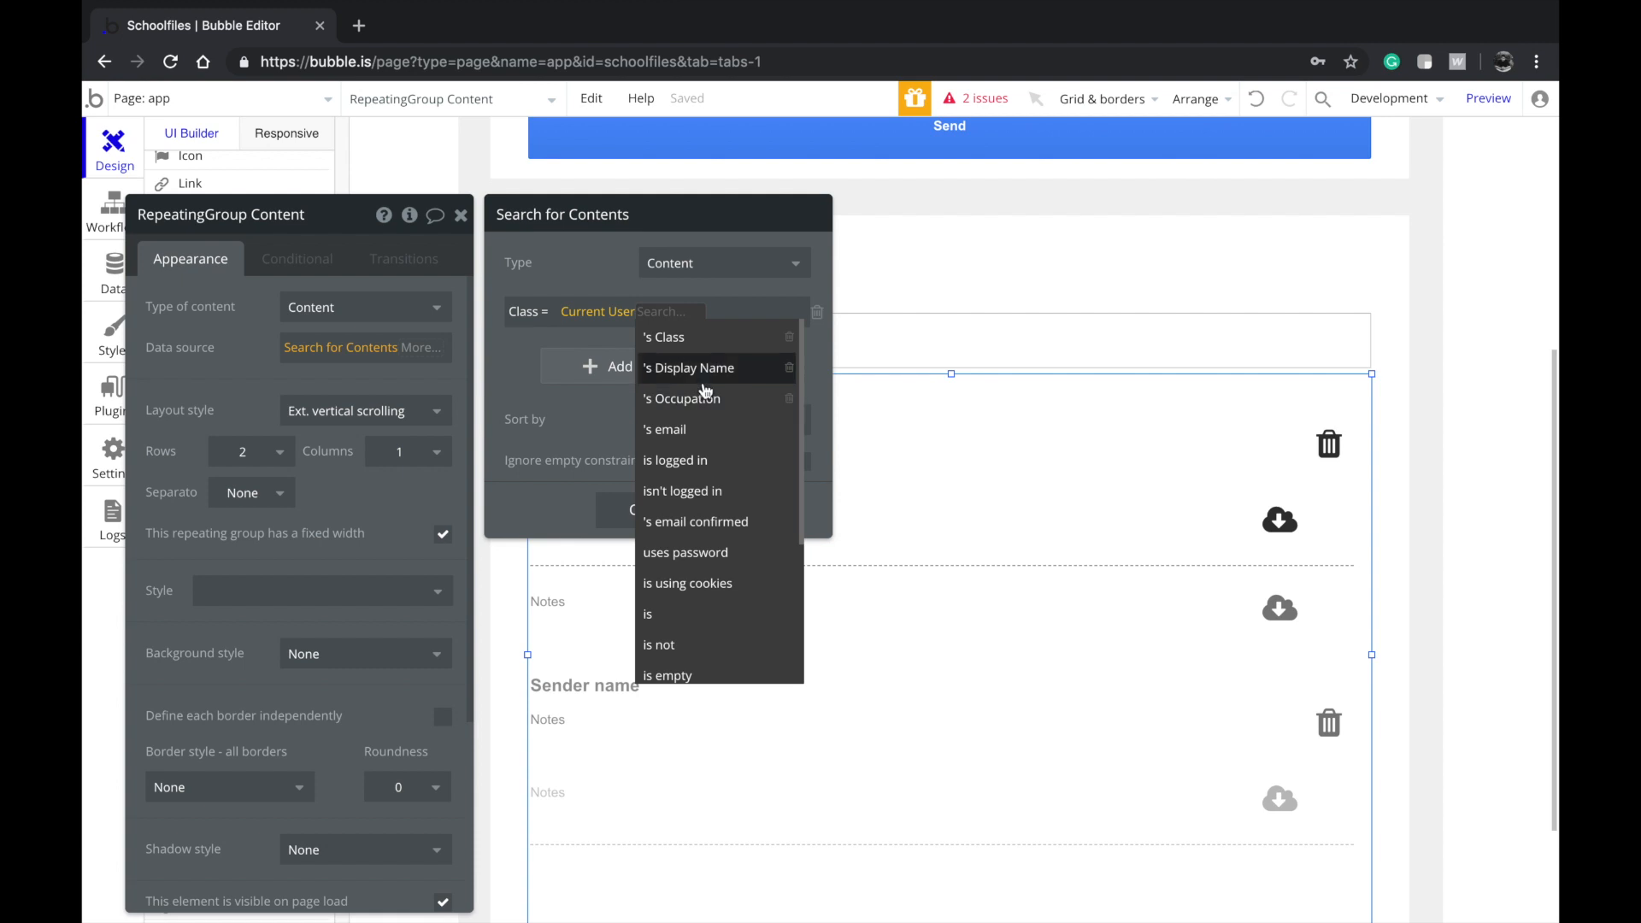
pyautogui.click(692, 340)
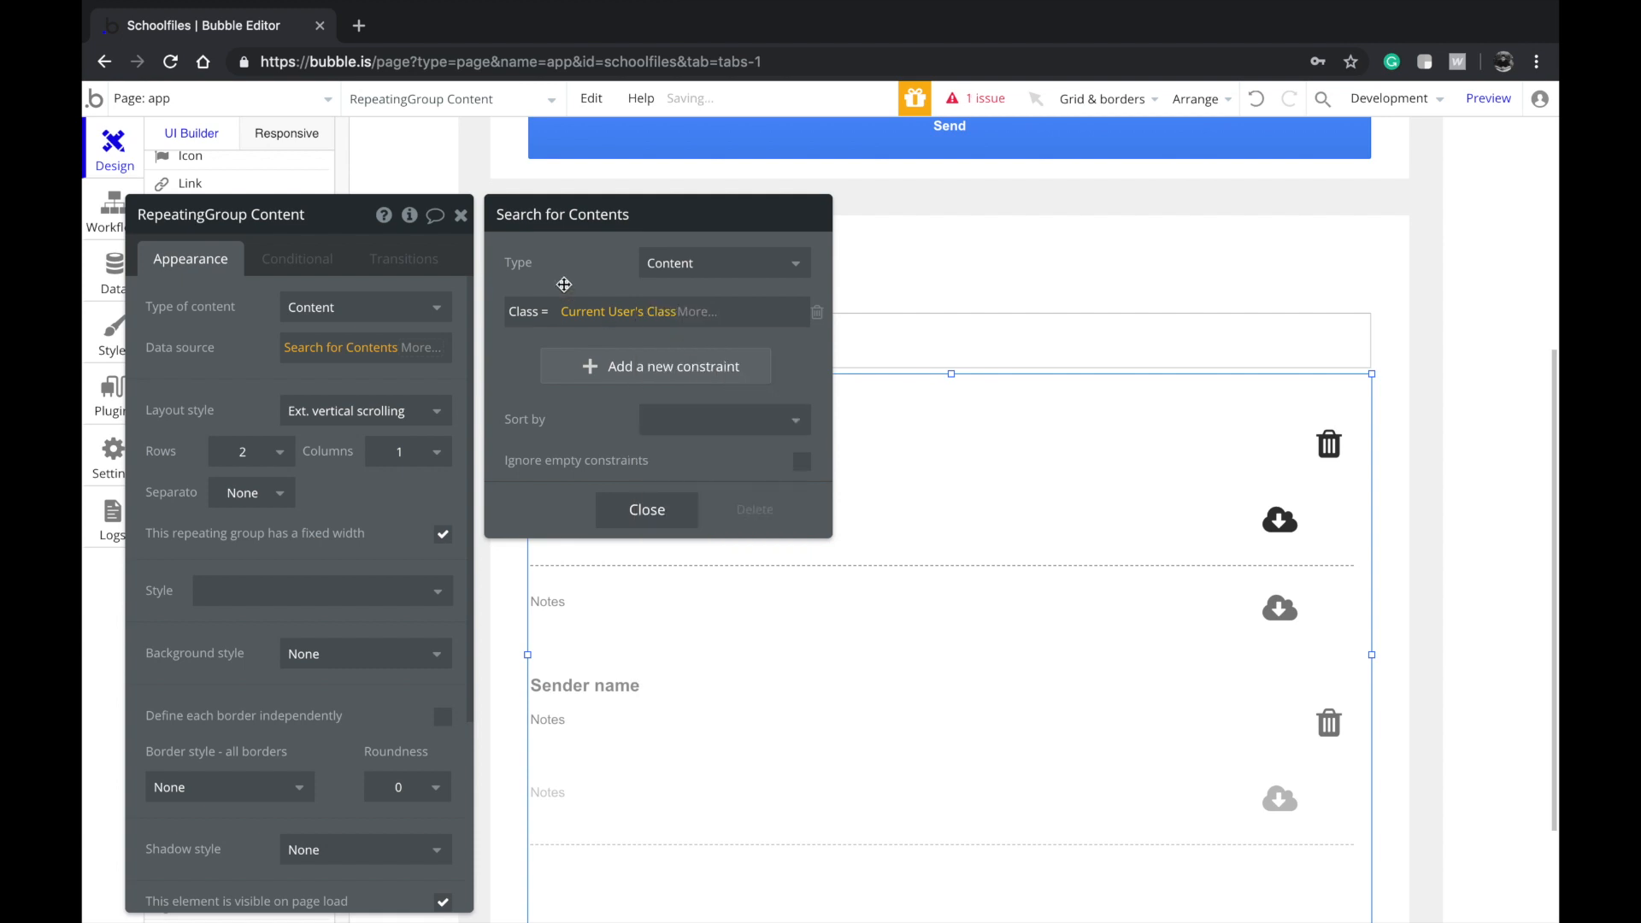
# Remove the empty second search condition and close the search editor
pyautogui.click(578, 366)
pyautogui.click(531, 359)
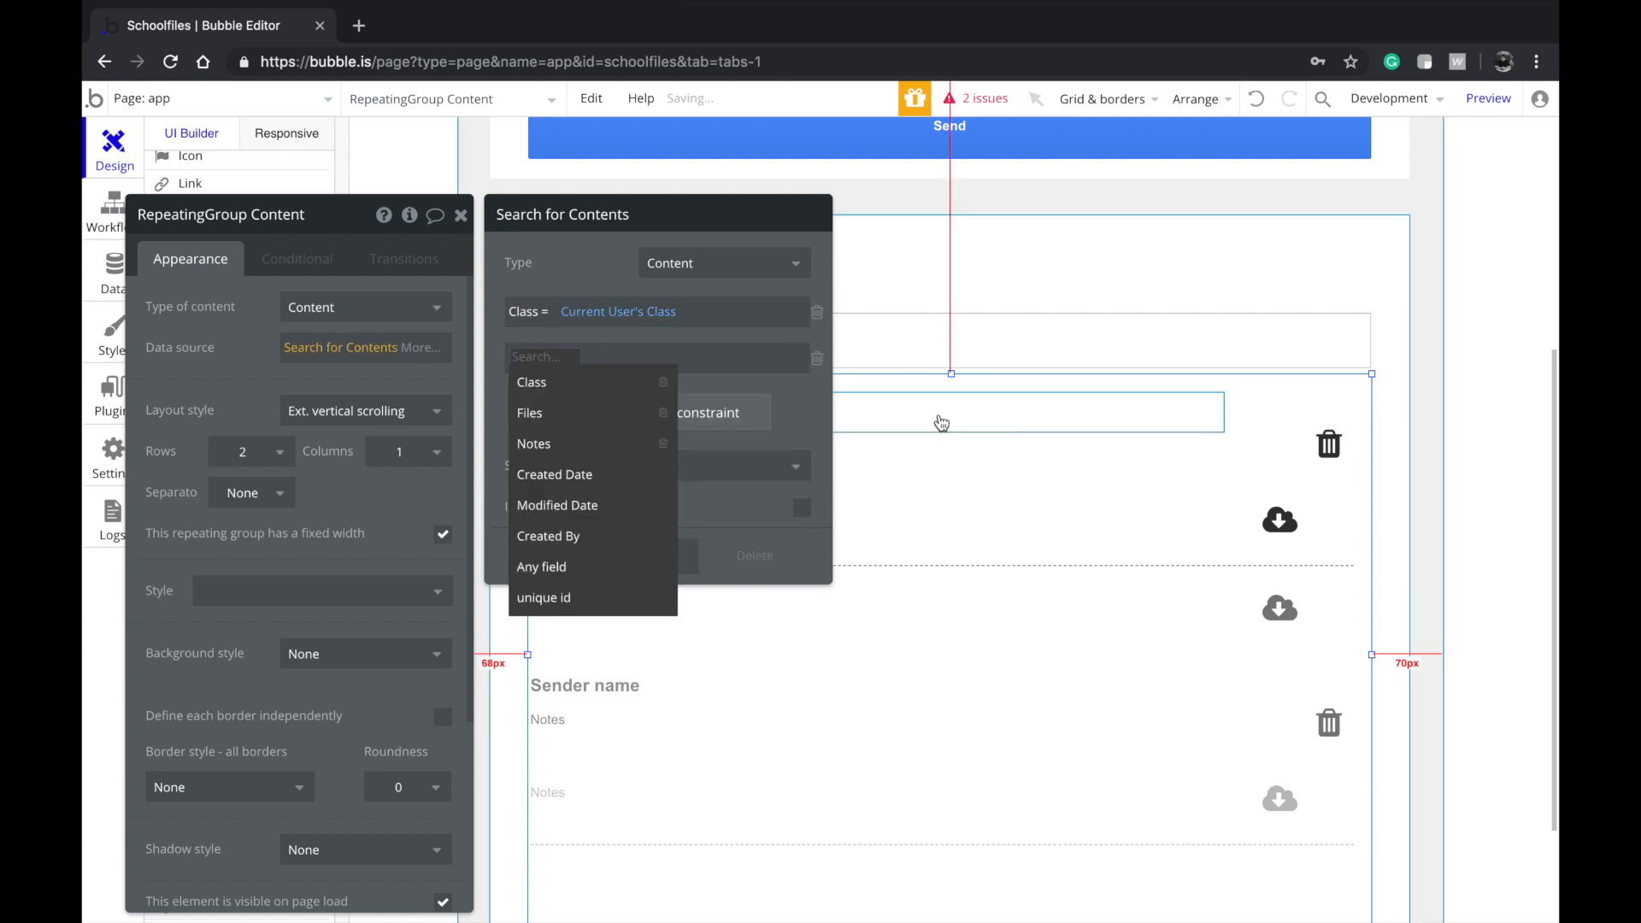
pyautogui.moveTo(1131, 442); pyautogui.dragTo(1193, 462)
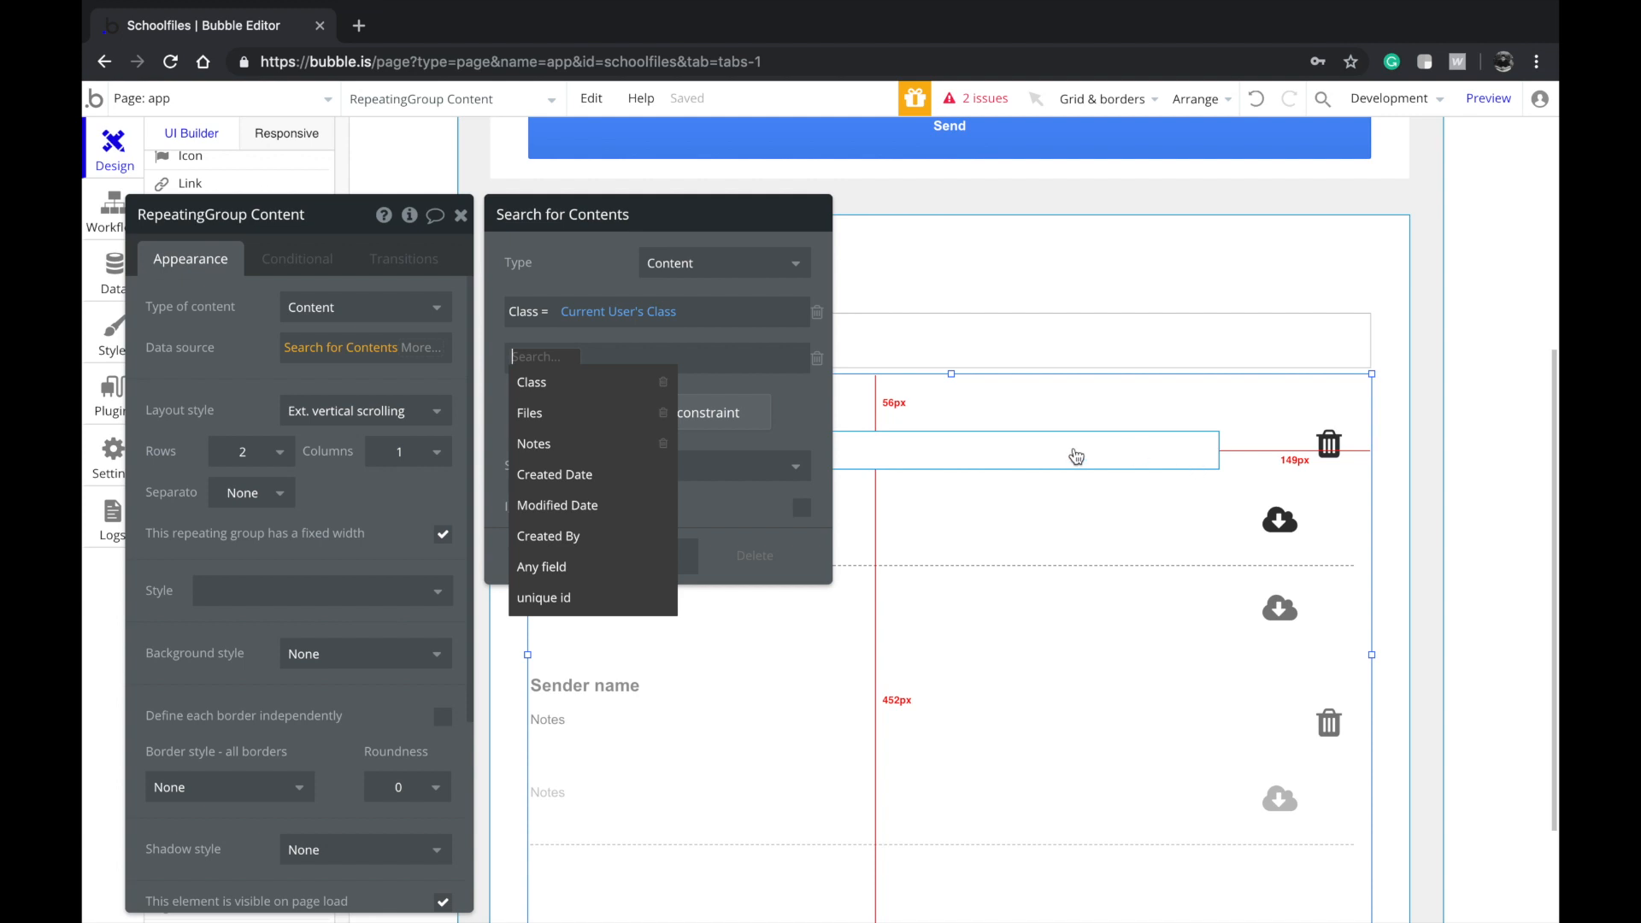
pyautogui.scroll(2, 956, 370)
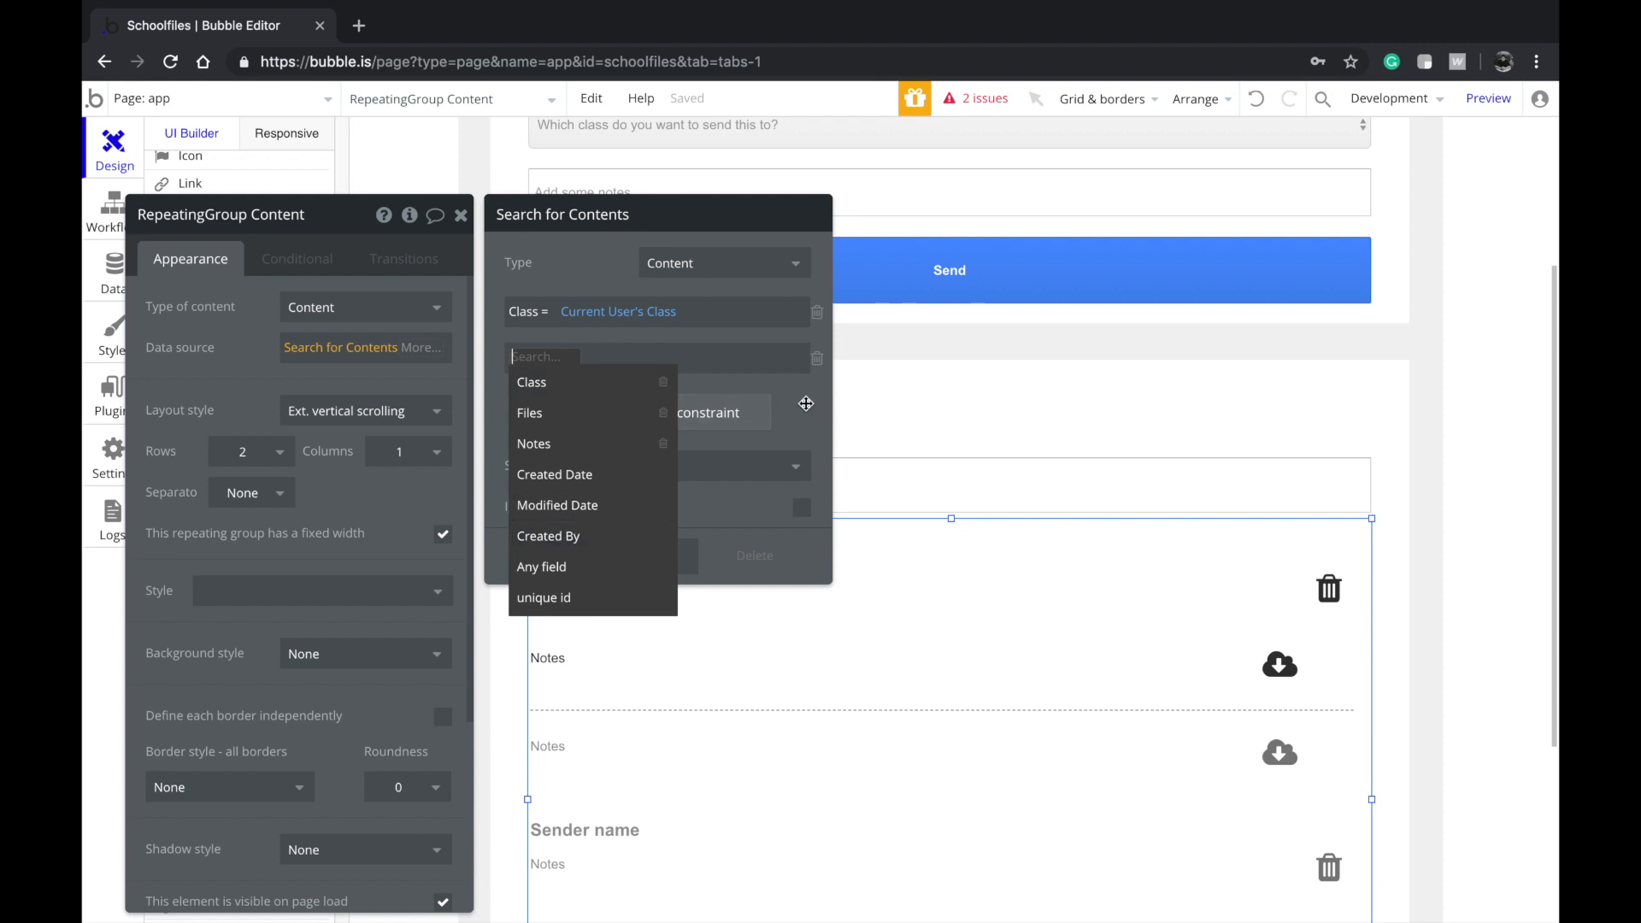
pyautogui.click(818, 360)
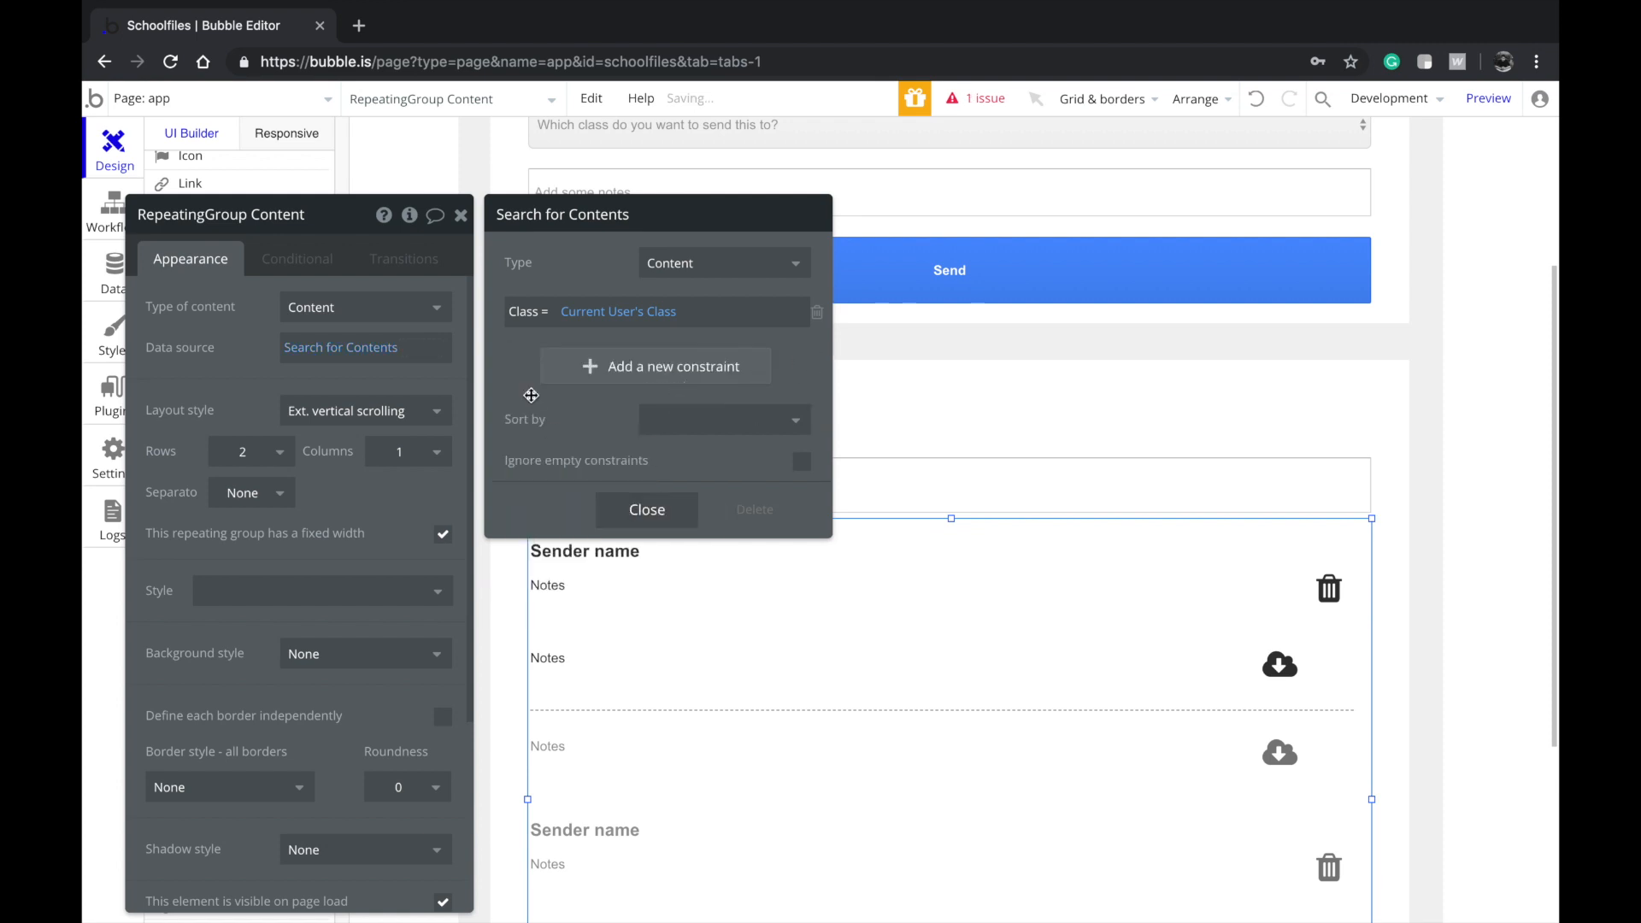
pyautogui.click(642, 511)
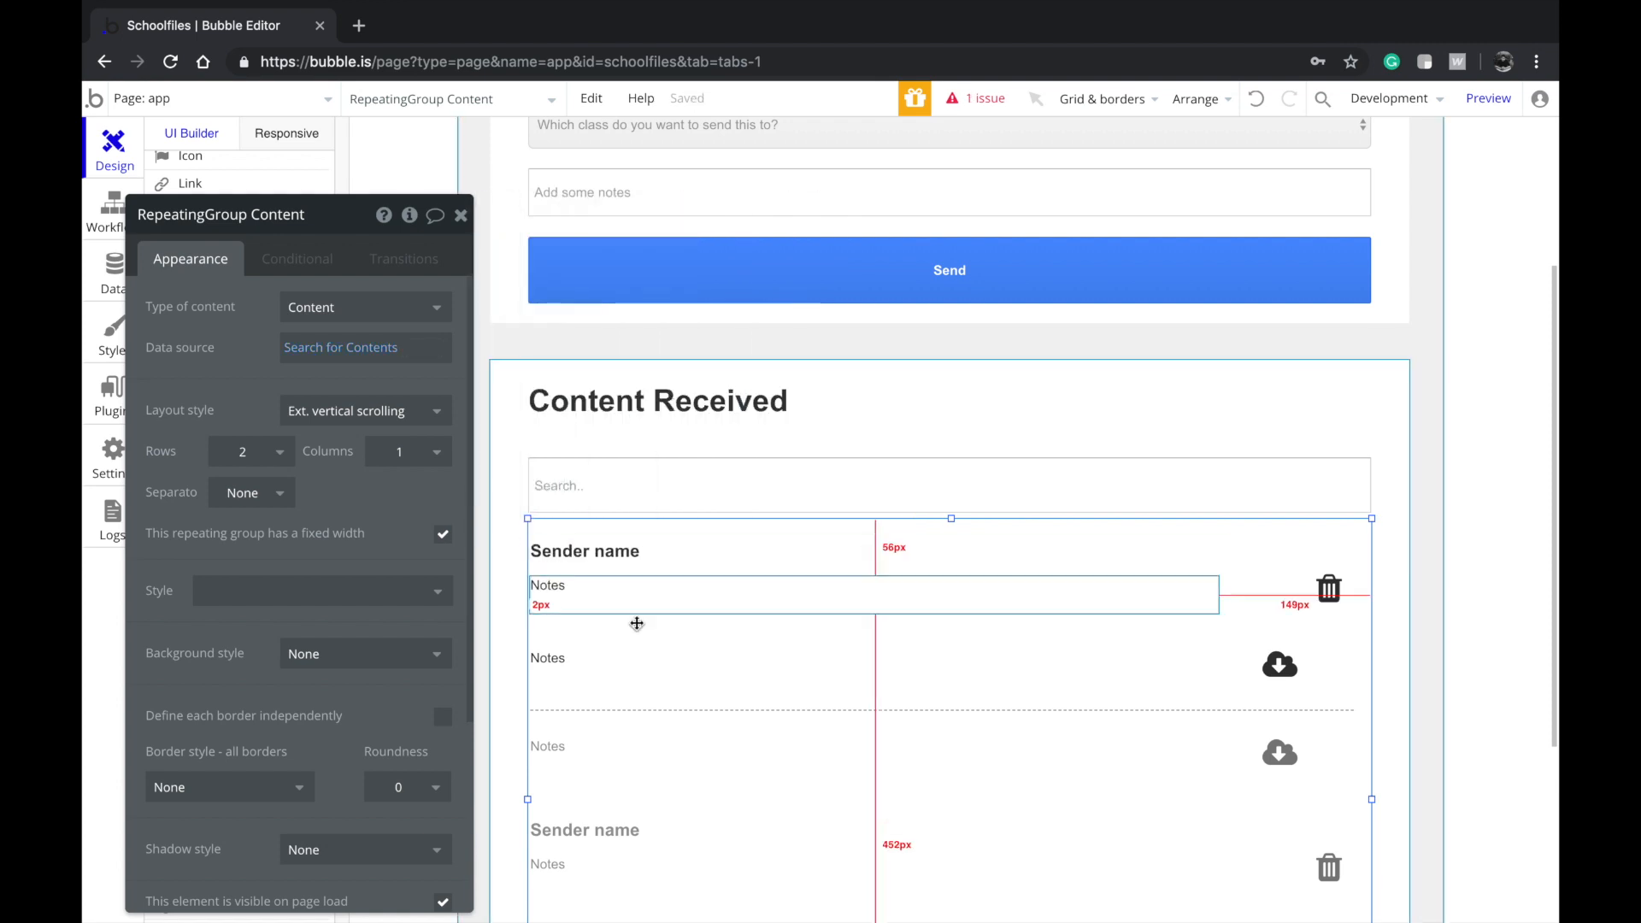
# Set RepeatingGroup B's content type to file, sourced from Current cell's Content's Files
pyautogui.click(664, 701)
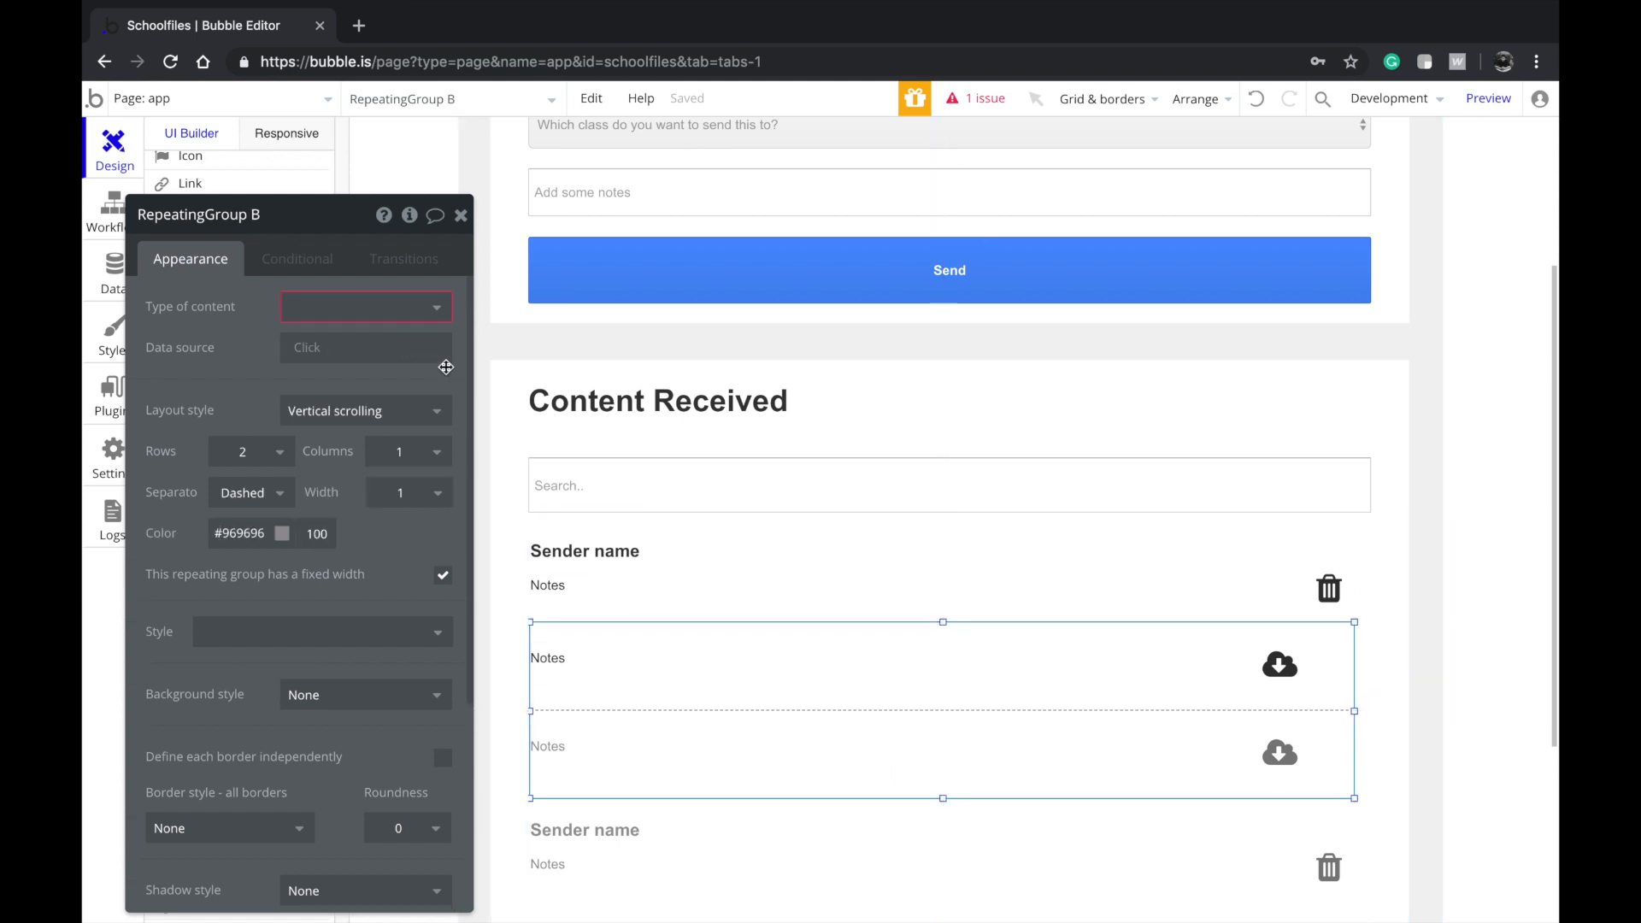
pyautogui.click(365, 307)
pyautogui.click(327, 616)
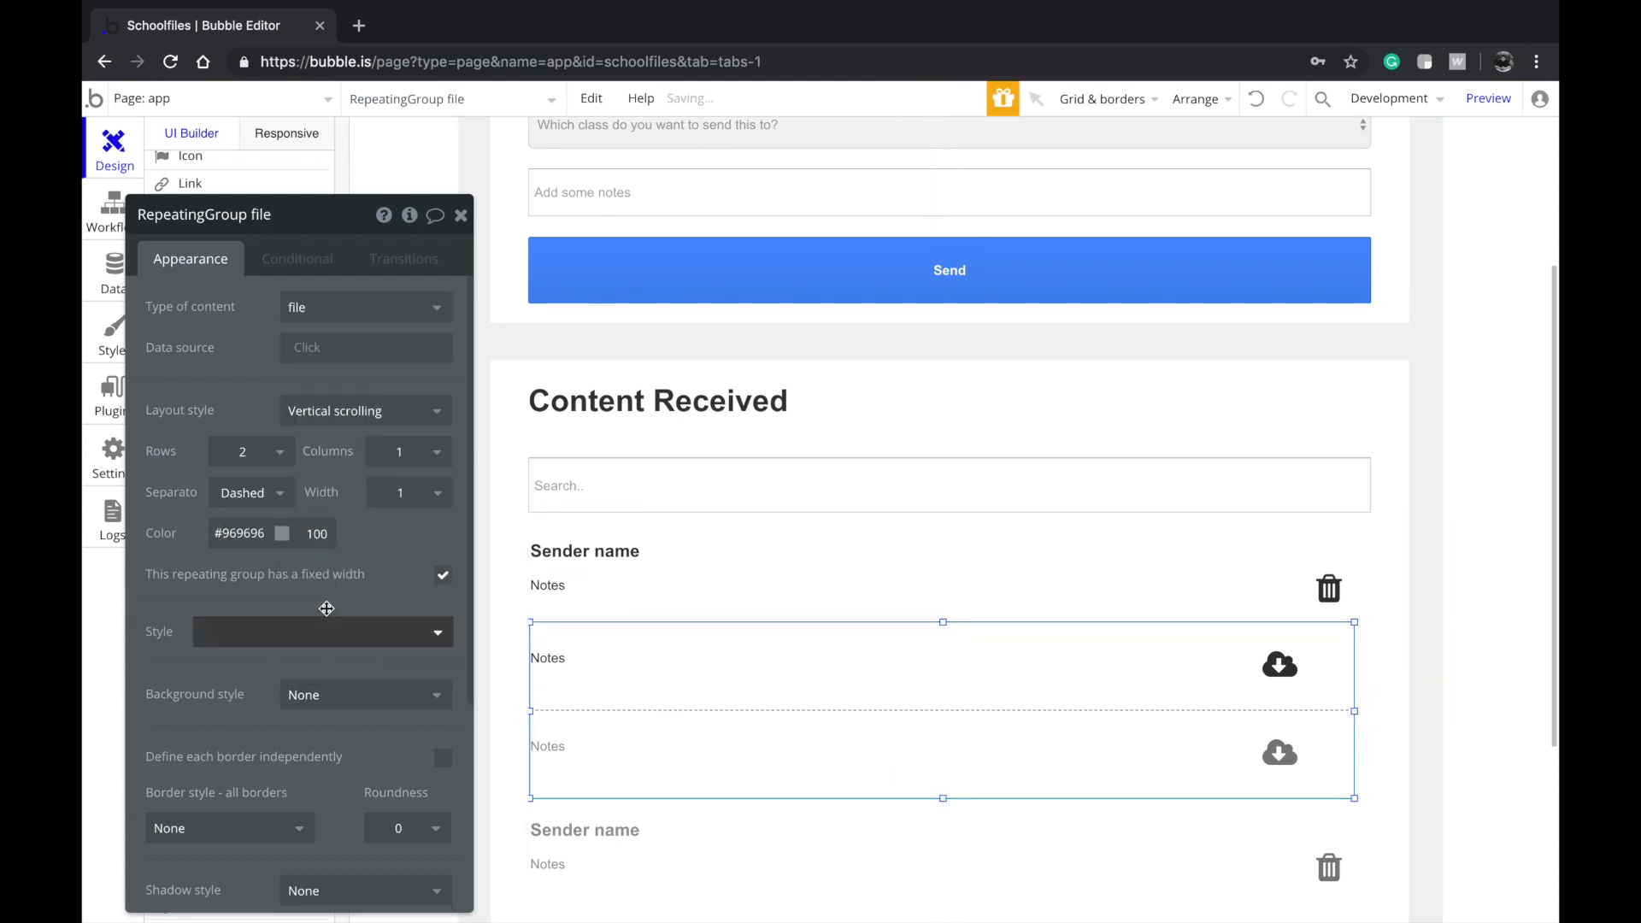
pyautogui.click(334, 347)
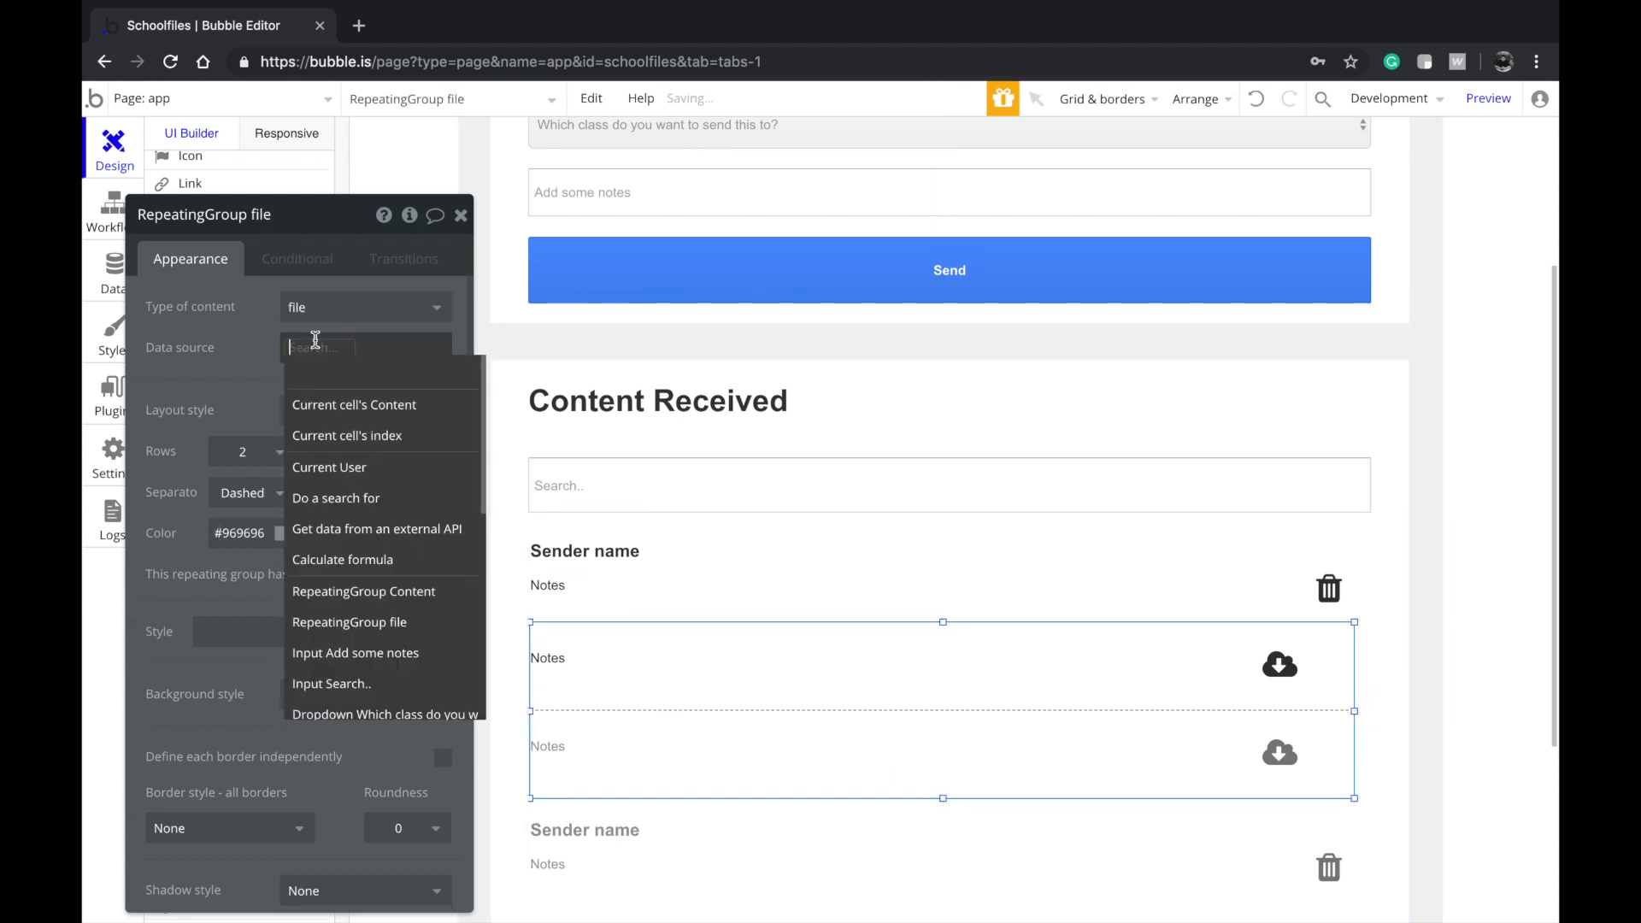
pyautogui.click(341, 405)
pyautogui.click(372, 419)
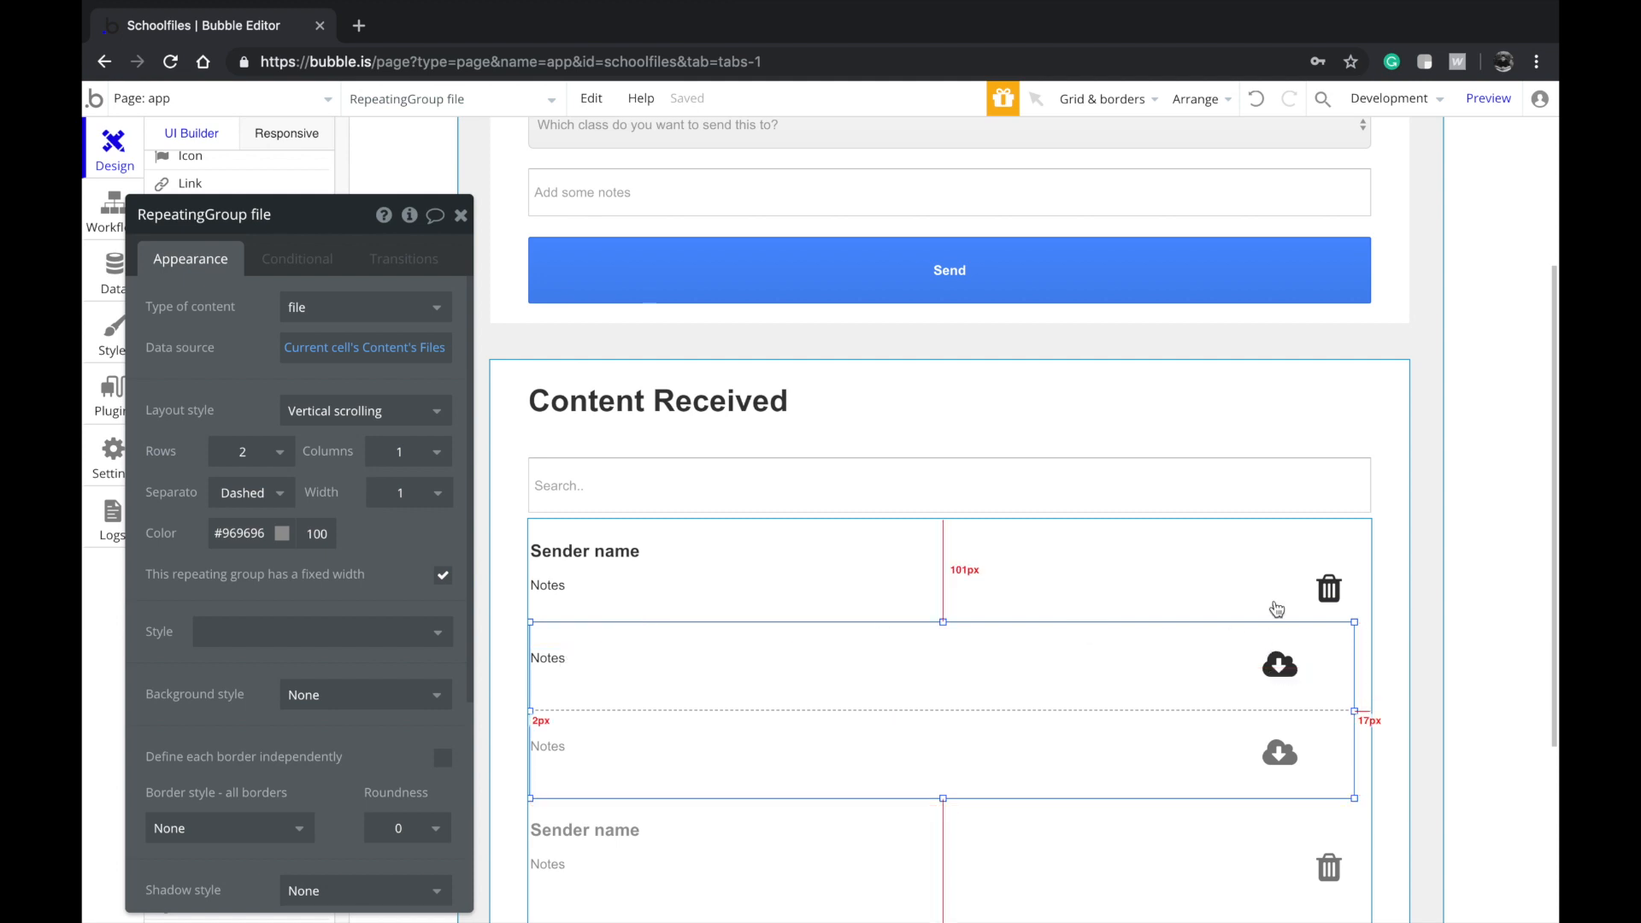
pyautogui.click(904, 571)
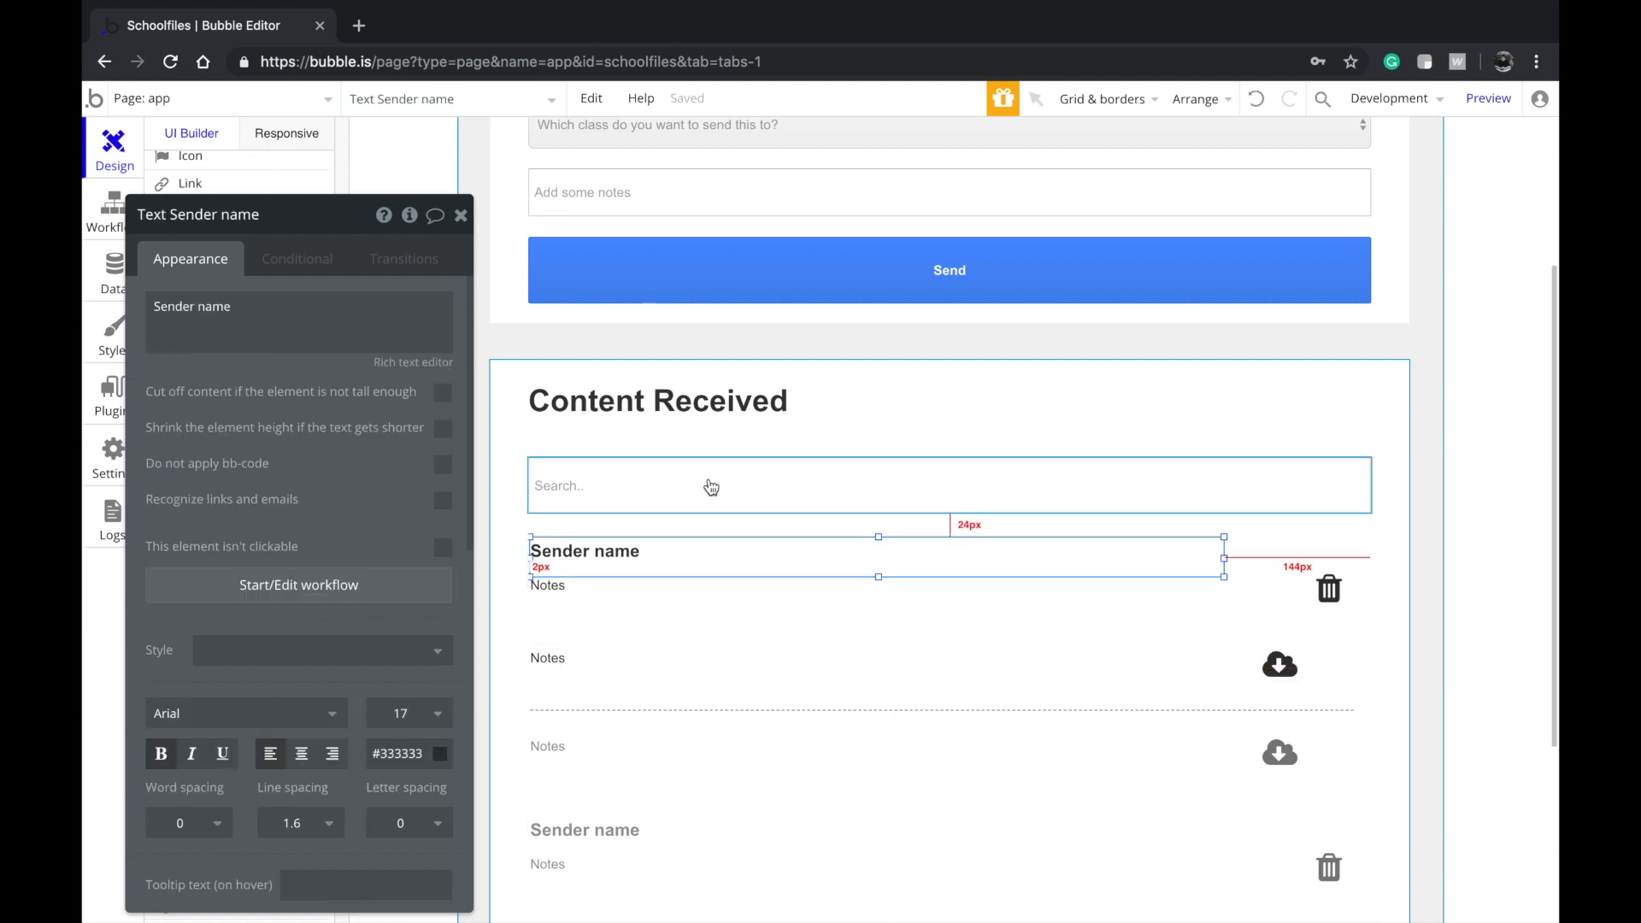
# Replace the Sender name heading with the Content's Creator's Display Name
pyautogui.click(298, 259)
pyautogui.click(176, 258)
pyautogui.click(294, 303)
pyautogui.click(453, 308)
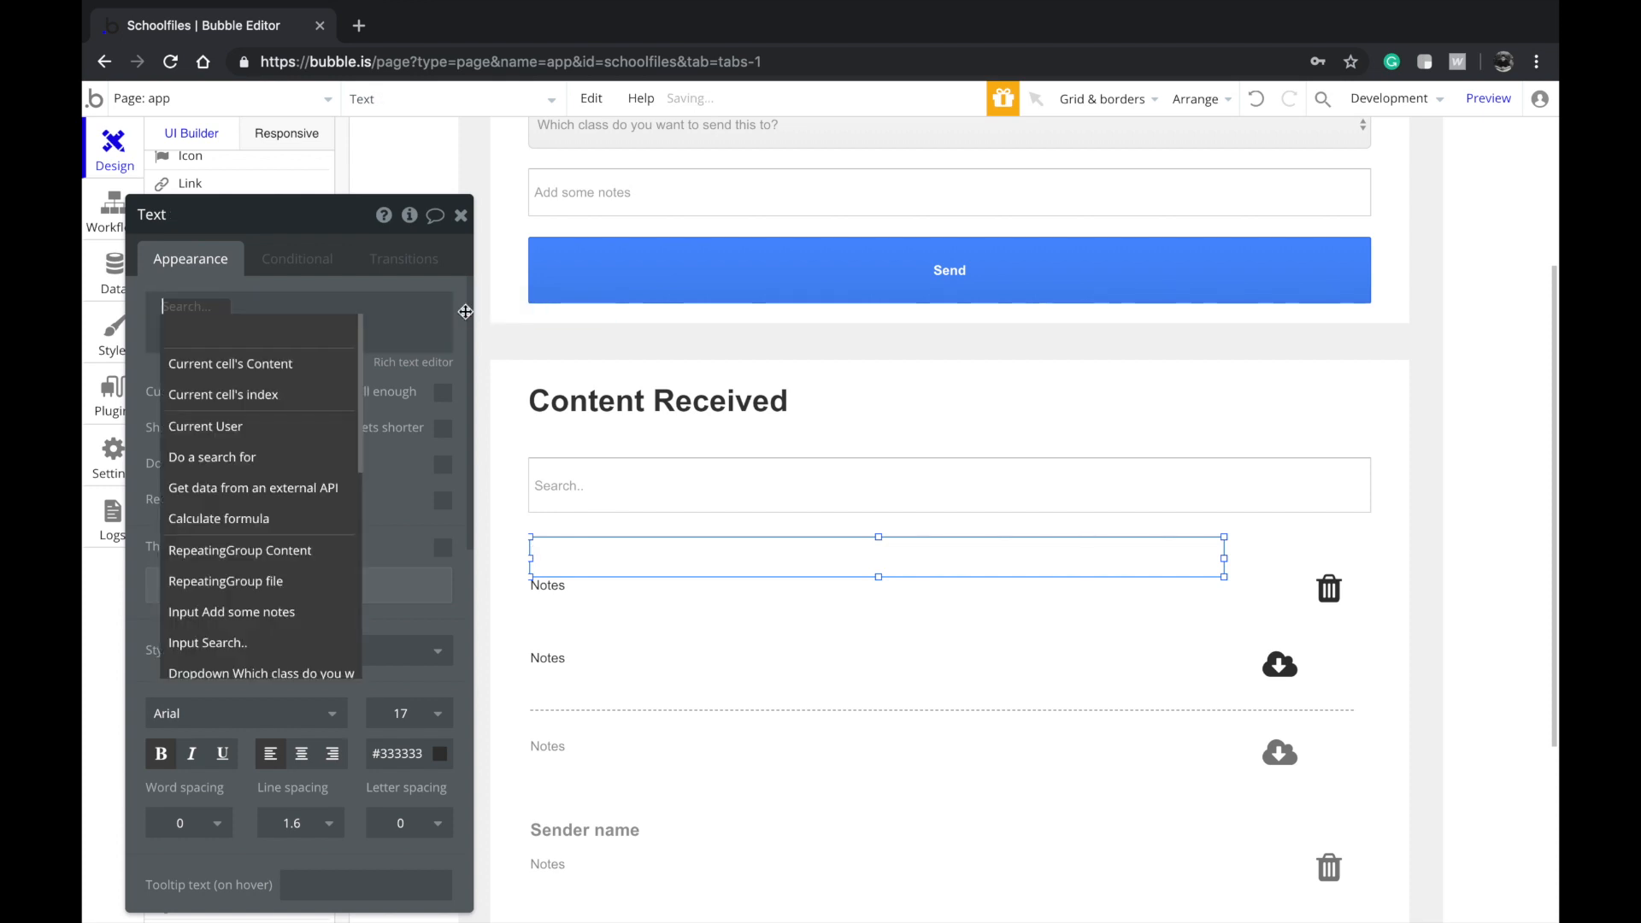
pyautogui.click(274, 365)
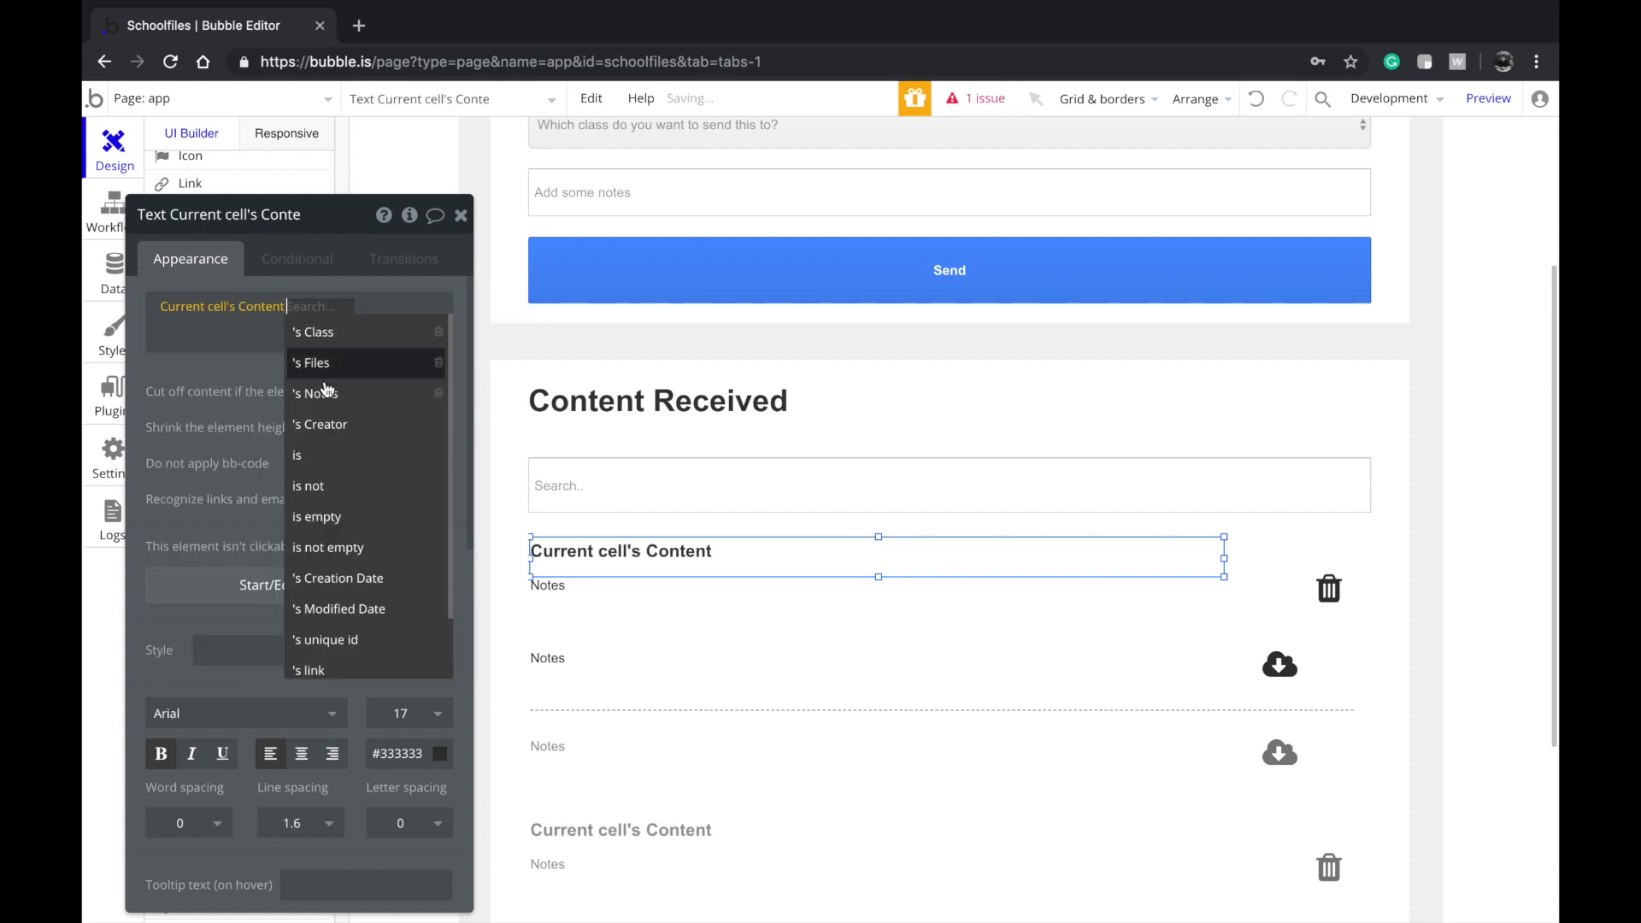
pyautogui.click(322, 425)
pyautogui.click(398, 363)
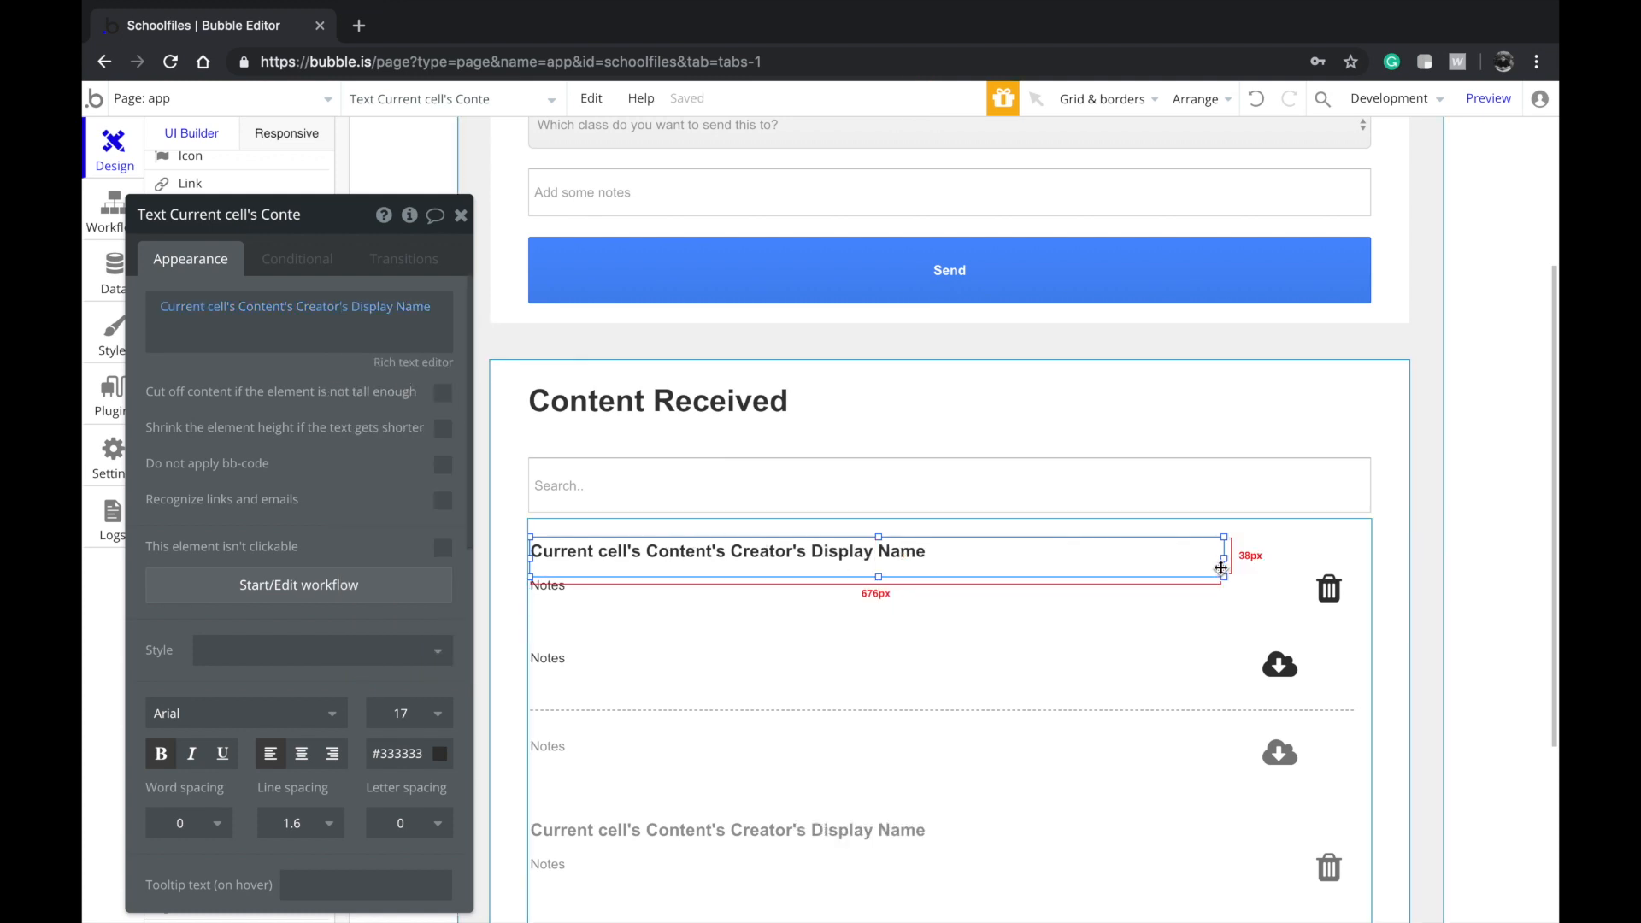
# Replace the Notes placeholder under the heading with the Content's Notes
pyautogui.click(889, 588)
pyautogui.doubleClick(203, 327)
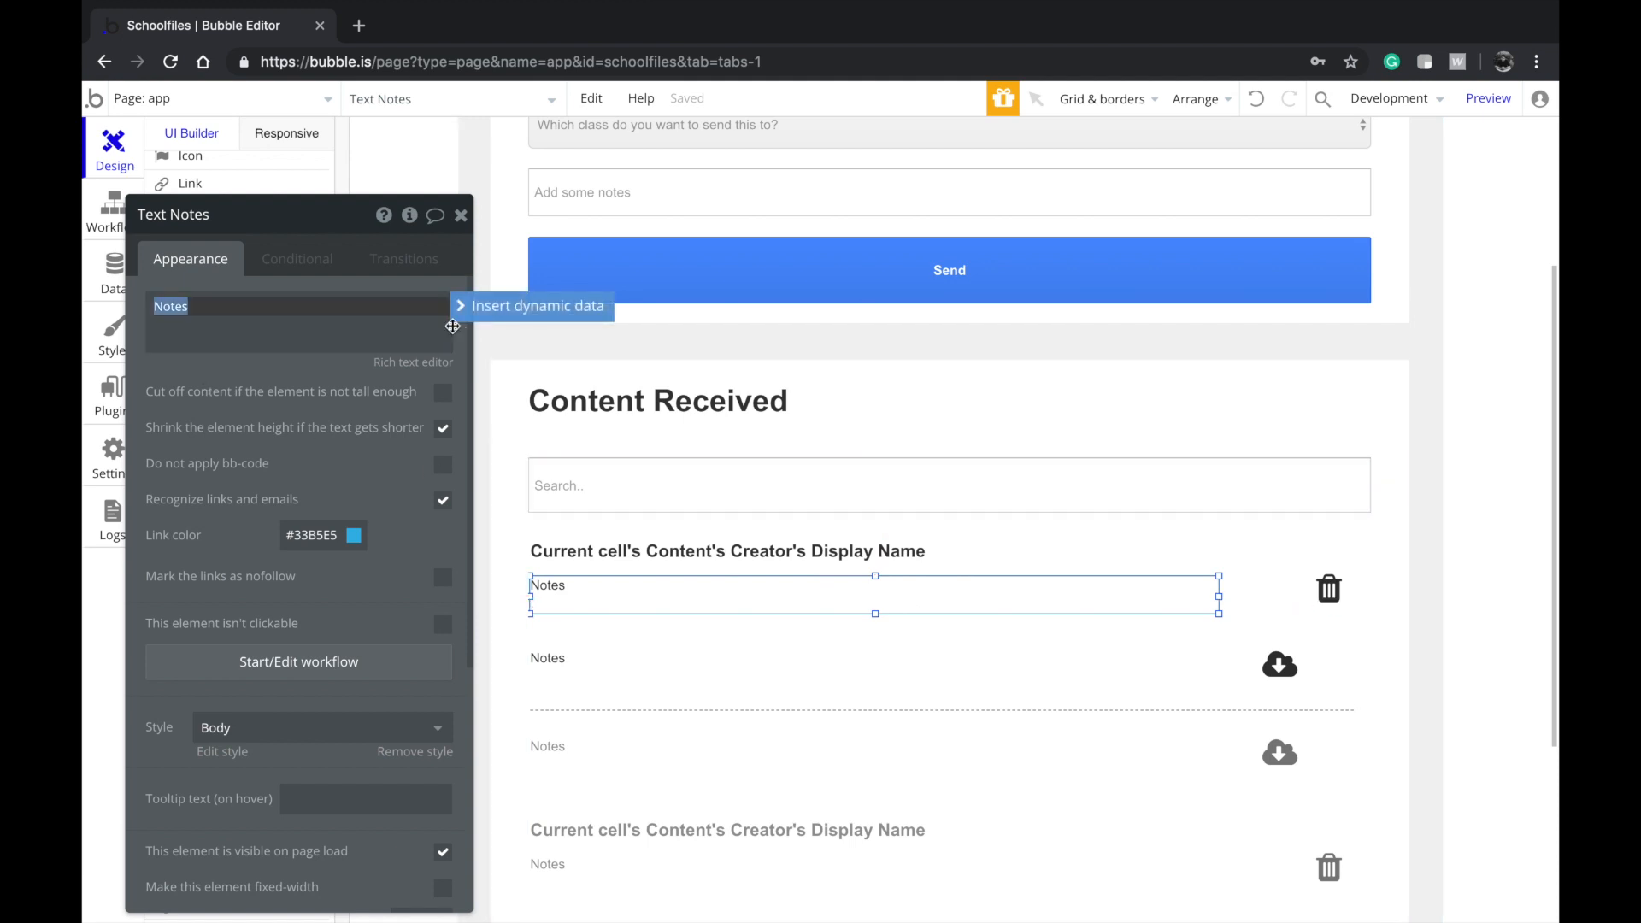
pyautogui.click(530, 306)
pyautogui.click(239, 362)
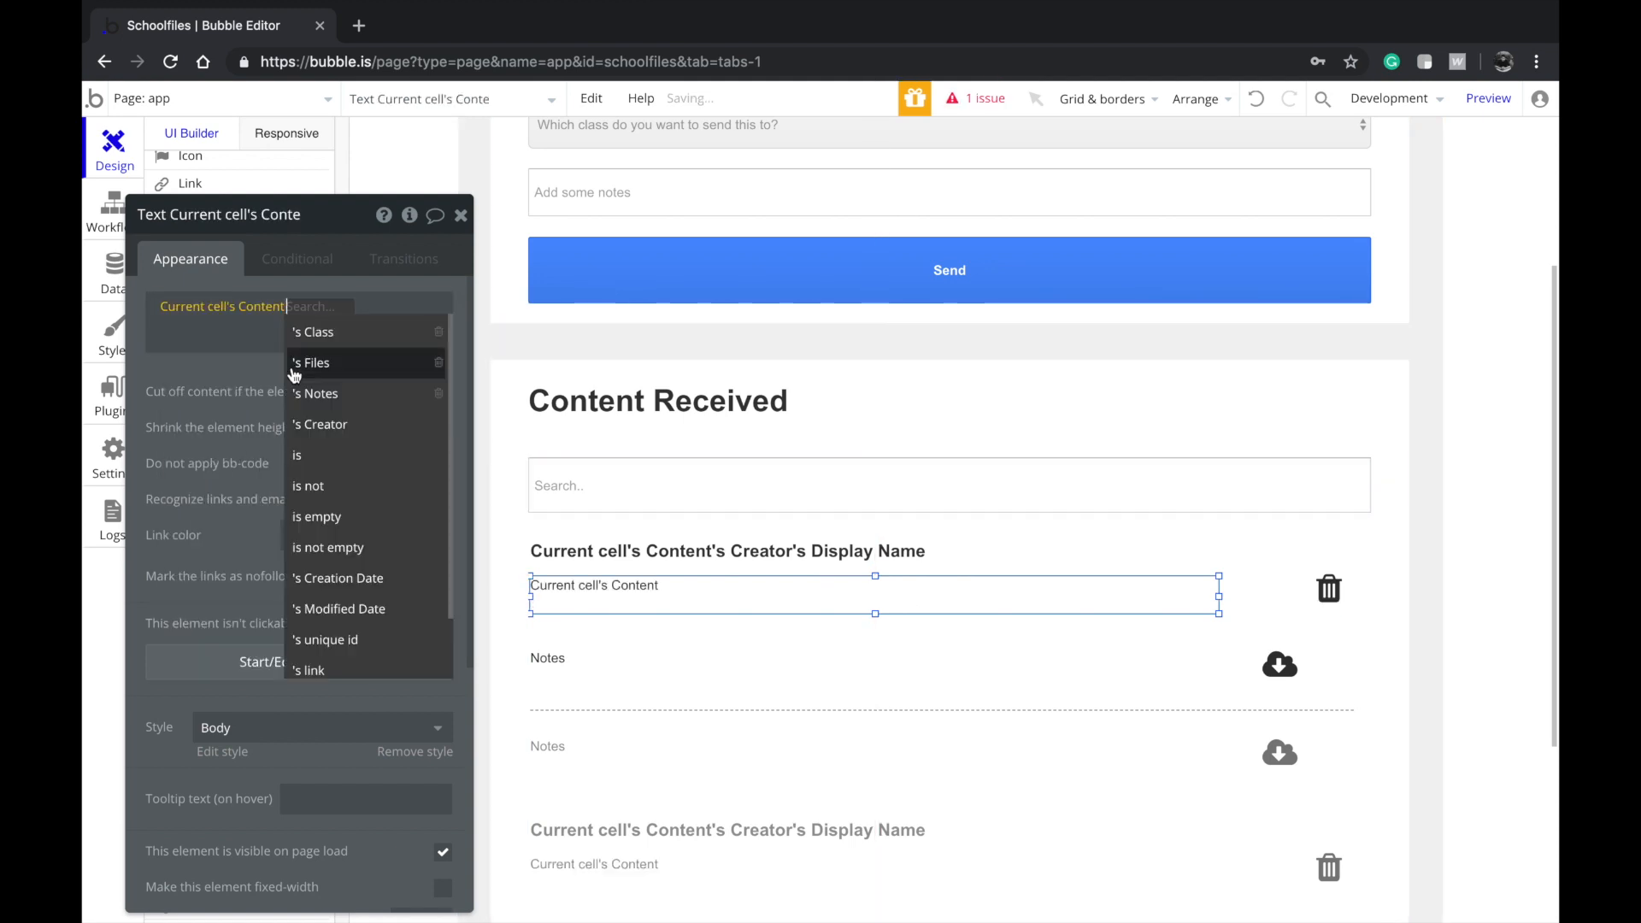
pyautogui.click(342, 398)
# Make the file row's text show Current cell's file's file name
pyautogui.scroll(1, 615, 402)
pyautogui.click(575, 243)
pyautogui.moveTo(575, 243); pyautogui.dragTo(668, 628)
pyautogui.click(668, 628)
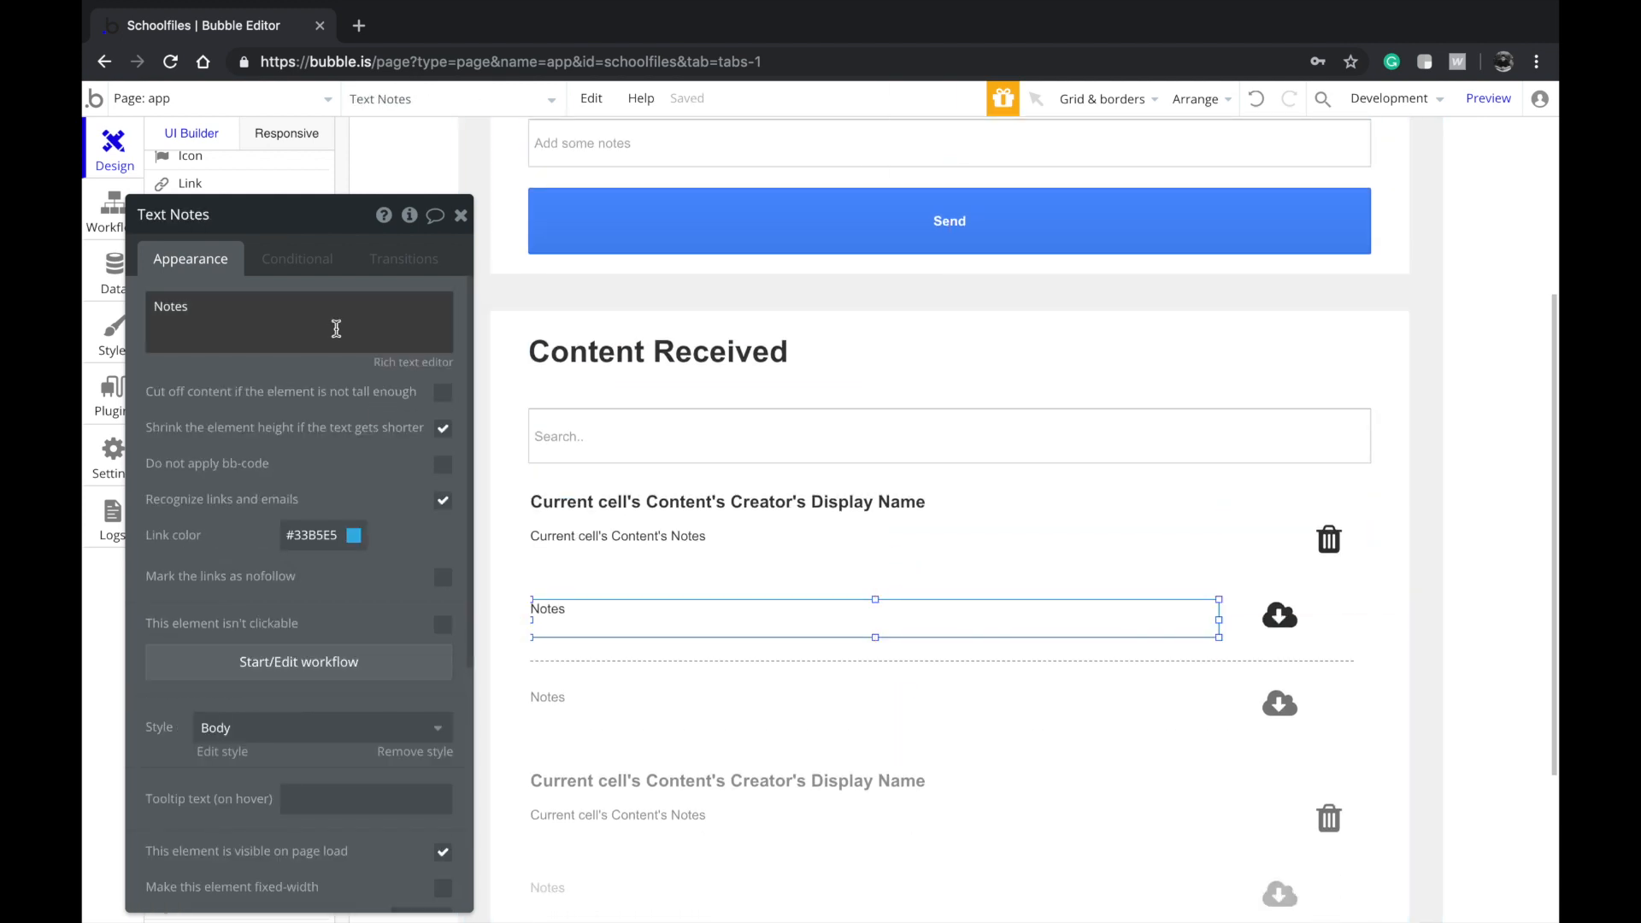
pyautogui.tripleClick(417, 342)
pyautogui.click(532, 306)
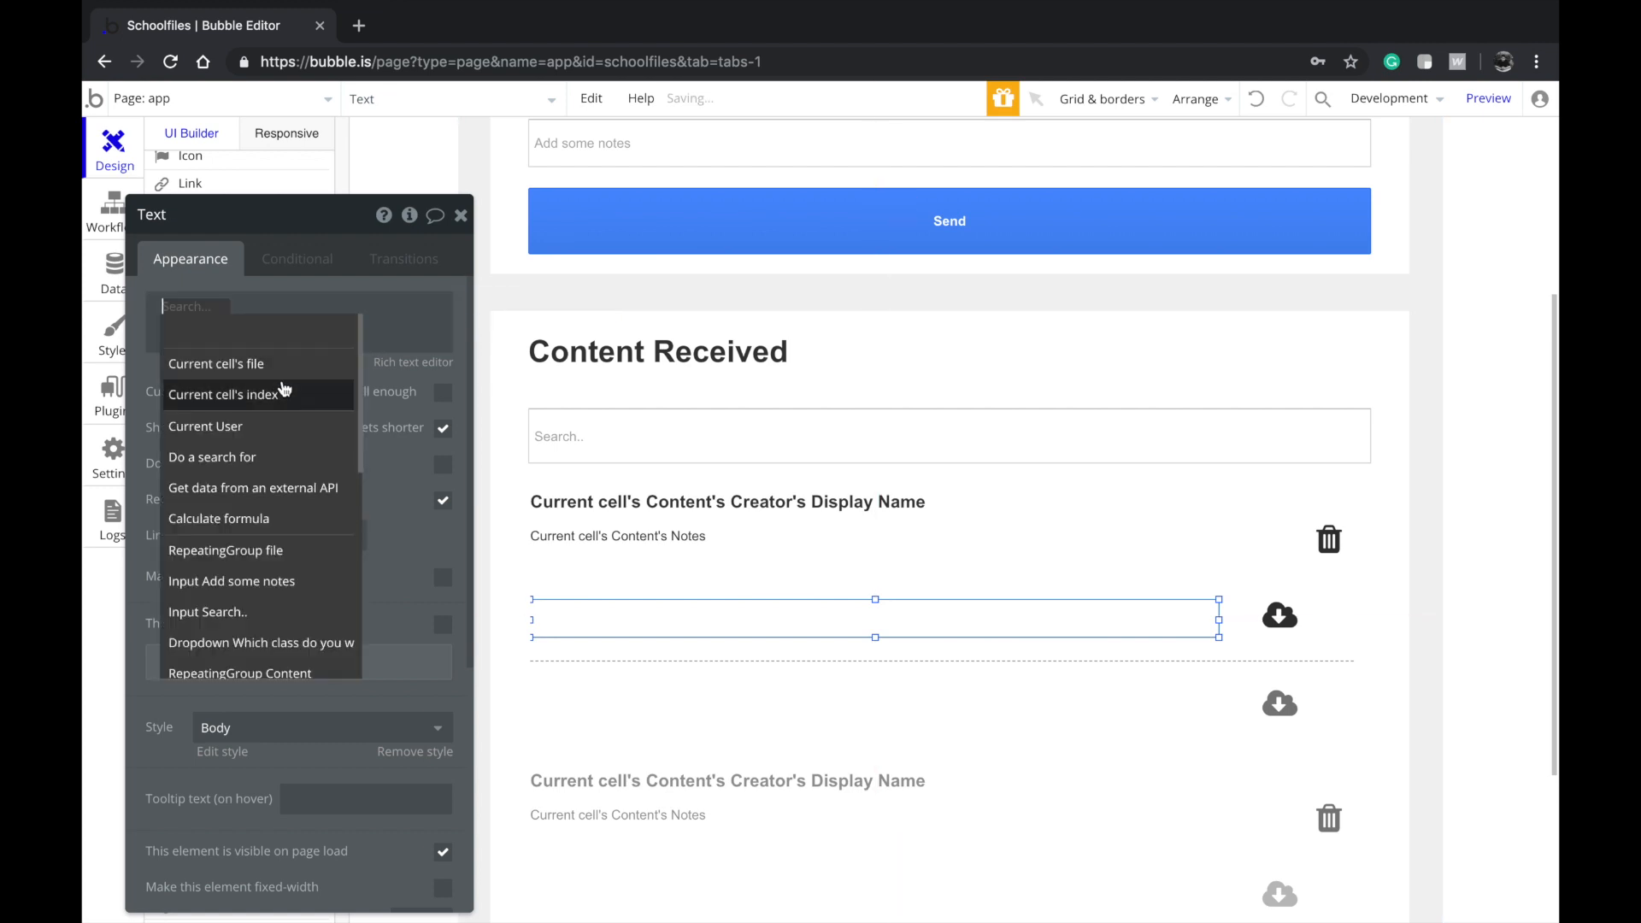
pyautogui.click(280, 373)
pyautogui.click(268, 311)
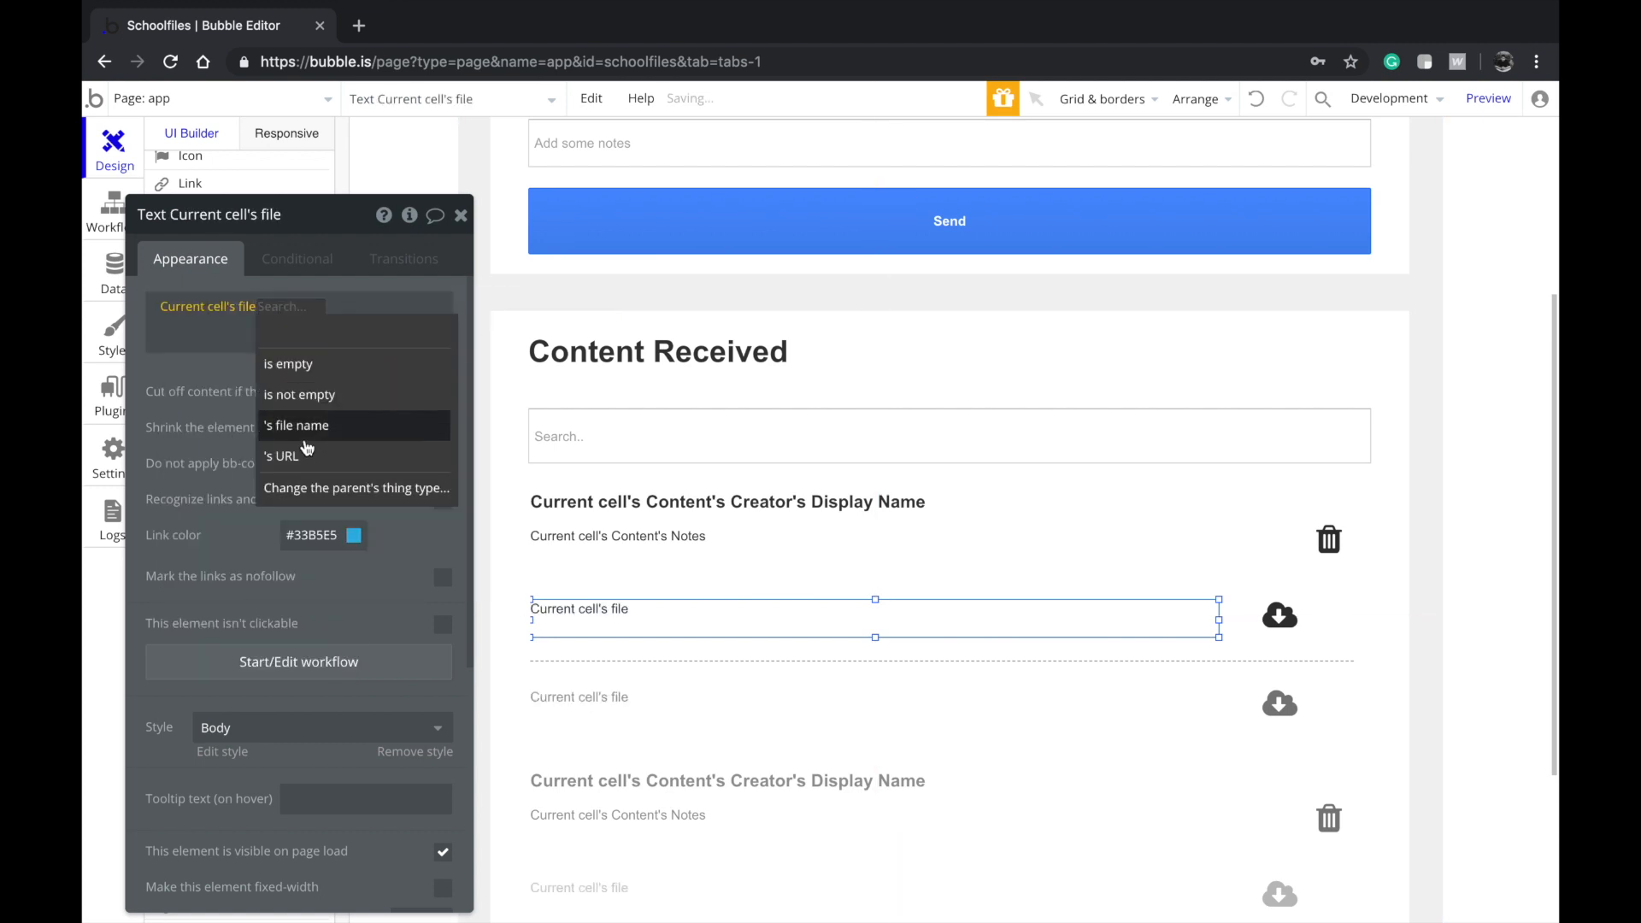
pyautogui.click(307, 431)
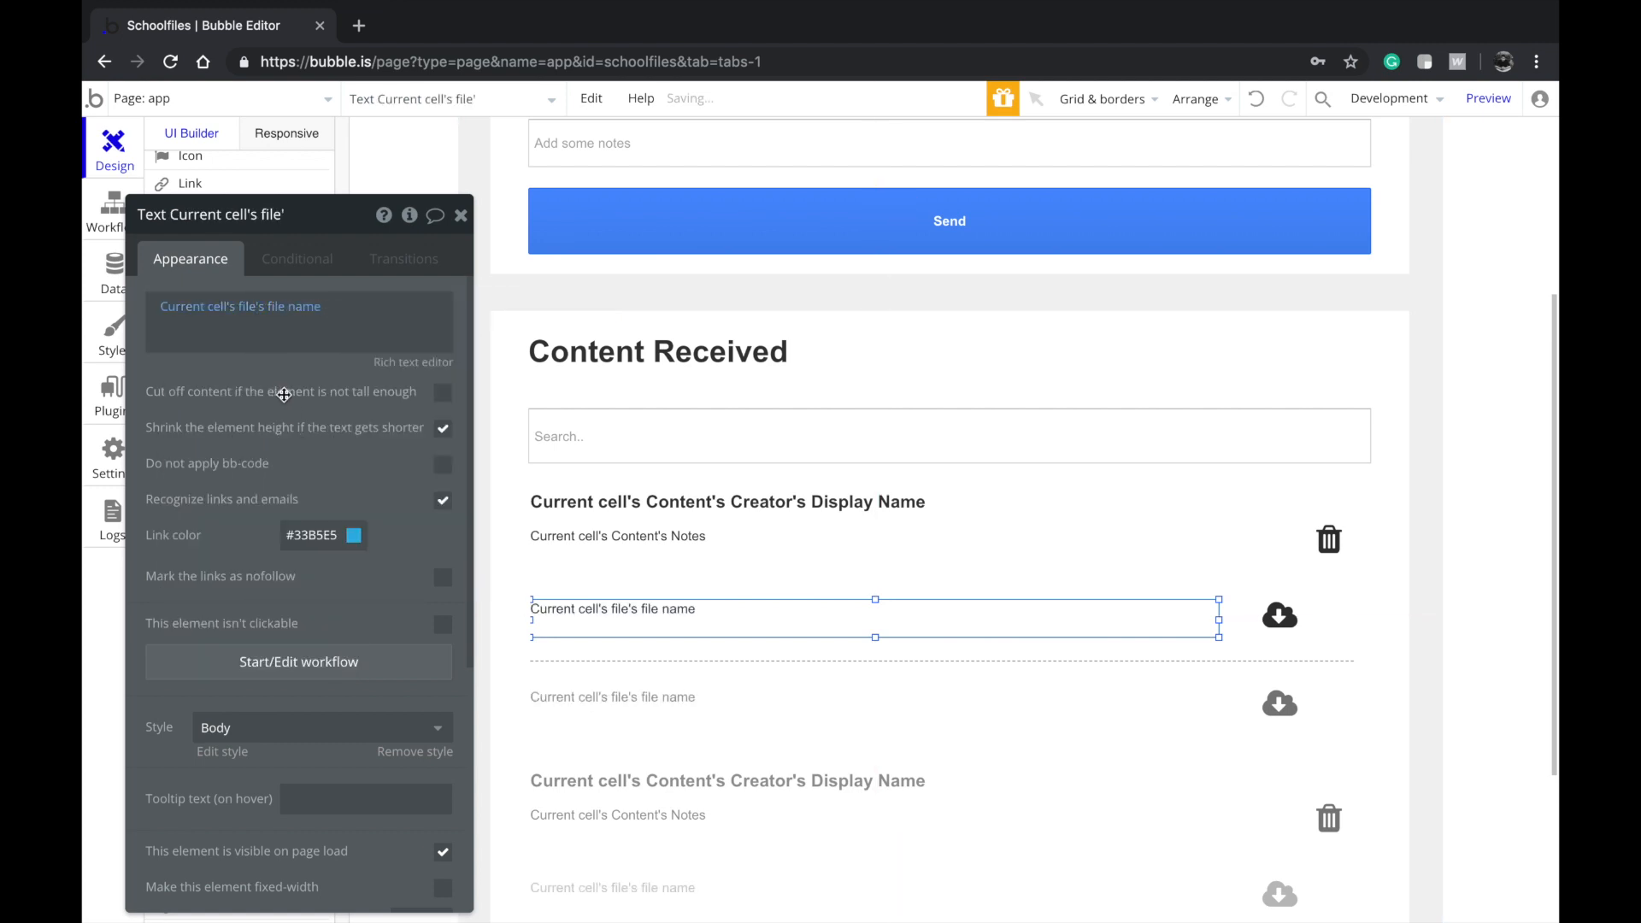
pyautogui.click(1279, 615)
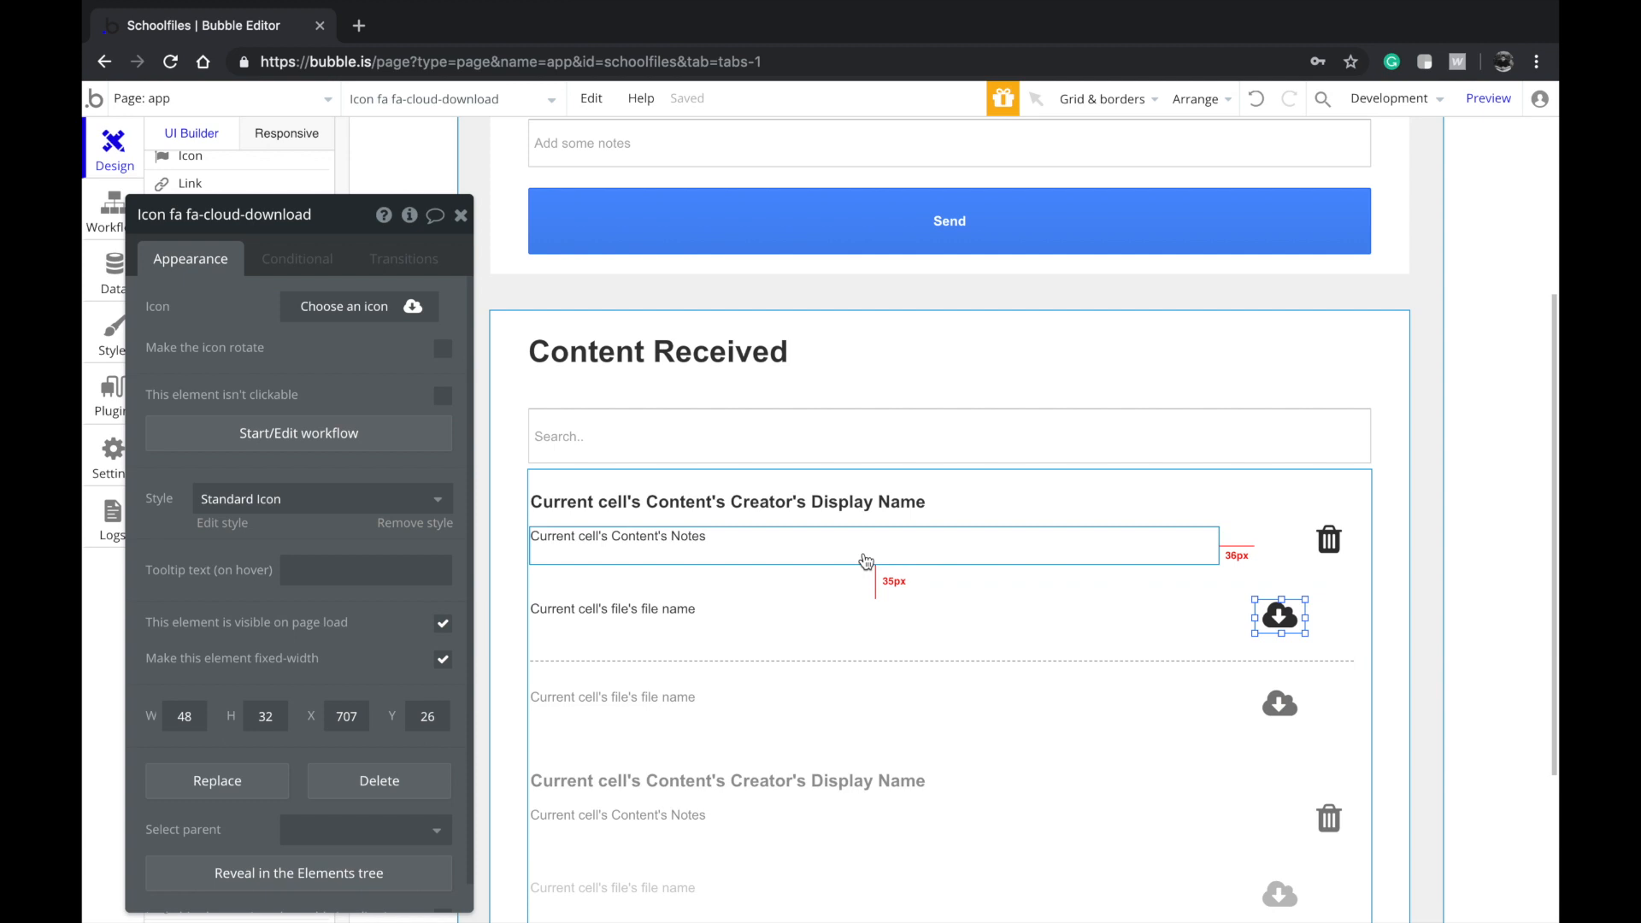
# Add a download-icon click workflow that opens an external website at Current cell's file's URL
pyautogui.click(377, 437)
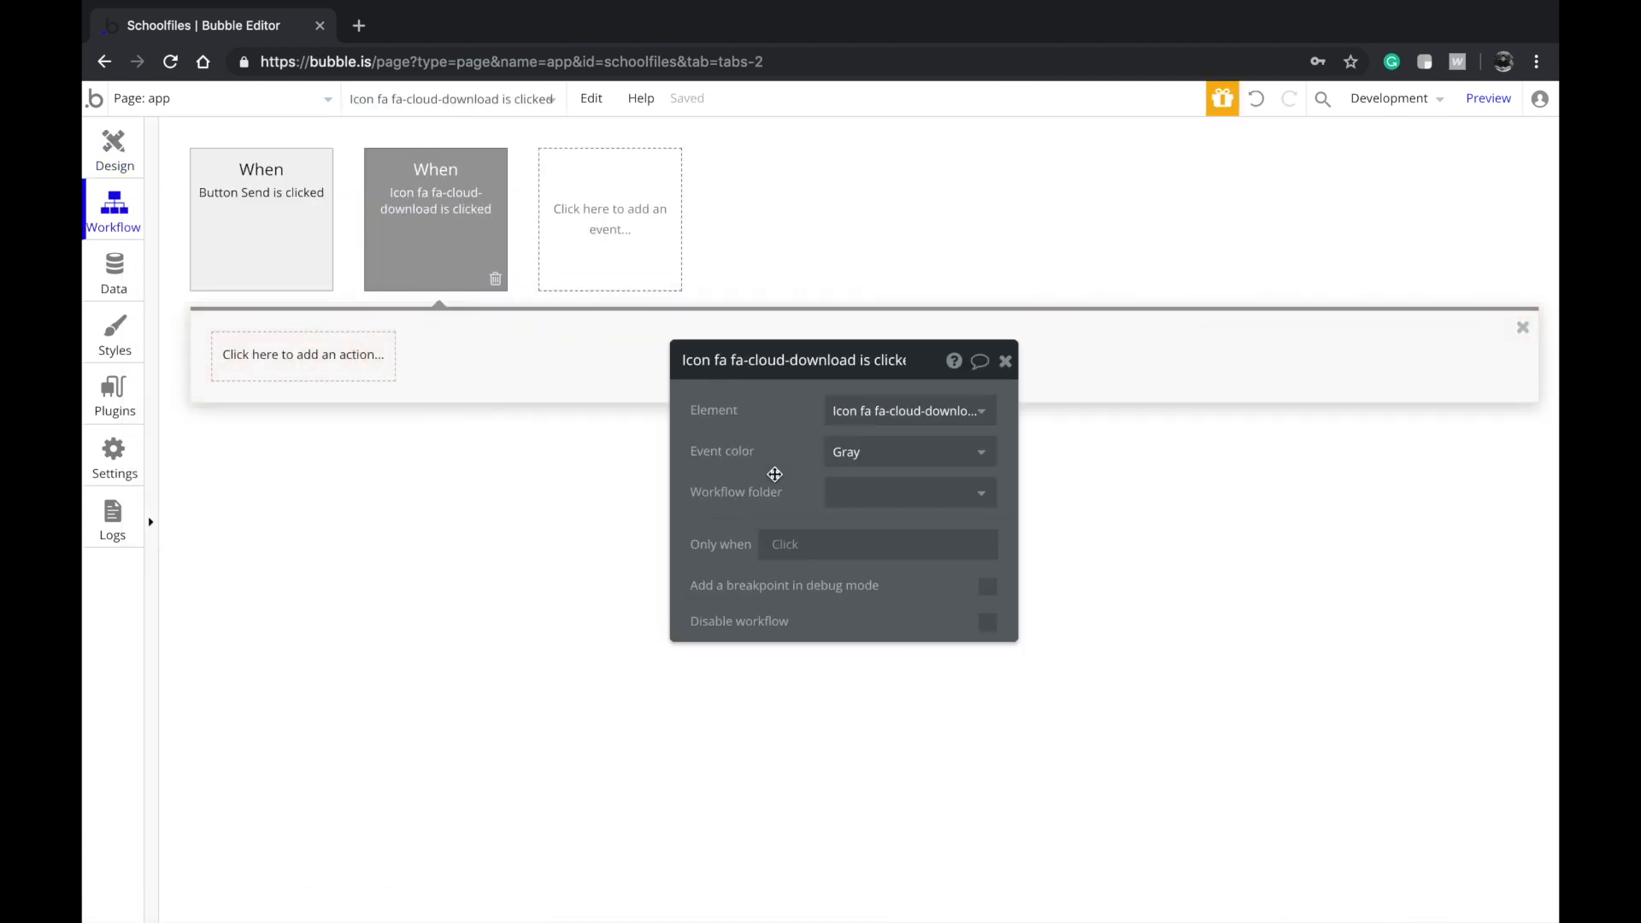
pyautogui.click(265, 359)
pyautogui.moveTo(279, 442)
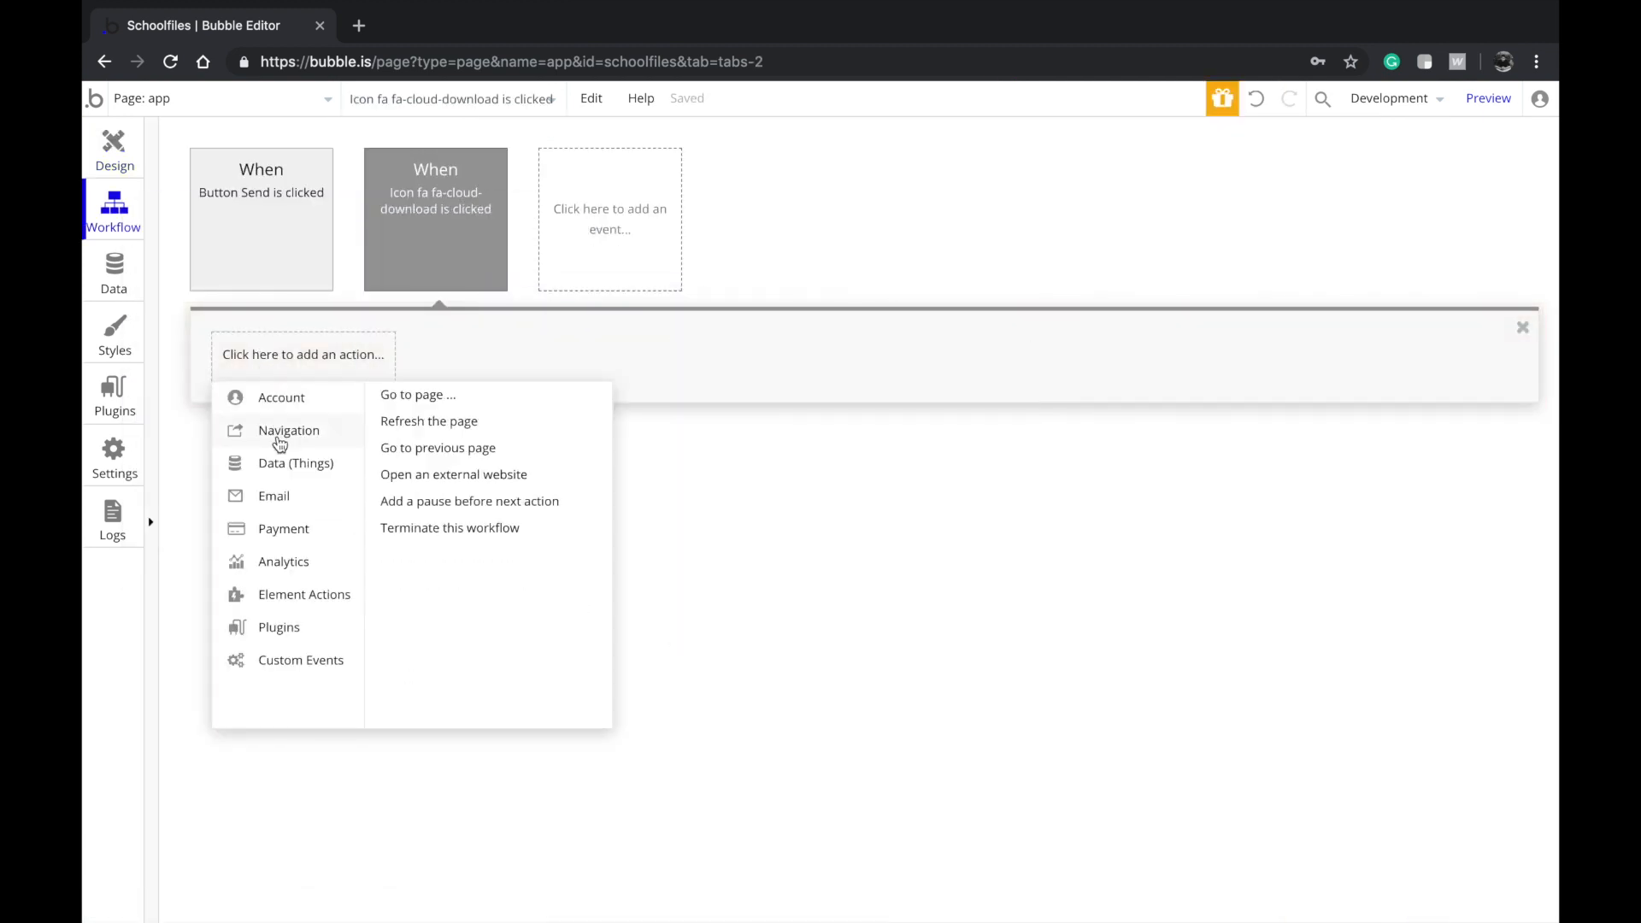
pyautogui.click(504, 475)
pyautogui.click(927, 438)
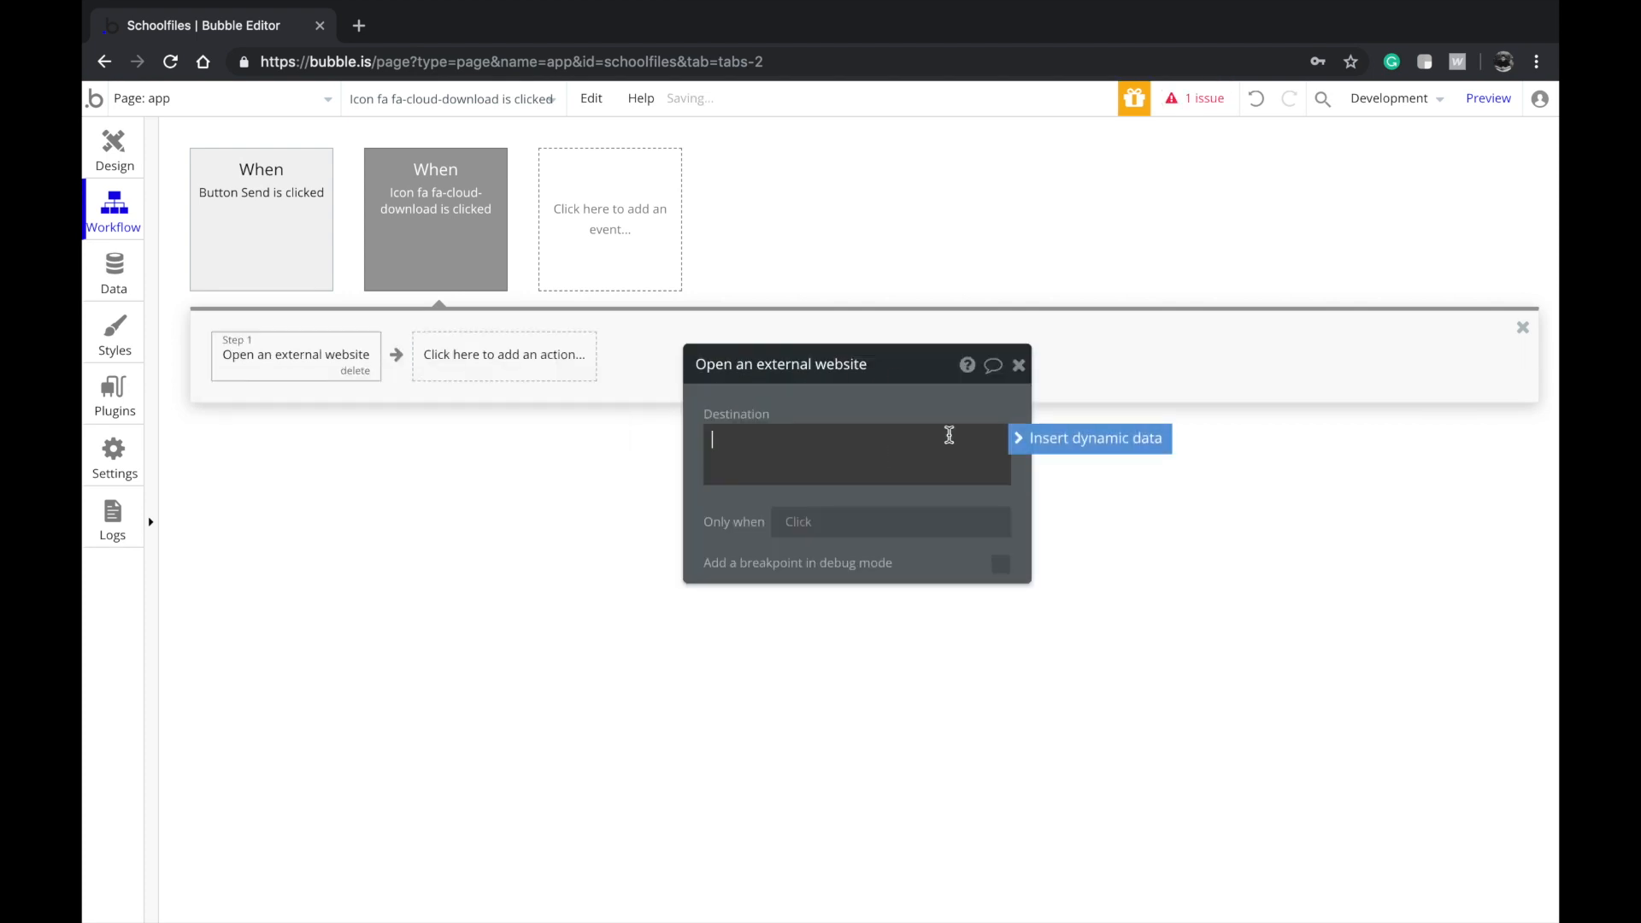
pyautogui.click(1039, 446)
pyautogui.click(854, 511)
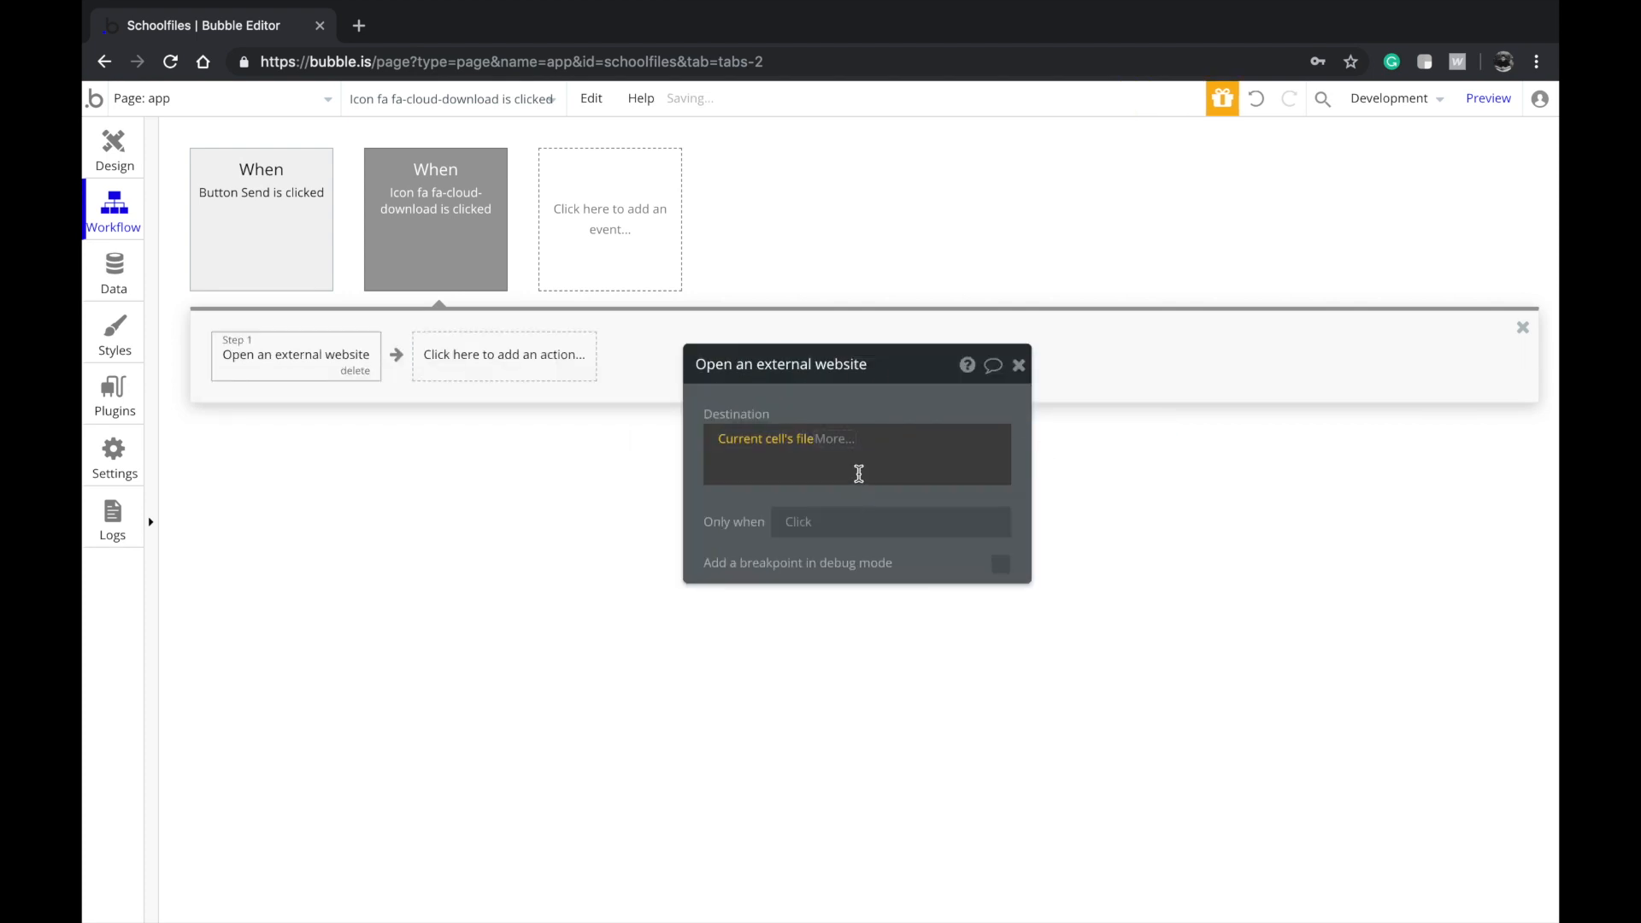
pyautogui.click(854, 590)
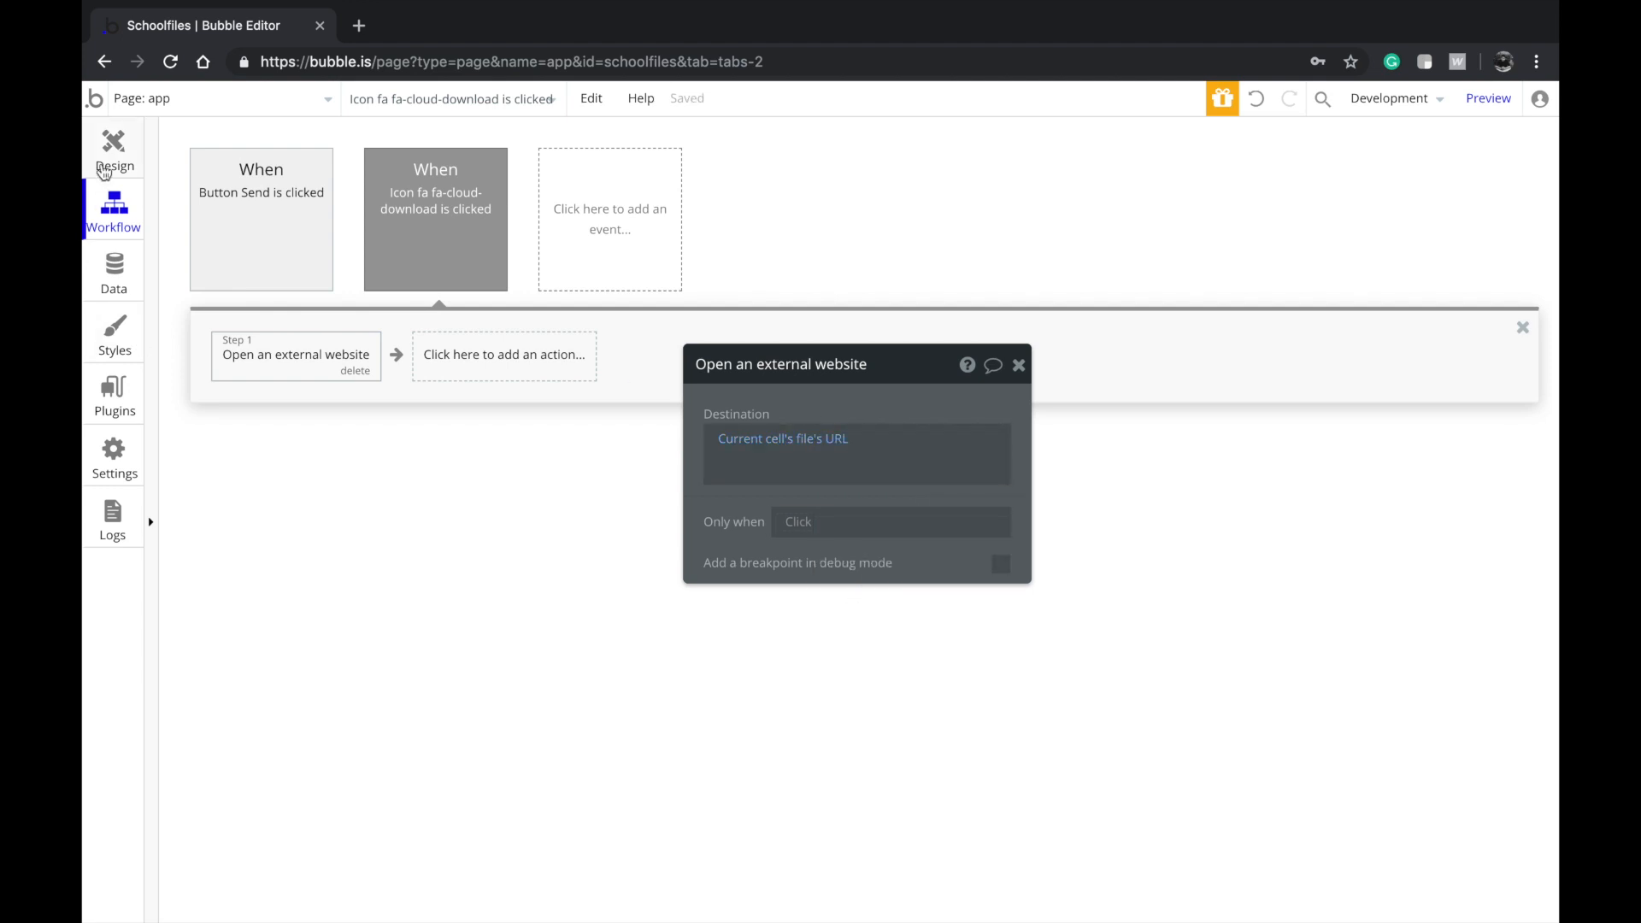
pyautogui.click(105, 167)
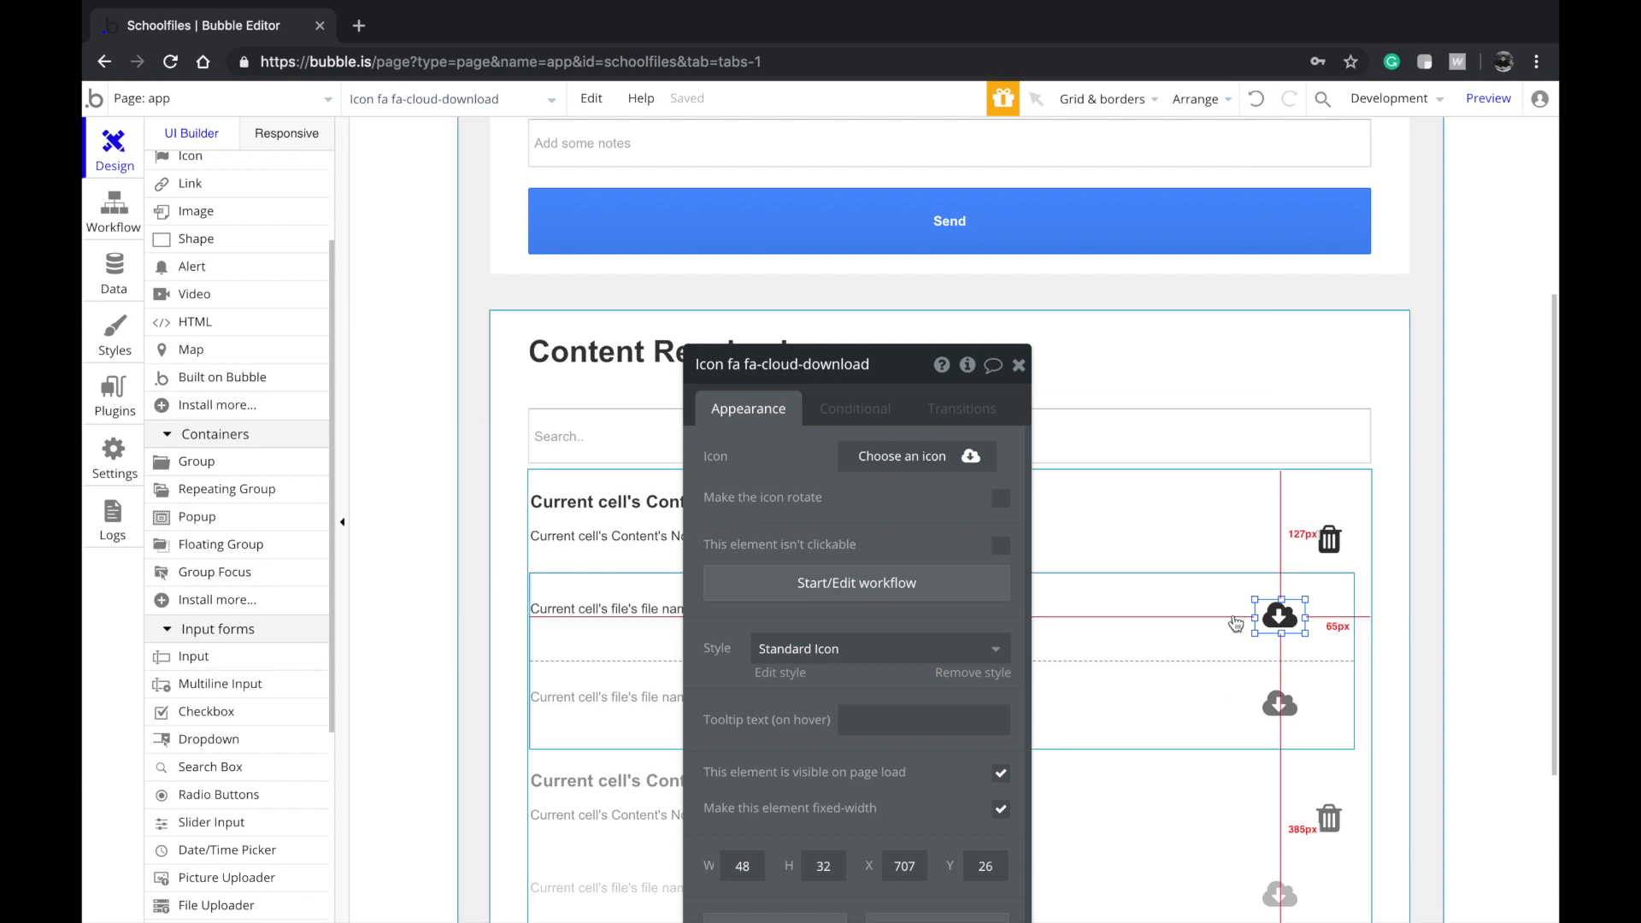
# Give the trash icon a click workflow that deletes Current cell's Content
pyautogui.click(1331, 554)
pyautogui.click(1286, 617)
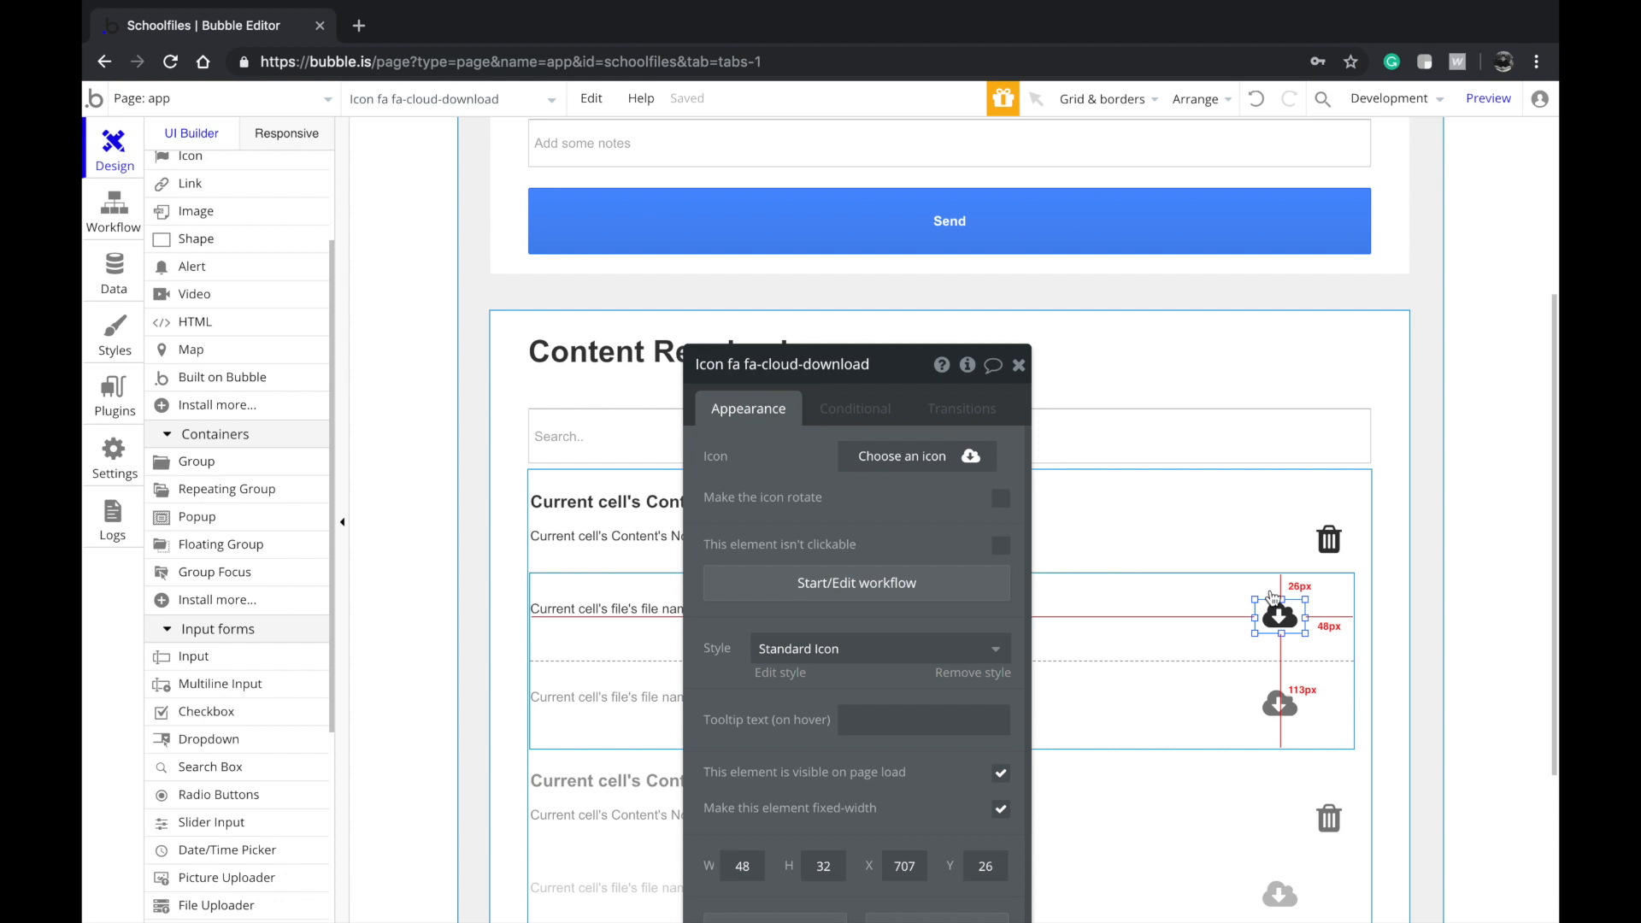
pyautogui.click(1329, 540)
pyautogui.click(782, 585)
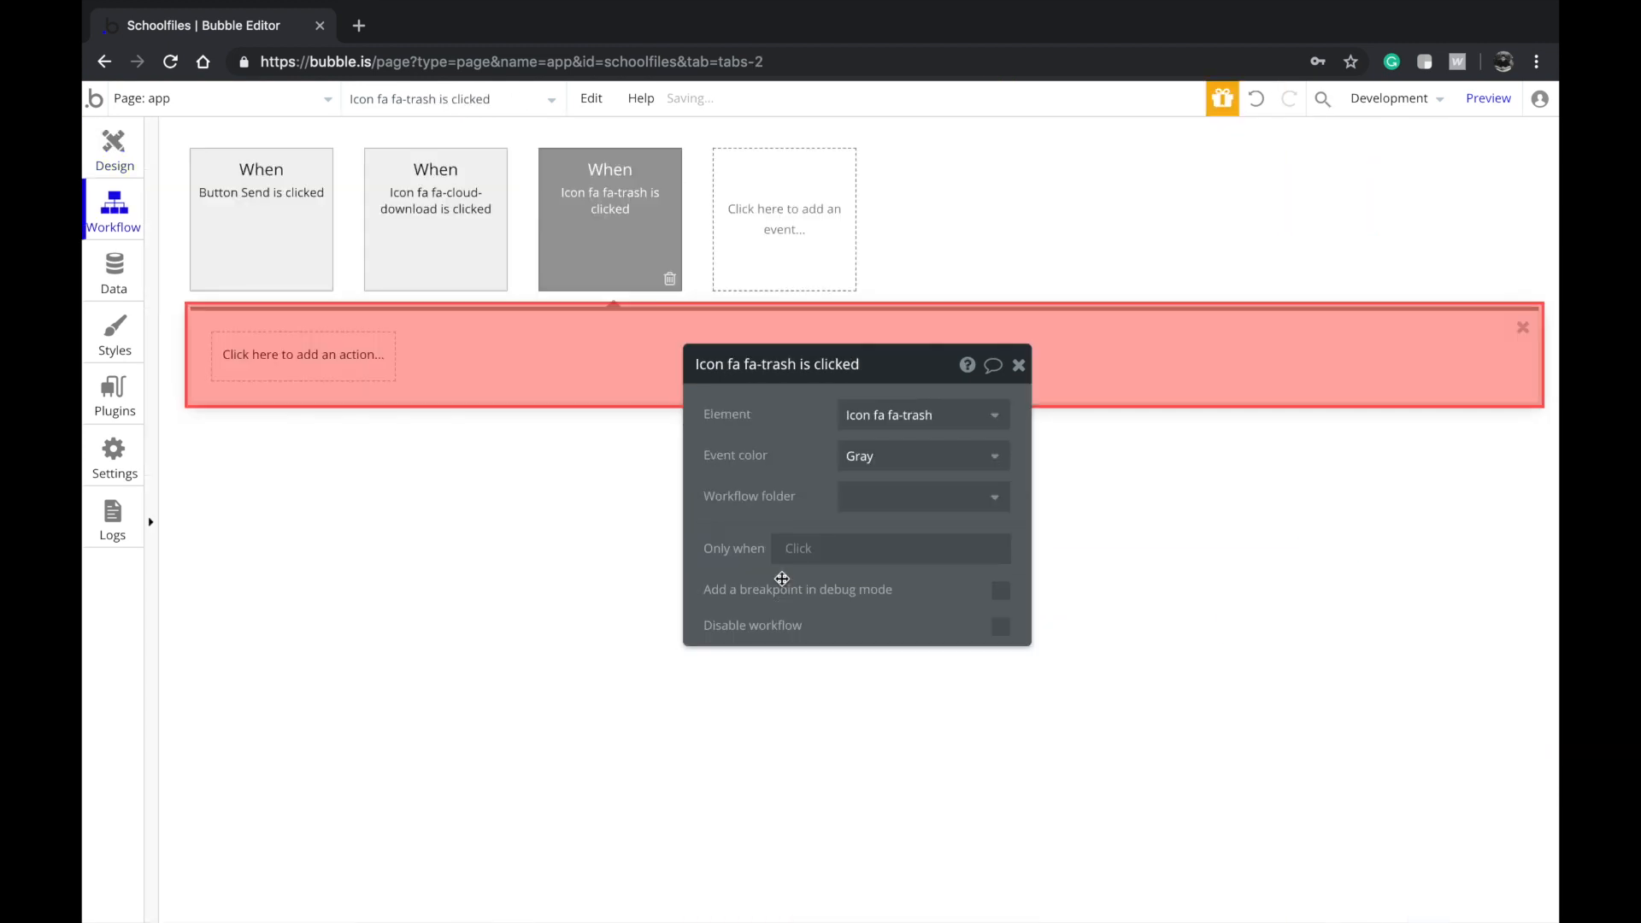
pyautogui.click(357, 361)
pyautogui.moveTo(314, 474)
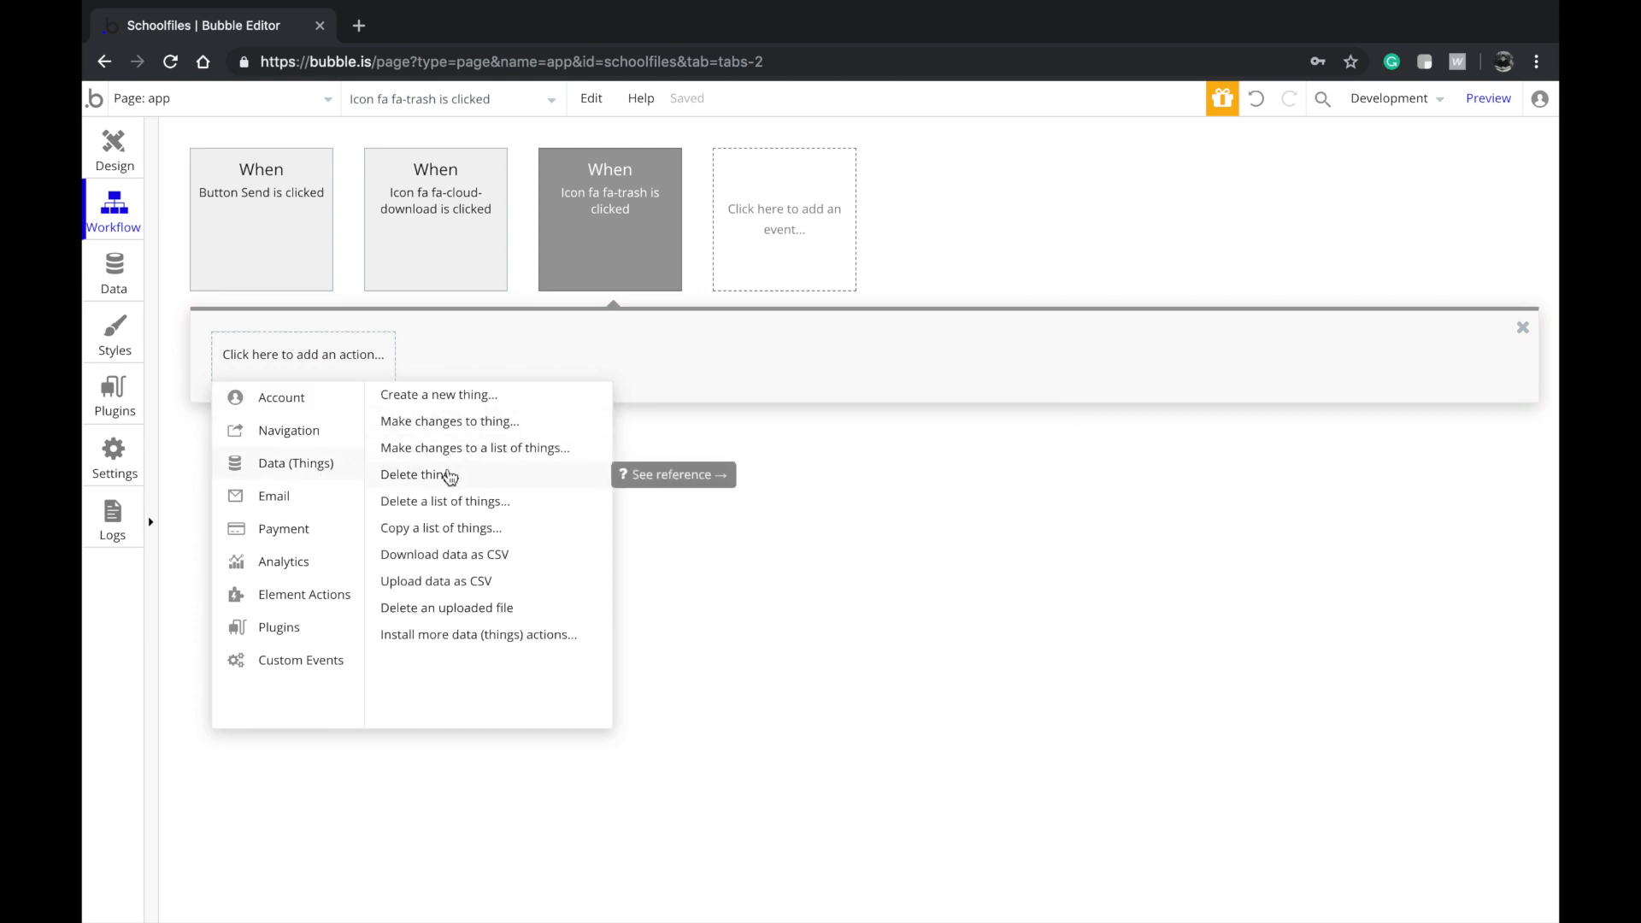
pyautogui.click(449, 477)
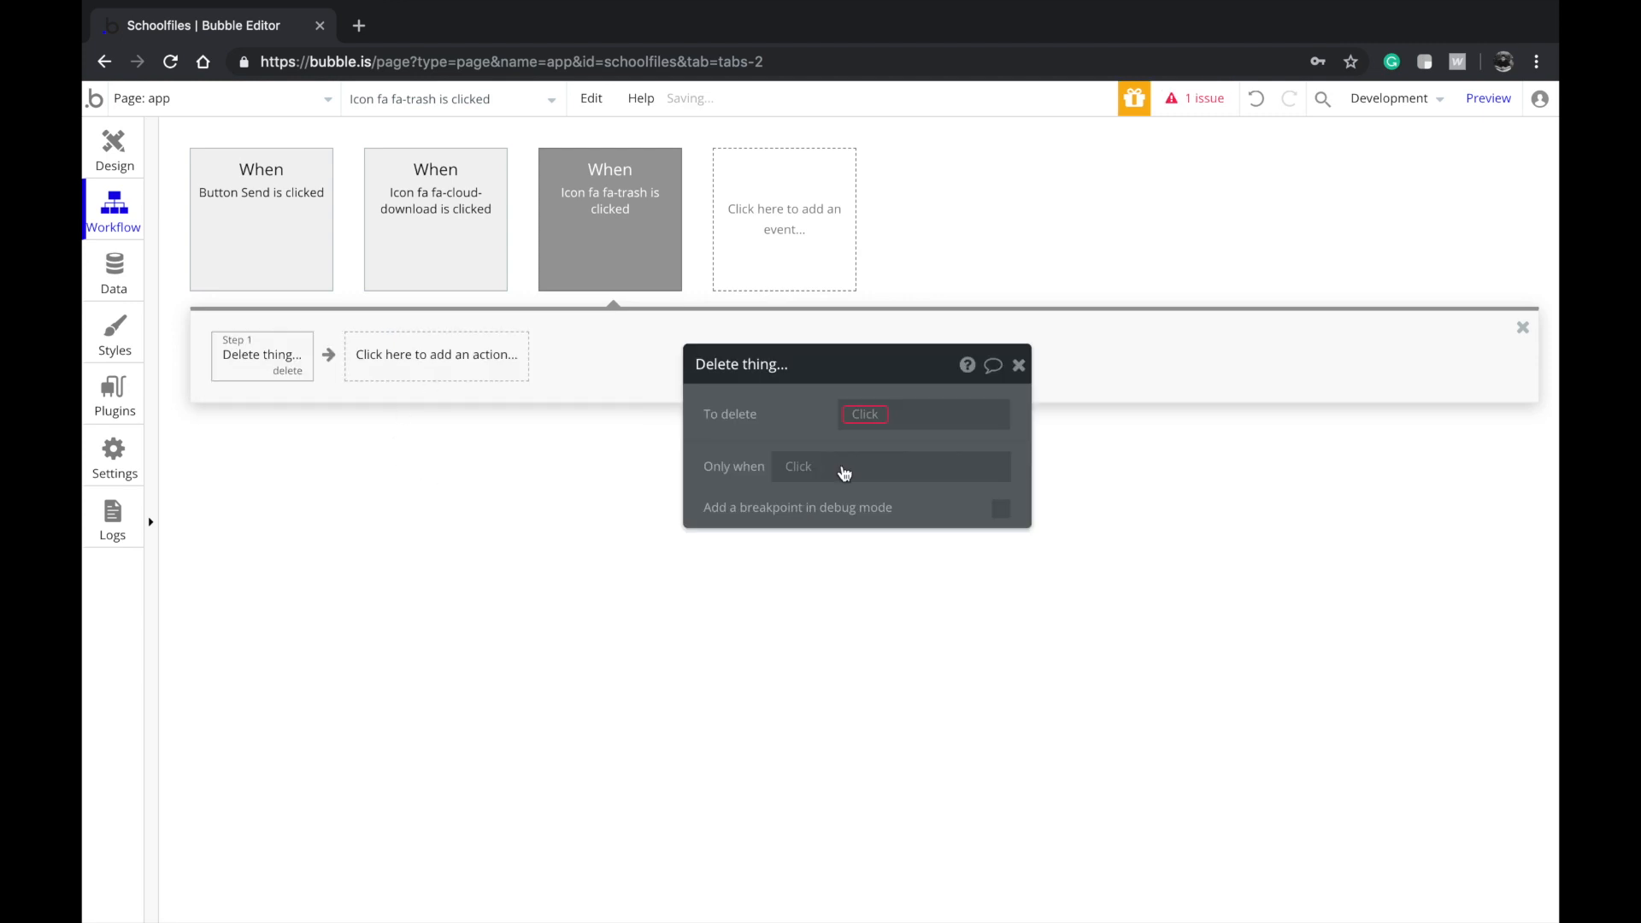
pyautogui.click(863, 423)
pyautogui.click(868, 441)
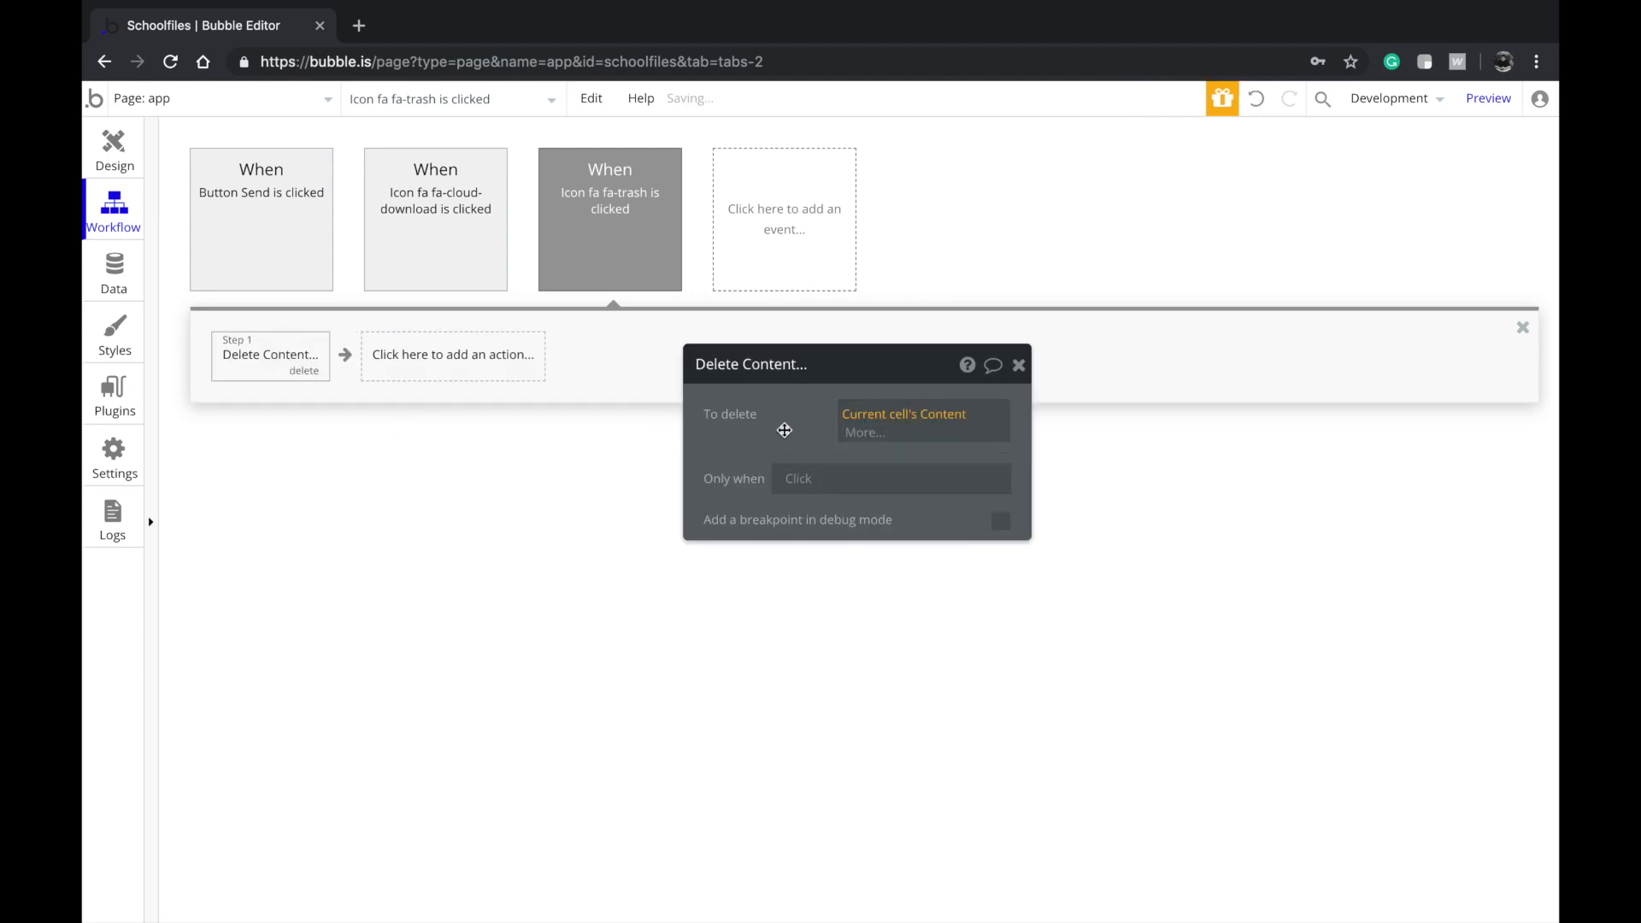
pyautogui.click(100, 161)
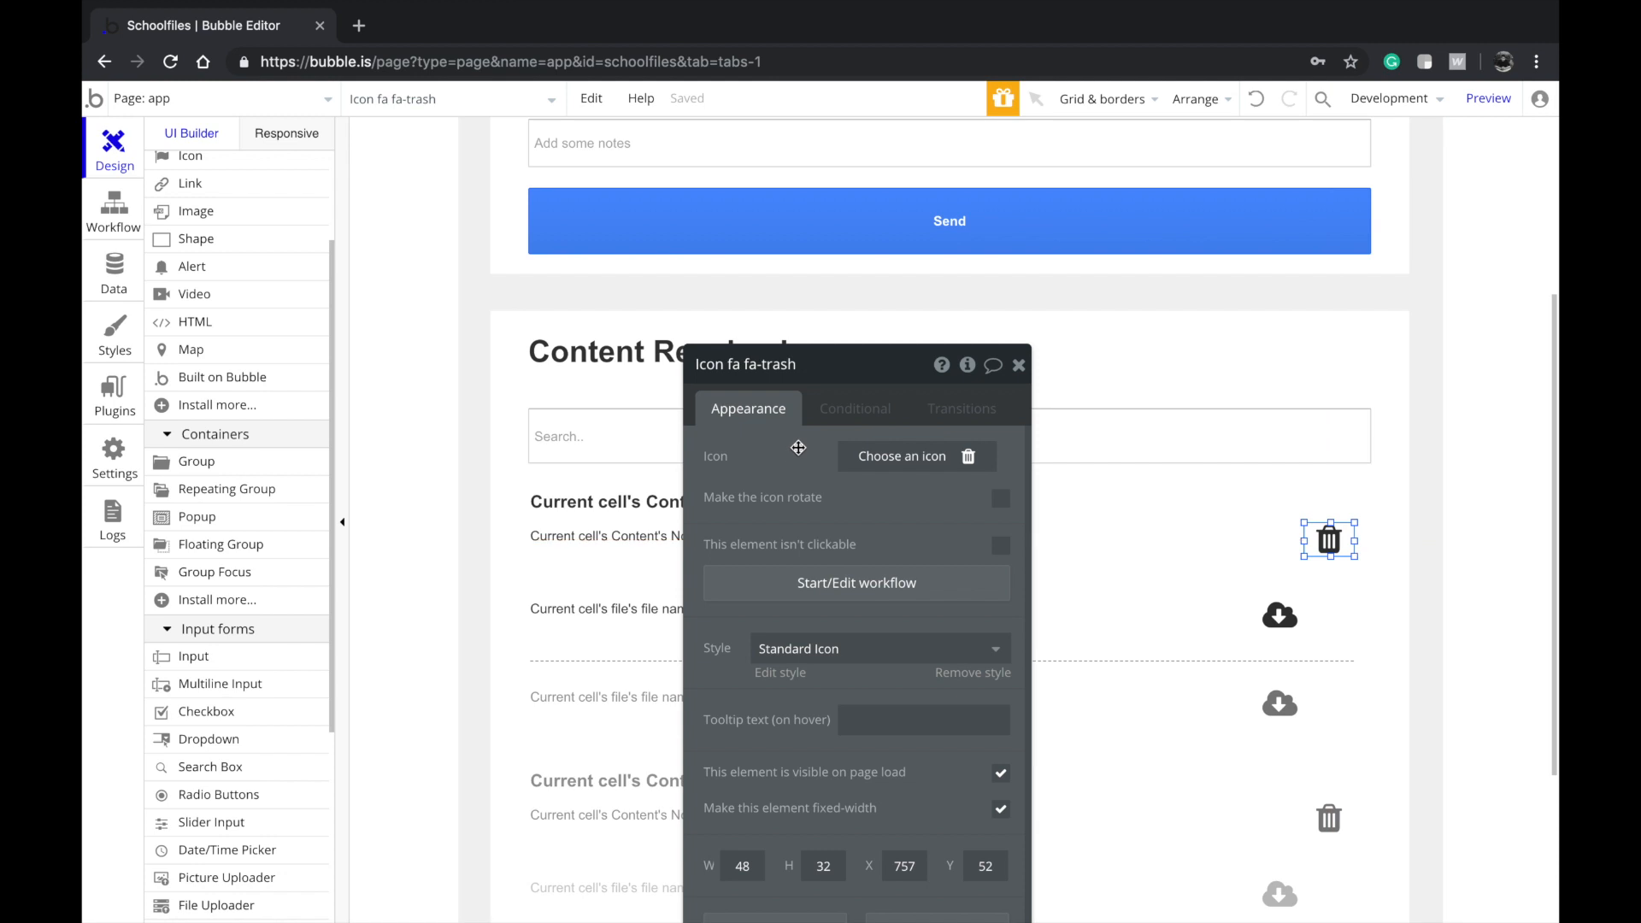
# Add a trash-icon condition: when Current cell's Content's Creator is not Current User
pyautogui.click(855, 408)
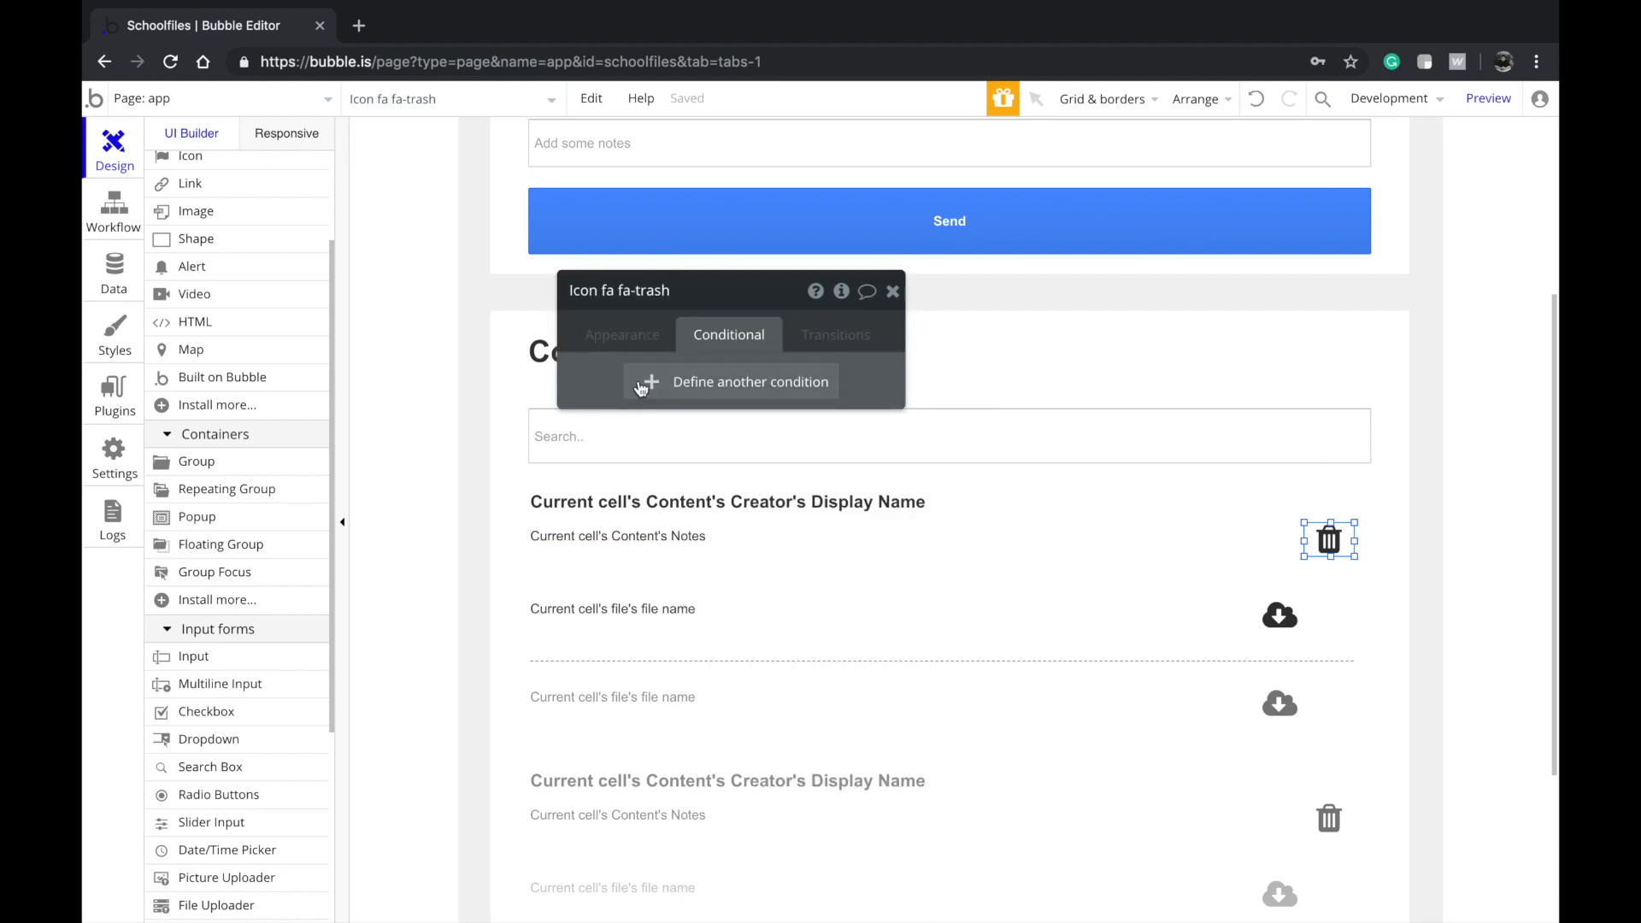
pyautogui.click(641, 387)
pyautogui.click(634, 391)
pyautogui.click(675, 448)
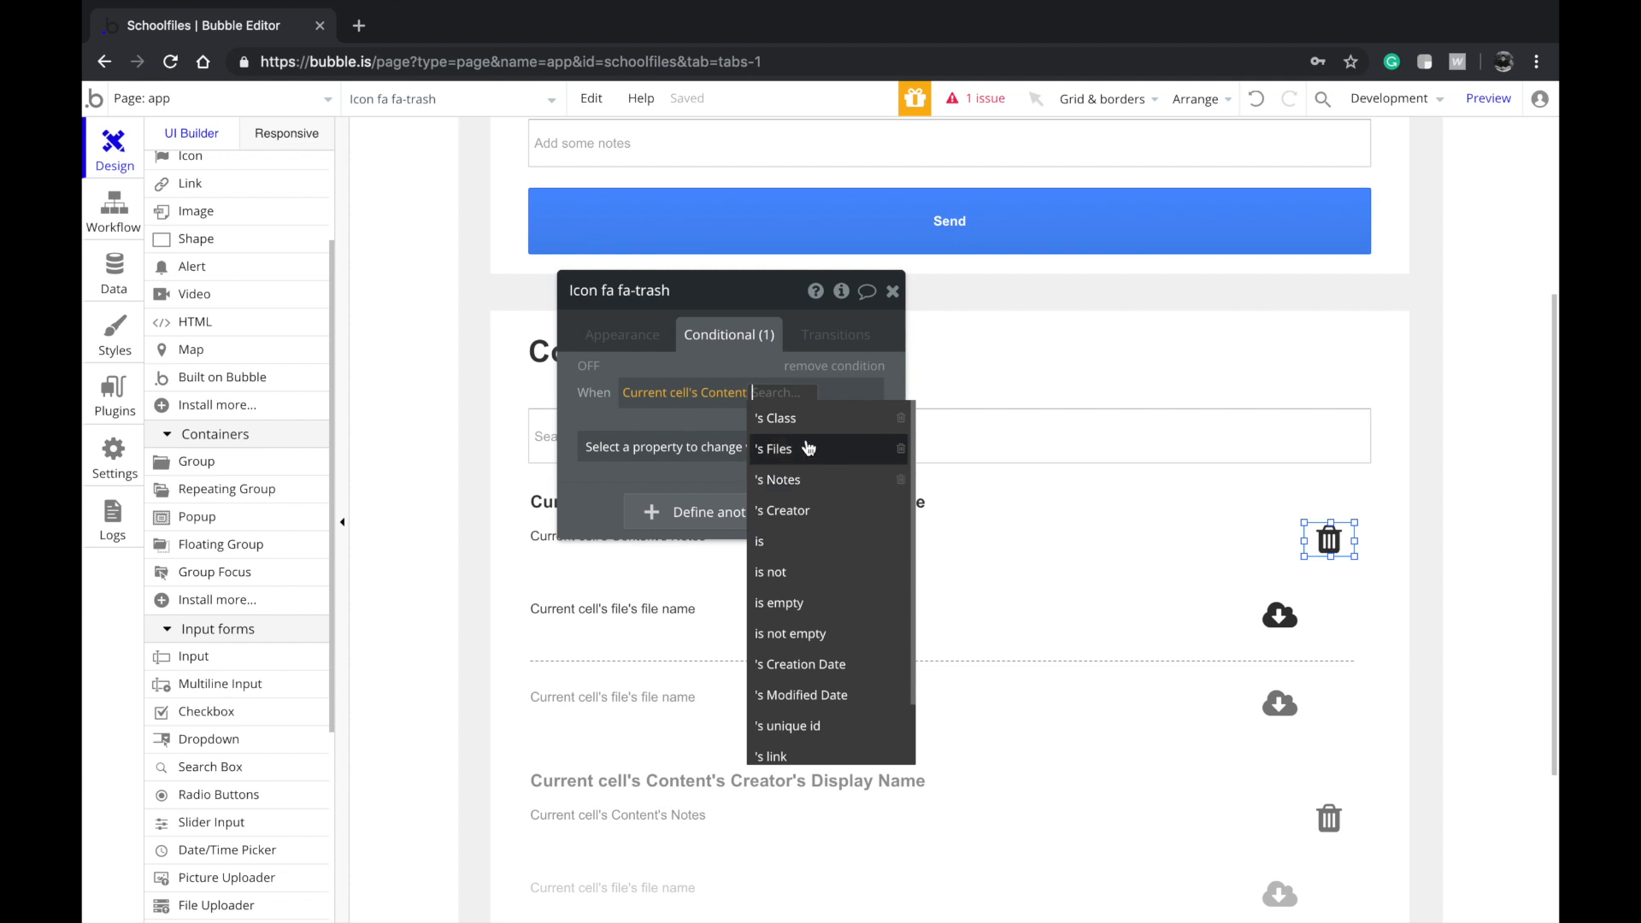
pyautogui.click(803, 511)
pyautogui.click(826, 726)
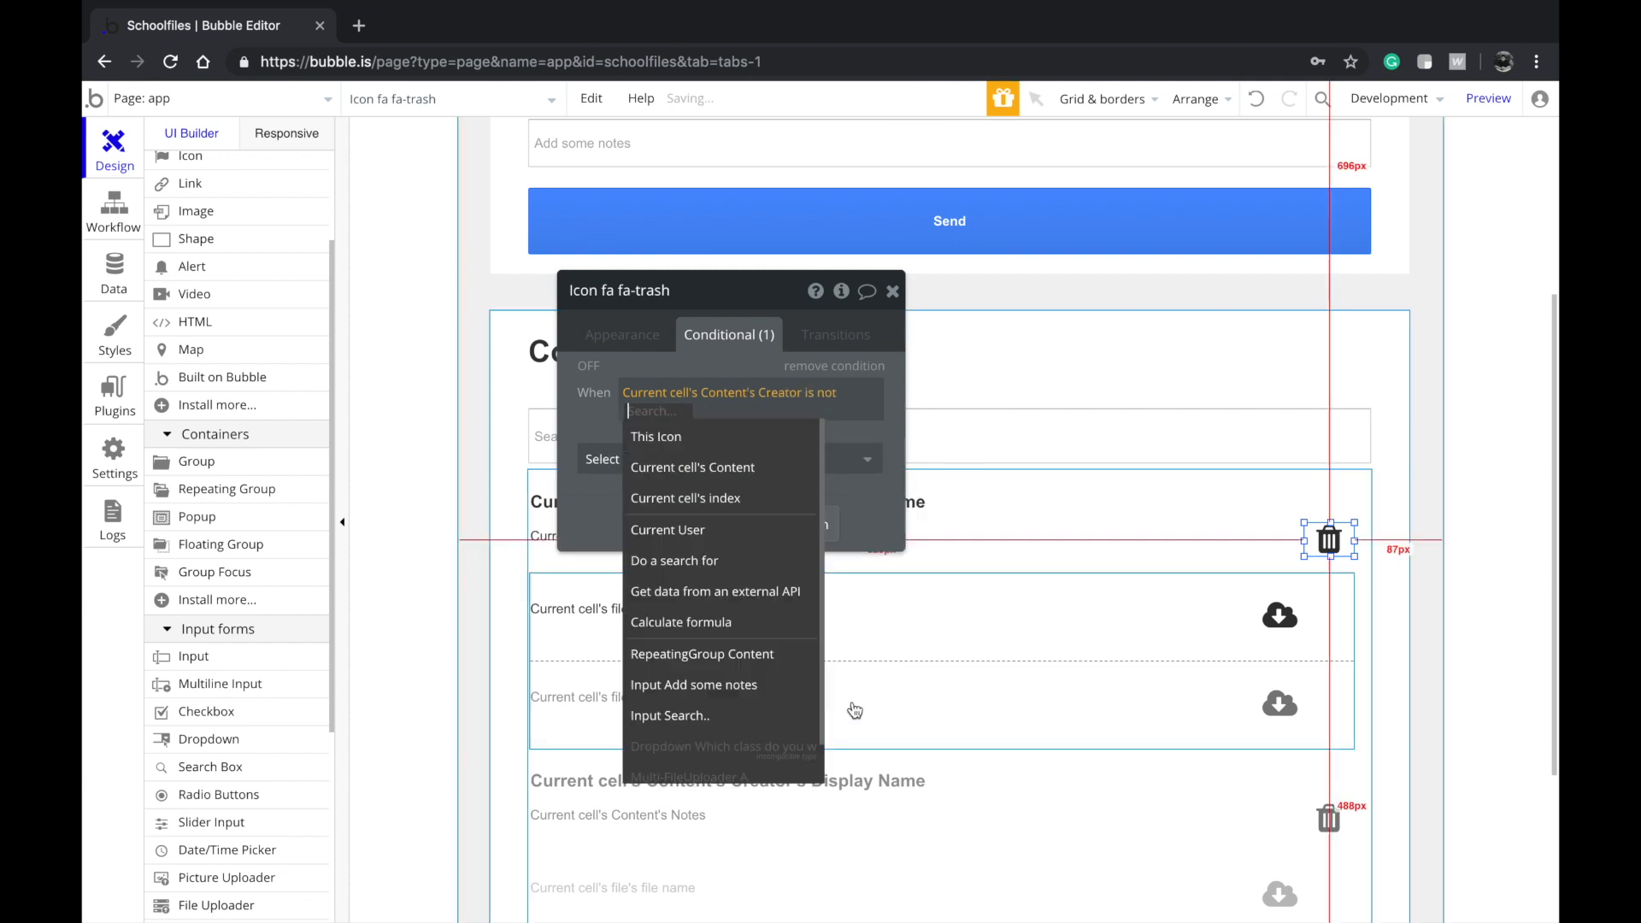
pyautogui.click(736, 530)
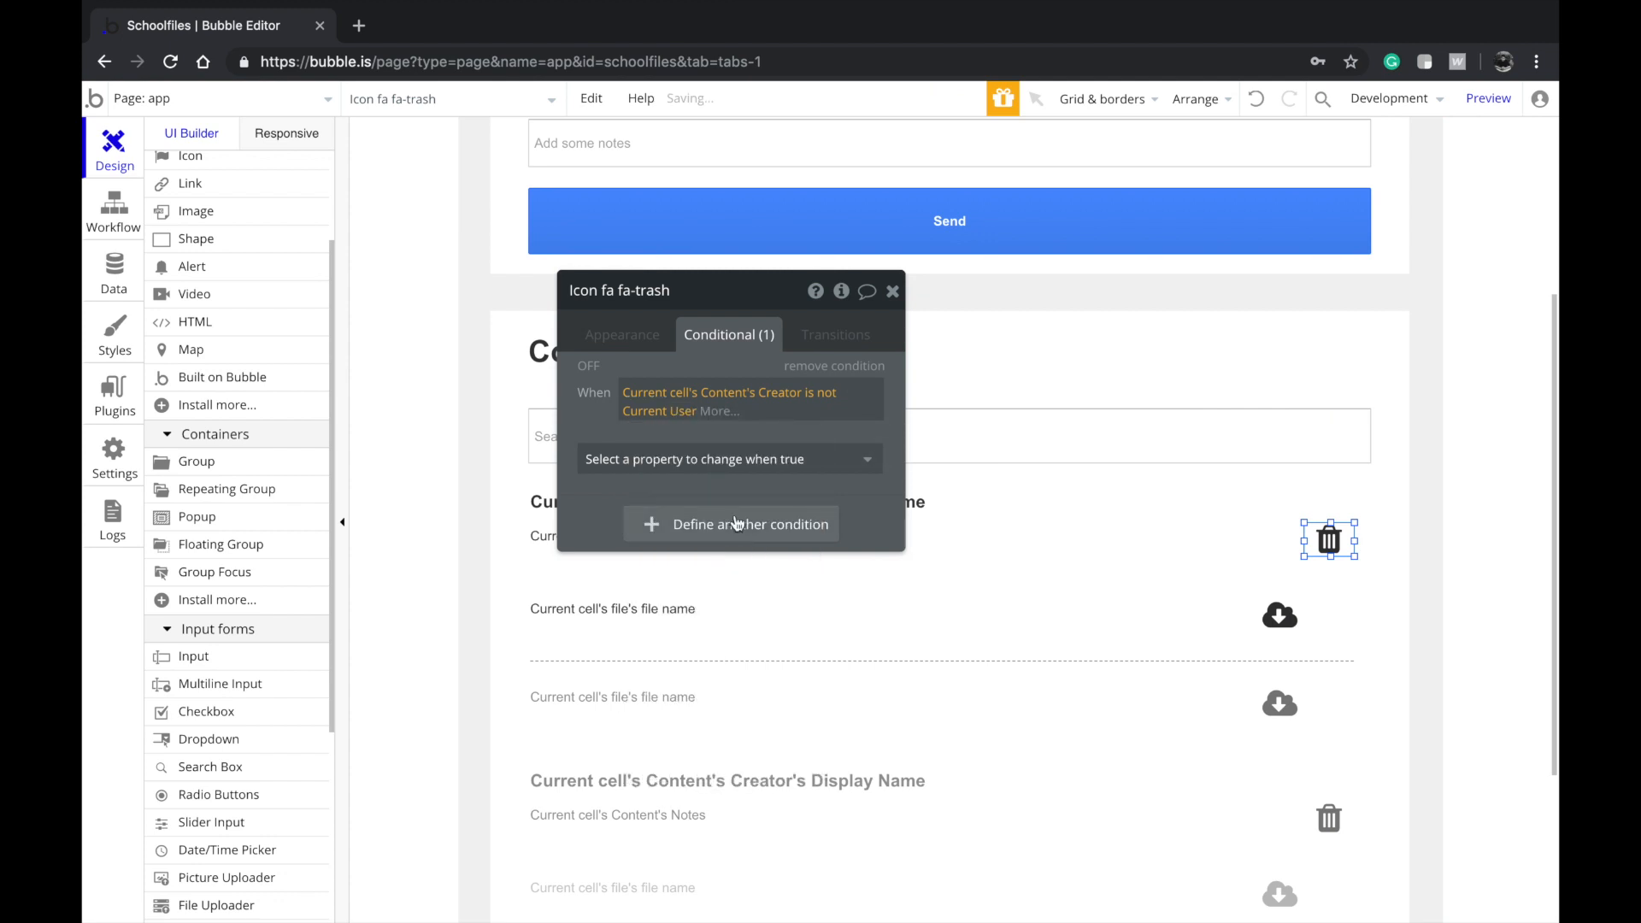
# Make that condition set 'This element is visible' unchecked
pyautogui.scroll(2, 1265, 513)
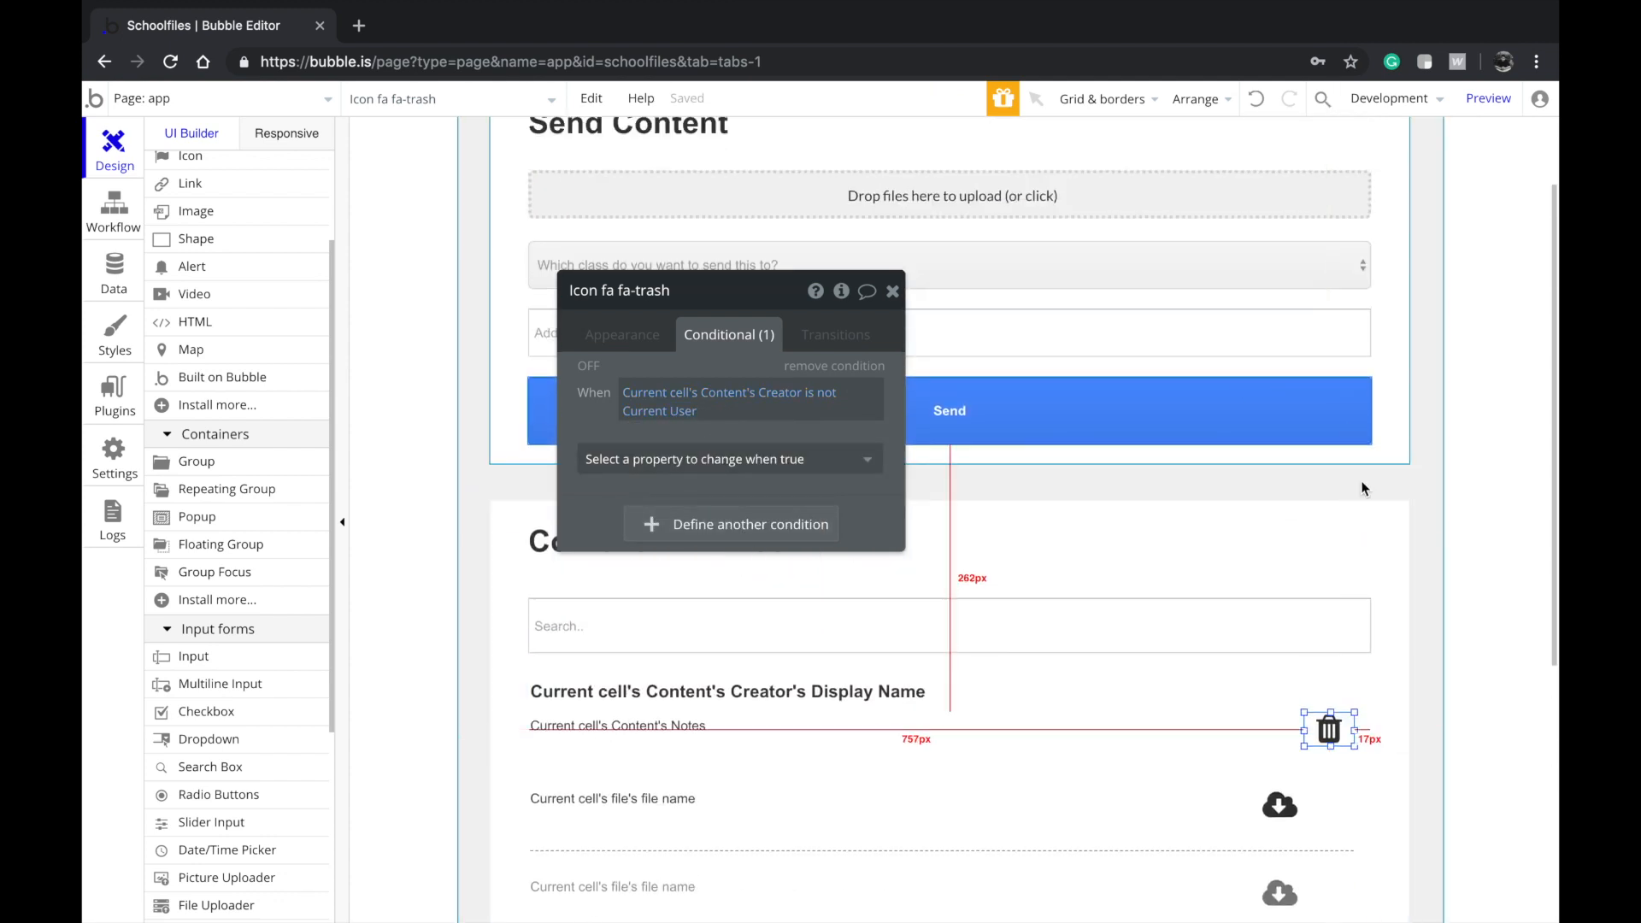
pyautogui.scroll(-2, 1342, 517)
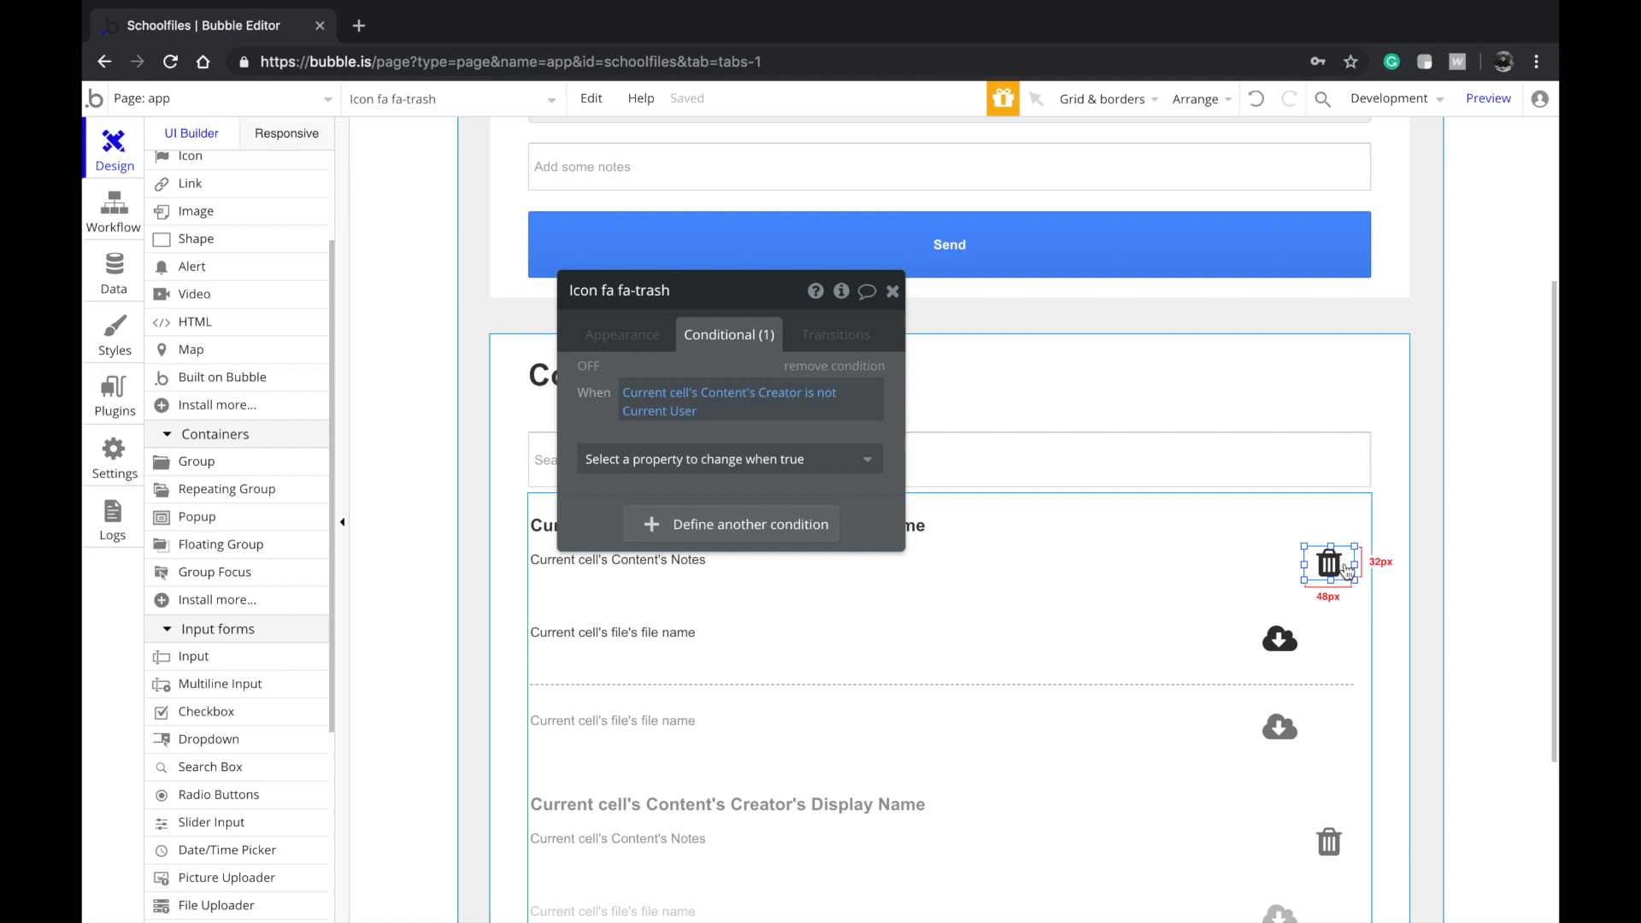
pyautogui.click(726, 459)
pyautogui.click(693, 528)
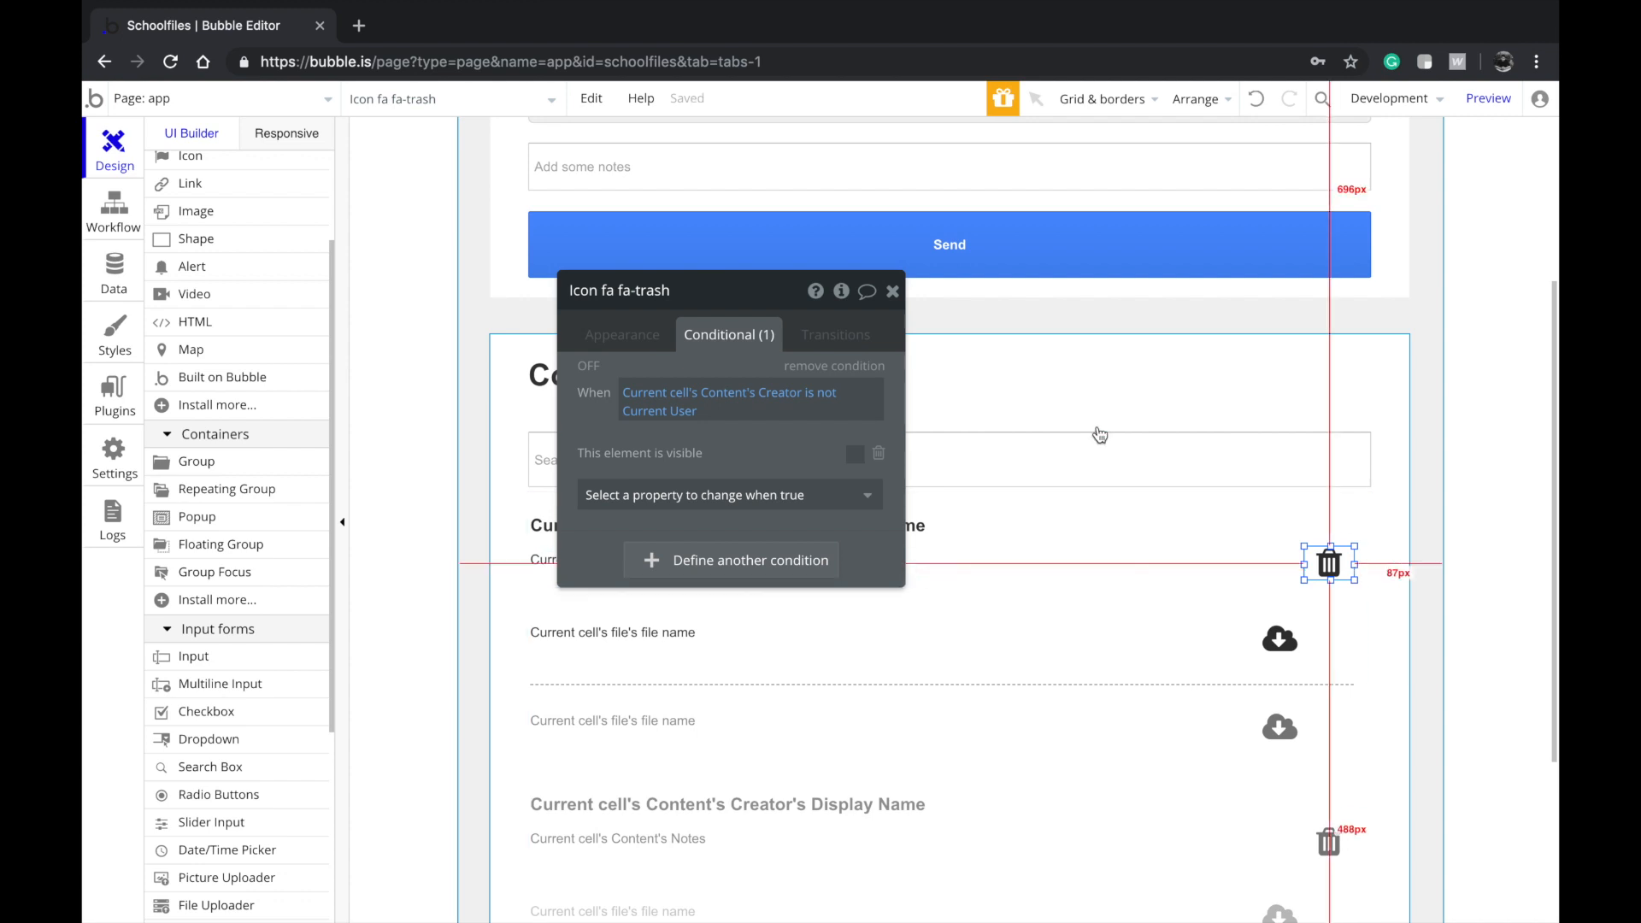
pyautogui.scroll(3, 1095, 433)
pyautogui.scroll(-2, 1094, 433)
pyautogui.scroll(-1, 1239, 648)
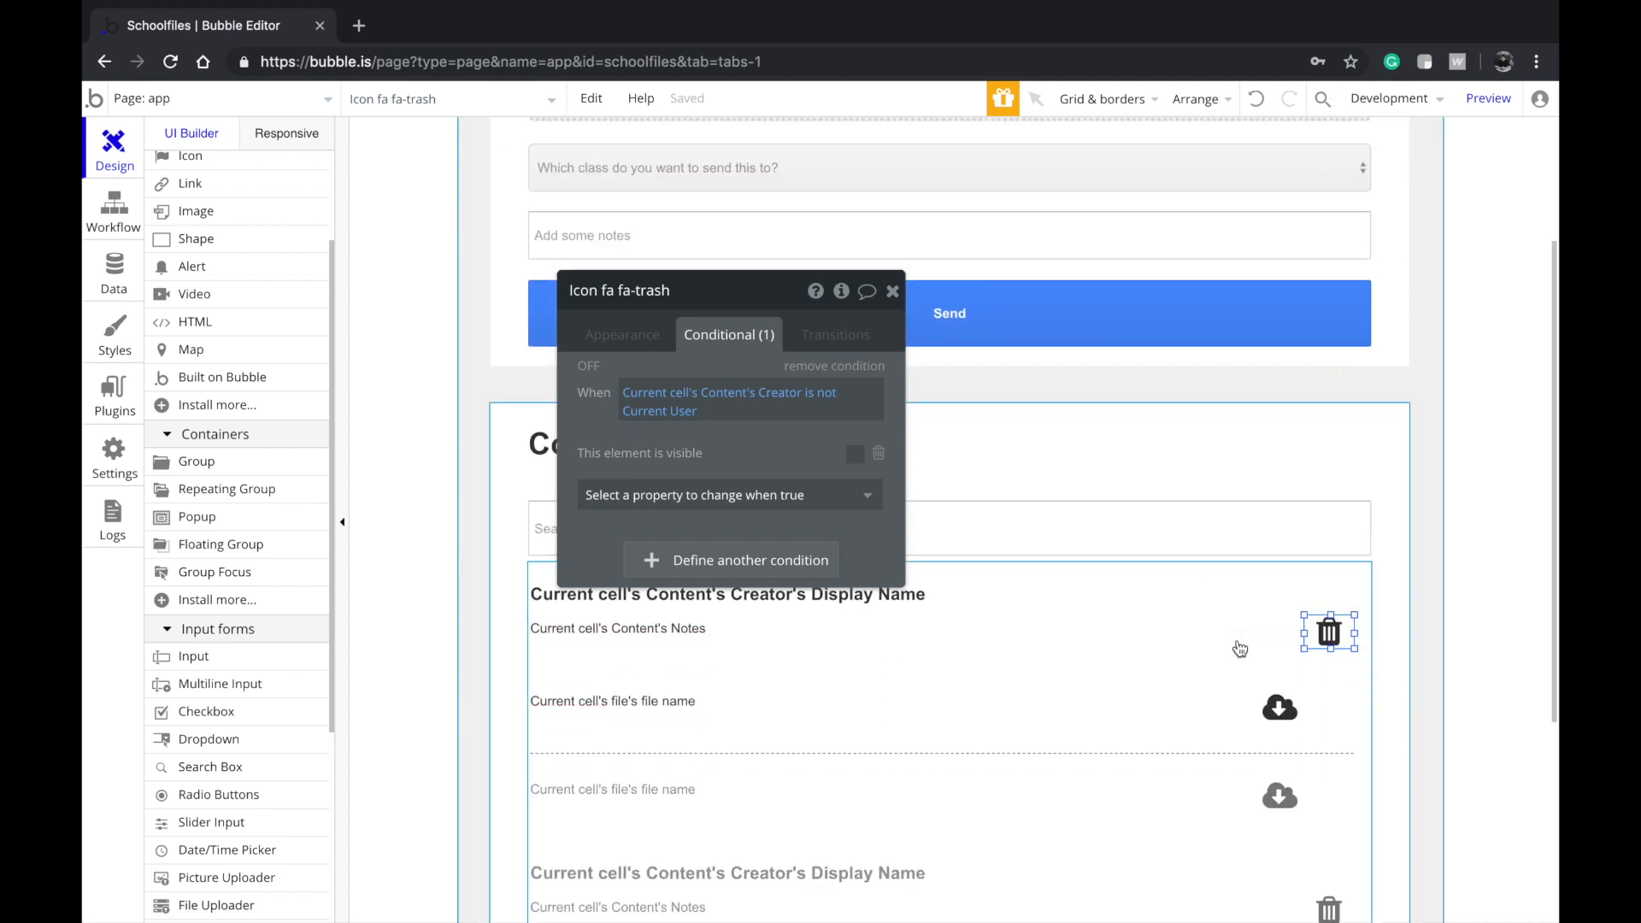
# Review the Content Received list's source: Search for Contents where Class equals Current User's Class
pyautogui.scroll(-2, 1256, 821)
pyautogui.click(1172, 792)
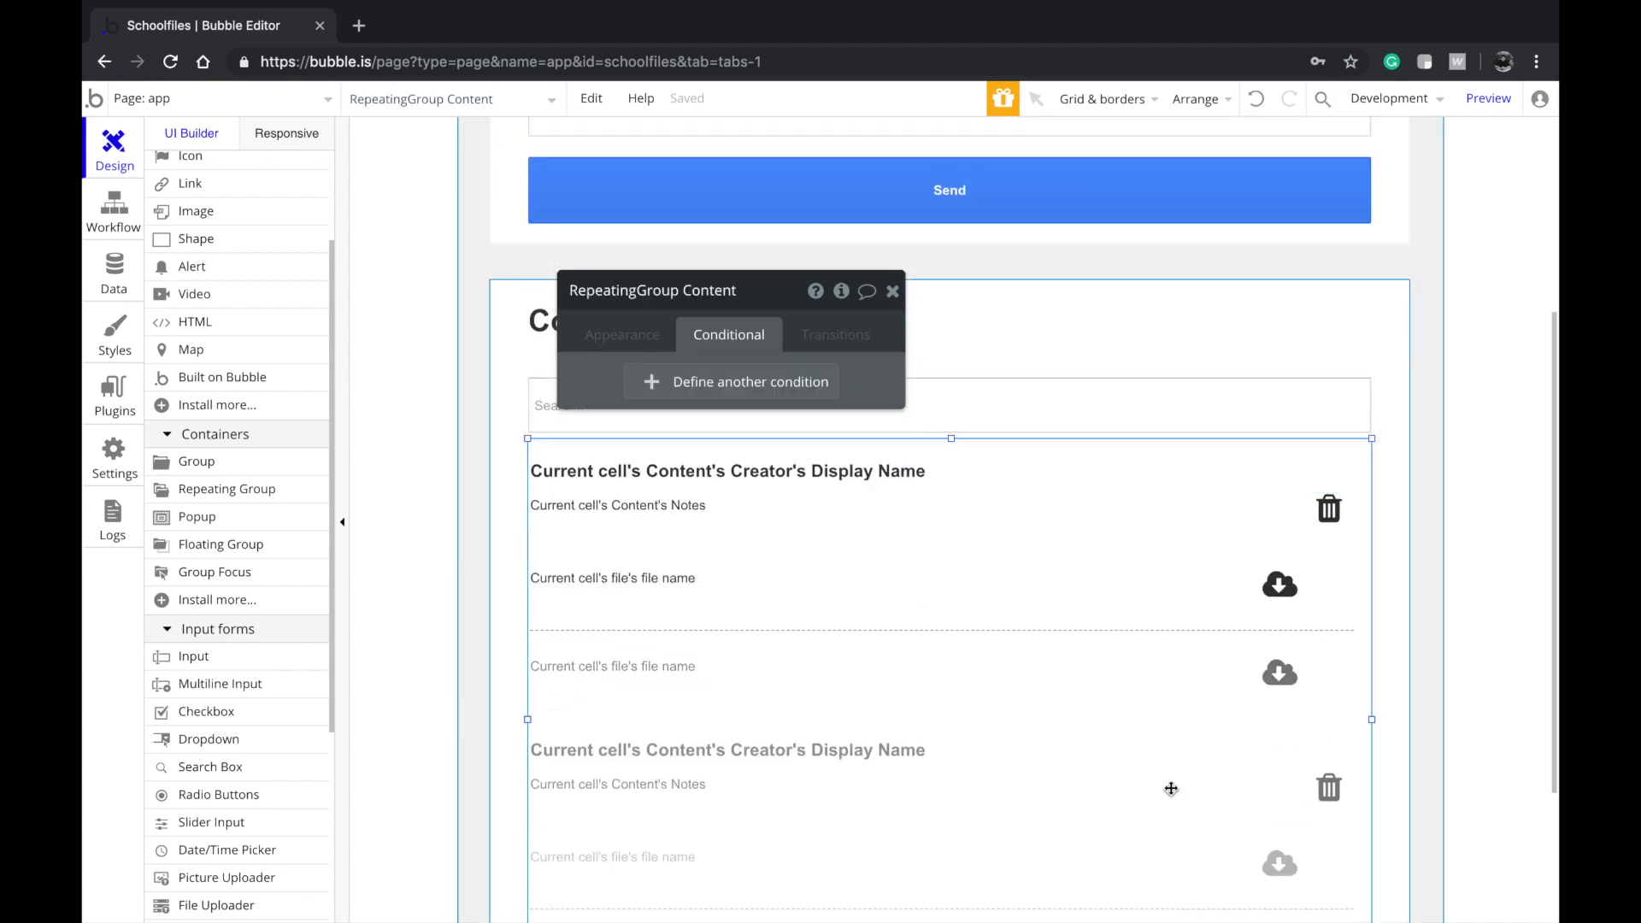
pyautogui.click(641, 338)
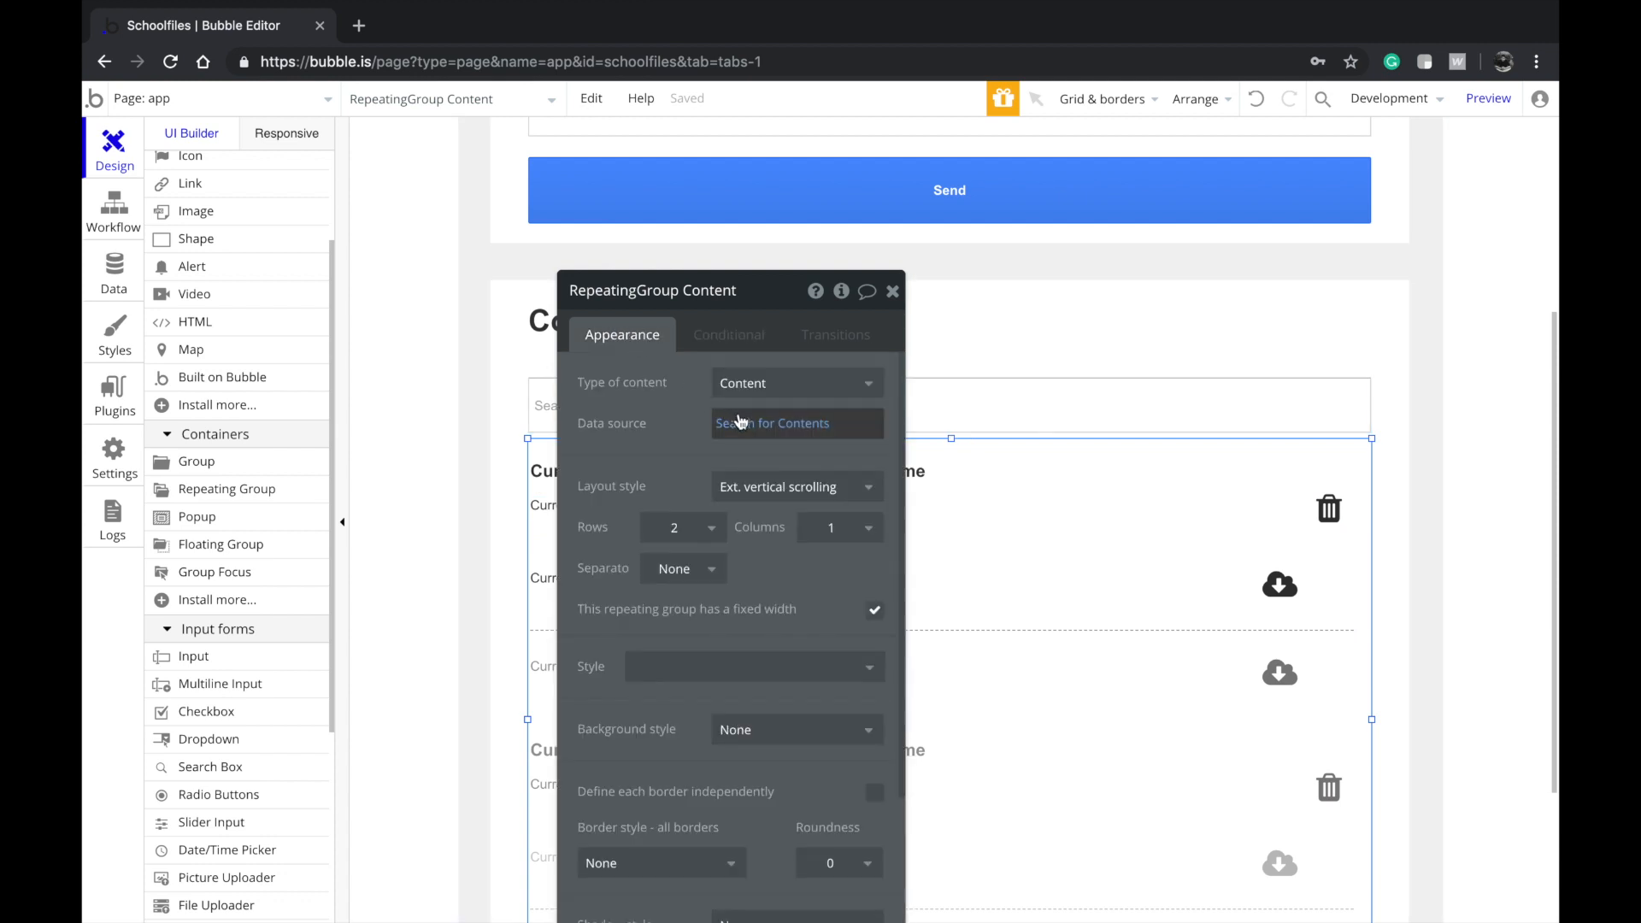
pyautogui.click(741, 422)
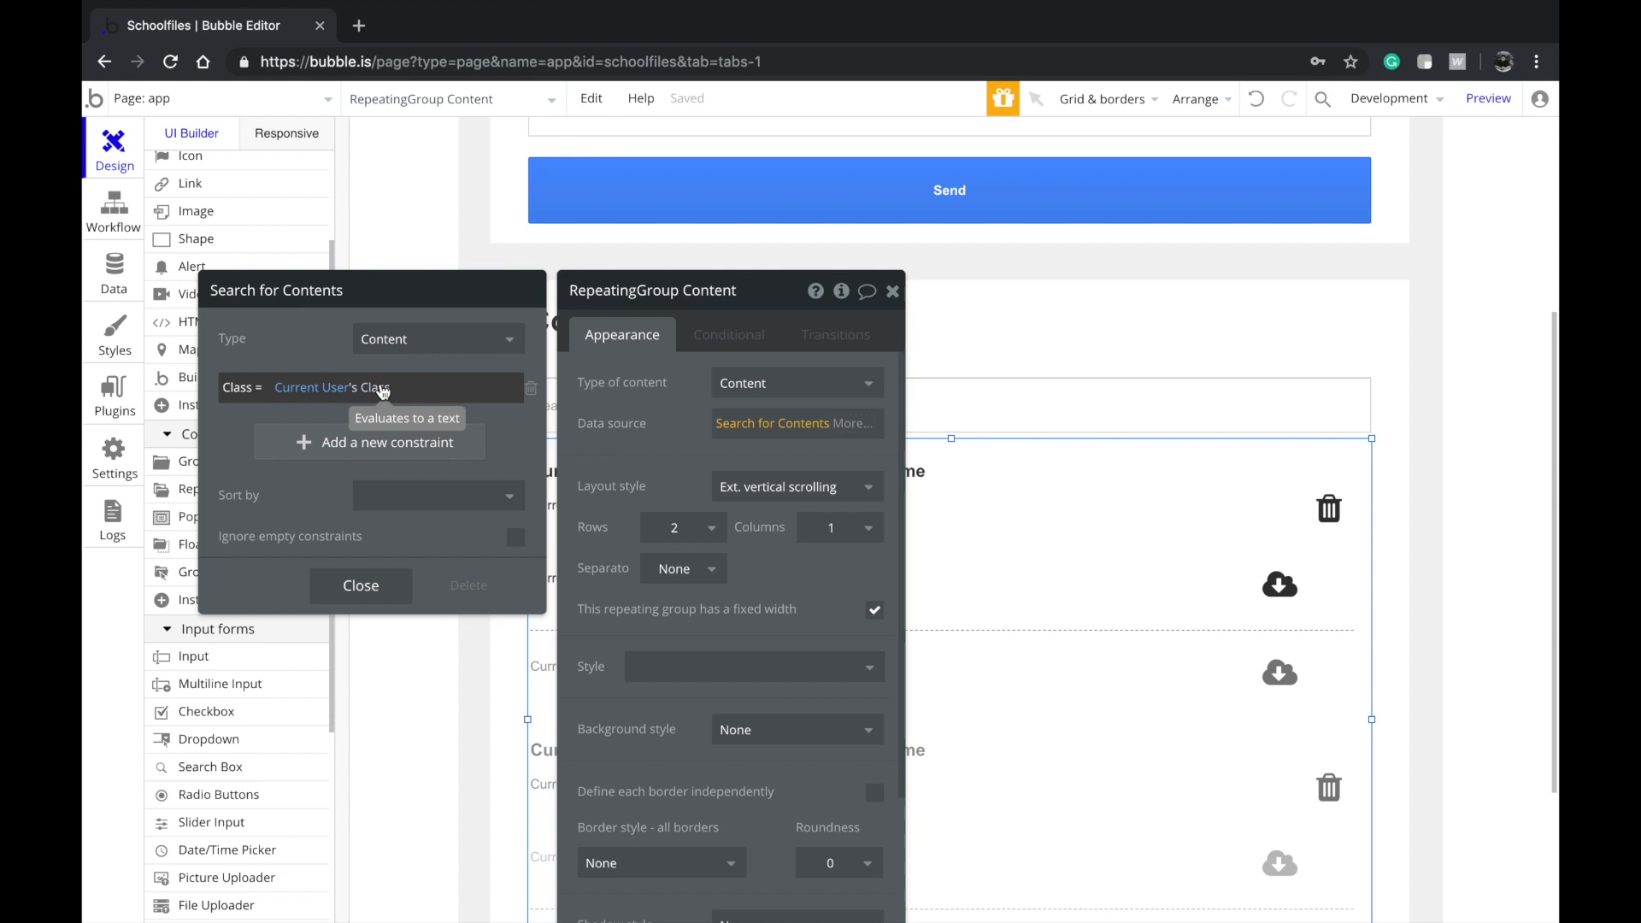
pyautogui.click(361, 585)
pyautogui.moveTo(560, 458); pyautogui.dragTo(321, 370)
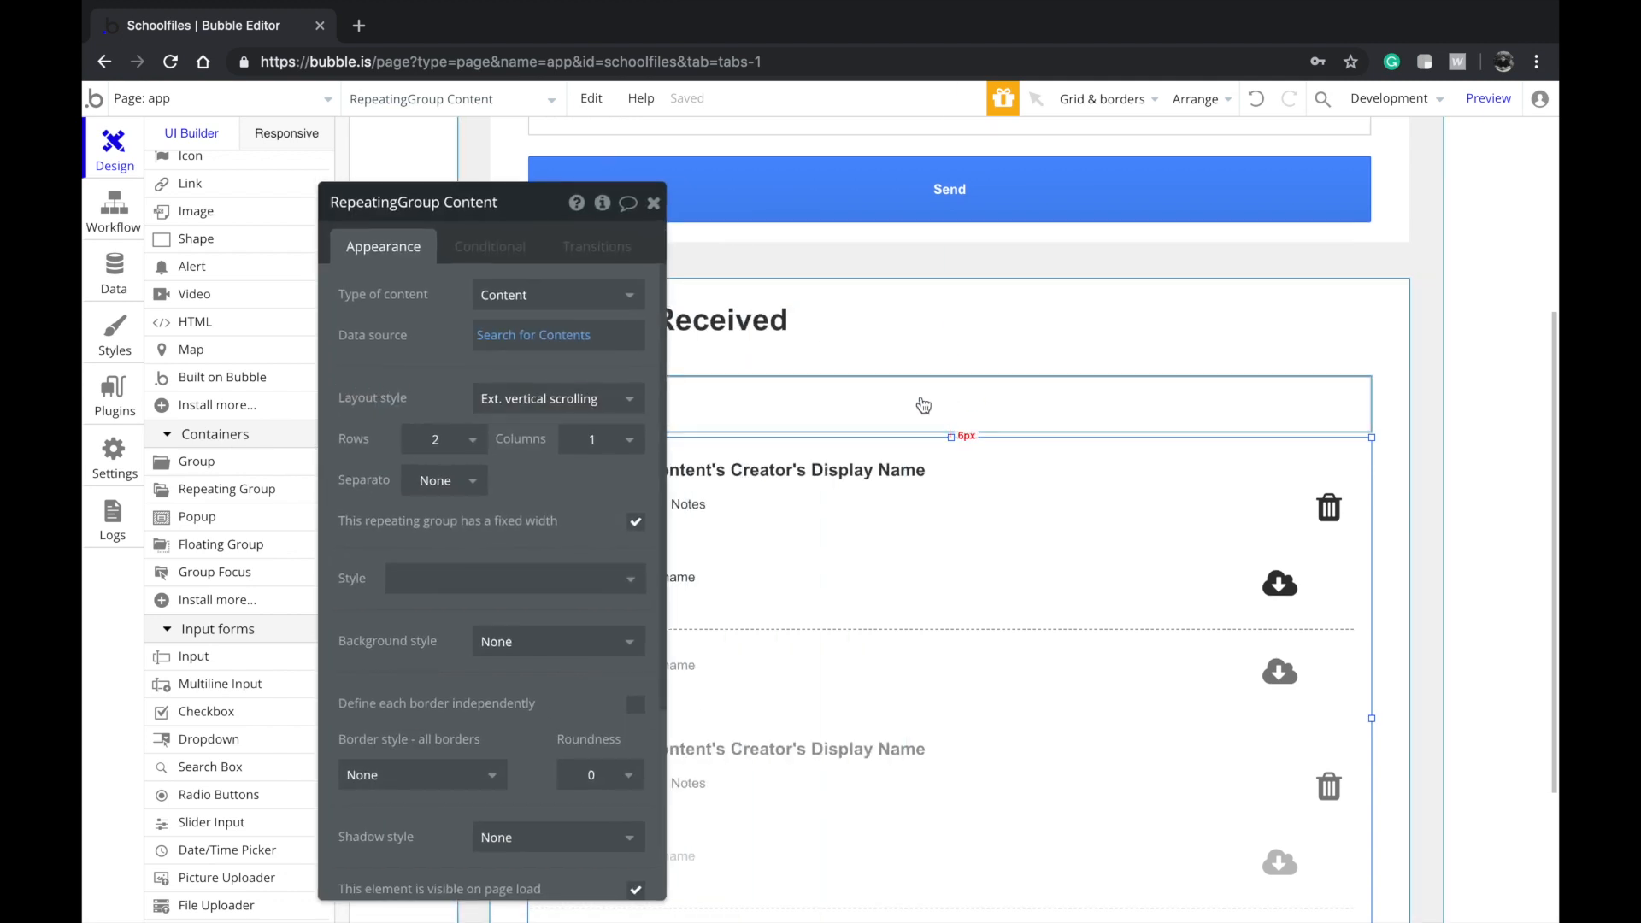
# Delete the existing condition from the first row's trash icon
pyautogui.scroll(-3, 1023, 394)
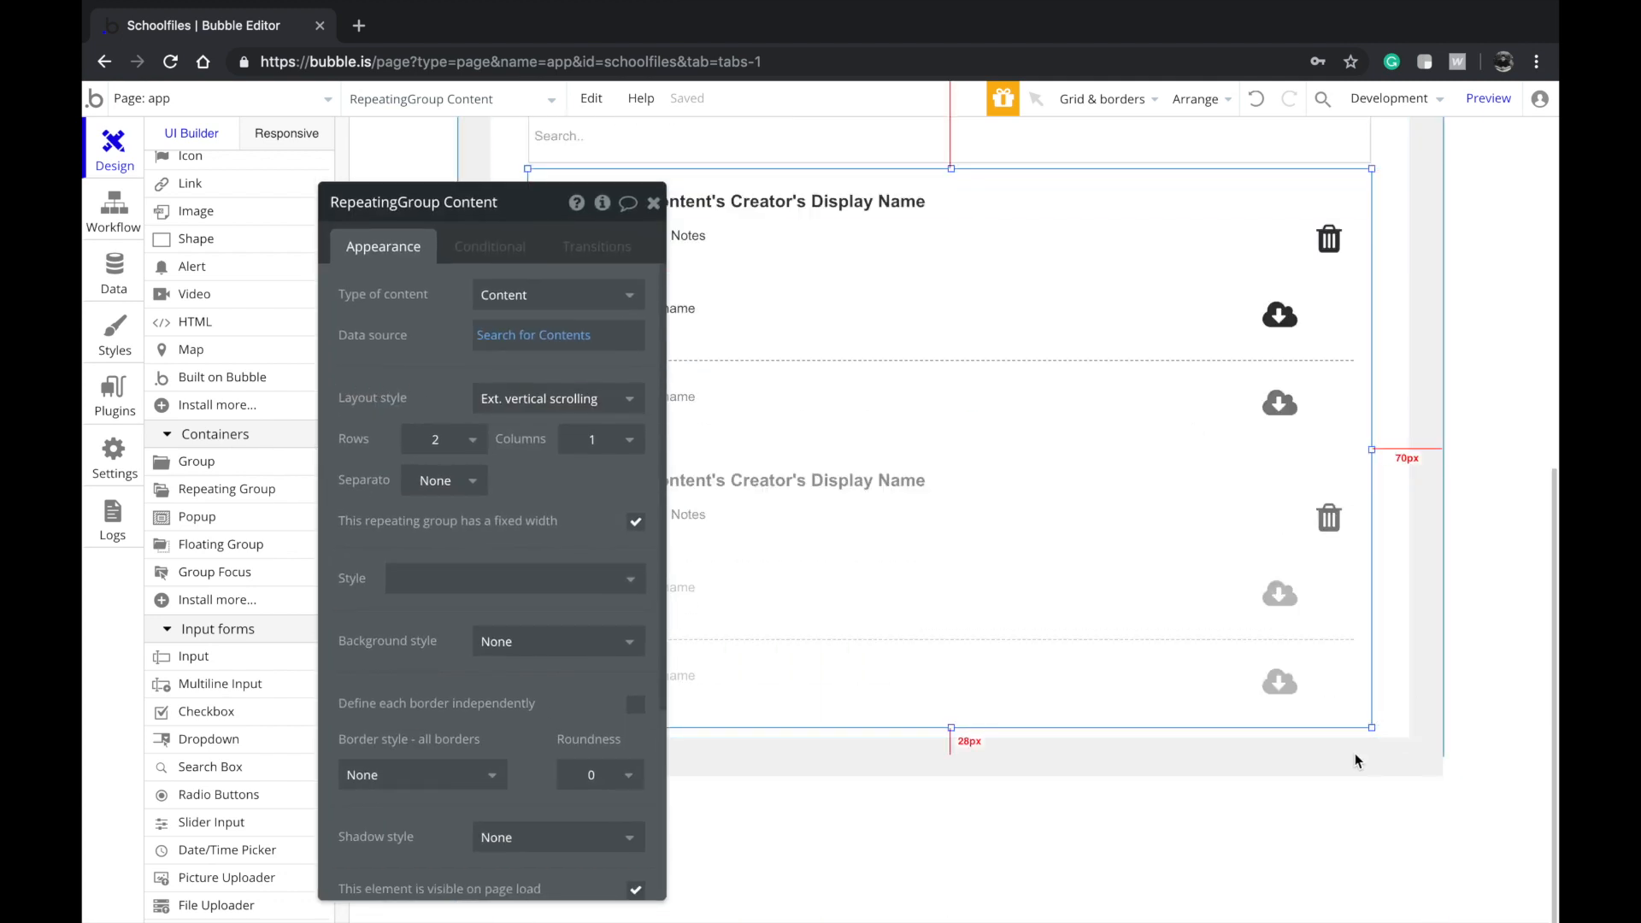
pyautogui.scroll(2, 1355, 752)
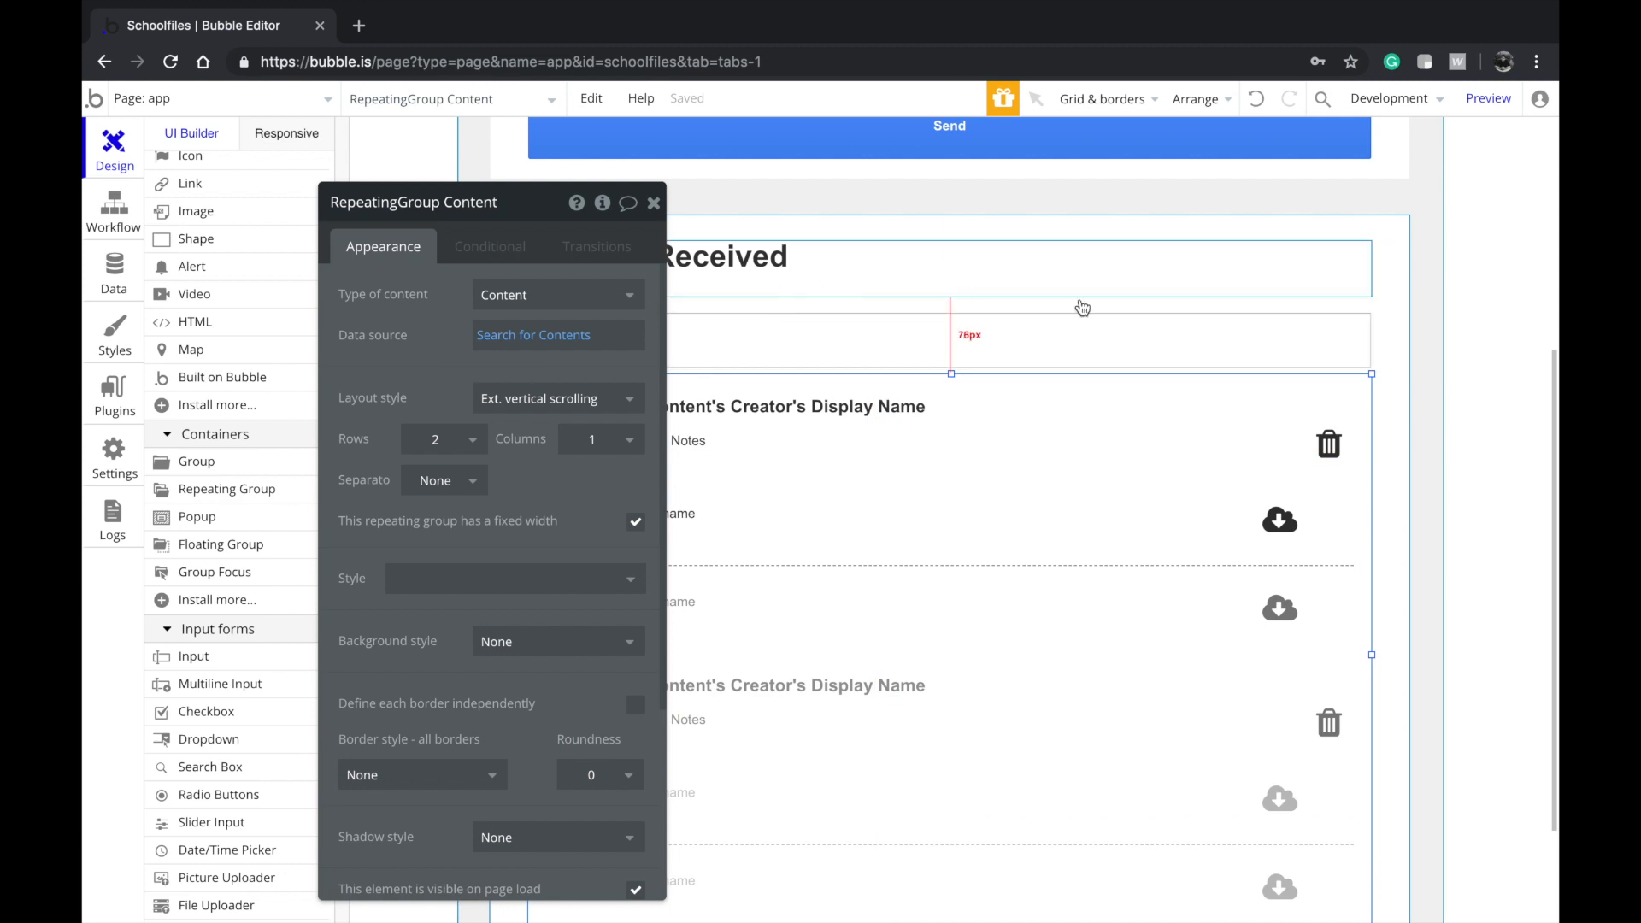
pyautogui.scroll(-1, 1392, 410)
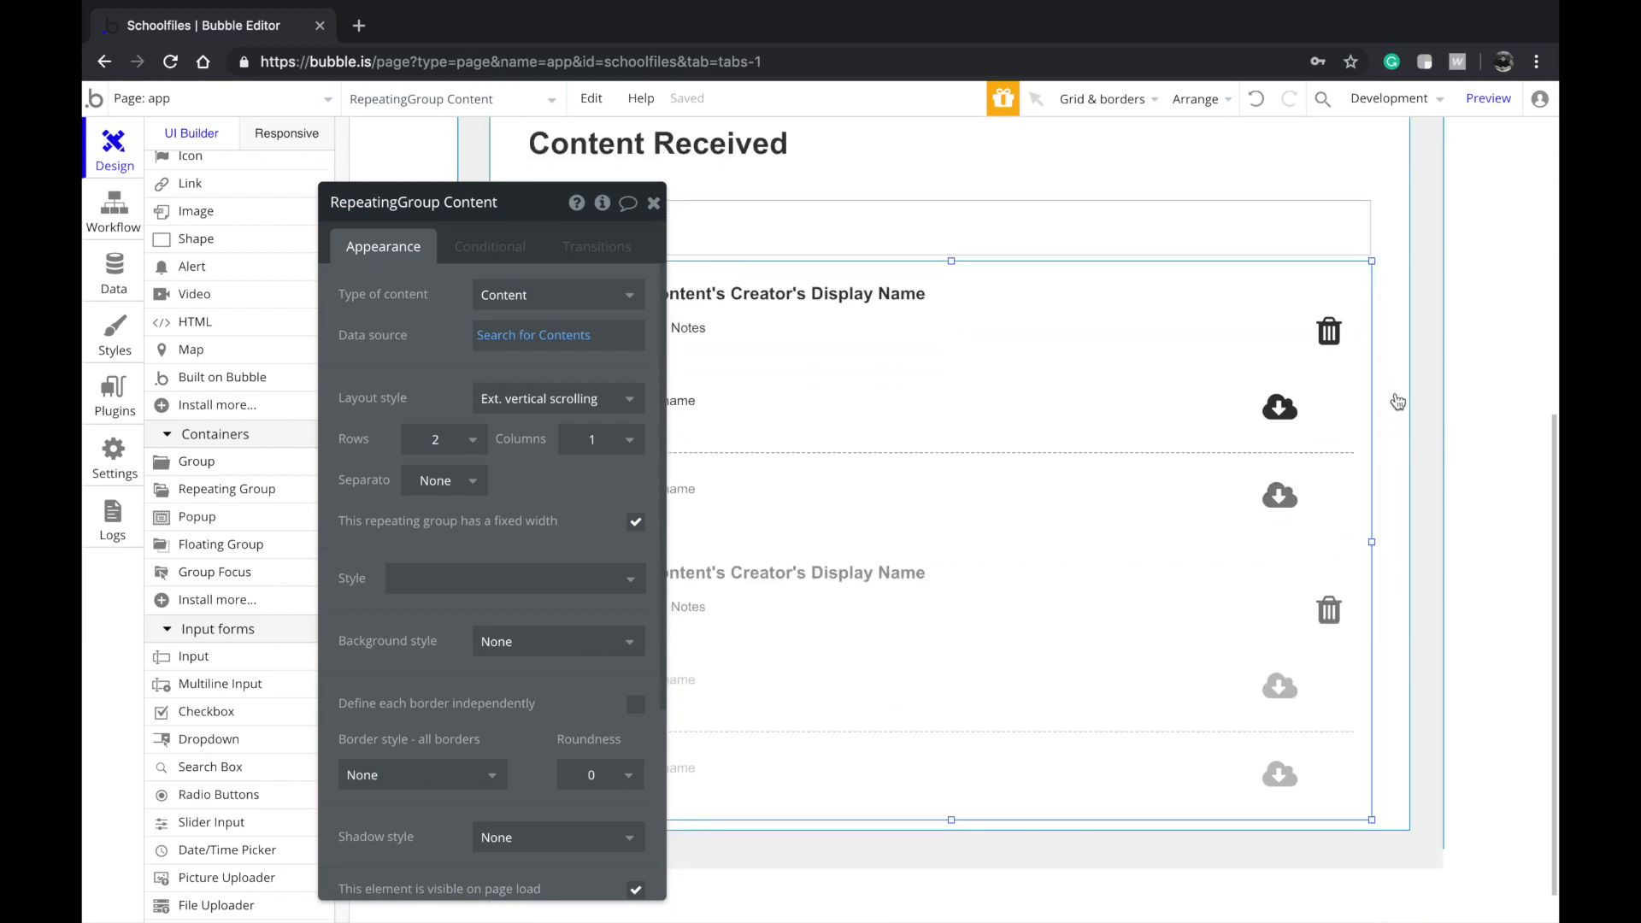
pyautogui.click(1328, 331)
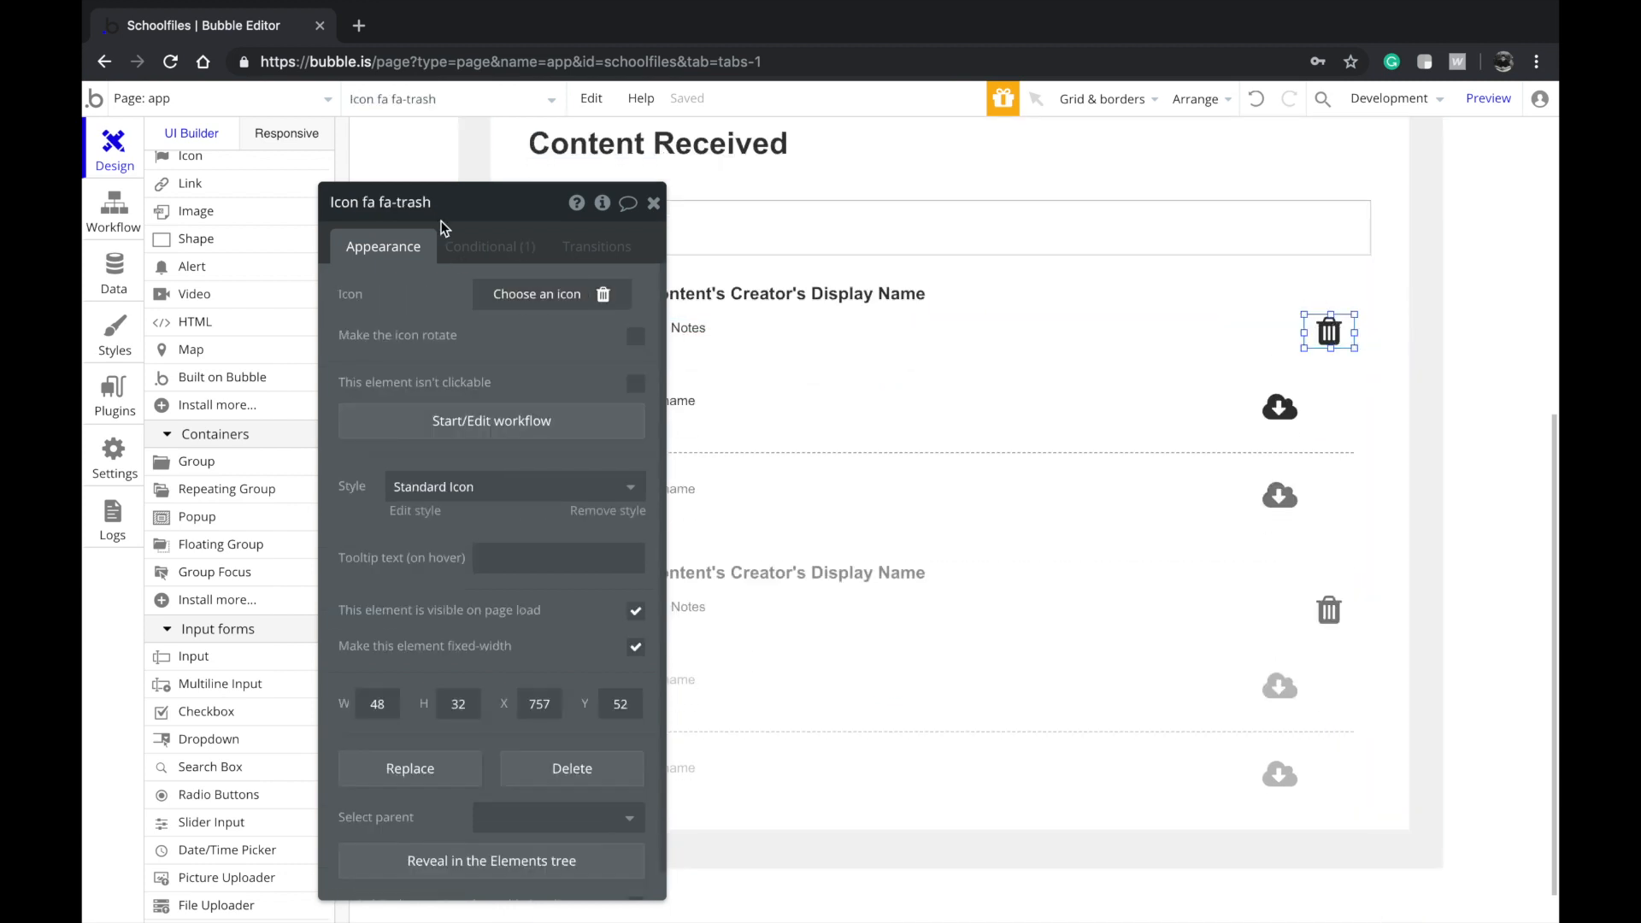
pyautogui.click(486, 249)
pyautogui.click(578, 282)
pyautogui.click(383, 246)
pyautogui.scroll(5, 1050, 186)
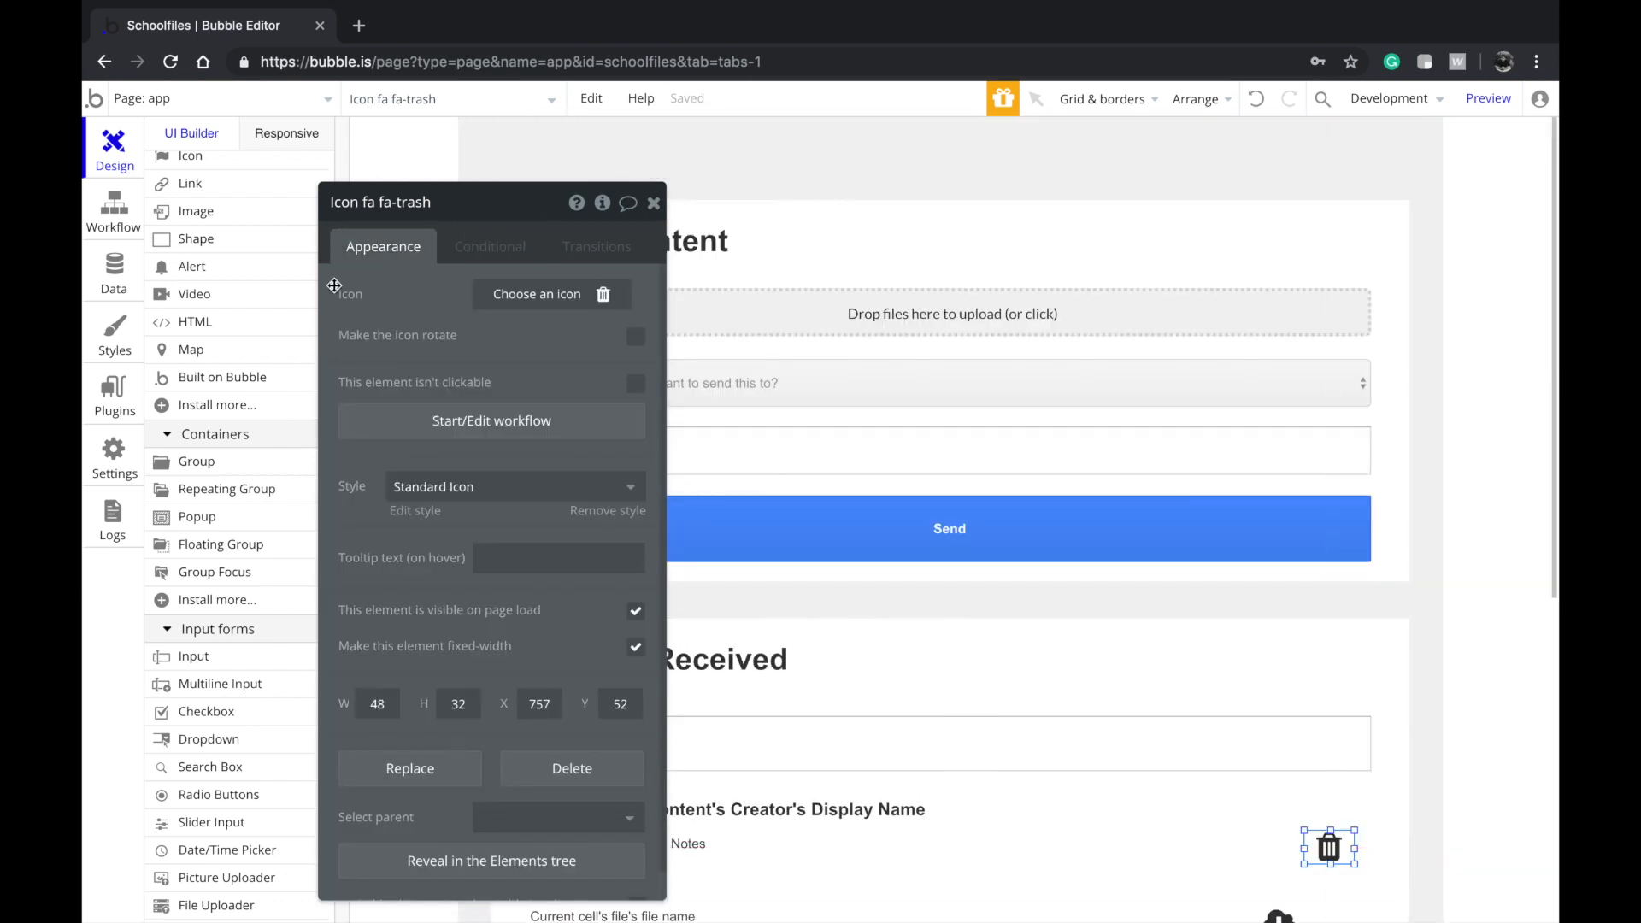
pyautogui.scroll(3, 221, 260)
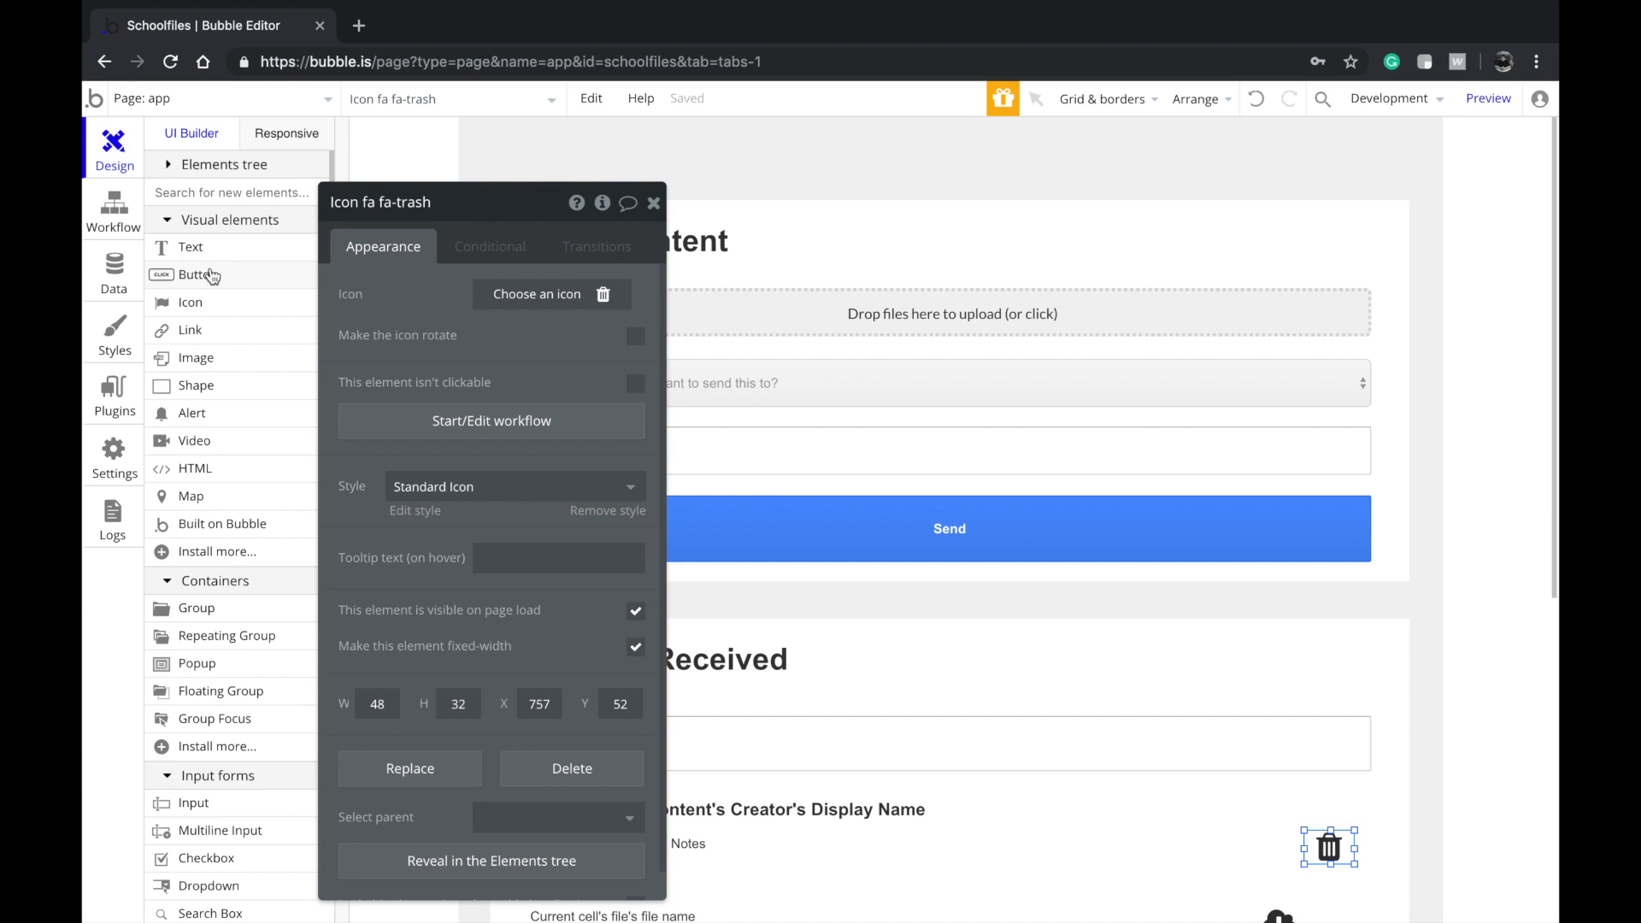
pyautogui.click(263, 271)
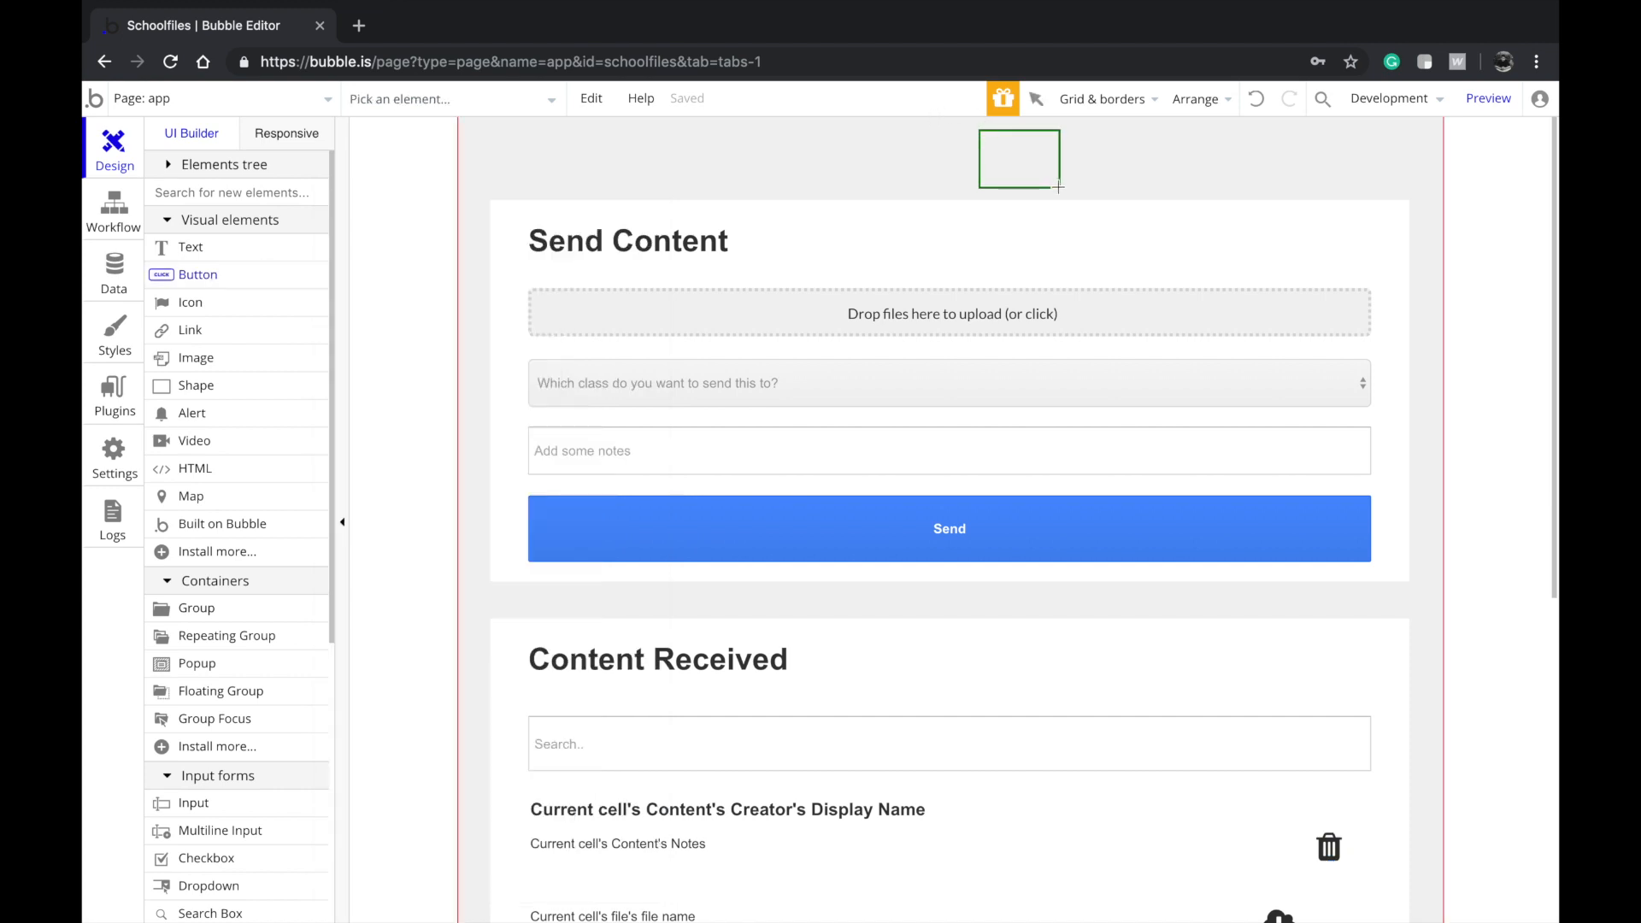
# Place a Logout button at the top right whose click workflow logs the user out
pyautogui.moveTo(1102, 186); pyautogui.dragTo(1104, 187)
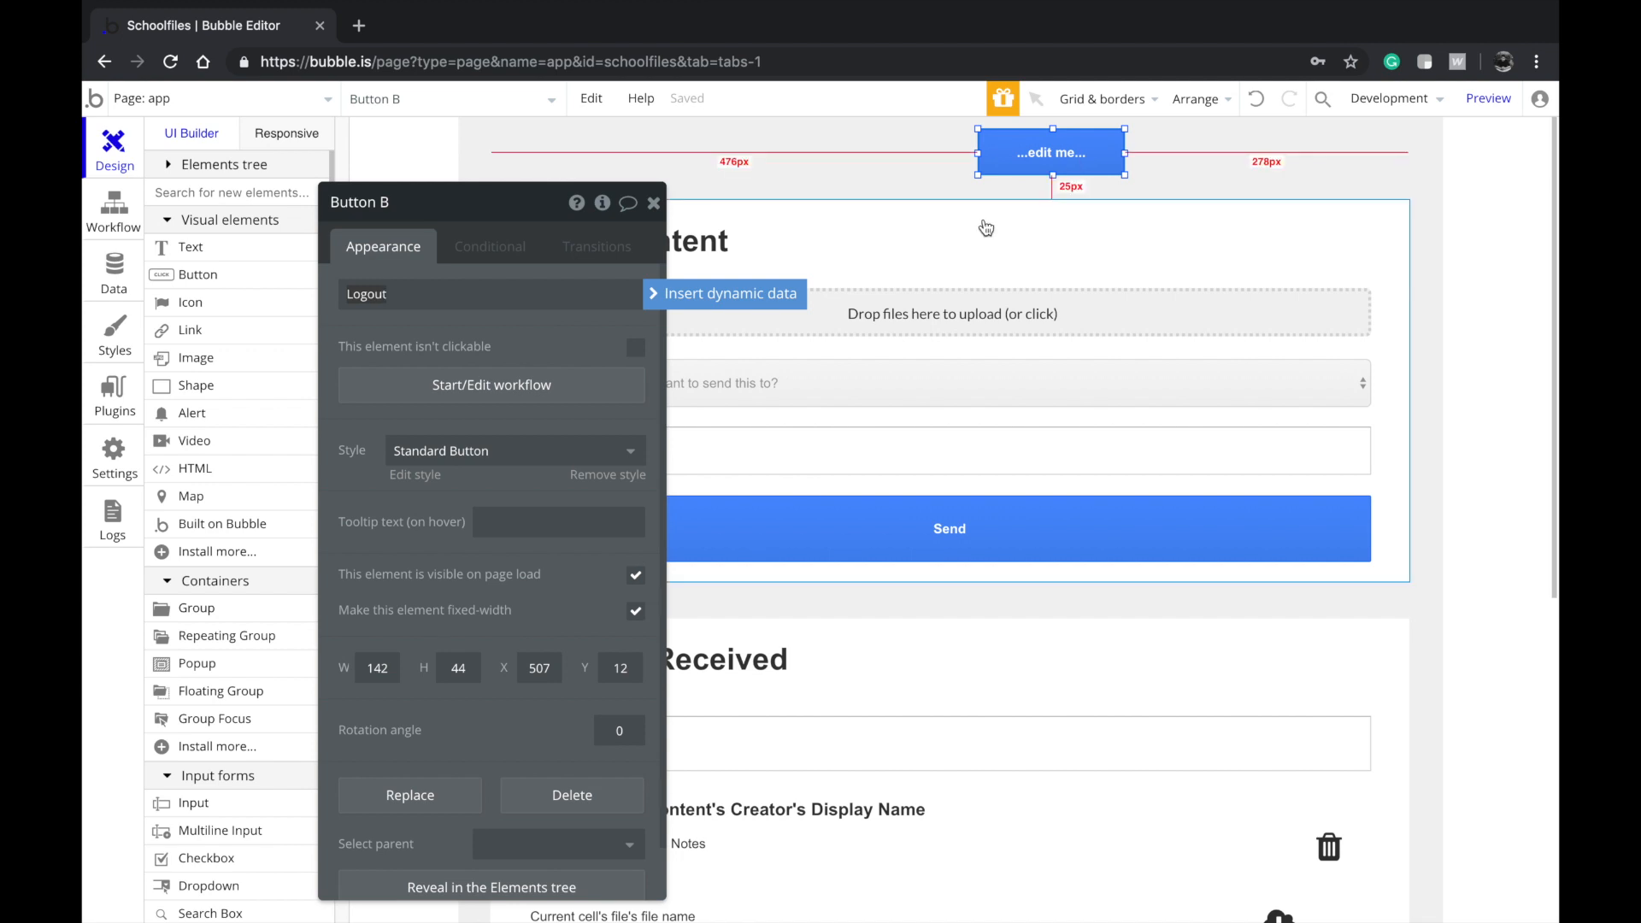
pyautogui.moveTo(1093, 163); pyautogui.dragTo(1379, 169)
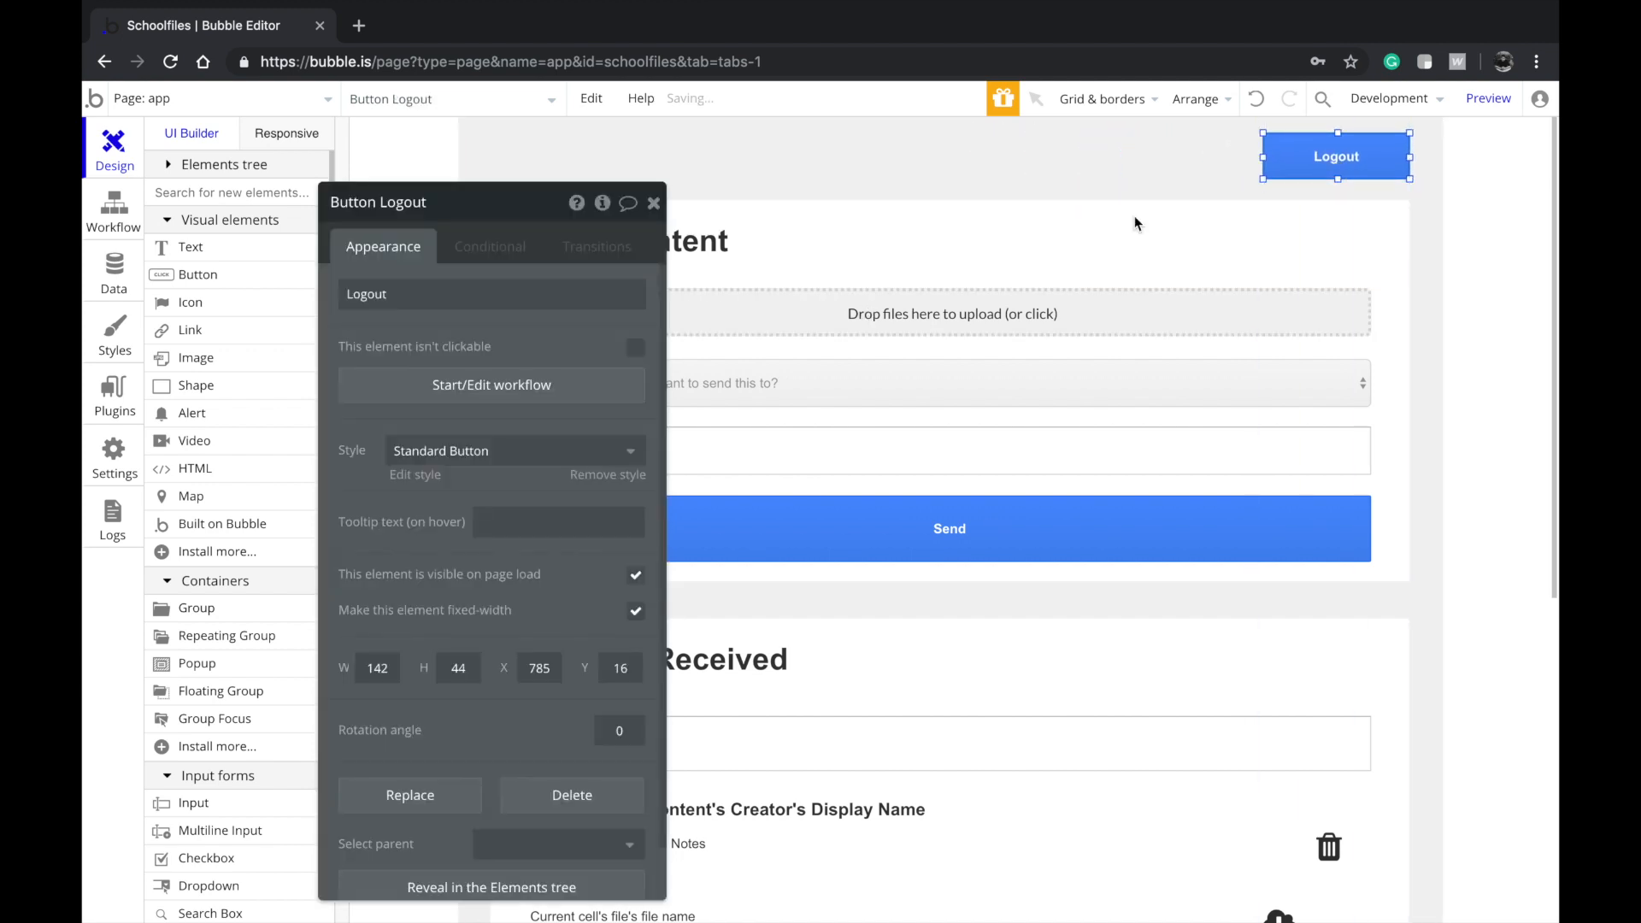
pyautogui.click(471, 386)
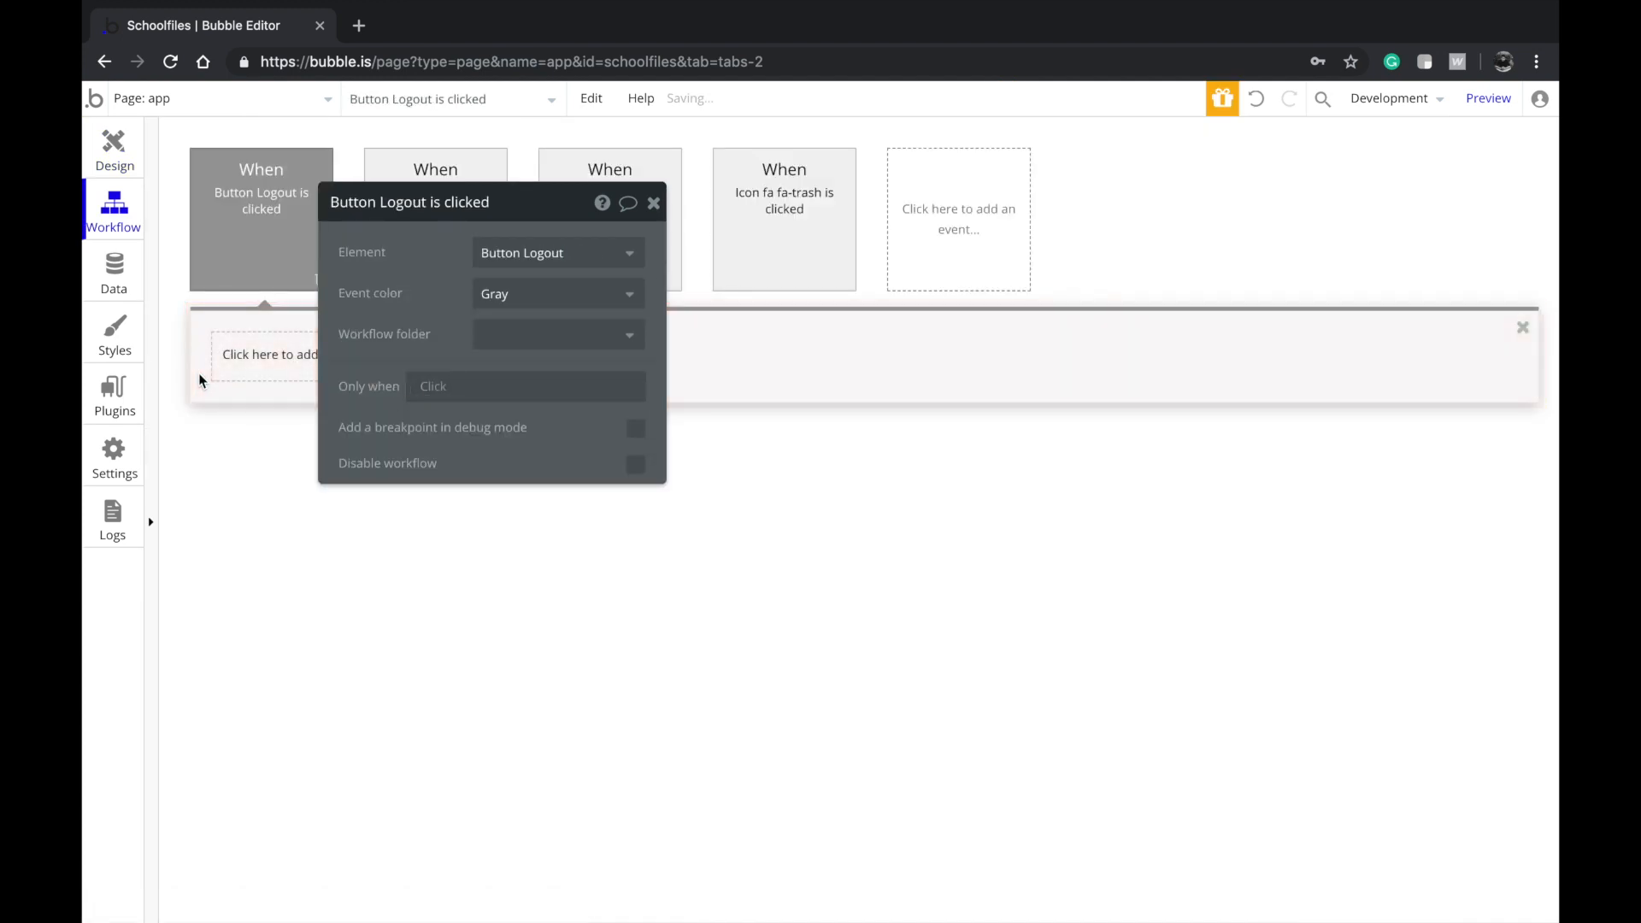
pyautogui.click(262, 351)
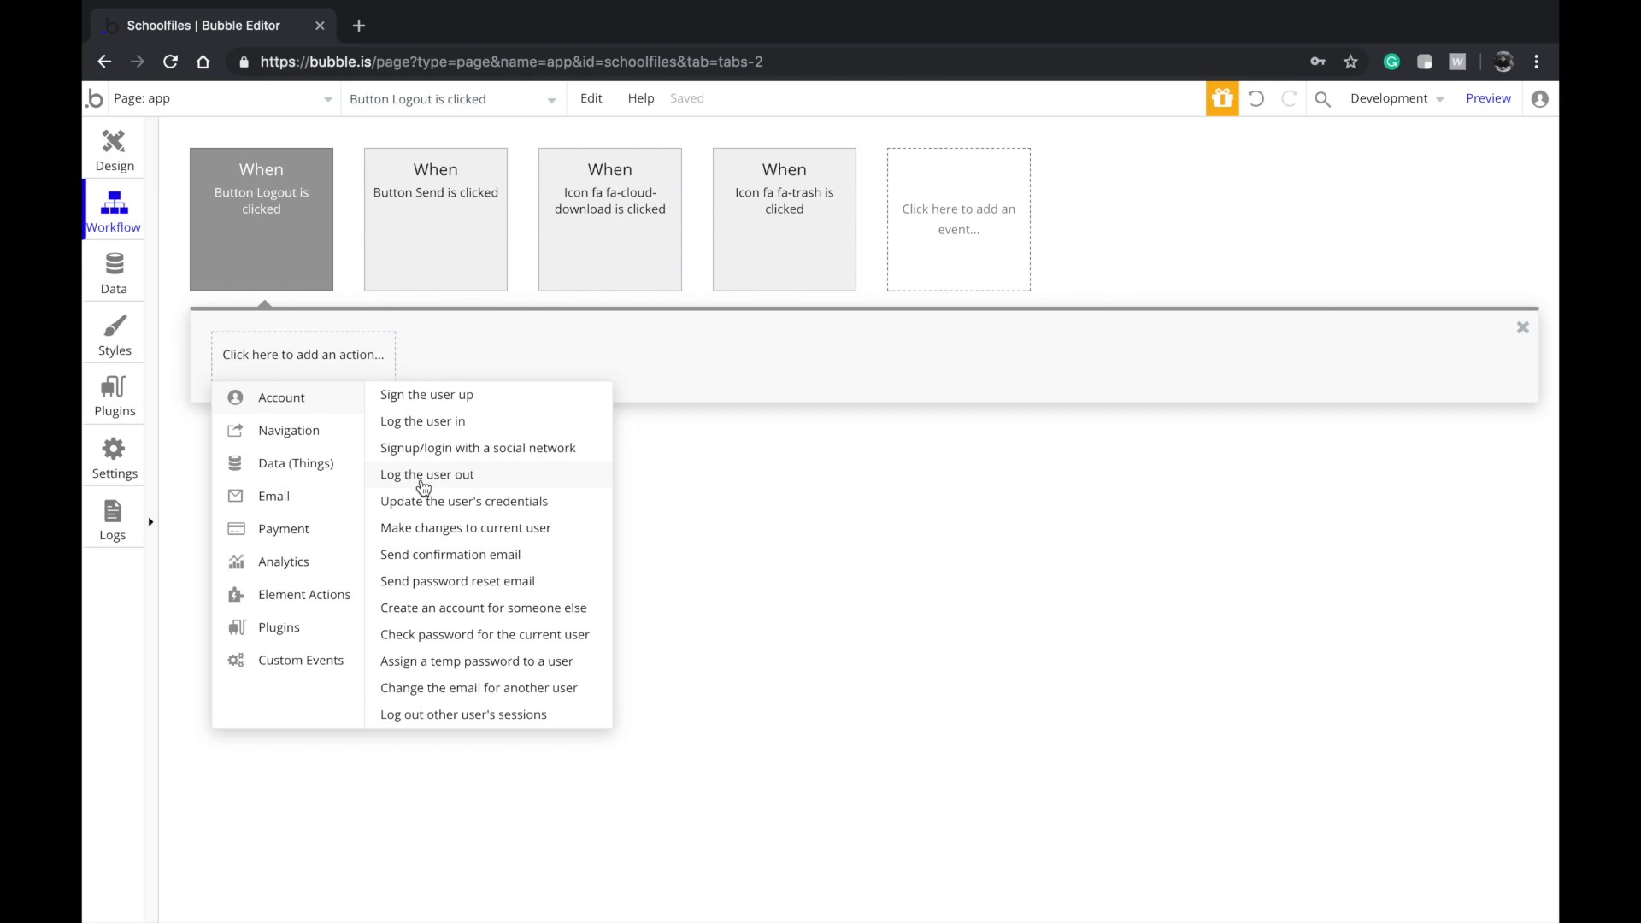
pyautogui.click(423, 476)
pyautogui.click(102, 128)
pyautogui.click(171, 98)
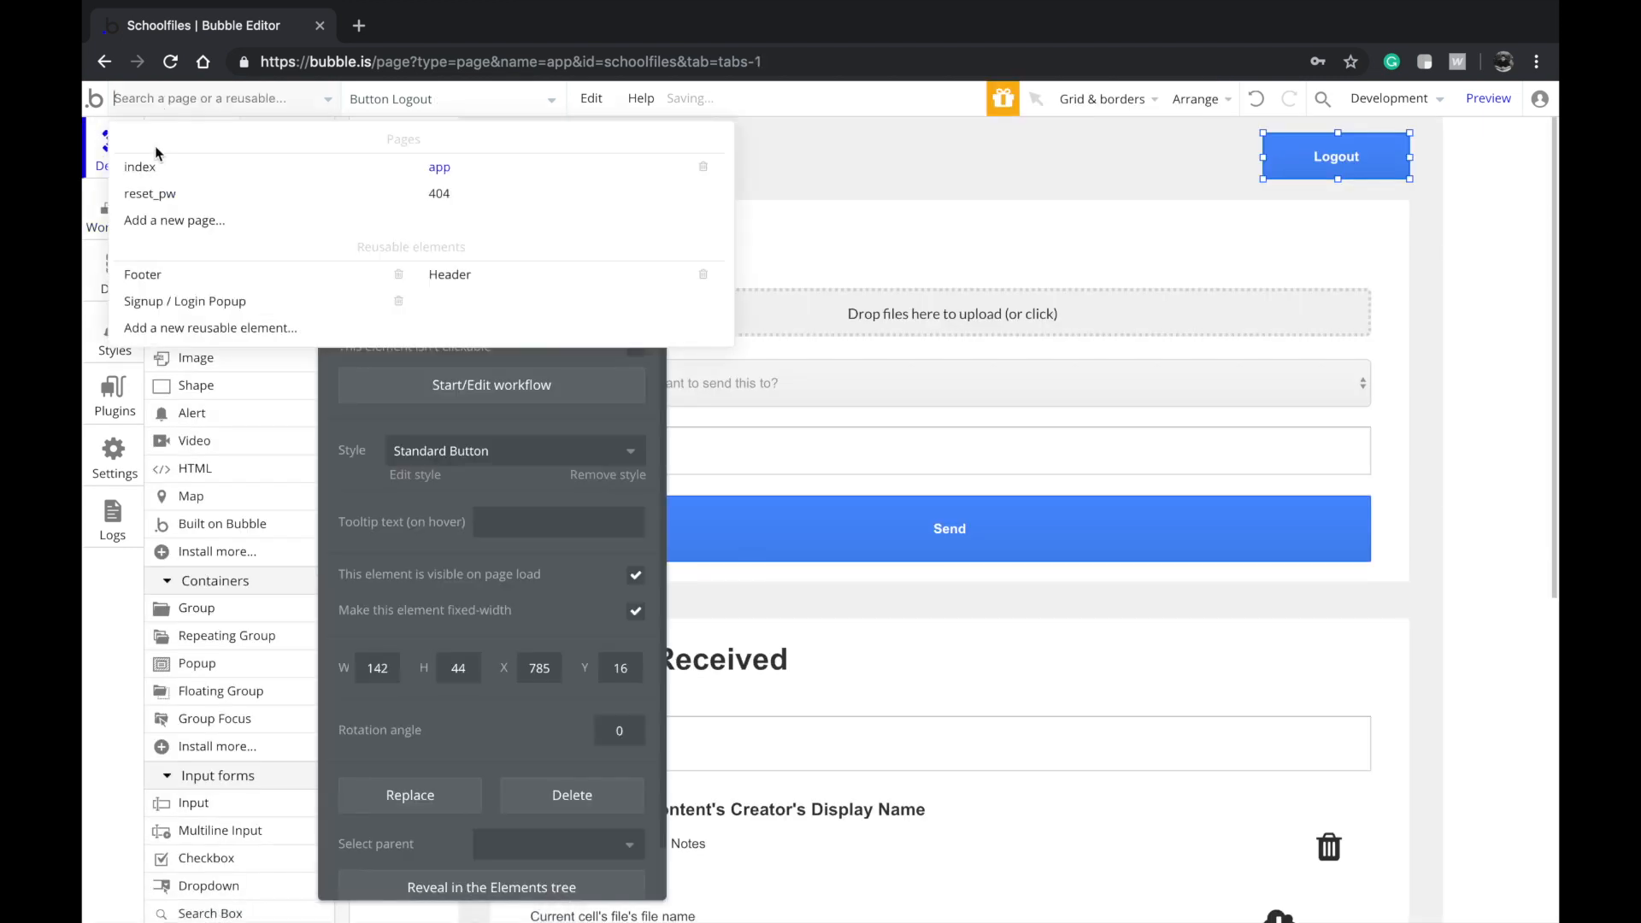
# On the index page, give the Signup button a workflow with the Sign the user up action
pyautogui.click(132, 161)
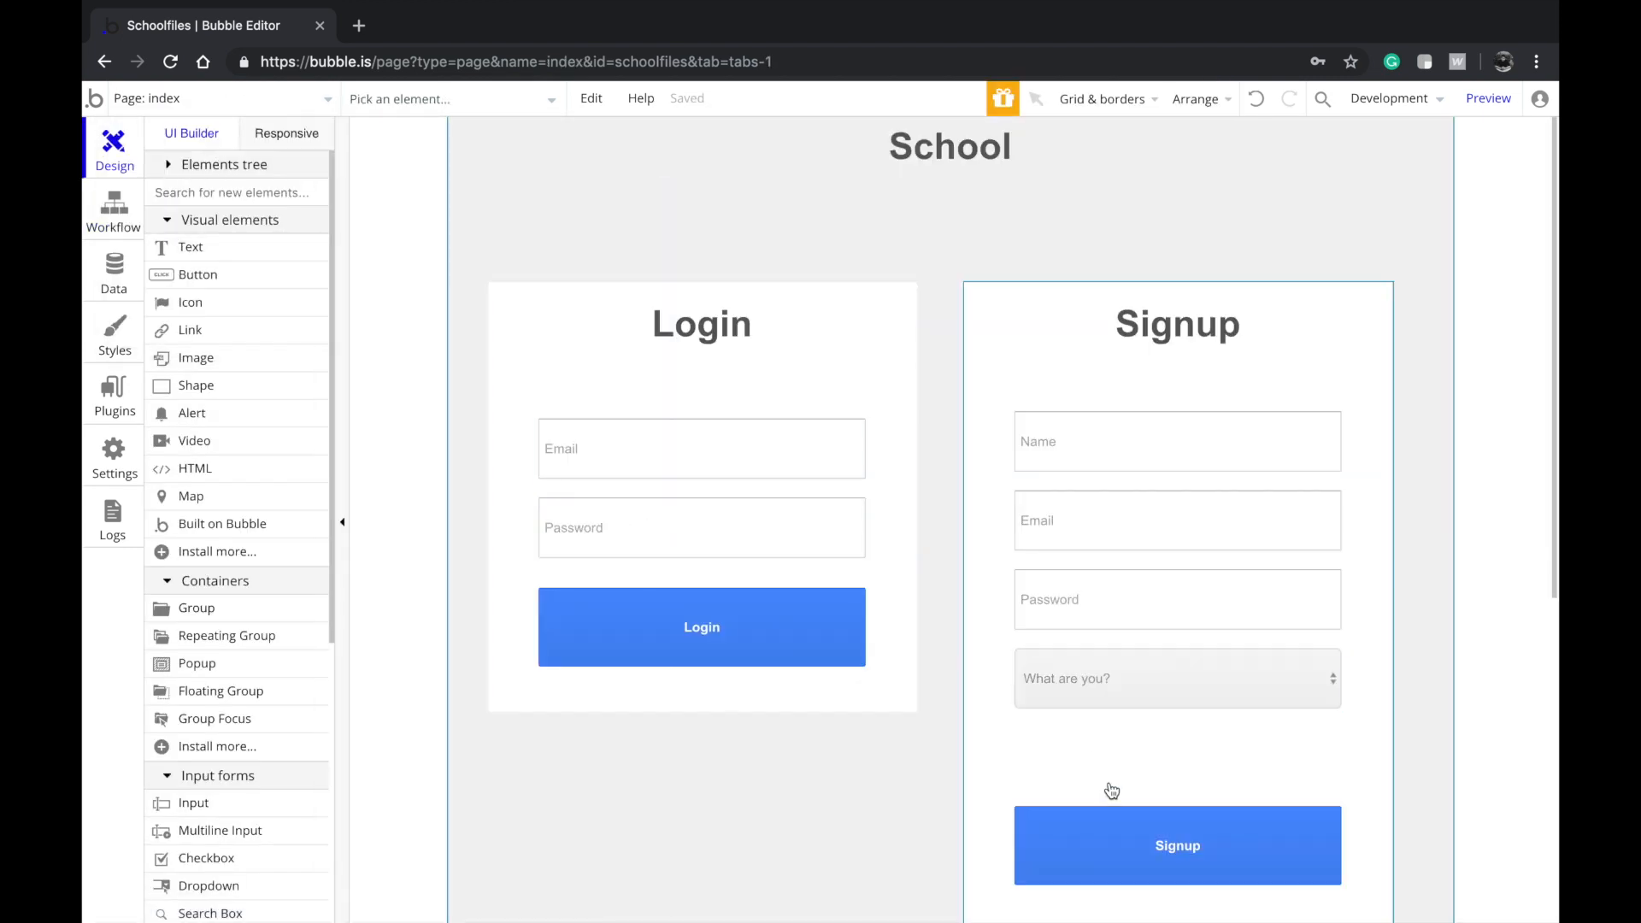
pyautogui.doubleClick(1111, 811)
pyautogui.click(559, 384)
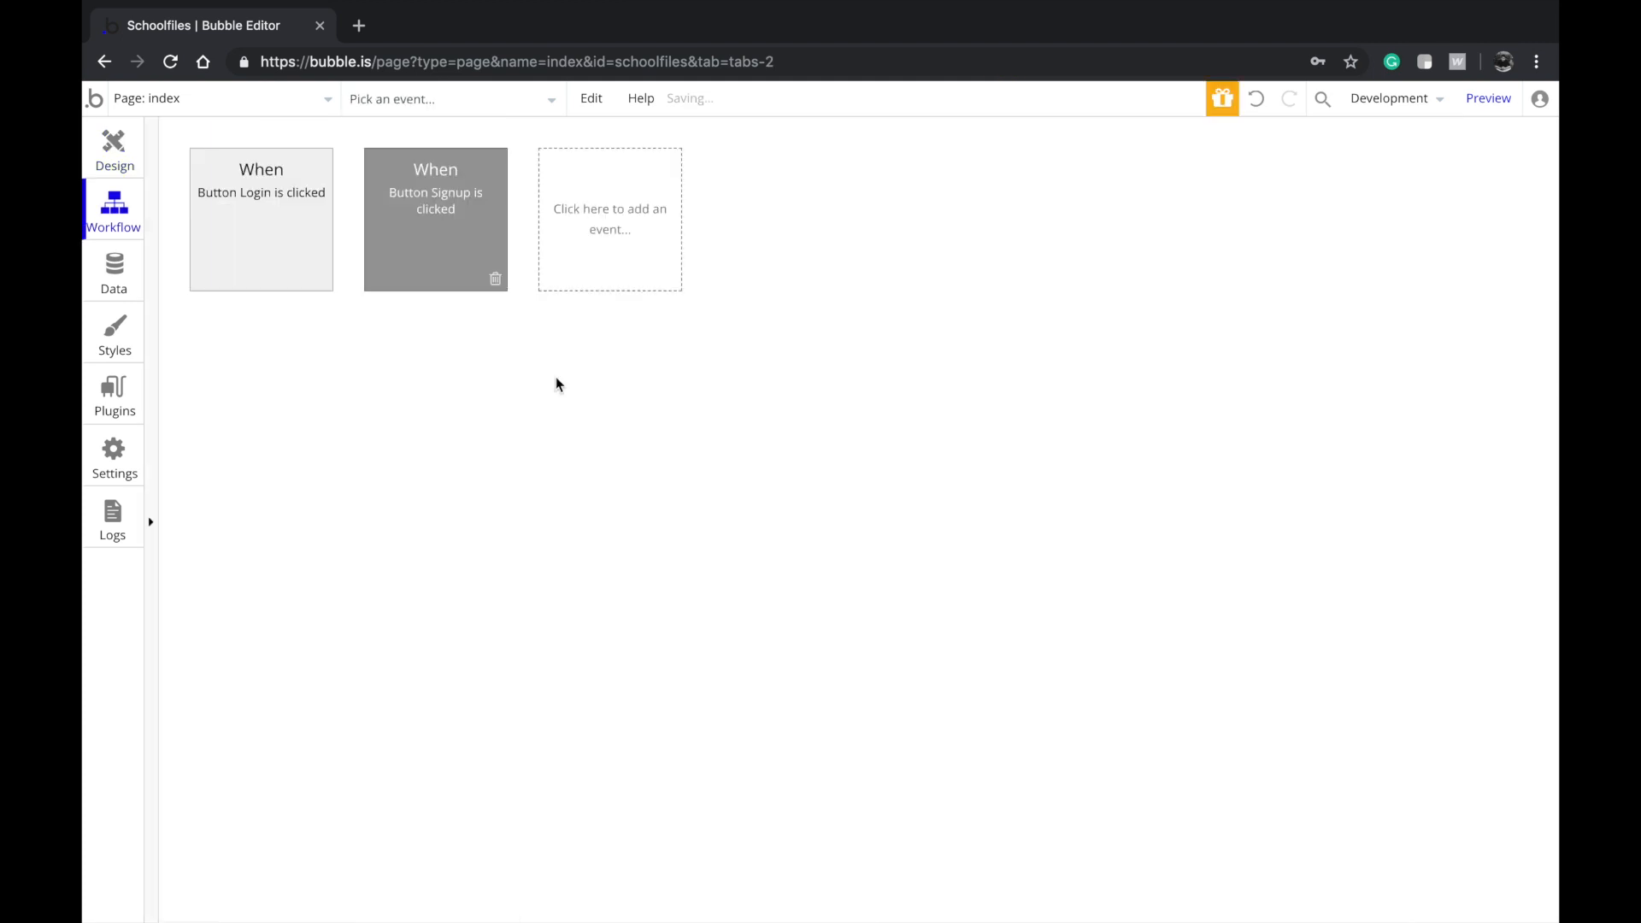
pyautogui.click(253, 368)
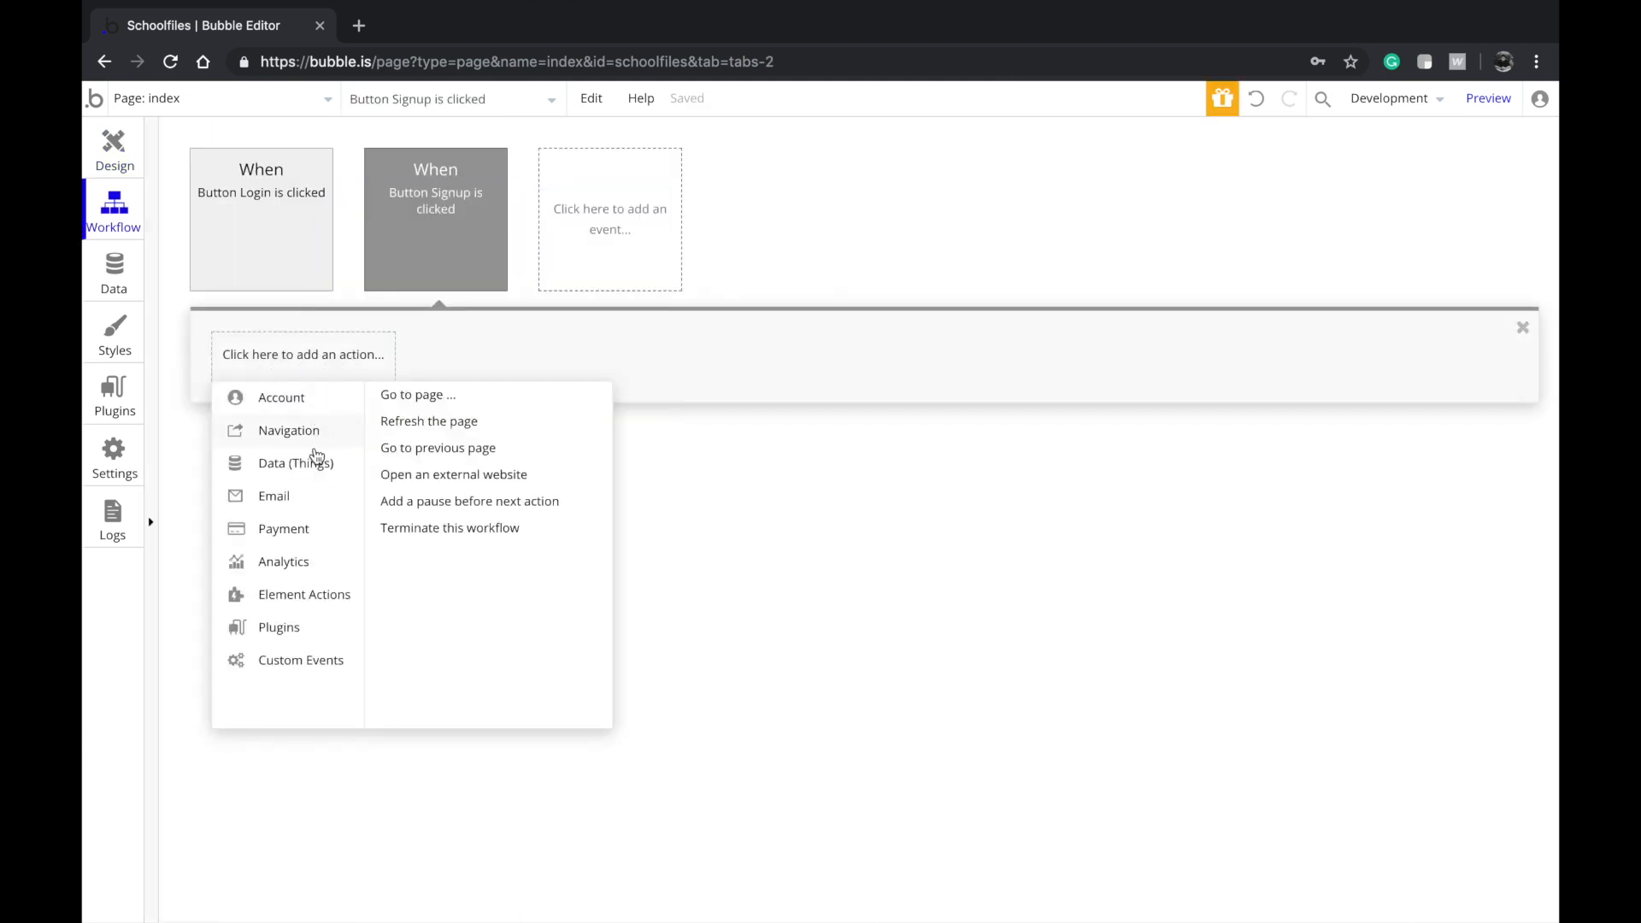
pyautogui.moveTo(313, 419)
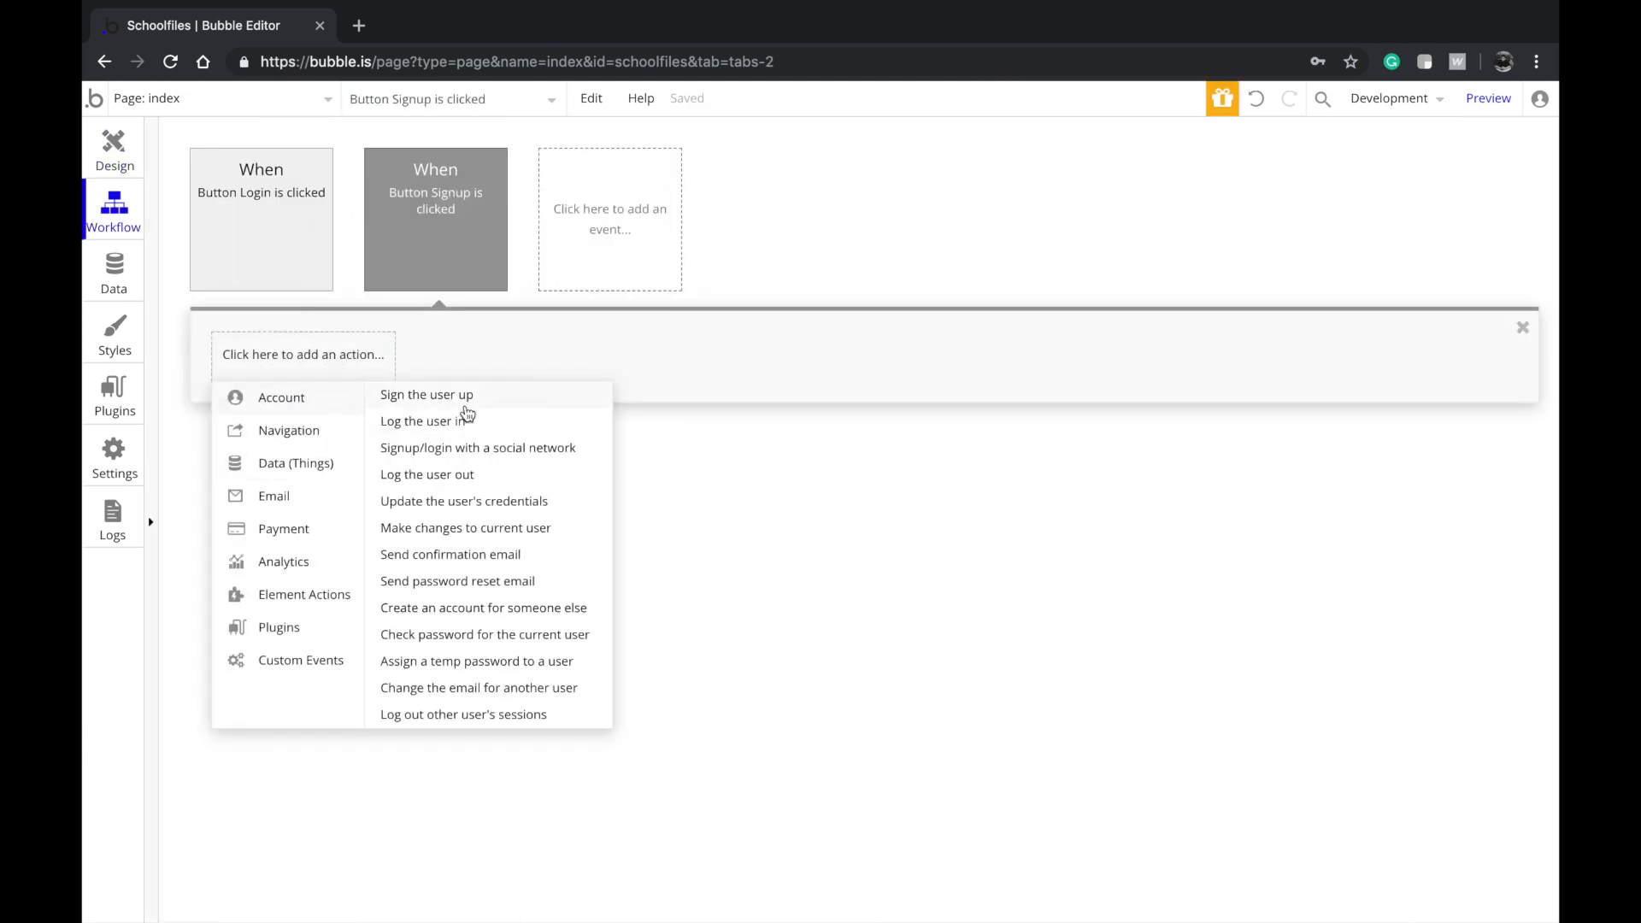
pyautogui.click(466, 401)
# Take email from Input Email, password from Input Password, and set remember email to yes
pyautogui.click(536, 251)
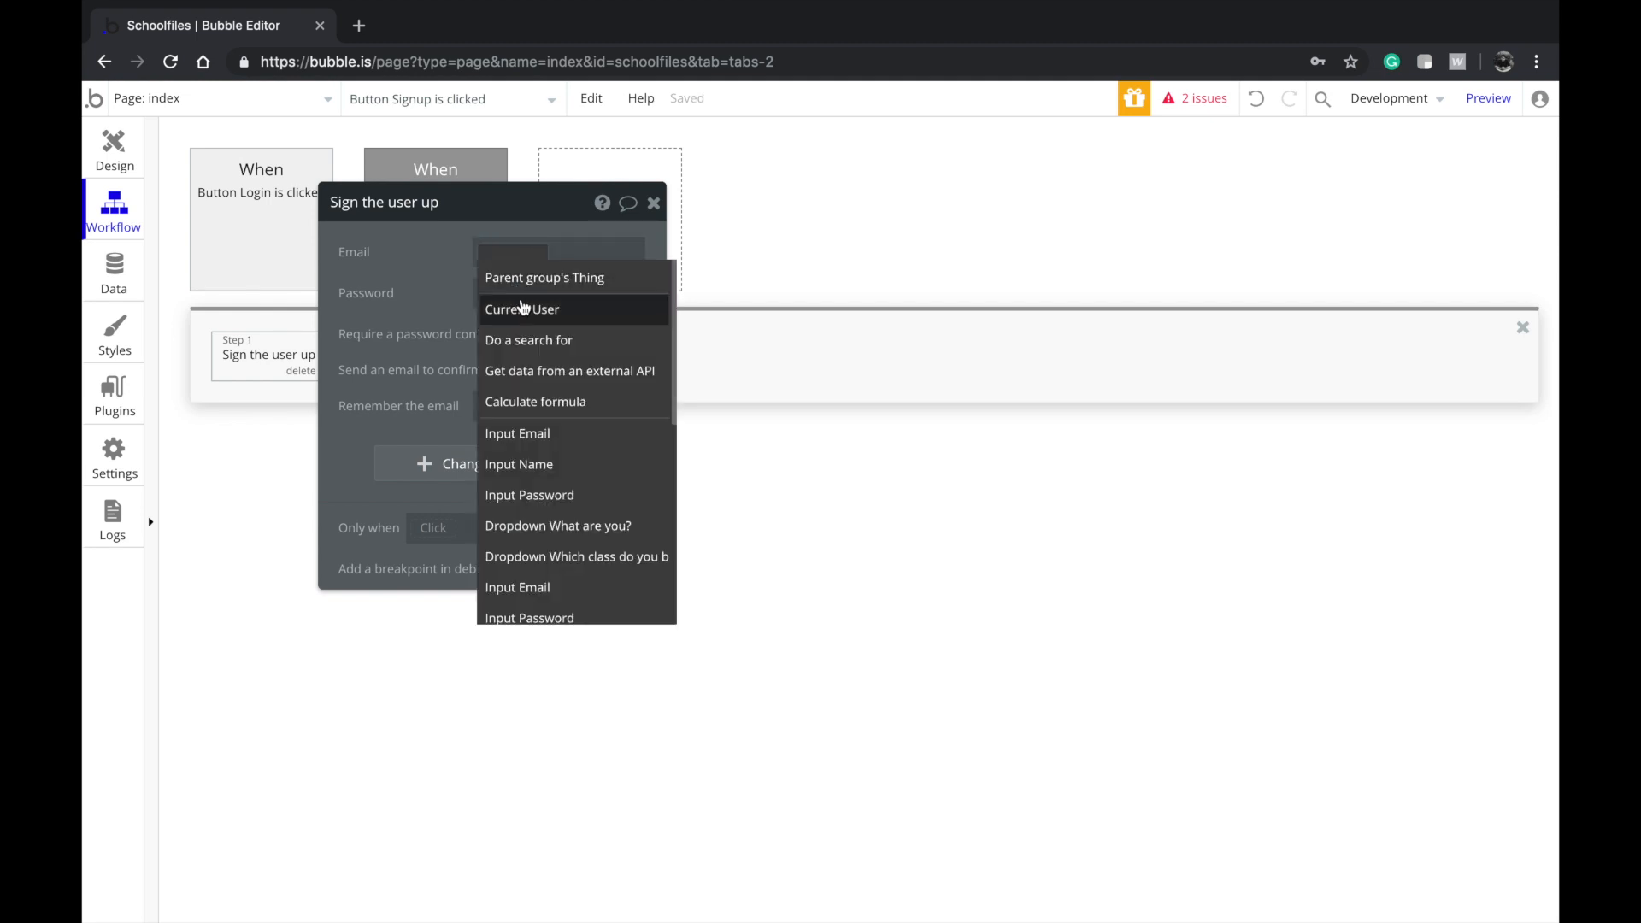
pyautogui.click(521, 434)
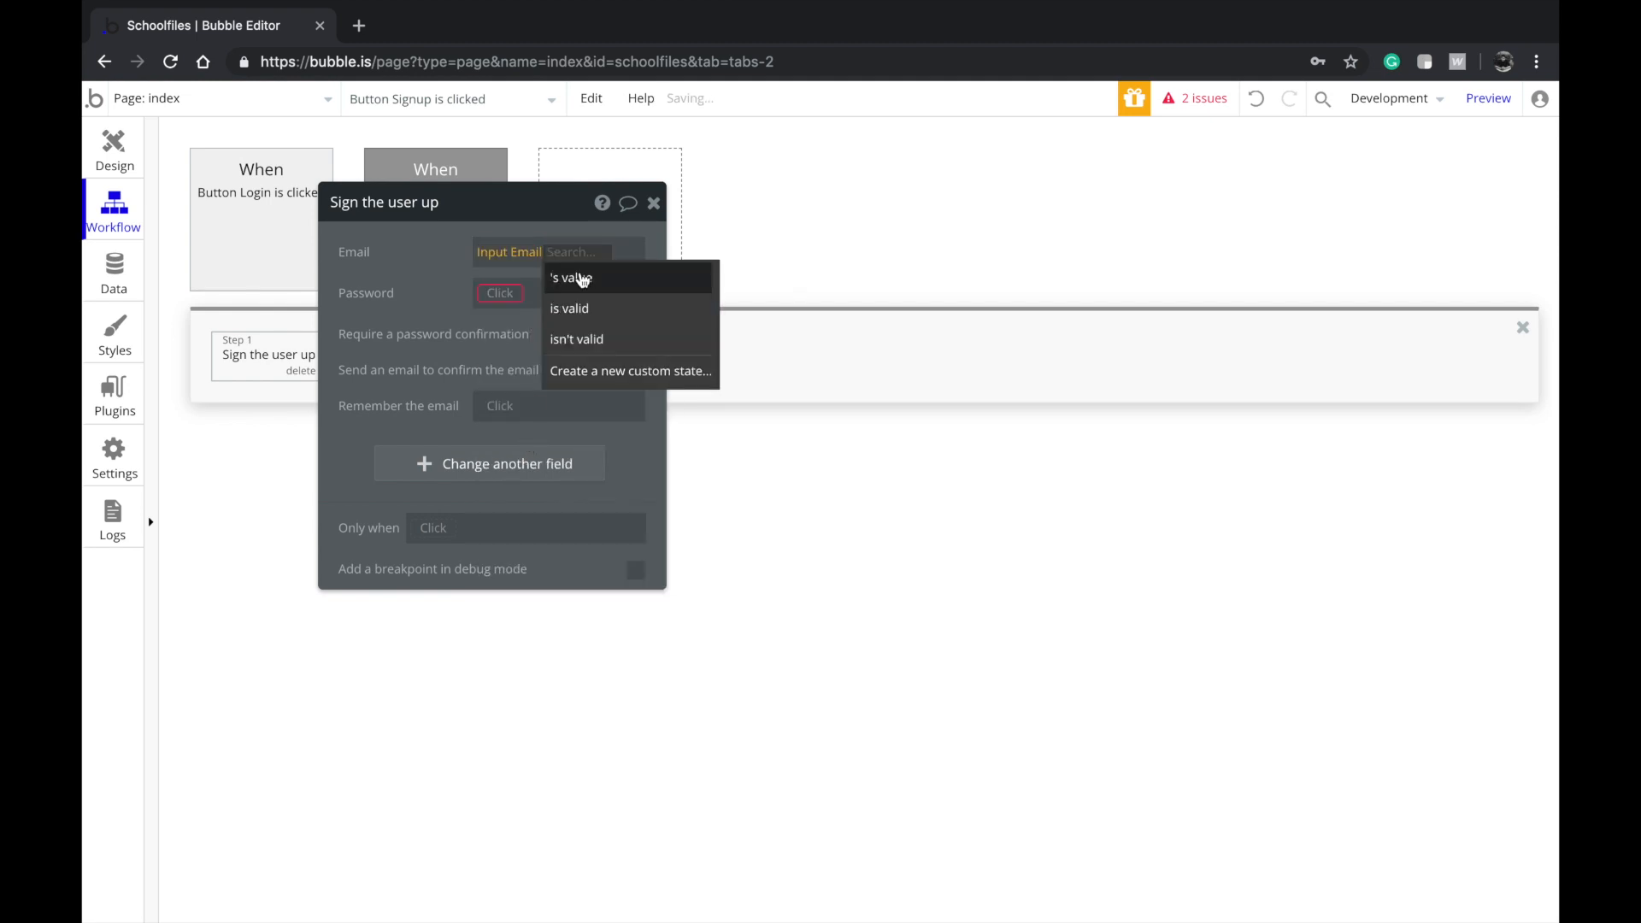
pyautogui.click(581, 279)
pyautogui.click(484, 292)
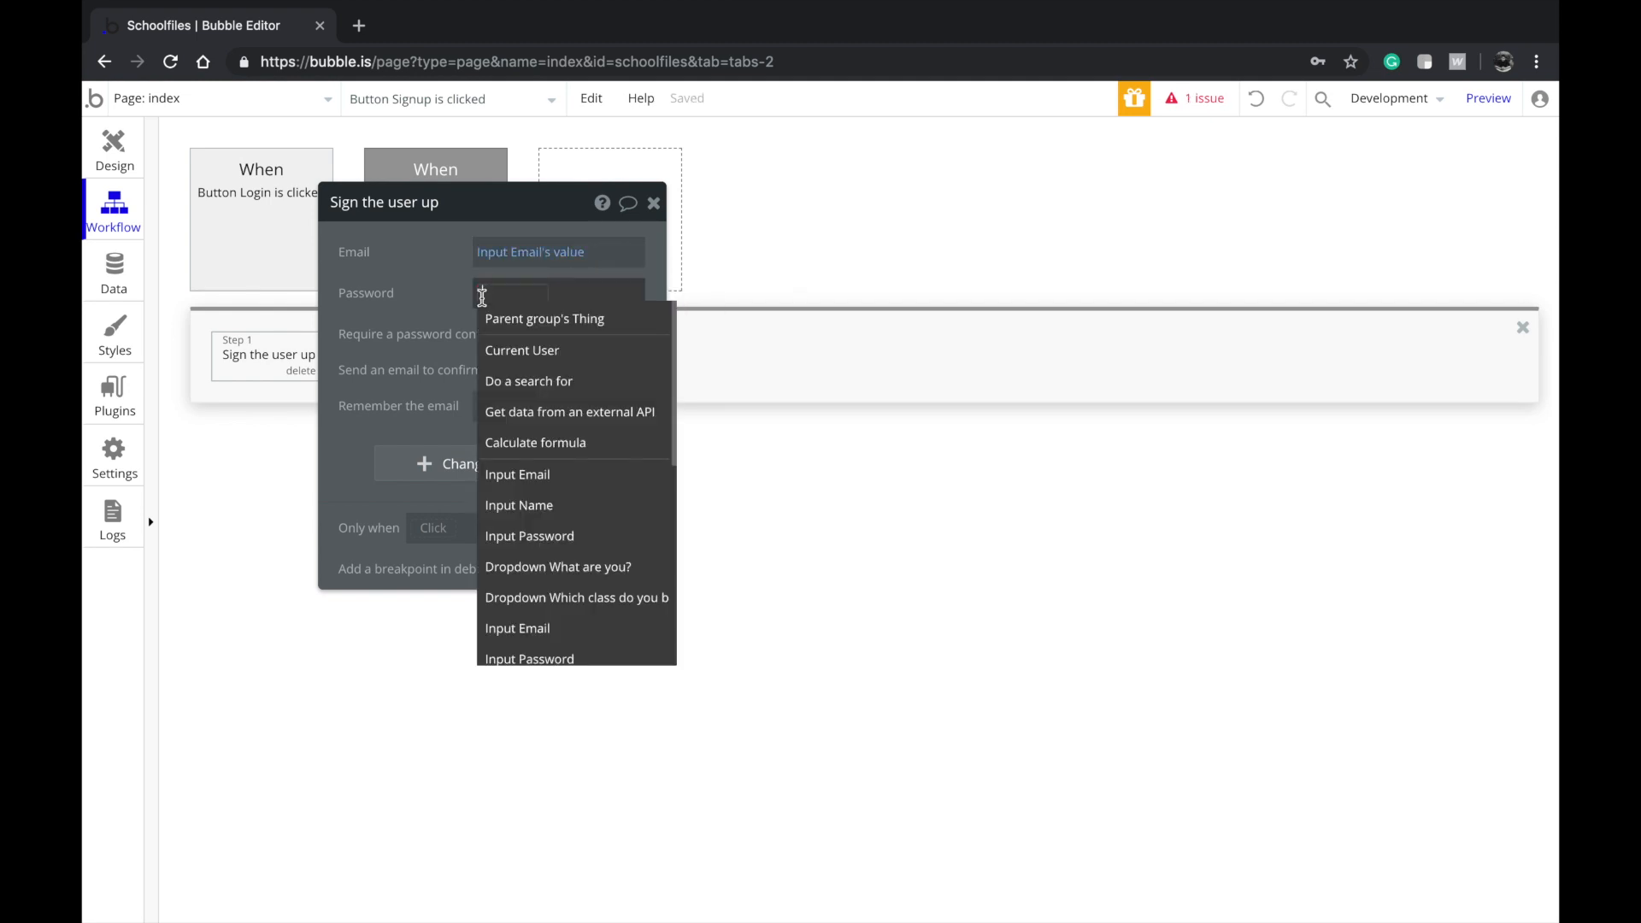
pyautogui.click(521, 539)
pyautogui.click(595, 318)
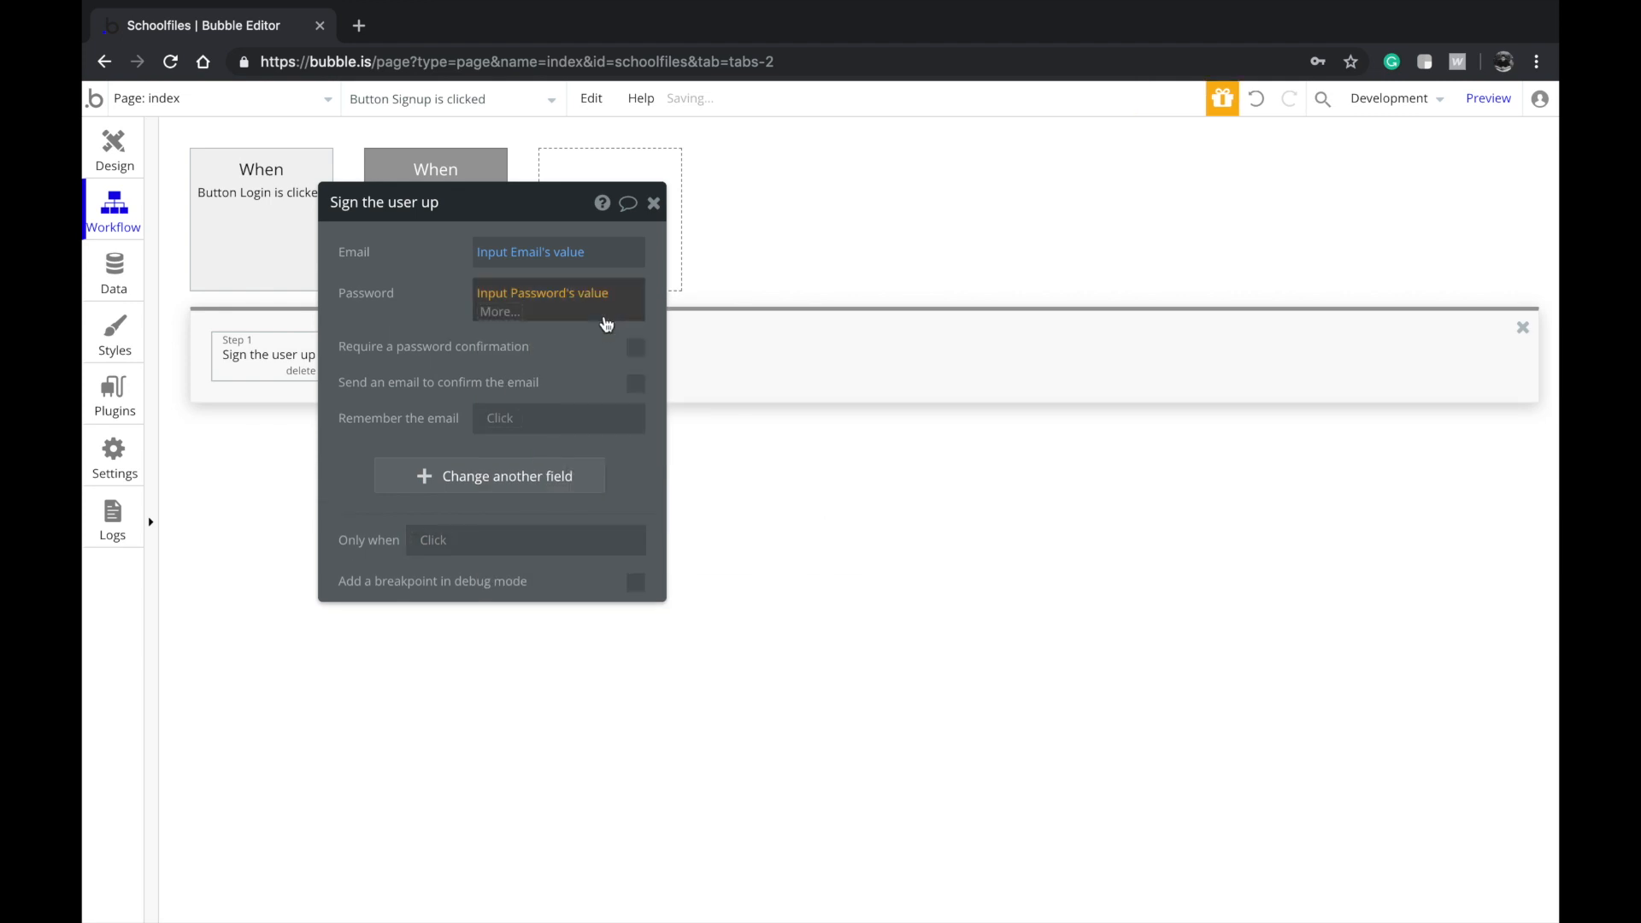
pyautogui.click(504, 406)
pyautogui.click(491, 440)
# Add user fields Class, Display Name and Occupation to the signup action
pyautogui.click(499, 460)
pyautogui.click(453, 513)
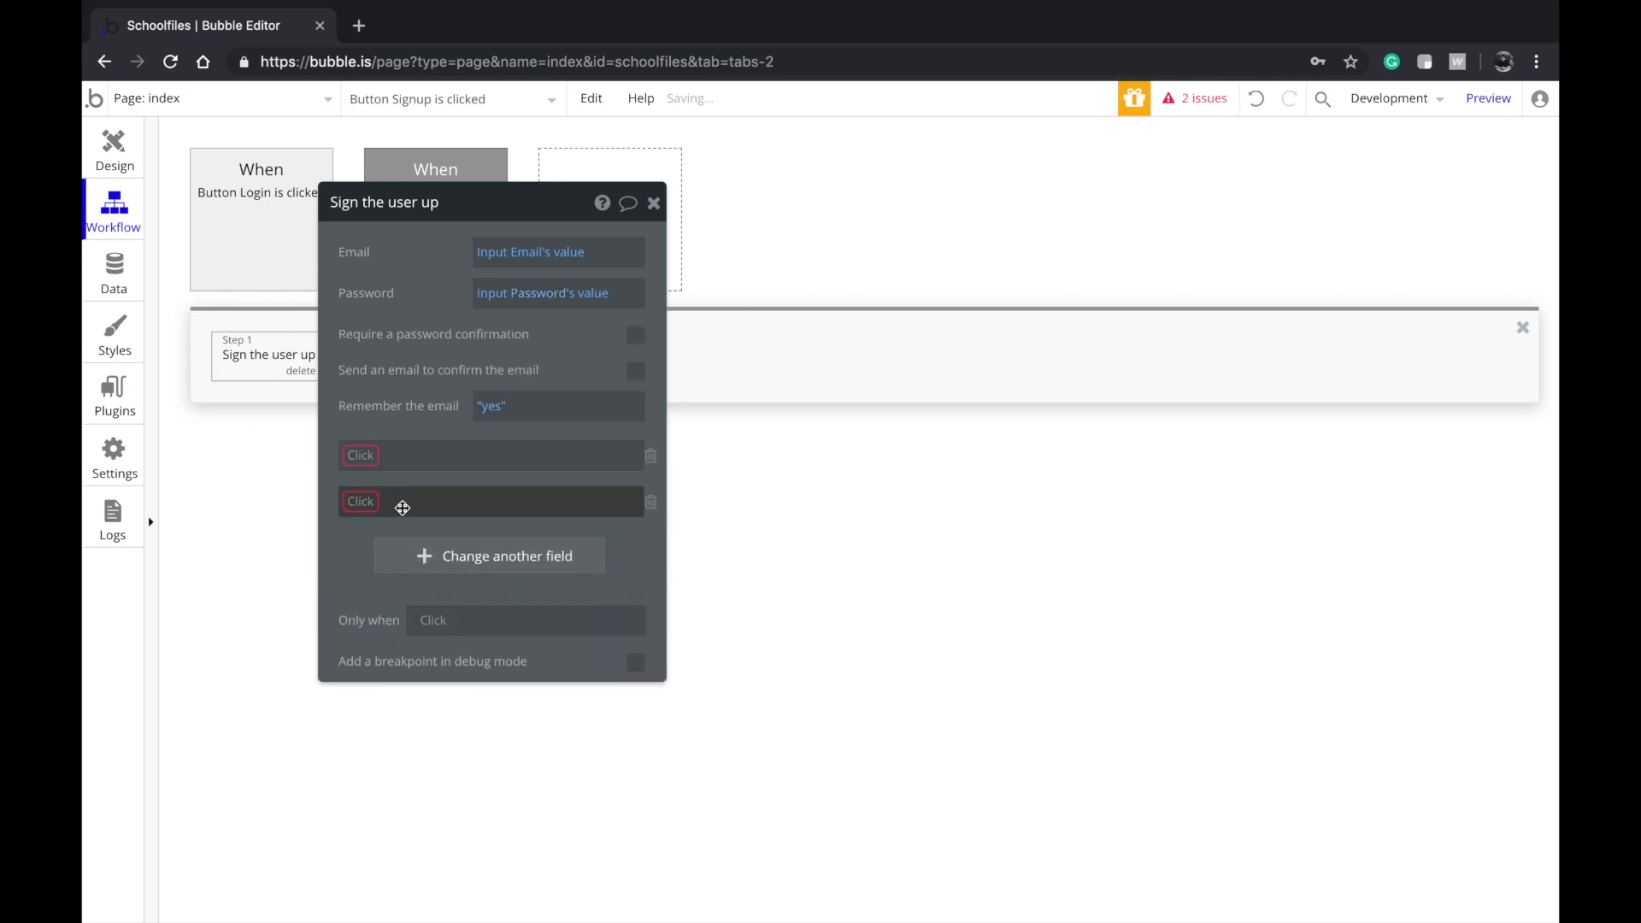
pyautogui.click(372, 468)
pyautogui.click(370, 480)
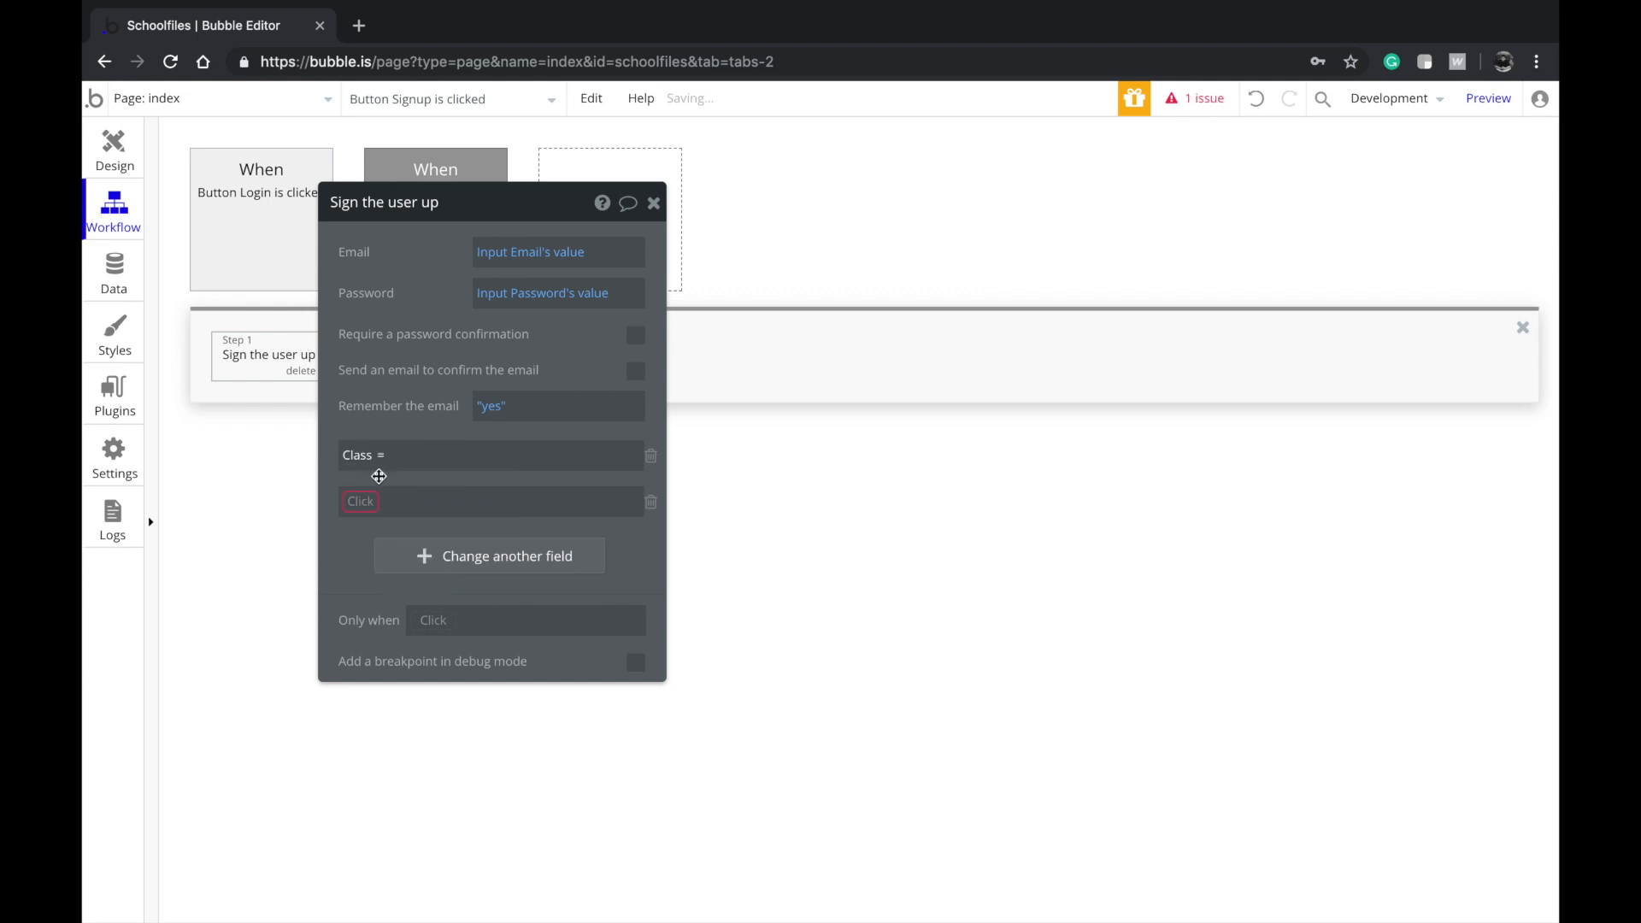
pyautogui.click(360, 502)
pyautogui.click(368, 570)
pyautogui.click(413, 557)
pyautogui.click(373, 547)
pyautogui.click(367, 634)
# Fill Class from the class dropdown's value and Display Name from Input Name's value
pyautogui.click(448, 467)
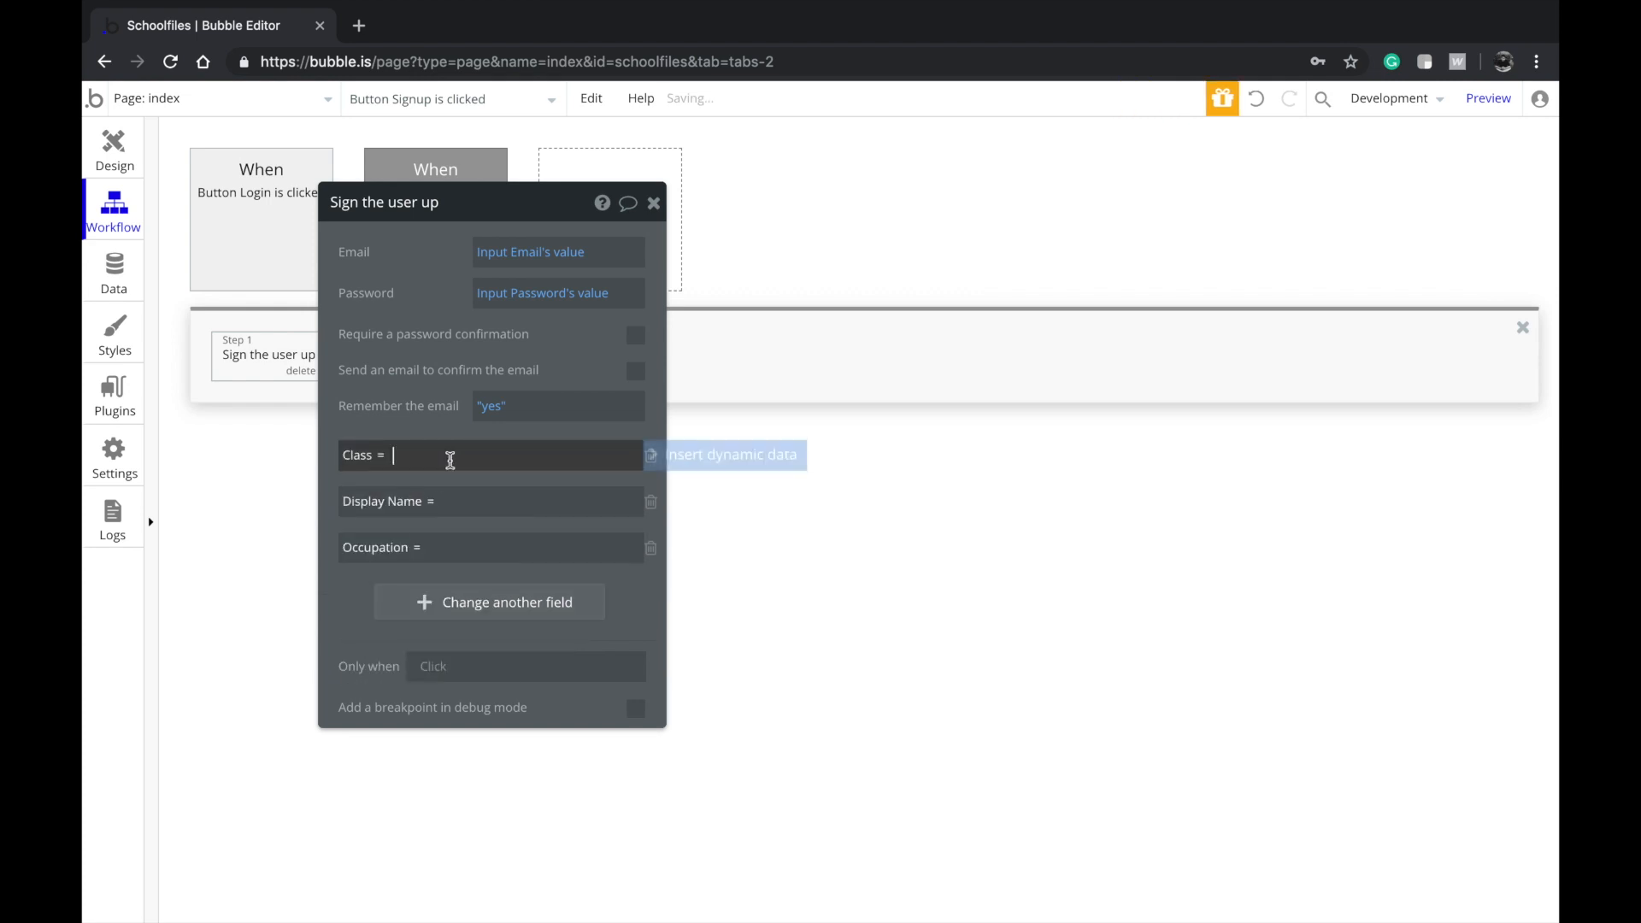
pyautogui.click(722, 454)
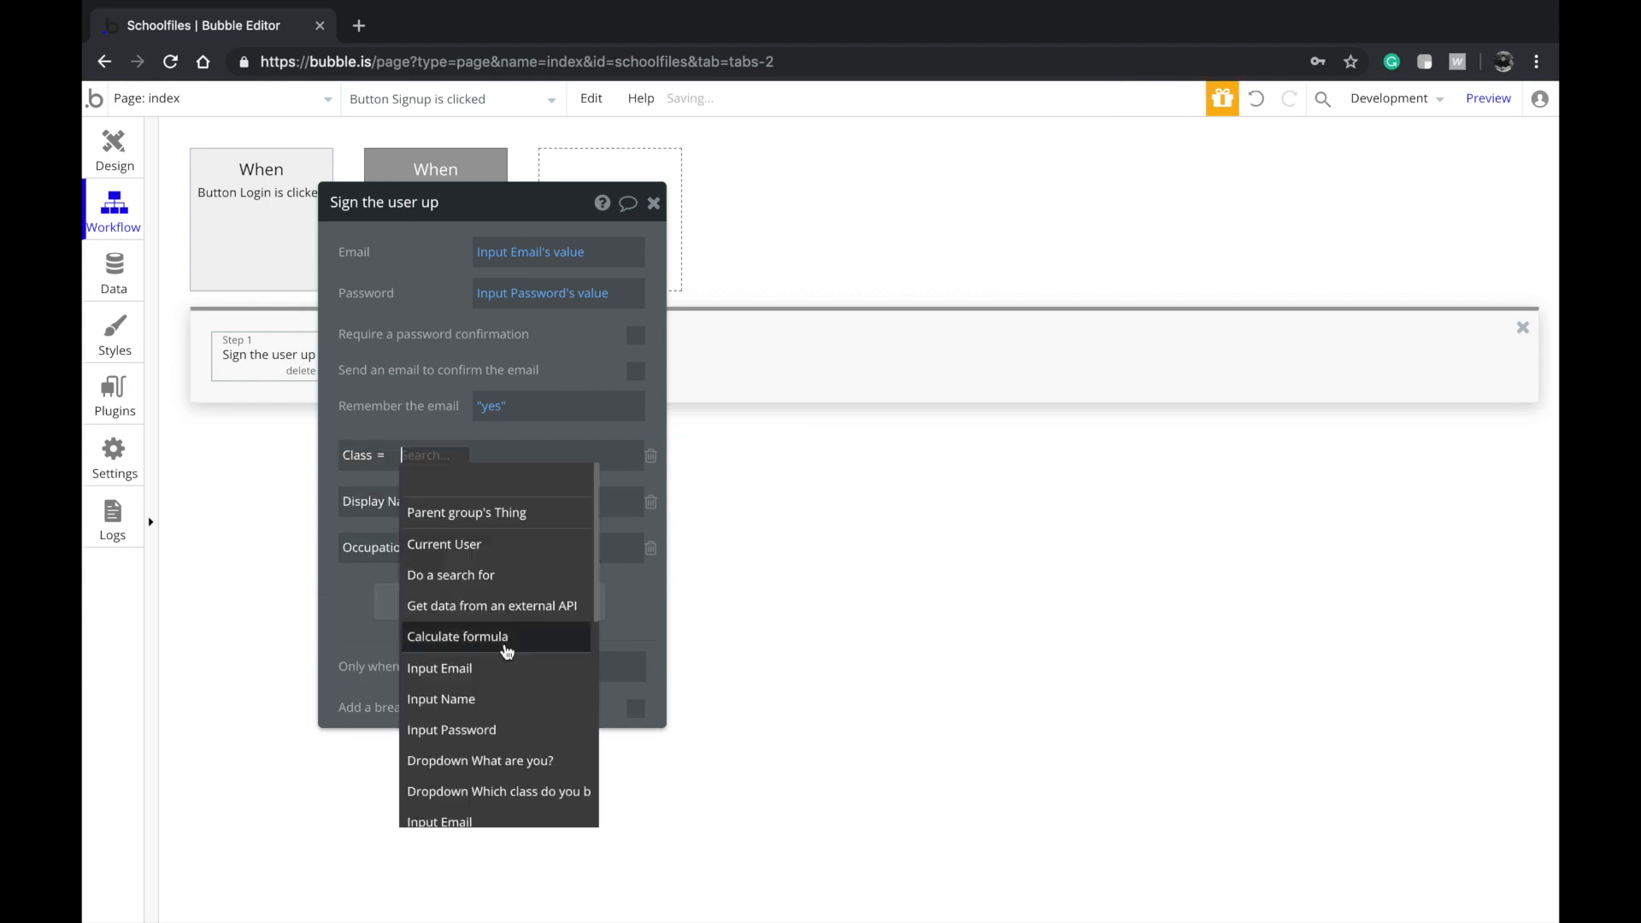
pyautogui.click(494, 790)
pyautogui.click(493, 511)
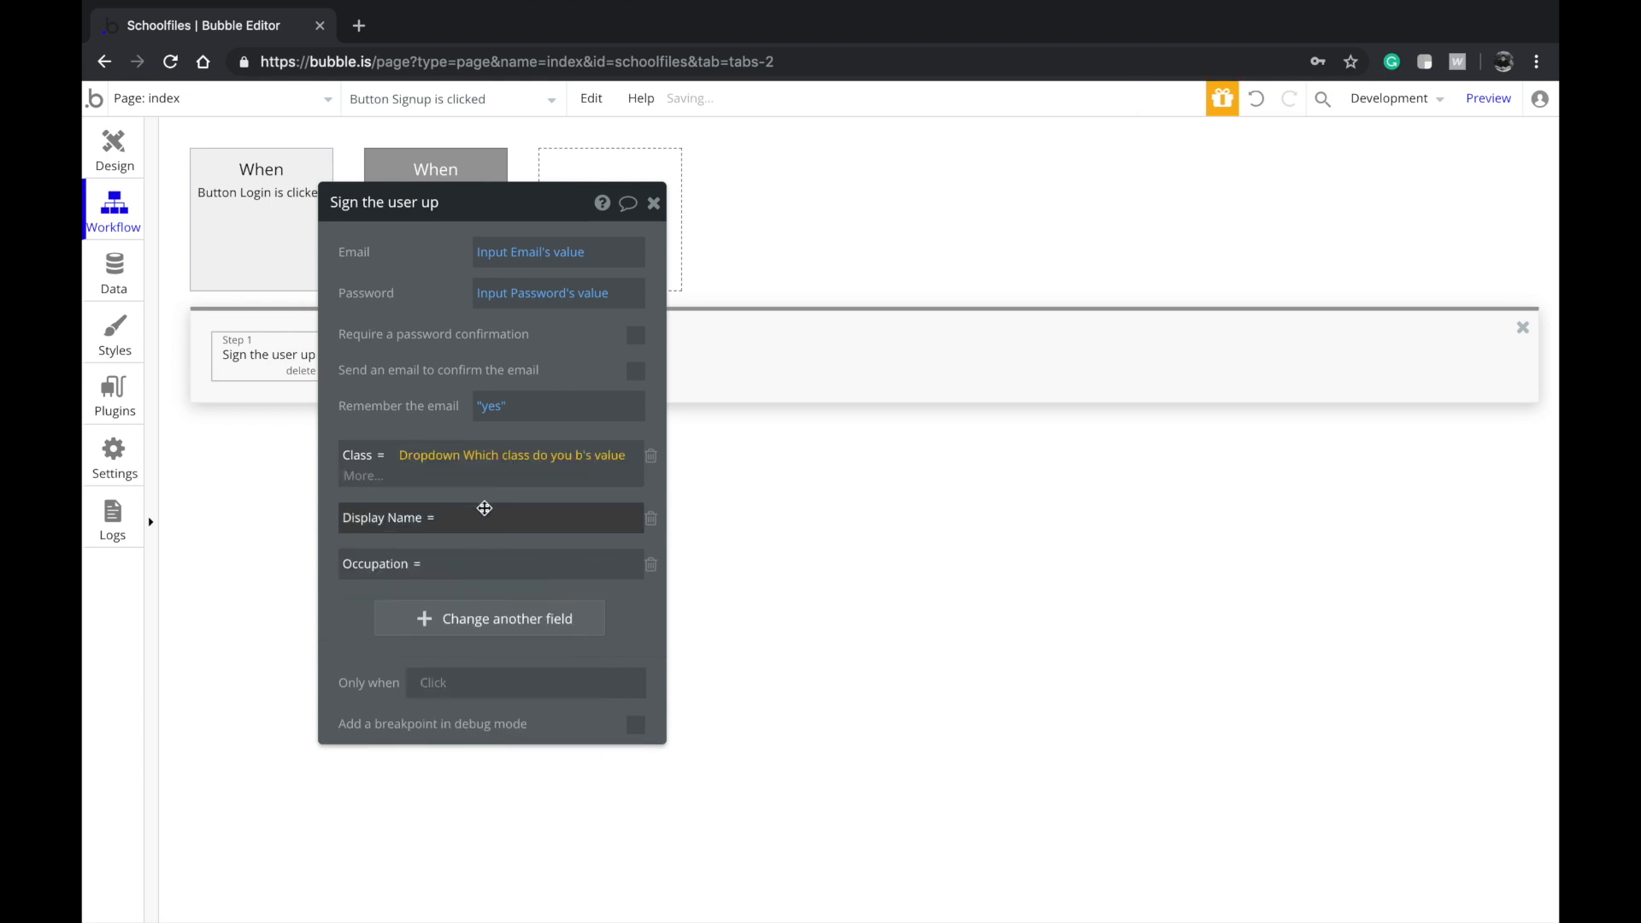
pyautogui.click(491, 504)
pyautogui.click(692, 501)
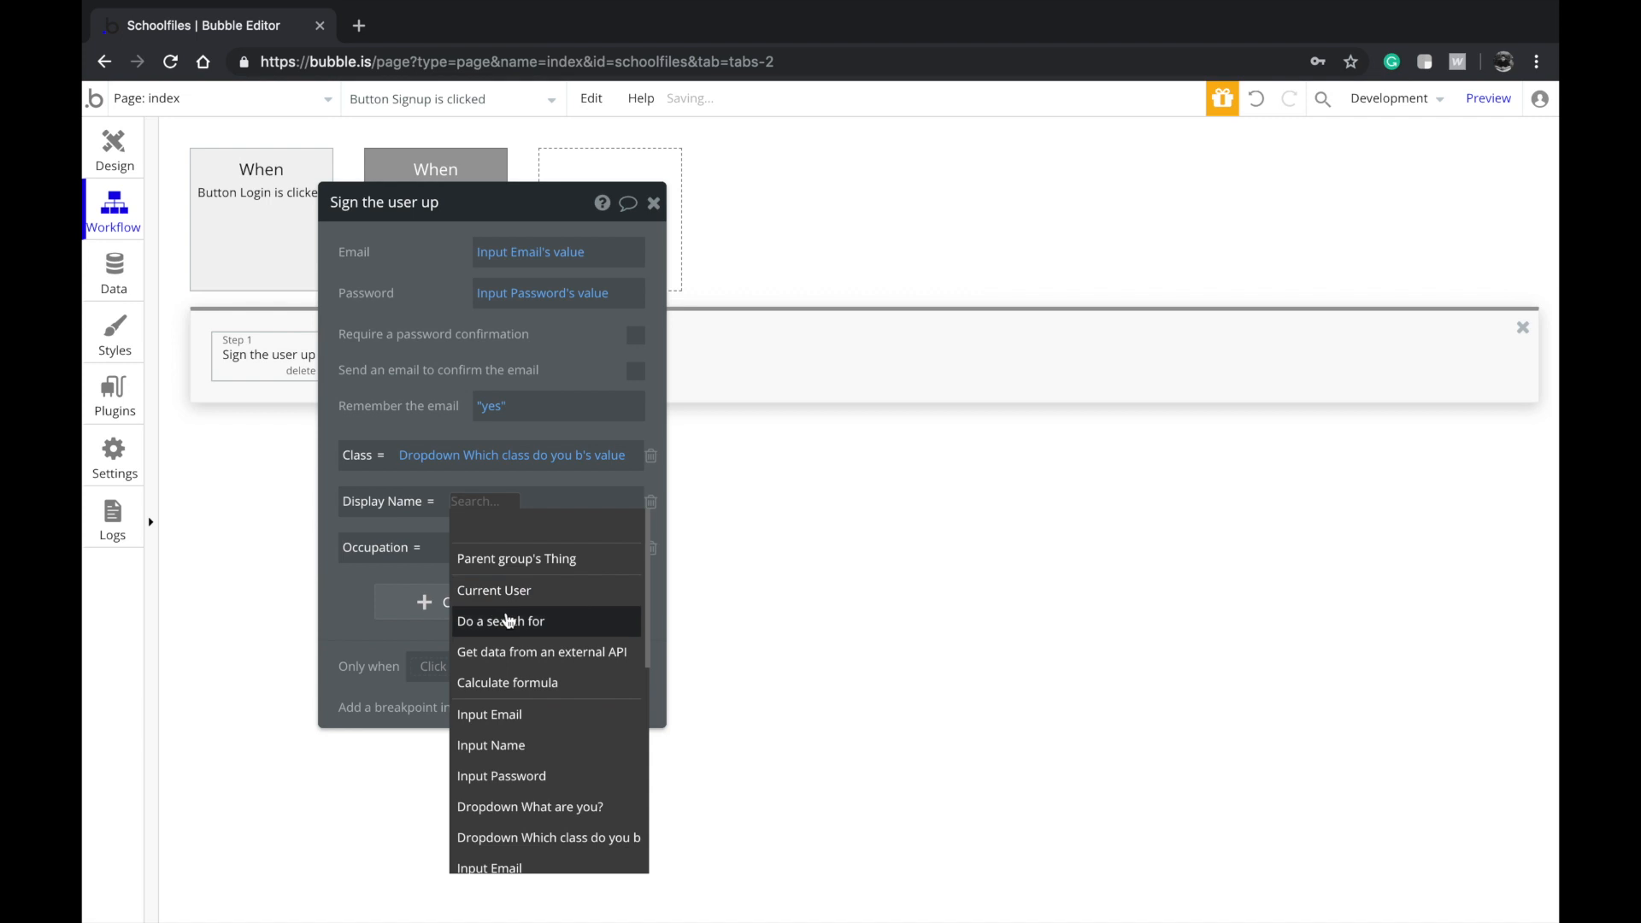
pyautogui.scroll(-2, 512, 744)
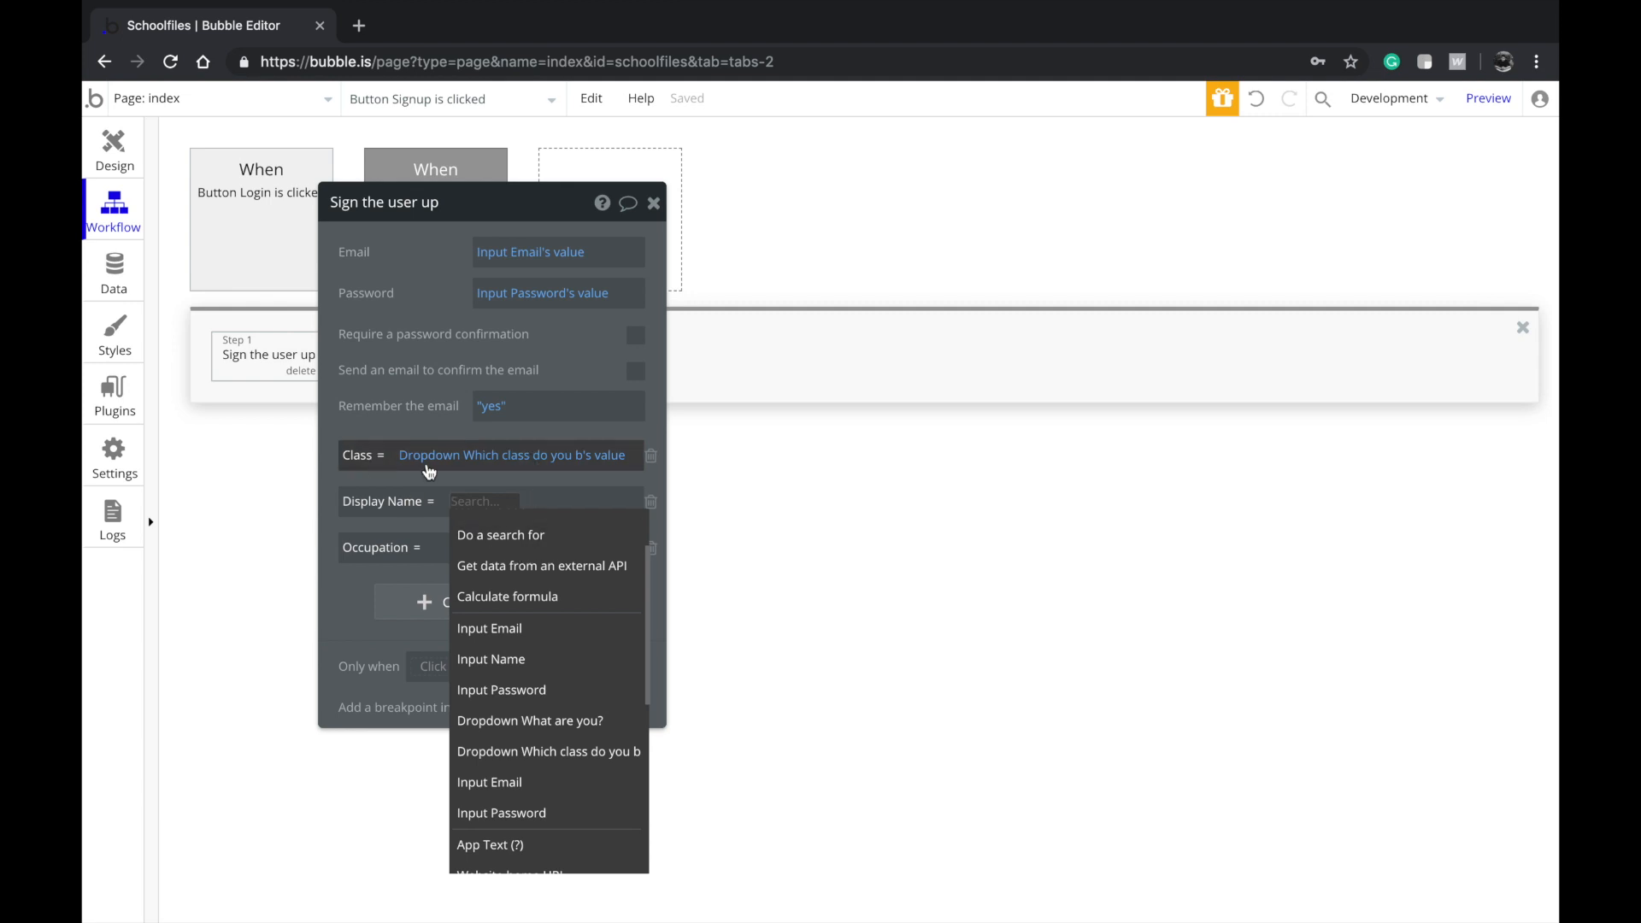
pyautogui.scroll(-1, 530, 752)
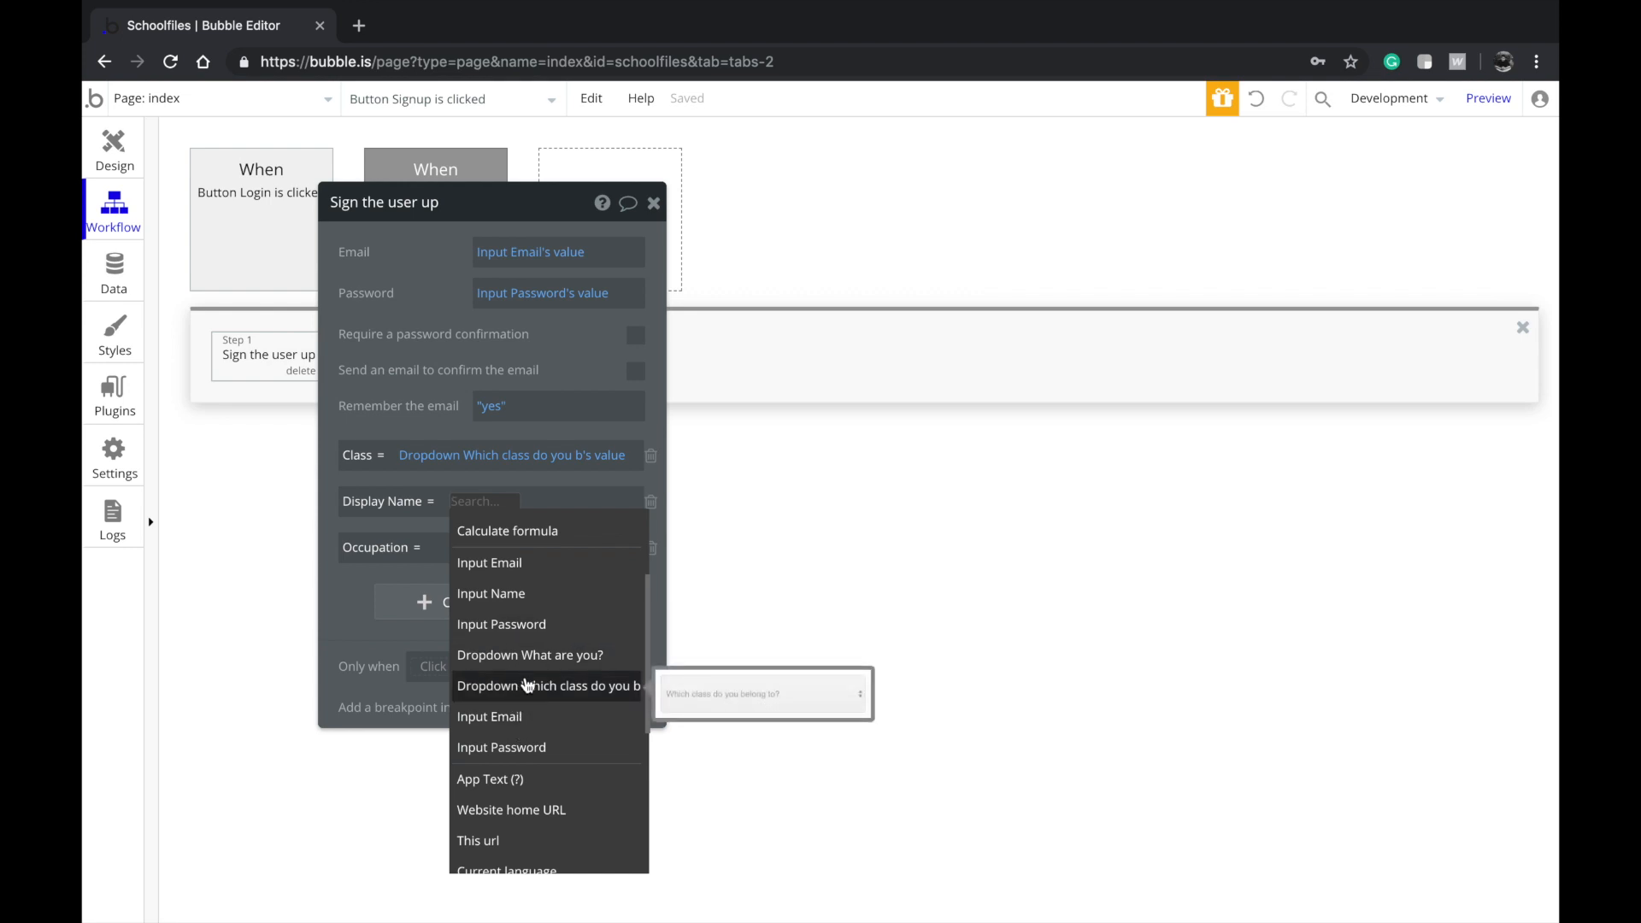
pyautogui.click(492, 594)
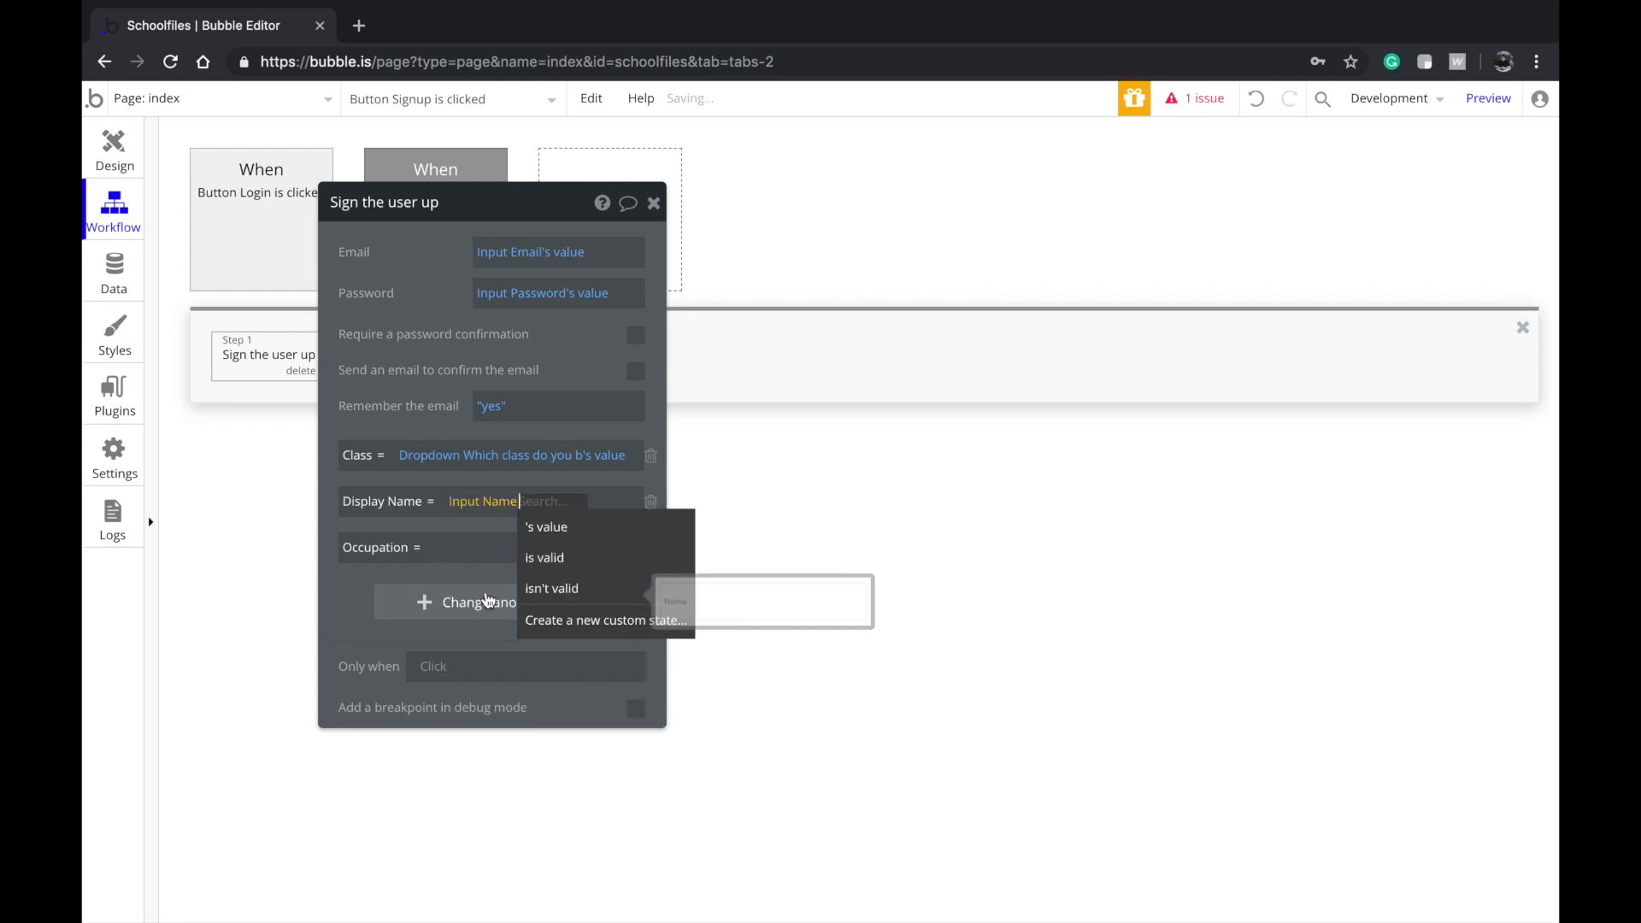
pyautogui.click(554, 527)
# Fill Occupation from the What are you? dropdown's value
pyautogui.click(495, 549)
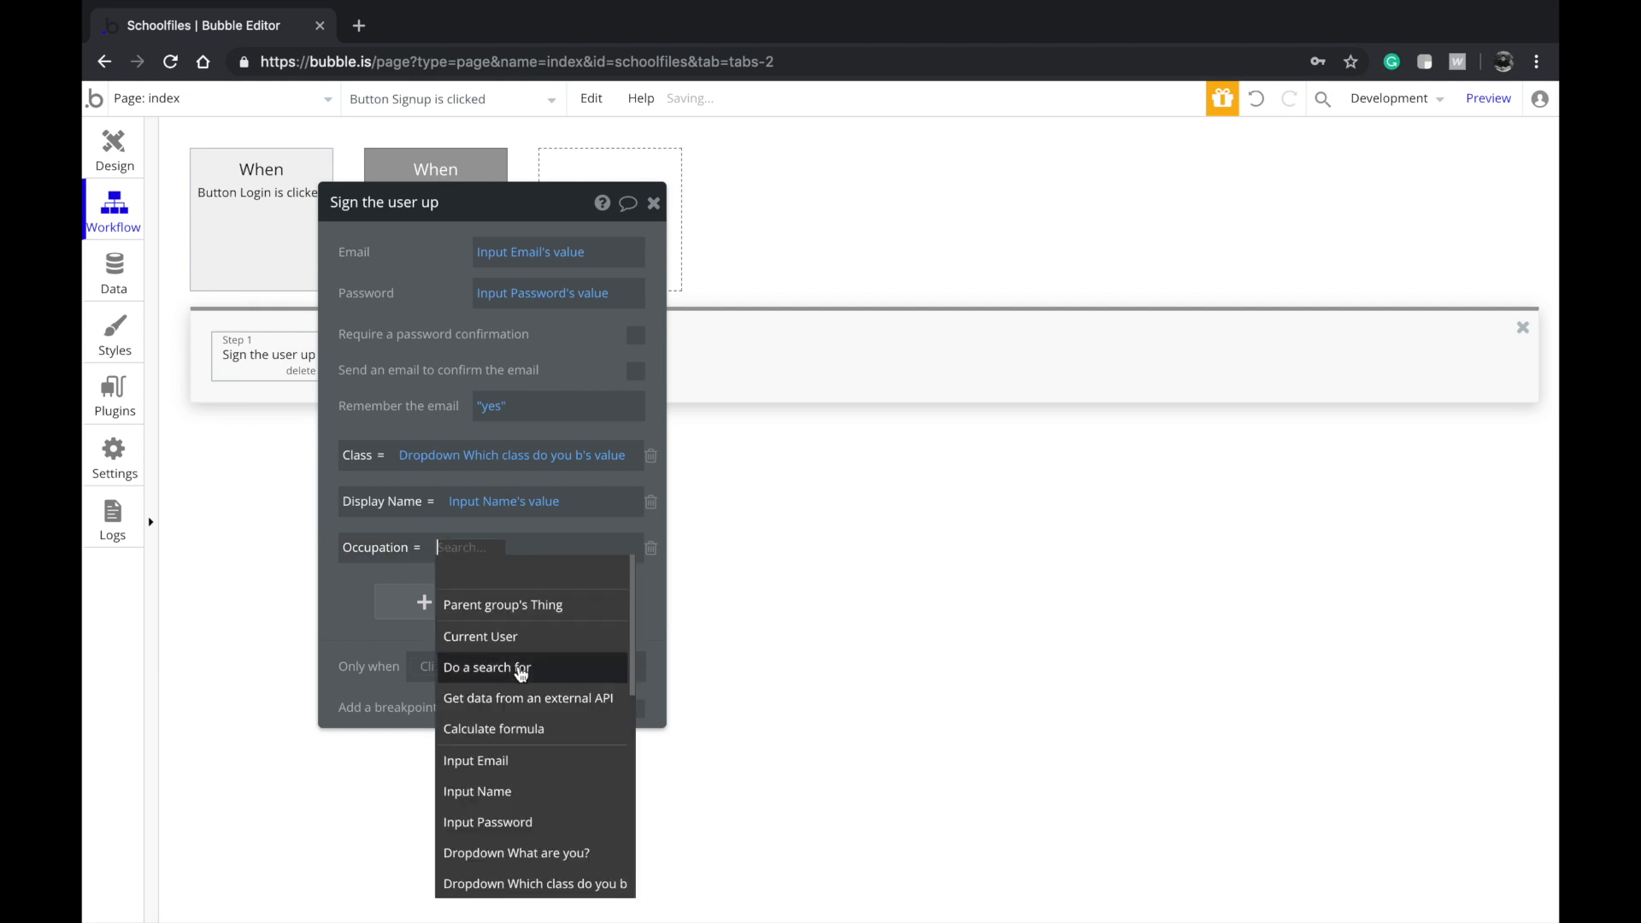
pyautogui.scroll(-2, 541, 788)
pyautogui.click(540, 758)
pyautogui.click(514, 604)
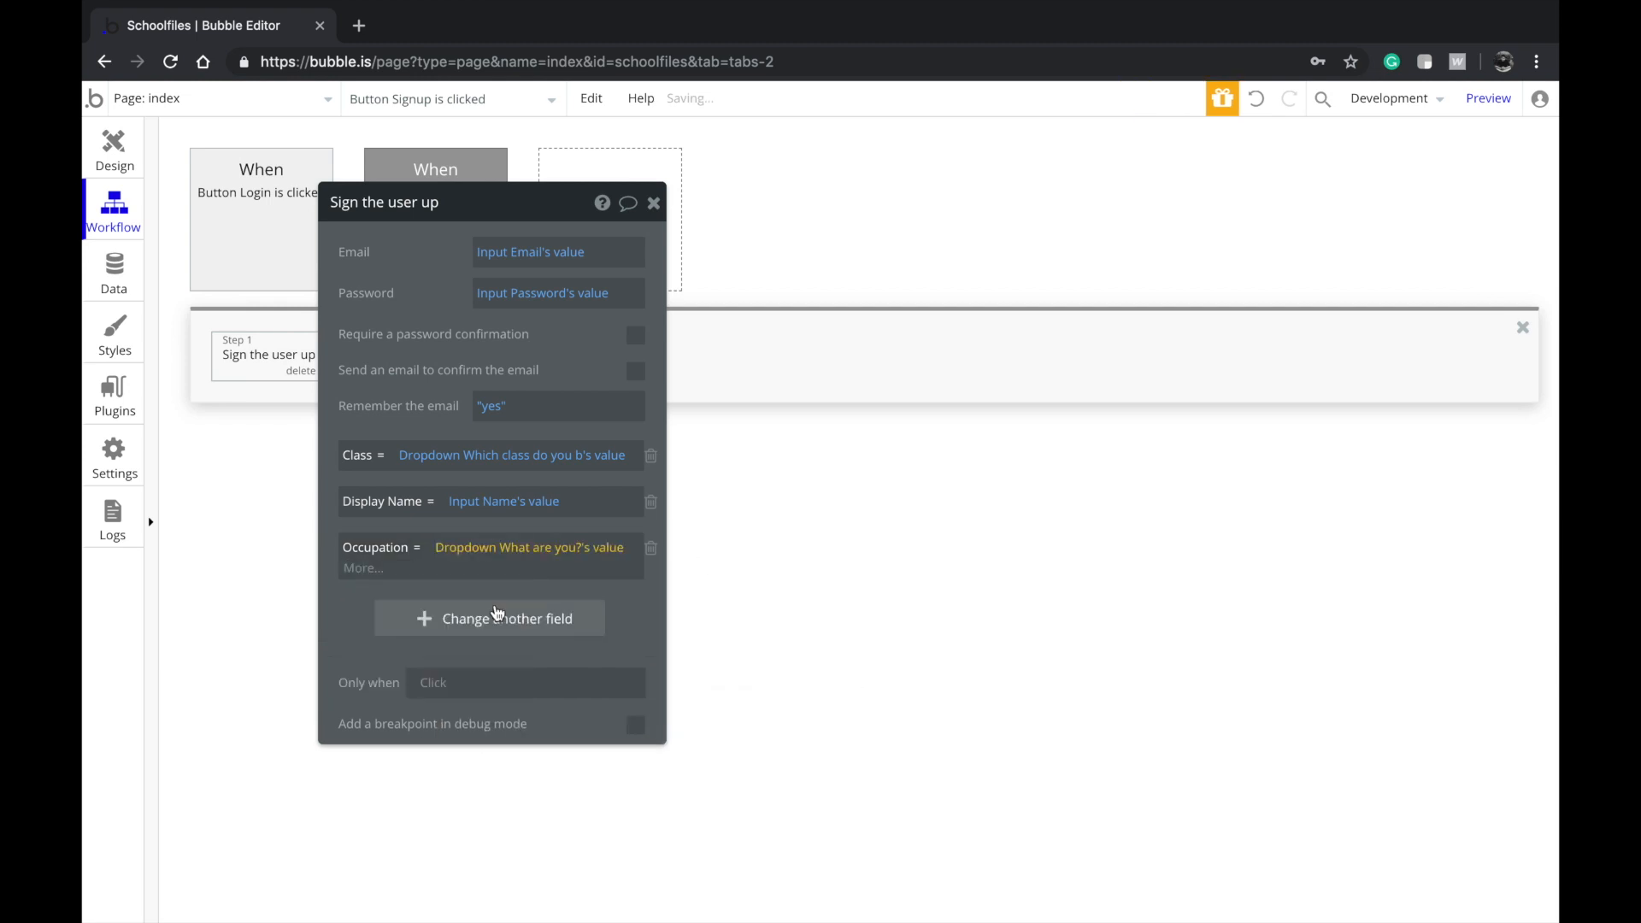
pyautogui.click(118, 153)
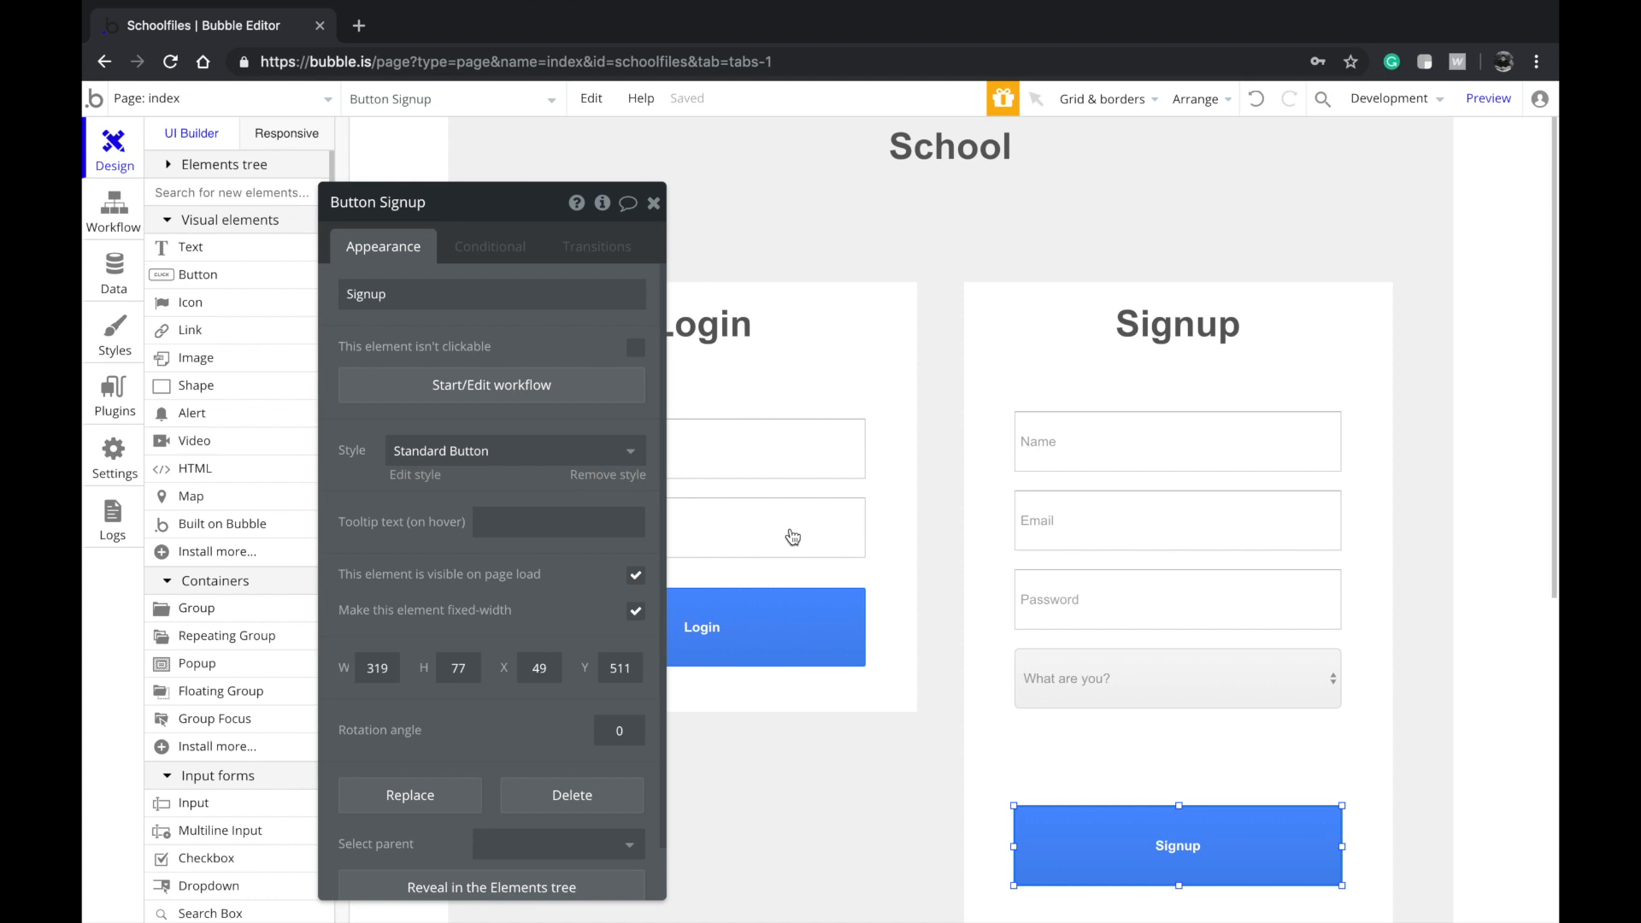
# Switch the editor to the app page and select the Send Content group
pyautogui.click(190, 100)
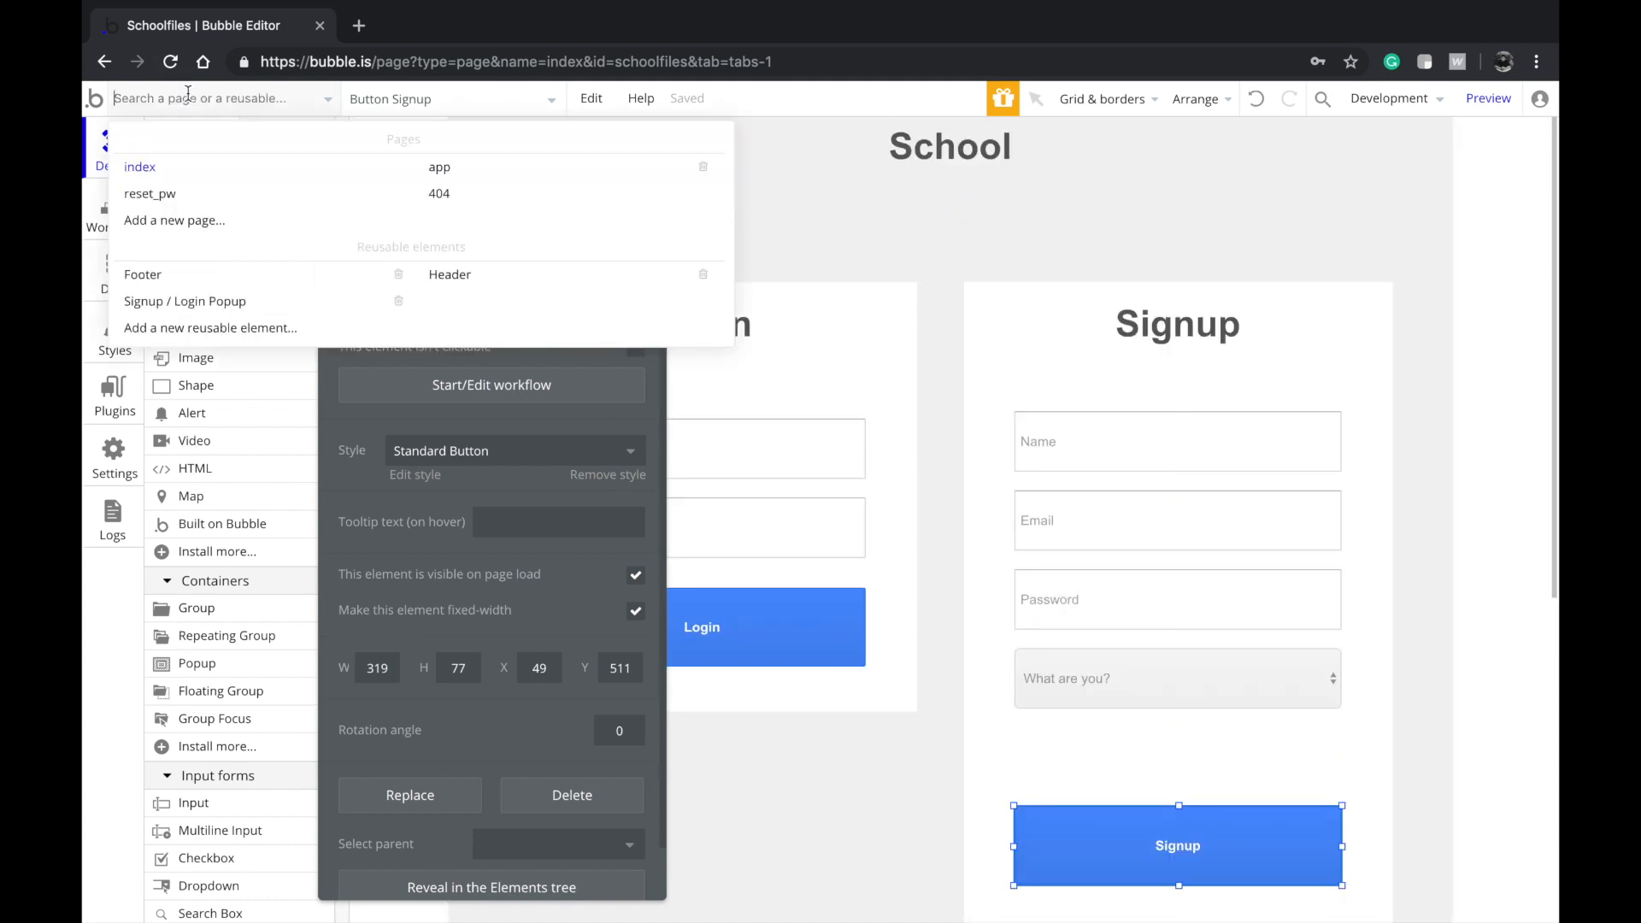
pyautogui.click(589, 177)
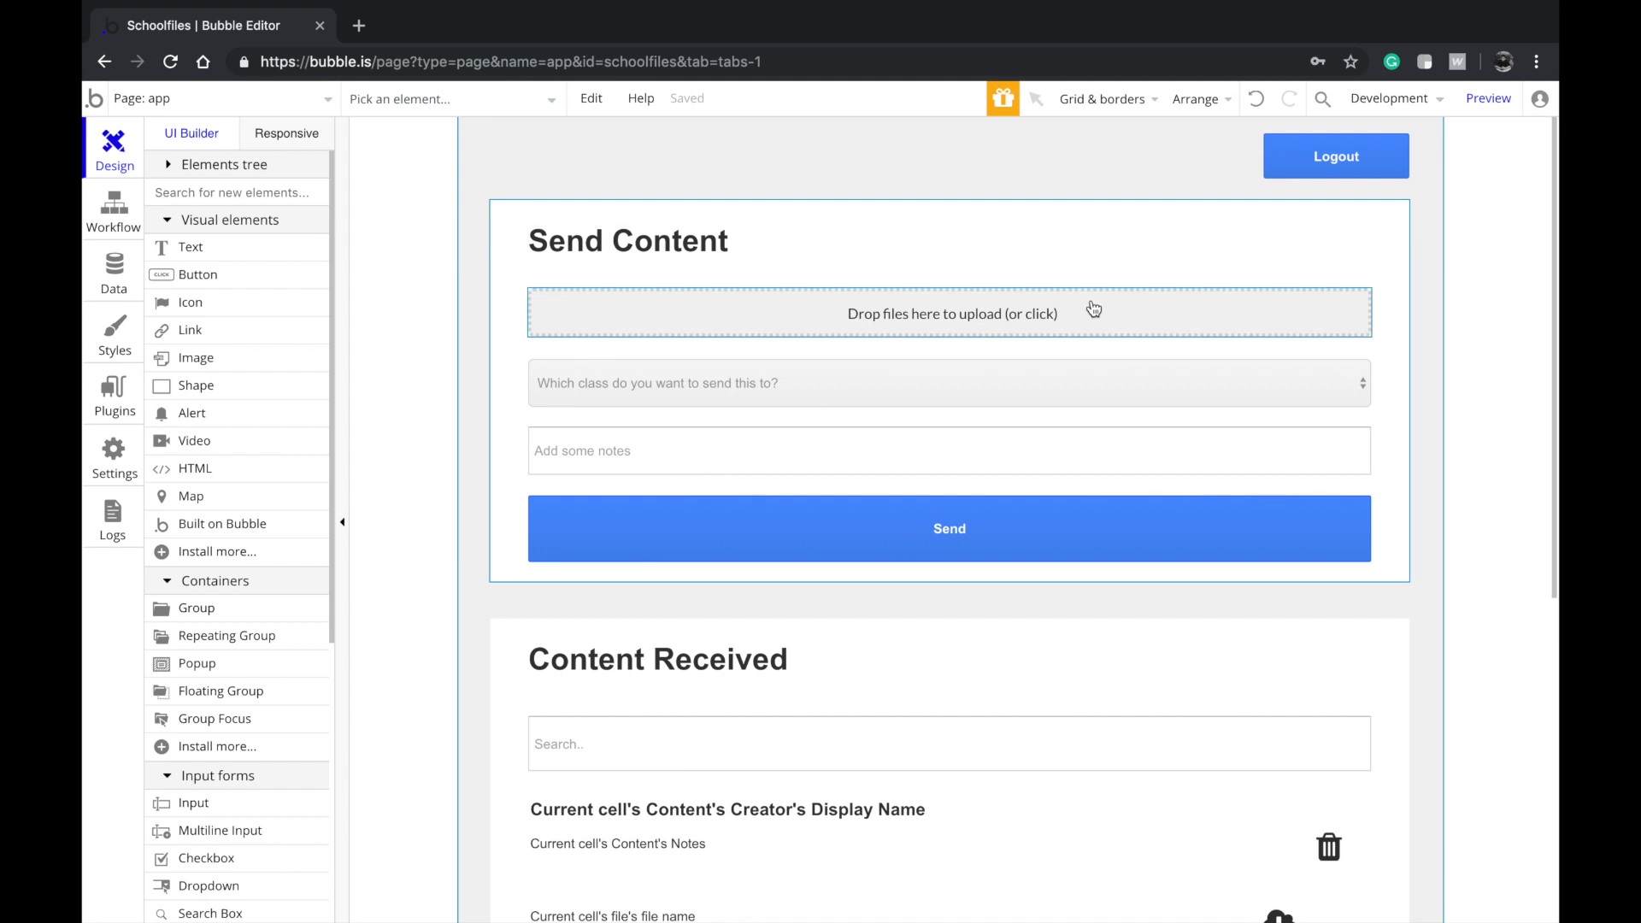
pyautogui.click(908, 389)
pyautogui.click(823, 418)
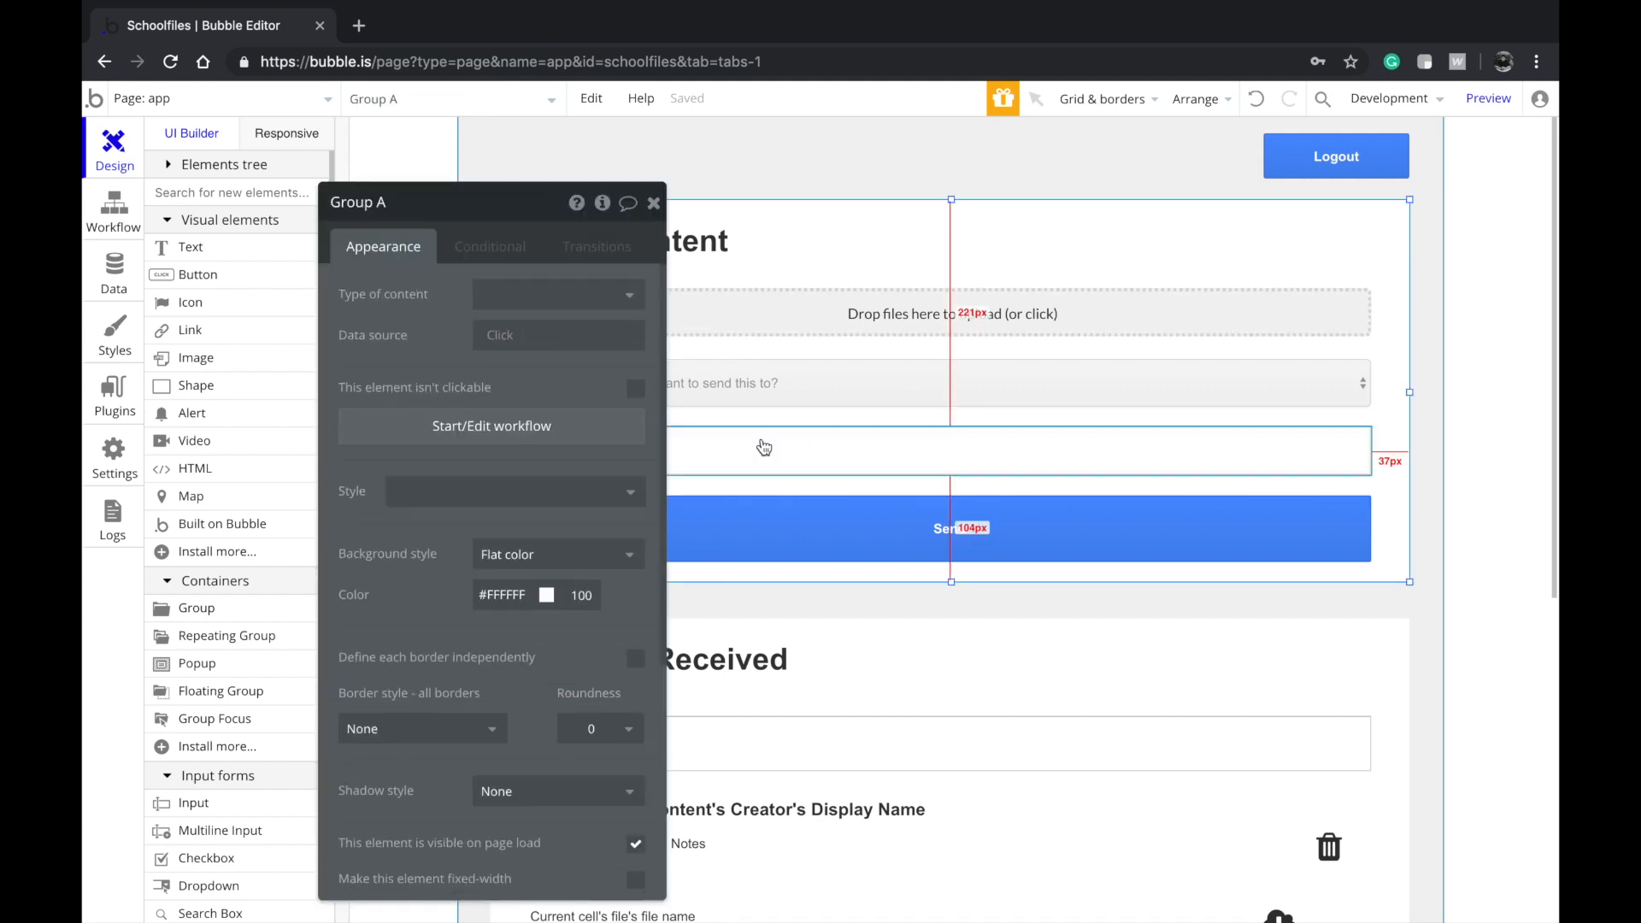
# Make the group collapse its height when hidden, animated with Slide Up/Down
pyautogui.click(487, 247)
pyautogui.click(458, 292)
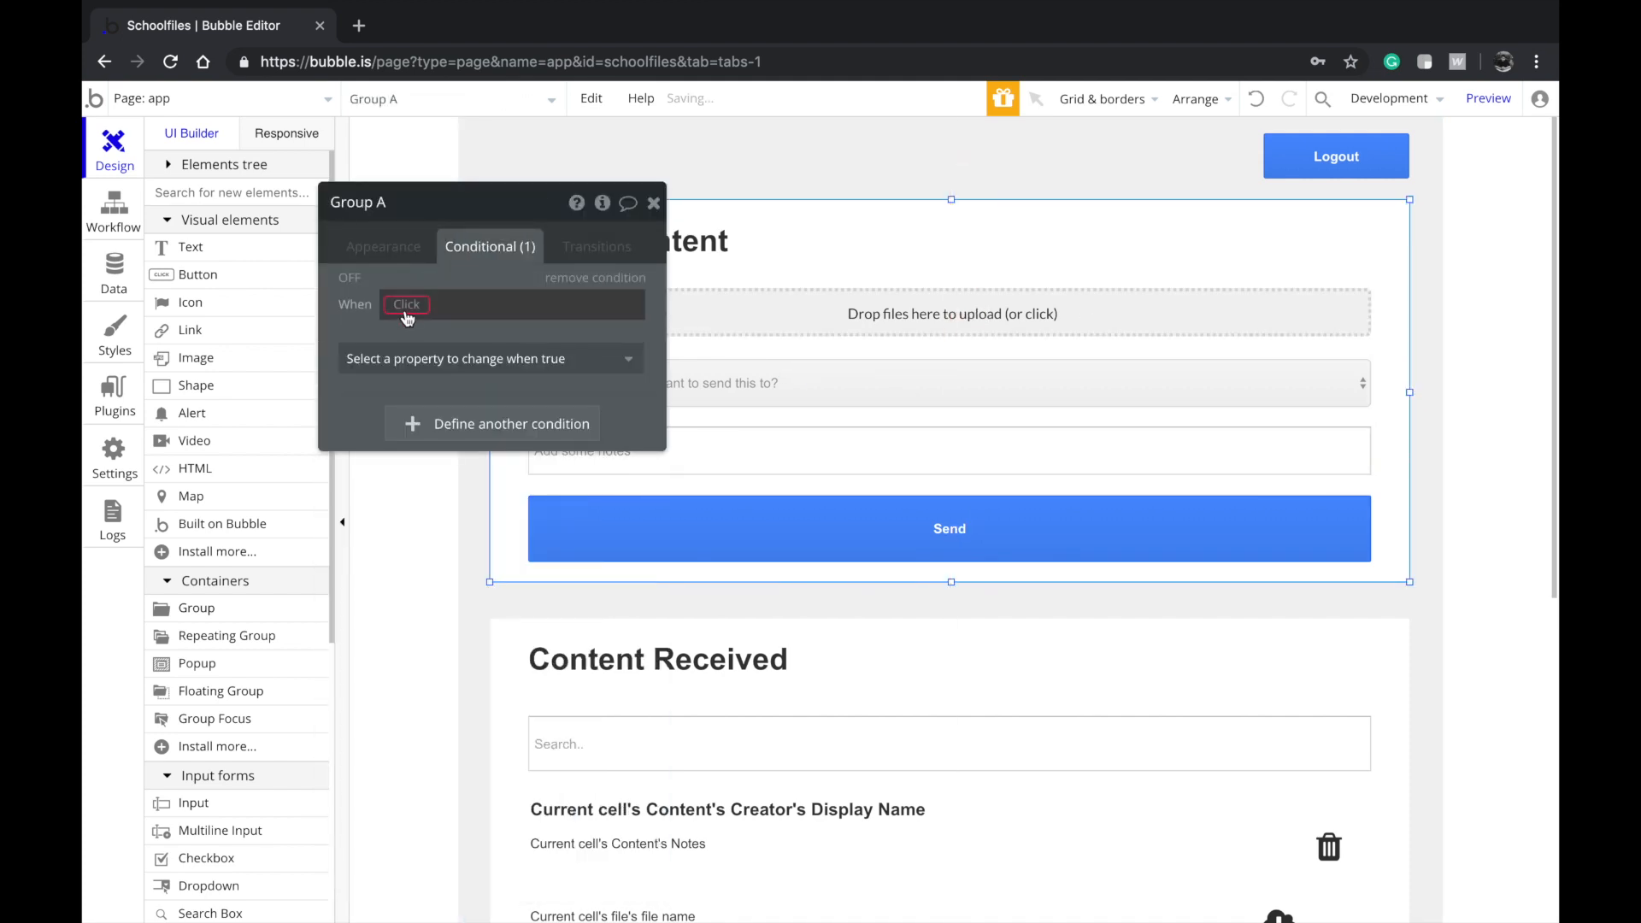
pyautogui.click(406, 305)
pyautogui.click(385, 270)
pyautogui.click(384, 256)
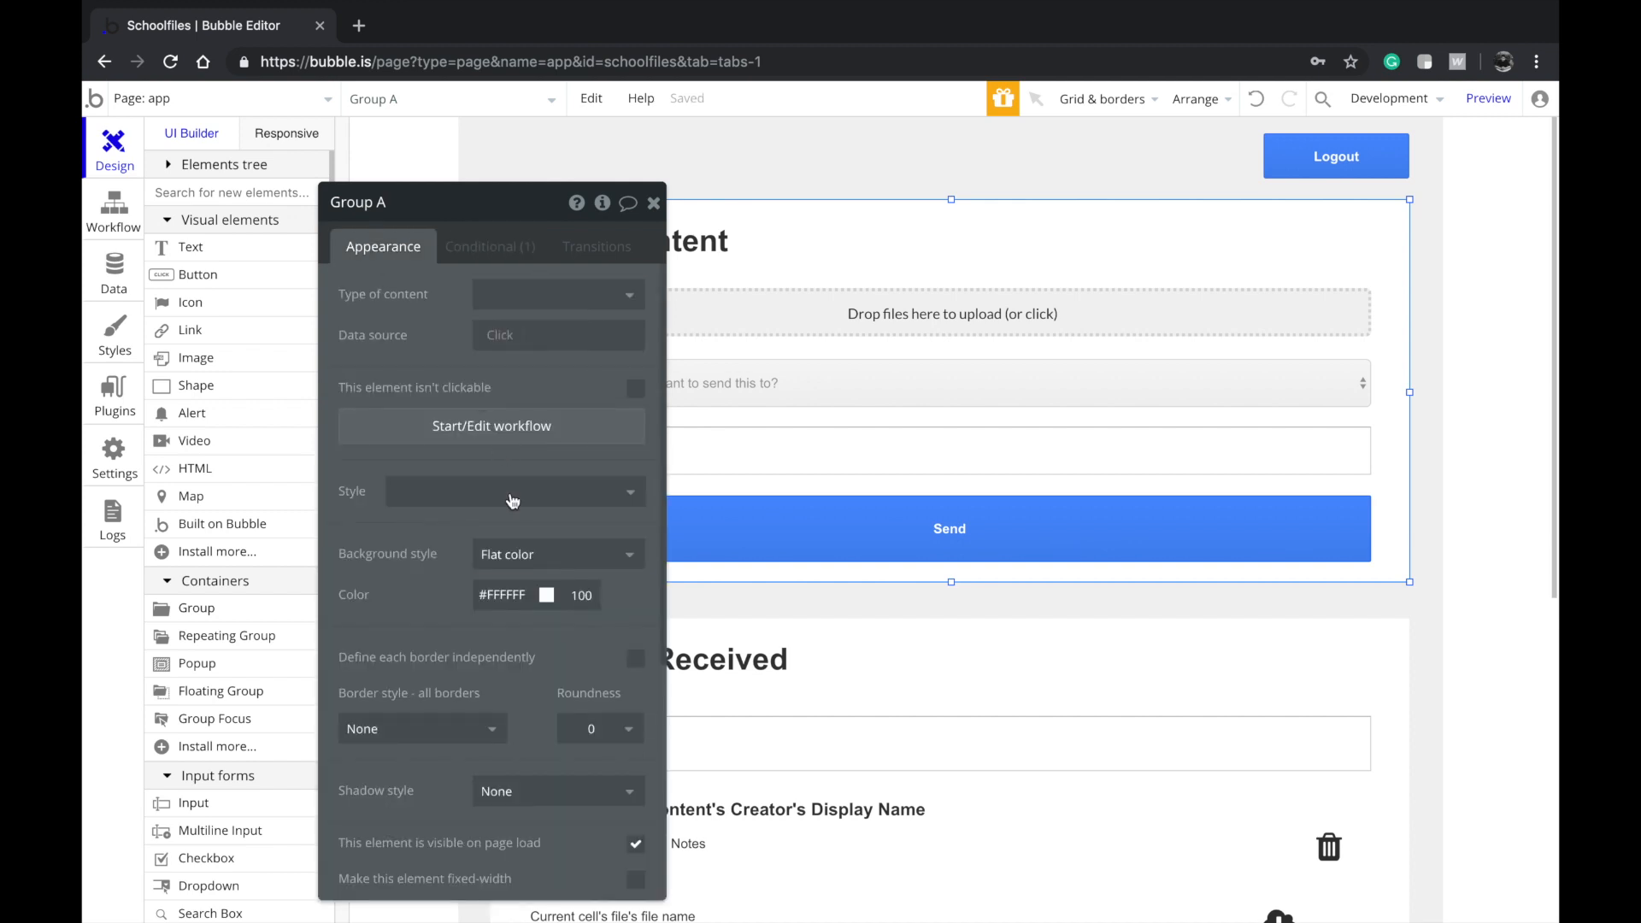
pyautogui.scroll(-5, 530, 538)
pyautogui.click(635, 616)
pyautogui.click(623, 653)
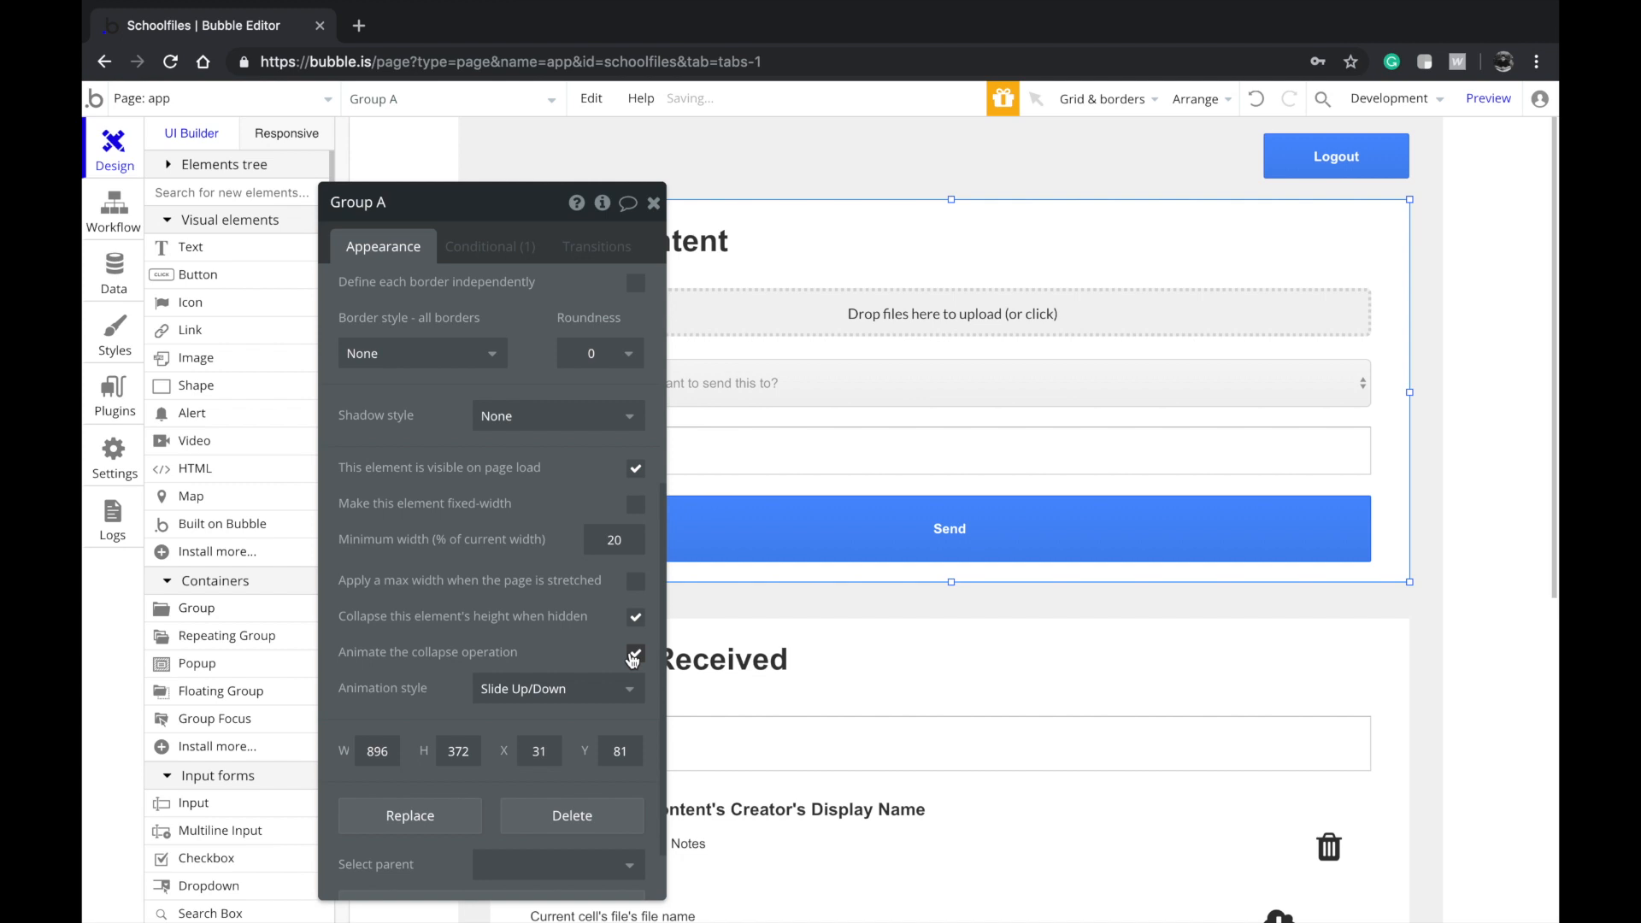
# Build a visibility condition on Current User's Occupation is not 'Teacher', then remove it
pyautogui.click(490, 247)
pyautogui.click(402, 301)
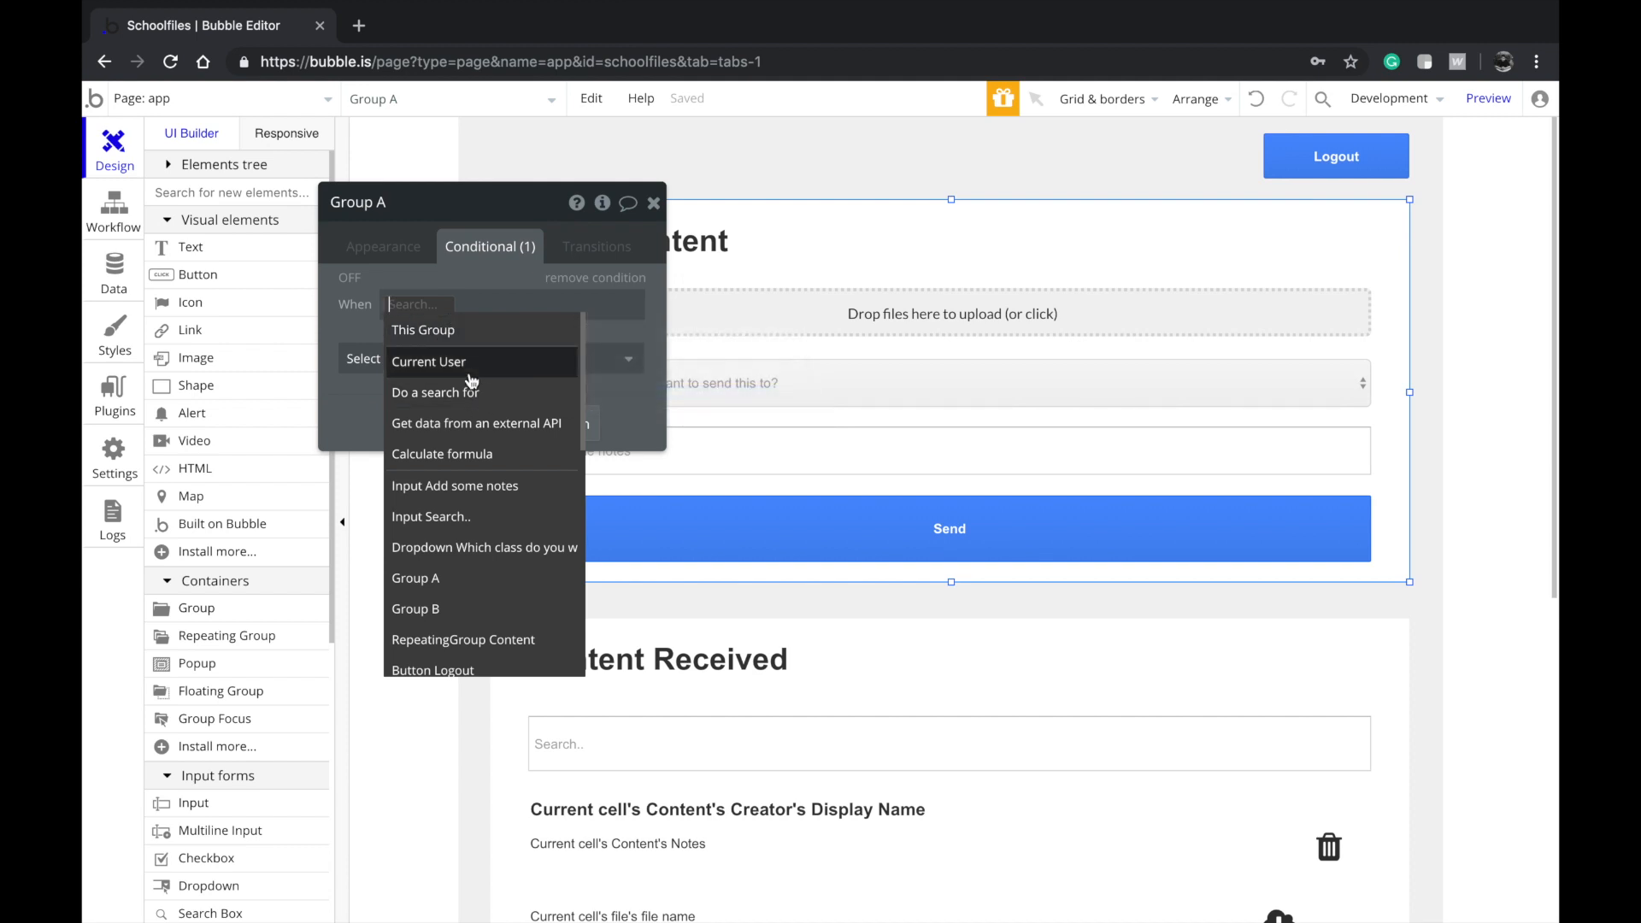
pyautogui.click(469, 363)
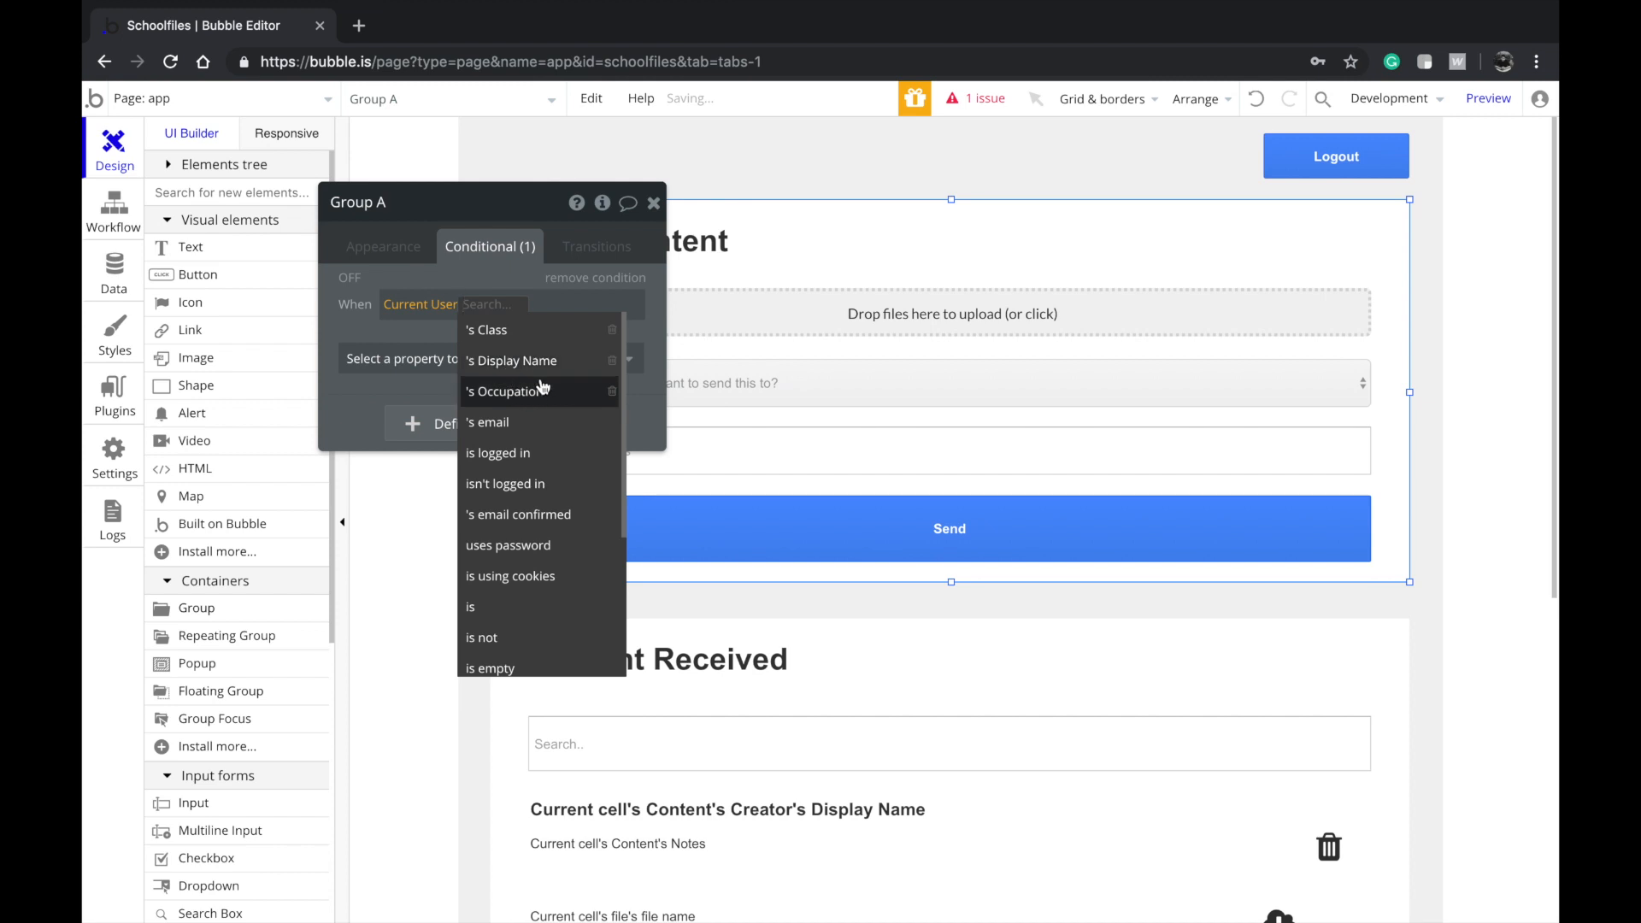
pyautogui.click(545, 392)
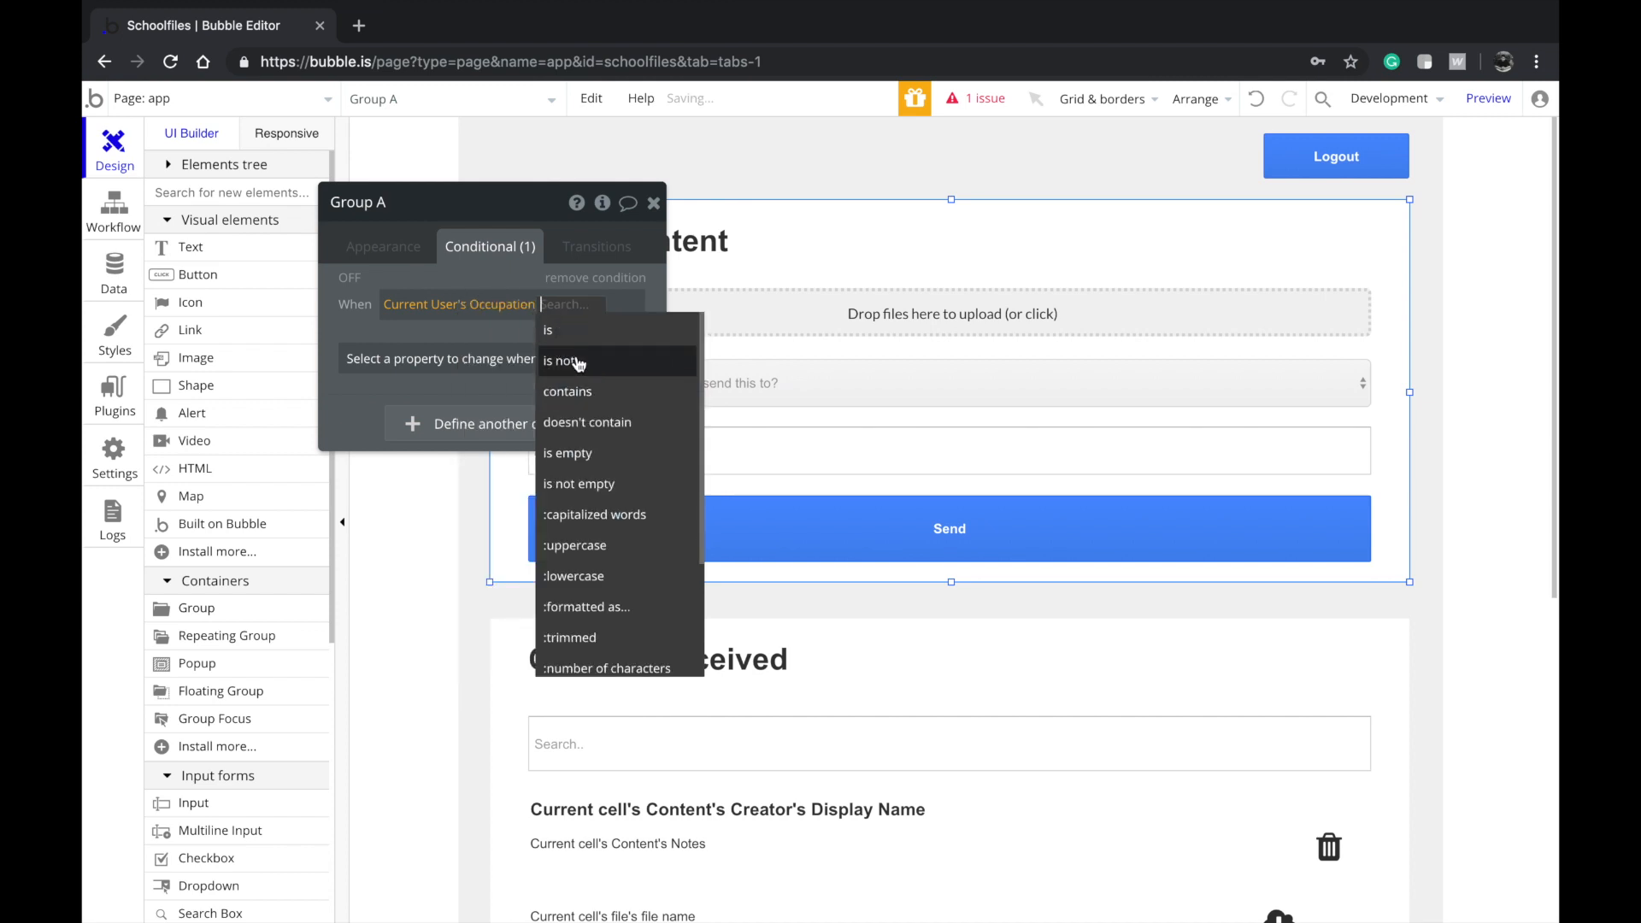
pyautogui.click(580, 363)
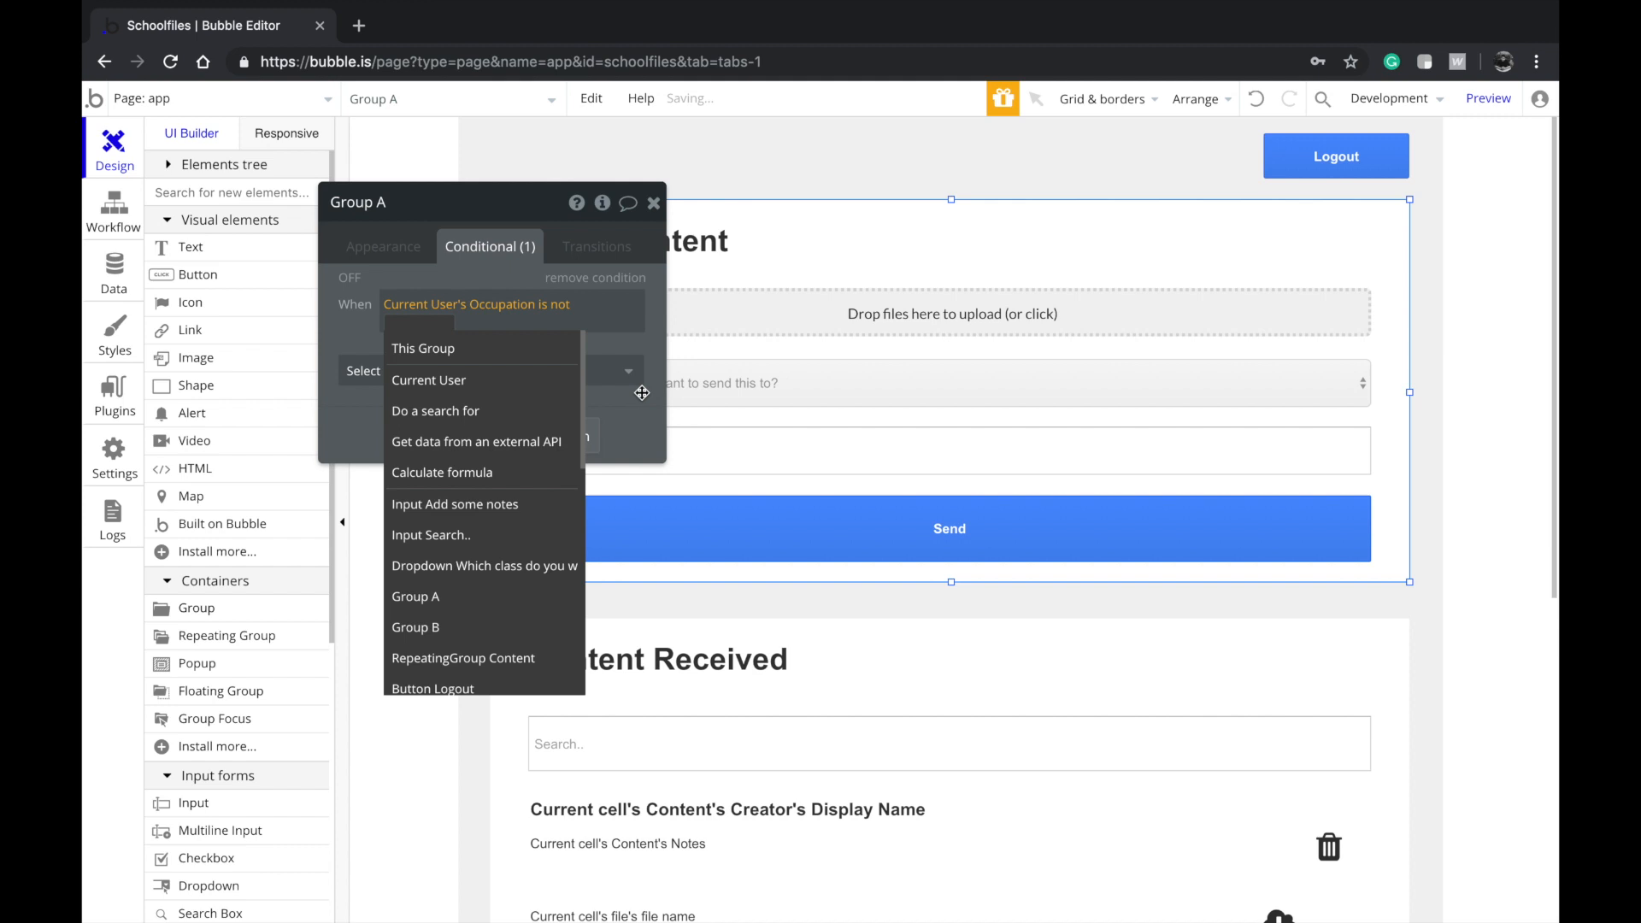
pyautogui.write('Teacher')
pyautogui.press('Return')
pyautogui.click(483, 370)
pyautogui.click(486, 424)
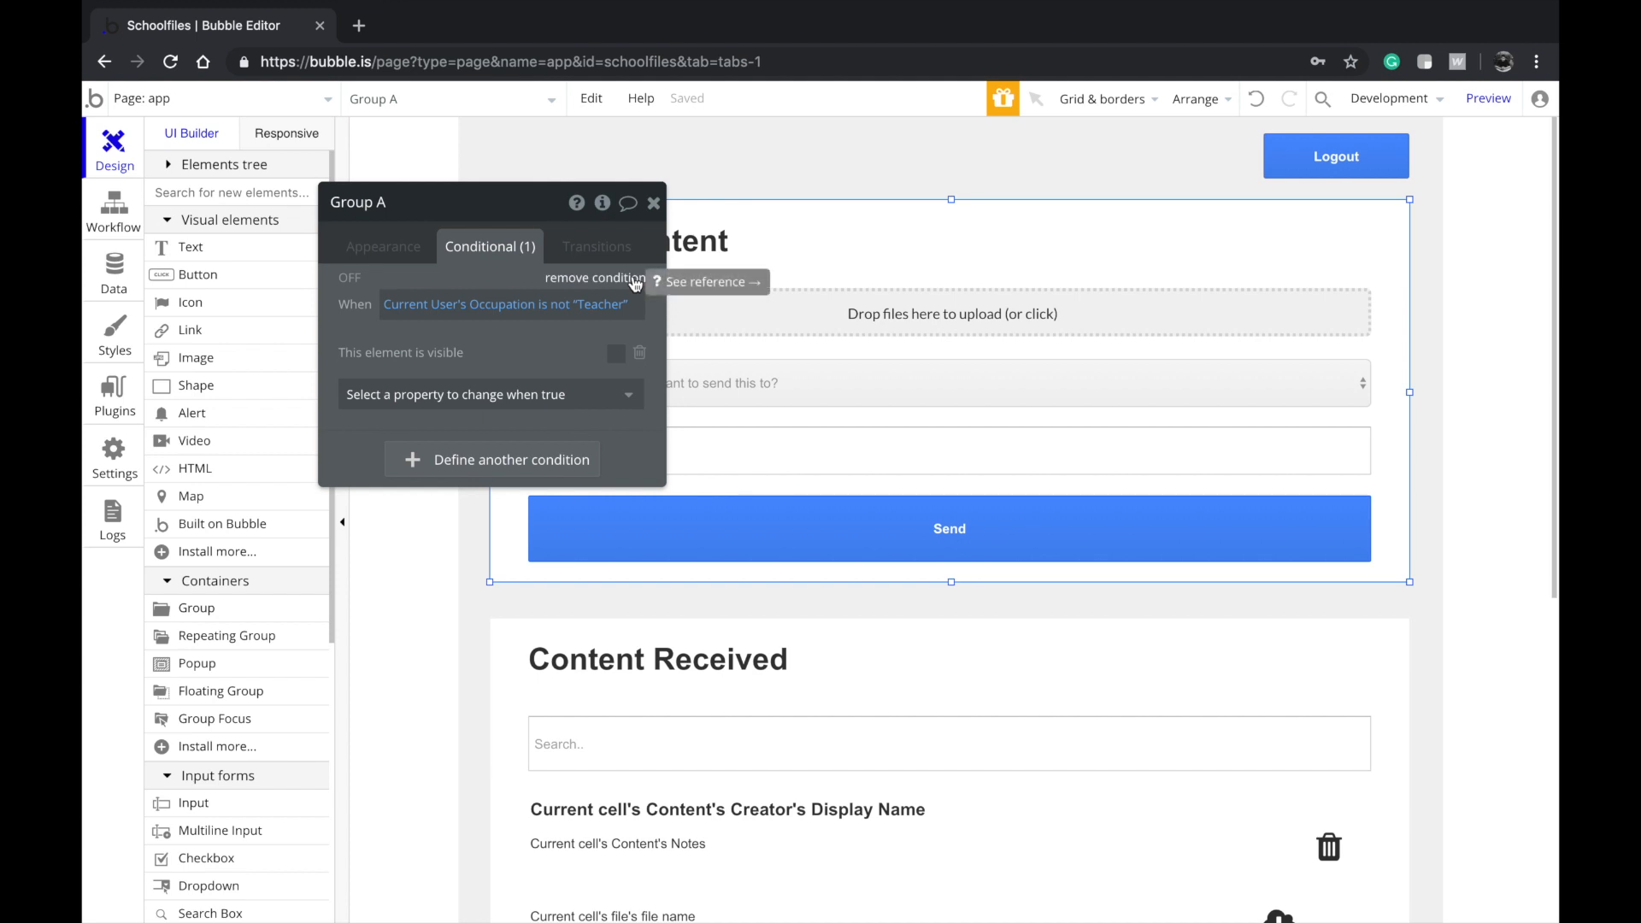
pyautogui.click(635, 281)
pyautogui.click(385, 247)
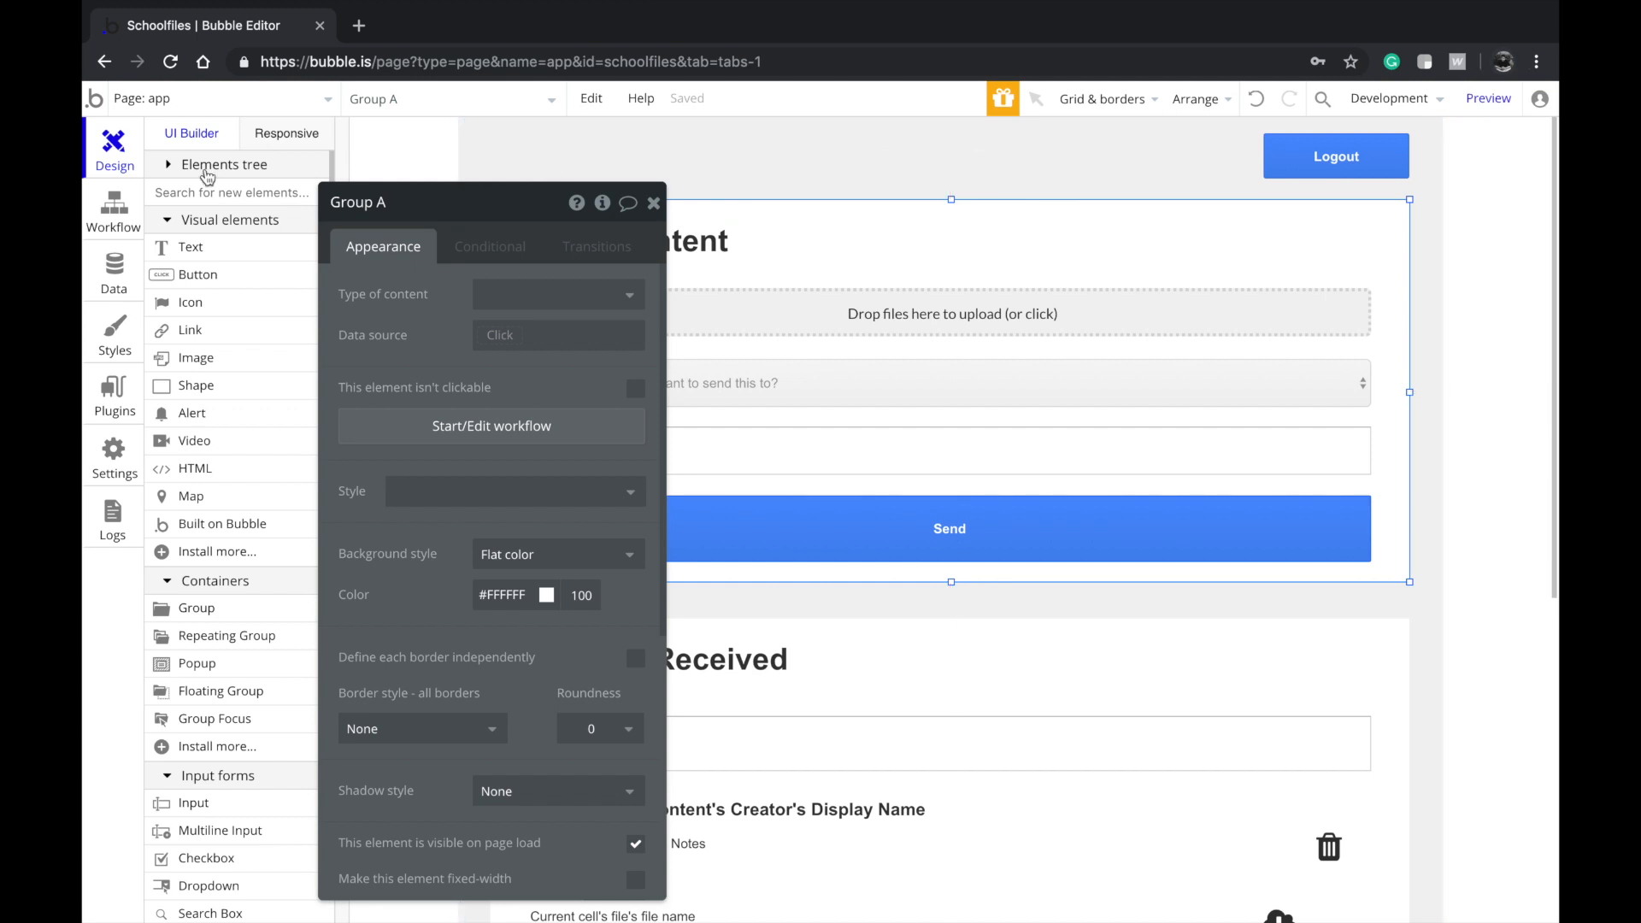
# On the app page, add a 'User is logged out' workflow that goes to page index
pyautogui.click(114, 207)
pyautogui.click(987, 181)
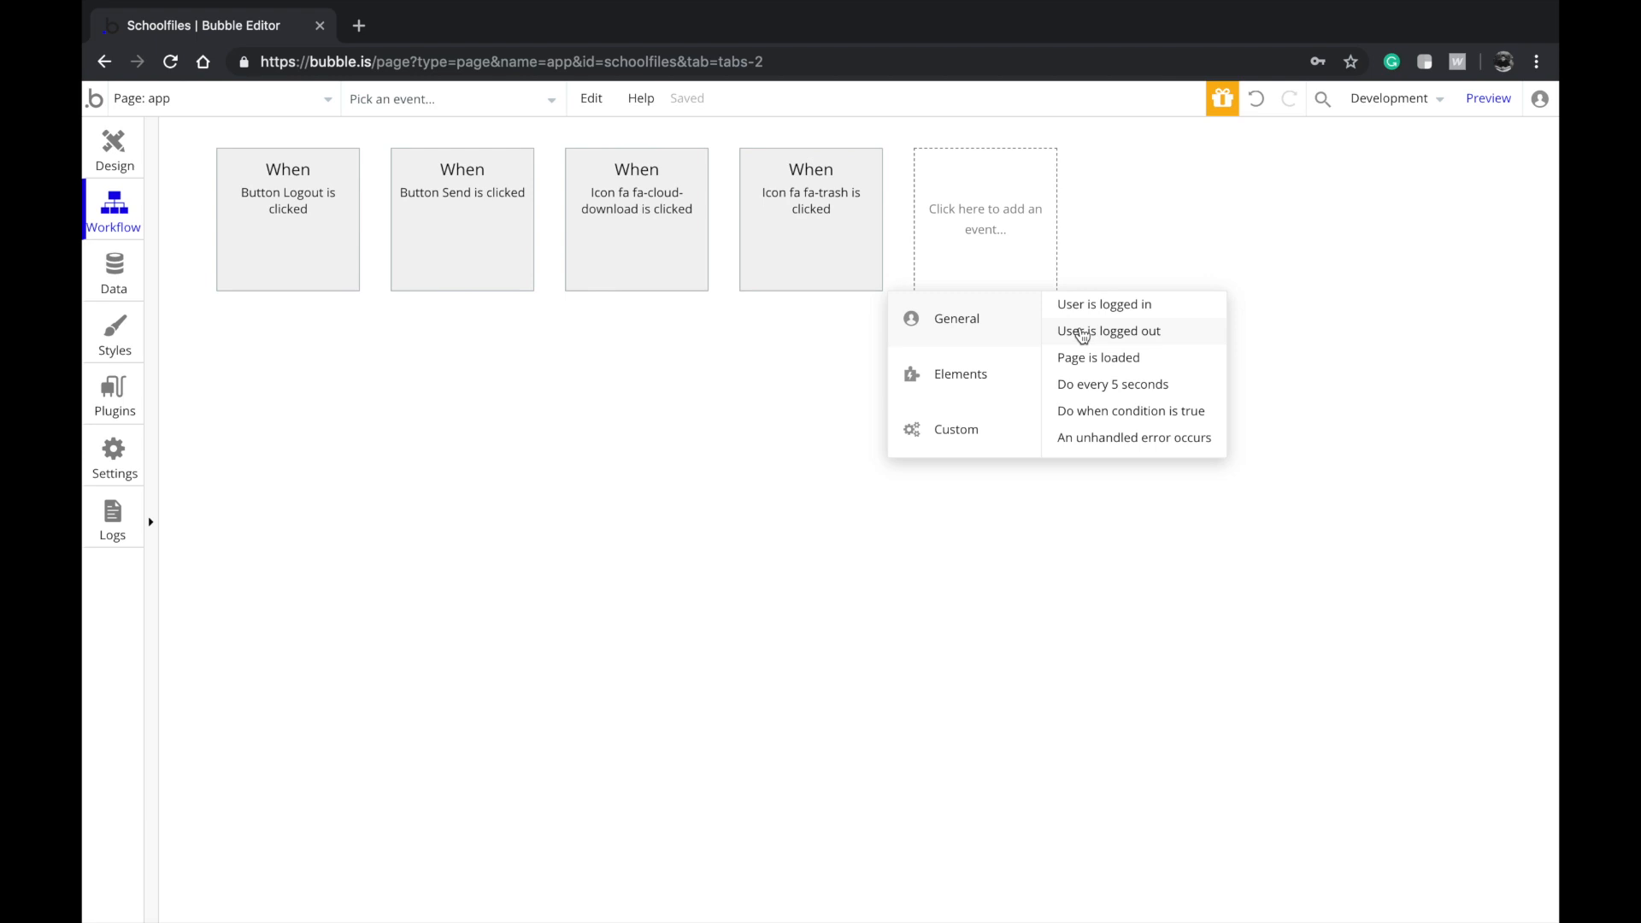
pyautogui.click(1082, 335)
pyautogui.click(268, 338)
pyautogui.moveTo(289, 430)
pyautogui.click(502, 398)
pyautogui.click(628, 252)
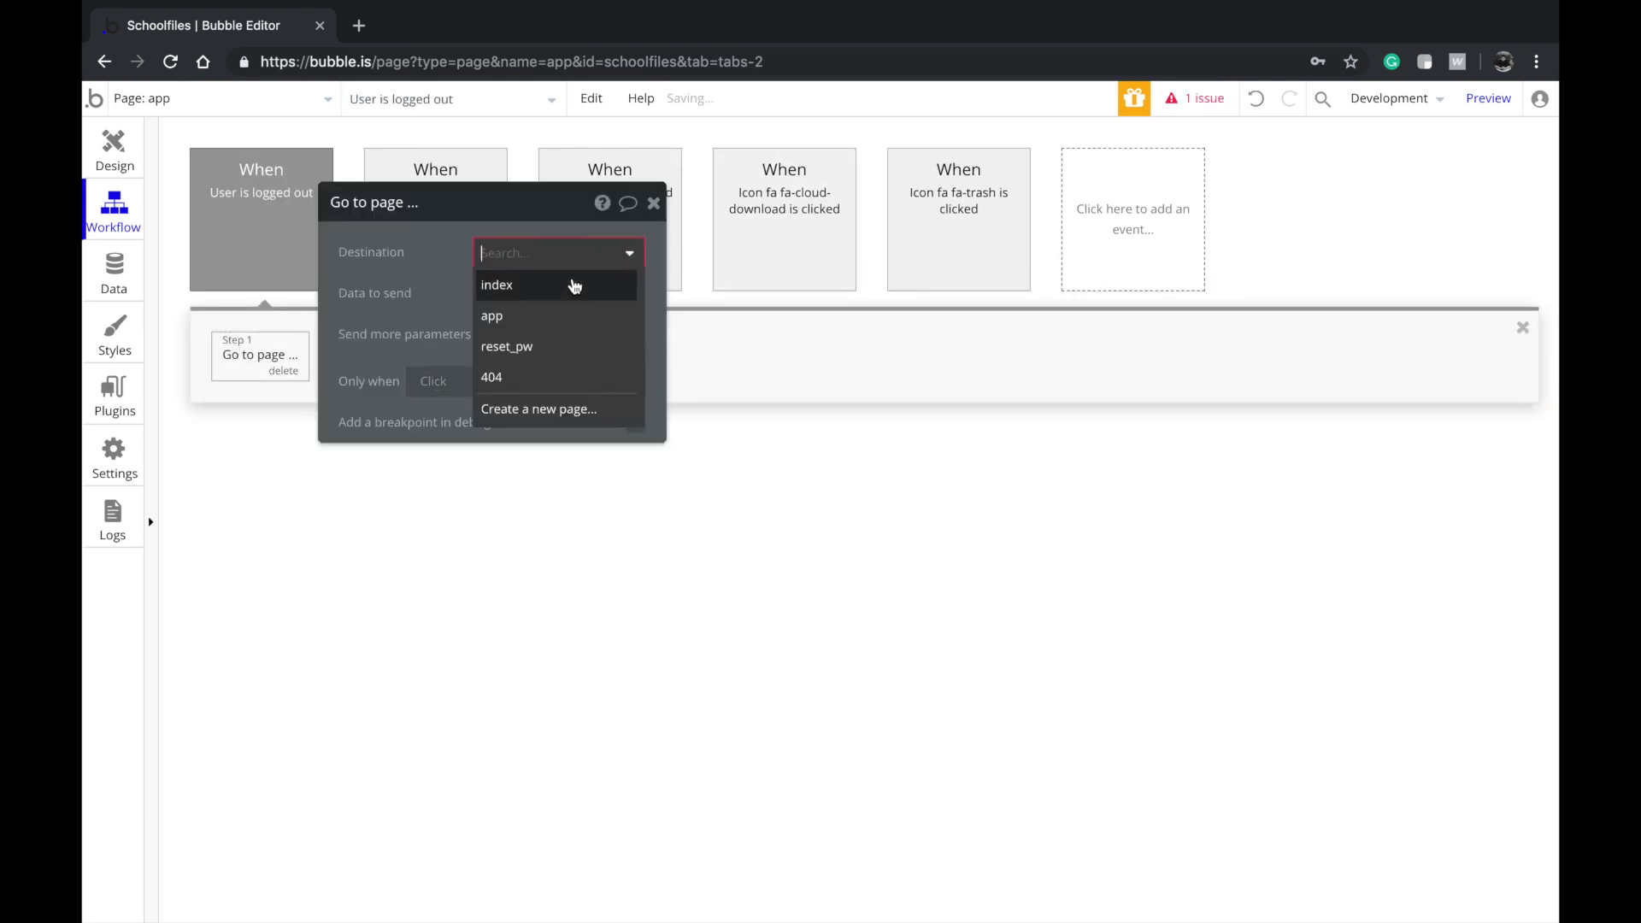
pyautogui.click(568, 279)
# Switch the editor to the index page and review its Login and Signup workflows
pyautogui.click(120, 152)
pyautogui.press('super+r')
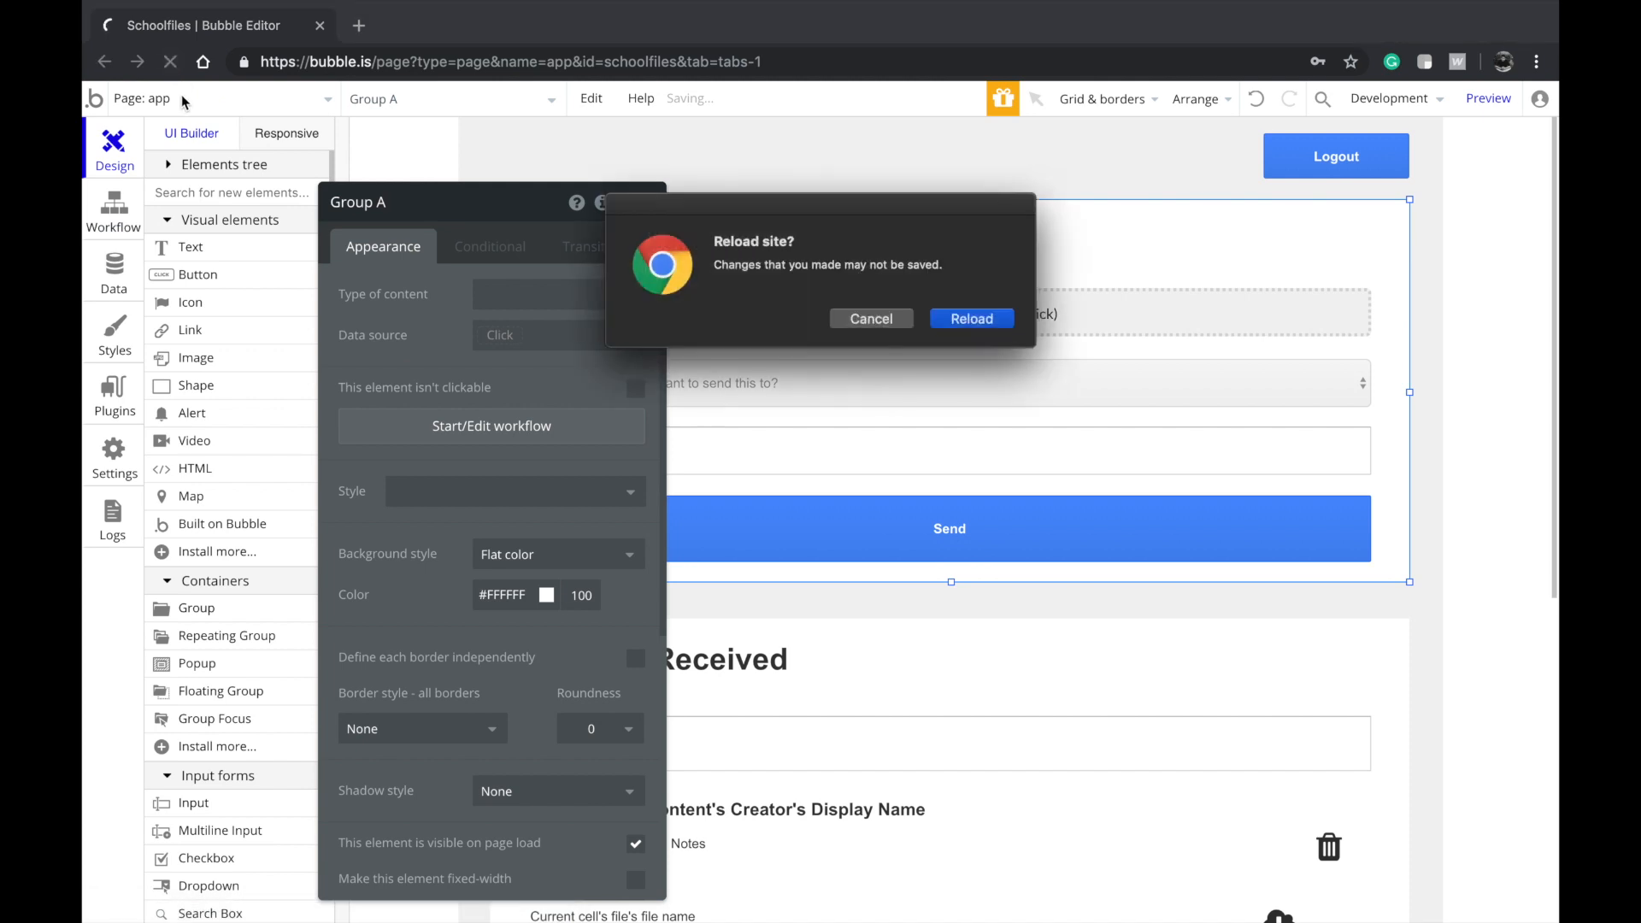
pyautogui.click(871, 318)
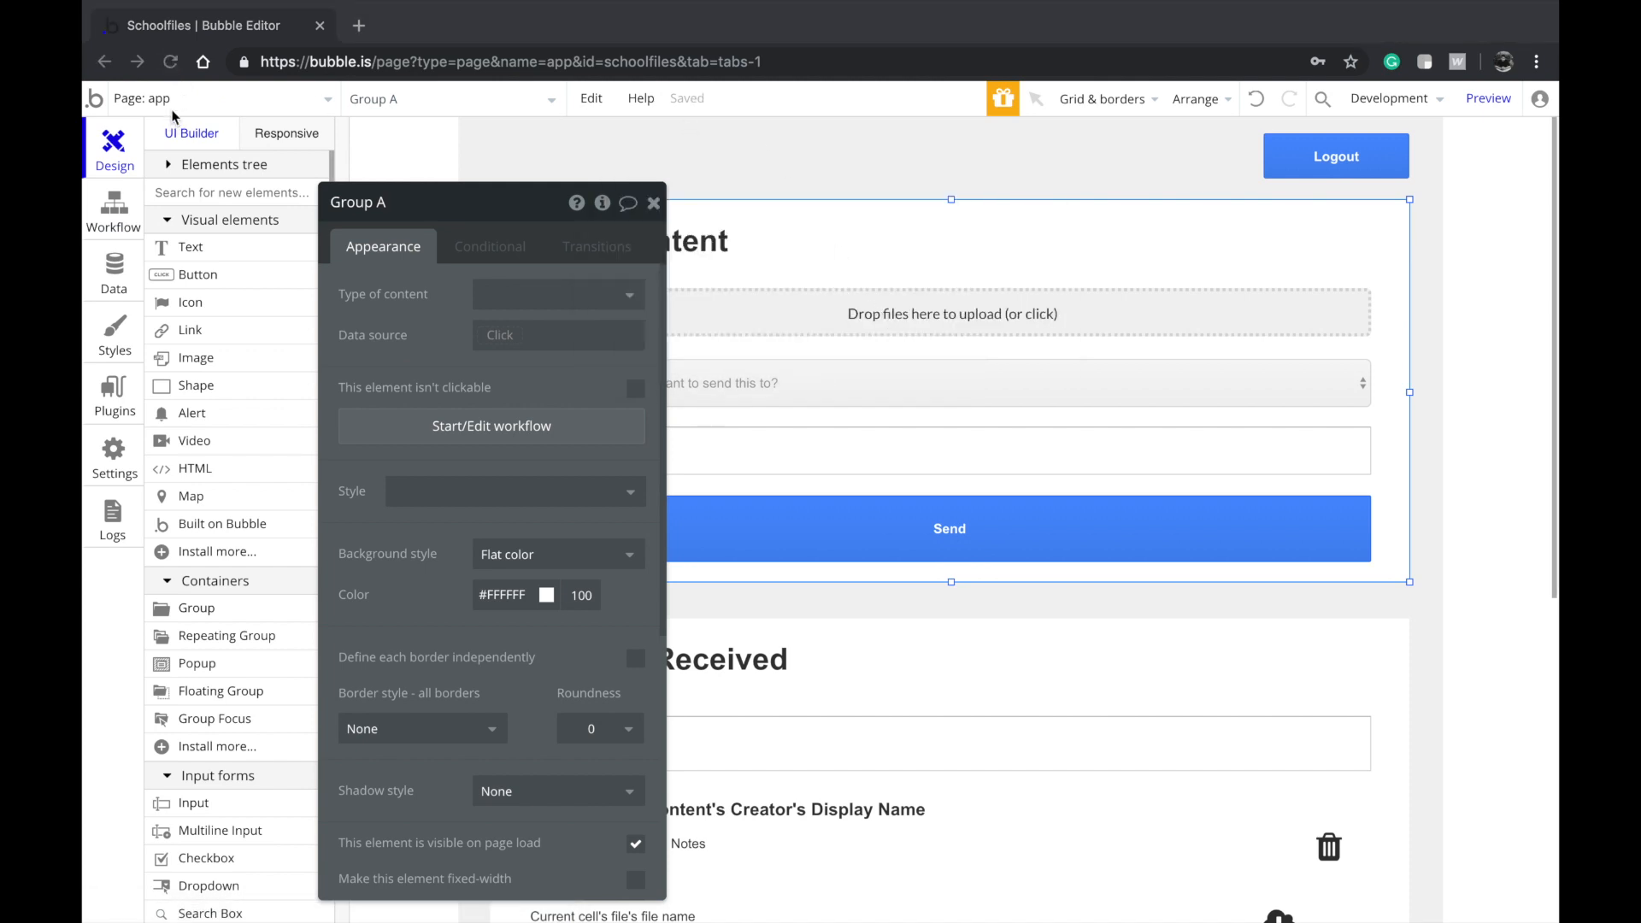
pyautogui.click(247, 102)
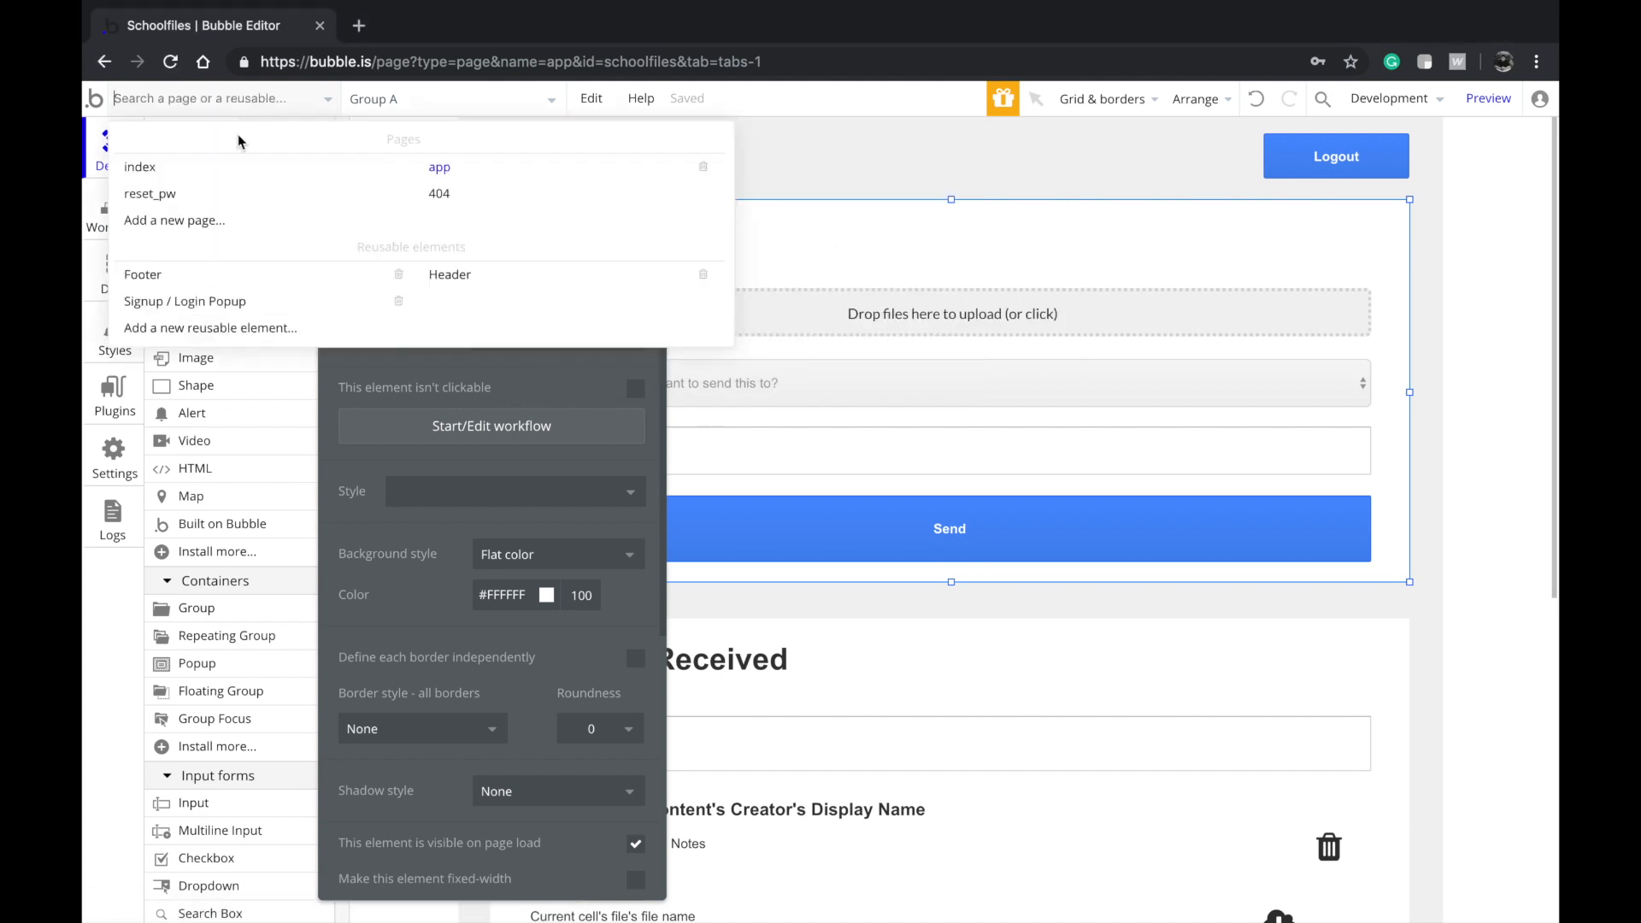
pyautogui.click(237, 135)
pyautogui.doubleClick(553, 218)
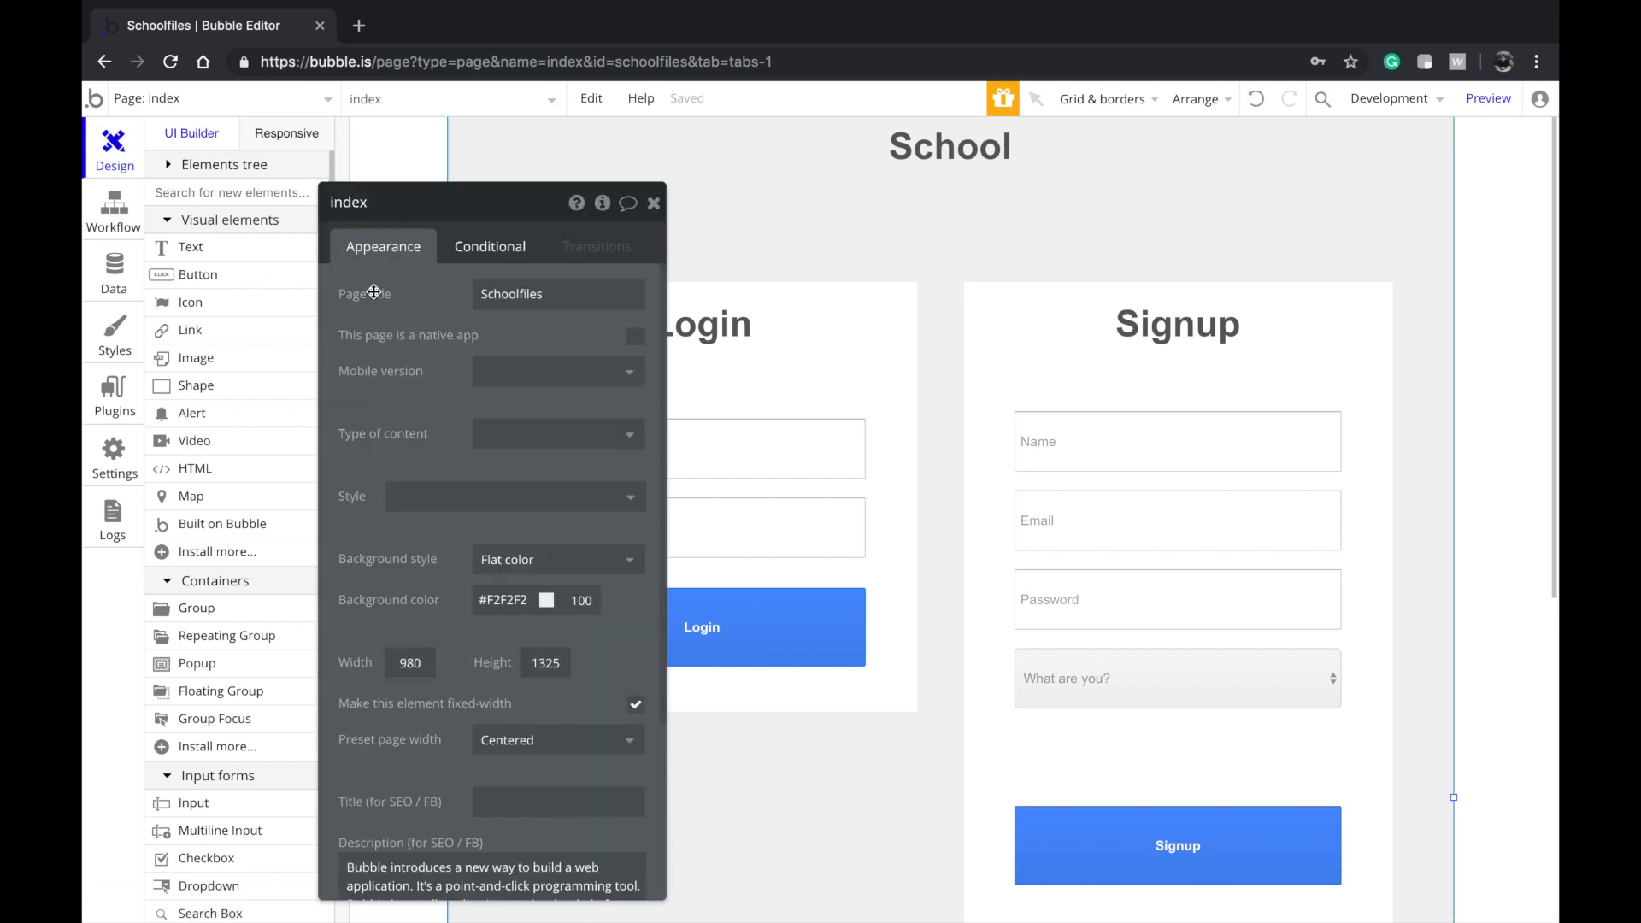
pyautogui.click(128, 229)
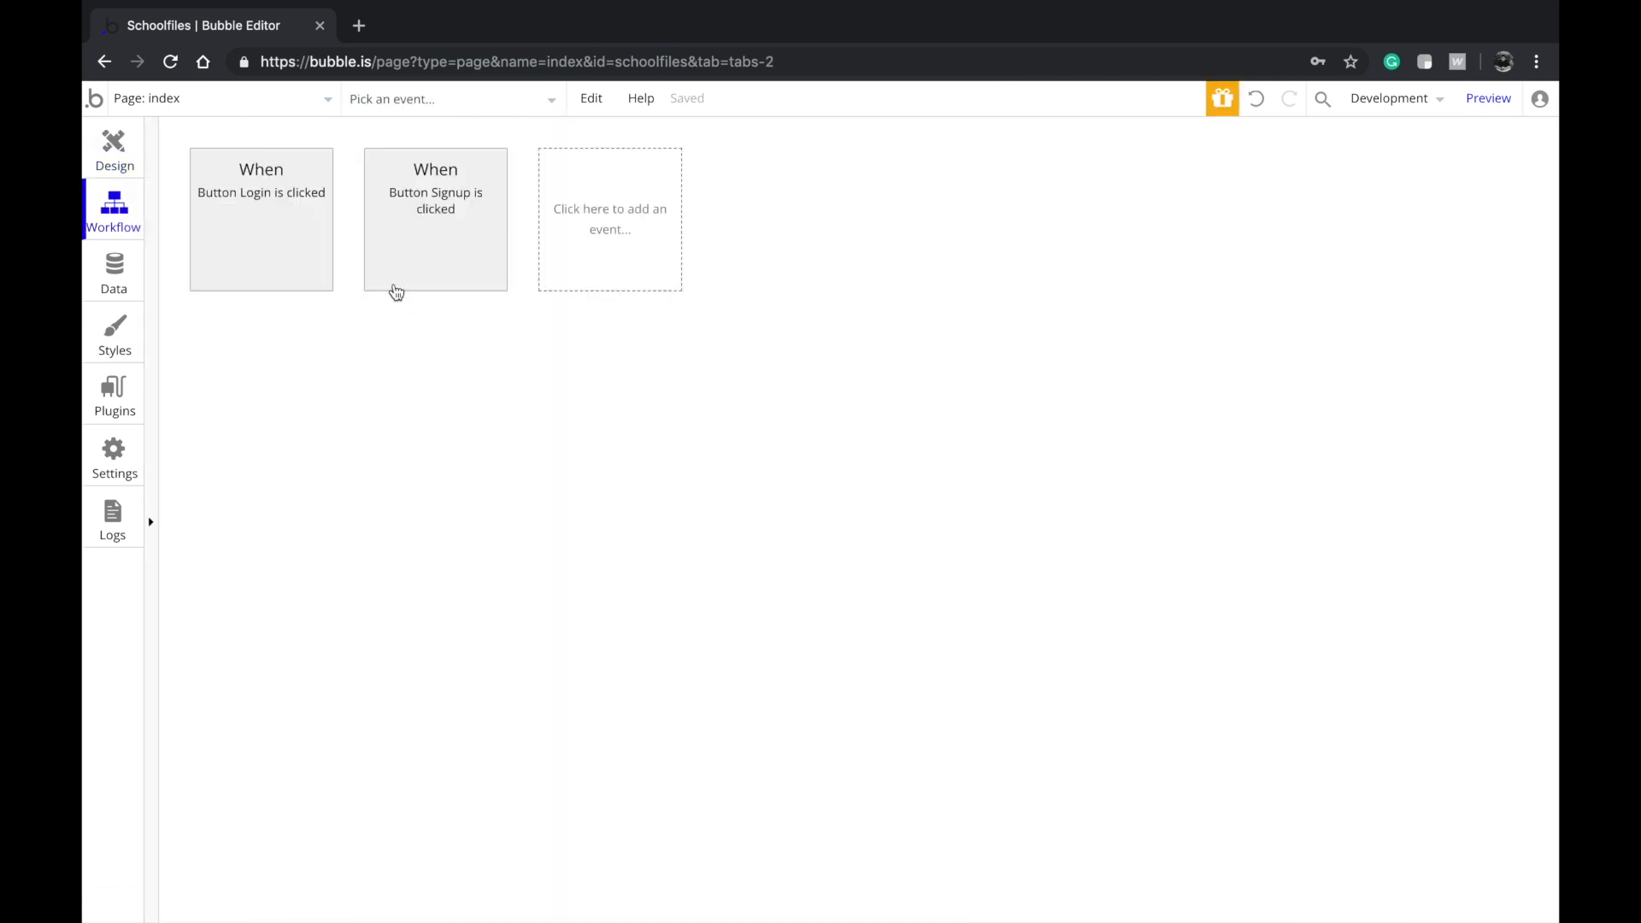
pyautogui.doubleClick(275, 227)
pyautogui.click(462, 174)
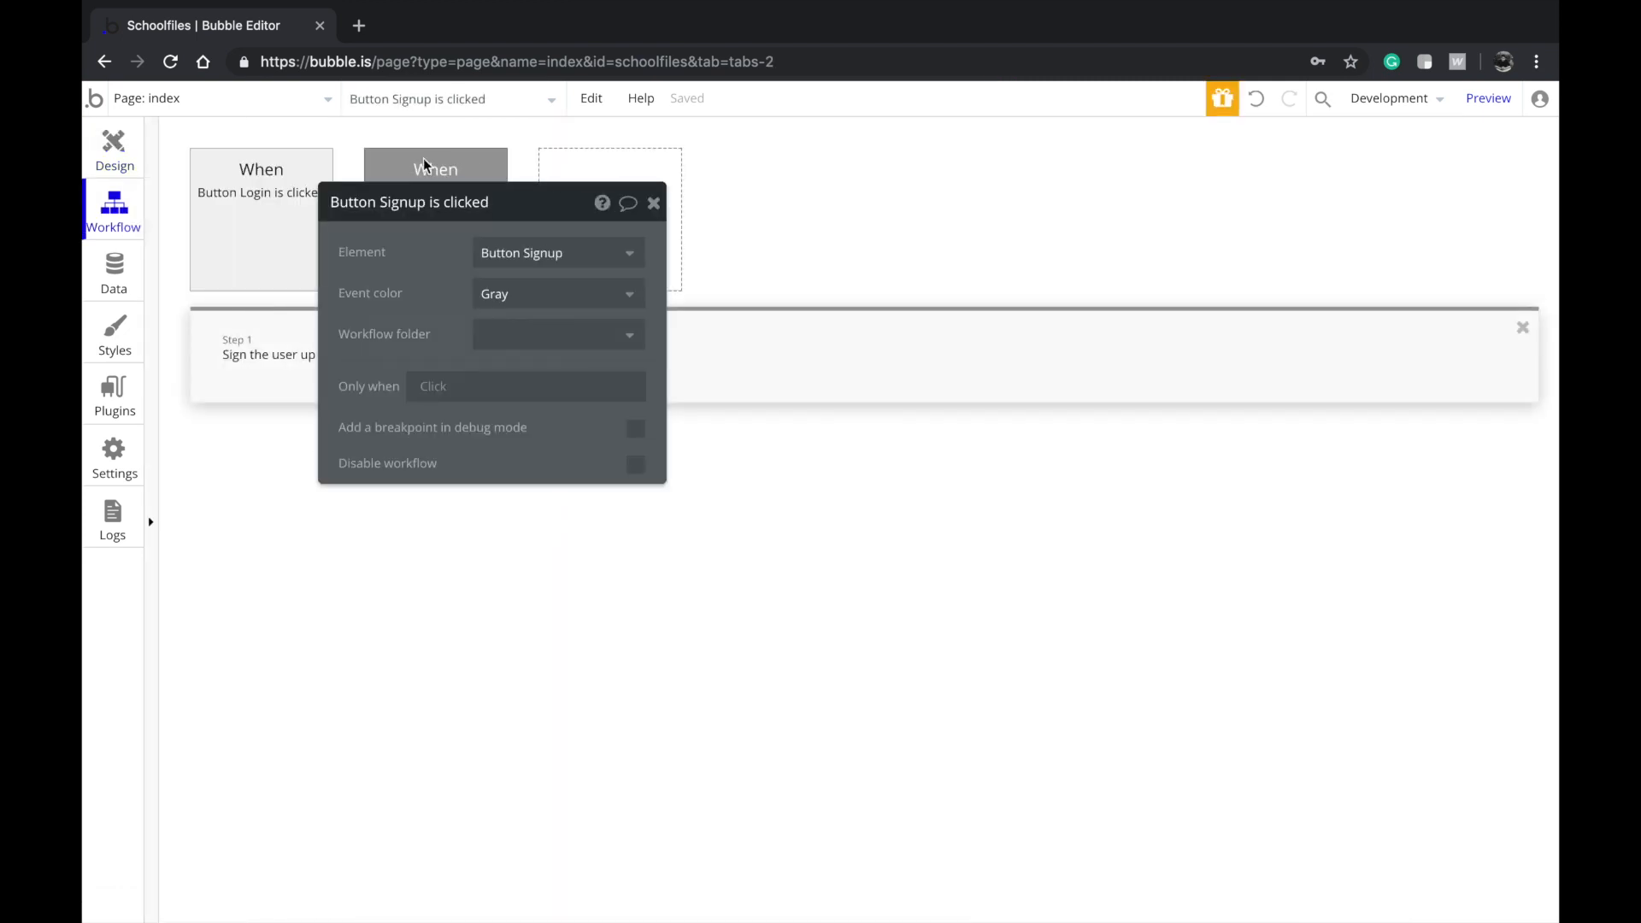
# On index, add a 'User is logged in' workflow that goes to page app
pyautogui.click(570, 170)
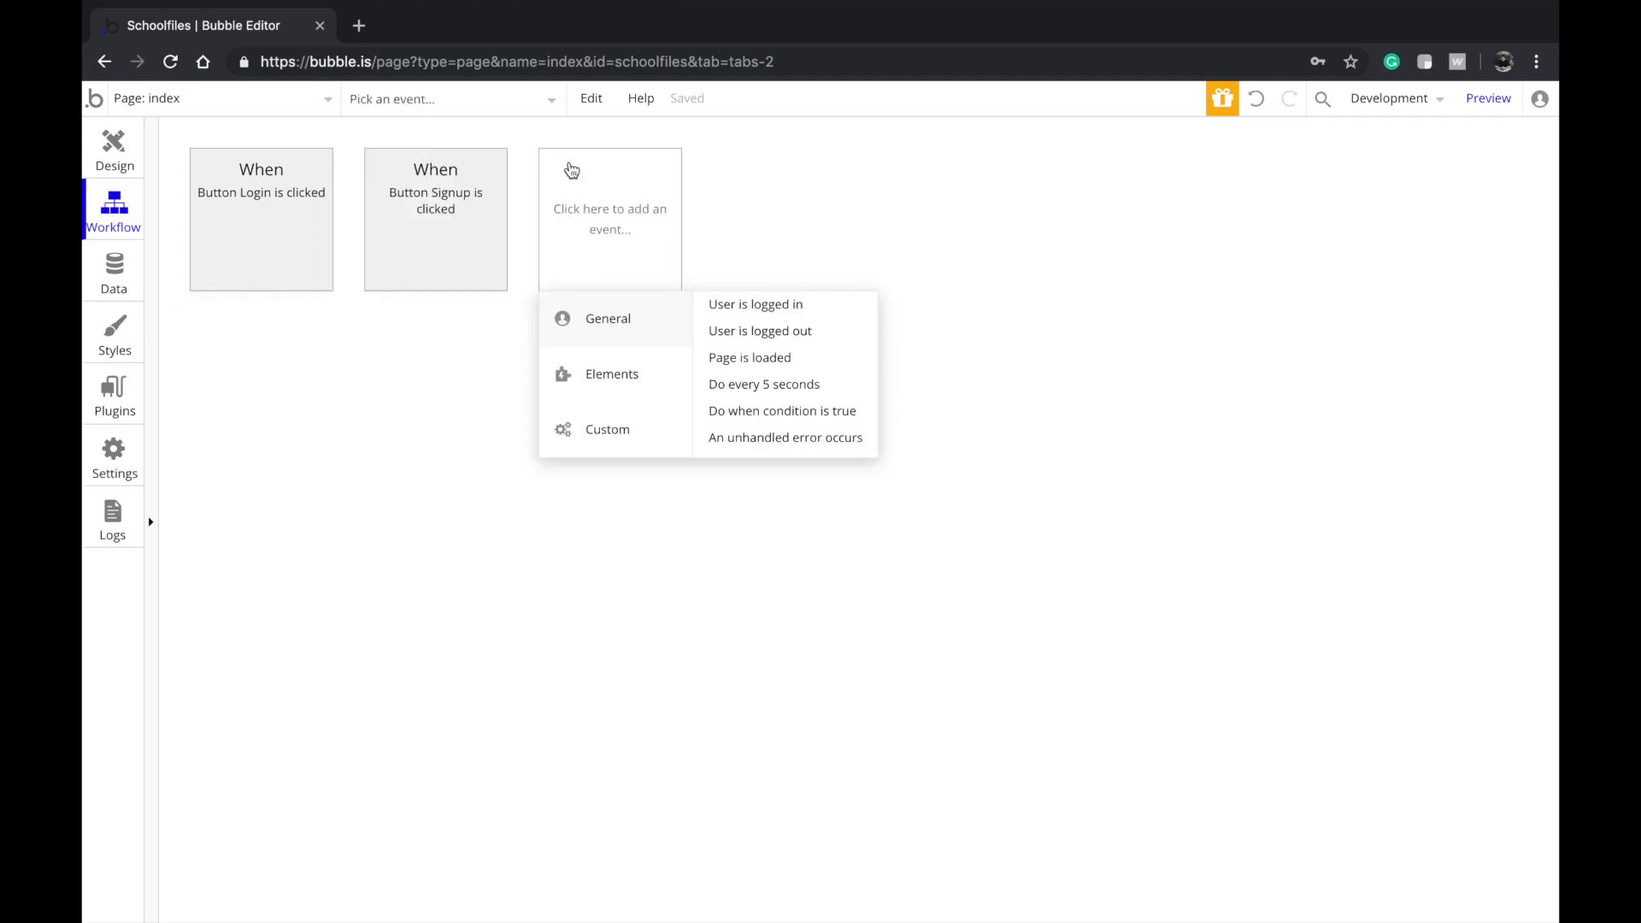
pyautogui.click(722, 305)
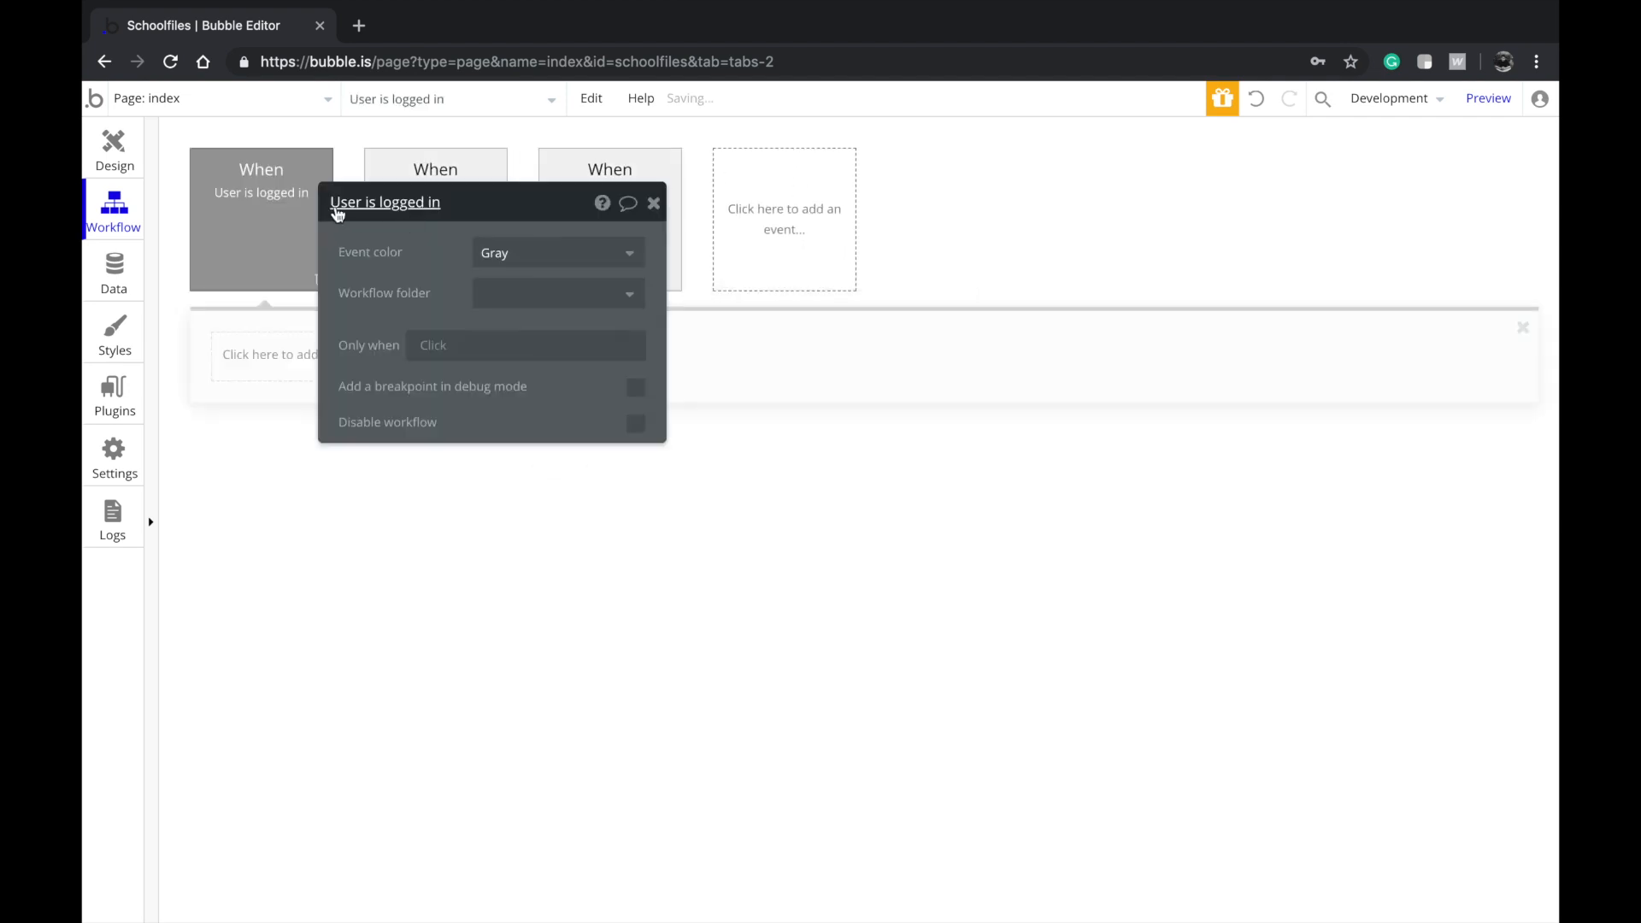
pyautogui.click(241, 344)
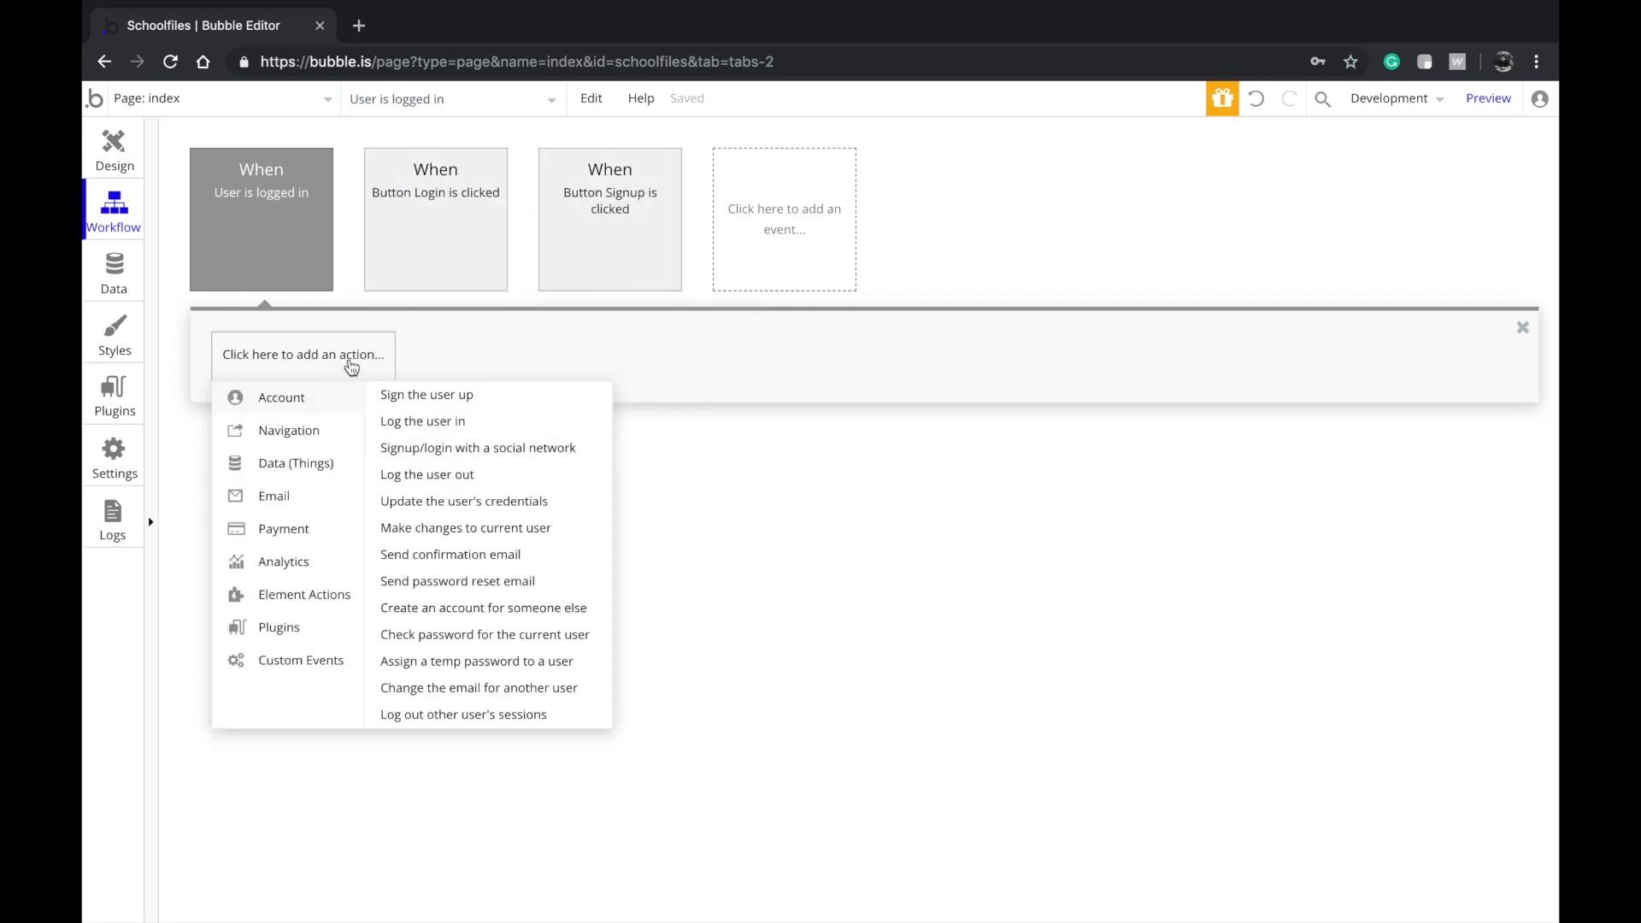
pyautogui.moveTo(289, 430)
pyautogui.click(462, 402)
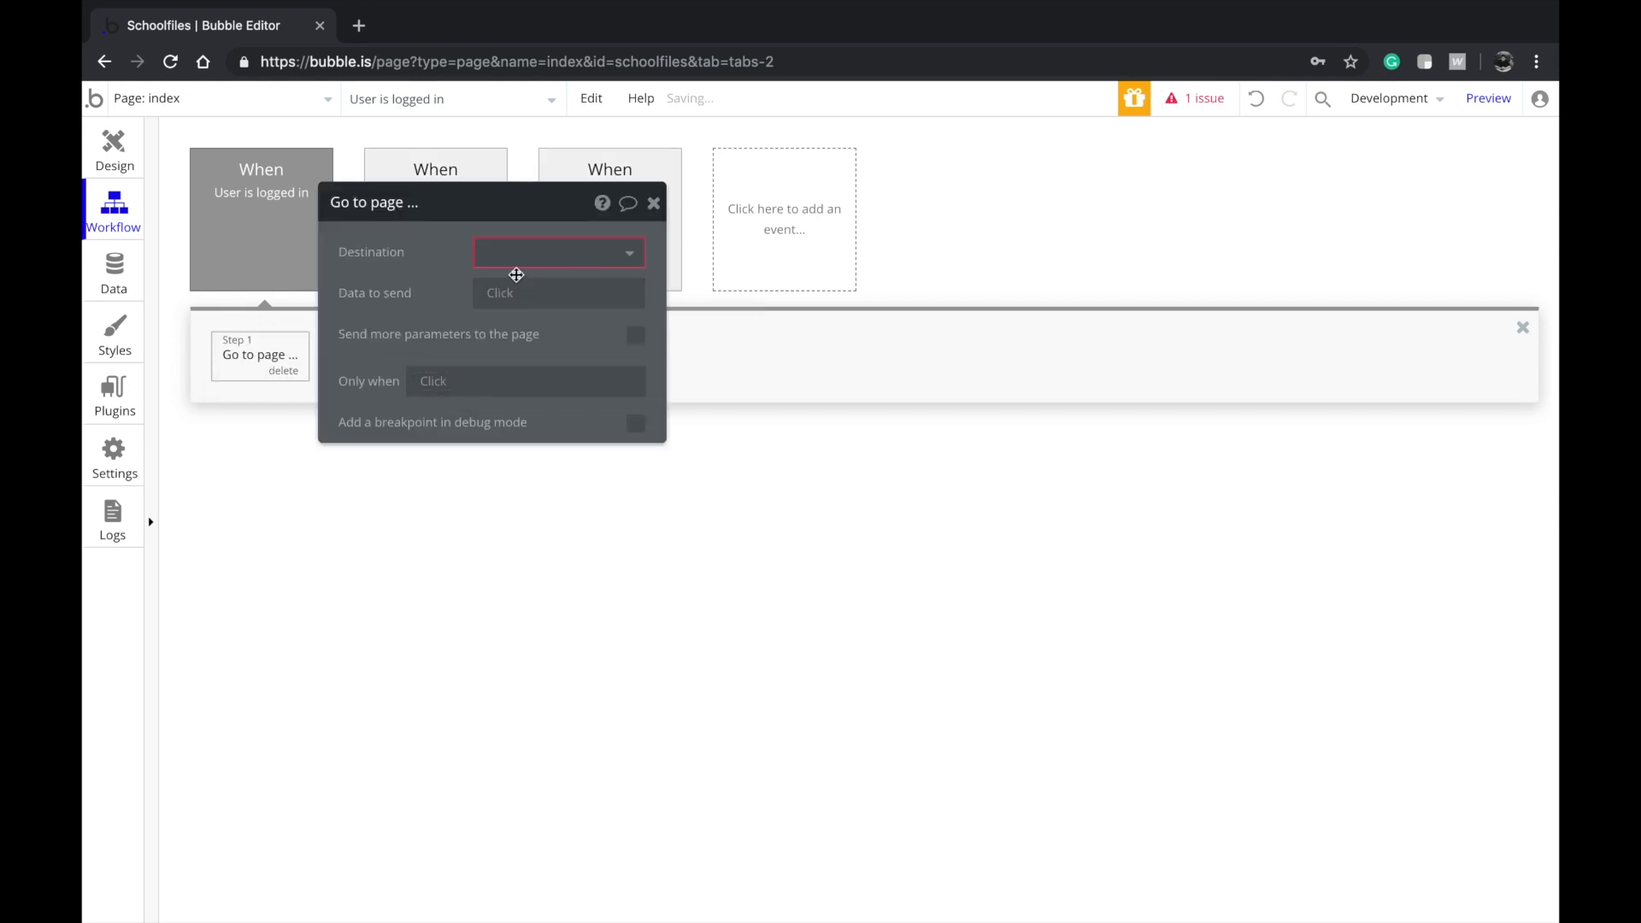
pyautogui.click(510, 253)
pyautogui.click(498, 316)
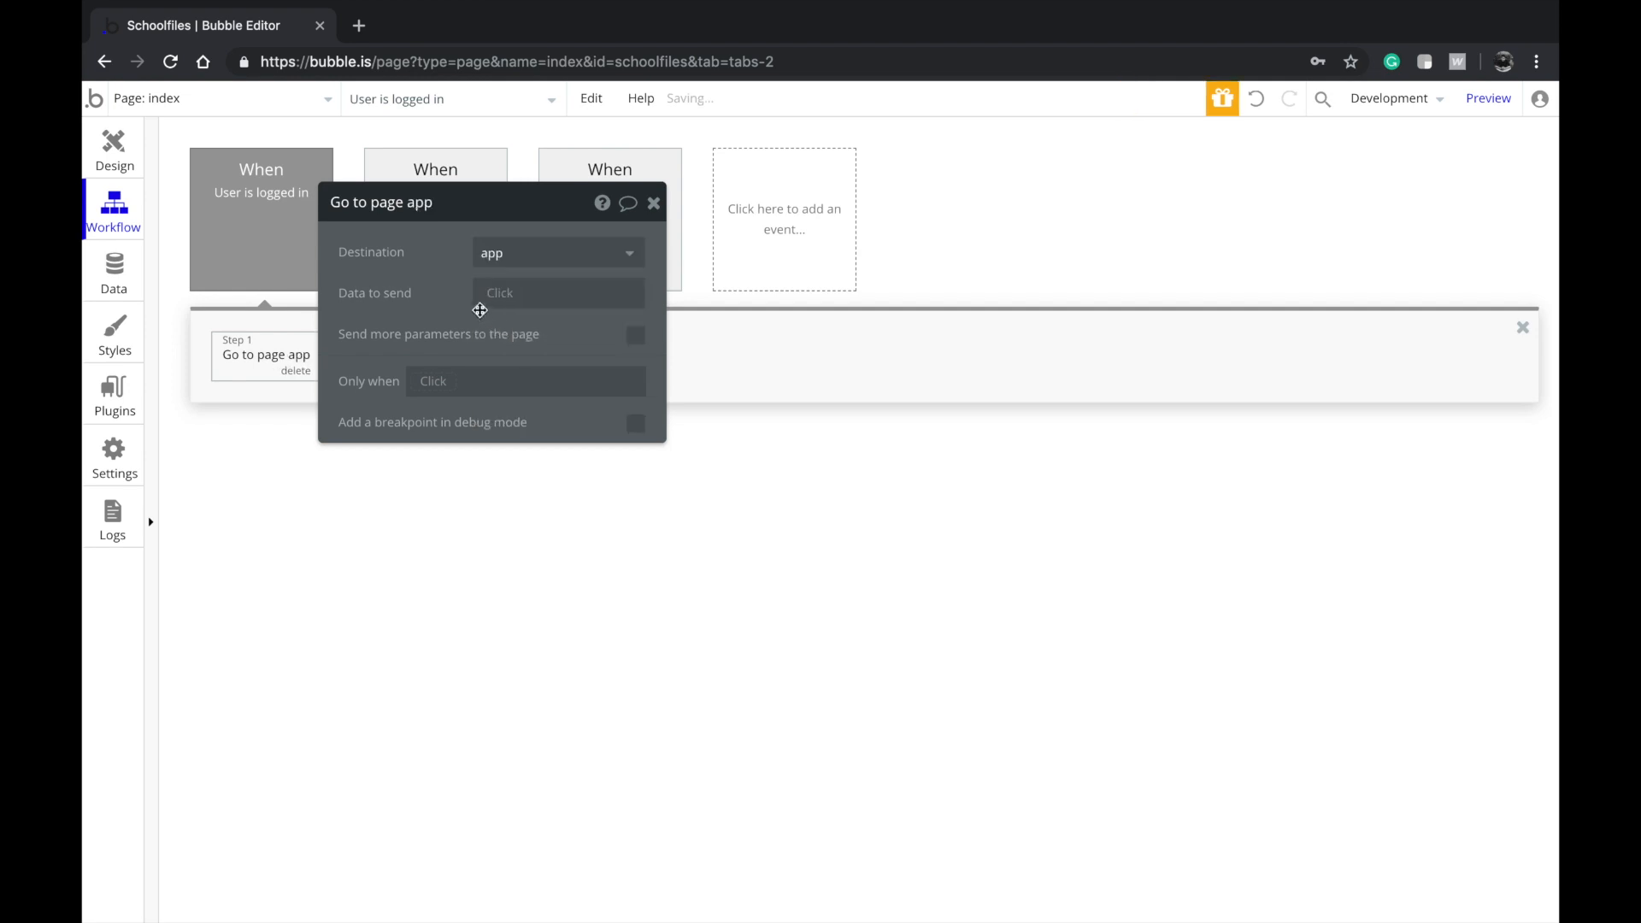
pyautogui.click(130, 165)
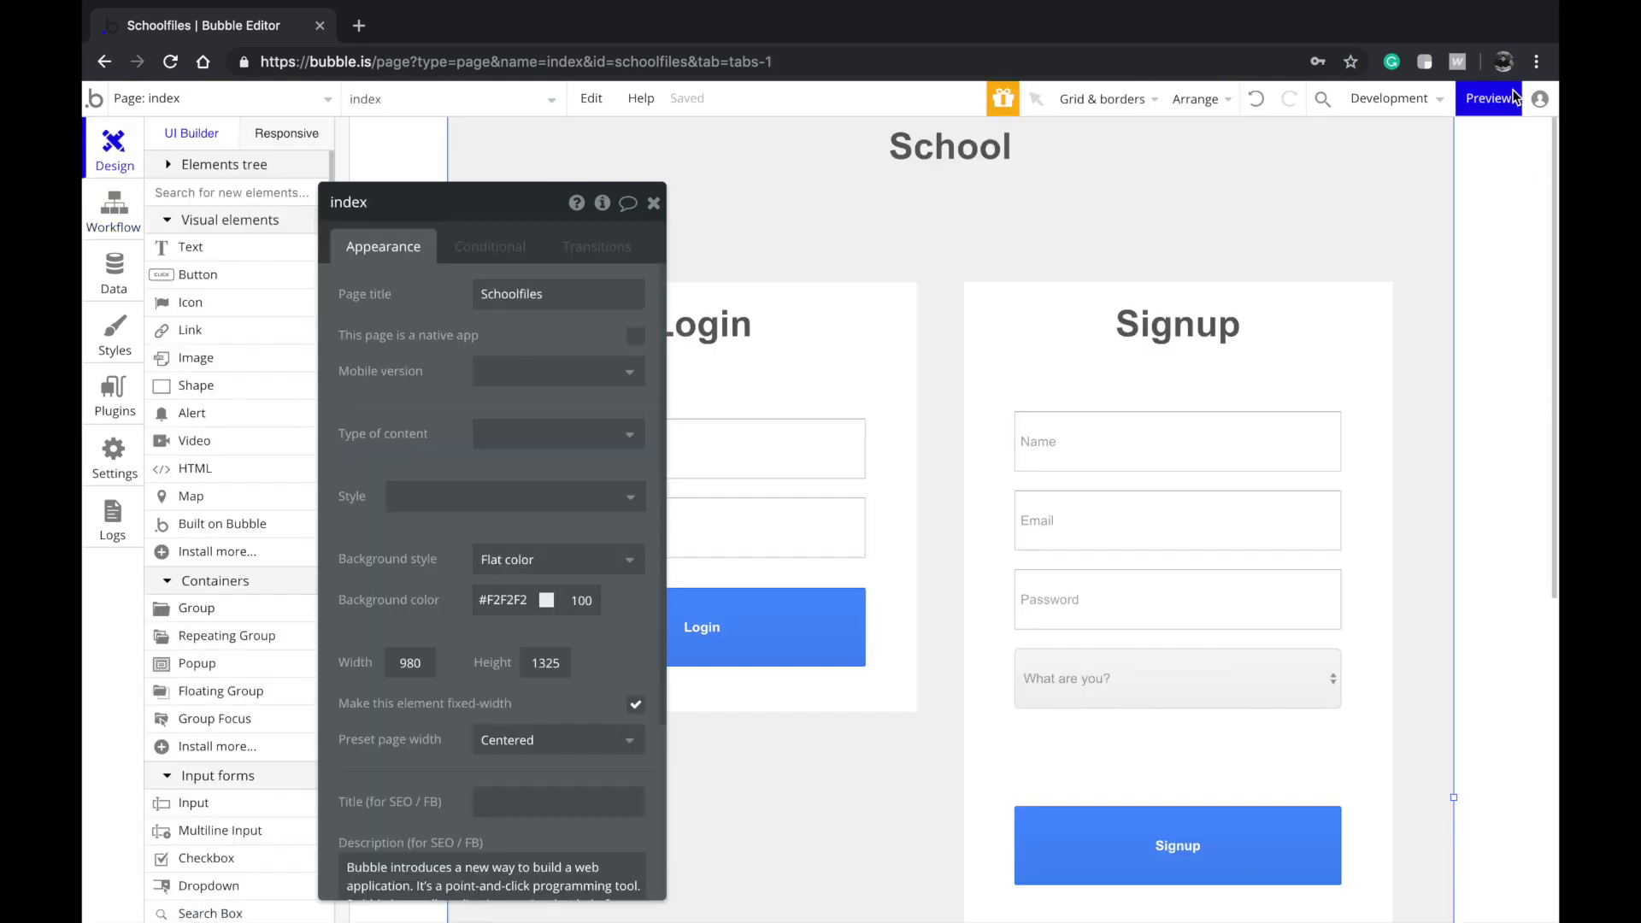
# Preview the app and fill the signup form with a name, email, password and Teacher role
pyautogui.click(1488, 98)
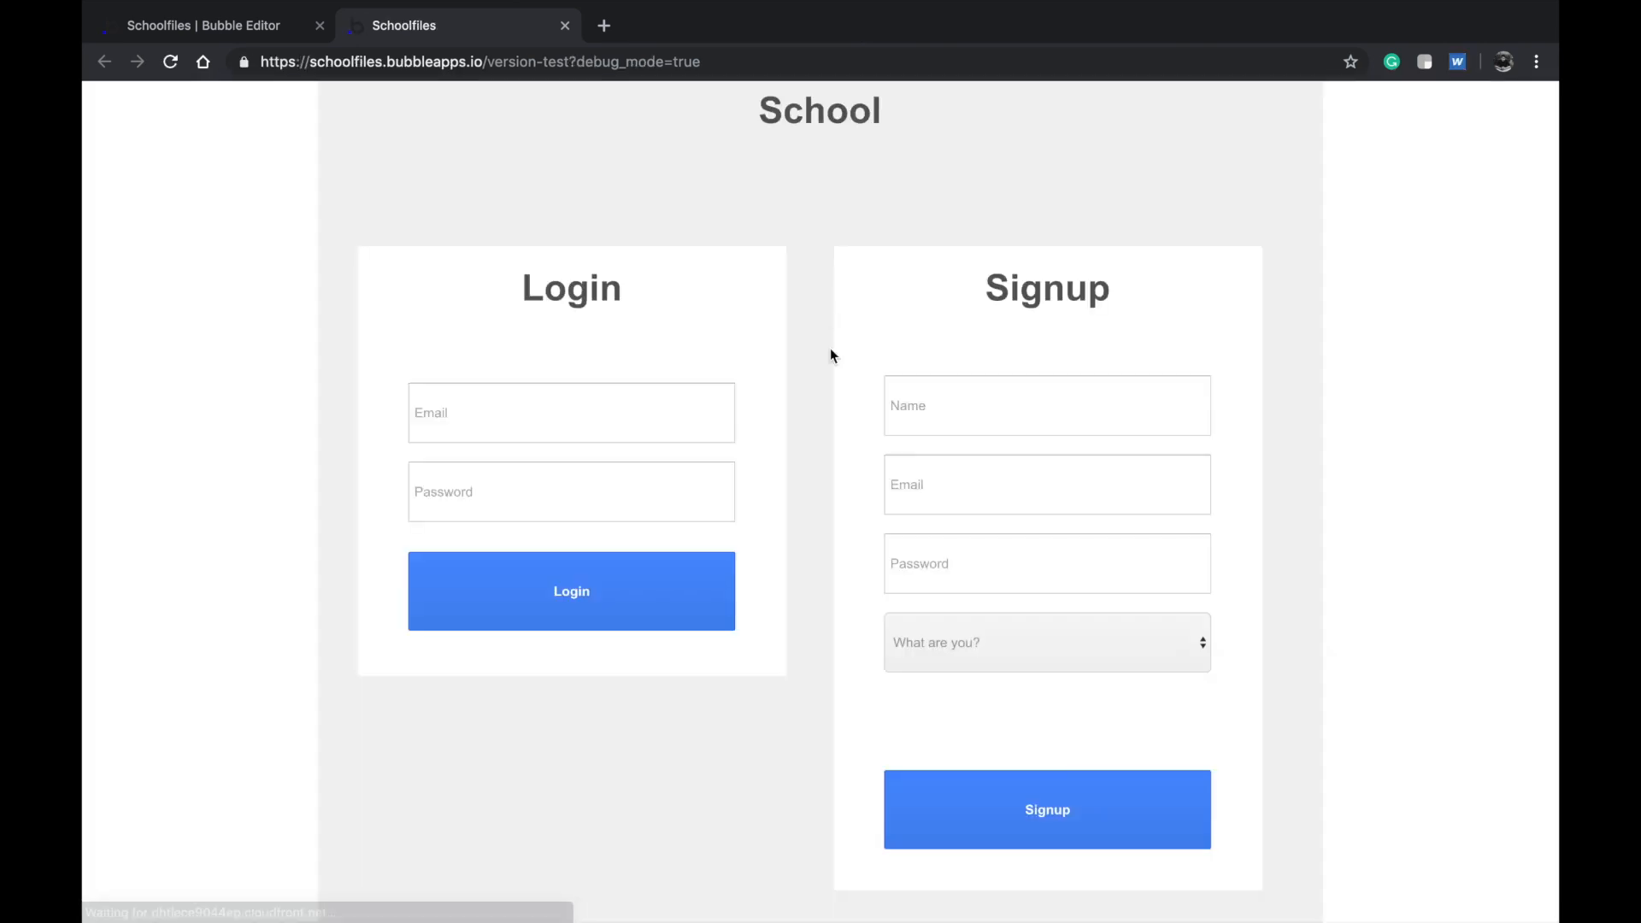
pyautogui.click(971, 400)
pyautogui.write('Haashir')
pyautogui.press('Tab')
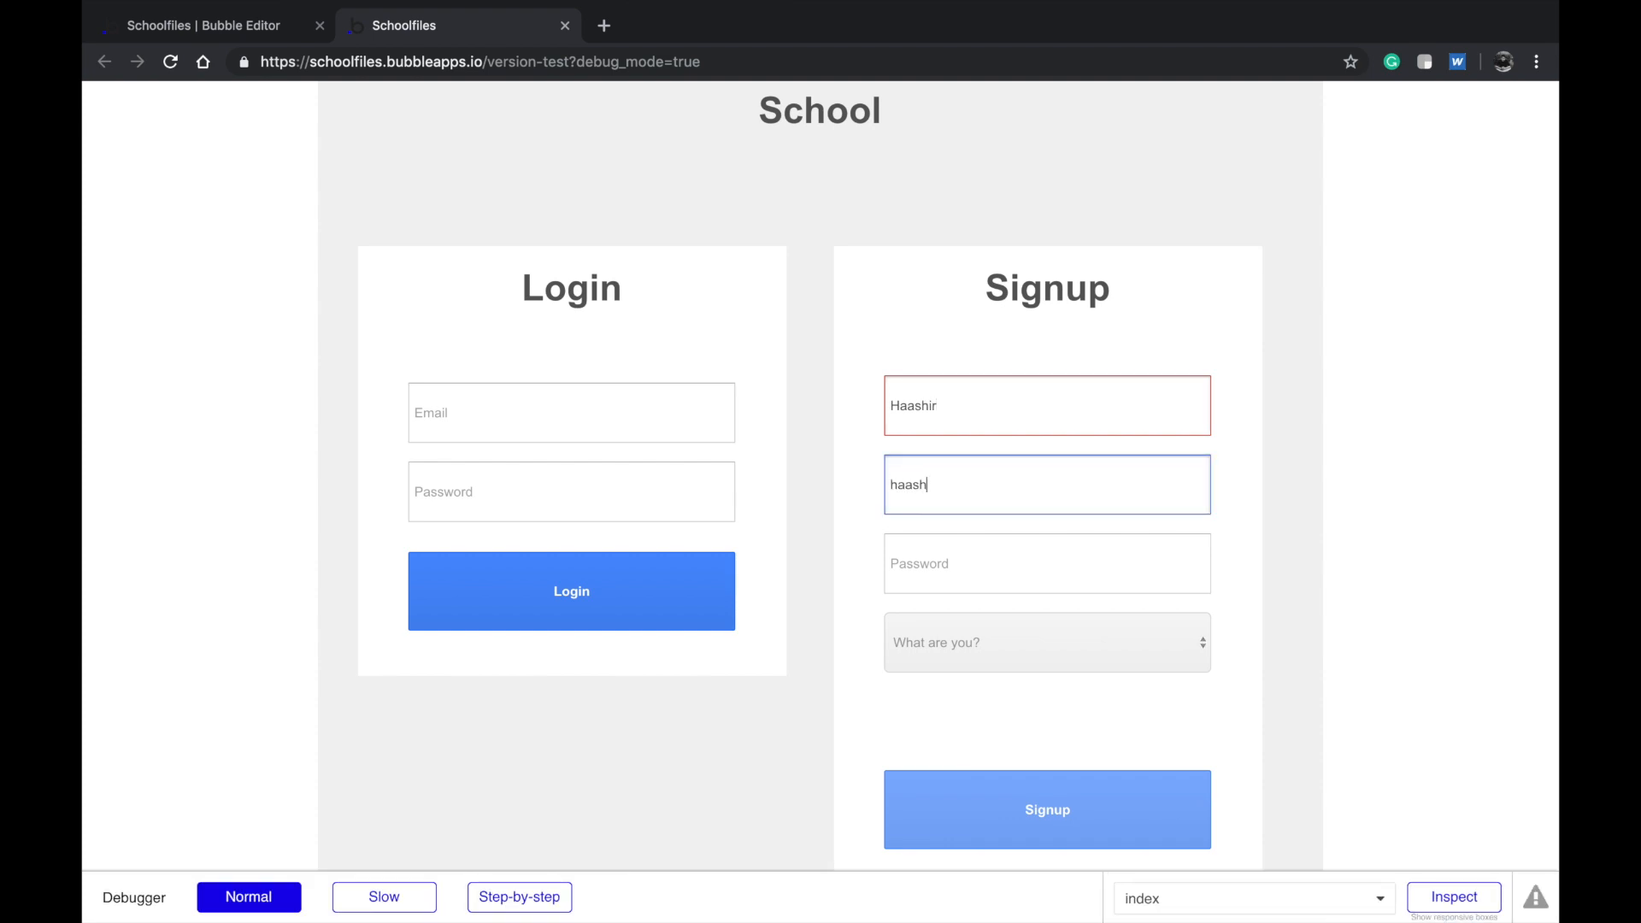
pyautogui.press('Tab')
pyautogui.write('•••••••')
pyautogui.press('Tab')
pyautogui.press('BackSpace')
pyautogui.write('•••')
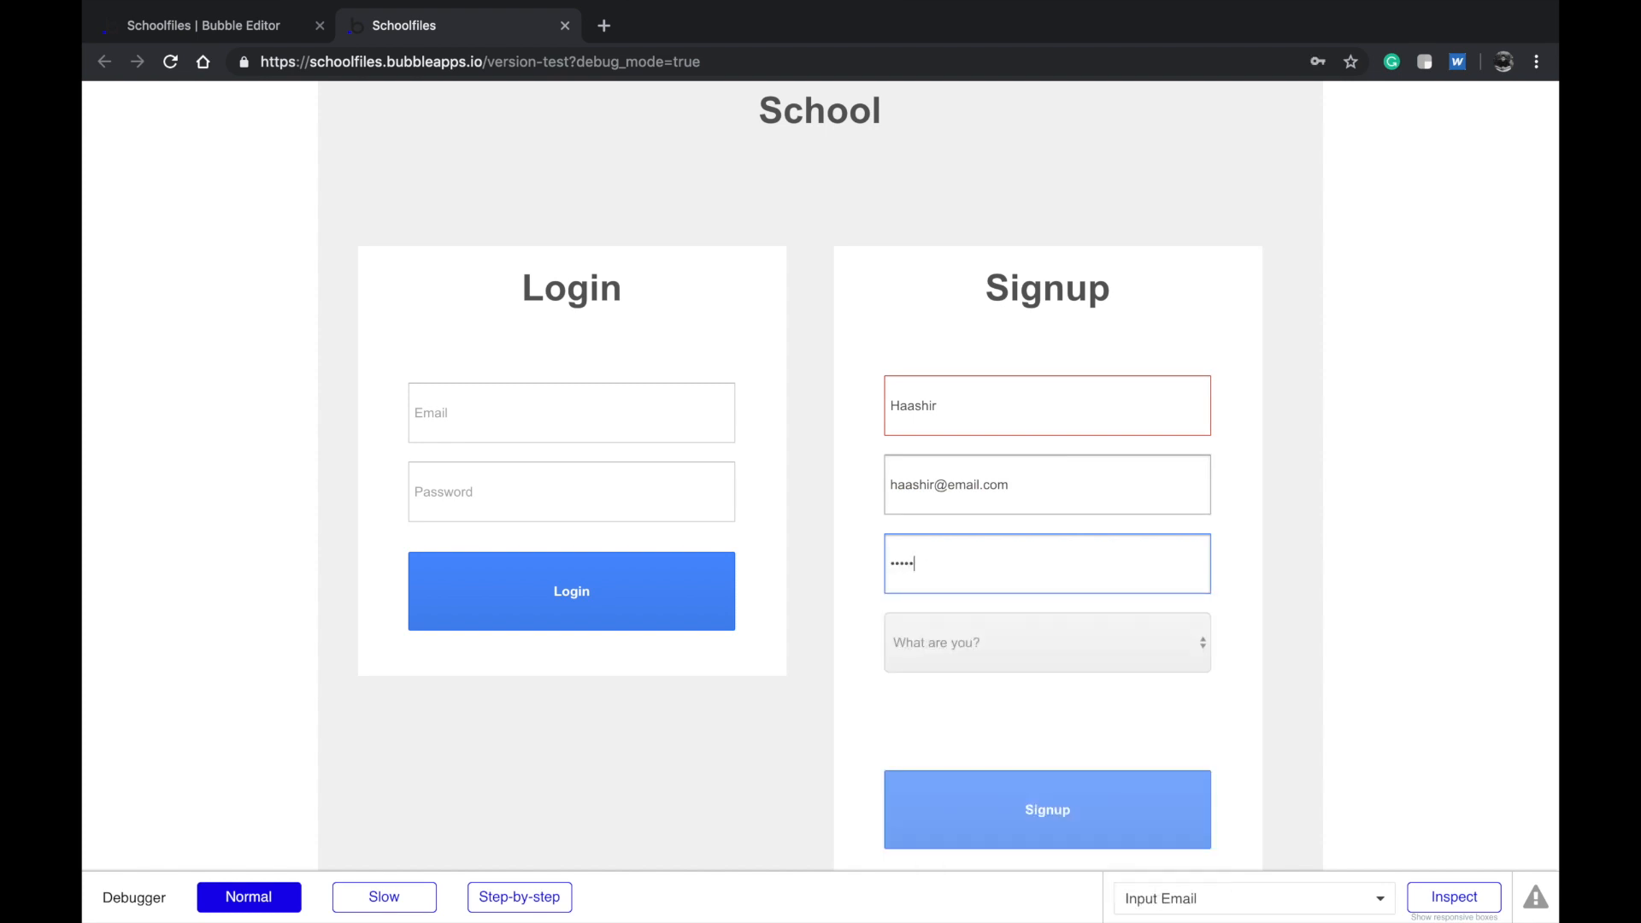
pyautogui.click(981, 648)
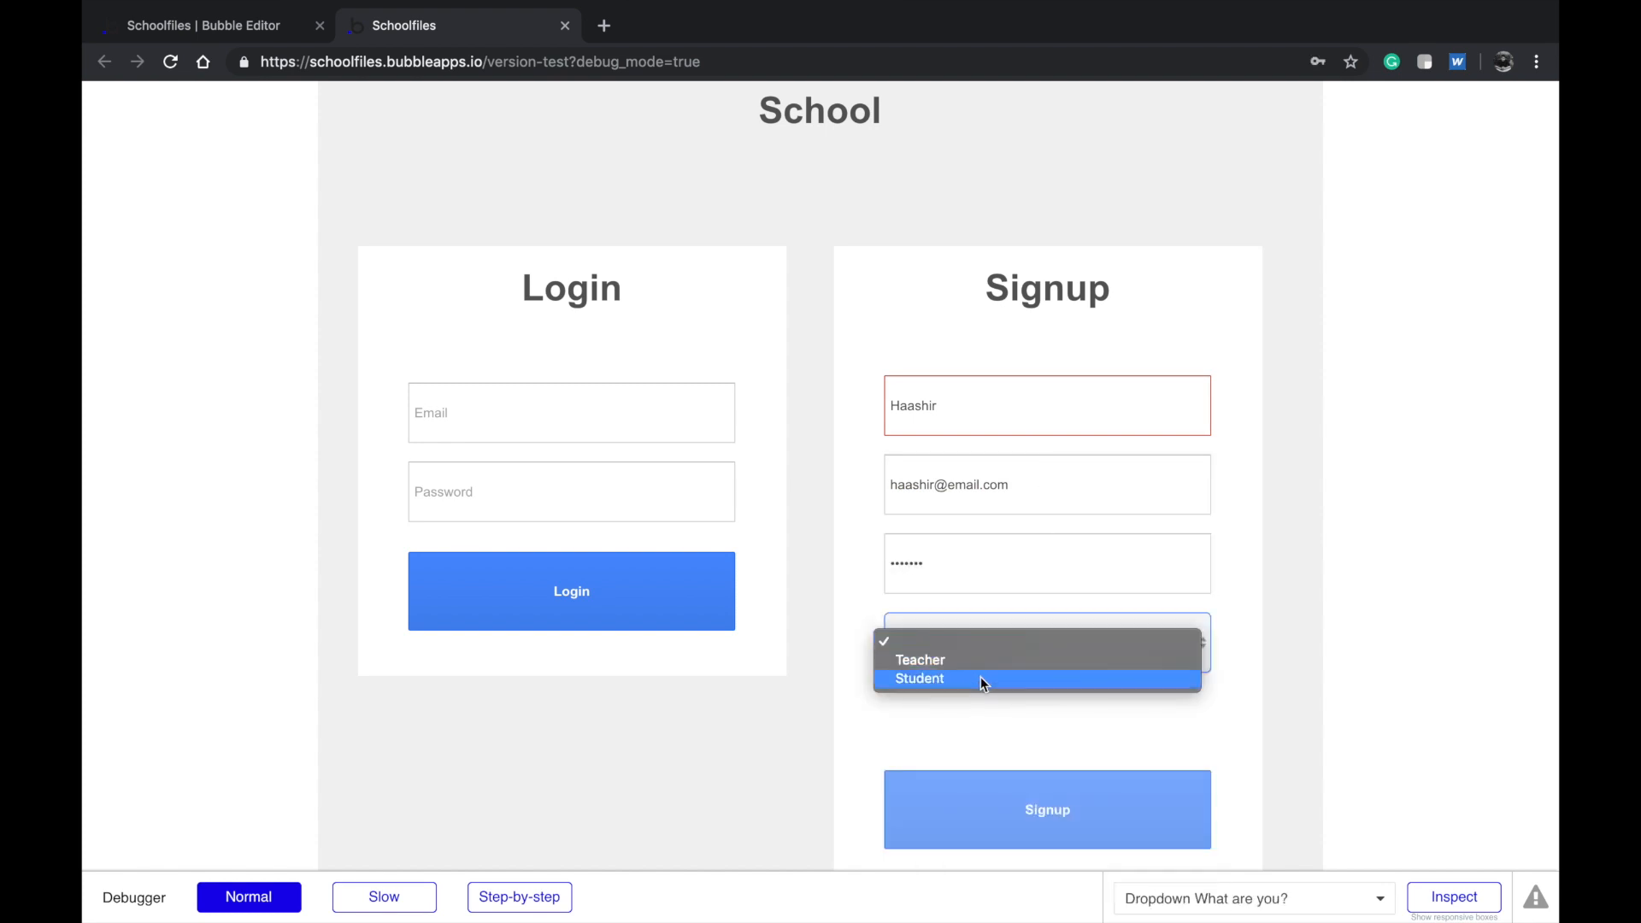
pyautogui.click(981, 663)
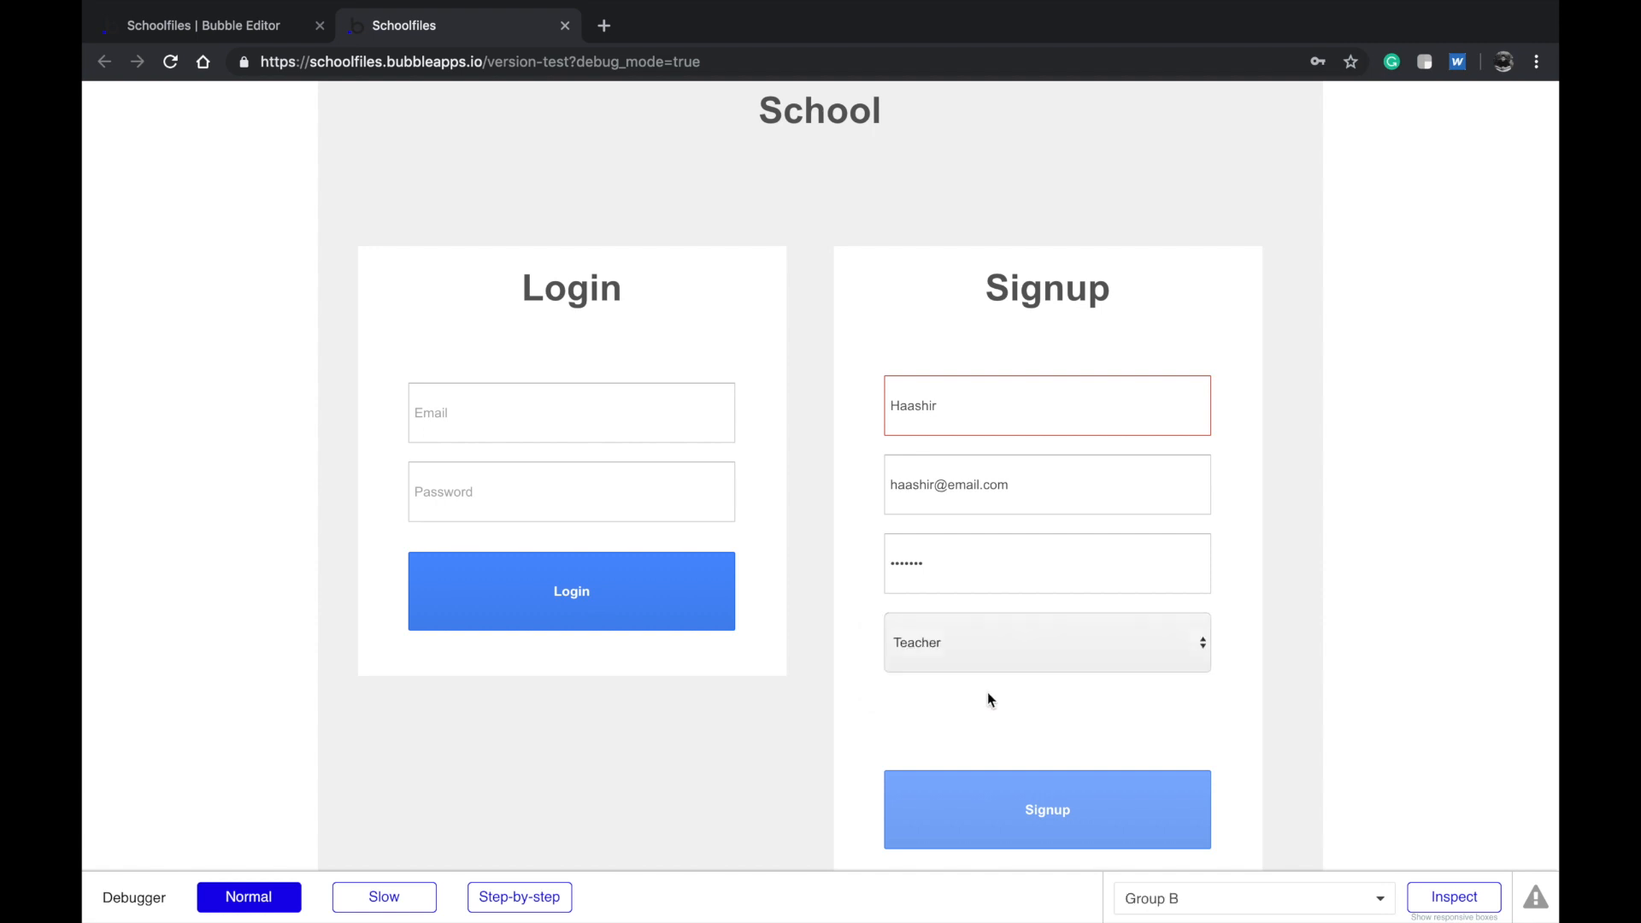
pyautogui.scroll(-2, 991, 693)
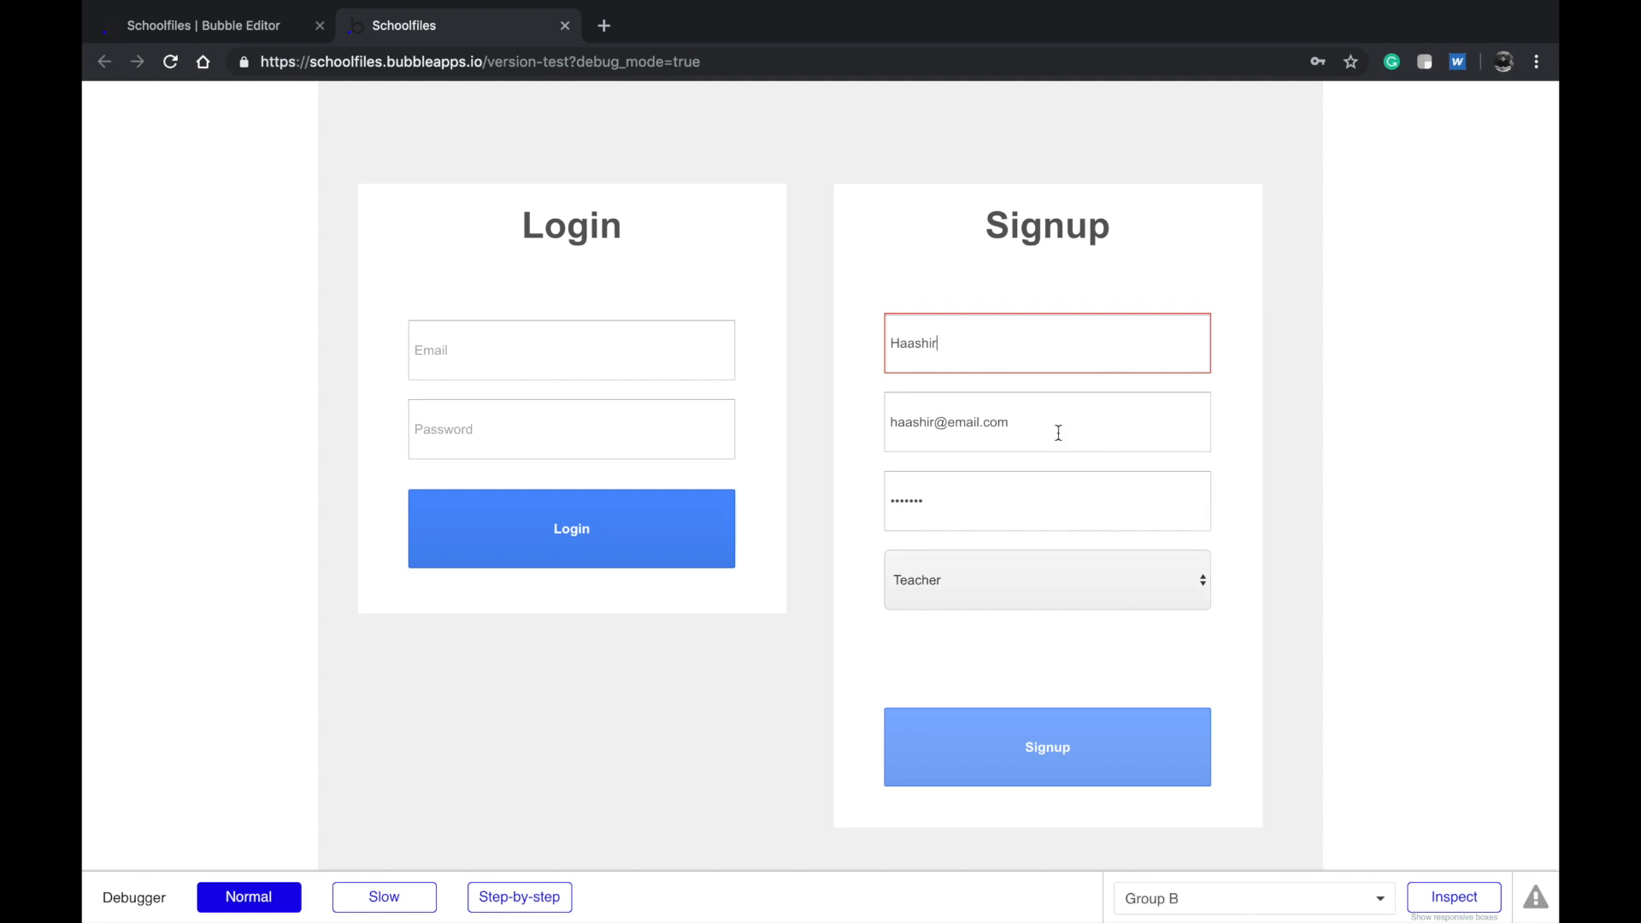
# Change the signup Name input's content format from Email to Text, then return to the test app
pyautogui.click(243, 37)
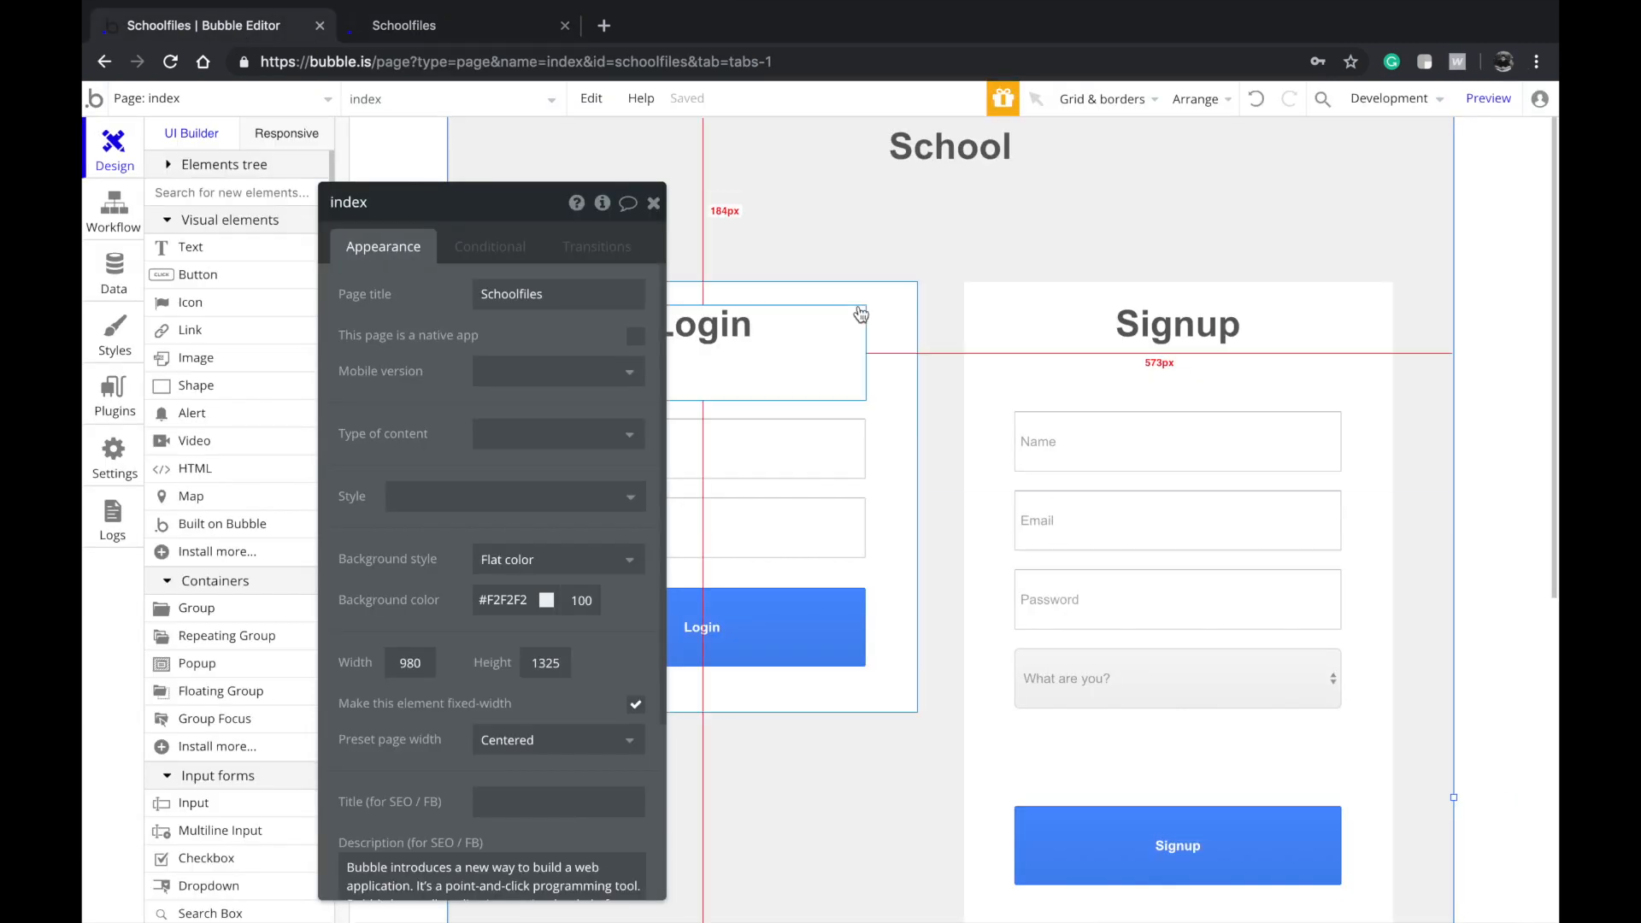
pyautogui.click(1080, 474)
pyautogui.click(525, 429)
pyautogui.click(521, 441)
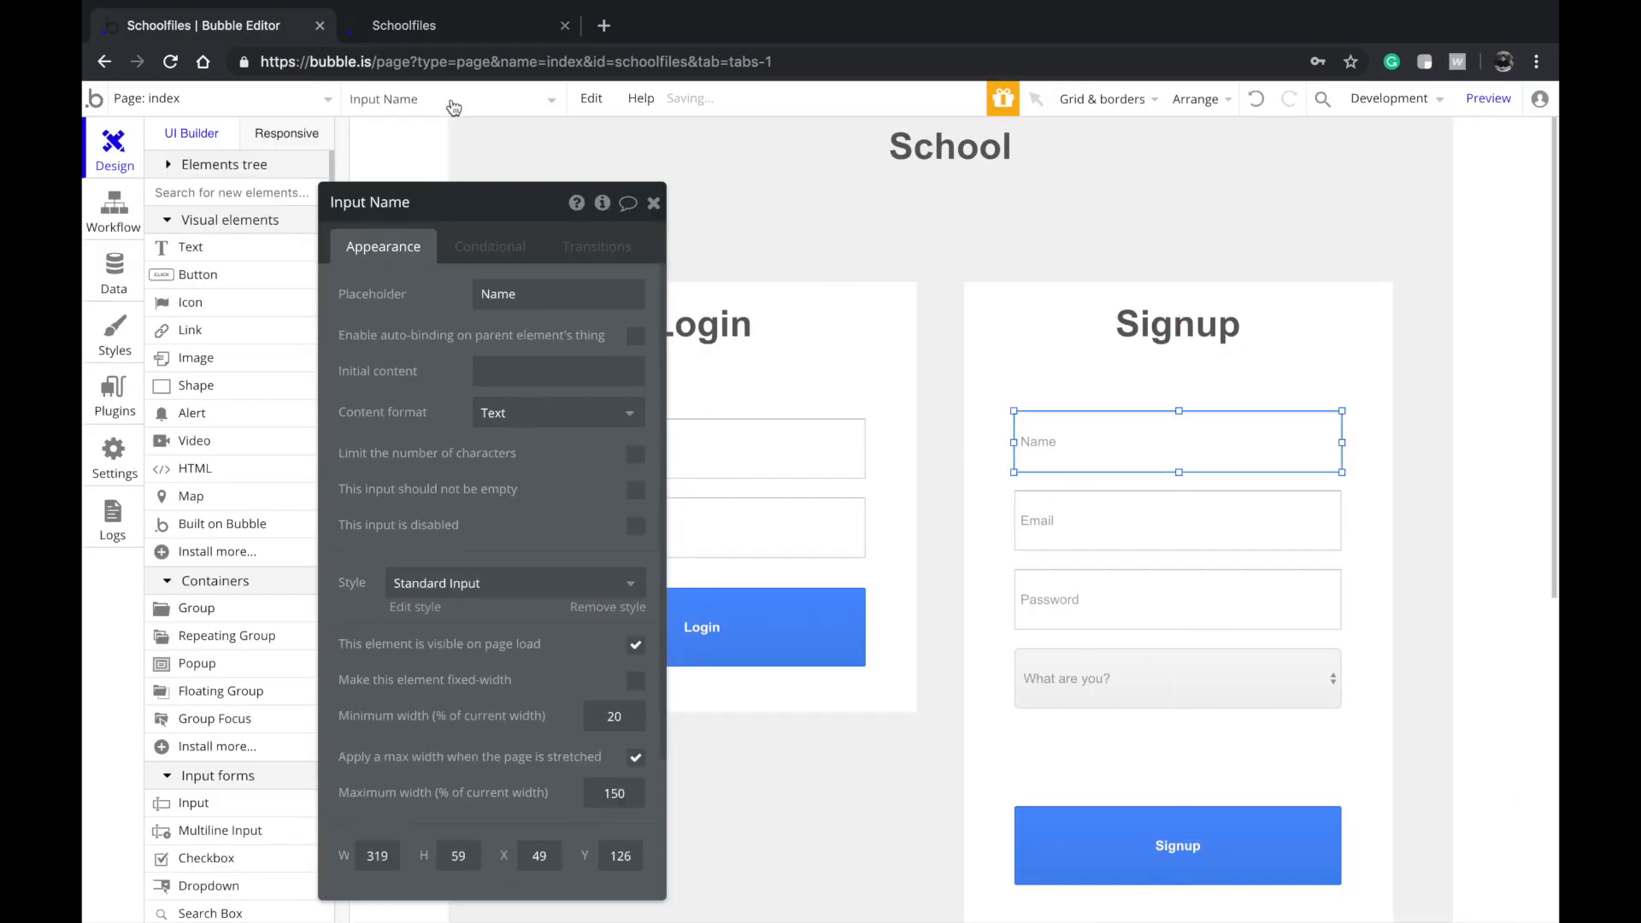
pyautogui.click(475, 27)
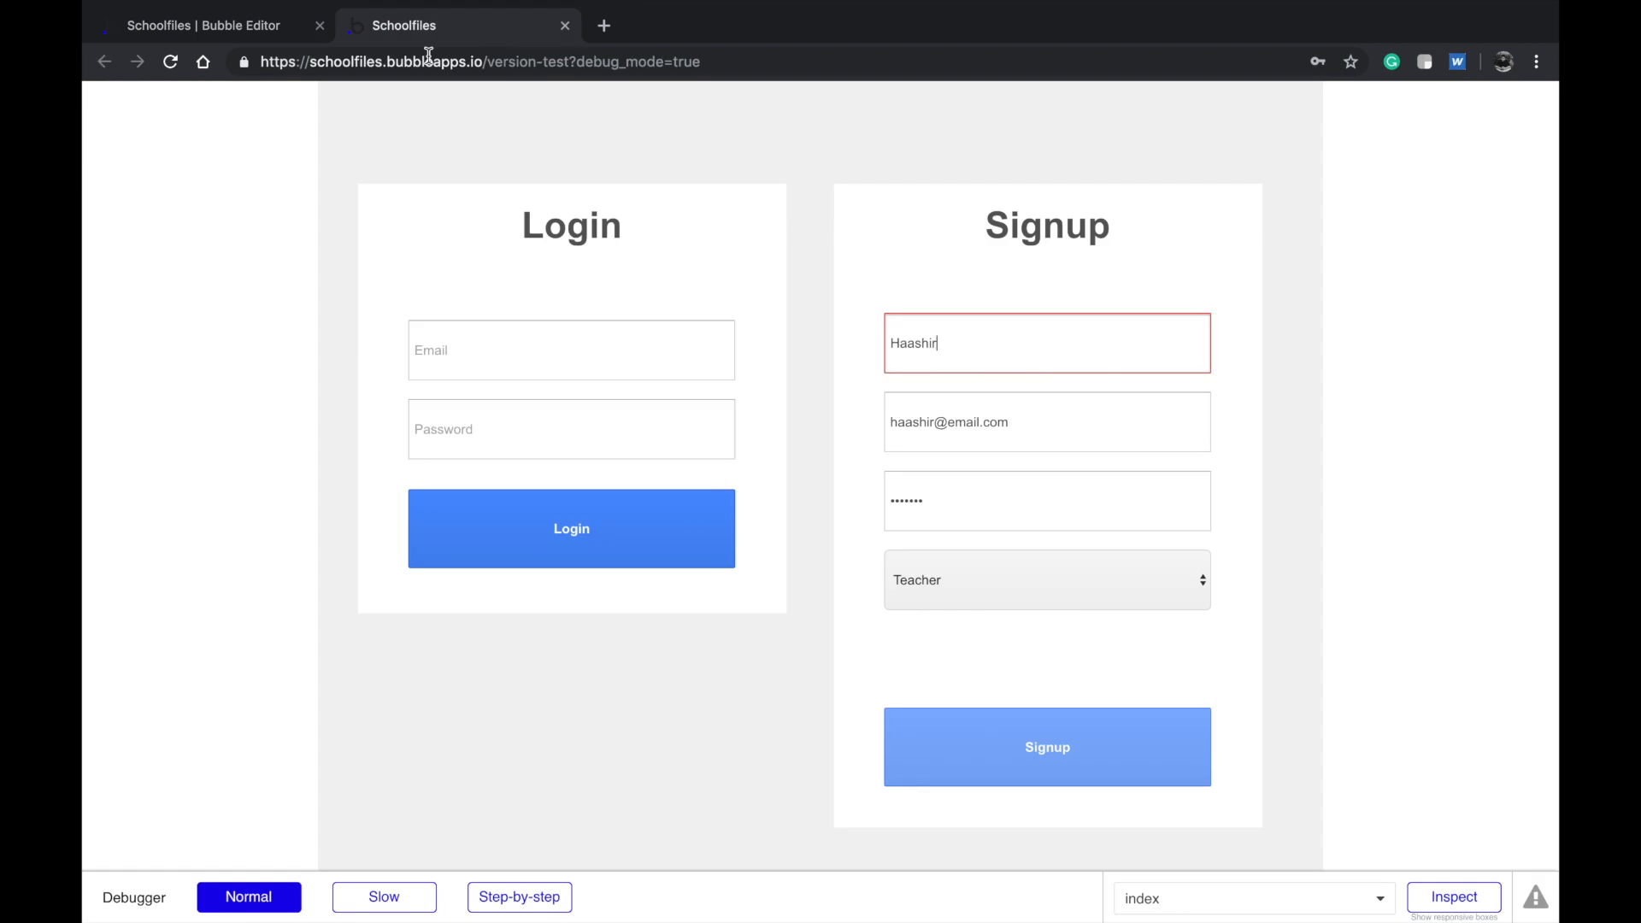
# Reload the test app and sign up with a name, email, password and the Teacher role
pyautogui.click(172, 62)
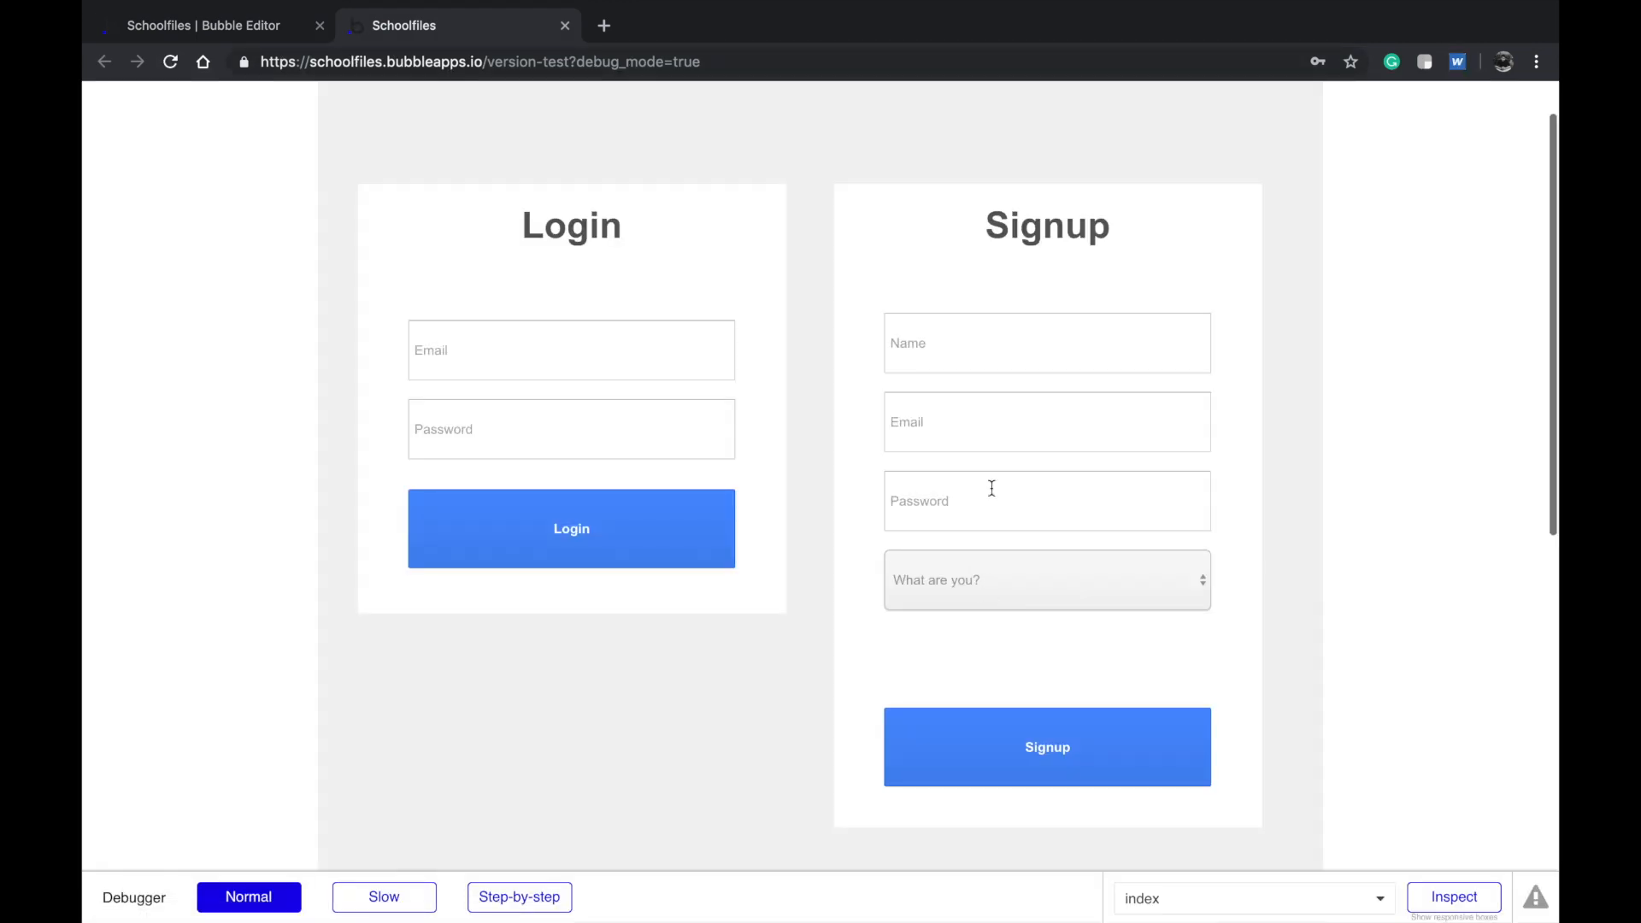
pyautogui.click(1024, 371)
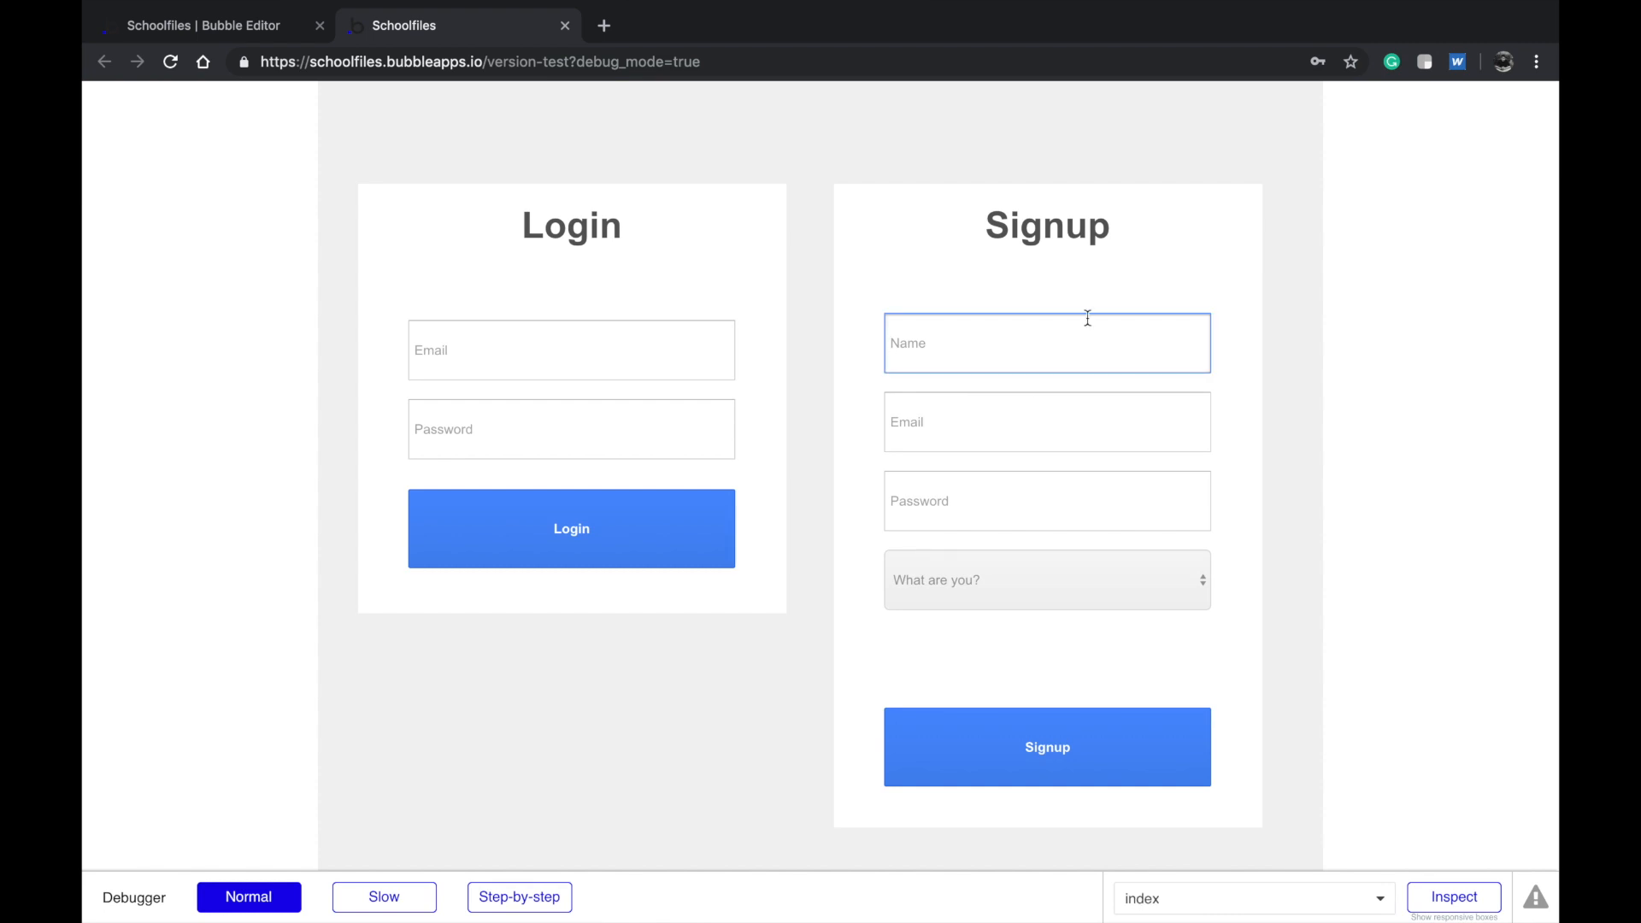
pyautogui.write('Haashir')
pyautogui.press('Tab')
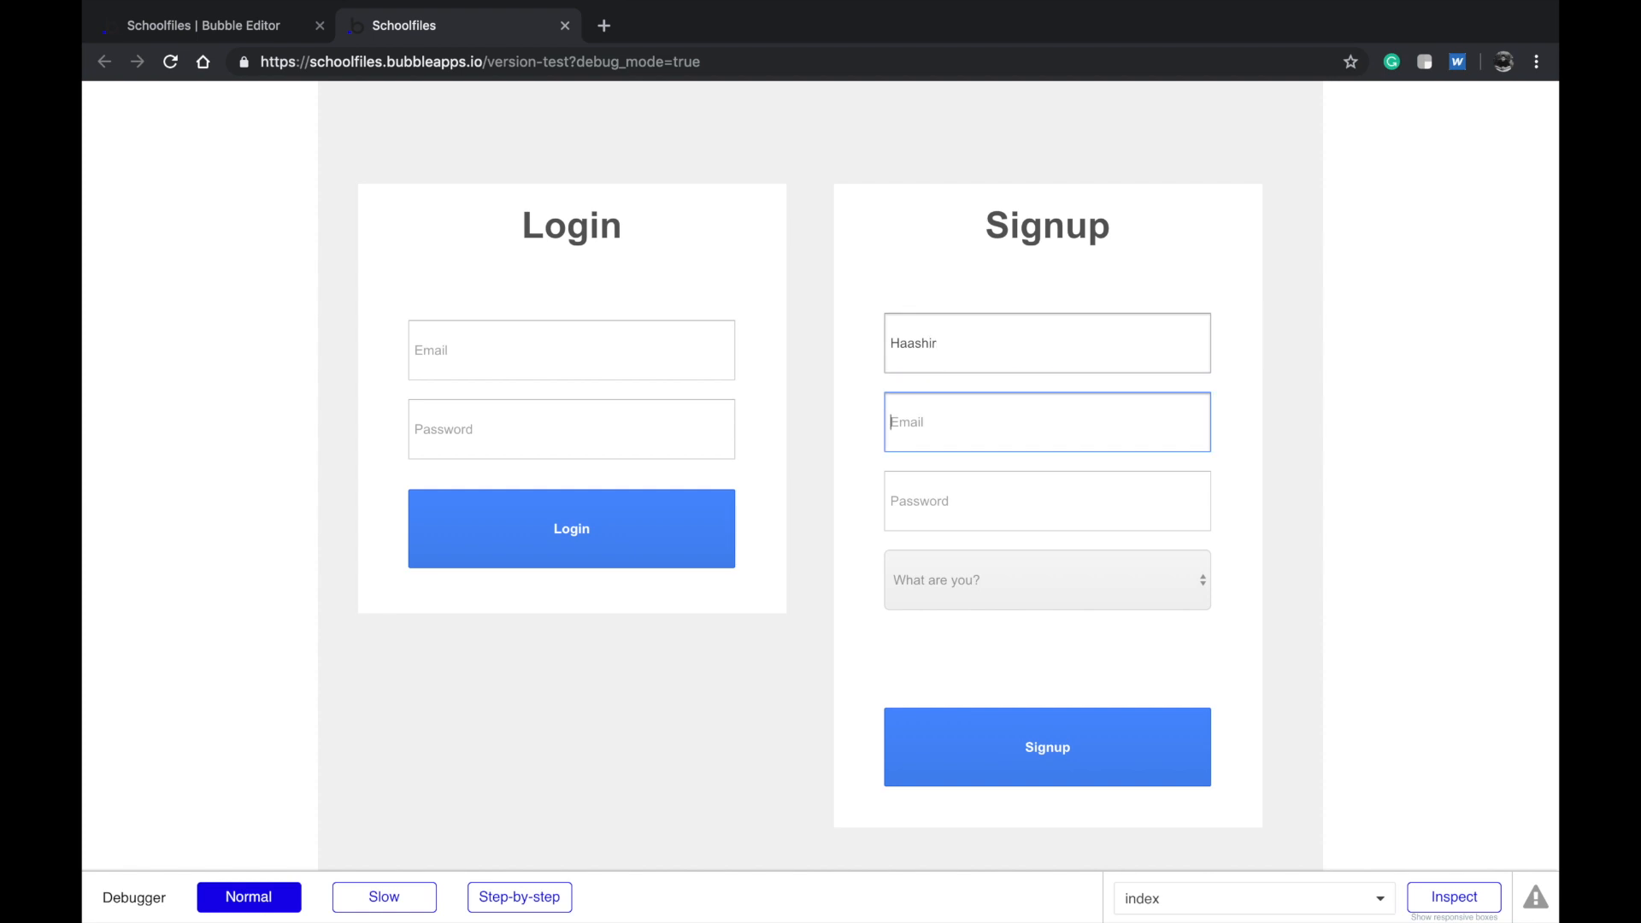
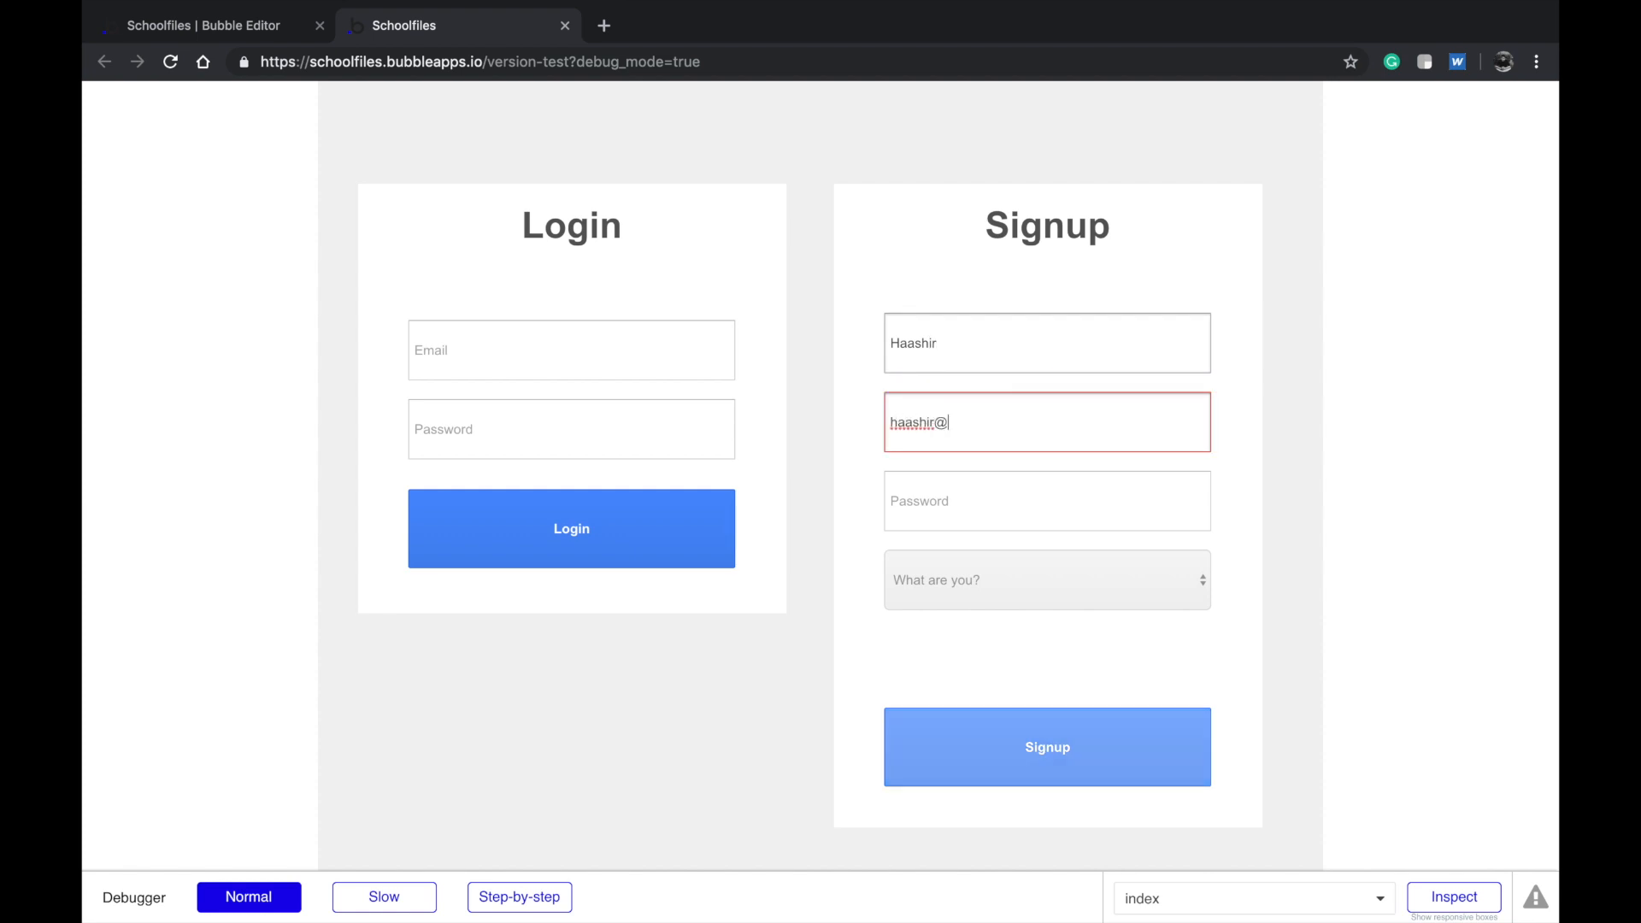
pyautogui.press('Tab')
pyautogui.write('••')
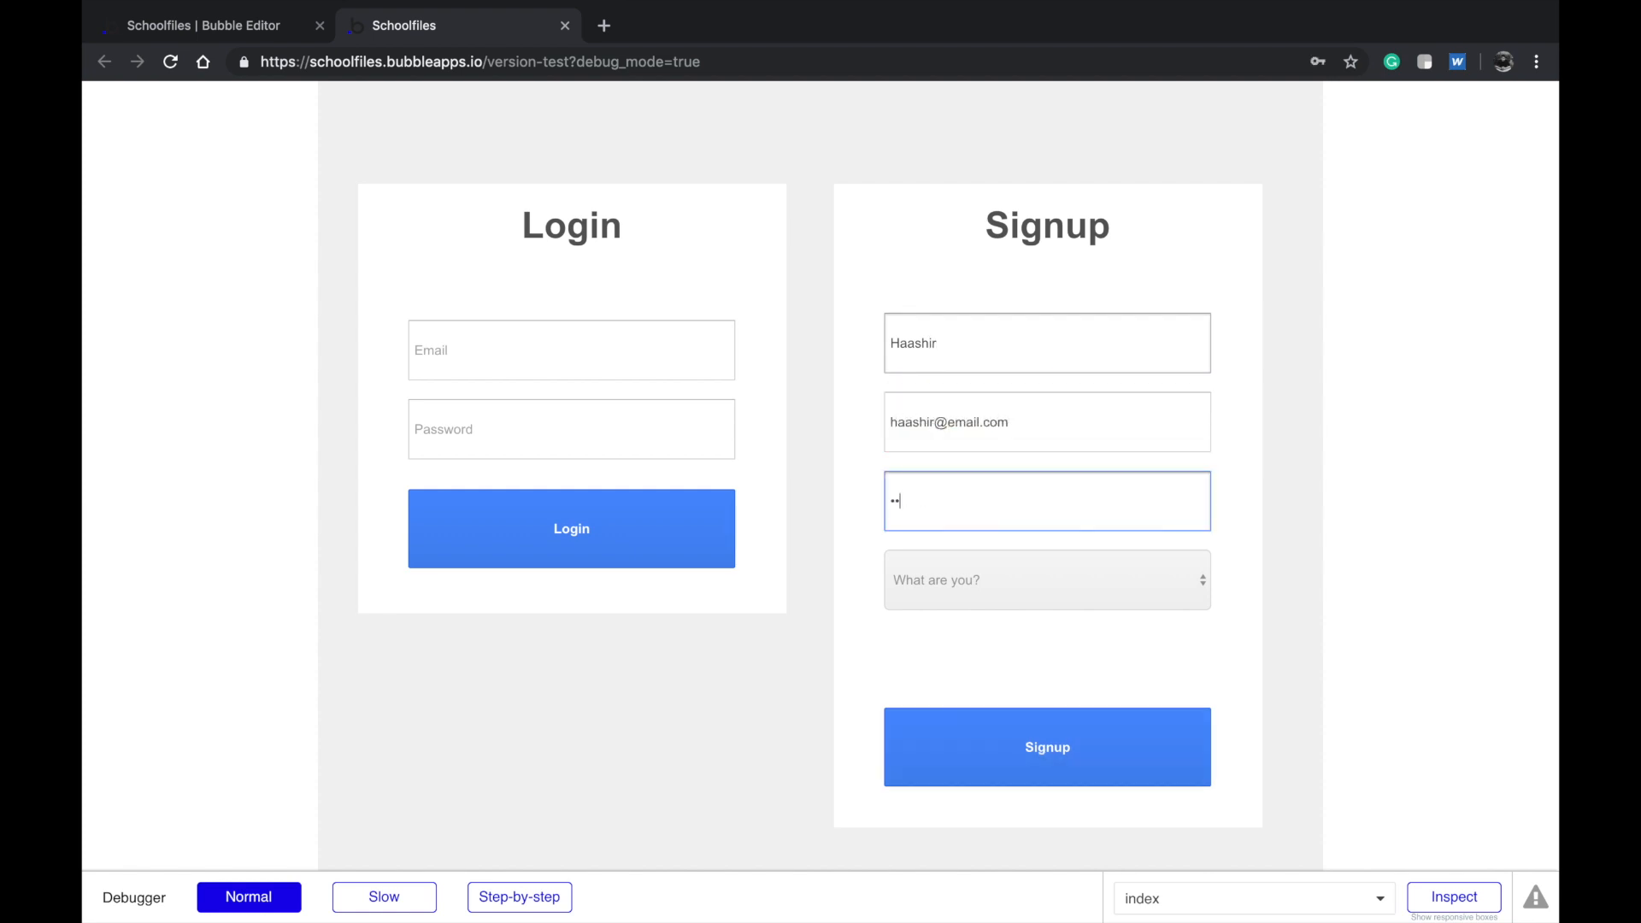
pyautogui.click(982, 554)
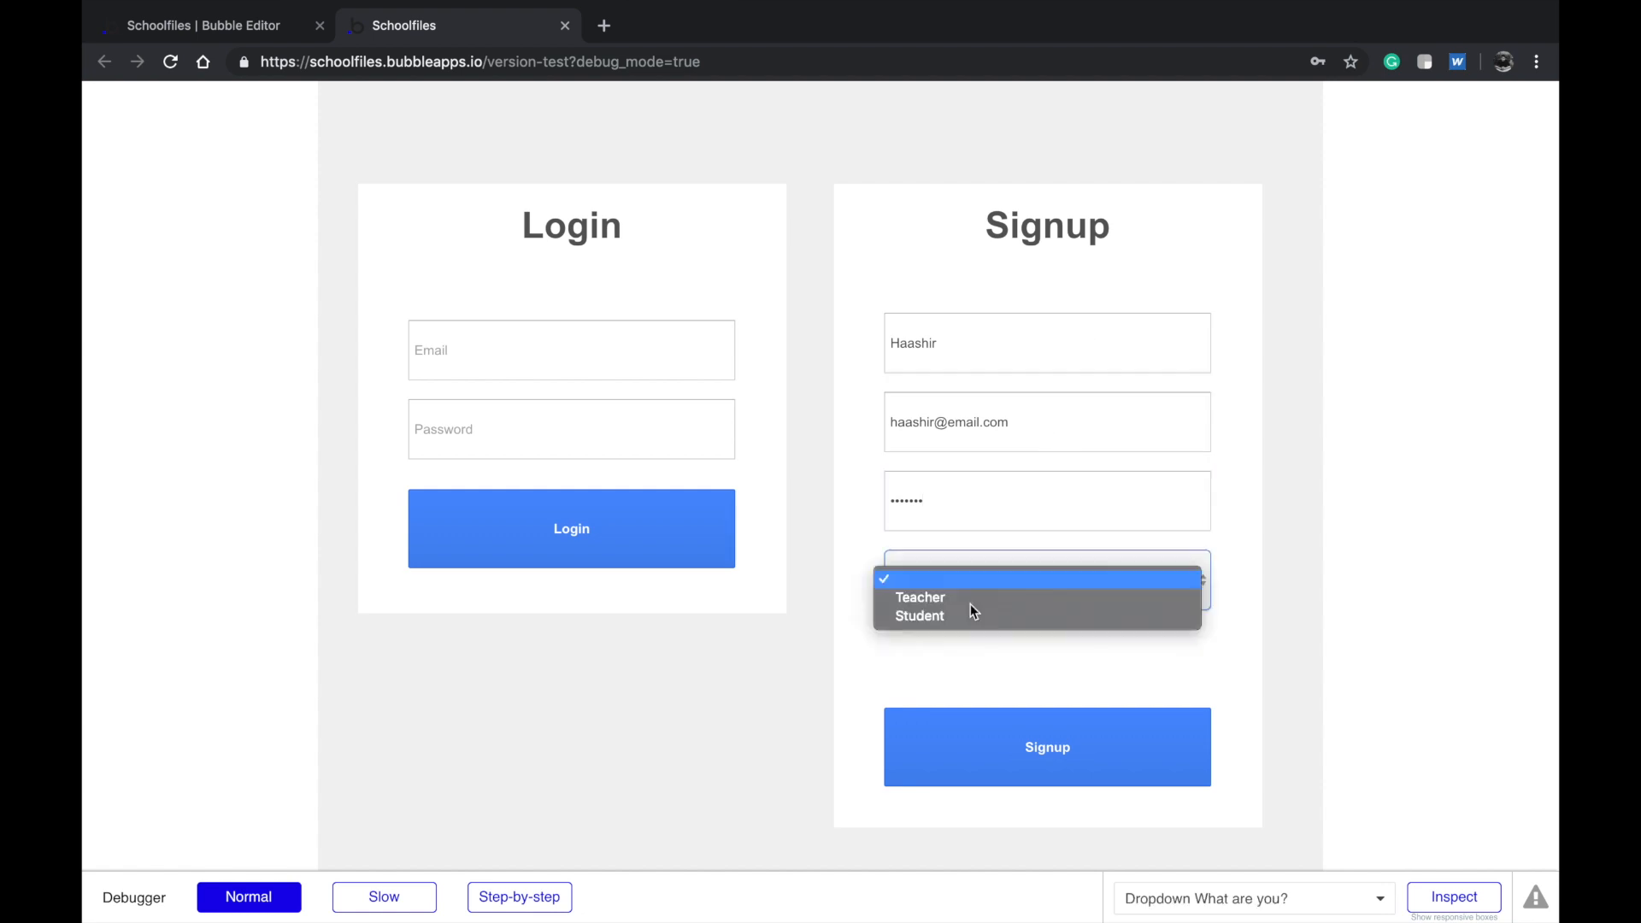
pyautogui.click(959, 606)
pyautogui.click(952, 735)
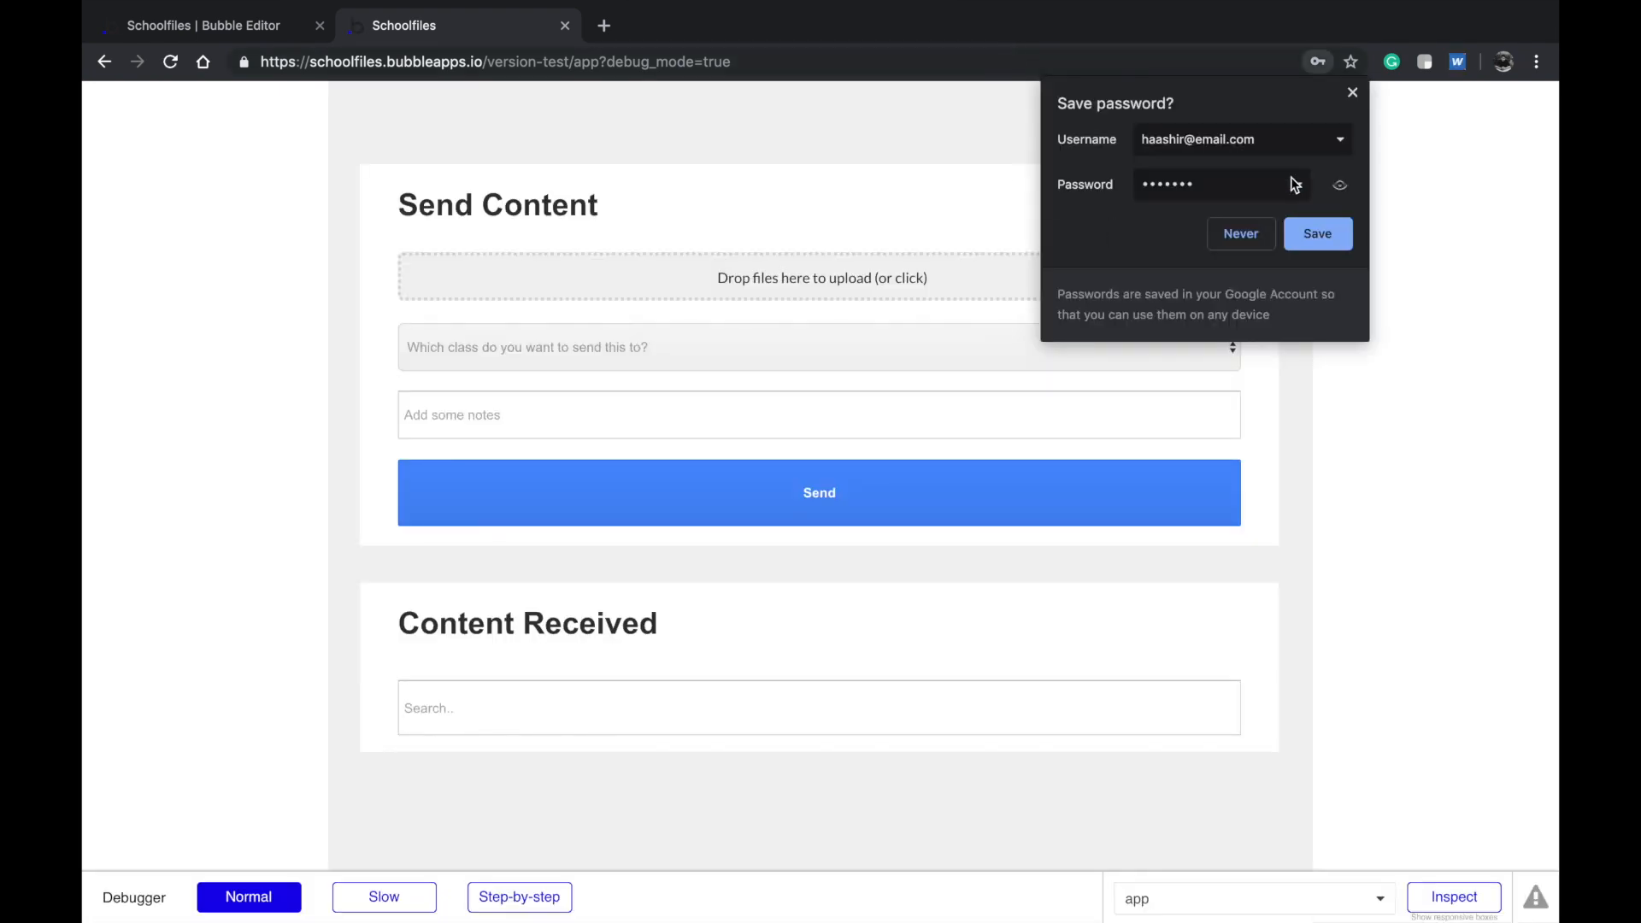
# Upload All Websites.csv, the garbage jpeg, First Thumbnail.png and bubble sponsor ad.png
pyautogui.click(1352, 94)
pyautogui.scroll(-1, 843, 306)
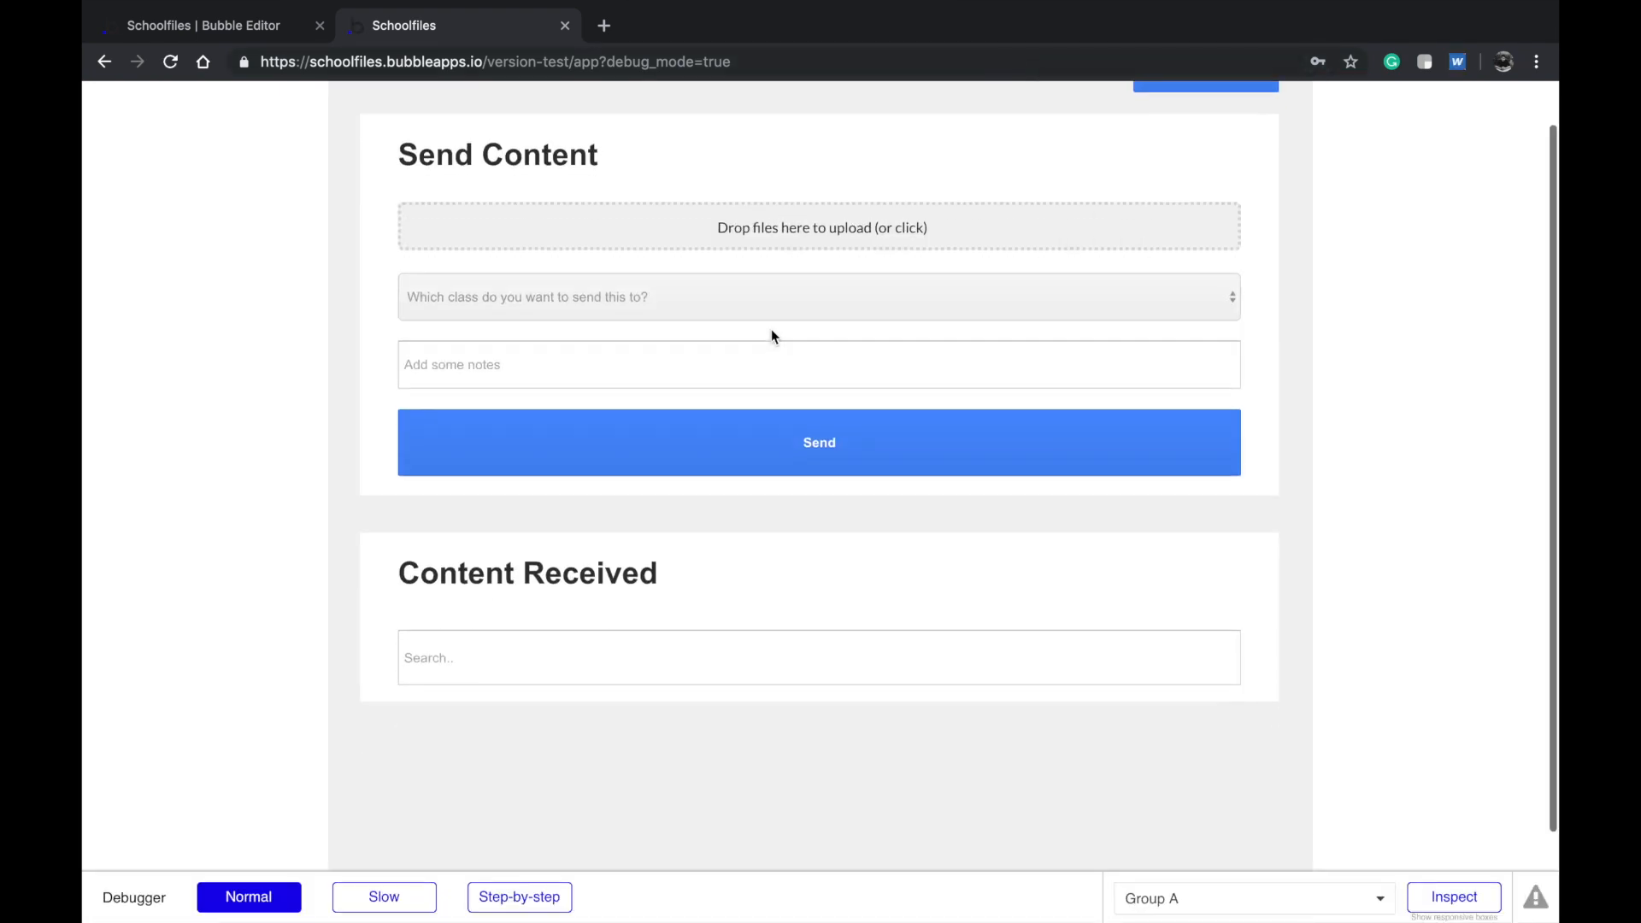
pyautogui.click(775, 220)
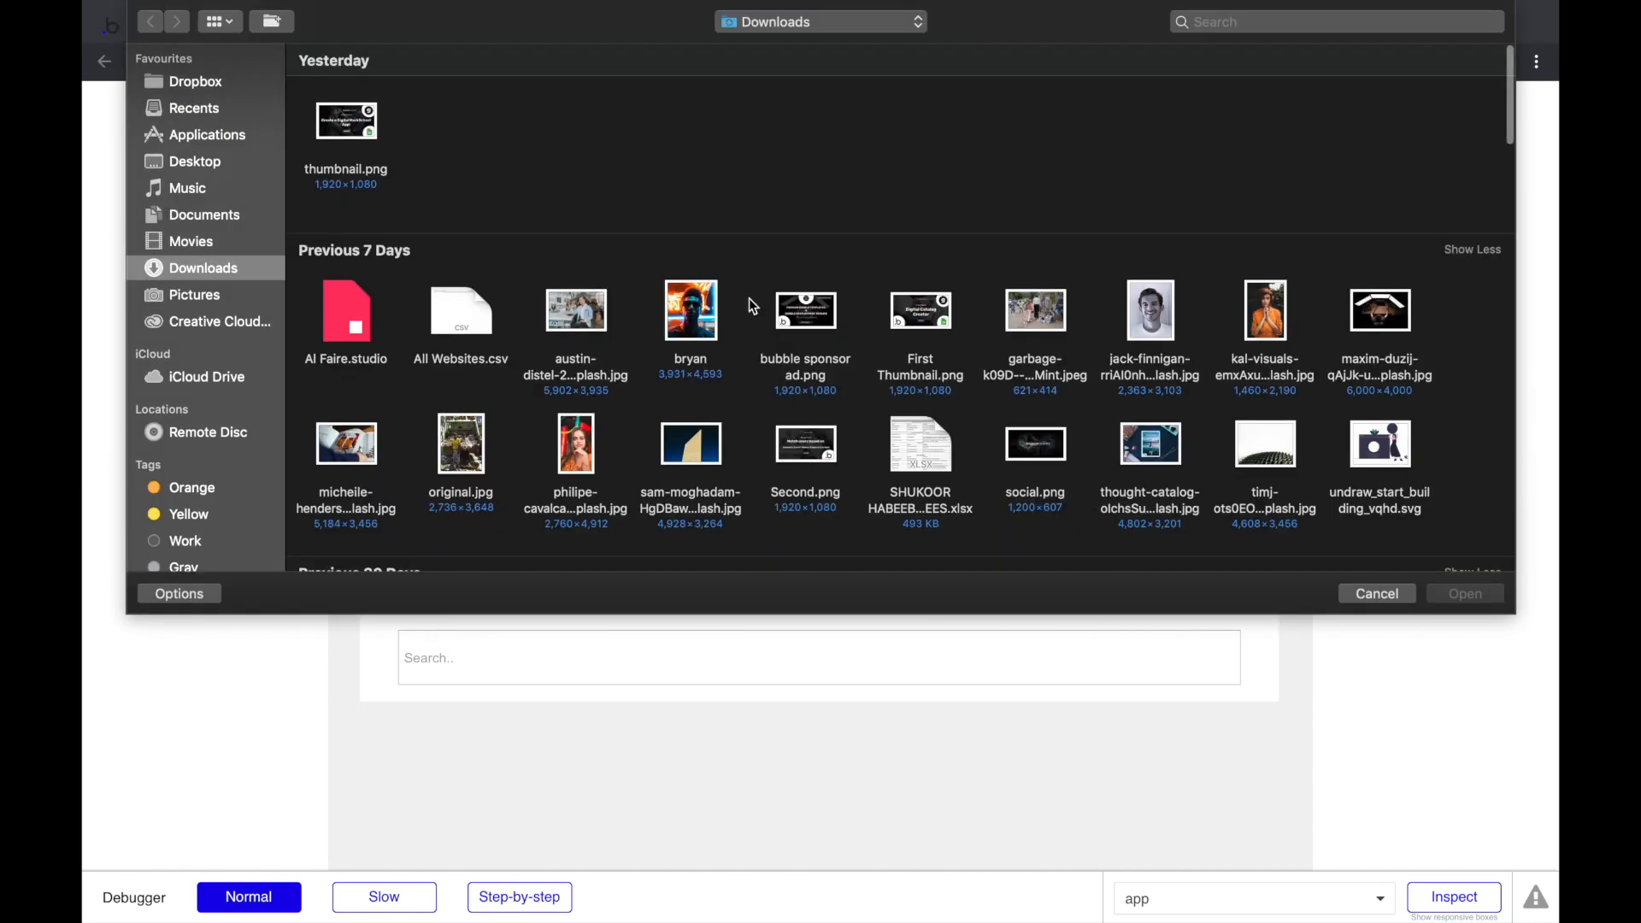
pyautogui.click(804, 320)
pyautogui.keyDown('super'); pyautogui.click(923, 329); pyautogui.keyUp('super')
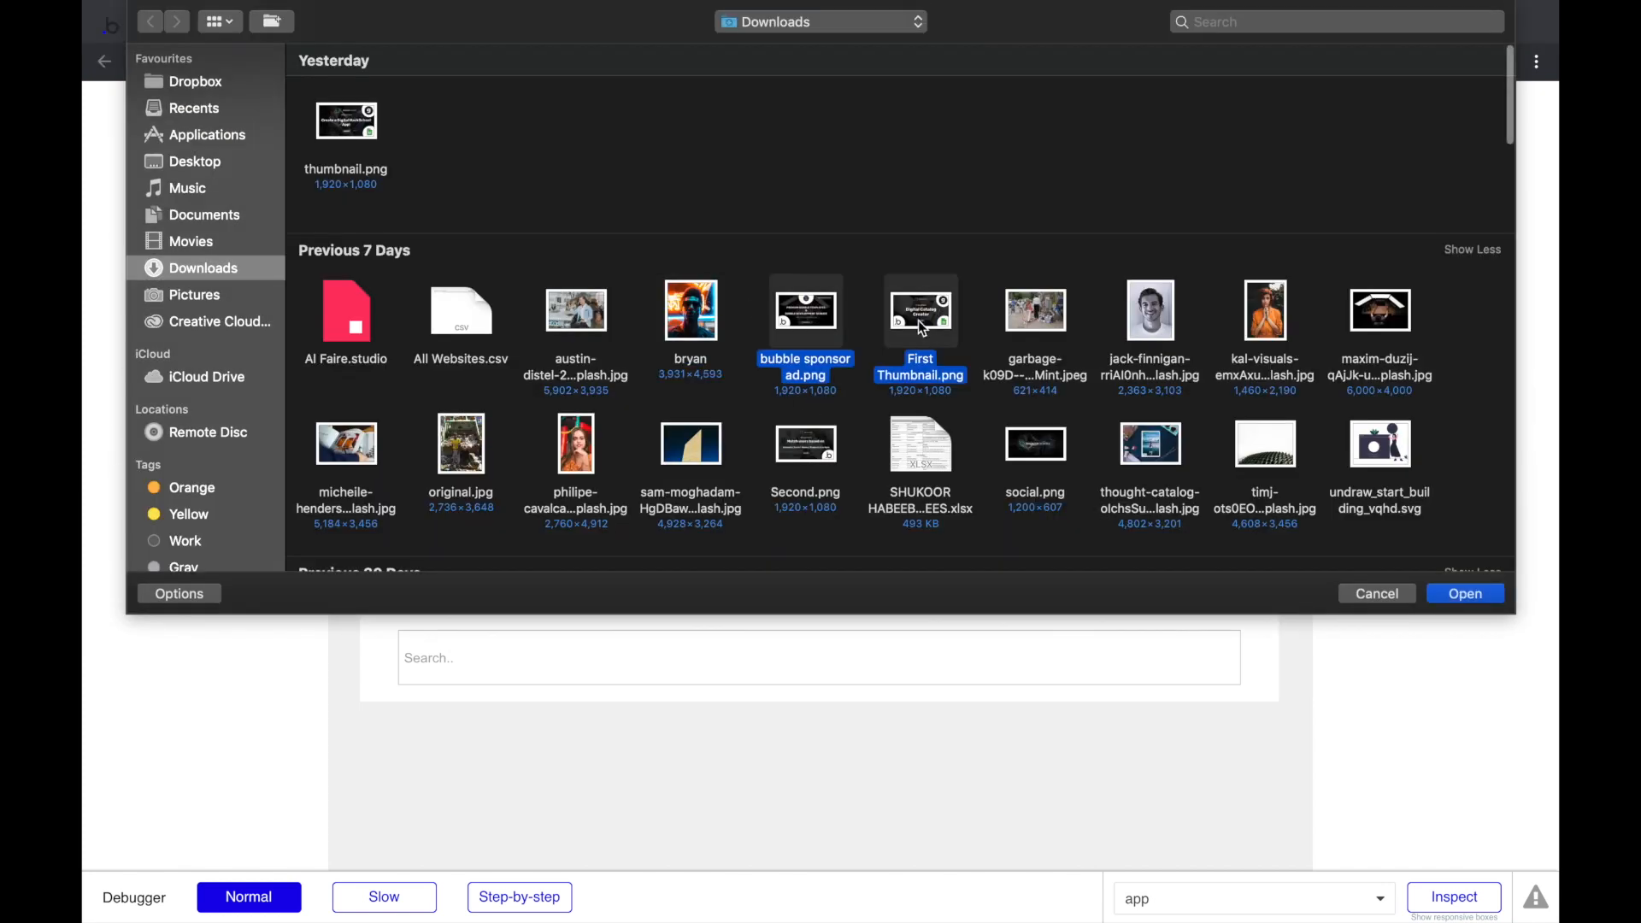
pyautogui.keyDown('super'); pyautogui.click(1022, 328); pyautogui.keyUp('super')
pyautogui.keyDown('super'); pyautogui.click(1051, 322); pyautogui.keyUp('super')
pyautogui.click(478, 327)
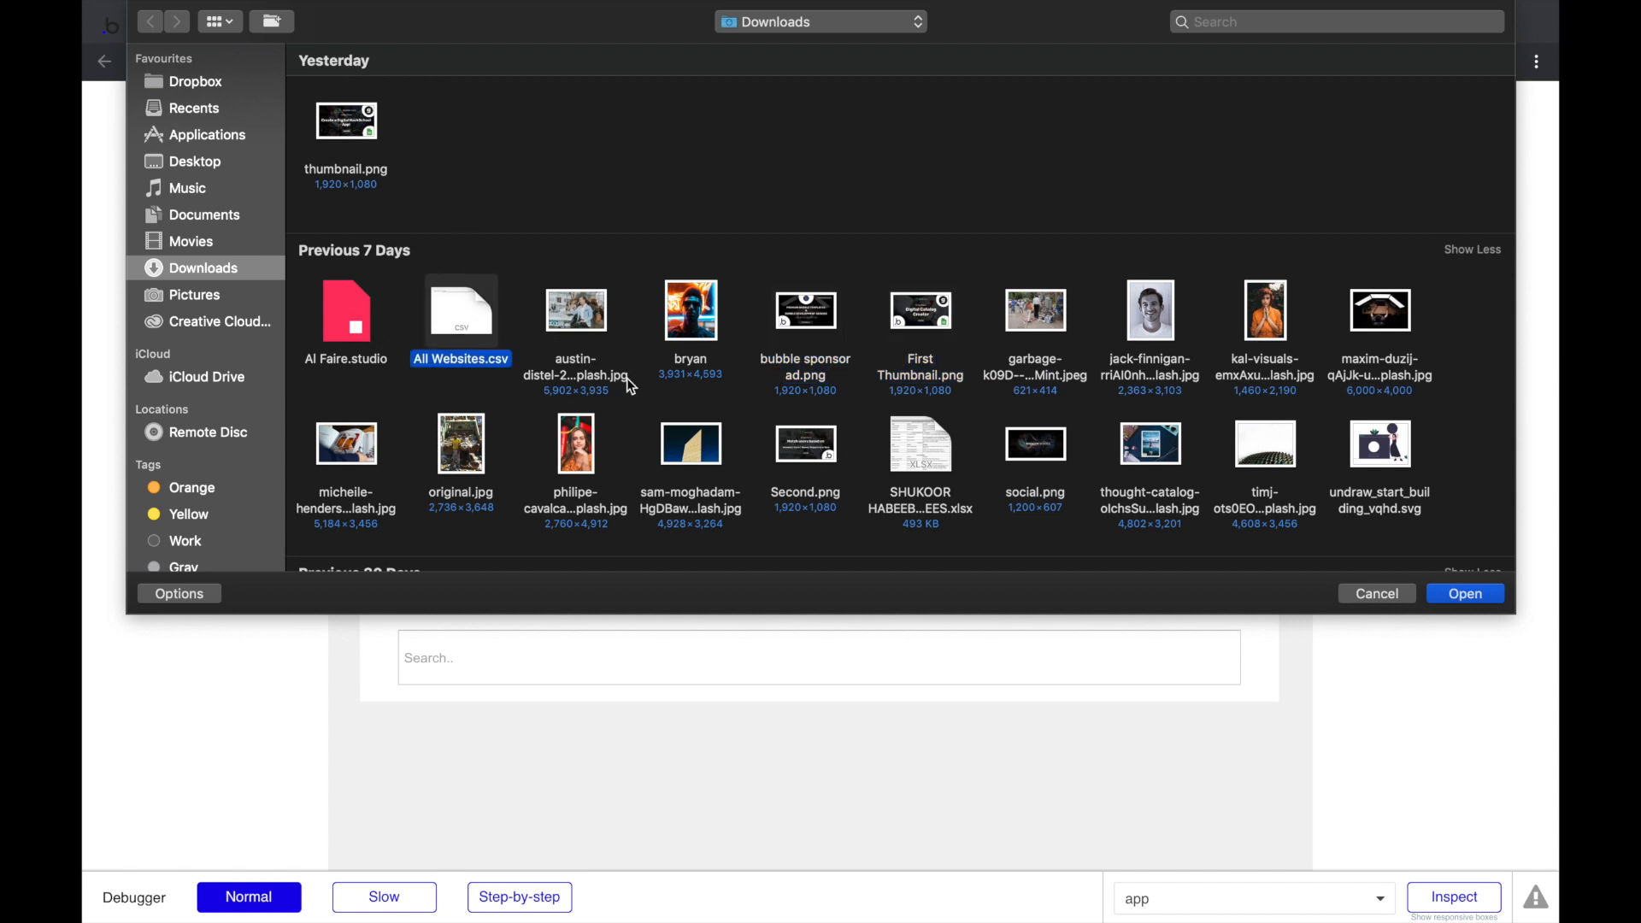
pyautogui.scroll(-2, 701, 397)
pyautogui.scroll(2, 916, 425)
pyautogui.keyDown('super'); pyautogui.click(1026, 326); pyautogui.keyUp('super')
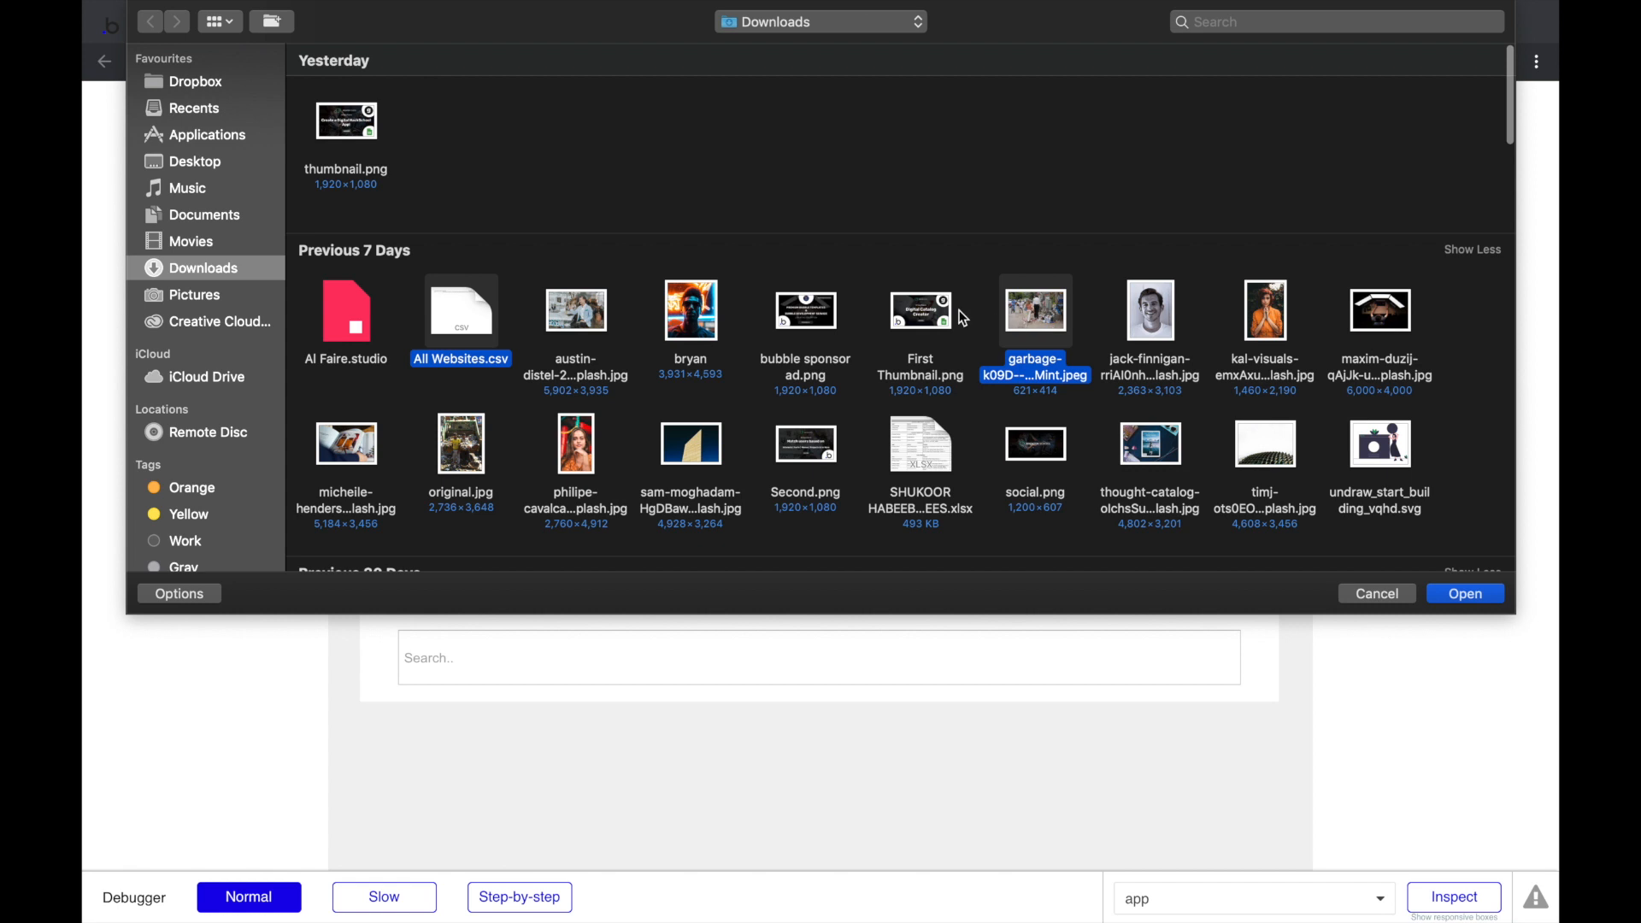
pyautogui.keyDown('super'); pyautogui.click(912, 318); pyautogui.keyUp('super')
pyautogui.keyDown('super'); pyautogui.click(822, 314); pyautogui.keyUp('super')
pyautogui.press('Return')
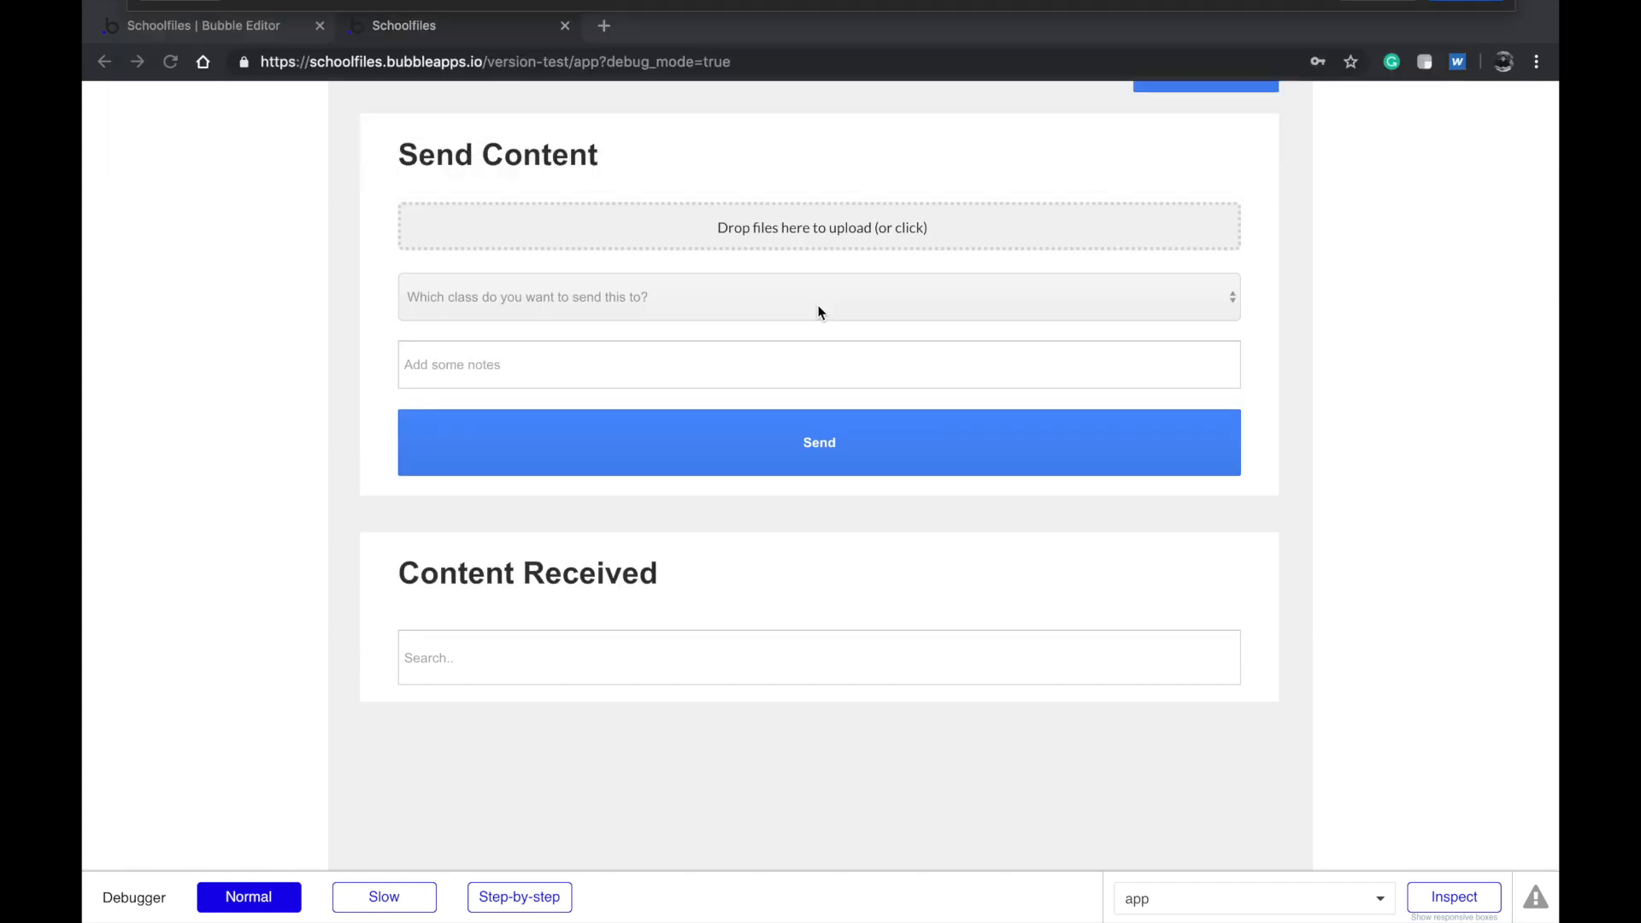
# Send the files to CSE with the note 'Here are some files you might need' and log out
pyautogui.click(782, 290)
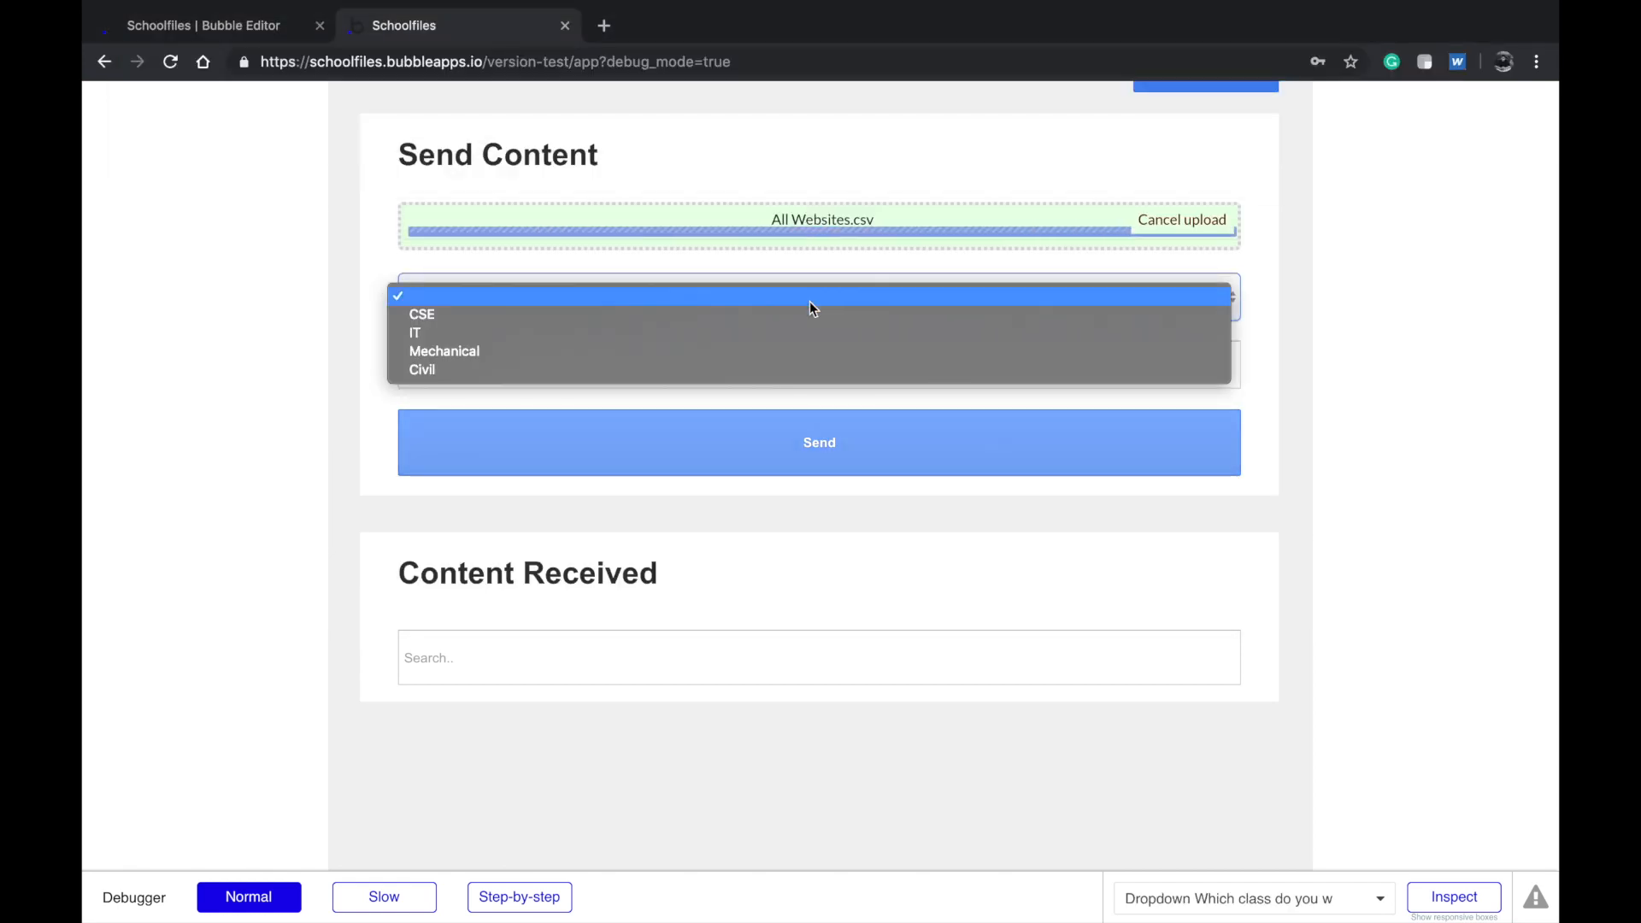
pyautogui.click(752, 312)
pyautogui.click(718, 351)
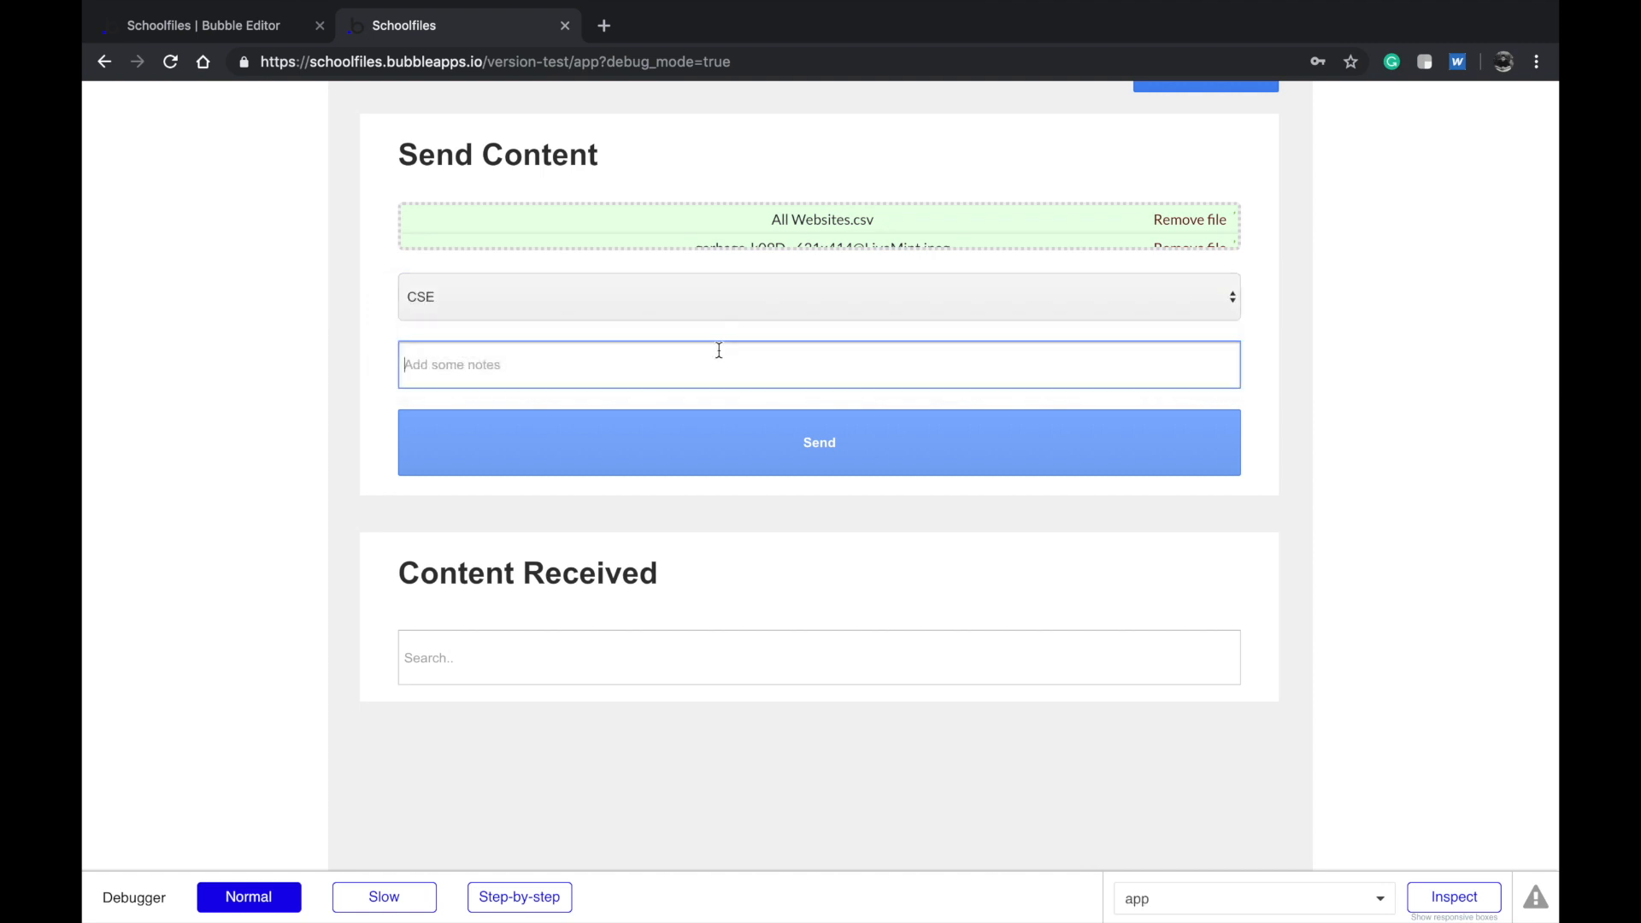
pyautogui.click(739, 365)
pyautogui.write('Here are some files y')
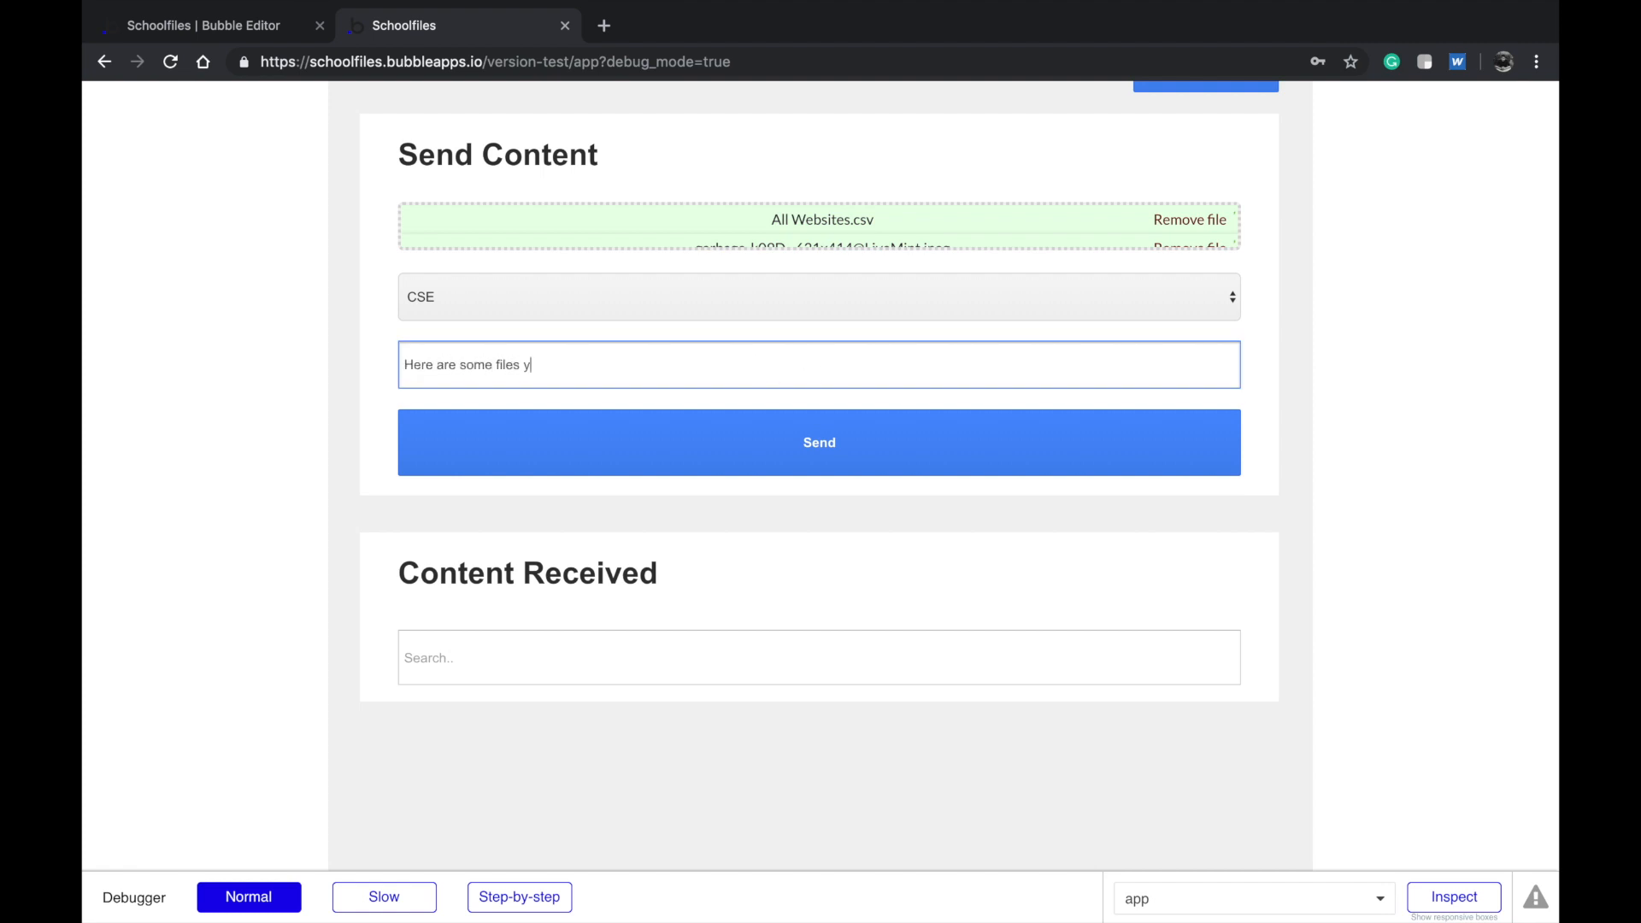
pyautogui.write('ou might need')
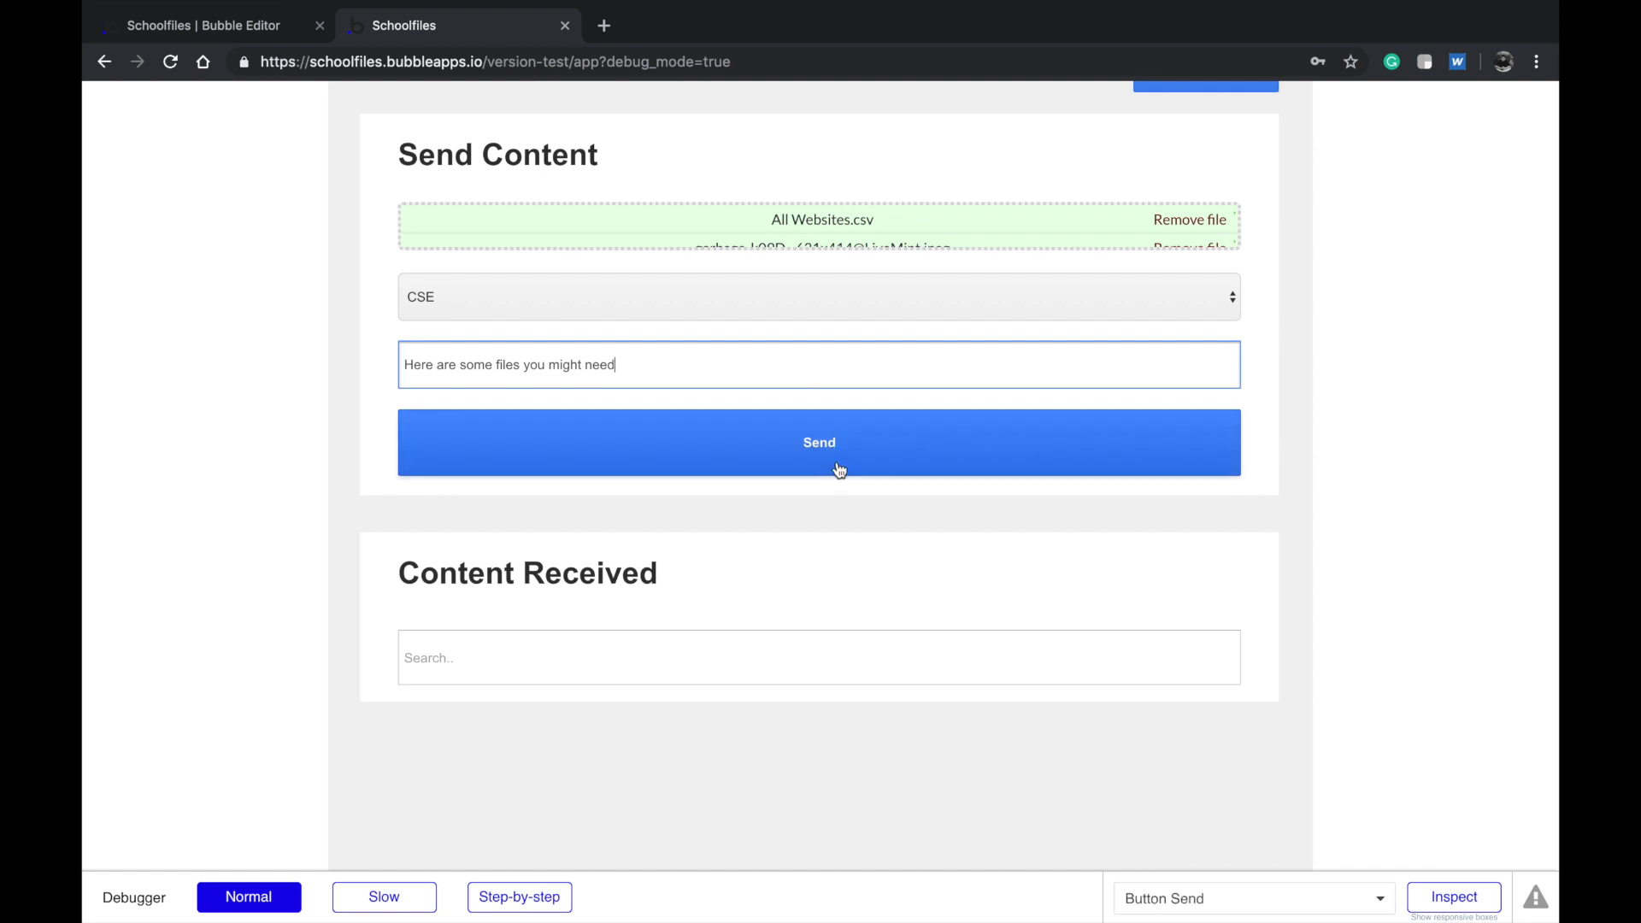
pyautogui.click(838, 458)
pyautogui.scroll(1, 367, 270)
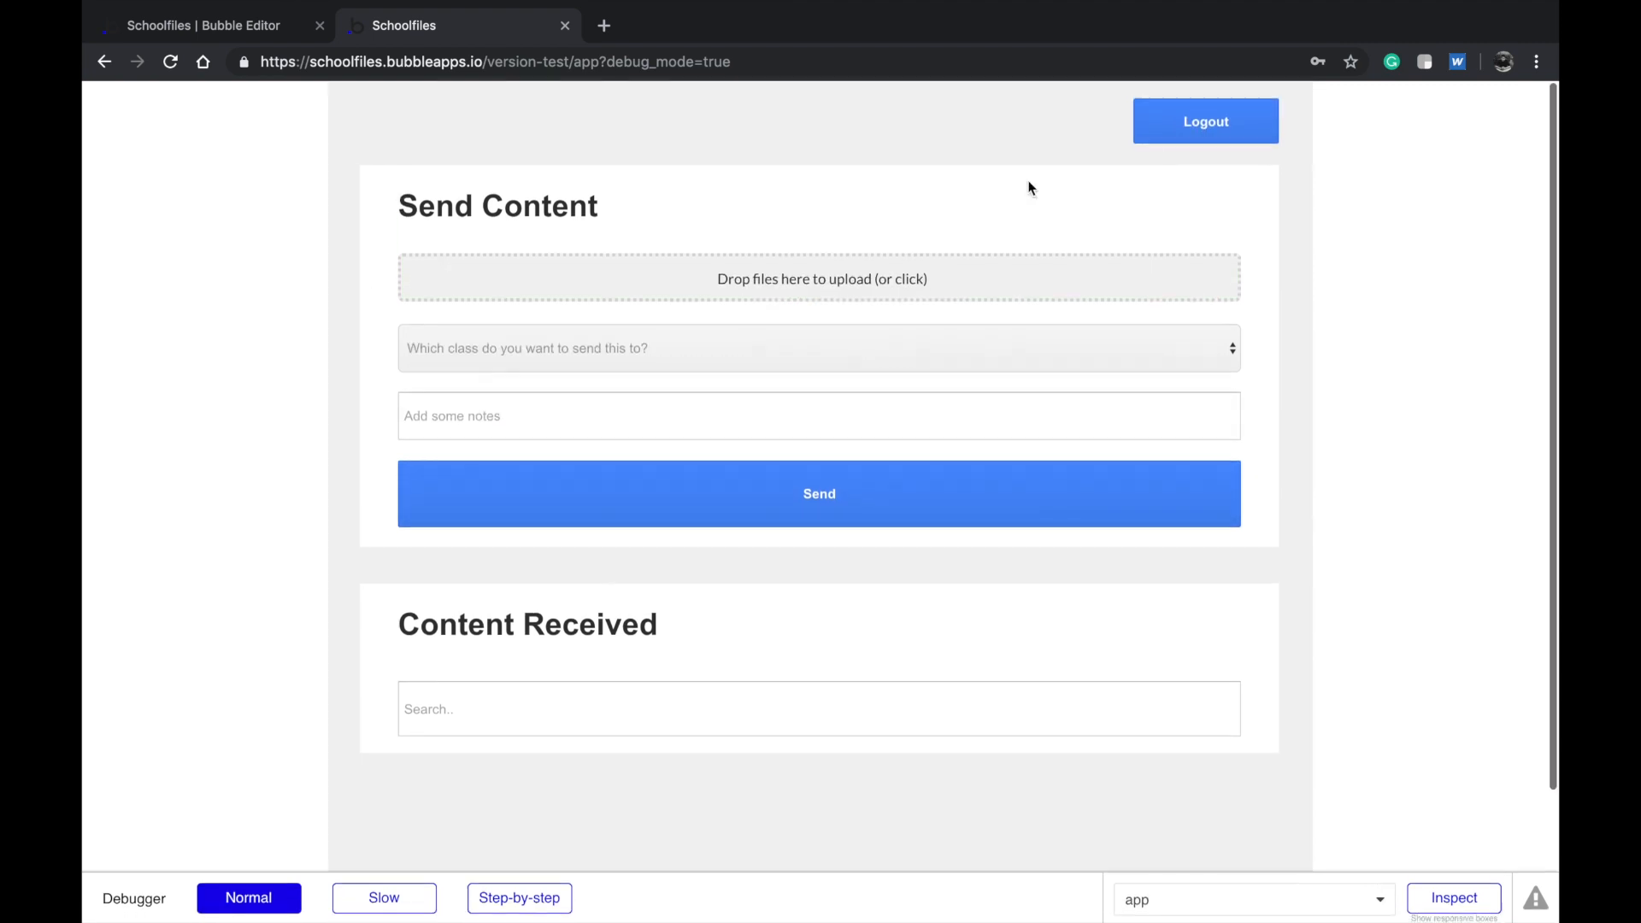
pyautogui.click(1194, 129)
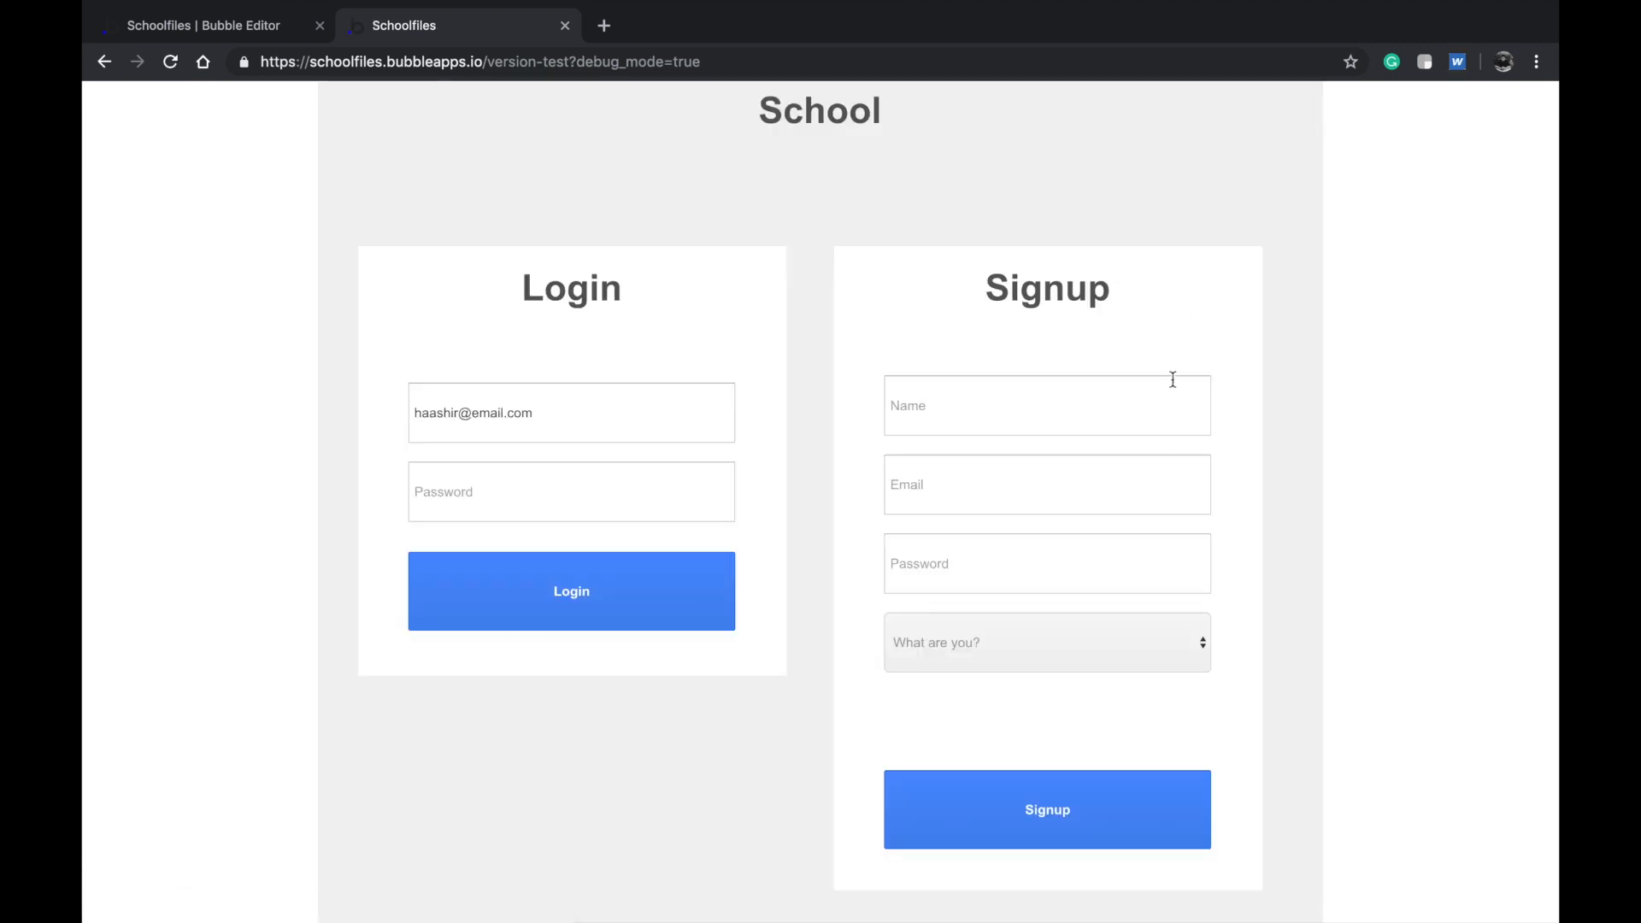
# Sign up with a name, email and password as a Student in class CSE
pyautogui.write('bryan')
pyautogui.press('Tab')
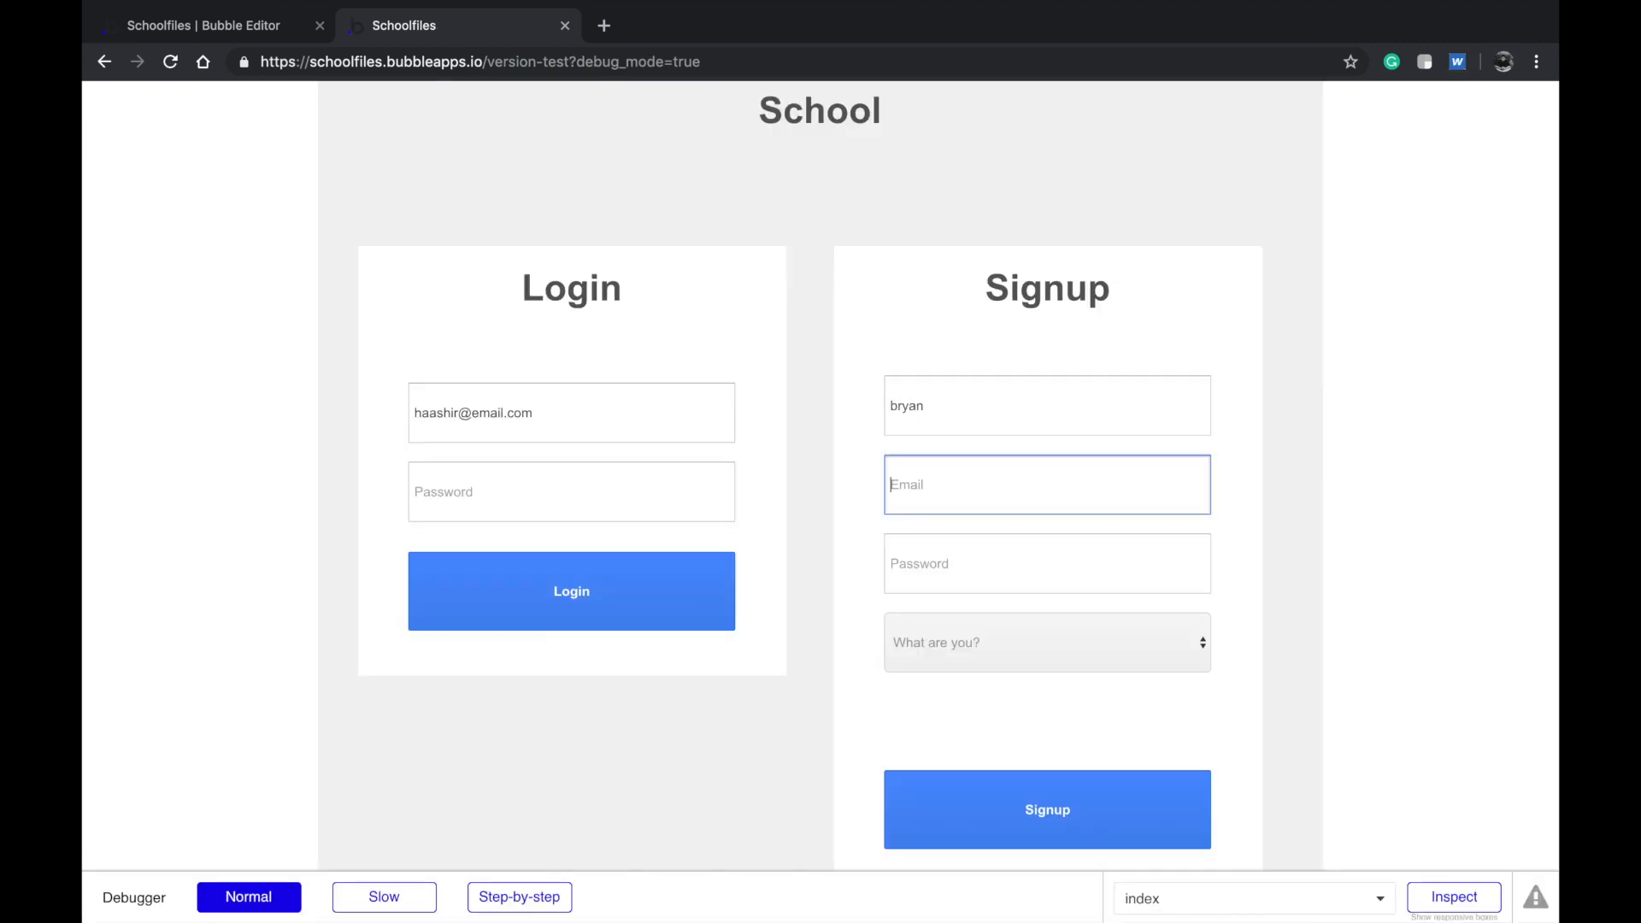
pyautogui.press('Tab')
pyautogui.write('1234567')
pyautogui.click(1090, 643)
pyautogui.click(1070, 673)
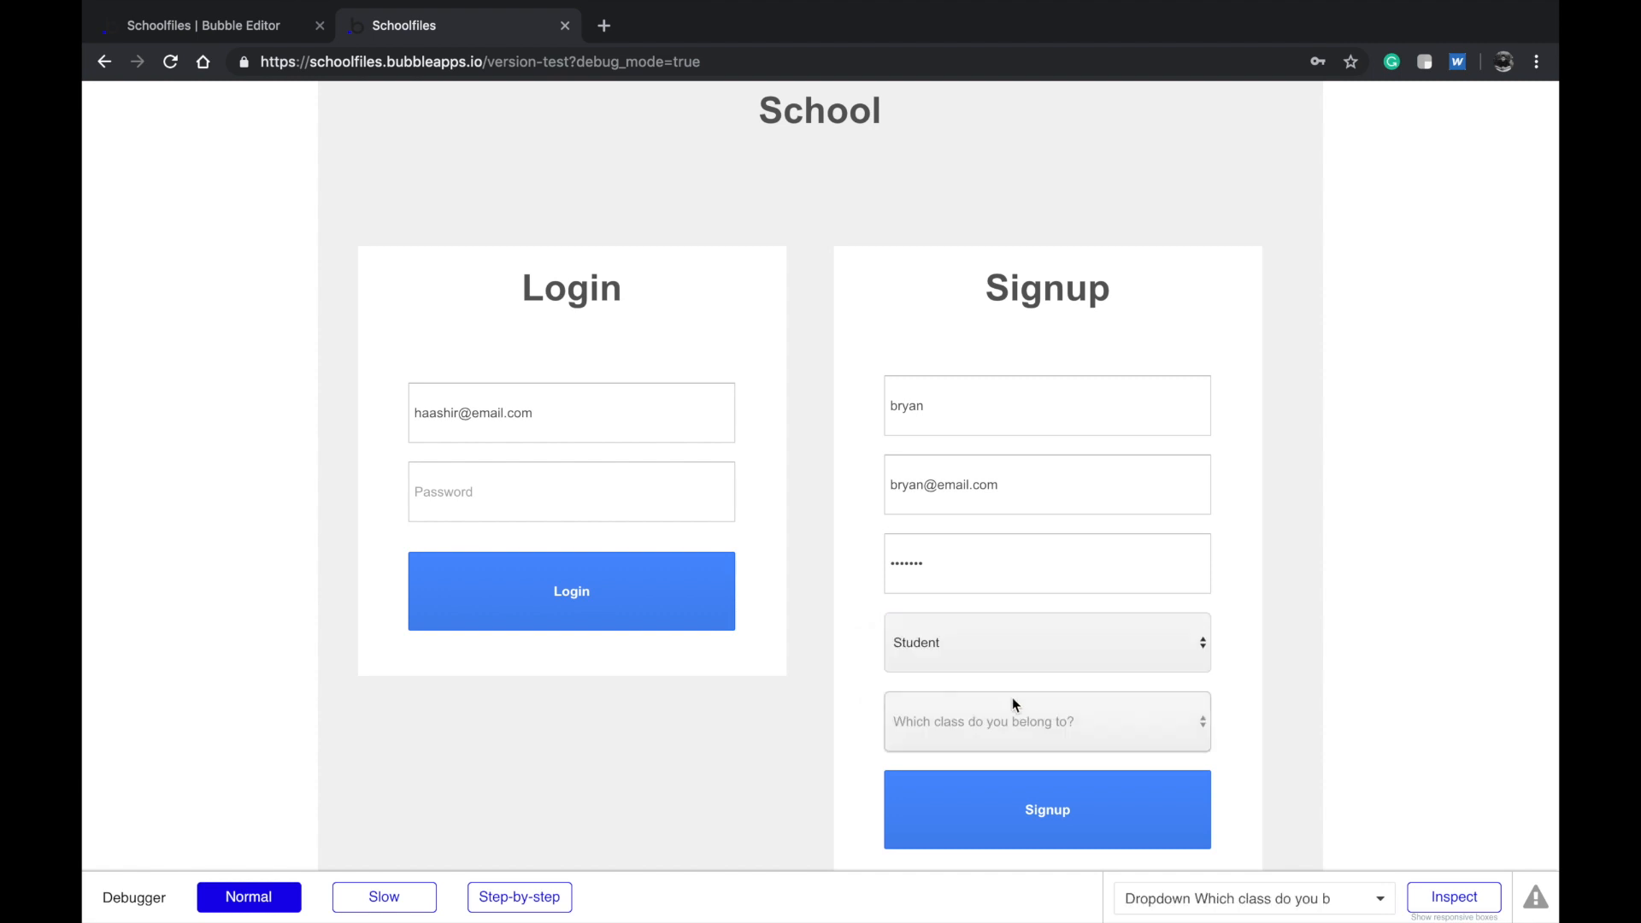
pyautogui.click(1015, 705)
pyautogui.click(972, 778)
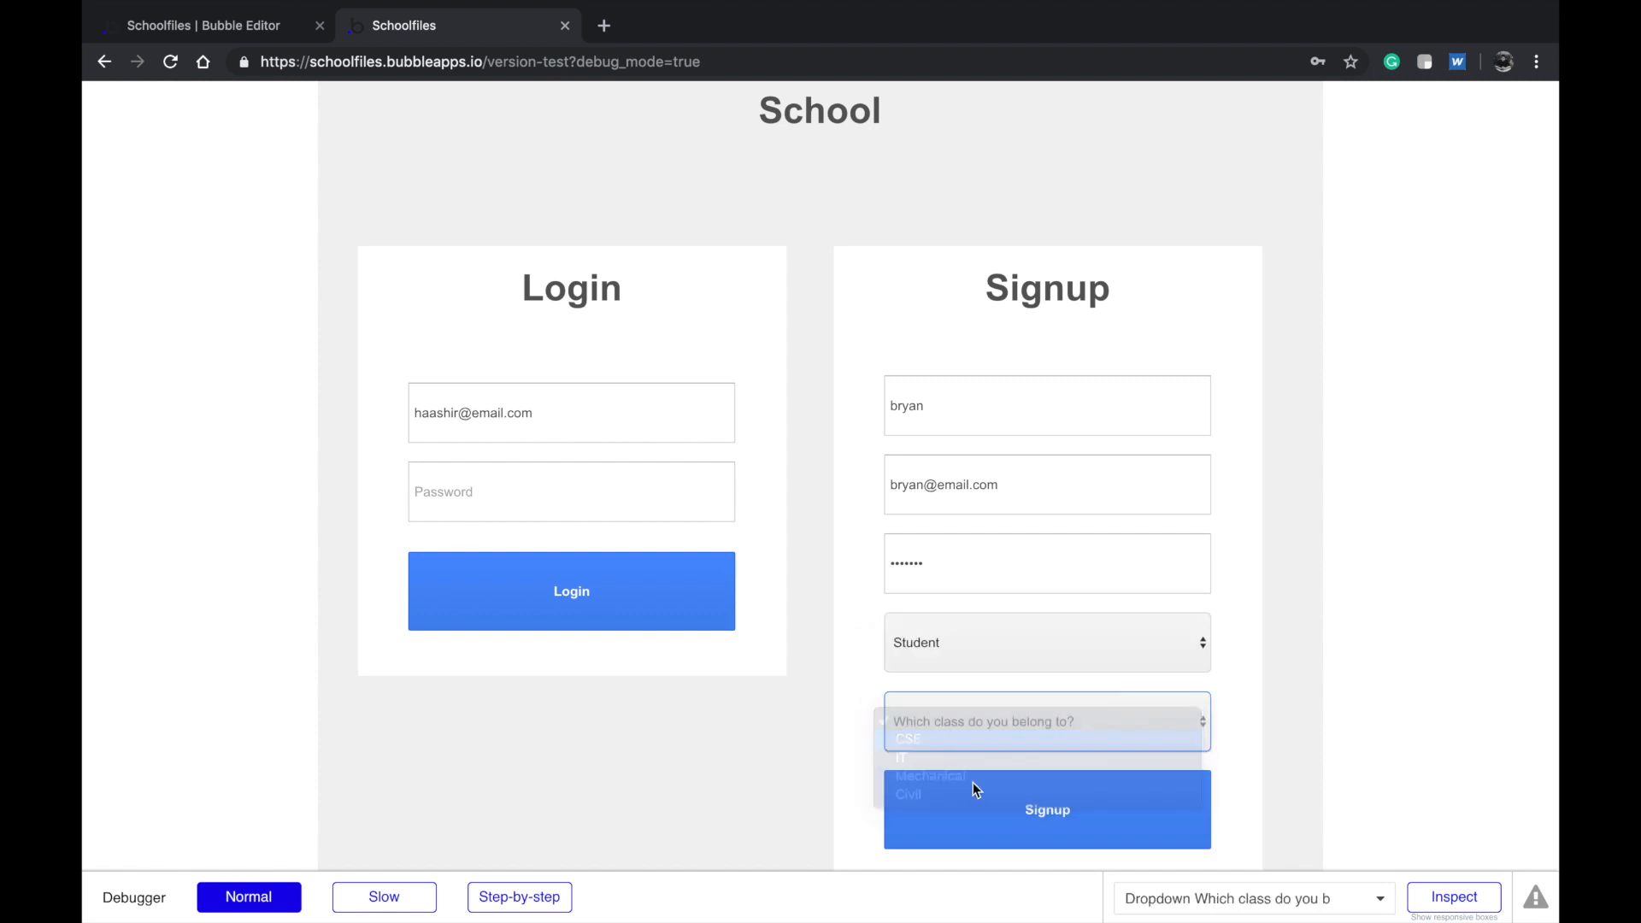
pyautogui.click(971, 807)
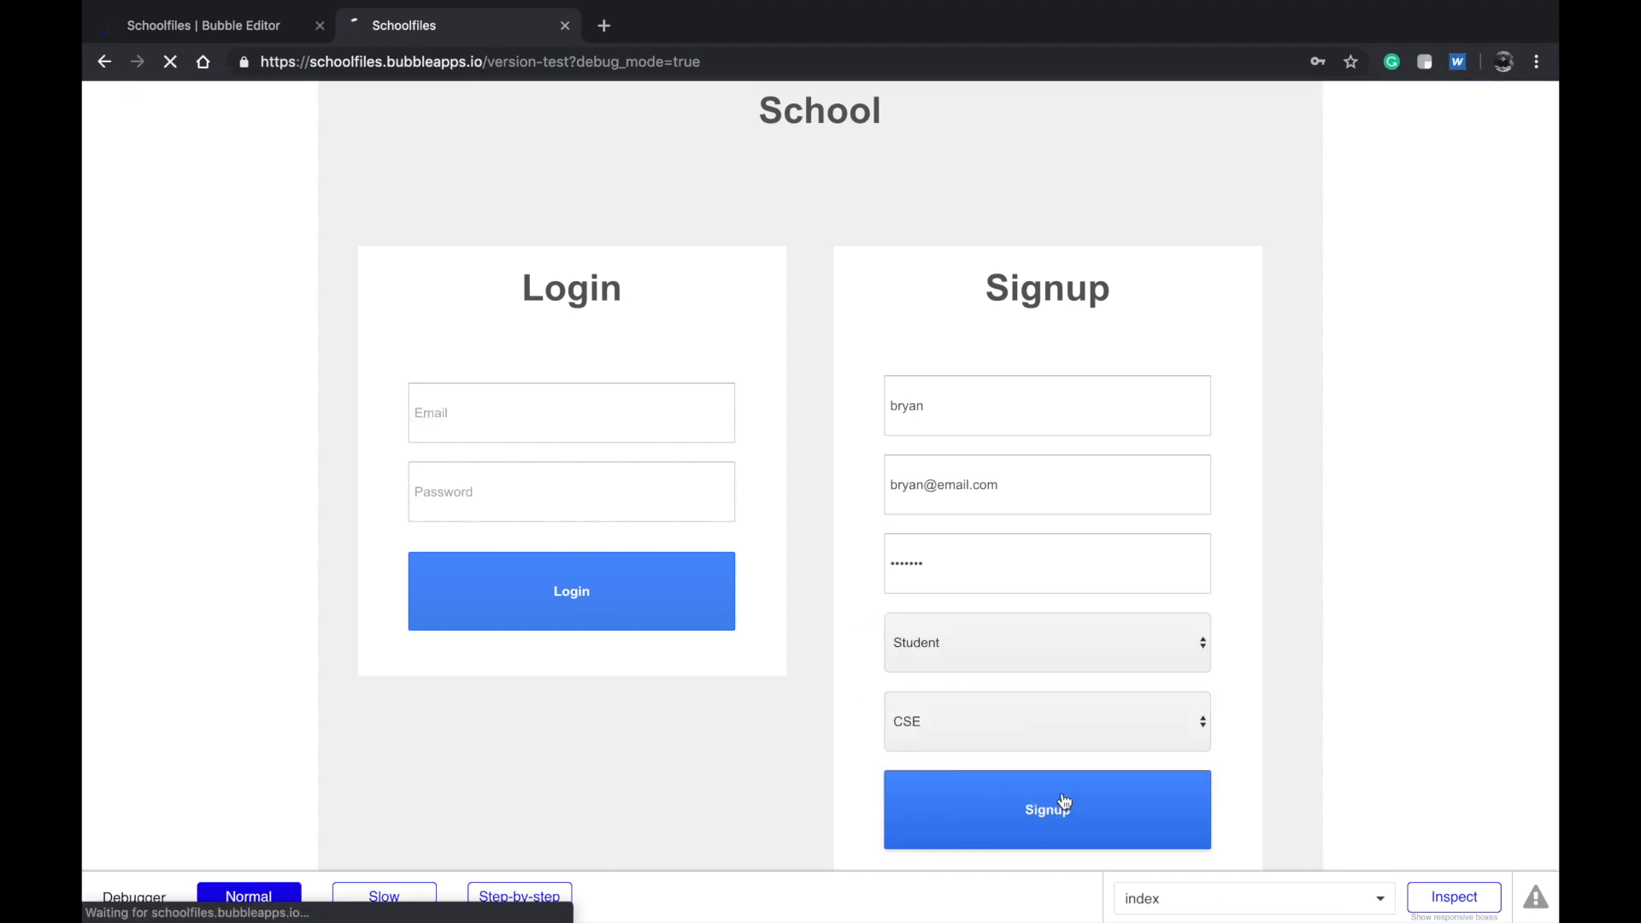
pyautogui.scroll(-5, 1064, 802)
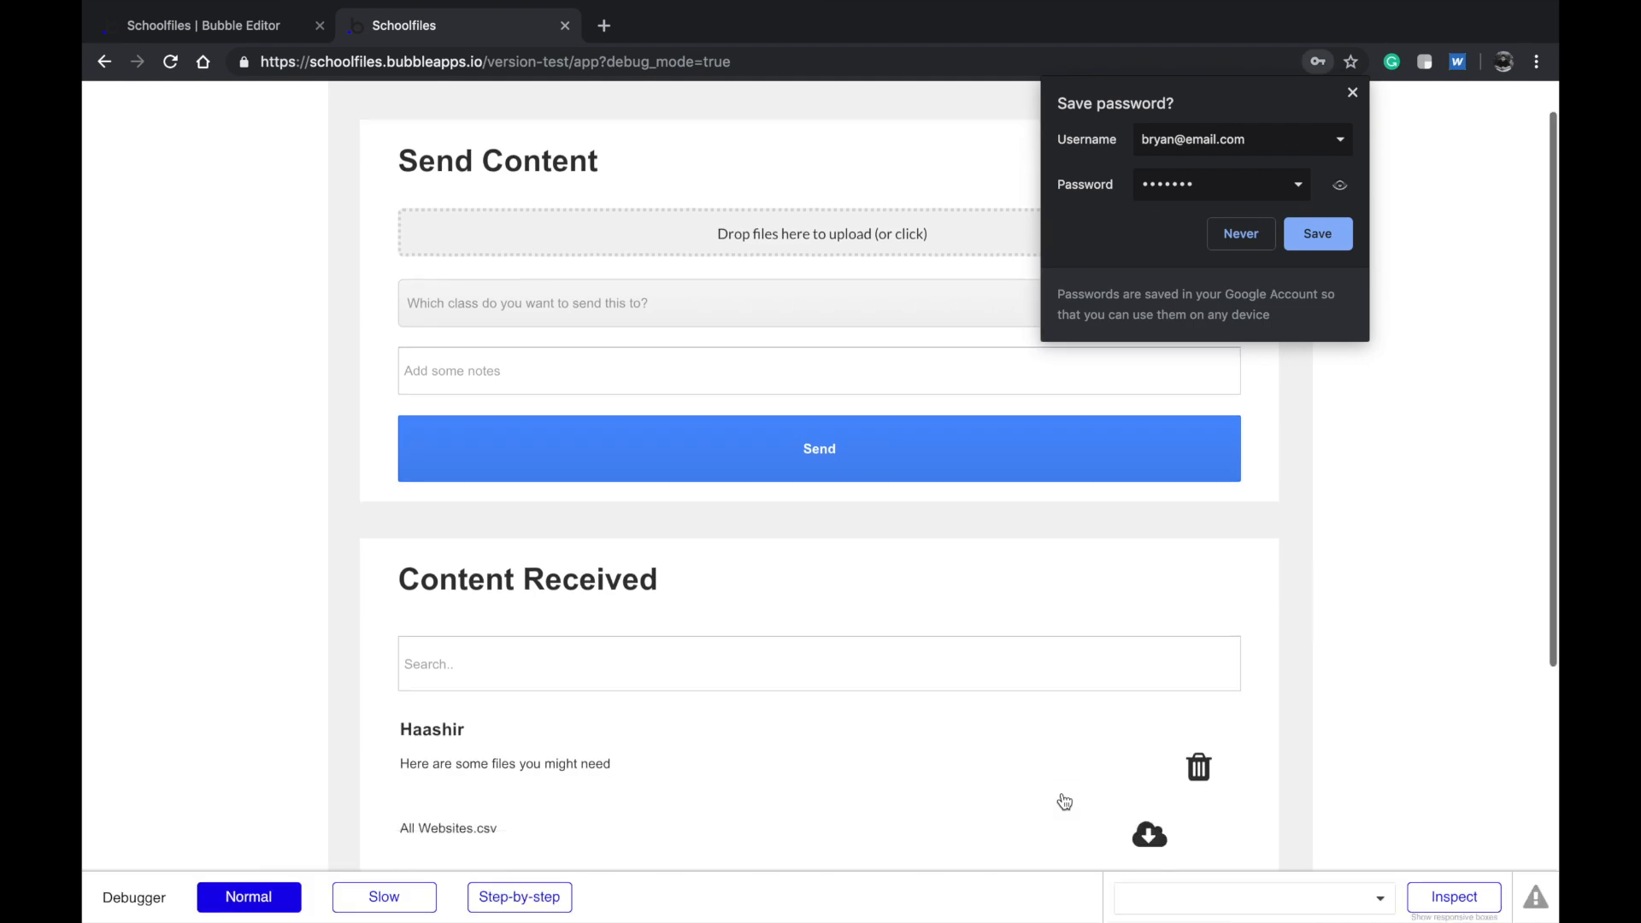
# Set the app page's nested file RepeatingGroup layout to Ext. vertical scrolling, then go back to the live app
pyautogui.scroll(-3, 894, 689)
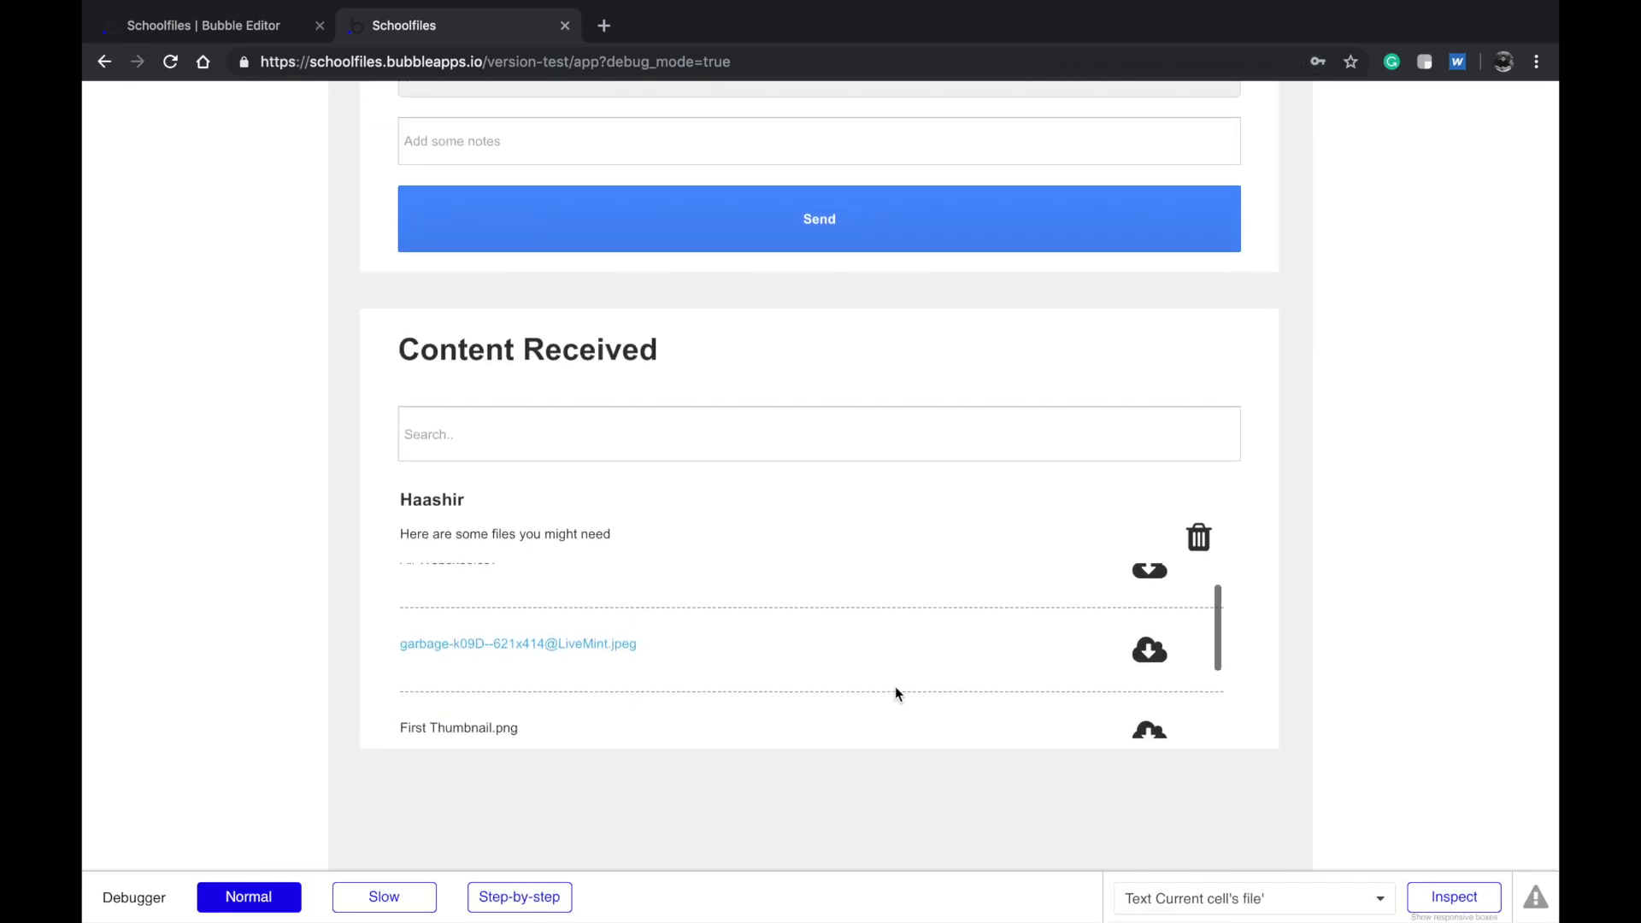
pyautogui.scroll(3, 894, 689)
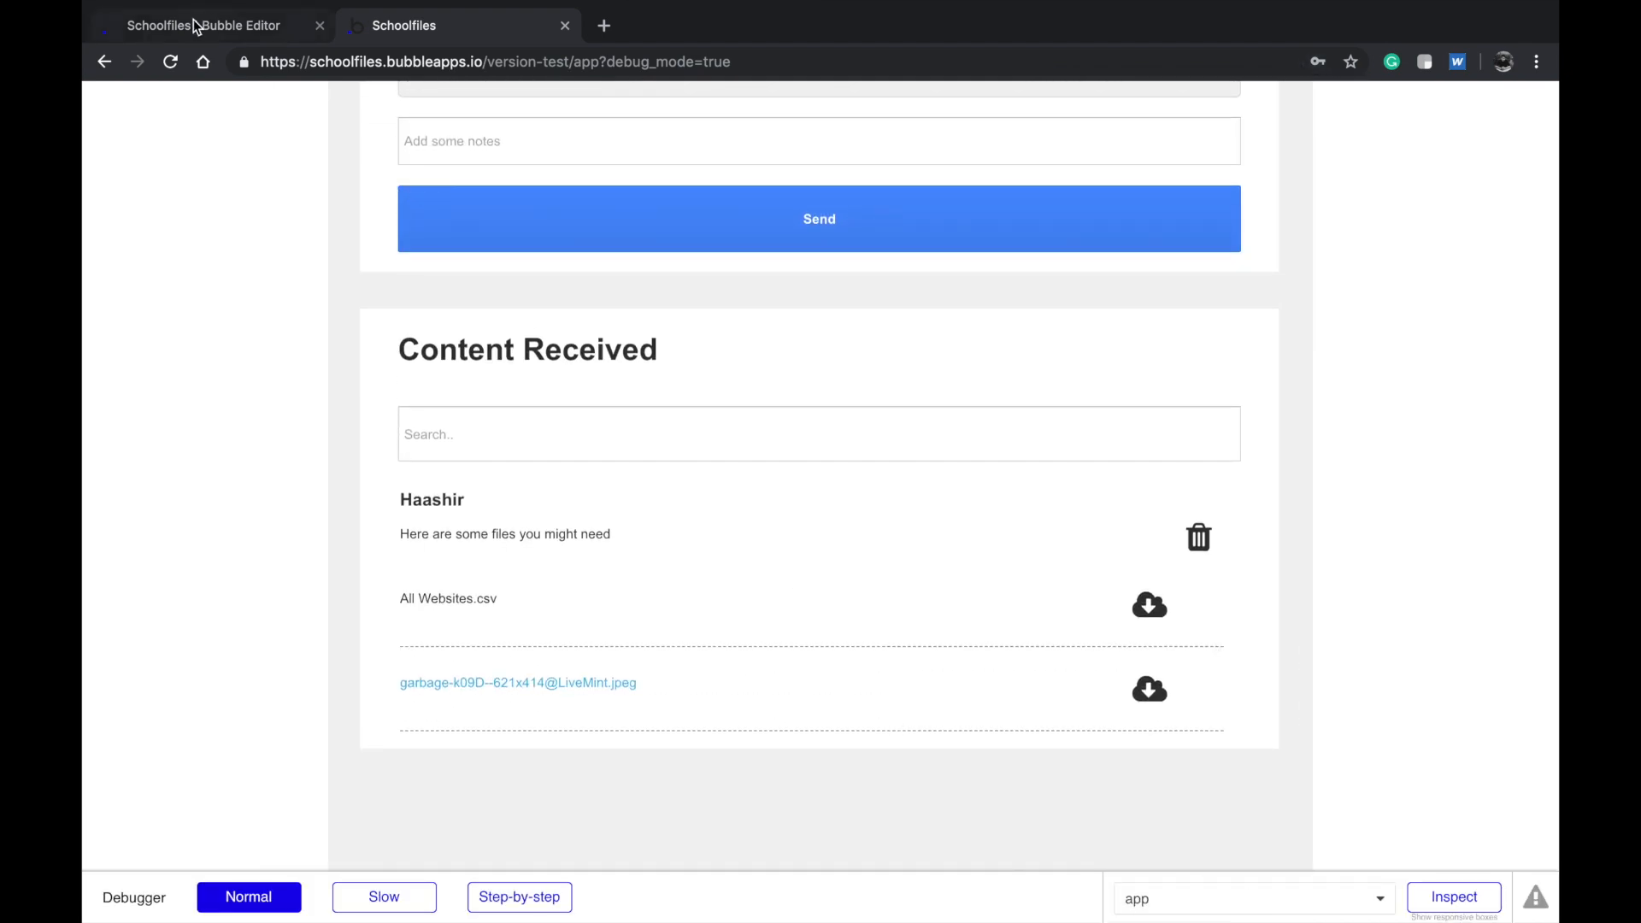
pyautogui.click(199, 25)
pyautogui.click(286, 101)
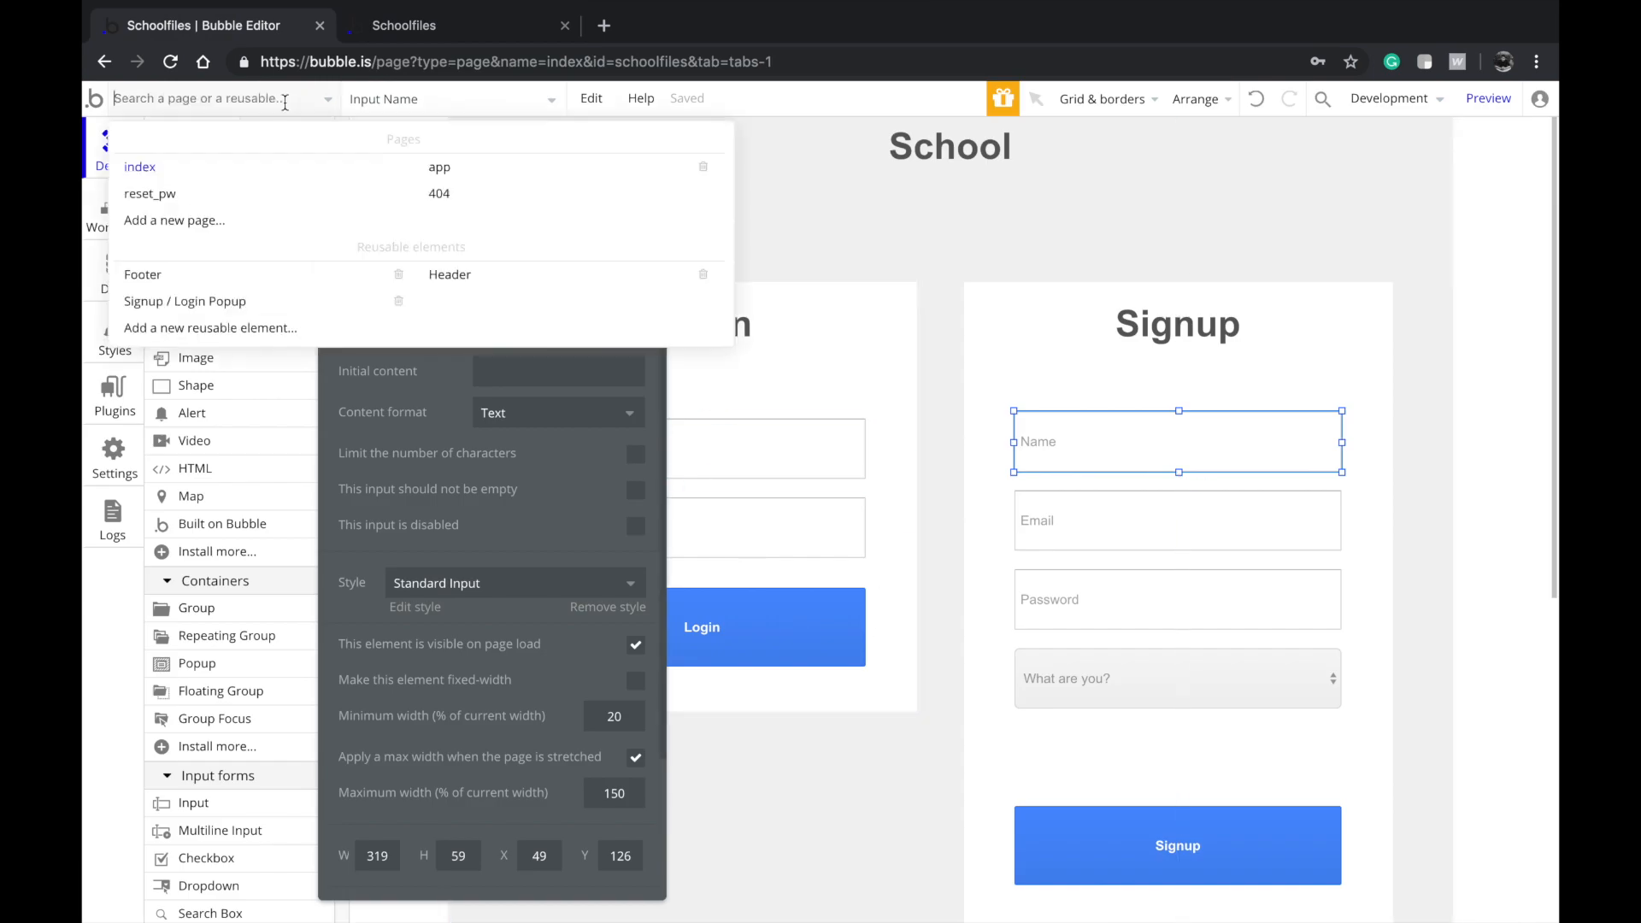
pyautogui.click(434, 174)
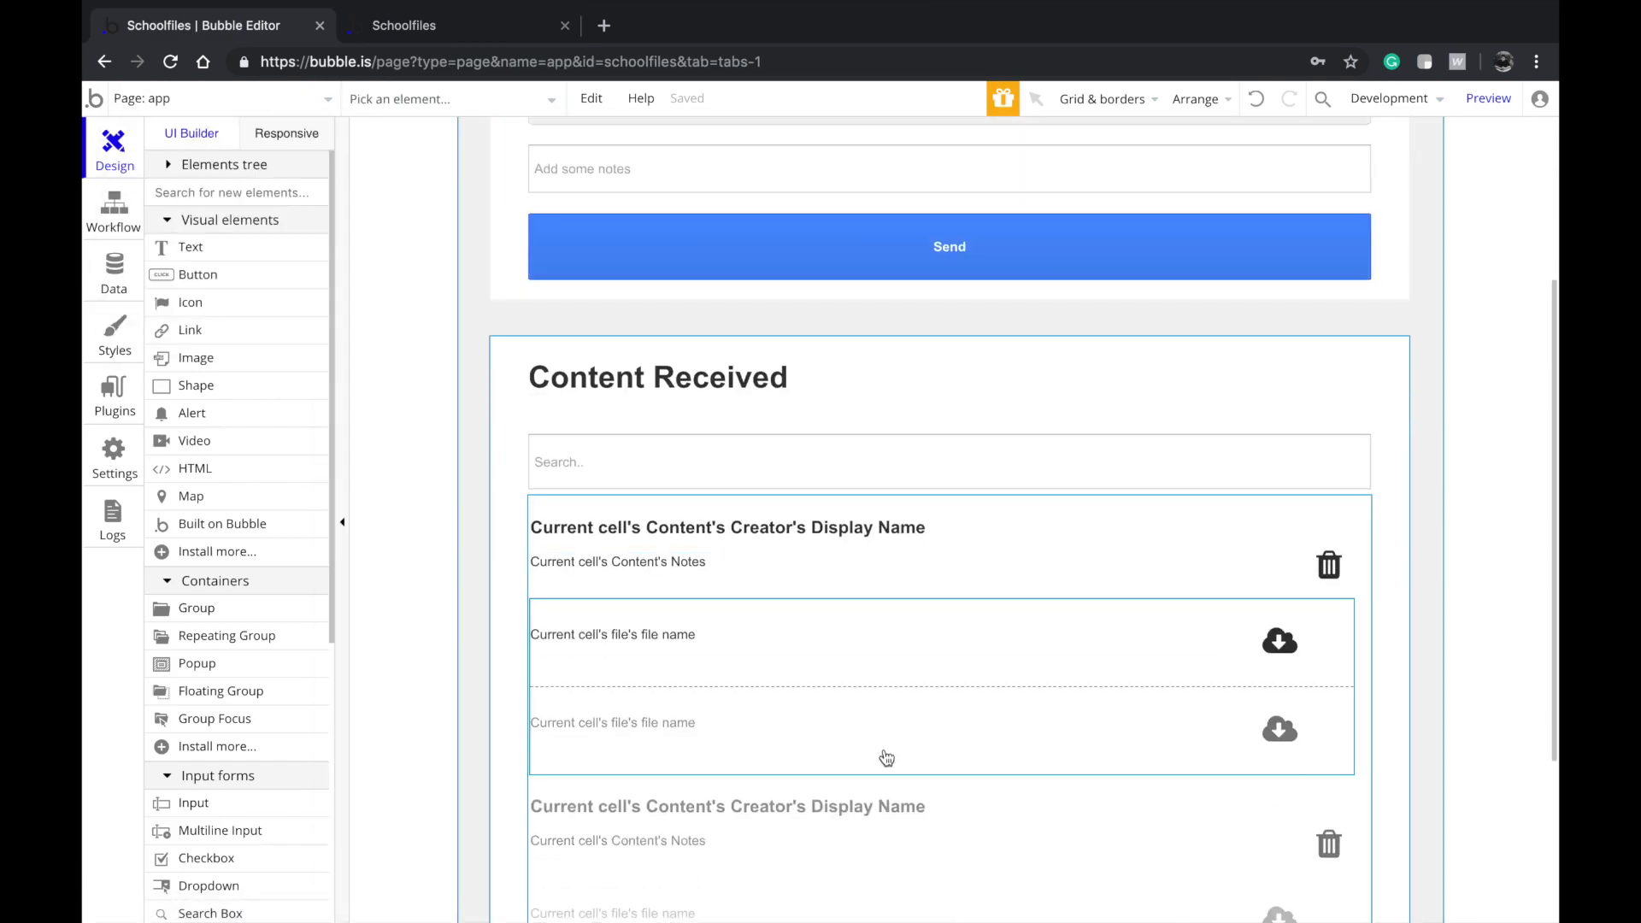
pyautogui.scroll(-1, 867, 692)
pyautogui.doubleClick(852, 625)
pyautogui.click(518, 409)
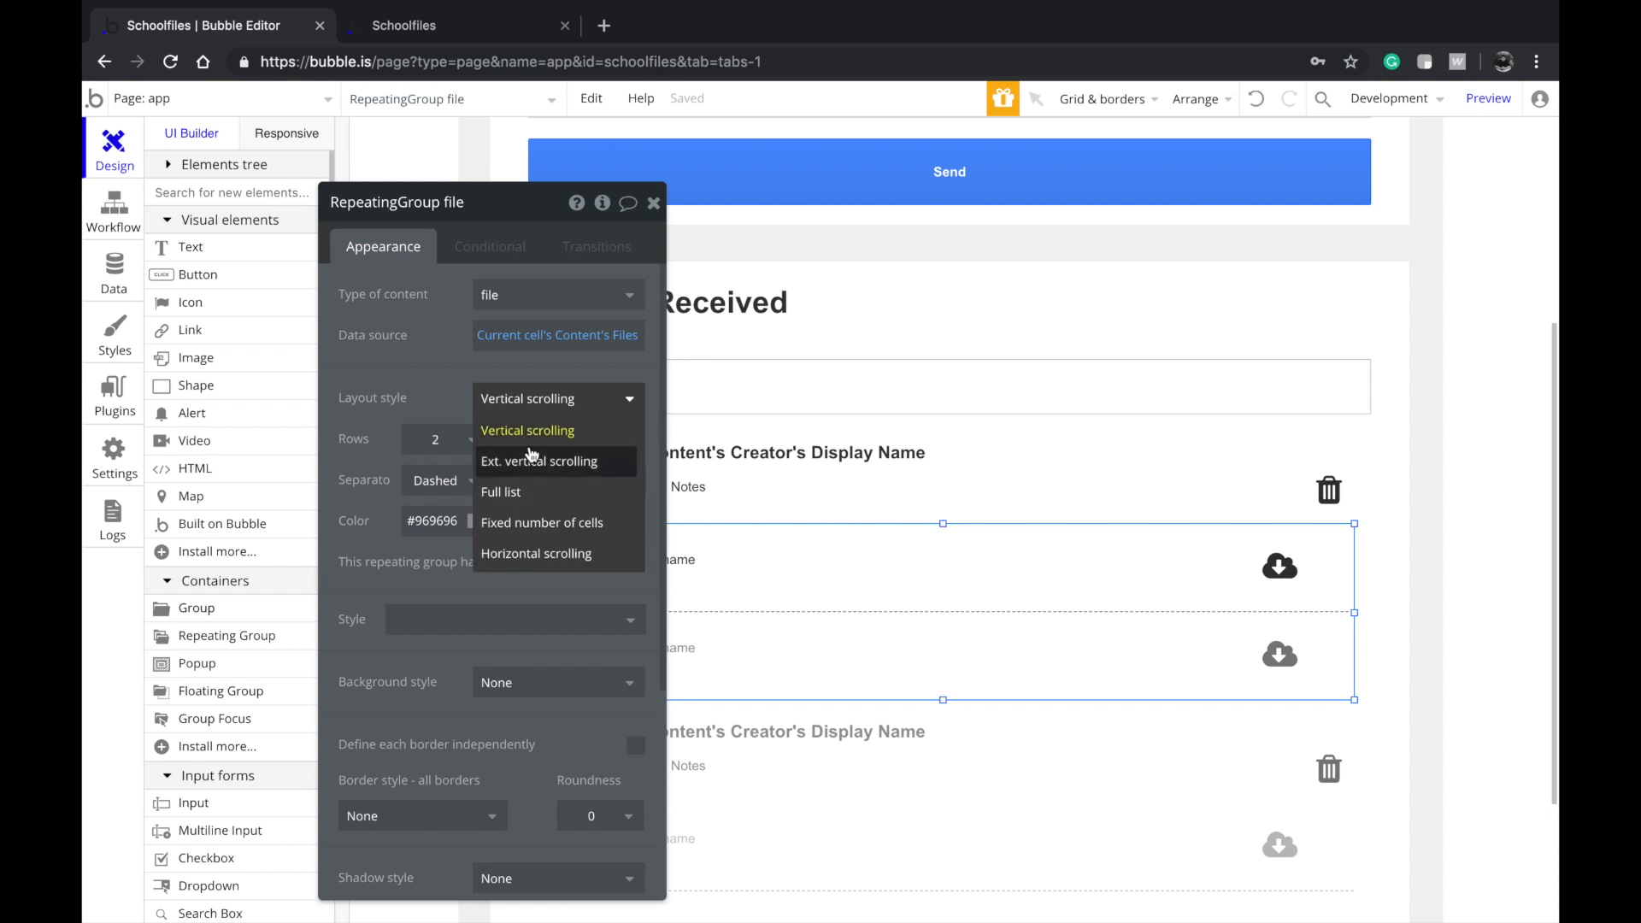
pyautogui.click(530, 458)
pyautogui.click(419, 32)
pyautogui.click(421, 61)
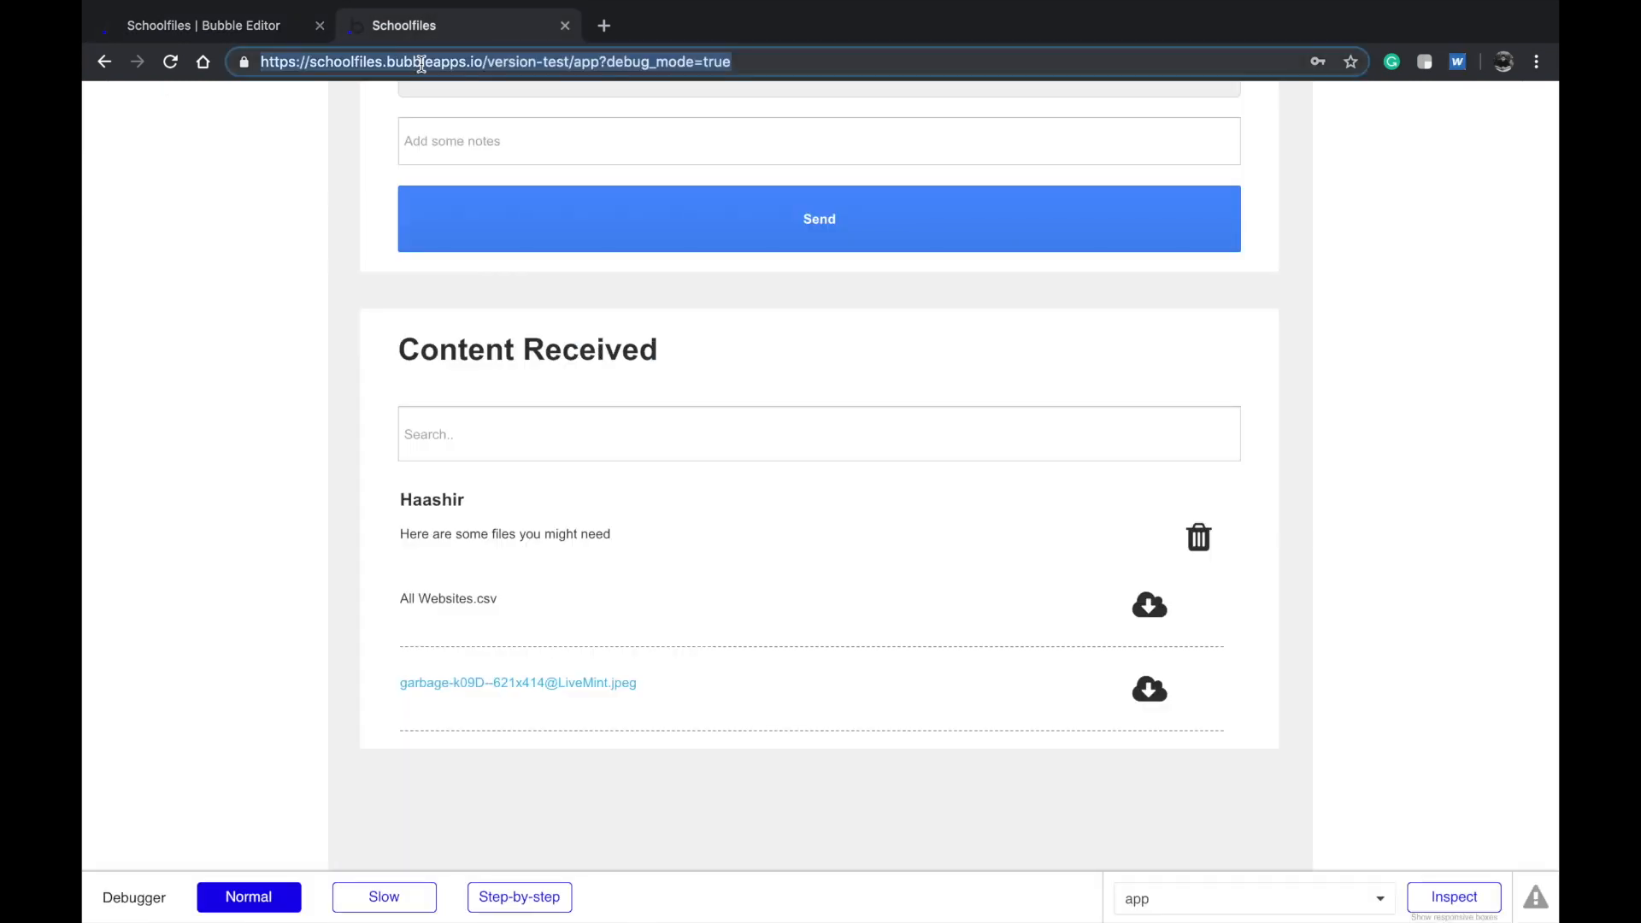
# Reload the live app, download All Websites.csv, and return to the editor
pyautogui.press('Return')
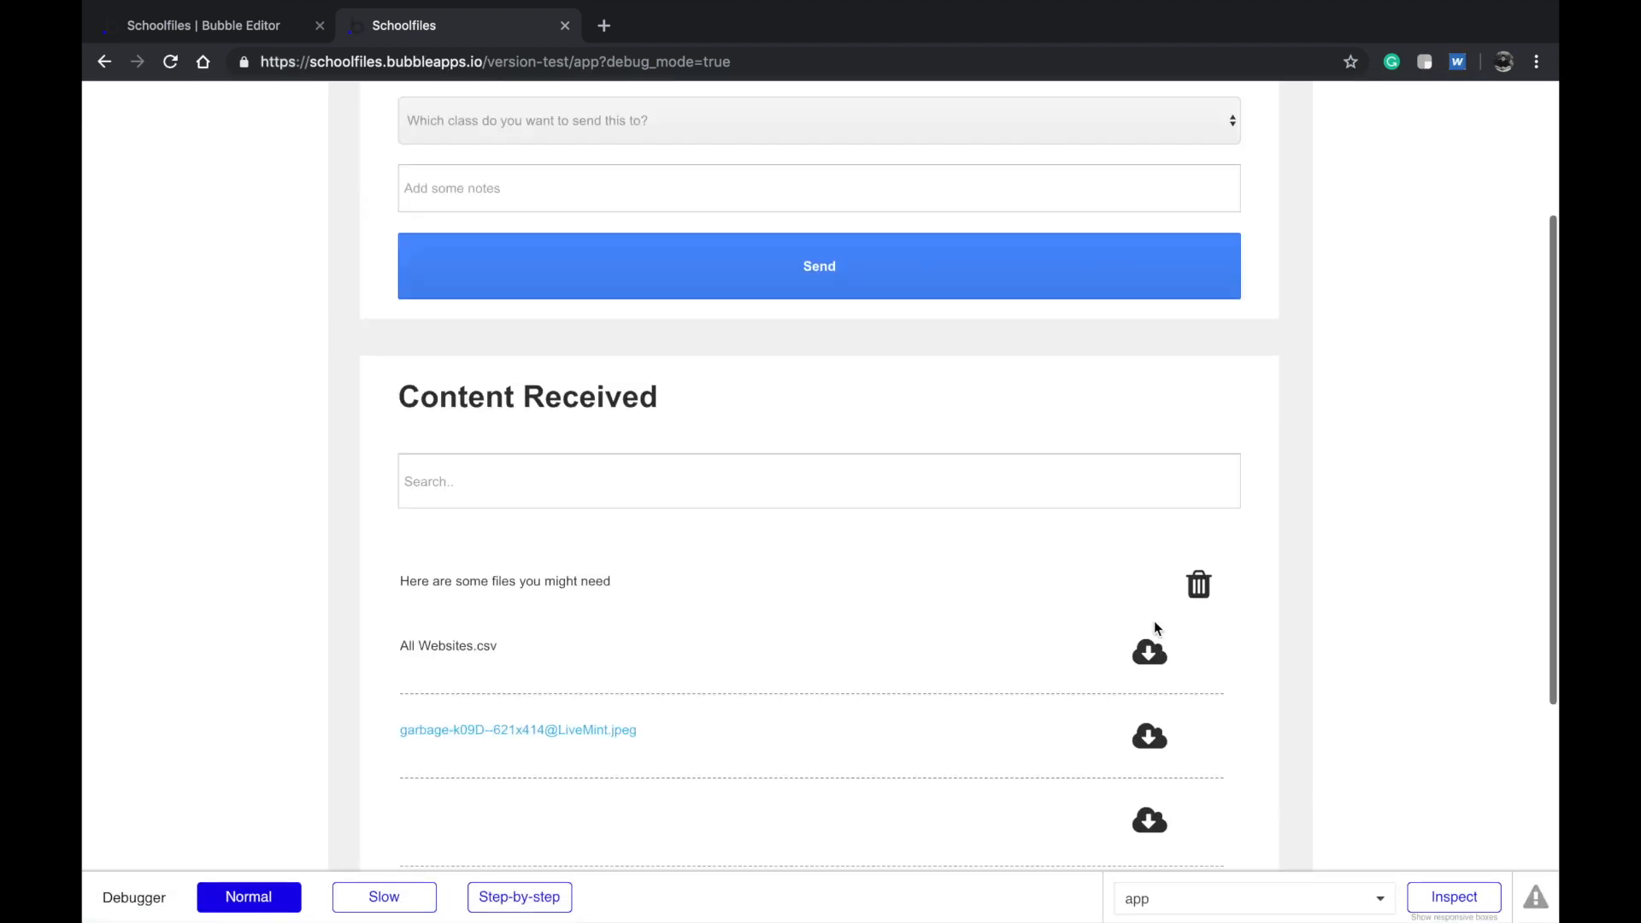
pyautogui.click(1151, 735)
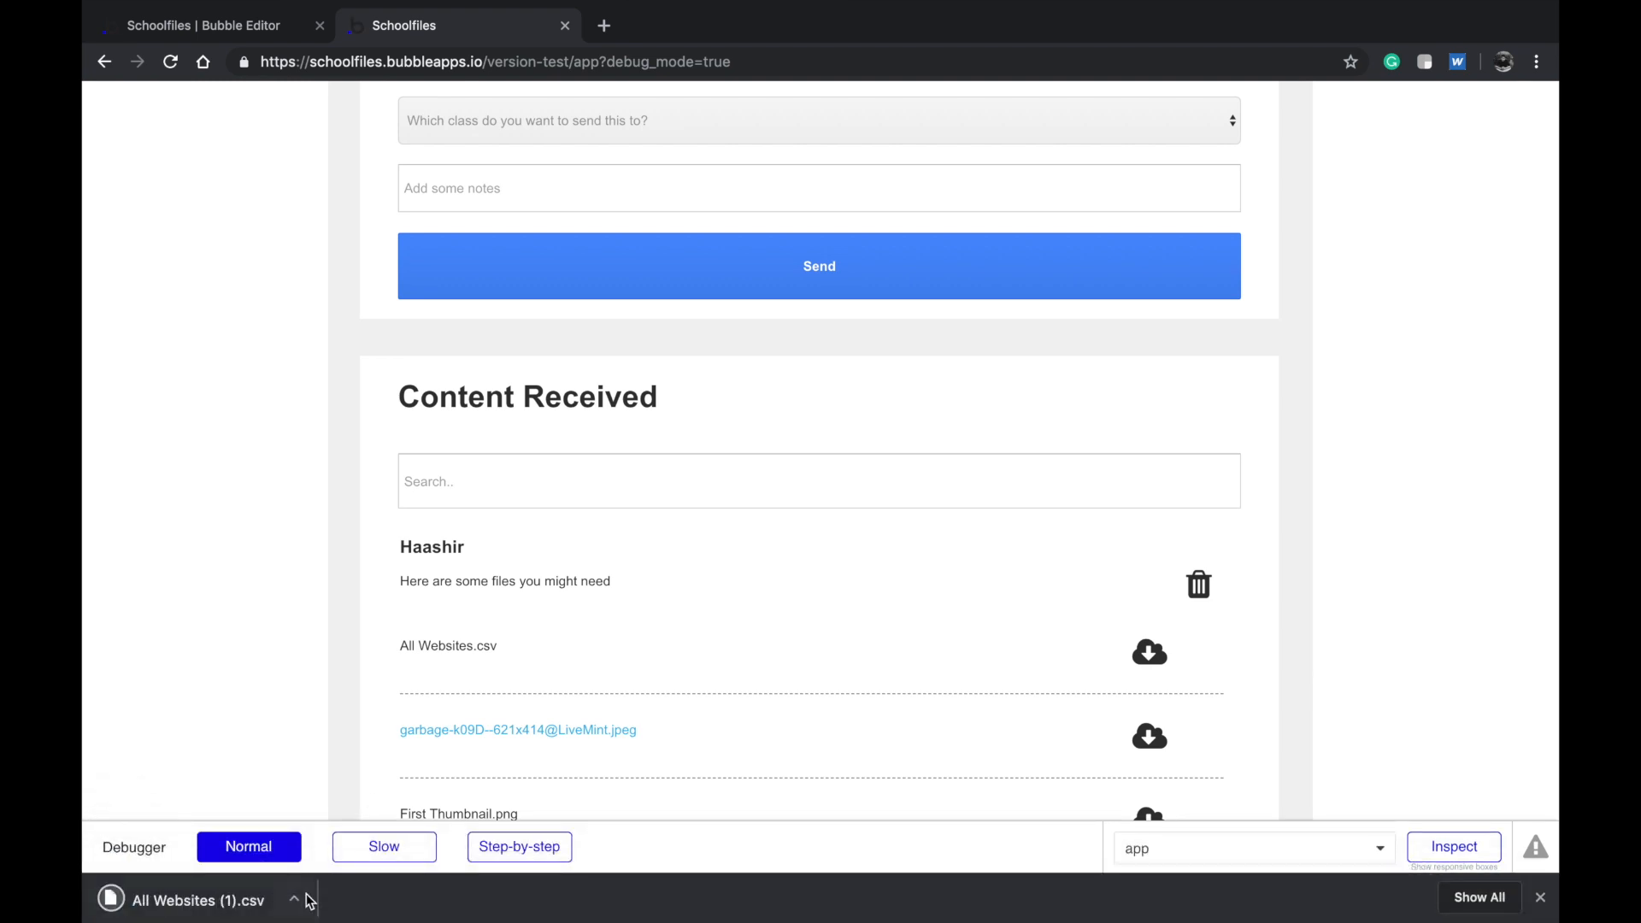
pyautogui.scroll(3, 656, 490)
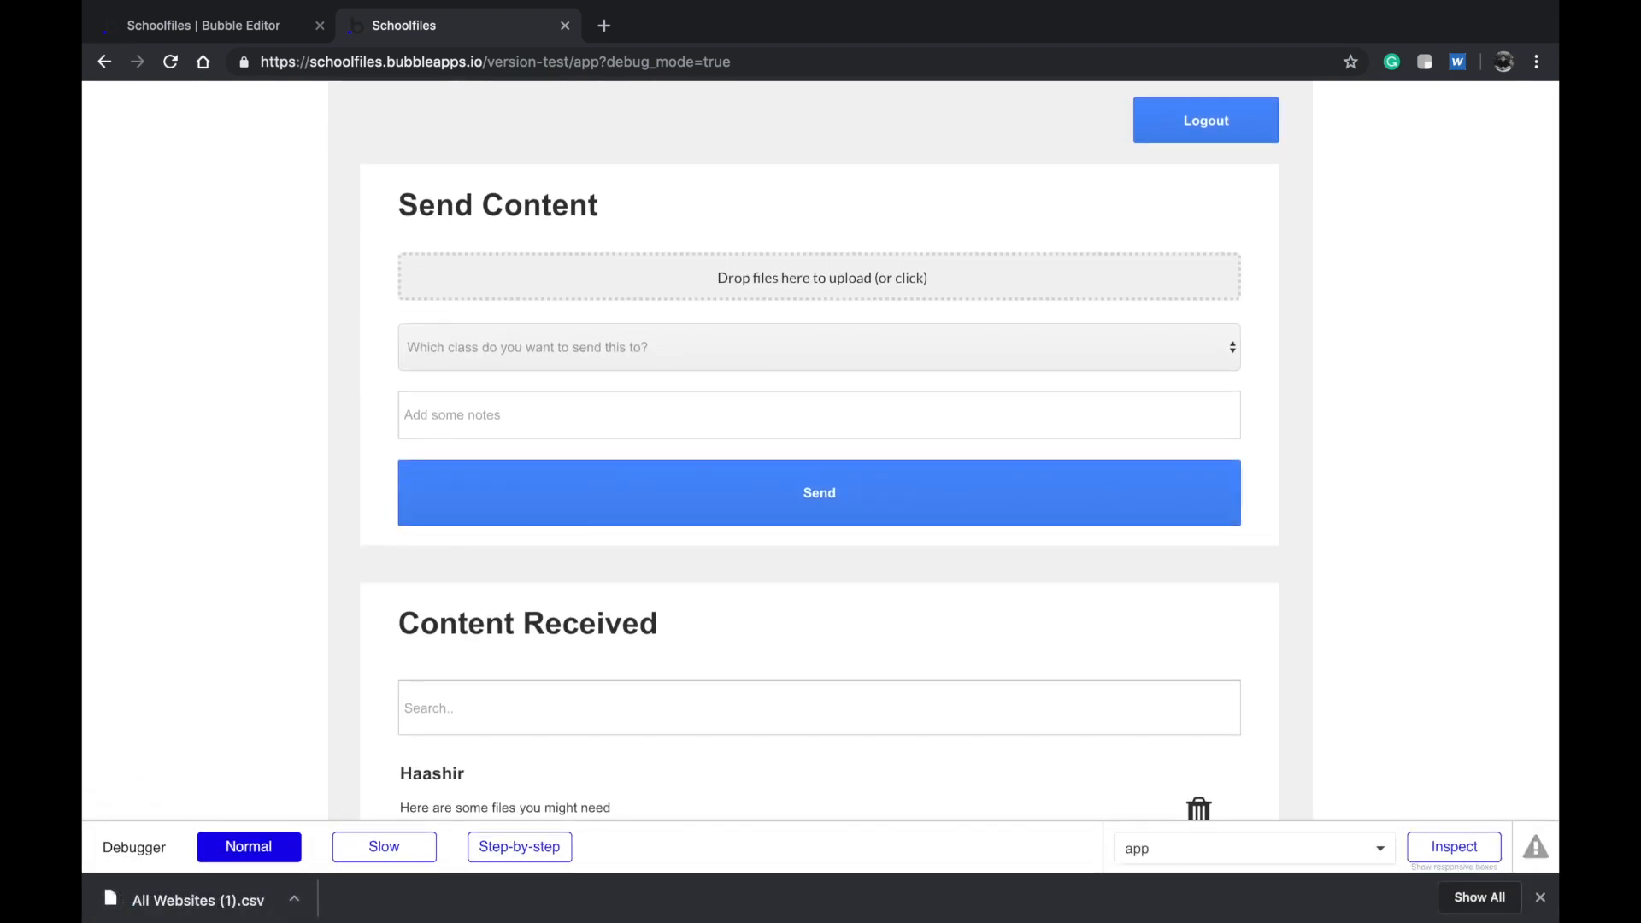
pyautogui.click(1540, 898)
pyautogui.scroll(-3, 1356, 690)
pyautogui.scroll(3, 1355, 689)
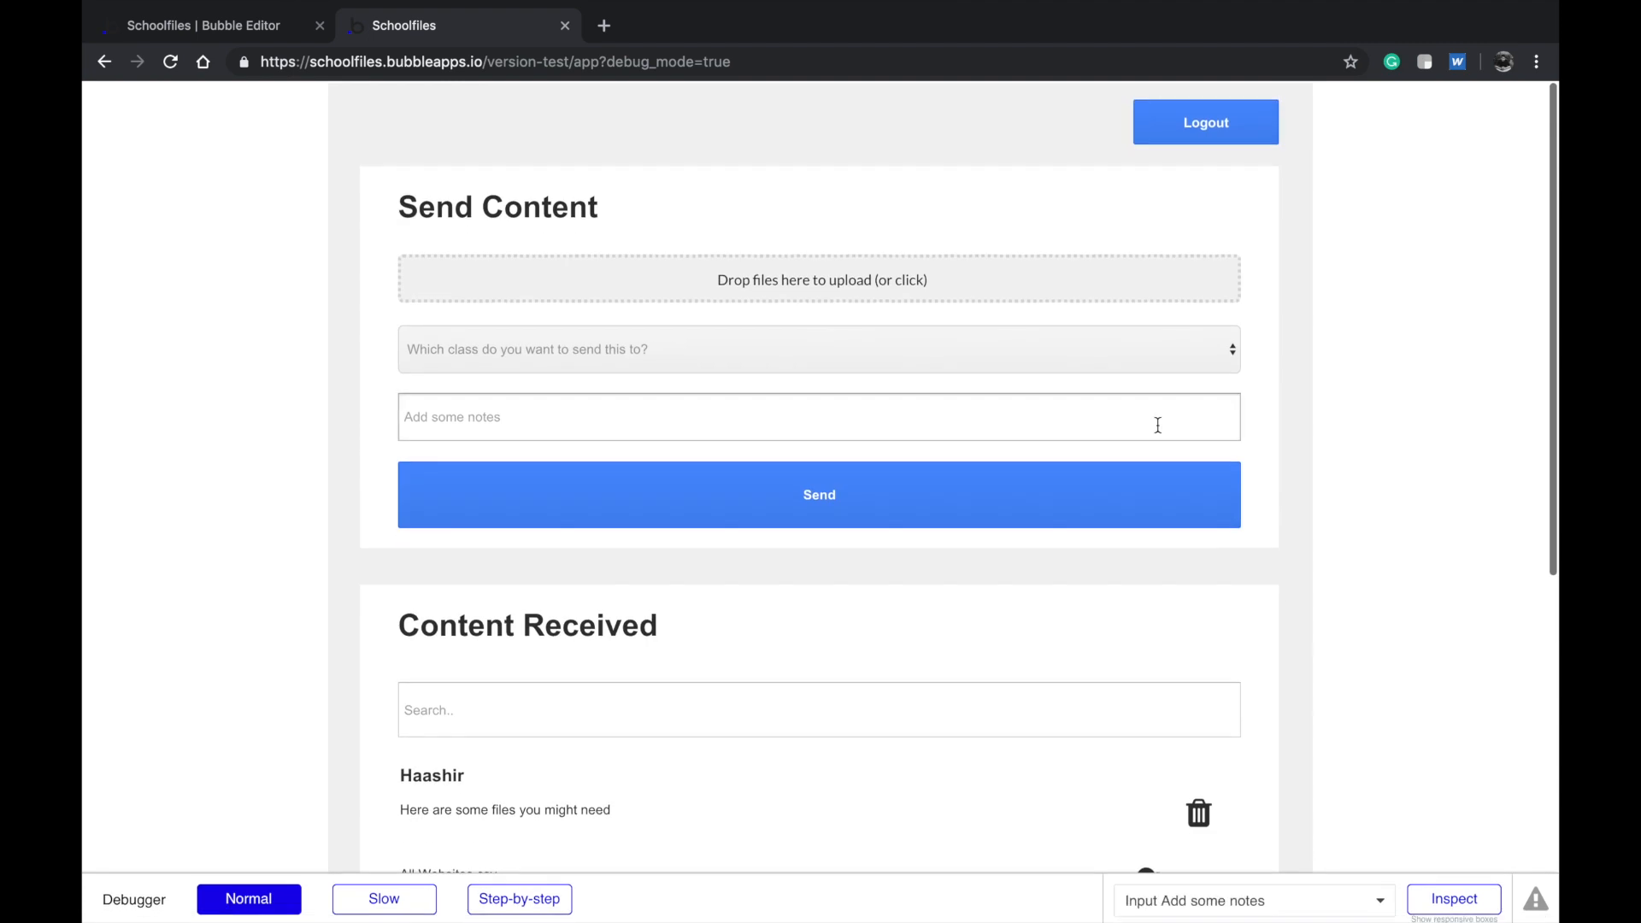
pyautogui.click(216, 19)
pyautogui.scroll(5, 771, 239)
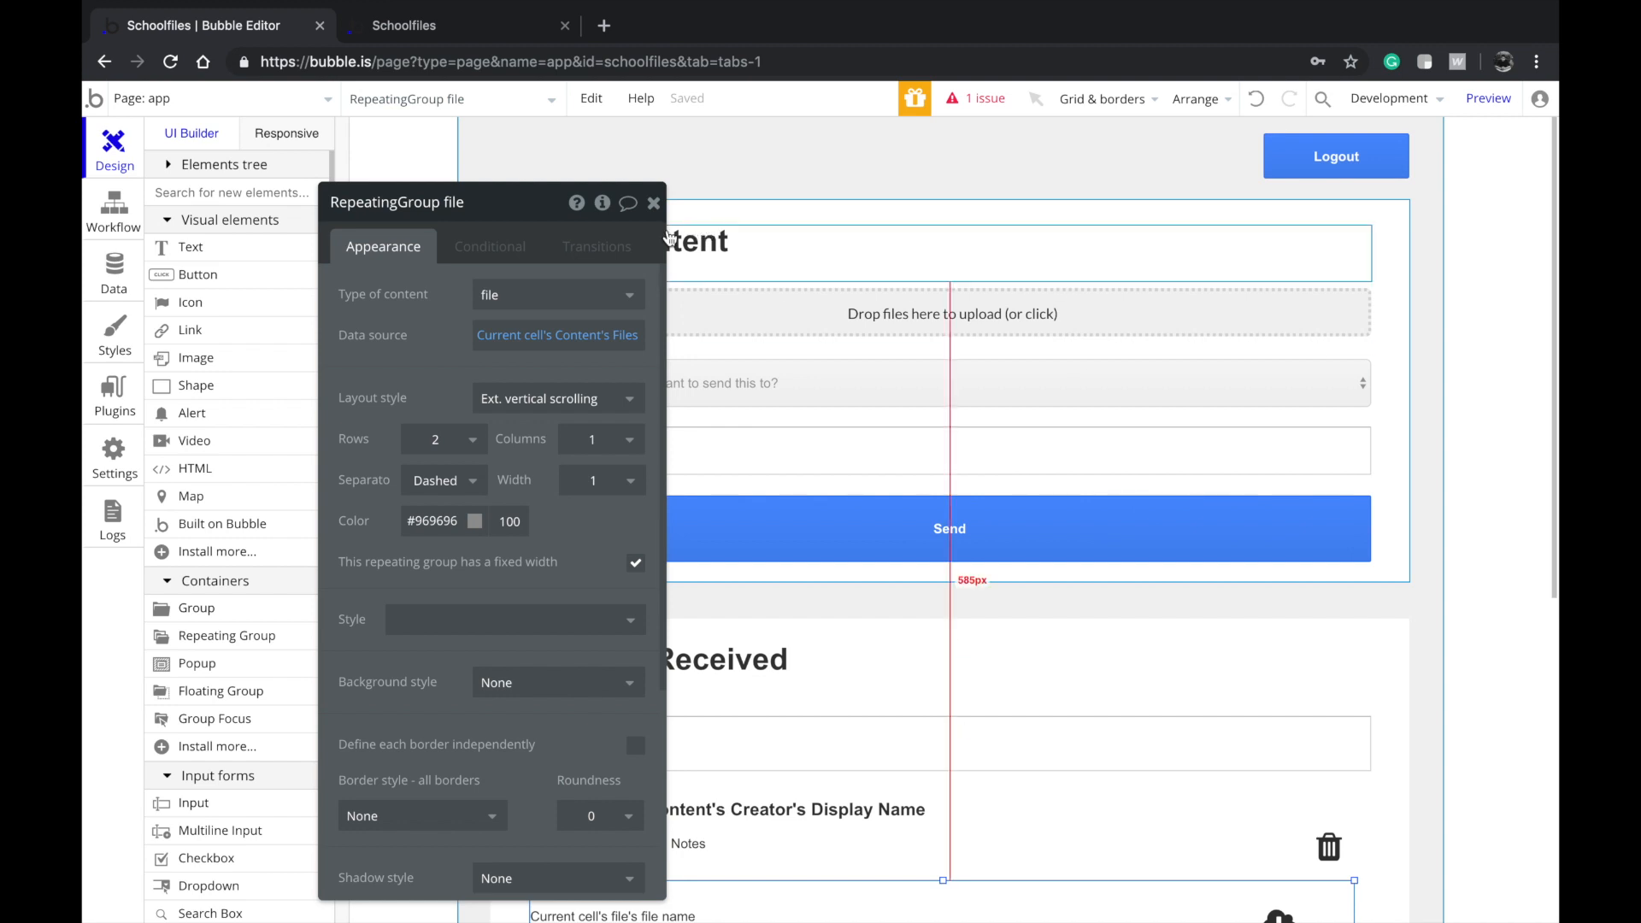
# Open the Send button's workflow to show its Create a new Content step with Files, Notes and Class
pyautogui.click(653, 203)
pyautogui.click(628, 171)
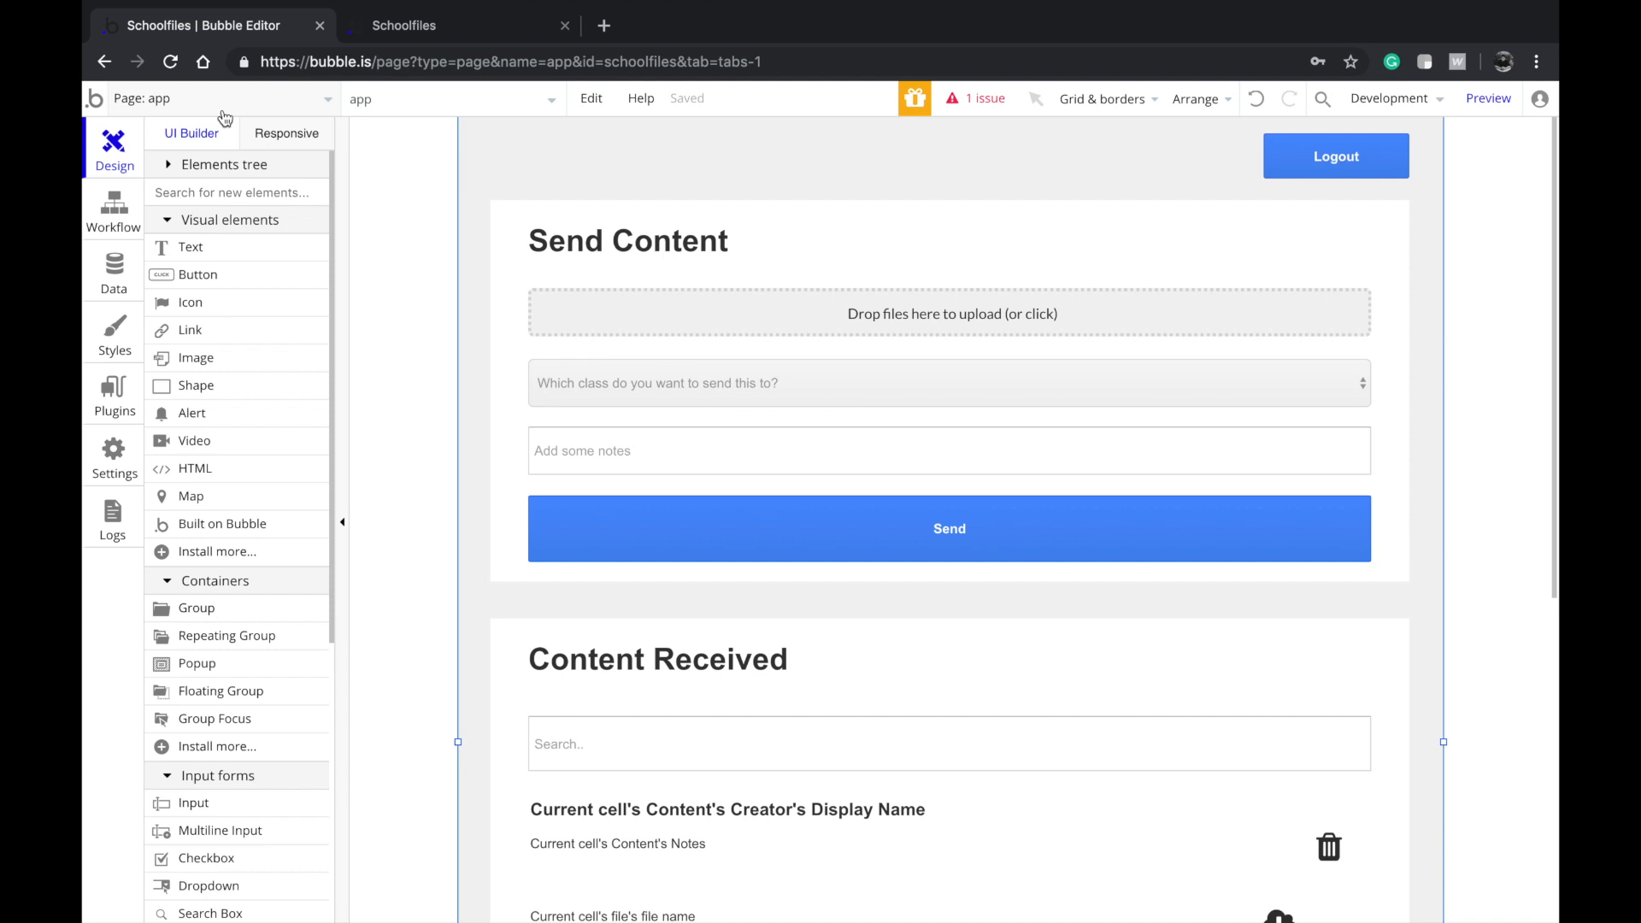
pyautogui.doubleClick(732, 306)
pyautogui.click(532, 253)
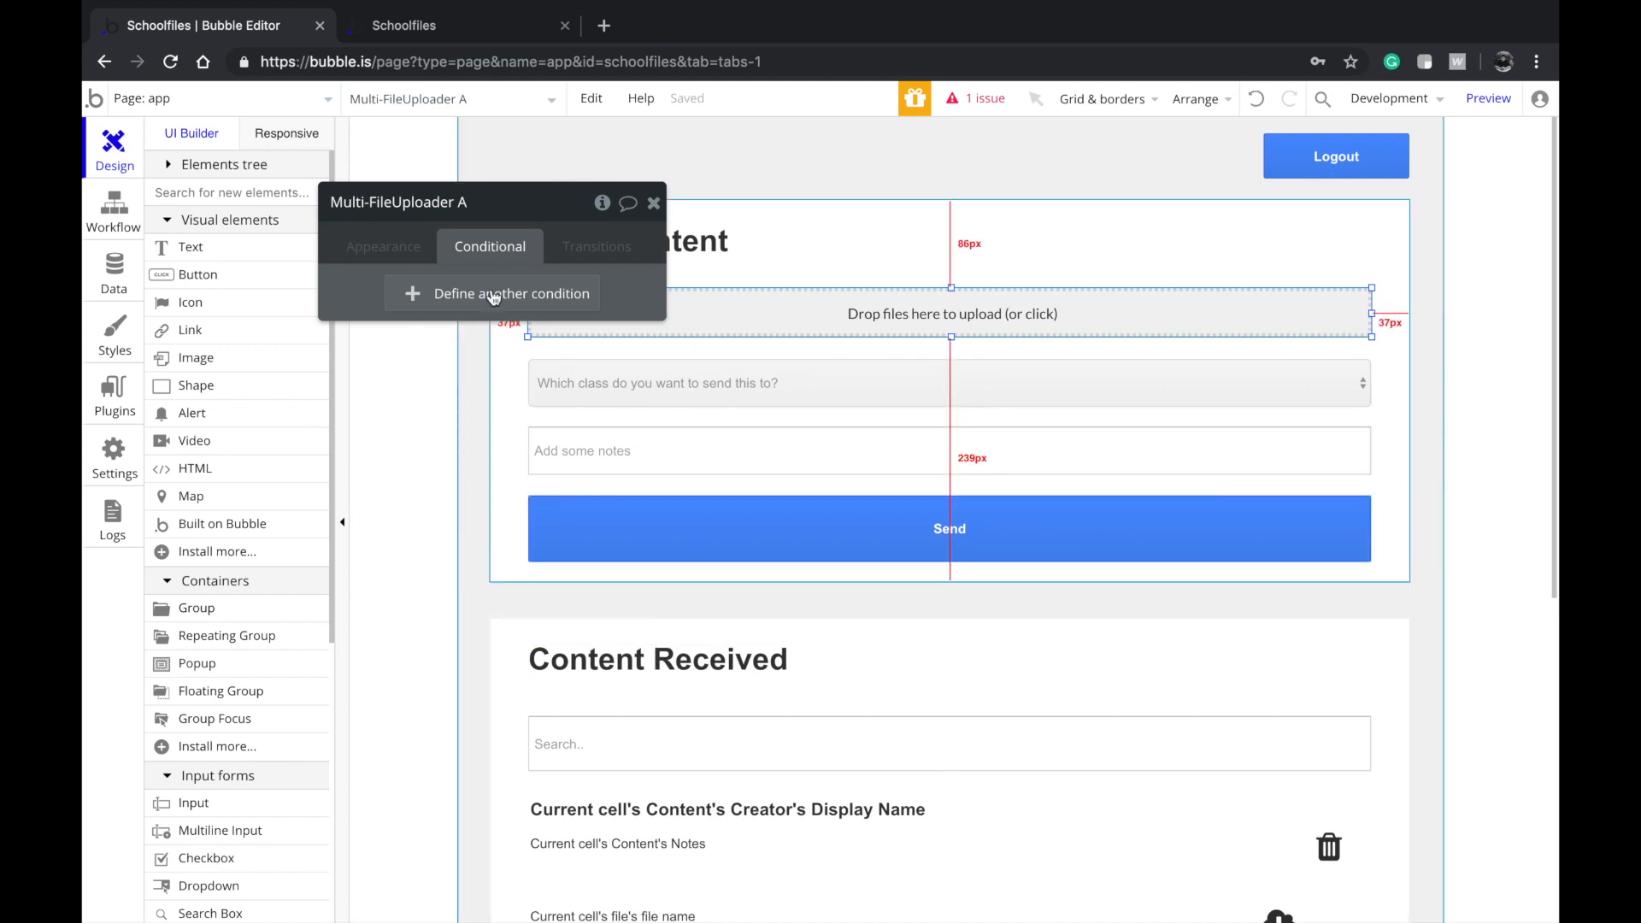
pyautogui.scroll(-3, 1157, 227)
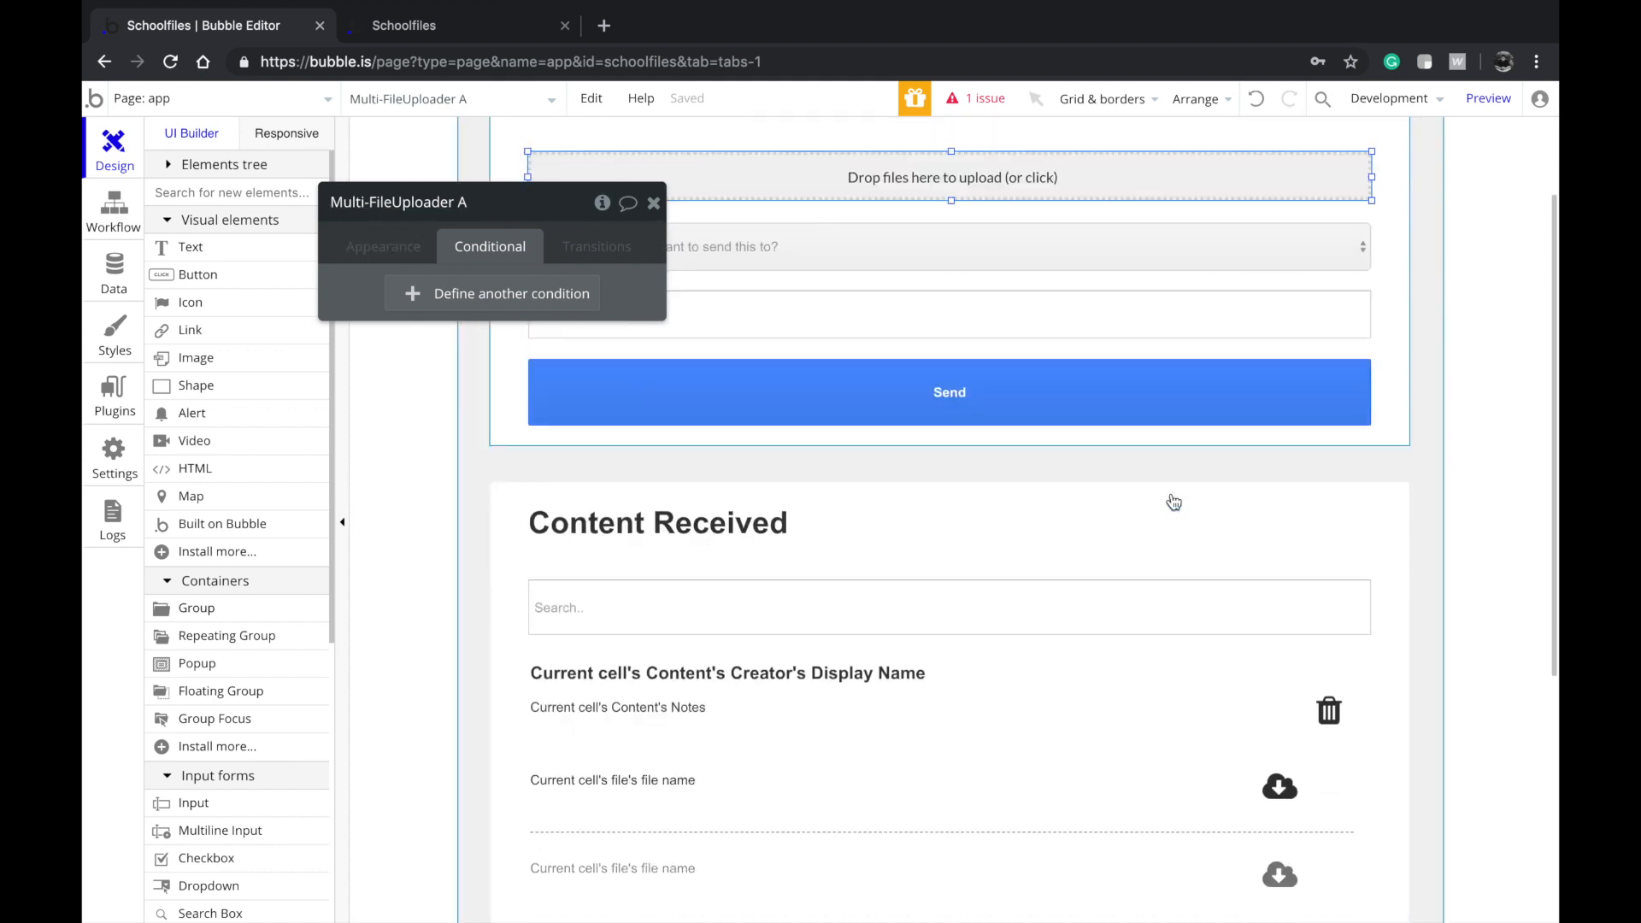
pyautogui.click(1099, 399)
pyautogui.click(382, 246)
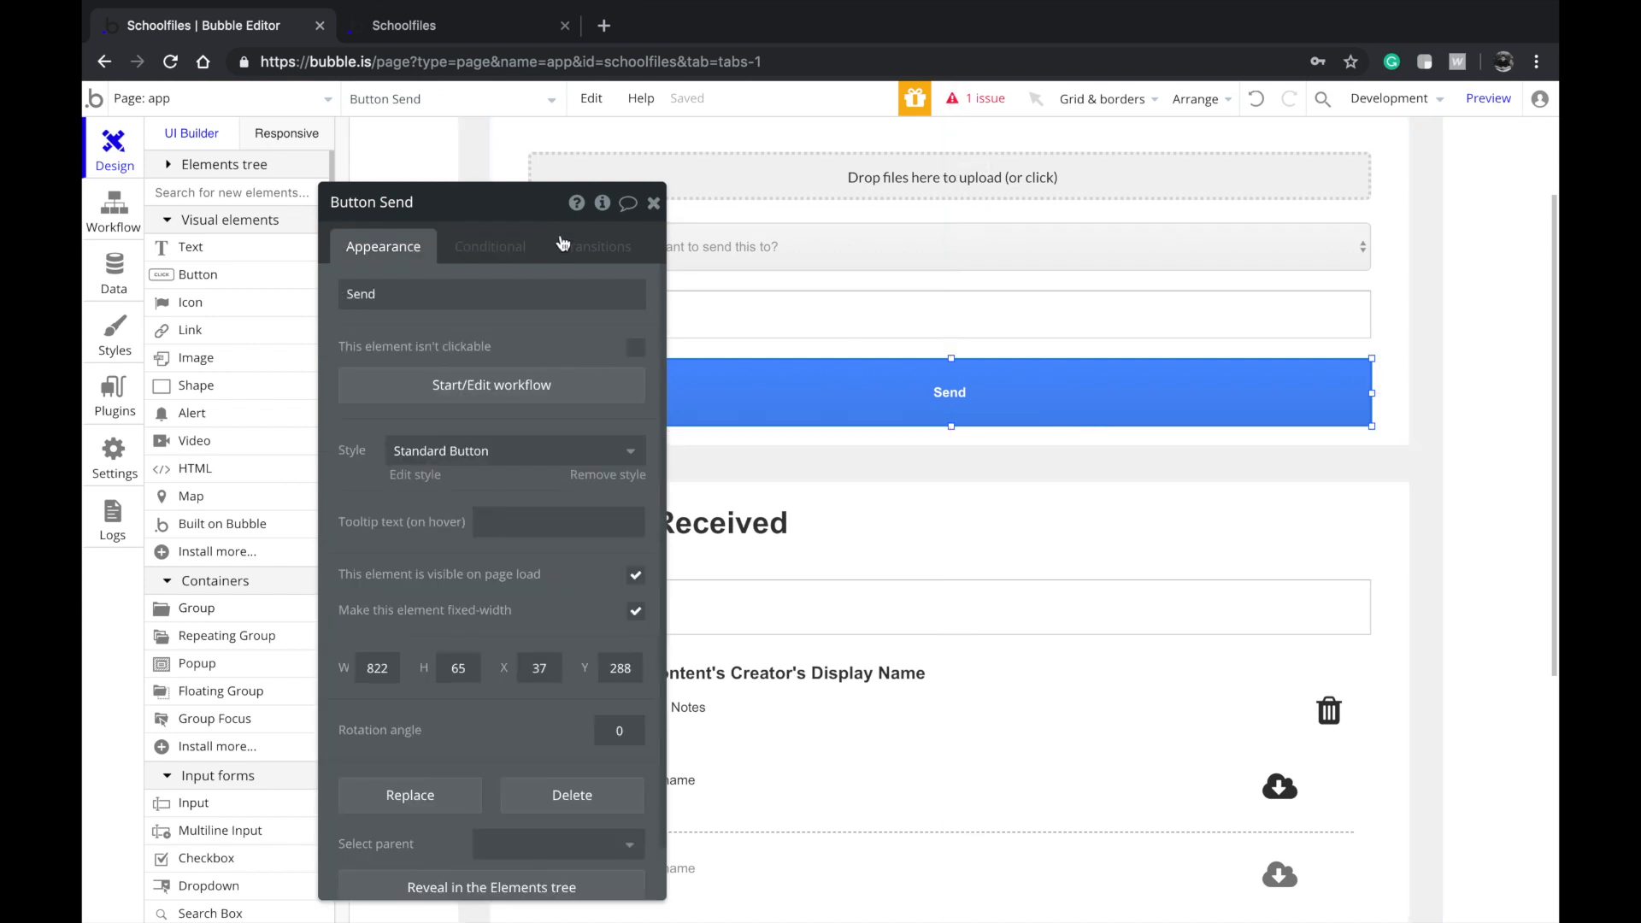
pyautogui.click(485, 385)
pyautogui.click(243, 354)
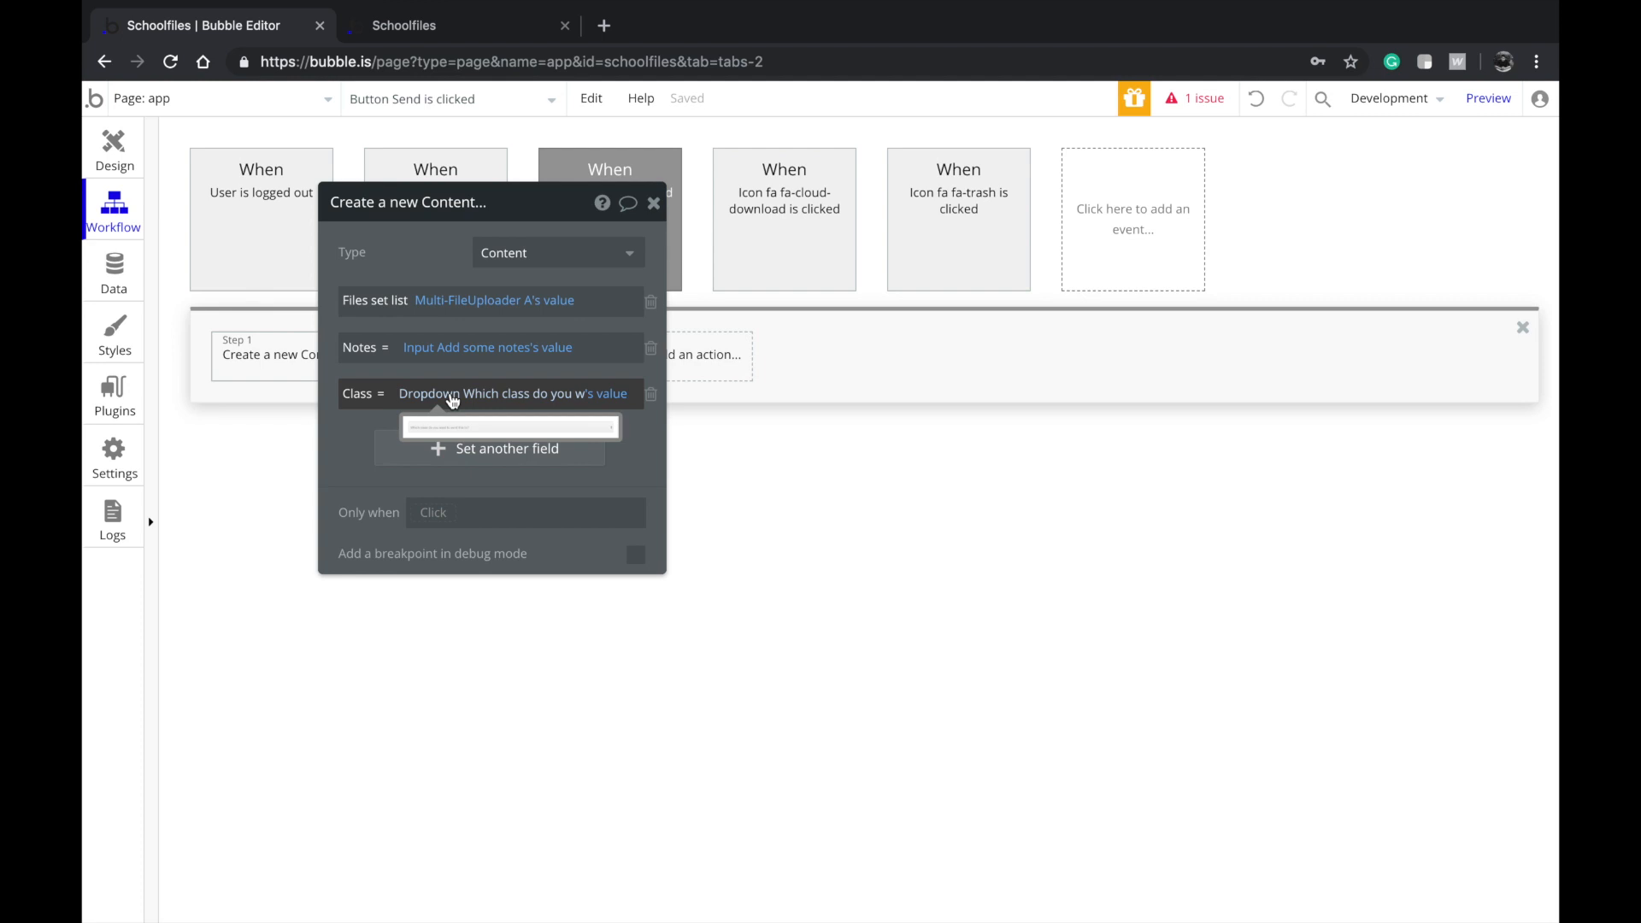
# Select the RepeatingGroup Content list and open its Search for Contents data source
pyautogui.click(119, 150)
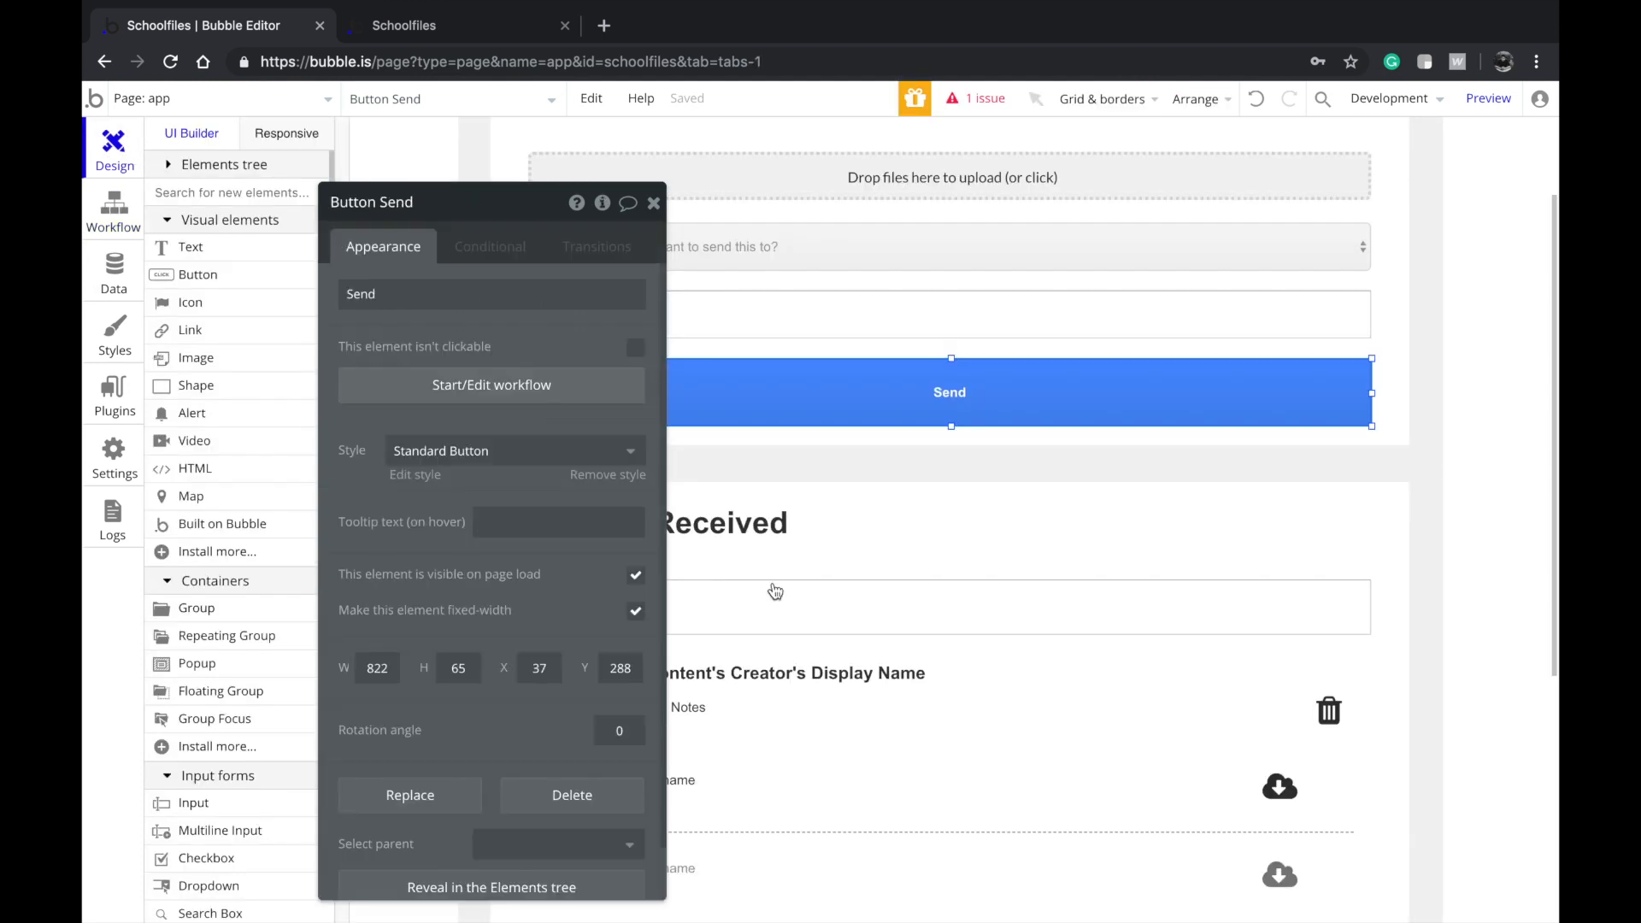
pyautogui.click(775, 591)
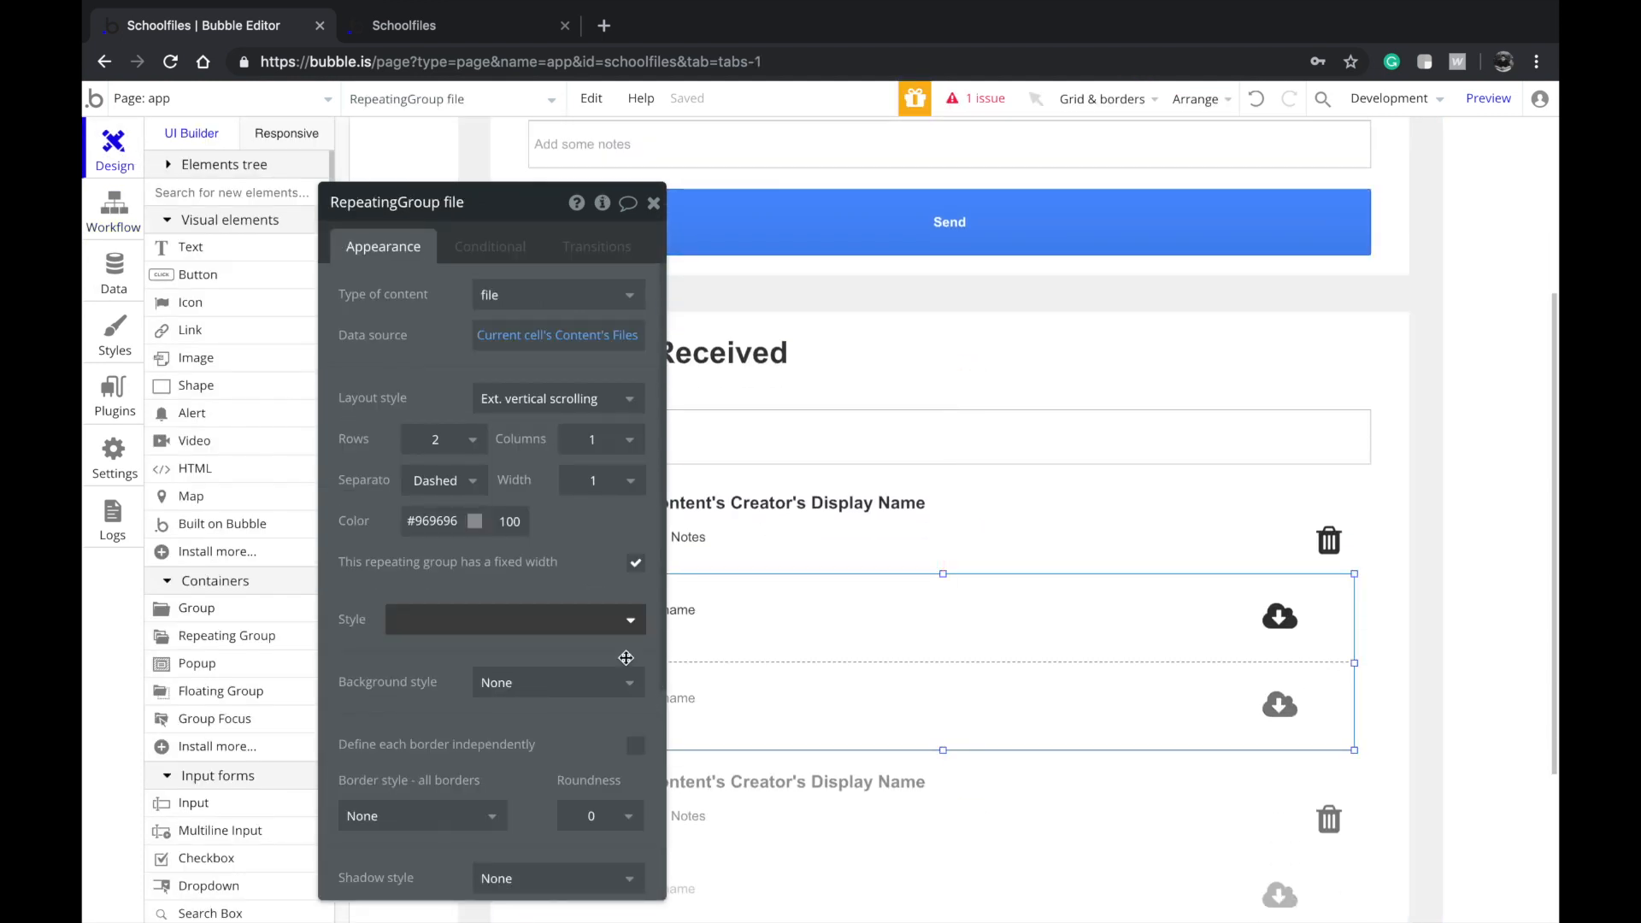
pyautogui.scroll(-1, 846, 864)
pyautogui.click(857, 773)
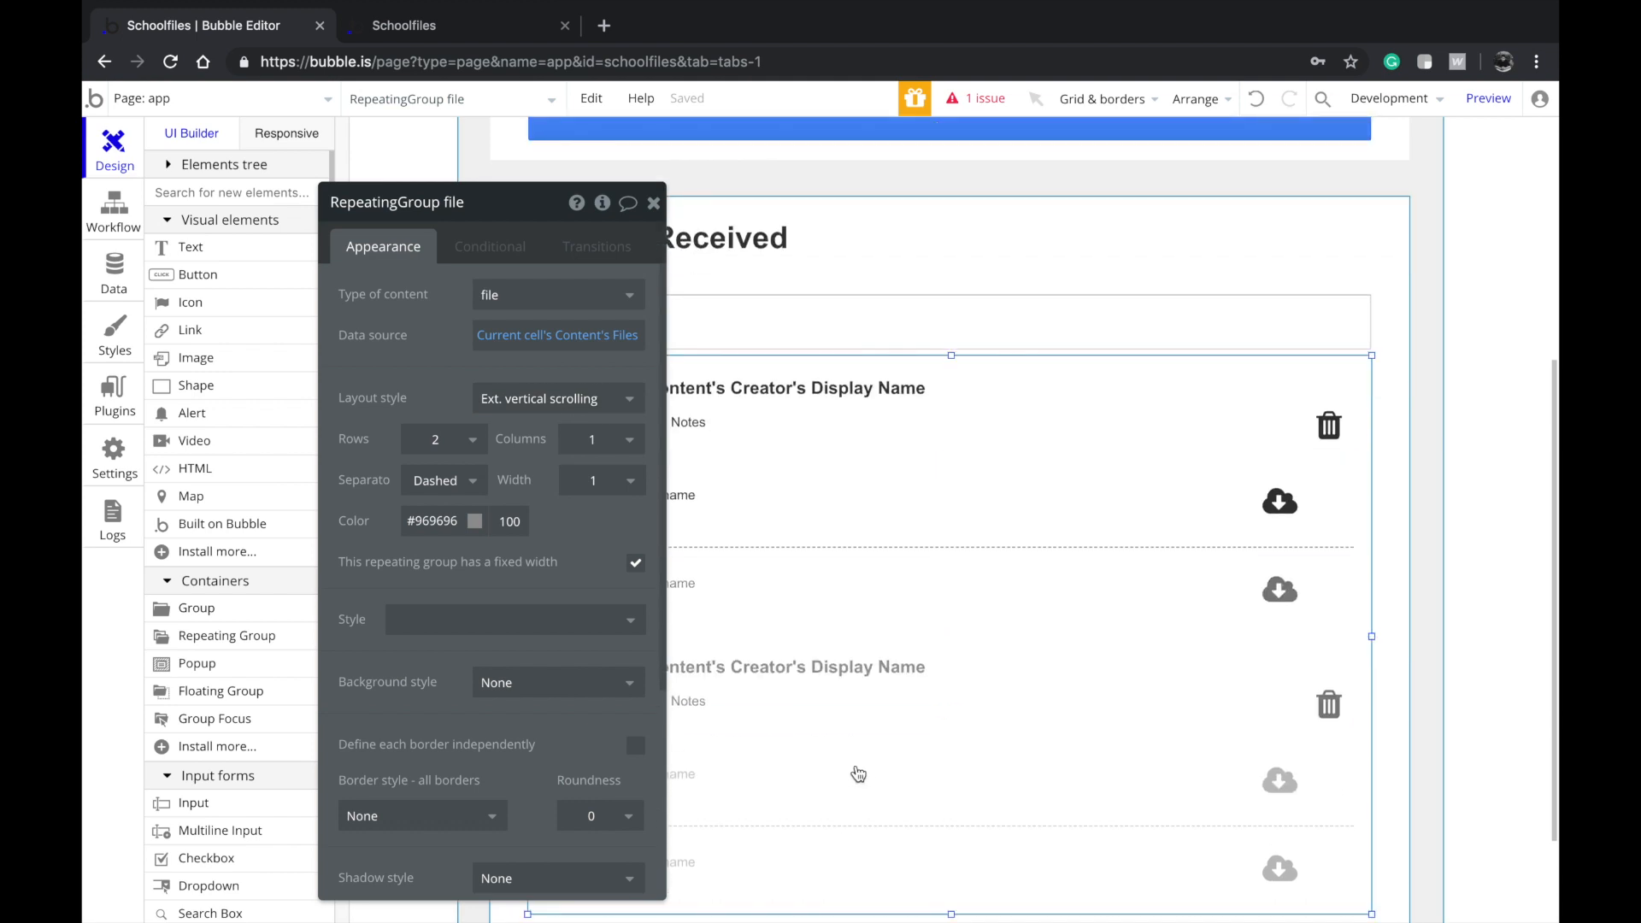
pyautogui.click(587, 335)
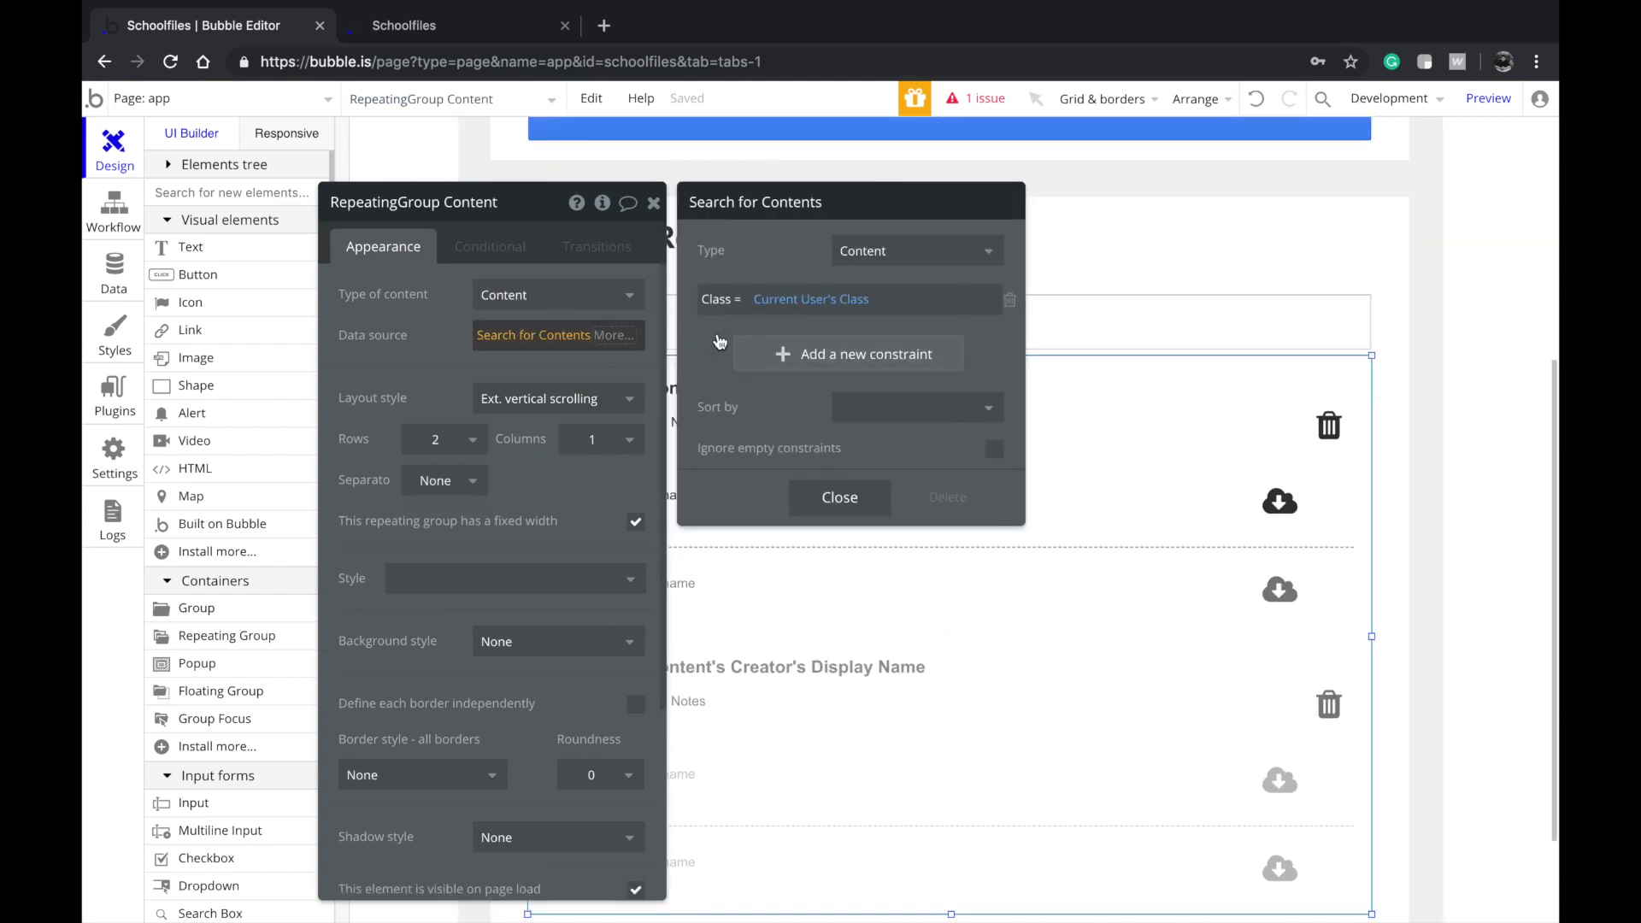
# Add and delete an empty constraint, leaving the class-limited search unchanged, then view the Content type's fields
pyautogui.click(774, 354)
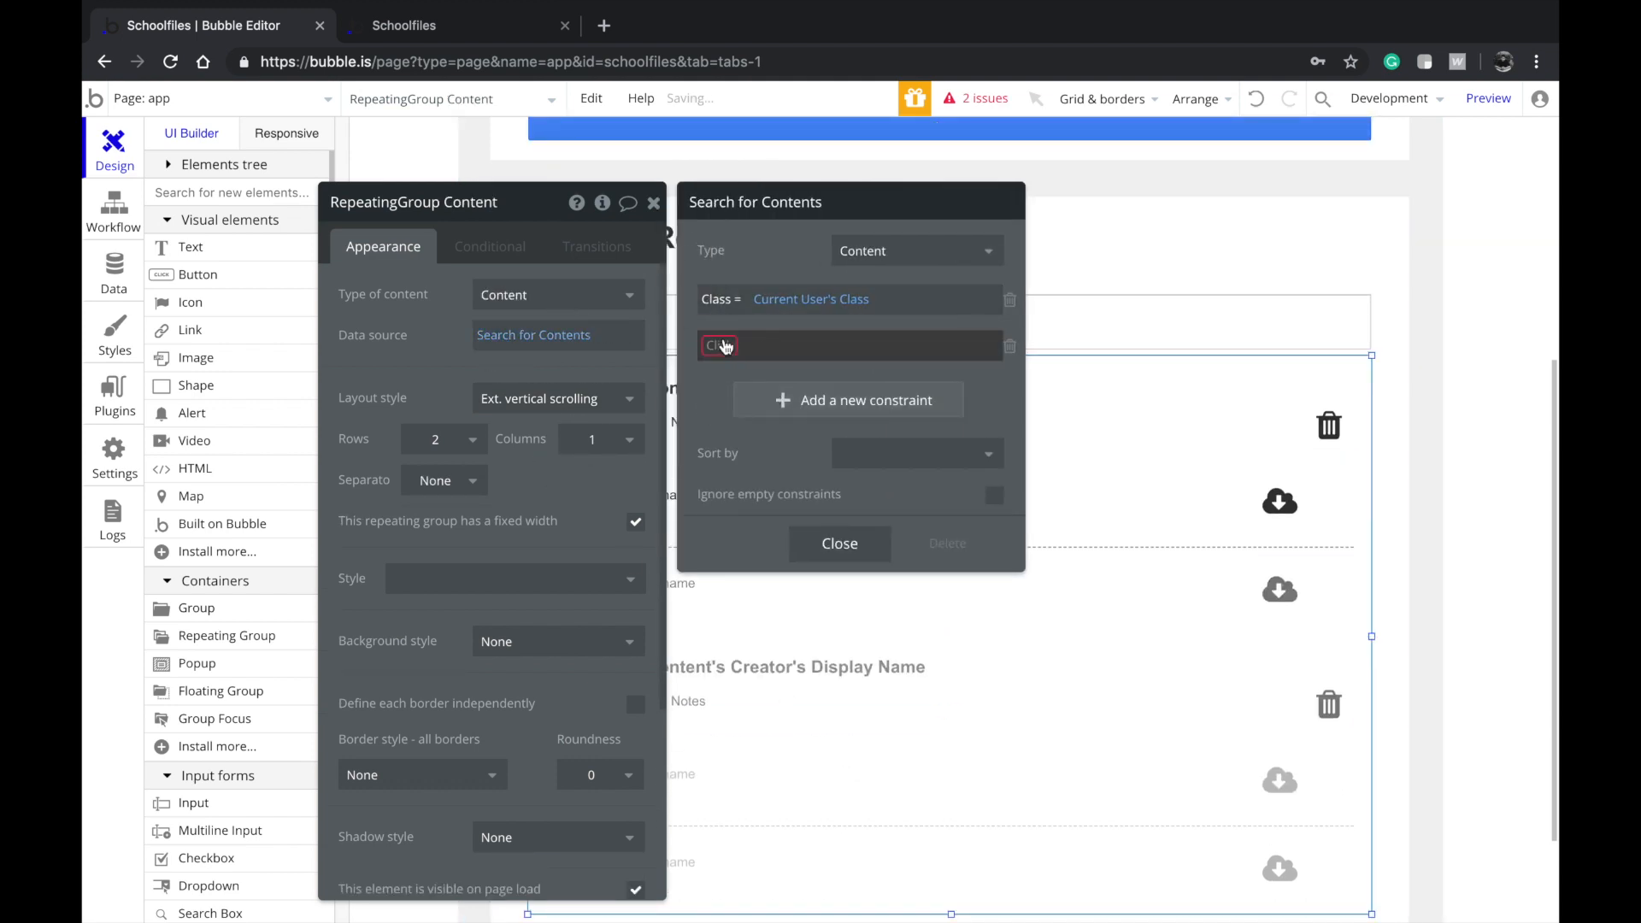
pyautogui.click(1008, 342)
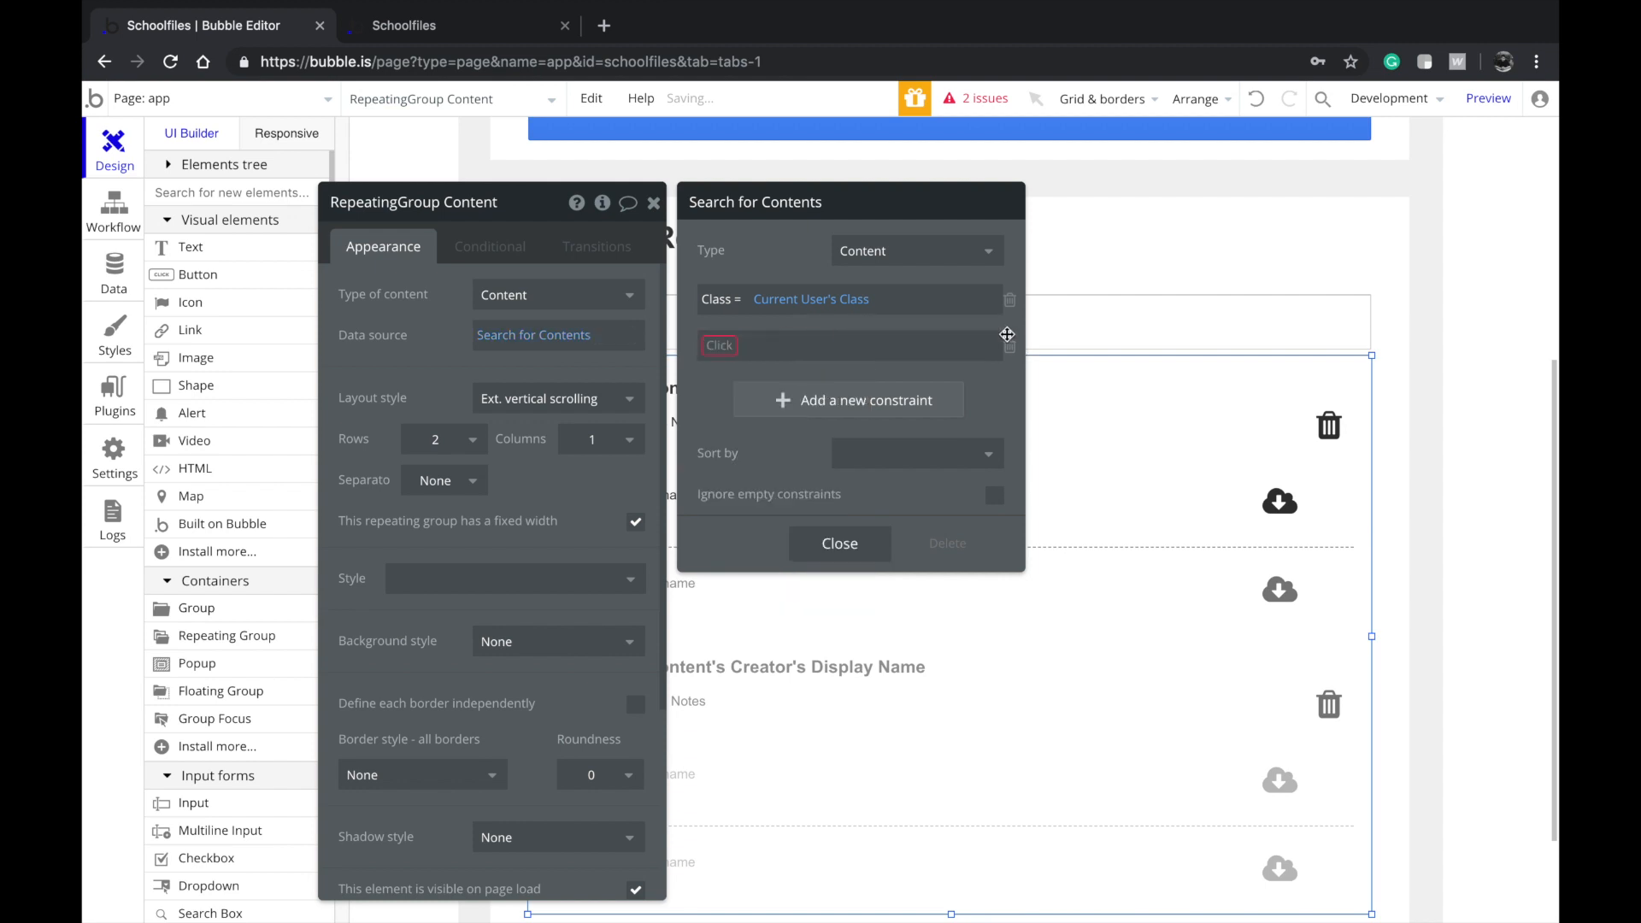
pyautogui.click(837, 498)
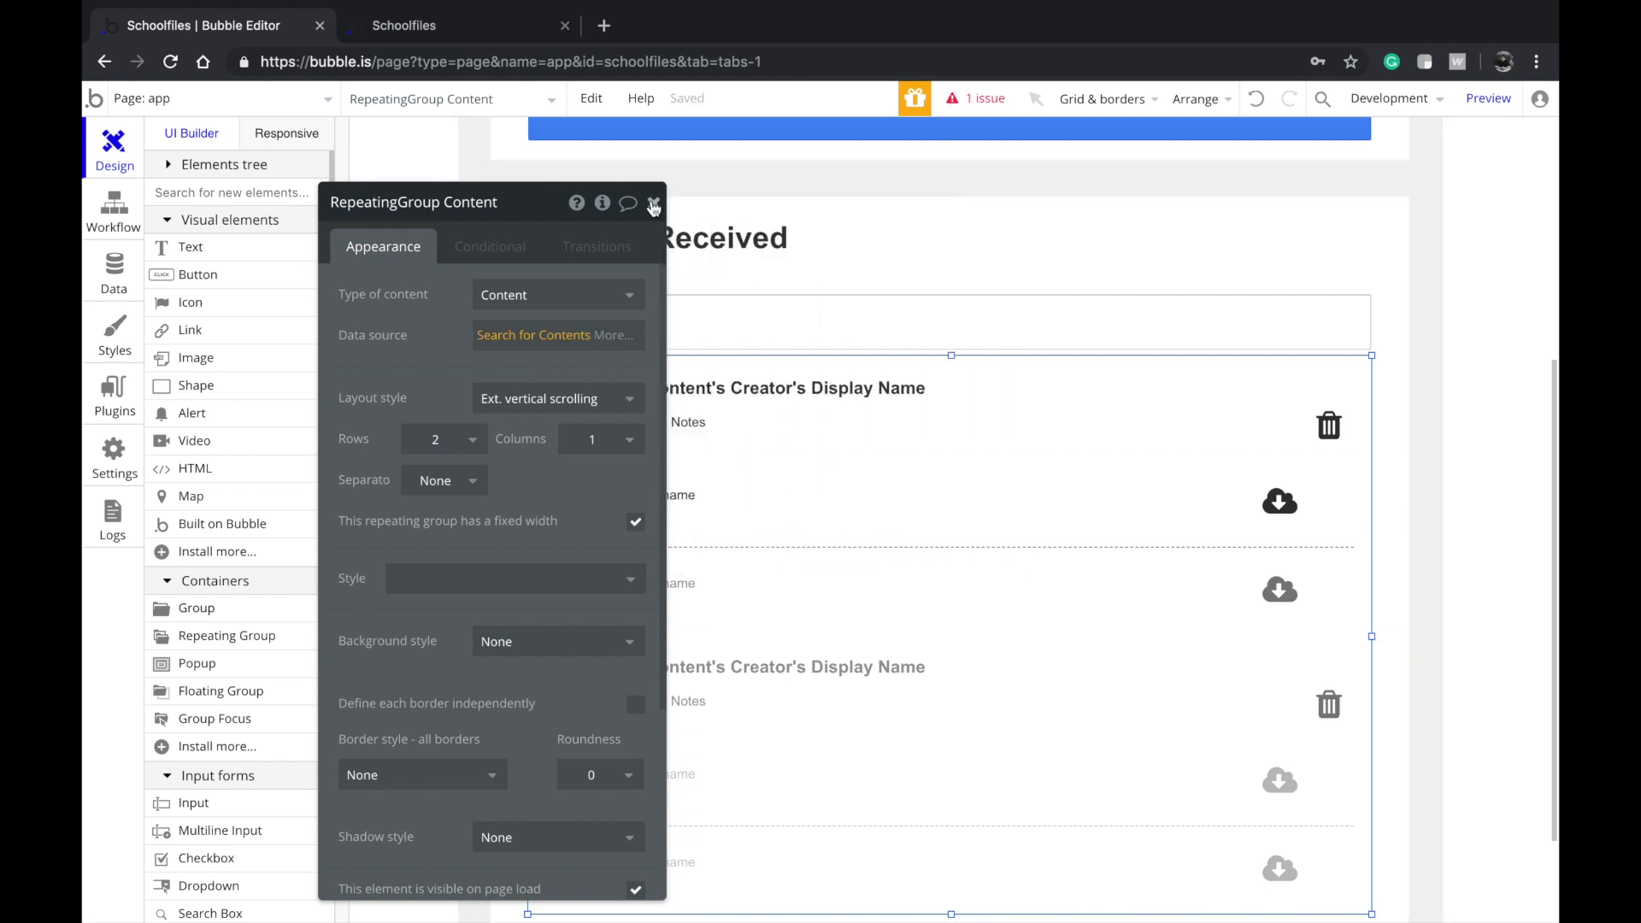
pyautogui.click(654, 203)
pyautogui.click(115, 267)
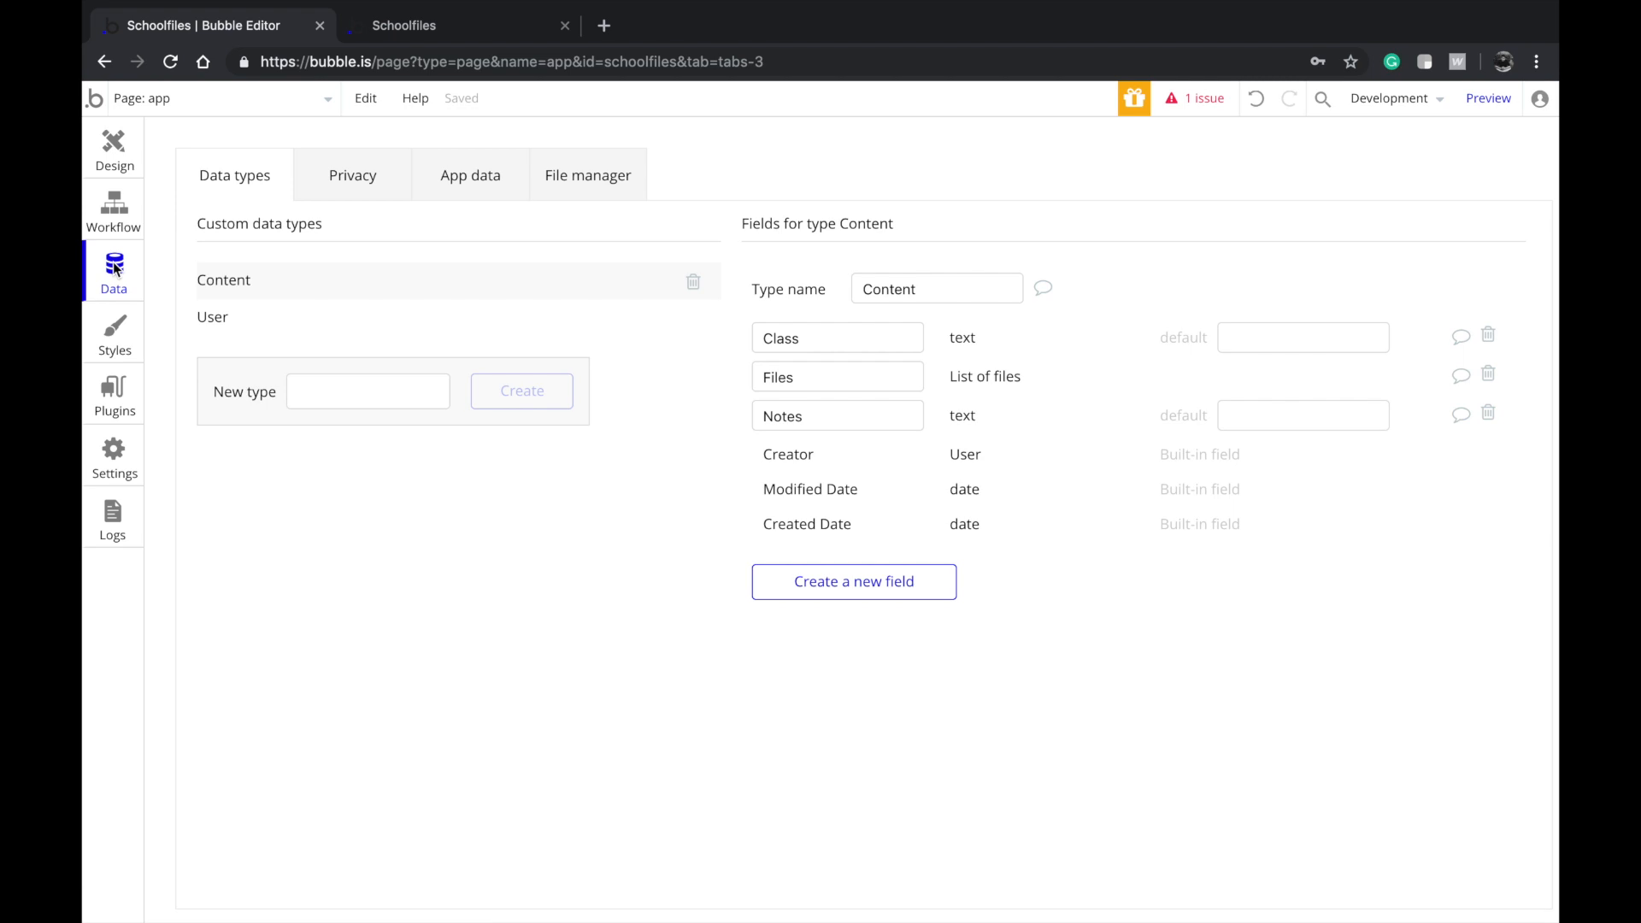
# Review the User type's fields, then show the index page with its Login and Signup forms
pyautogui.click(314, 309)
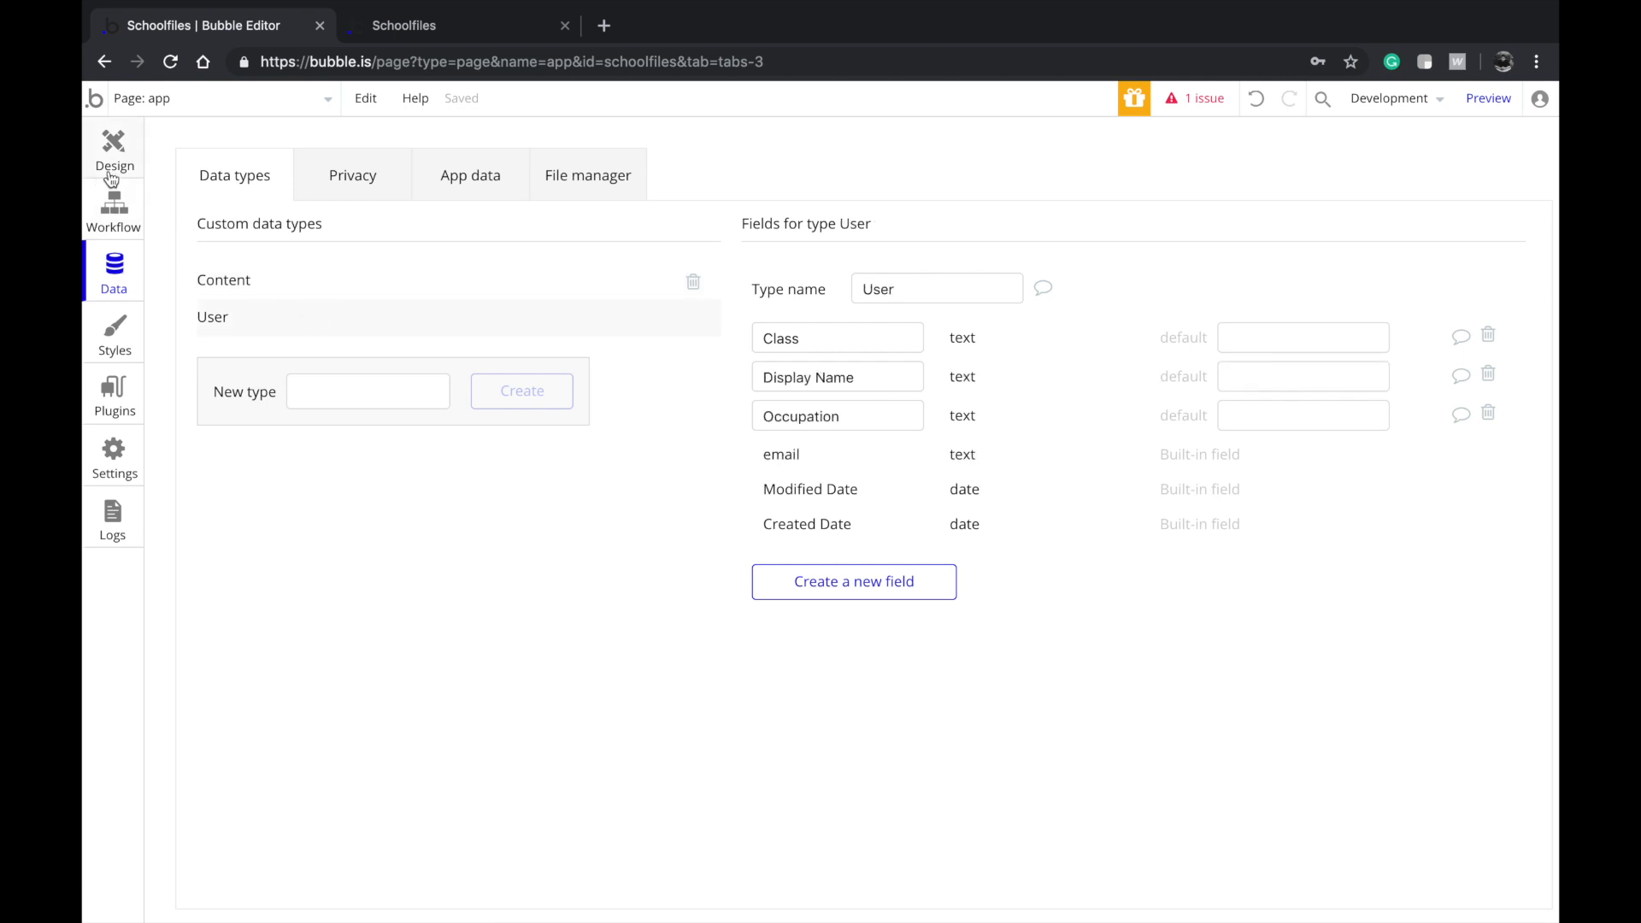
pyautogui.click(110, 171)
pyautogui.click(158, 100)
pyautogui.click(171, 169)
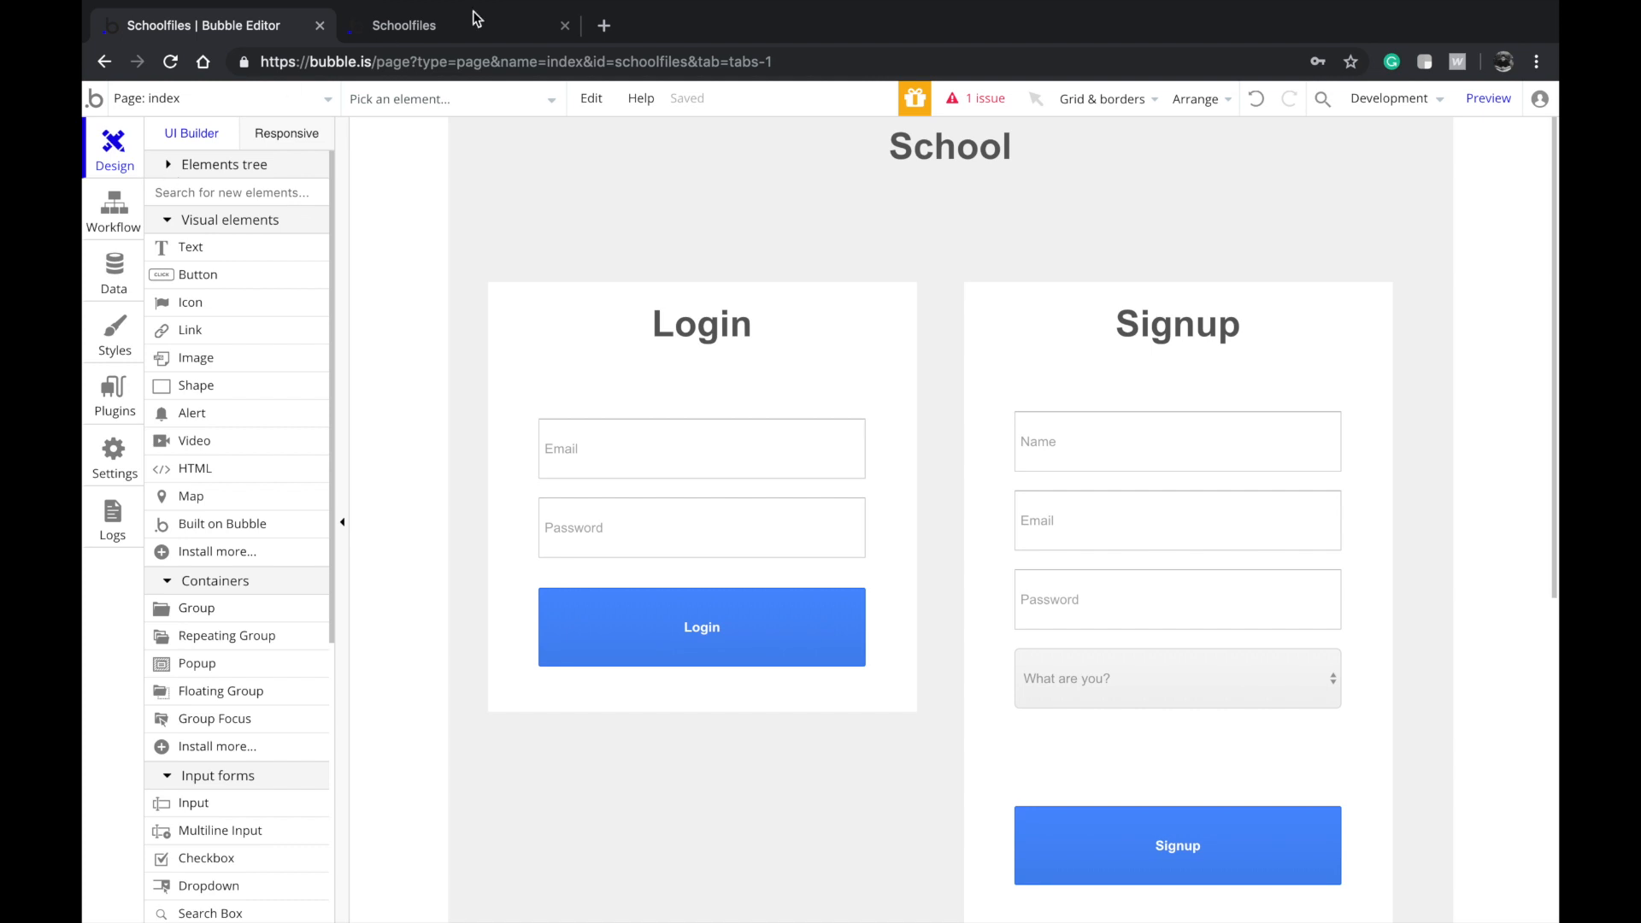
# Resolve the listed issue by changing RepeatingGroup file's layout from Ext. vertical scrolling to Vertical scrolling
pyautogui.click(981, 100)
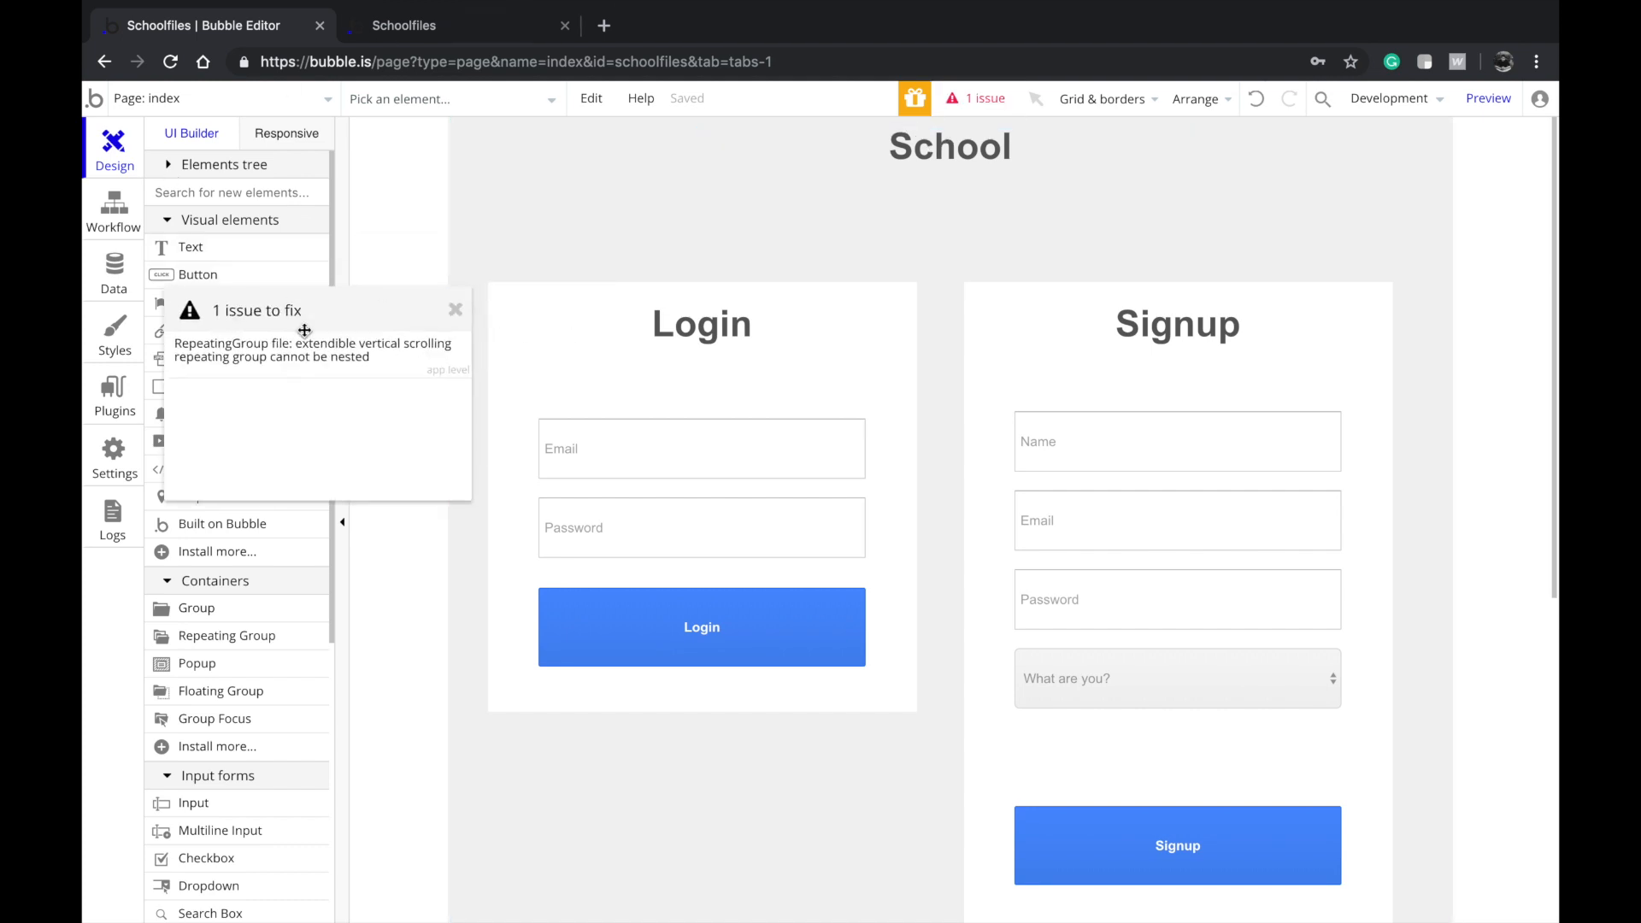
pyautogui.click(310, 350)
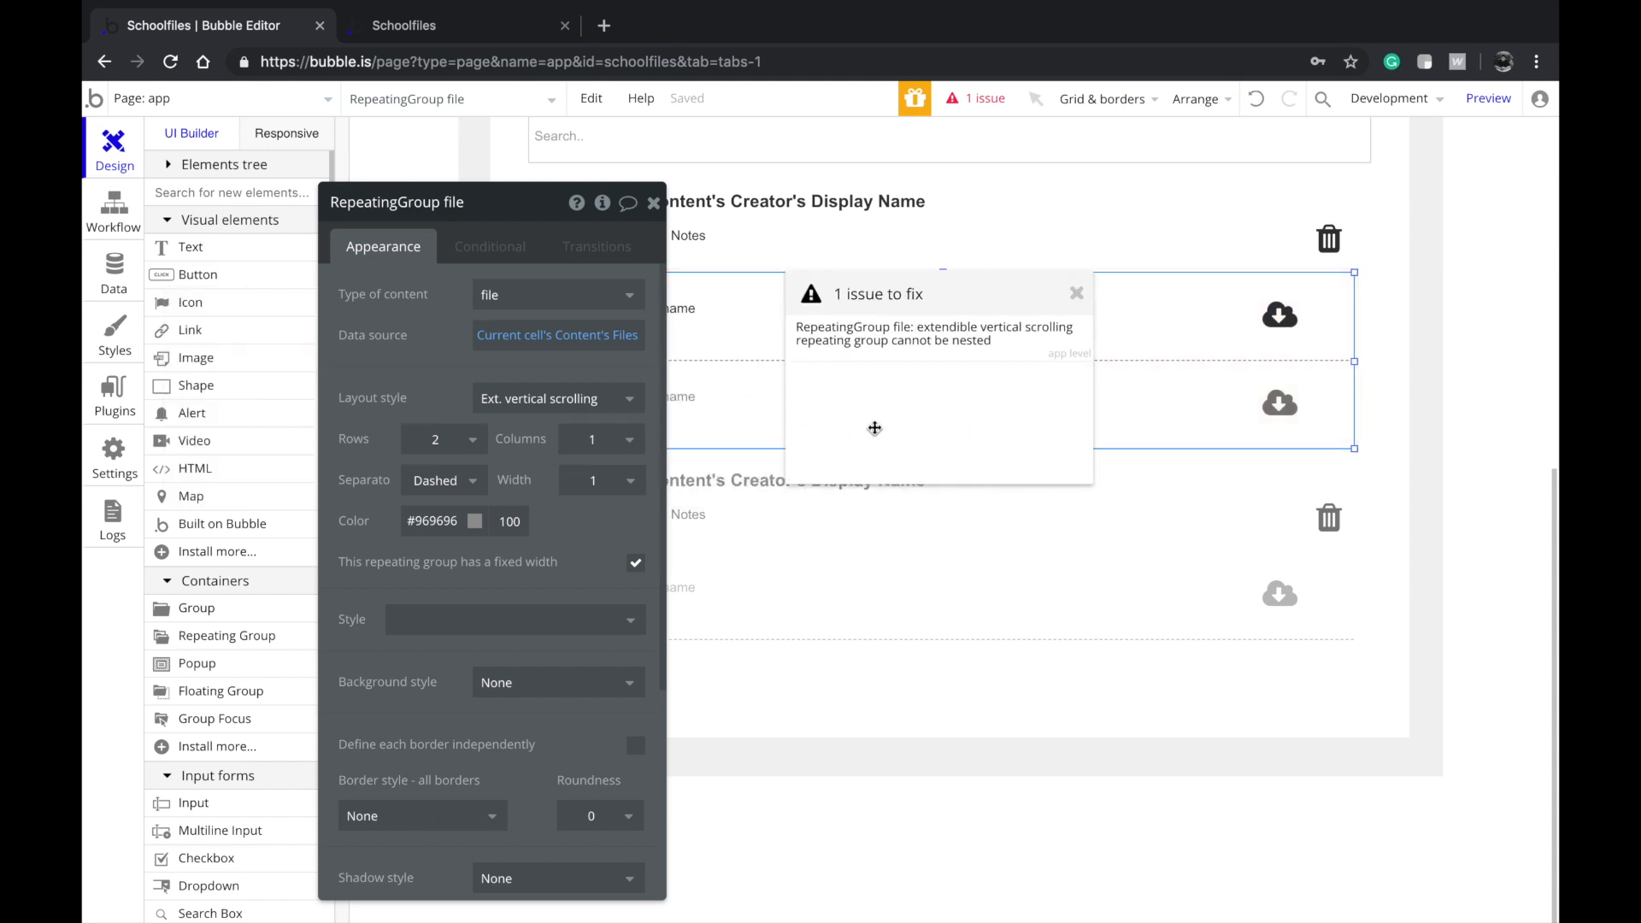
pyautogui.click(567, 405)
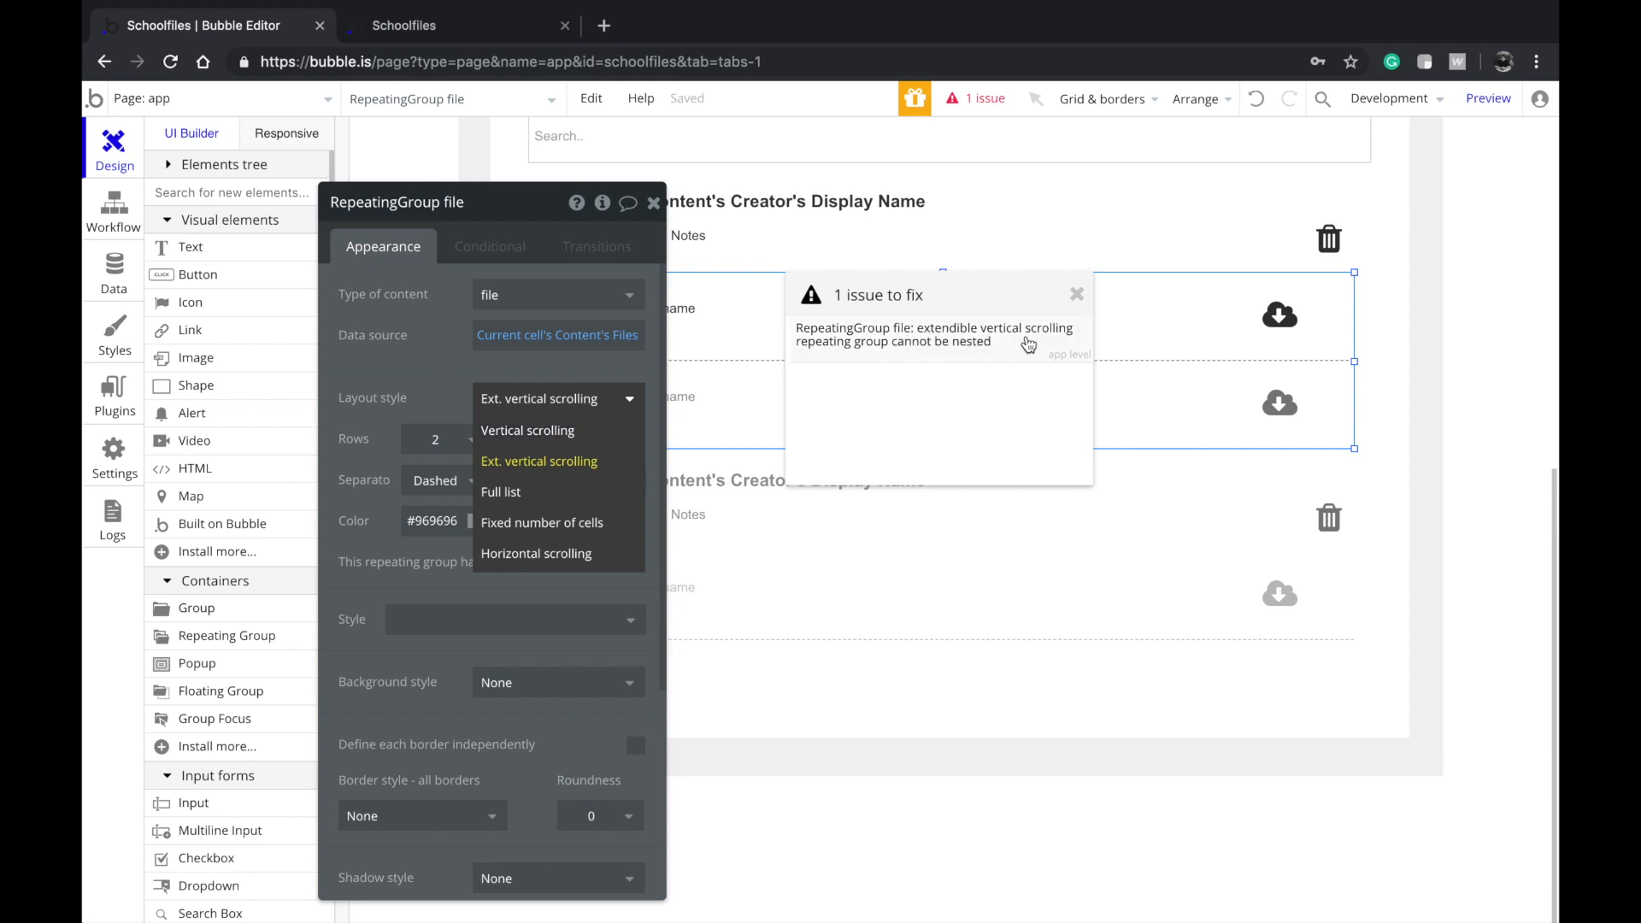
pyautogui.click(546, 431)
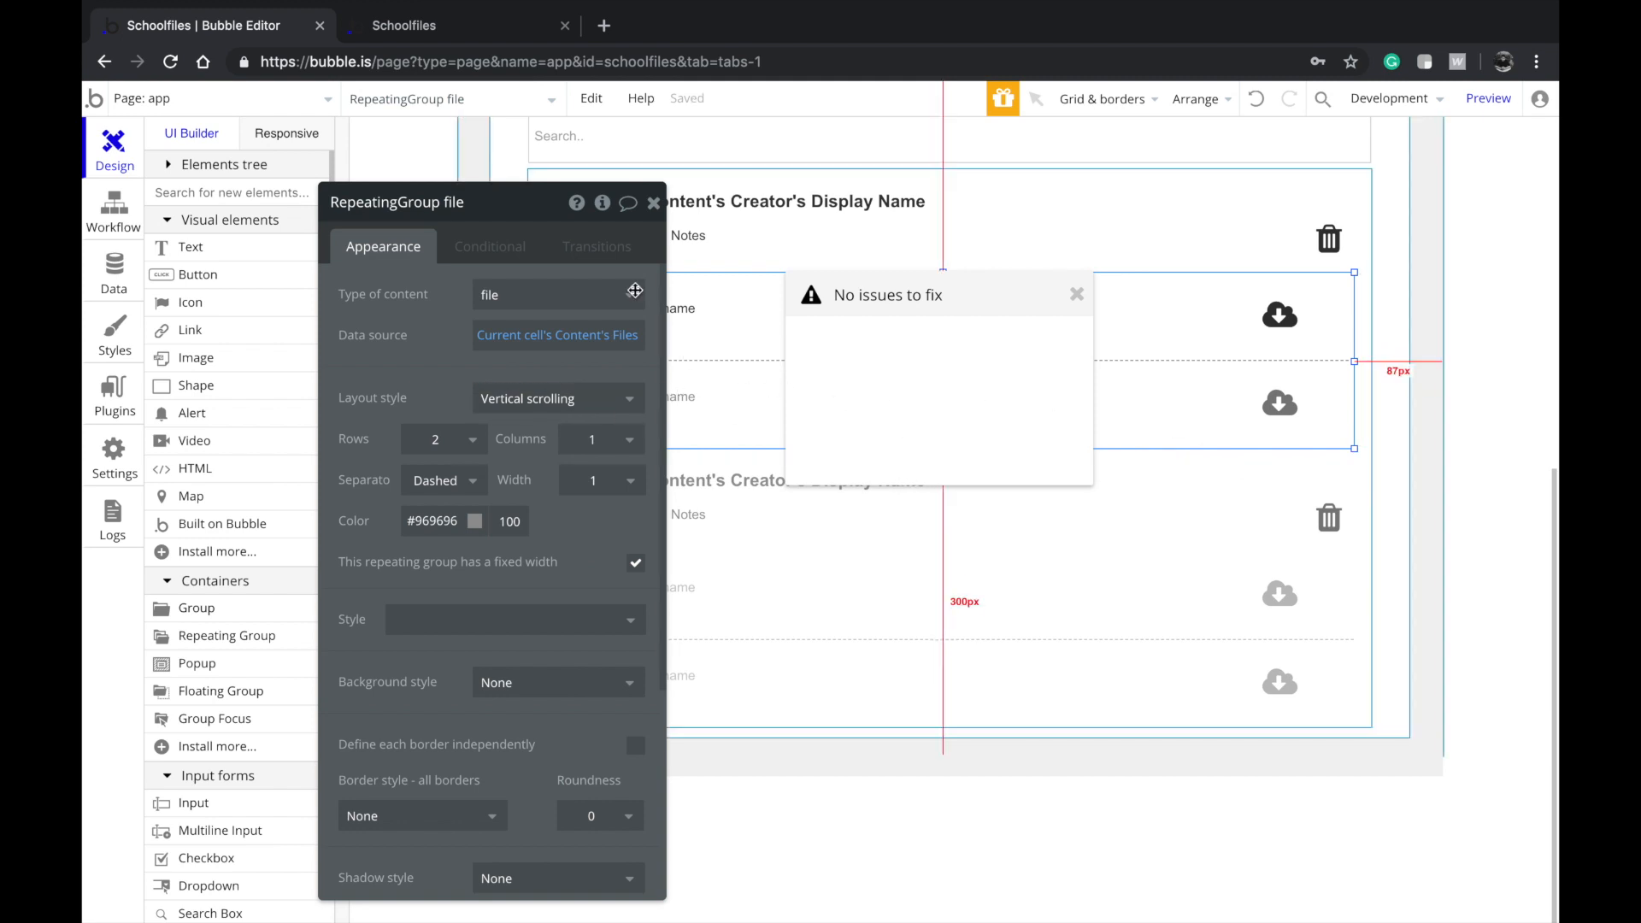
# Check the file list in the Schoolfiles preview, then reload it to run the latest version
pyautogui.click(493, 26)
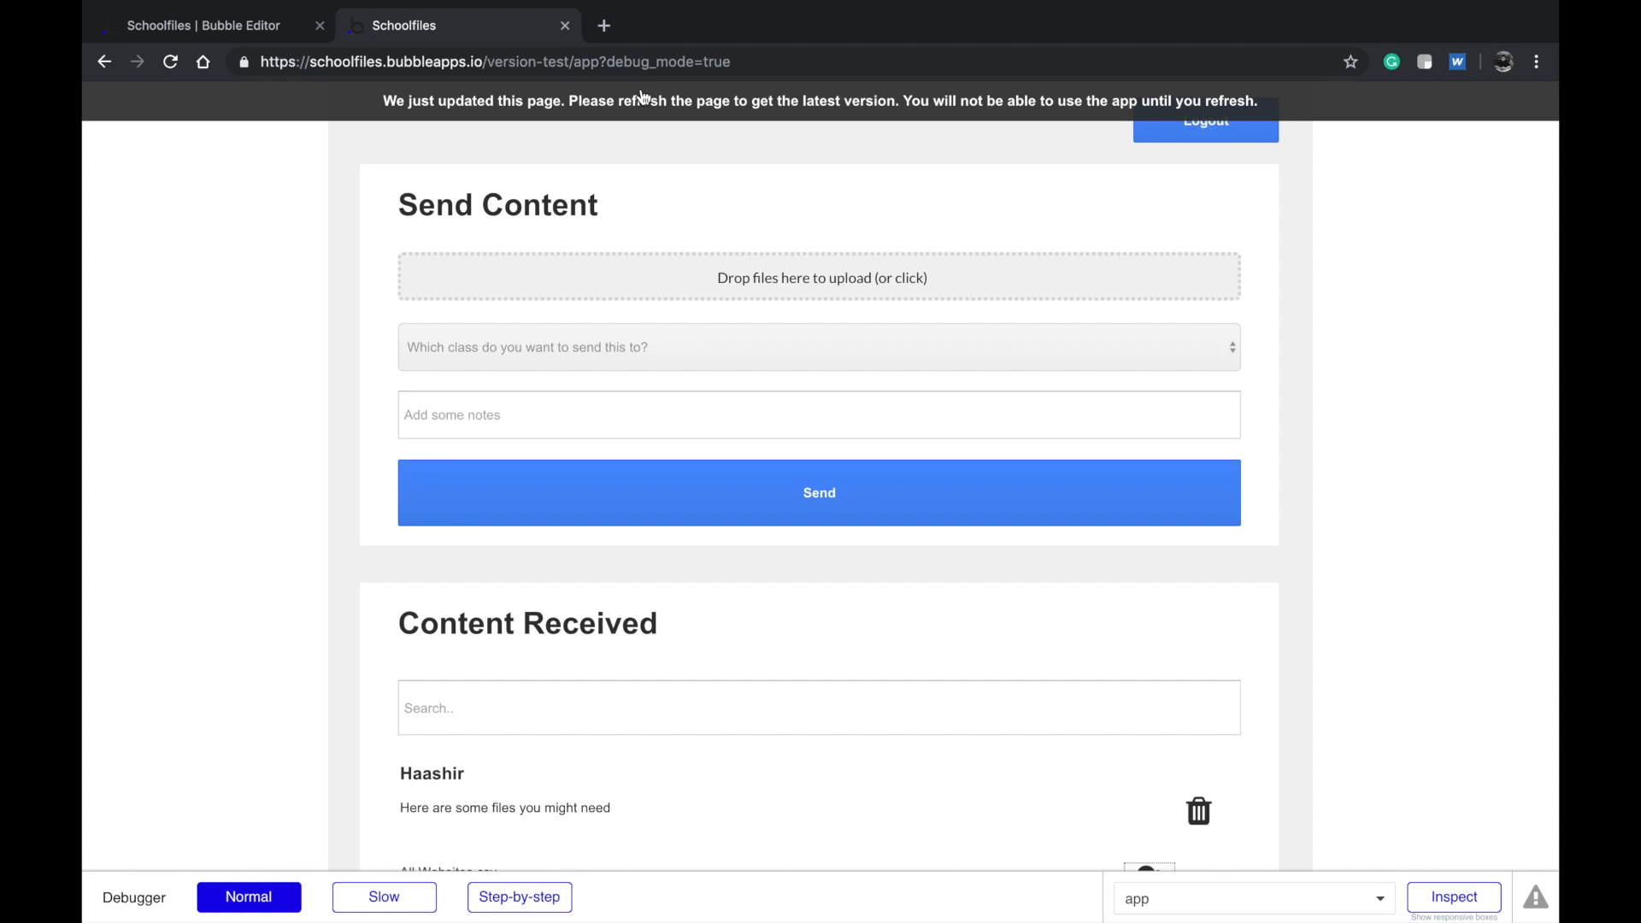
pyautogui.scroll(-5, 681, 670)
pyautogui.scroll(5, 675, 615)
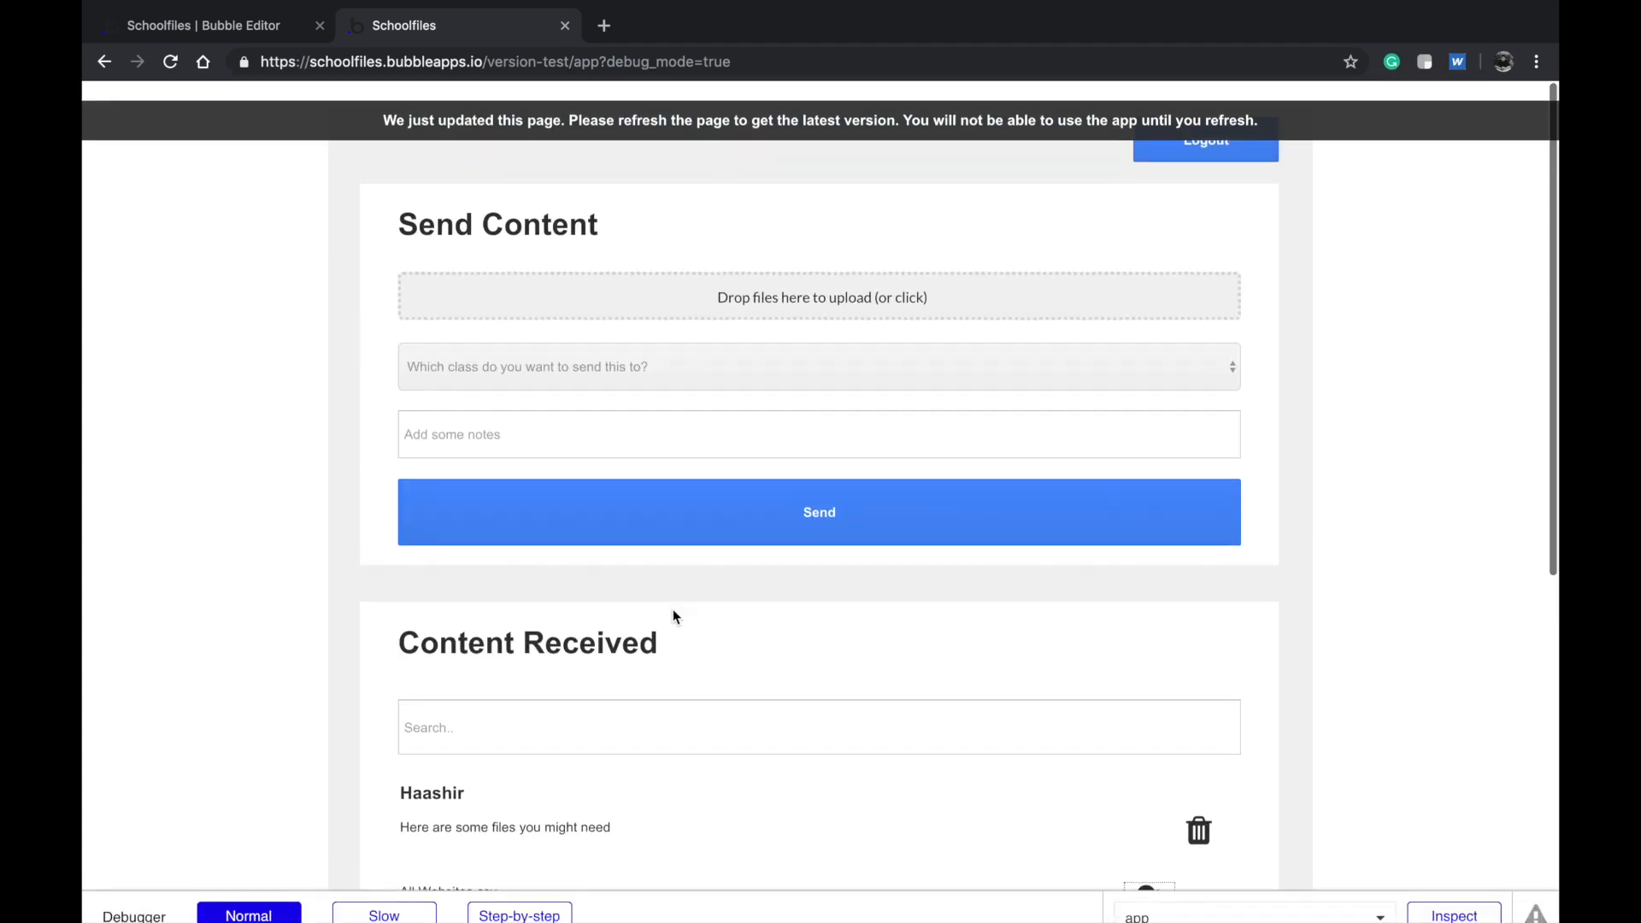
pyautogui.click(588, 96)
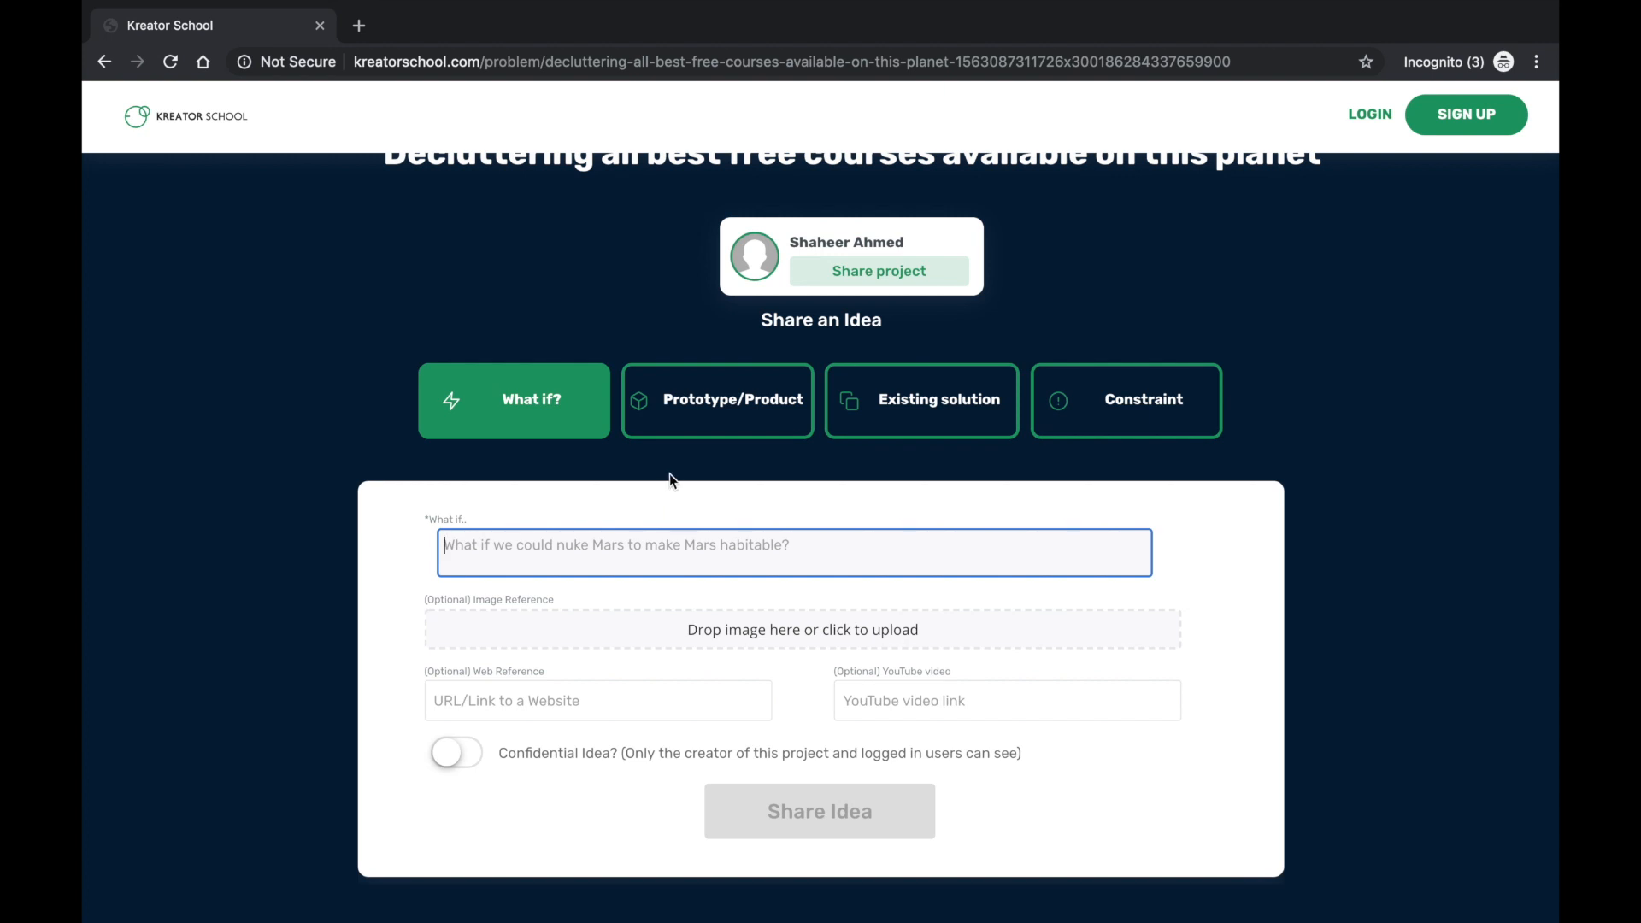
# Choose Prototype/Product as the idea type and paste the app link as its Web Reference
pyautogui.click(663, 429)
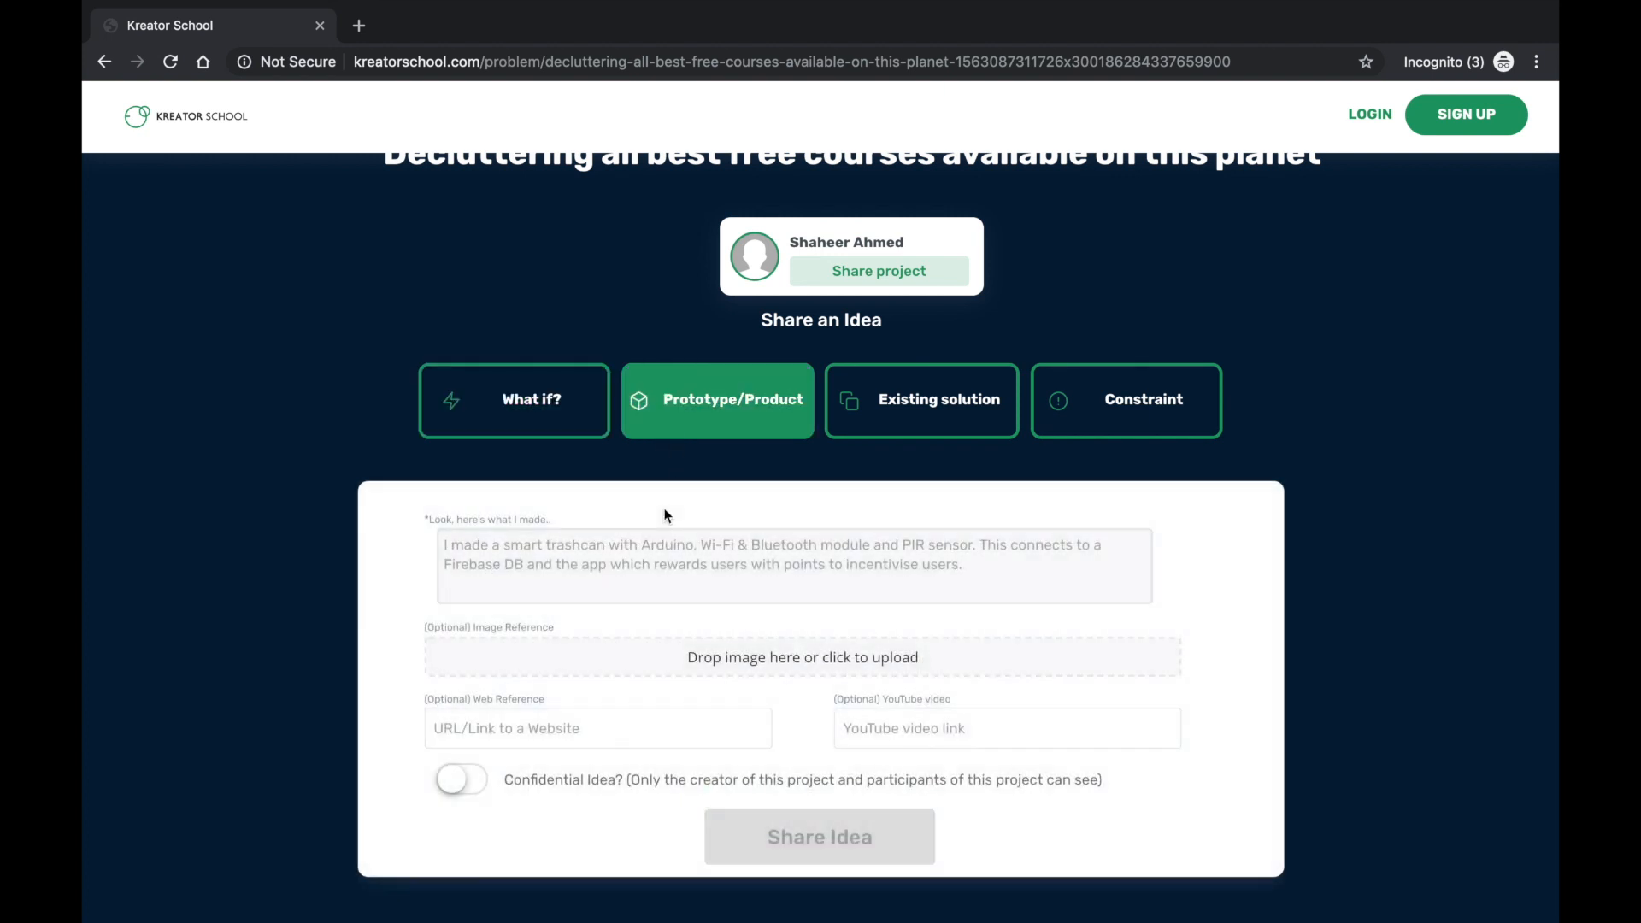
pyautogui.scroll(-1, 666, 516)
pyautogui.click(660, 509)
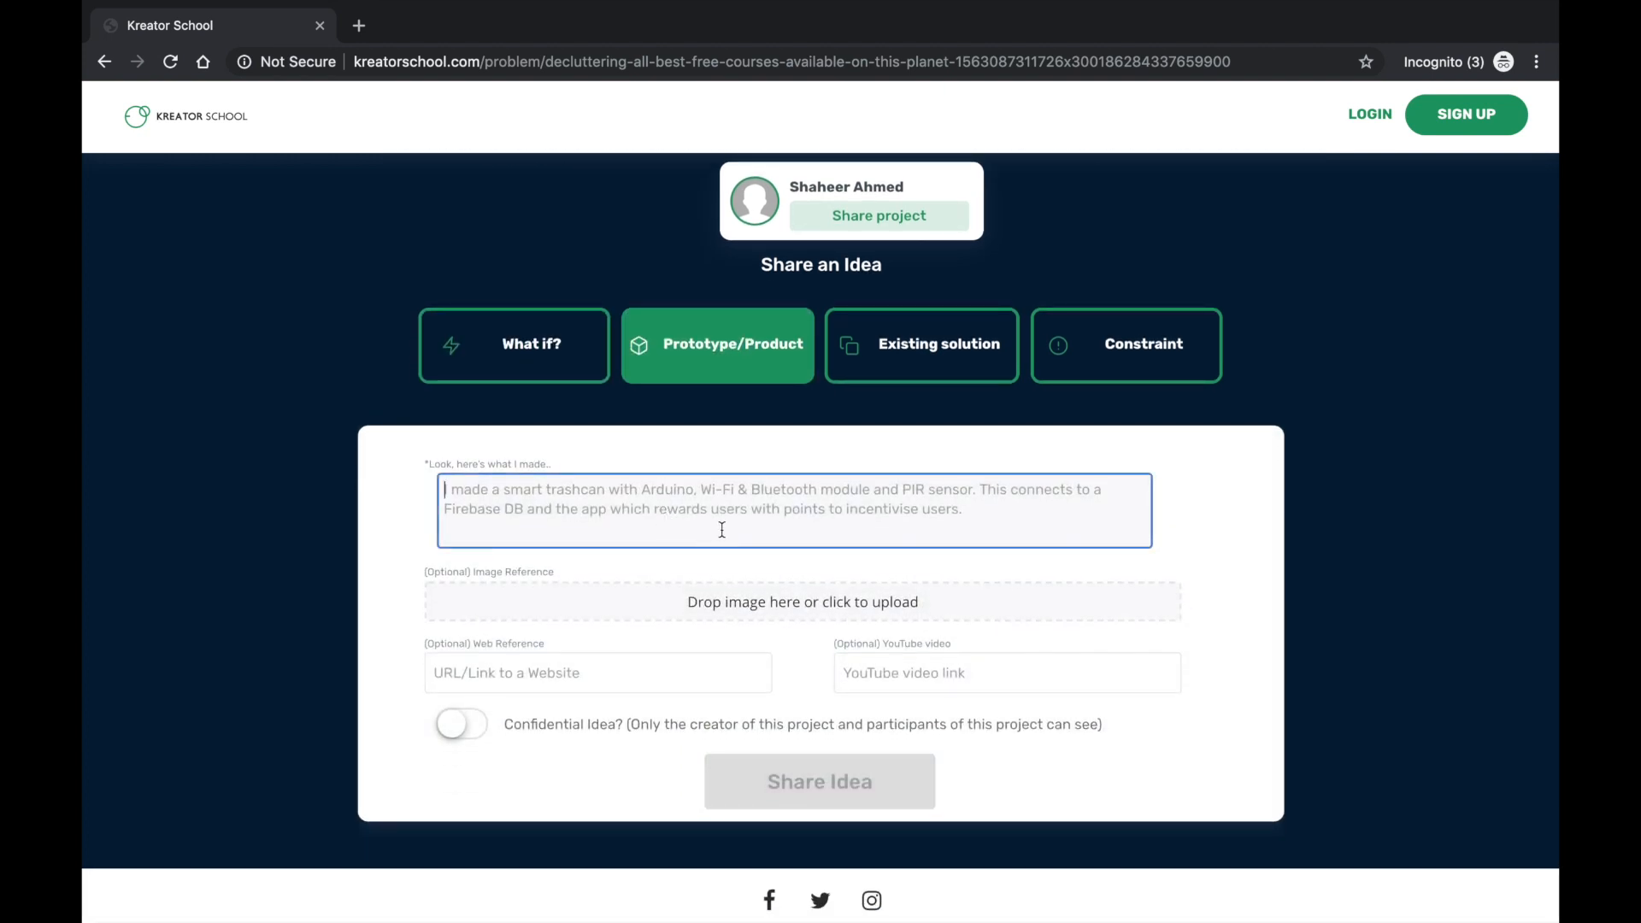
pyautogui.click(691, 685)
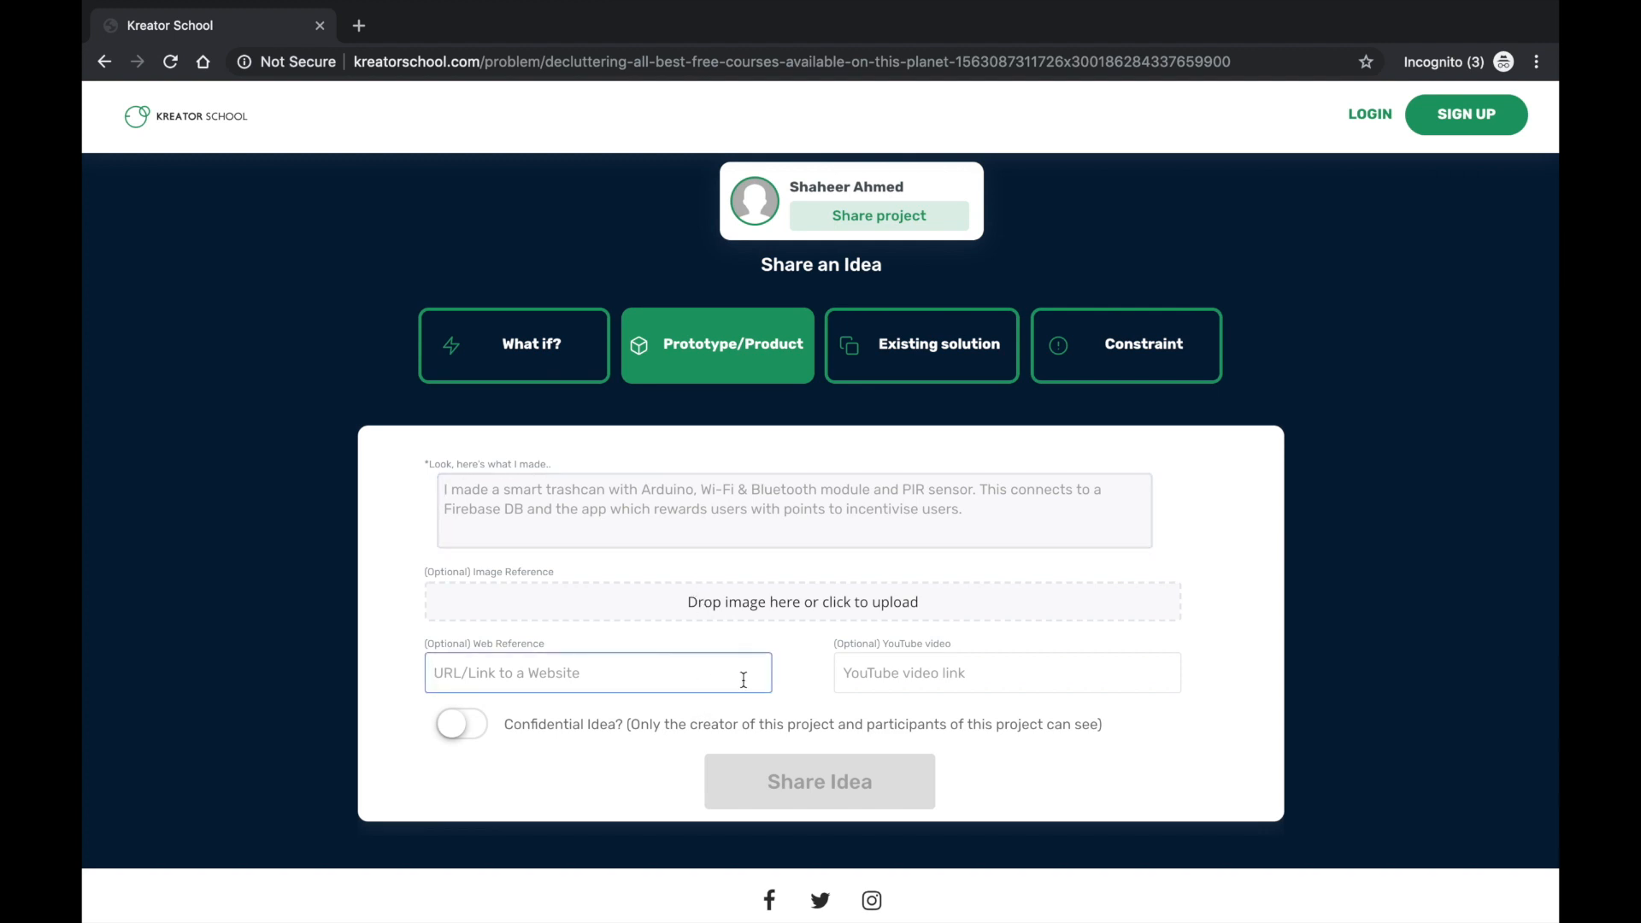
pyautogui.hotkey('ctrl', 'v')
pyautogui.hotkey('ctrl', 'a')
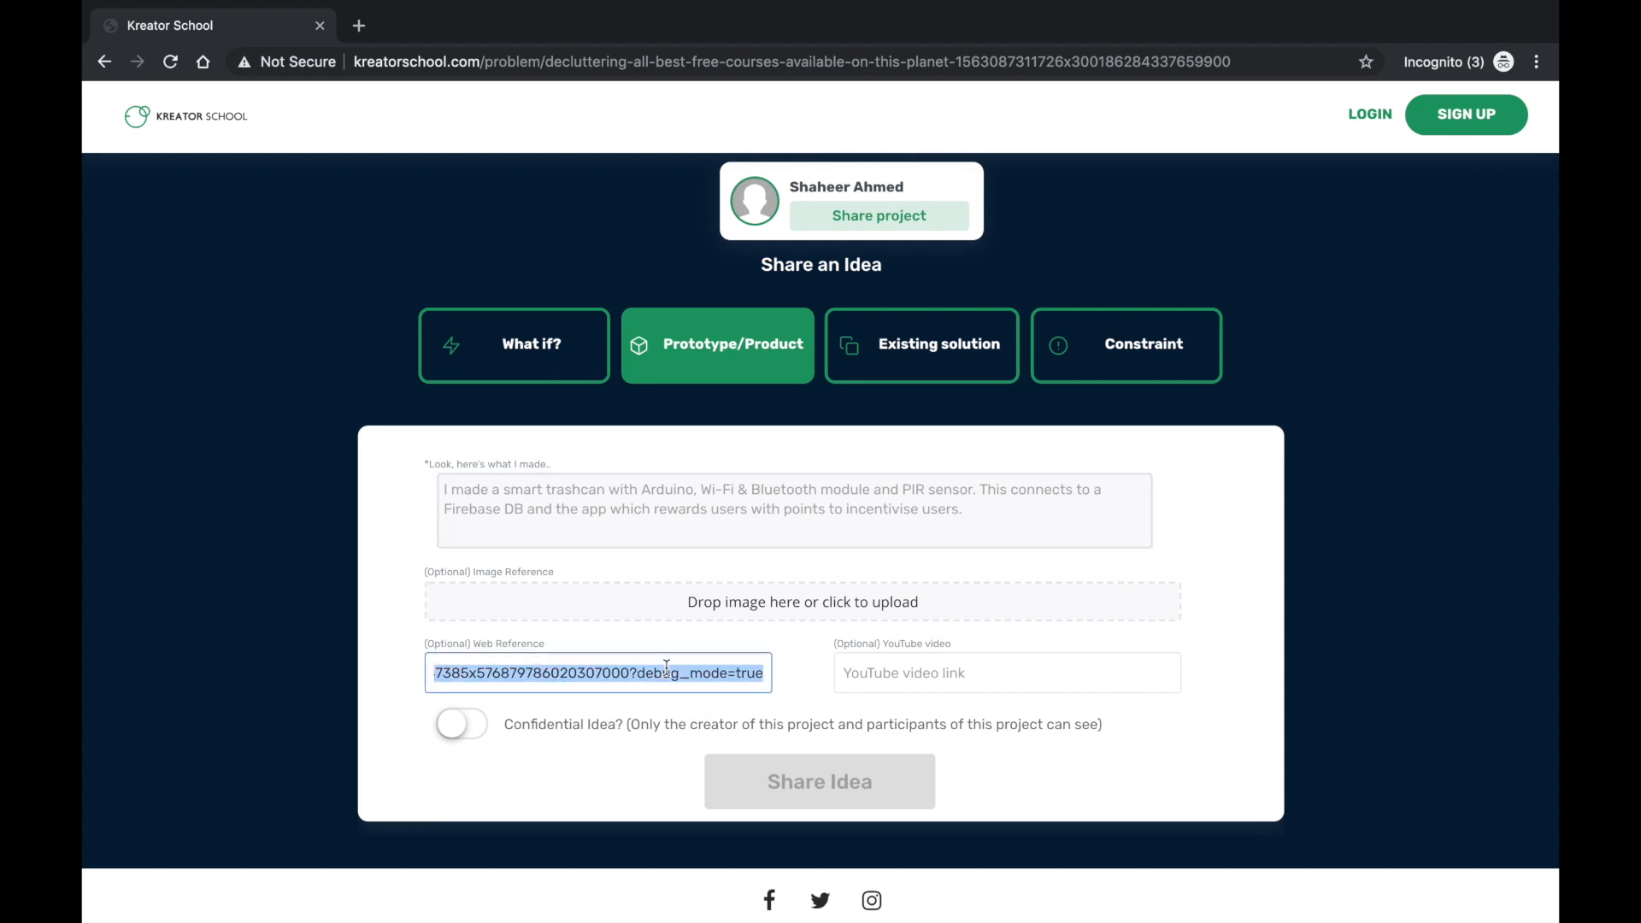
# Try the Existing solution idea type, then settle on Constraint
pyautogui.click(700, 502)
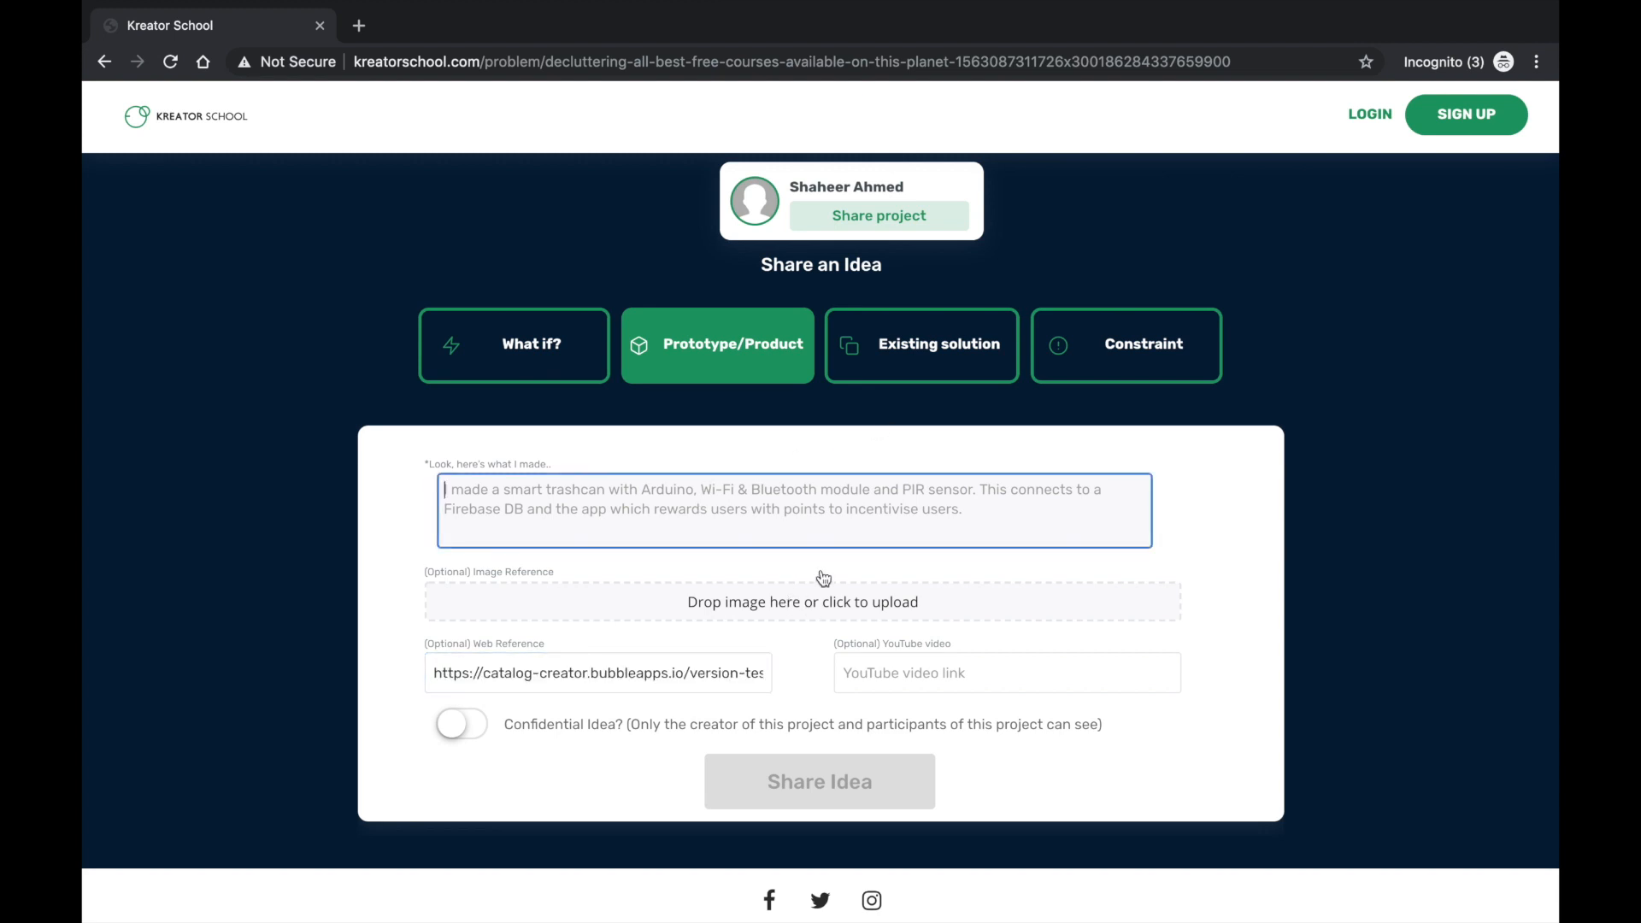
pyautogui.click(958, 348)
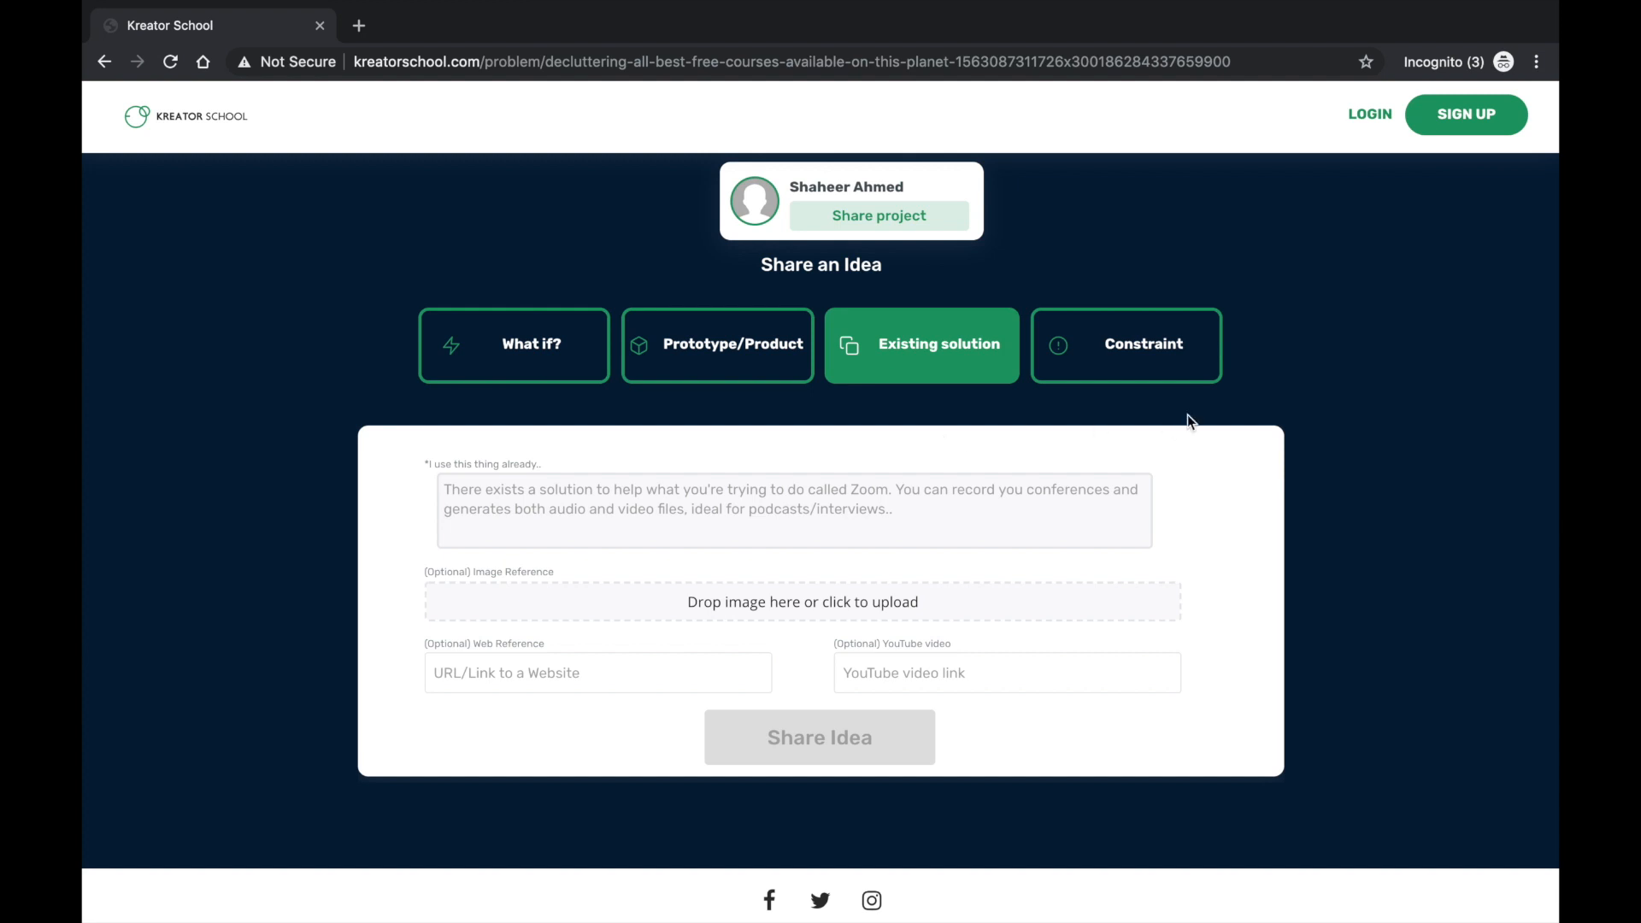
pyautogui.click(1165, 352)
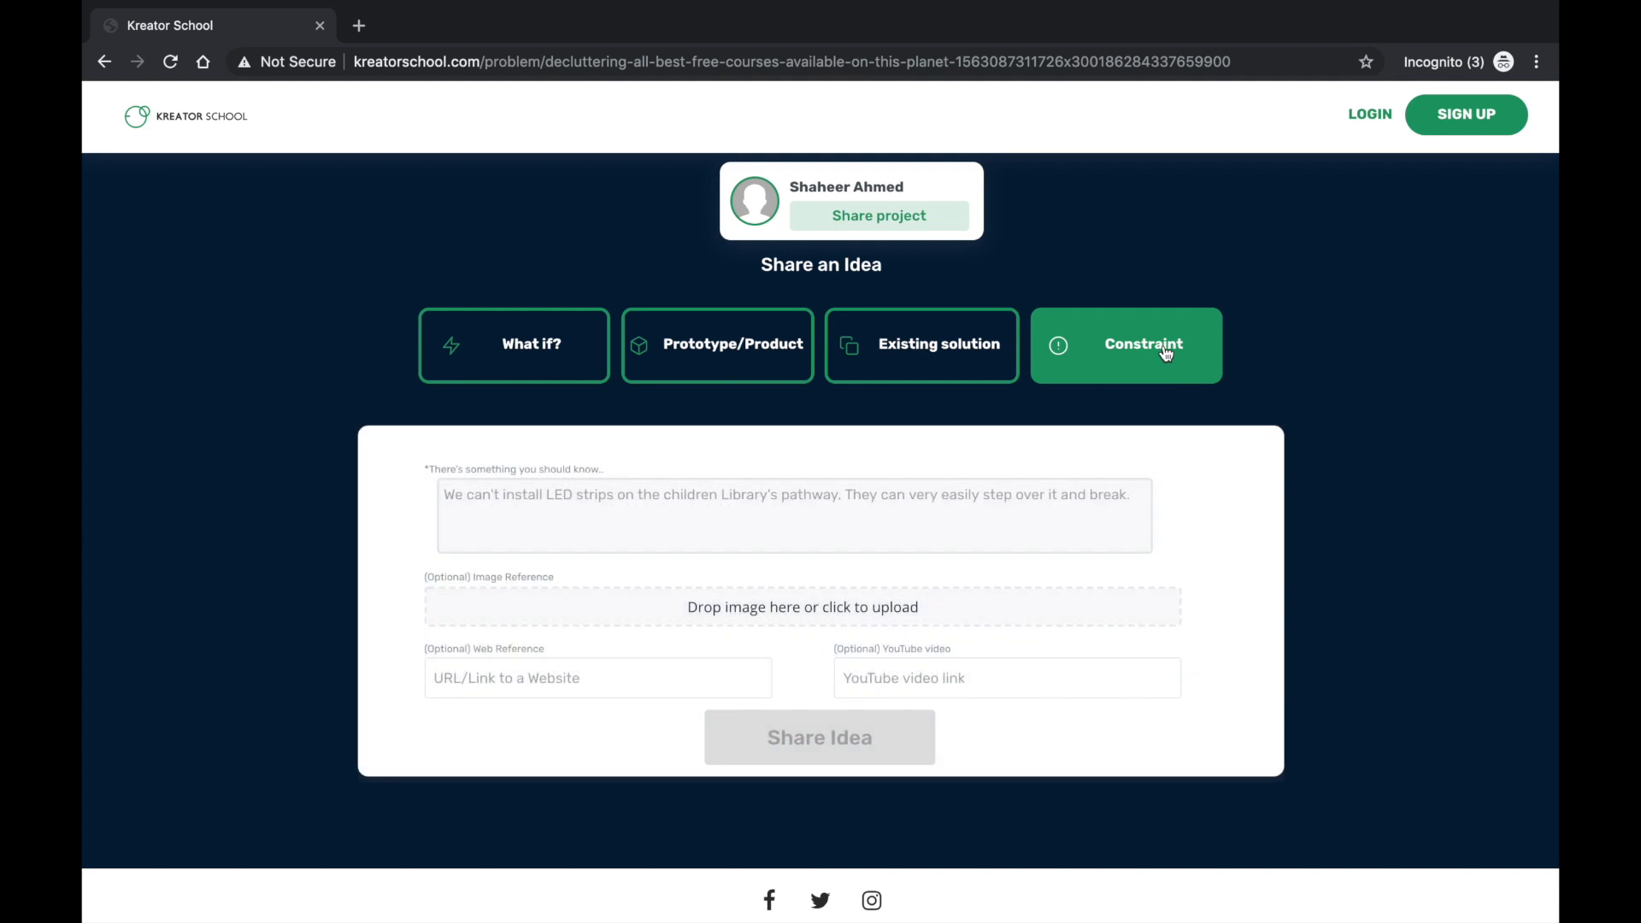